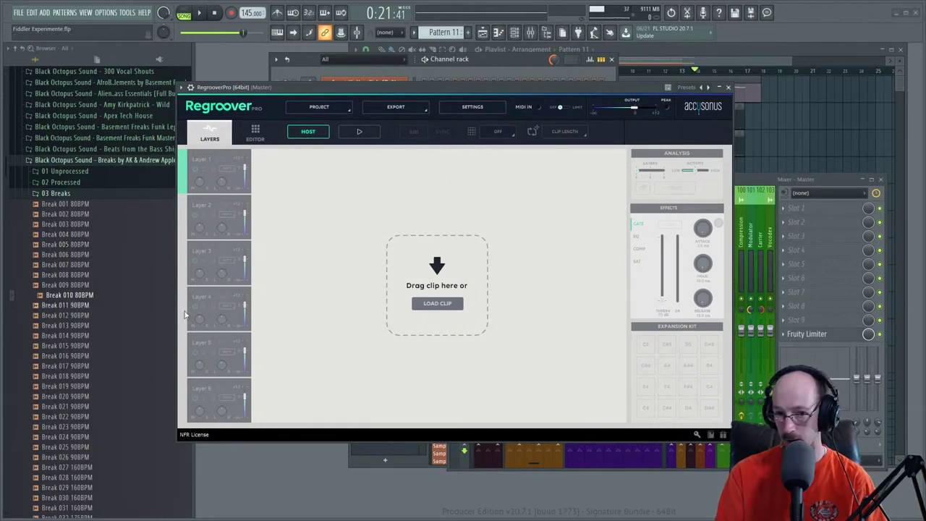
- Load the Break 010 80BPM sample into Regroover
{"action": "left_click_drag", "start_coordinate": [469, 90], "coordinate": [519, 96]}
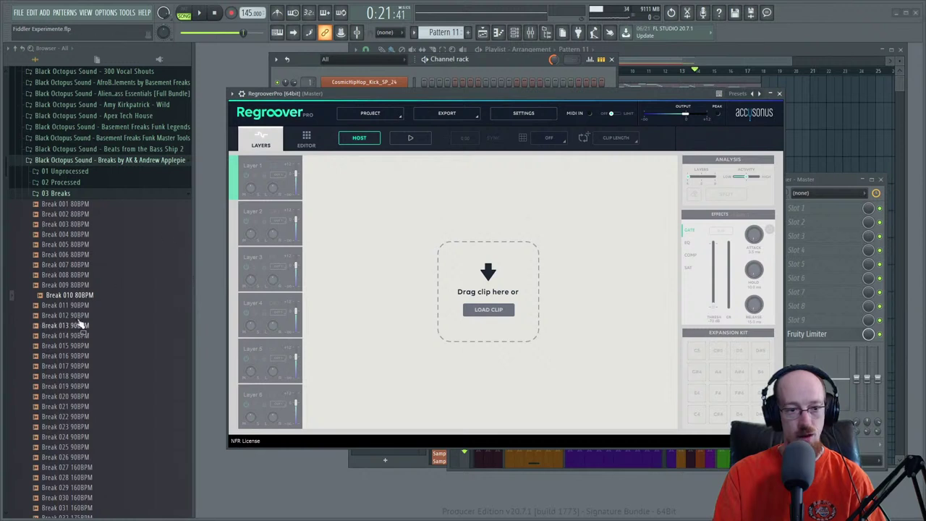
{"action": "left_click", "coordinate": [62, 296]}
{"action": "left_click_drag", "start_coordinate": [62, 297], "coordinate": [289, 289]}
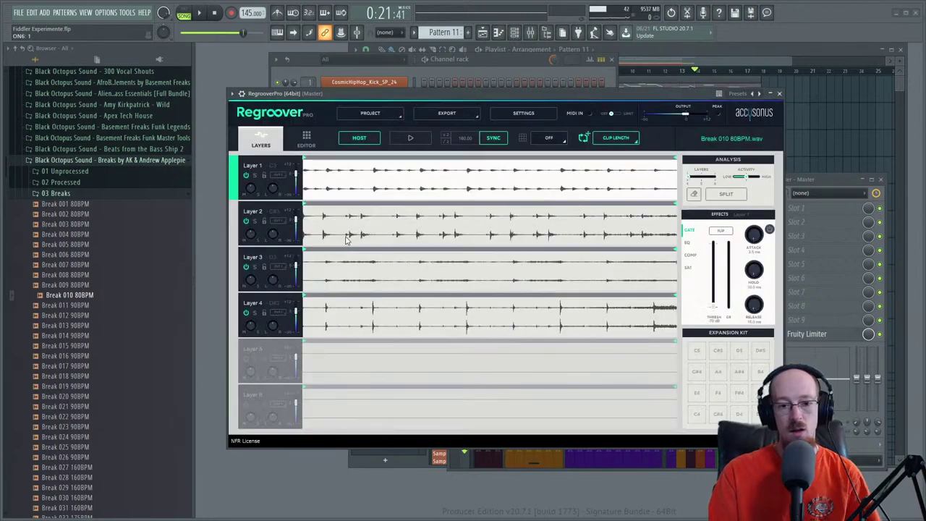
- Turn off tempo sync and audition the break at its original tempo inside the plugin
{"action": "left_click", "coordinate": [493, 139]}
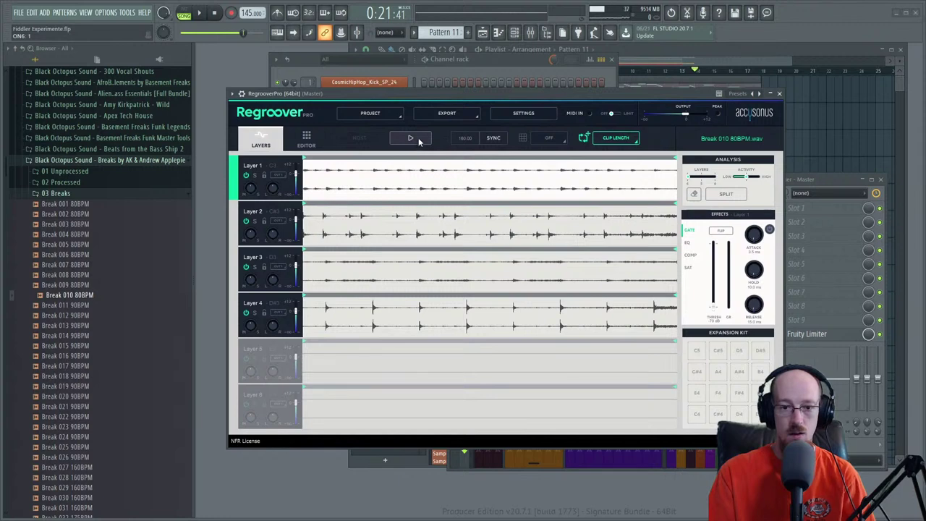
{"action": "left_click", "coordinate": [410, 138]}
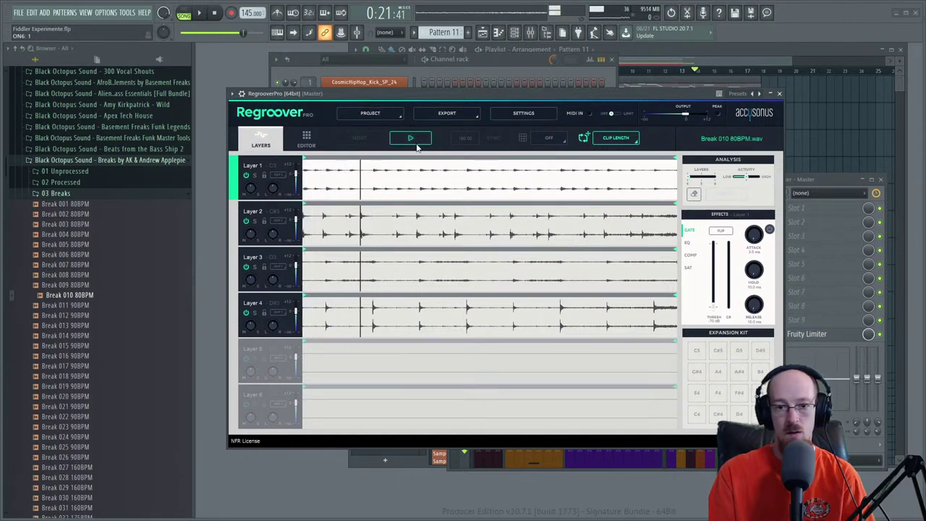
{"action": "left_click", "coordinate": [412, 139]}
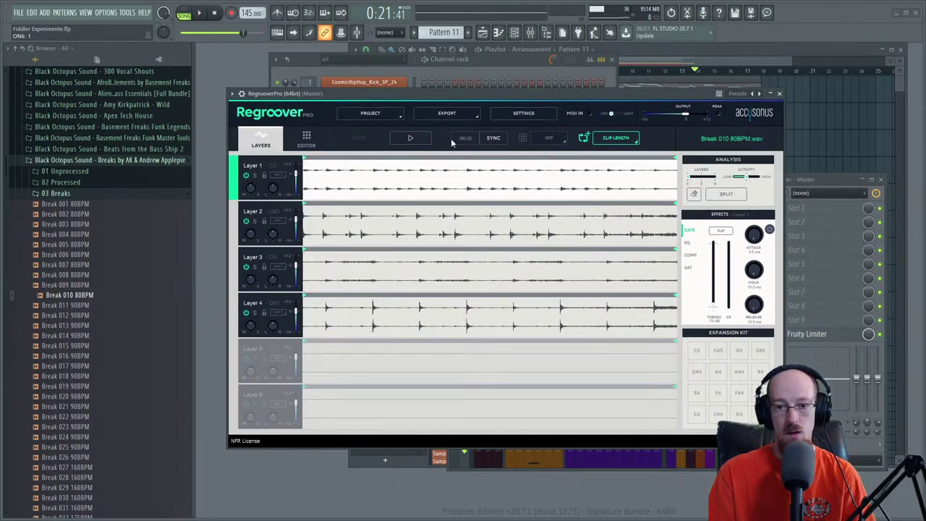
- Try placing the unsynced break mixdown in the playlist at bar 10 of Extra 3, and delete the clip
{"action": "left_click_drag", "start_coordinate": [552, 93], "coordinate": [550, 115]}
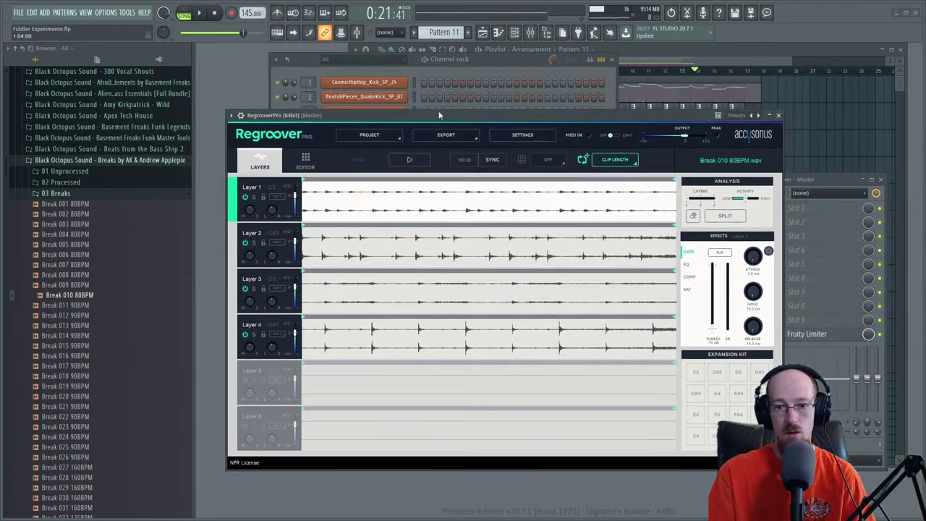
{"action": "left_click", "coordinate": [581, 160]}
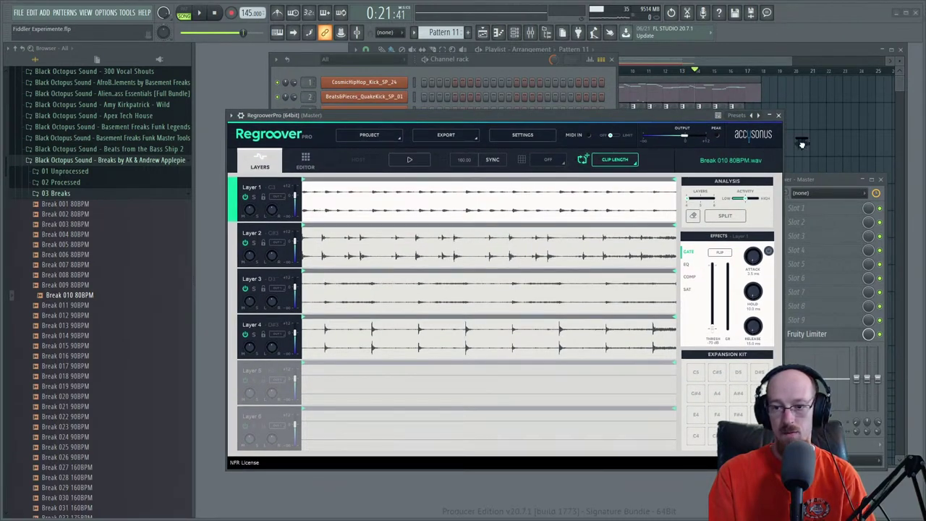
{"action": "left_click_drag", "start_coordinate": [820, 136], "coordinate": [668, 285]}
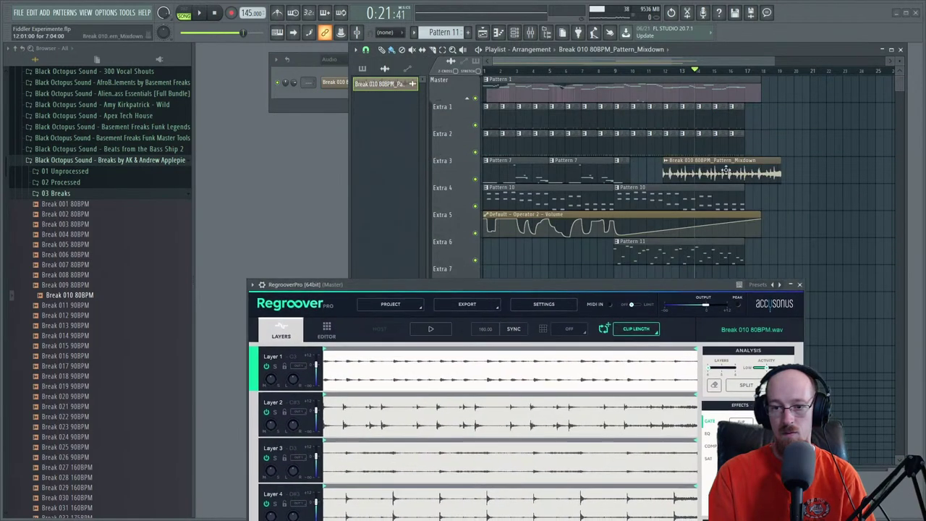
{"action": "left_click_drag", "start_coordinate": [724, 173], "coordinate": [693, 173]}
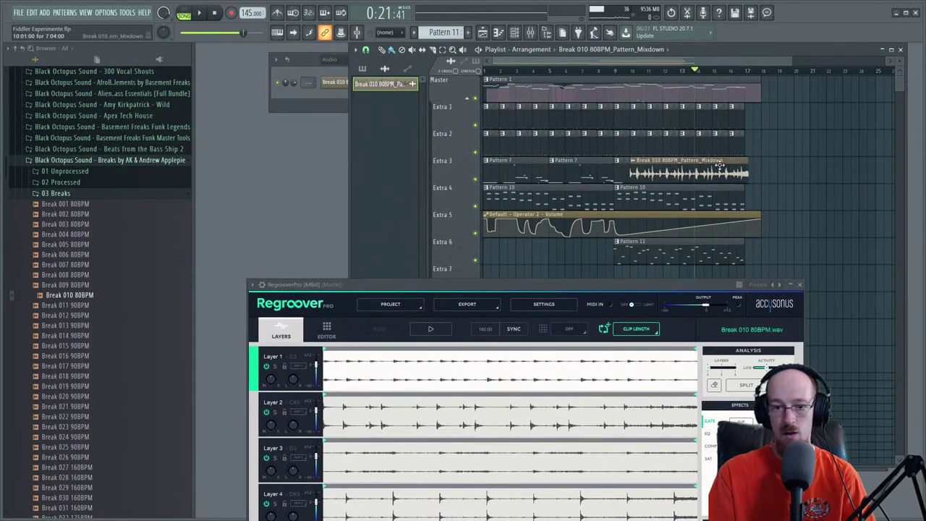
{"action": "right_click", "coordinate": [690, 173]}
- Turn Regroover's tempo sync on so the break matches the project tempo
{"action": "left_click_drag", "start_coordinate": [536, 288], "coordinate": [521, 224]}
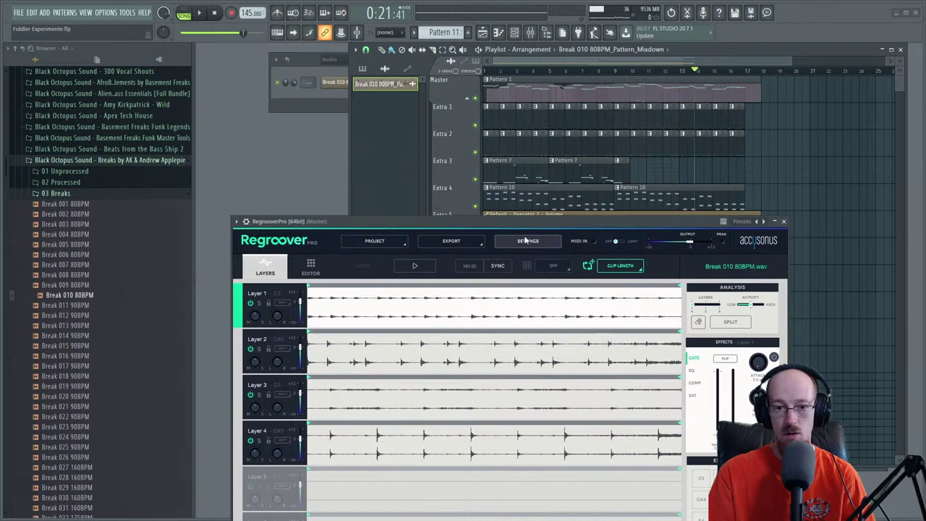
{"action": "left_click", "coordinate": [469, 268]}
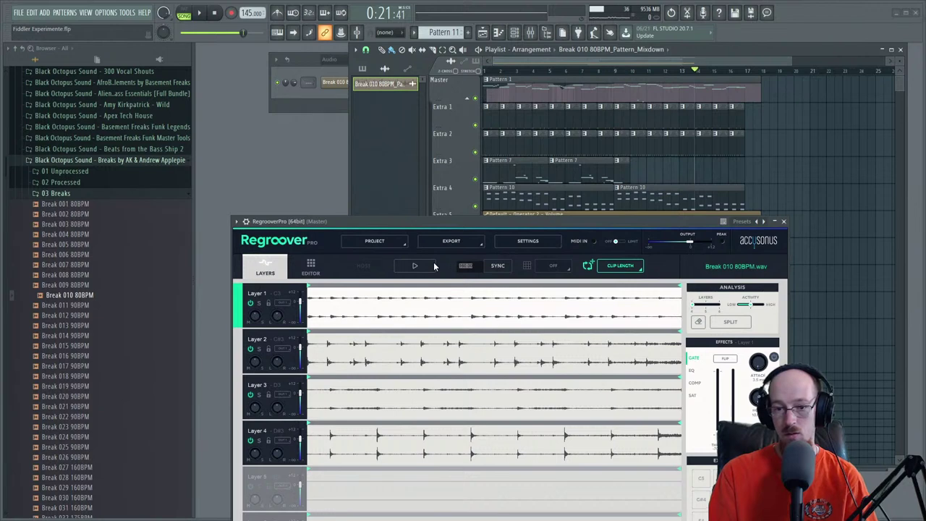
{"action": "left_click", "coordinate": [492, 266]}
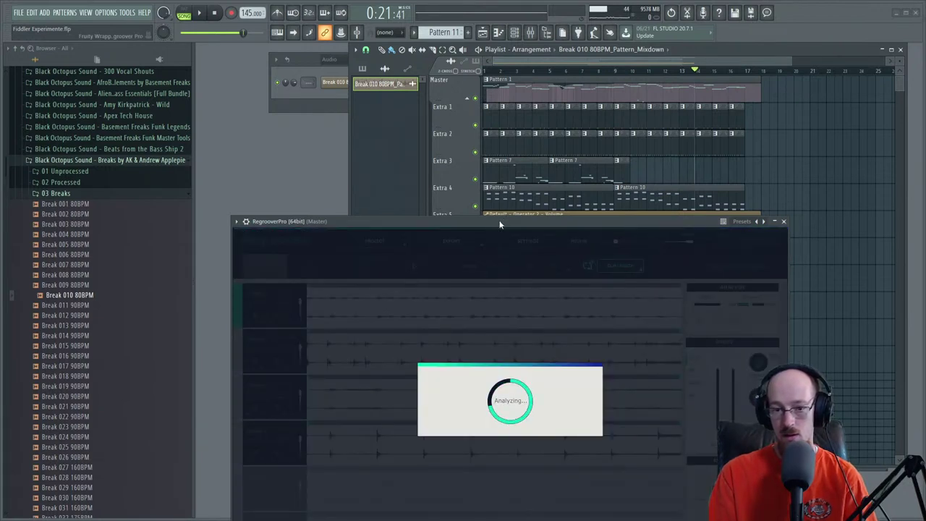
- Try placing the synced break mixdown at bar 10 of the Extra 3 playlist track, and delete the clip
{"action": "left_click_drag", "start_coordinate": [492, 222], "coordinate": [465, 133]}
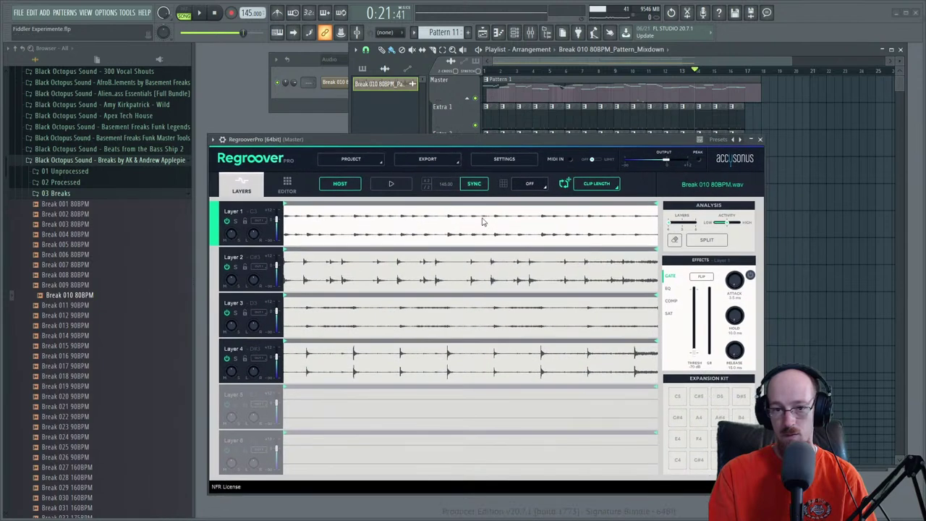
{"action": "left_click_drag", "start_coordinate": [563, 186], "coordinate": [661, 170]}
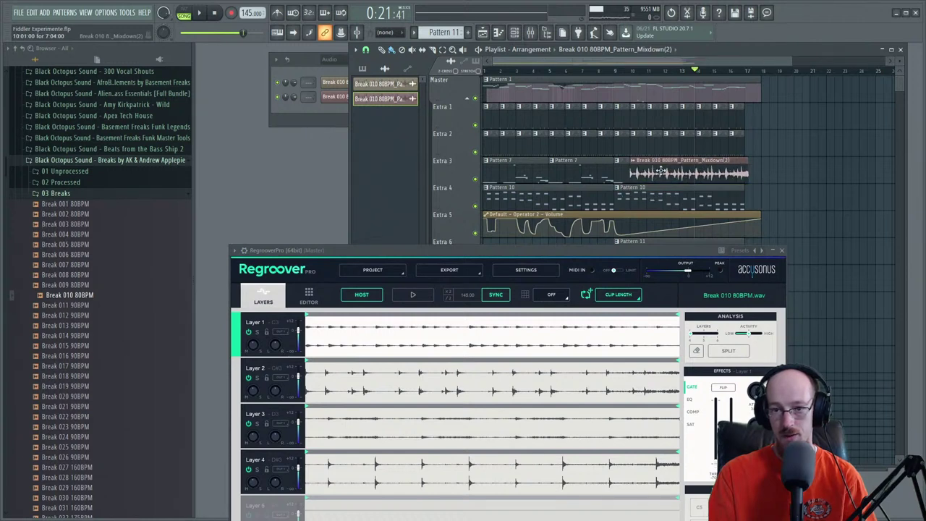
{"action": "right_click", "coordinate": [663, 173]}
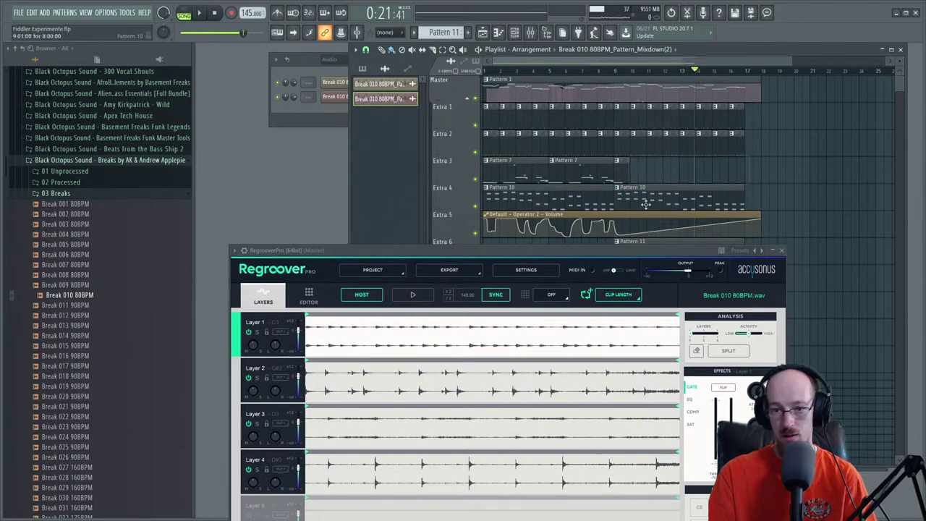
- Review the available clip length options and audition the synced break along with the song
{"action": "left_click", "coordinate": [613, 295]}
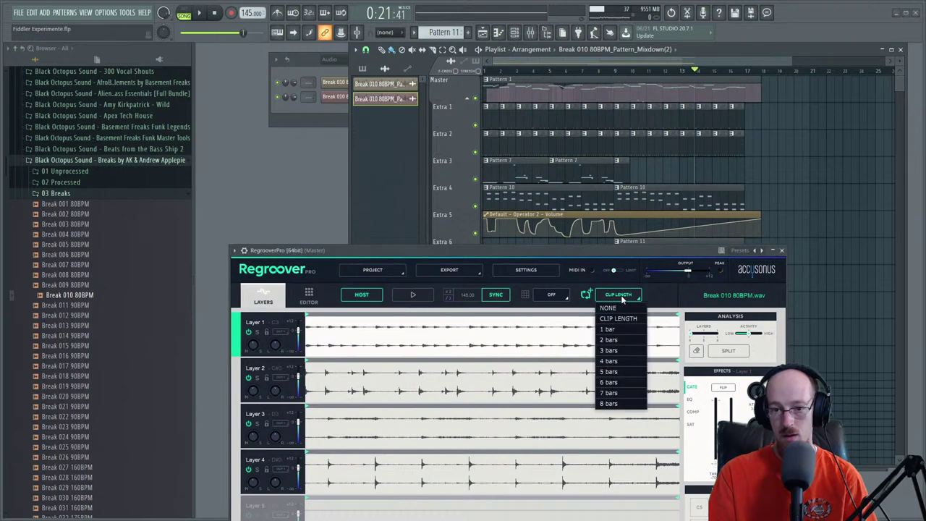
{"action": "left_click", "coordinate": [630, 257]}
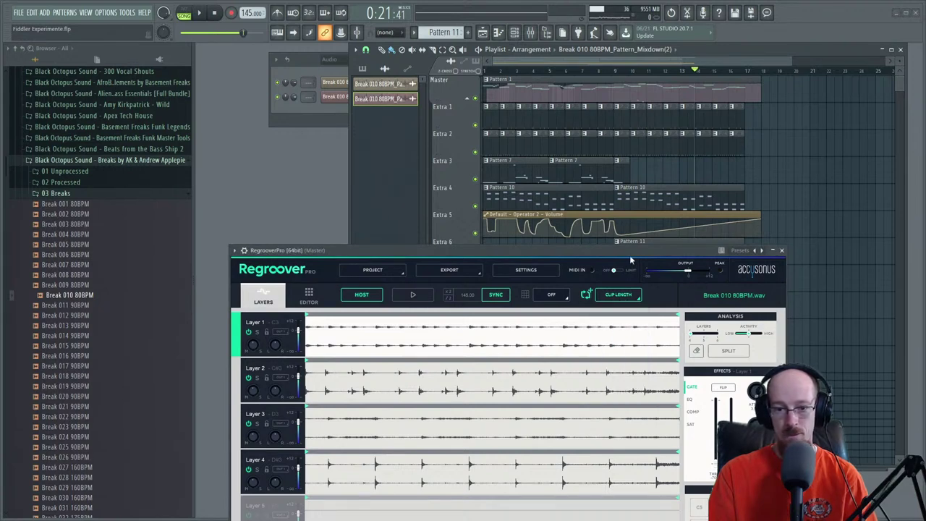
{"action": "left_click", "coordinate": [413, 294]}
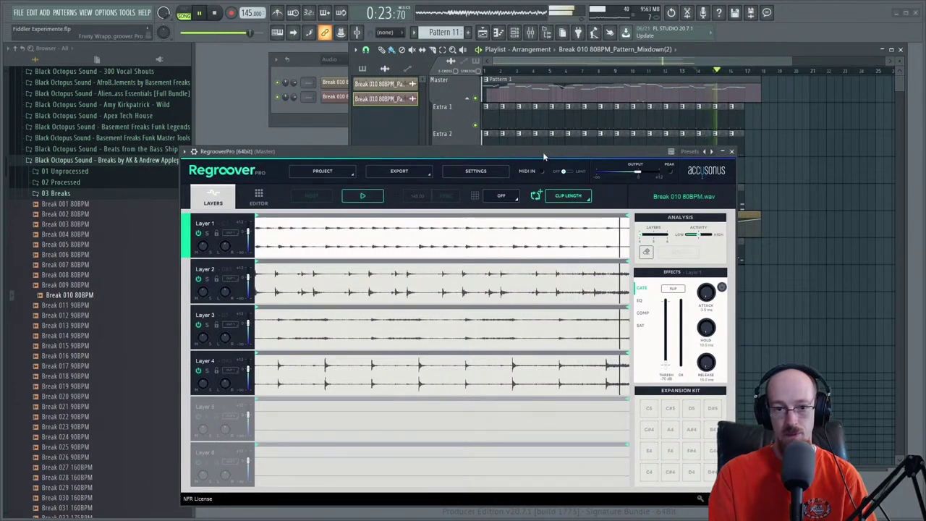
{"action": "key", "text": "space"}
- Halve the break's sync tempo to 72.50 BPM and audition it against the song
{"action": "left_click", "coordinate": [398, 200]}
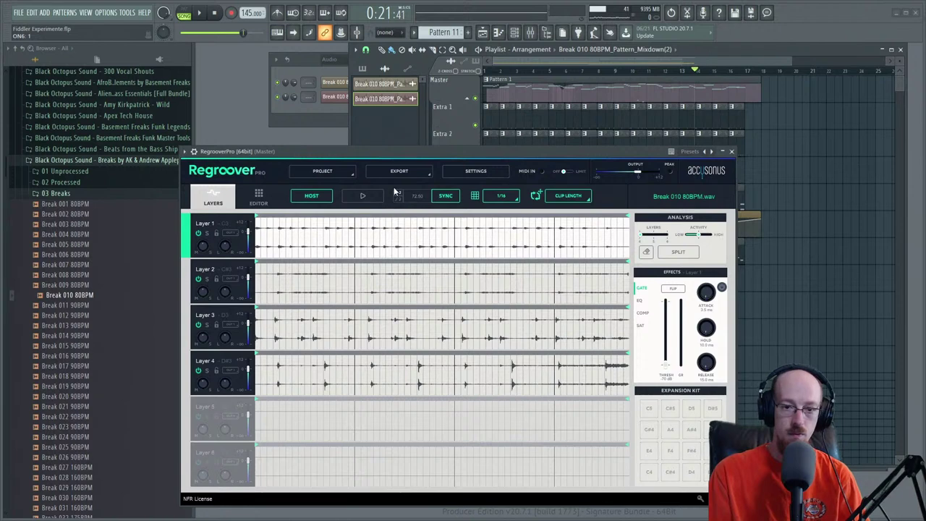
{"action": "left_click_drag", "start_coordinate": [400, 155], "coordinate": [404, 175]}
{"action": "key", "text": "space"}
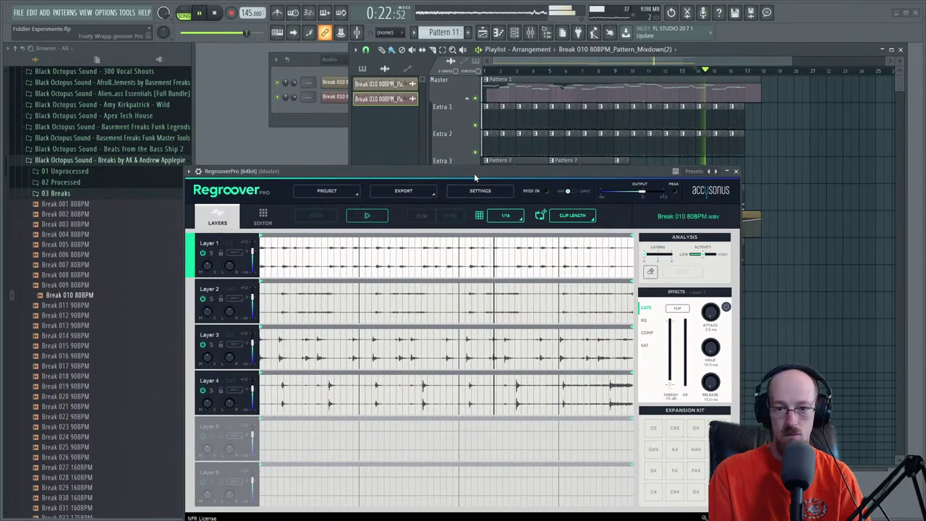
{"action": "left_click_drag", "start_coordinate": [494, 171], "coordinate": [569, 194]}
{"action": "key", "text": "space"}
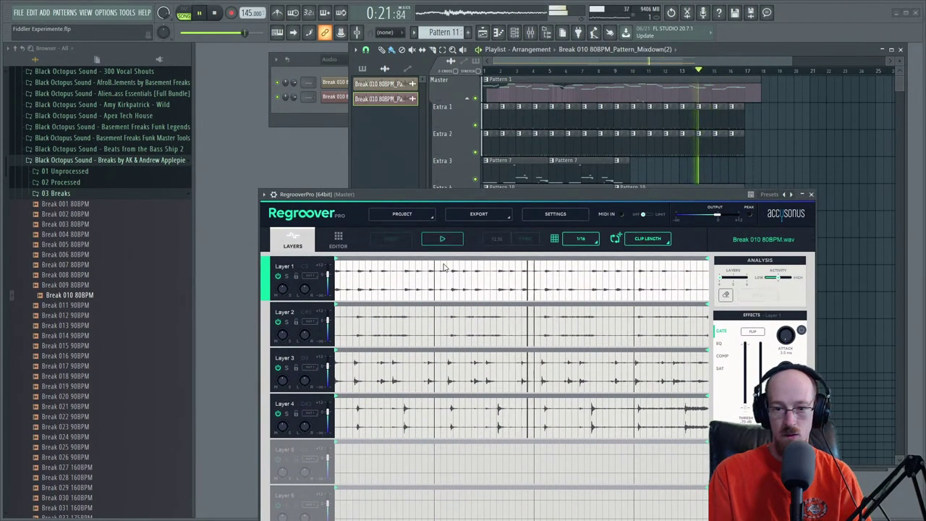
- Reposition song playback to about bar 10 and audition the half-tempo break from there
{"action": "left_click", "coordinate": [636, 79]}
{"action": "key", "text": "space"}
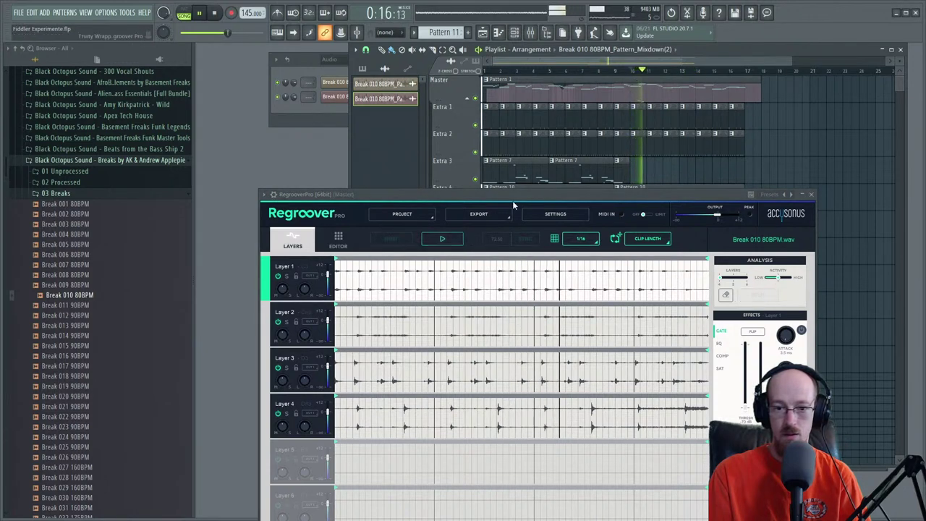
{"action": "key", "text": "space"}
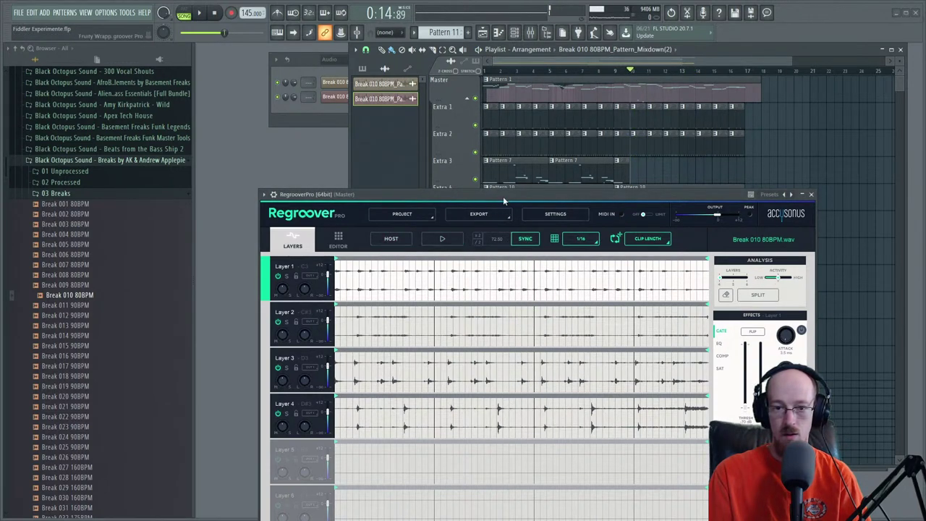
{"action": "key", "text": "space"}
{"action": "key", "text": "space"}
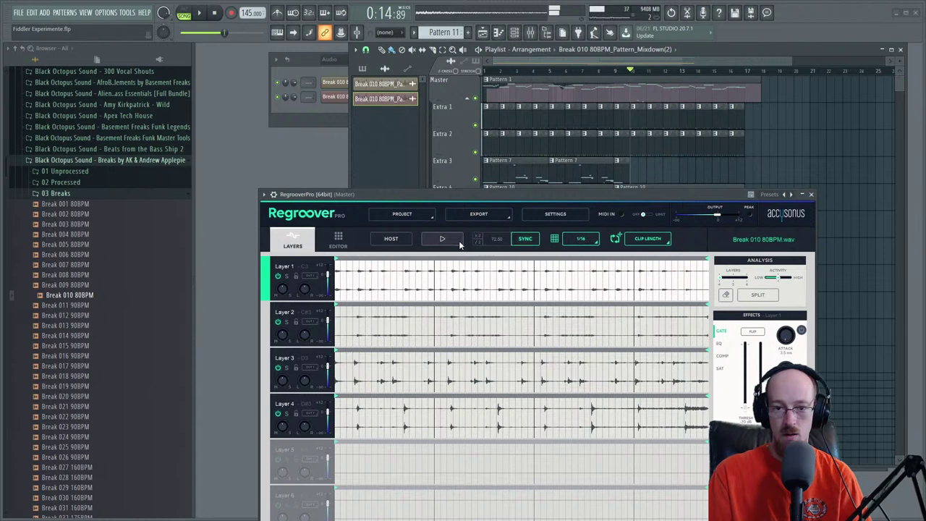
- Turn off tempo sync and audition the unsynced break with Regroover's own playback
{"action": "left_click", "coordinate": [525, 241]}
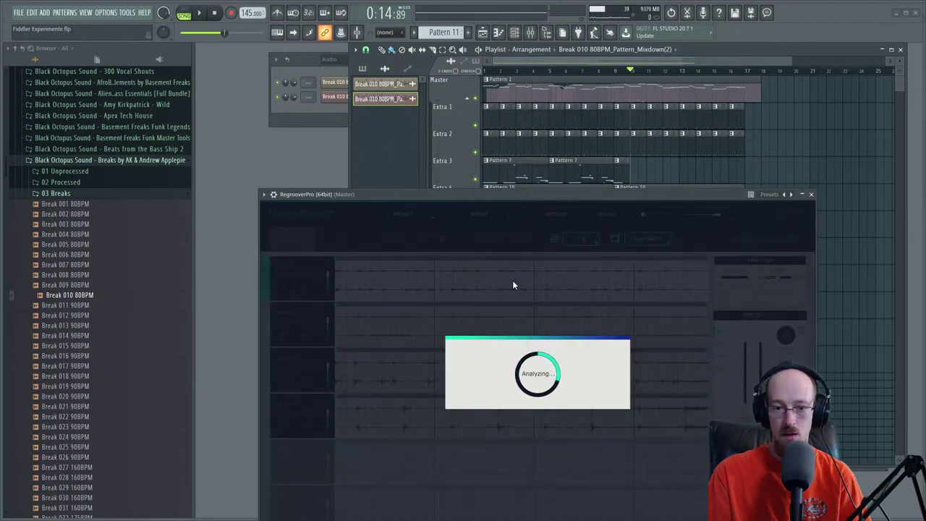
{"action": "left_click_drag", "start_coordinate": [510, 193], "coordinate": [501, 183]}
{"action": "key", "text": "space"}
{"action": "left_click", "coordinate": [436, 226]}
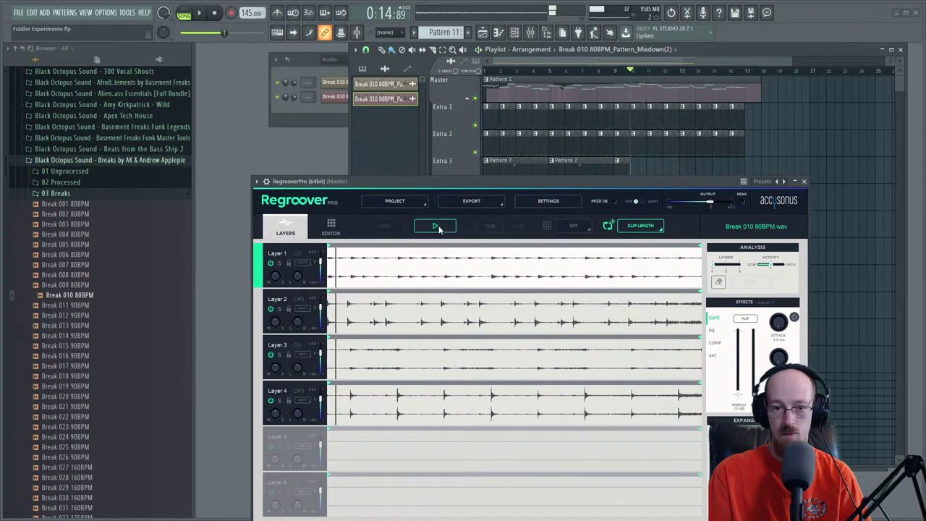
{"action": "left_click", "coordinate": [435, 226]}
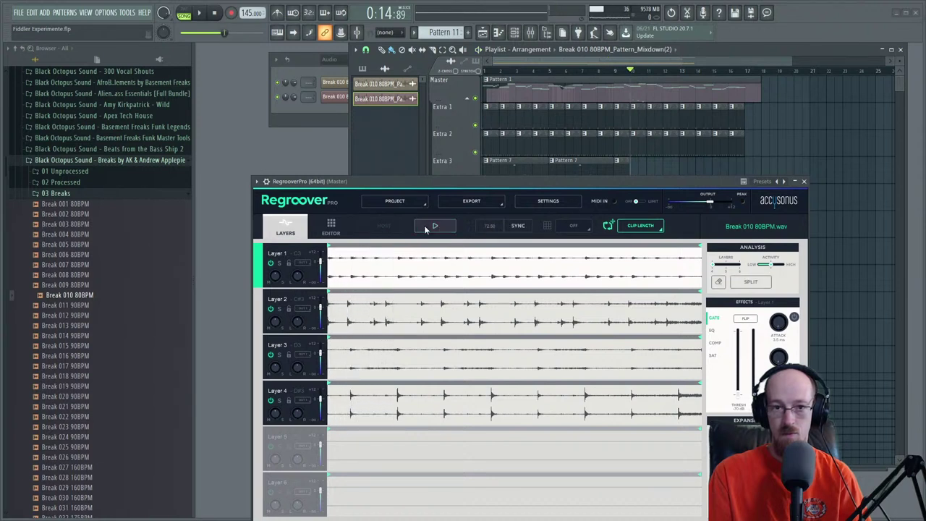
- Enable the metronome, switch playback to pattern mode, and play the pattern to hear the project tempo
{"action": "left_click", "coordinate": [277, 13]}
{"action": "left_click", "coordinate": [183, 13]}
{"action": "left_click", "coordinate": [200, 13]}
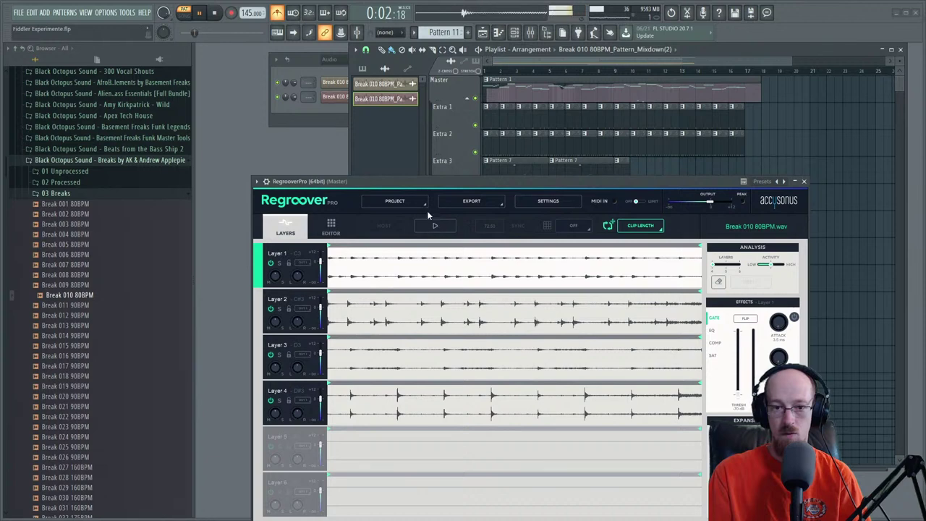
{"action": "left_click_drag", "start_coordinate": [426, 180], "coordinate": [435, 155]}
{"action": "key", "text": "space"}
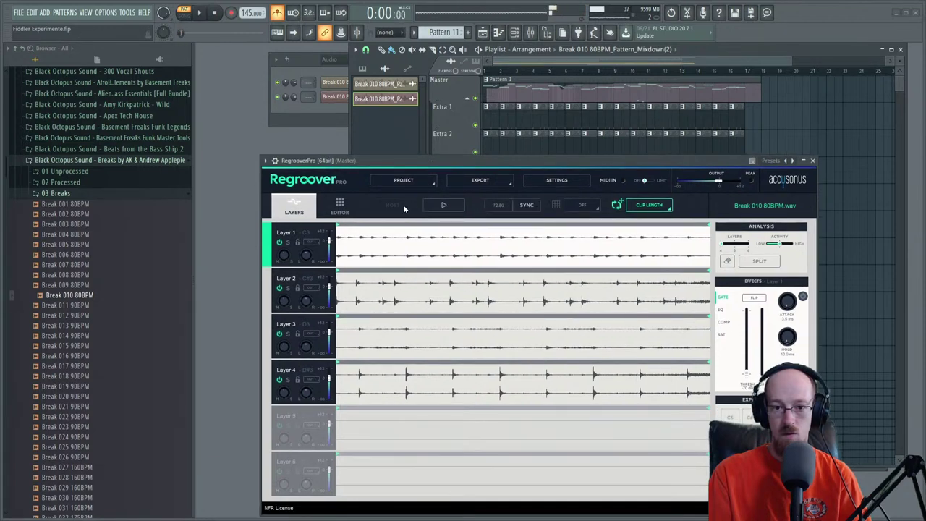
- Turn tempo sync on, try placing the half-tempo mixdown at bar 19 of Extra 1, and delete that clip
{"action": "left_click", "coordinate": [523, 206]}
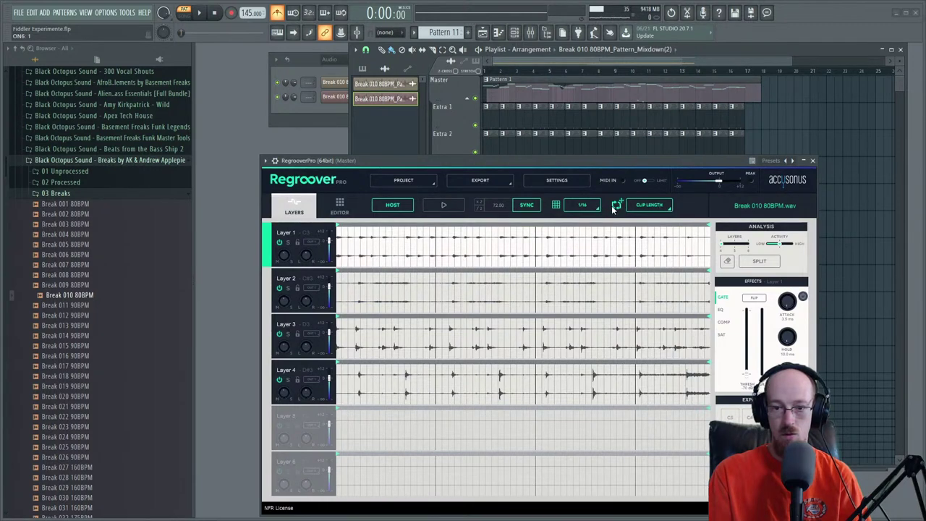
{"action": "left_click_drag", "start_coordinate": [619, 204], "coordinate": [789, 122]}
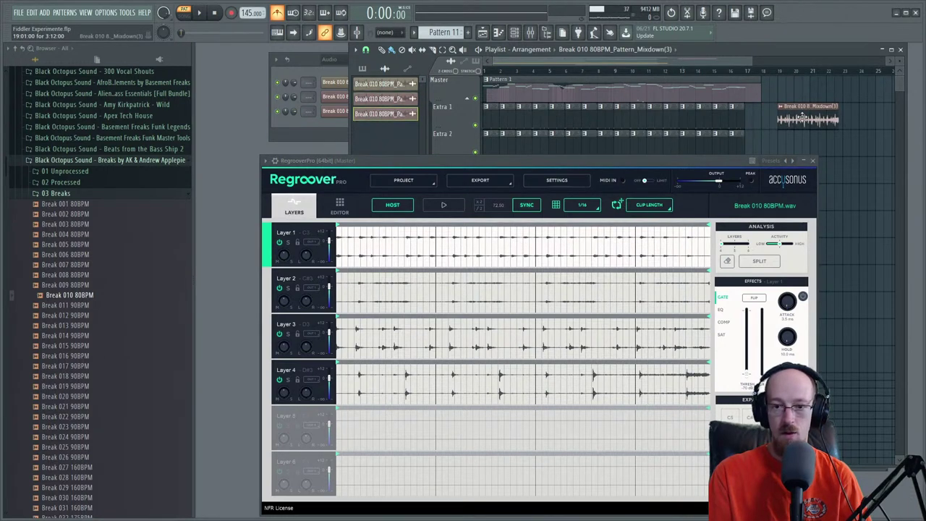
{"action": "right_click", "coordinate": [796, 118]}
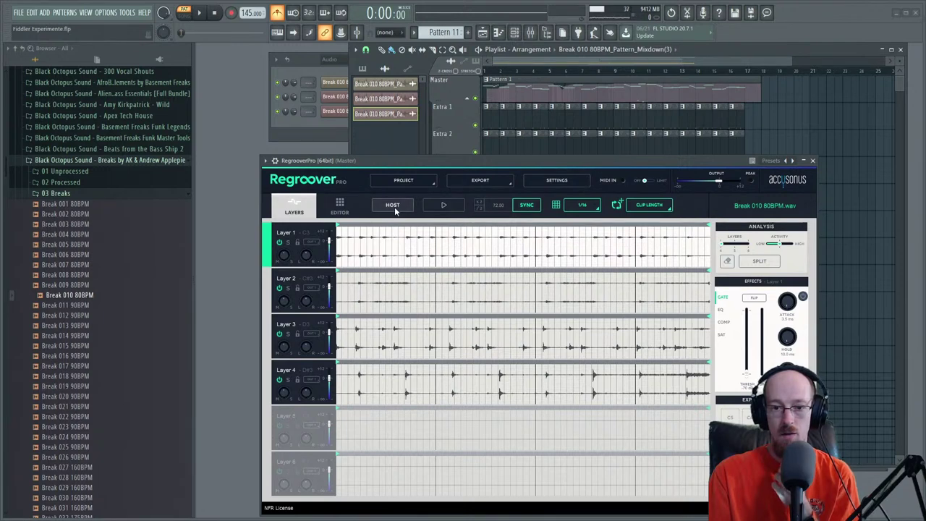
- Turn off host tempo matching and set the break's sync tempo to 145 BPM
{"action": "left_click", "coordinate": [501, 207]}
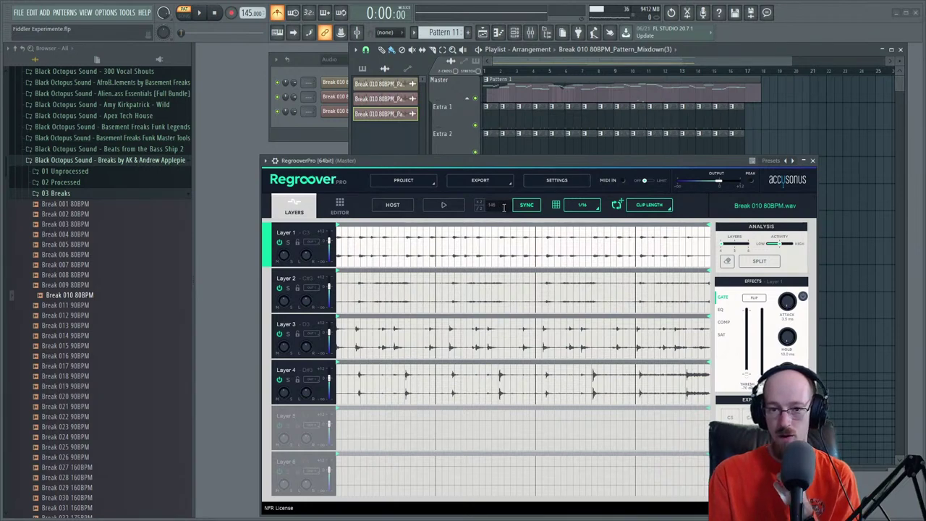
{"action": "key", "text": "Return"}
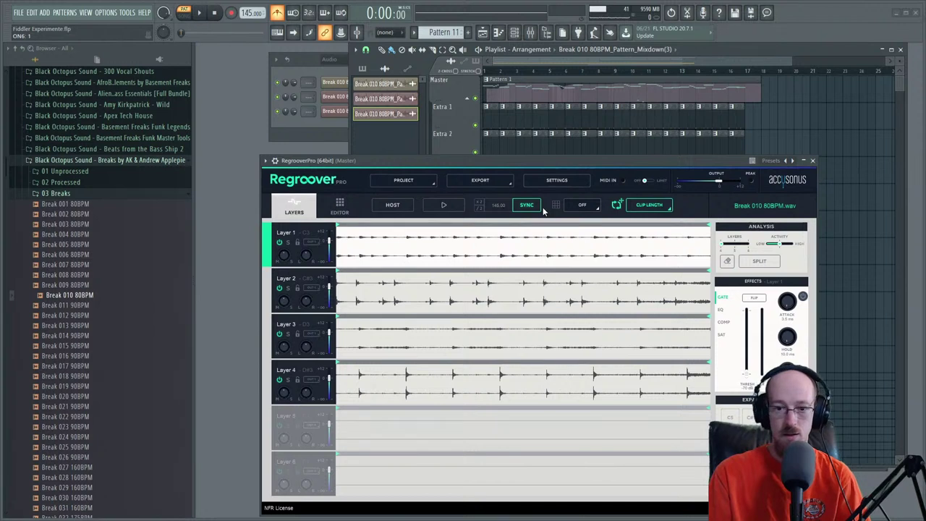
{"action": "left_click", "coordinate": [527, 206]}
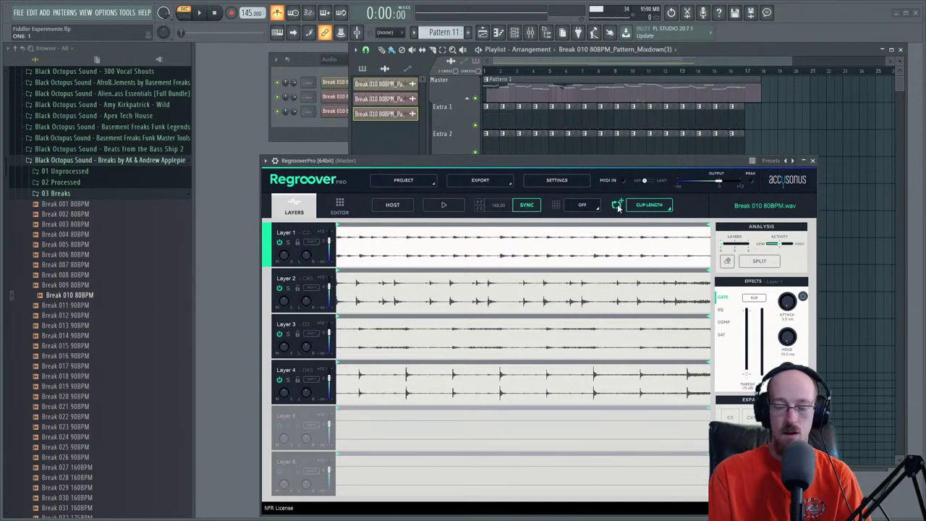
- Audition the break in Regroover at the 145 BPM sync tempo and turn tempo sync off
{"action": "left_click", "coordinate": [444, 205]}
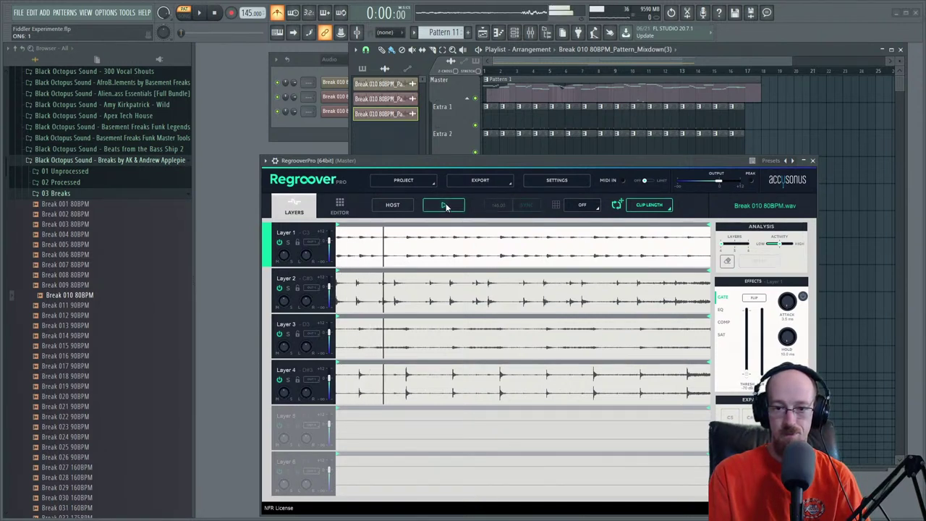
{"action": "left_click", "coordinate": [446, 207]}
{"action": "left_click", "coordinate": [536, 209]}
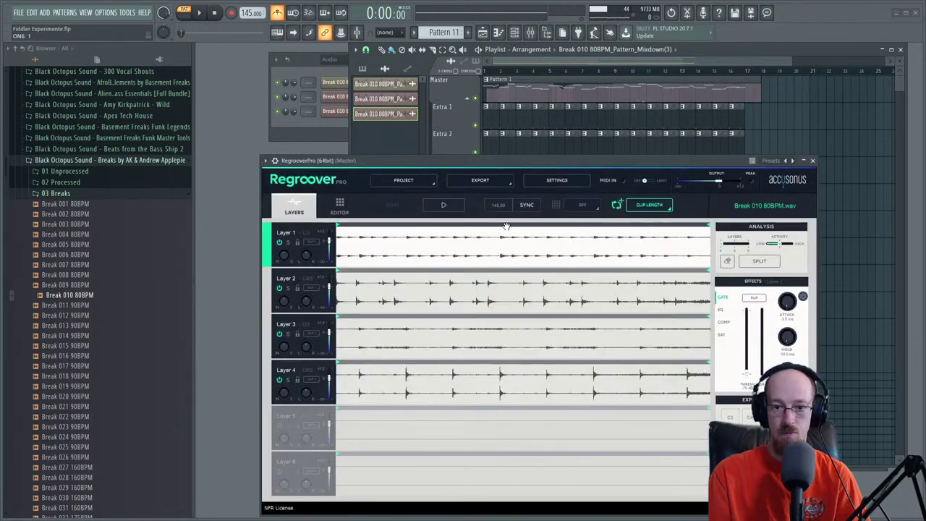
- Audition the unsynced break, try placing its mixdown past the song's end on Extra 1, and delete that clip
{"action": "left_click", "coordinate": [452, 206]}
{"action": "left_click", "coordinate": [453, 206]}
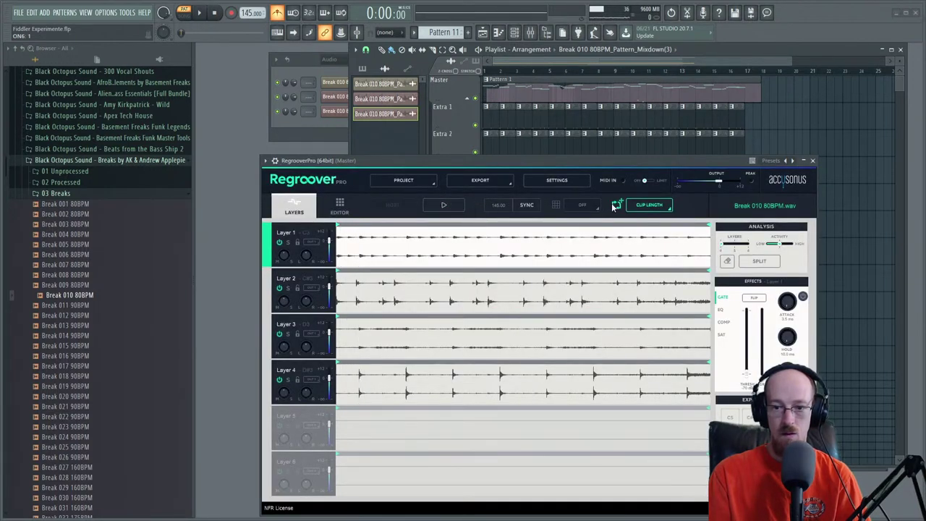
{"action": "mouse_move", "coordinate": [785, 136]}
{"action": "left_mouse_down"}
{"action": "mouse_move", "coordinate": [764, 118]}
{"action": "mouse_move", "coordinate": [780, 120]}
{"action": "left_mouse_up"}
{"action": "right_click", "coordinate": [808, 126]}
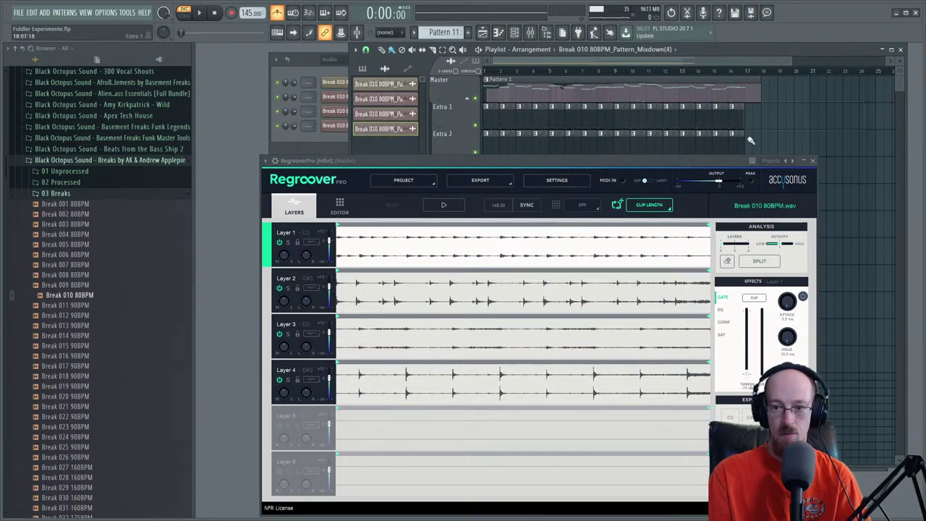
- Close Regroover and load Break 010 80BPM from the browser into the first channel of the channel rack
{"action": "left_click", "coordinate": [813, 160]}
{"action": "left_click", "coordinate": [315, 141]}
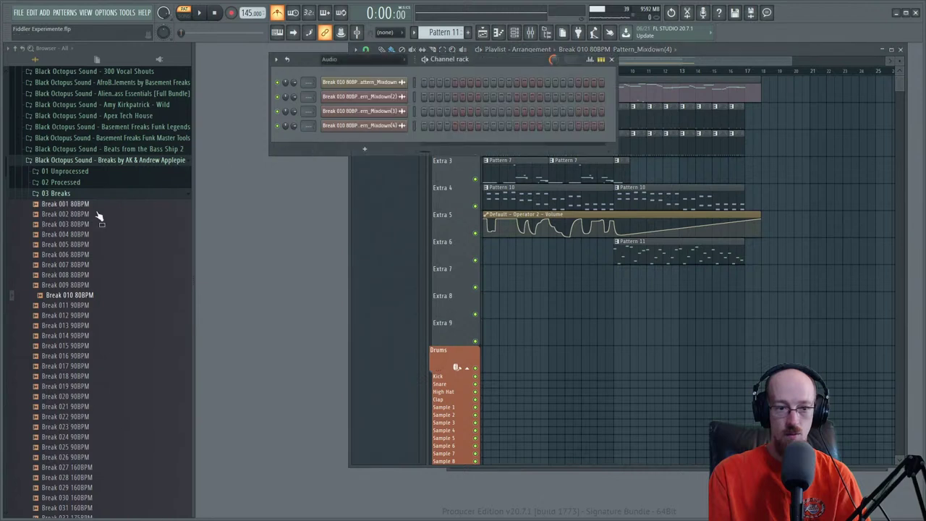
{"action": "left_click_drag", "start_coordinate": [65, 295], "coordinate": [348, 99]}
{"action": "left_click_drag", "start_coordinate": [359, 81], "coordinate": [360, 80]}
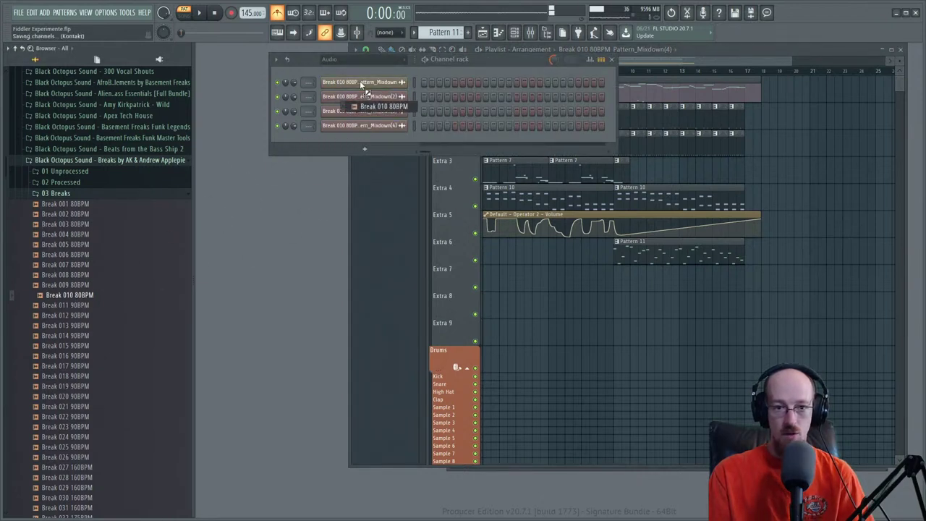
{"action": "left_click", "coordinate": [359, 81]}
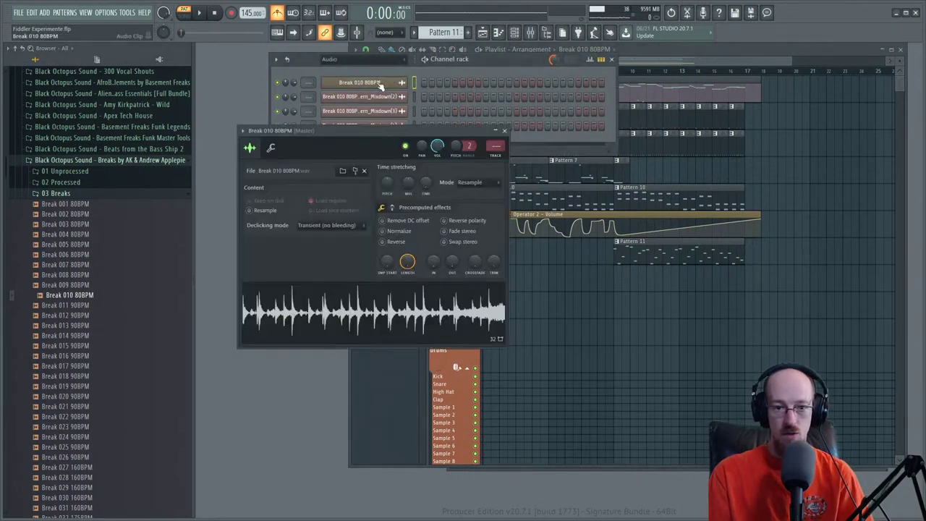
- Open the channel's Break 010 80BPM sample in the Newtime time warper
{"action": "right_click", "coordinate": [354, 304]}
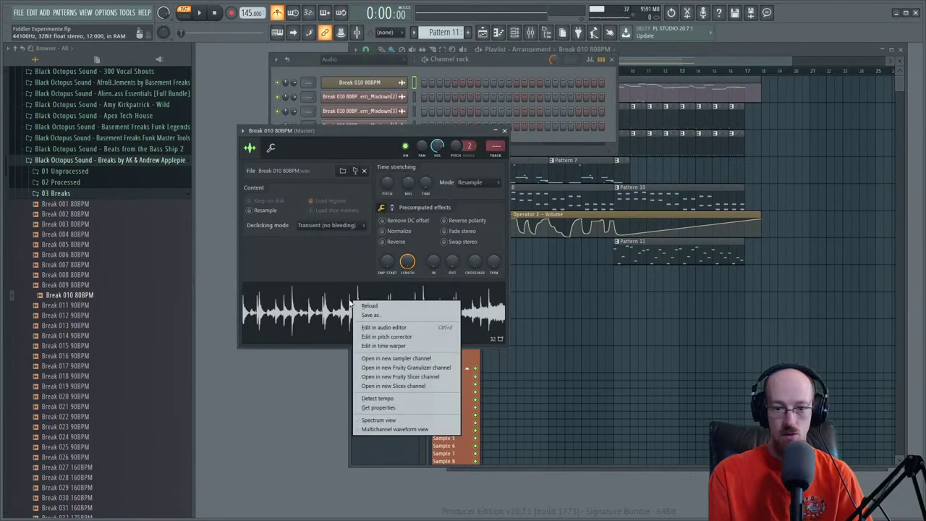
{"action": "left_click", "coordinate": [403, 346]}
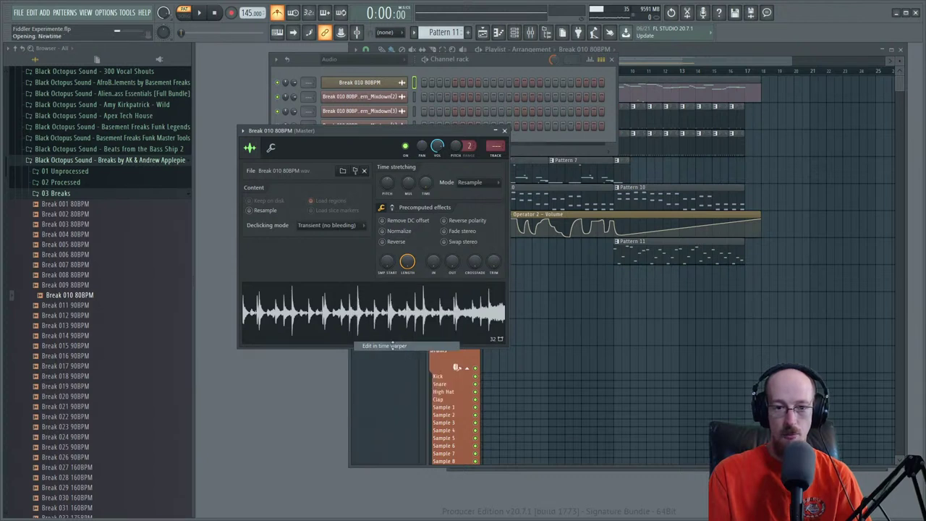
{"action": "left_click_drag", "start_coordinate": [414, 113], "coordinate": [439, 118]}
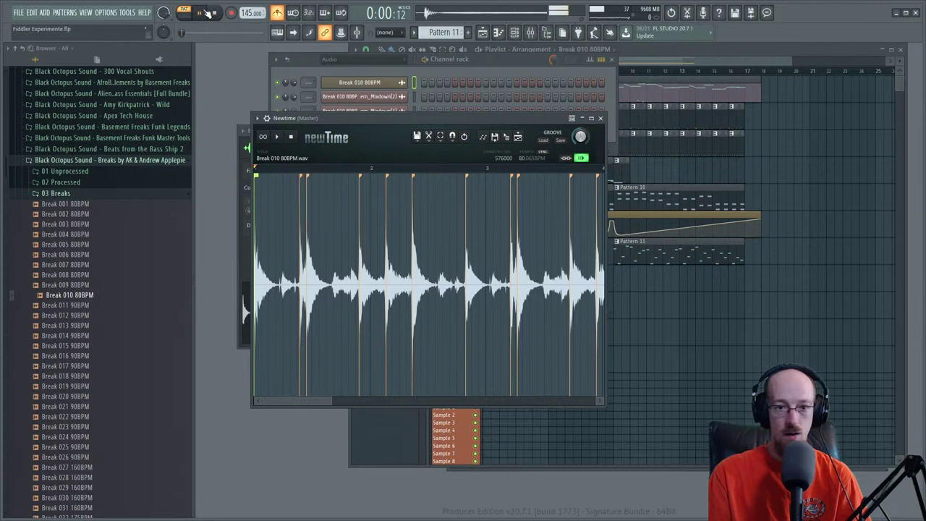
- Link Newtime's playback to the host, enable tempo sync, and play the break against the metronome
{"action": "left_click", "coordinate": [283, 137]}
{"action": "left_click", "coordinate": [567, 158]}
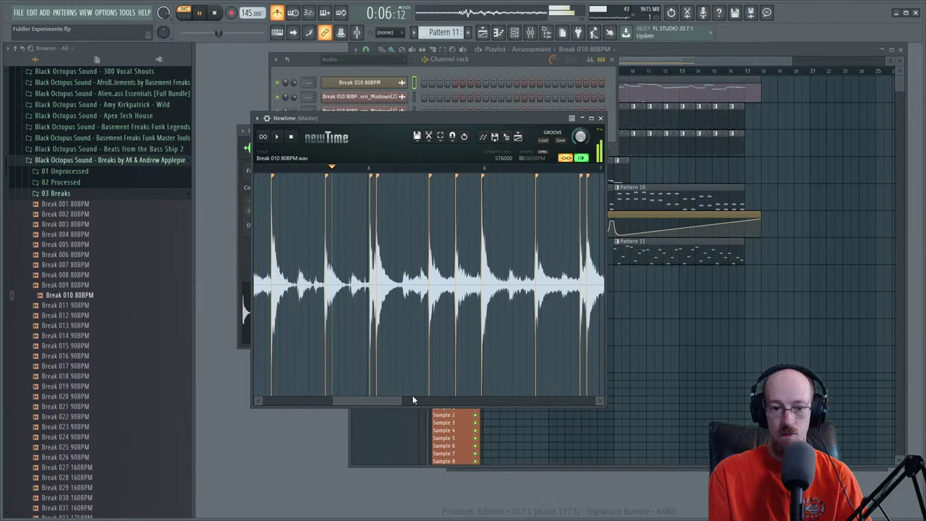
{"action": "left_click_drag", "start_coordinate": [333, 401], "coordinate": [453, 405]}
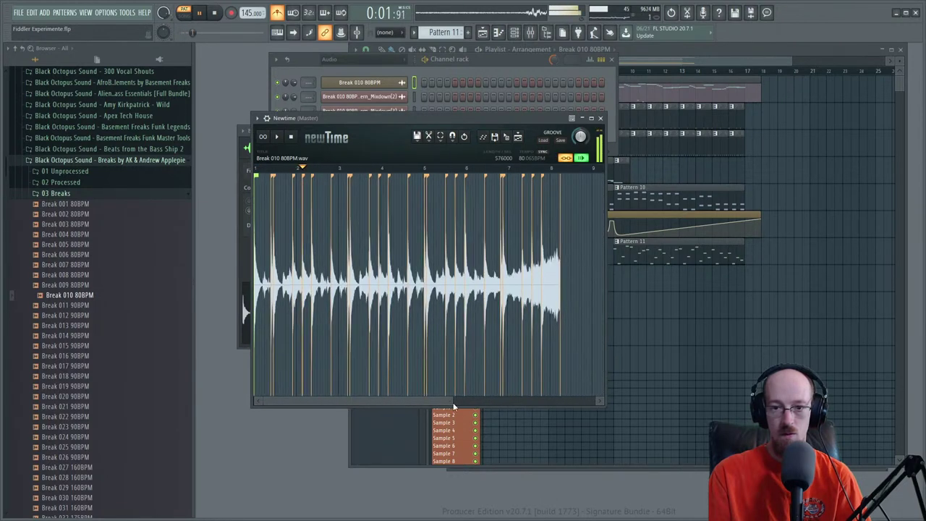
{"action": "left_click", "coordinate": [544, 154]}
{"action": "key", "text": "space"}
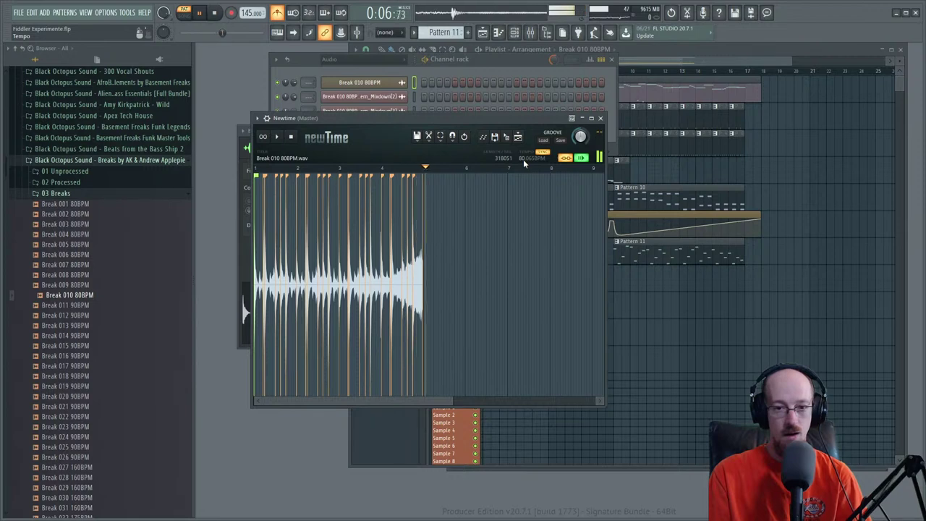
{"action": "key", "text": "space"}
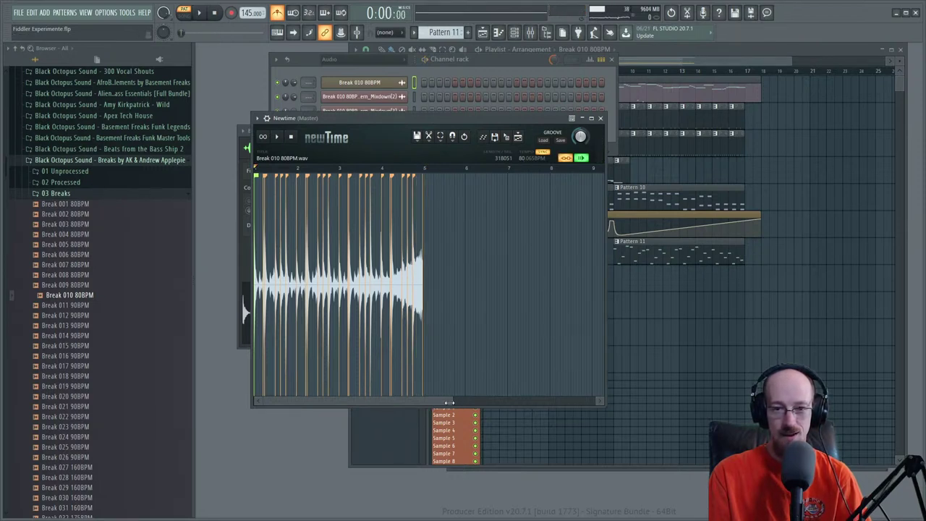
- Set the sample's tempo to 160.065 BPM in its properties, keeping tempo sync on
{"action": "left_click_drag", "start_coordinate": [449, 403], "coordinate": [353, 391]}
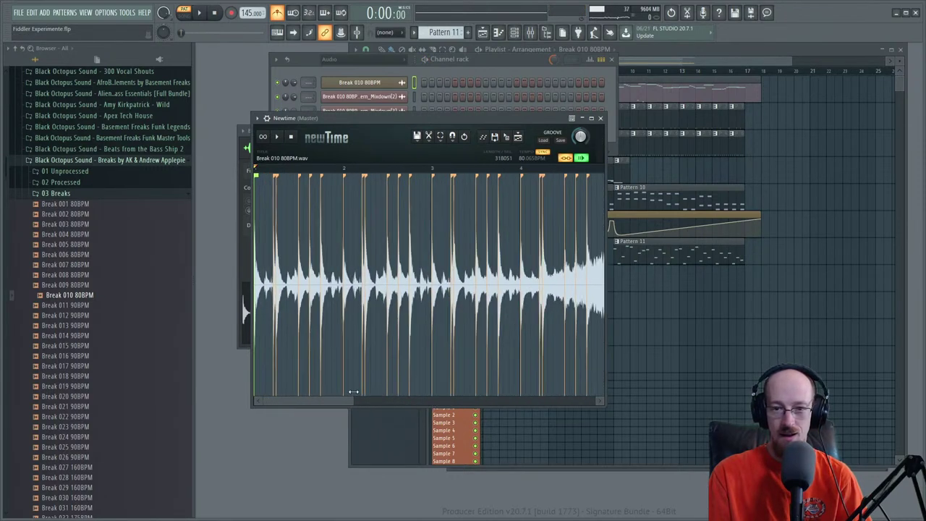
{"action": "left_click", "coordinate": [522, 158]}
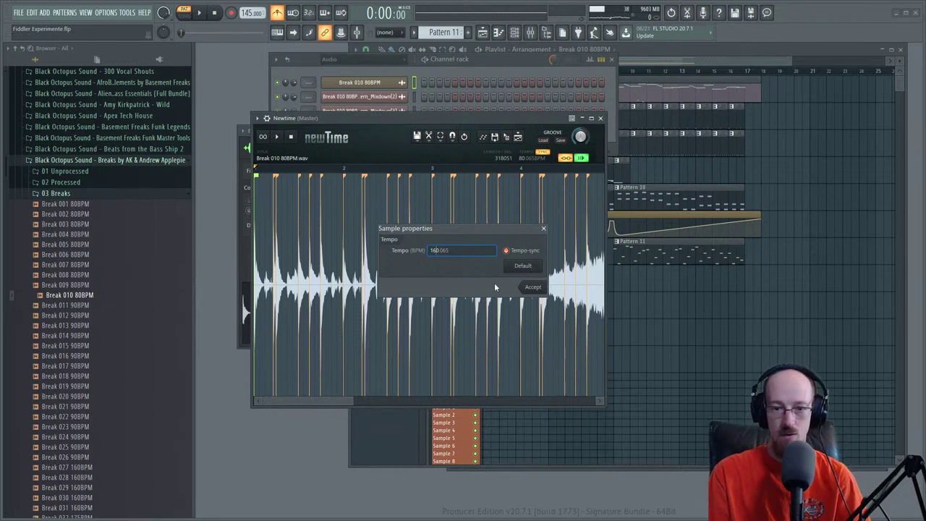
{"action": "left_click", "coordinate": [529, 288]}
- Play the retimed break against the metronome and unlink Newtime's playback from the host
{"action": "key", "text": "space"}
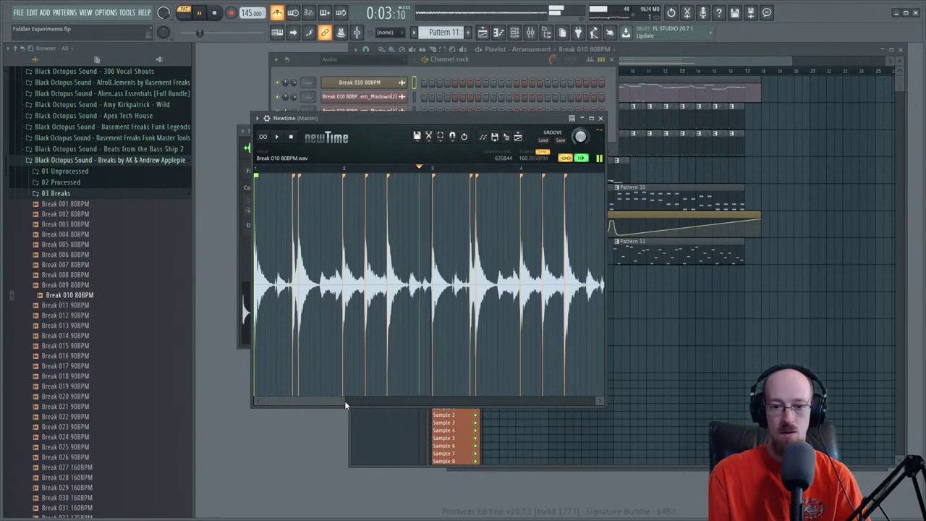
{"action": "left_click_drag", "start_coordinate": [345, 402], "coordinate": [430, 402]}
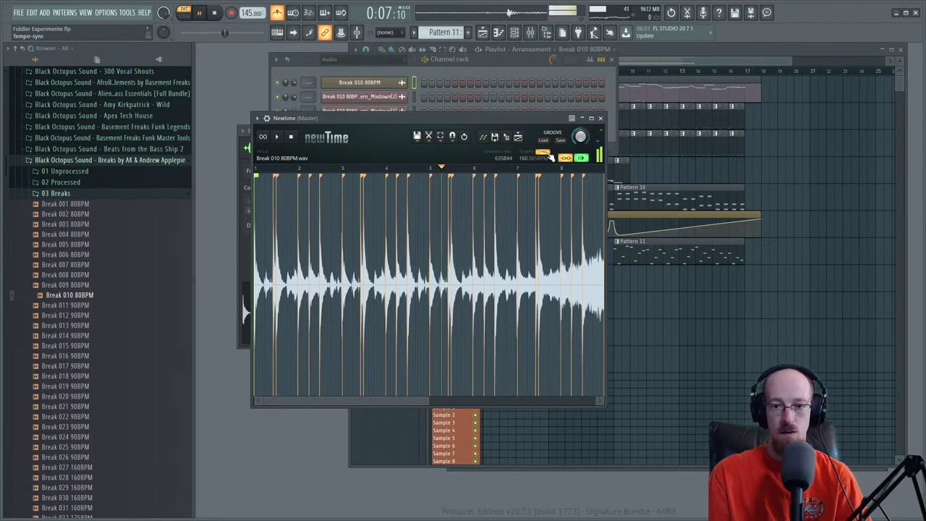
{"action": "key", "text": "space"}
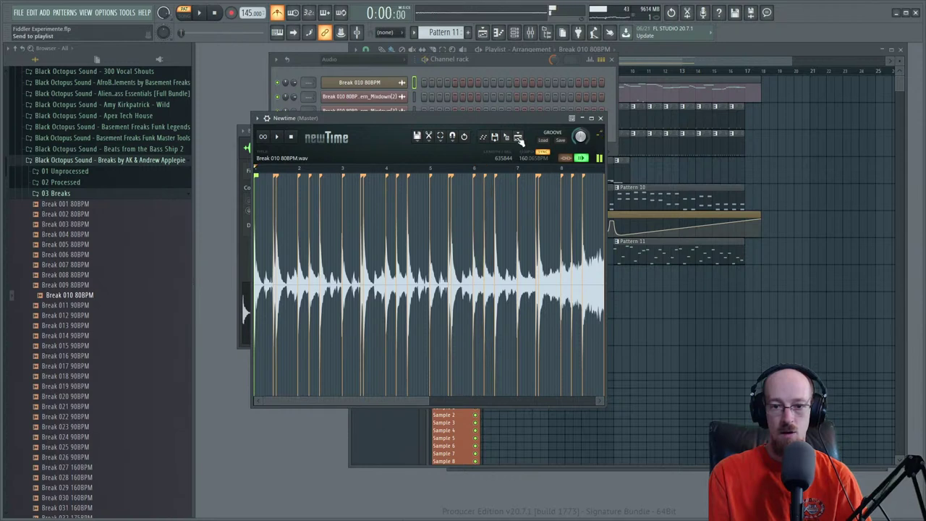
- Send the warped break from Newtime to the playlist at bar 9 of Extra 7 and place the playhead there
{"action": "left_click_drag", "start_coordinate": [512, 139], "coordinate": [680, 279]}
{"action": "right_click", "coordinate": [716, 286]}
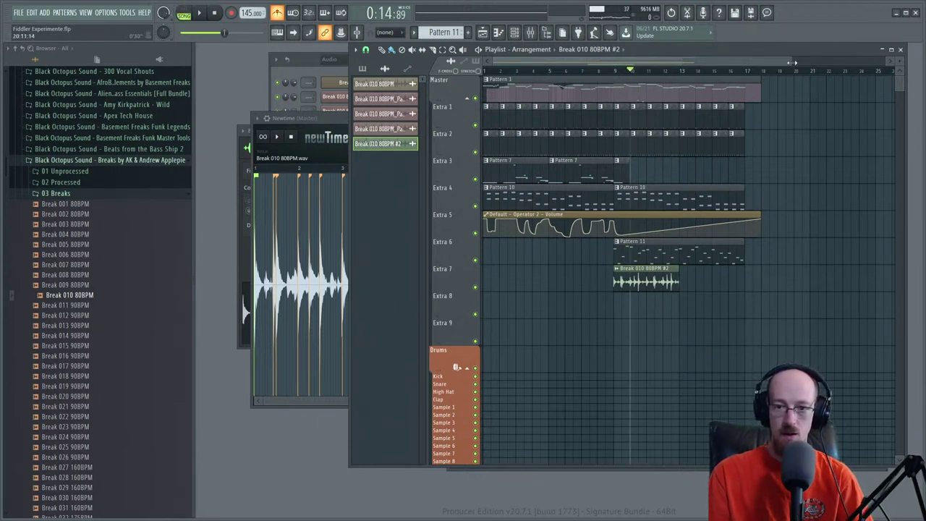
{"action": "left_click_drag", "start_coordinate": [792, 62], "coordinate": [696, 63]}
{"action": "left_click", "coordinate": [678, 75]}
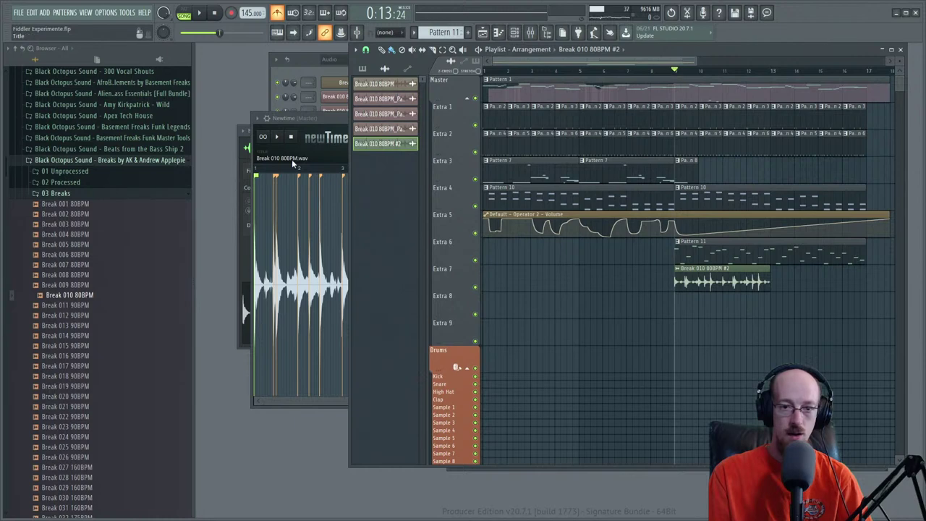
- Close Newtime and play the song from bar 9 with the metronome turned off to hear the break in context
{"action": "left_click", "coordinate": [341, 117]}
{"action": "left_click", "coordinate": [601, 118]}
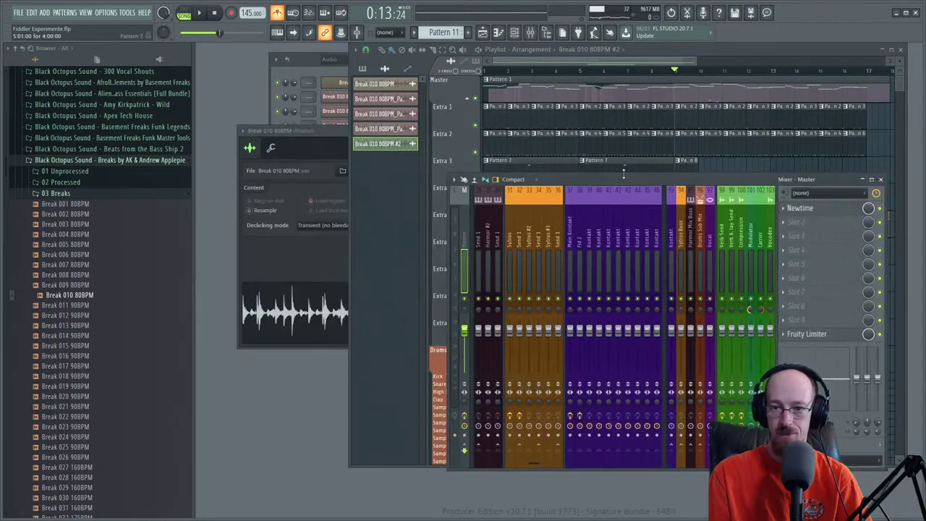
{"action": "key", "text": "space"}
{"action": "left_click", "coordinate": [677, 64]}
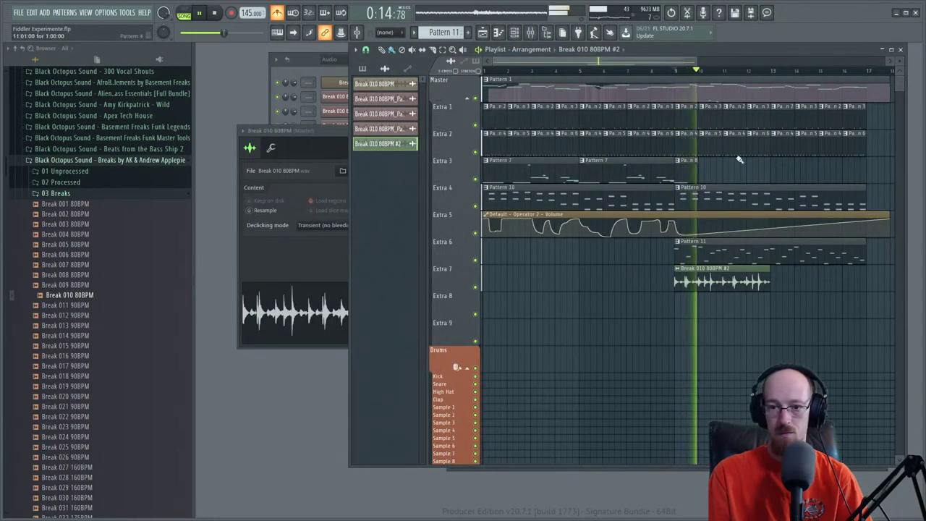
{"action": "scroll", "coordinate": [729, 293], "scroll_direction": "up", "scroll_amount": 2}
{"action": "scroll", "coordinate": [729, 293], "scroll_direction": "down", "scroll_amount": 2}
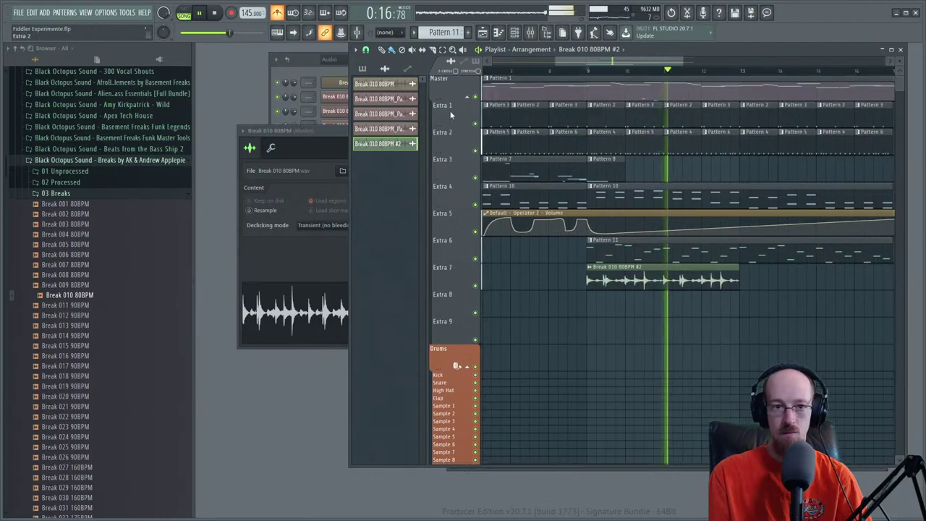
{"action": "scroll", "coordinate": [671, 174], "scroll_direction": "down", "scroll_amount": 2}
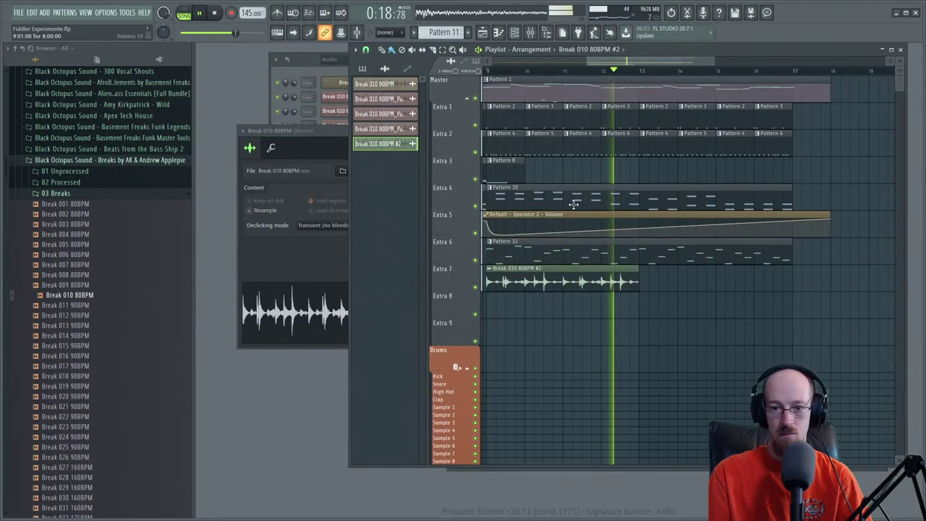
{"action": "scroll", "coordinate": [650, 290], "scroll_direction": "down", "scroll_amount": 2}
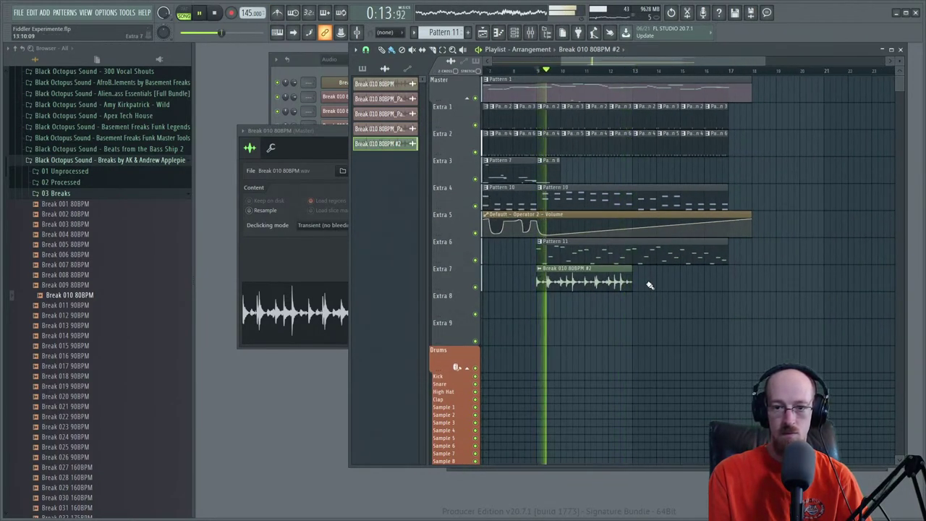
- Duplicate the Extra 7 break clip so the copy fills bars 13 to 17, and stop playback
{"action": "left_click_drag", "start_coordinate": [649, 287], "coordinate": [583, 270]}
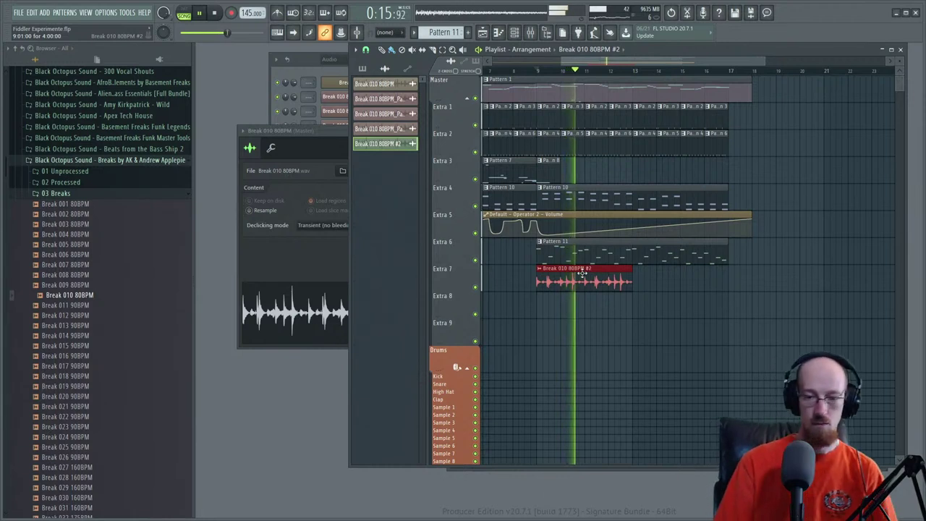
{"action": "key", "text": "ctrl+b"}
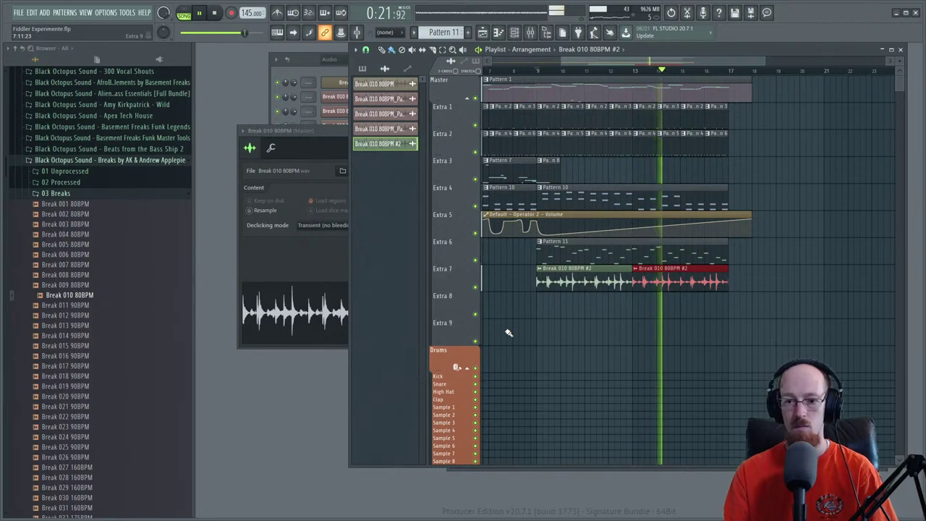
{"action": "key", "text": "space"}
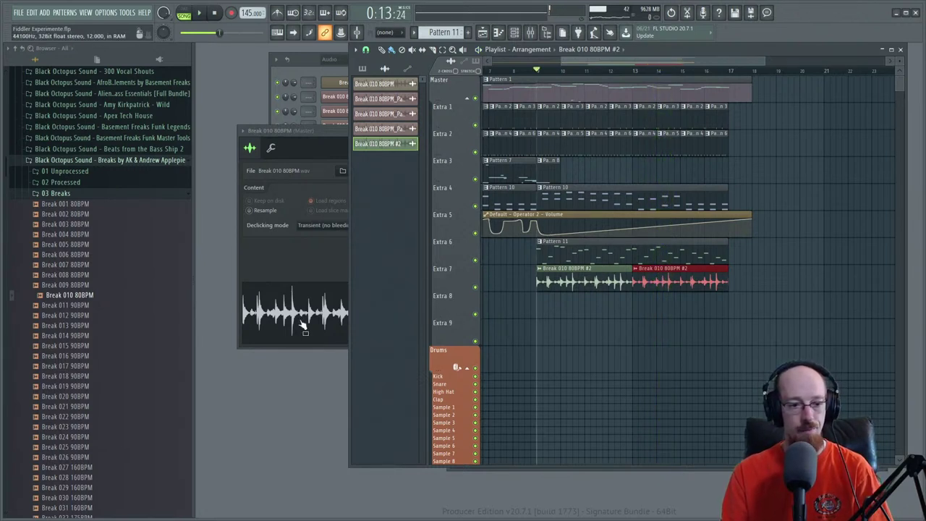
- Preview several 90 BPM breaks in the 03 Breaks folder, including Break 014, Break 020 and Break 024
{"action": "left_click", "coordinate": [79, 324]}
{"action": "scroll", "coordinate": [117, 287], "scroll_direction": "down", "scroll_amount": 2}
{"action": "left_click", "coordinate": [81, 271]}
{"action": "scroll", "coordinate": [87, 276], "scroll_direction": "down", "scroll_amount": 2}
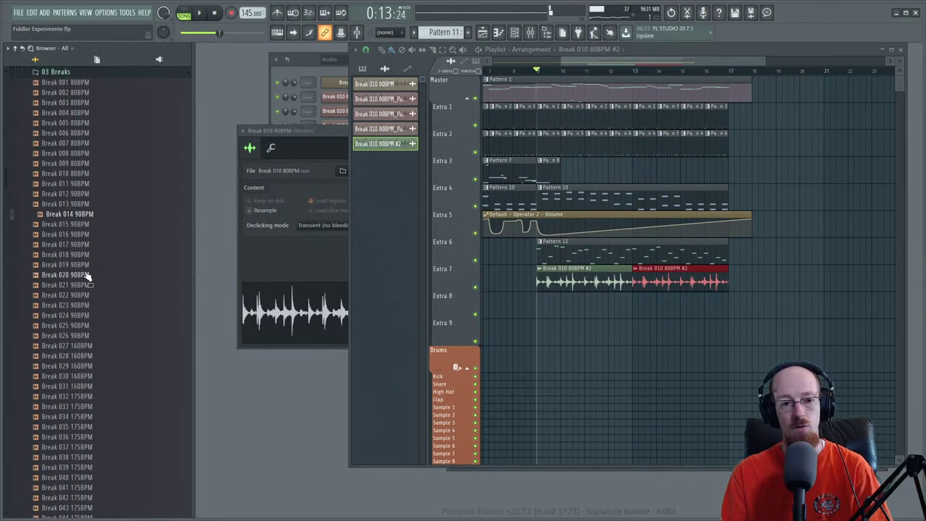
{"action": "left_click", "coordinate": [85, 253]}
{"action": "left_click", "coordinate": [86, 285]}
{"action": "left_click", "coordinate": [91, 316]}
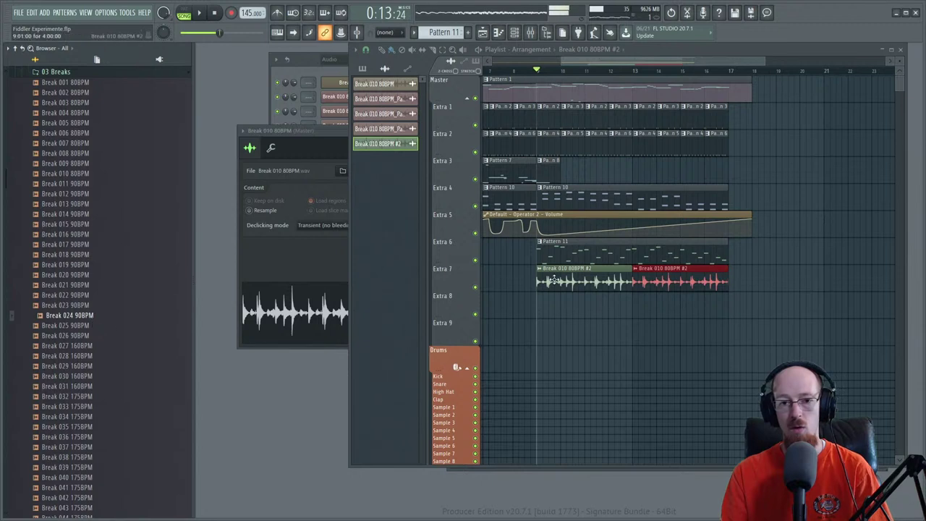
- Slice the first Extra 7 break clip at 9:05, trim the slices to leave a short gap, and audition the cut
{"action": "key", "text": "ctrl+d"}
{"action": "scroll", "coordinate": [542, 320], "scroll_direction": "up", "scroll_amount": 4}
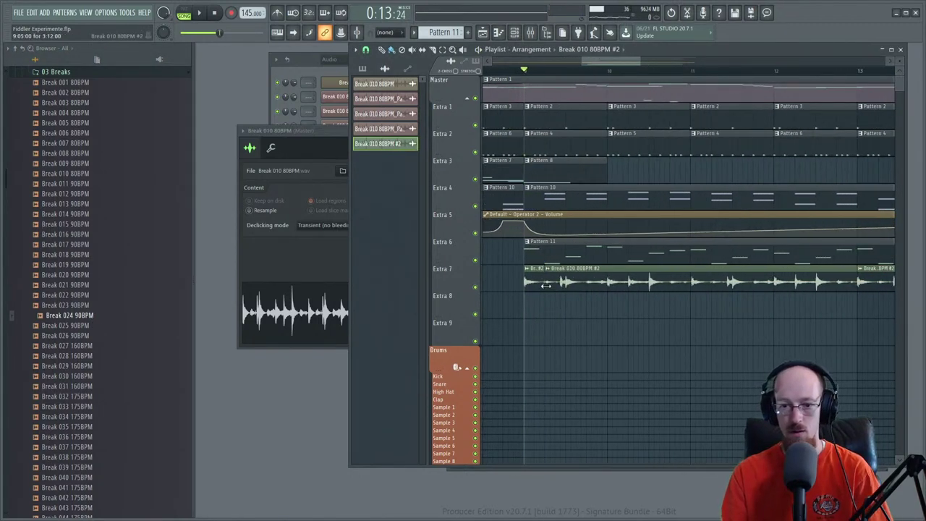
{"action": "left_click_drag", "start_coordinate": [546, 285], "coordinate": [559, 291]}
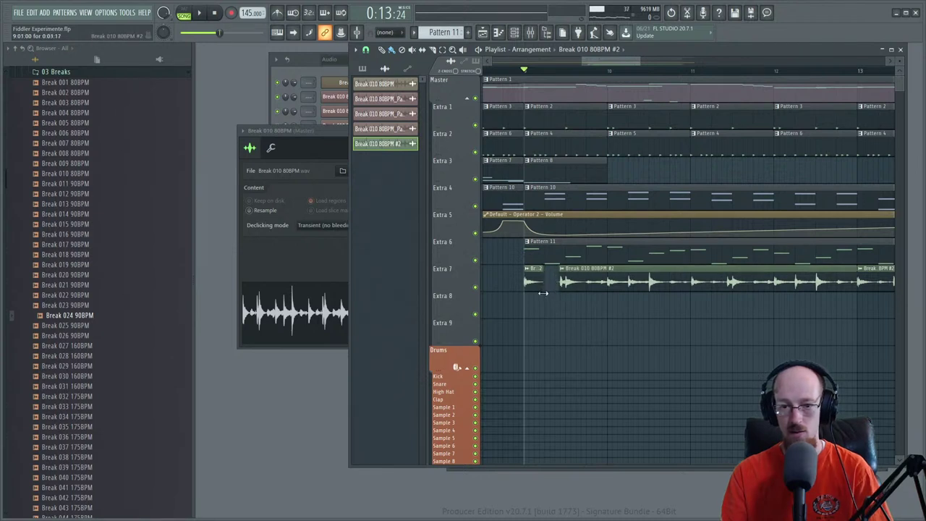
{"action": "key", "text": "space"}
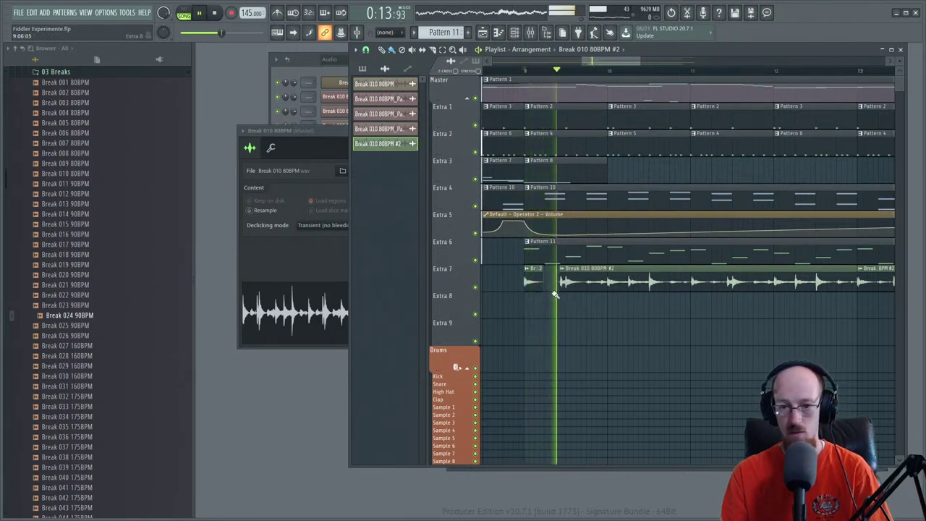
{"action": "key", "text": "space"}
{"action": "scroll", "coordinate": [557, 298], "scroll_direction": "up", "scroll_amount": 3}
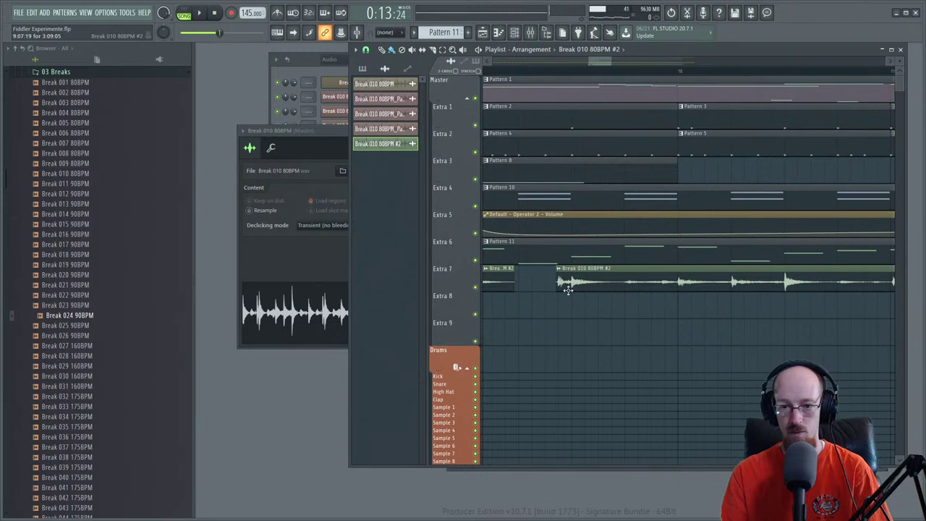
- Trim the start of the second Extra 7 slice to 9:09 and split that clip at 9:13
{"action": "left_click_drag", "start_coordinate": [558, 283], "coordinate": [561, 286]}
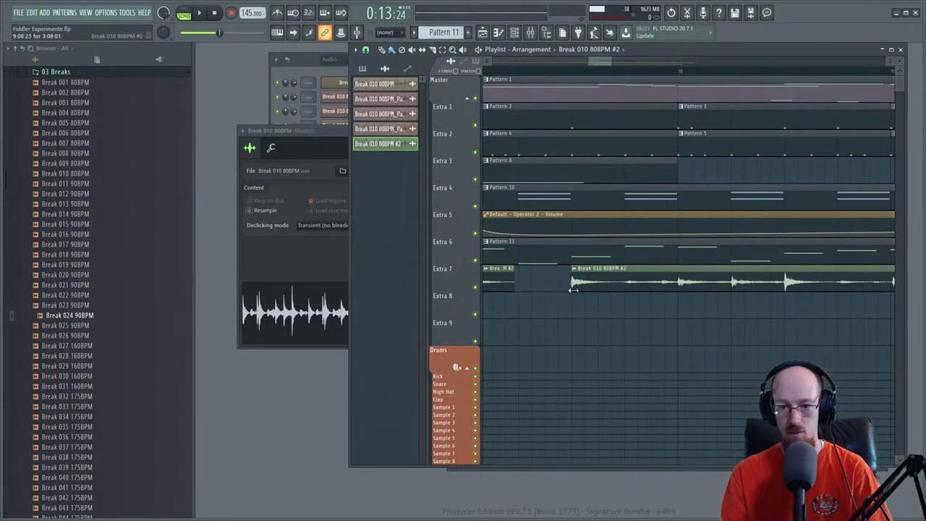
{"action": "left_click", "coordinate": [626, 296]}
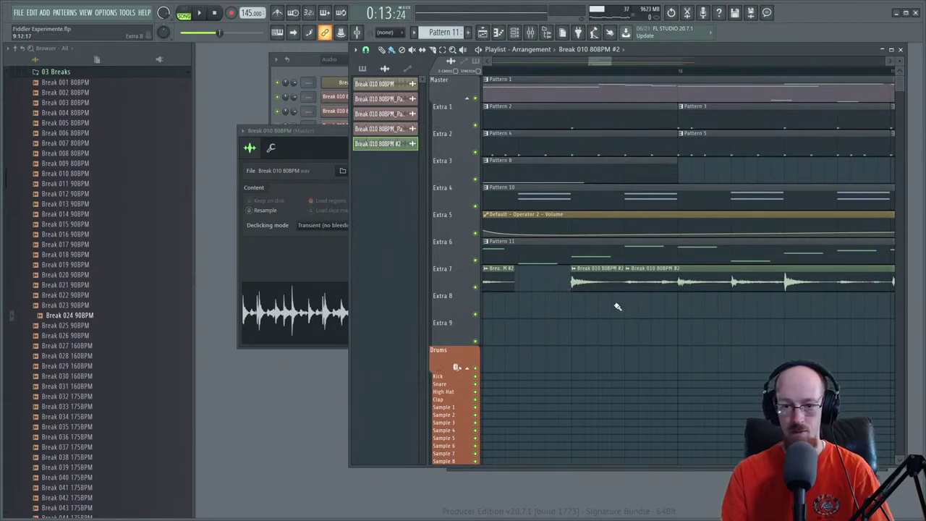
- Place a short break slice in the Extra 7 gap at 9:05, nudge it earlier to 9:04:20, and audition the result
{"action": "scroll", "coordinate": [570, 285], "scroll_direction": "up", "scroll_amount": 4}
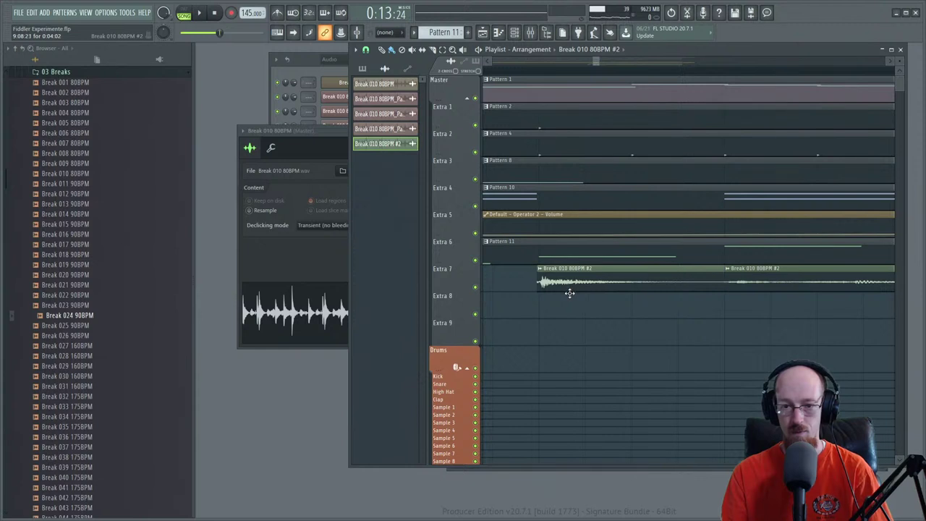
{"action": "left_click_drag", "start_coordinate": [568, 293], "coordinate": [669, 310]}
{"action": "left_click_drag", "start_coordinate": [510, 302], "coordinate": [648, 301]}
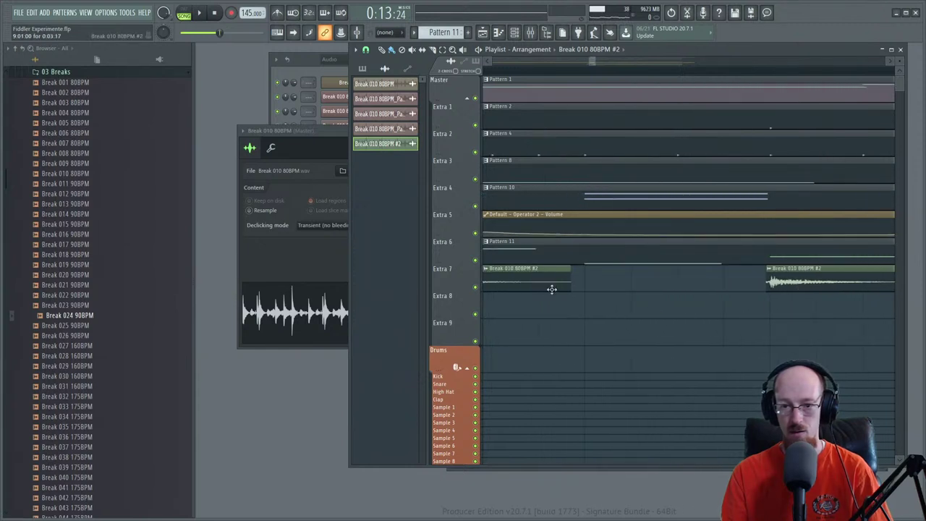
{"action": "left_click_drag", "start_coordinate": [569, 285], "coordinate": [703, 294]}
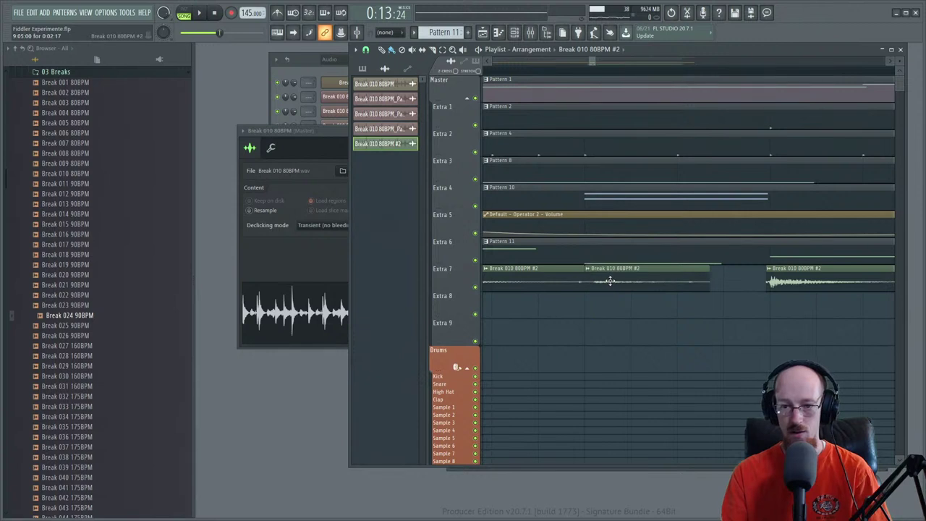
{"action": "left_click_drag", "start_coordinate": [625, 282], "coordinate": [602, 282]}
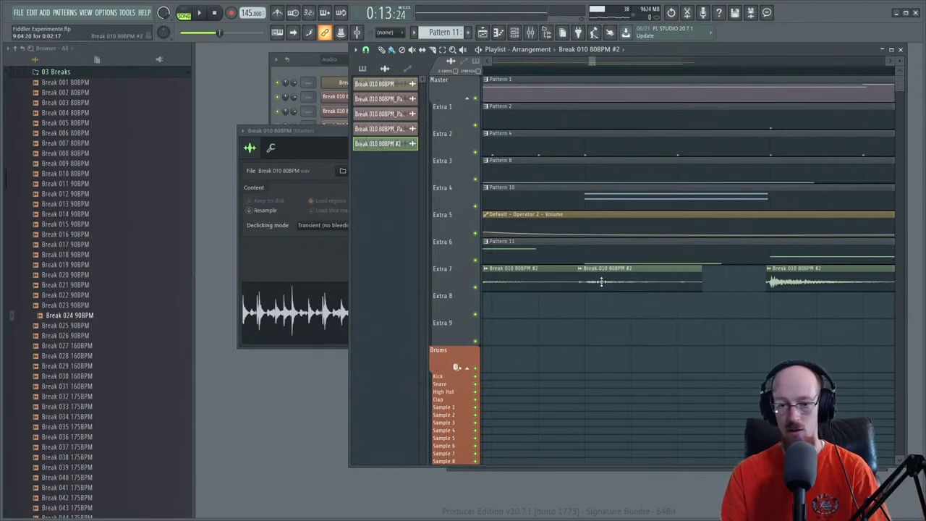
{"action": "key", "text": "space"}
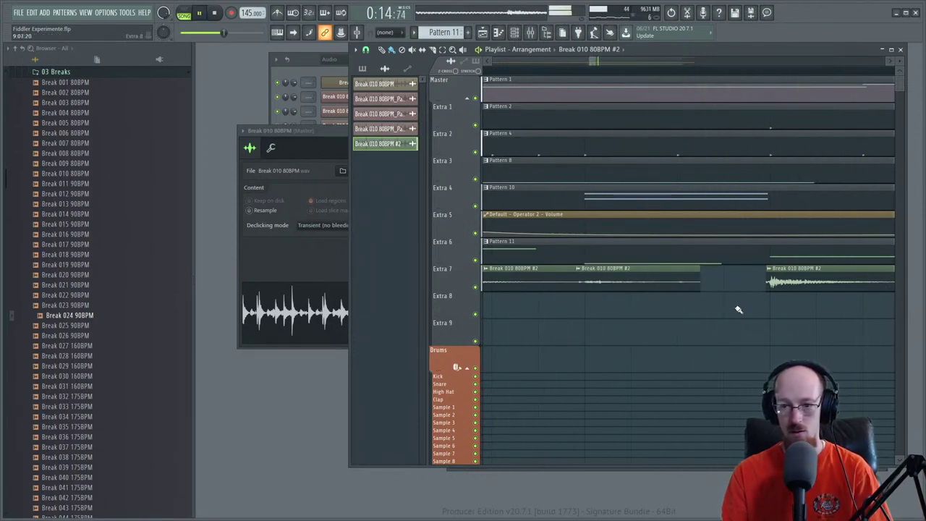
- Split the Extra 7 break at bar 10, 10:05 and 10:09, auditioning the cuts
{"action": "scroll", "coordinate": [744, 309], "scroll_direction": "down", "scroll_amount": 3}
{"action": "key", "text": "space"}
{"action": "left_click_drag", "start_coordinate": [810, 308], "coordinate": [607, 306]}
{"action": "scroll", "coordinate": [625, 309], "scroll_direction": "up", "scroll_amount": 2}
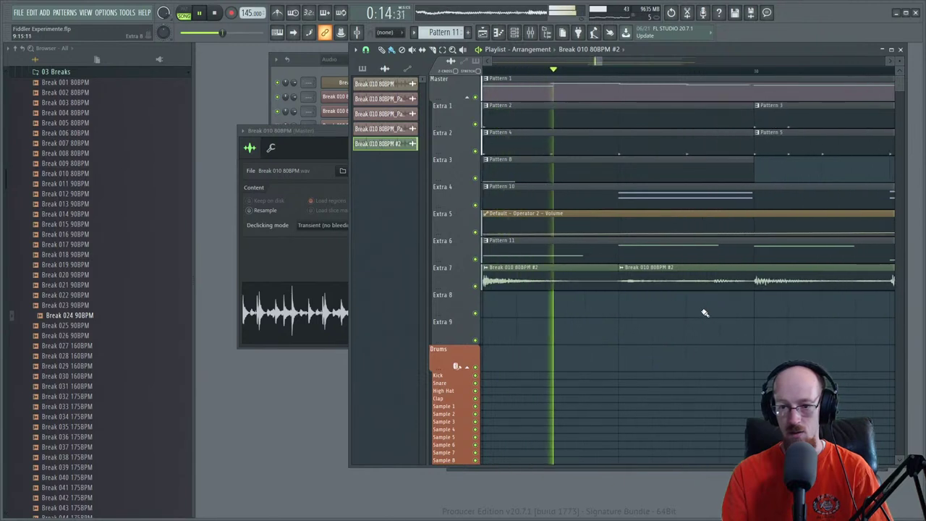
{"action": "scroll", "coordinate": [603, 309], "scroll_direction": "down", "scroll_amount": 2}
{"action": "key", "text": "space"}
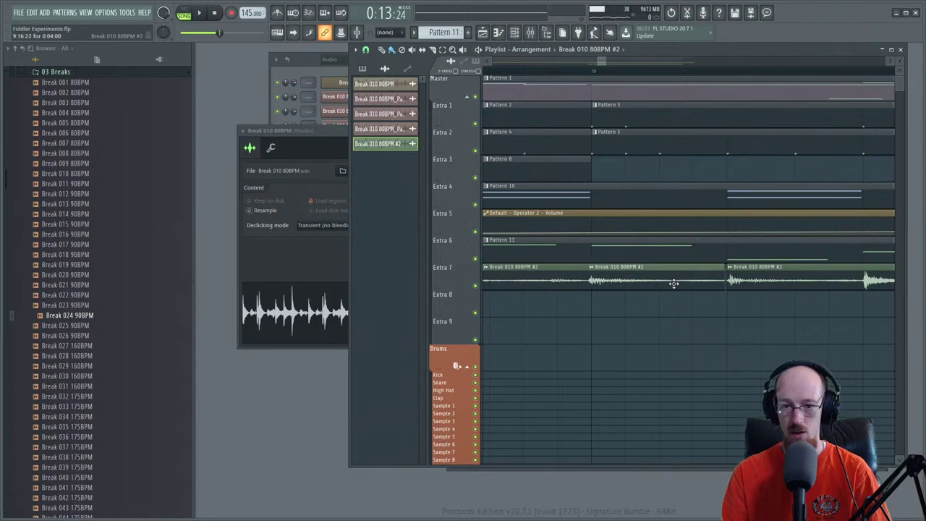
{"action": "scroll", "coordinate": [674, 286], "scroll_direction": "right", "scroll_amount": 2}
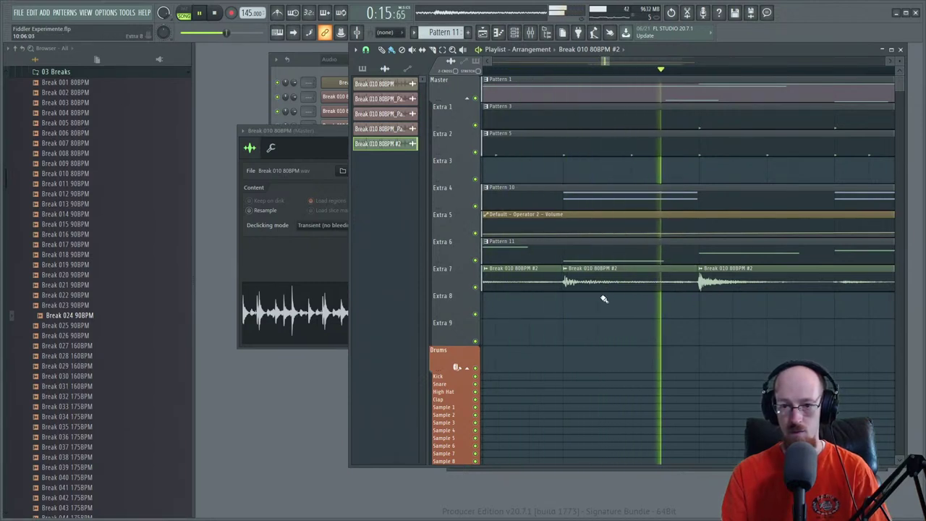
- Slice the Extra 7 break at 10:13, delete the remainder after it, and stop playback
{"action": "scroll", "coordinate": [594, 303], "scroll_direction": "down", "scroll_amount": 4}
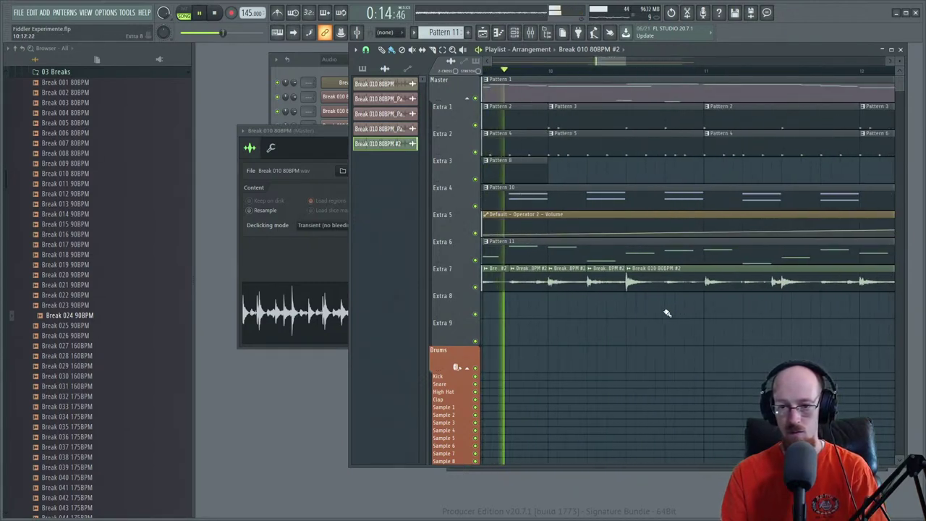
{"action": "left_click_drag", "start_coordinate": [666, 285], "coordinate": [666, 290]}
{"action": "right_click", "coordinate": [683, 288]}
{"action": "key", "text": "space"}
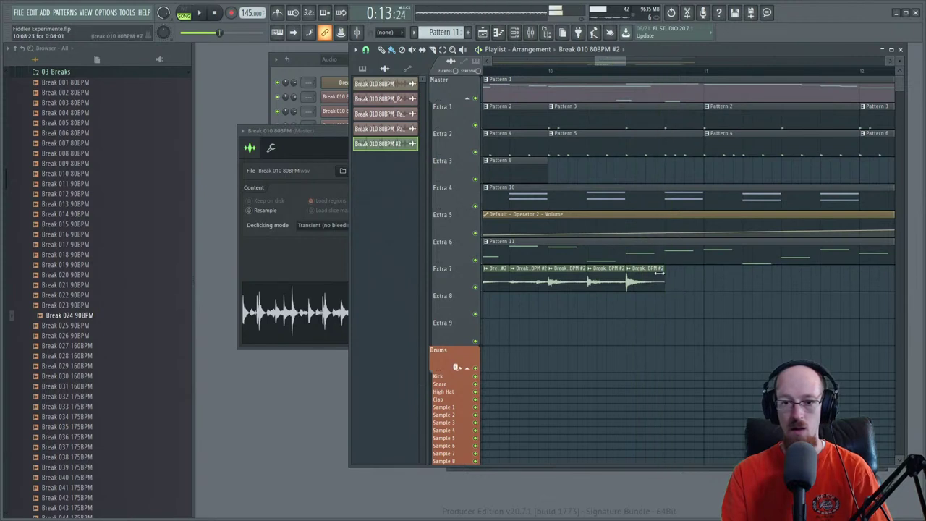
- Mute the Extra 2 track and listen to the chopped break without it
{"action": "scroll", "coordinate": [639, 240], "scroll_direction": "down", "scroll_amount": 2}
{"action": "left_click", "coordinate": [477, 154]}
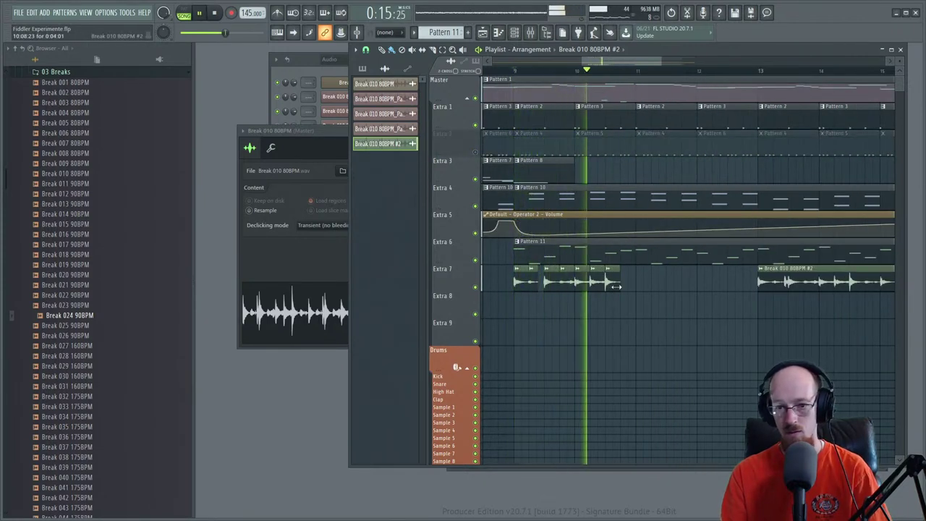
{"action": "key", "text": "space"}
- Select the chopped Extra 7 slices in bars 9 and 10, duplicate them to start at bar 11, and play the result
{"action": "left_click_drag", "start_coordinate": [620, 284], "coordinate": [535, 286], "text": "ctrl"}
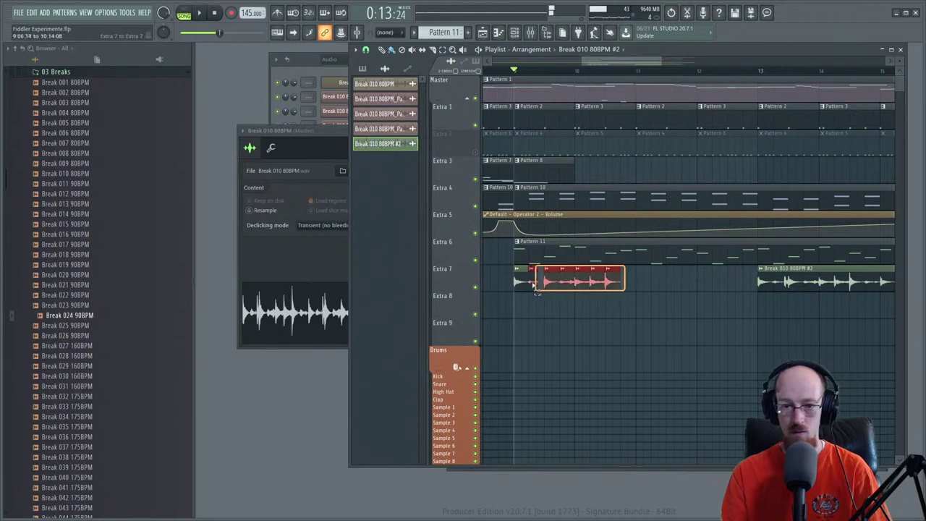
{"action": "key", "text": "ctrl+b"}
{"action": "key", "text": "space"}
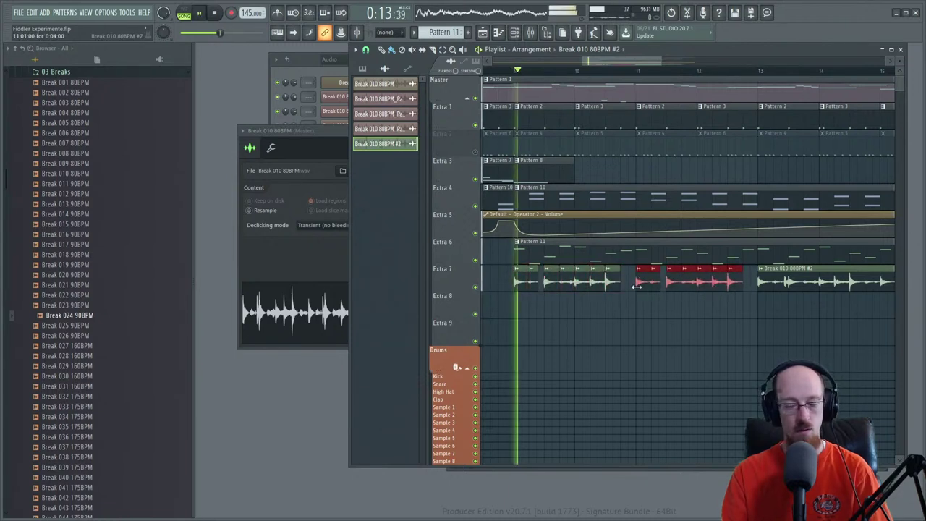
{"action": "scroll", "coordinate": [635, 298], "scroll_direction": "down", "scroll_amount": 2}
{"action": "scroll", "coordinate": [629, 307], "scroll_direction": "up", "scroll_amount": 2}
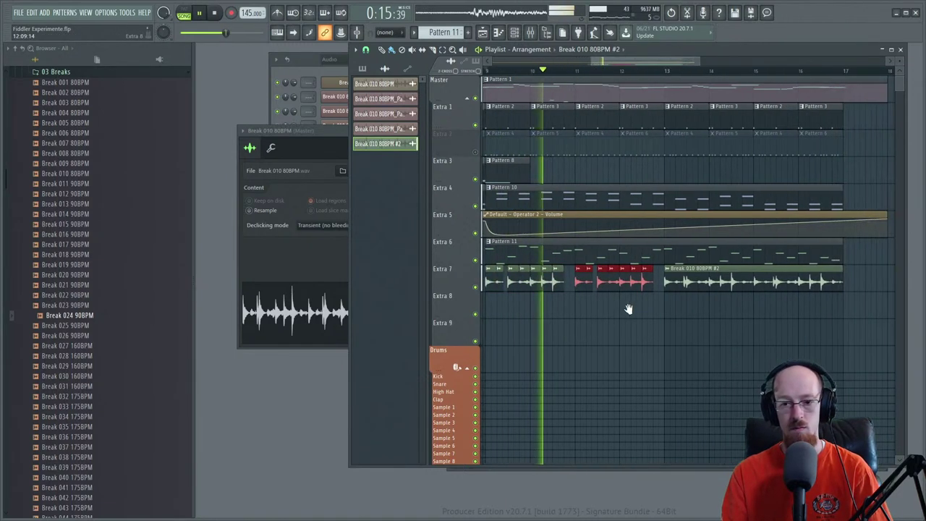
{"action": "scroll", "coordinate": [635, 311], "scroll_direction": "down", "scroll_amount": 1}
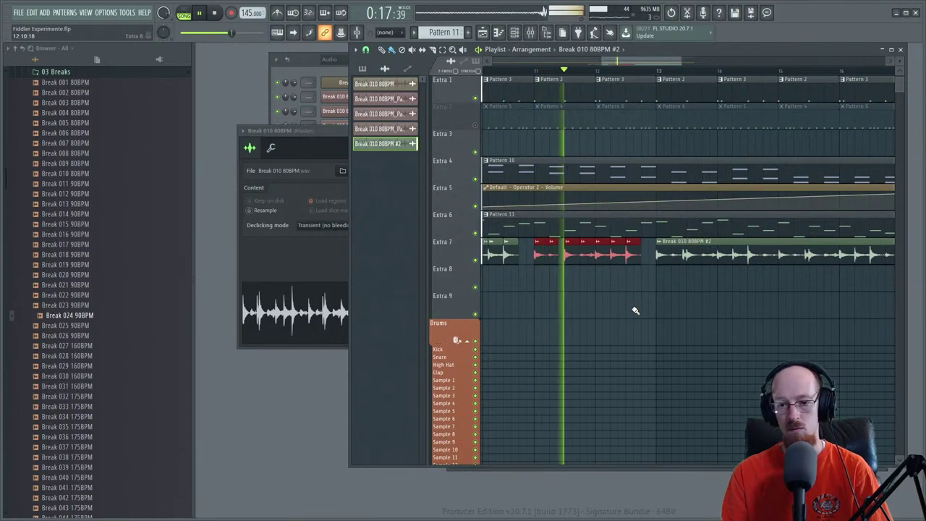
- Open the break clip's channel settings, play in pattern mode, then close the settings and stop playback
{"action": "double_click", "coordinate": [542, 252]}
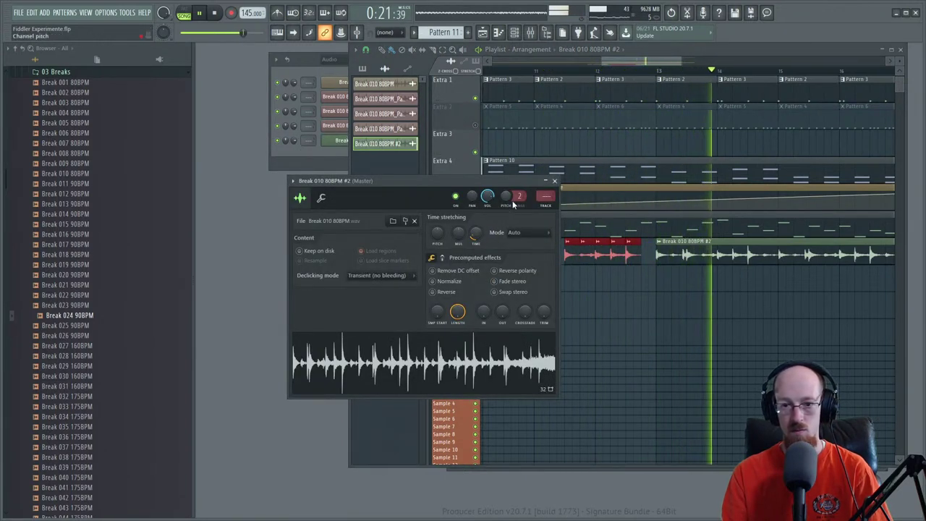
{"action": "left_click", "coordinate": [199, 14]}
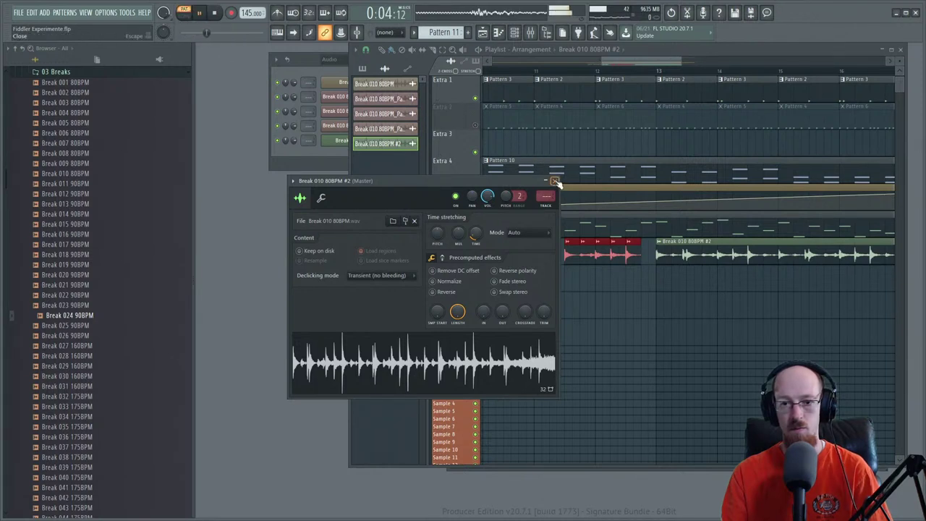
{"action": "left_click", "coordinate": [555, 183]}
{"action": "key", "text": "space"}
- Solo the Extra 1 track and play the song to check what it contains
{"action": "left_click", "coordinate": [476, 98], "text": "ctrl"}
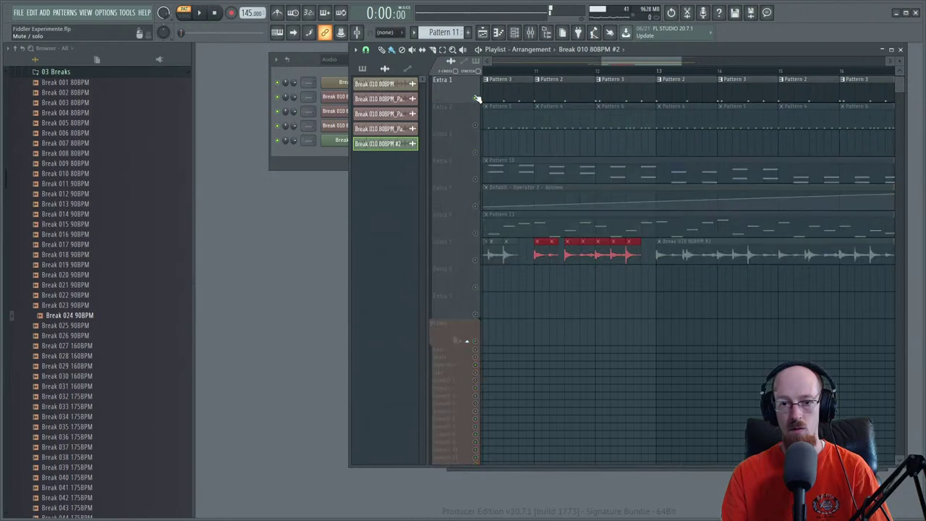
{"action": "key", "text": "space"}
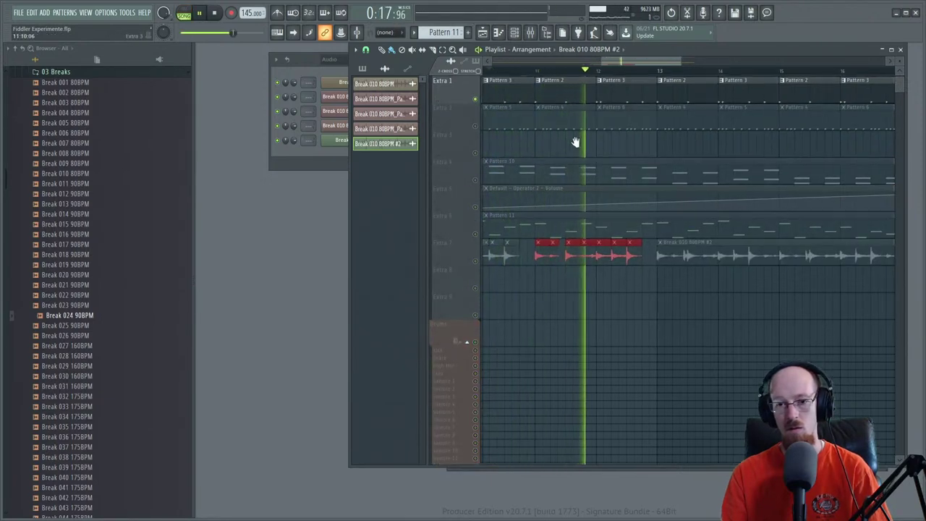
{"action": "left_click_drag", "start_coordinate": [575, 142], "coordinate": [658, 241]}
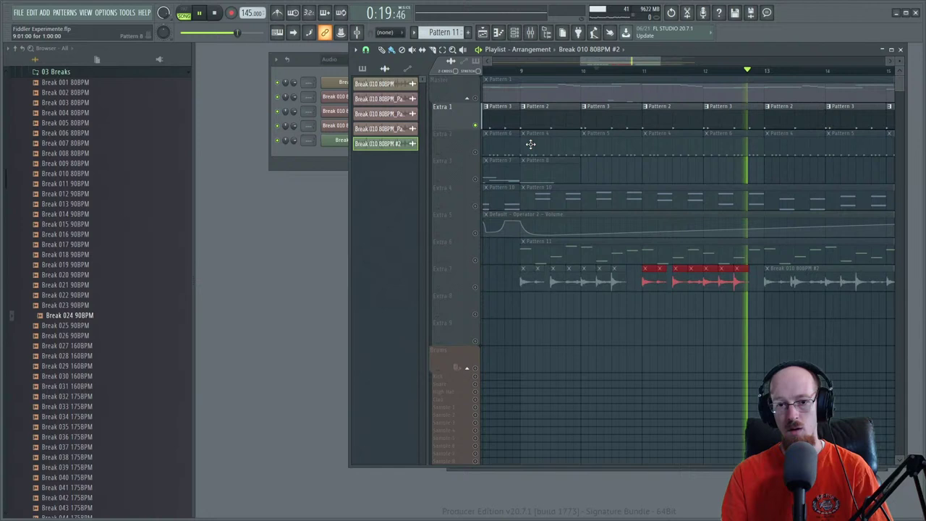
{"action": "key", "text": "space"}
- Solo the Master track for a listen, then unsolo it and play all tracks together
{"action": "right_click", "coordinate": [475, 98]}
{"action": "key", "text": "space"}
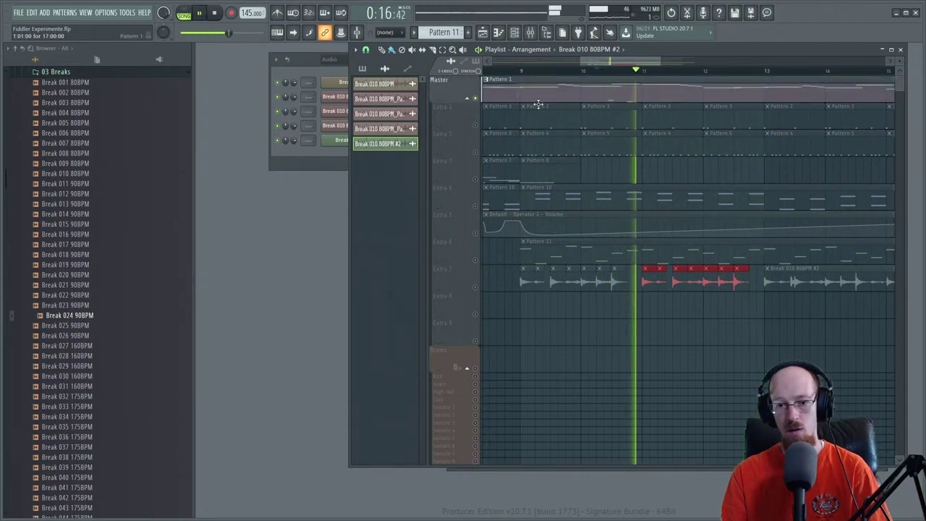
{"action": "key", "text": "space"}
{"action": "right_click", "coordinate": [476, 98]}
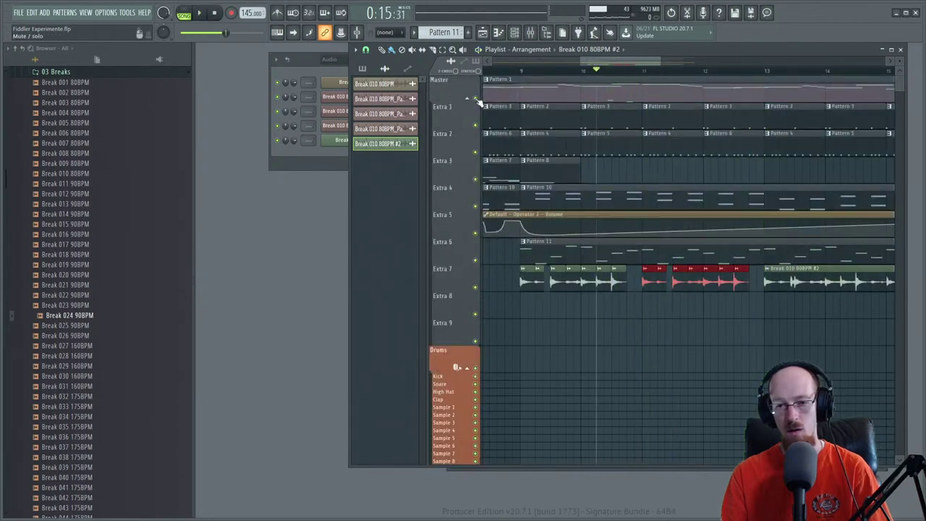
{"action": "key", "text": "space"}
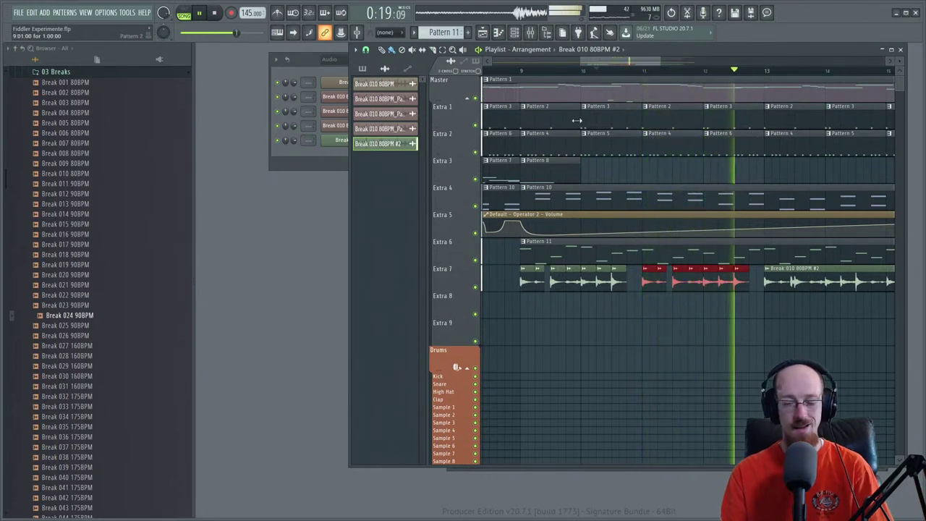
{"action": "key", "text": "space"}
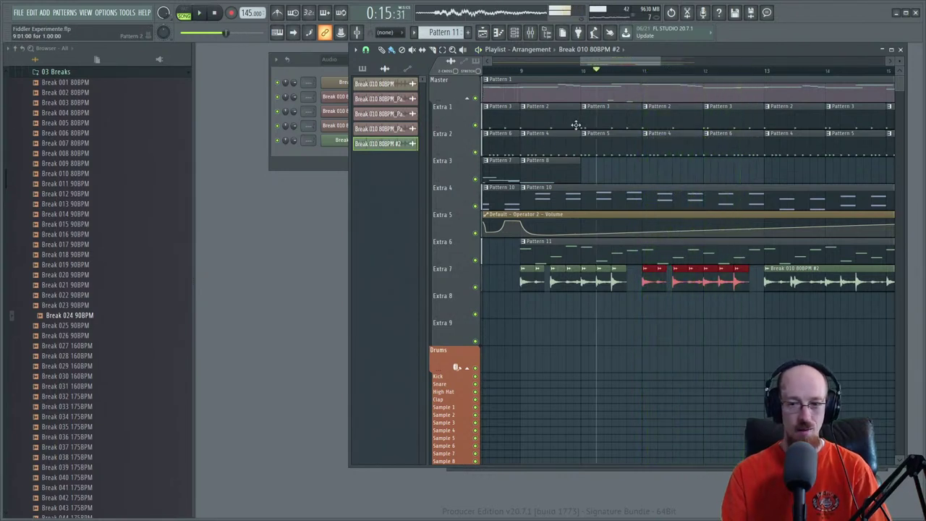
- Solo Extra 1 again during playback, then unsolo it to hear the full mix
{"action": "right_click", "coordinate": [476, 124]}
{"action": "key", "text": "space"}
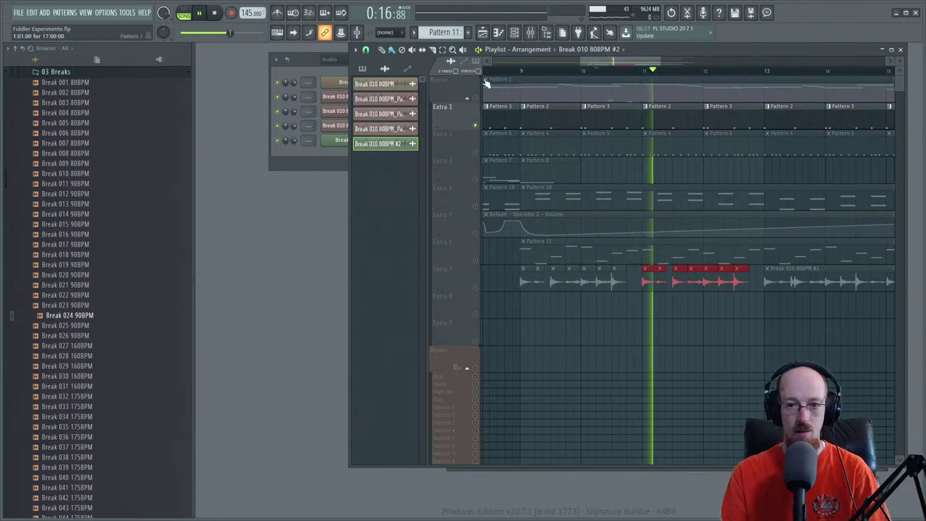
{"action": "right_click", "coordinate": [475, 125]}
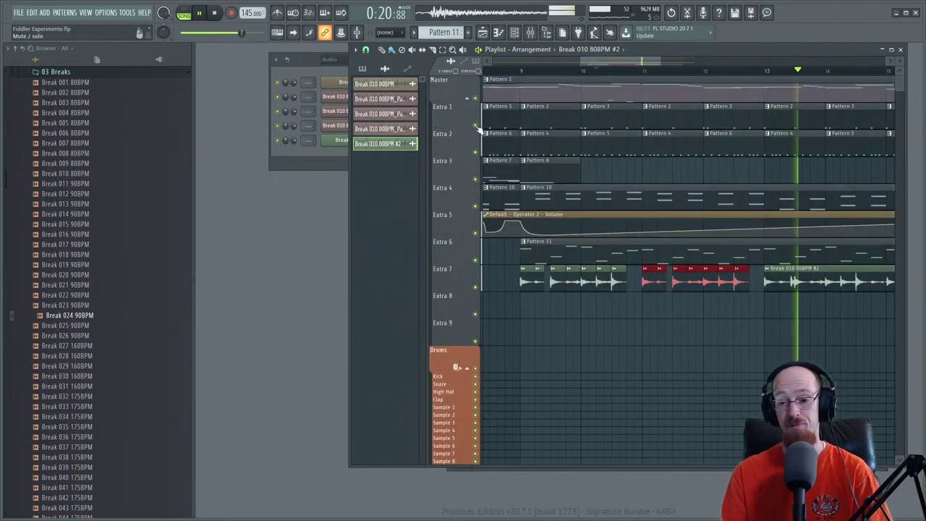
- Replace the uncut Extra 7 clip at bar 13 with a duplicate of the slices in bars 9 to 12, and play from bar 9
{"action": "scroll", "coordinate": [675, 285], "scroll_direction": "down", "scroll_amount": 3}
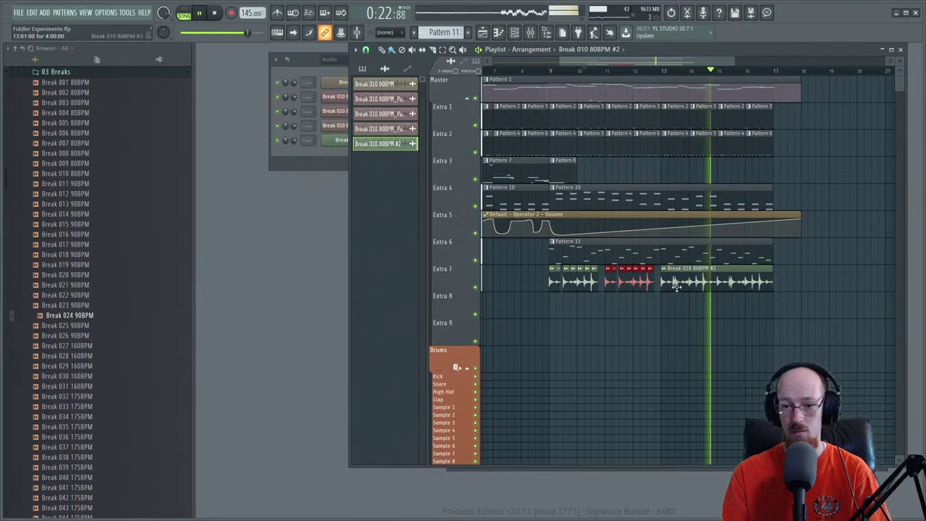
{"action": "right_click", "coordinate": [675, 285]}
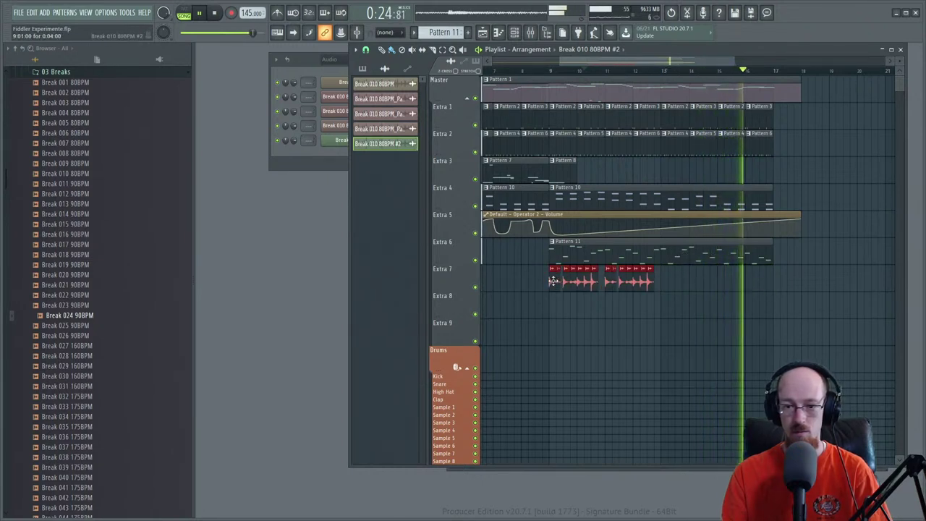
{"action": "key", "text": "ctrl+b"}
{"action": "key", "text": "space"}
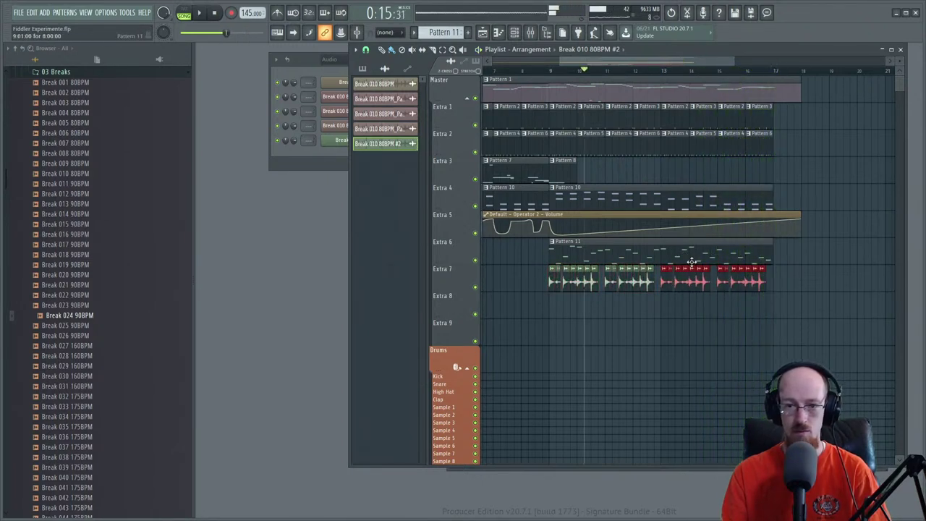
{"action": "key", "text": "space"}
{"action": "left_click", "coordinate": [547, 70]}
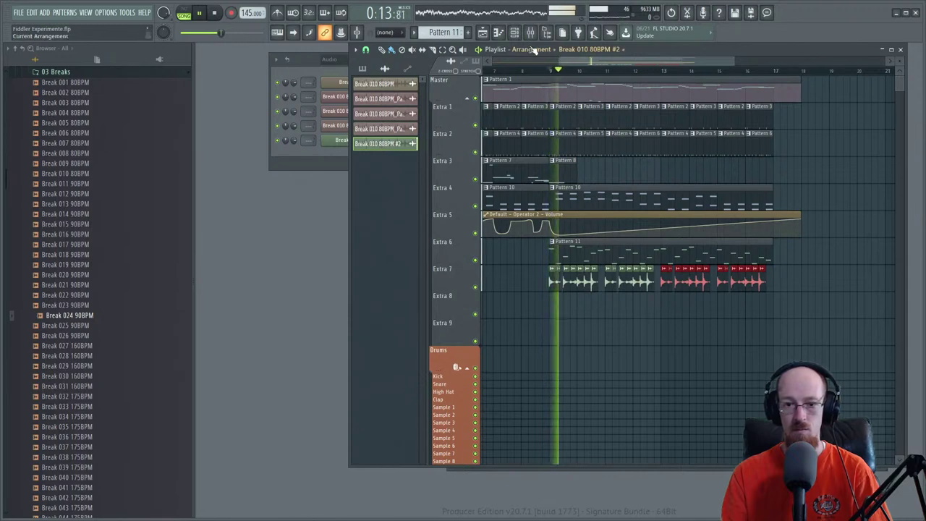
- Open the break clip's channel settings, route it to mixer track 6, and show the mixer
{"action": "double_click", "coordinate": [552, 282]}
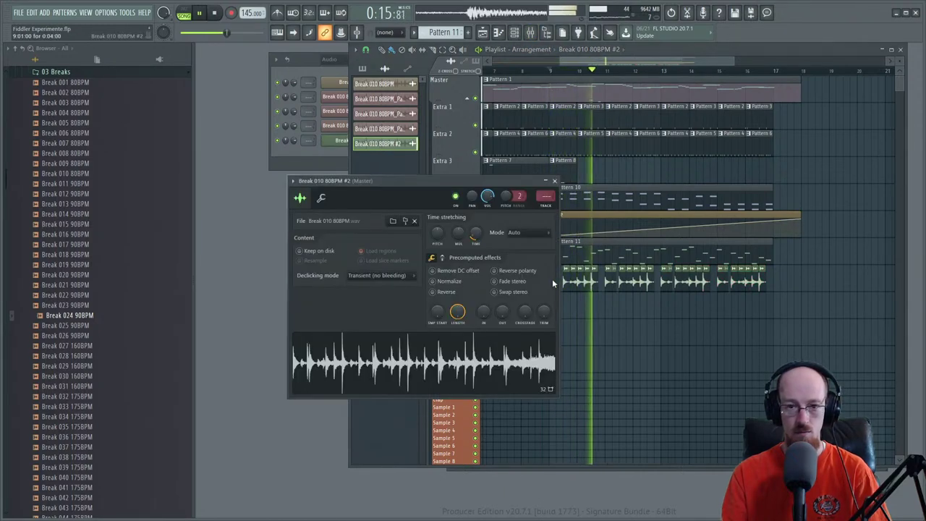
{"action": "left_click_drag", "start_coordinate": [449, 180], "coordinate": [440, 182]}
{"action": "key", "text": "F9"}
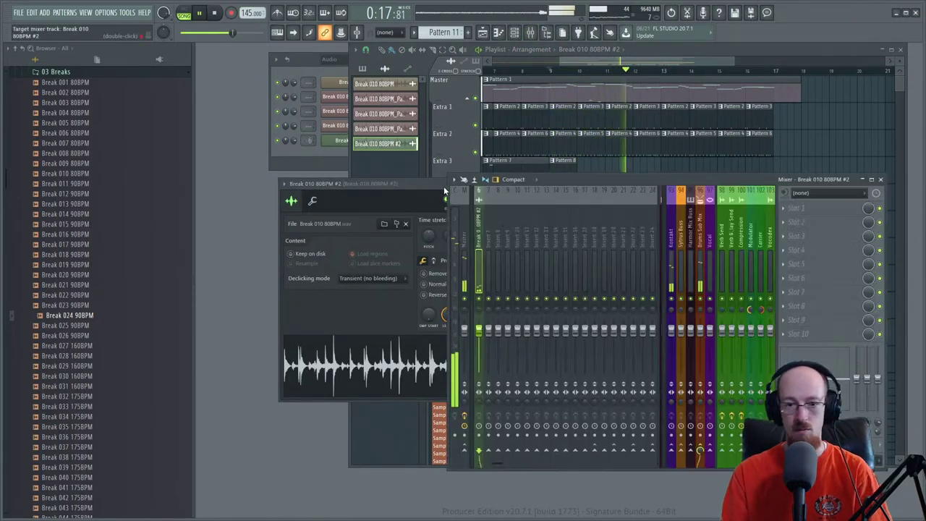
{"action": "left_click", "coordinate": [405, 184]}
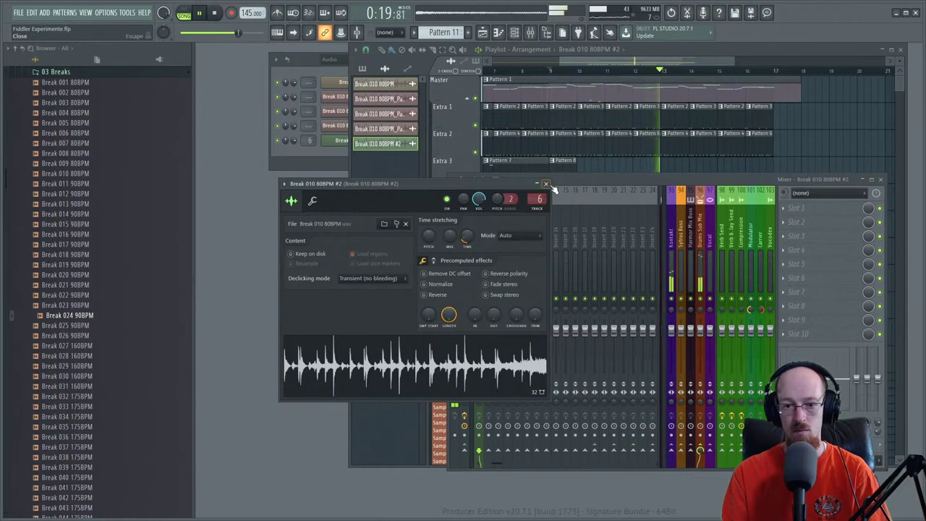
- Close the break's channel settings, stop playback and add Beatformer to the break's mixer track
{"action": "left_click", "coordinate": [545, 183]}
{"action": "key", "text": "space"}
{"action": "key", "text": "F8"}
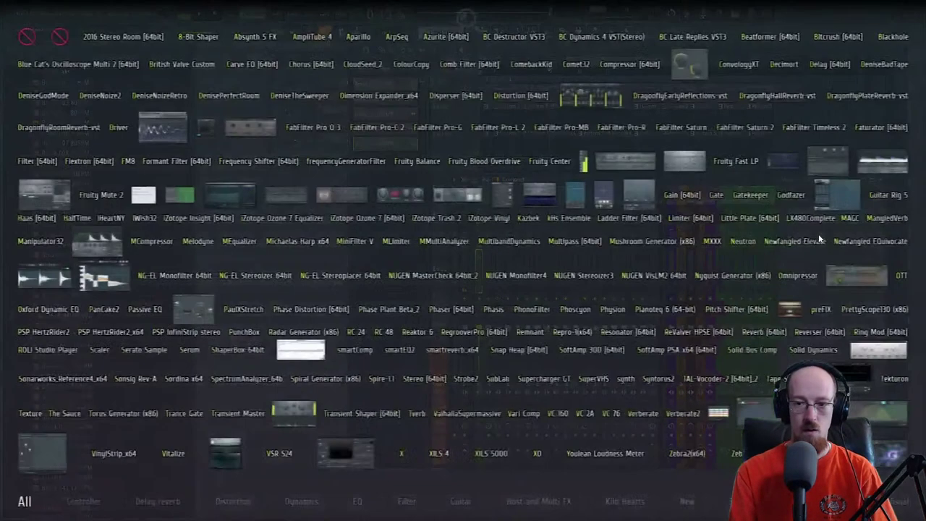
{"action": "type", "text": "beat"}
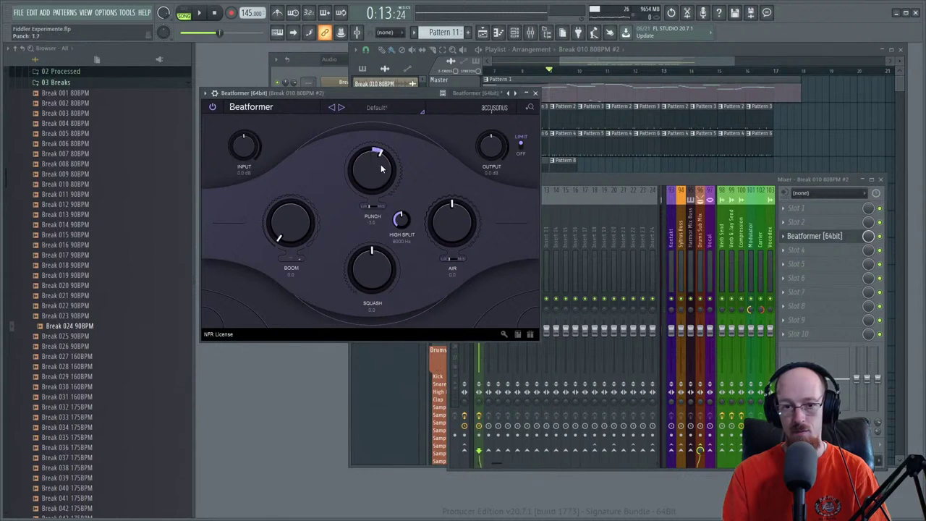
- Set Beatformer's Punch to 3.8 and Squash to 1.8 while the song plays
{"action": "left_click_drag", "start_coordinate": [381, 168], "coordinate": [381, 159]}
{"action": "key", "text": "space"}
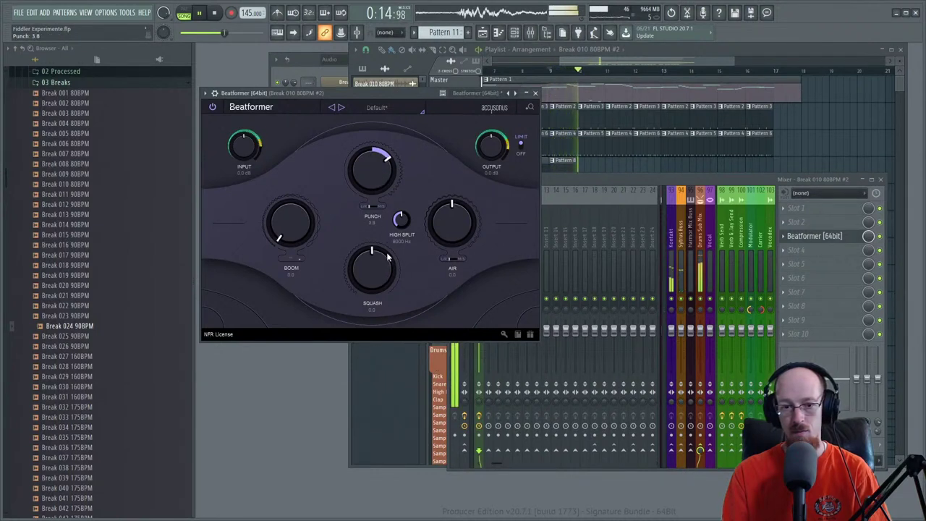
{"action": "left_click_drag", "start_coordinate": [387, 257], "coordinate": [384, 235]}
{"action": "left_click_drag", "start_coordinate": [387, 274], "coordinate": [377, 293]}
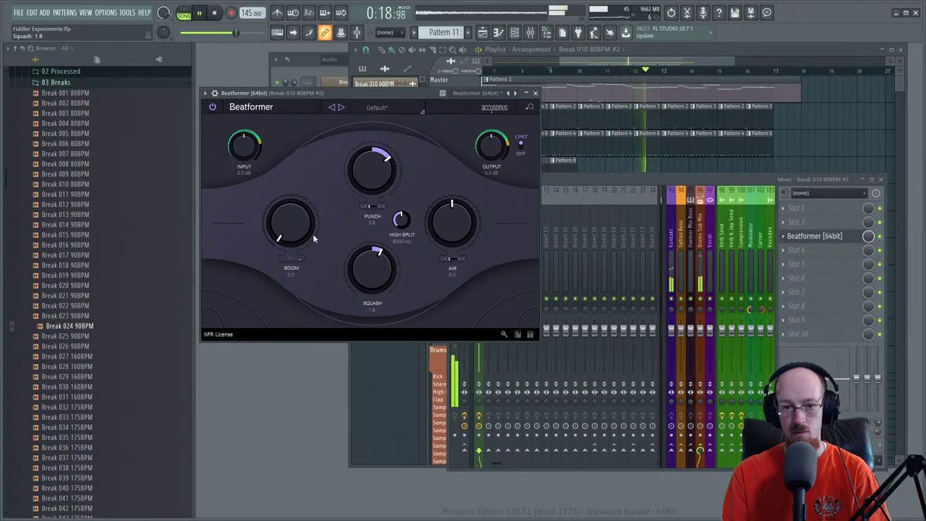
- Raise Beatformer's Boom to 4.3 and tune its frequency to 65.41 C2
{"action": "left_click_drag", "start_coordinate": [291, 221], "coordinate": [294, 175]}
{"action": "left_click_drag", "start_coordinate": [292, 221], "coordinate": [293, 212]}
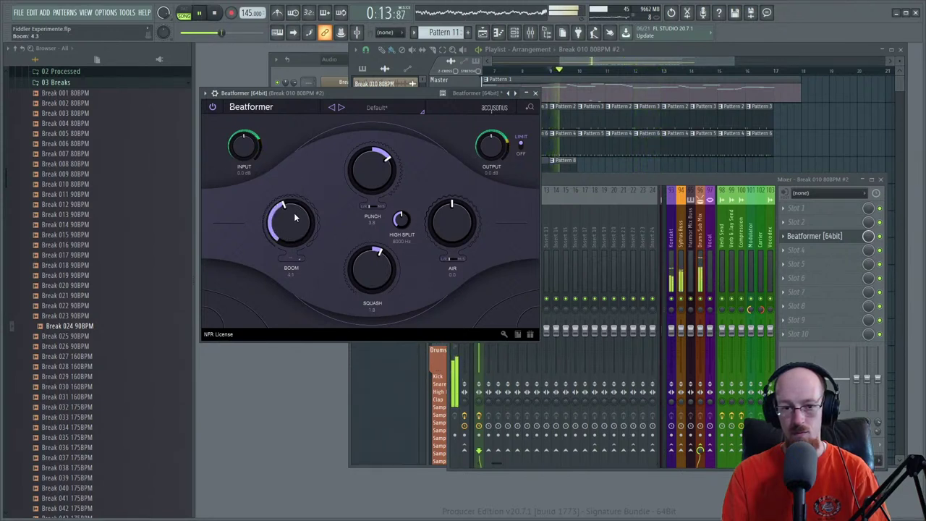
{"action": "left_click", "coordinate": [297, 259]}
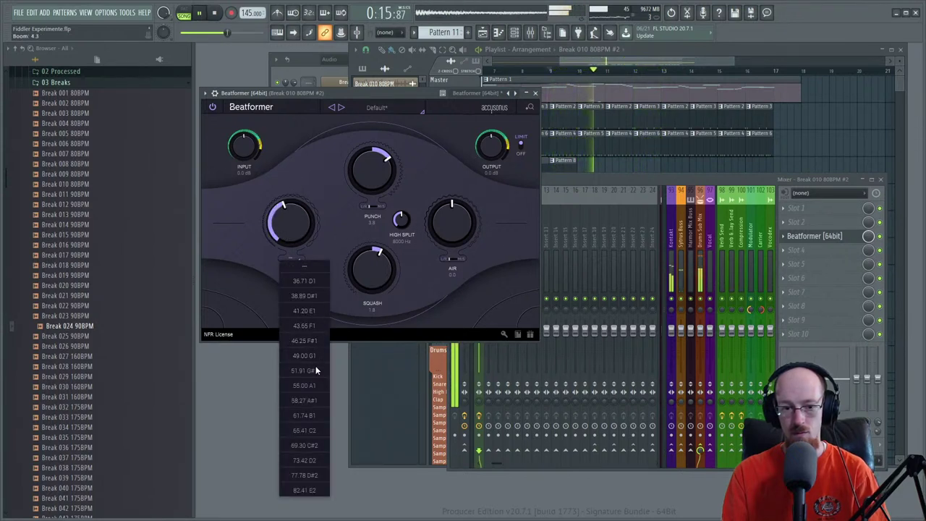
{"action": "left_click", "coordinate": [303, 431]}
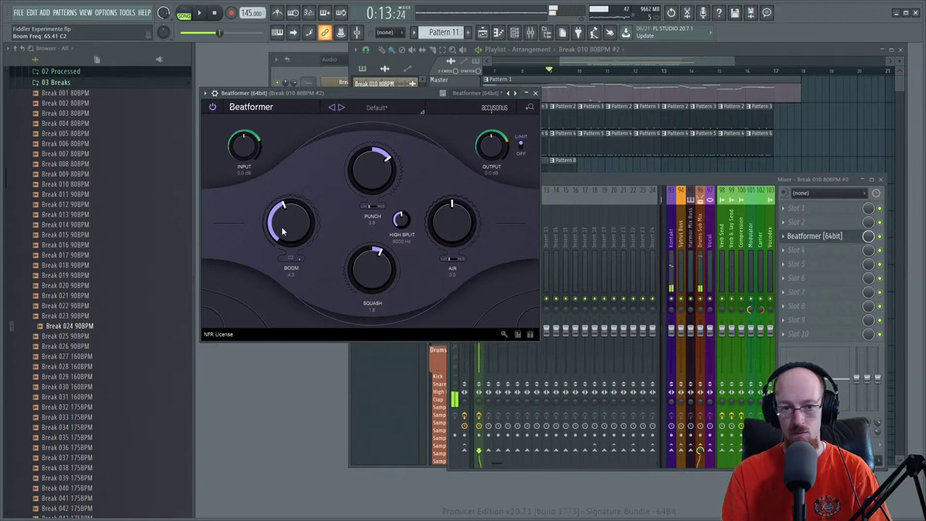
- Set Beatformer's Air to 4.4, close the plugin and slightly lower the break's mixer track volume
{"action": "mouse_move", "coordinate": [453, 221]}
{"action": "left_mouse_down"}
{"action": "mouse_move", "coordinate": [455, 212]}
{"action": "mouse_move", "coordinate": [449, 228]}
{"action": "left_mouse_up"}
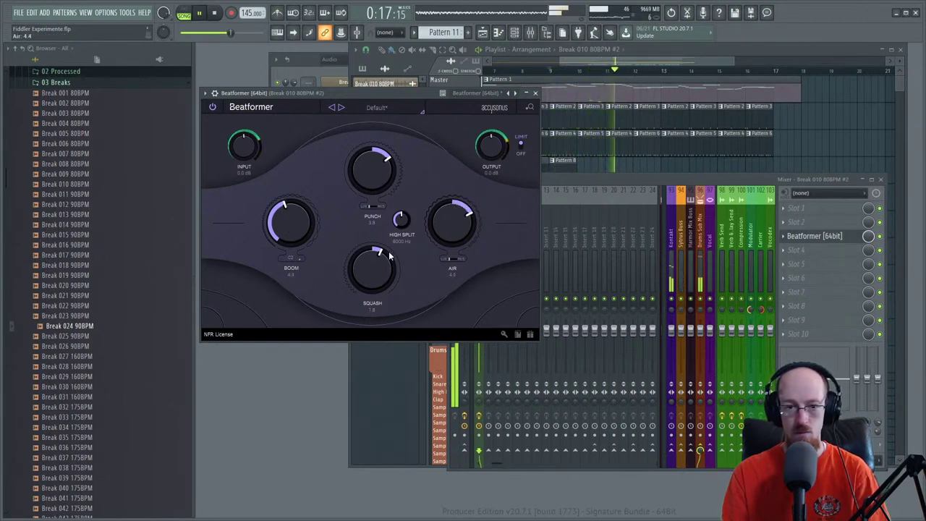
{"action": "left_click", "coordinate": [535, 93]}
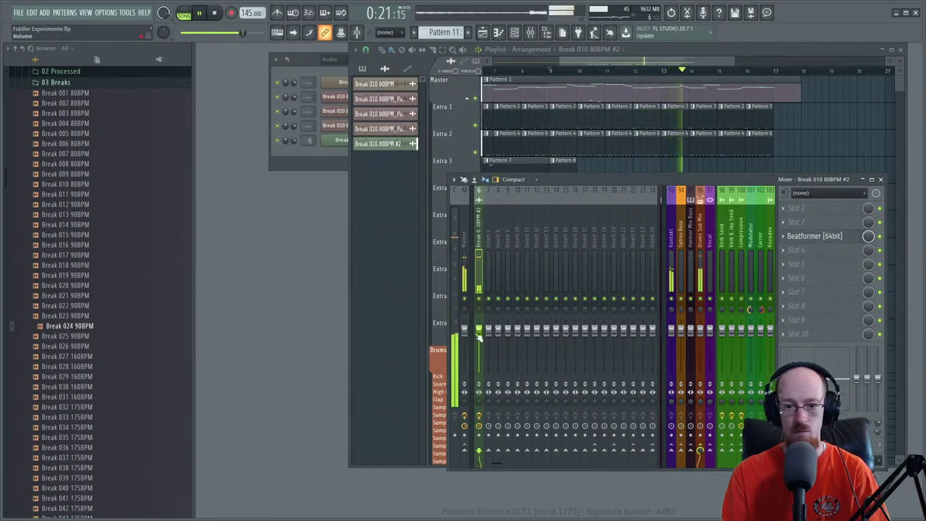
{"action": "left_click_drag", "start_coordinate": [479, 331], "coordinate": [478, 335]}
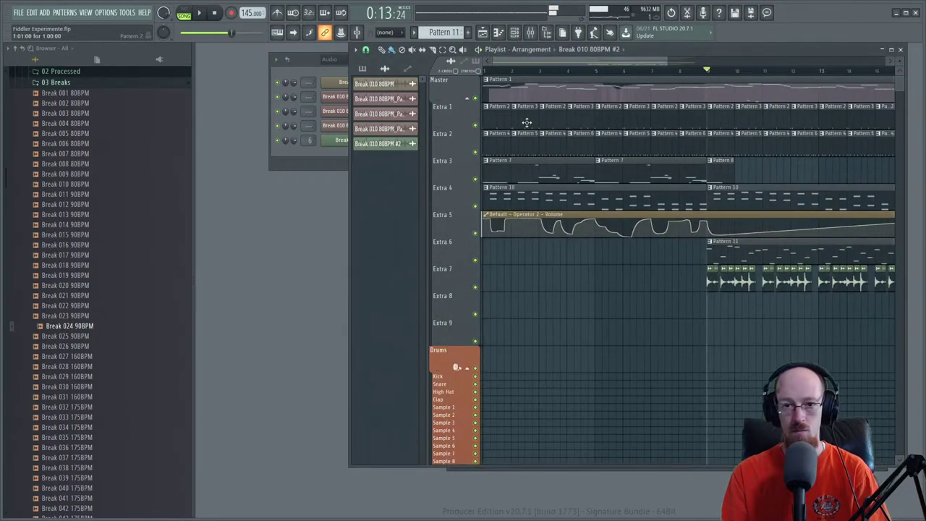
- Play the song from the start, lower the first Sytrus mixer track to 92% (-1.9 dB), and stop playback back in the playlist
{"action": "key", "text": "space"}
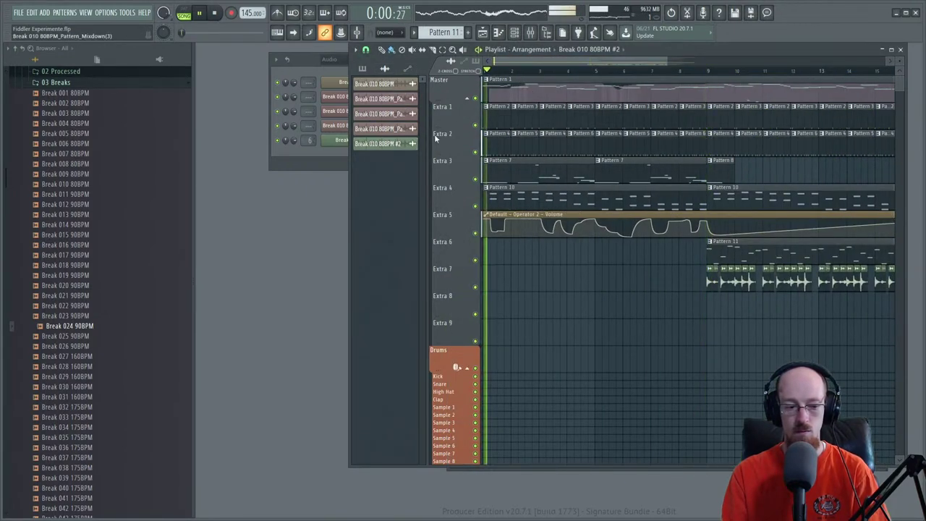
{"action": "scroll", "coordinate": [605, 198], "scroll_direction": "down", "scroll_amount": 2}
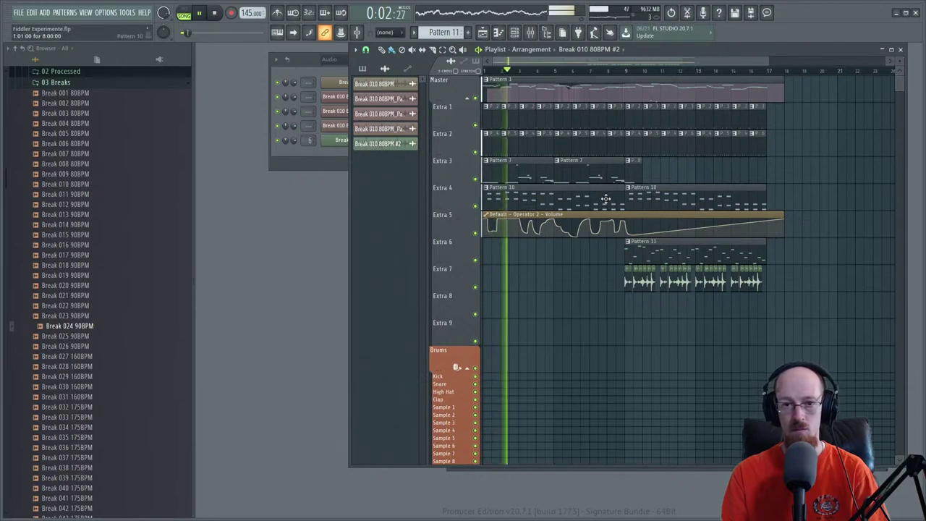
{"action": "key", "text": "F9"}
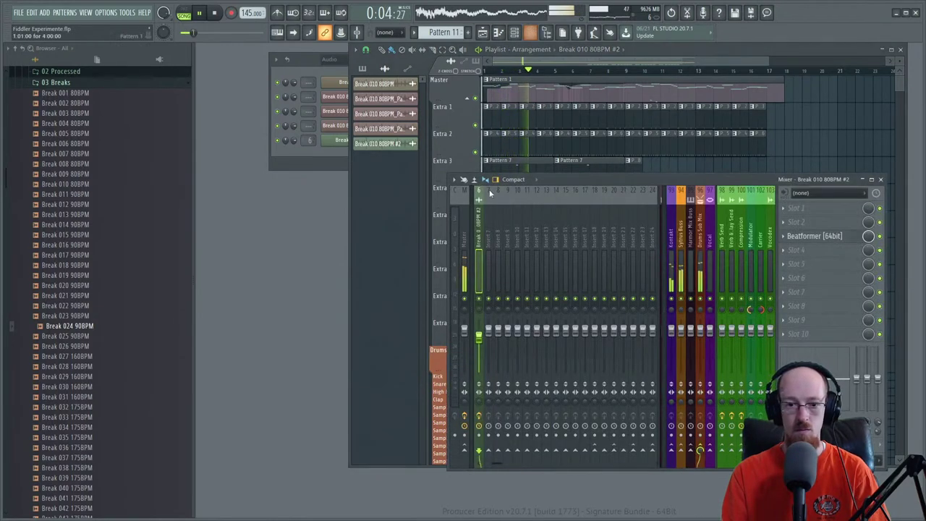
{"action": "scroll", "coordinate": [496, 228], "scroll_direction": "up", "scroll_amount": 3}
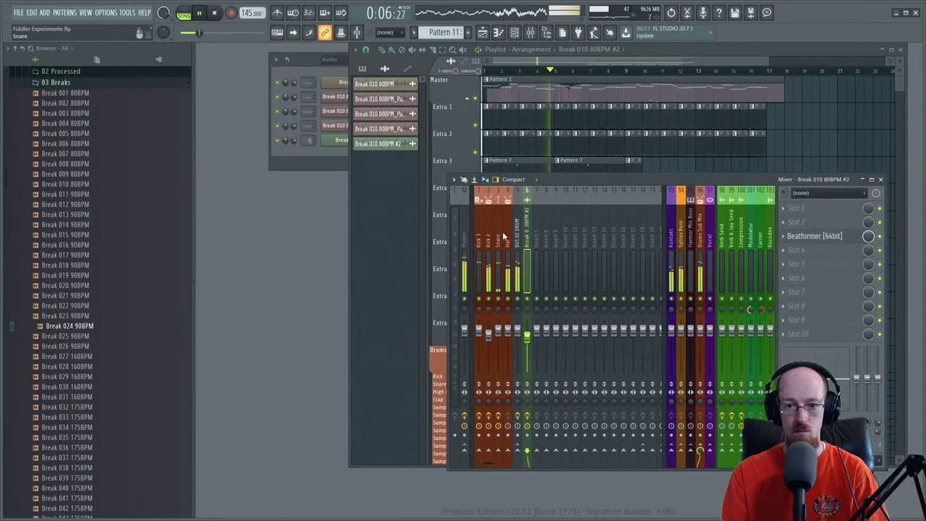
{"action": "scroll", "coordinate": [549, 266], "scroll_direction": "down", "scroll_amount": 8}
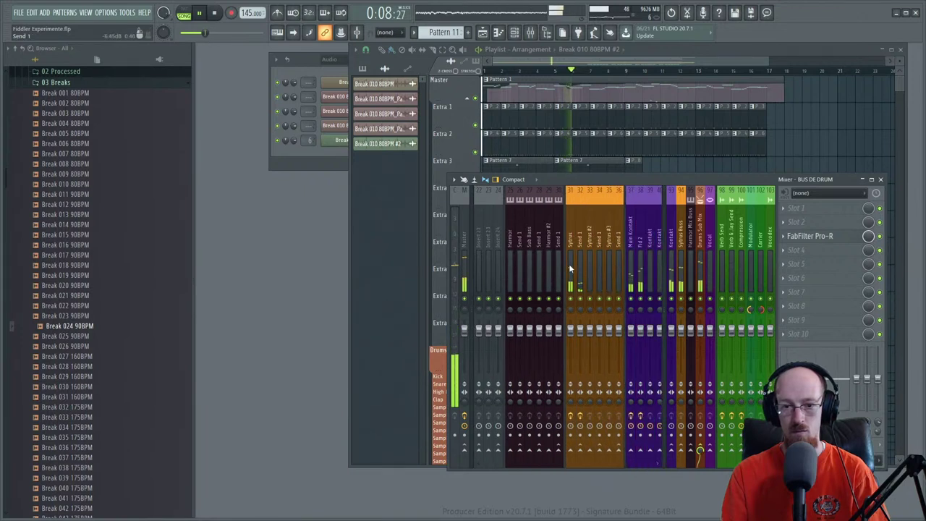
{"action": "left_click", "coordinate": [570, 269]}
{"action": "scroll", "coordinate": [570, 343], "scroll_direction": "up", "scroll_amount": 5}
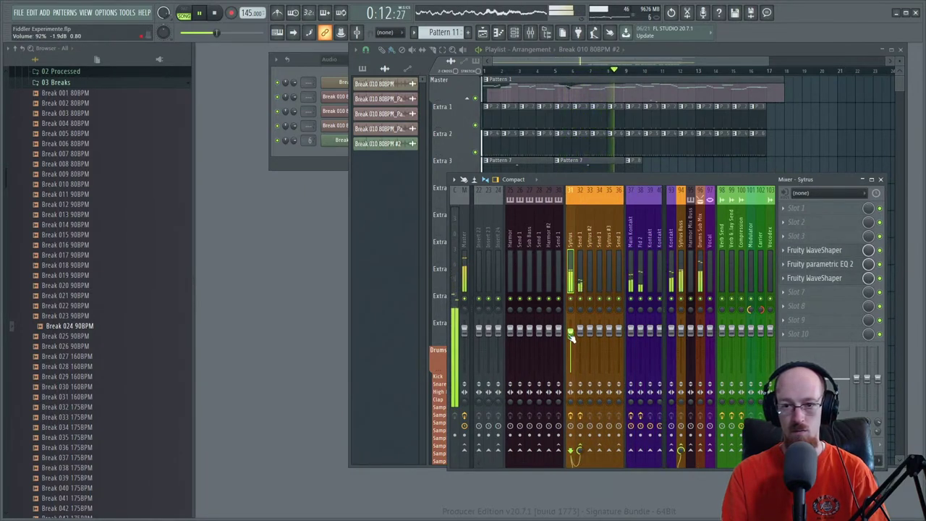
{"action": "left_click", "coordinate": [629, 68]}
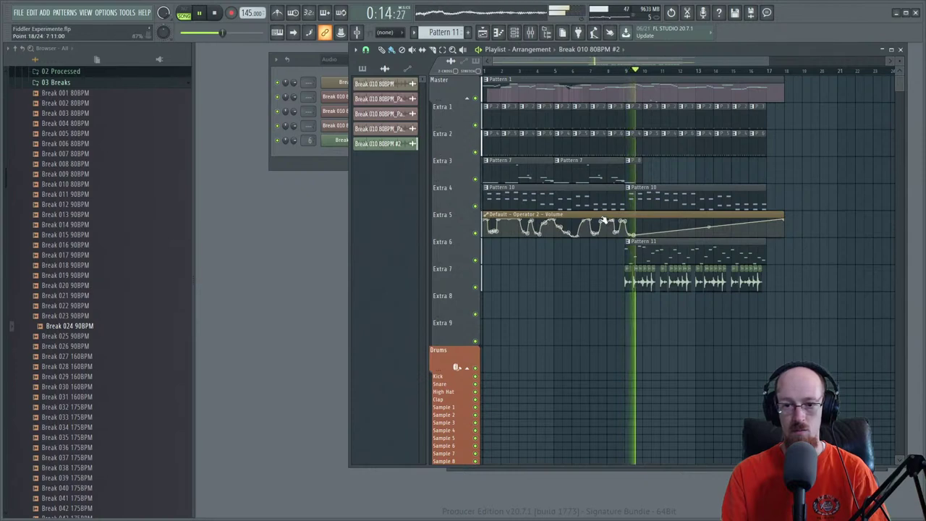
{"action": "key", "text": "space"}
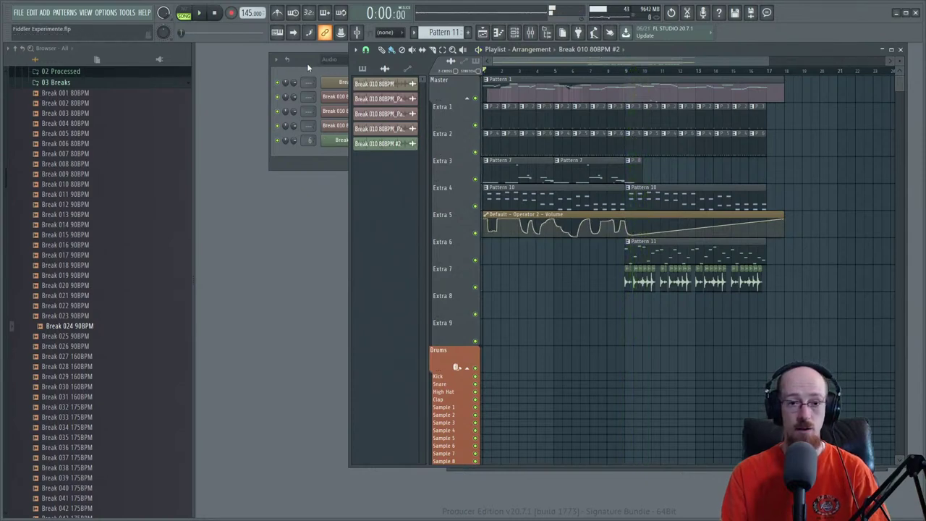
- Show all channels in the channel rack, open RegrooverPro's window to check it, and close it again
{"action": "left_click", "coordinate": [329, 59]}
{"action": "left_click", "coordinate": [340, 69]}
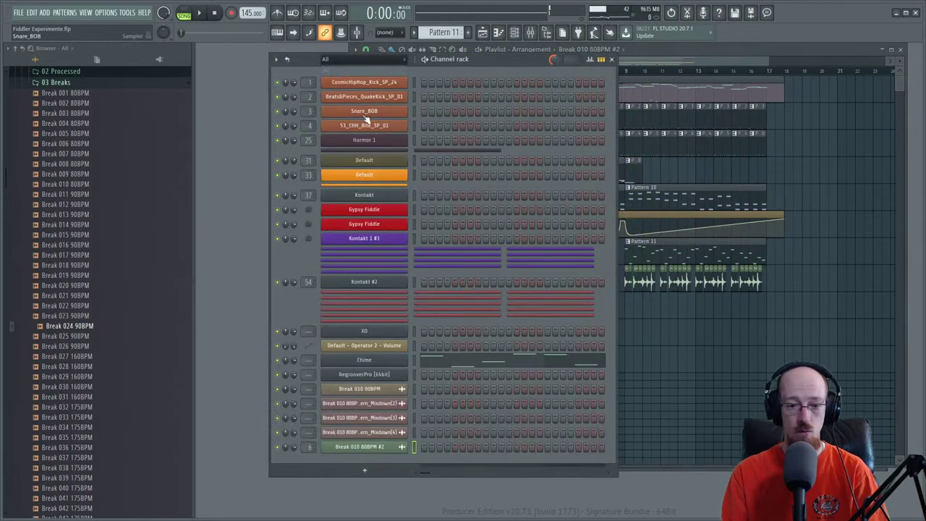
{"action": "left_click", "coordinate": [392, 374]}
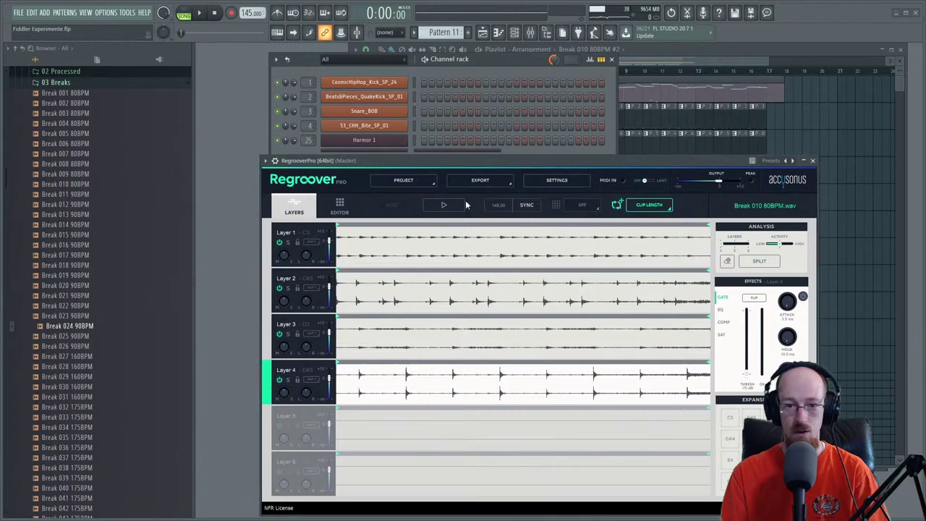
{"action": "left_click_drag", "start_coordinate": [474, 161], "coordinate": [591, 156]}
{"action": "right_click", "coordinate": [361, 373]}
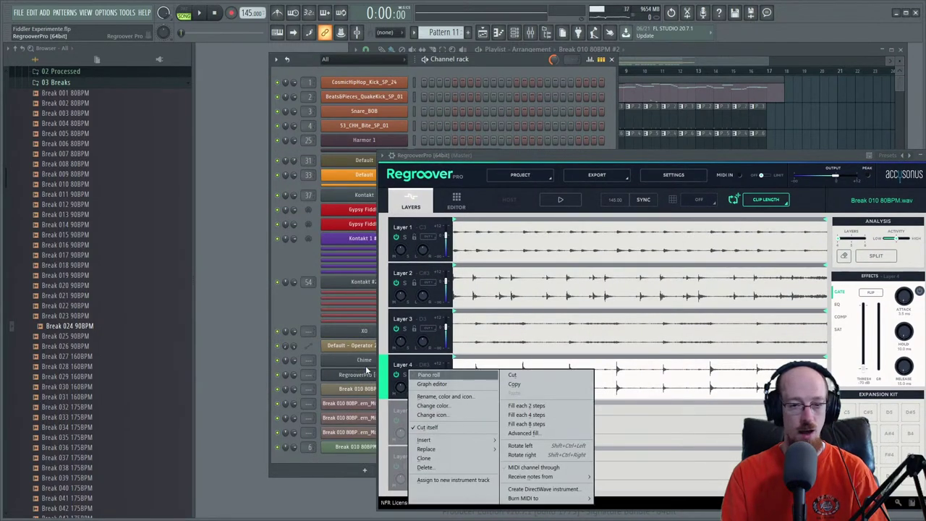
{"action": "left_click", "coordinate": [365, 376]}
{"action": "left_click", "coordinate": [366, 376]}
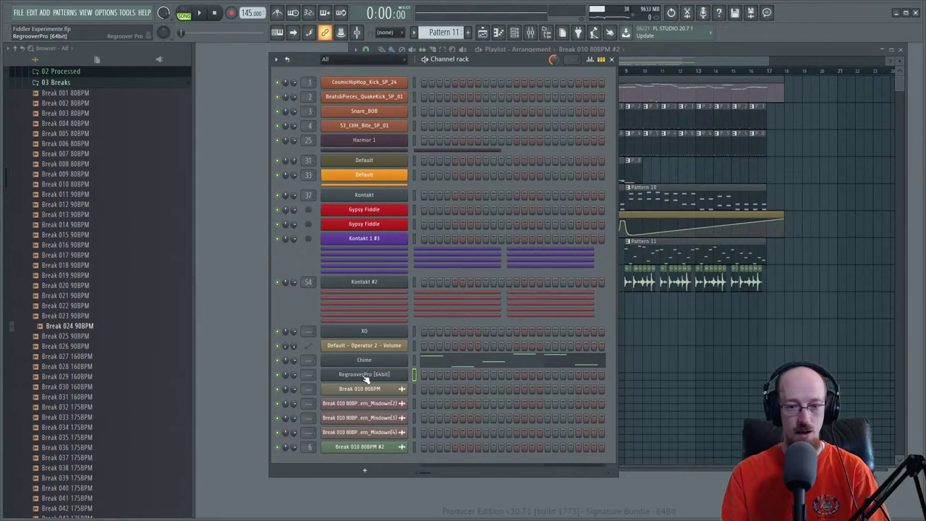
- Delete the Newtime effect from the Master mixer track
{"action": "left_click", "coordinate": [531, 33]}
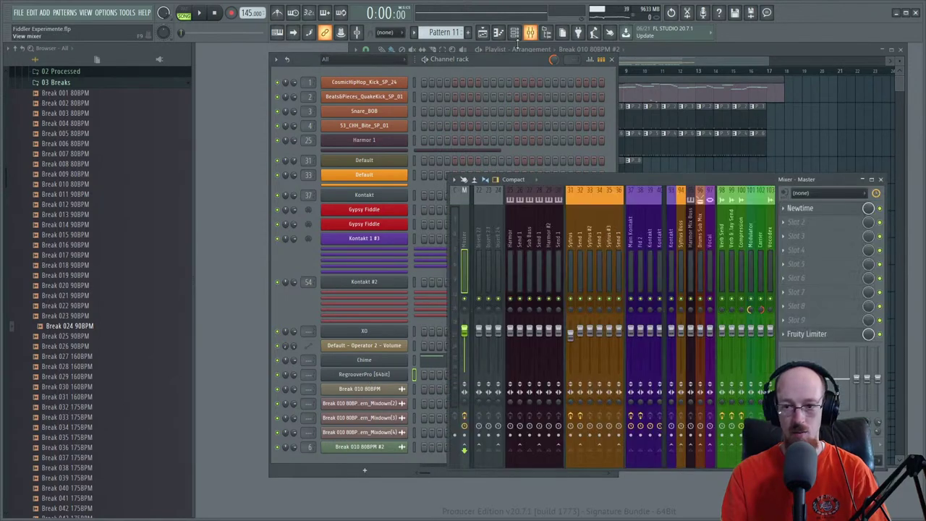
{"action": "left_click", "coordinate": [789, 214]}
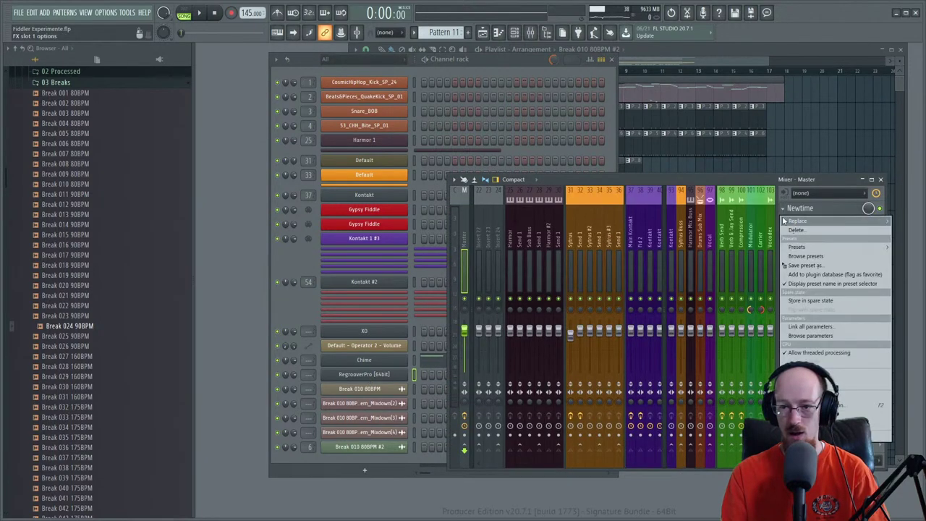
{"action": "left_click", "coordinate": [796, 229]}
{"action": "left_click", "coordinate": [509, 297]}
- Play the song from the start and follow the arrangement in the playlist before stopping
{"action": "key", "text": "space"}
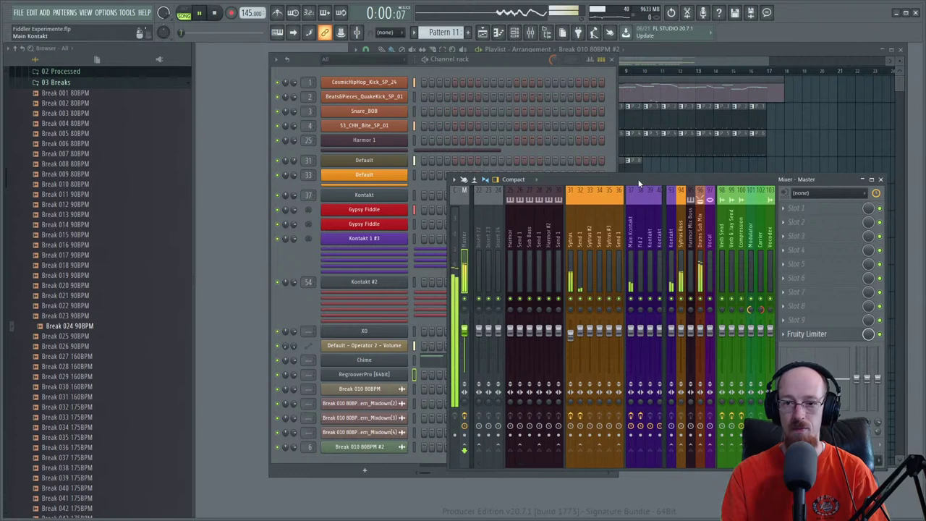
{"action": "left_click", "coordinate": [688, 64]}
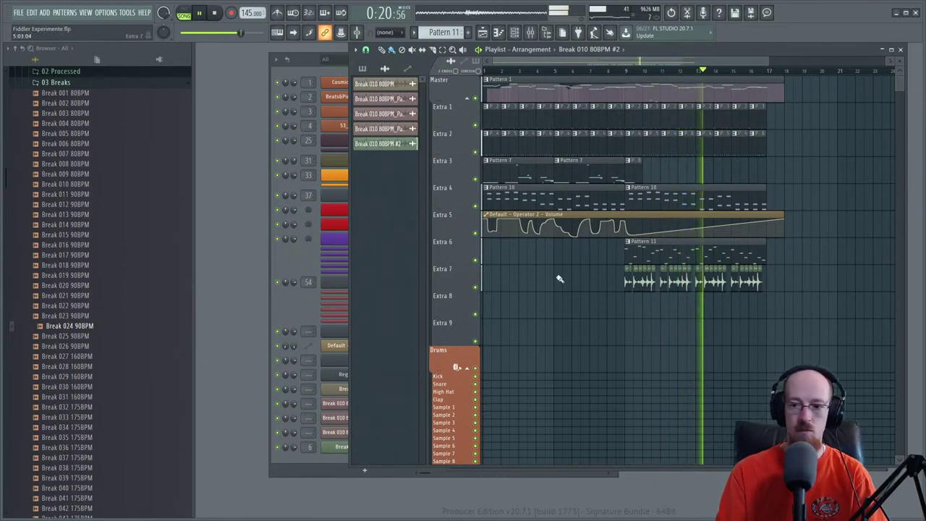
{"action": "scroll", "coordinate": [638, 330], "scroll_direction": "up", "scroll_amount": 2}
{"action": "left_click_drag", "start_coordinate": [628, 329], "coordinate": [591, 329]}
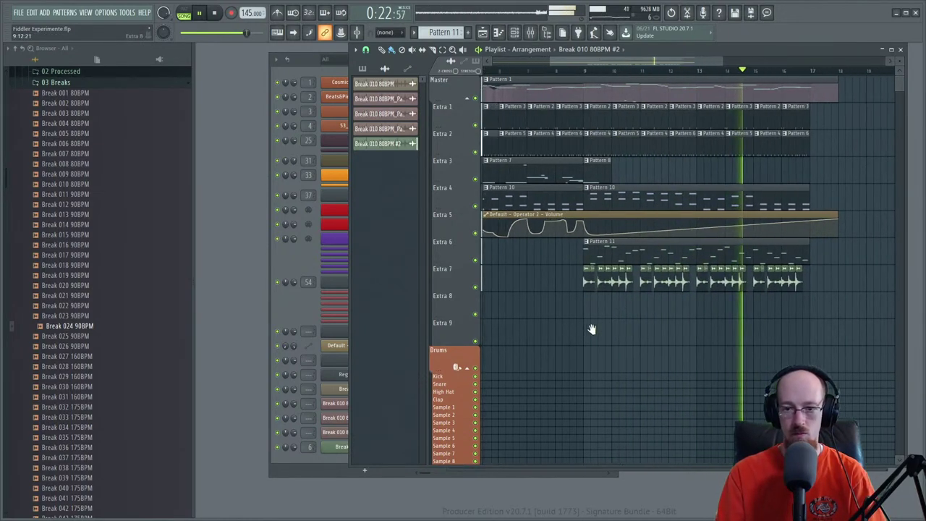
{"action": "scroll", "coordinate": [592, 329], "scroll_direction": "down", "scroll_amount": 3}
{"action": "key", "text": "space"}
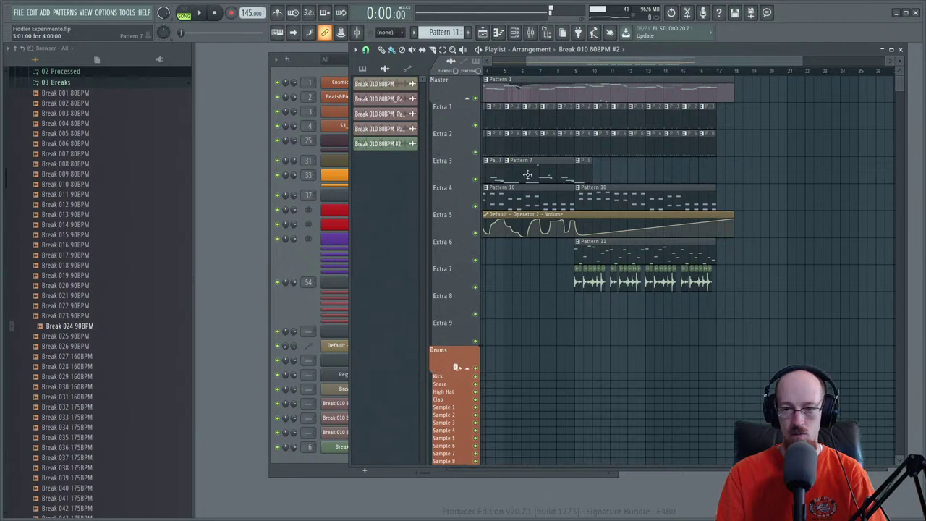
- Duplicate the Pattern 7 clip to bar 13 on Extra 3, play from bar 9, and trim the copy's start to bar 16
{"action": "left_click_drag", "start_coordinate": [528, 174], "coordinate": [670, 169]}
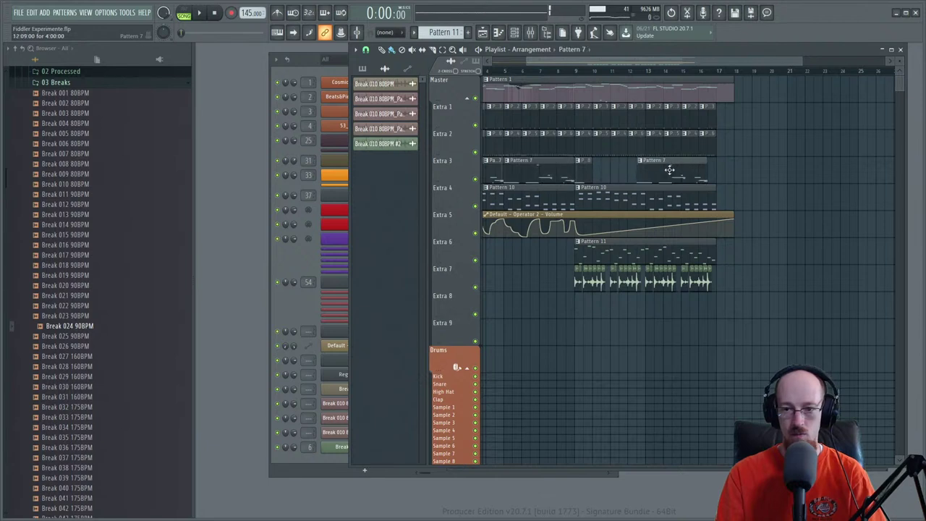
{"action": "left_click", "coordinate": [586, 70]}
{"action": "scroll", "coordinate": [643, 174], "scroll_direction": "up", "scroll_amount": 1}
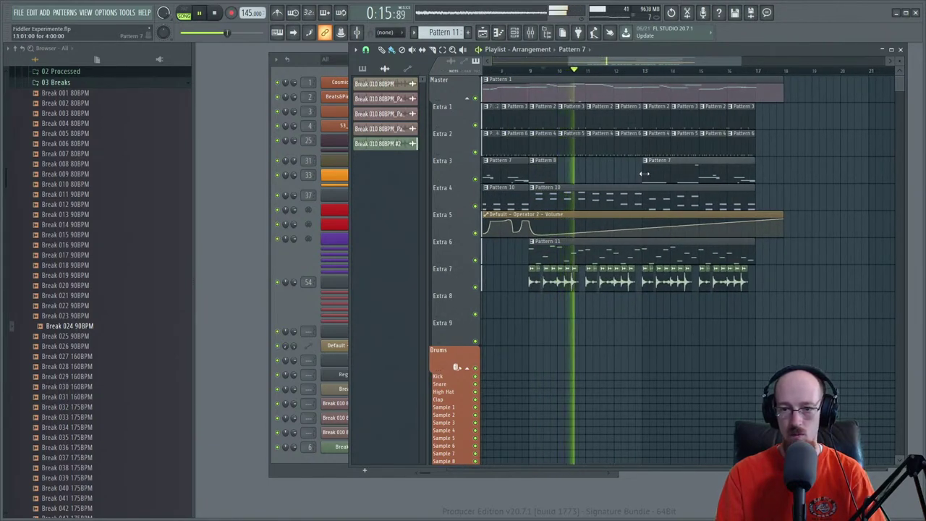
{"action": "left_click_drag", "start_coordinate": [644, 174], "coordinate": [728, 168]}
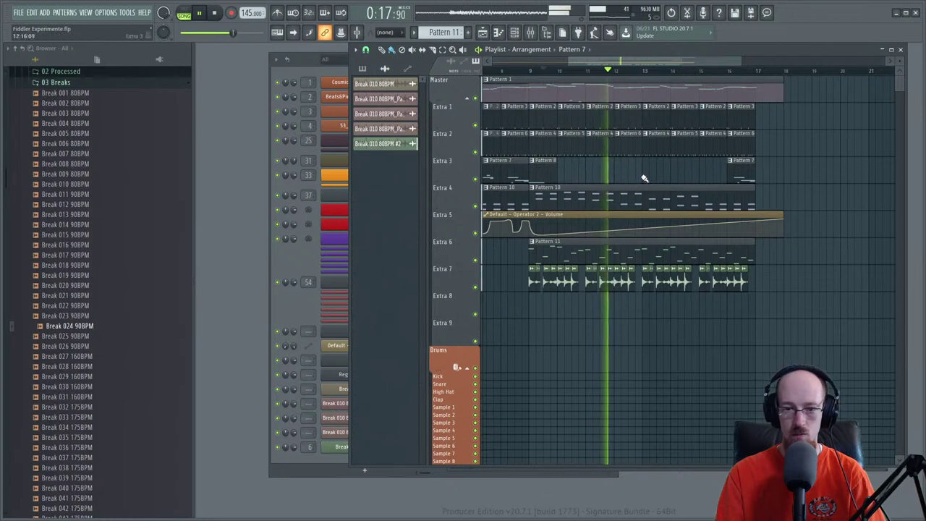
- Select the Pattern 11 clip, stop playback and clone the Kontakt 1 #3 channel in the channel rack
{"action": "scroll", "coordinate": [644, 178], "scroll_direction": "down", "scroll_amount": 2}
{"action": "left_click", "coordinate": [619, 246]}
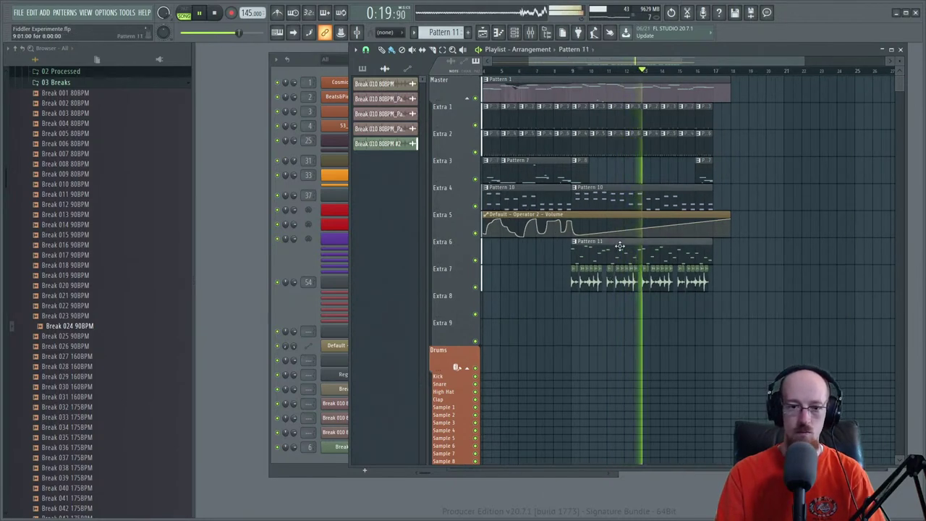
{"action": "left_click", "coordinate": [291, 259]}
{"action": "key", "text": "space"}
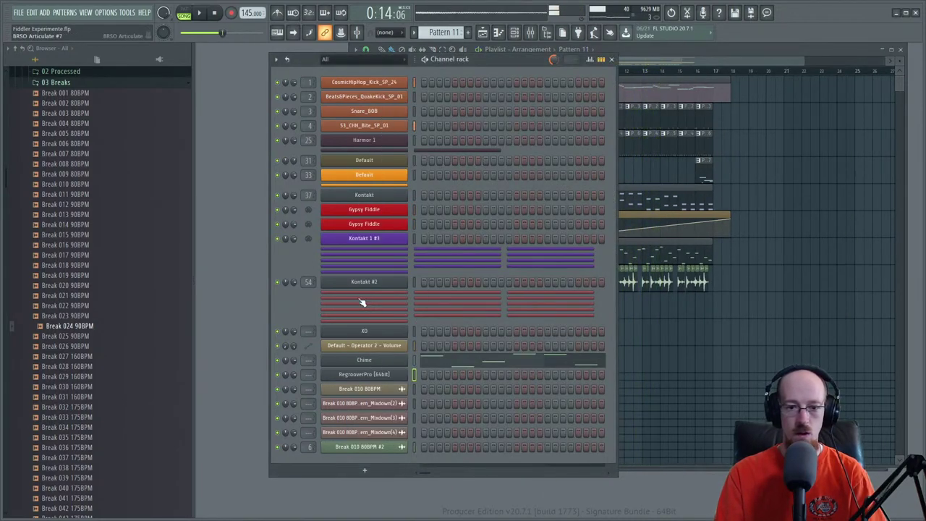
{"action": "right_click", "coordinate": [369, 246]}
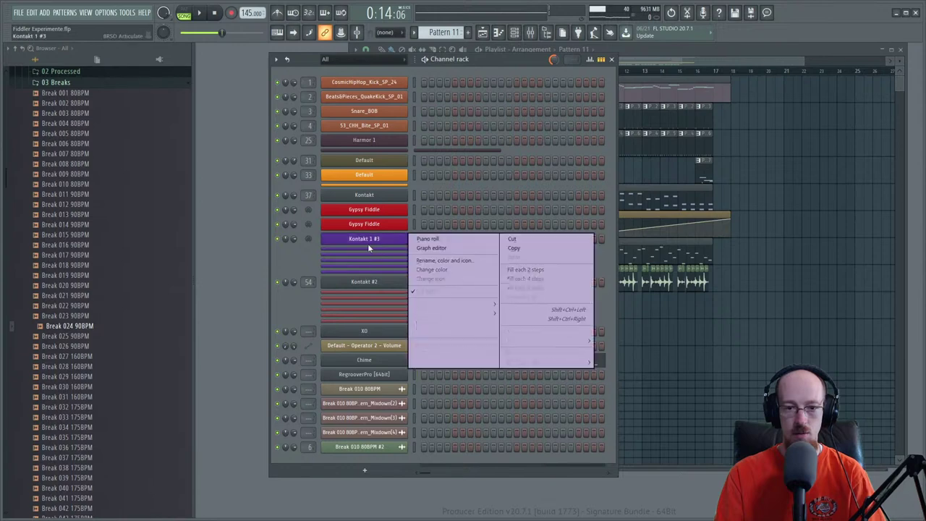
{"action": "key", "text": "alt+c"}
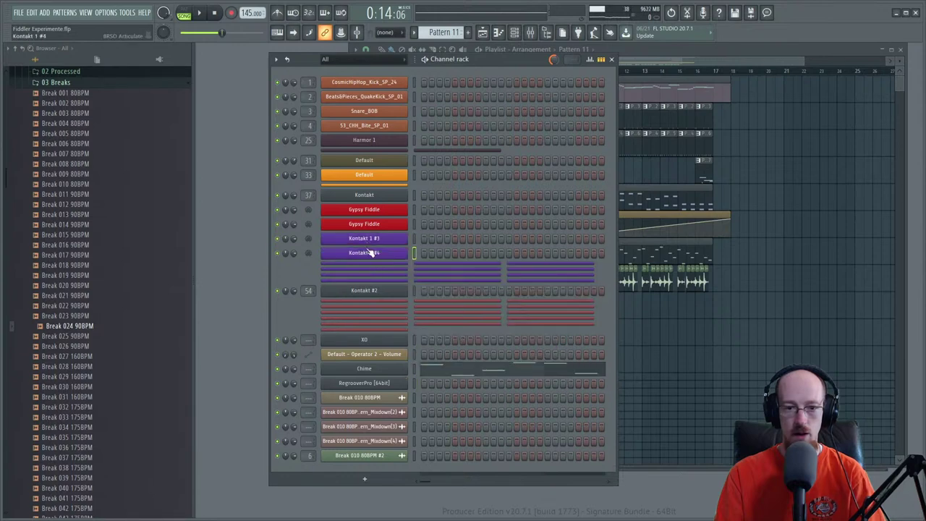
- Load the Genesis Childrens Choir (Speed Pro - Most Voices) instrument into the main Kontakt beneath the two Gypsy Fiddles
{"action": "left_click", "coordinate": [369, 198]}
{"action": "left_click", "coordinate": [577, 176]}
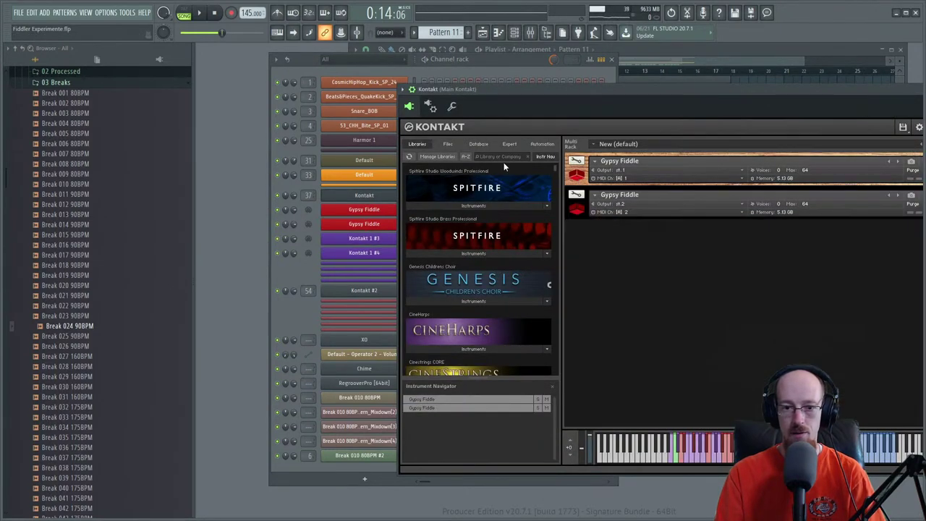
{"action": "left_click", "coordinate": [470, 301]}
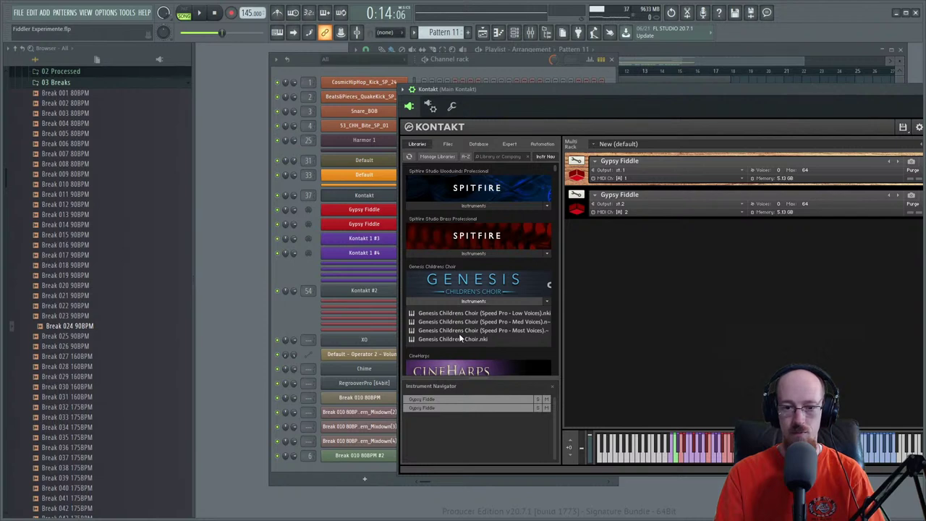
{"action": "double_click", "coordinate": [459, 331]}
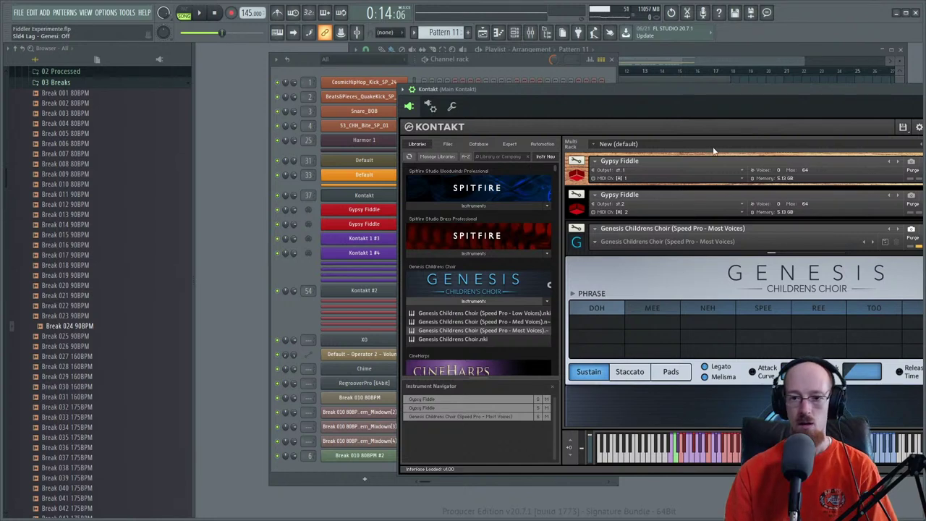
{"action": "left_click_drag", "start_coordinate": [647, 86], "coordinate": [470, 95]}
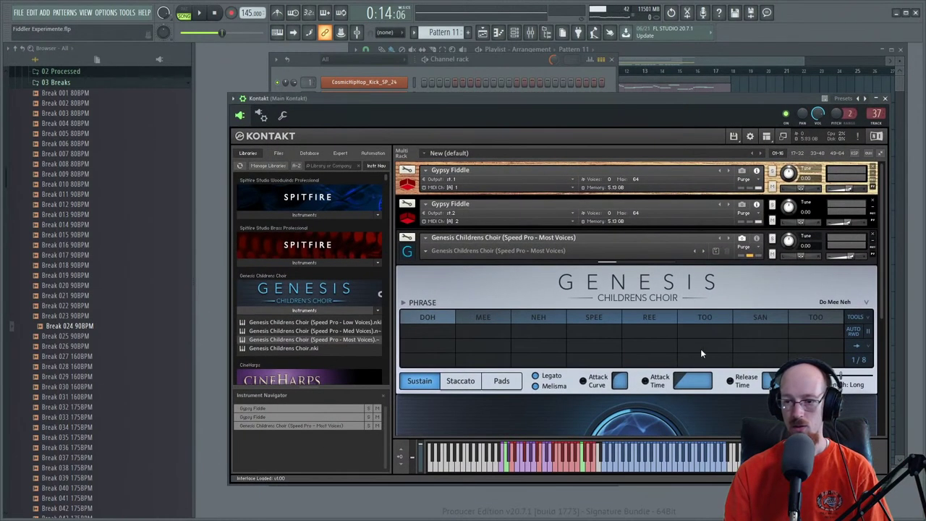
- Set the Genesis Childrens Choir phrase preset to Oo and collapse the instrument in the Kontakt rack
{"action": "left_click_drag", "start_coordinate": [879, 291], "coordinate": [878, 319]}
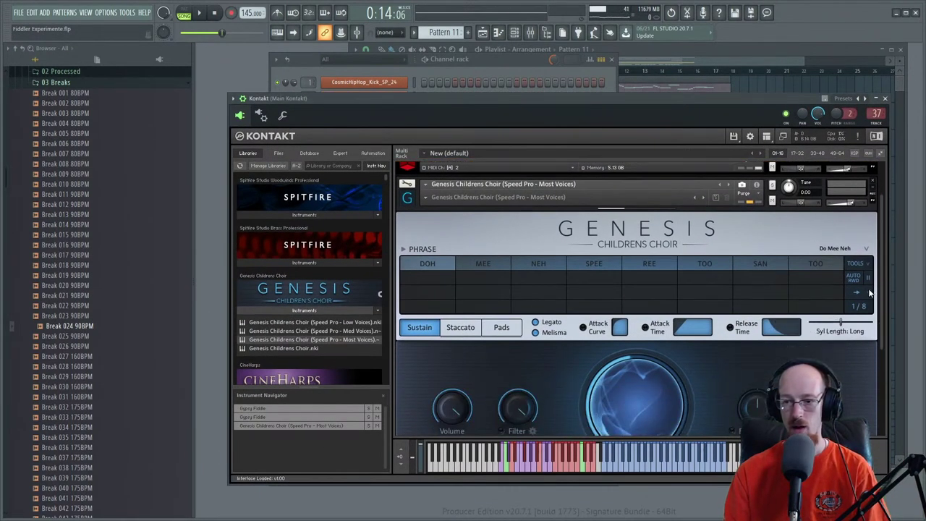
{"action": "left_click", "coordinate": [871, 264]}
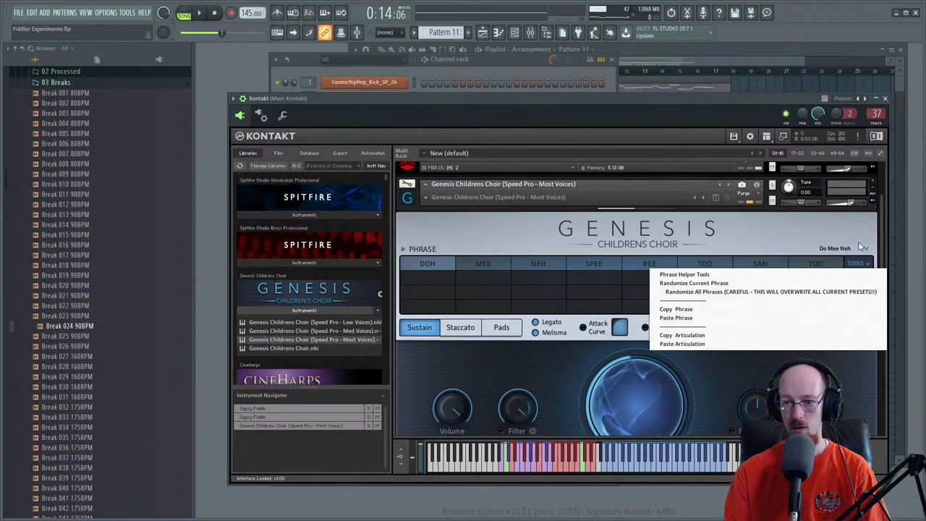
{"action": "left_click", "coordinate": [862, 248]}
{"action": "left_click", "coordinate": [836, 223]}
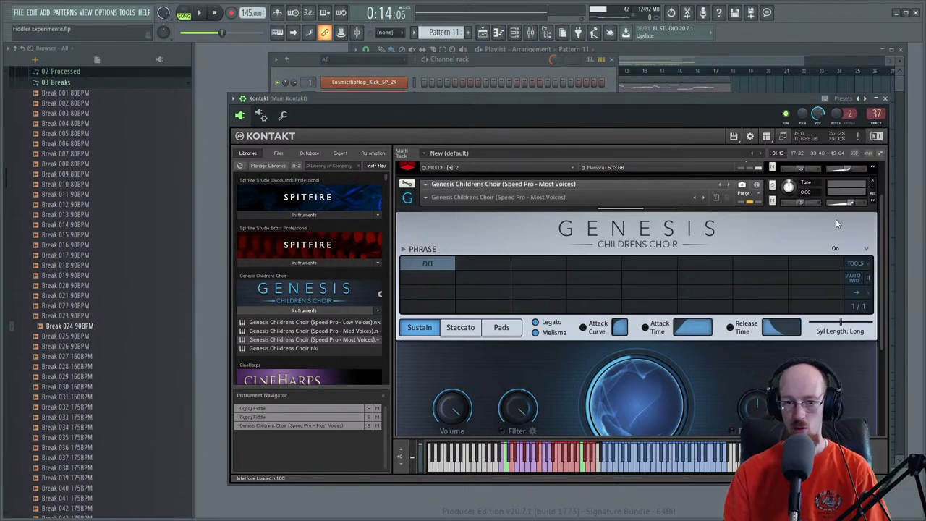
{"action": "left_click", "coordinate": [411, 194]}
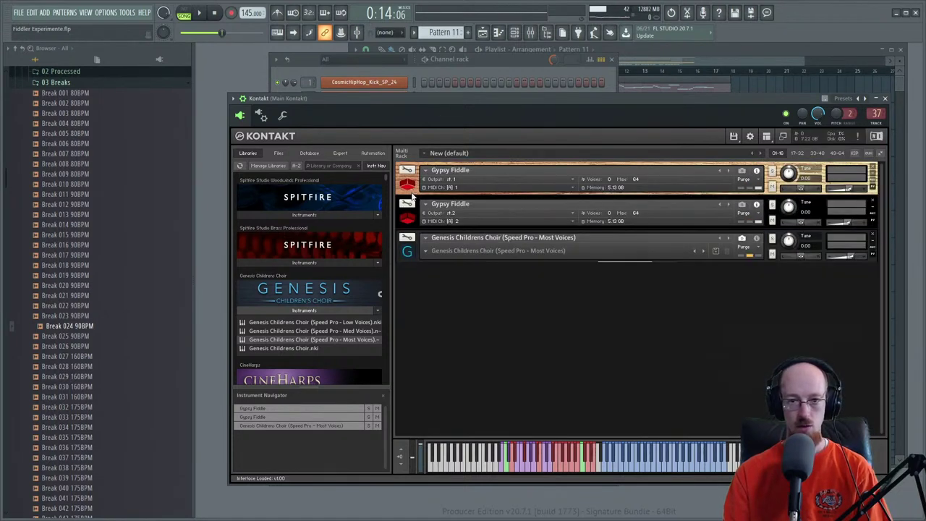
{"action": "left_click_drag", "start_coordinate": [435, 104], "coordinate": [611, 128]}
- Rename the Kontakt 1 #3 channel, which sends on MIDI channel 3, as CKIOR
{"action": "left_click", "coordinate": [387, 230]}
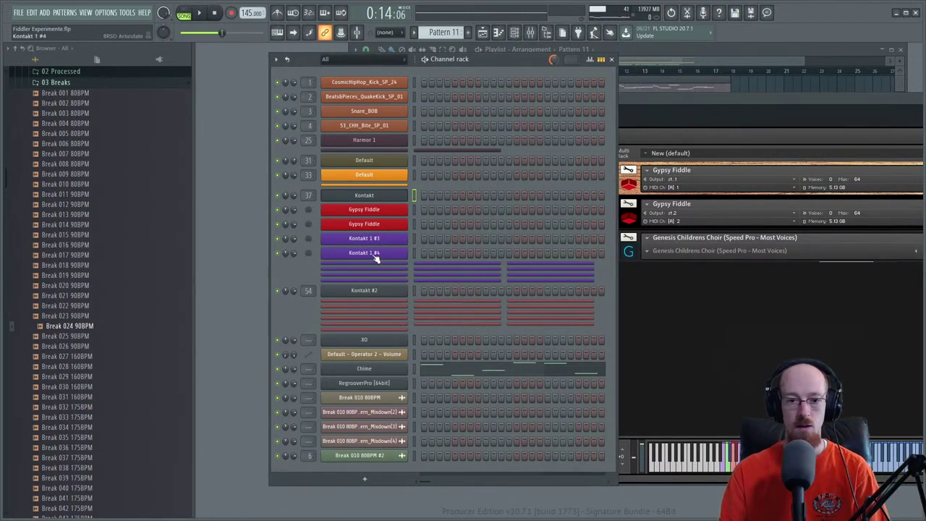
{"action": "left_click", "coordinate": [360, 240]}
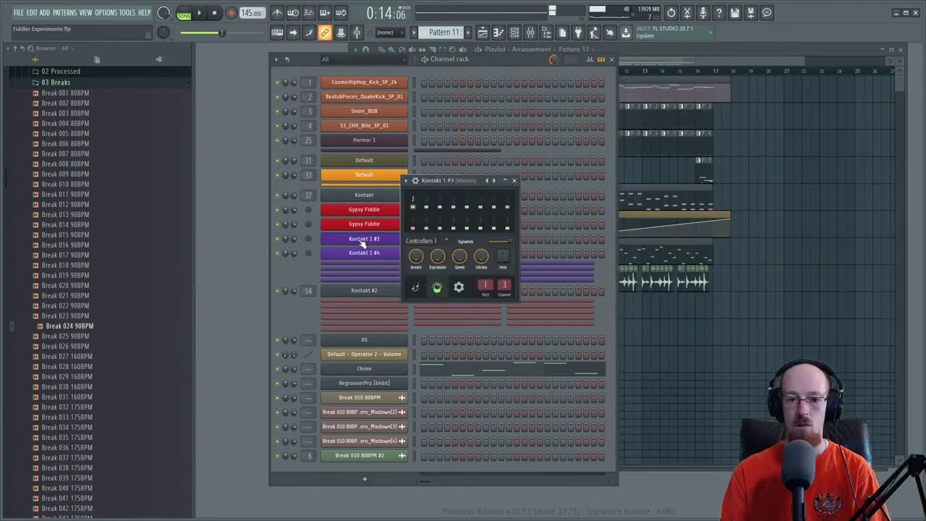
{"action": "left_click", "coordinate": [362, 245]}
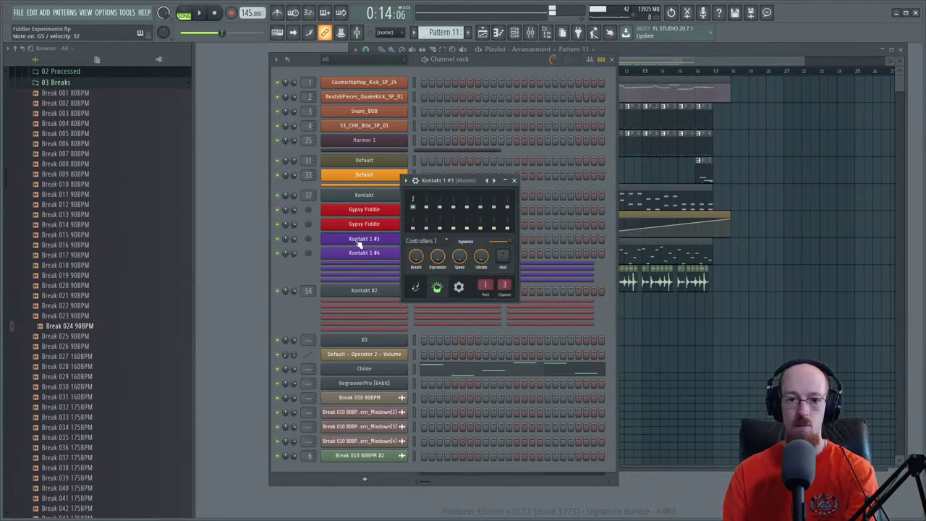
{"action": "key", "text": "F2"}
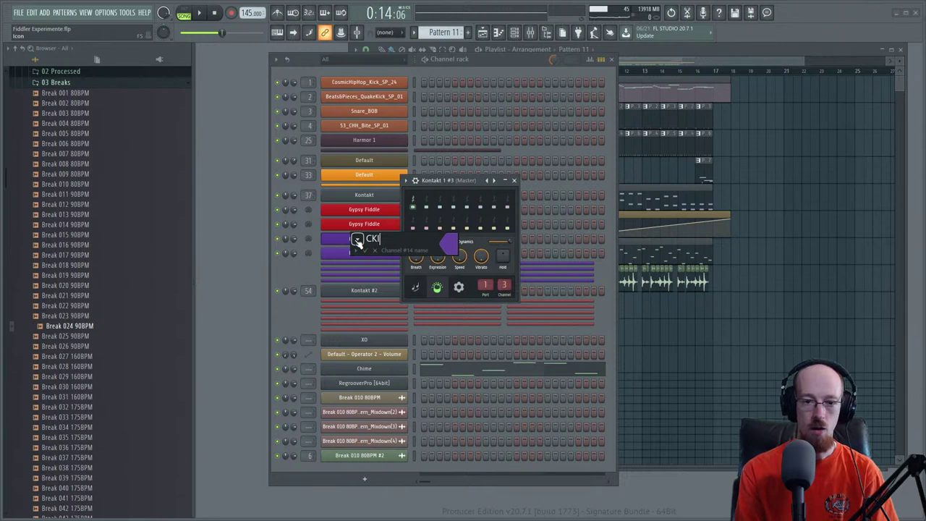
{"action": "key", "text": "Return"}
- Create Pattern 12 with the CKIOR piano roll open and draw a one-bar C6 note at bar 1
{"action": "right_click", "coordinate": [362, 243]}
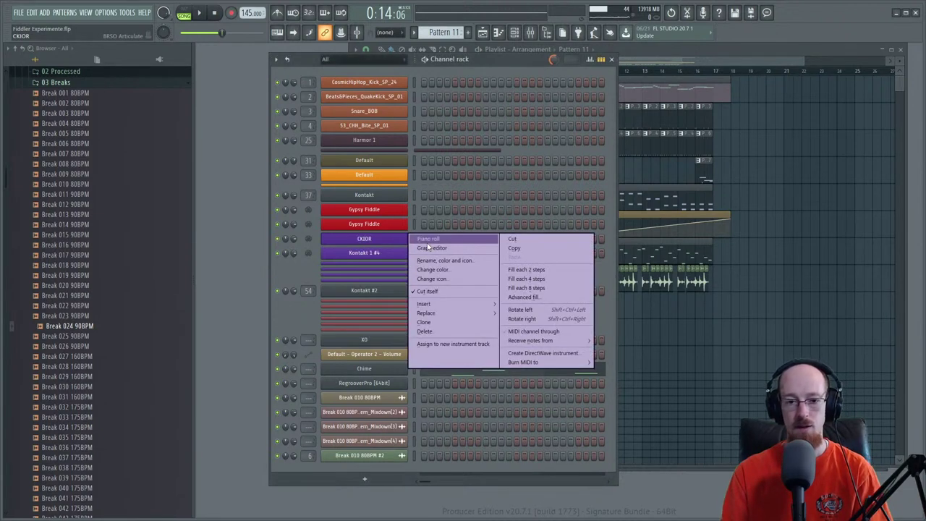
{"action": "left_click", "coordinate": [434, 243]}
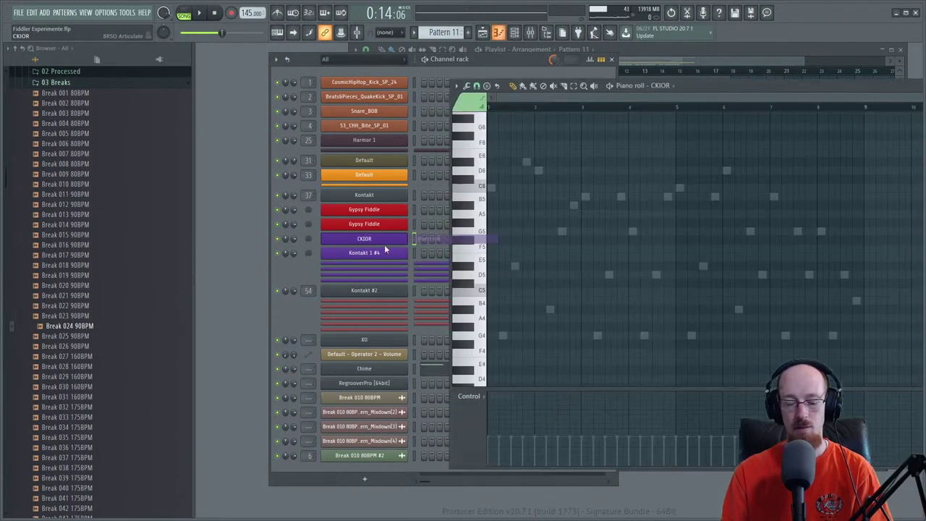
{"action": "left_click", "coordinate": [467, 32]}
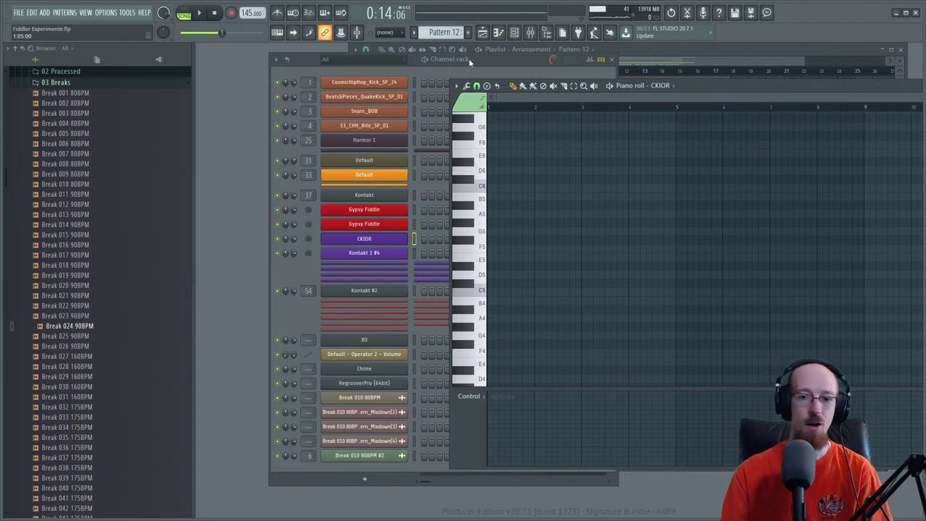
{"action": "left_click_drag", "start_coordinate": [687, 95], "coordinate": [606, 99]}
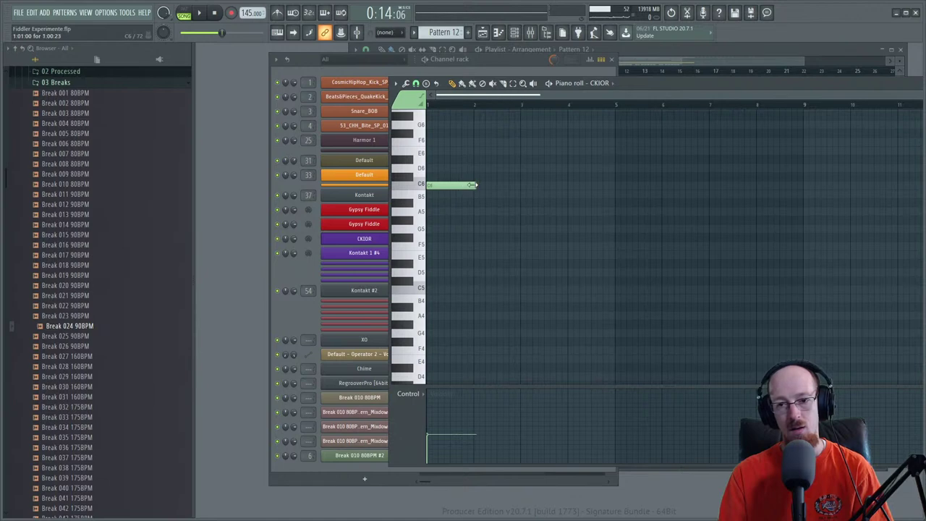
- Add one-bar E6 and G6 notes above the C6 note and move the whole chord to bar 2
{"action": "left_click", "coordinate": [669, 60]}
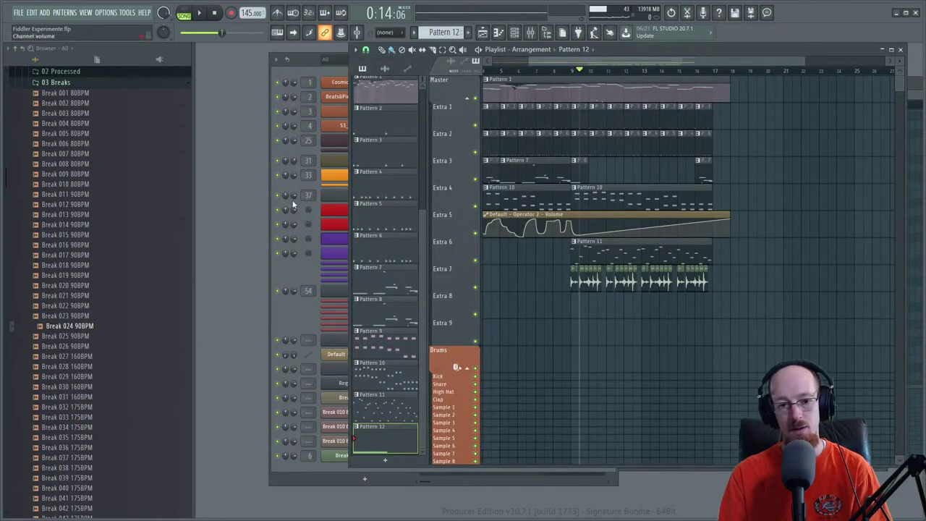
{"action": "left_click", "coordinate": [296, 274]}
{"action": "key", "text": "Tab"}
{"action": "key", "text": "Tab"}
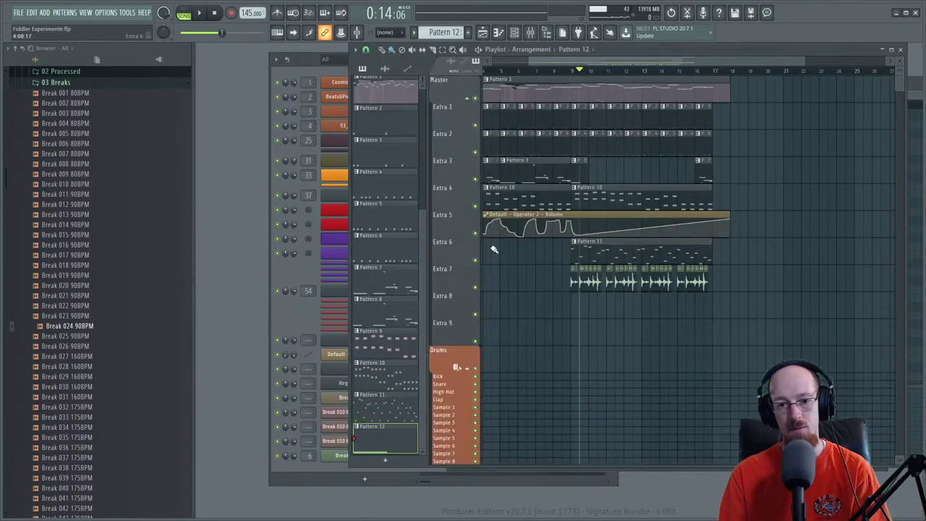
{"action": "key", "text": "Tab"}
{"action": "key", "text": "Tab"}
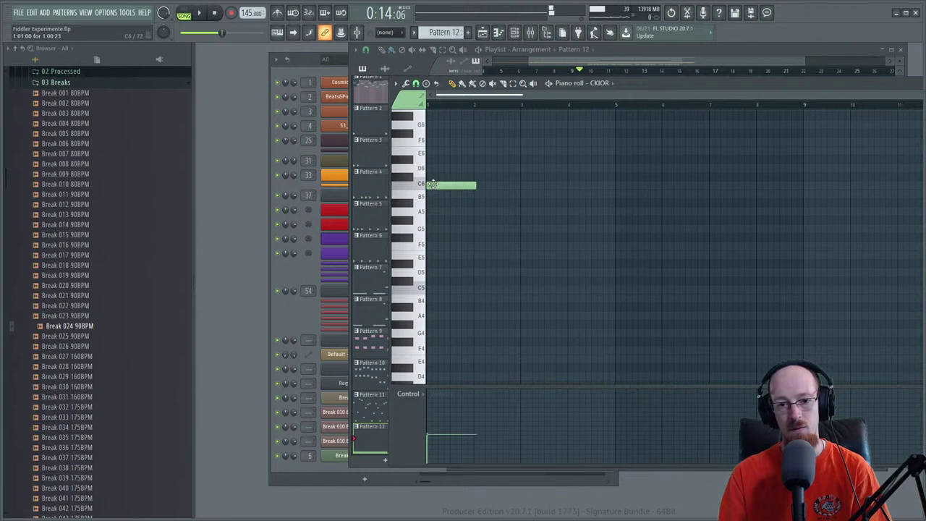
{"action": "left_click", "coordinate": [434, 151]}
{"action": "left_click", "coordinate": [444, 128]}
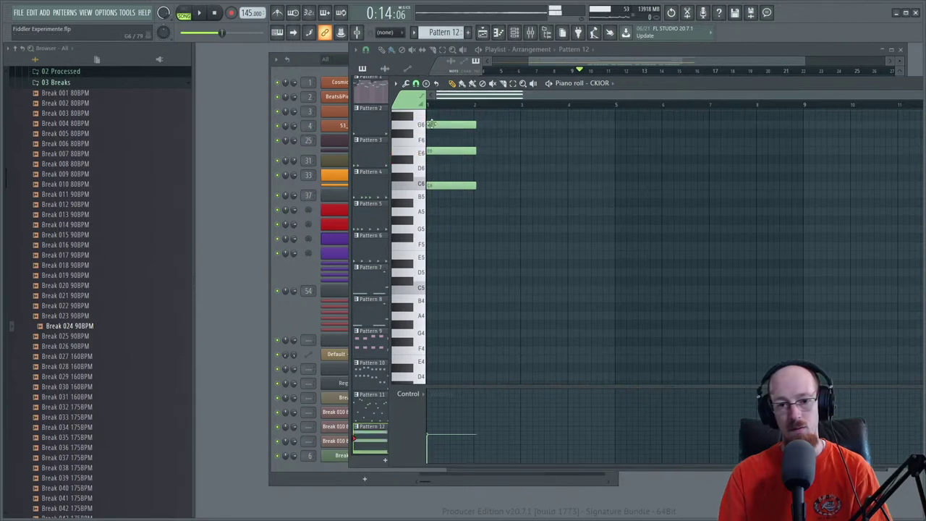
{"action": "left_click_drag", "start_coordinate": [448, 113], "coordinate": [504, 184]}
- Place the Pattern 12 clip at bar 9 on Extra 8 in the playlist and play it with the arrangement
{"action": "key", "text": "space"}
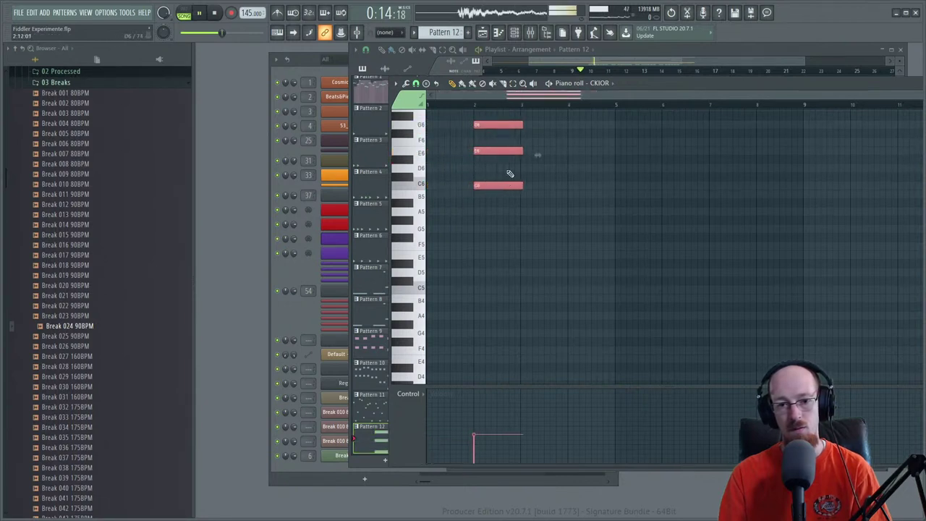
{"action": "left_click", "coordinate": [602, 68]}
{"action": "key", "text": "space"}
{"action": "left_click", "coordinate": [578, 304]}
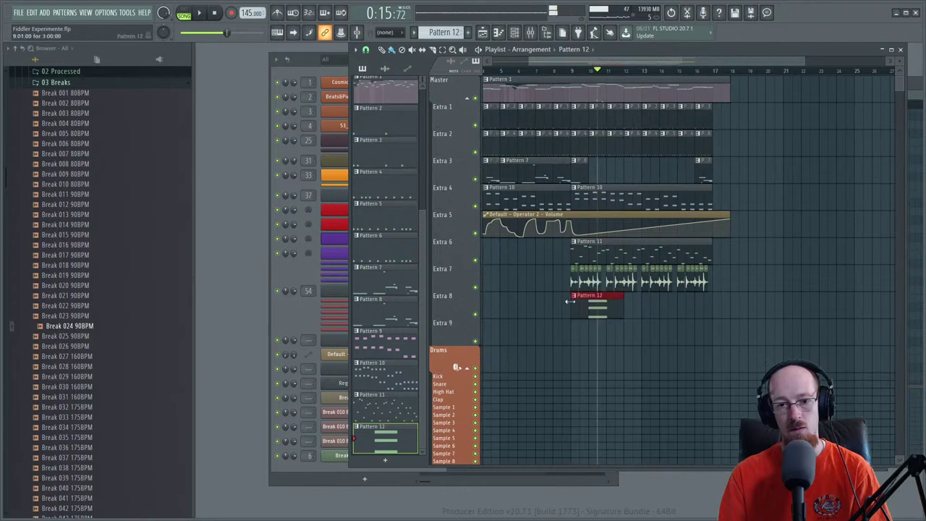
{"action": "key", "text": "space"}
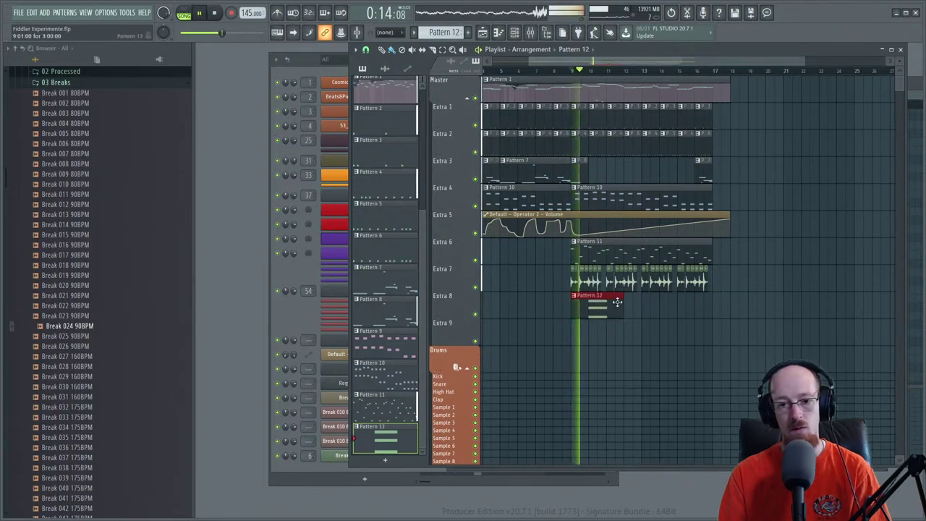
{"action": "key", "text": "space"}
- Lower the choir chord's E6 to D#6 and move the chord to the middle of bar 1, playing it to check
{"action": "double_click", "coordinate": [587, 303]}
{"action": "left_click_drag", "start_coordinate": [493, 115], "coordinate": [462, 166]}
{"action": "key", "text": "space"}
{"action": "left_click", "coordinate": [469, 171], "text": "ctrl"}
{"action": "key", "text": "space"}
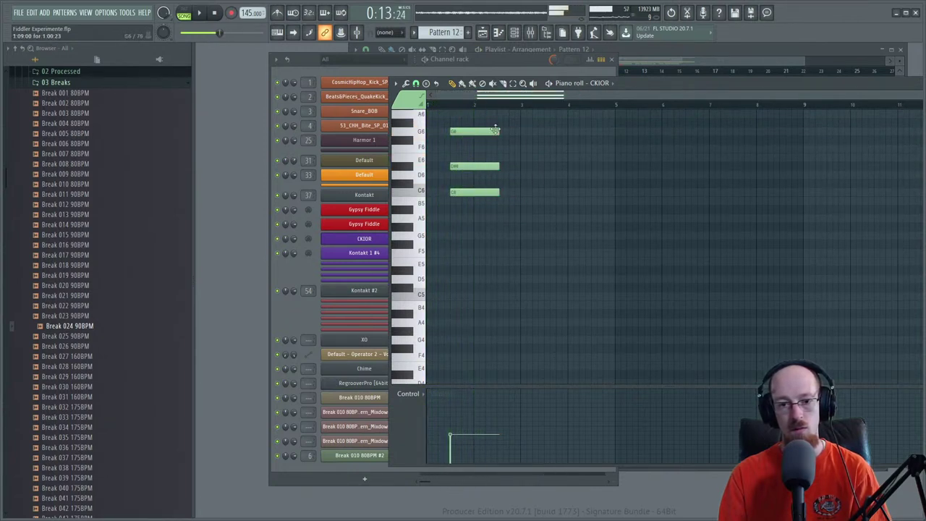
- Shorten the choir chord's notes to about four steps and transpose them down one octave to C5, D#5 and G5, playing to check
{"action": "key", "text": "ctrl+a"}
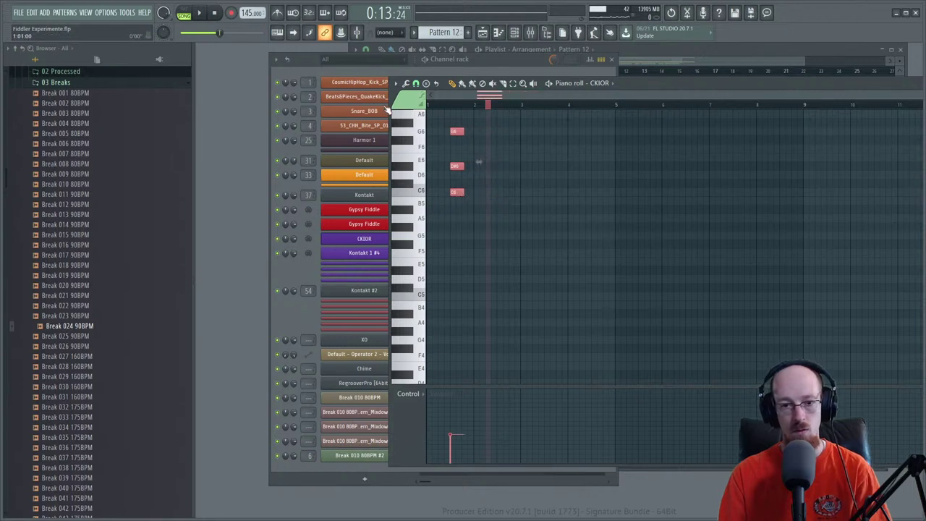
{"action": "key", "text": "space"}
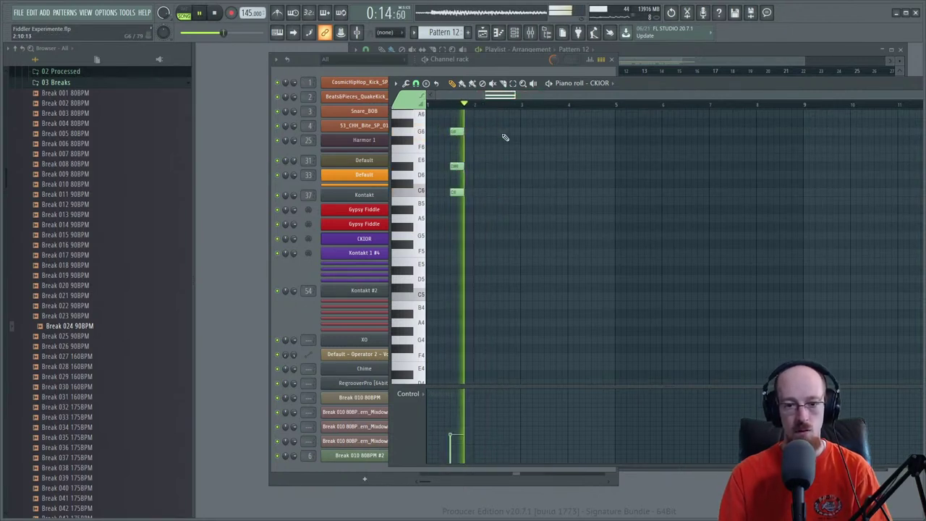
{"action": "key", "text": "space"}
{"action": "scroll", "coordinate": [574, 196], "scroll_direction": "up", "scroll_amount": 5, "text": "ctrl"}
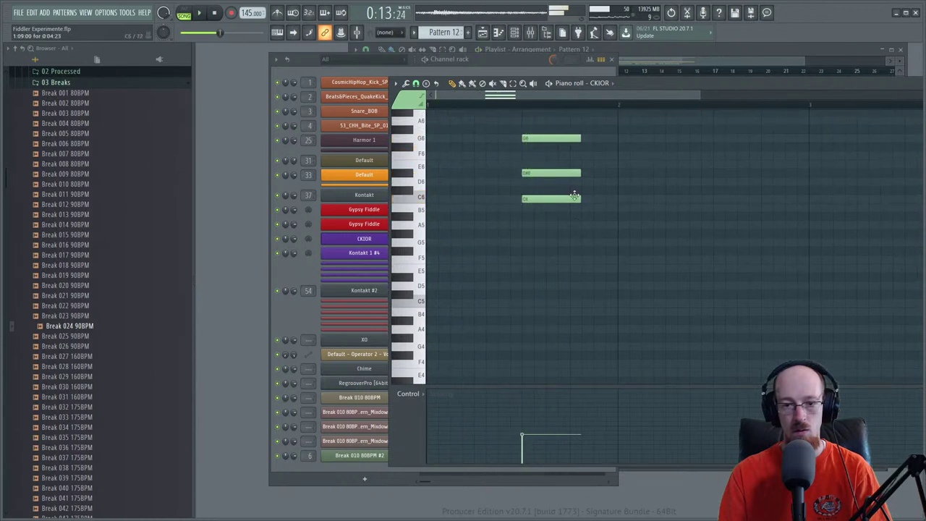
{"action": "key", "text": "ctrl+a"}
{"action": "key", "text": "ctrl+Down"}
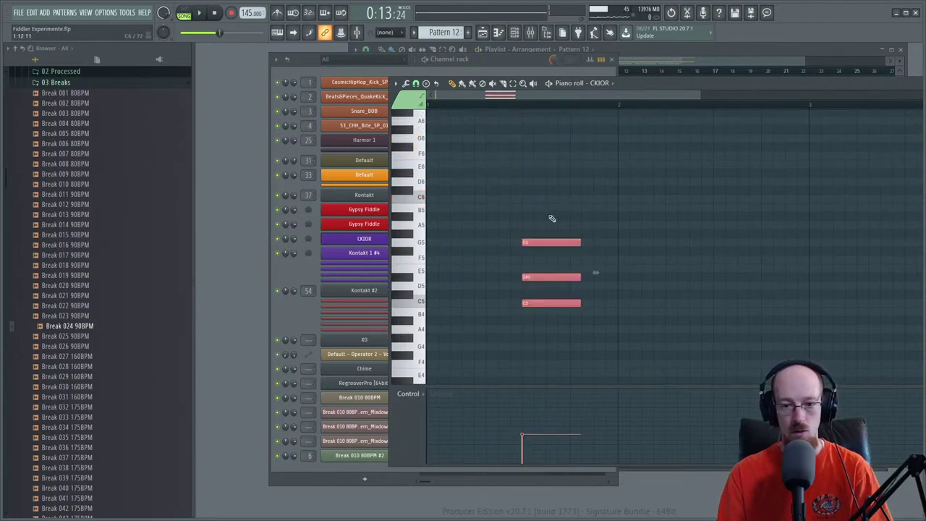
{"action": "left_click", "coordinate": [413, 300]}
{"action": "key", "text": "space"}
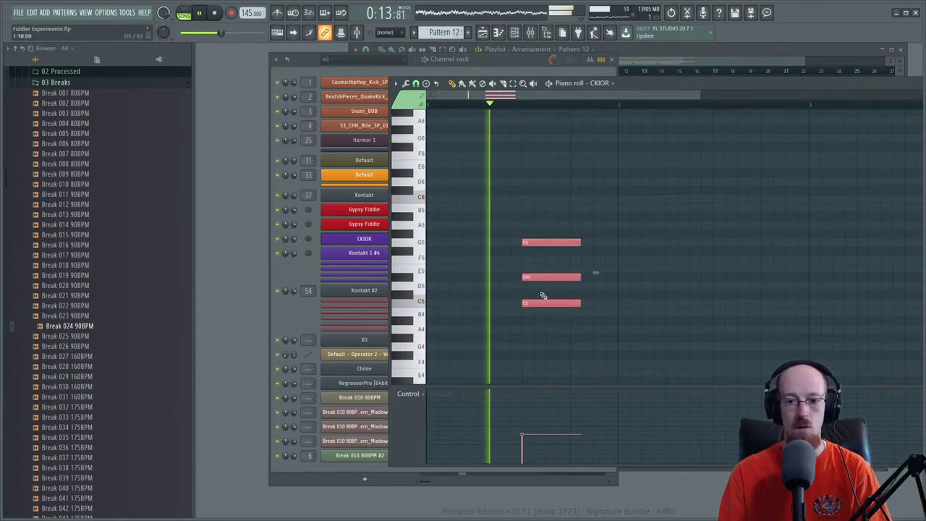
{"action": "key", "text": "space"}
{"action": "left_click_drag", "start_coordinate": [579, 302], "coordinate": [569, 302]}
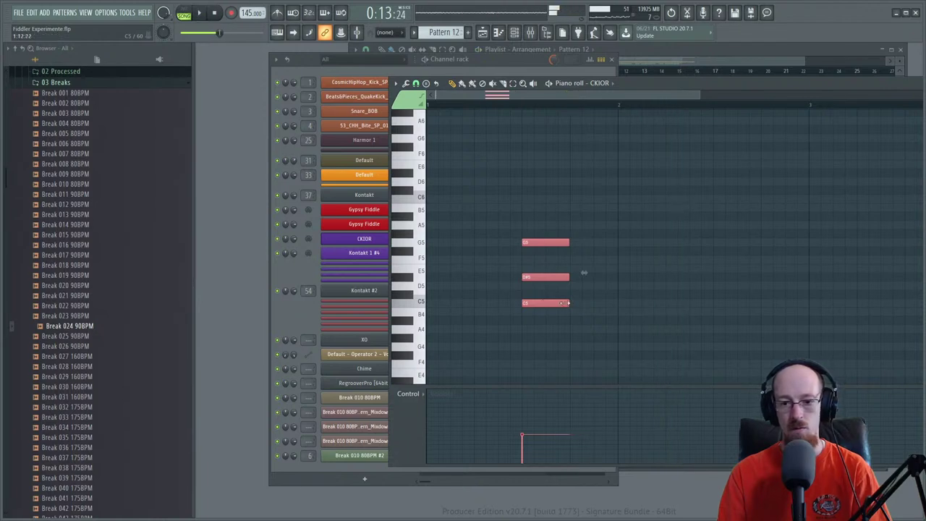
- Reopen the main Kontakt and expand the Genesis Childrens Choir instrument to view its phrase and sound controls
{"action": "left_click", "coordinate": [302, 314]}
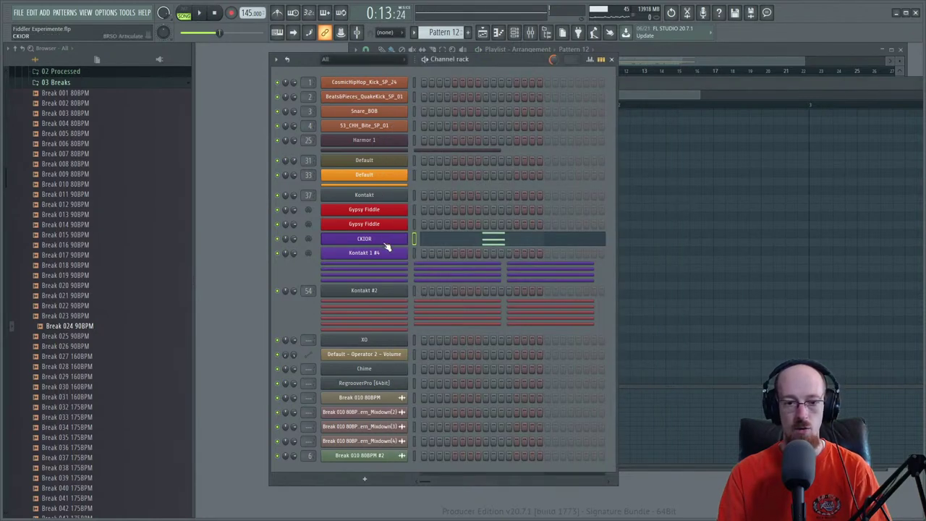
{"action": "left_click", "coordinate": [376, 179]}
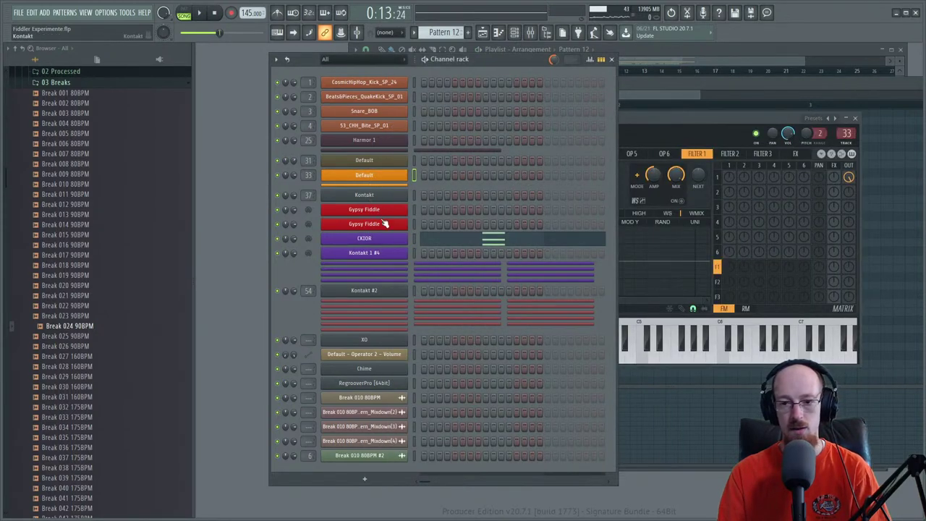
{"action": "left_click", "coordinate": [384, 225]}
{"action": "left_click_drag", "start_coordinate": [600, 98], "coordinate": [365, 89]}
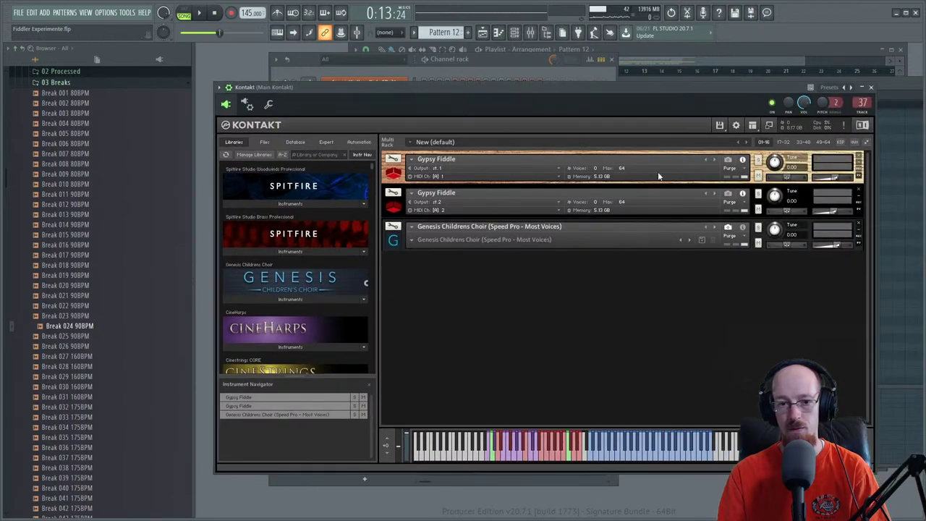
{"action": "left_click", "coordinate": [395, 242]}
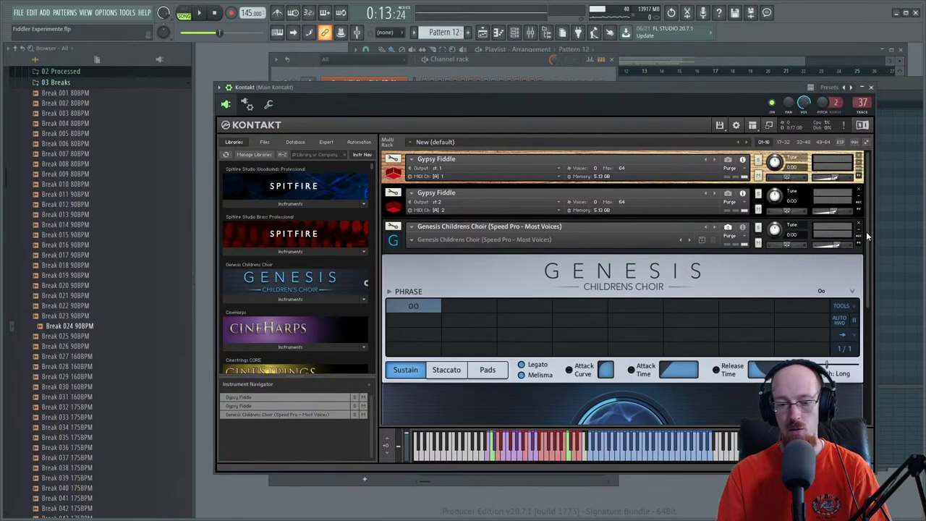
{"action": "left_click_drag", "start_coordinate": [866, 232], "coordinate": [856, 329]}
{"action": "scroll", "coordinate": [848, 293], "scroll_direction": "up", "scroll_amount": 1}
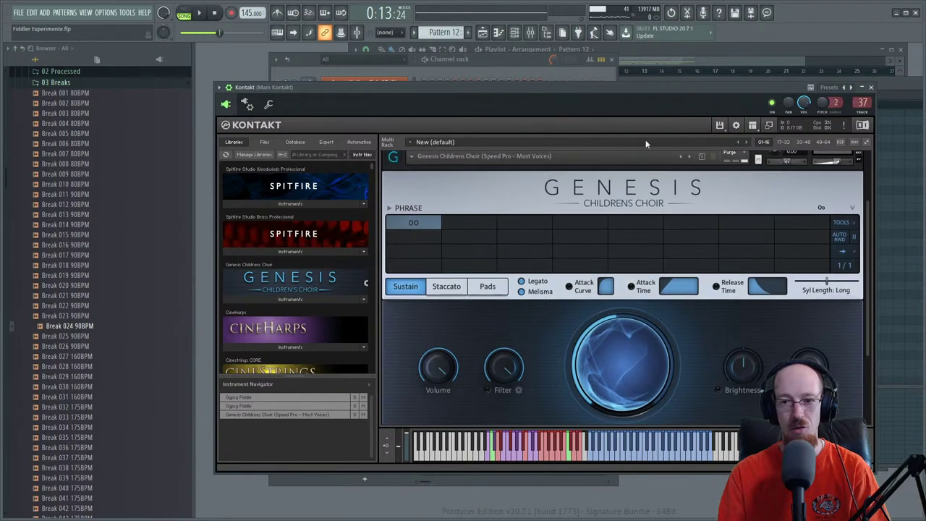
- Load the Anemu Spiritu phrase in the Genesis Childrens Choir and play the arrangement to hear it
{"action": "left_click_drag", "start_coordinate": [655, 87], "coordinate": [613, 91]}
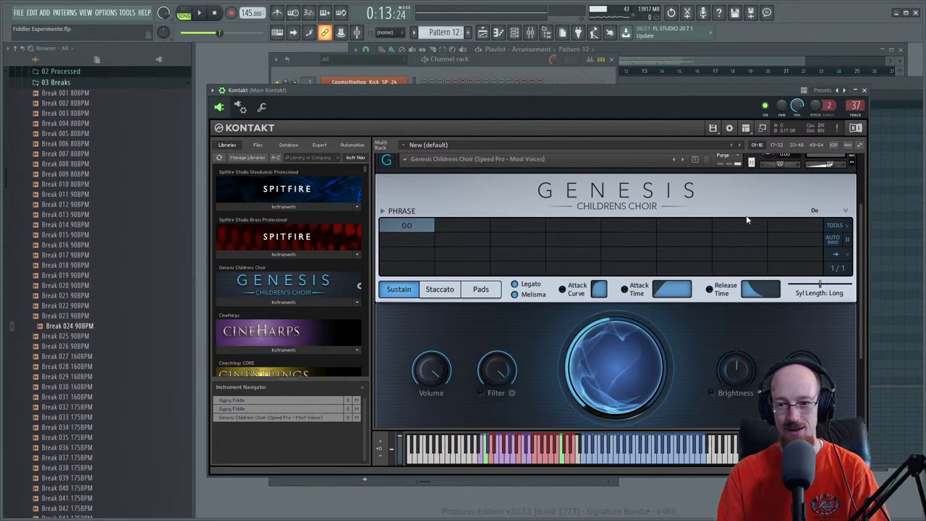
{"action": "left_click", "coordinate": [832, 238]}
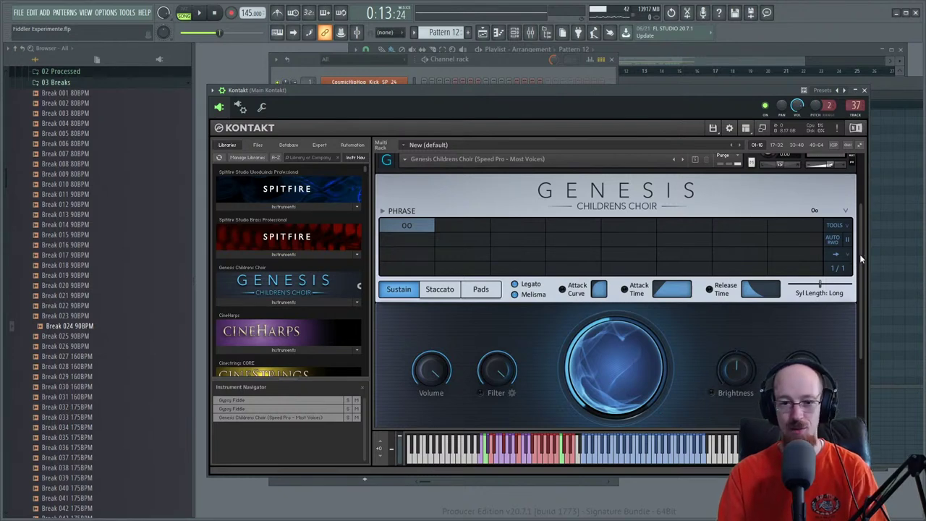
{"action": "scroll", "coordinate": [860, 254], "scroll_direction": "up", "scroll_amount": 2}
{"action": "left_click", "coordinate": [841, 263]}
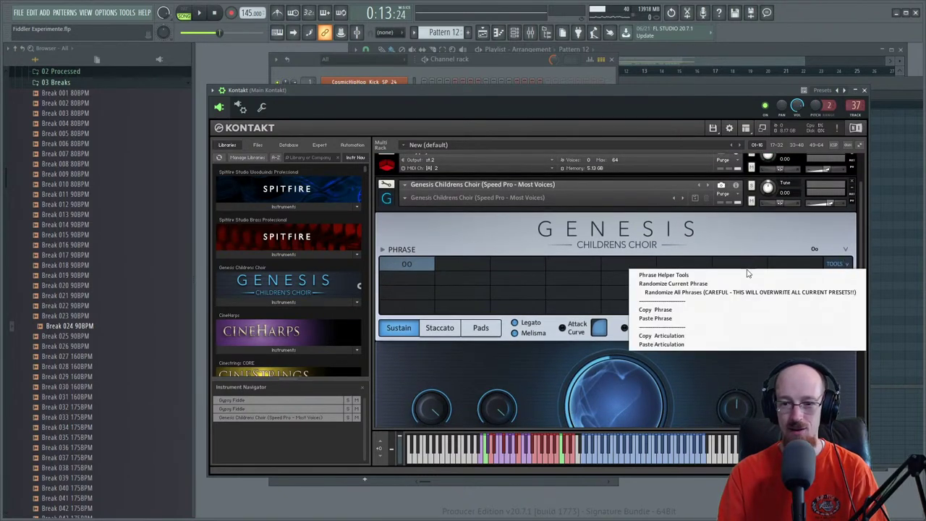
{"action": "left_click", "coordinate": [843, 251]}
{"action": "left_click", "coordinate": [844, 250]}
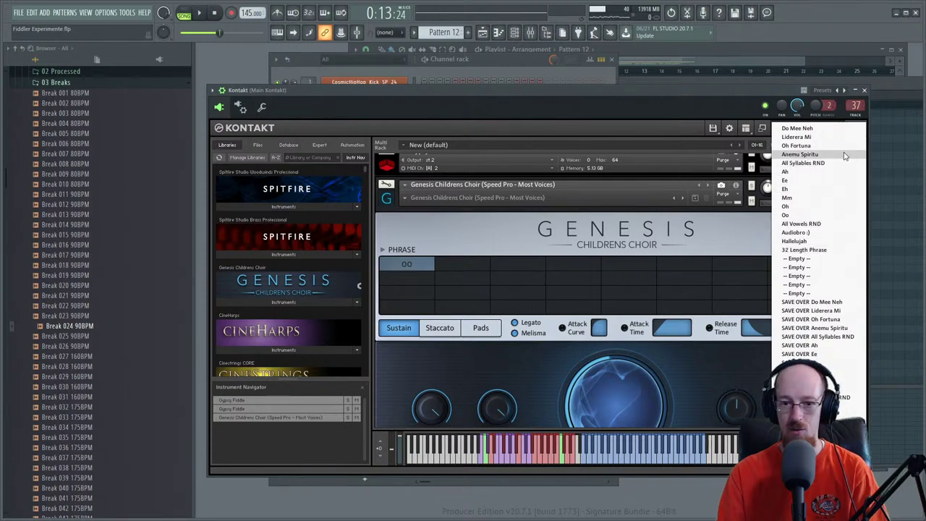
{"action": "left_click", "coordinate": [799, 154]}
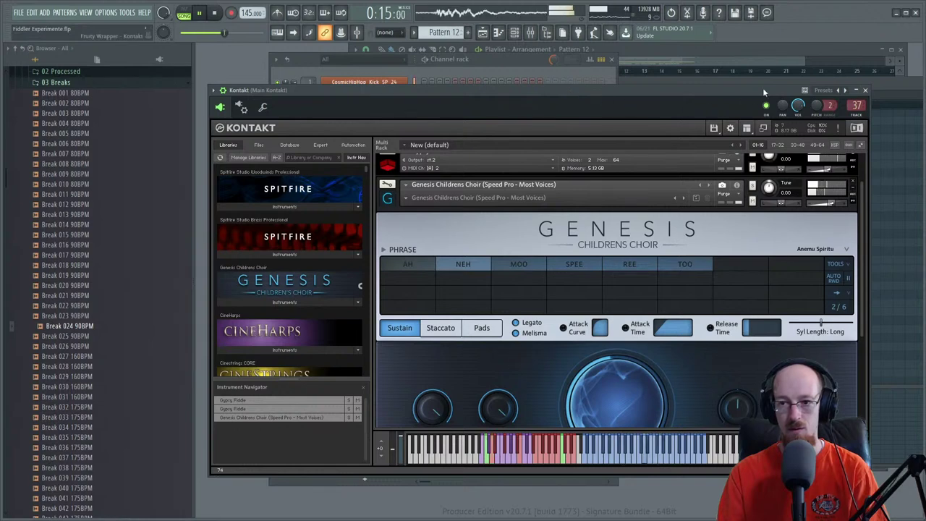
{"action": "key", "text": "space"}
- Nudge the whole choir chord slightly earlier in bar 1 of Pattern 12, playing it to check the timing
{"action": "left_click", "coordinate": [878, 91]}
{"action": "key", "text": "space"}
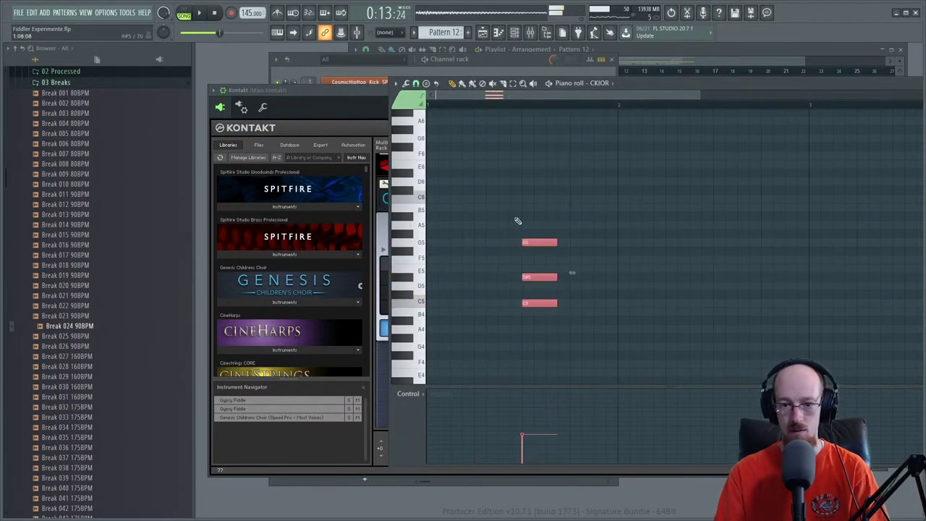
{"action": "left_click", "coordinate": [515, 320]}
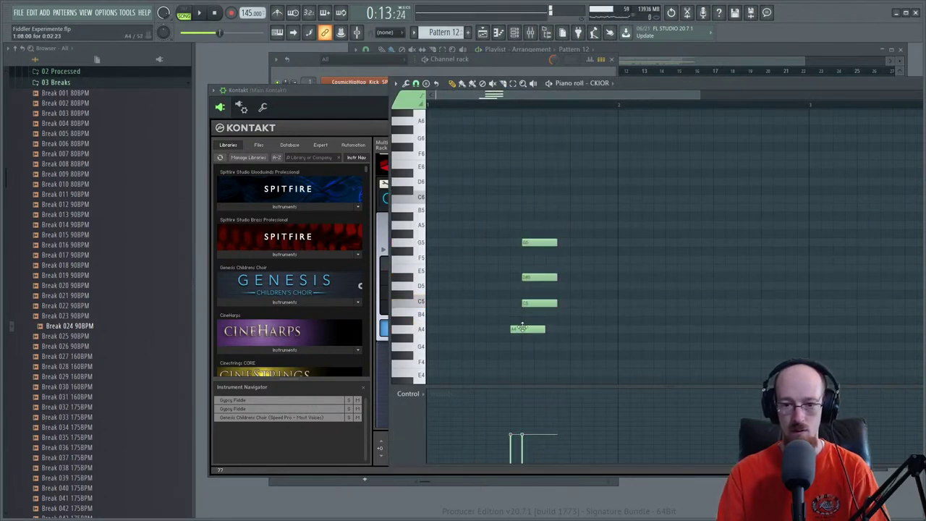
{"action": "key", "text": "ctrl+a"}
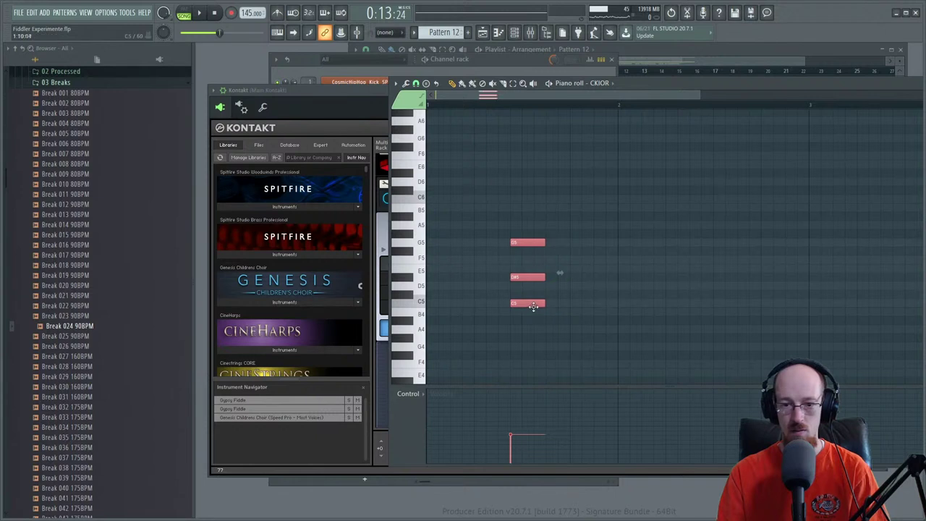
{"action": "key", "text": "space"}
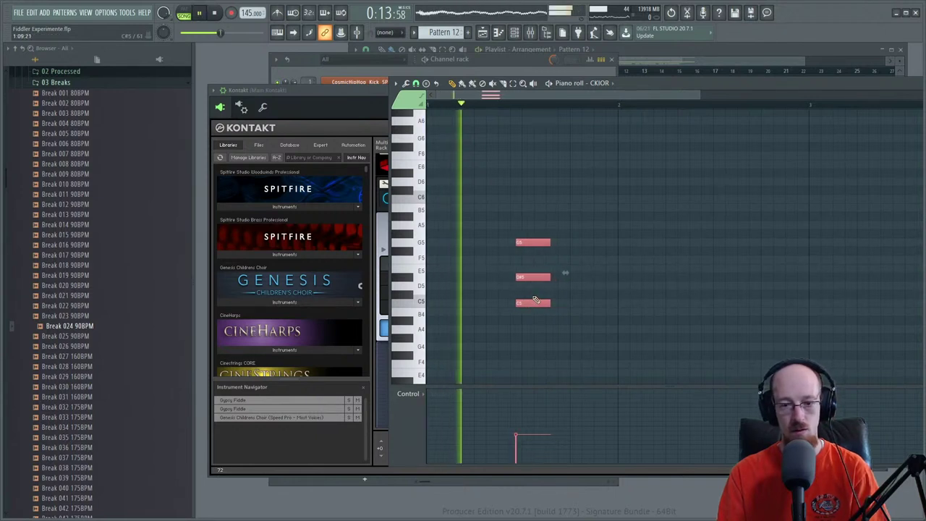
{"action": "key", "text": "space"}
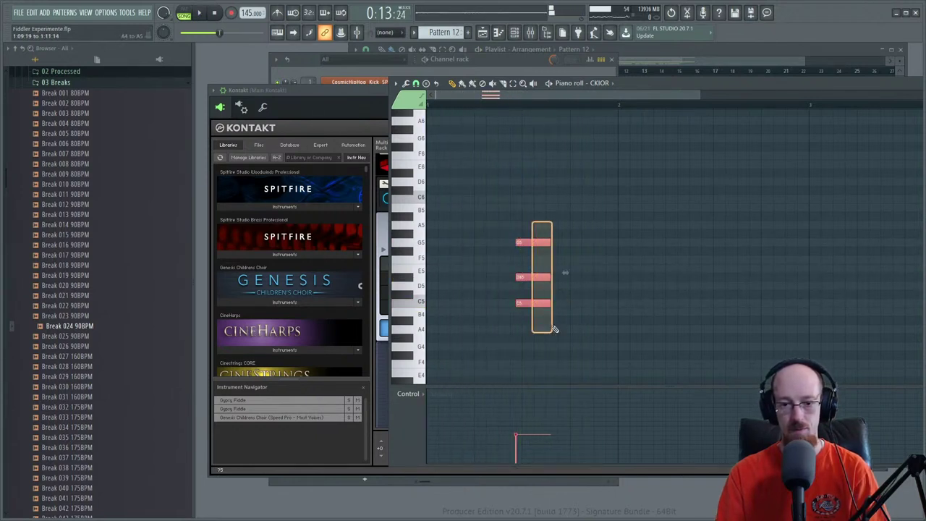
- Transpose the choir chord up one octave to C6, D#6 and G6 and play it
{"action": "key", "text": "ctrl+Up"}
{"action": "key", "text": "space"}
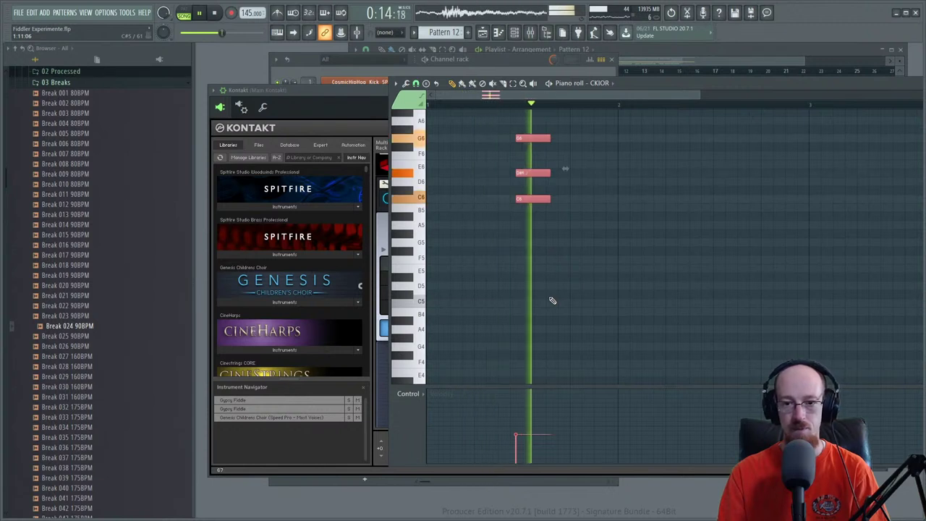
{"action": "key", "text": "space"}
- Copy the choir chord to the matching position in bar 2, one bar after the original, playing to check the placement
{"action": "left_click_drag", "start_coordinate": [622, 261], "coordinate": [569, 288]}
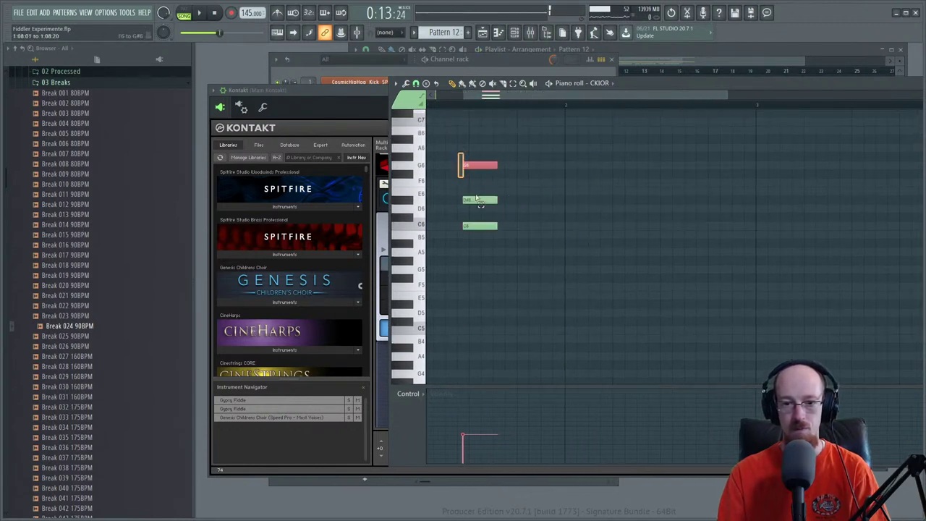
{"action": "left_click_drag", "start_coordinate": [481, 225], "coordinate": [637, 224]}
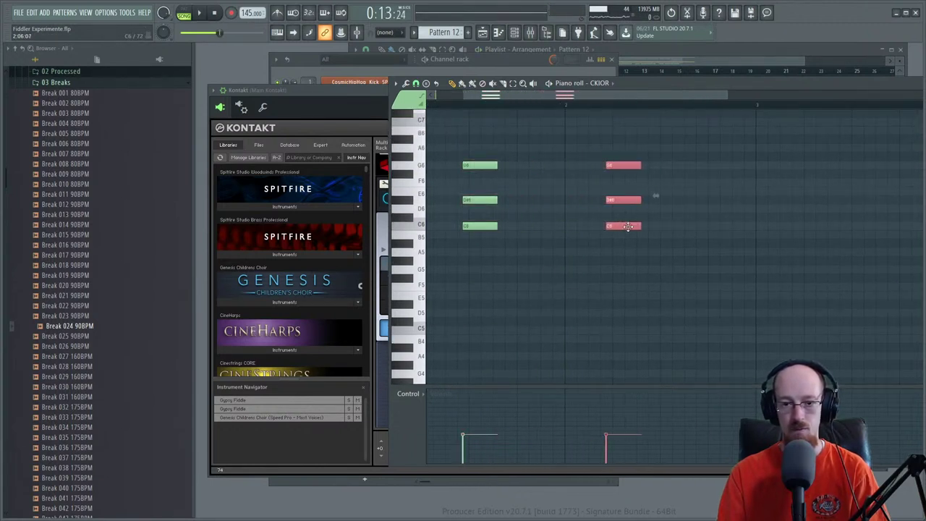
{"action": "key", "text": "space"}
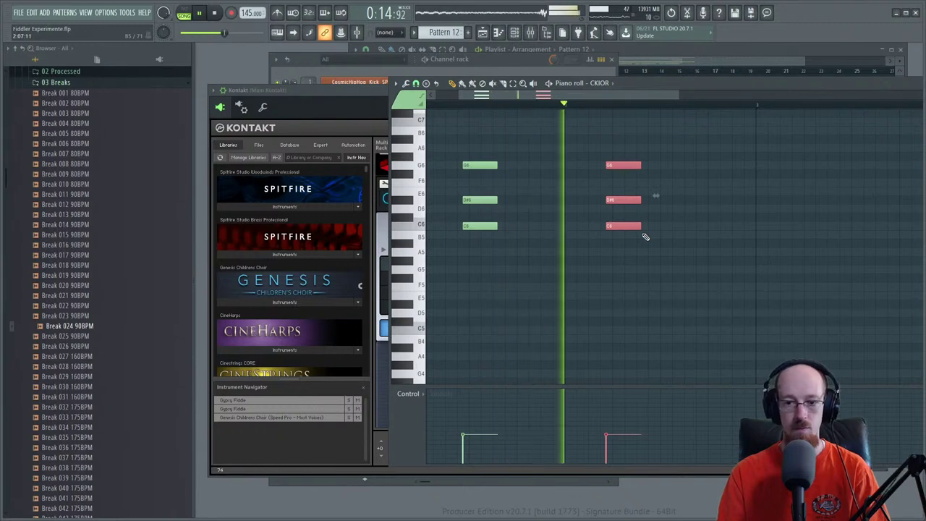
{"action": "key", "text": "space"}
{"action": "left_click_drag", "start_coordinate": [618, 226], "coordinate": [666, 229]}
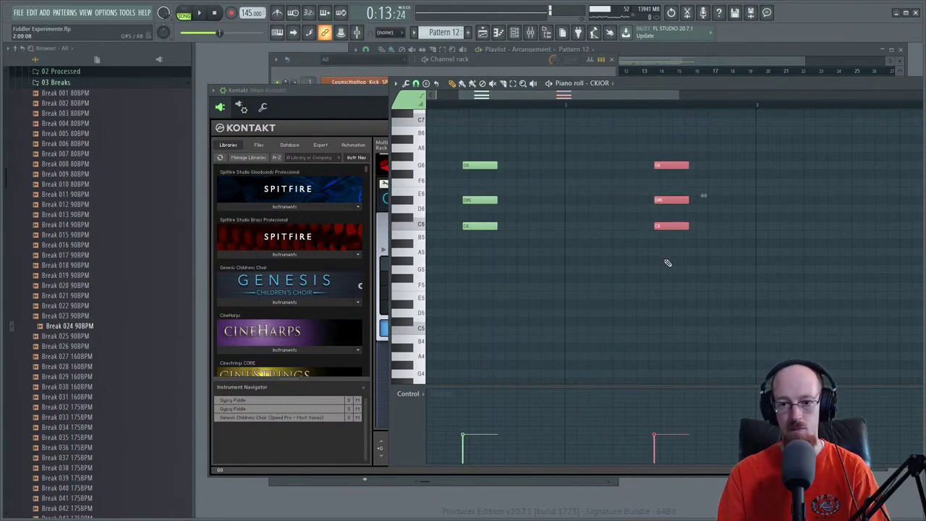
- Examine the Gypsy Fiddle melody of Pattern 1 from bar 9 onward and play it as a reference for the choir chords
{"action": "left_click", "coordinate": [677, 54]}
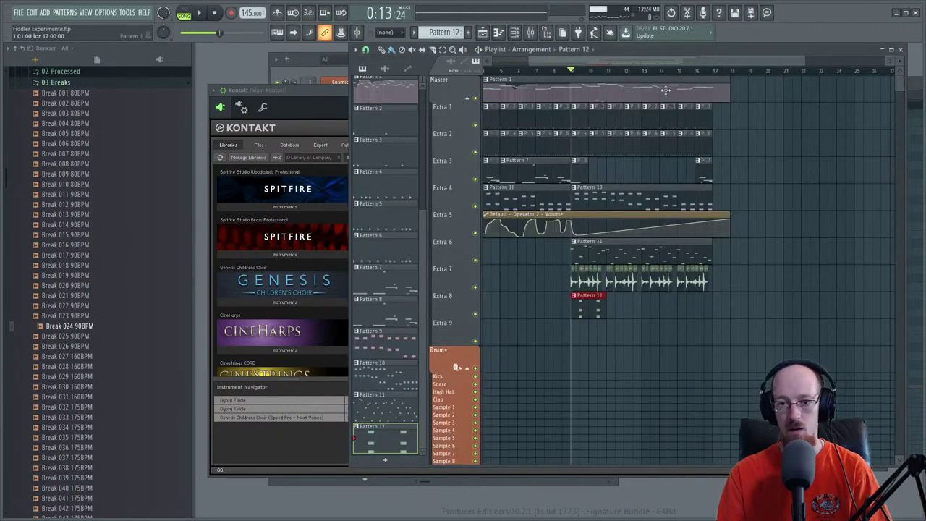
{"action": "double_click", "coordinate": [612, 100]}
{"action": "left_click_drag", "start_coordinate": [594, 172], "coordinate": [757, 200]}
{"action": "scroll", "coordinate": [520, 188], "scroll_direction": "down", "scroll_amount": 2}
{"action": "key", "text": "space"}
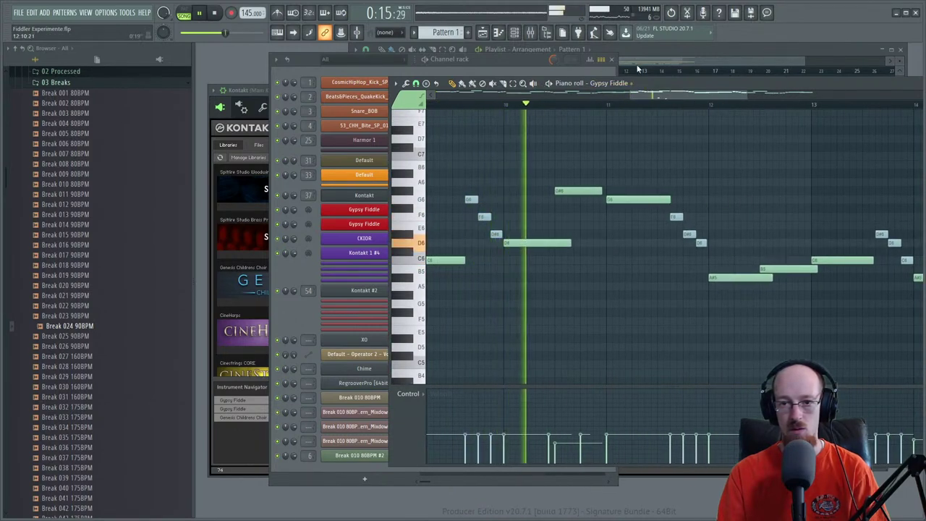
{"action": "key", "text": "space"}
{"action": "left_click", "coordinate": [660, 56]}
{"action": "left_click", "coordinate": [315, 76]}
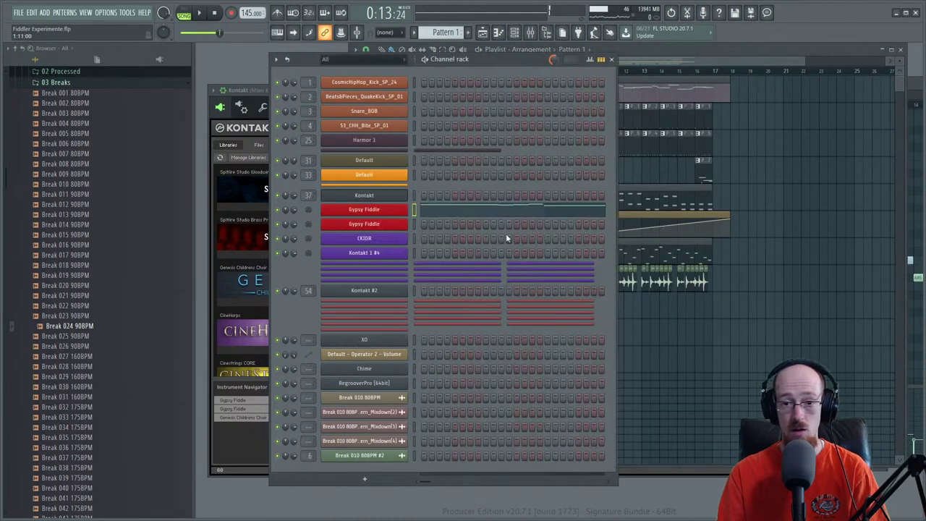
- Raise the top note of Pattern 12's second choir chord to G#6 and add a B5, D6 and G6 chord in bar 3
{"action": "left_click", "coordinate": [648, 90]}
{"action": "double_click", "coordinate": [587, 309]}
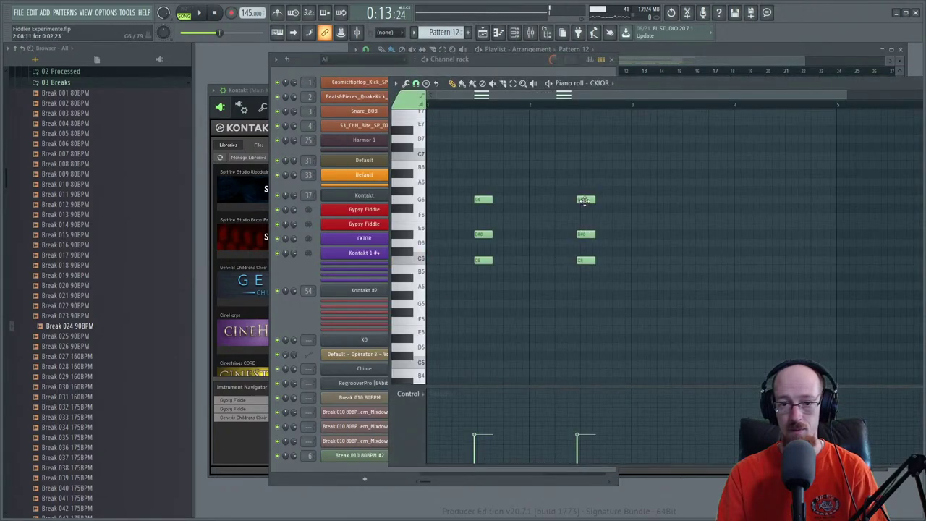
{"action": "left_click_drag", "start_coordinate": [571, 179], "coordinate": [683, 261]}
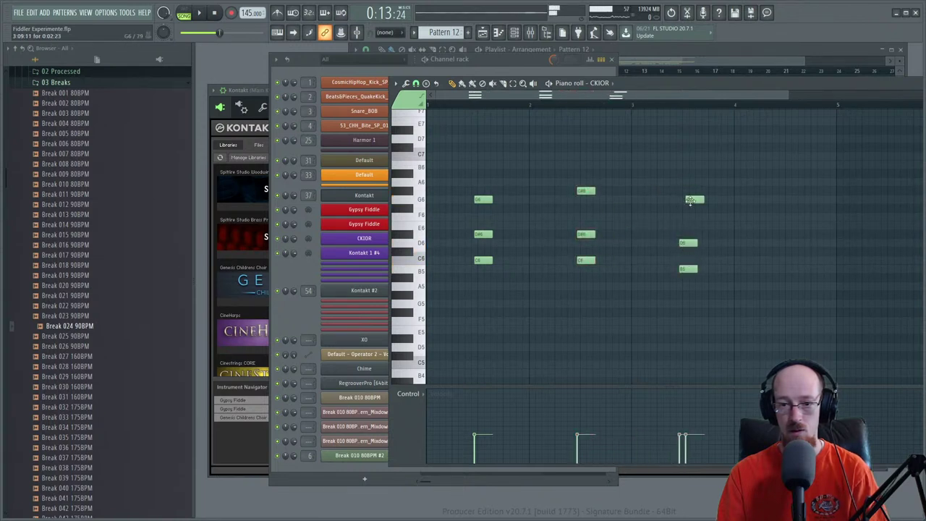
- Copy bar 3's B5, D6 and G6 choir chord to the same position in bar 4 and play the progression
{"action": "left_click_drag", "start_coordinate": [670, 172], "coordinate": [697, 295]}
{"action": "left_click_drag", "start_coordinate": [688, 242], "coordinate": [790, 242]}
{"action": "key", "text": "space"}
{"action": "scroll", "coordinate": [738, 244], "scroll_direction": "down", "scroll_amount": 1}
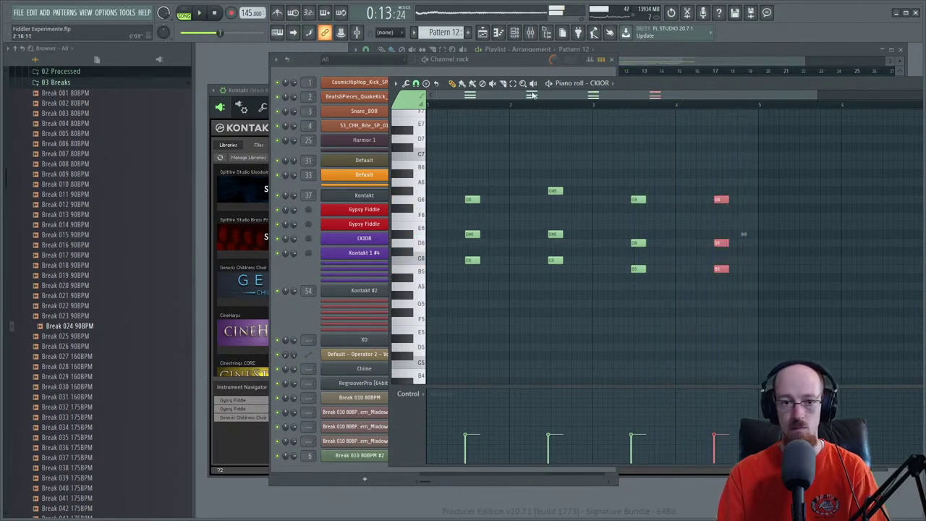
- Raise the Genesis choir's Dynamics to 83% and switch its articulation to Staccato while the arrangement plays
{"action": "left_click", "coordinate": [298, 62]}
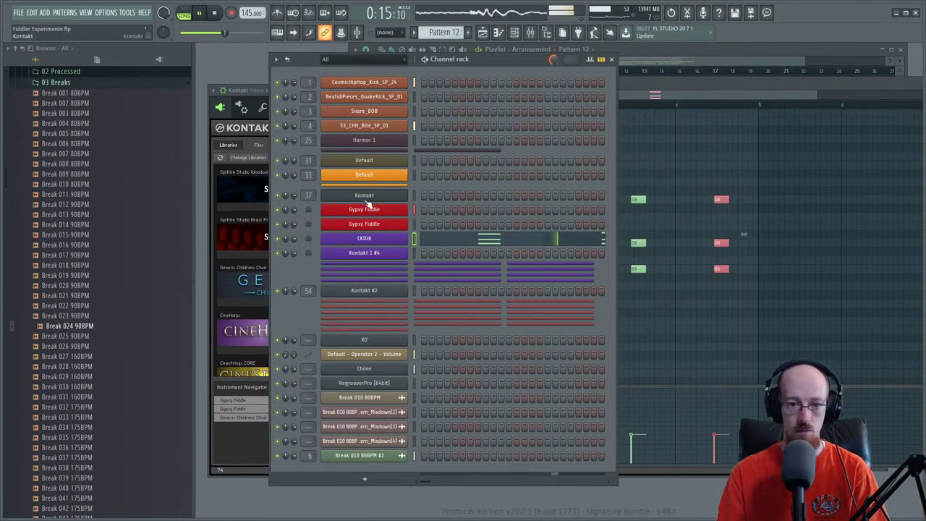
{"action": "left_click", "coordinate": [253, 440]}
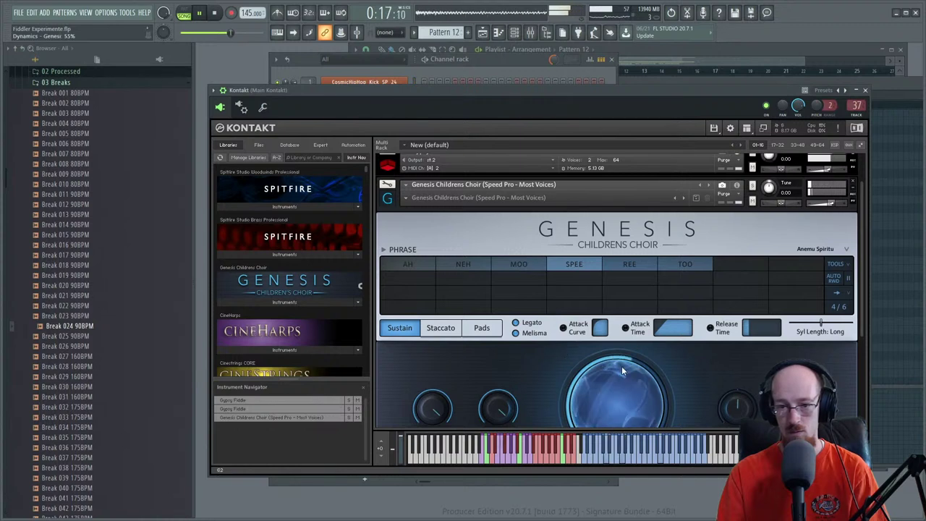
{"action": "left_click_drag", "start_coordinate": [616, 383], "coordinate": [617, 374]}
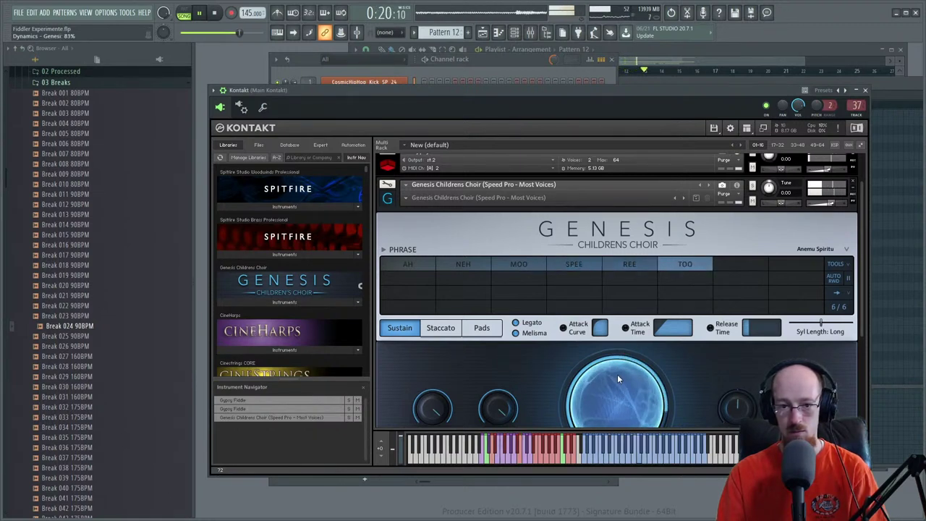
{"action": "left_click", "coordinate": [444, 332]}
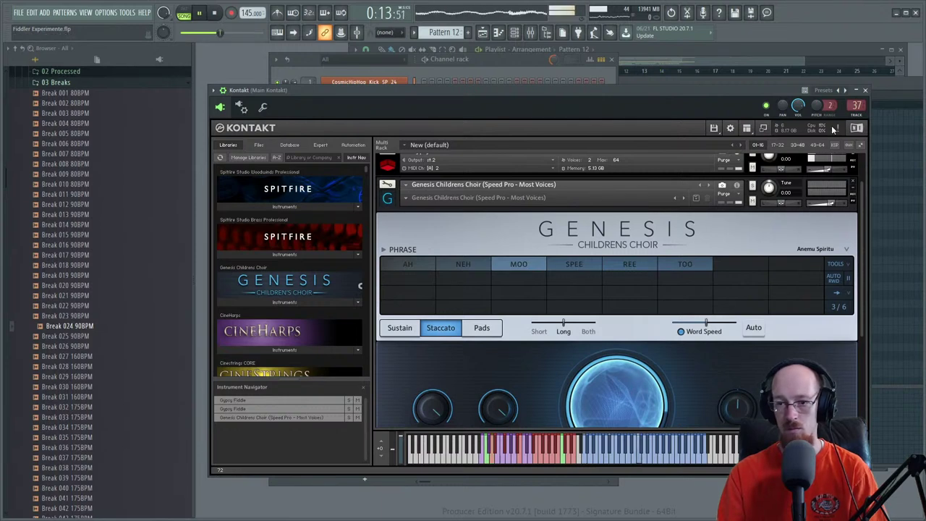
{"action": "left_click", "coordinate": [865, 91]}
- Duplicate the four-bar choir chord progression into bars 5 to 8 of Pattern 12
{"action": "key", "text": "F7"}
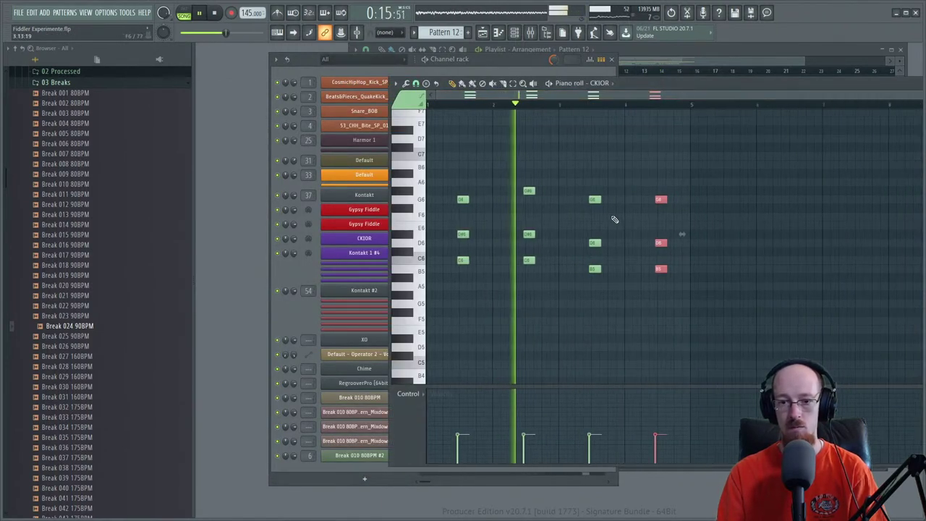
{"action": "left_click_drag", "start_coordinate": [692, 169], "coordinate": [452, 275]}
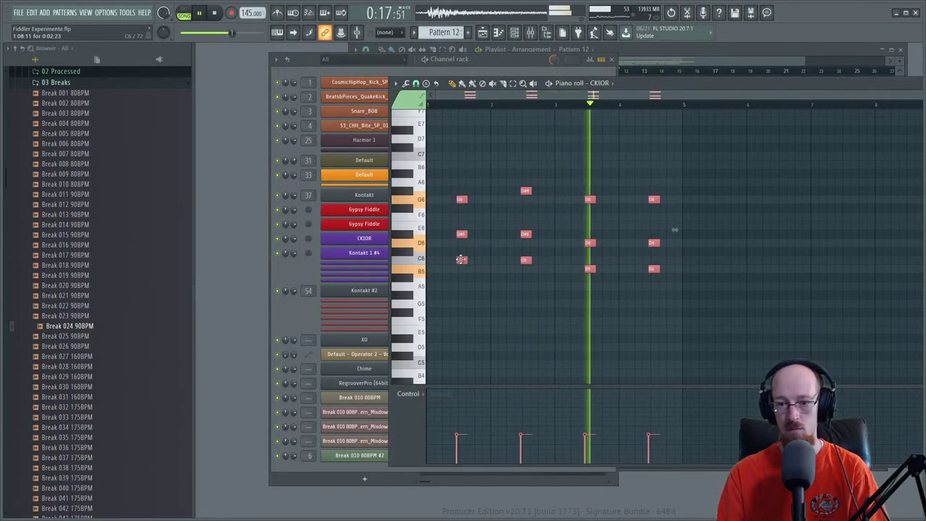
{"action": "key", "text": "ctrl+b"}
{"action": "left_click_drag", "start_coordinate": [707, 255], "coordinate": [722, 253]}
{"action": "left_click", "coordinate": [748, 294], "text": "ctrl"}
- Change the choir chord in bar 6 to A#5, D6 and F6, playing the arrangement to check it
{"action": "scroll", "coordinate": [798, 297], "scroll_direction": "up", "scroll_amount": 4}
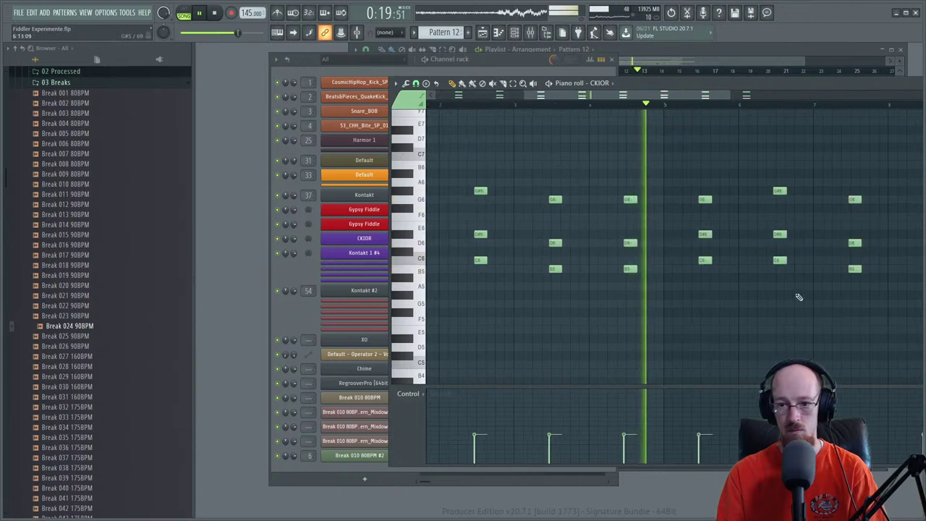
{"action": "left_click_drag", "start_coordinate": [798, 297], "coordinate": [680, 277]}
{"action": "left_click_drag", "start_coordinate": [655, 241], "coordinate": [656, 258]}
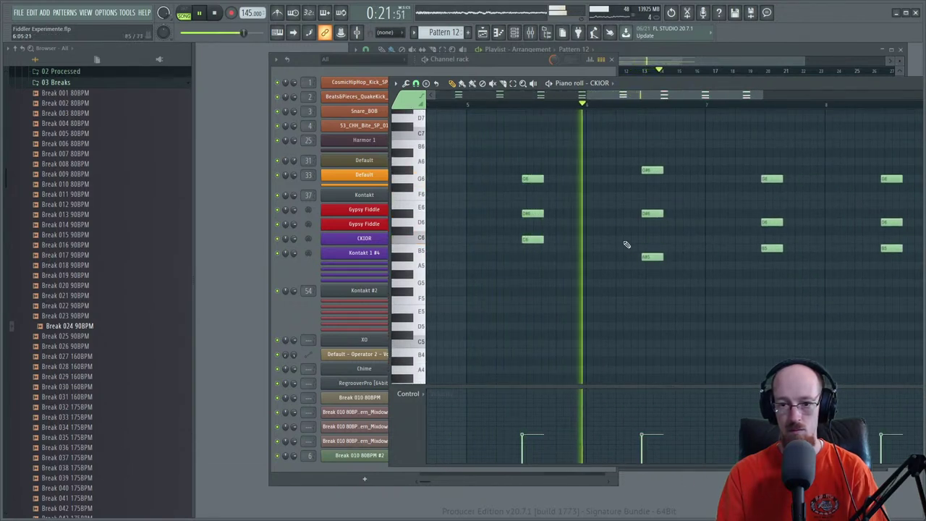
{"action": "key", "text": "space"}
{"action": "left_click_drag", "start_coordinate": [649, 219], "coordinate": [650, 223]}
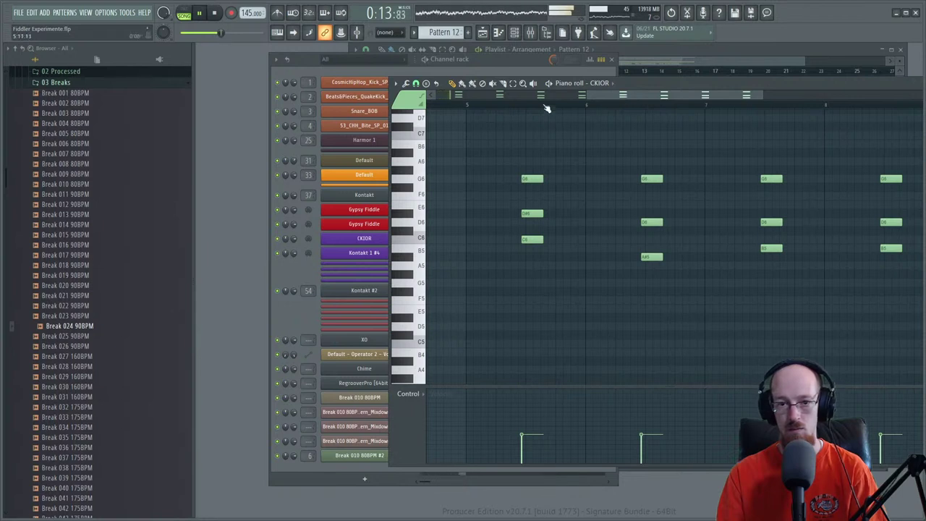
{"action": "left_click", "coordinate": [474, 107]}
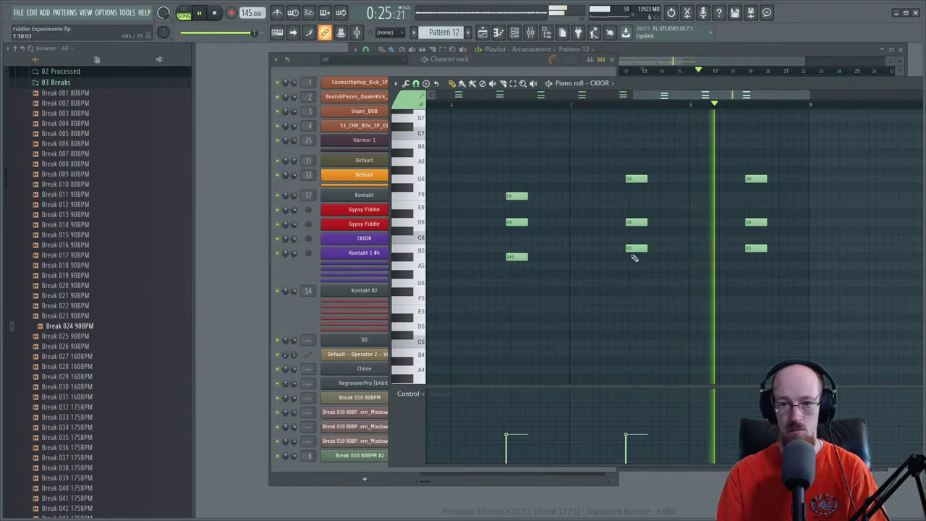
- Lower the top note of bar 7's choir chord one octave to G5 and play the progression
{"action": "key", "text": "space"}
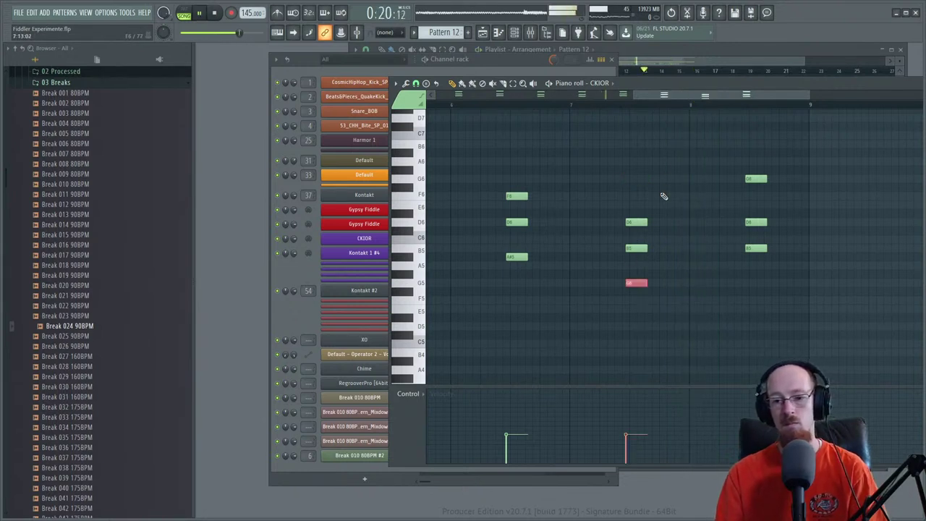
{"action": "scroll", "coordinate": [651, 197], "scroll_direction": "down", "scroll_amount": 3}
{"action": "key", "text": "space"}
- Save the project and close the choir's piano roll
{"action": "key", "text": "ctrl+s"}
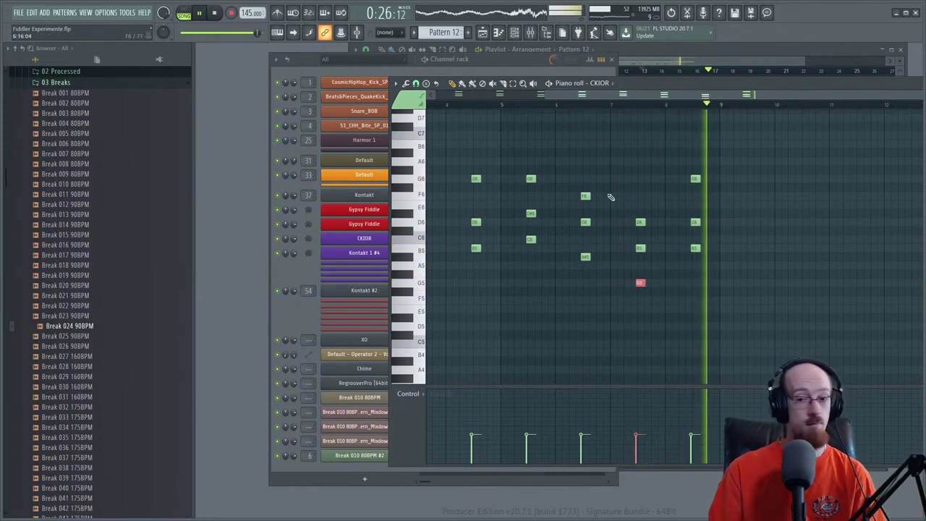
{"action": "left_click_drag", "start_coordinate": [771, 84], "coordinate": [583, 95]}
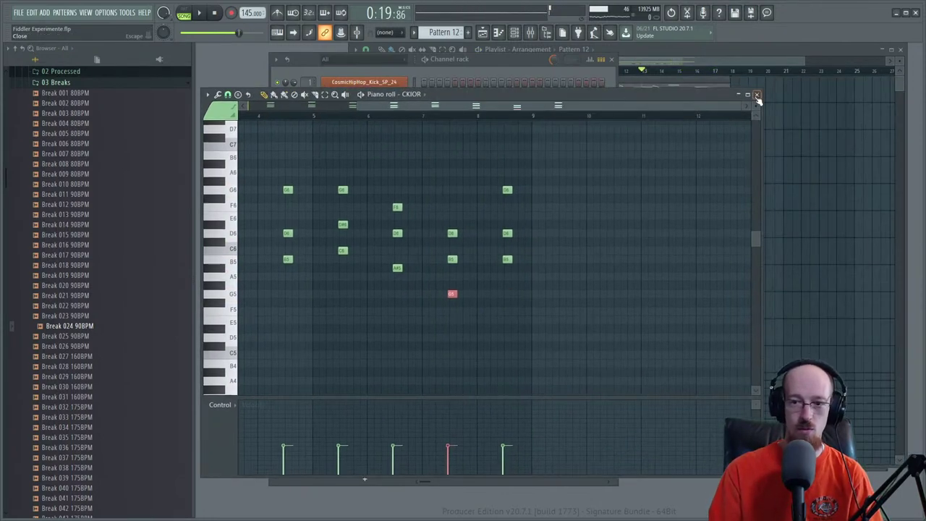
{"action": "left_click", "coordinate": [757, 95]}
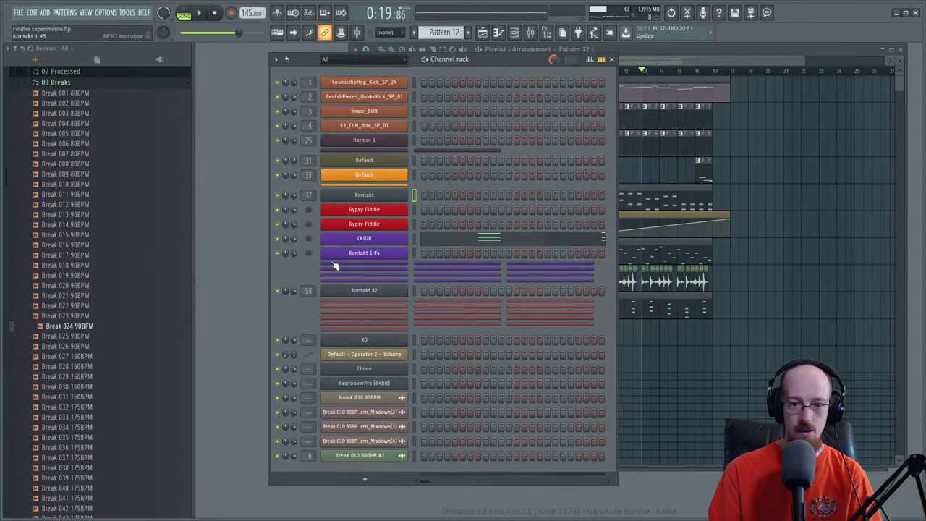
- Play the arrangement from bar 9, muting and unmuting the Extra 2 track to compare the drums
{"action": "left_click", "coordinate": [390, 196]}
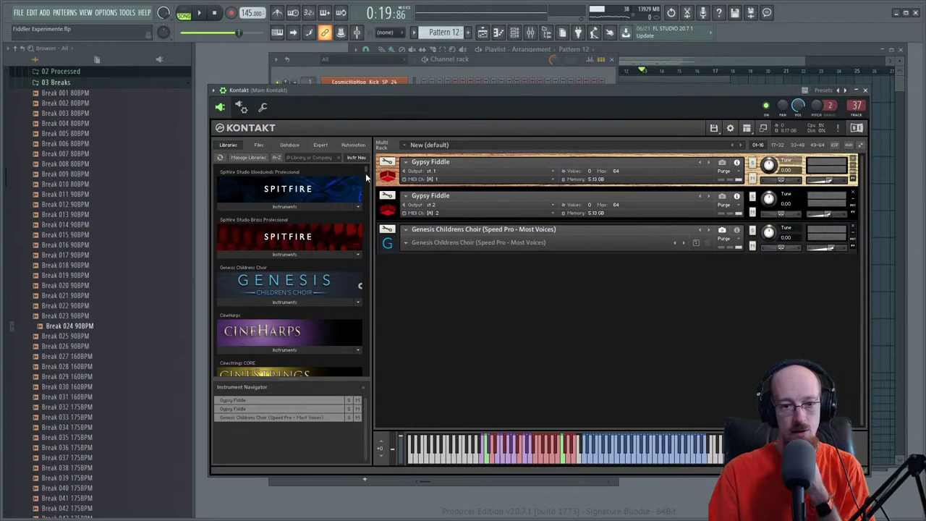
{"action": "mouse_move", "coordinate": [365, 171]}
{"action": "left_mouse_down"}
{"action": "mouse_move", "coordinate": [368, 184]}
{"action": "mouse_move", "coordinate": [369, 167]}
{"action": "left_mouse_up"}
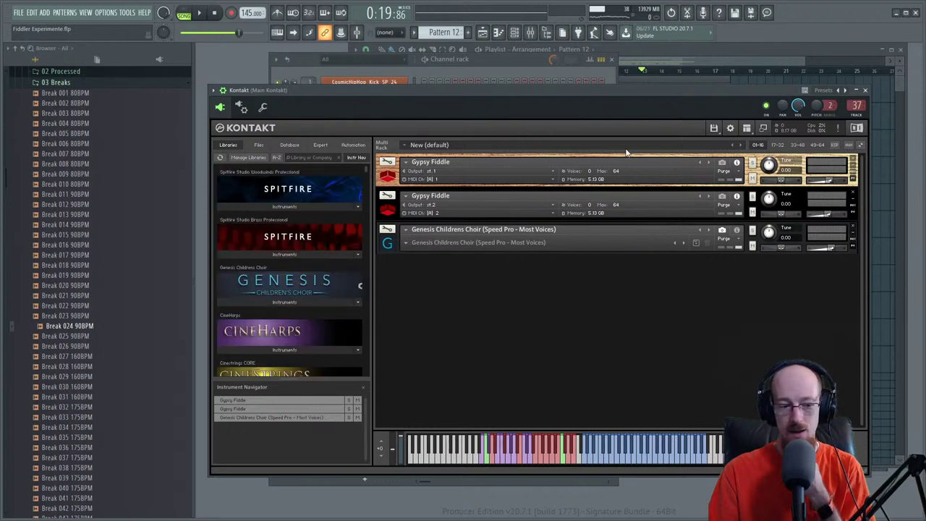
{"action": "left_click", "coordinate": [673, 58]}
{"action": "left_click", "coordinate": [571, 70]}
{"action": "key", "text": "space"}
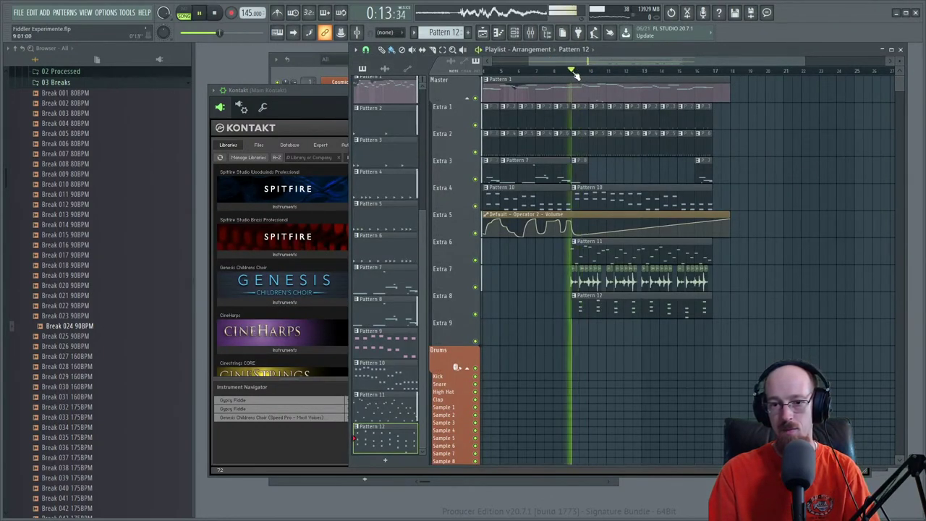
{"action": "left_click", "coordinate": [476, 153]}
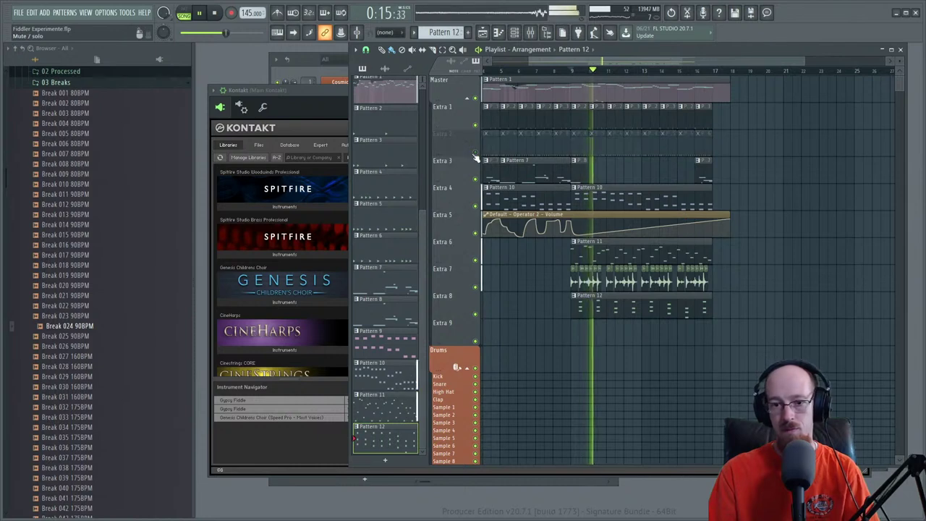
{"action": "left_click", "coordinate": [475, 153]}
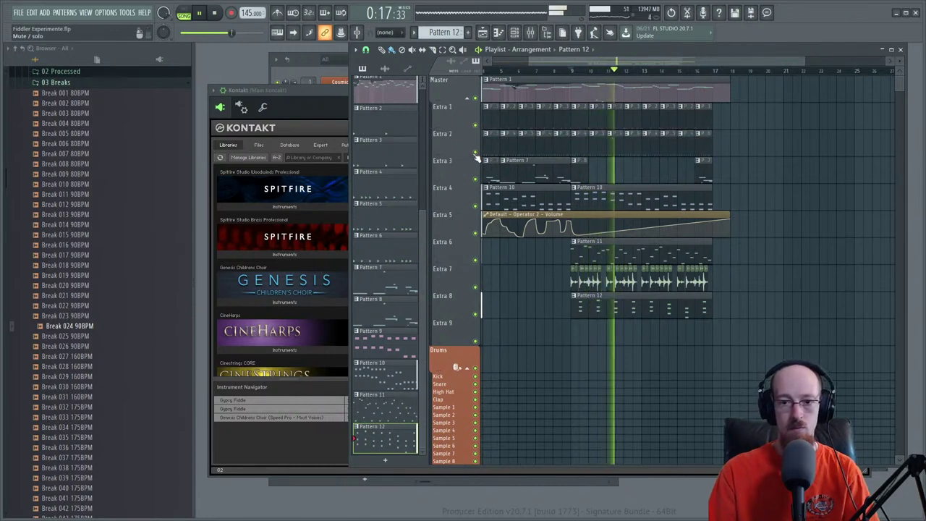
{"action": "key", "text": "space"}
- Lower the Hat mixer track's volume to about 85% (-3.6 dB) while playing the arrangement
{"action": "left_click", "coordinate": [530, 32]}
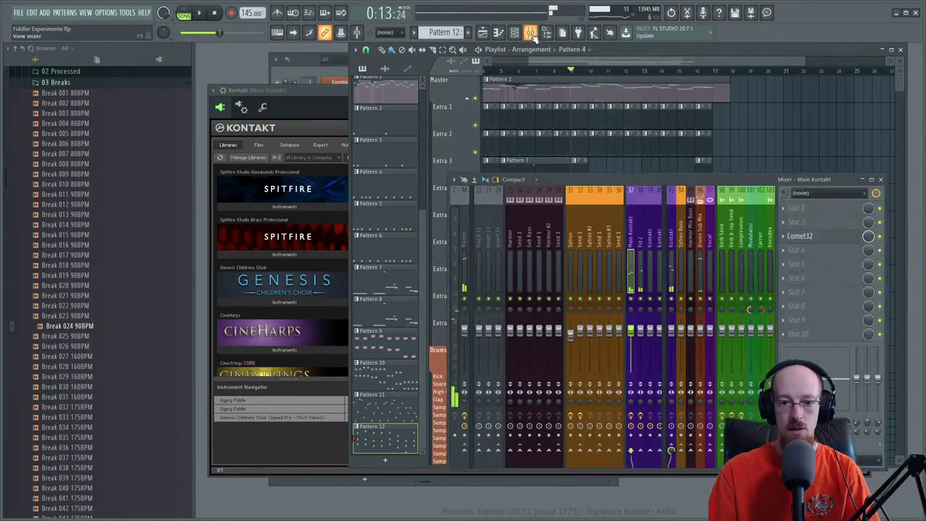
{"action": "scroll", "coordinate": [478, 248], "scroll_direction": "up", "scroll_amount": 5}
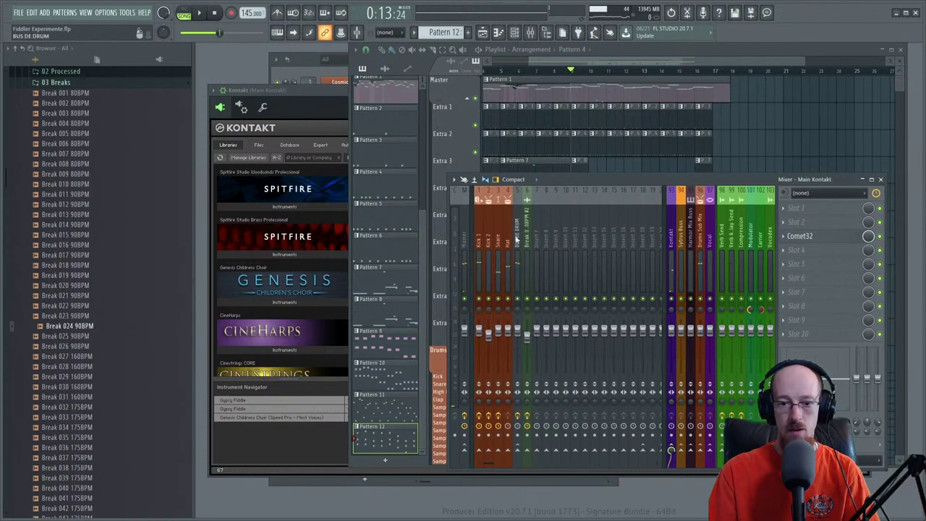
{"action": "left_click", "coordinate": [508, 244]}
{"action": "key", "text": "space"}
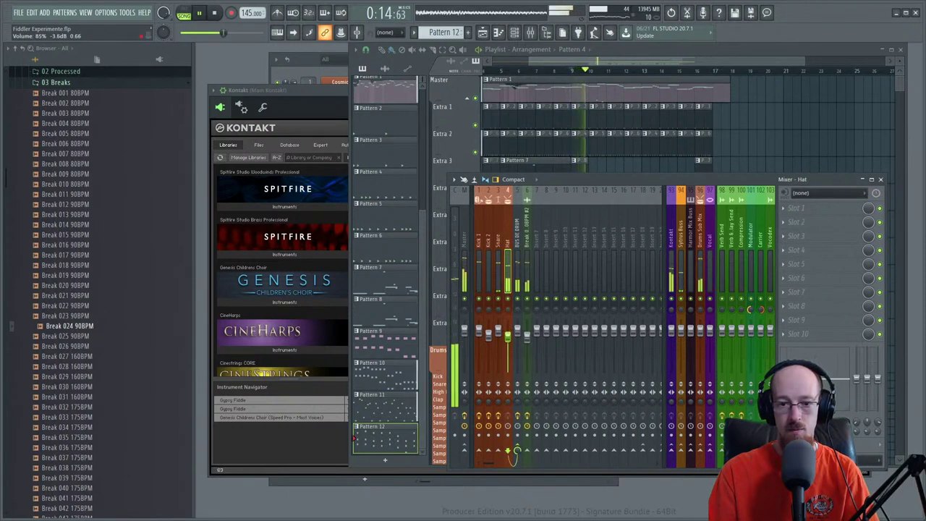
{"action": "left_click_drag", "start_coordinate": [508, 329], "coordinate": [510, 340]}
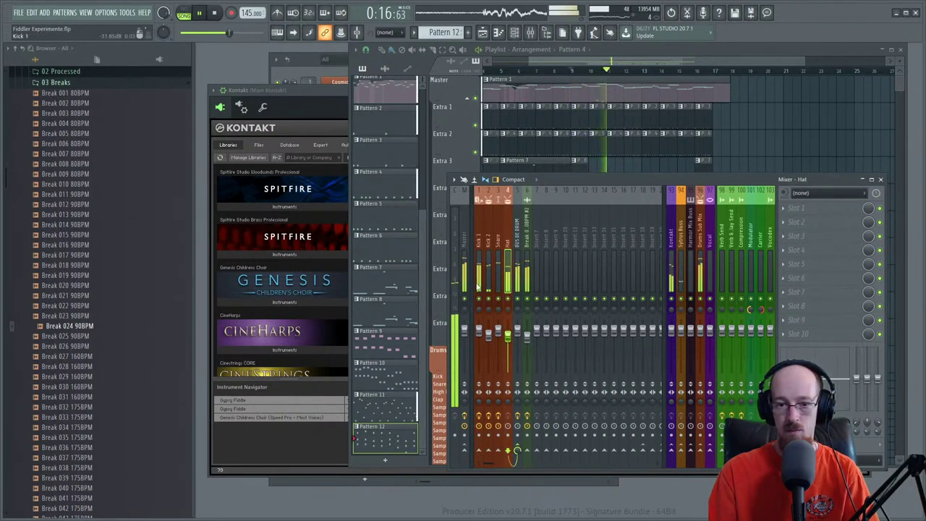
{"action": "key", "text": "space"}
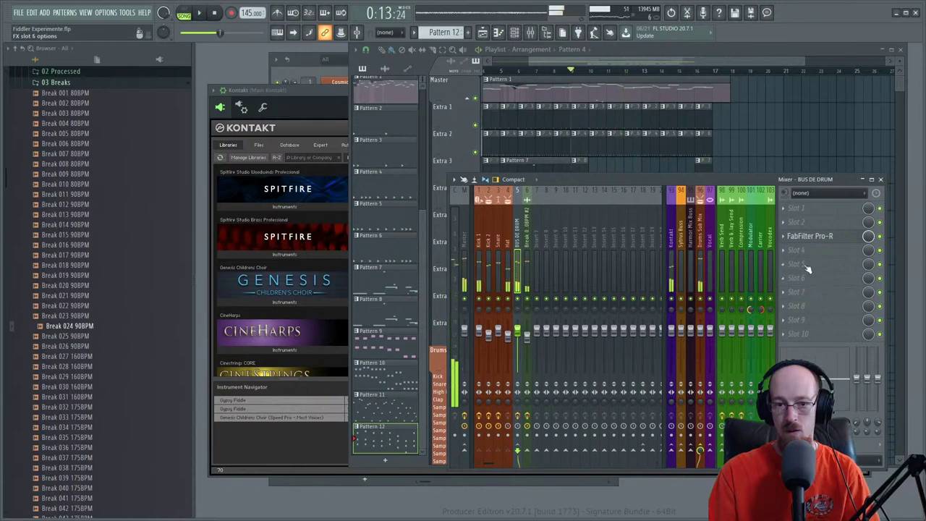
- Check the FabFilter Pro-R reverb settings on the BUS DE DRUM mixer track and close them
{"action": "left_click", "coordinate": [513, 237]}
{"action": "left_click", "coordinate": [810, 236]}
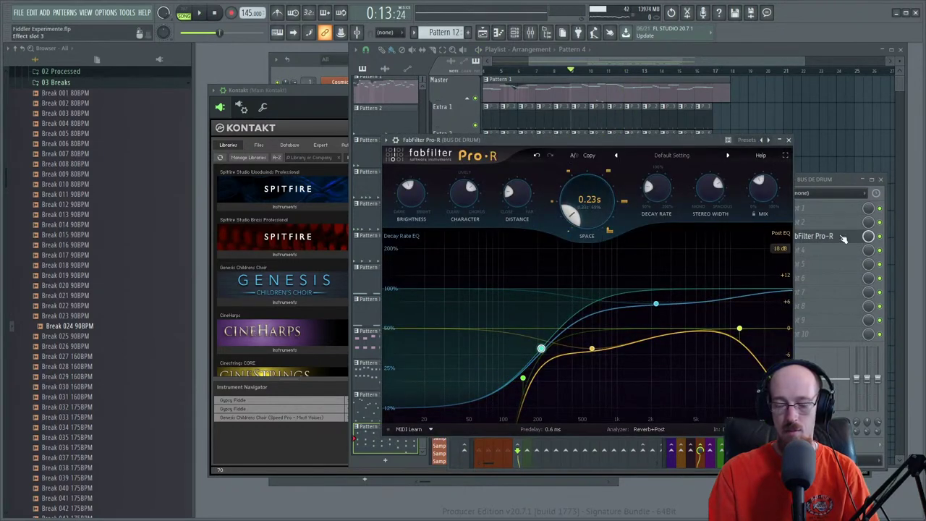
{"action": "left_click", "coordinate": [810, 236]}
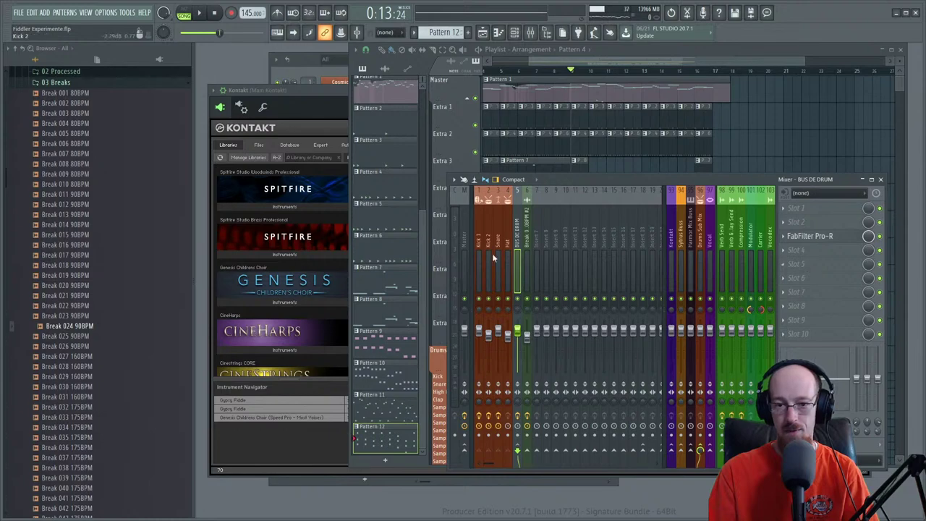
- Add Fruity Parametric EQ 2 to the Hat mixer track
{"action": "key", "text": "F8"}
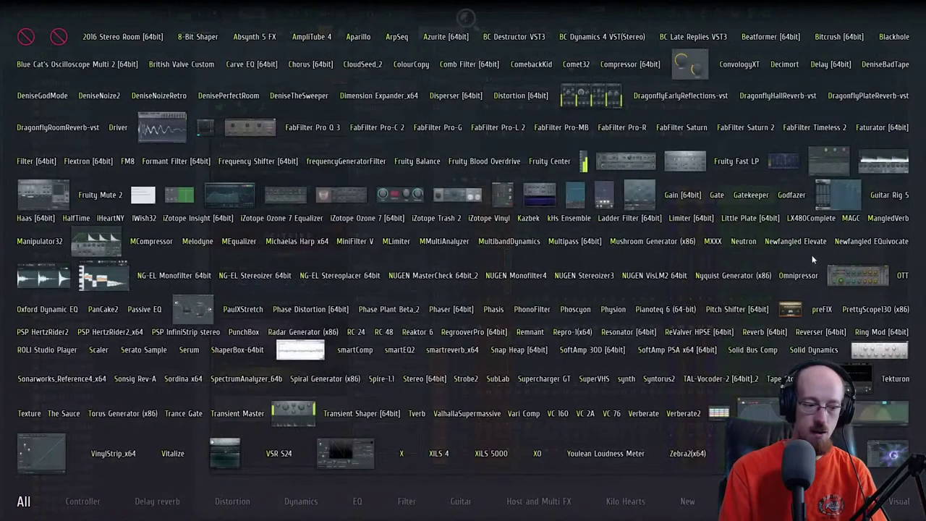
{"action": "type", "text": "para"}
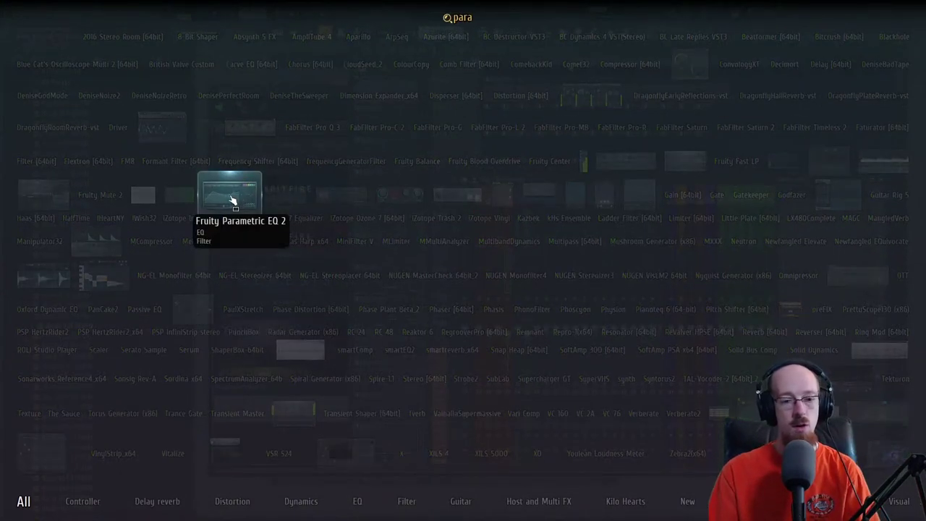
{"action": "left_click", "coordinate": [233, 200]}
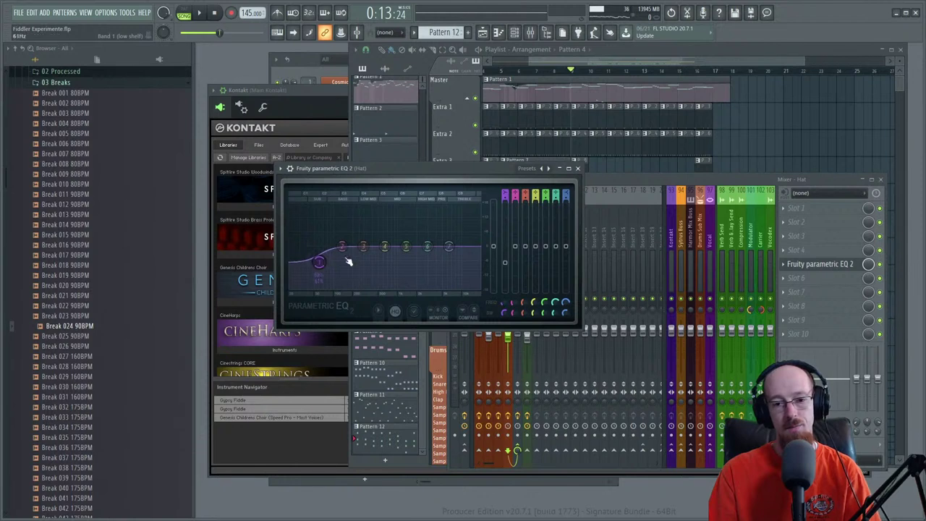
- Shape the hat's EQ during playback with a slight high-mid boost and band 7 cut about 8.6 dB near 12 kHz
{"action": "key", "text": "space"}
{"action": "left_click_drag", "start_coordinate": [405, 246], "coordinate": [436, 285]}
{"action": "left_click_drag", "start_coordinate": [448, 246], "coordinate": [448, 235]}
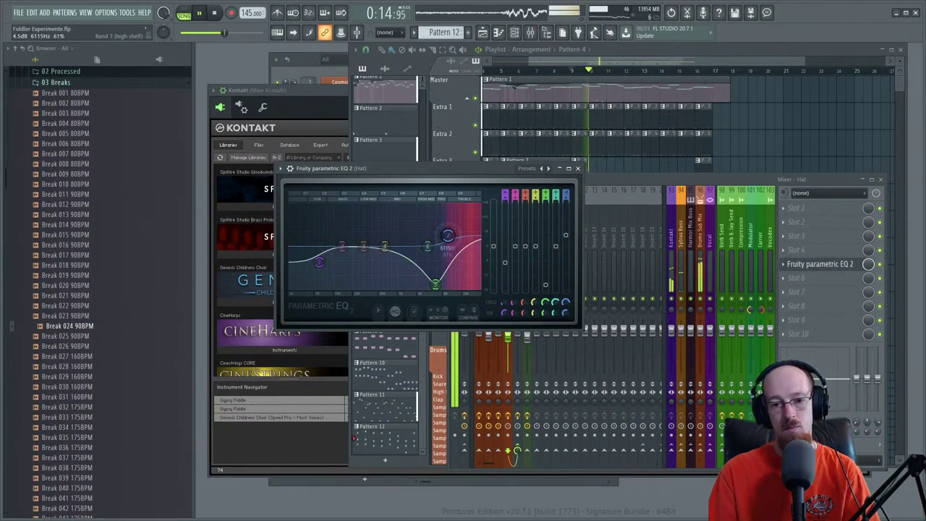
{"action": "left_click_drag", "start_coordinate": [436, 284], "coordinate": [469, 277]}
{"action": "left_click_drag", "start_coordinate": [384, 247], "coordinate": [422, 238]}
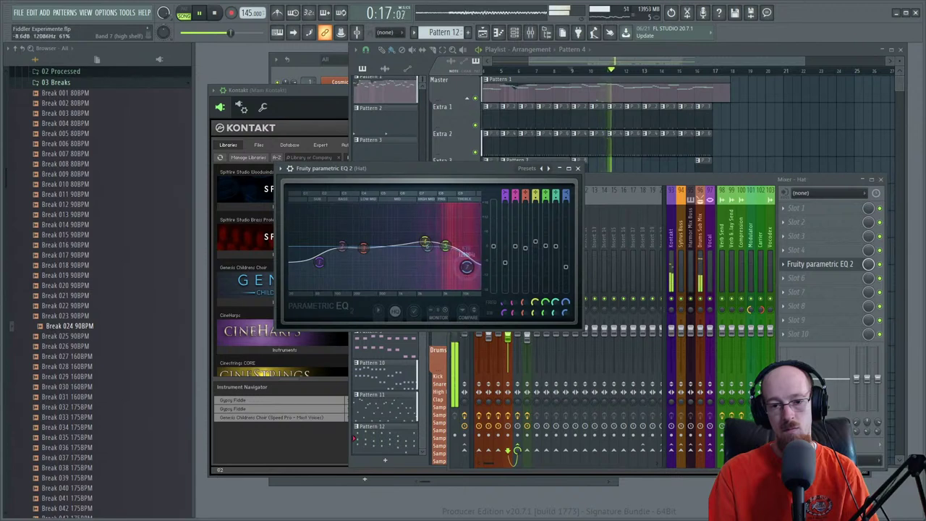
{"action": "left_click", "coordinate": [578, 168]}
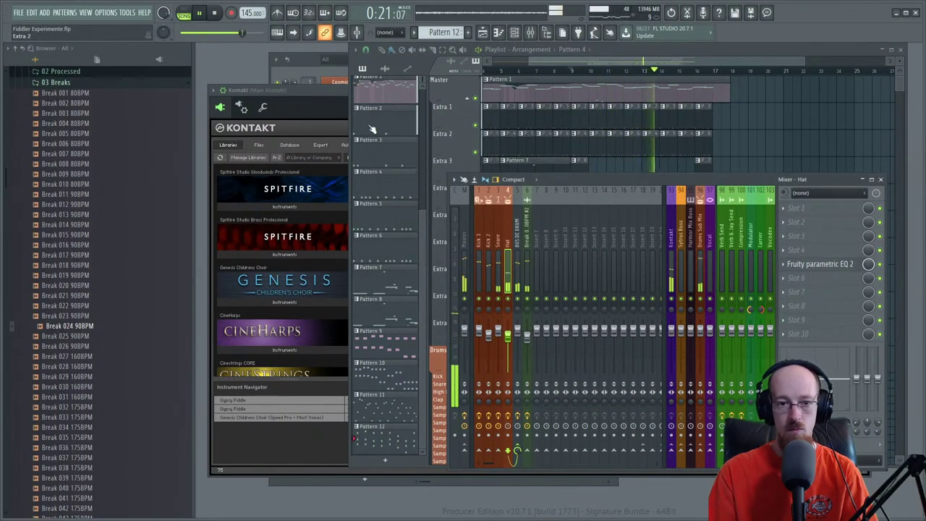
- Play the arrangement from bar 9 to review the equalized hat in the mix
{"action": "left_click", "coordinate": [322, 143]}
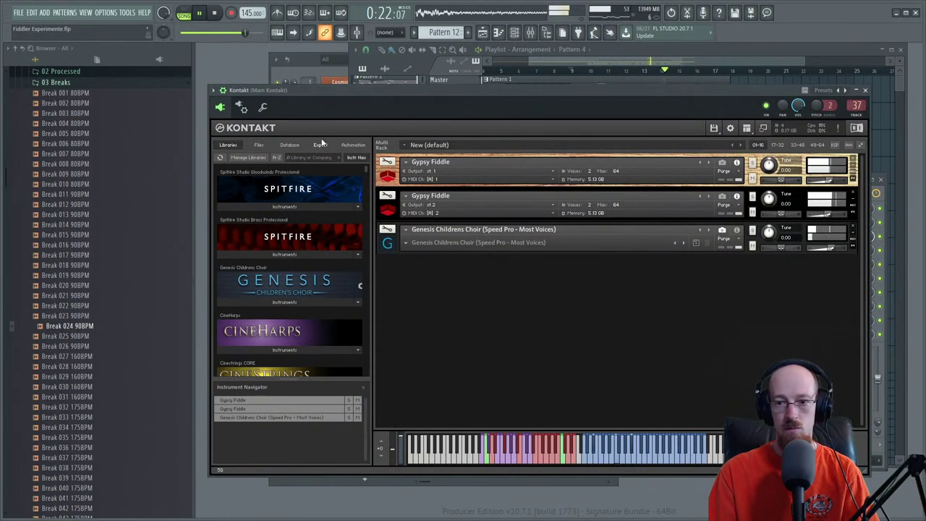
{"action": "left_click", "coordinate": [675, 68]}
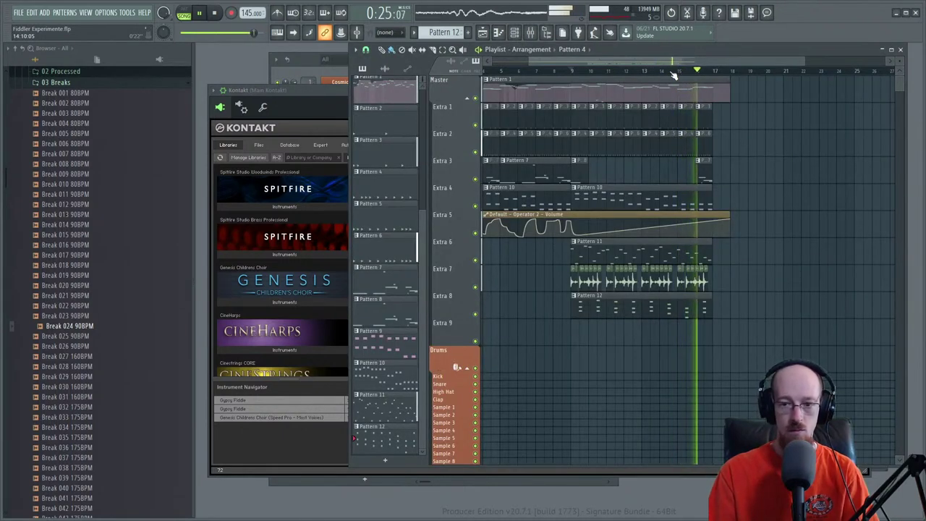
{"action": "left_click", "coordinate": [570, 77]}
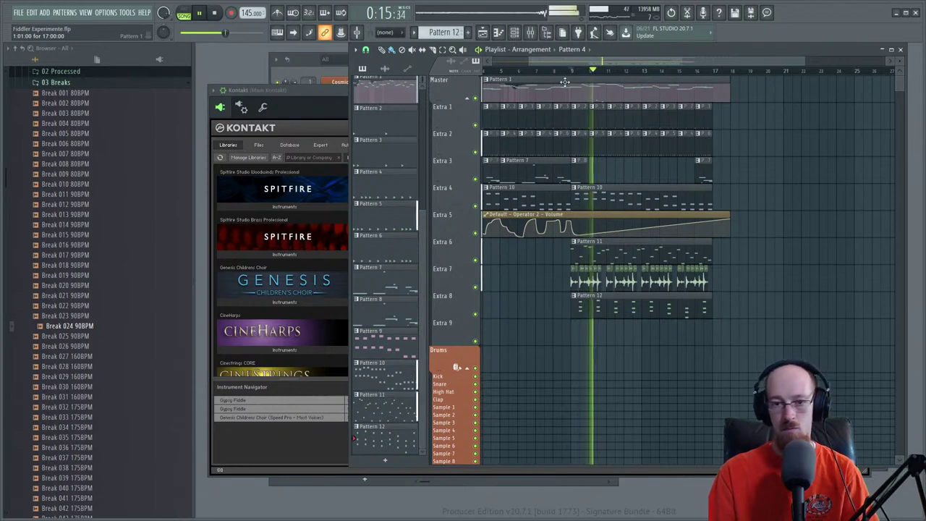
{"action": "scroll", "coordinate": [618, 172], "scroll_direction": "down", "scroll_amount": 2}
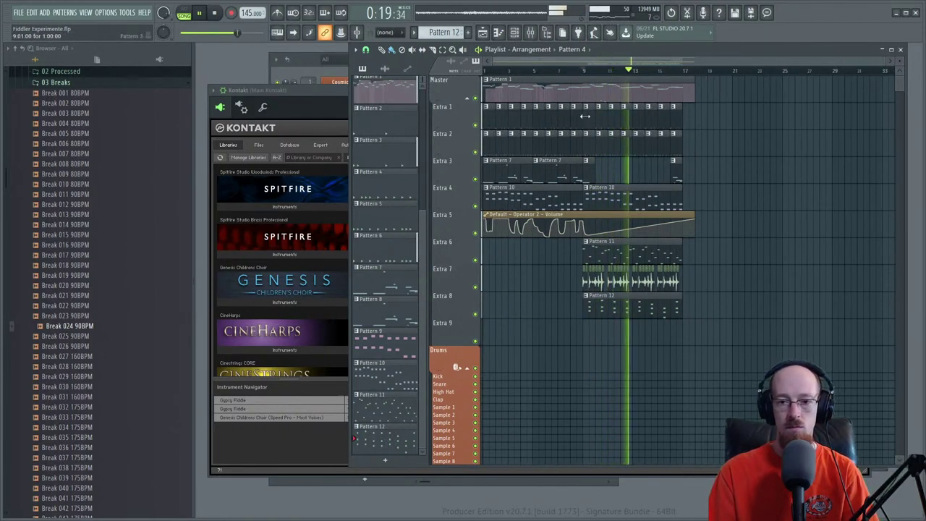
- Open Pattern 1's Gypsy Fiddle piano roll and add a short D3 keyswitch note at step 13 of bar 13
{"action": "double_click", "coordinate": [601, 89]}
{"action": "key", "text": "space"}
{"action": "left_click_drag", "start_coordinate": [373, 330], "coordinate": [533, 247]}
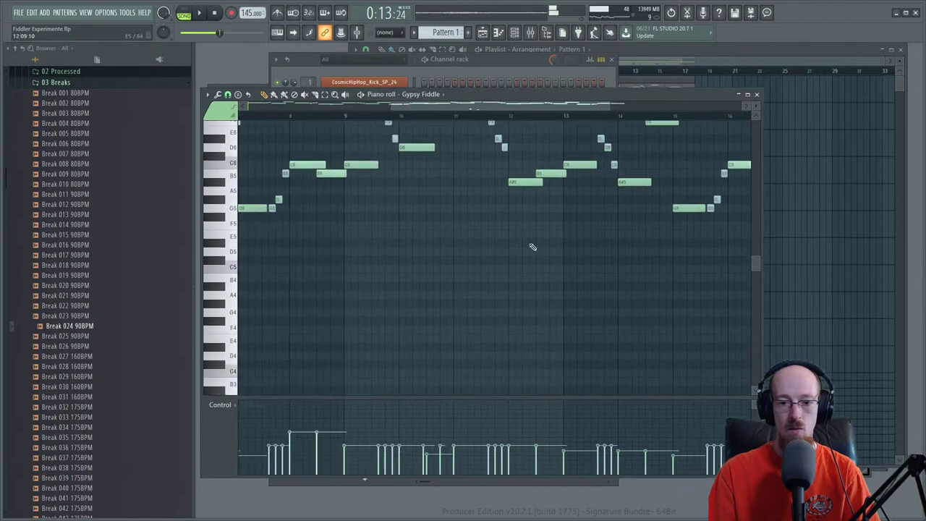
{"action": "scroll", "coordinate": [463, 264], "scroll_direction": "down", "scroll_amount": 5}
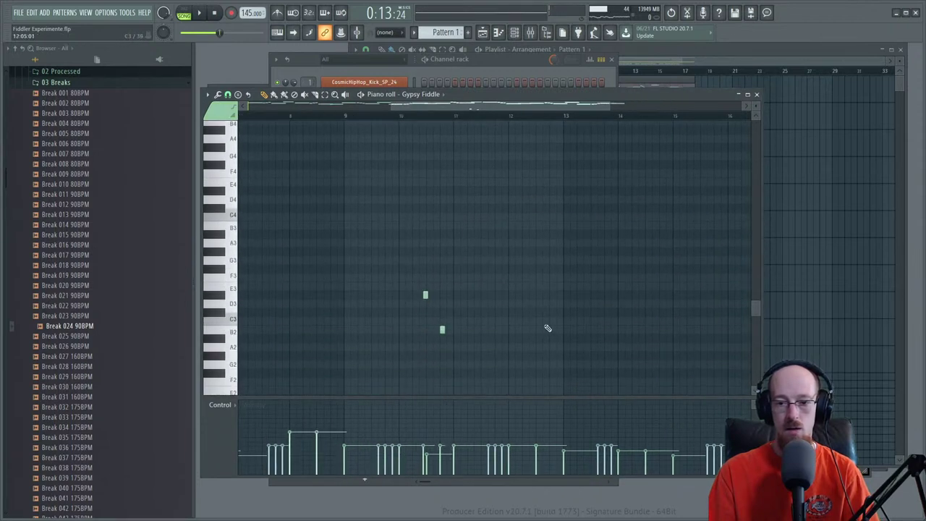
{"action": "left_click_drag", "start_coordinate": [584, 315], "coordinate": [453, 336]}
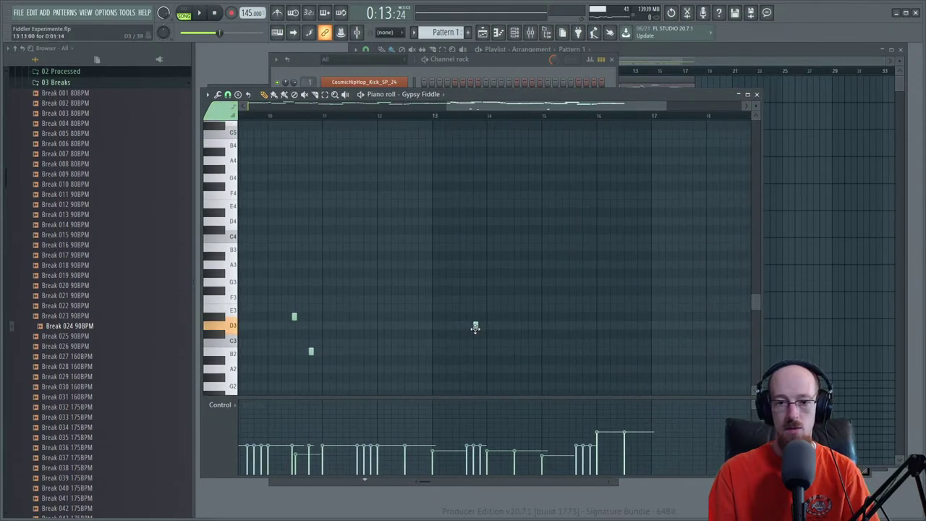
- Move the short D3 keyswitch note to step 9 of bar 14, playing from bar 13 to check the fiddle articulation
{"action": "scroll", "coordinate": [475, 327], "scroll_direction": "up", "scroll_amount": 6}
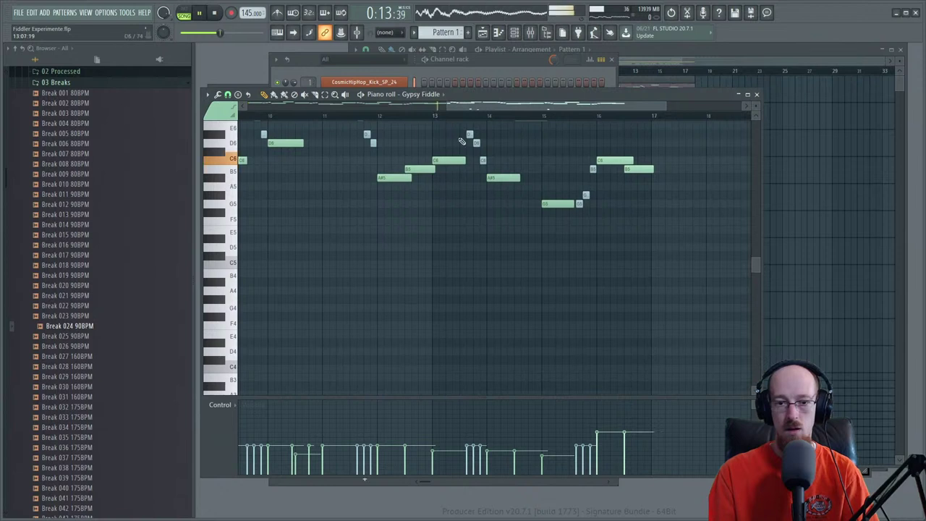
{"action": "left_click", "coordinate": [436, 118]}
{"action": "key", "text": "space"}
{"action": "scroll", "coordinate": [507, 223], "scroll_direction": "down", "scroll_amount": 6}
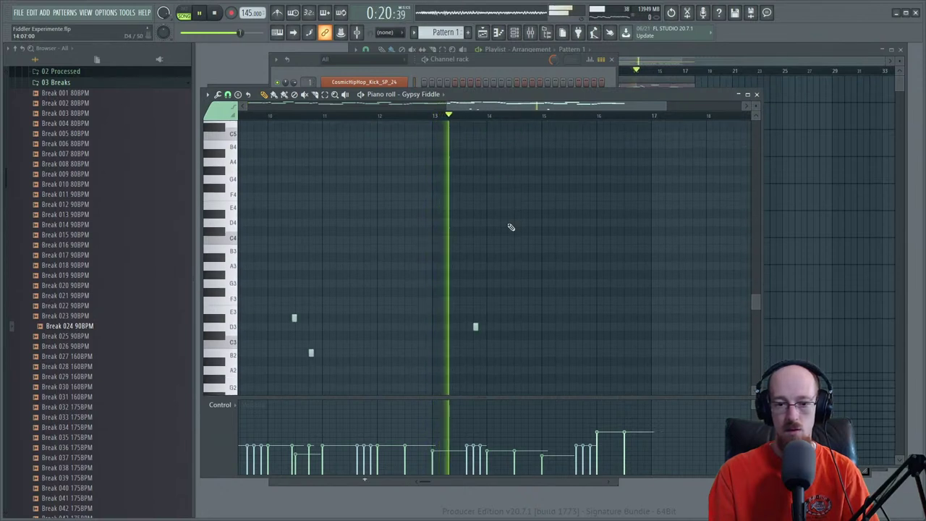
{"action": "scroll", "coordinate": [475, 274], "scroll_direction": "up", "scroll_amount": 2}
{"action": "key", "text": "space"}
{"action": "left_click", "coordinate": [514, 273]}
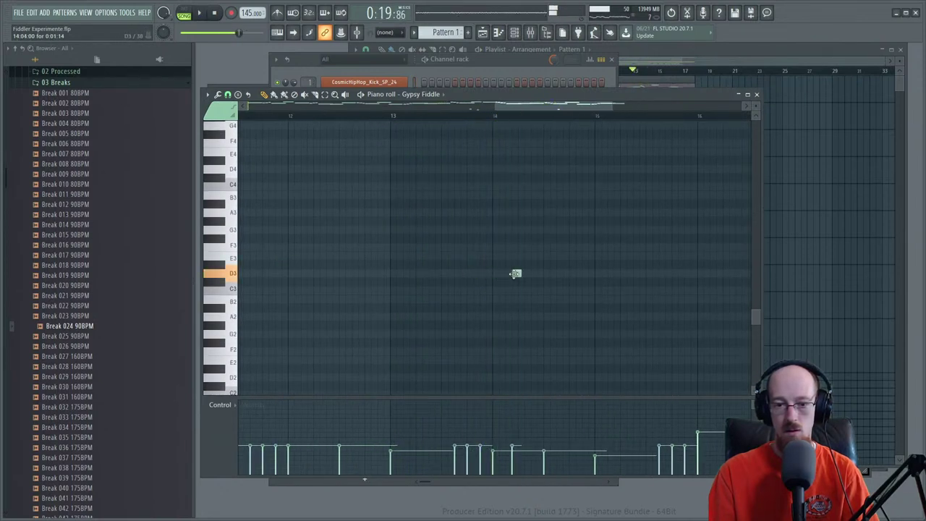
{"action": "key", "text": "space"}
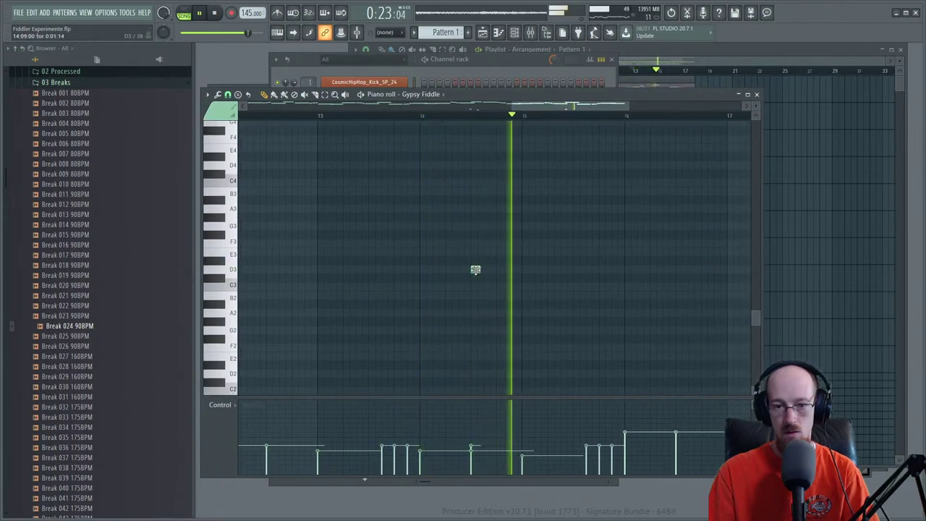
- Raise the bar 14 keyswitch note to D#3 and play the fiddle phrase from bar 14
{"action": "key", "text": "space"}
{"action": "left_click", "coordinate": [427, 116]}
{"action": "key", "text": "space"}
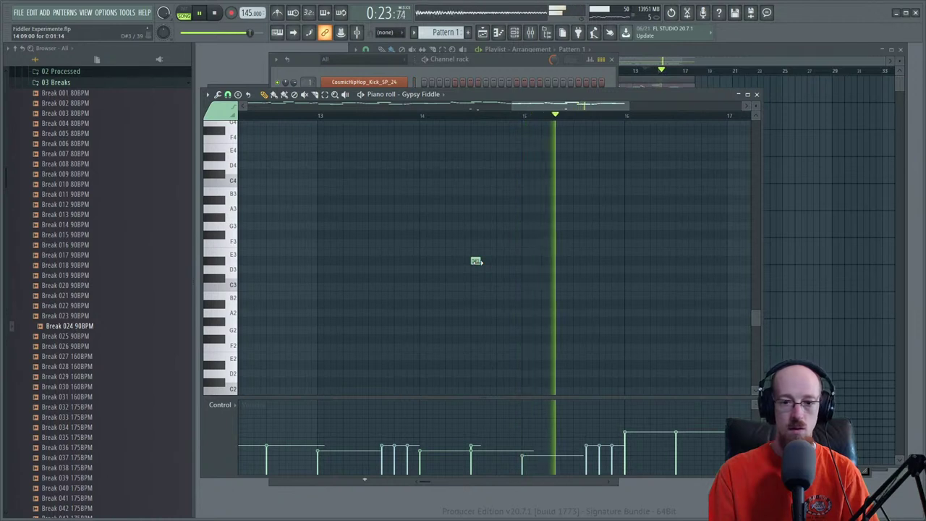
{"action": "scroll", "coordinate": [527, 244], "scroll_direction": "down", "scroll_amount": 2, "text": "ctrl"}
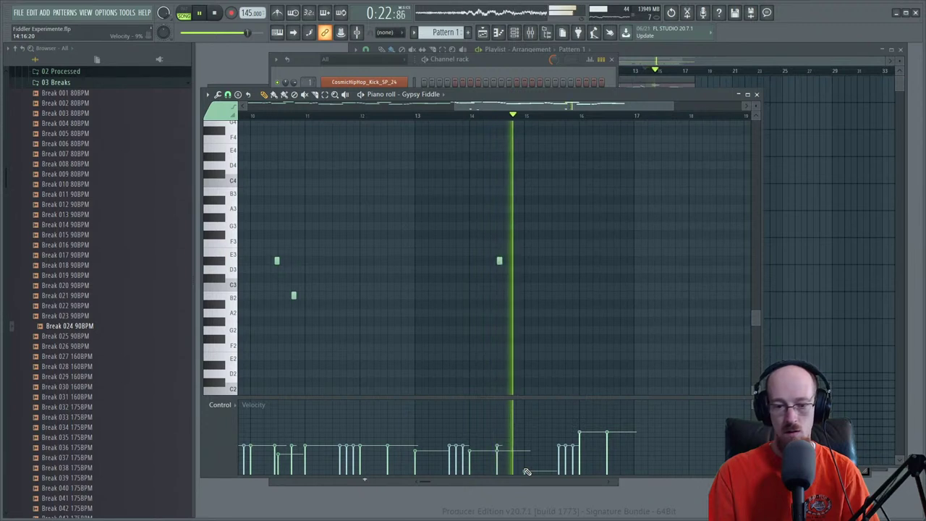
- Test the fiddle note at bar 15 with 9% and 87% velocity, then settle on a medium velocity
{"action": "left_click_drag", "start_coordinate": [527, 471], "coordinate": [528, 412]}
{"action": "key", "text": "space"}
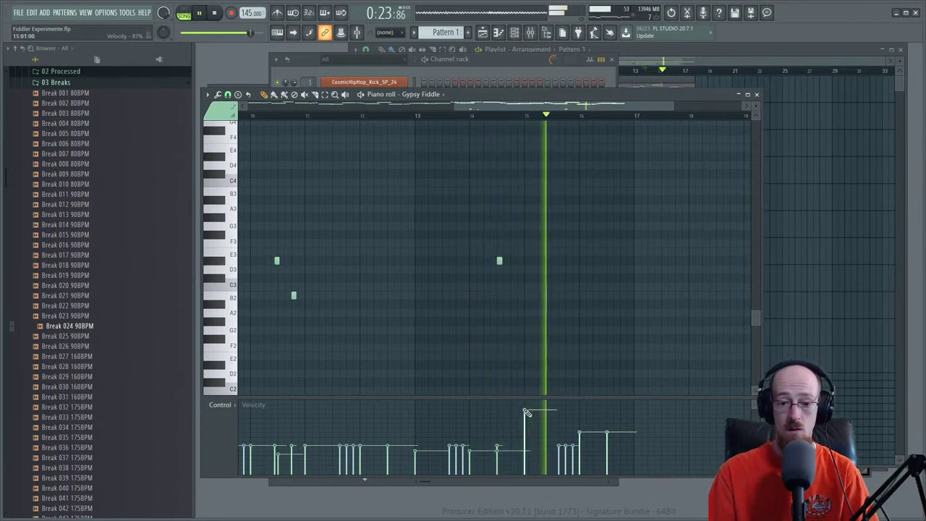
{"action": "left_click_drag", "start_coordinate": [528, 412], "coordinate": [537, 454]}
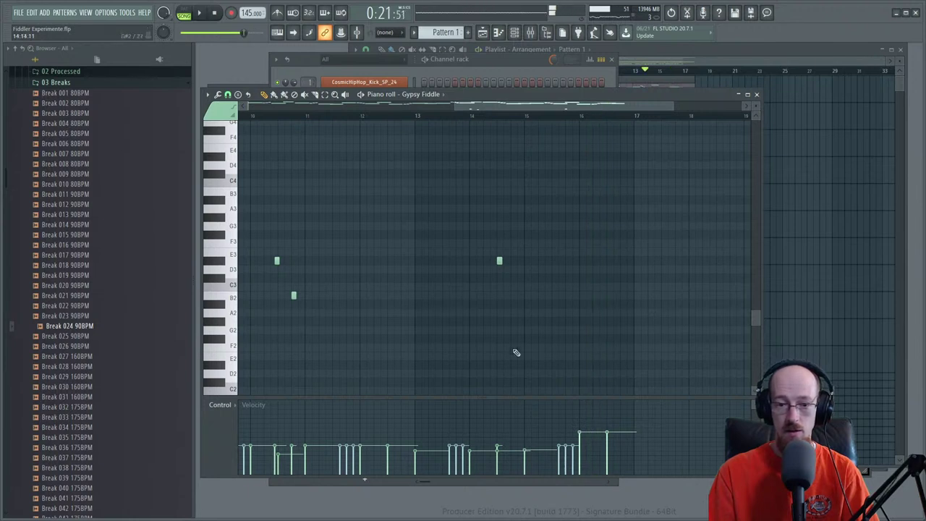
- Change the bar 14 keyswitch note to F3 and replay the fiddle phrase
{"action": "key", "text": "space"}
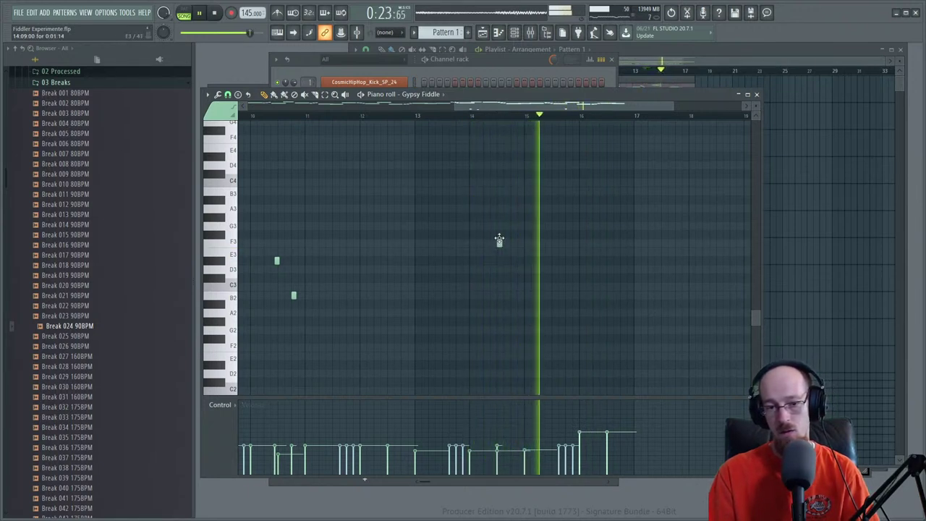
{"action": "key", "text": "space"}
{"action": "key", "text": "space"}
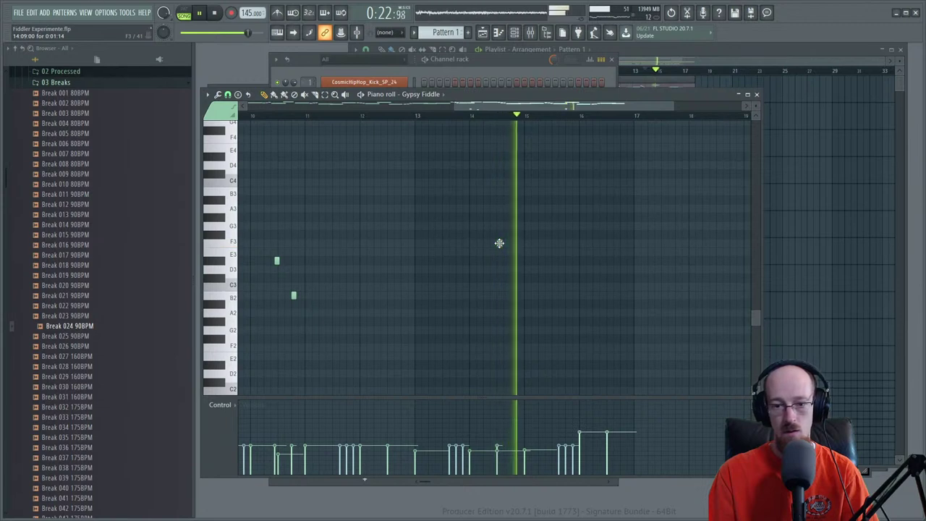
- Move the F3 keyswitch note to the start of bar 15 and replay the fiddle phrase
{"action": "left_click", "coordinate": [498, 261]}
{"action": "left_click_drag", "start_coordinate": [498, 268], "coordinate": [526, 251]}
{"action": "key", "text": "space"}
{"action": "key", "text": "space"}
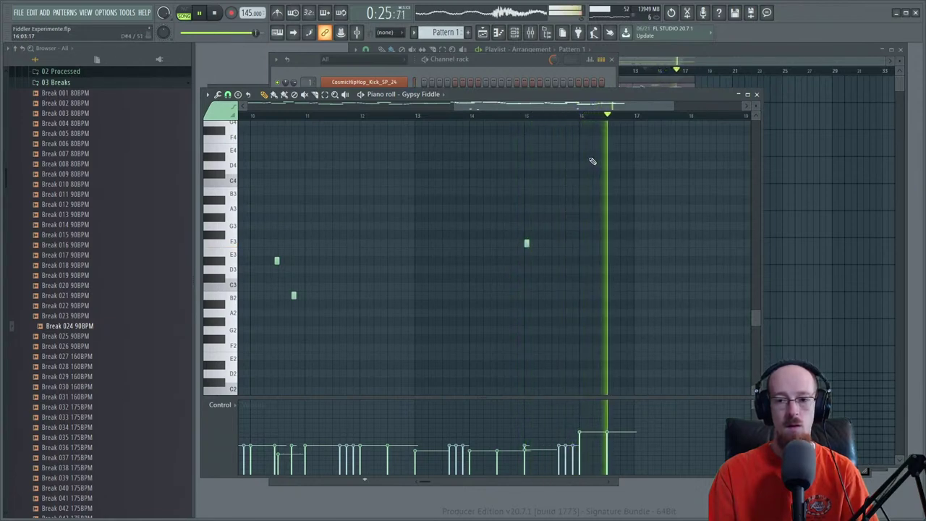
{"action": "key", "text": "space"}
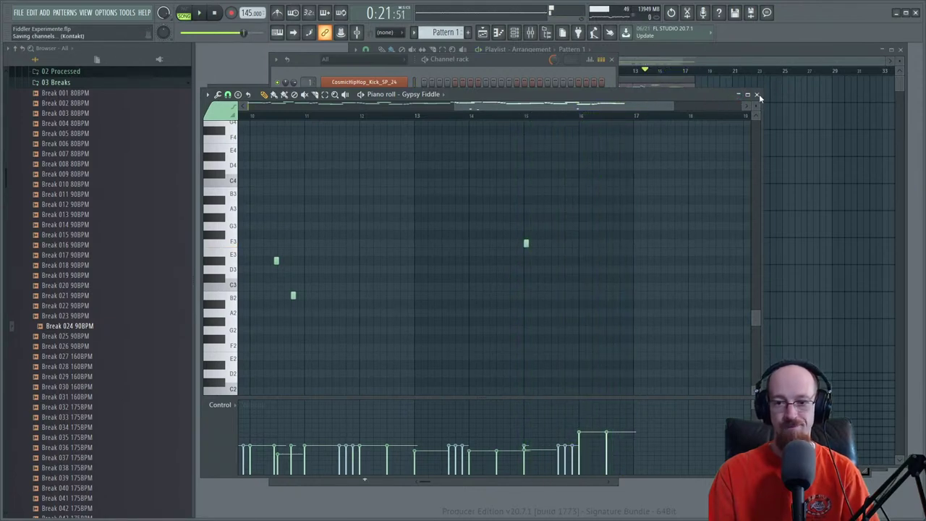
- Return to the playlist and fill the gap on the Extra 3 track with Pattern 7 clips at bars 10 and 13
{"action": "left_click", "coordinate": [756, 94]}
{"action": "left_click", "coordinate": [710, 67]}
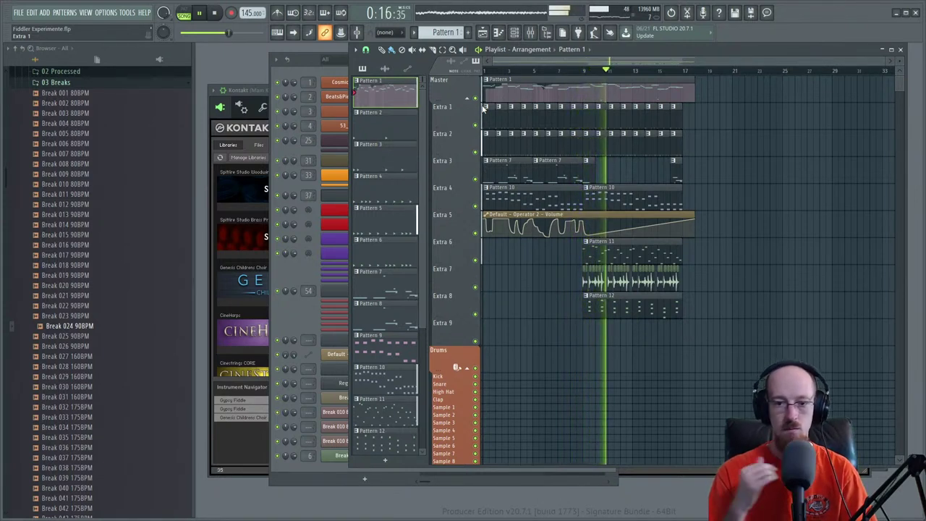
{"action": "key", "text": "space"}
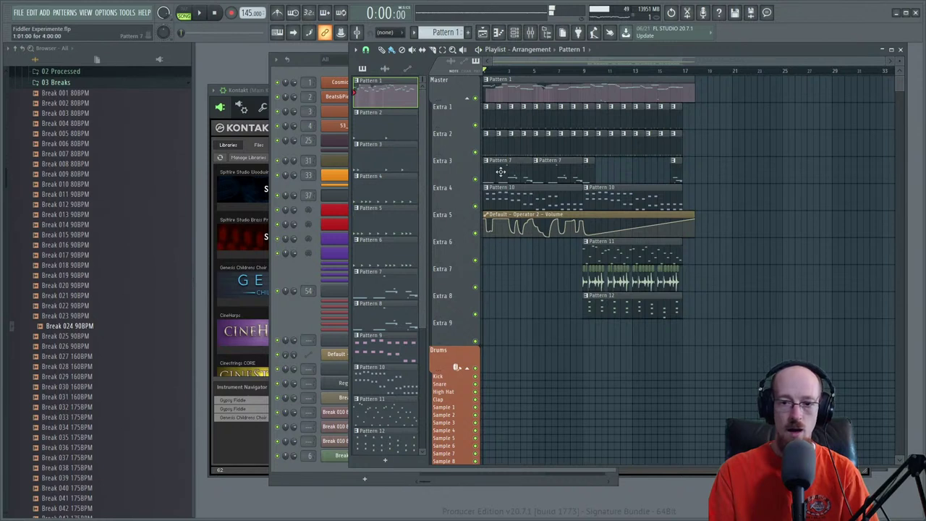
{"action": "left_click_drag", "start_coordinate": [500, 172], "coordinate": [627, 176]}
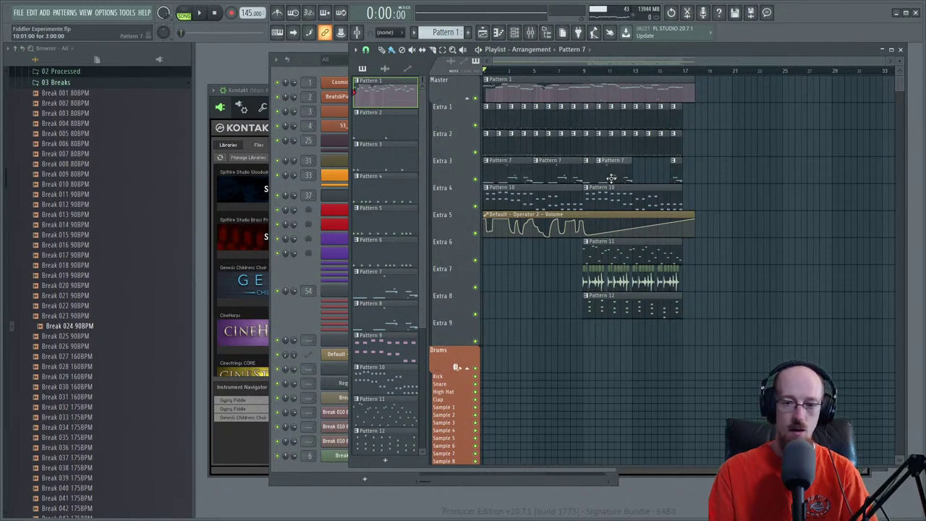
{"action": "left_click", "coordinate": [611, 179]}
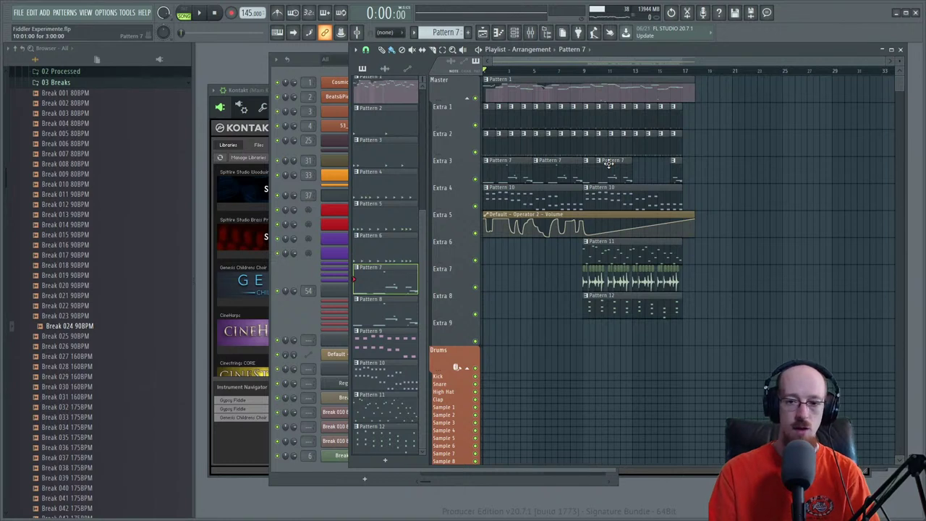
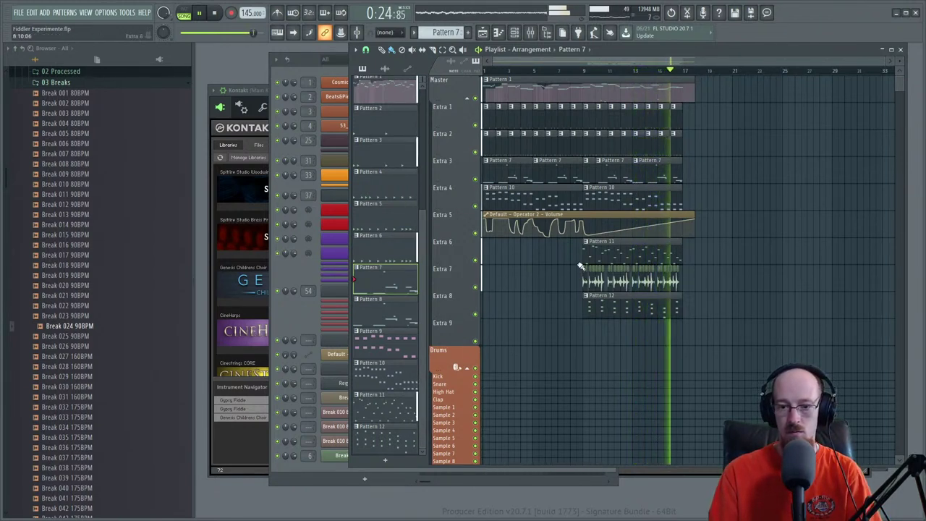
- Duplicate the Pattern 11, drum-break and Pattern 12 clips on Extra 6 to 8 to bar 17, play from bar 14, and save the project
{"action": "left_click_drag", "start_coordinate": [579, 234], "coordinate": [687, 312]}
{"action": "left_click_drag", "start_coordinate": [609, 256], "coordinate": [708, 257]}
{"action": "left_click", "coordinate": [651, 70]}
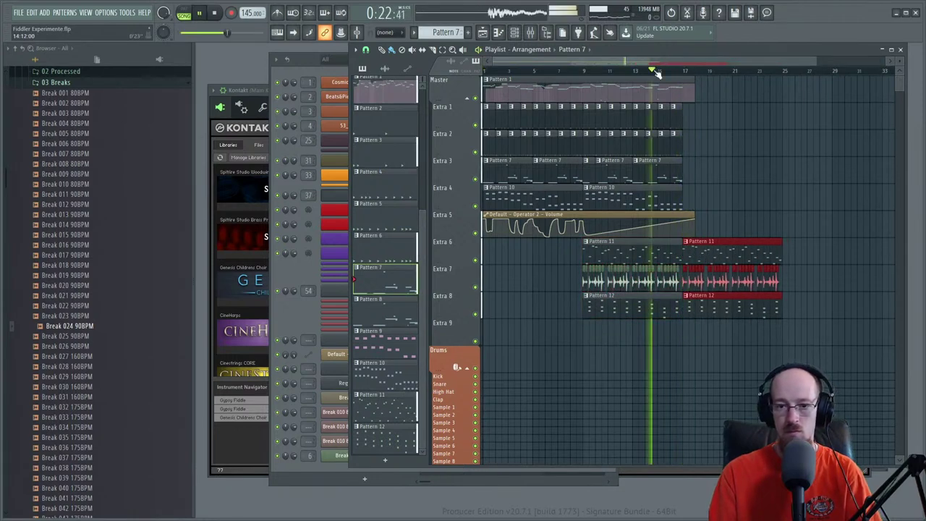
{"action": "scroll", "coordinate": [727, 173], "scroll_direction": "up", "scroll_amount": 2}
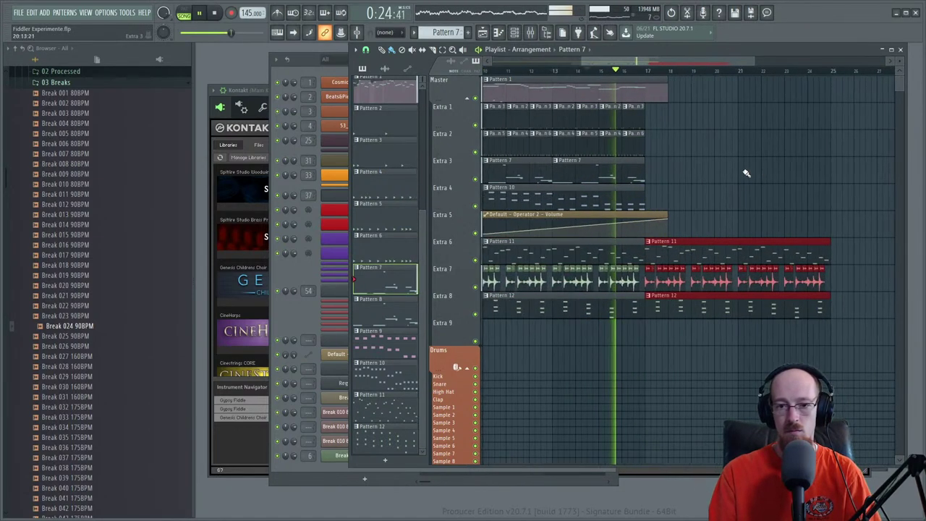
{"action": "scroll", "coordinate": [740, 188], "scroll_direction": "right", "scroll_amount": 1}
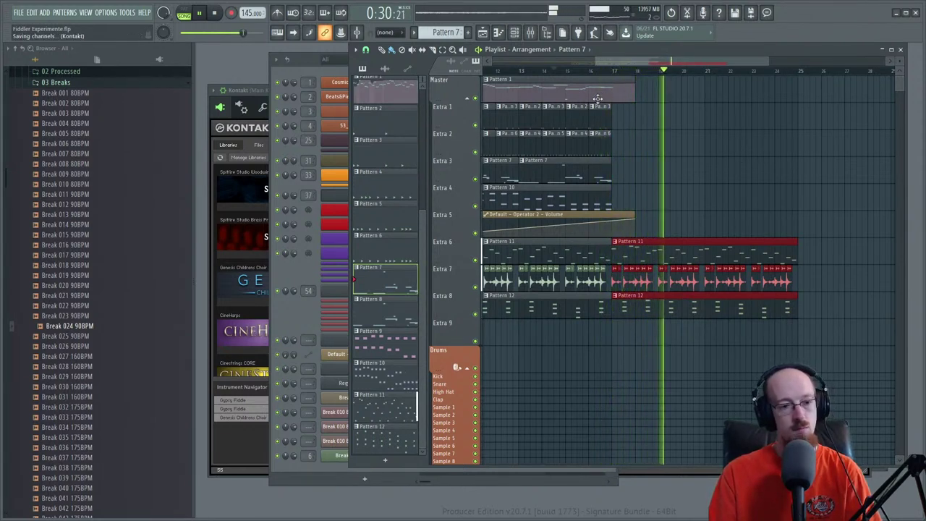
{"action": "key", "text": "ctrl+s"}
{"action": "key", "text": "space"}
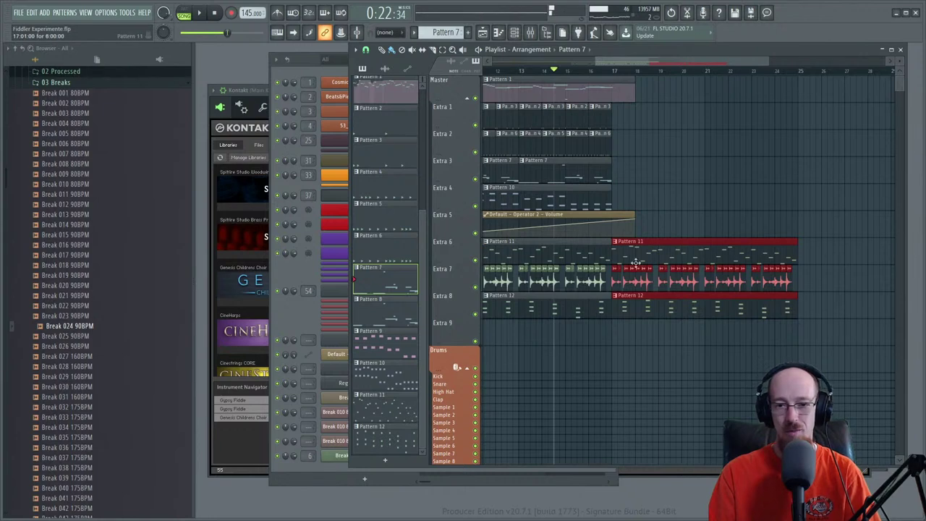
- Open Pattern 1's Gypsy Fiddle notes in the piano roll and play the melody from bar 13
{"action": "double_click", "coordinate": [591, 86]}
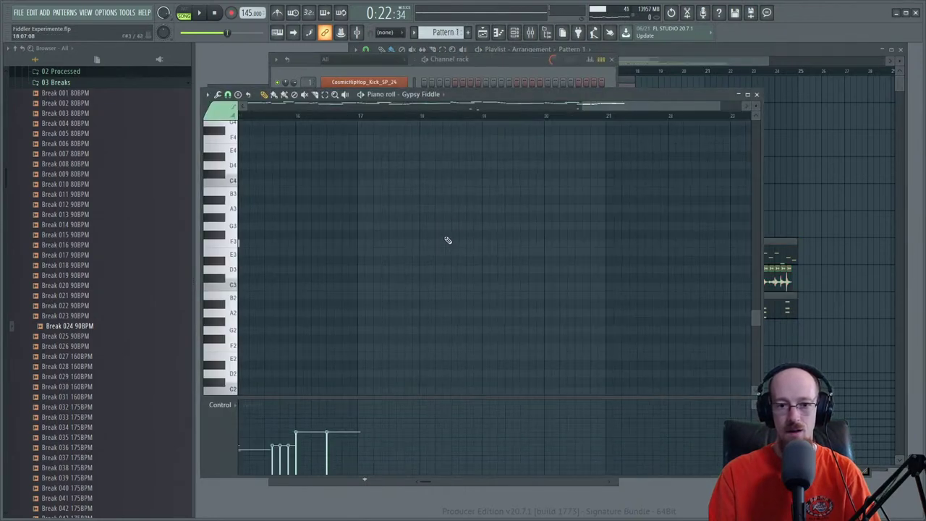
{"action": "scroll", "coordinate": [449, 243], "scroll_direction": "down", "scroll_amount": 1}
{"action": "key", "text": "ctrl+s"}
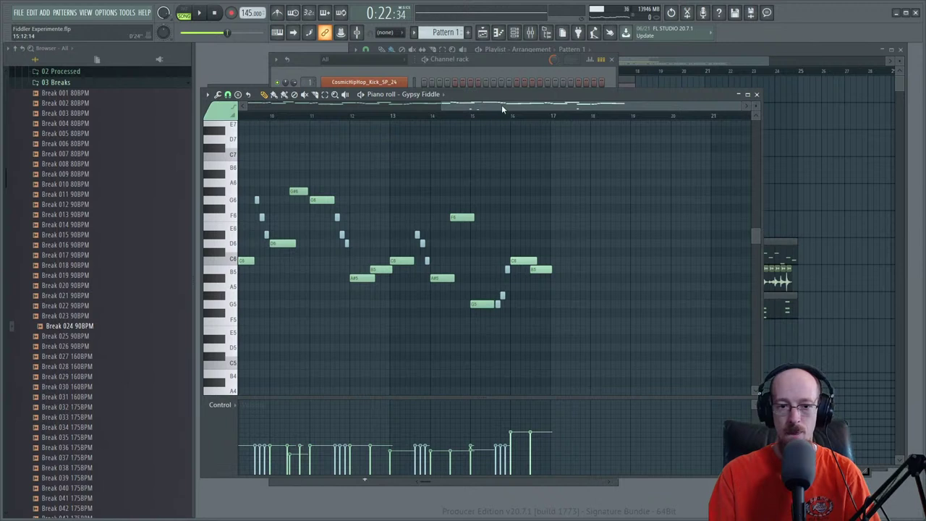
{"action": "left_click_drag", "start_coordinate": [503, 109], "coordinate": [300, 107]}
{"action": "left_click_drag", "start_coordinate": [431, 118], "coordinate": [483, 121]}
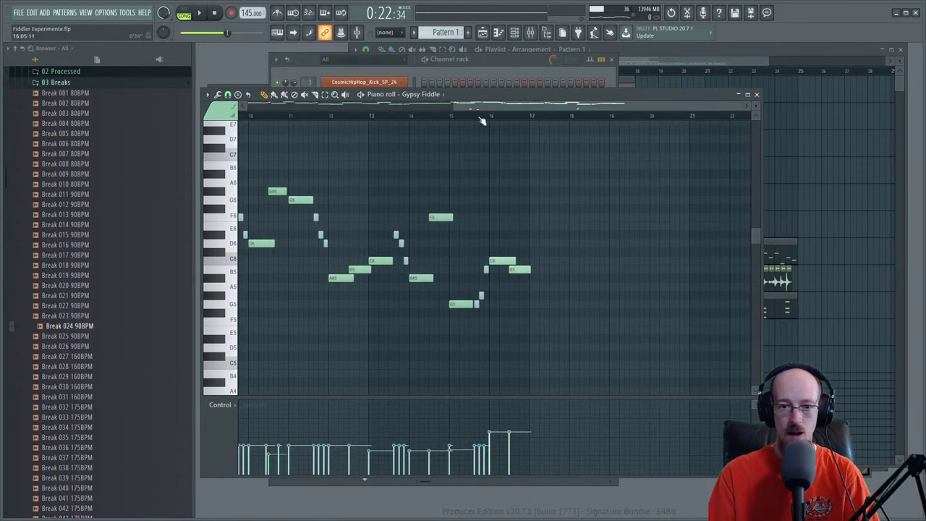
{"action": "left_click", "coordinate": [376, 120]}
{"action": "key", "text": "space"}
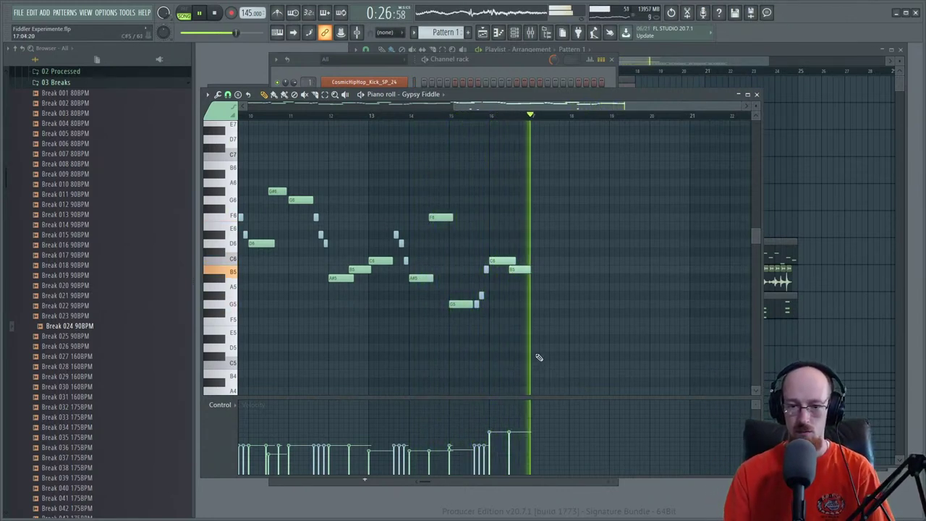
- Add a C5 fiddle note at the start of bar 17 and assign it the Gypsy sustain articulation
{"action": "key", "text": "space"}
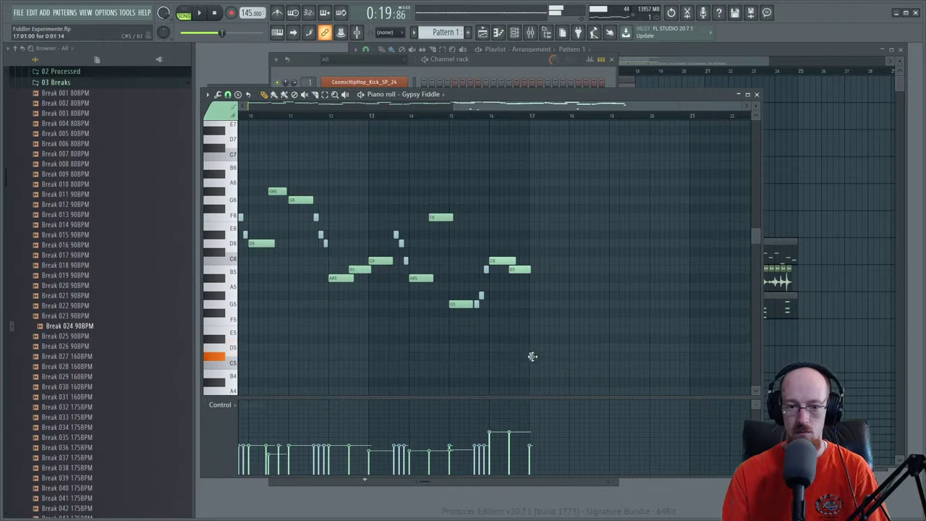
{"action": "scroll", "coordinate": [560, 360], "scroll_direction": "up", "scroll_amount": 3}
{"action": "scroll", "coordinate": [545, 347], "scroll_direction": "down", "scroll_amount": 3}
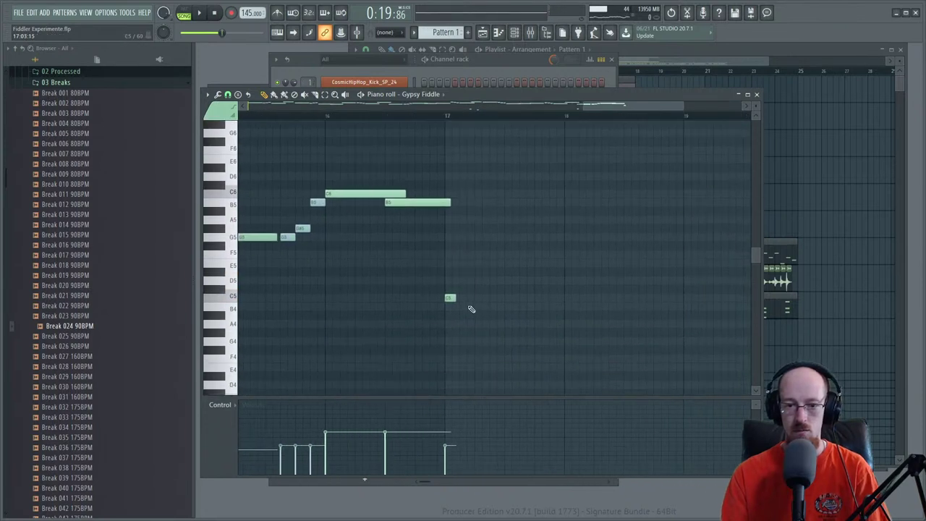
{"action": "left_click", "coordinate": [214, 119]}
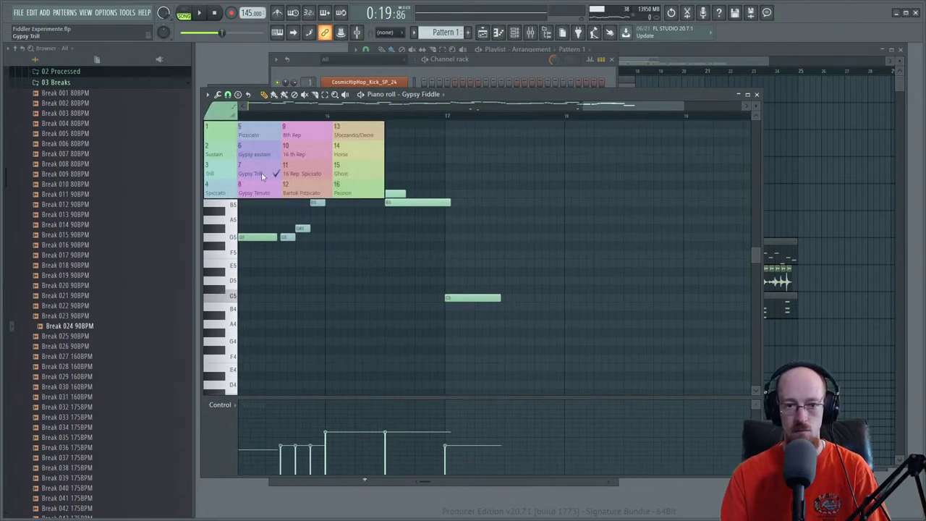
{"action": "left_click", "coordinate": [252, 156]}
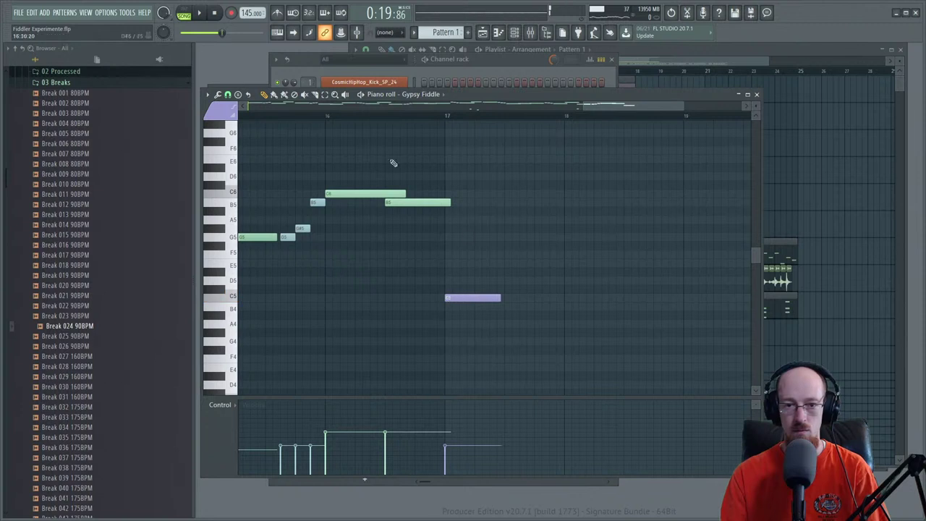
- Play the end of the fiddle phrase and lengthen the bar 17 C5 note to about 8.5 steps
{"action": "key", "text": "space"}
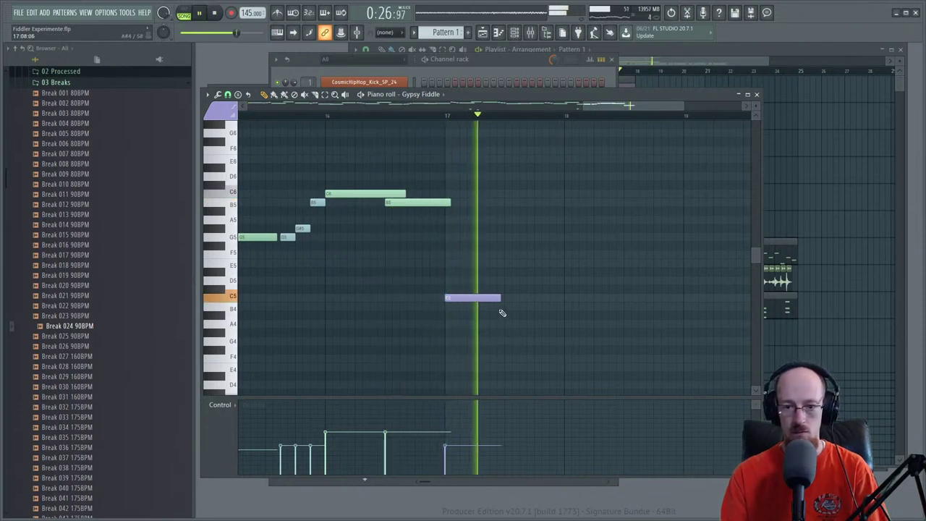
{"action": "key", "text": "space"}
{"action": "key", "text": "space"}
{"action": "left_click_drag", "start_coordinate": [498, 298], "coordinate": [509, 298]}
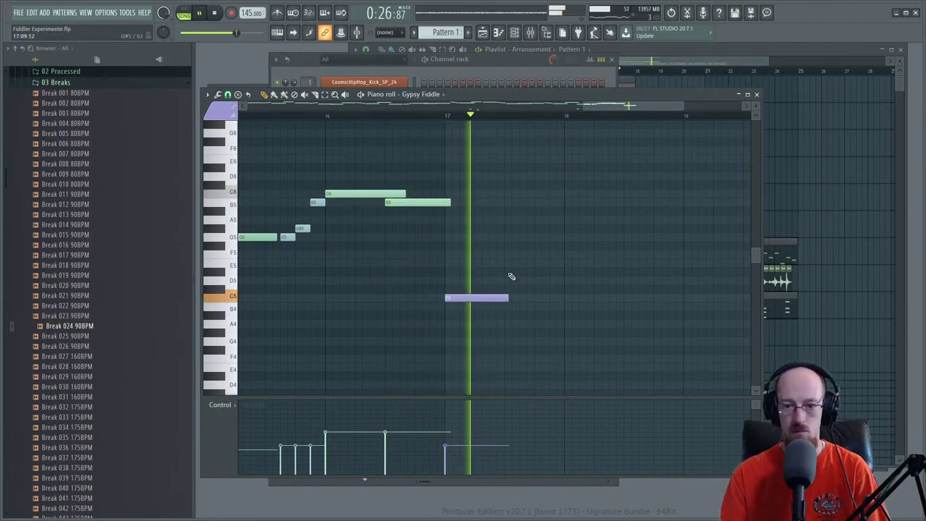
- Add short D#5, G5, G#5 and G5 notes at steps 9, 10, 11 and 13 of bar 17, and play the run
{"action": "left_click", "coordinate": [510, 272]}
{"action": "key", "text": "space"}
{"action": "left_click_drag", "start_coordinate": [568, 270], "coordinate": [511, 272]}
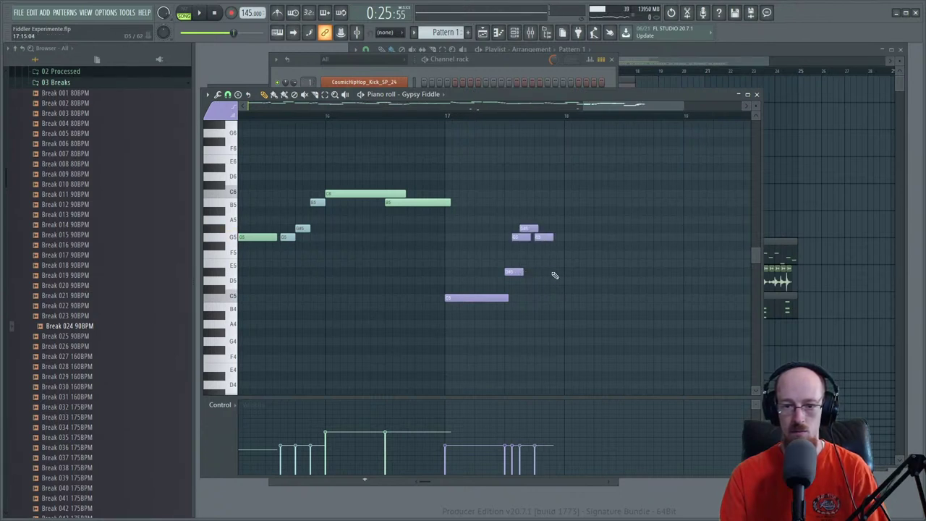
{"action": "key", "text": "space"}
- Add a short F3 keyswitch note at step 9 of bar 17 in the default green articulation colour and play it
{"action": "scroll", "coordinate": [507, 304], "scroll_direction": "down", "scroll_amount": 8}
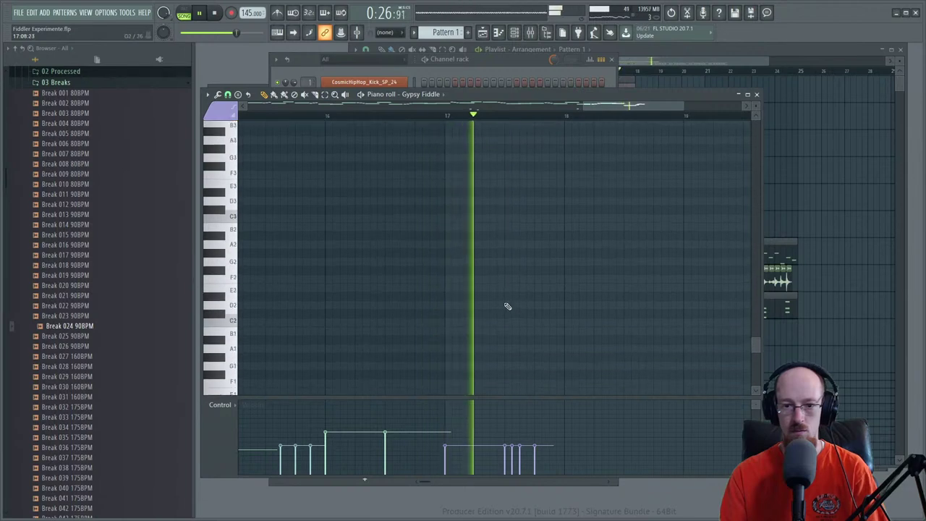
{"action": "scroll", "coordinate": [506, 315], "scroll_direction": "down", "scroll_amount": 2, "text": "ctrl"}
{"action": "scroll", "coordinate": [507, 316], "scroll_direction": "down", "scroll_amount": 2, "text": "ctrl"}
{"action": "key", "text": "space"}
{"action": "scroll", "coordinate": [593, 231], "scroll_direction": "up", "scroll_amount": 2, "text": "ctrl"}
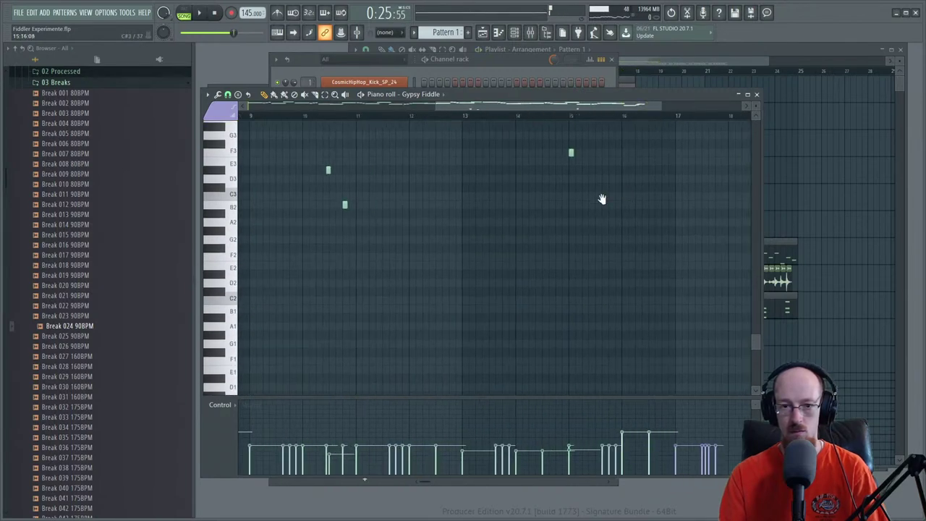
{"action": "left_click_drag", "start_coordinate": [601, 199], "coordinate": [438, 247]}
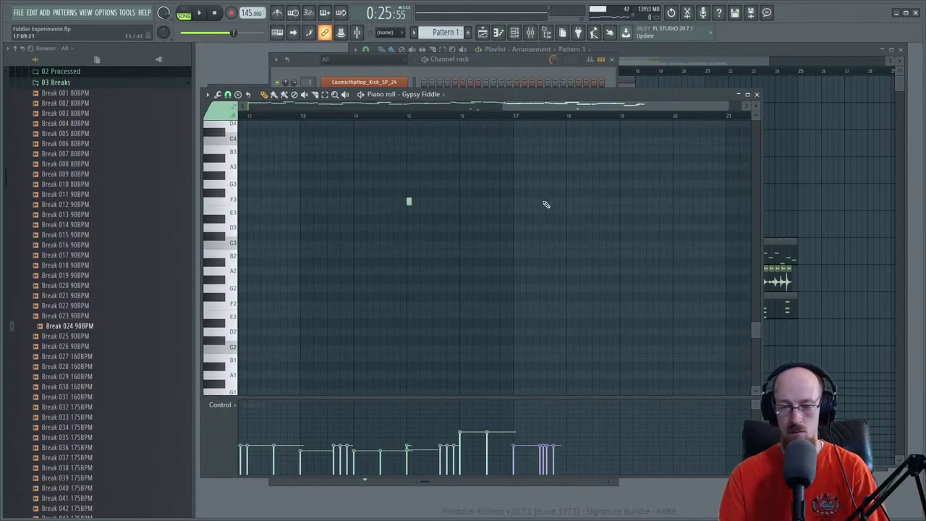
{"action": "scroll", "coordinate": [561, 219], "scroll_direction": "up", "scroll_amount": 4, "text": "ctrl"}
{"action": "left_click_drag", "start_coordinate": [561, 205], "coordinate": [533, 285]}
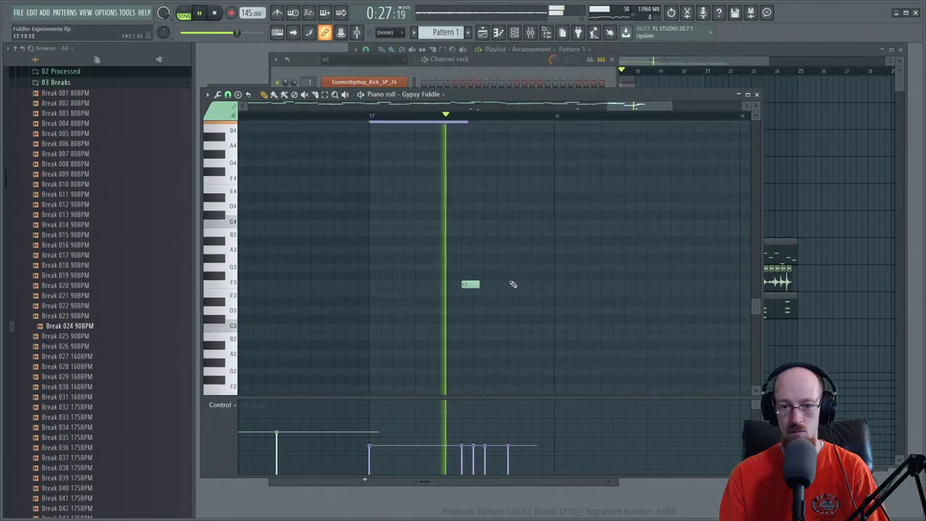
- Move the bar 17 keyswitch note to step 13 and test it at E3 and D3, settling on D#3
{"action": "left_click_drag", "start_coordinate": [472, 283], "coordinate": [496, 284]}
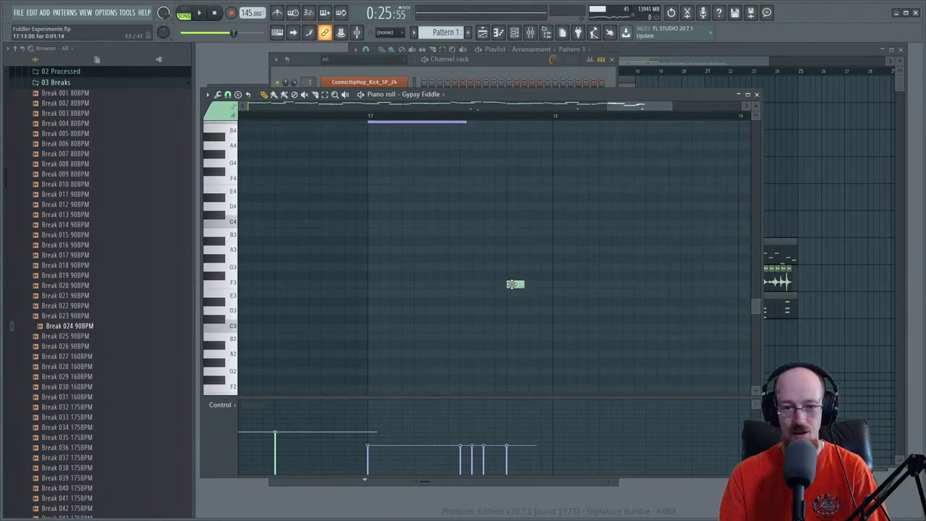
{"action": "key", "text": "space"}
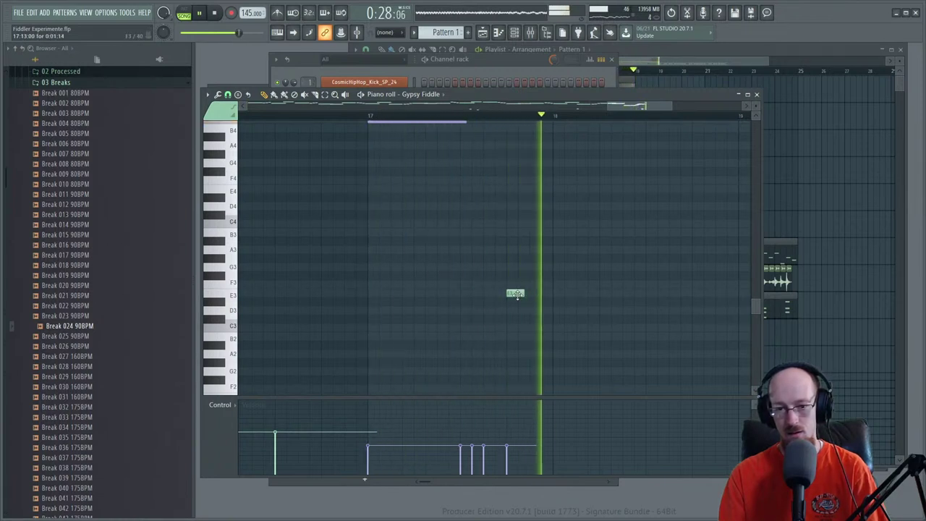
{"action": "left_click_drag", "start_coordinate": [514, 283], "coordinate": [547, 302]}
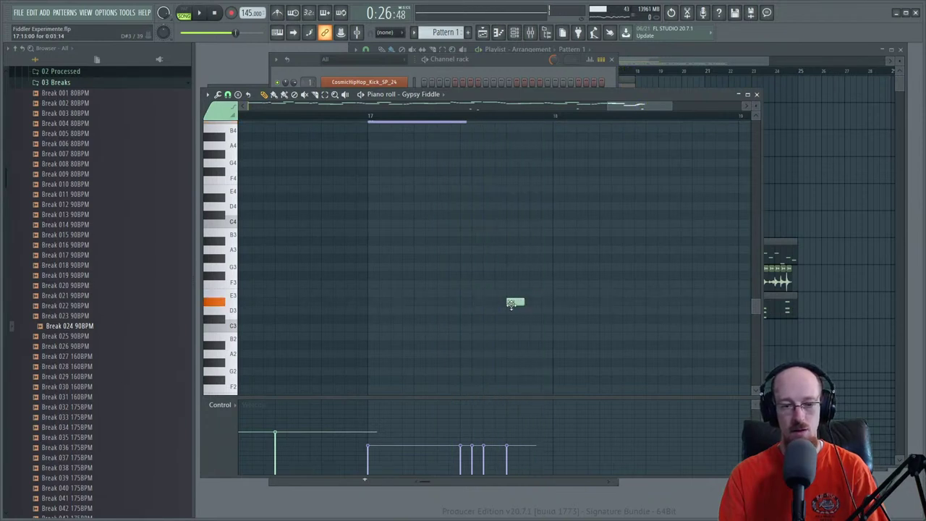
{"action": "key", "text": "space"}
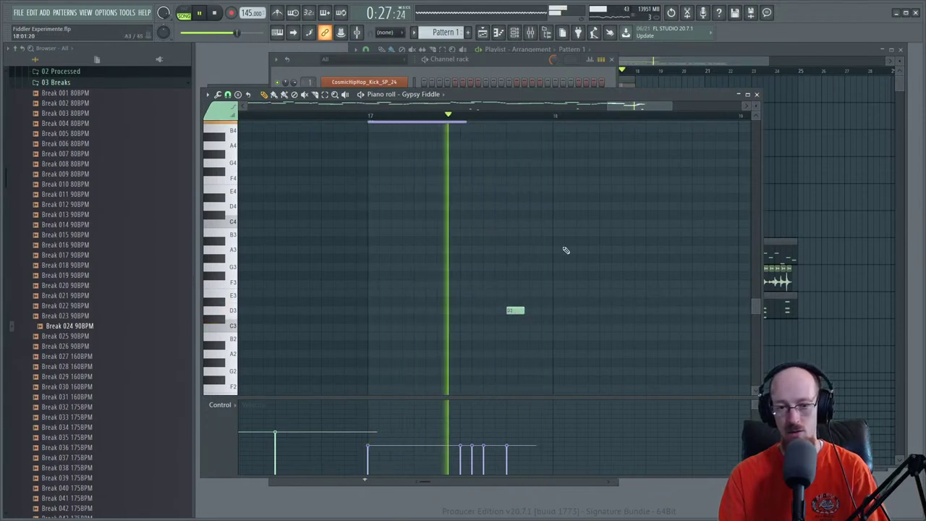
{"action": "key", "text": "space"}
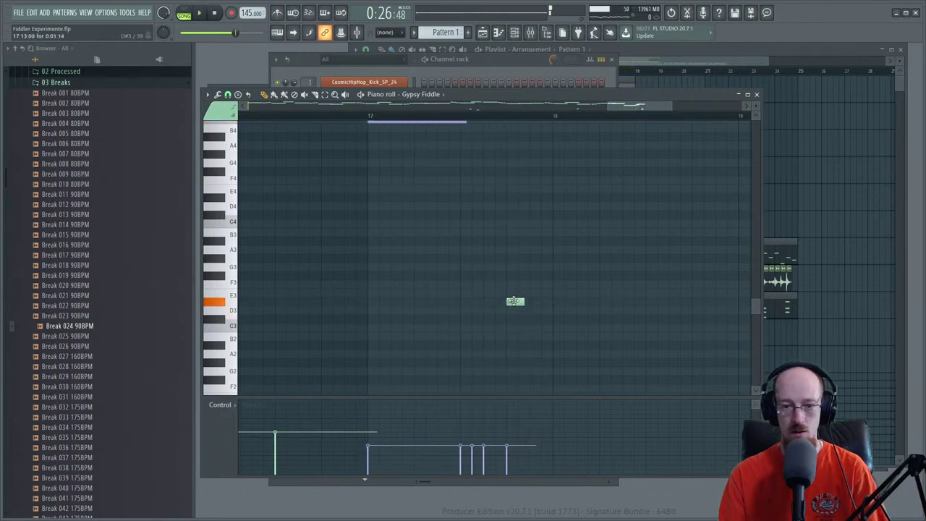
- Replace the G5 note at step 13 of bar 17 with one in the 16 th Rep colour, about 3.5 steps long, and play it
{"action": "scroll", "coordinate": [521, 254], "scroll_direction": "up", "scroll_amount": 4}
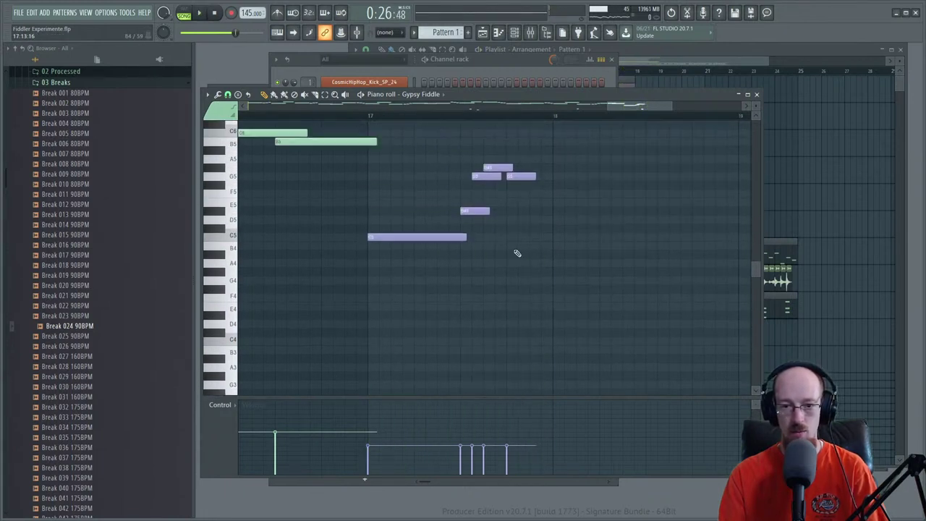
{"action": "left_click", "coordinate": [221, 117]}
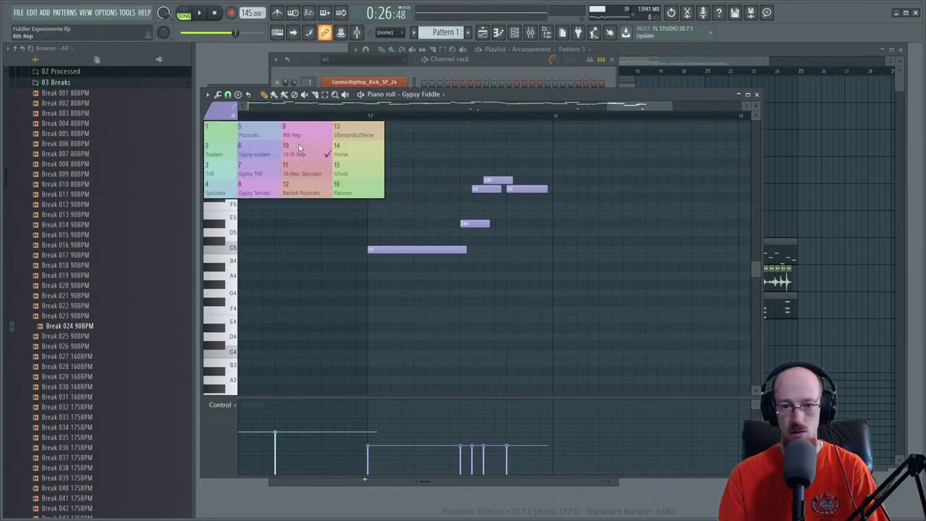
{"action": "left_click", "coordinate": [299, 144]}
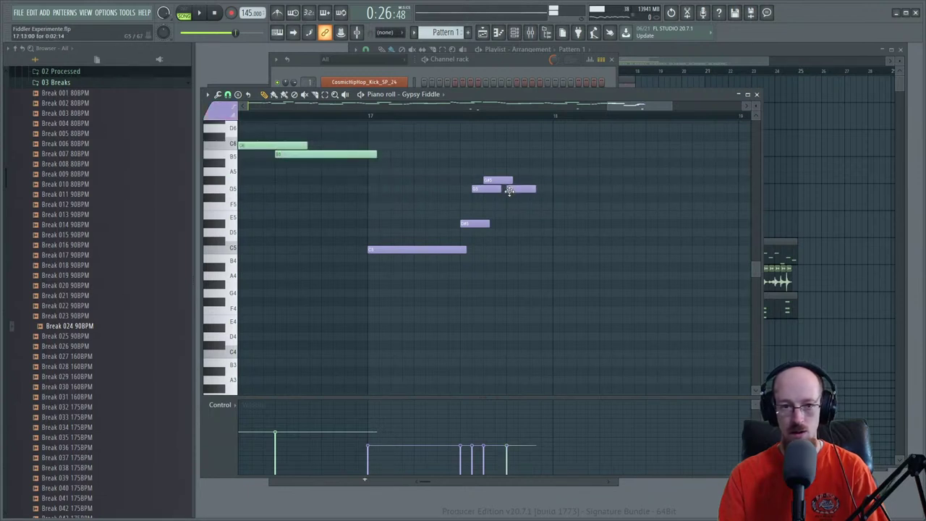
{"action": "left_click", "coordinate": [211, 116]}
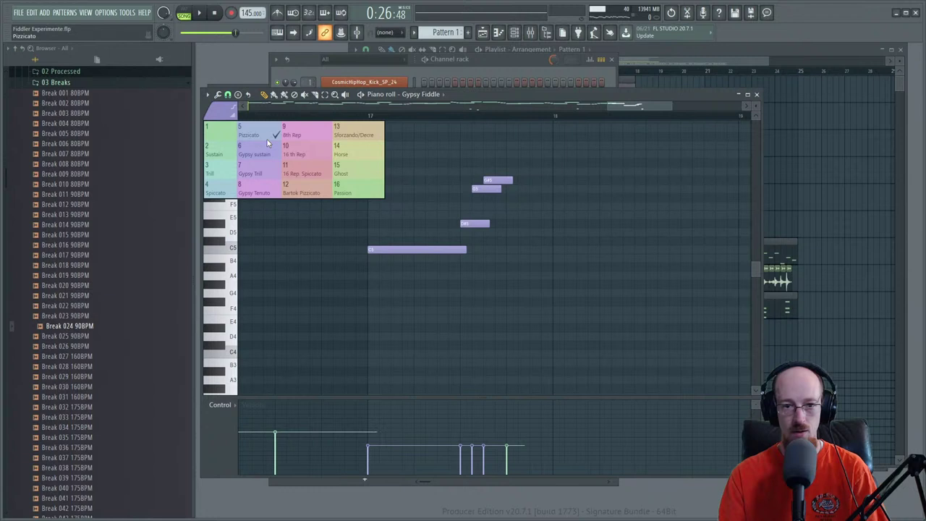
{"action": "left_click", "coordinate": [308, 151]}
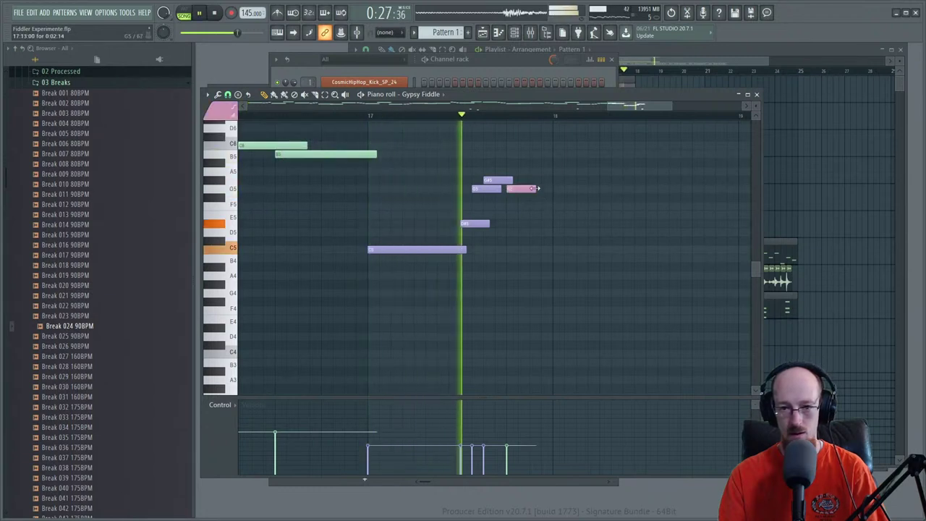
{"action": "left_click_drag", "start_coordinate": [536, 189], "coordinate": [548, 190]}
{"action": "key", "text": "space"}
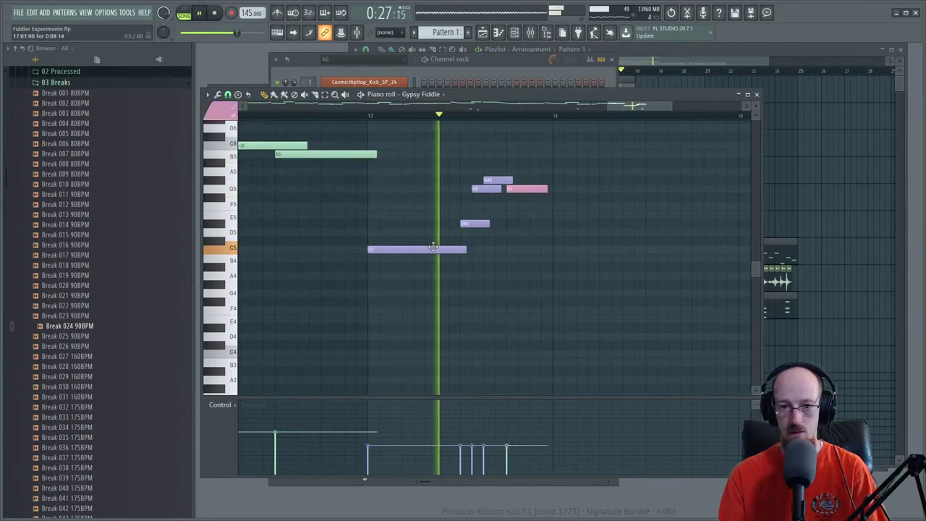
{"action": "key", "text": "space"}
- Build three stacked A#4 and D5 notes in the Gypsy Tenuto colour at steps 1, 5 and 9 of bar 18, raising their velocities
{"action": "left_click", "coordinate": [554, 164]}
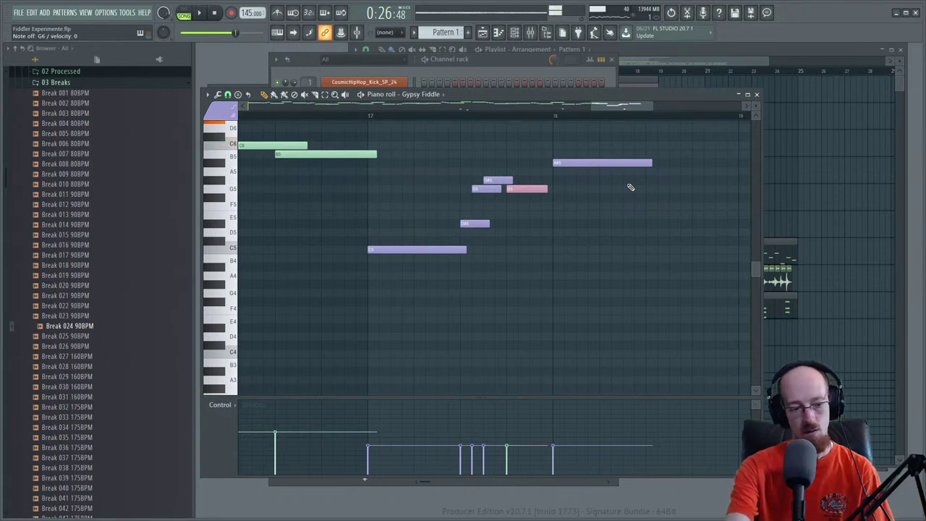
{"action": "left_click_drag", "start_coordinate": [607, 201], "coordinate": [497, 222]}
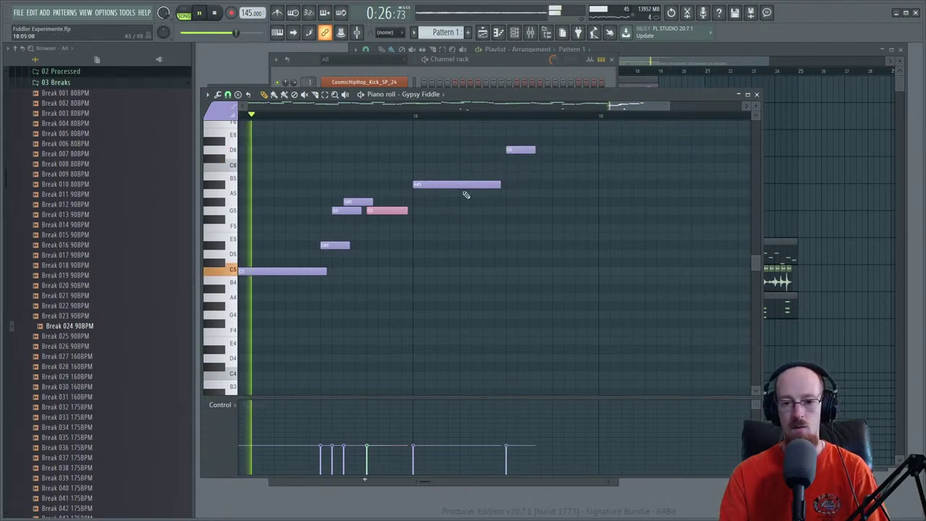
{"action": "scroll", "coordinate": [466, 194], "scroll_direction": "down", "scroll_amount": 2}
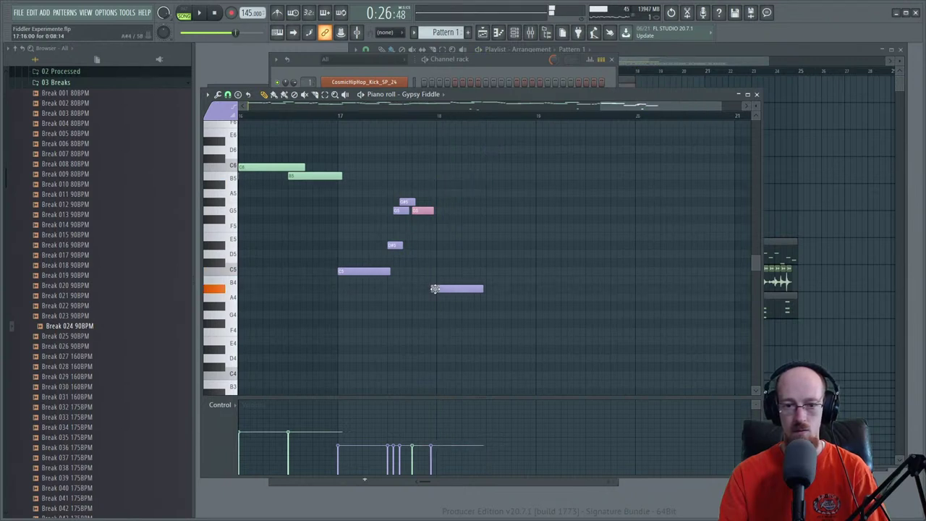
{"action": "left_click", "coordinate": [219, 118]}
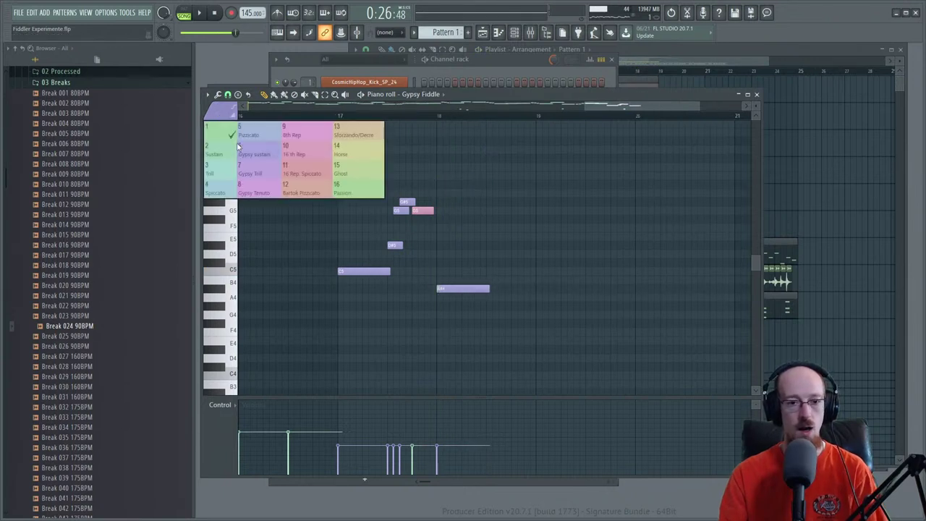
{"action": "left_click", "coordinate": [260, 189]}
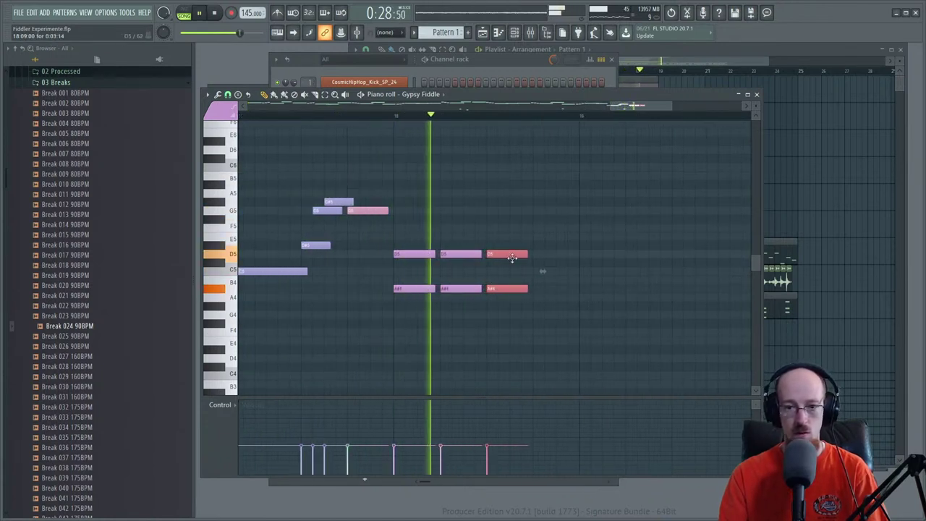
{"action": "key", "text": "ctrl+d"}
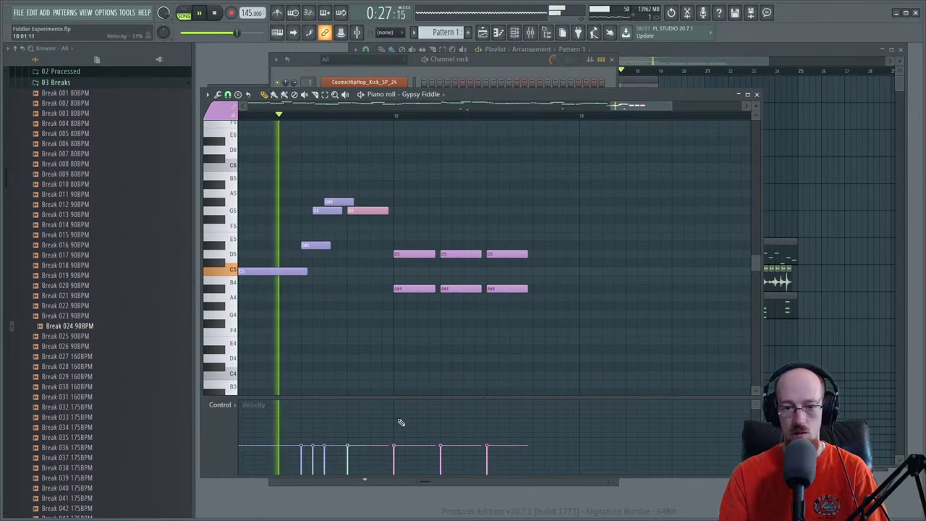
{"action": "mouse_move", "coordinate": [393, 413]}
{"action": "left_mouse_down"}
{"action": "mouse_move", "coordinate": [482, 415]}
{"action": "mouse_move", "coordinate": [486, 429]}
{"action": "mouse_move", "coordinate": [460, 411]}
{"action": "left_mouse_up"}
{"action": "scroll", "coordinate": [450, 325], "scroll_direction": "down", "scroll_amount": 2}
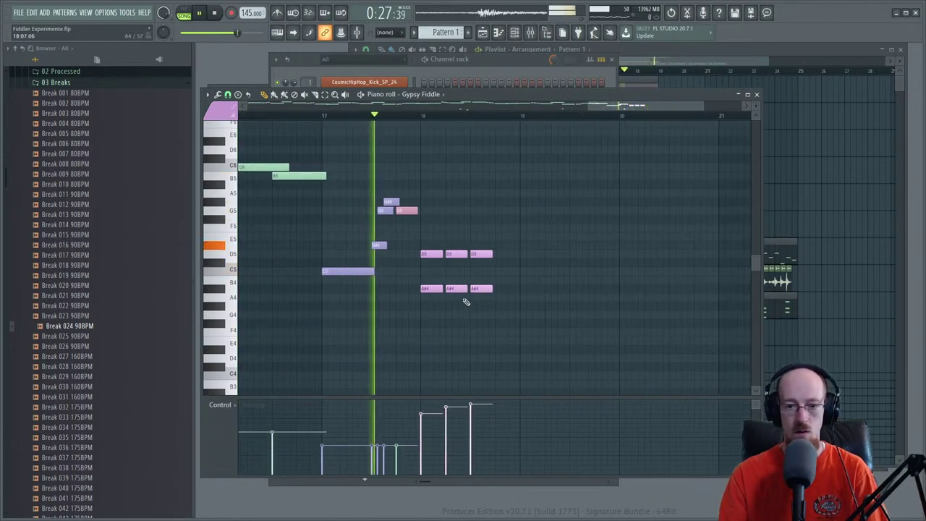
- Add a short green keyswitch note at step 1 of bar 18 and test it at F3 and G3, settling on G#3
{"action": "scroll", "coordinate": [449, 295], "scroll_direction": "down", "scroll_amount": 5}
{"action": "key", "text": "space"}
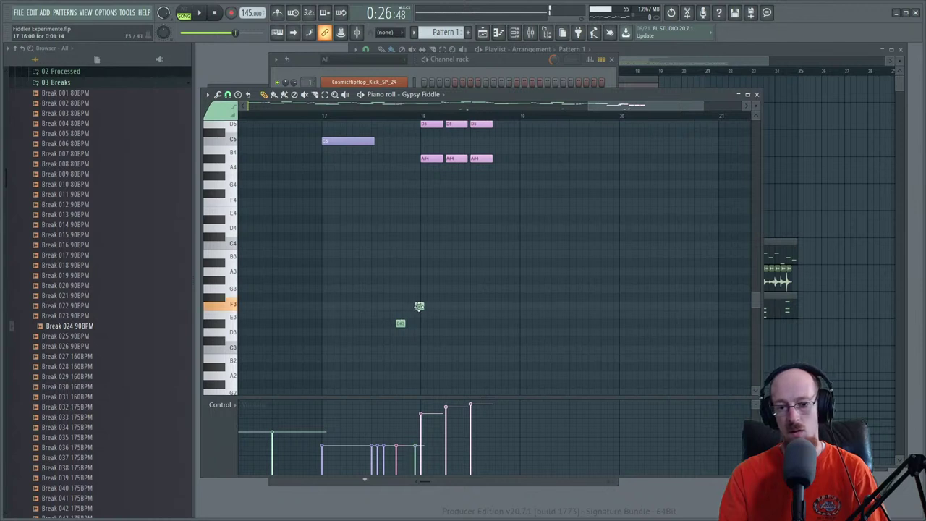
{"action": "left_click", "coordinate": [425, 306]}
{"action": "scroll", "coordinate": [426, 306], "scroll_direction": "up", "scroll_amount": 1, "text": "ctrl"}
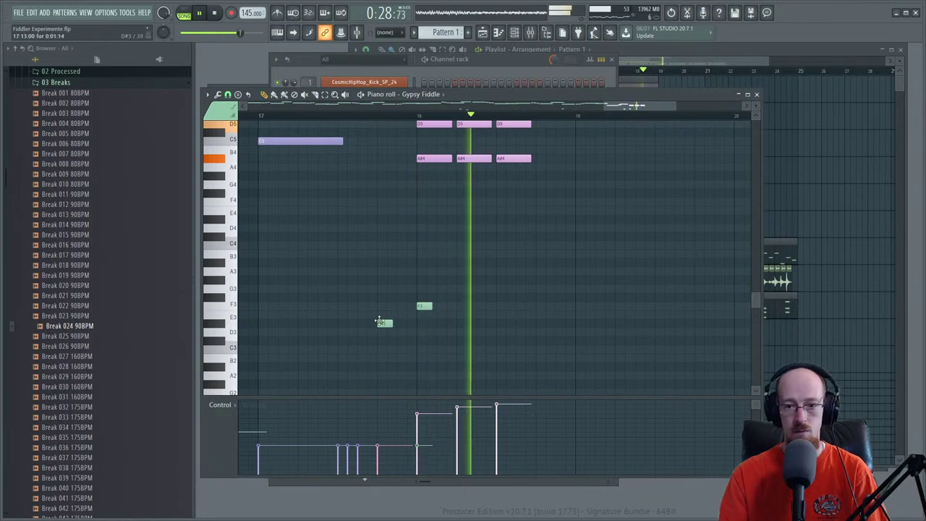
{"action": "left_click_drag", "start_coordinate": [425, 306], "coordinate": [424, 300]}
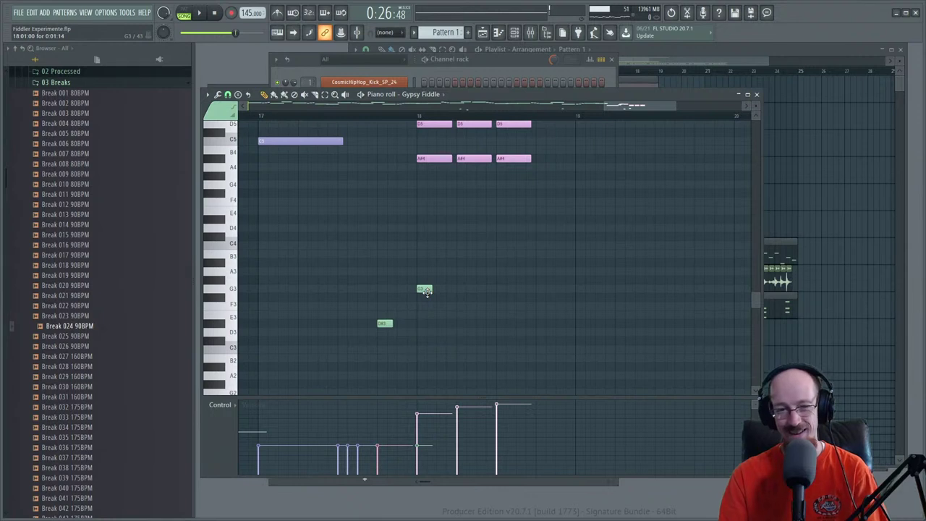
{"action": "key", "text": "space"}
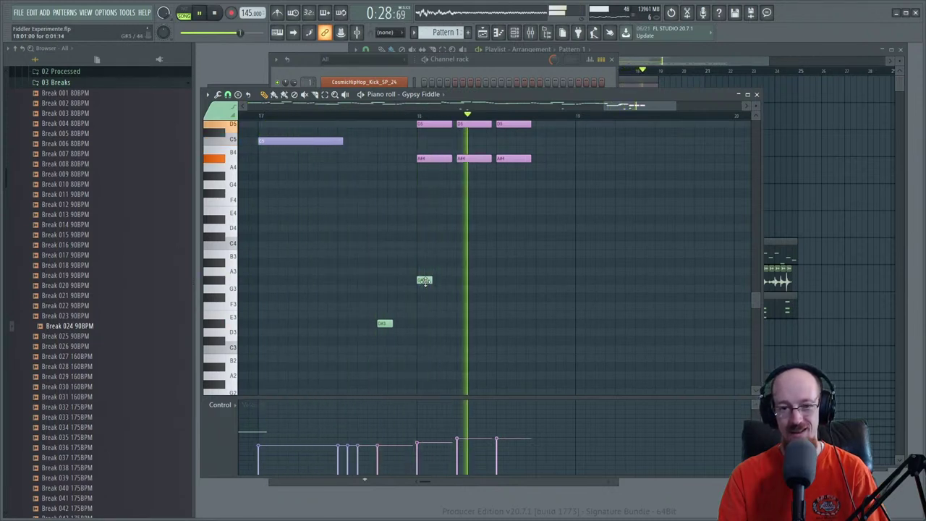
- Try higher velocities on the three stacked bar 18 notes and play them with the G#3 keyswitch
{"action": "key", "text": "space"}
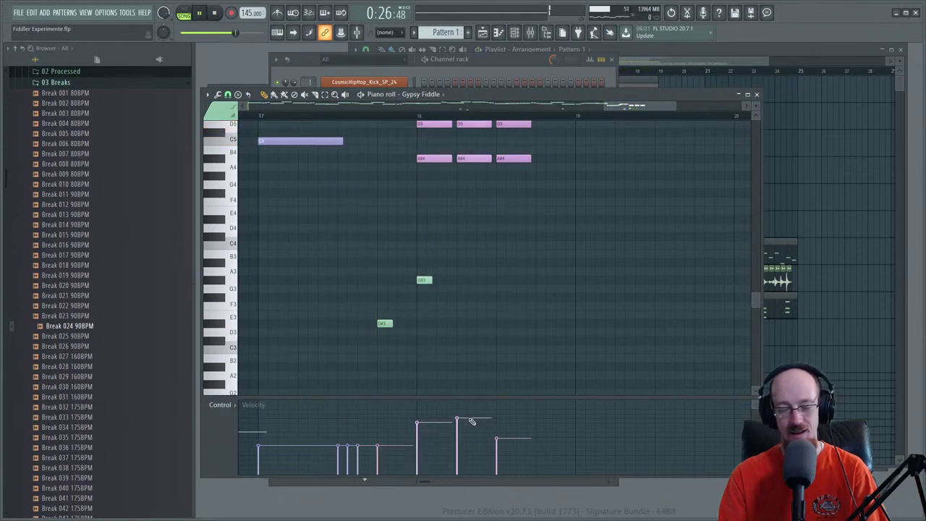
{"action": "key", "text": "space"}
{"action": "left_click", "coordinate": [497, 420]}
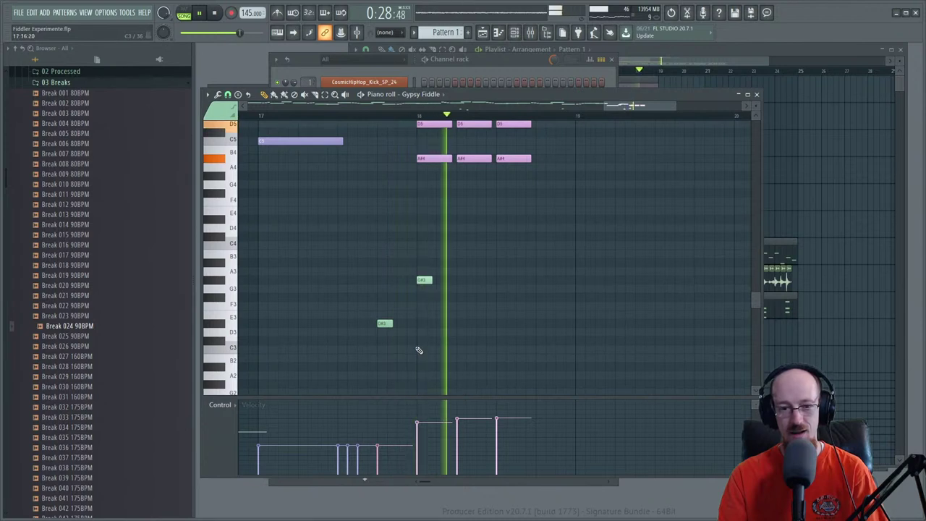
{"action": "key", "text": "space"}
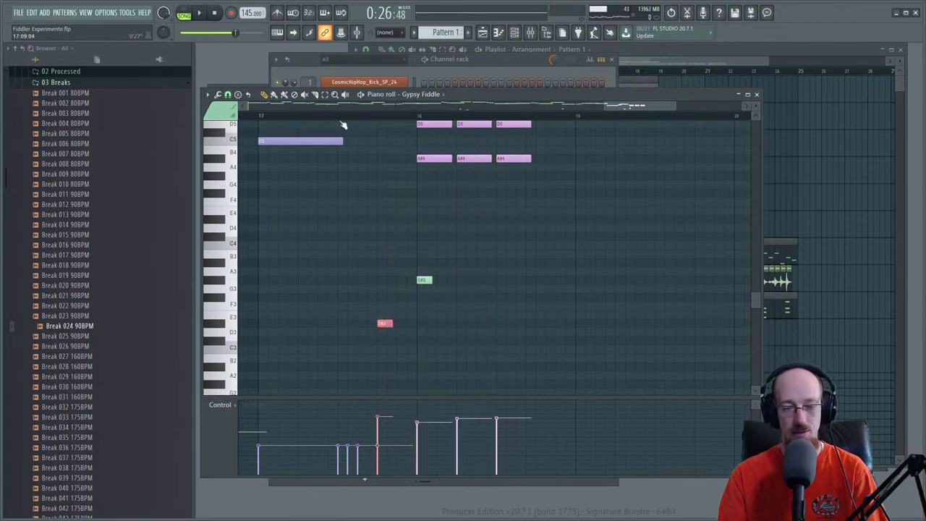
- Test the D#3 and G#3 keyswitch notes at extreme velocities during playback, settling both on moderate velocities
{"action": "key", "text": "space"}
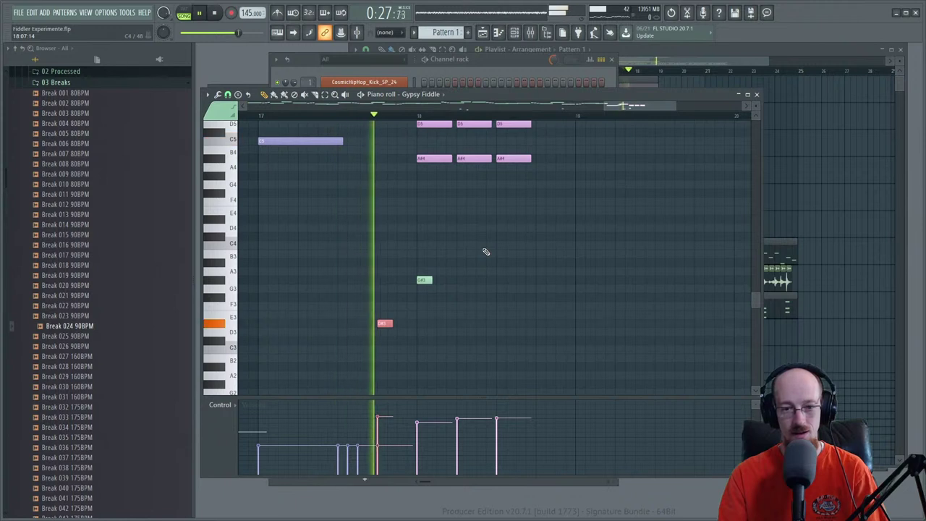
{"action": "key", "text": "space"}
{"action": "left_click", "coordinate": [387, 473]}
{"action": "key", "text": "space"}
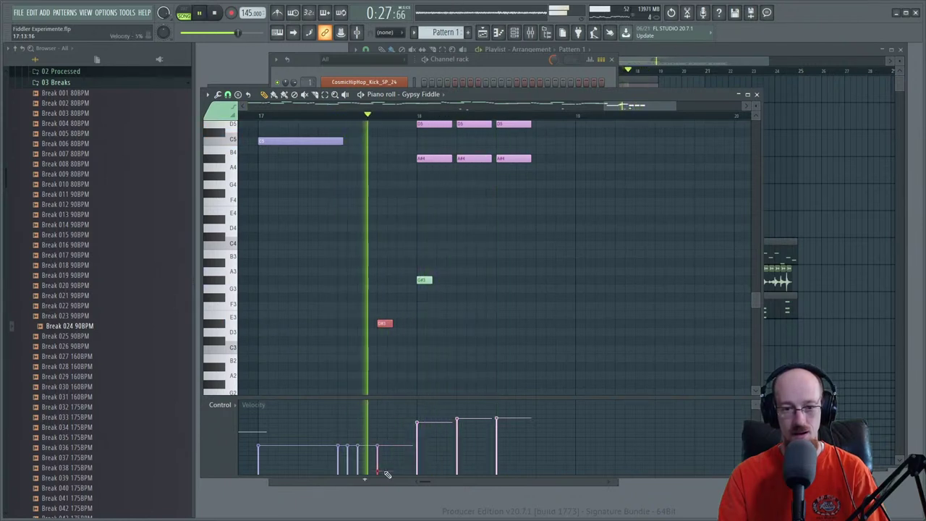
{"action": "left_click_drag", "start_coordinate": [386, 472], "coordinate": [385, 449]}
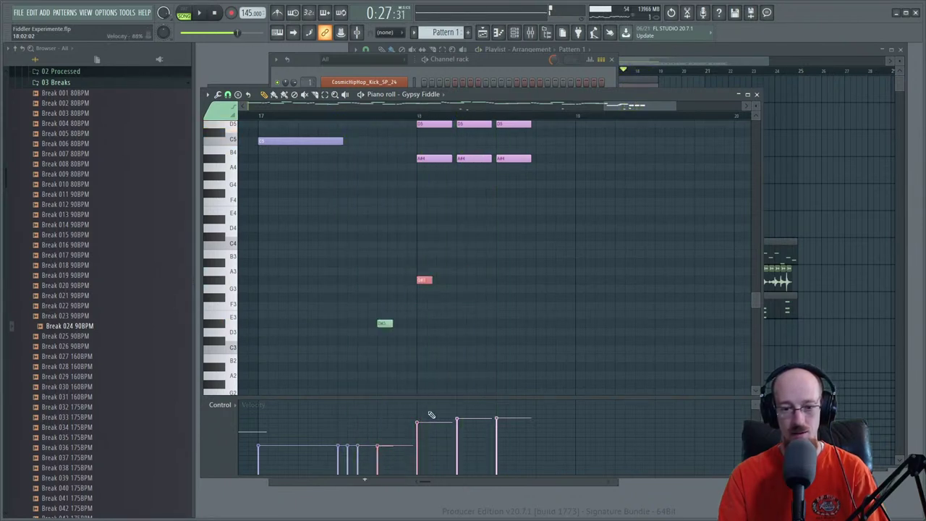
{"action": "key", "text": "space"}
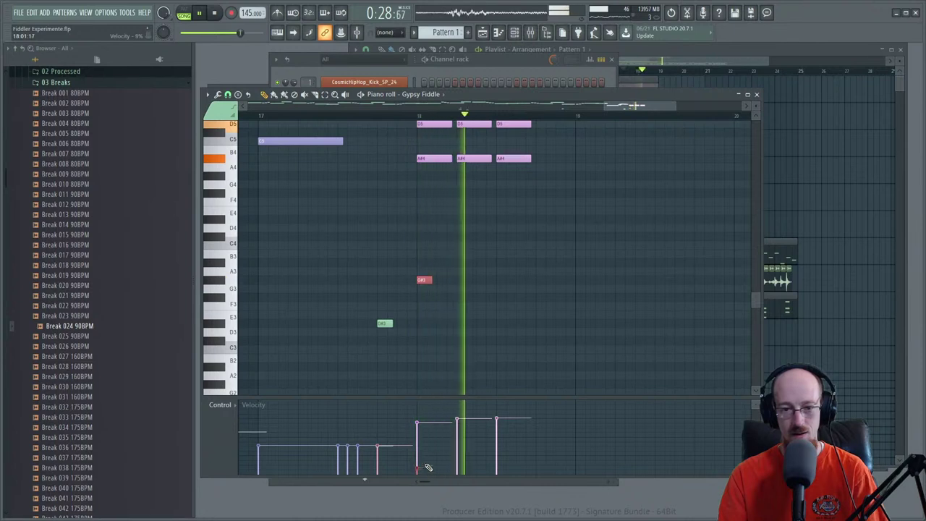
{"action": "left_click_drag", "start_coordinate": [424, 472], "coordinate": [429, 453]}
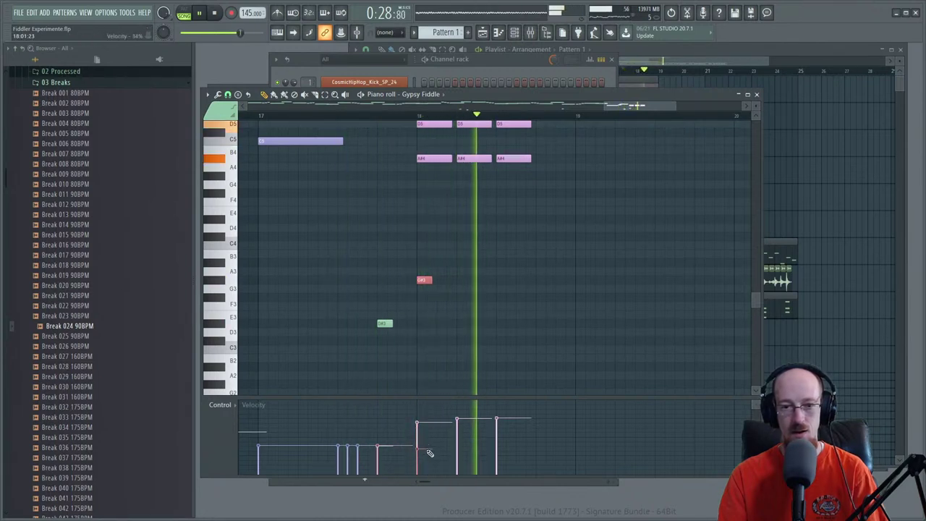
- Test the stacked bar 18 notes at low and full velocity, settling on about 58% for the first pair and slightly more for the others
{"action": "scroll", "coordinate": [450, 280], "scroll_direction": "up", "scroll_amount": 5}
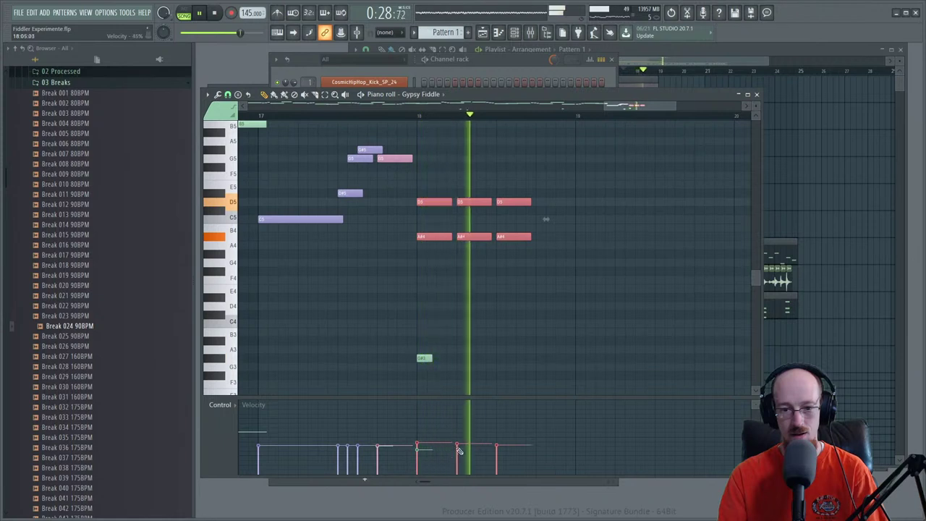
{"action": "left_click_drag", "start_coordinate": [496, 447], "coordinate": [499, 464]}
{"action": "key", "text": "space"}
{"action": "mouse_move", "coordinate": [416, 409]}
{"action": "left_mouse_down"}
{"action": "mouse_move", "coordinate": [514, 409]}
{"action": "mouse_move", "coordinate": [433, 410]}
{"action": "mouse_move", "coordinate": [453, 398]}
{"action": "mouse_move", "coordinate": [517, 393]}
{"action": "left_mouse_up"}
{"action": "key", "text": "space"}
{"action": "key", "text": "space"}
{"action": "key", "text": "space"}
{"action": "key", "text": "space"}
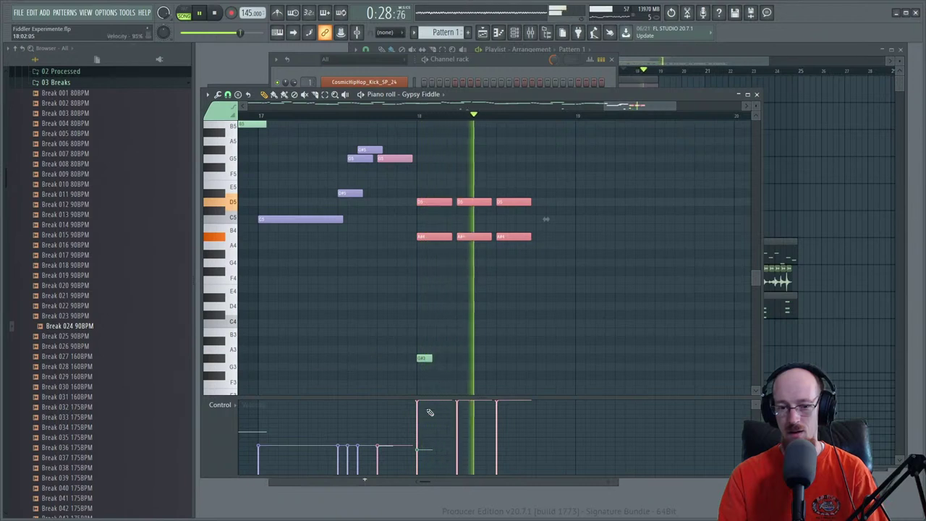
{"action": "key", "text": "space"}
{"action": "left_click_drag", "start_coordinate": [421, 432], "coordinate": [491, 432]}
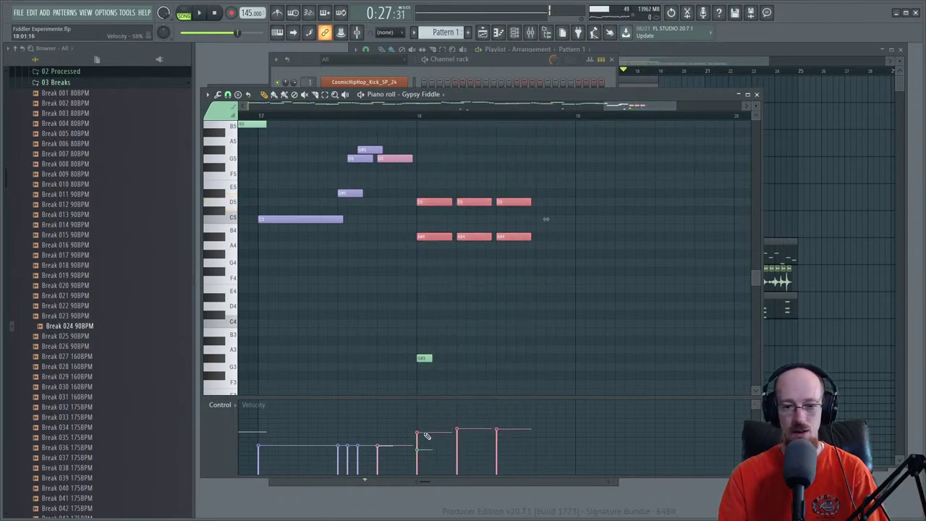
- Test the bar 18 keyswitch note at G3 and D3, settling on B2, and play the phrase
{"action": "scroll", "coordinate": [435, 356], "scroll_direction": "down", "scroll_amount": 3}
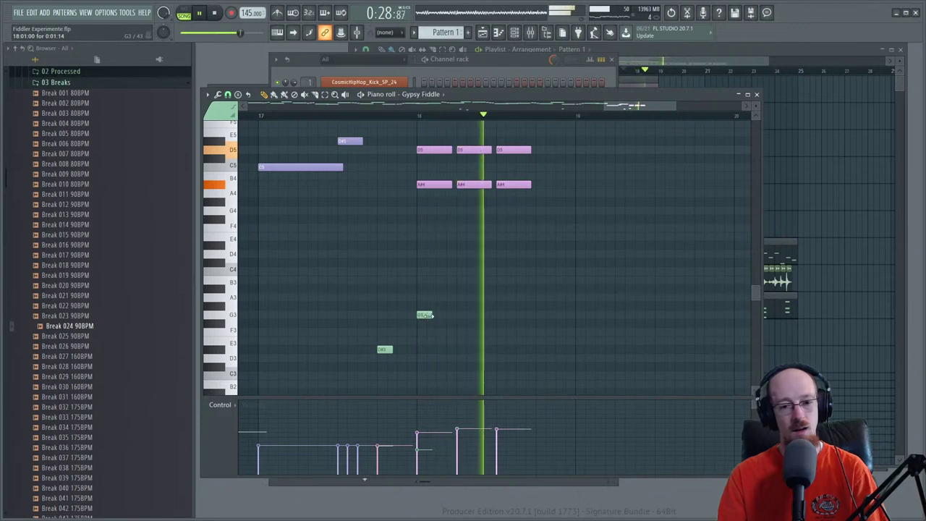
{"action": "key", "text": "space"}
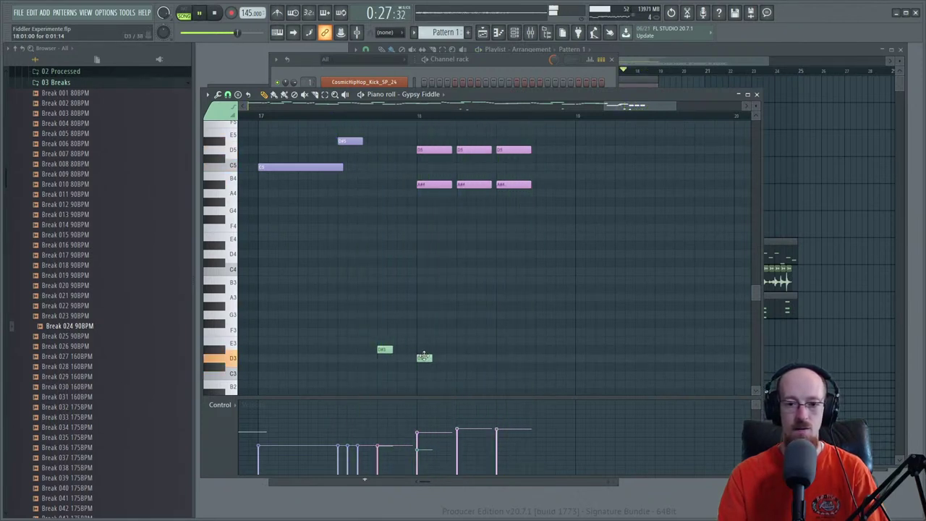
{"action": "mouse_move", "coordinate": [424, 354]}
{"action": "left_mouse_down"}
{"action": "mouse_move", "coordinate": [422, 372]}
{"action": "mouse_move", "coordinate": [423, 354]}
{"action": "left_mouse_up"}
{"action": "key", "text": "space"}
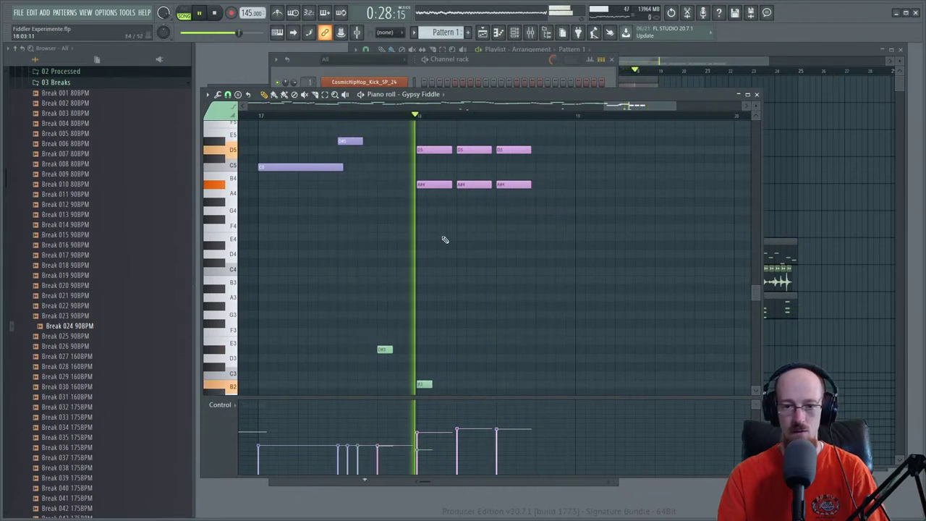
- Move the three lower A#4 notes in bar 18 down to G4 and play the new harmony
{"action": "left_click_drag", "start_coordinate": [428, 183], "coordinate": [567, 191]}
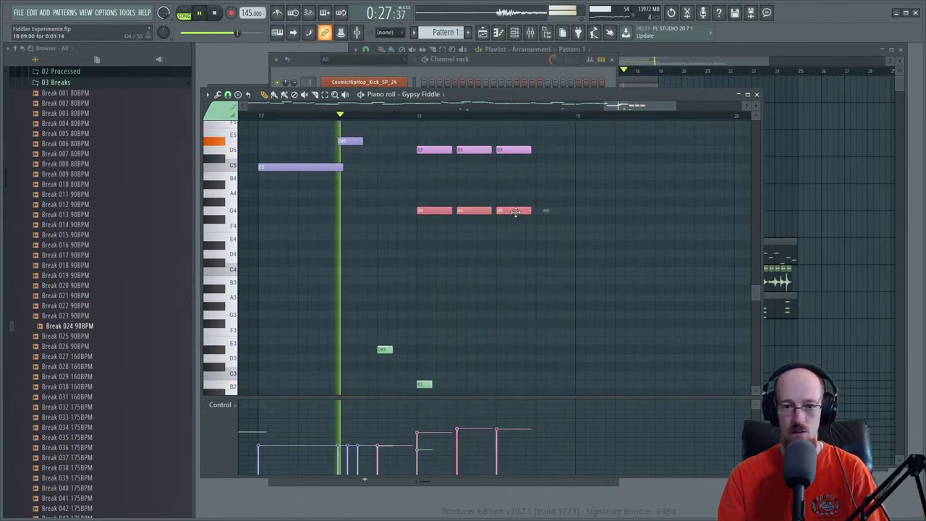
{"action": "scroll", "coordinate": [440, 194], "scroll_direction": "down", "scroll_amount": 1}
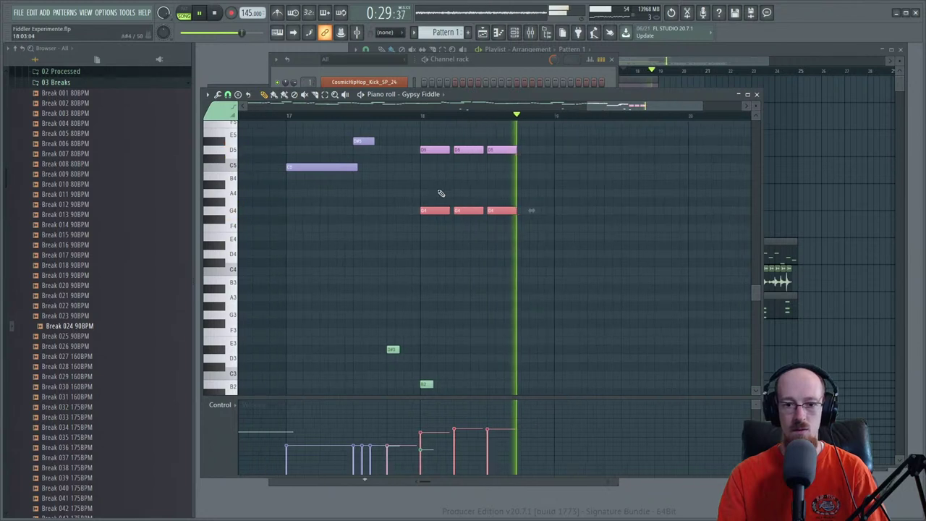
{"action": "scroll", "coordinate": [440, 193], "scroll_direction": "down", "scroll_amount": 1}
{"action": "key", "text": "space"}
- Copy the bar 17 phrase and its D#3 keyswitch into bar 19, changing the melody to B4, D#5, D5, C#5 and D5
{"action": "left_click_drag", "start_coordinate": [439, 189], "coordinate": [463, 245]}
{"action": "left_click_drag", "start_coordinate": [387, 156], "coordinate": [441, 239]}
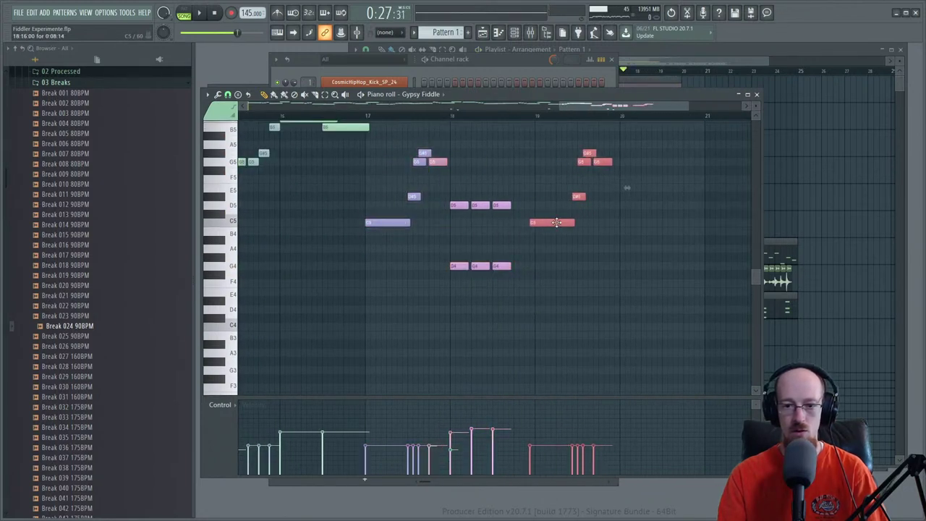
{"action": "scroll", "coordinate": [429, 289], "scroll_direction": "down", "scroll_amount": 4}
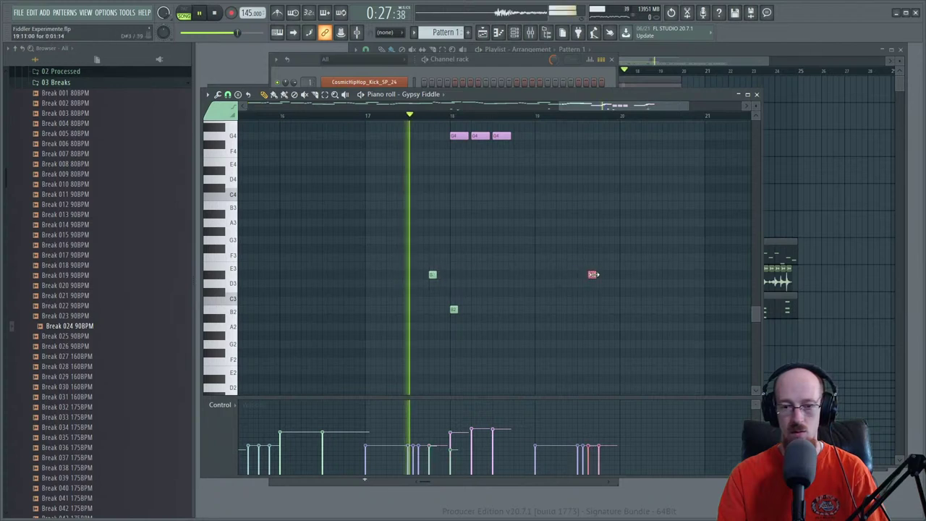
{"action": "scroll", "coordinate": [586, 278], "scroll_direction": "up", "scroll_amount": 3}
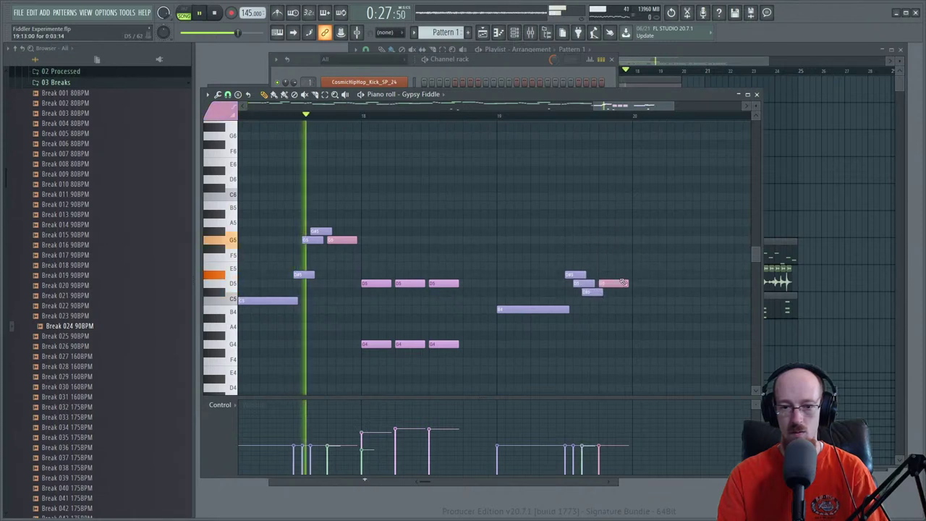
- Duplicate the six stacked D5 and G4 notes of bar 18 to the start of bar 20
{"action": "scroll", "coordinate": [578, 275], "scroll_direction": "down", "scroll_amount": 4}
{"action": "left_click_drag", "start_coordinate": [373, 196], "coordinate": [459, 283]}
{"action": "scroll", "coordinate": [415, 302], "scroll_direction": "down", "scroll_amount": 2}
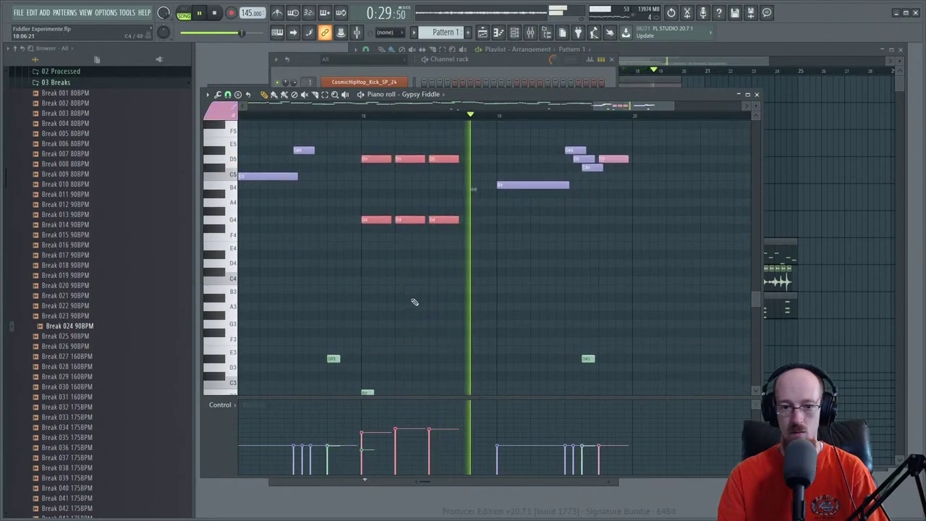
{"action": "scroll", "coordinate": [388, 236], "scroll_direction": "up", "scroll_amount": 1}
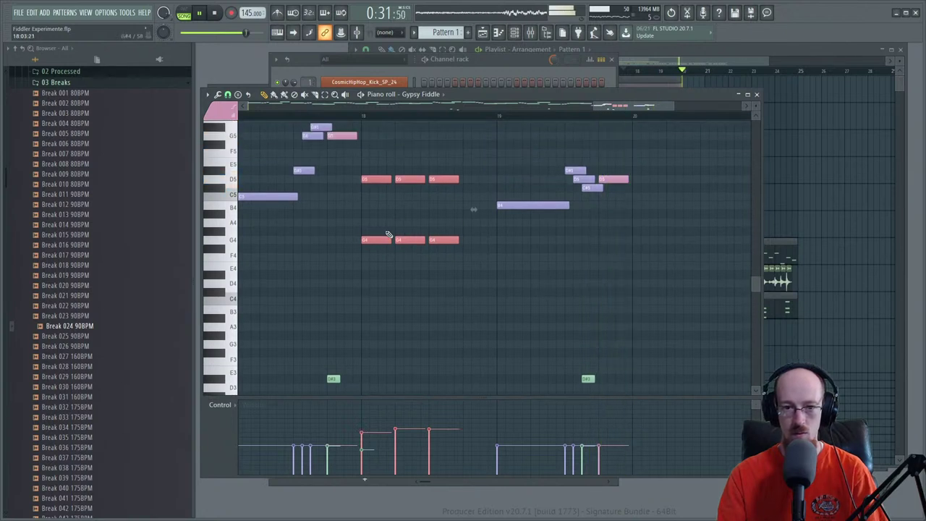
{"action": "left_click_drag", "start_coordinate": [370, 240], "coordinate": [630, 238], "text": "shift"}
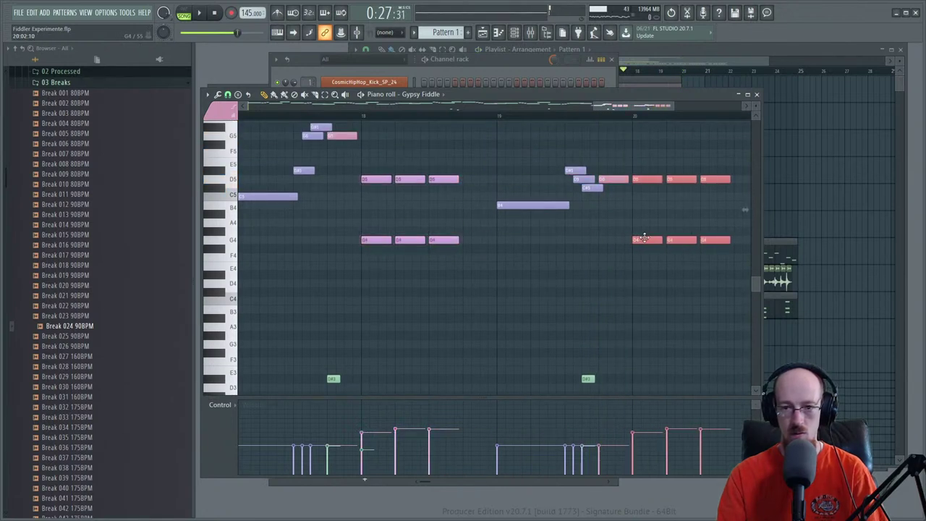
- Raise the second and third lower notes in bar 20 to A#4 and B4 and play the phrase
{"action": "left_click_drag", "start_coordinate": [664, 199], "coordinate": [514, 201]}
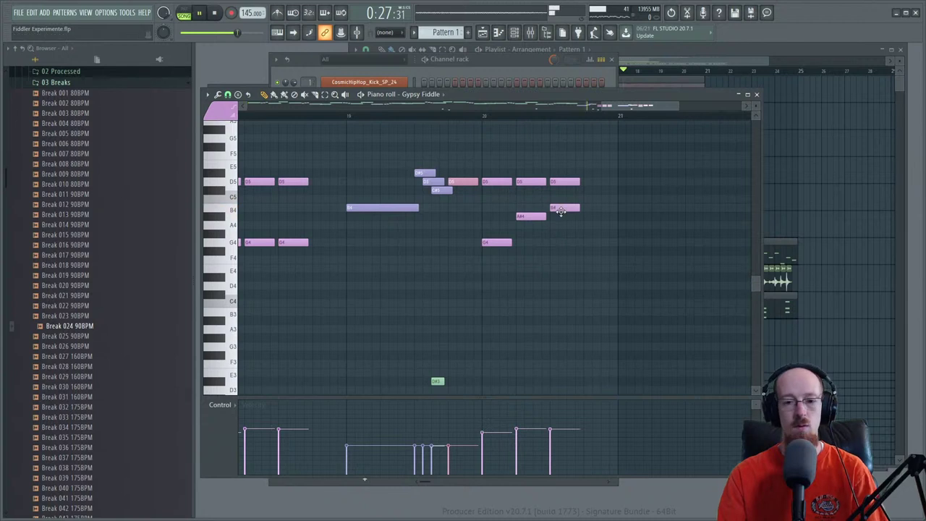
{"action": "scroll", "coordinate": [504, 229], "scroll_direction": "down", "scroll_amount": 2}
{"action": "left_click_drag", "start_coordinate": [533, 243], "coordinate": [552, 235]}
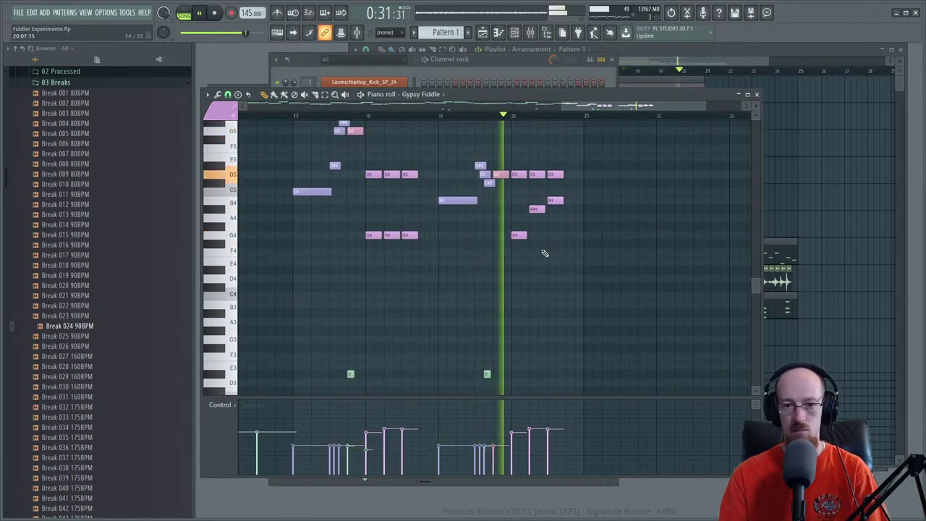
- Move the bar 19 D#3 keyswitch earlier so it starts with the D#5 note, and play the result
{"action": "key", "text": "space"}
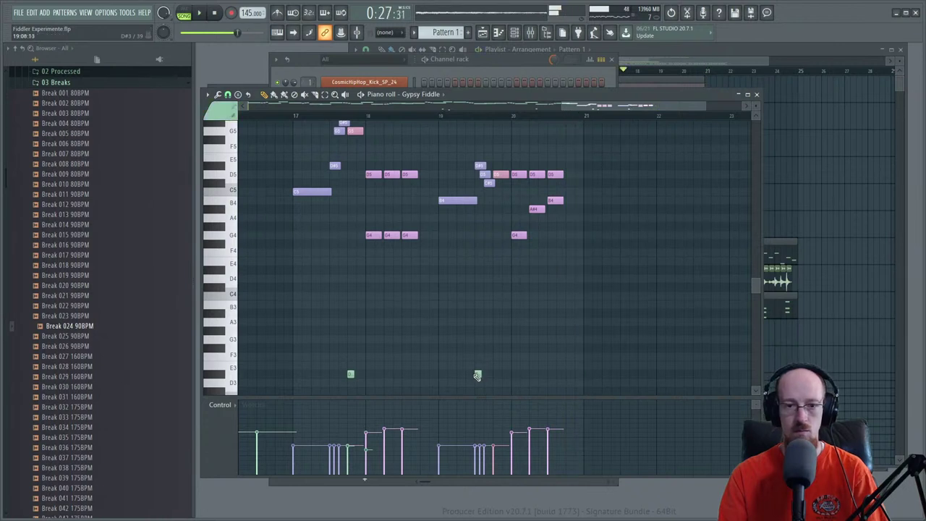
{"action": "key", "text": "space"}
{"action": "scroll", "coordinate": [494, 322], "scroll_direction": "up", "scroll_amount": 3}
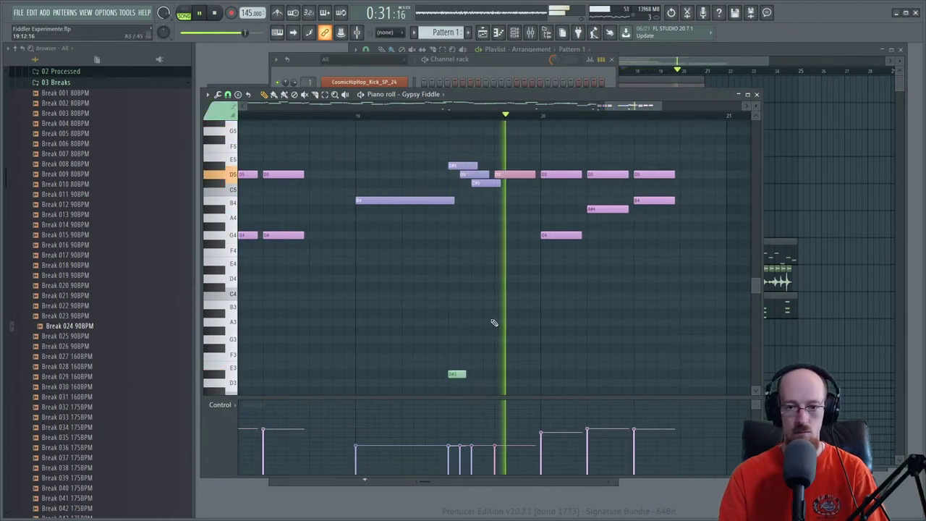
{"action": "scroll", "coordinate": [444, 303], "scroll_direction": "down", "scroll_amount": 4}
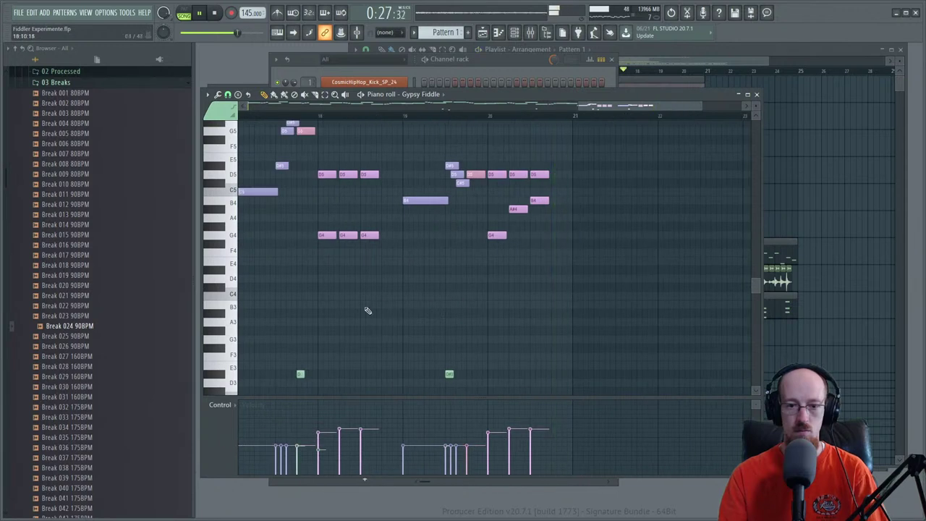
- Raise the velocities of the bar 19 melody notes, shape the short notes into a rising ramp, and play them
{"action": "scroll", "coordinate": [367, 311], "scroll_direction": "down", "scroll_amount": 3}
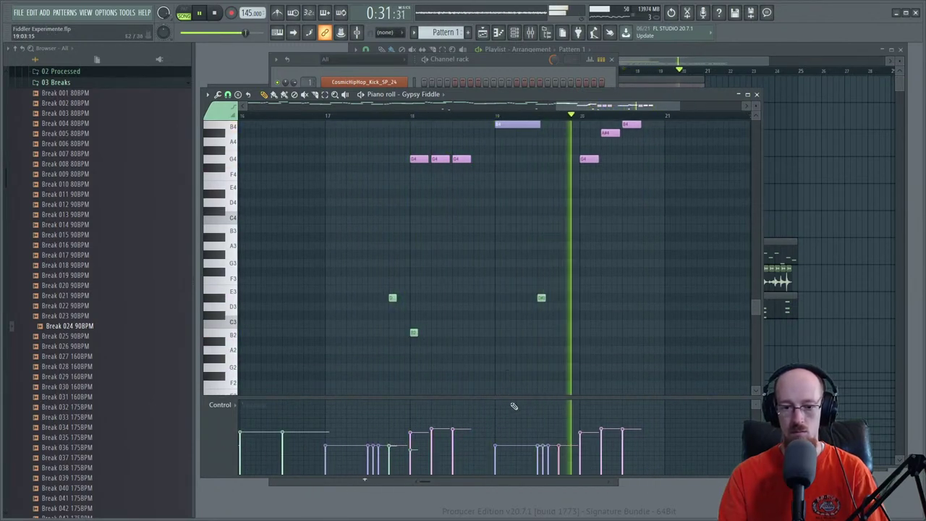
{"action": "left_click_drag", "start_coordinate": [498, 432], "coordinate": [572, 430]}
{"action": "key", "text": "space"}
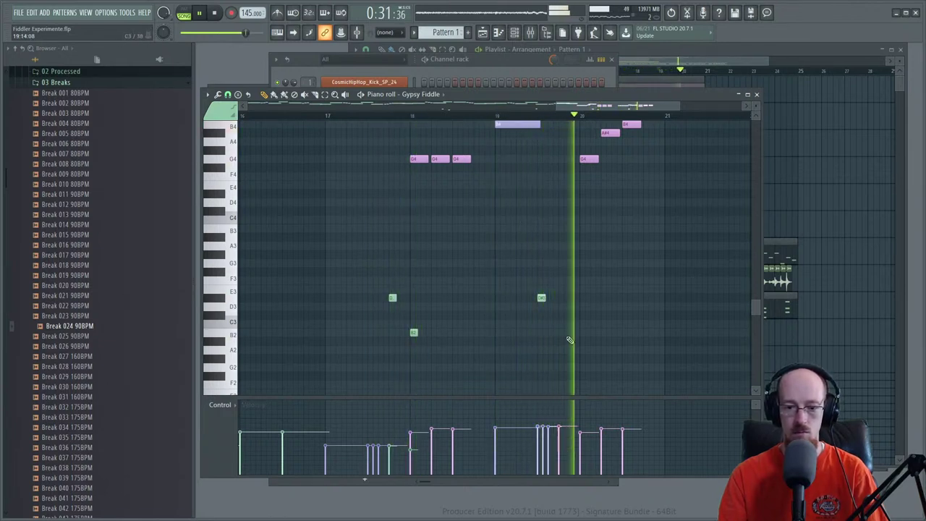
{"action": "mouse_move", "coordinate": [538, 438]}
{"action": "left_mouse_down"}
{"action": "mouse_move", "coordinate": [564, 433]}
{"action": "mouse_move", "coordinate": [540, 442]}
{"action": "left_mouse_up"}
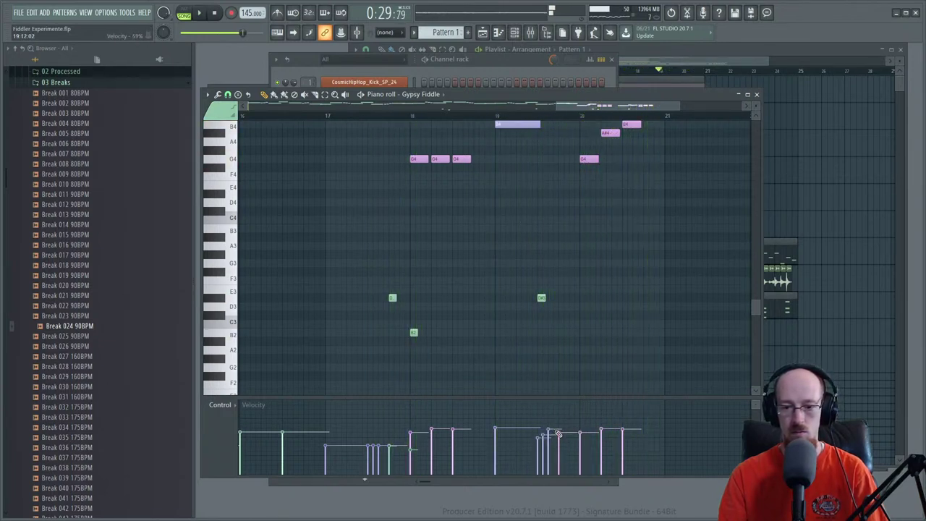
{"action": "key", "text": "space"}
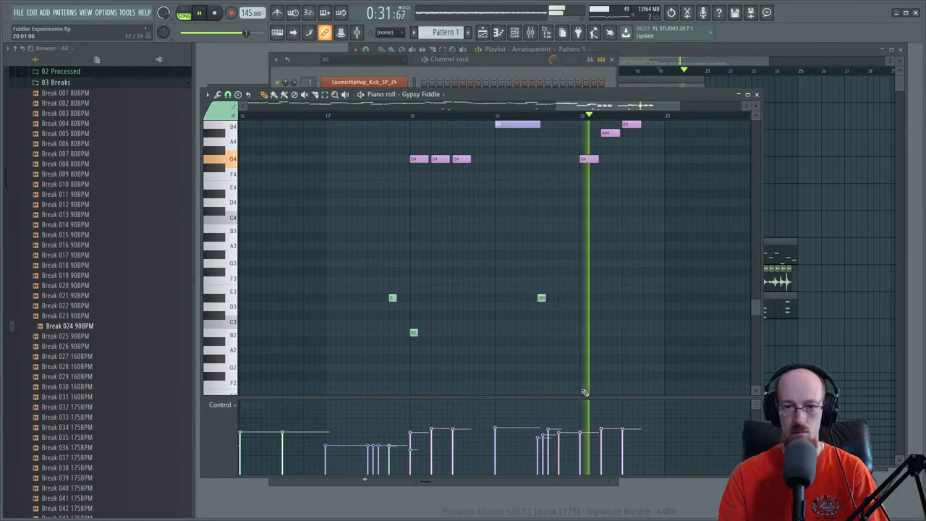
{"action": "key", "text": "space"}
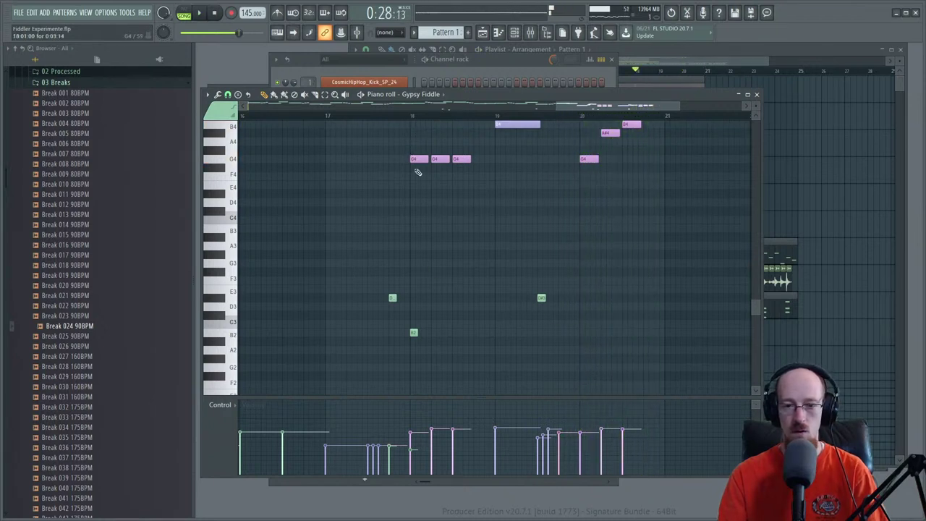
- Try the bar 18 keyswitch note at A2, D3 and F3, playing the double stops
{"action": "key", "text": "space"}
{"action": "key", "text": "space"}
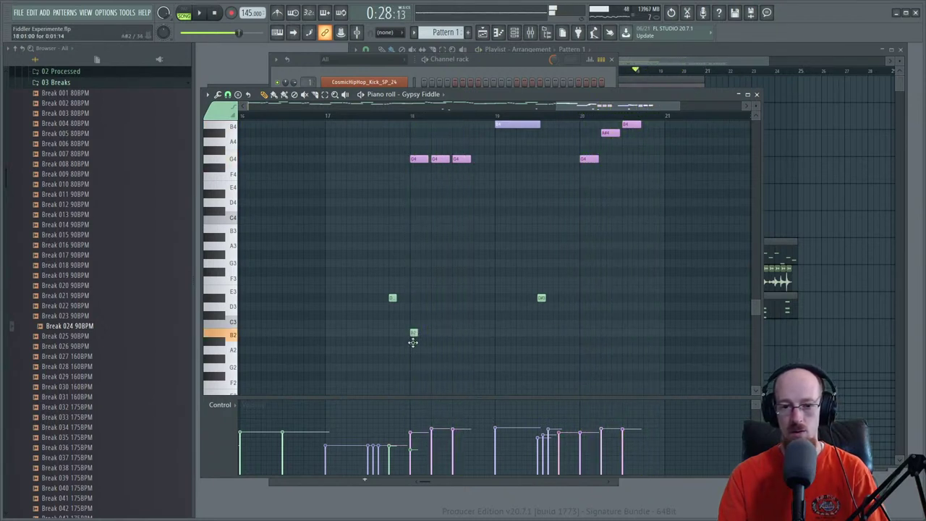
{"action": "key", "text": "space"}
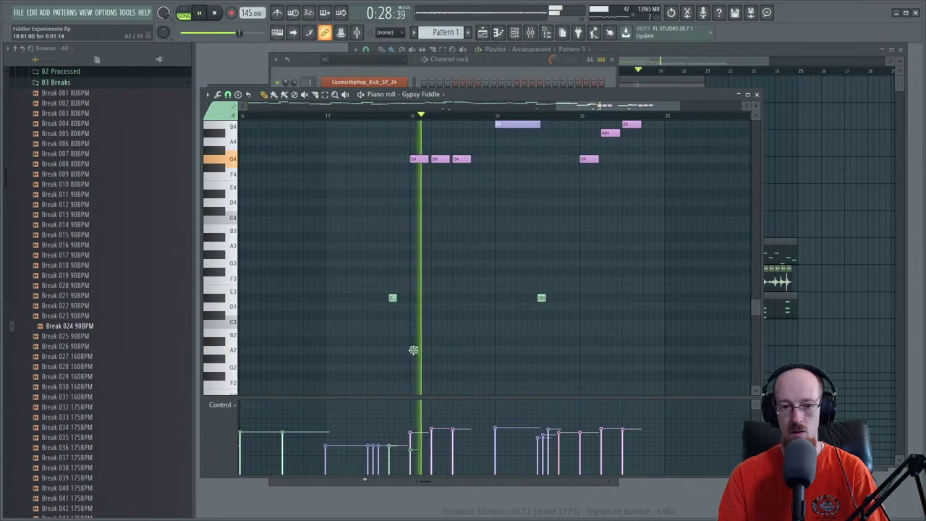
{"action": "key", "text": "space"}
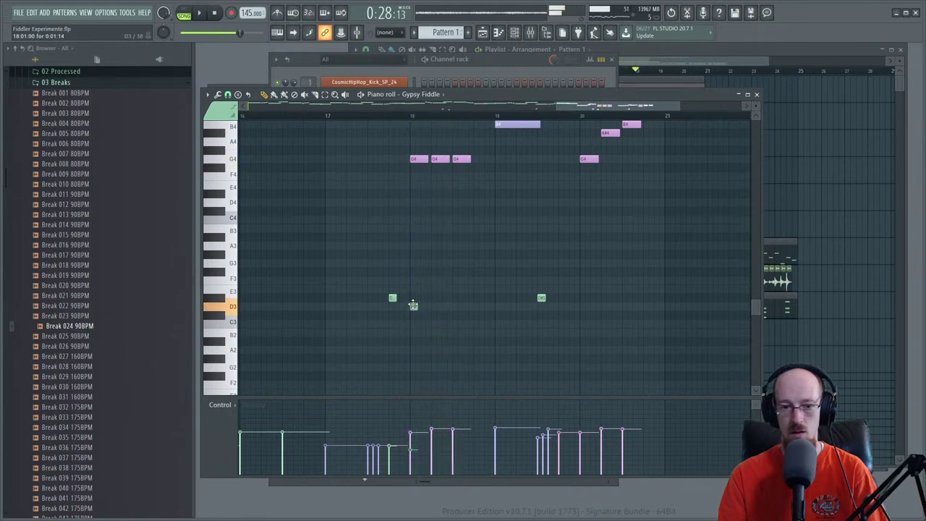
{"action": "key", "text": "space"}
{"action": "left_click", "coordinate": [413, 298]}
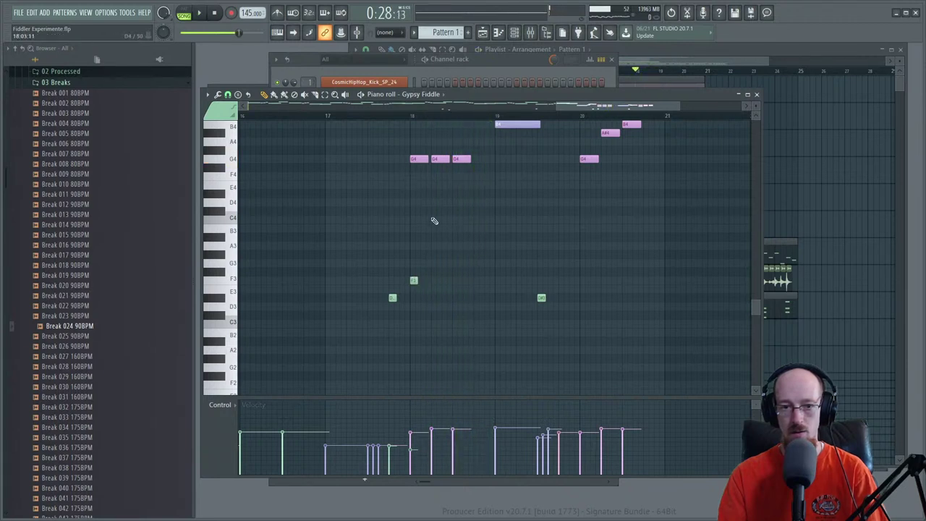
- Test lower velocities on the stacked bar 18 notes, settling on moderate values that rise slightly towards the last pair
{"action": "scroll", "coordinate": [434, 221], "scroll_direction": "up", "scroll_amount": 3}
{"action": "left_click_drag", "start_coordinate": [411, 173], "coordinate": [493, 273]}
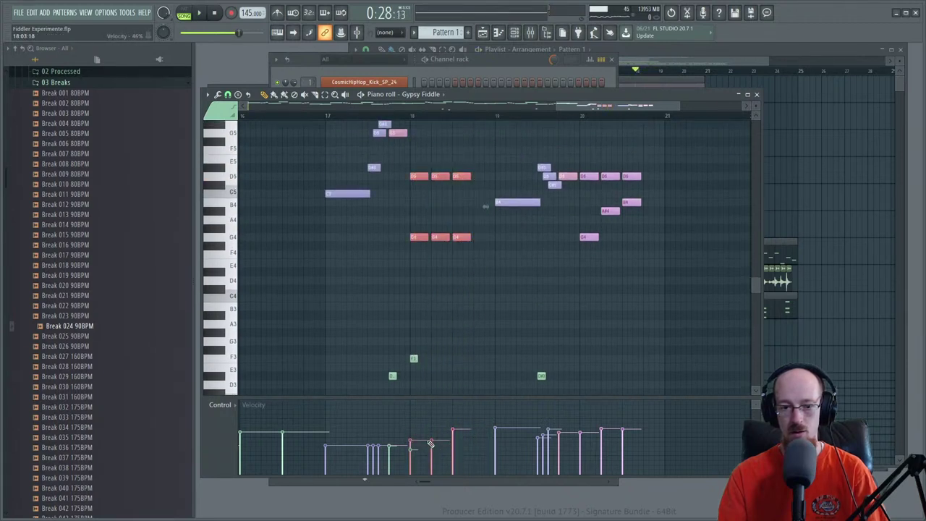
{"action": "key", "text": "space"}
{"action": "key", "text": "space"}
{"action": "mouse_move", "coordinate": [419, 465]}
{"action": "left_mouse_down"}
{"action": "mouse_move", "coordinate": [464, 460]}
{"action": "mouse_move", "coordinate": [443, 437]}
{"action": "left_mouse_up"}
- Test the bar 18 keyswitch note at G3 and G#3 with repeated playback, settling on D3
{"action": "key", "text": "space"}
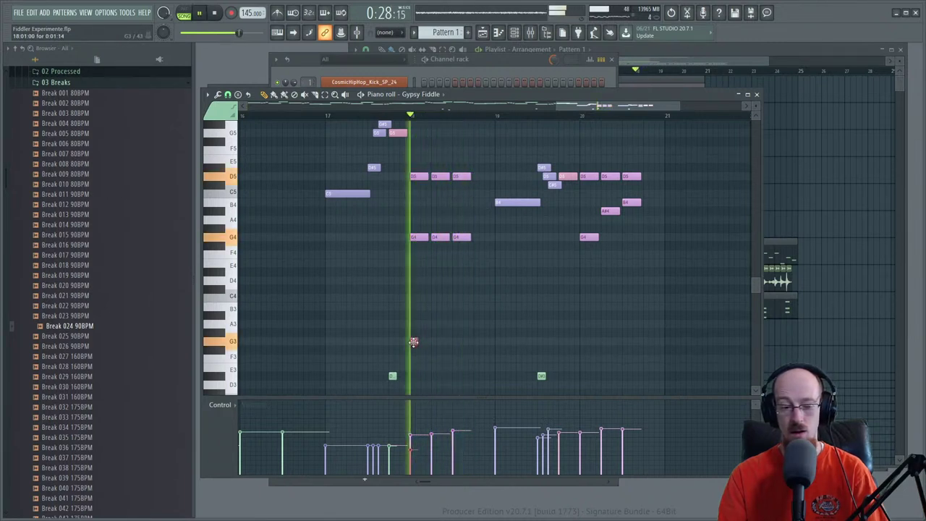
{"action": "key", "text": "space"}
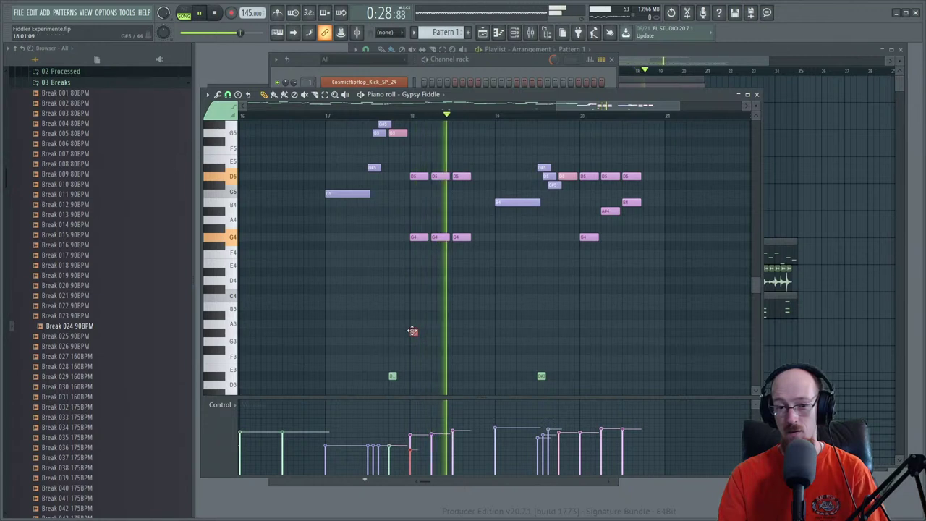
{"action": "left_click_drag", "start_coordinate": [415, 323], "coordinate": [411, 361]}
{"action": "key", "text": "space"}
{"action": "key", "text": "space"}
{"action": "key", "text": "space"}
{"action": "key", "text": "space"}
{"action": "key", "text": "space"}
{"action": "key", "text": "space"}
{"action": "key", "text": "space"}
{"action": "key", "text": "space"}
{"action": "key", "text": "space"}
{"action": "key", "text": "space"}
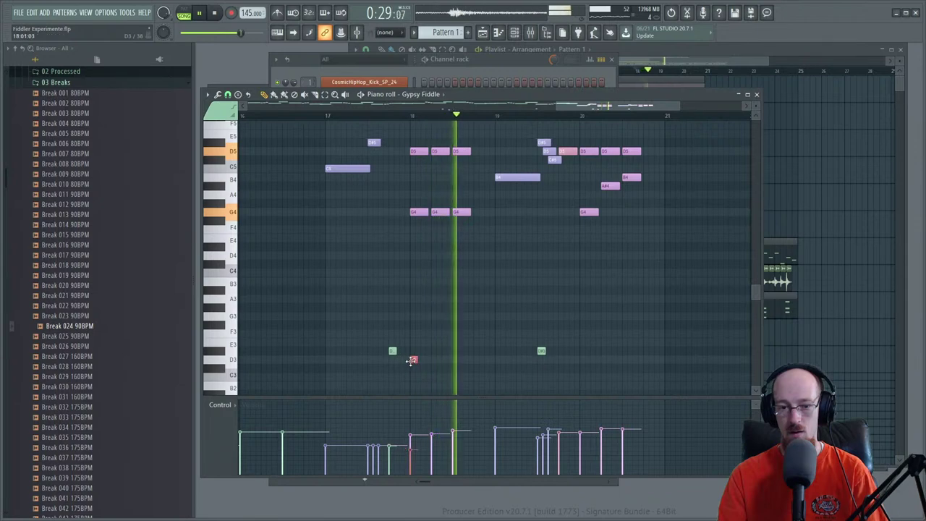
{"action": "key", "text": "space"}
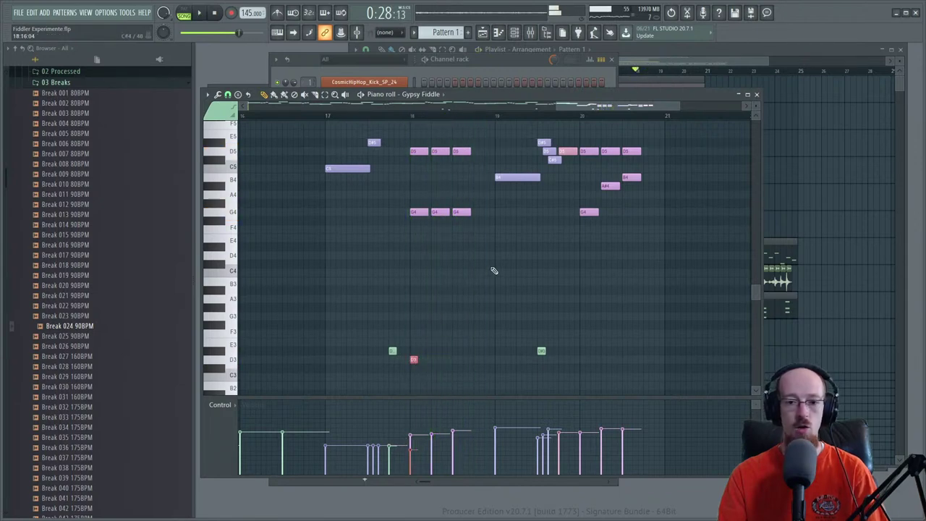
- Open the Kontakt channel, load Gypsy Fiddle Phrases and FX.nki from the Strings quick-load folder, and hide the quick-load browser
{"action": "left_click", "coordinate": [306, 68]}
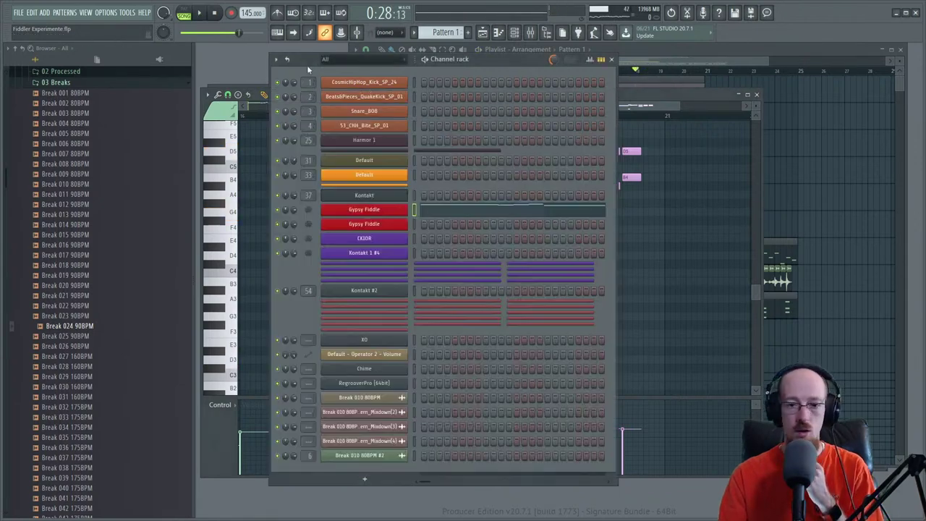
{"action": "left_click", "coordinate": [378, 195]}
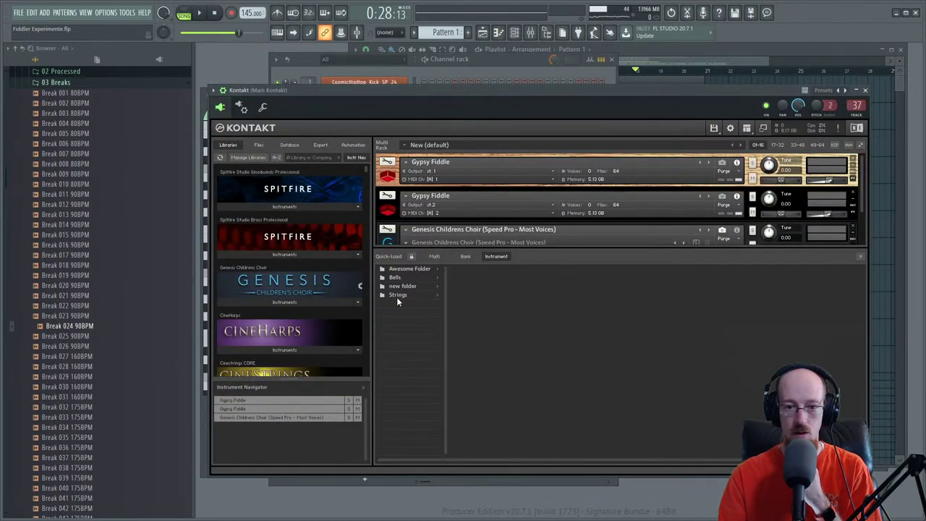
{"action": "left_click", "coordinate": [407, 269]}
{"action": "left_click", "coordinate": [400, 294]}
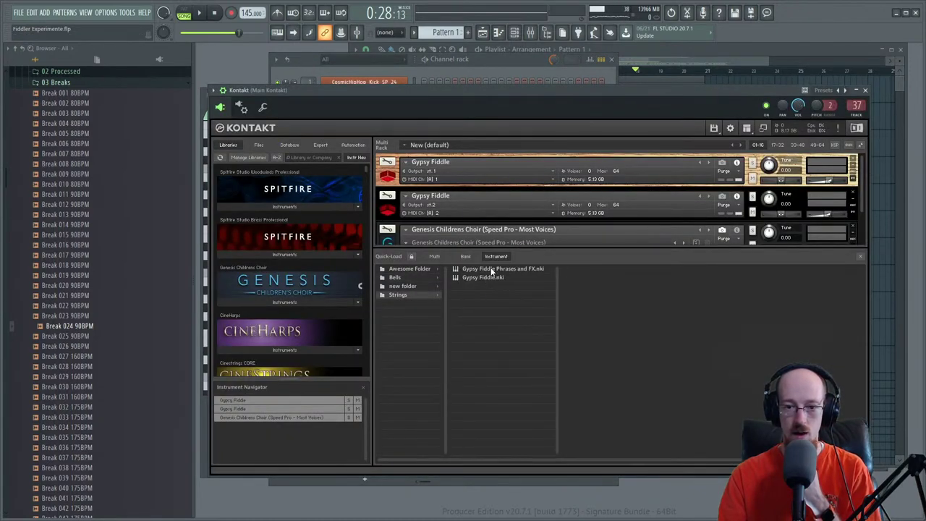
{"action": "double_click", "coordinate": [491, 271]}
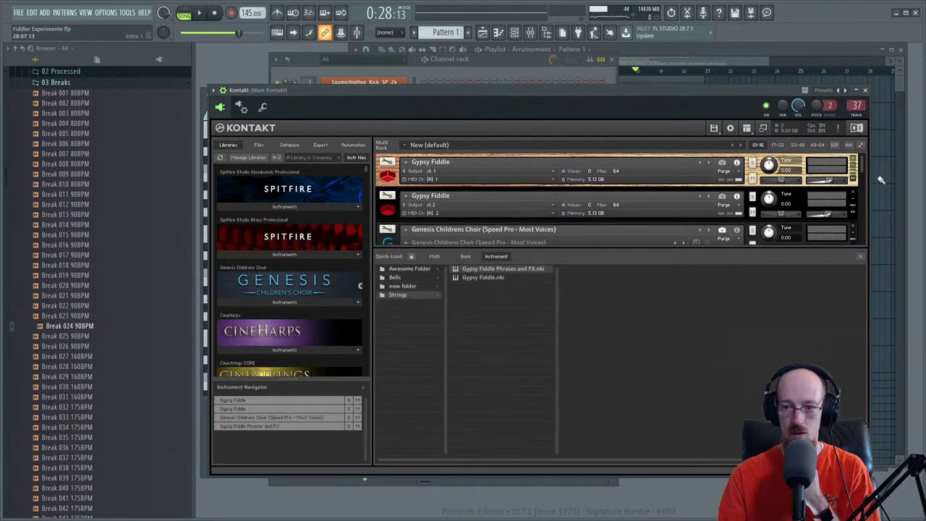
{"action": "left_click", "coordinate": [860, 256]}
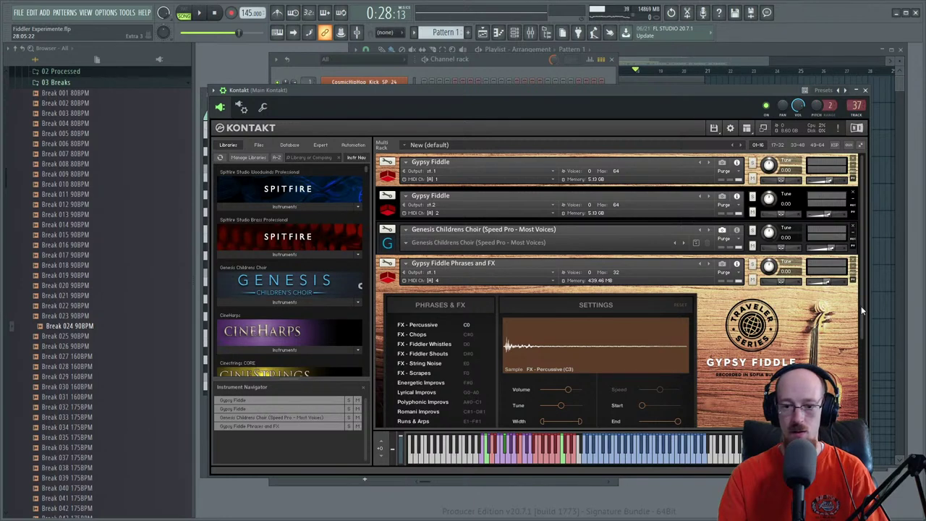
- Select the second Lyrical Improvs set in Gypsy Fiddle Phrases and FX and audition its D#4 and B3 phrases
{"action": "left_click_drag", "start_coordinate": [862, 311], "coordinate": [864, 354]}
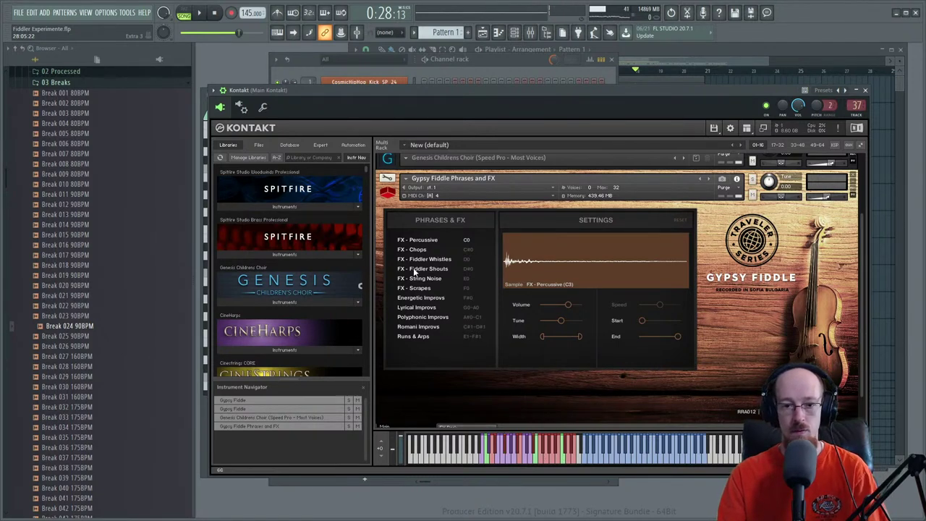
{"action": "left_click", "coordinate": [384, 202]}
{"action": "left_click", "coordinate": [512, 451]}
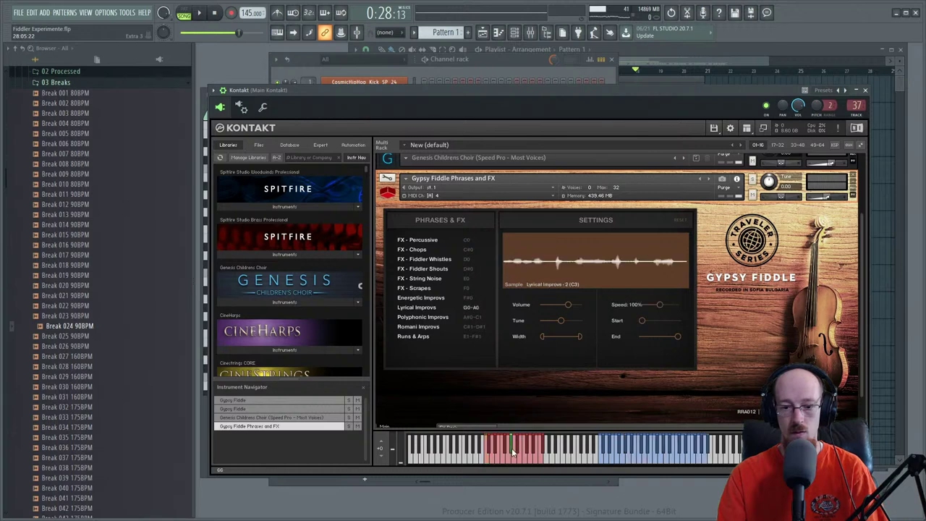
{"action": "left_click", "coordinate": [648, 453]}
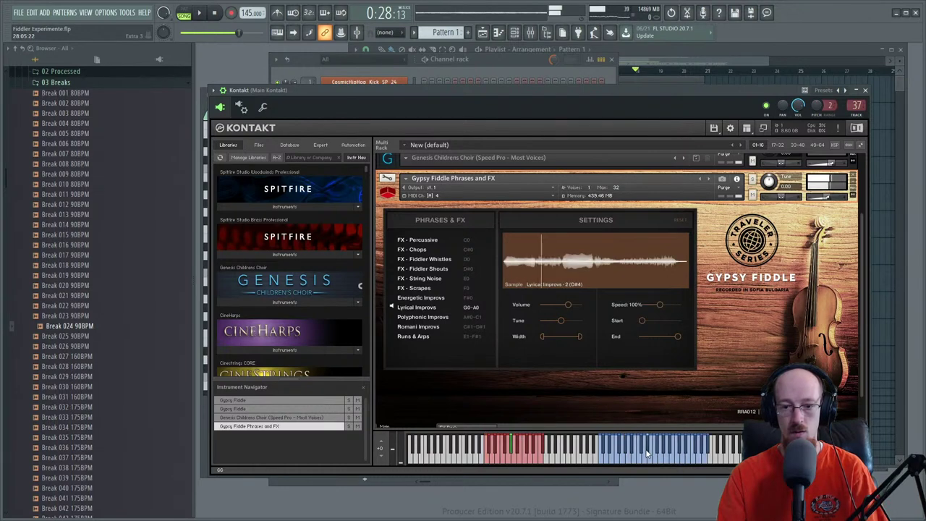
{"action": "left_click", "coordinate": [633, 458]}
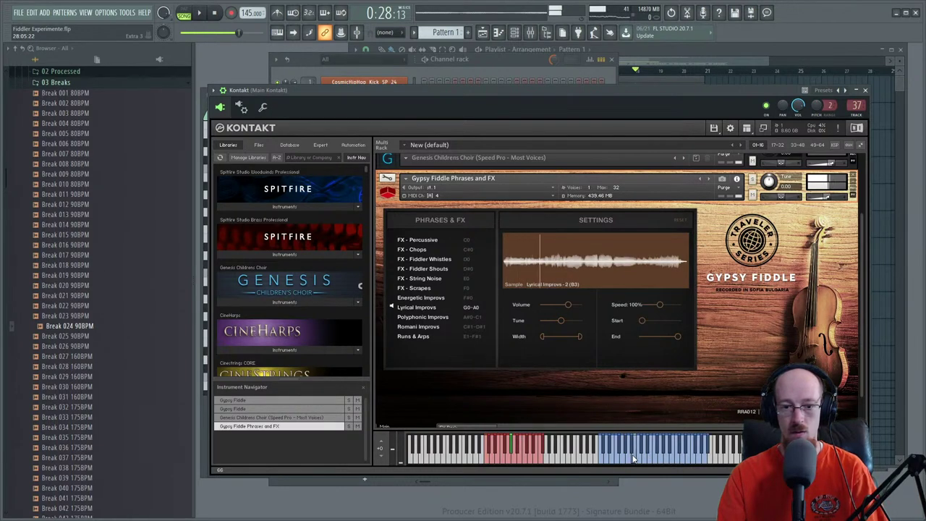
- Split the Pattern 1 clip at bar 17 in the playlist, mute its second part, and create the empty Pattern 13
{"action": "left_click", "coordinate": [317, 67]}
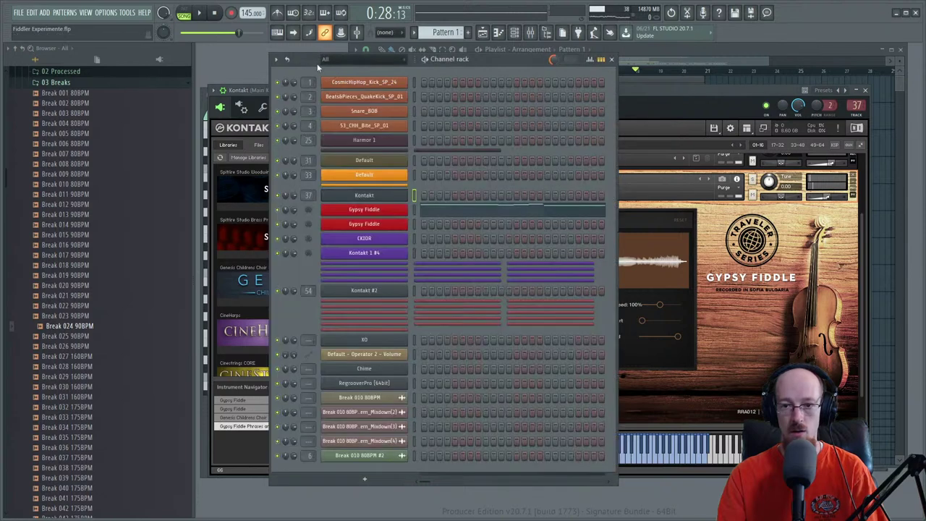
{"action": "left_click", "coordinate": [666, 55]}
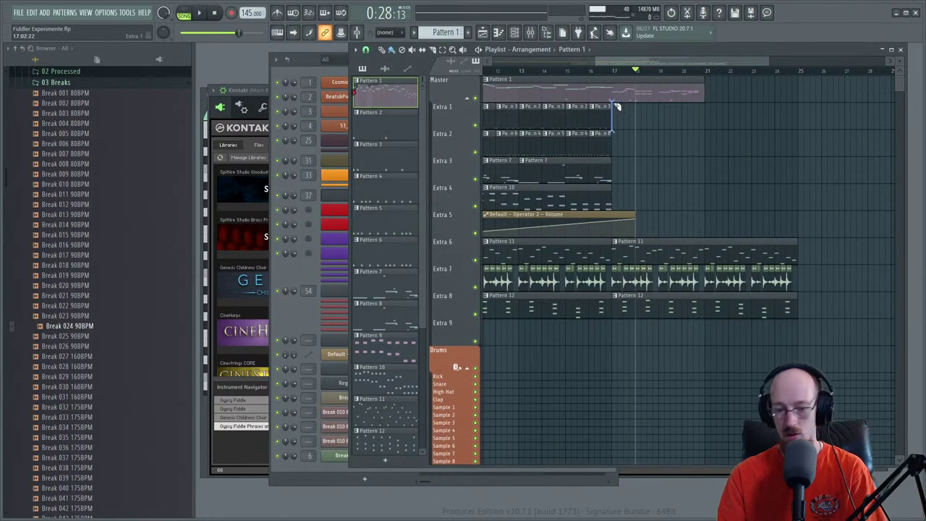
{"action": "left_click_drag", "start_coordinate": [617, 106], "coordinate": [617, 90]}
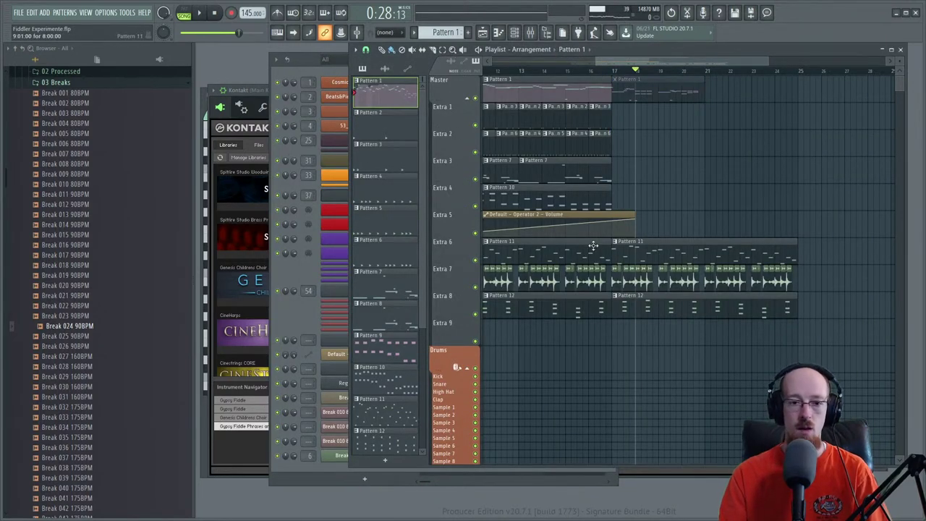
{"action": "left_click", "coordinate": [468, 31]}
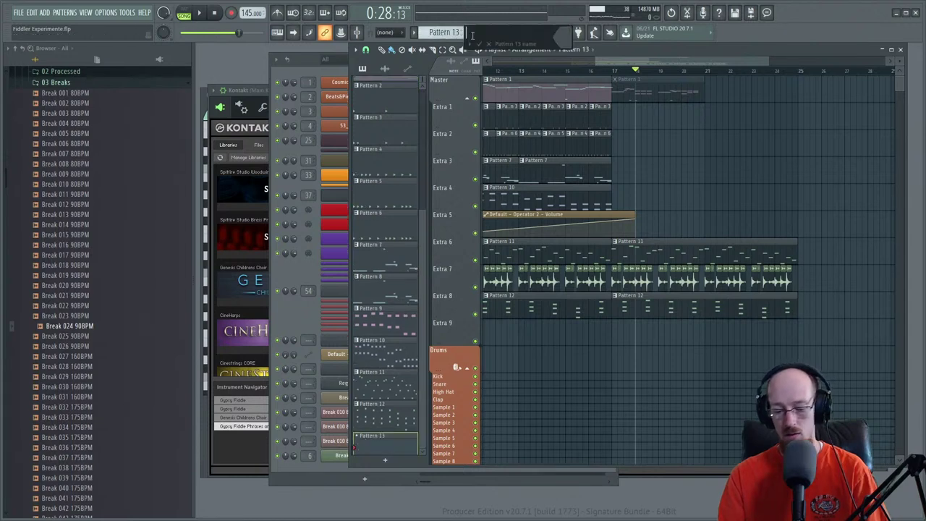
- Rename the Kontakt 1 #4 channel as Violino Phrase
{"action": "left_click", "coordinate": [307, 65]}
{"action": "middle_click", "coordinate": [385, 256]}
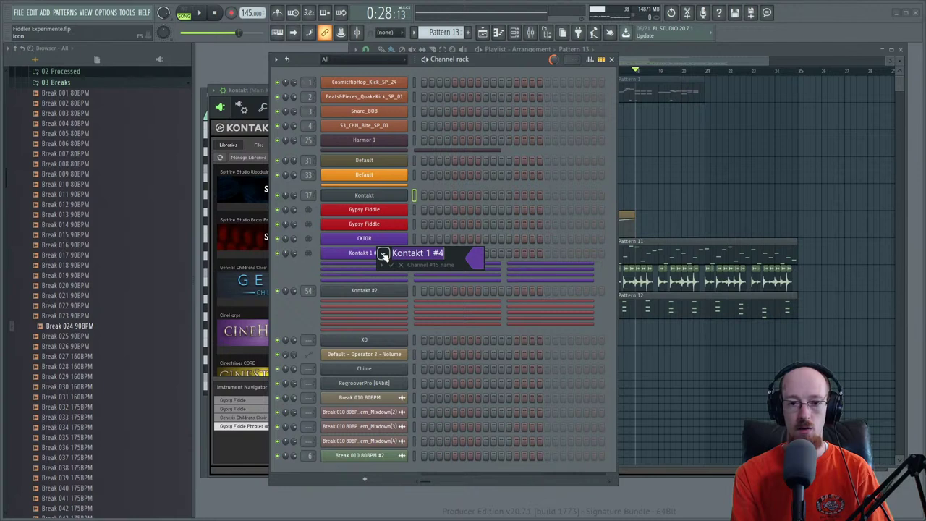
{"action": "type", "text": "Violin"}
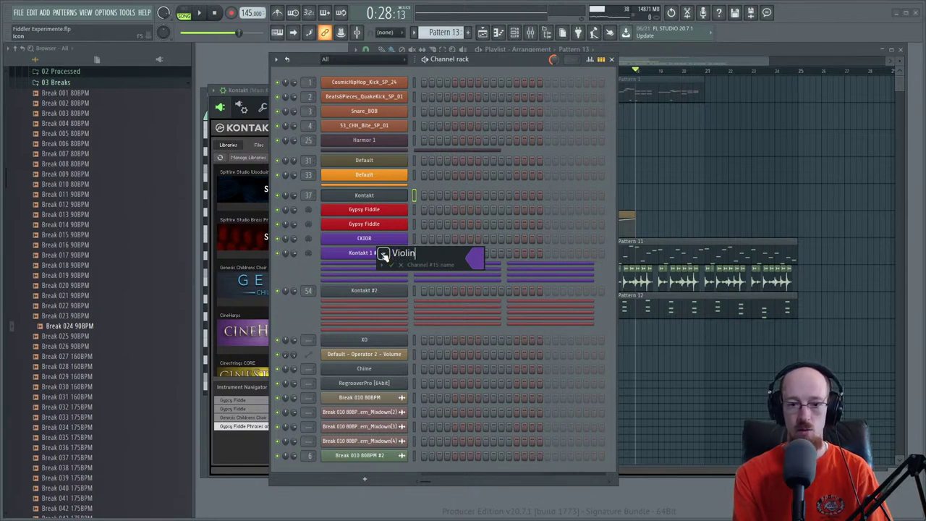
{"action": "type", "text": "o "}
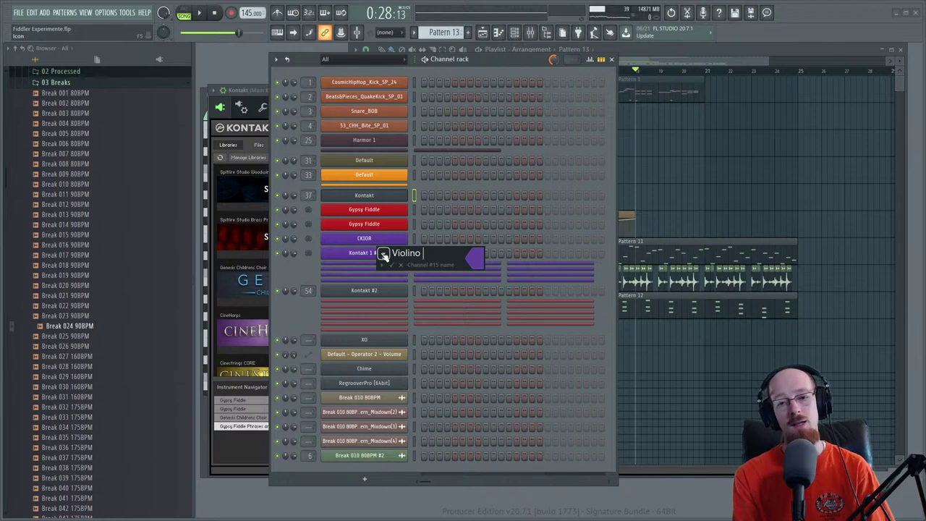
{"action": "type", "text": "Phrase"}
{"action": "key", "text": "Return"}
- Open the Violino Phrase channel's piano roll and audition several keys in the fourth octave
{"action": "right_click", "coordinate": [381, 255]}
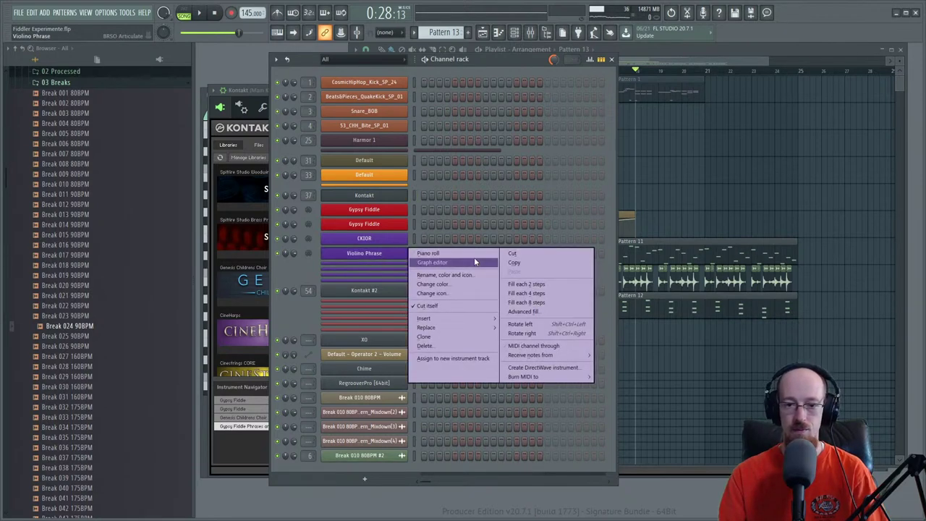
{"action": "left_click", "coordinate": [470, 254]}
{"action": "left_click", "coordinate": [233, 274]}
{"action": "left_click", "coordinate": [231, 228]}
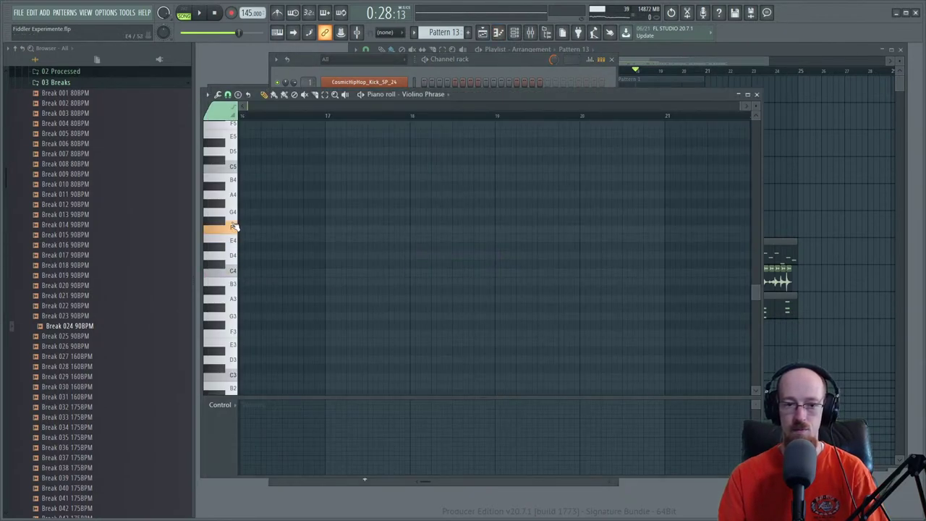
{"action": "left_click", "coordinate": [227, 181]}
{"action": "left_click", "coordinate": [231, 275]}
{"action": "left_click", "coordinate": [225, 255]}
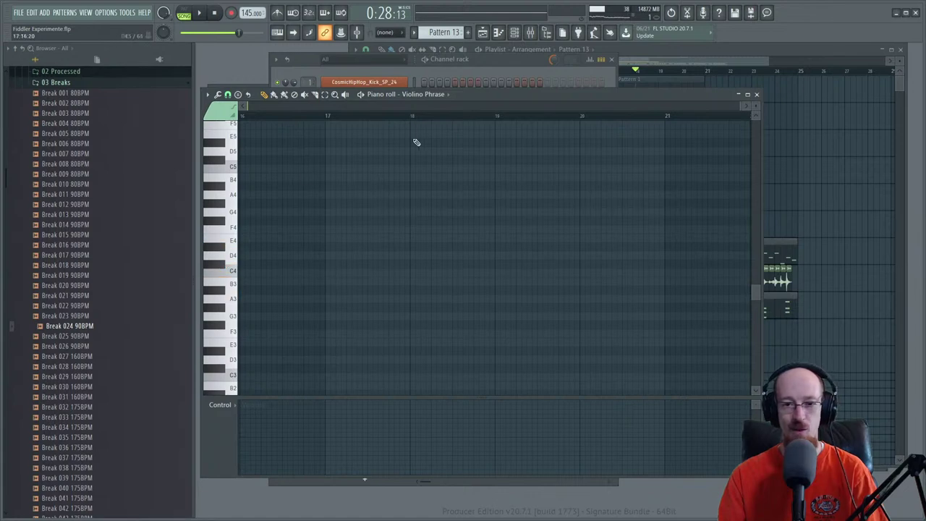
{"action": "left_click_drag", "start_coordinate": [475, 102], "coordinate": [450, 332]}
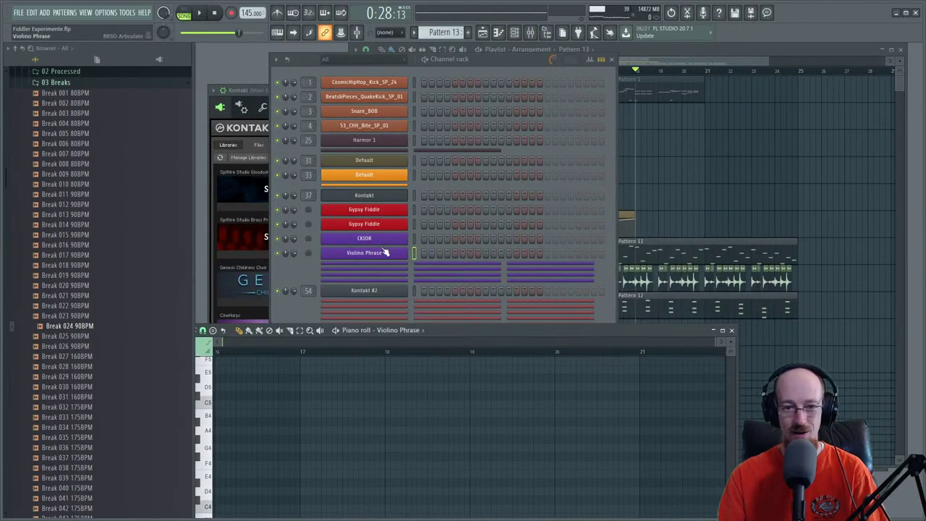
- Route the Gypsy Fiddle Phrases and FX instrument in Kontakt to output st.4 and collapse its view
{"action": "left_click", "coordinate": [366, 195]}
{"action": "key", "text": "Caps_Lock"}
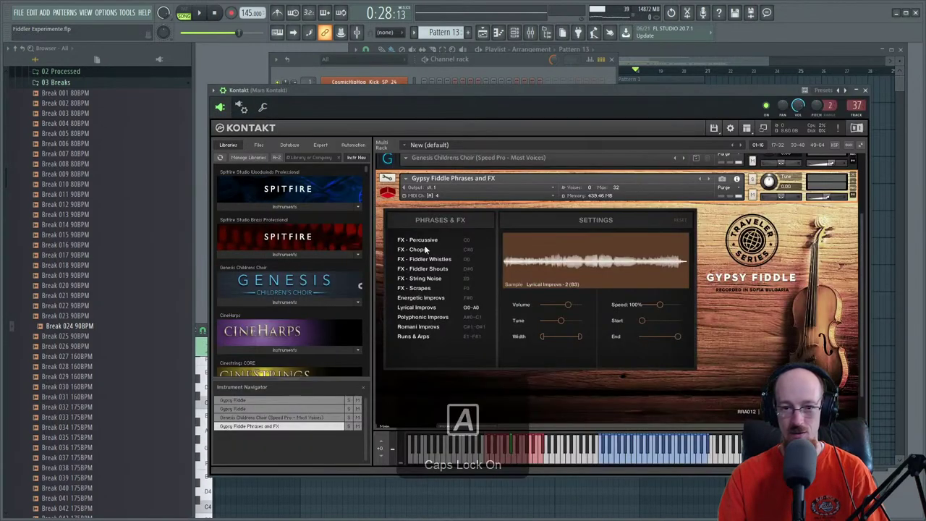
{"action": "key", "text": "F6"}
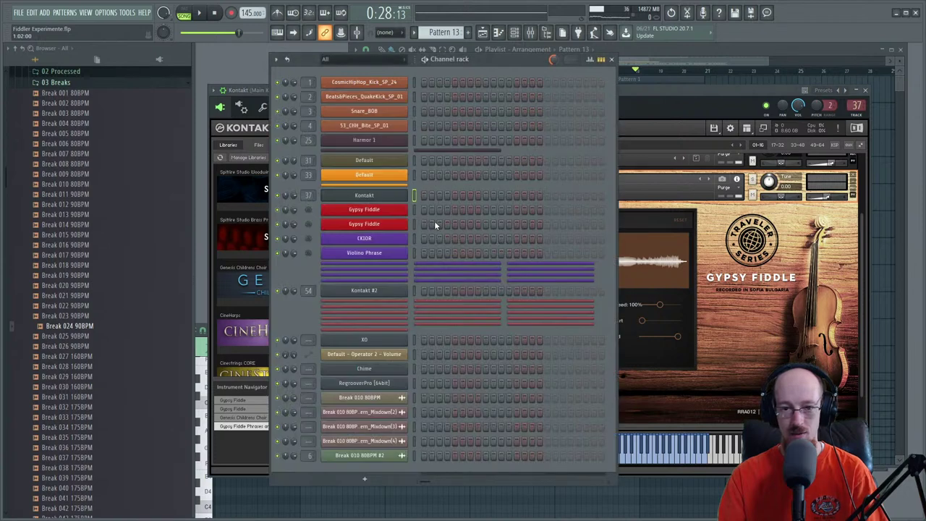
{"action": "key", "text": "Caps_Lock"}
{"action": "left_click", "coordinate": [650, 131]}
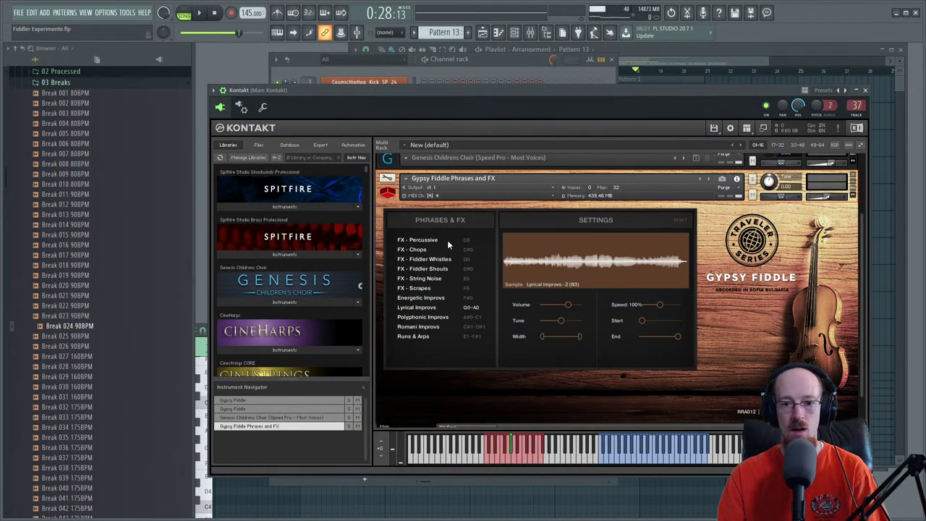
{"action": "left_click", "coordinate": [436, 191]}
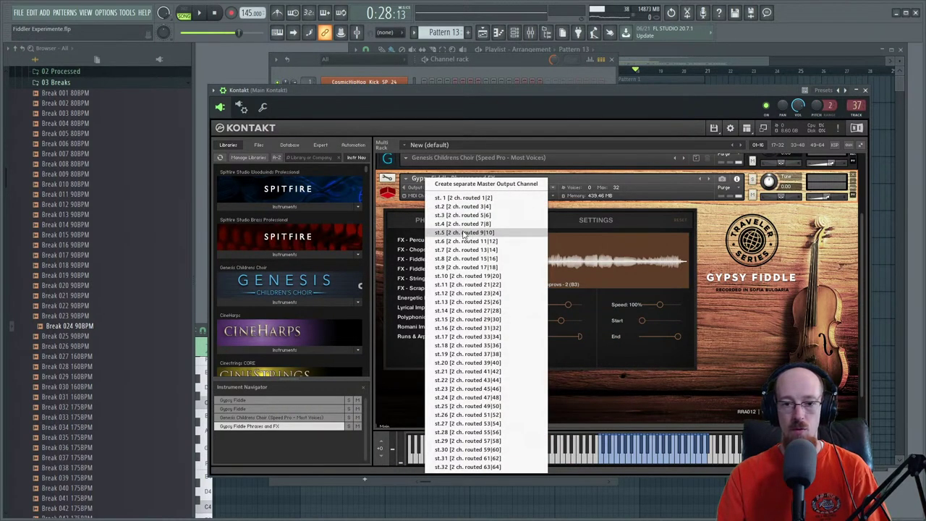
{"action": "left_click", "coordinate": [464, 227]}
{"action": "left_click", "coordinate": [391, 182]}
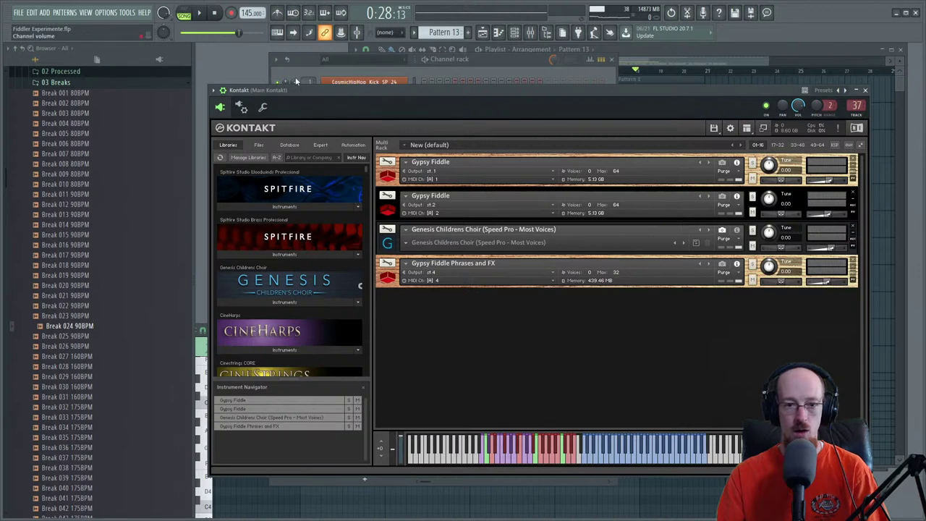
- Check the MIDI port and channel assignments of the CKIOR and Violino Phrase channels
{"action": "left_click", "coordinate": [309, 60]}
{"action": "left_click", "coordinate": [390, 245]}
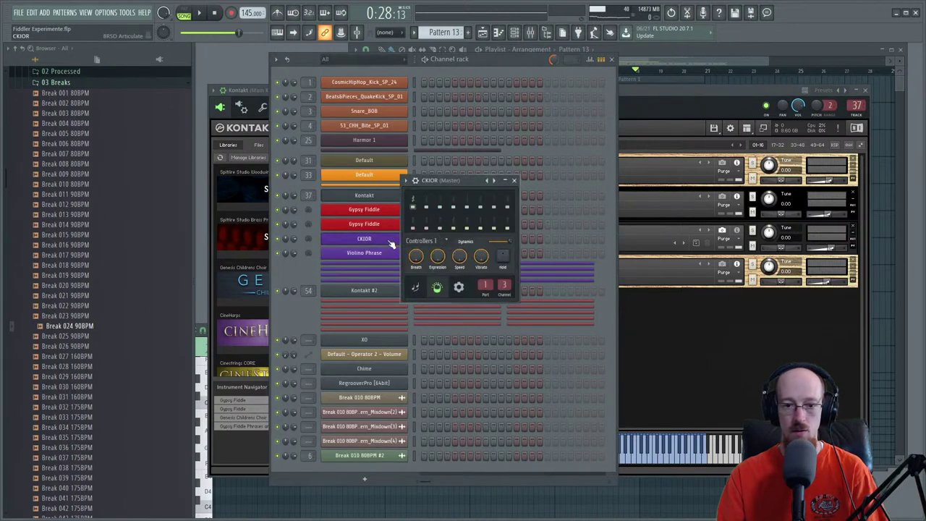
{"action": "left_click", "coordinate": [387, 254]}
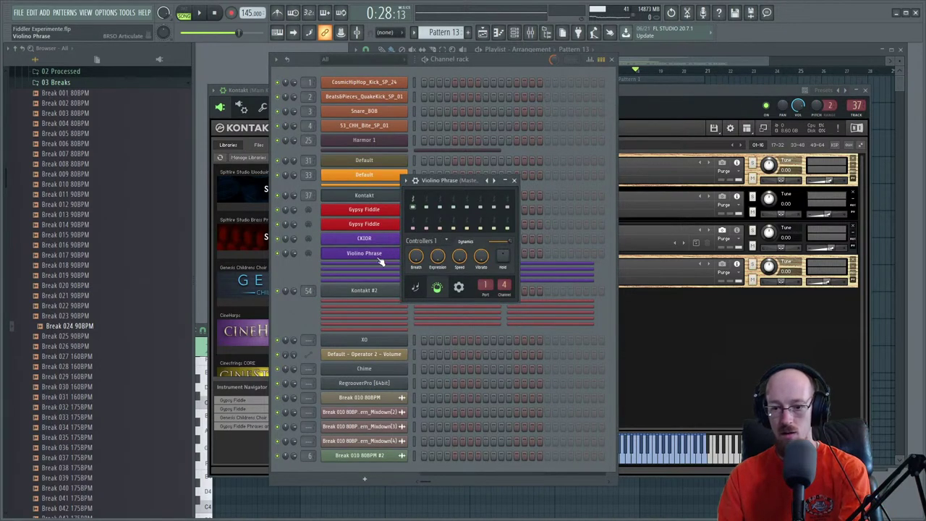
- Reopen the Violino Phrase piano roll and draw a one-bar D#5 note at bar 1 of Pattern 13
{"action": "right_click", "coordinate": [396, 256]}
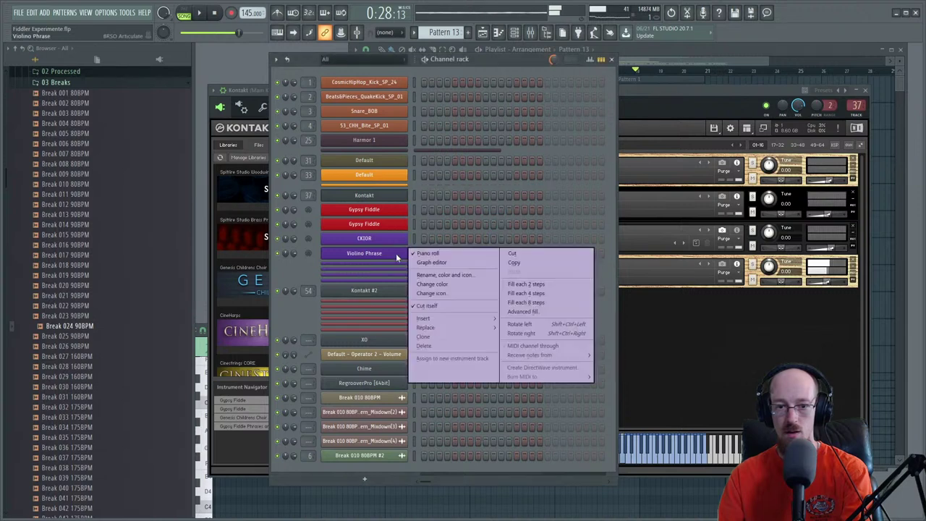
{"action": "left_click", "coordinate": [430, 253]}
{"action": "right_click", "coordinate": [400, 258]}
{"action": "left_click", "coordinate": [427, 255]}
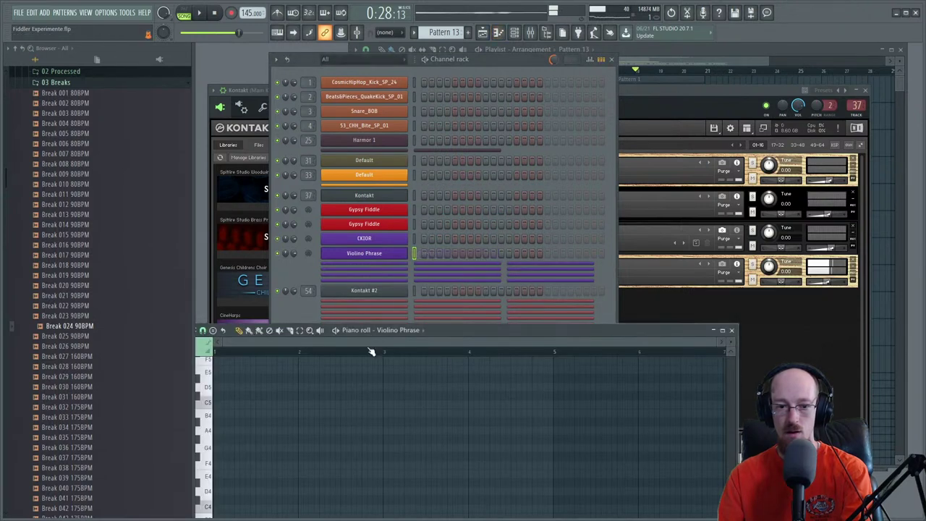
{"action": "left_click_drag", "start_coordinate": [457, 329], "coordinate": [565, 217]}
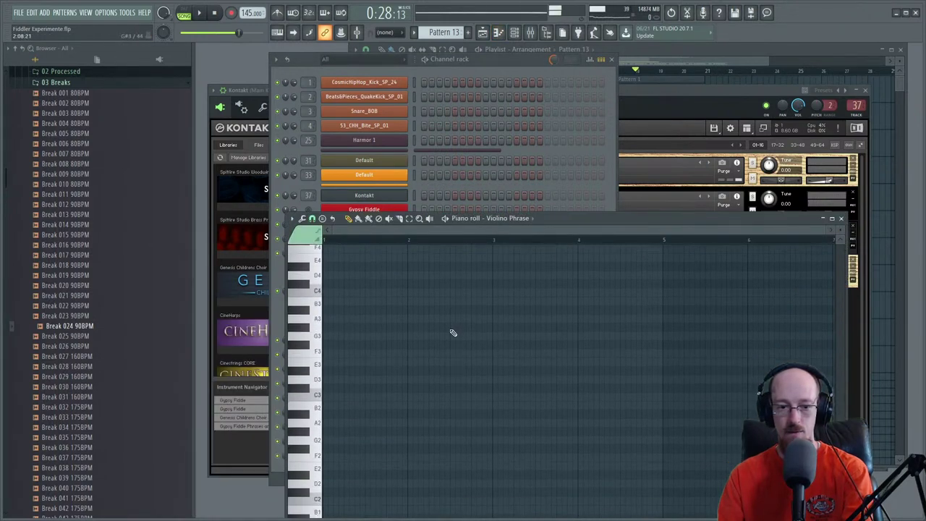
{"action": "scroll", "coordinate": [455, 336], "scroll_direction": "down", "scroll_amount": 6}
{"action": "scroll", "coordinate": [460, 331], "scroll_direction": "up", "scroll_amount": 8}
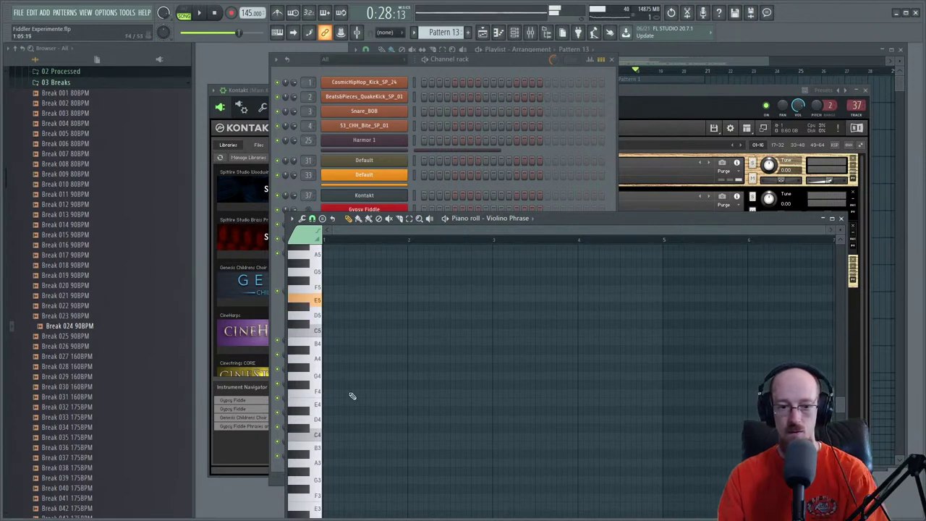
{"action": "mouse_move", "coordinate": [327, 392]}
{"action": "left_mouse_down"}
{"action": "mouse_move", "coordinate": [316, 391]}
{"action": "mouse_move", "coordinate": [308, 297]}
{"action": "mouse_move", "coordinate": [407, 321]}
{"action": "left_mouse_up"}
{"action": "key", "text": "space"}
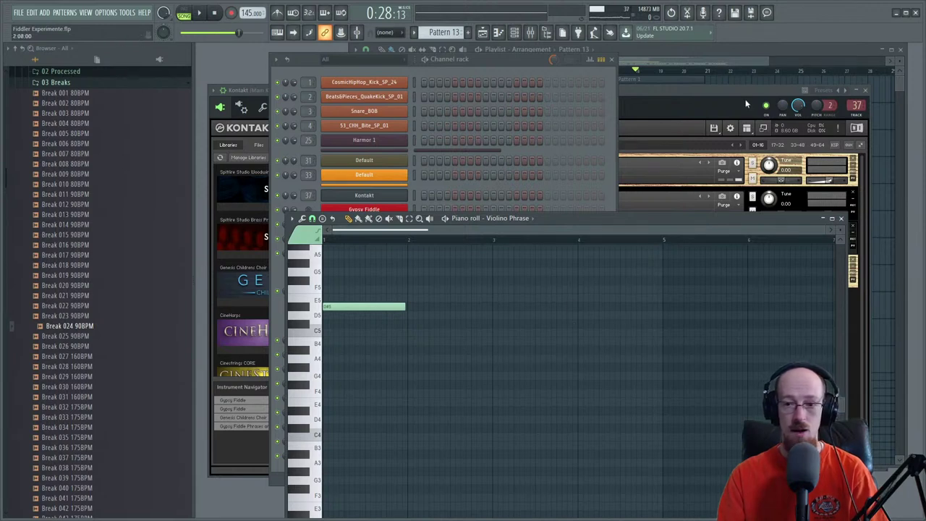
- Move the song position to bar 17 and place a Pattern 13 clip there on the Extra 1 track
{"action": "left_click", "coordinate": [736, 68]}
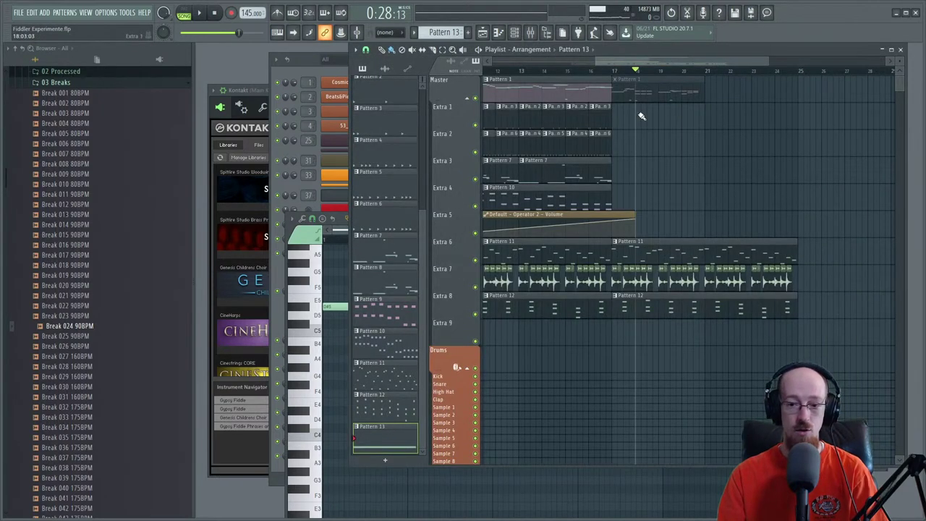
{"action": "left_click", "coordinate": [613, 73]}
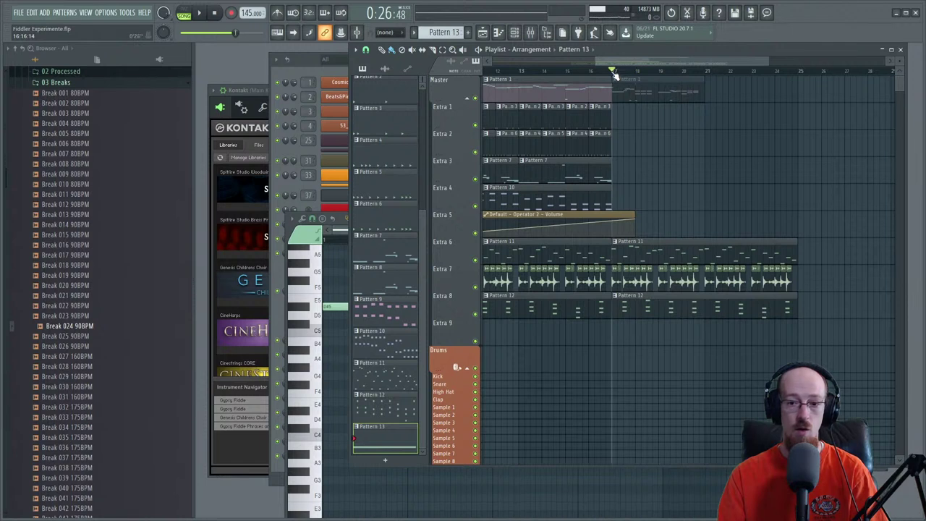
{"action": "left_click", "coordinate": [629, 109]}
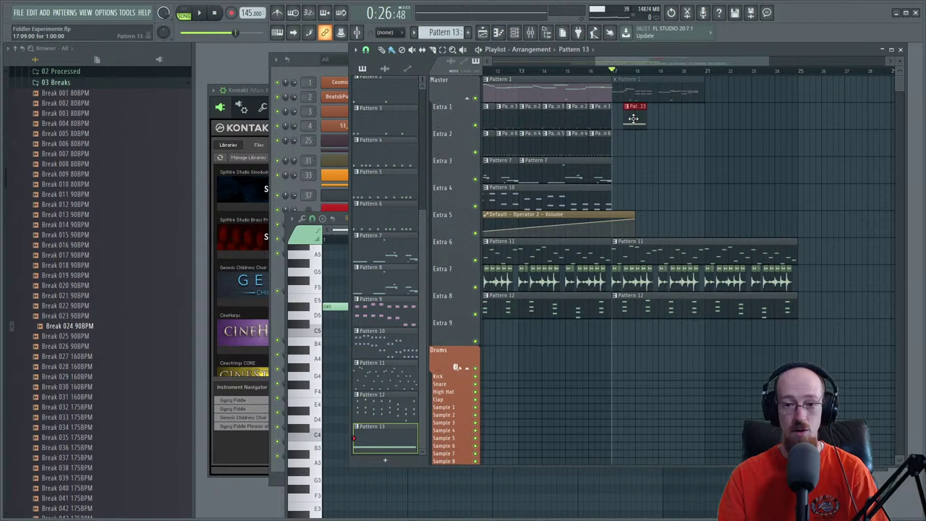
{"action": "left_click_drag", "start_coordinate": [633, 118], "coordinate": [614, 118]}
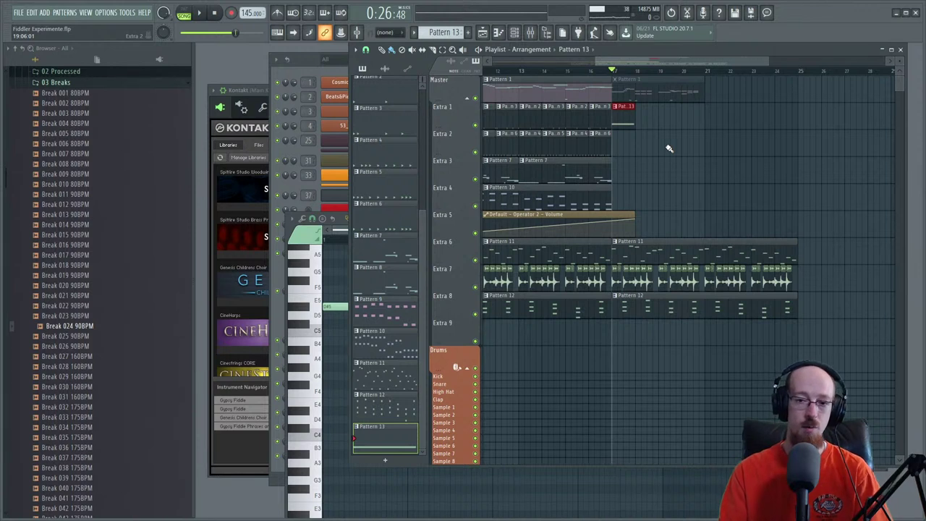
- During playback, shorten the Violino Phrase note to about a third of a bar at C#5, and add equal-length C5 and D#5 notes after it
{"action": "left_click", "coordinate": [305, 59]}
{"action": "left_click", "coordinate": [485, 256]}
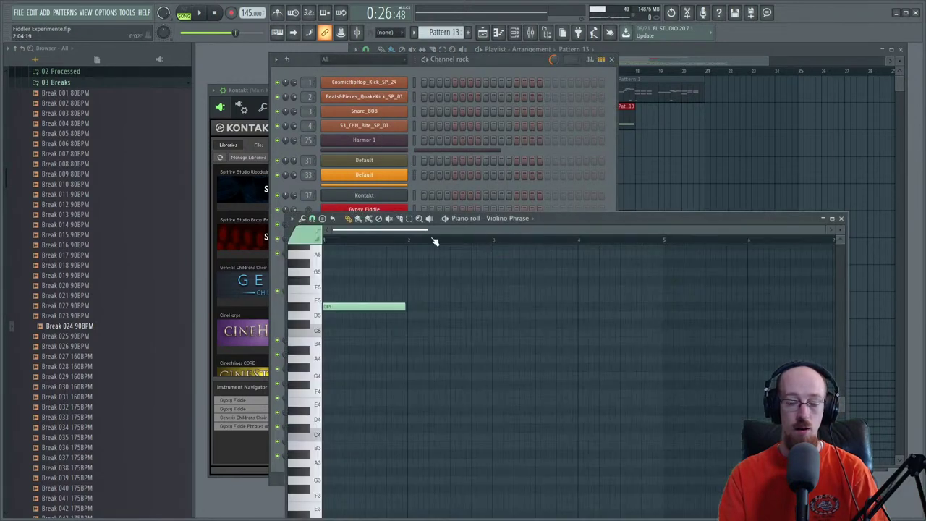
{"action": "left_click_drag", "start_coordinate": [574, 219], "coordinate": [574, 198]}
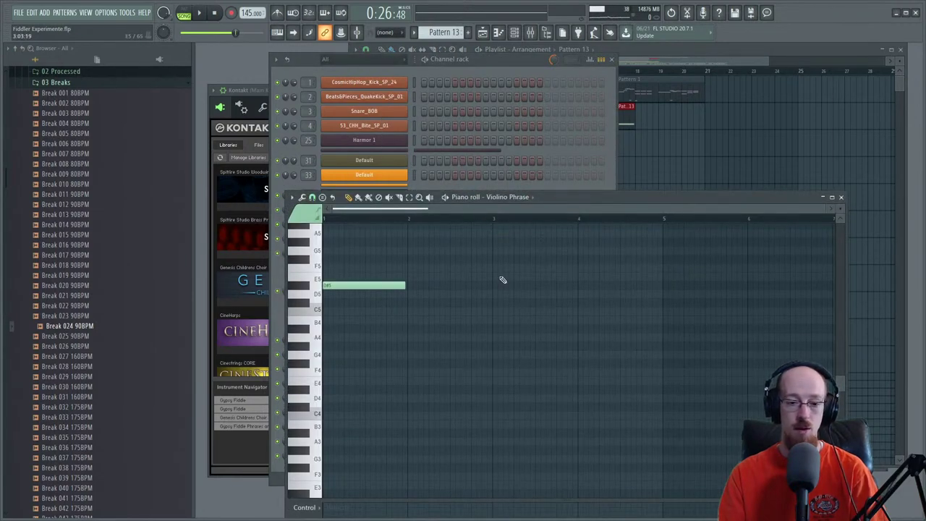
{"action": "key", "text": "space"}
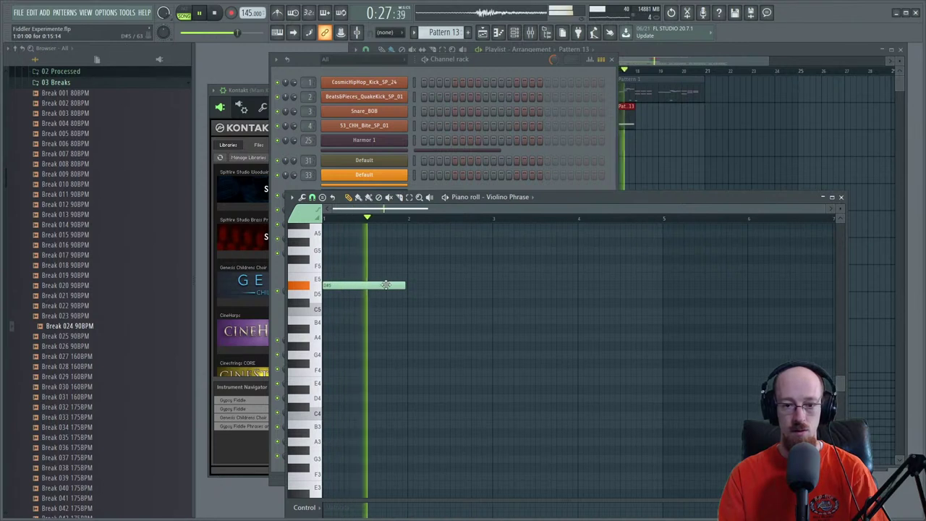
{"action": "left_click_drag", "start_coordinate": [404, 286], "coordinate": [352, 302]}
{"action": "left_click", "coordinate": [362, 312]}
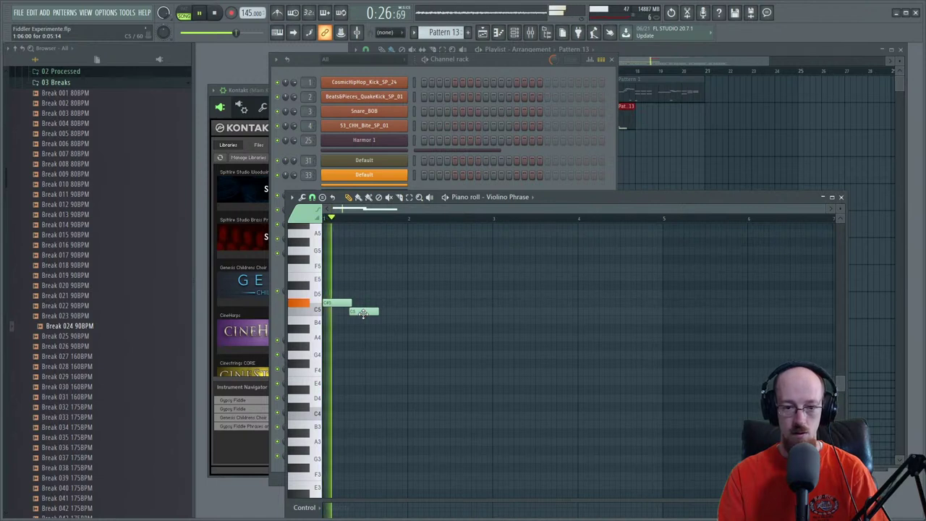
{"action": "left_click", "coordinate": [383, 303]}
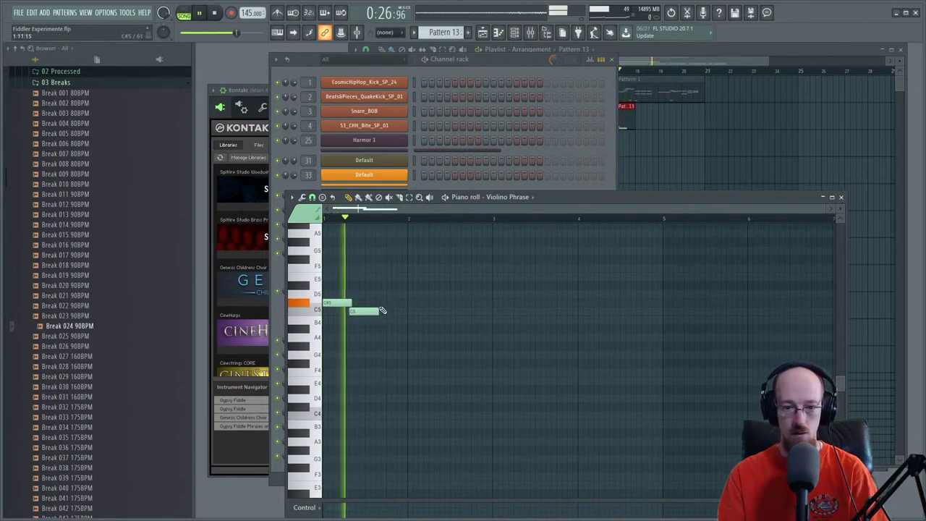
{"action": "left_click_drag", "start_coordinate": [391, 303], "coordinate": [391, 285]}
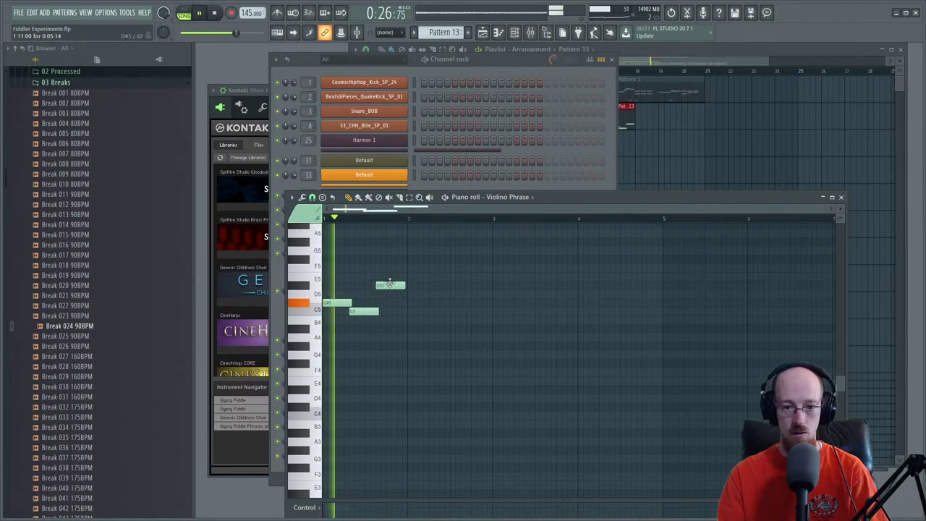
{"action": "key", "text": "space"}
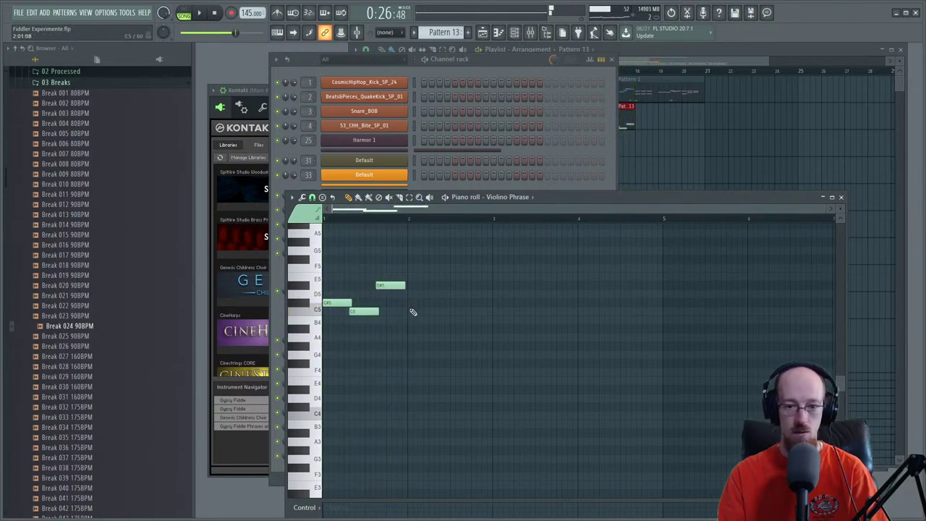
{"action": "left_click", "coordinate": [417, 328]}
{"action": "right_click", "coordinate": [418, 328]}
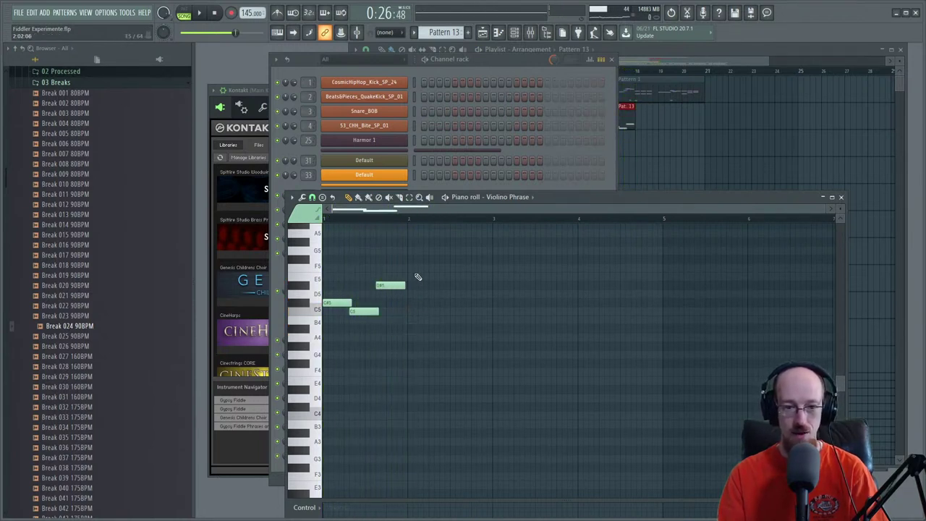
- Duplicate the three Violino Phrase notes into bar 2, raising the first copied note to F5 and the last one to G#5
{"action": "left_click_drag", "start_coordinate": [326, 271], "coordinate": [421, 267]}
{"action": "key", "text": "ctrl+b"}
{"action": "left_click", "coordinate": [429, 308]}
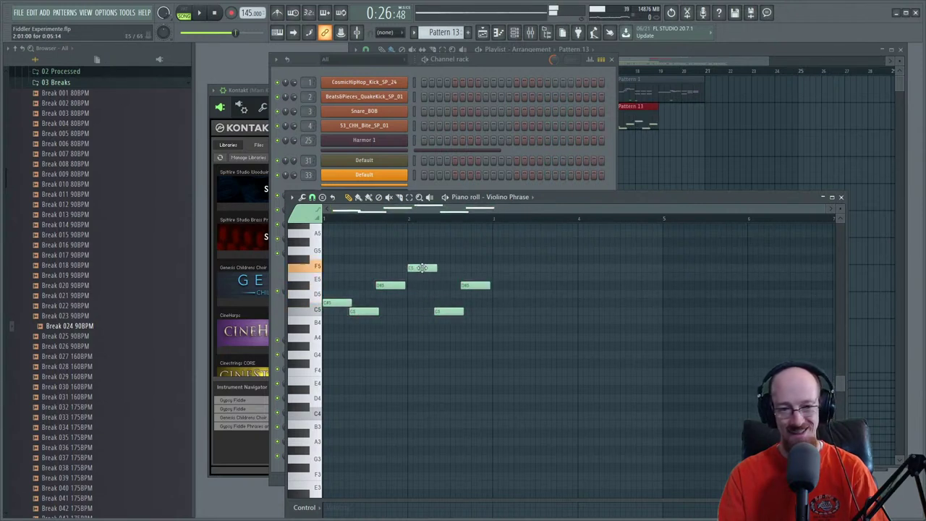
{"action": "key", "text": "space"}
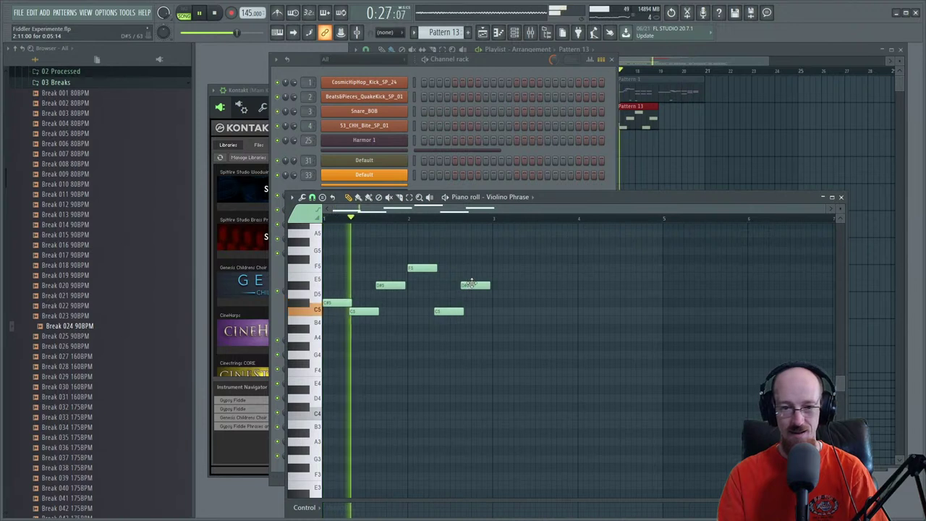
{"action": "left_click_drag", "start_coordinate": [470, 285], "coordinate": [470, 249]}
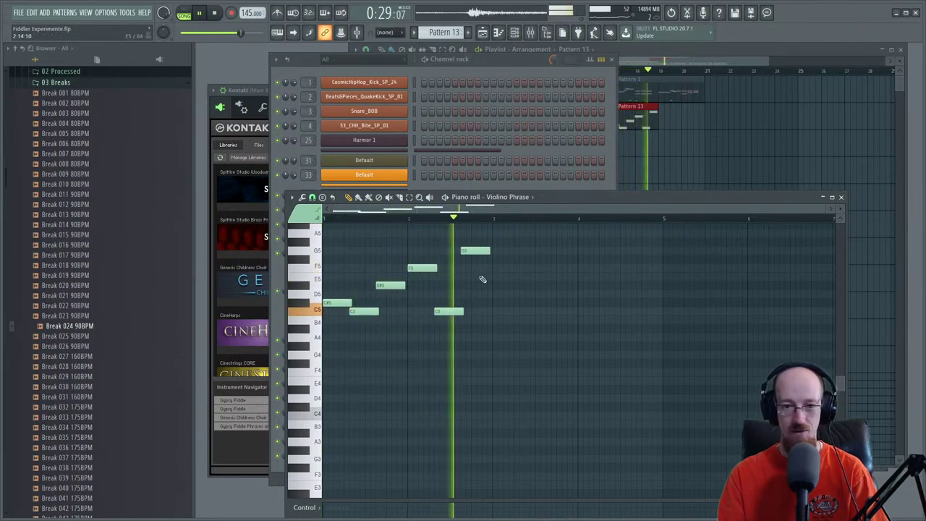
{"action": "left_click_drag", "start_coordinate": [477, 251], "coordinate": [478, 241]}
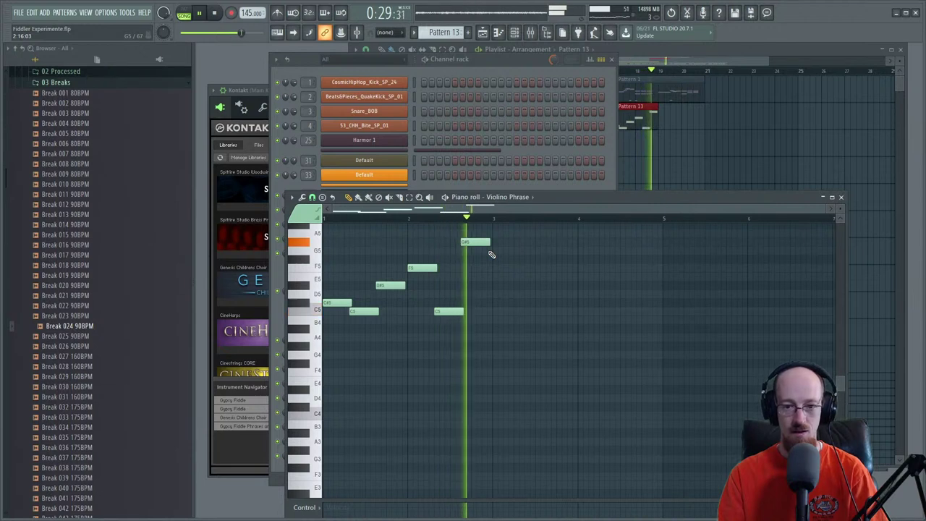
- Lengthen the final G#5 note until just before bar 5, replaying the phrase from bar 17 to check it
{"action": "left_click_drag", "start_coordinate": [489, 243], "coordinate": [573, 246]}
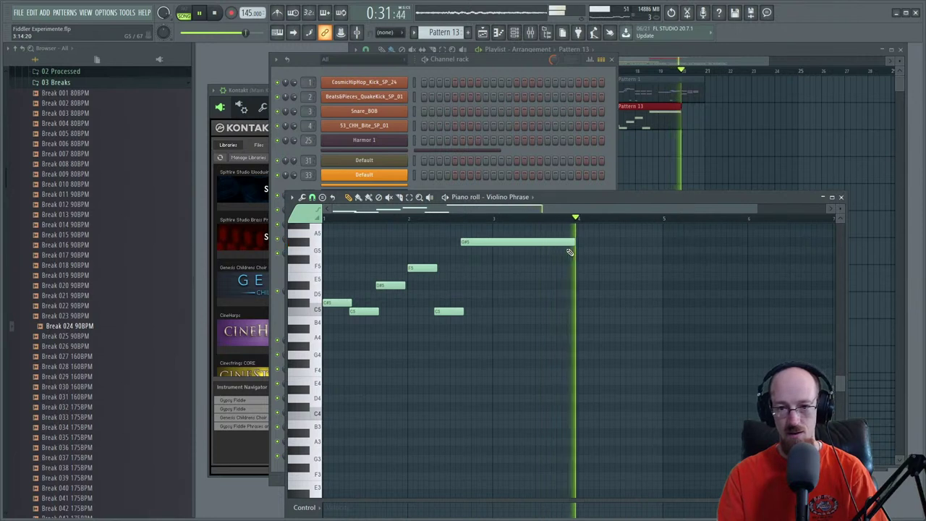
{"action": "key", "text": "space"}
{"action": "key", "text": "space"}
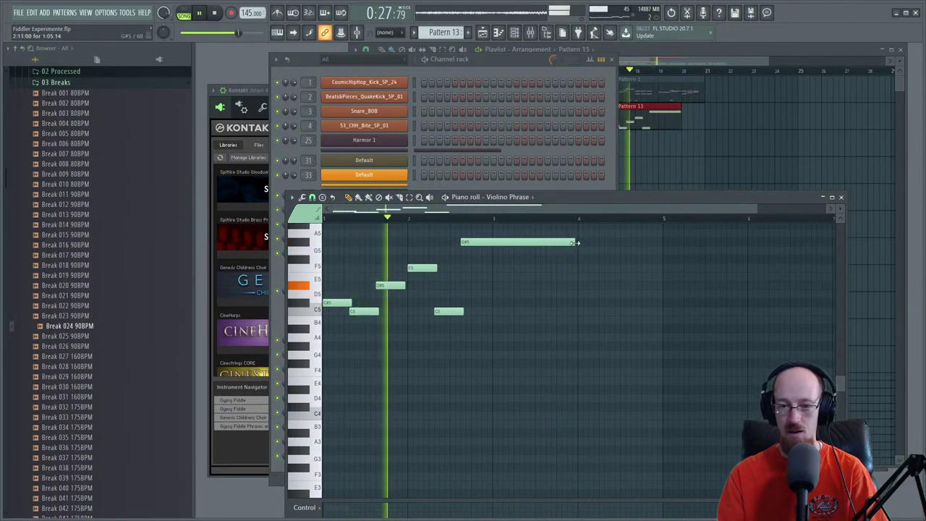
{"action": "left_click_drag", "start_coordinate": [575, 242], "coordinate": [659, 243]}
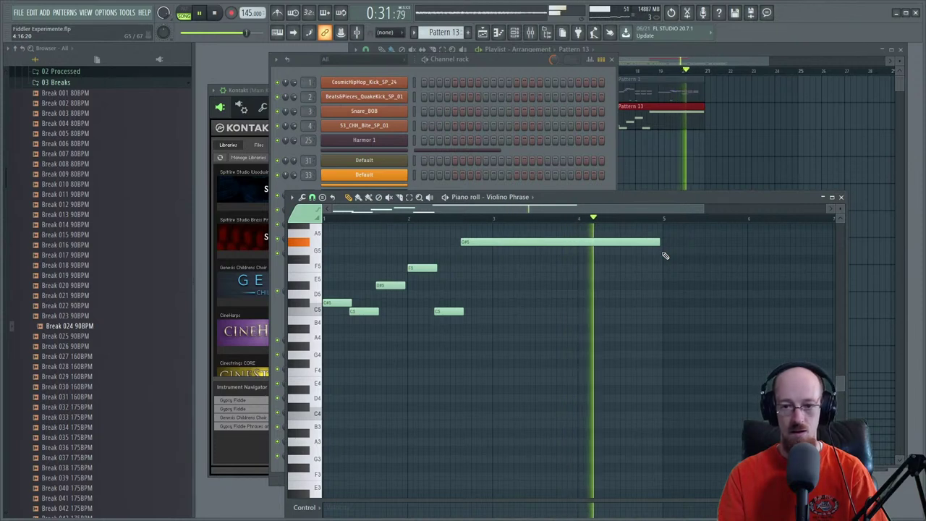
{"action": "key", "text": "space"}
{"action": "key", "text": "space"}
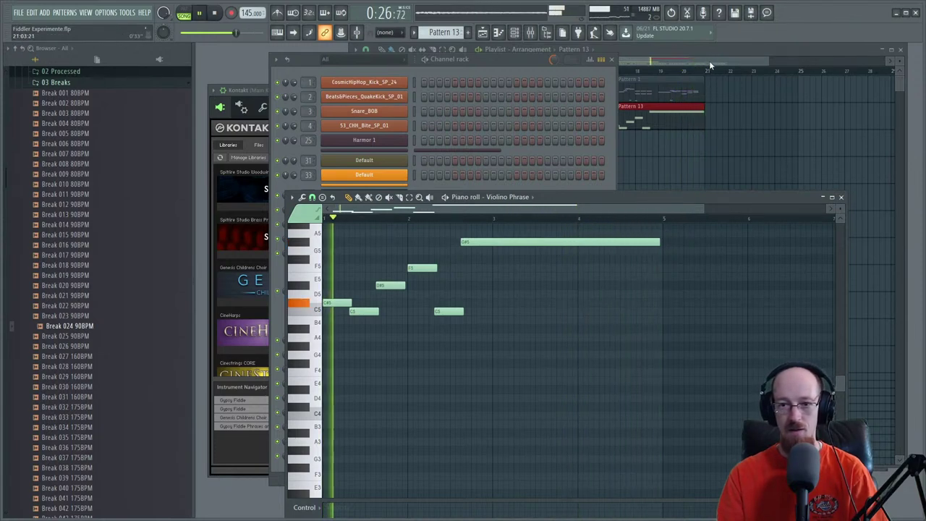
- Copy the Pattern 13 clip on the Extra 1 track to bar 21 and stop playback
{"action": "left_click", "coordinate": [708, 61]}
{"action": "scroll", "coordinate": [657, 145], "scroll_direction": "down", "scroll_amount": 3}
{"action": "scroll", "coordinate": [655, 128], "scroll_direction": "up", "scroll_amount": 2}
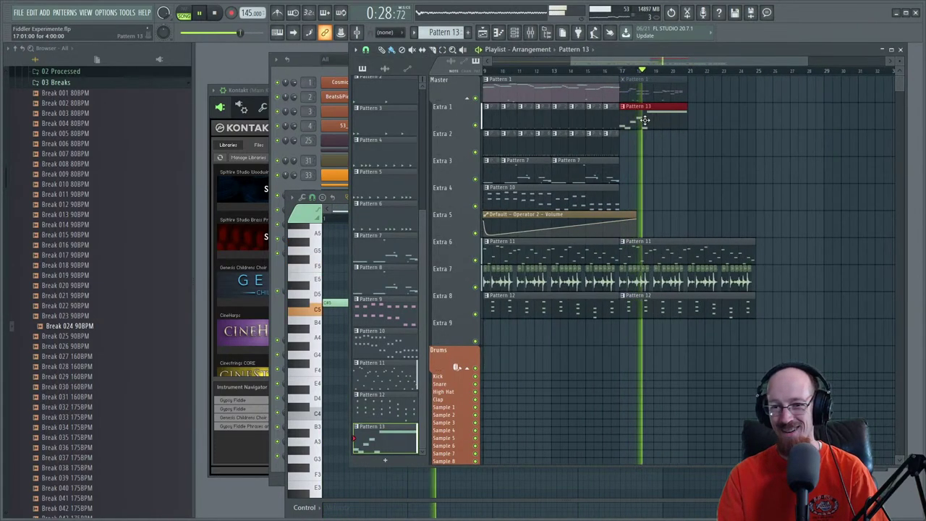
{"action": "left_click_drag", "start_coordinate": [643, 125], "coordinate": [711, 126]}
{"action": "scroll", "coordinate": [681, 149], "scroll_direction": "up", "scroll_amount": 3}
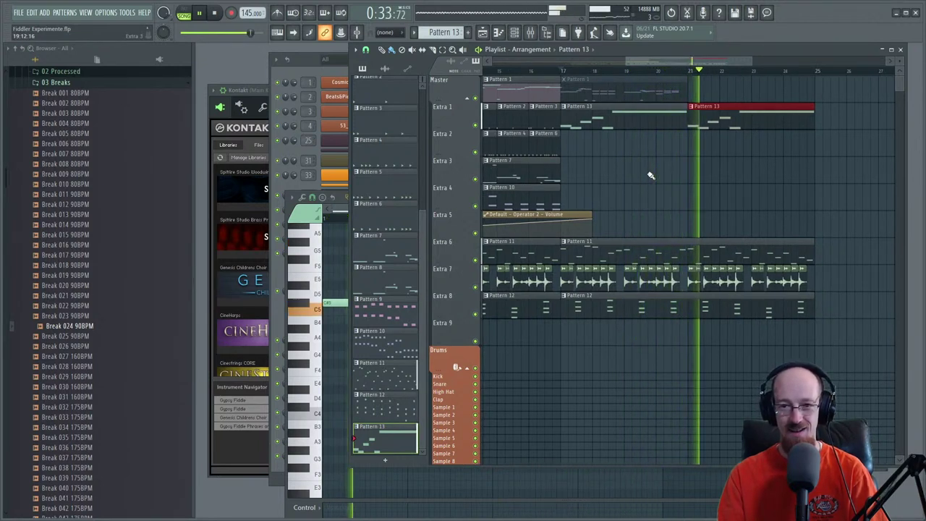
{"action": "key", "text": "space"}
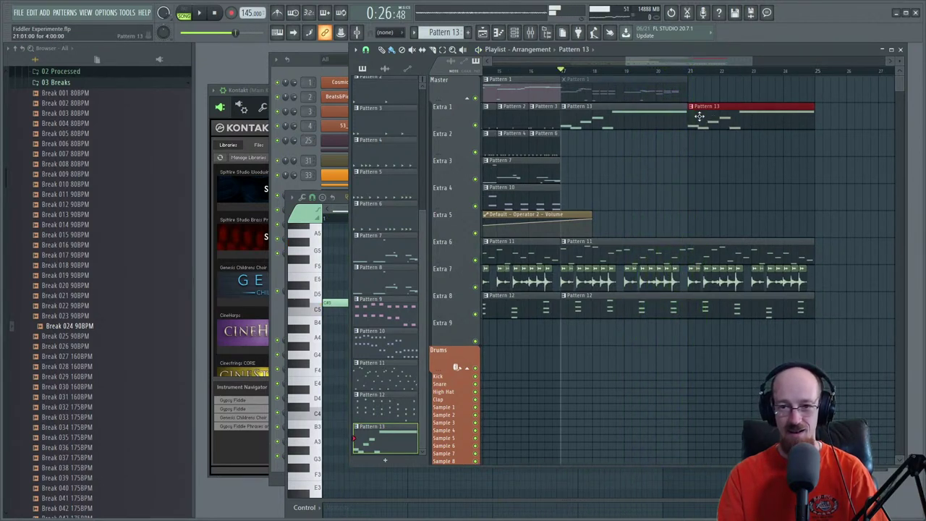
- Remove the stray Pattern 13 clip from the Master track and the copied clip at bar 21 on Extra 1
{"action": "left_click", "coordinate": [690, 107]}
{"action": "left_click", "coordinate": [745, 93]}
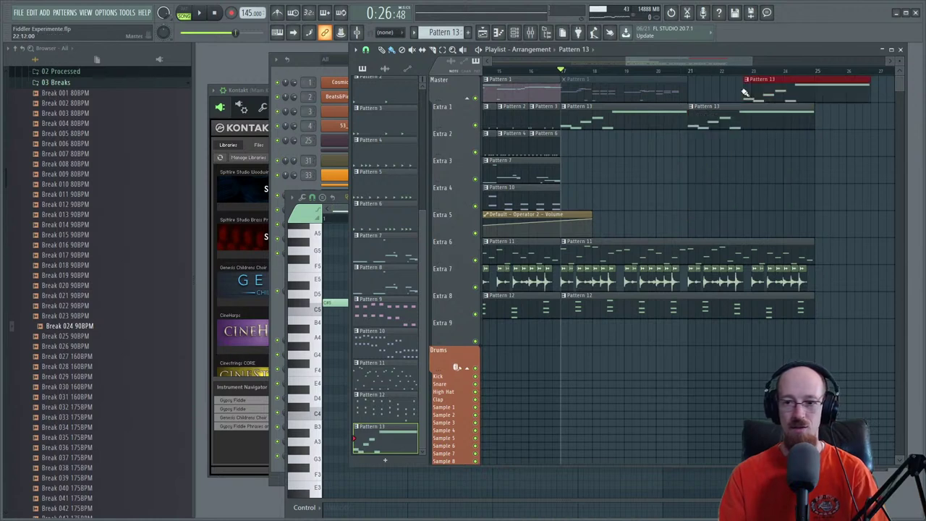
{"action": "right_click", "coordinate": [772, 94]}
{"action": "right_click", "coordinate": [738, 115]}
- Reopen Pattern 13 in the Violino Phrase piano roll and duplicate all its notes four bars on, starting at bar 5
{"action": "double_click", "coordinate": [632, 124]}
{"action": "scroll", "coordinate": [470, 271], "scroll_direction": "down", "scroll_amount": 3}
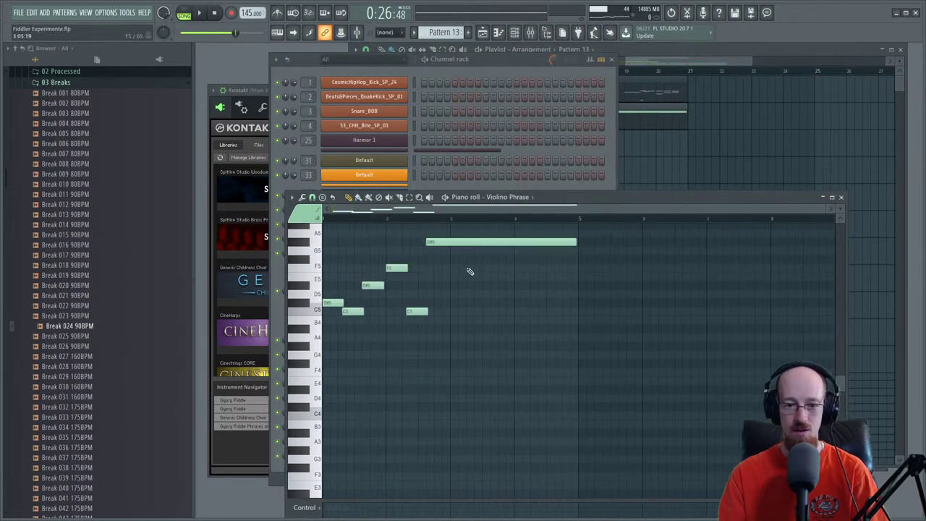
{"action": "key", "text": "ctrl+a"}
{"action": "left_click_drag", "start_coordinate": [335, 302], "coordinate": [589, 302]}
{"action": "left_click", "coordinate": [594, 267]}
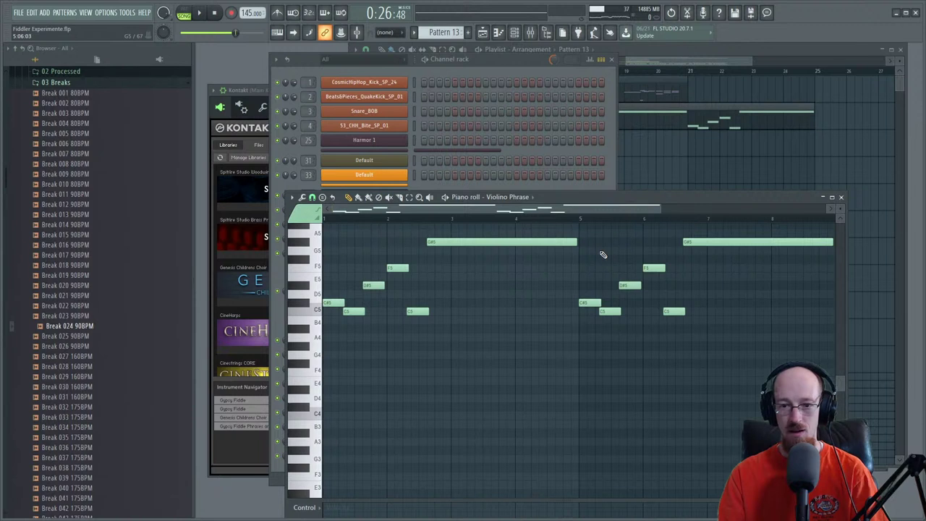
- Set playback to start at bar 5 and move the first note of that bar from C#5 up to A#5
{"action": "key", "text": "space"}
{"action": "left_click", "coordinate": [585, 218]}
{"action": "scroll", "coordinate": [587, 253], "scroll_direction": "up", "scroll_amount": 1}
{"action": "left_click_drag", "start_coordinate": [583, 256], "coordinate": [533, 277]}
{"action": "key", "text": "space"}
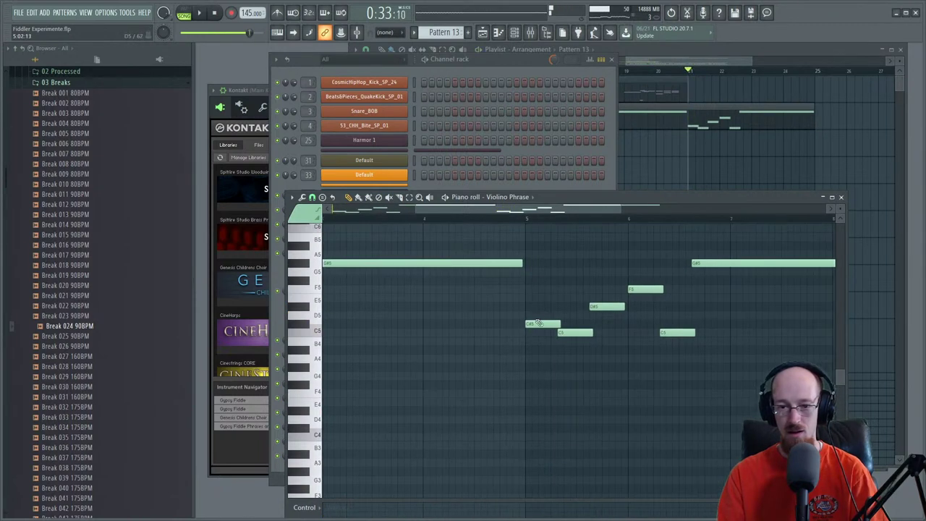
{"action": "left_click_drag", "start_coordinate": [537, 323], "coordinate": [533, 246]}
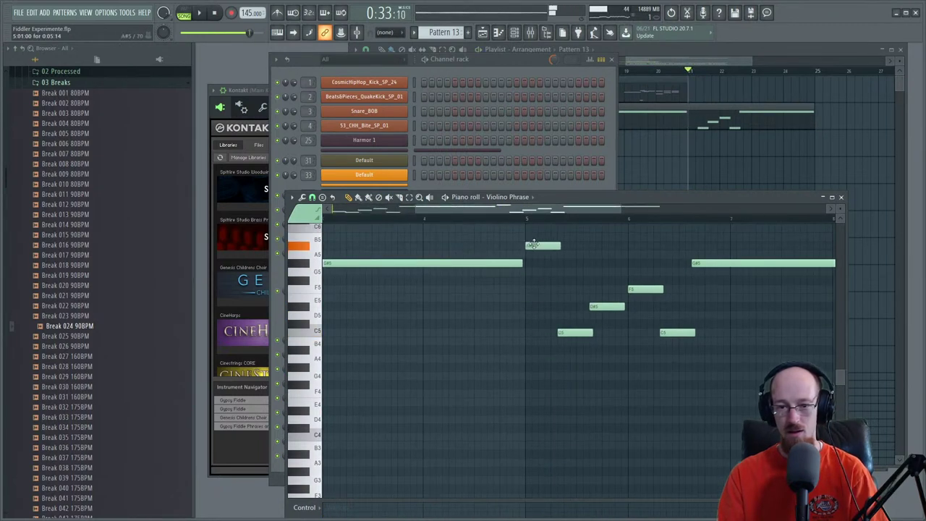
- Raise the second note of bar 5 to G5 at its original start position and audition the change
{"action": "key", "text": "space"}
{"action": "left_click_drag", "start_coordinate": [566, 334], "coordinate": [570, 271]}
{"action": "key", "text": "space"}
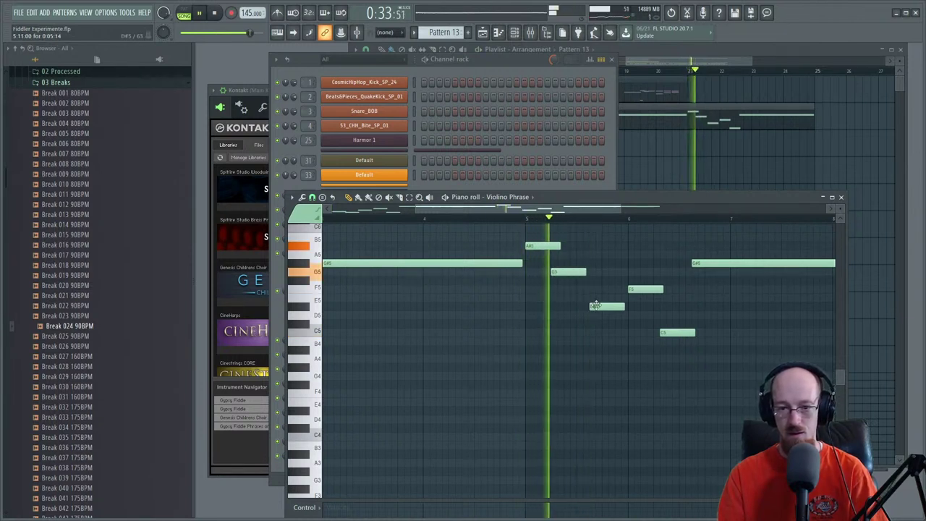
{"action": "left_click_drag", "start_coordinate": [574, 271], "coordinate": [580, 271]}
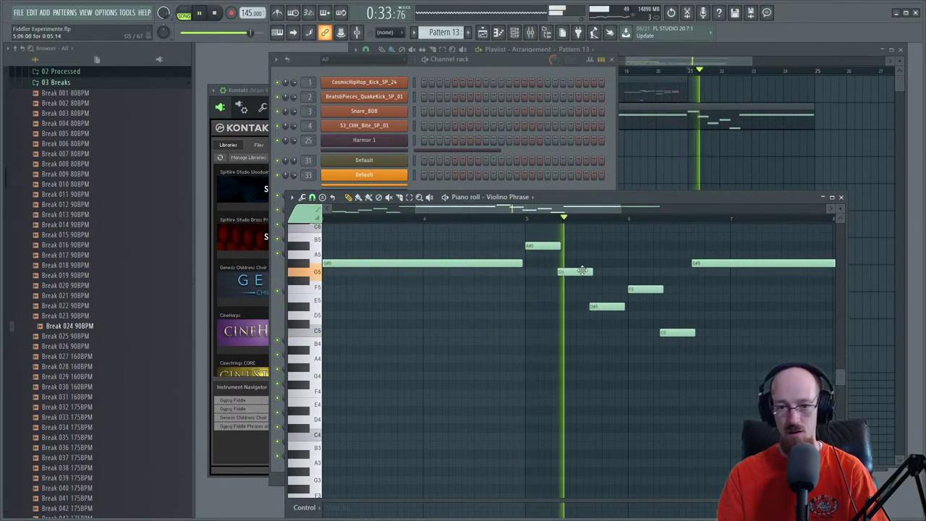
- Raise the D#5 note in bar 5 to F#5 and play the phrase from bar 5
{"action": "key", "text": "space"}
{"action": "left_click", "coordinate": [600, 304]}
{"action": "left_click_drag", "start_coordinate": [600, 304], "coordinate": [599, 279]}
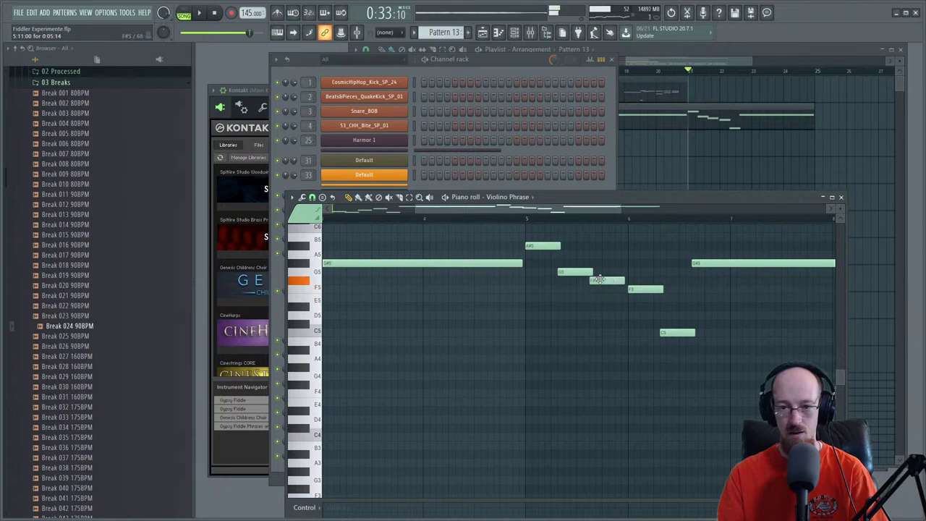
{"action": "key", "text": "space"}
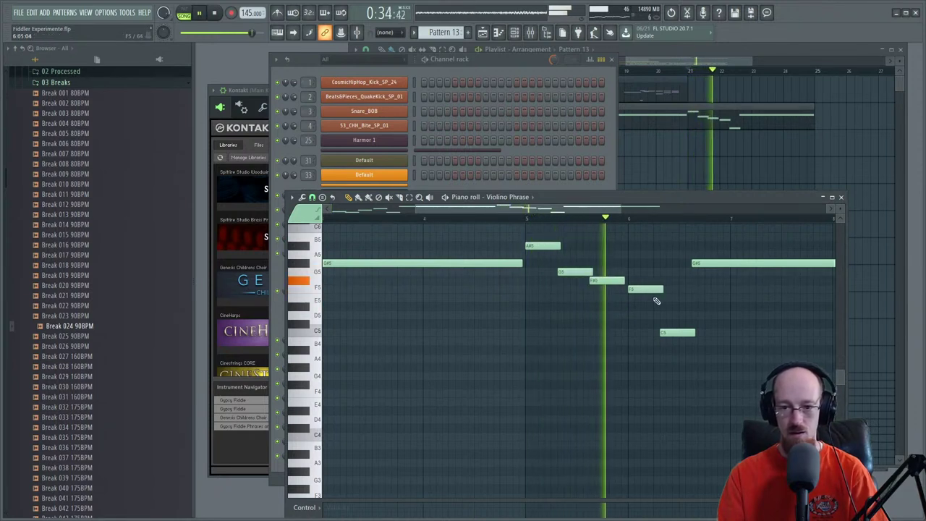
- Delete the F#5, F5 and C5 notes in bars 5 and 6 and lengthen the G5 note to the end of bar 5
{"action": "right_click", "coordinate": [610, 280]}
{"action": "left_click_drag", "start_coordinate": [590, 272], "coordinate": [623, 273]}
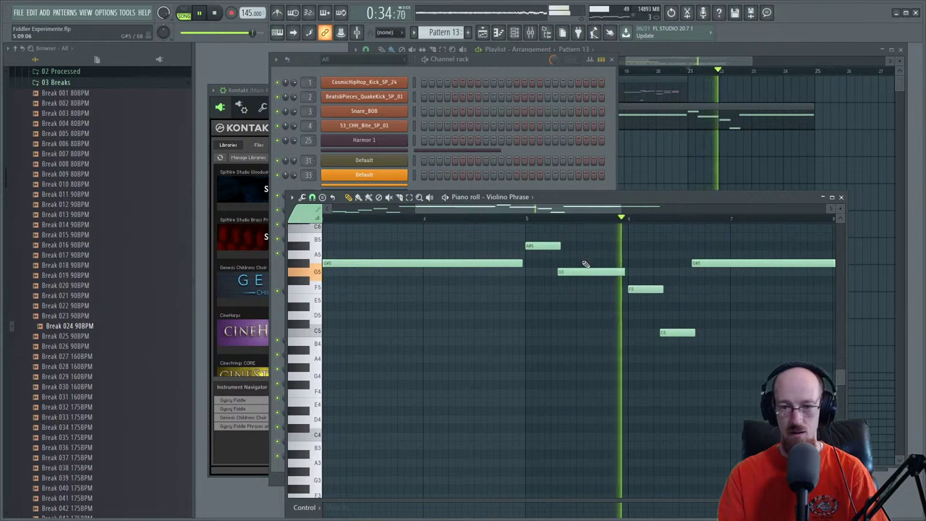
{"action": "right_click", "coordinate": [643, 289]}
- Extend the G5 note up to the long final note, try that final note at B5, and delete it
{"action": "left_click_drag", "start_coordinate": [624, 272], "coordinate": [702, 238]}
{"action": "key", "text": "space"}
{"action": "key", "text": "space"}
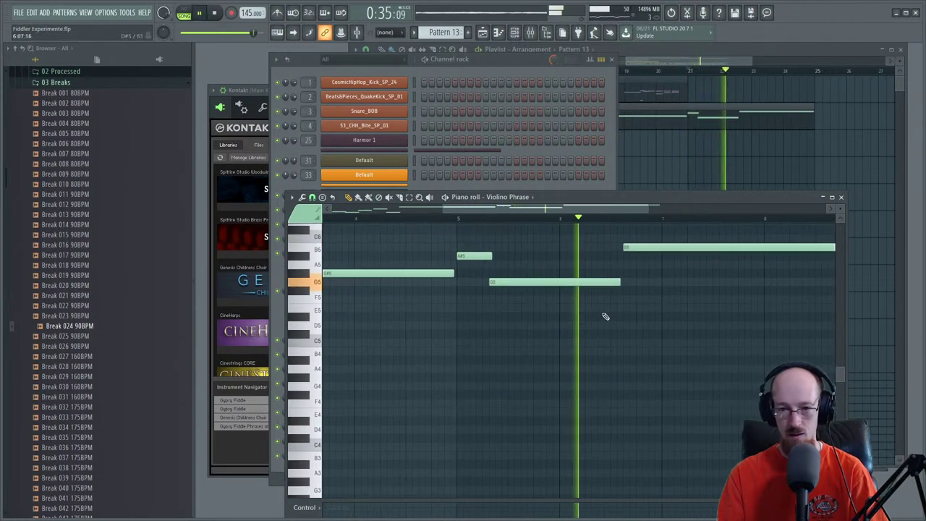
{"action": "right_click", "coordinate": [640, 249]}
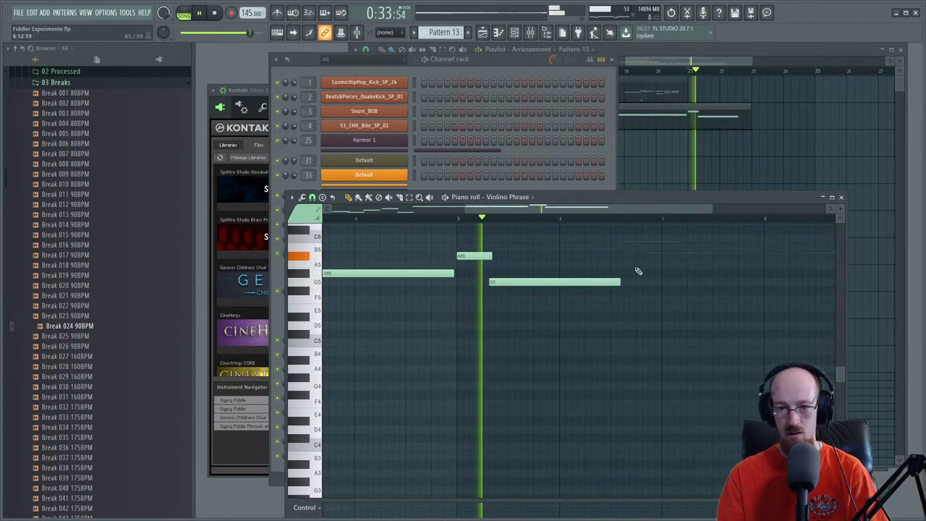
- Try the G5 note extended to about bar 8, and shorten it to end around the middle of bar 6
{"action": "left_click_drag", "start_coordinate": [556, 304], "coordinate": [703, 305]}
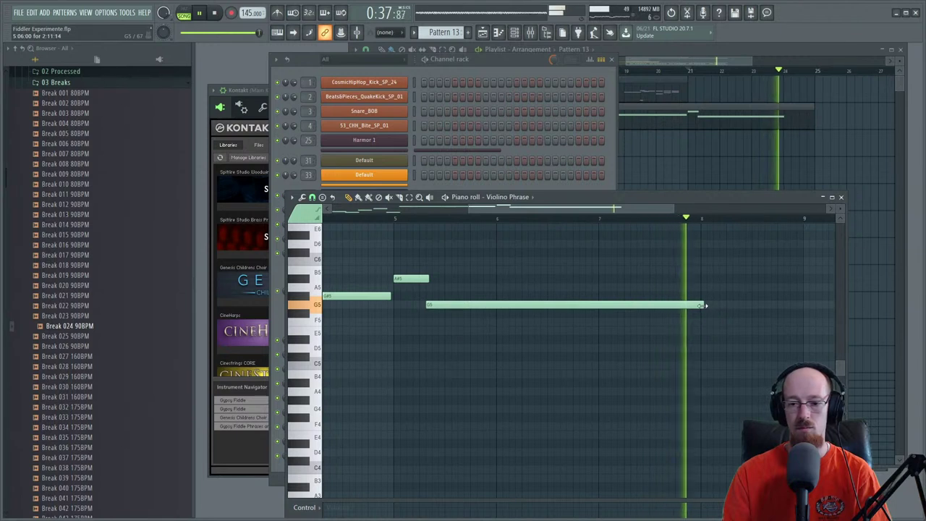
{"action": "left_click_drag", "start_coordinate": [703, 304], "coordinate": [550, 305]}
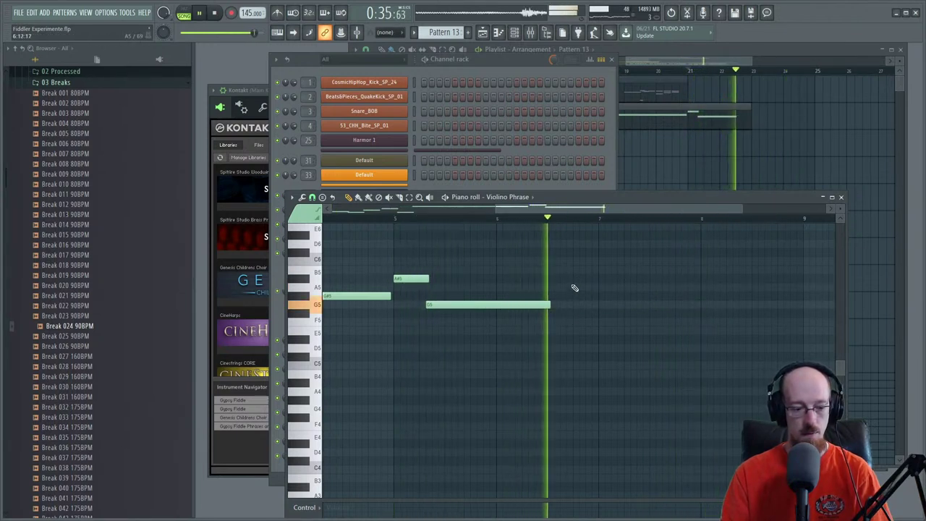
{"action": "key", "text": "space"}
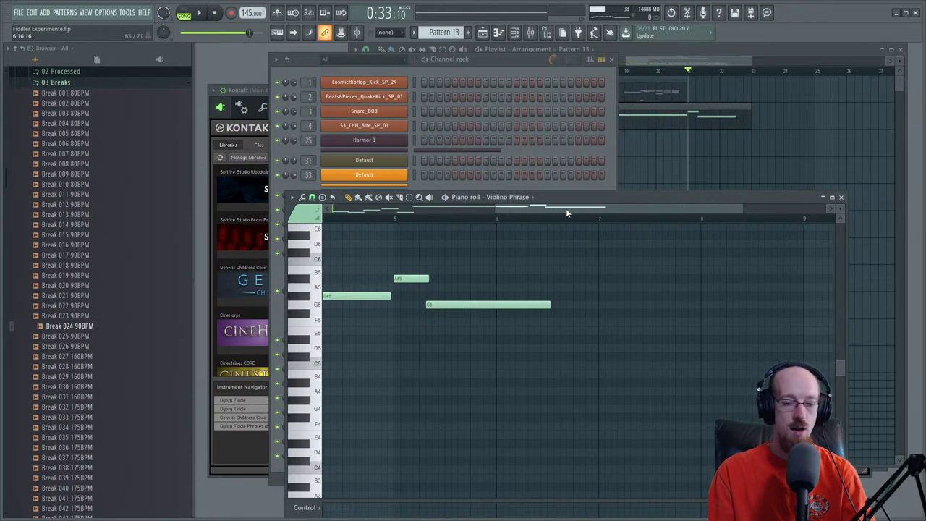
- Lower the long G5 note to F#5 and audition the phrase from bar 5
{"action": "scroll", "coordinate": [499, 309], "scroll_direction": "up", "scroll_amount": 3}
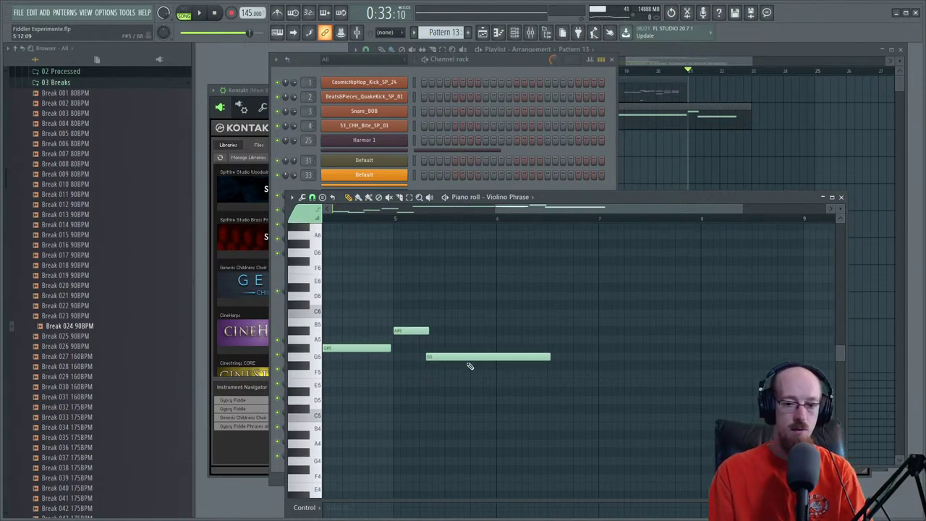
{"action": "left_click", "coordinate": [477, 364]}
{"action": "right_click", "coordinate": [474, 364]}
{"action": "left_click", "coordinate": [468, 357]}
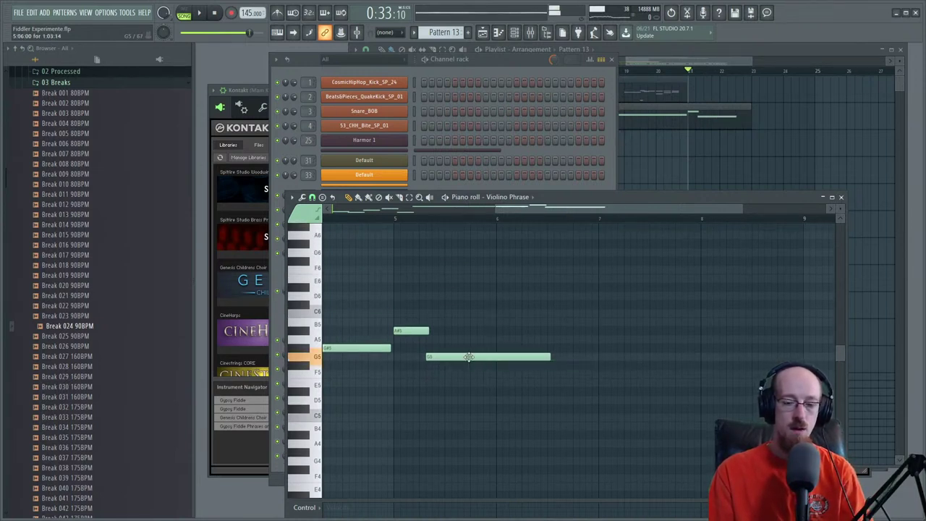
{"action": "left_click_drag", "start_coordinate": [469, 356], "coordinate": [446, 371]}
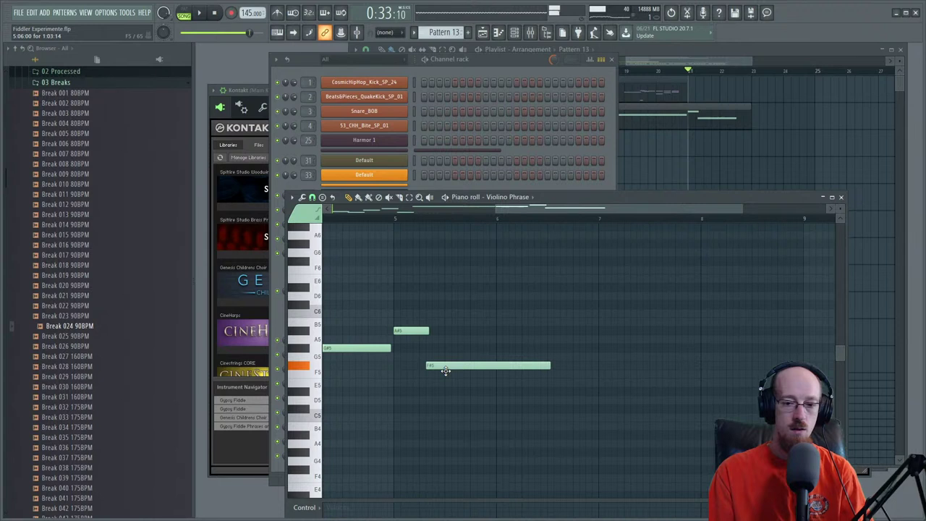
{"action": "left_click_drag", "start_coordinate": [481, 333], "coordinate": [595, 301]}
{"action": "scroll", "coordinate": [583, 312], "scroll_direction": "down", "scroll_amount": 2}
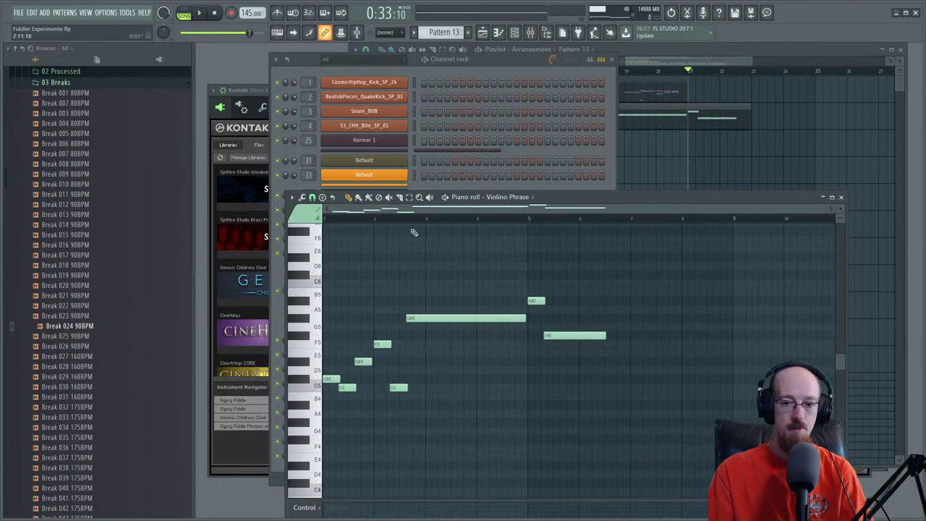
{"action": "scroll", "coordinate": [551, 284], "scroll_direction": "up", "scroll_amount": 1}
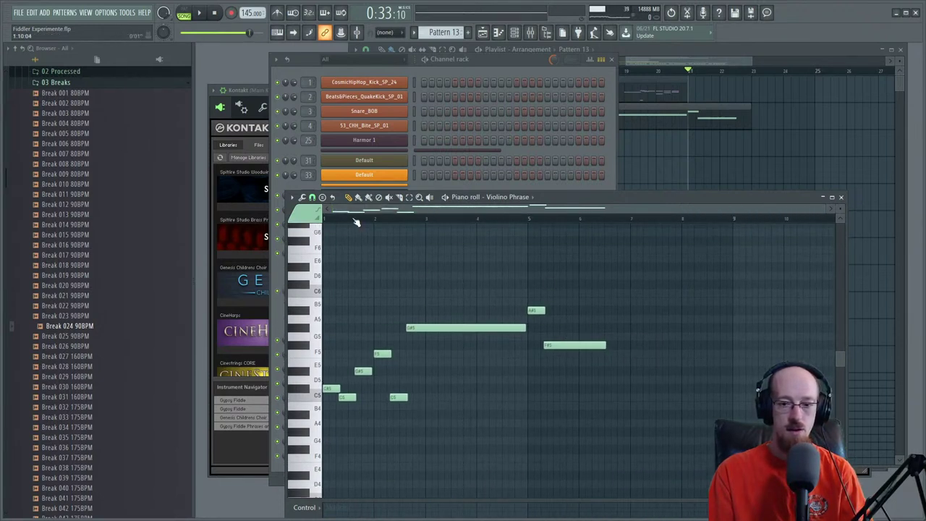
{"action": "key", "text": "space"}
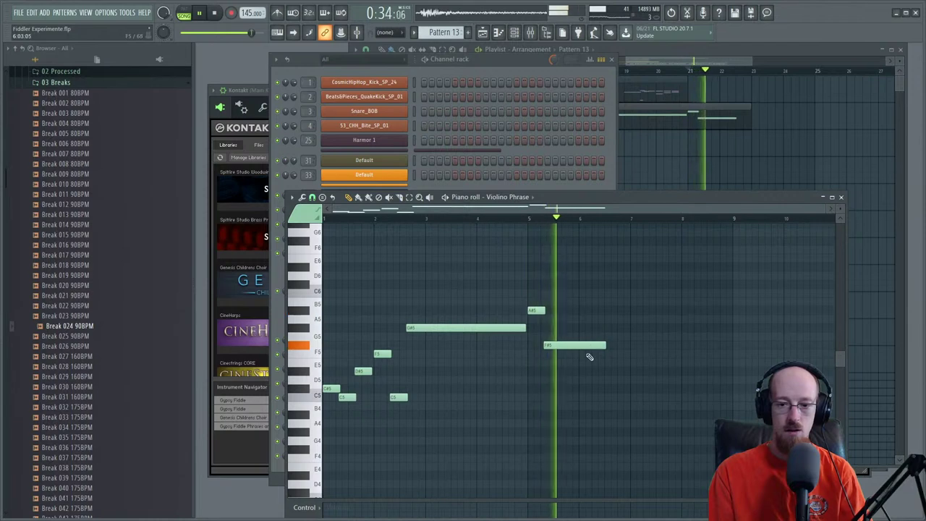
{"action": "key", "text": "space"}
- Delete the F#5 note and play the playlist from bar 17 to hear the shortened Pattern 13 in context
{"action": "right_click", "coordinate": [582, 345]}
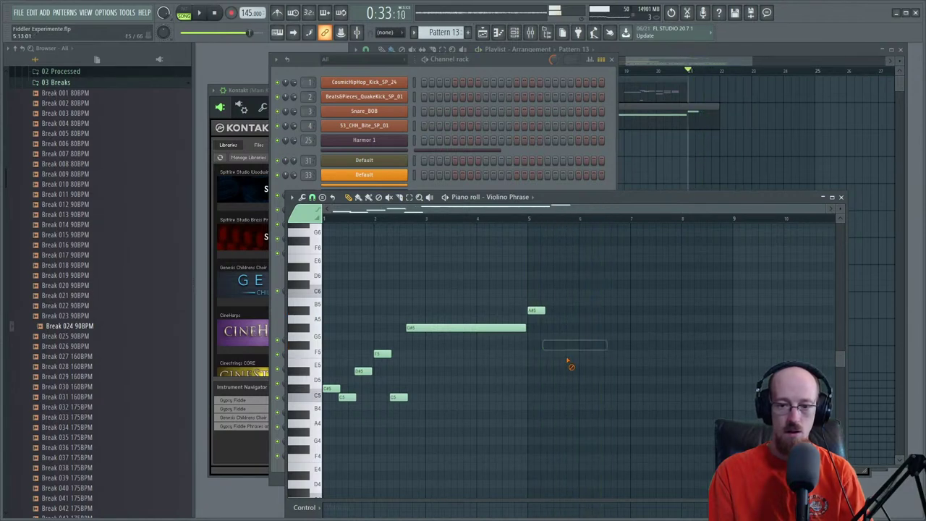
{"action": "left_click_drag", "start_coordinate": [690, 60], "coordinate": [661, 63]}
{"action": "left_click", "coordinate": [655, 69]}
{"action": "key", "text": "space"}
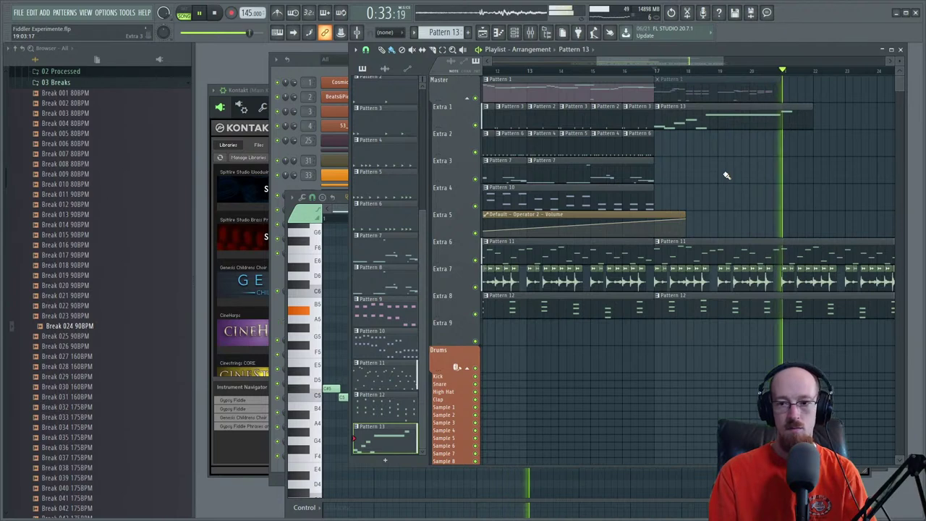
{"action": "key", "text": "space"}
- Reopen Pattern 13, lengthen the A#5 note to the end of bar 5, audition it and close the piano roll
{"action": "double_click", "coordinate": [796, 125]}
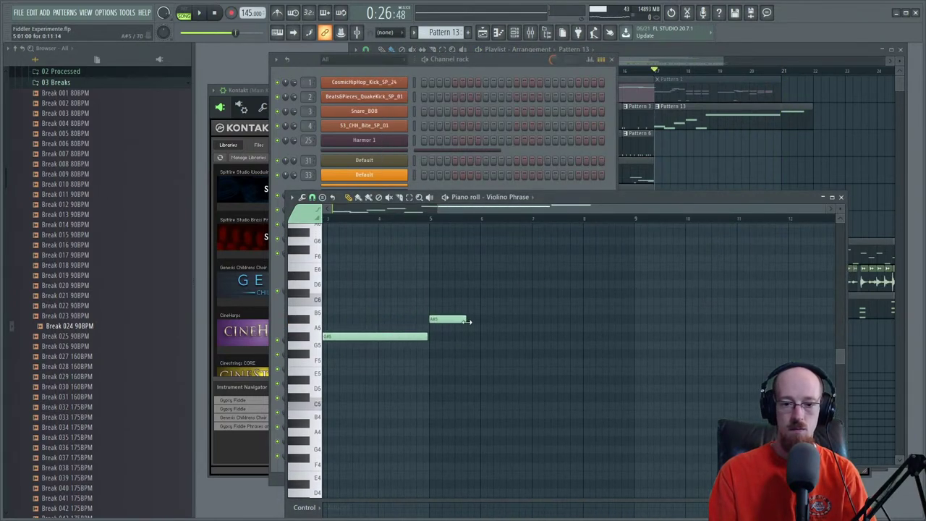
{"action": "left_click", "coordinate": [434, 219]}
{"action": "key", "text": "space"}
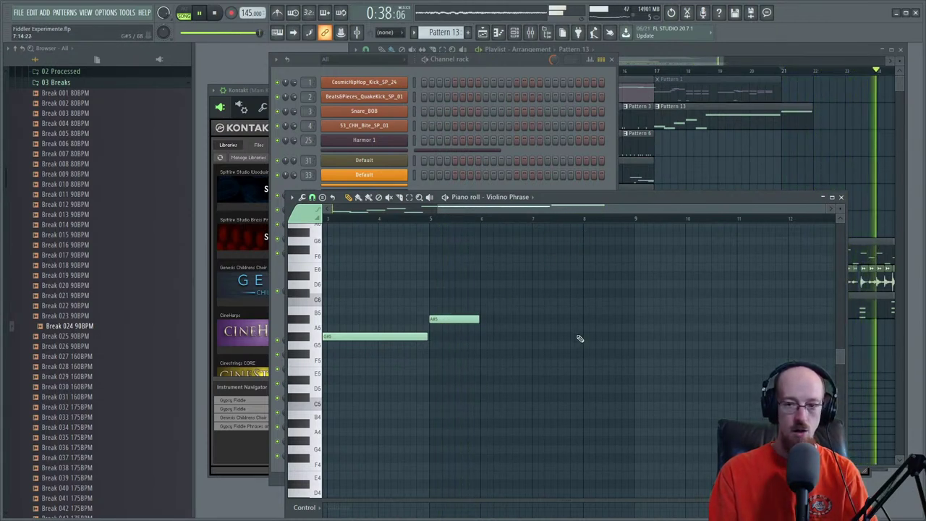
{"action": "key", "text": "space"}
{"action": "left_click", "coordinate": [840, 197]}
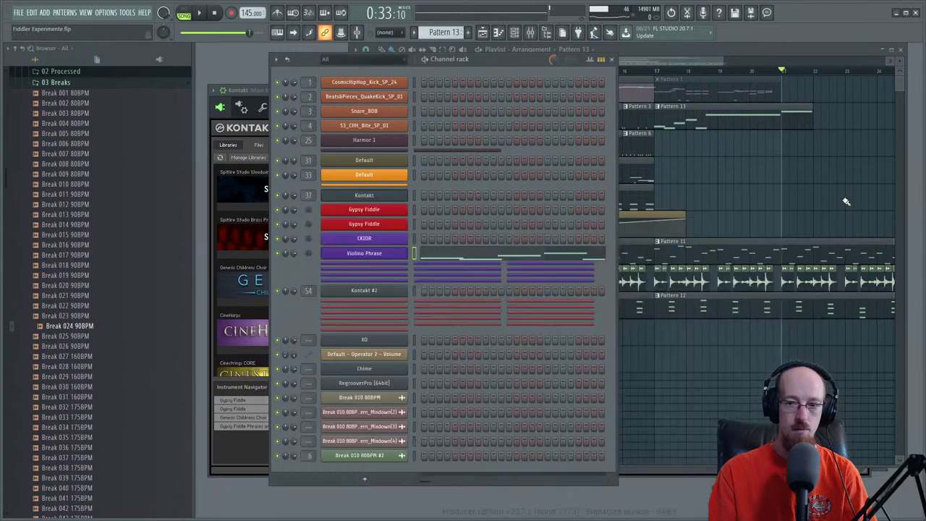
- Check the Kontakt mixer tracks and the output assigned to the Gypsy Fiddle Phrases and FX instrument
{"action": "left_click", "coordinate": [531, 33]}
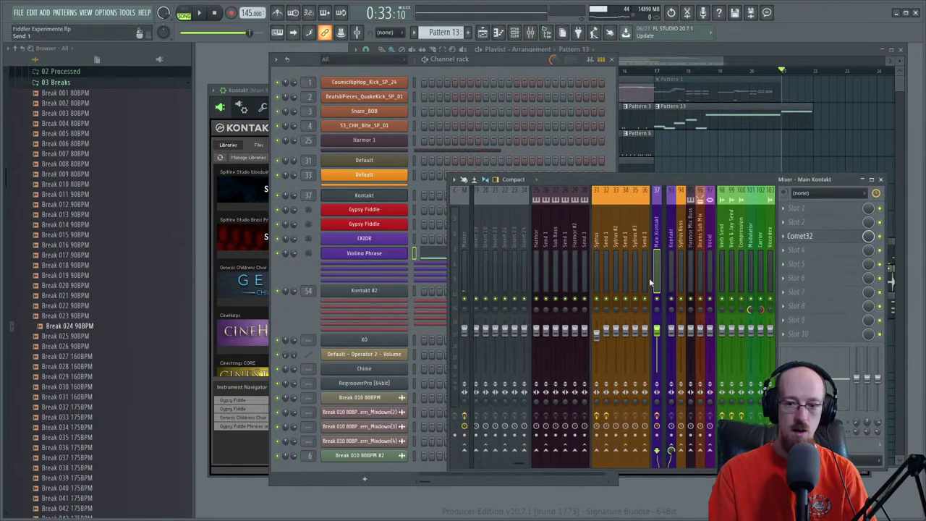
{"action": "scroll", "coordinate": [649, 278], "scroll_direction": "down", "scroll_amount": 6}
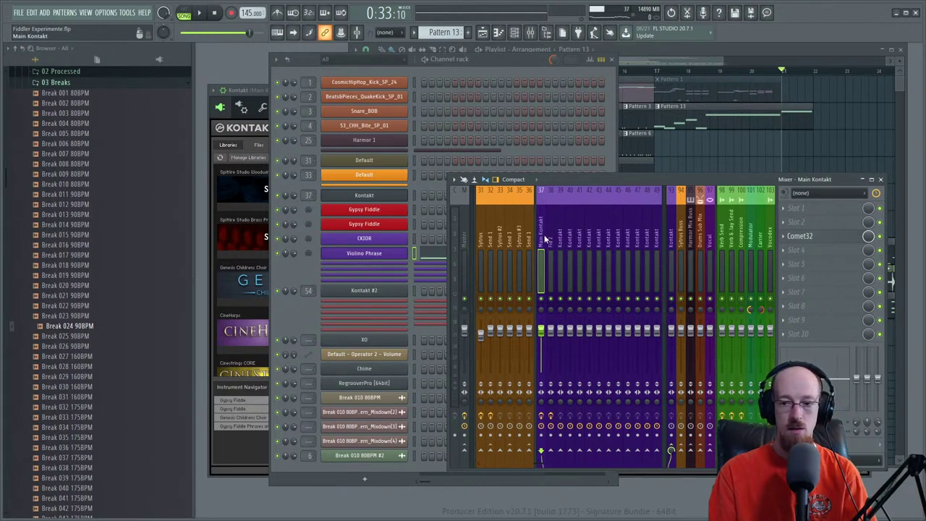
{"action": "left_click", "coordinate": [380, 195]}
{"action": "left_click", "coordinate": [380, 195]}
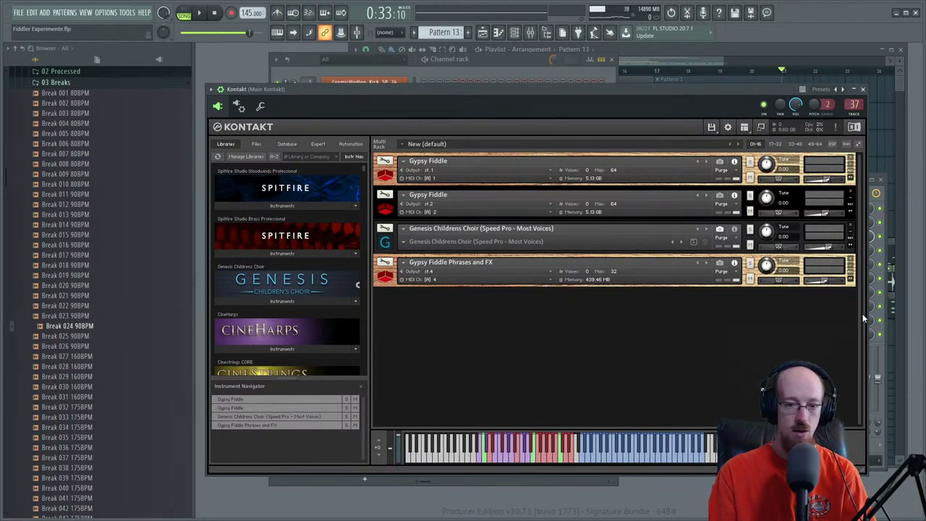
{"action": "left_click", "coordinate": [384, 276]}
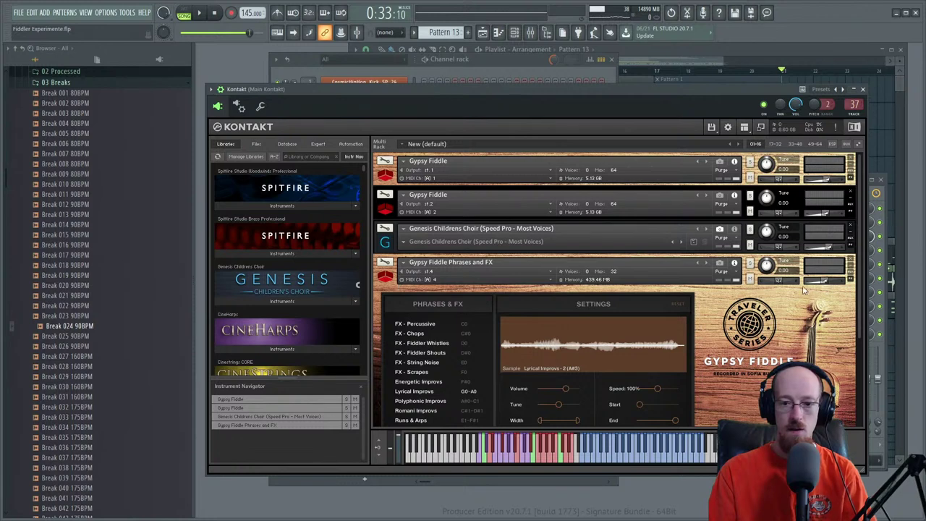
{"action": "left_click", "coordinate": [384, 279]}
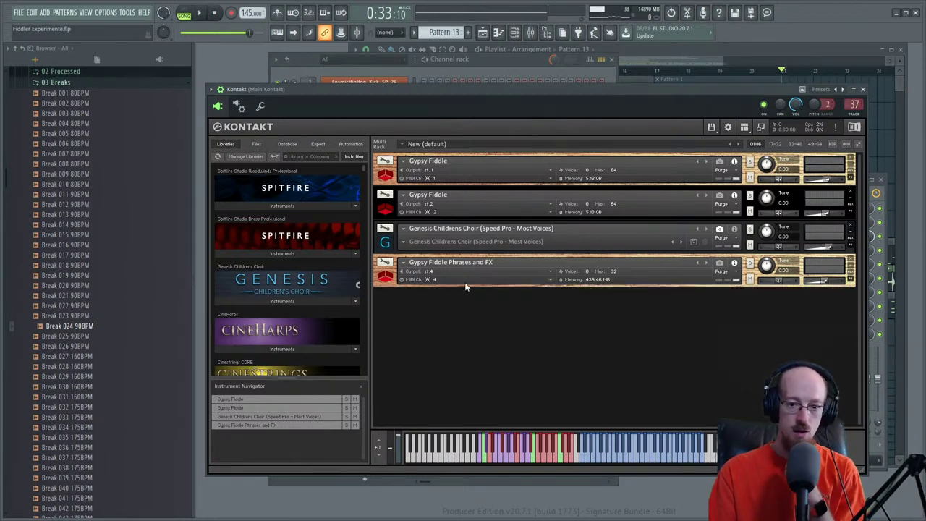
- Rename mixer insert 40, the track for Kontakt's fourth output, to Fiddleo
{"action": "left_click", "coordinate": [531, 32]}
{"action": "left_click", "coordinate": [569, 235]}
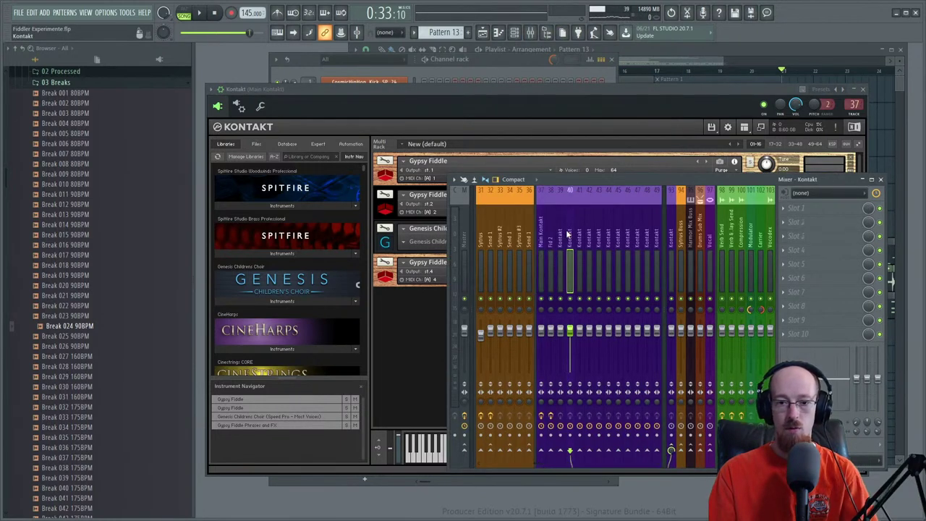
{"action": "double_click", "coordinate": [570, 244]}
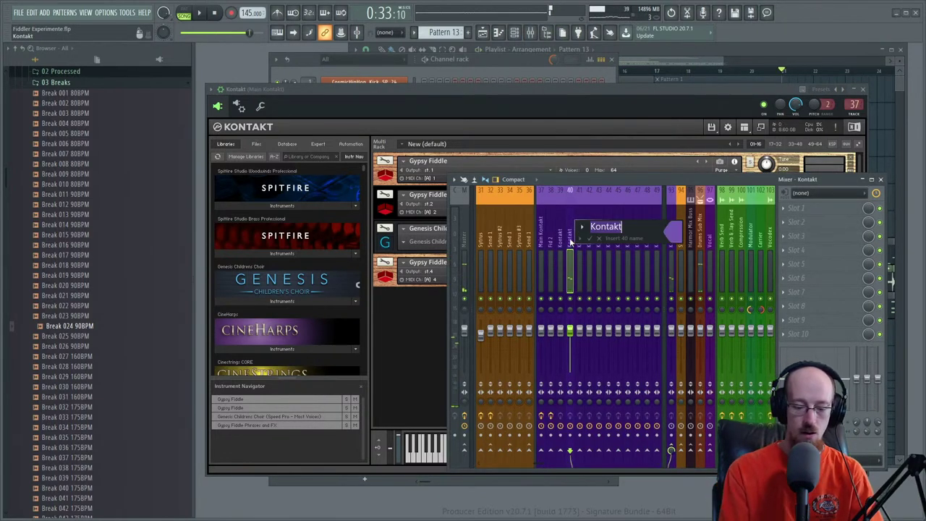
{"action": "type", "text": "Fiddle"}
{"action": "key", "text": "Return"}
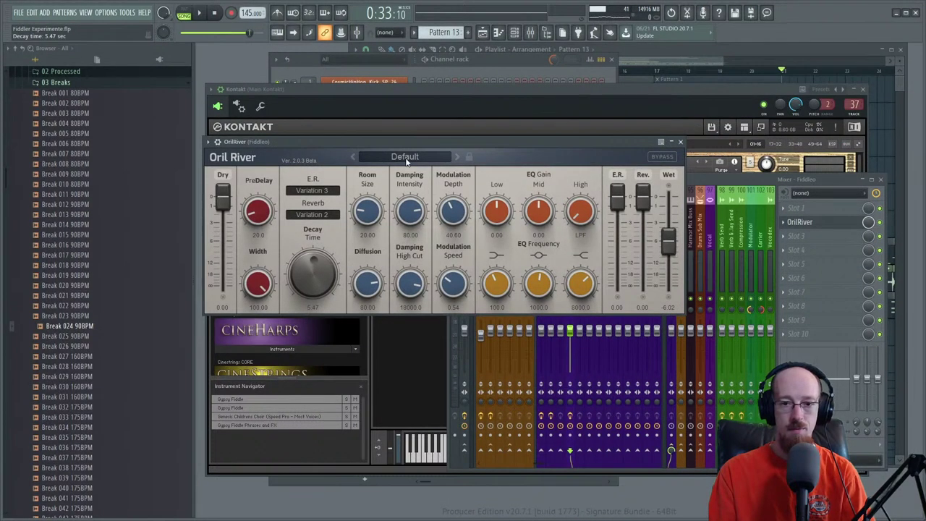
- Audition the violin phrase through the OrilRiver reverb's Default preset and close the plugin window
{"action": "key", "text": "space"}
{"action": "left_click_drag", "start_coordinate": [428, 141], "coordinate": [428, 155]}
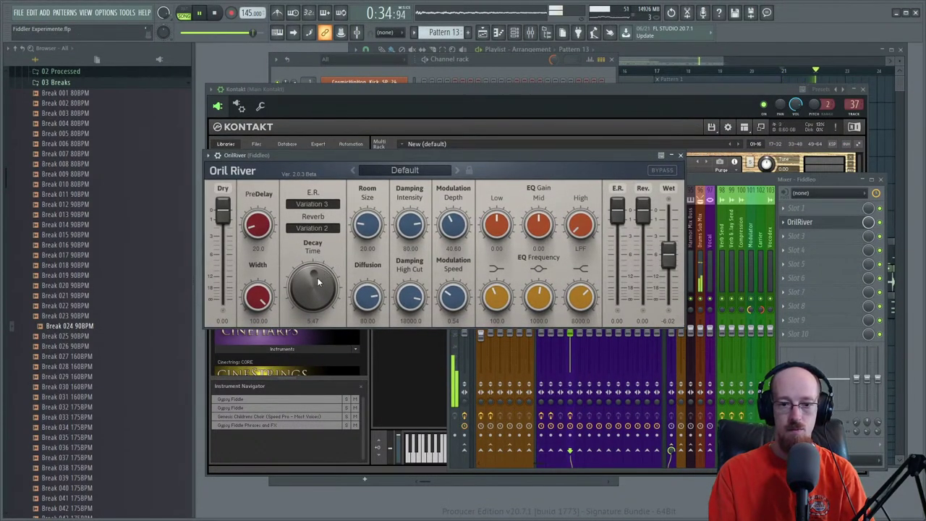
{"action": "left_click", "coordinate": [680, 154]}
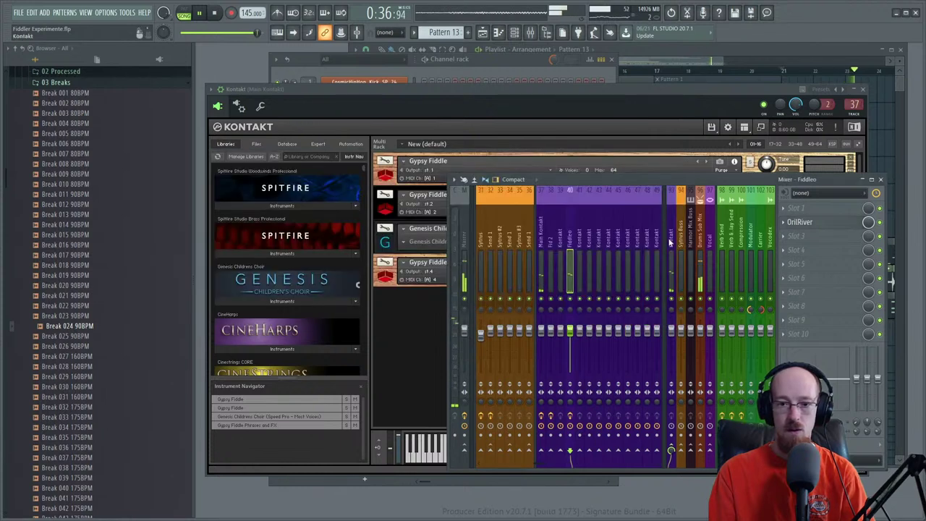
- Play the song to hear the fiddle phrase in context and check the Main Kontakt mixer track's effects
{"action": "key", "text": "space"}
{"action": "left_click_drag", "start_coordinate": [619, 175], "coordinate": [615, 180]}
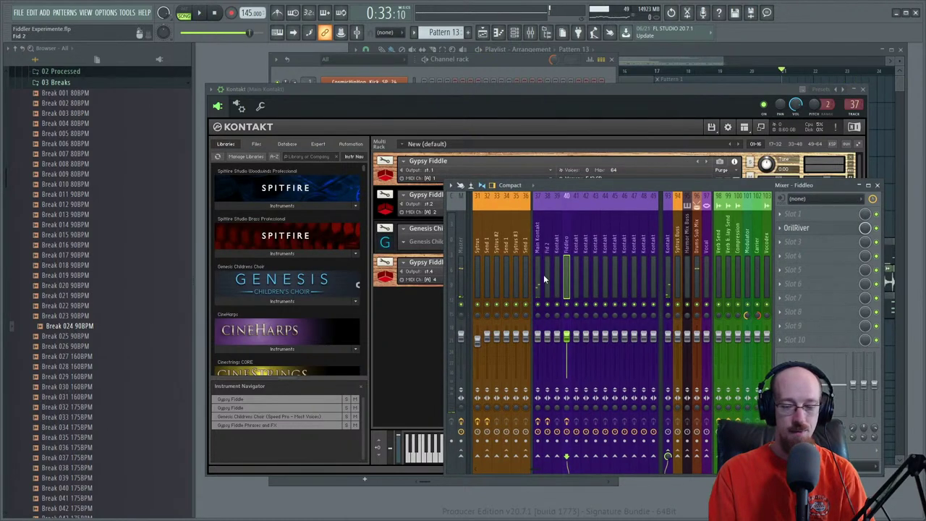
{"action": "key", "text": "space"}
{"action": "left_click", "coordinate": [606, 93]}
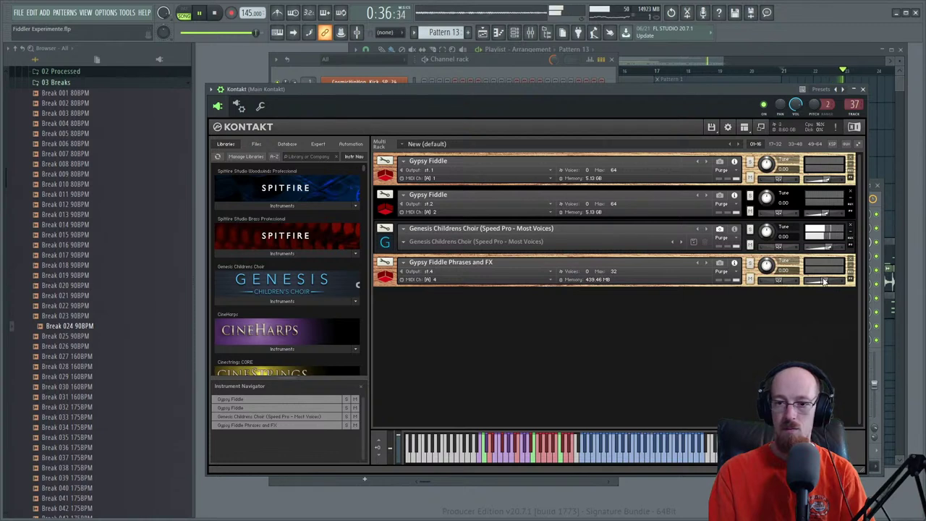
{"action": "left_click", "coordinate": [688, 48]}
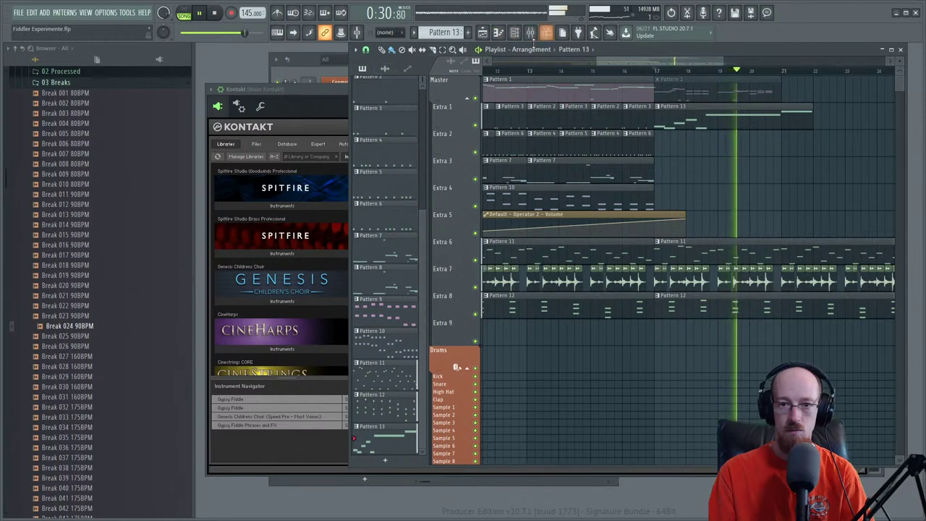
{"action": "left_click", "coordinate": [546, 32]}
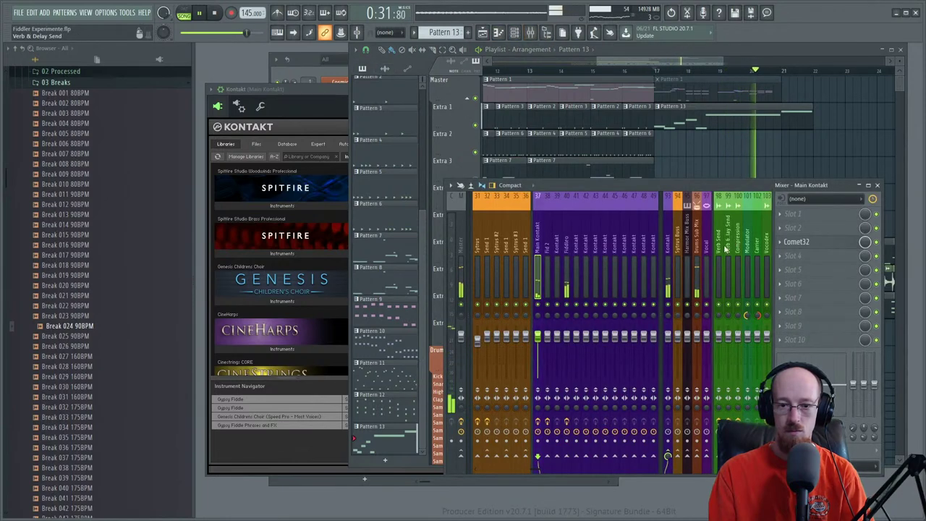
{"action": "left_click", "coordinate": [538, 242]}
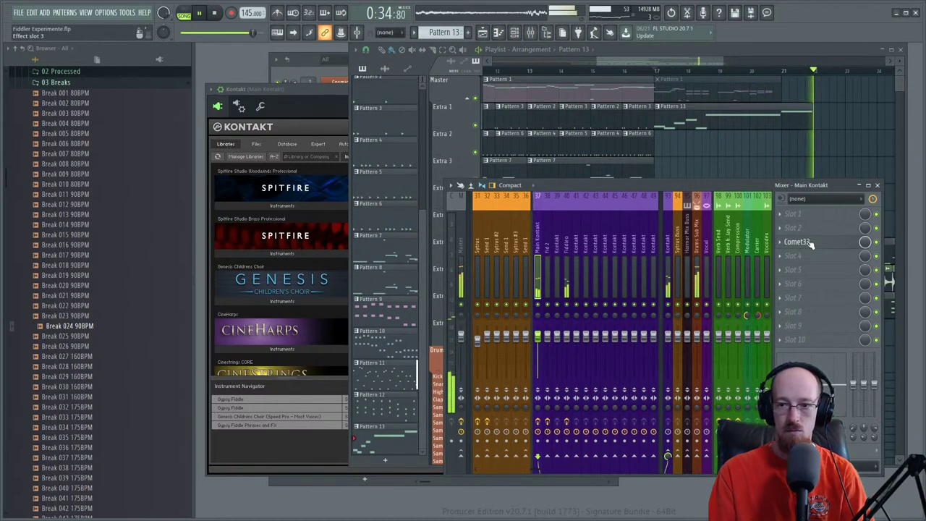
{"action": "left_click", "coordinate": [759, 48]}
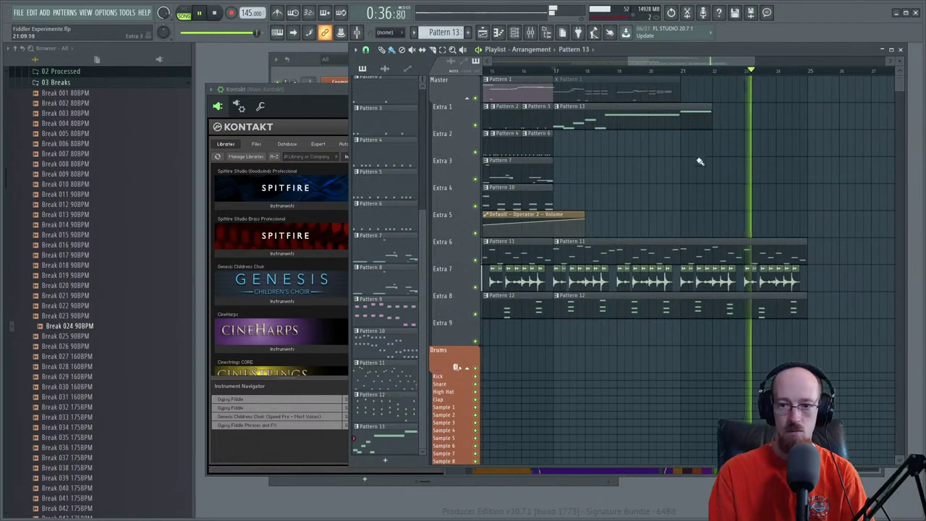
{"action": "key", "text": "space"}
- Reopen Pattern 13, add a long F#5 note from mid-bar 7 to the end of bar 8, audition it and close the piano roll
{"action": "double_click", "coordinate": [689, 126]}
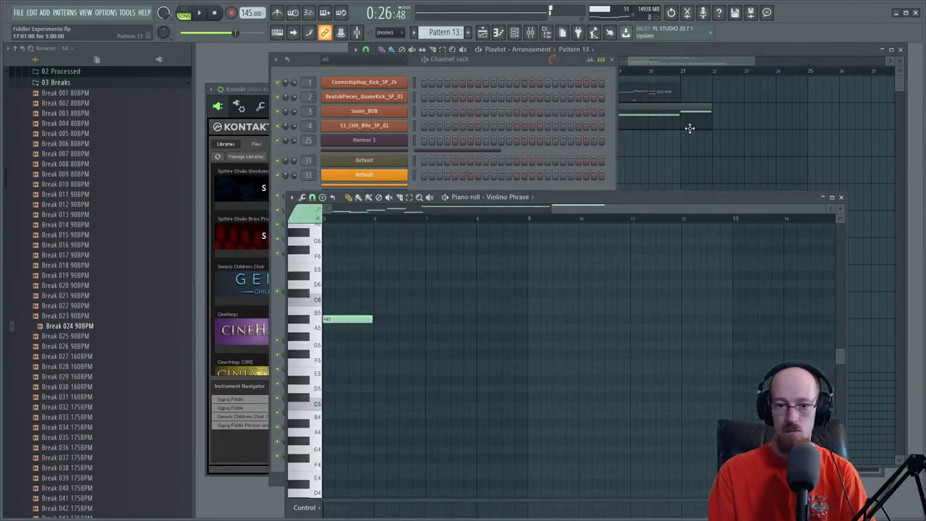
{"action": "left_click_drag", "start_coordinate": [476, 319], "coordinate": [526, 354]}
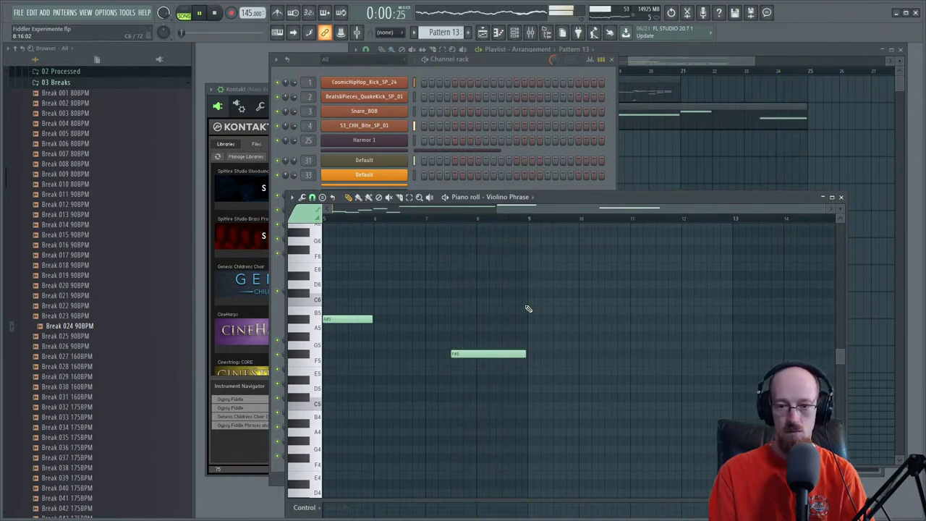
{"action": "left_click_drag", "start_coordinate": [579, 210], "coordinate": [540, 220]}
{"action": "key", "text": "space"}
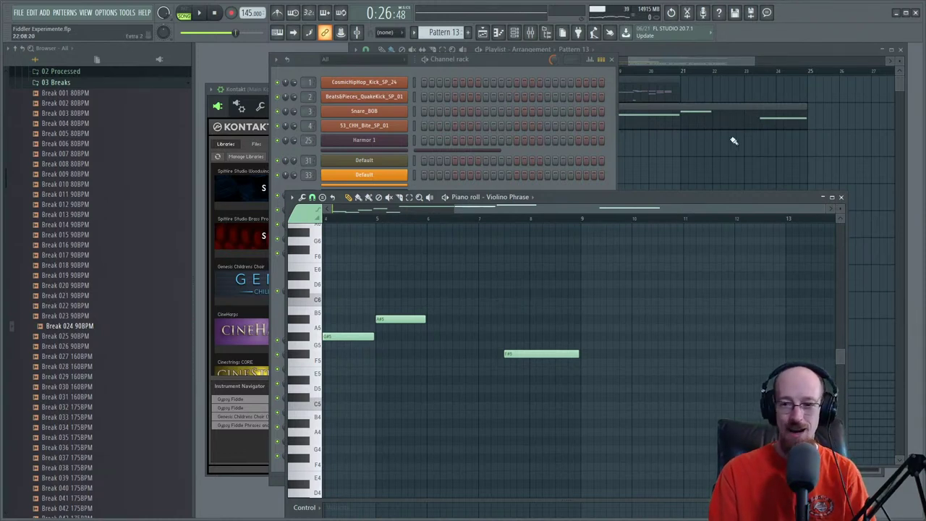
{"action": "left_click", "coordinate": [840, 197]}
{"action": "left_click", "coordinate": [716, 64]}
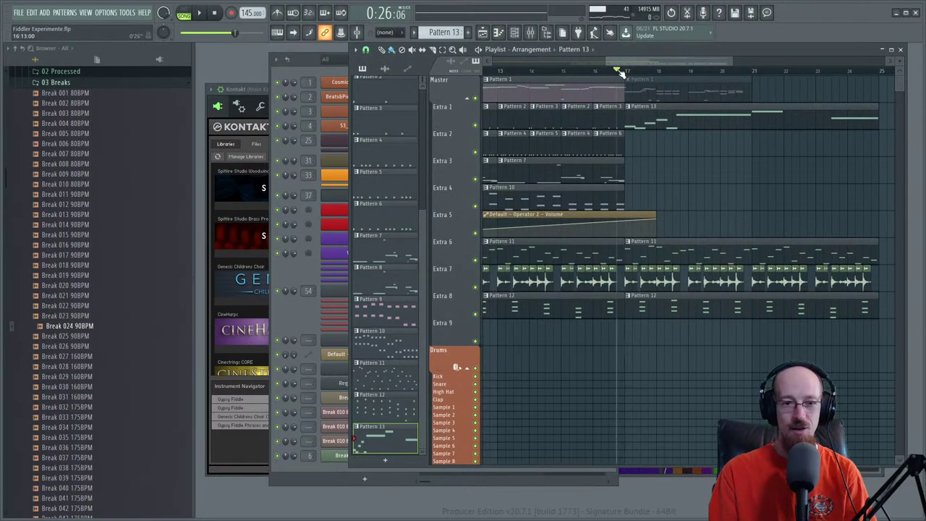
- Open the Kontakt instance and audition several Lyrical Improvs phrases of the Gypsy Fiddle Phrases and FX instrument
{"action": "left_click", "coordinate": [305, 61]}
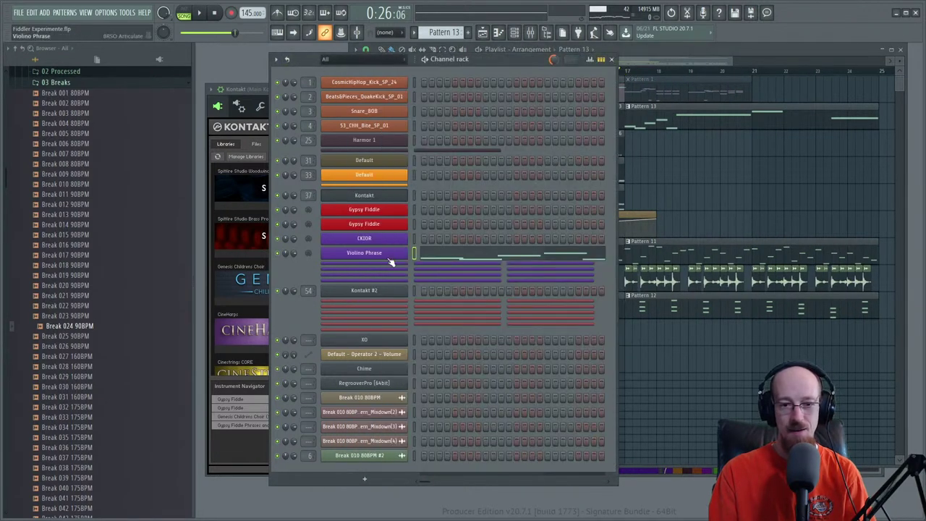
{"action": "left_click", "coordinate": [377, 199]}
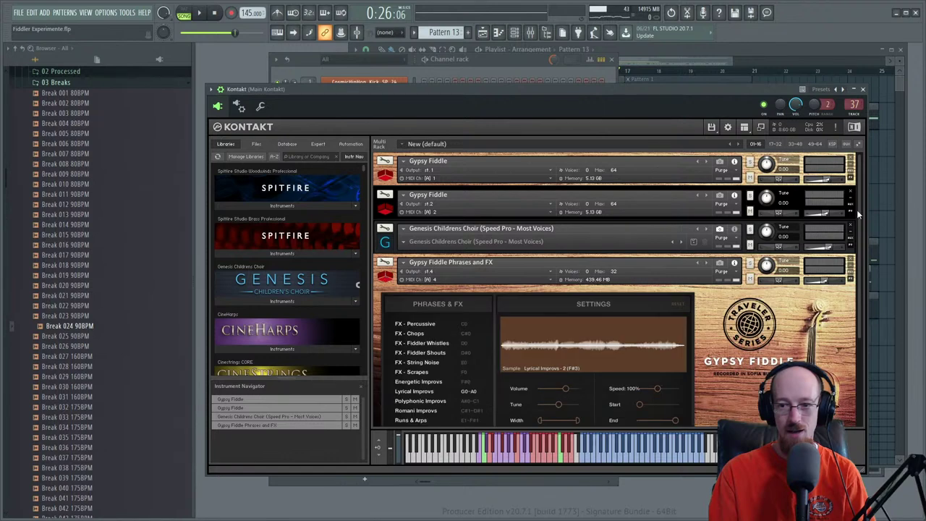
{"action": "scroll", "coordinate": [862, 238], "scroll_direction": "down", "scroll_amount": 3}
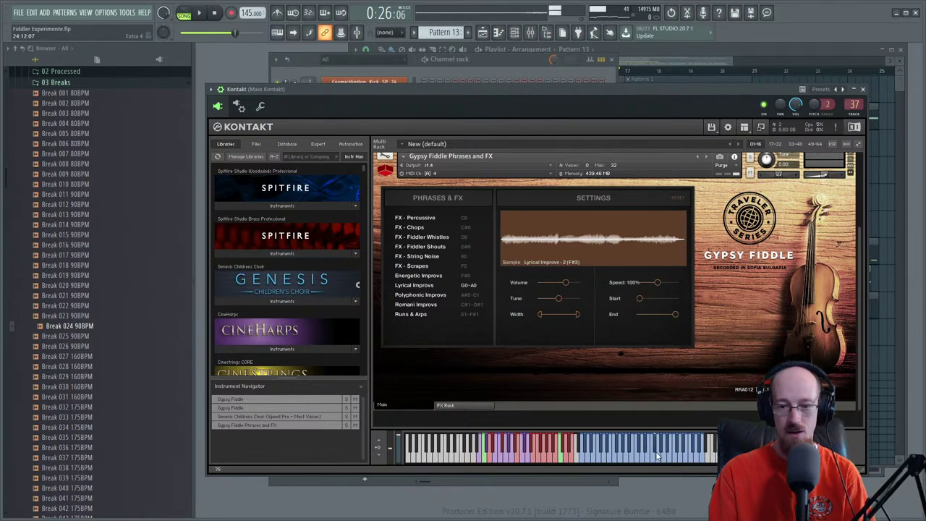
{"action": "left_click", "coordinate": [391, 179]}
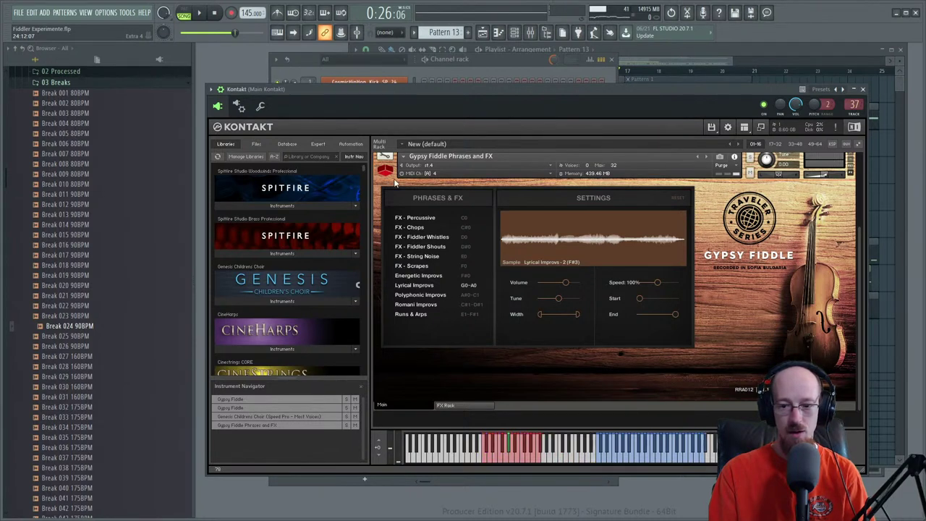
{"action": "left_click", "coordinate": [638, 457]}
{"action": "left_click", "coordinate": [693, 457]}
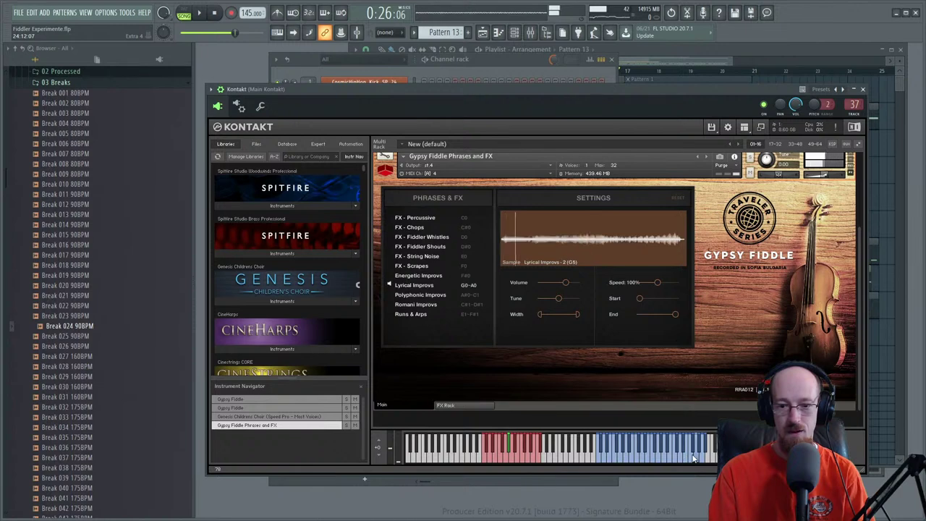
{"action": "left_click", "coordinate": [672, 457]}
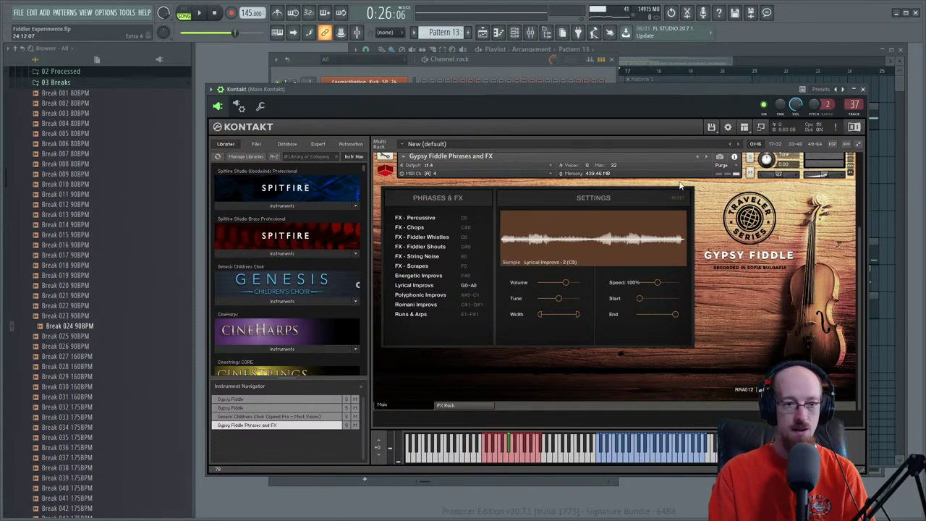
- Collapse the Black Octopus Sound - Breaks by AK & Andrew Applepie folder in the browser
{"action": "scroll", "coordinate": [87, 201], "scroll_direction": "up", "scroll_amount": 8}
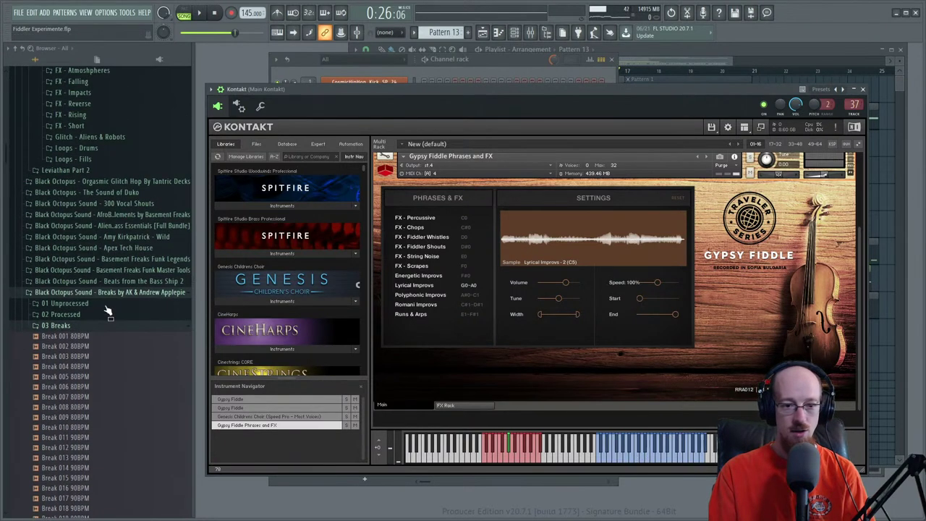
{"action": "left_click", "coordinate": [119, 292]}
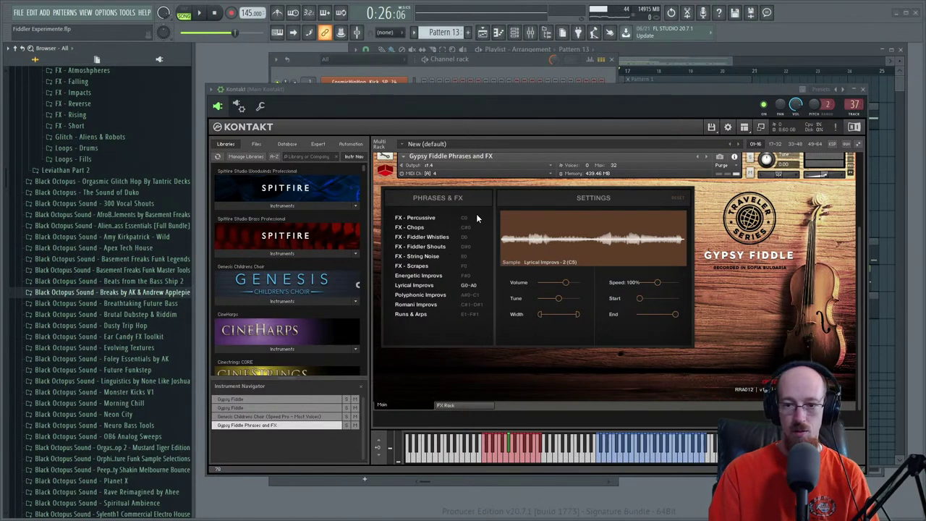
- Open File Explorer and browse to the Kontakt Instruments folder on the Gloves Plug 2 (L:) drive
{"action": "key", "text": "super+e"}
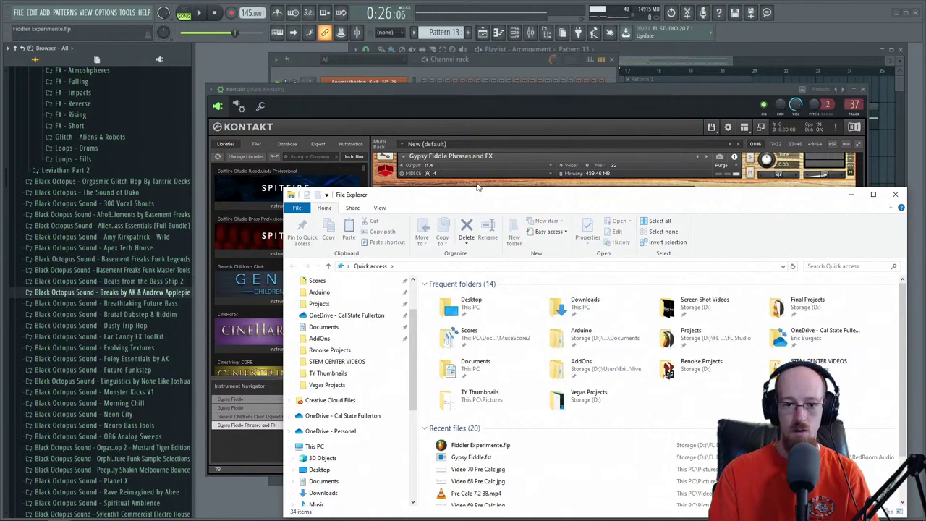
{"action": "left_click_drag", "start_coordinate": [478, 194], "coordinate": [425, 90]}
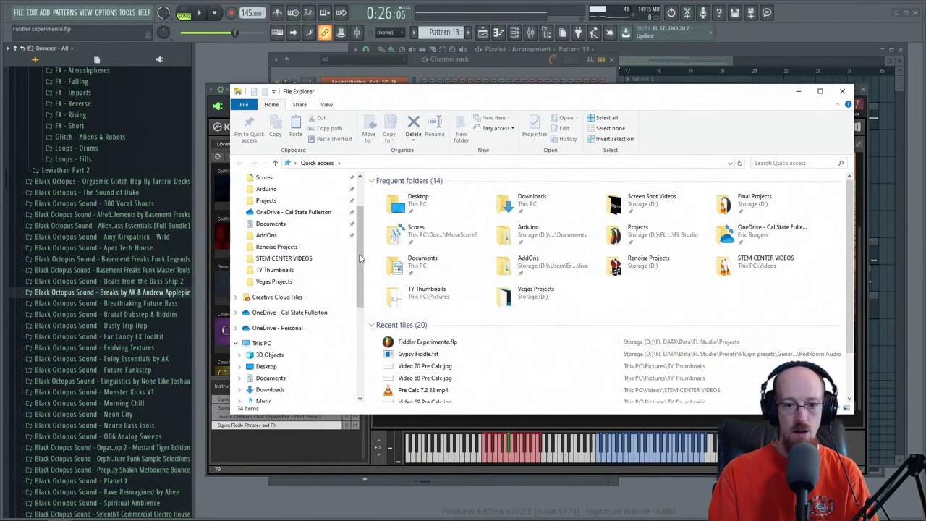
{"action": "left_click_drag", "start_coordinate": [360, 259], "coordinate": [329, 358]}
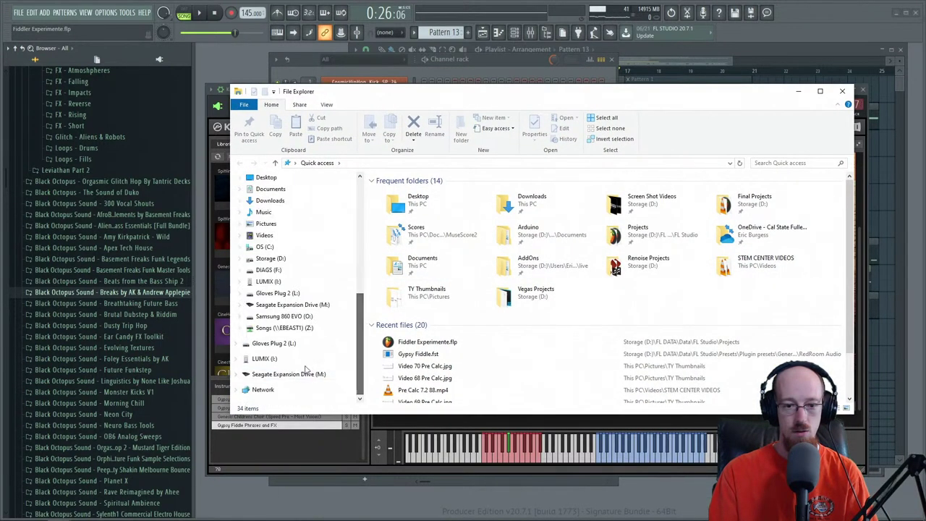
{"action": "left_click", "coordinate": [300, 345]}
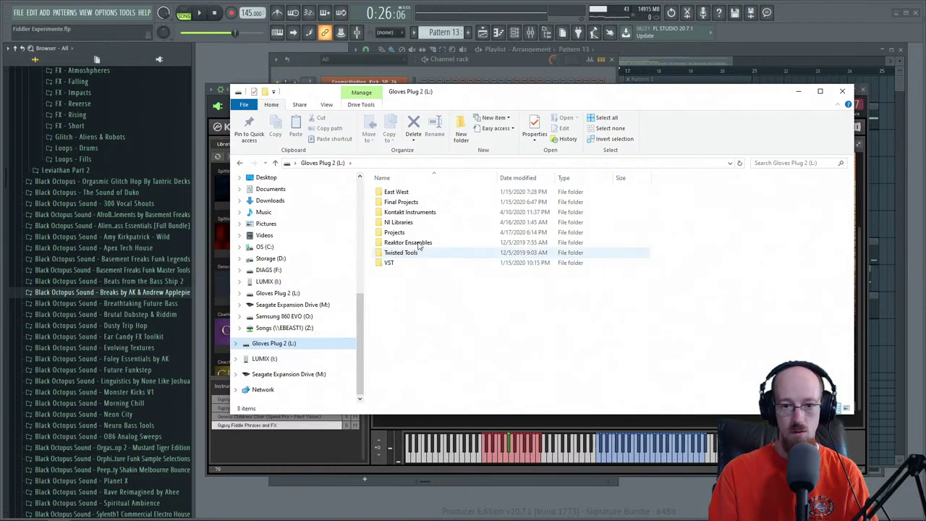
{"action": "left_click", "coordinate": [432, 214]}
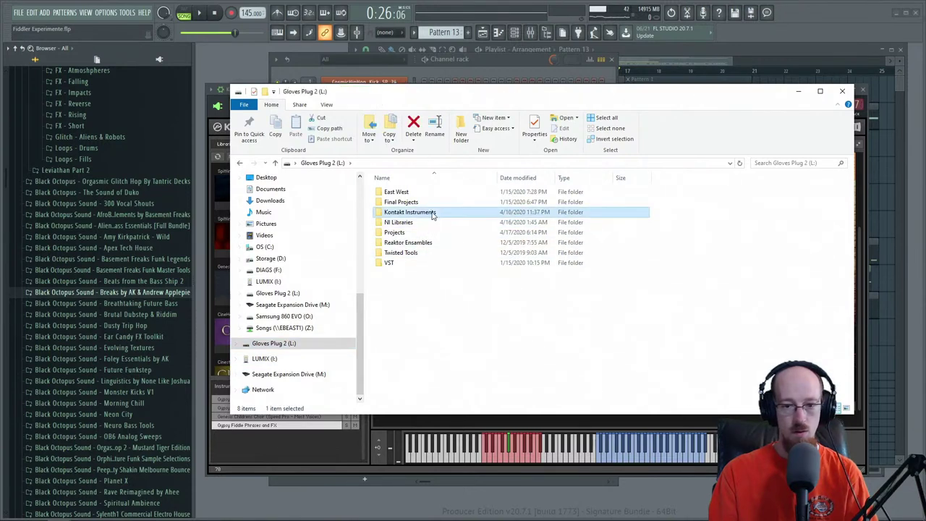
{"action": "double_click", "coordinate": [418, 212]}
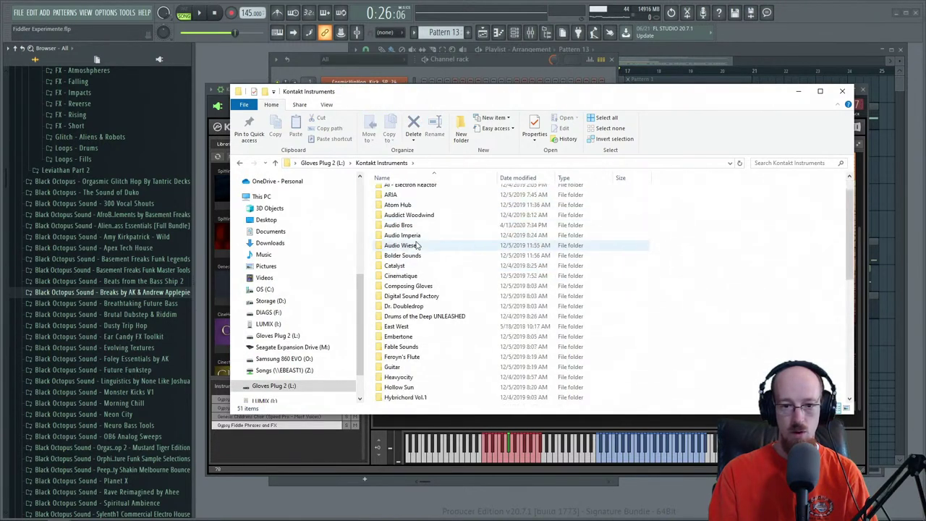
{"action": "scroll", "coordinate": [417, 245], "scroll_direction": "down", "scroll_amount": 1}
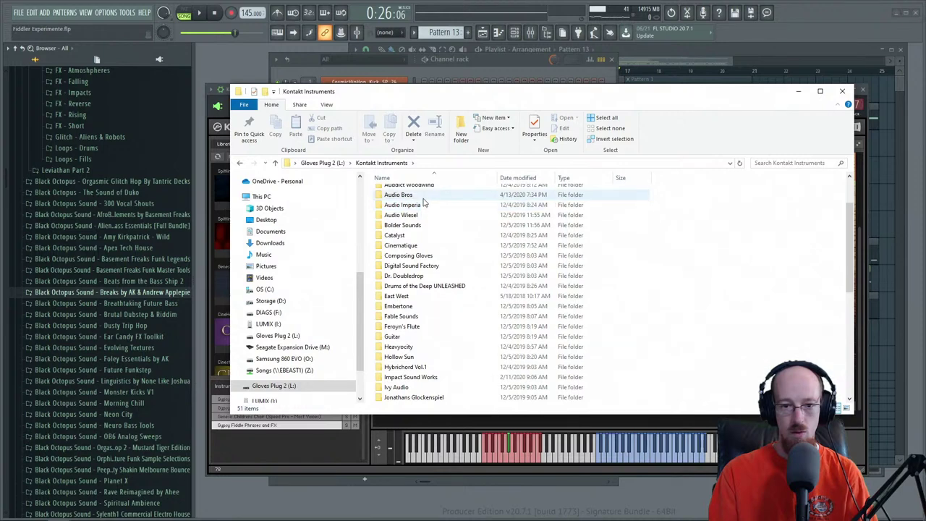
{"action": "scroll", "coordinate": [423, 210], "scroll_direction": "up", "scroll_amount": 1}
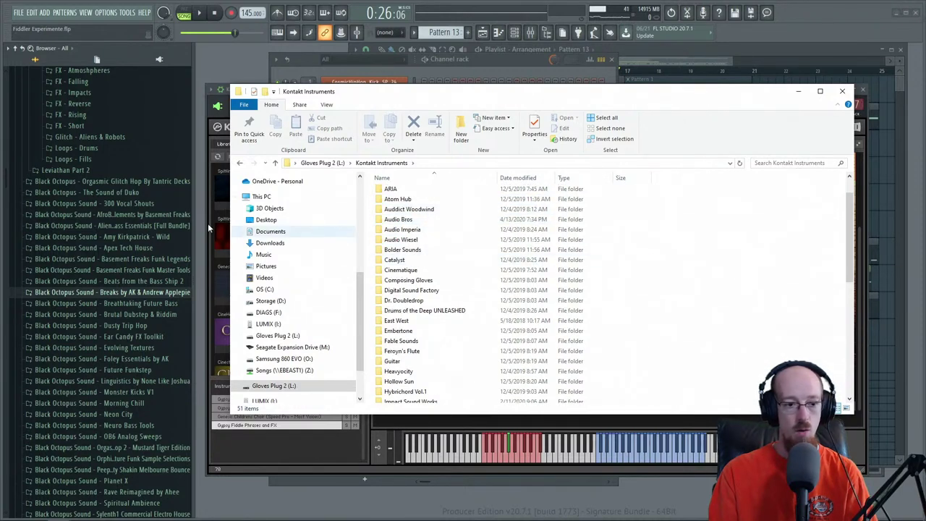
- Switch back to FL Studio, collapse the Black Octopus folder in the browser and look through the top-level folders
{"action": "left_click", "coordinate": [84, 281]}
{"action": "scroll", "coordinate": [84, 283], "scroll_direction": "up", "scroll_amount": 3}
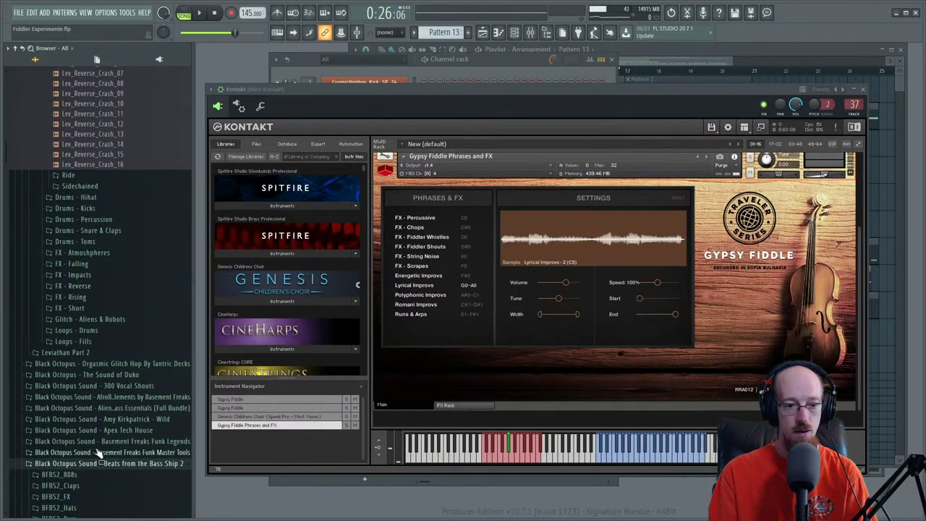
{"action": "scroll", "coordinate": [93, 377], "scroll_direction": "up", "scroll_amount": 12}
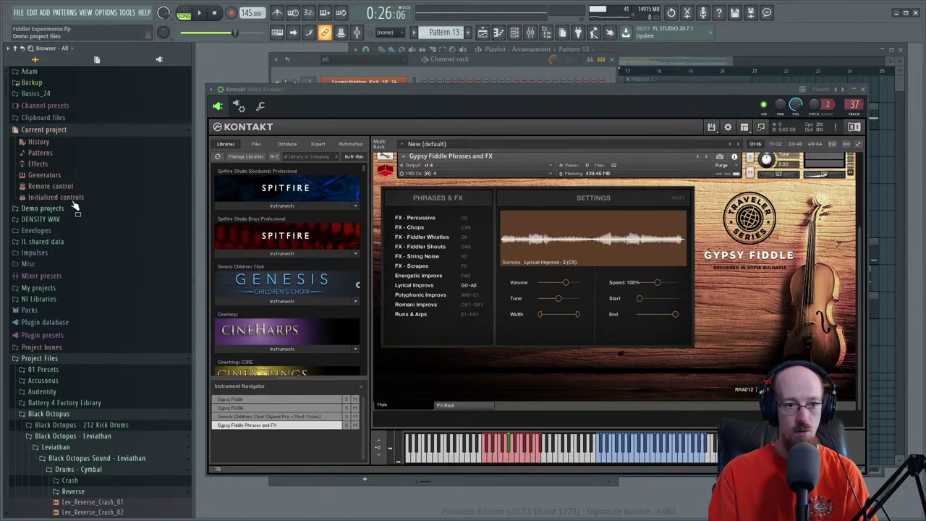
{"action": "left_click", "coordinate": [78, 413]}
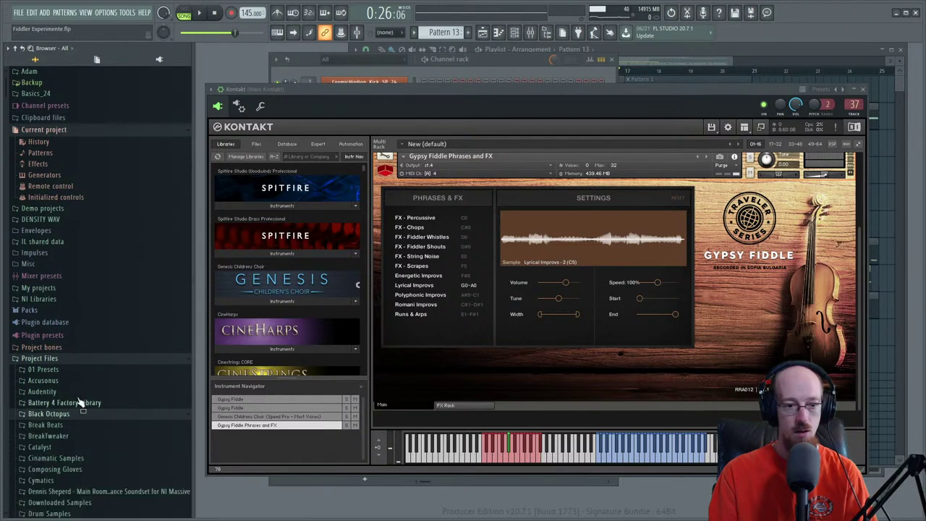
{"action": "left_click", "coordinate": [71, 358]}
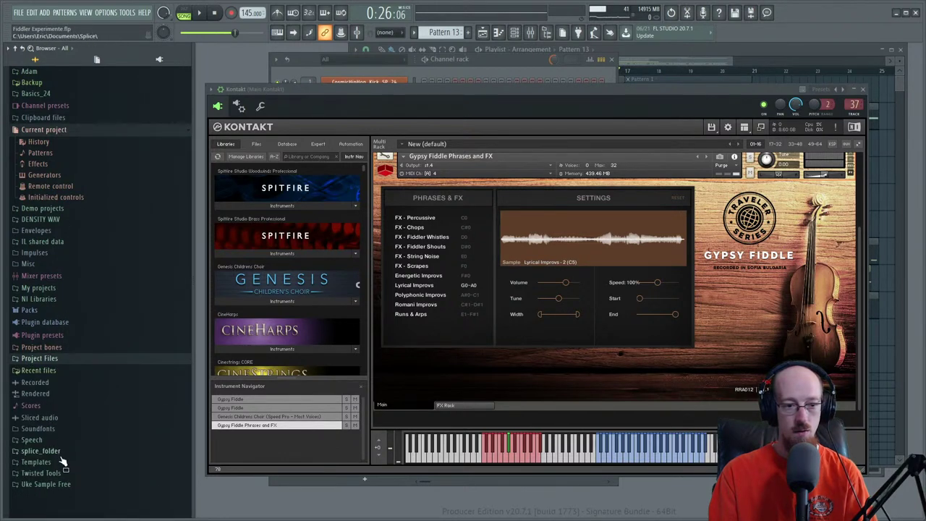
{"action": "left_click", "coordinate": [58, 358]}
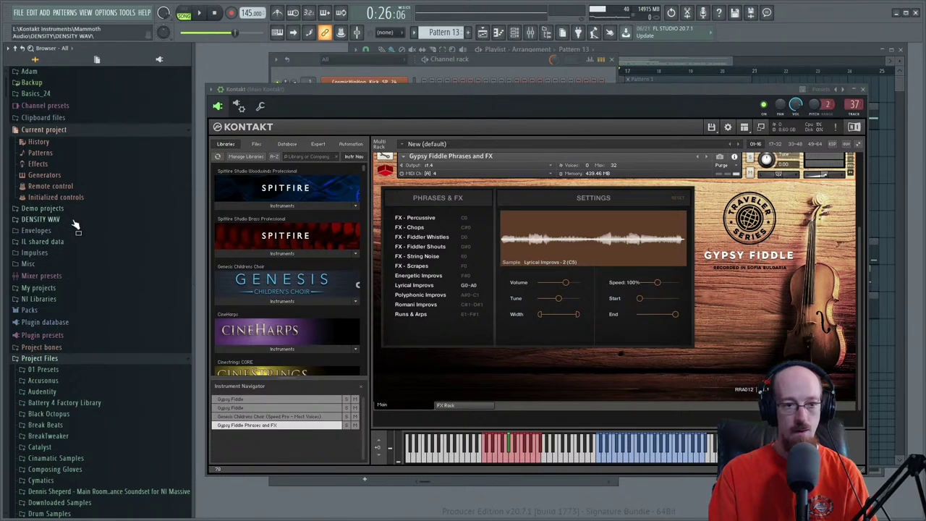
- Switch to File Explorer and copy the path of the Kontakt Instruments folder
{"action": "key", "text": "alt+Tab"}
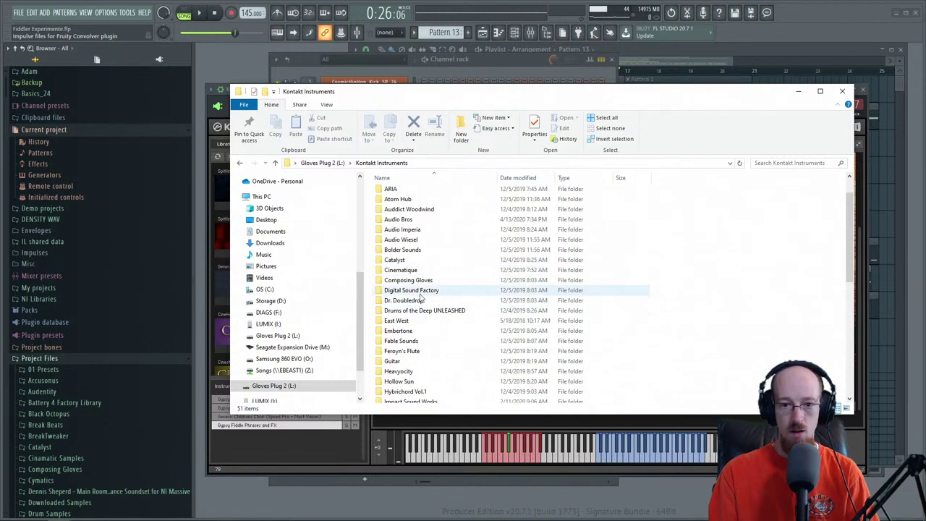
{"action": "left_click", "coordinate": [373, 166]}
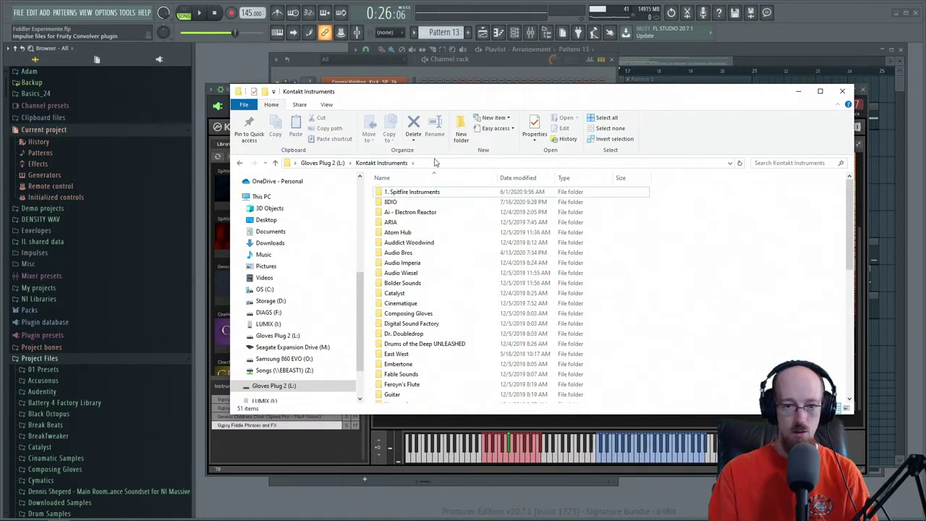
{"action": "left_click", "coordinate": [434, 162]}
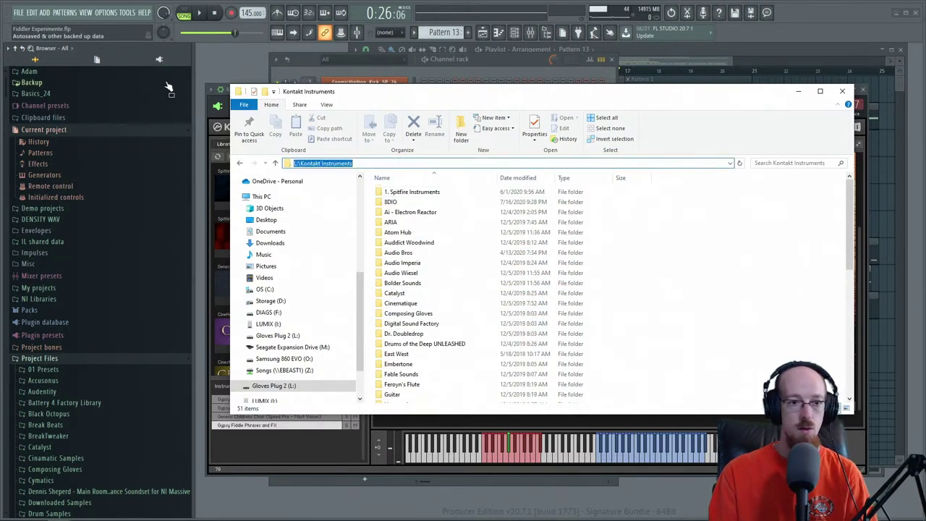
- Switch back to FL Studio and add L:\Kontakt Instruments to the browser extra search folders in the file settings
{"action": "left_click", "coordinate": [105, 13]}
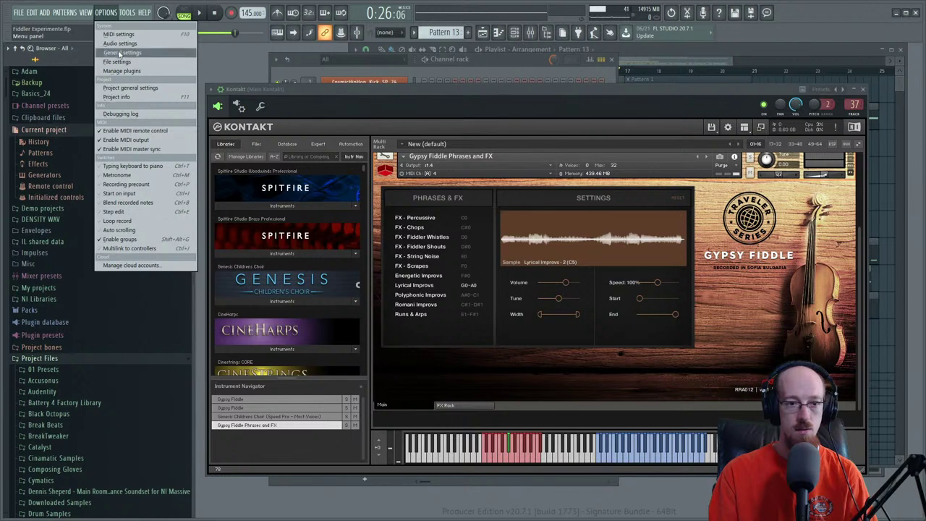
{"action": "left_click", "coordinate": [118, 62]}
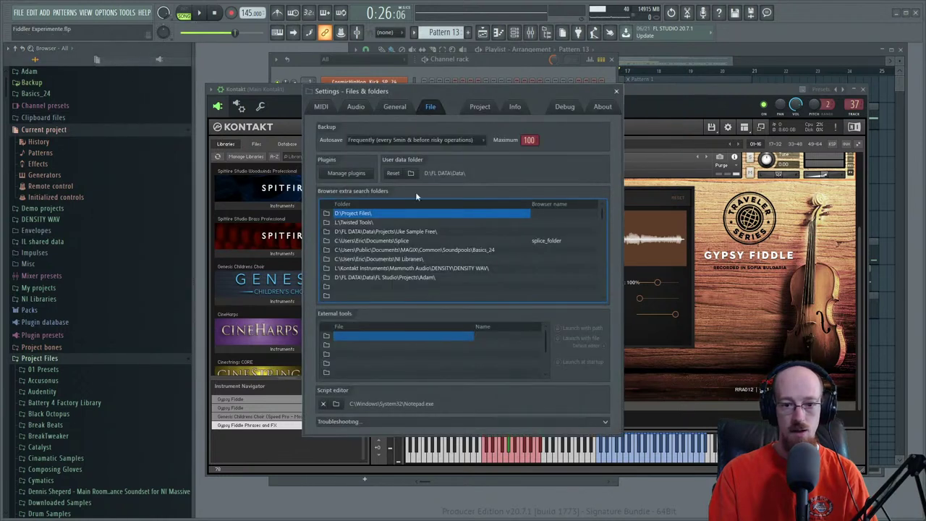
{"action": "left_click", "coordinate": [326, 288]}
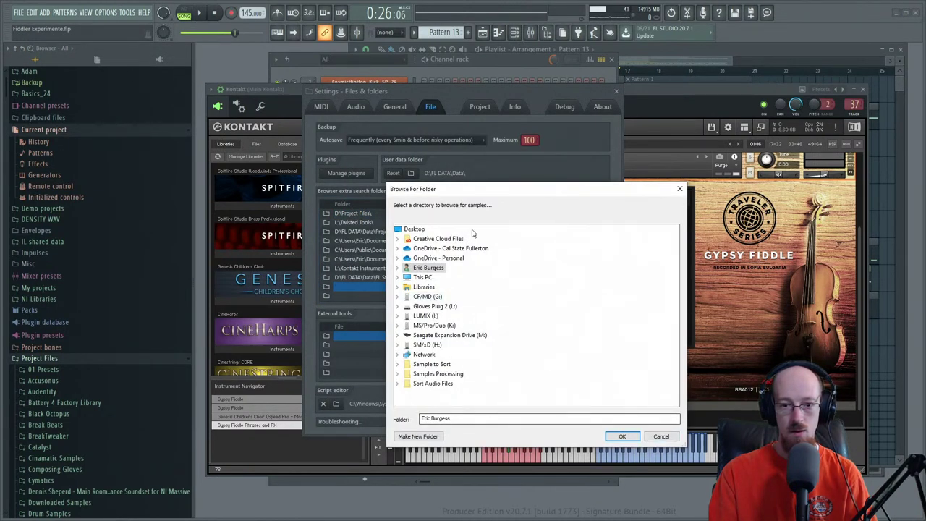
{"action": "left_click", "coordinate": [656, 436]}
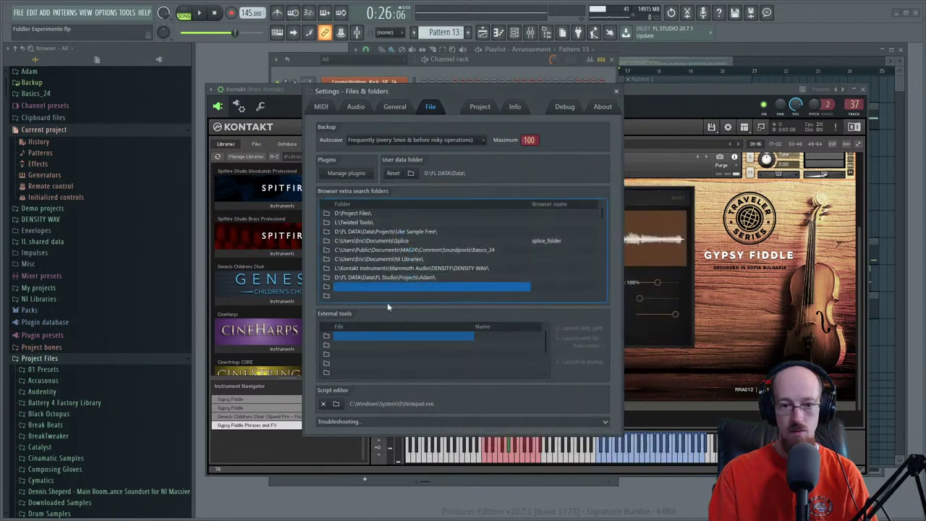
{"action": "left_click", "coordinate": [385, 289]}
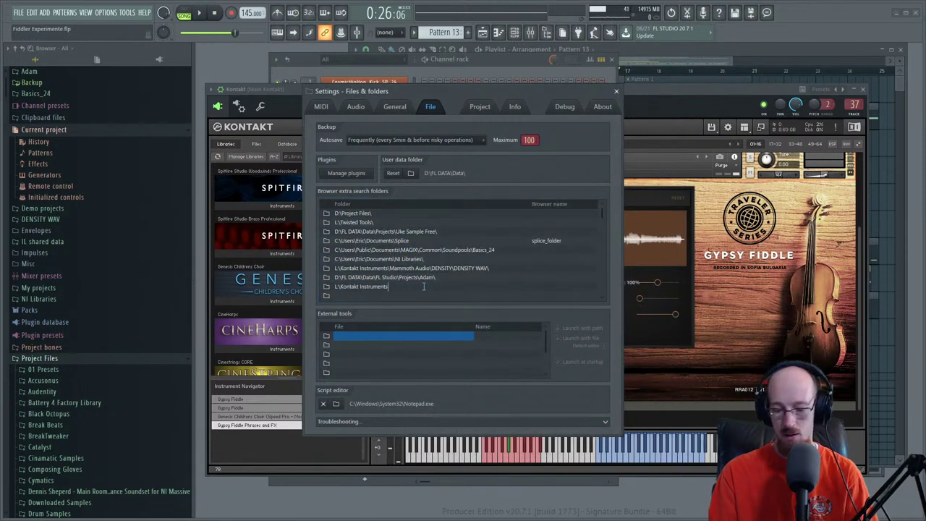
{"action": "left_click", "coordinate": [427, 288]}
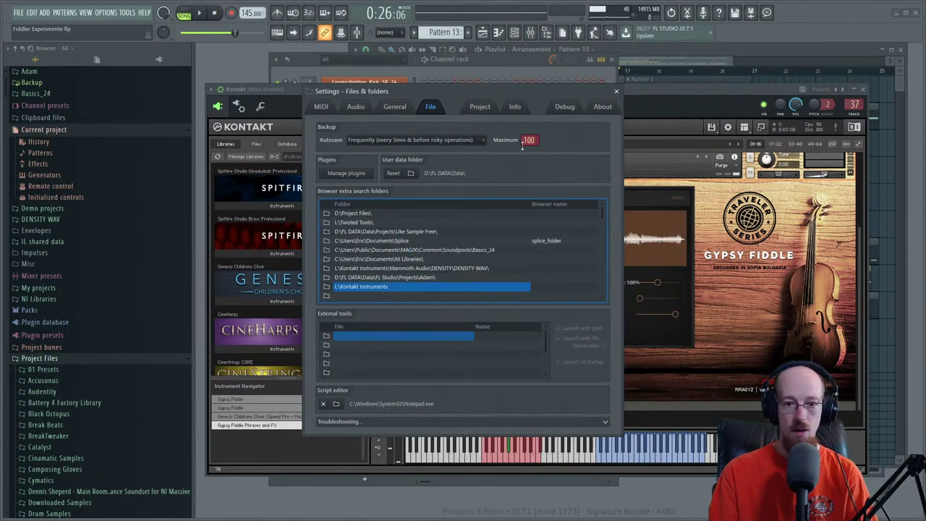
{"action": "left_click", "coordinate": [529, 175]}
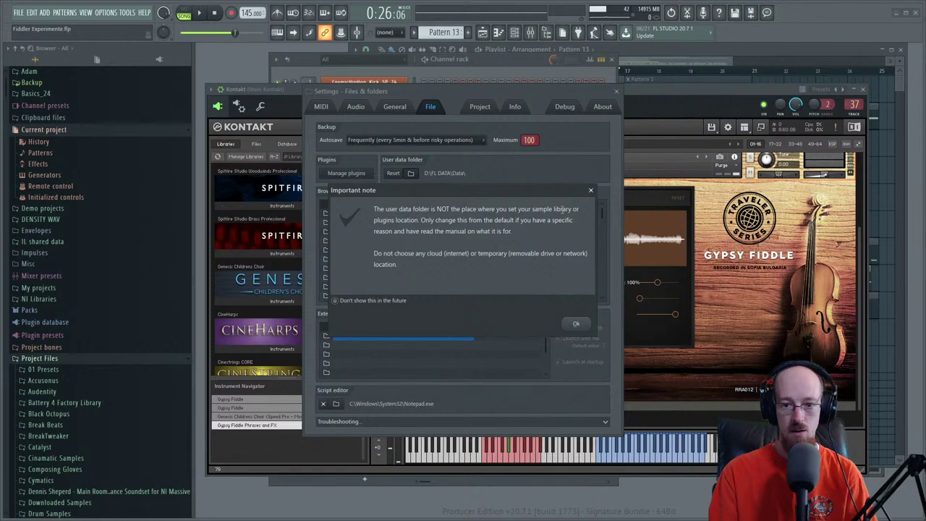
{"action": "left_click", "coordinate": [578, 326]}
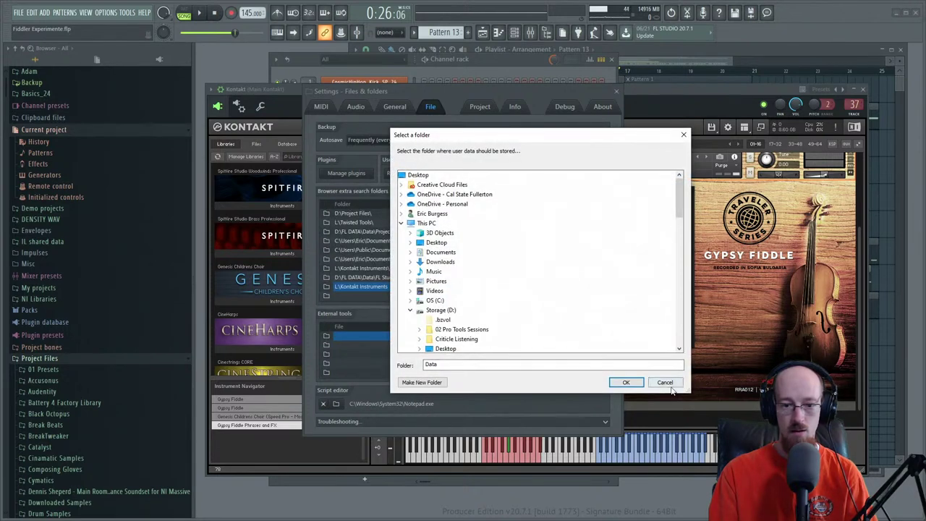
{"action": "left_click", "coordinate": [664, 383]}
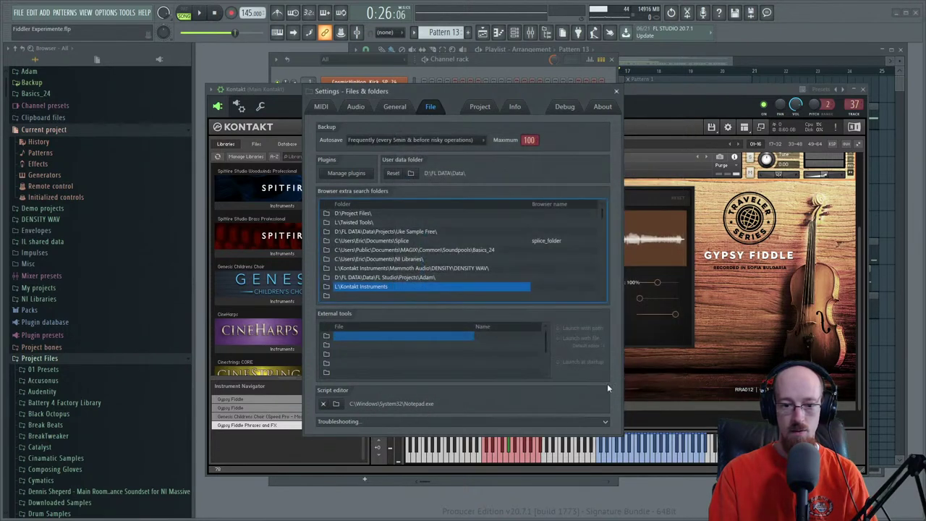
- Close the settings and expand Kontakt Instruments, Red Room and both nested Traveler Series Gypsy Fiddle folders in the browser
{"action": "left_click", "coordinate": [616, 92]}
{"action": "left_click", "coordinate": [62, 264]}
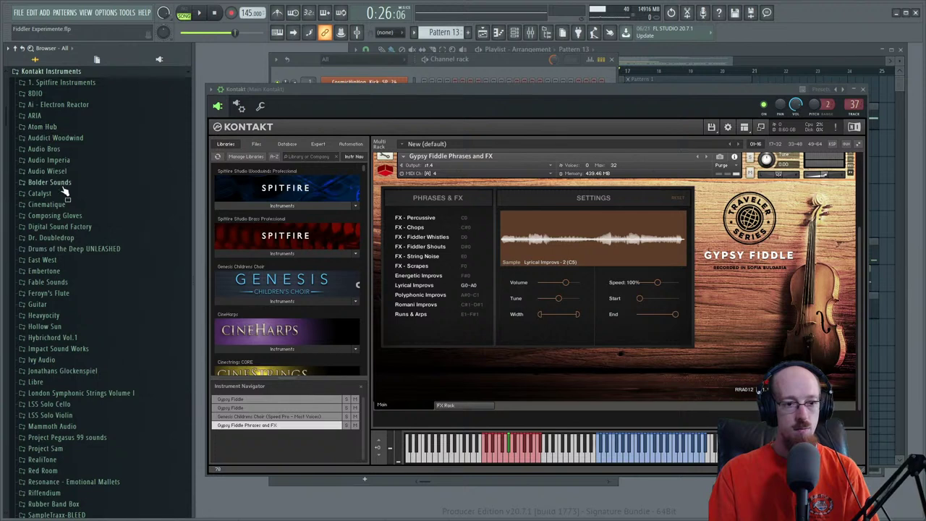
{"action": "scroll", "coordinate": [73, 217], "scroll_direction": "down", "scroll_amount": 2}
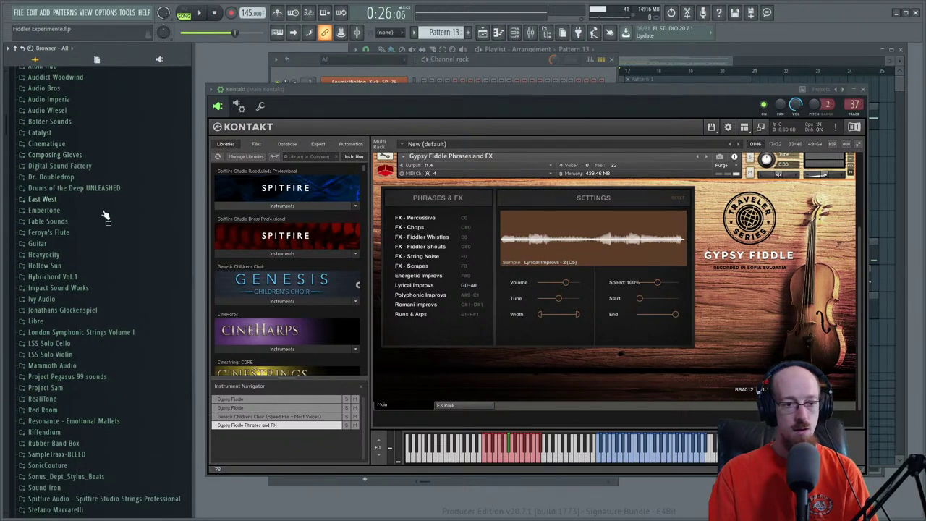
{"action": "scroll", "coordinate": [91, 289], "scroll_direction": "down", "scroll_amount": 2}
{"action": "left_click", "coordinate": [78, 351]}
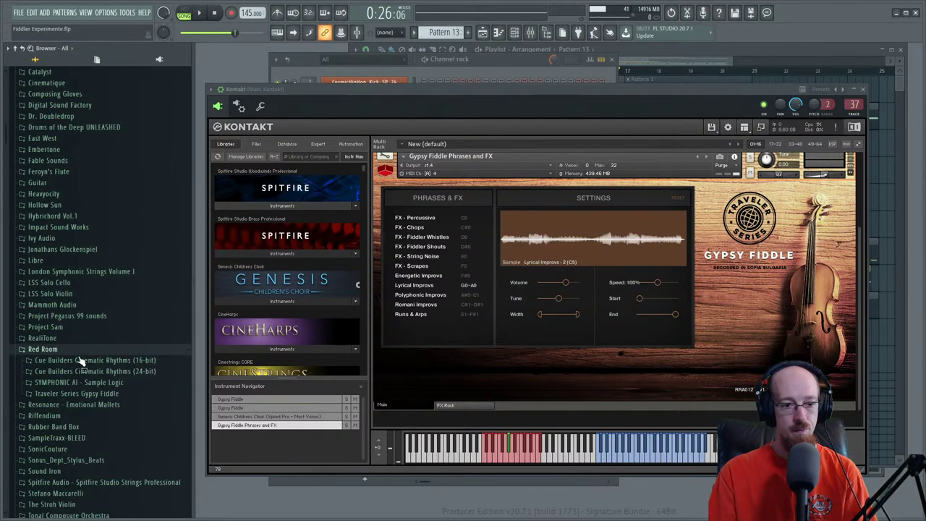
{"action": "left_click", "coordinate": [132, 394]}
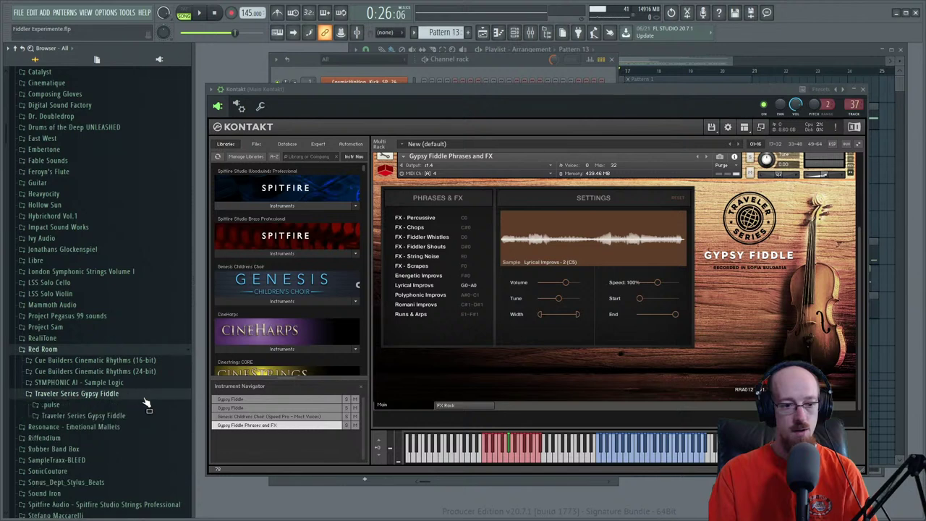
{"action": "left_click", "coordinate": [141, 417]}
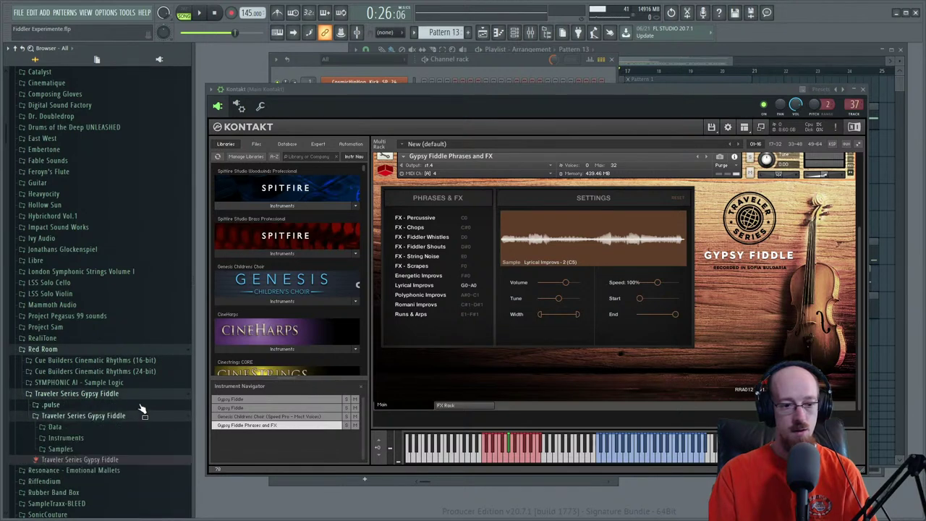
- Expand the Samples, Phrases and FX, and Lyrical Phrases folders and audition the Phrase_Lyrical1_18 sample
{"action": "scroll", "coordinate": [114, 377], "scroll_direction": "down", "scroll_amount": 2}
{"action": "left_click", "coordinate": [124, 387]}
{"action": "scroll", "coordinate": [130, 369], "scroll_direction": "down", "scroll_amount": 2}
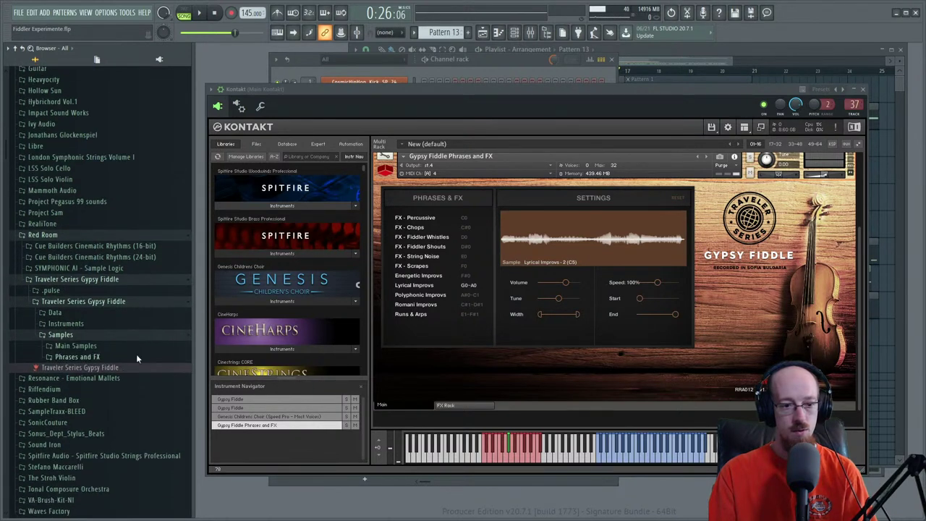
{"action": "left_click", "coordinate": [133, 352]}
{"action": "scroll", "coordinate": [141, 337], "scroll_direction": "down", "scroll_amount": 6}
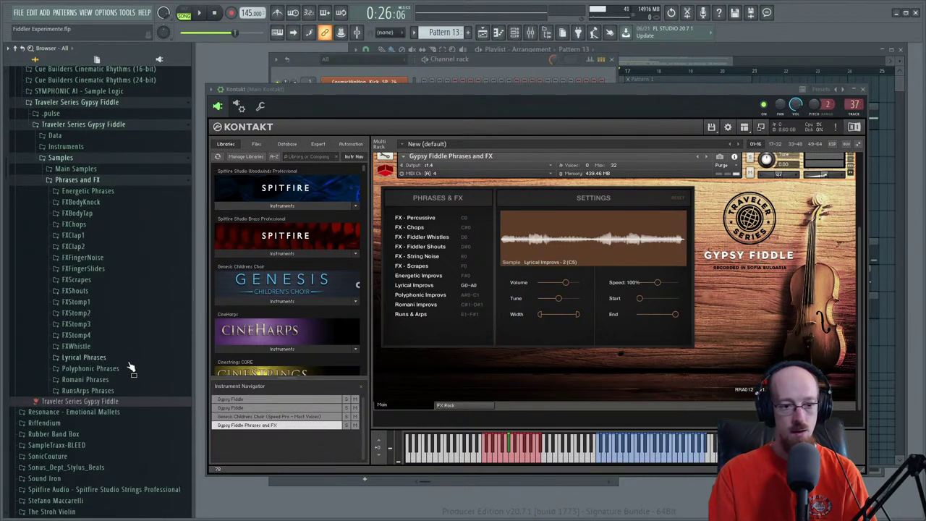
{"action": "left_click", "coordinate": [127, 360]}
{"action": "scroll", "coordinate": [128, 361], "scroll_direction": "down", "scroll_amount": 10}
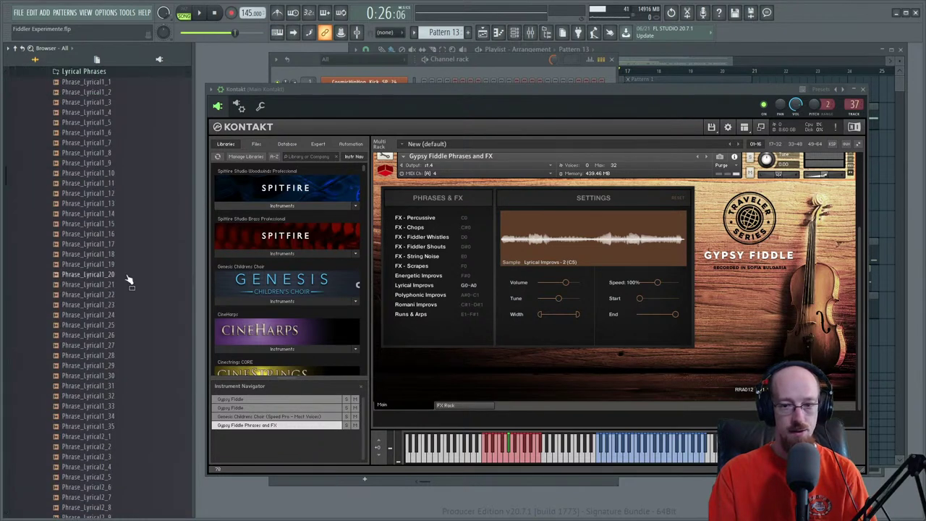
{"action": "left_click_drag", "start_coordinate": [104, 254], "coordinate": [589, 132]}
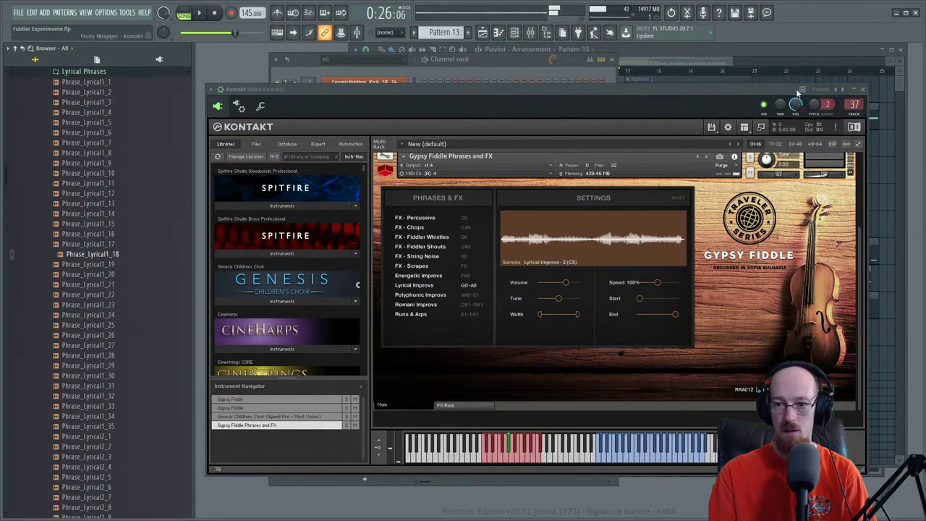
- Close the Kontakt window and play the arrangement from bar 17 through the end of the Pattern 13 clip
{"action": "left_click", "coordinate": [863, 89]}
{"action": "left_click", "coordinate": [738, 58]}
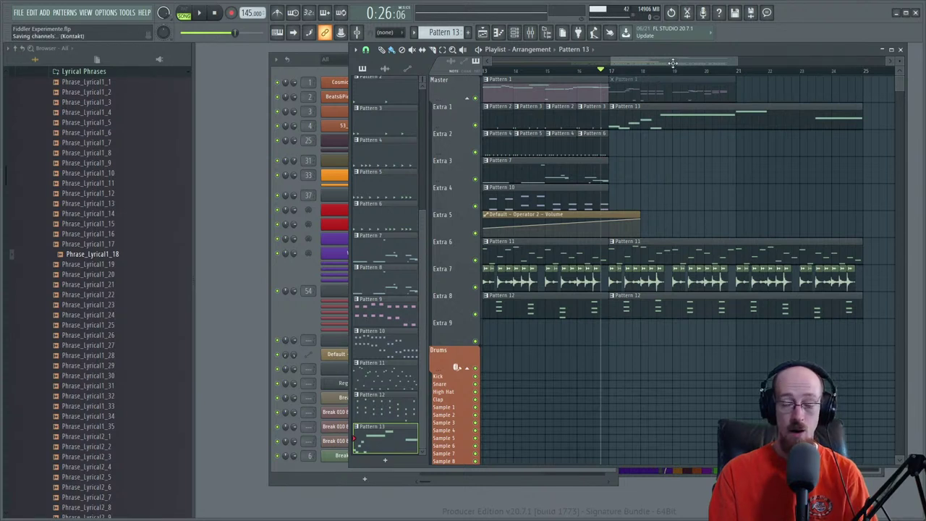
{"action": "left_click_drag", "start_coordinate": [699, 62], "coordinate": [621, 85]}
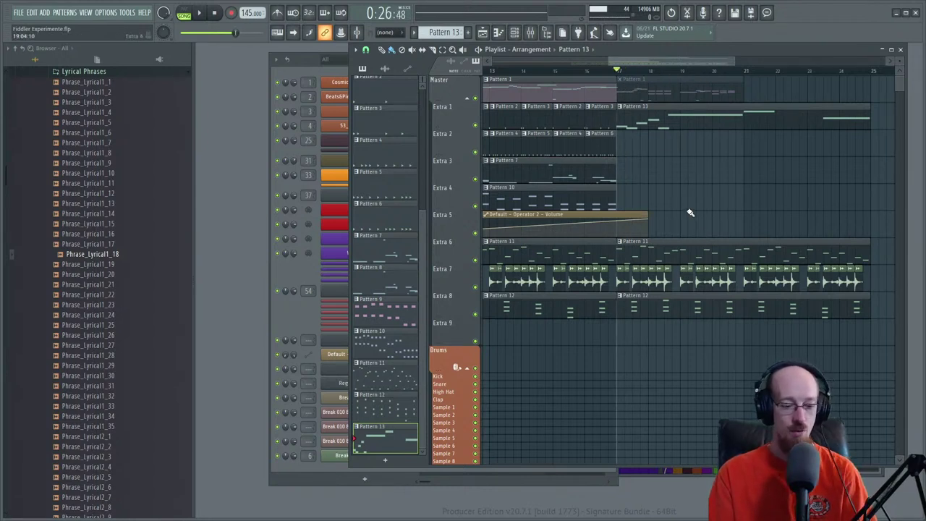
{"action": "key", "text": "space"}
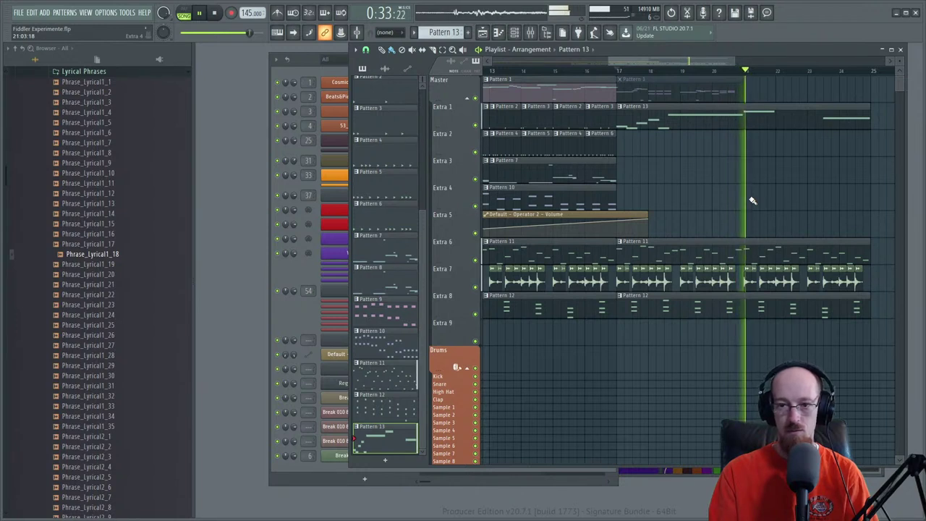
{"action": "left_click_drag", "start_coordinate": [810, 194], "coordinate": [704, 207]}
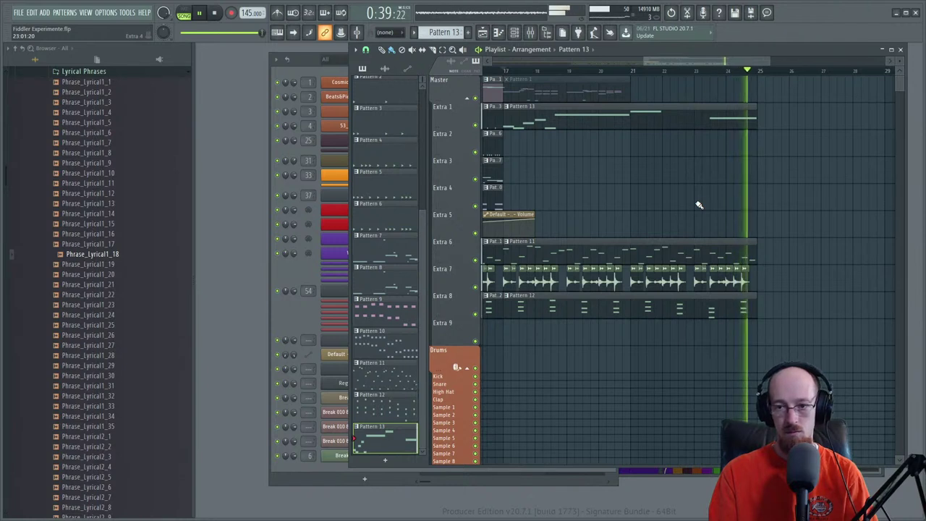
{"action": "key", "text": "space"}
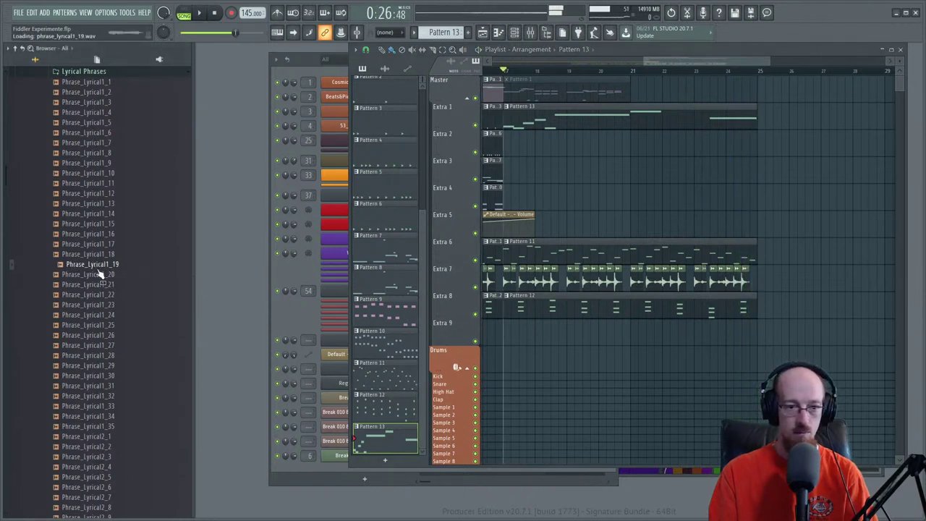
- Audition the fiddle samples in the Lyrical Phrases folder from Phrase_Lyrical1_19 through Phrase_Lyrical2_7
{"action": "left_click", "coordinate": [99, 285]}
{"action": "left_click", "coordinate": [96, 295]}
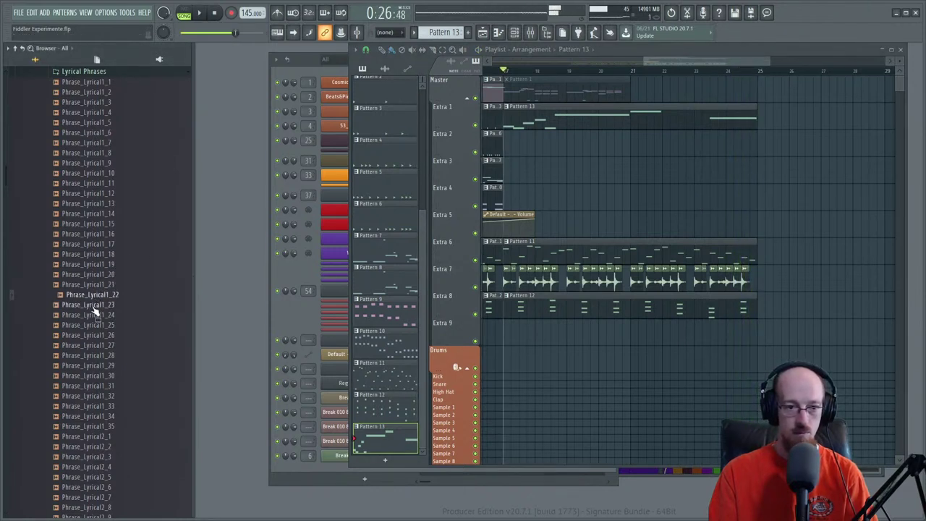
{"action": "left_click", "coordinate": [93, 306]}
{"action": "left_click", "coordinate": [91, 316]}
{"action": "left_click", "coordinate": [90, 326]}
{"action": "left_click", "coordinate": [93, 337]}
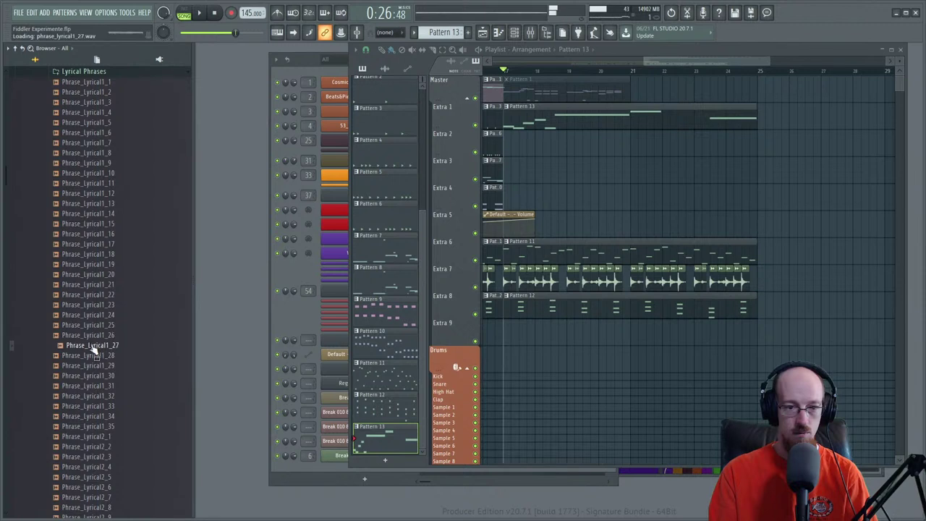
{"action": "left_click", "coordinate": [94, 346]}
{"action": "scroll", "coordinate": [97, 289], "scroll_direction": "down", "scroll_amount": 4}
{"action": "left_click", "coordinate": [96, 265]}
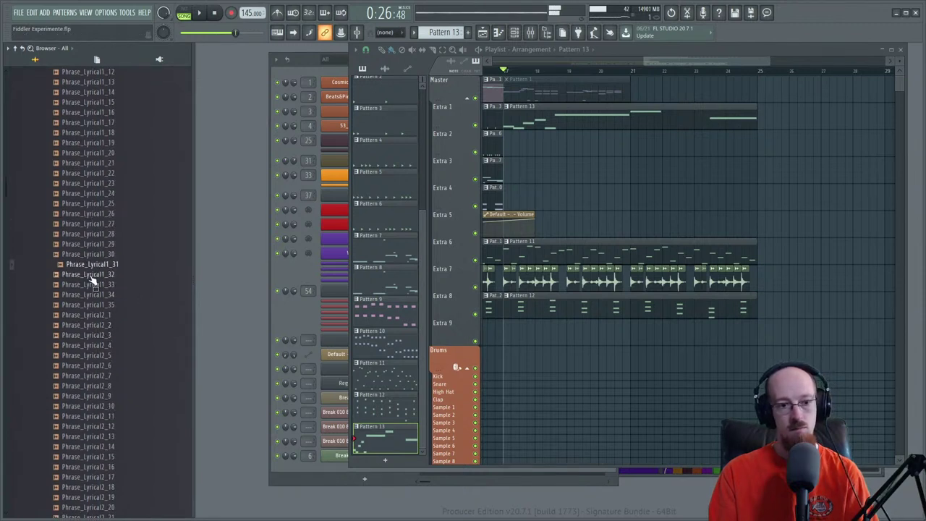
{"action": "left_click", "coordinate": [90, 276]}
{"action": "left_click", "coordinate": [88, 297]}
{"action": "left_click", "coordinate": [90, 316]}
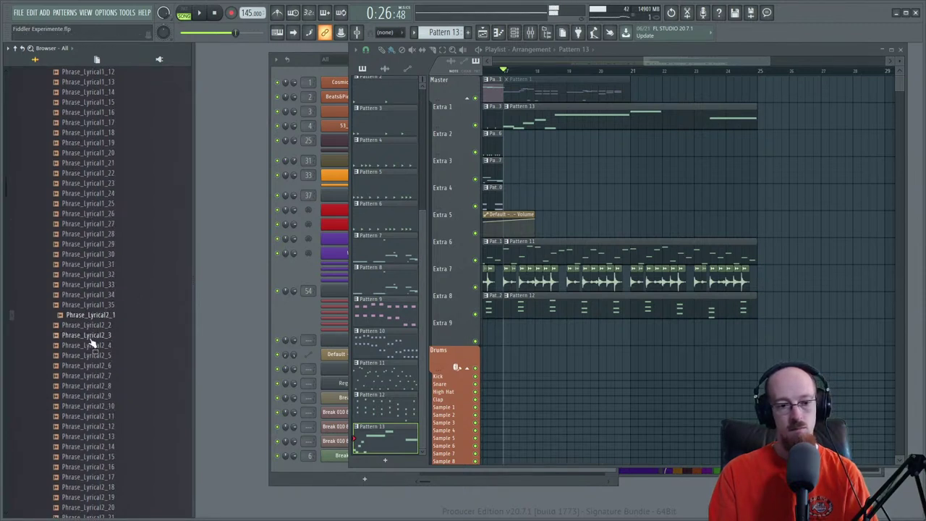
{"action": "left_click", "coordinate": [92, 336]}
{"action": "left_click", "coordinate": [94, 356]}
{"action": "left_click", "coordinate": [95, 366]}
{"action": "left_click", "coordinate": [97, 376]}
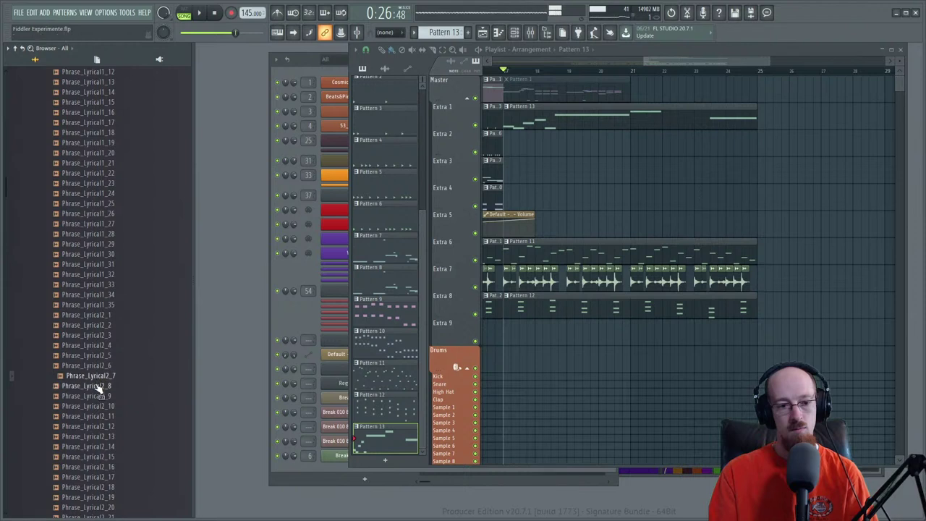
- Place Phrase_Lyrical2_7 on Extra 2 from halfway through bar 23, with the Pattern 13 clip trimmed to end there, and play the transition
{"action": "left_click_drag", "start_coordinate": [174, 360], "coordinate": [730, 142]}
{"action": "left_click", "coordinate": [722, 73]}
{"action": "key", "text": "space"}
{"action": "scroll", "coordinate": [726, 191], "scroll_direction": "up", "scroll_amount": 4}
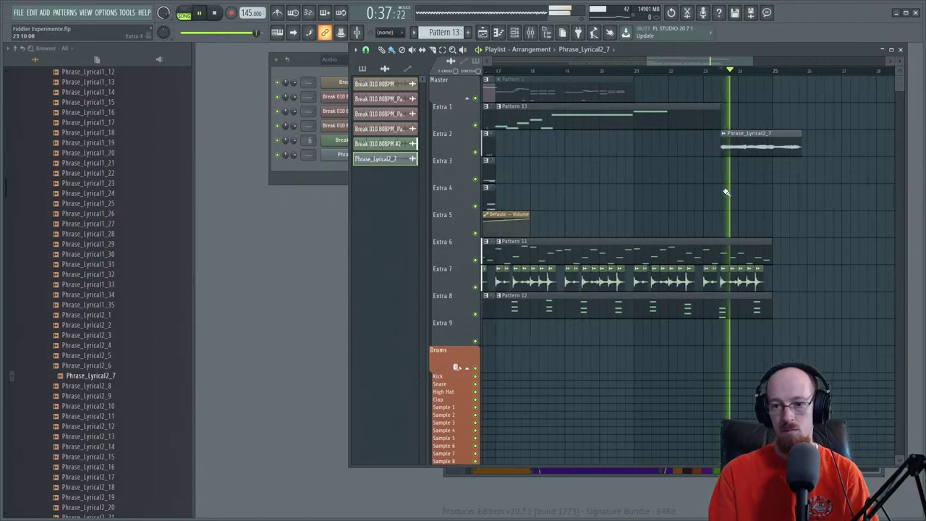
{"action": "left_click_drag", "start_coordinate": [767, 184], "coordinate": [613, 186]}
{"action": "key", "text": "space"}
- Slice the Phrase_Lyrical2_7 clip a quarter into bar 24 and at bar 25, and delete the part after bar 25
{"action": "scroll", "coordinate": [615, 186], "scroll_direction": "up", "scroll_amount": 2}
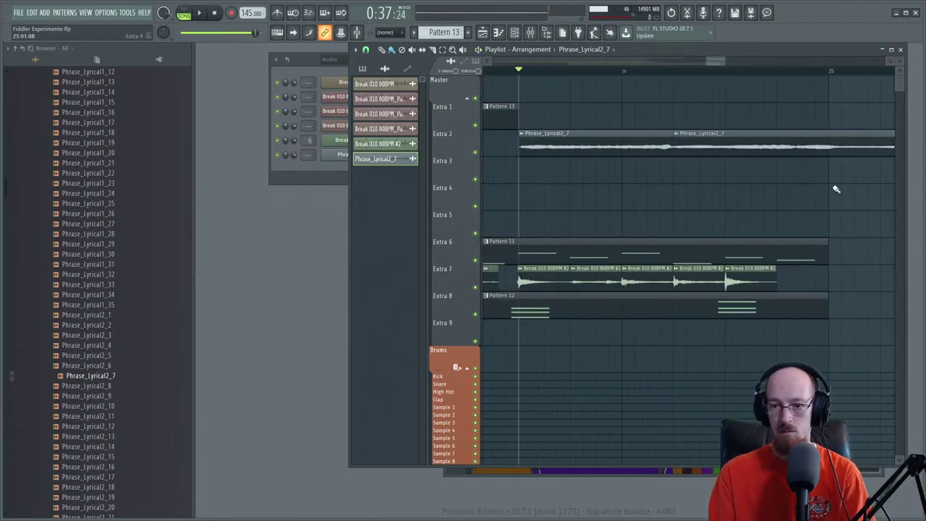
{"action": "left_click_drag", "start_coordinate": [839, 133], "coordinate": [837, 135]}
{"action": "right_click", "coordinate": [820, 214]}
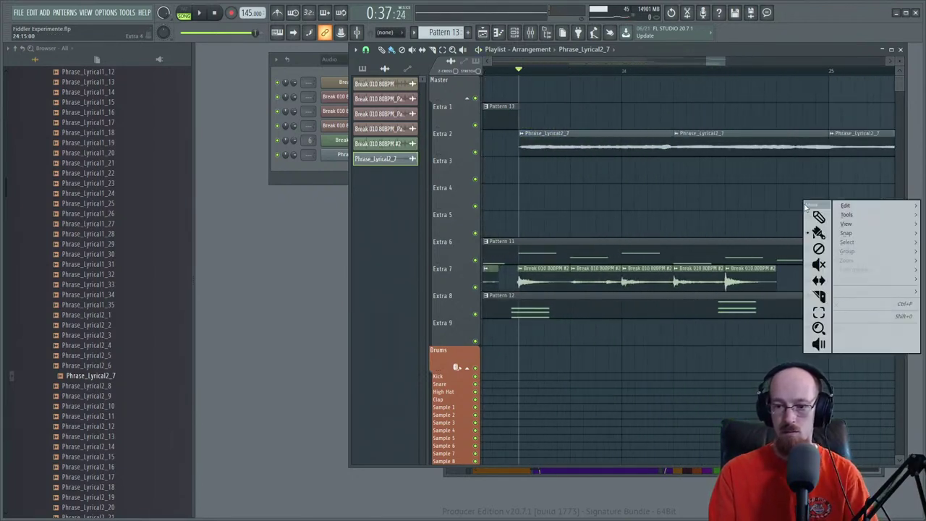
{"action": "left_click", "coordinate": [818, 280]}
{"action": "right_click", "coordinate": [865, 155]}
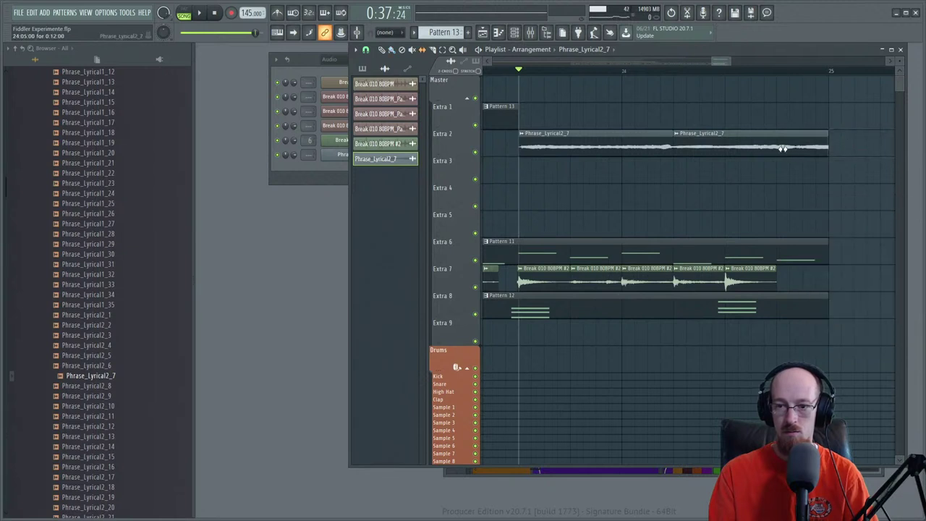
- Set the declicking mode of Phrase_Lyrical2_7 to Generic (bleeding) and play the transition from halfway through bar 23
{"action": "left_click", "coordinate": [635, 72]}
{"action": "double_click", "coordinate": [623, 148]}
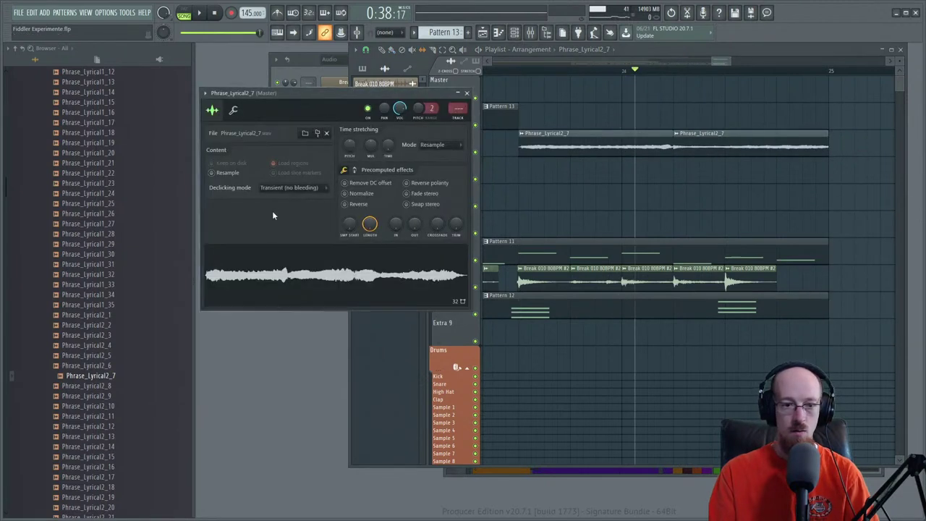
{"action": "left_click", "coordinate": [287, 188]}
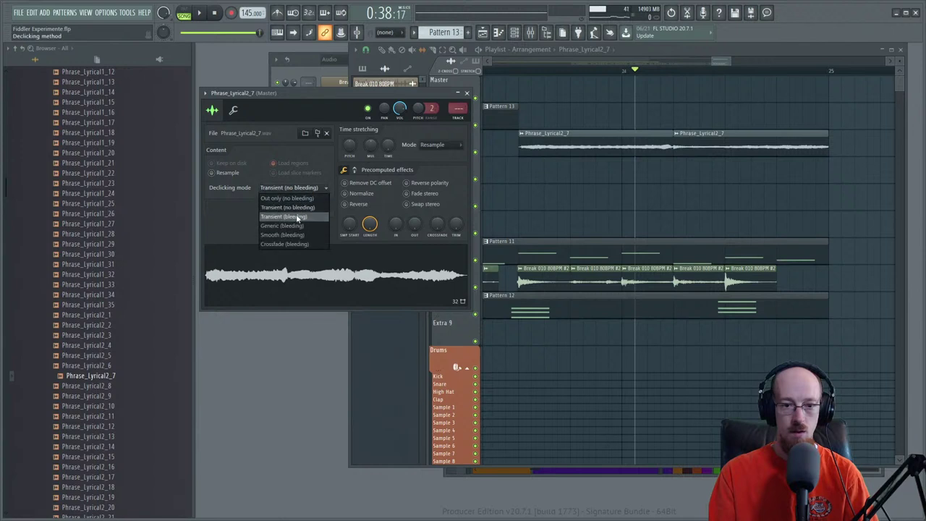
{"action": "left_click", "coordinate": [306, 224]}
{"action": "key", "text": "space"}
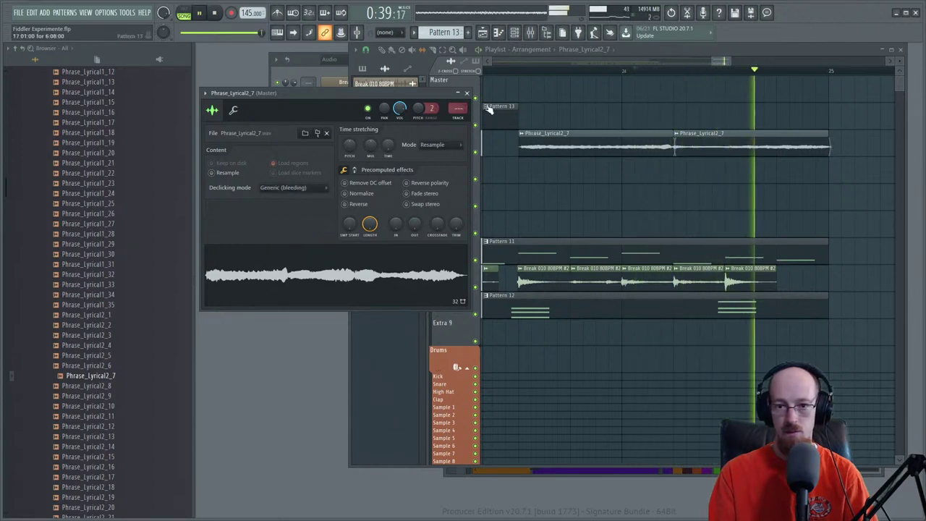
{"action": "left_click", "coordinate": [530, 72]}
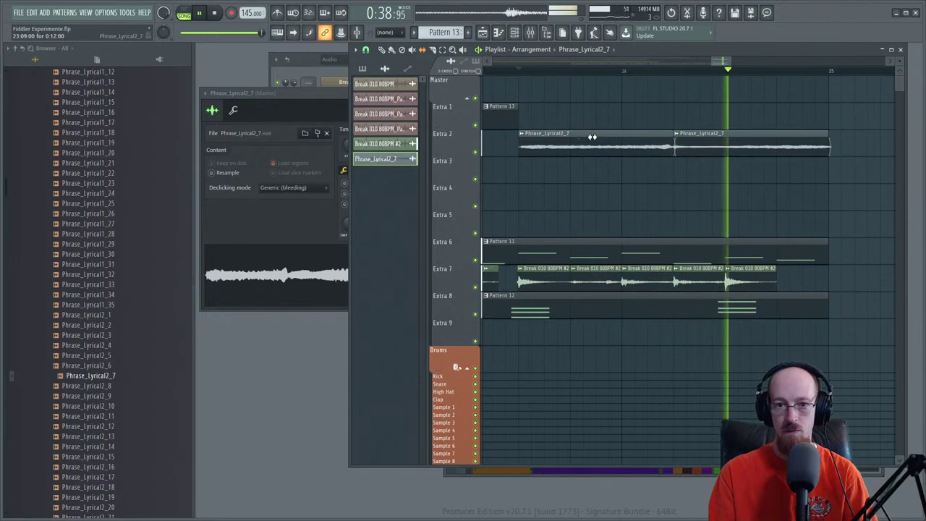
{"action": "key", "text": "space"}
- Find the fiddle's mixer track and route the Phrase_Lyrical2_7 sample to track 40
{"action": "left_click", "coordinate": [530, 32]}
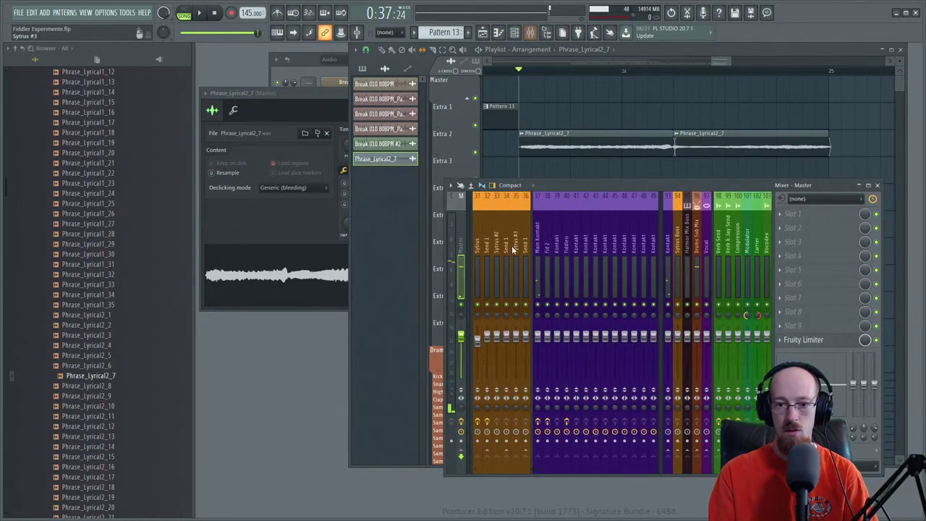
{"action": "left_click", "coordinate": [556, 248]}
{"action": "left_click", "coordinate": [566, 247]}
{"action": "left_click", "coordinate": [577, 245]}
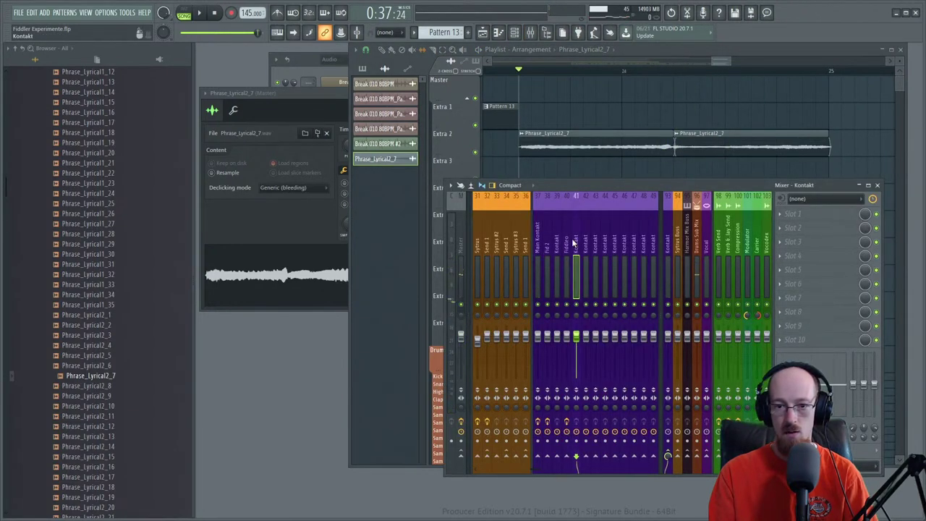
{"action": "left_click", "coordinate": [567, 244]}
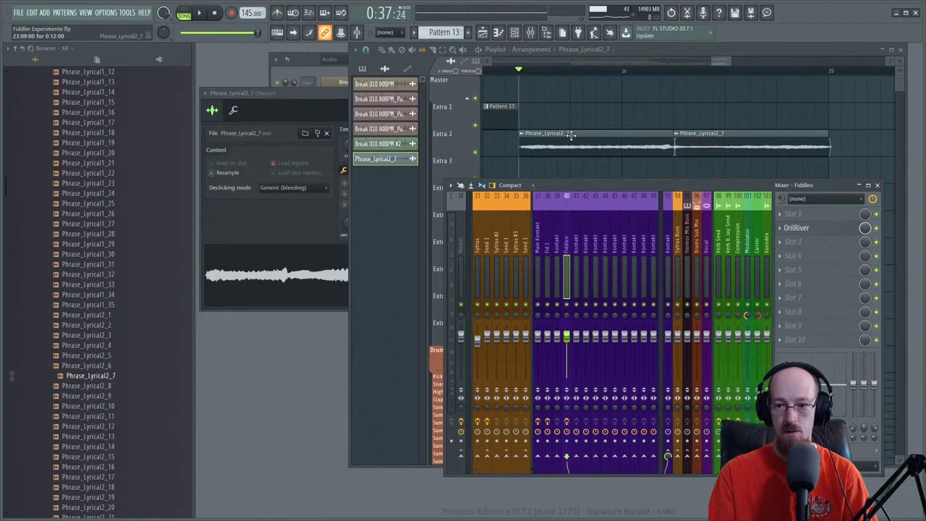
{"action": "key", "text": "F9"}
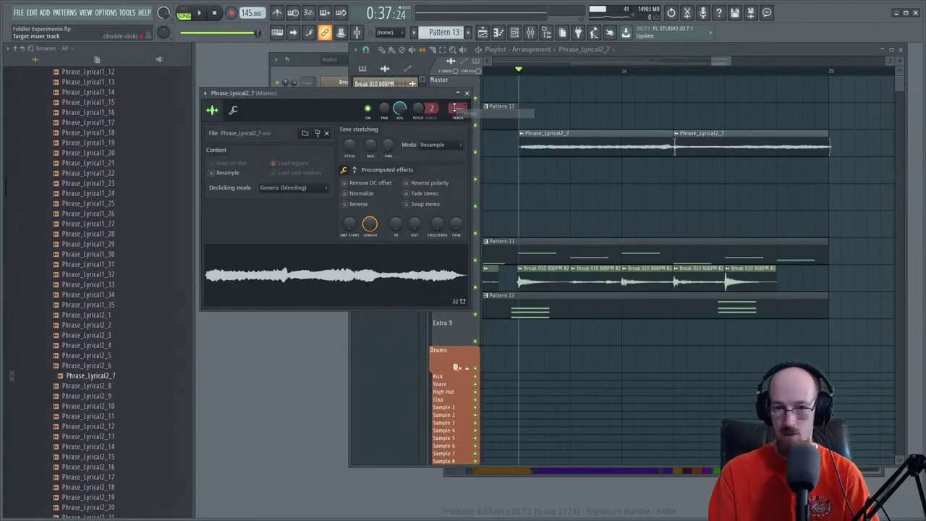
{"action": "right_click", "coordinate": [456, 109]}
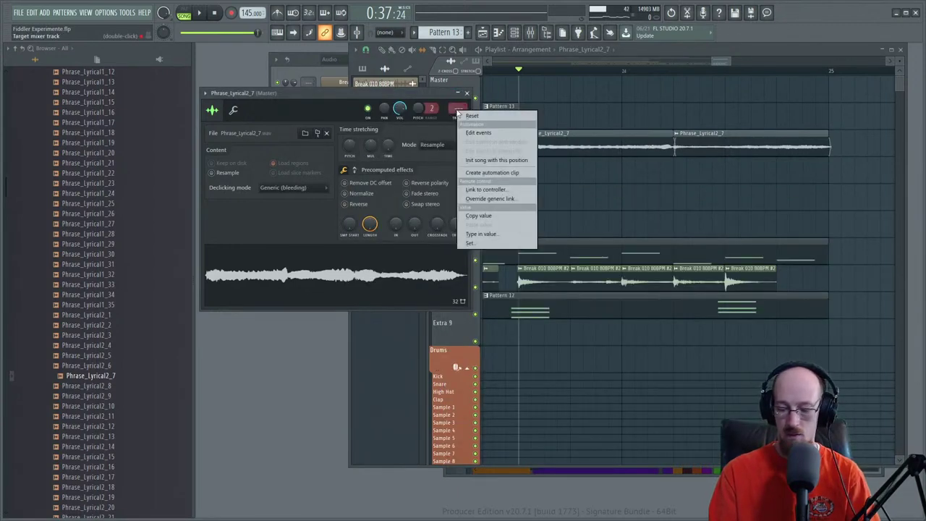
{"action": "type", "text": "t40"}
{"action": "key", "text": "space"}
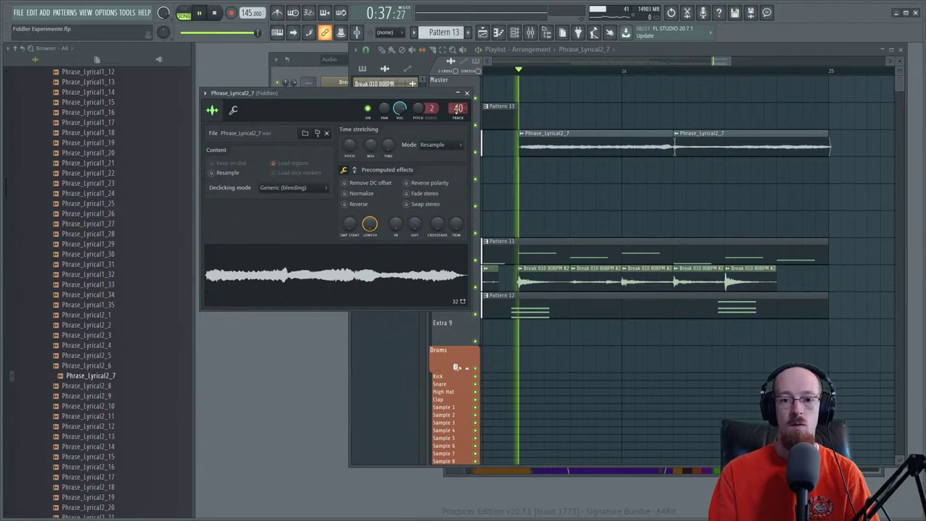
{"action": "left_click", "coordinate": [467, 93]}
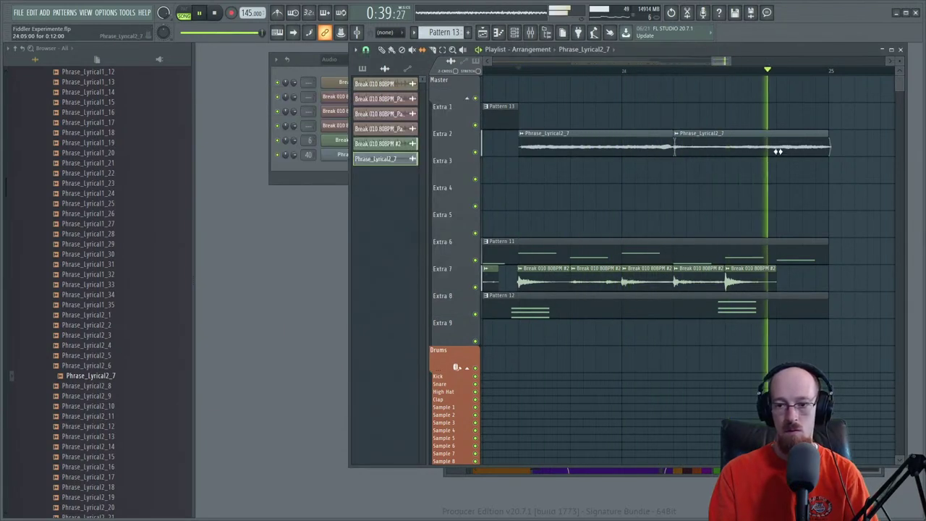
- Play the fiddle clips on Extra 2 in context to check the sliced ending
{"action": "key", "text": "space"}
{"action": "key", "text": "space"}
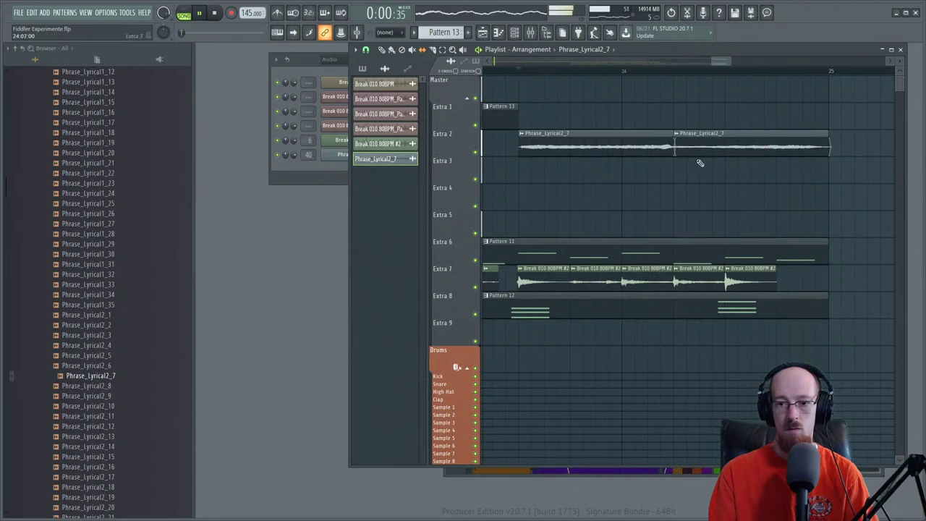
{"action": "scroll", "coordinate": [677, 186], "scroll_direction": "down", "scroll_amount": 3}
{"action": "left_click_drag", "start_coordinate": [713, 150], "coordinate": [740, 152]}
{"action": "key", "text": "space"}
{"action": "key", "text": "space"}
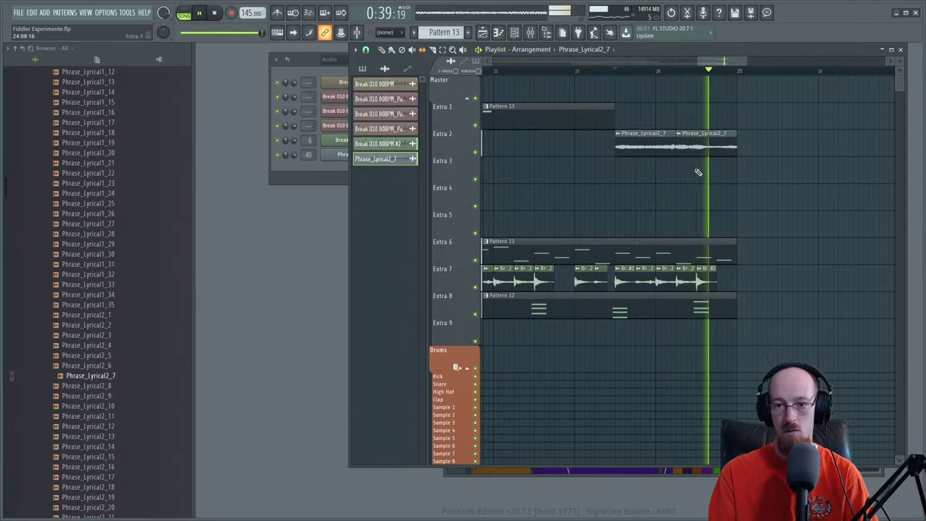
{"action": "scroll", "coordinate": [679, 178], "scroll_direction": "down", "scroll_amount": 3}
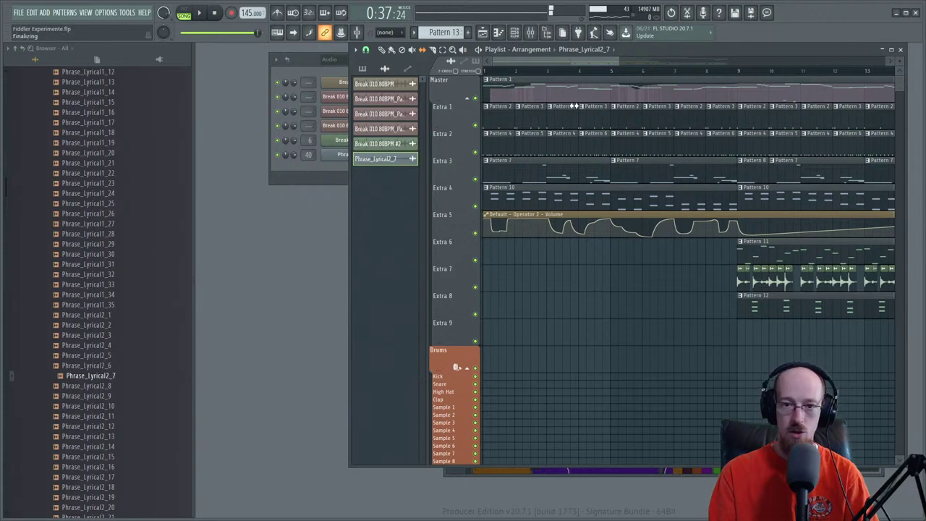
- Play the whole arrangement from the beginning through the break section after bar 9
{"action": "scroll", "coordinate": [573, 106], "scroll_direction": "down", "scroll_amount": 3}
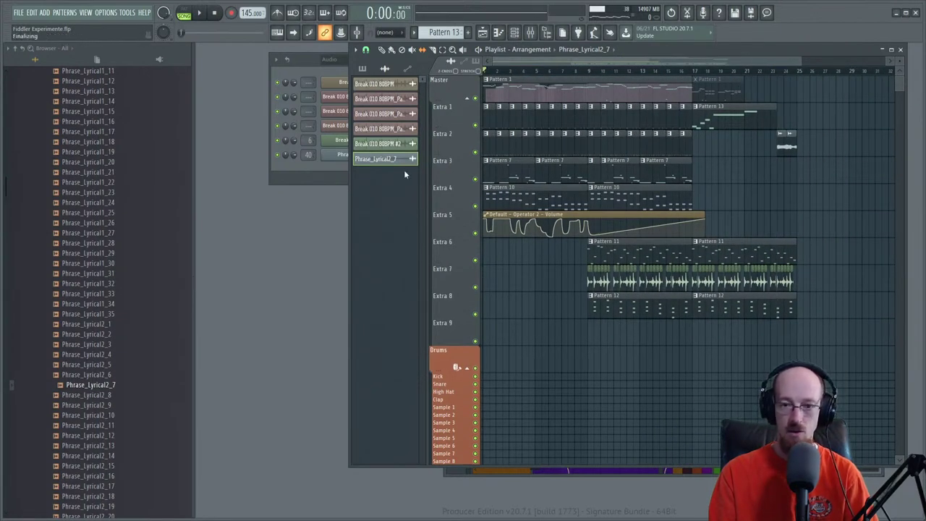
{"action": "scroll", "coordinate": [811, 75], "scroll_direction": "up", "scroll_amount": 2}
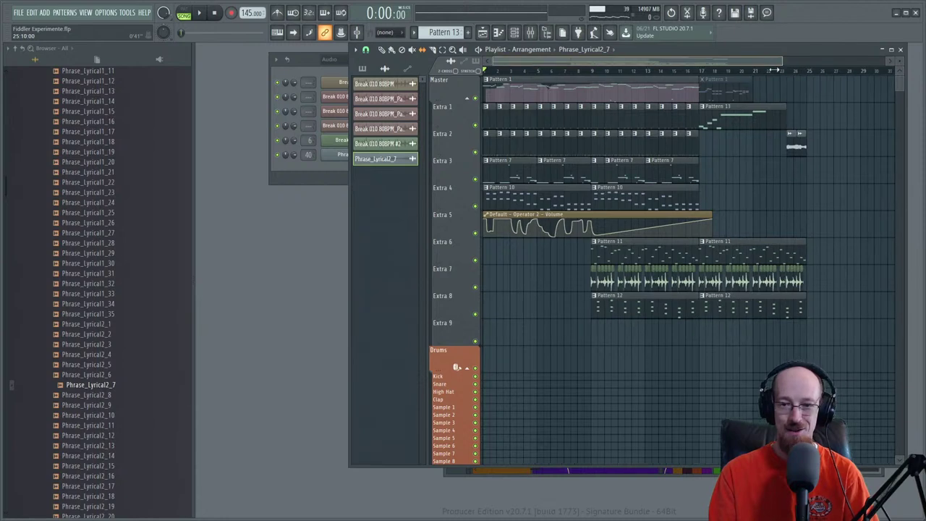
{"action": "key", "text": "space"}
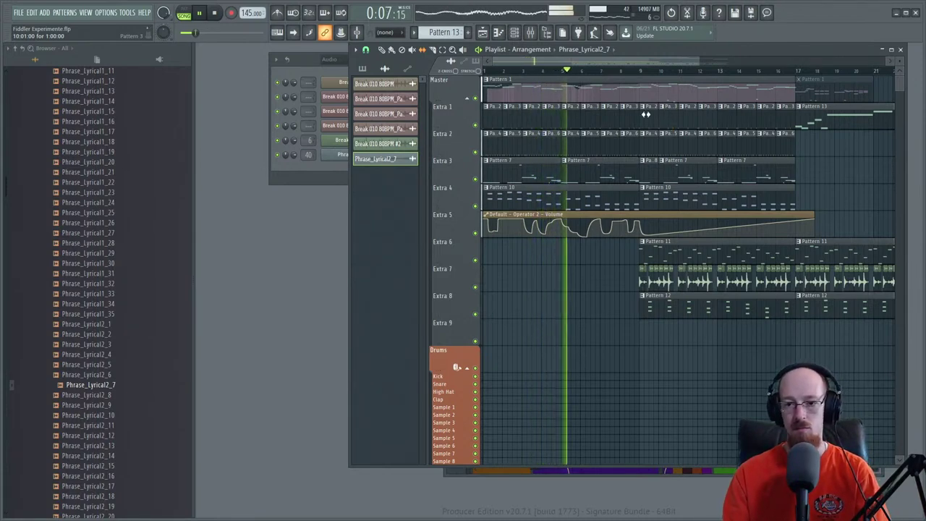
{"action": "scroll", "coordinate": [645, 113], "scroll_direction": "down", "scroll_amount": 1}
{"action": "right_click", "coordinate": [625, 134]}
{"action": "left_click", "coordinate": [632, 148]}
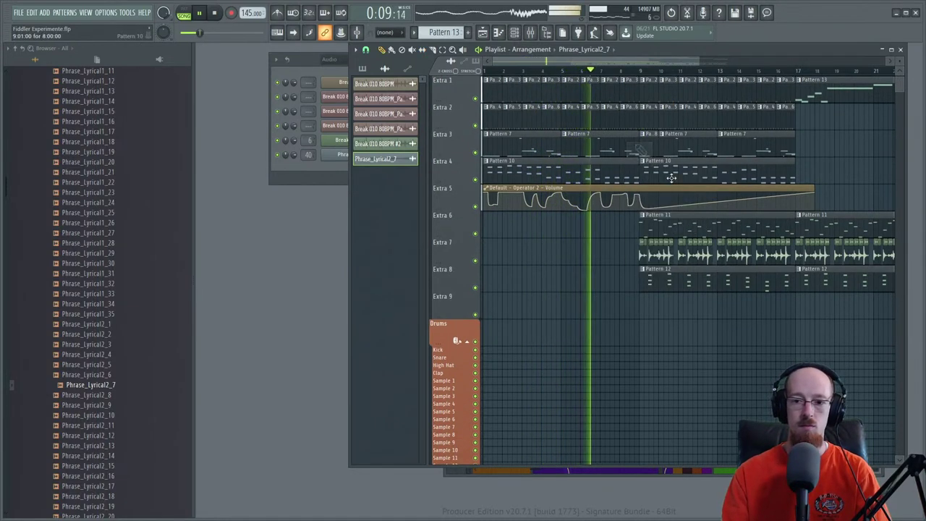
{"action": "mouse_move", "coordinate": [669, 178]}
{"action": "left_mouse_down"}
{"action": "mouse_move", "coordinate": [653, 248]}
{"action": "mouse_move", "coordinate": [535, 314]}
{"action": "mouse_move", "coordinate": [632, 328]}
{"action": "left_mouse_up"}
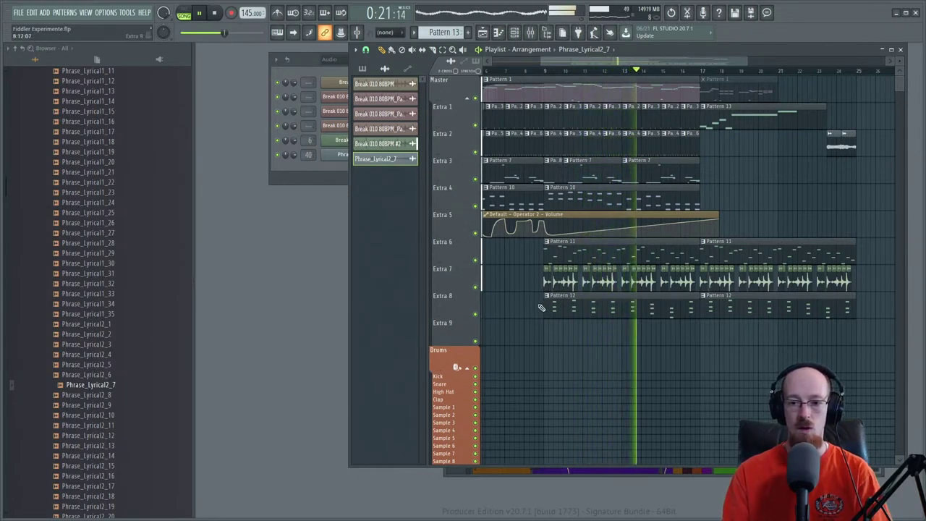
{"action": "key", "text": "space"}
- Place a short Break 010 80BPM #2 slice on Extra 7 midway through bar 8 and make it a unique sample
{"action": "scroll", "coordinate": [546, 295], "scroll_direction": "up", "scroll_amount": 5}
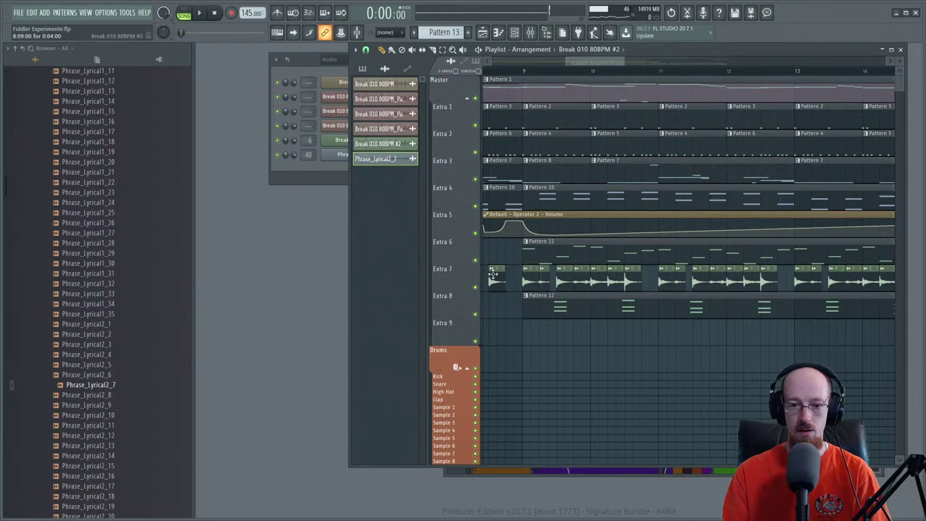
{"action": "left_click", "coordinate": [492, 269]}
{"action": "left_click", "coordinate": [515, 341]}
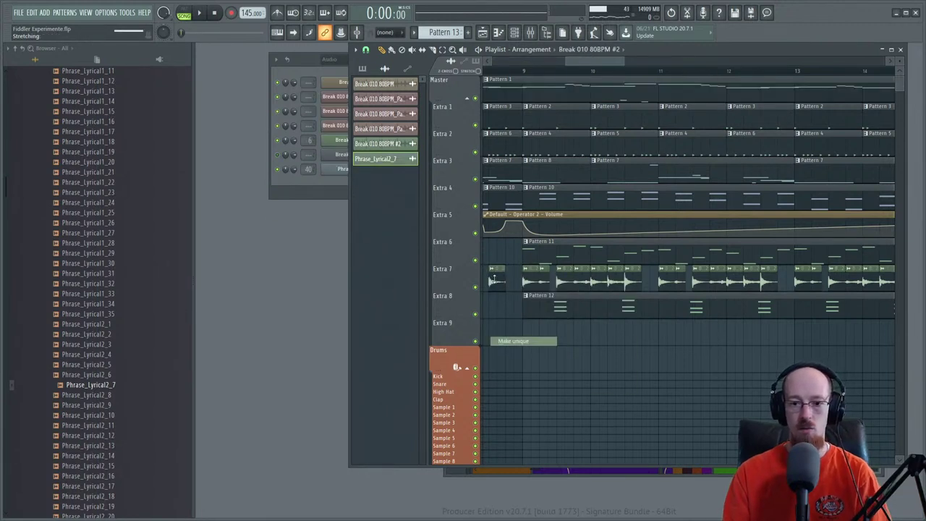
{"action": "double_click", "coordinate": [496, 278]}
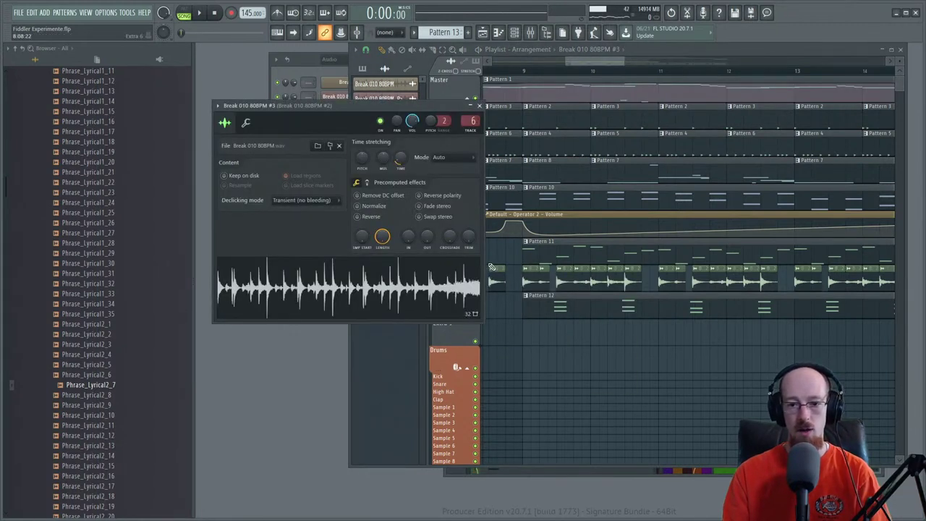
{"action": "left_click", "coordinate": [491, 268]}
{"action": "left_click", "coordinate": [532, 288]}
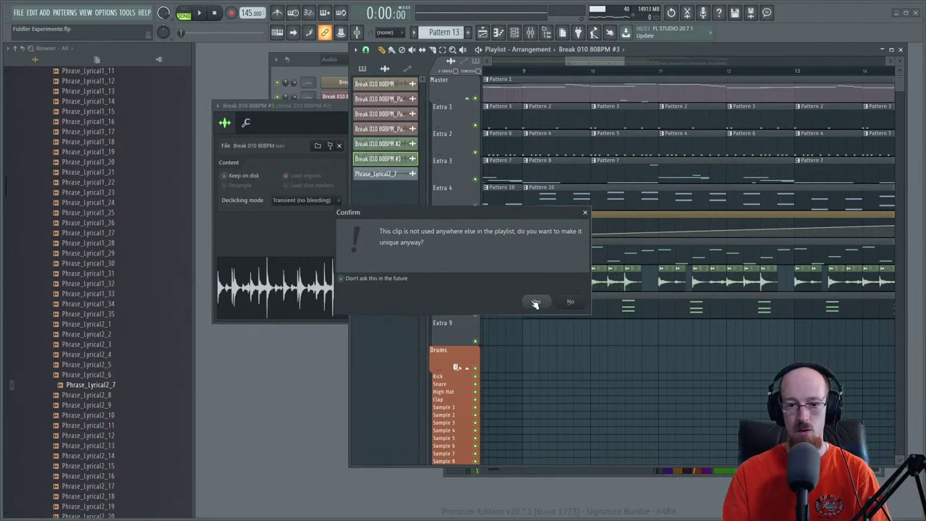
{"action": "left_click", "coordinate": [535, 302]}
{"action": "key", "text": "Return"}
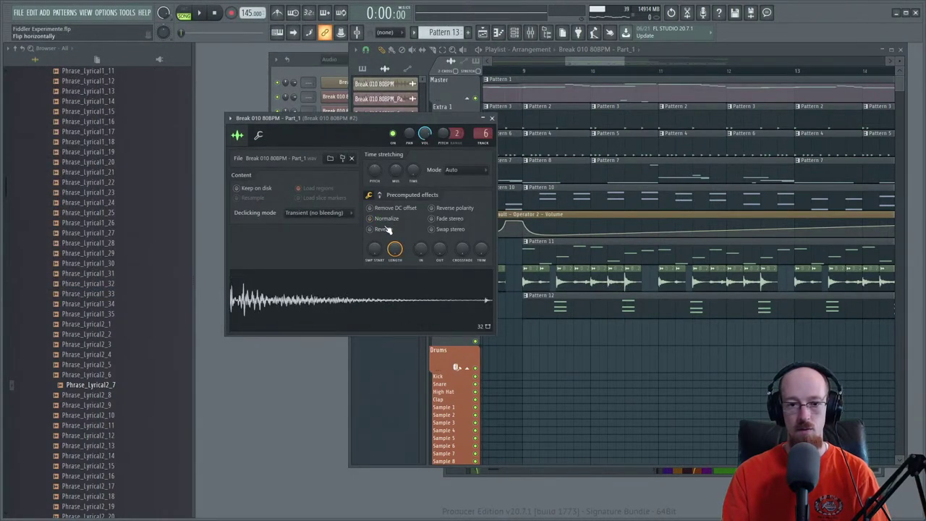
- Reverse the Break 010 80BPM - Part_1 sample and move its clip to end at bar 9
{"action": "left_click", "coordinate": [386, 218]}
{"action": "left_click", "coordinate": [384, 229]}
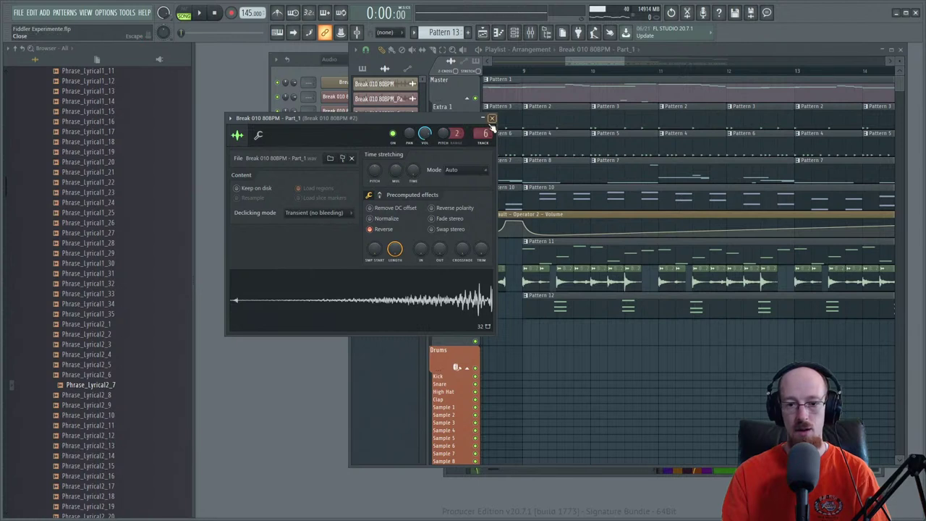
{"action": "left_click", "coordinate": [491, 118]}
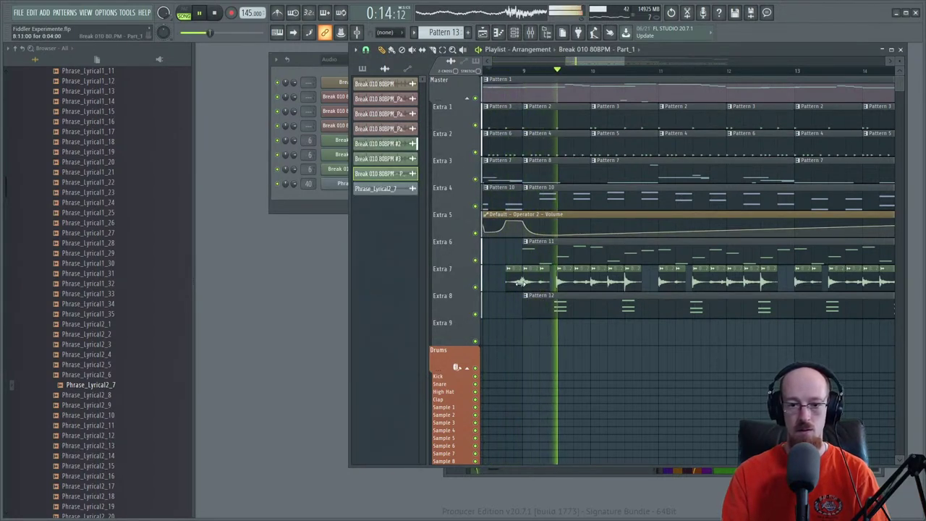
{"action": "left_click", "coordinate": [402, 143]}
{"action": "key", "text": "space"}
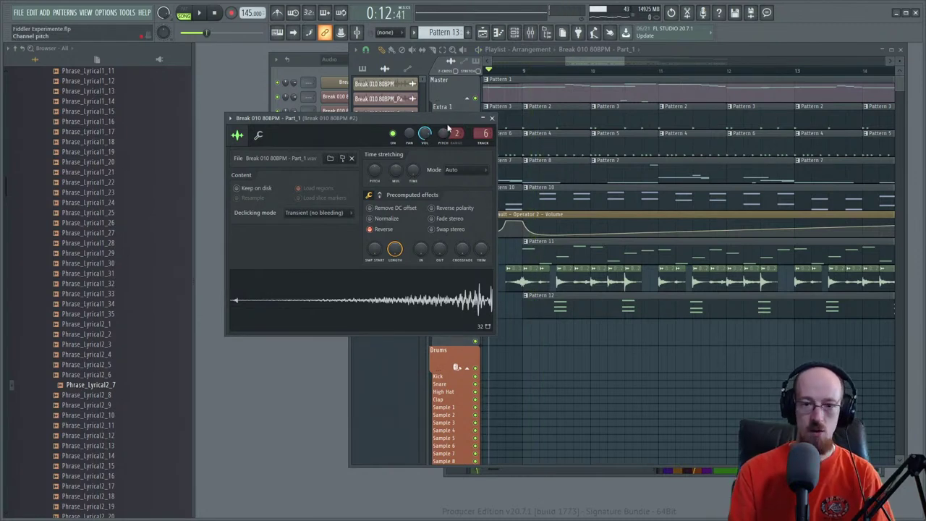
- Route the reversed break sample to its own mixer track 7 and load Fruity Reeverb 2 in slot 2
{"action": "key", "text": "ctrl+l"}
{"action": "scroll", "coordinate": [517, 290], "scroll_direction": "up", "scroll_amount": 5}
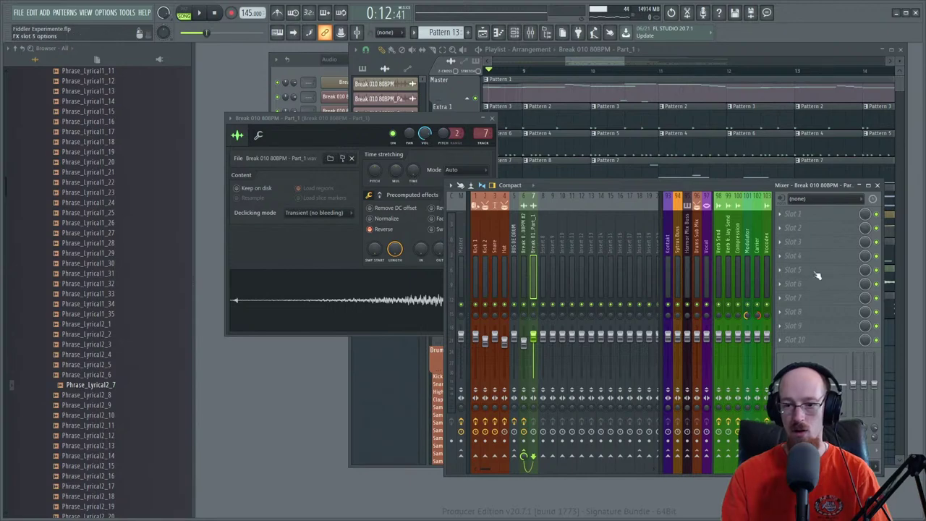
{"action": "key", "text": "F8"}
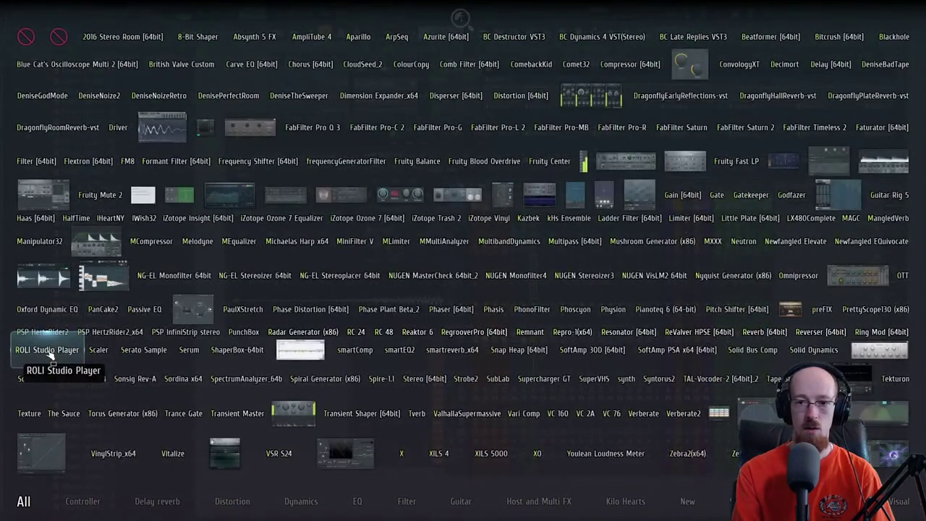
{"action": "type", "text": "fruity reve"}
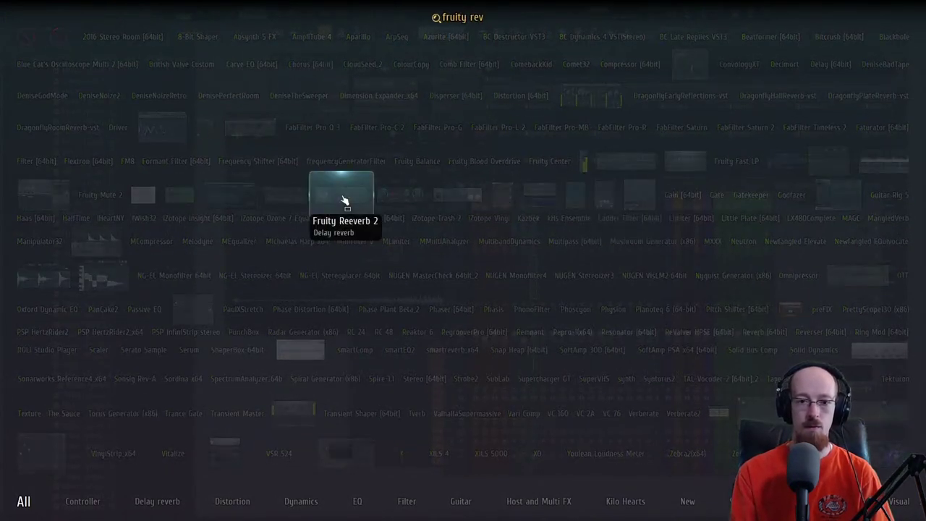
{"action": "key", "text": "BackSpace"}
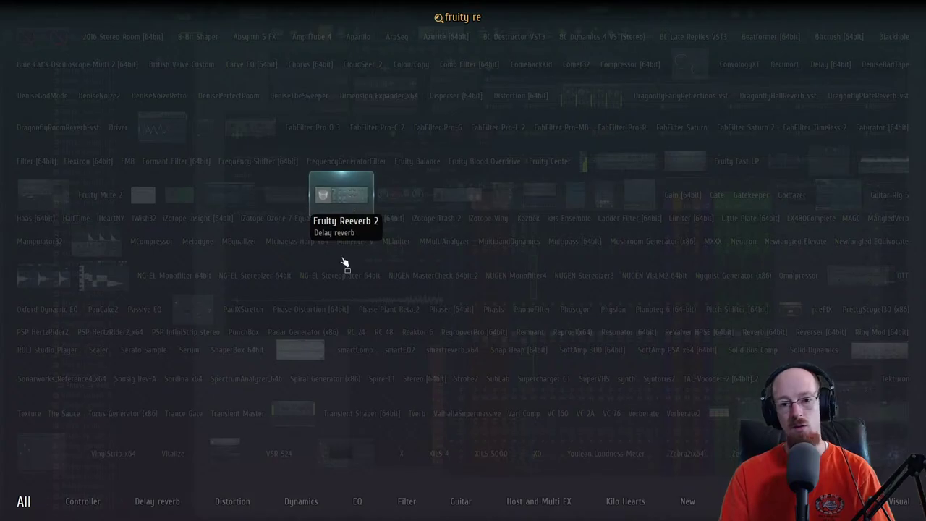
{"action": "left_click", "coordinate": [369, 169]}
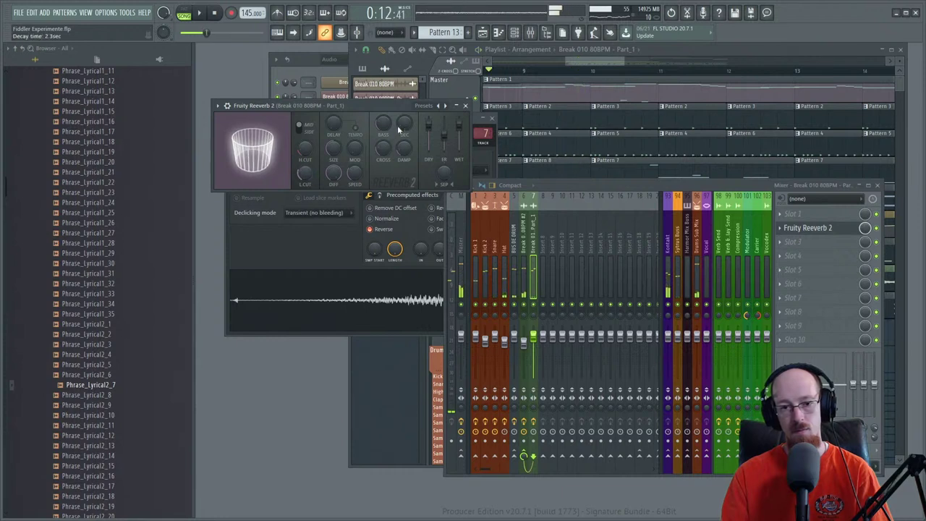
- Set the reverb's decay time to 6.4 sec and lower the reversed break's mixer track volume to 70%
{"action": "left_click_drag", "start_coordinate": [398, 130], "coordinate": [398, 101]}
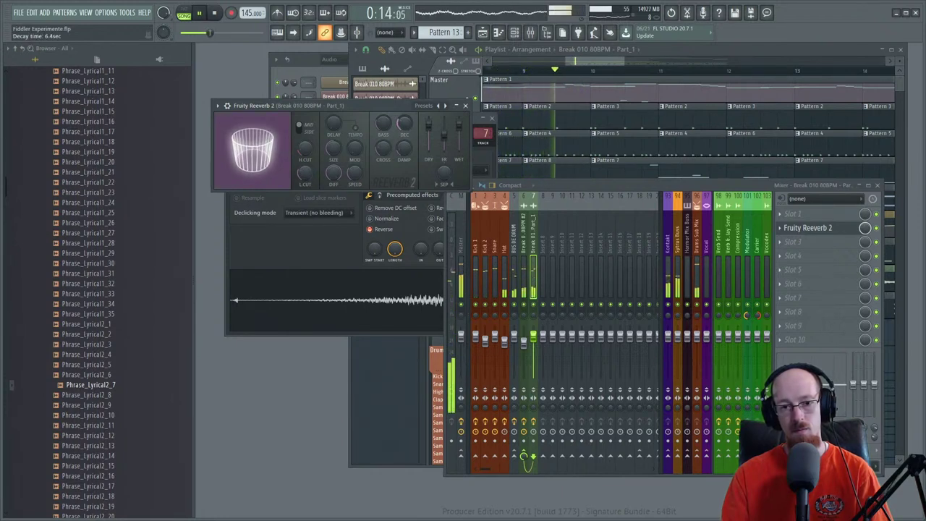
{"action": "left_click", "coordinate": [465, 105]}
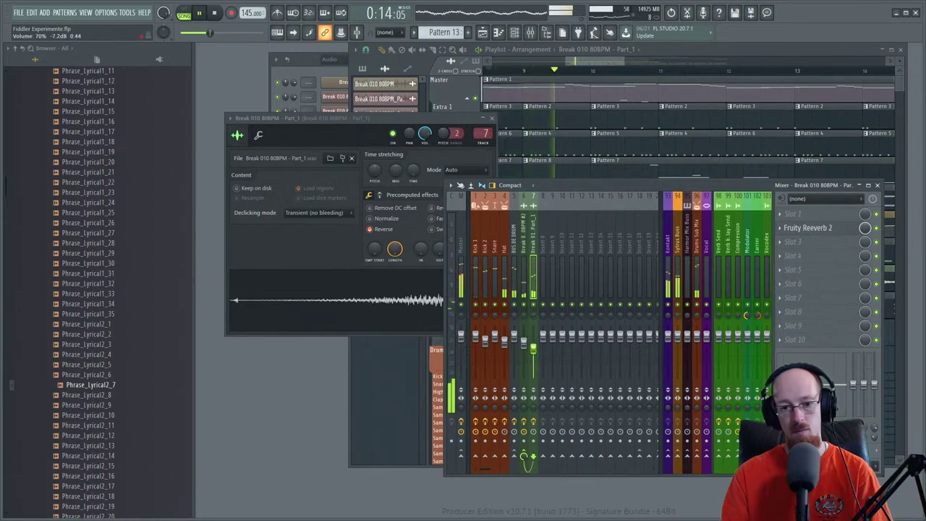
{"action": "left_click", "coordinate": [493, 119]}
{"action": "key", "text": "F9"}
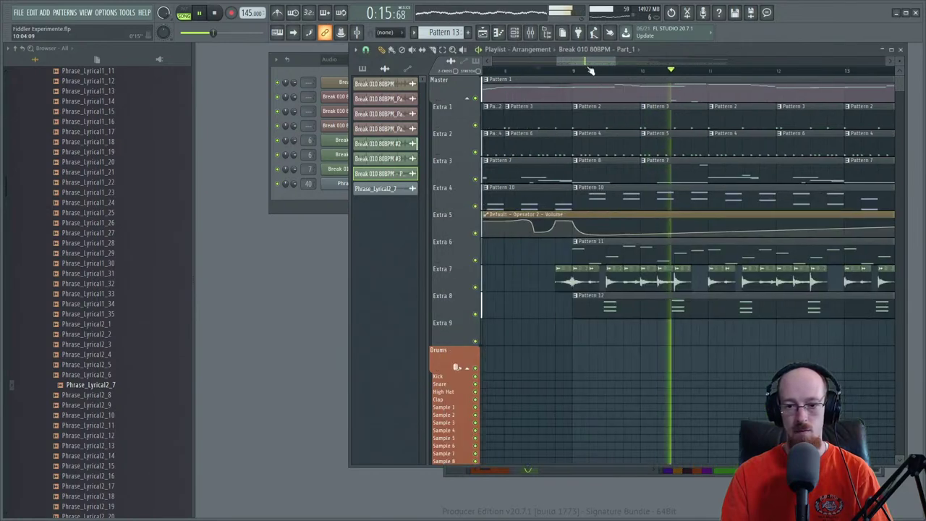
- Play back the ending, mute the Pattern 13 clip on Extra 1 at bar 17 and unmute the Pattern 1 clip above it
{"action": "scroll", "coordinate": [677, 295], "scroll_direction": "down", "scroll_amount": 5}
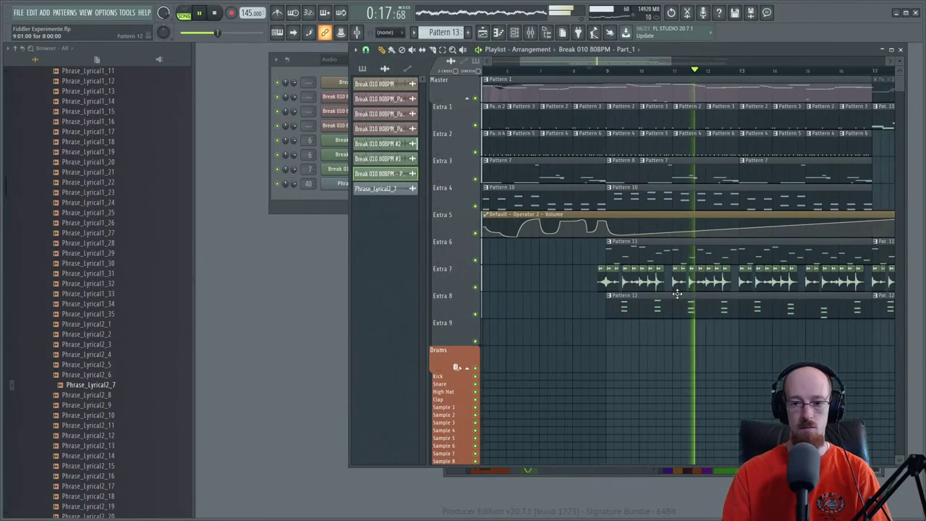
{"action": "left_click_drag", "start_coordinate": [785, 237], "coordinate": [586, 248]}
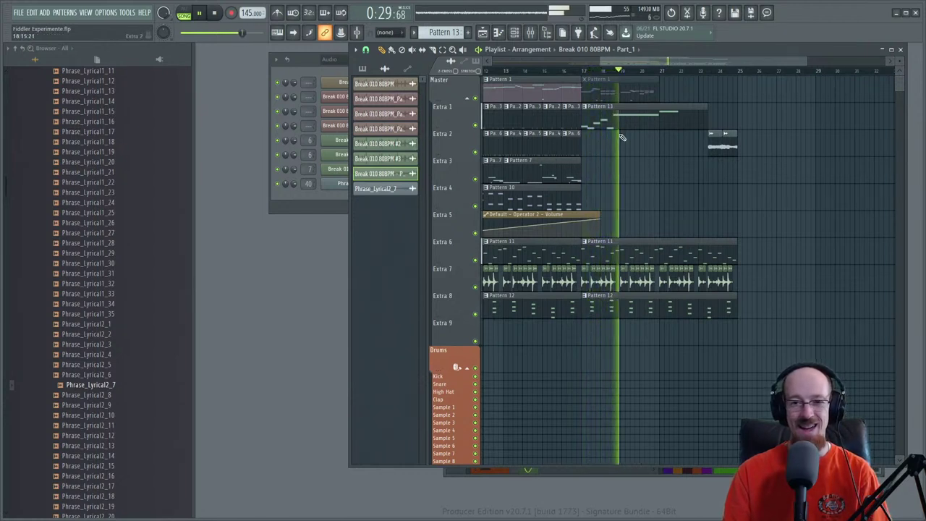
{"action": "key", "text": "space"}
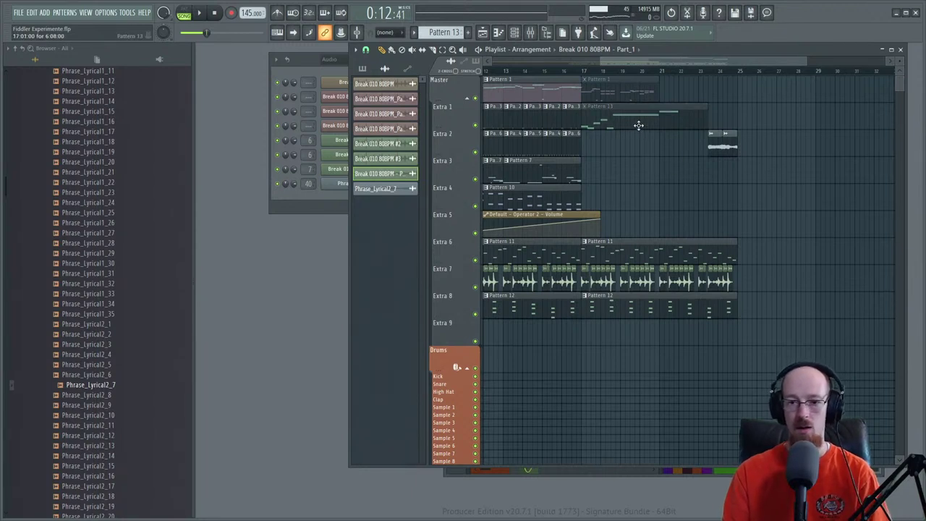
{"action": "scroll", "coordinate": [581, 76], "scroll_direction": "left", "scroll_amount": 2}
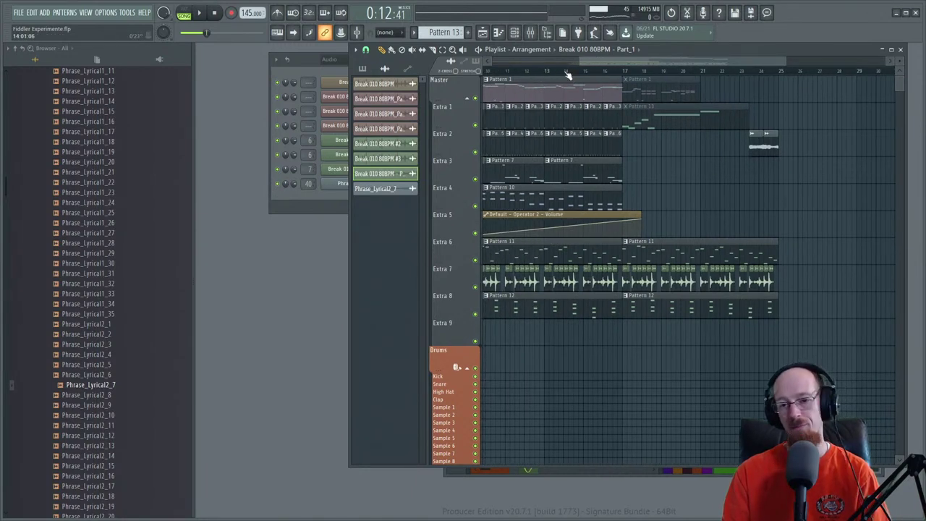
{"action": "left_click", "coordinate": [568, 74]}
{"action": "key", "text": "space"}
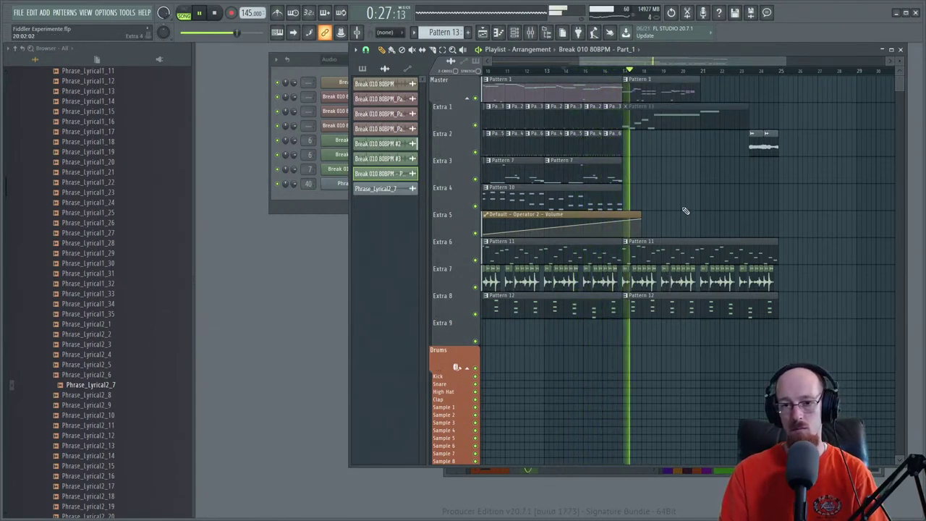
{"action": "key", "text": "space"}
{"action": "key", "text": "space"}
- In Pattern 1's Gypsy Fiddle piano roll, replace the notes following C5 in bars 17 and 18 with an A#5 midway through bar 17
{"action": "double_click", "coordinate": [643, 91]}
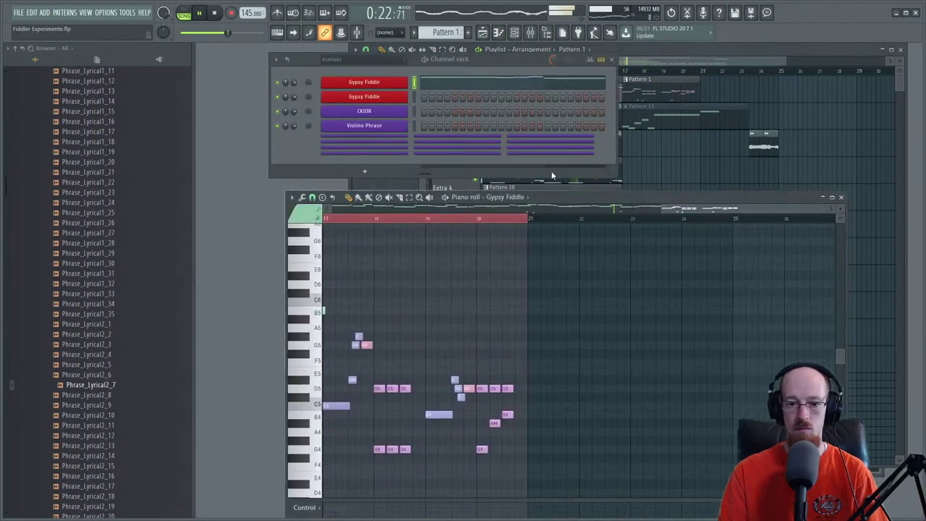
{"action": "scroll", "coordinate": [446, 265], "scroll_direction": "down", "scroll_amount": 3}
{"action": "left_click_drag", "start_coordinate": [407, 270], "coordinate": [552, 296]}
{"action": "scroll", "coordinate": [611, 276], "scroll_direction": "up", "scroll_amount": 1}
{"action": "scroll", "coordinate": [612, 276], "scroll_direction": "up", "scroll_amount": 2}
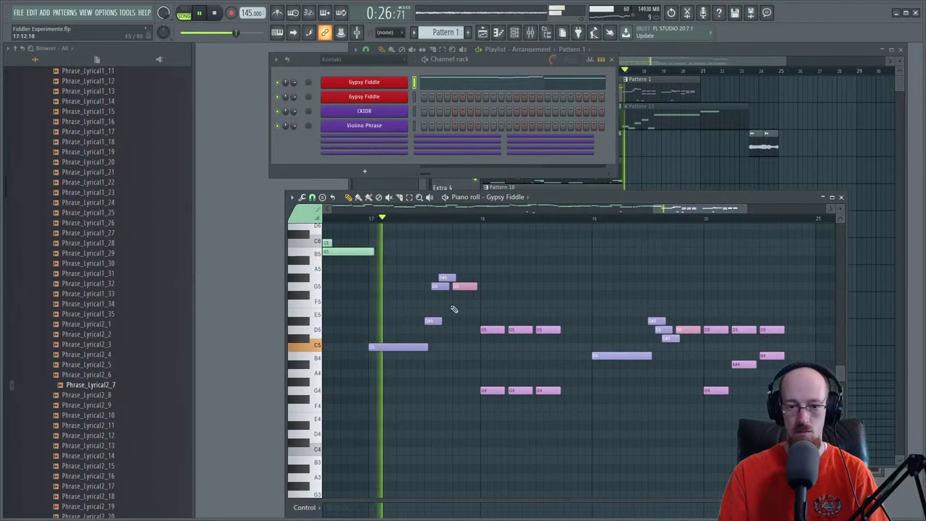
{"action": "key", "text": "space"}
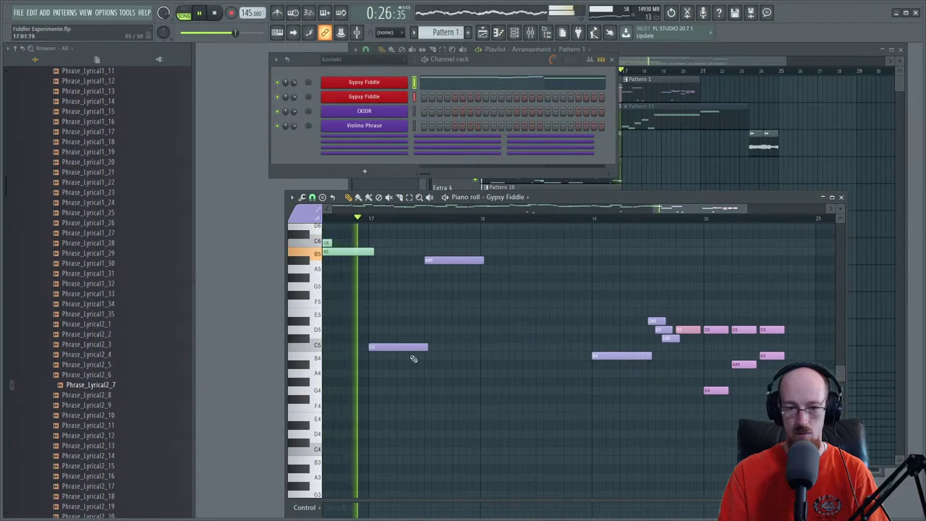
- Add a G#5 note at bar 18 and lengthen it to reach bar 19
{"action": "left_click", "coordinate": [485, 277]}
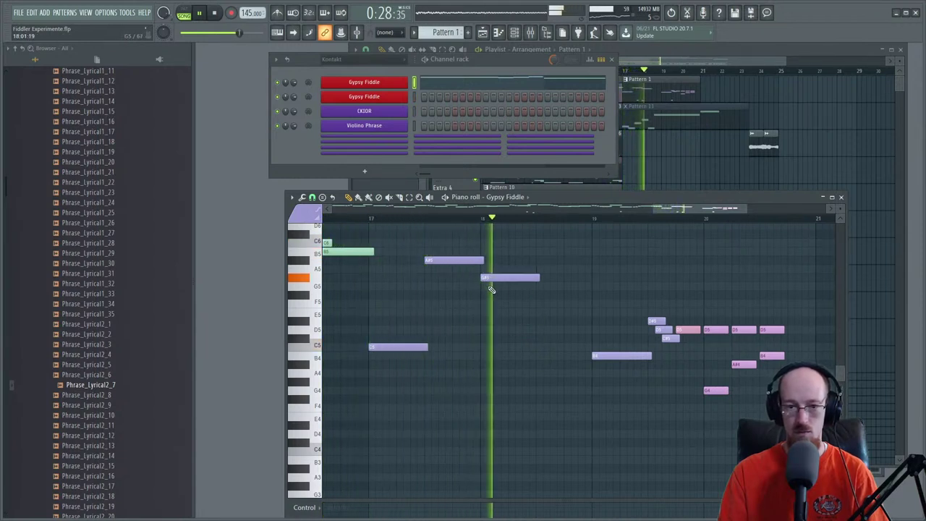
{"action": "key", "text": "space"}
{"action": "left_click_drag", "start_coordinate": [539, 278], "coordinate": [569, 280]}
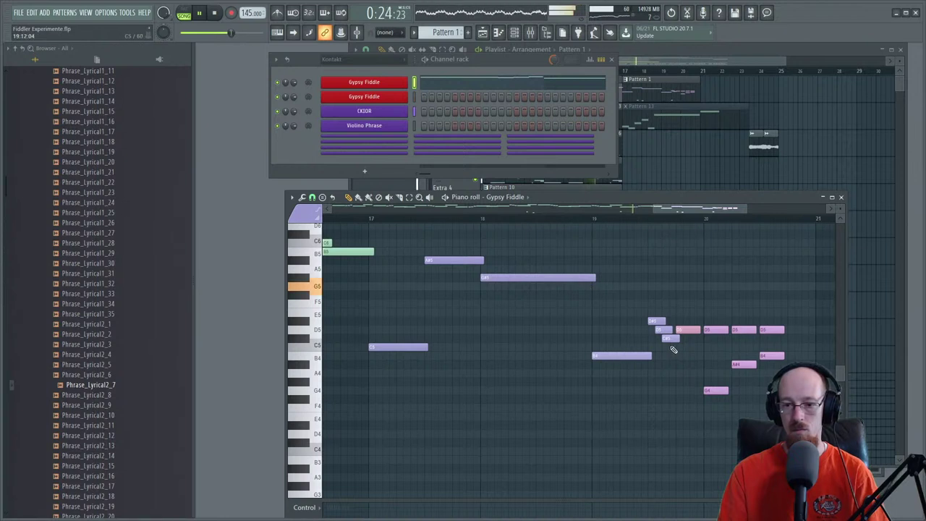
- Delete every note after the B4 in bars 19 and 20, and lengthen that B4 to nearly a full bar
{"action": "right_click", "coordinate": [670, 338]}
{"action": "right_click", "coordinate": [664, 329]}
{"action": "right_click", "coordinate": [656, 321]}
{"action": "right_click", "coordinate": [680, 331]}
{"action": "right_click", "coordinate": [771, 355]}
{"action": "right_click", "coordinate": [771, 329]}
{"action": "right_click", "coordinate": [715, 330]}
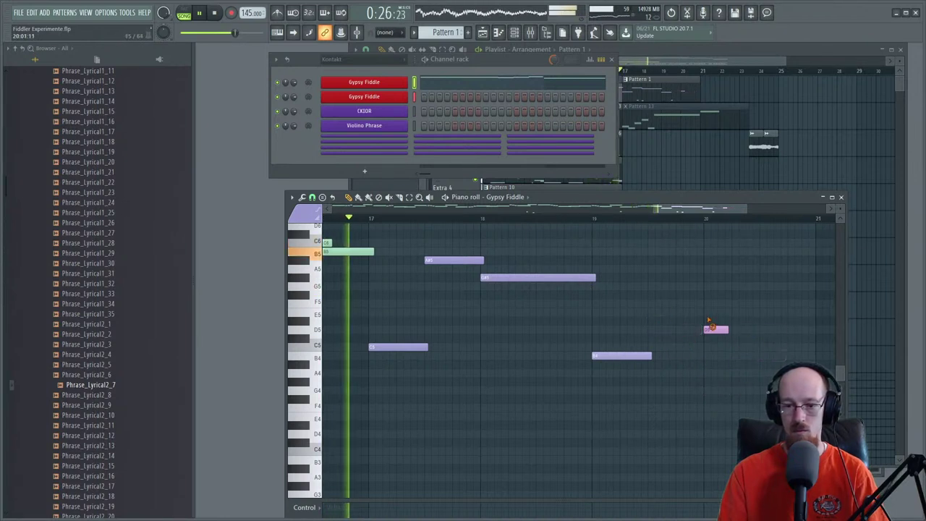
{"action": "left_click_drag", "start_coordinate": [651, 356], "coordinate": [696, 356]}
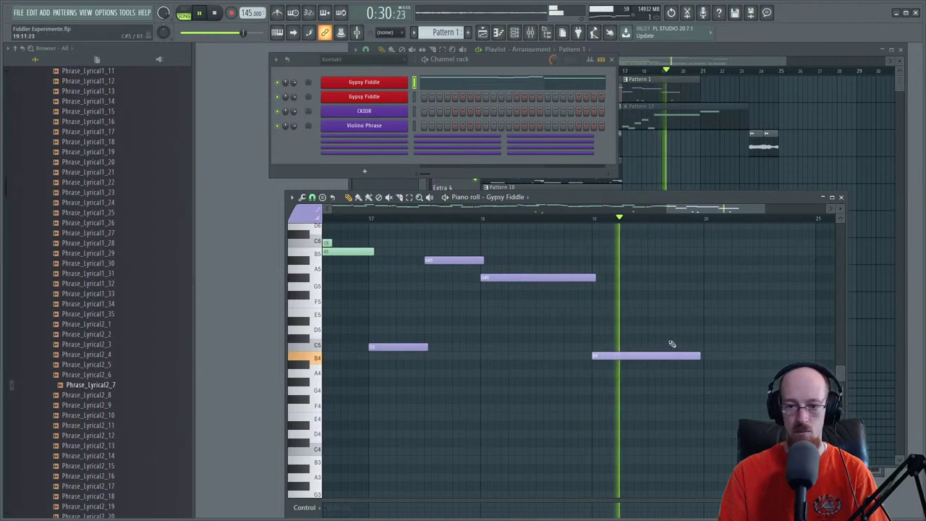
- Add a G#5 note midway through bar 19 ending around bar 20, and a G5 note filling bar 20
{"action": "key", "text": "space"}
{"action": "key", "text": "space"}
{"action": "left_click", "coordinate": [658, 260]}
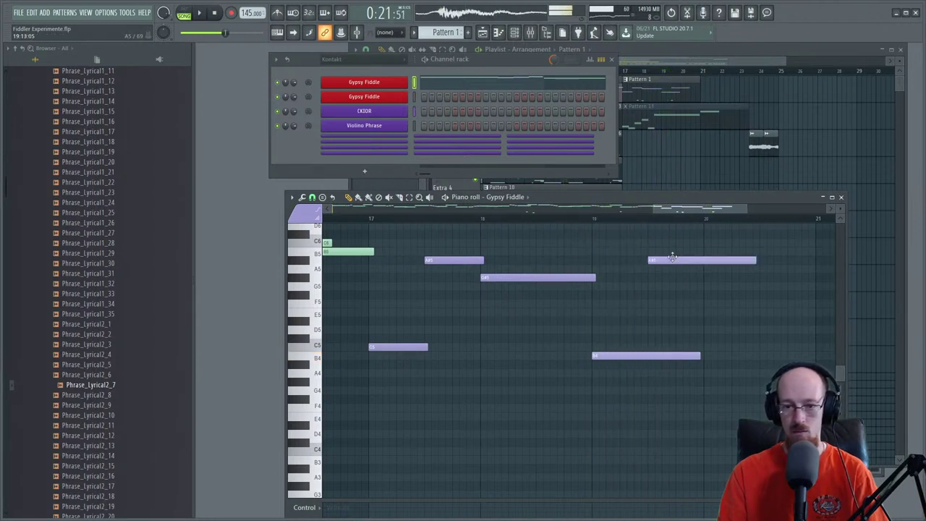
{"action": "key", "text": "space"}
{"action": "left_click", "coordinate": [660, 285]}
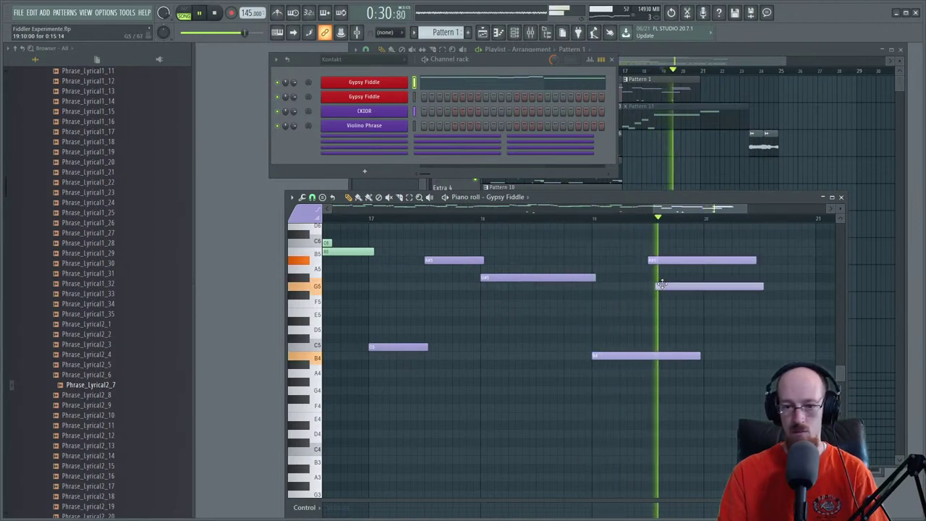
{"action": "right_click", "coordinate": [661, 260]}
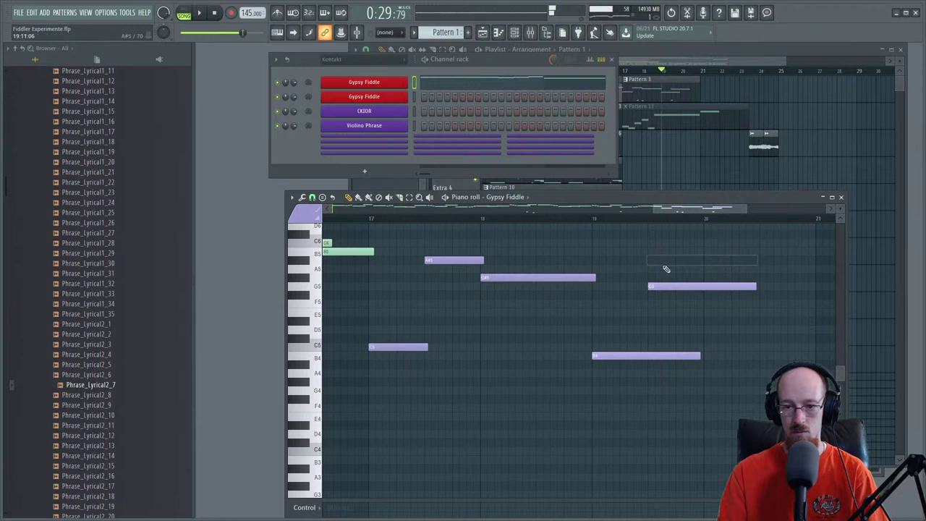
{"action": "left_click_drag", "start_coordinate": [659, 278], "coordinate": [642, 256]}
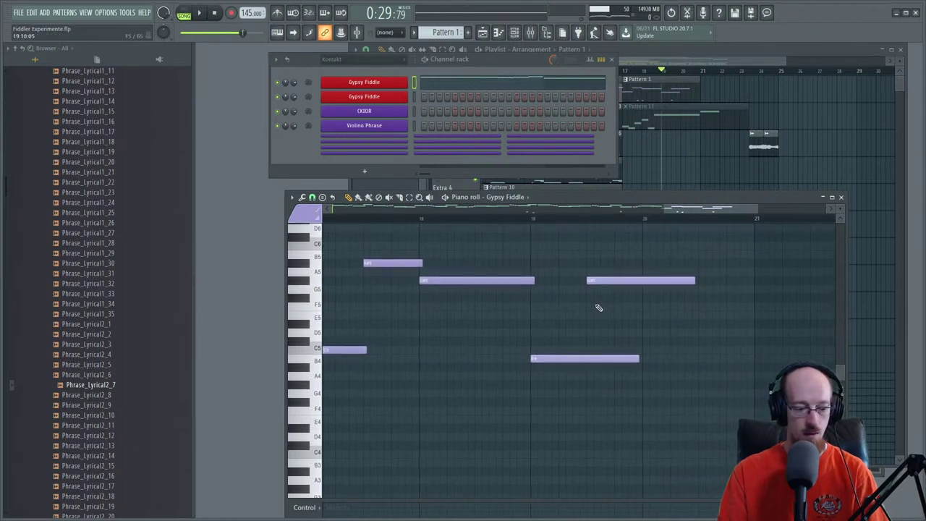
{"action": "scroll", "coordinate": [597, 312], "scroll_direction": "down", "scroll_amount": 3}
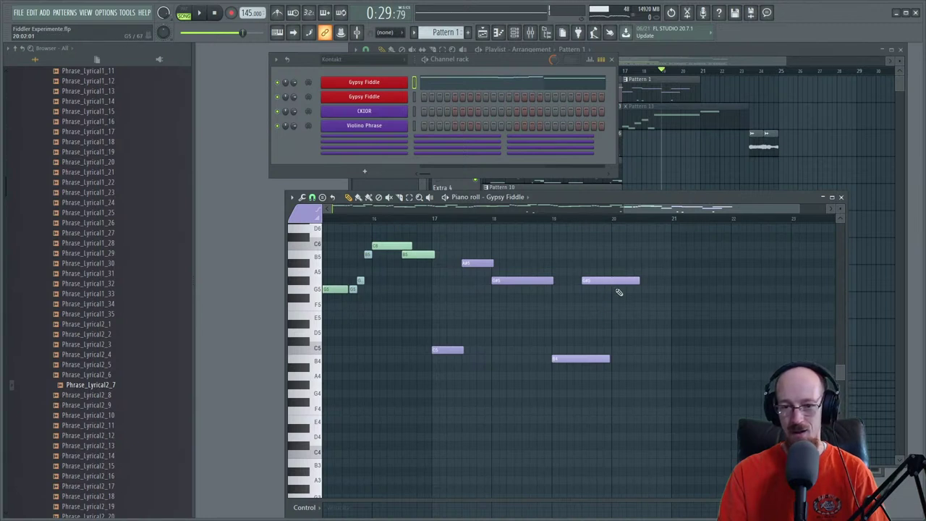
{"action": "left_click", "coordinate": [618, 292]}
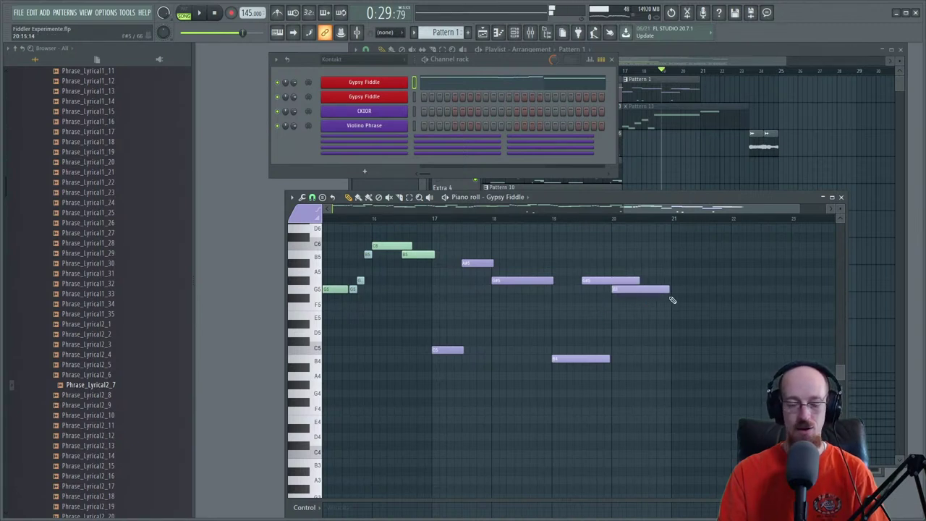
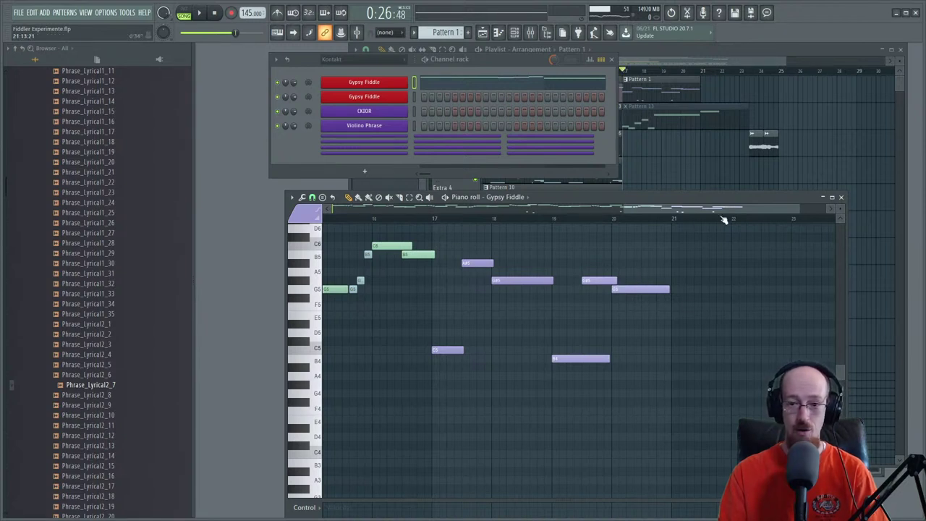
- Compare the new fiddle phrase in bars 17 to 20 with the preceding bars and play it back from bar 16
{"action": "left_click_drag", "start_coordinate": [728, 209], "coordinate": [674, 210]}
{"action": "scroll", "coordinate": [719, 325], "scroll_direction": "up", "scroll_amount": 3}
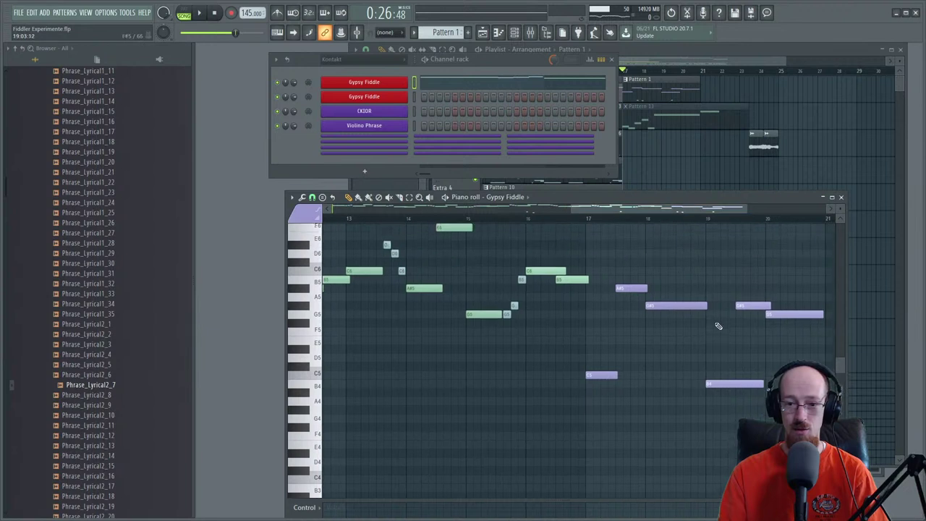
{"action": "scroll", "coordinate": [718, 326], "scroll_direction": "down", "scroll_amount": 3}
{"action": "left_click_drag", "start_coordinate": [717, 312], "coordinate": [649, 308]}
{"action": "scroll", "coordinate": [651, 308], "scroll_direction": "up", "scroll_amount": 2}
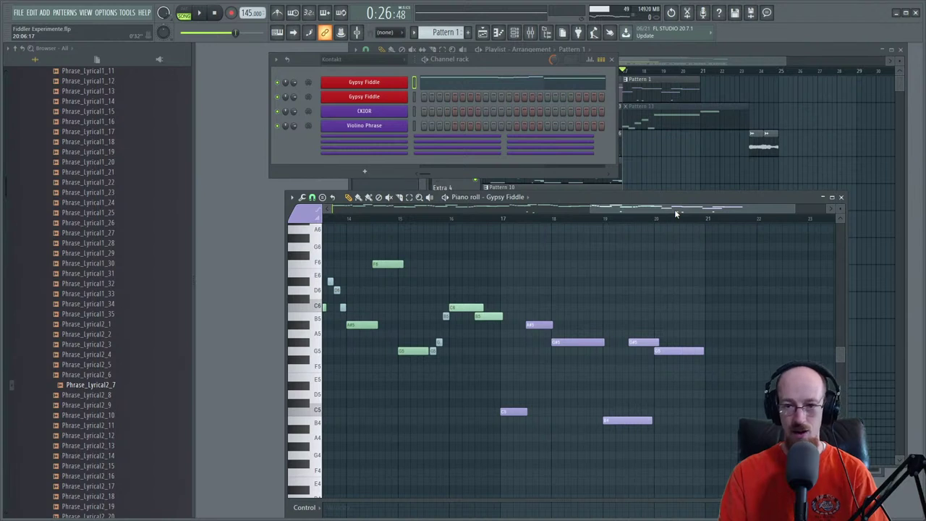
{"action": "left_click_drag", "start_coordinate": [674, 213], "coordinate": [647, 212]}
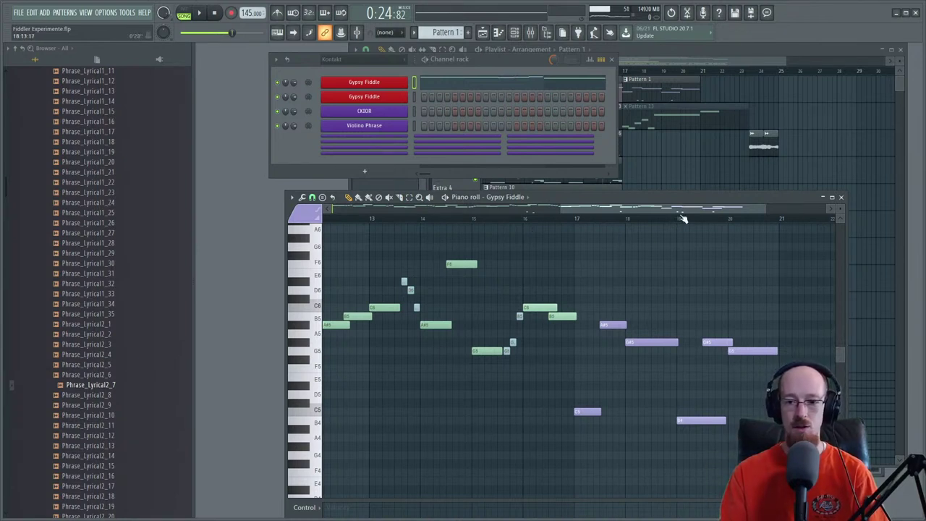
{"action": "left_click_drag", "start_coordinate": [687, 211], "coordinate": [684, 211]}
{"action": "left_click", "coordinate": [585, 219]}
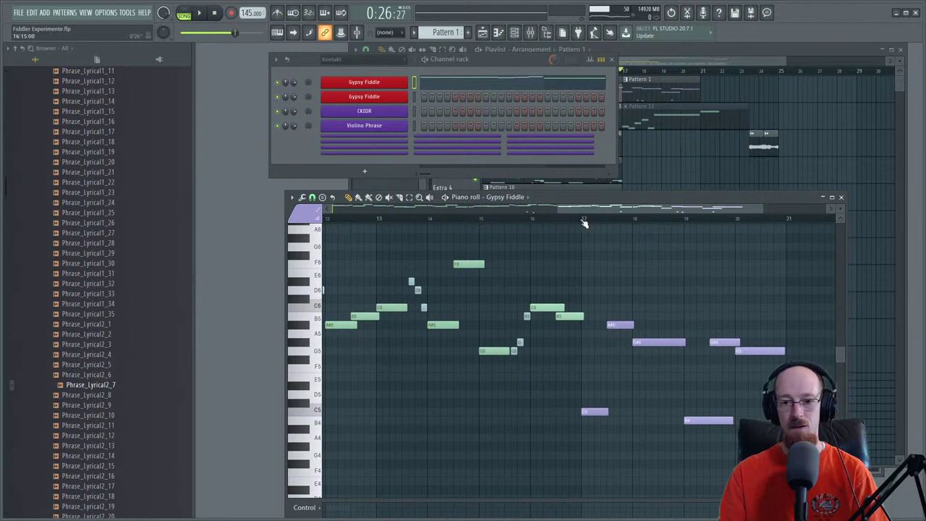
{"action": "left_click", "coordinate": [583, 221]}
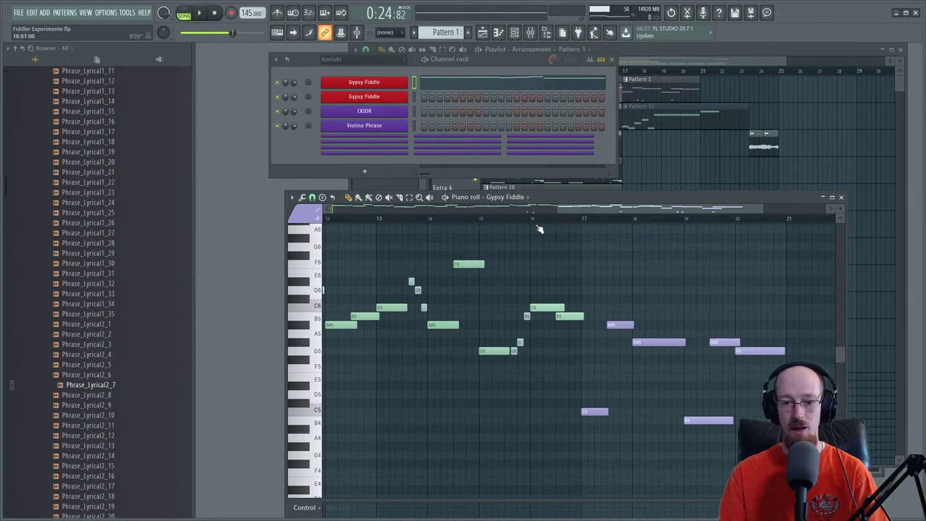
{"action": "left_click_drag", "start_coordinate": [594, 209], "coordinate": [565, 209]}
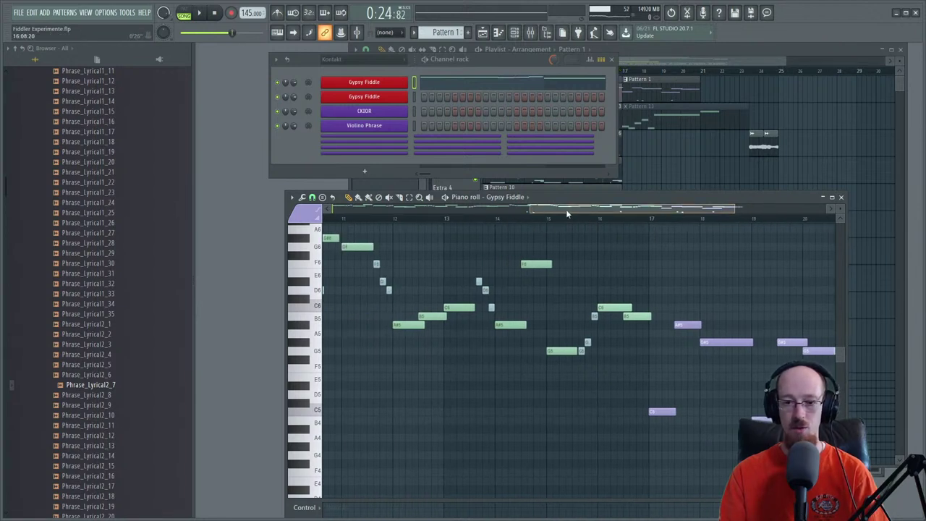
{"action": "left_click_drag", "start_coordinate": [714, 201], "coordinate": [697, 160]}
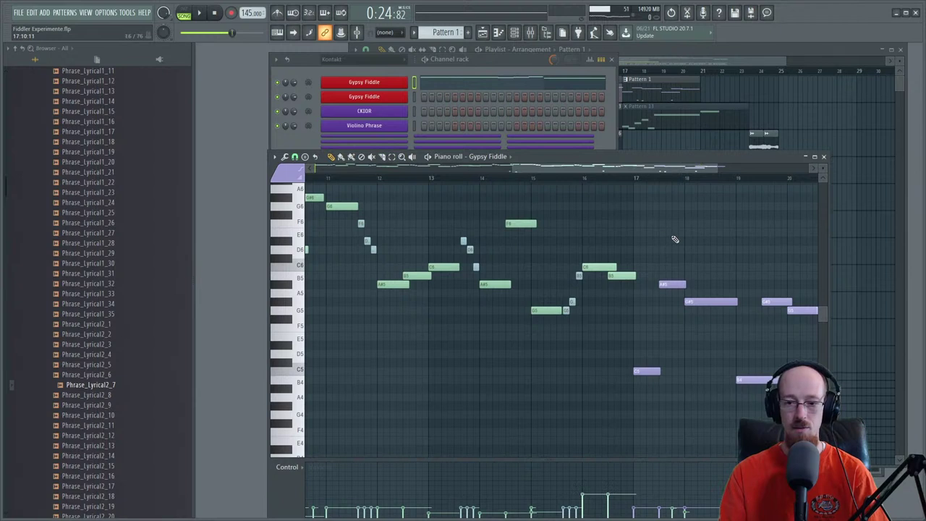
{"action": "scroll", "coordinate": [673, 239], "scroll_direction": "down", "scroll_amount": 5, "text": "ctrl"}
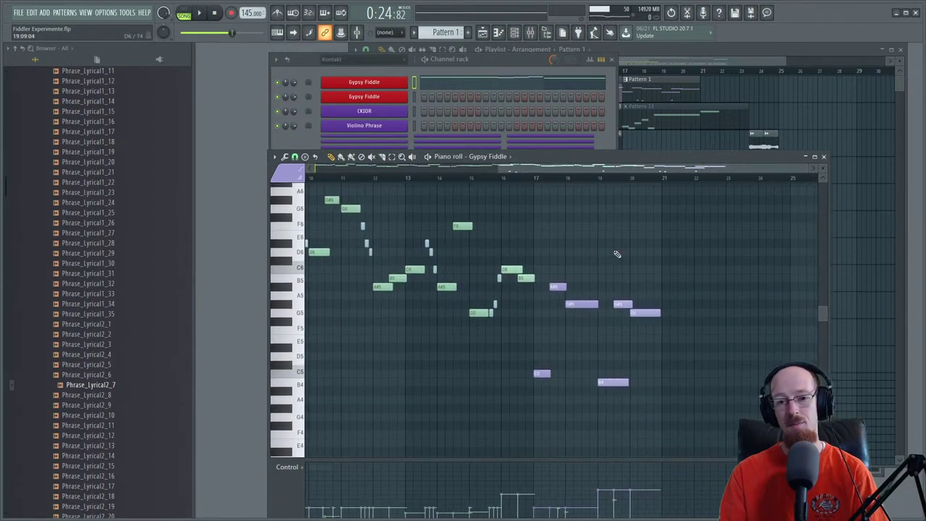
{"action": "key", "text": "space"}
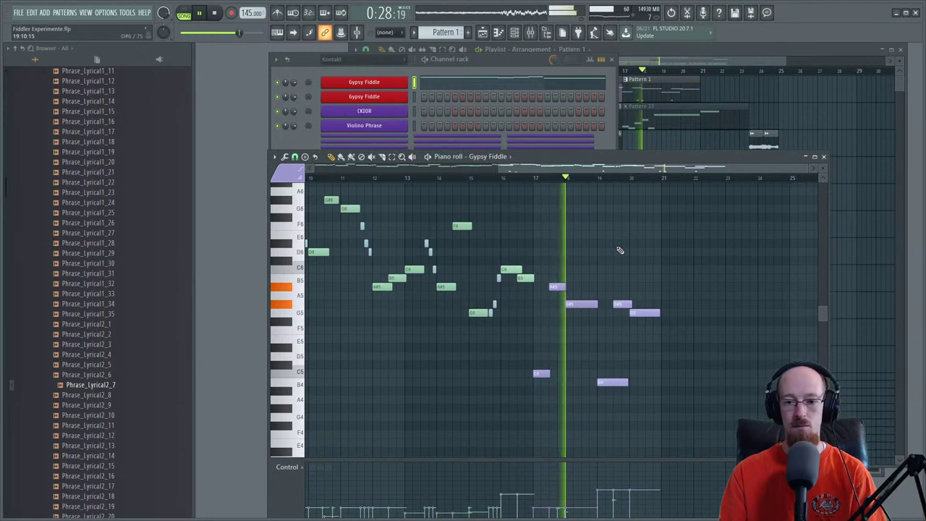
{"action": "scroll", "coordinate": [601, 259], "scroll_direction": "up", "scroll_amount": 3, "text": "ctrl"}
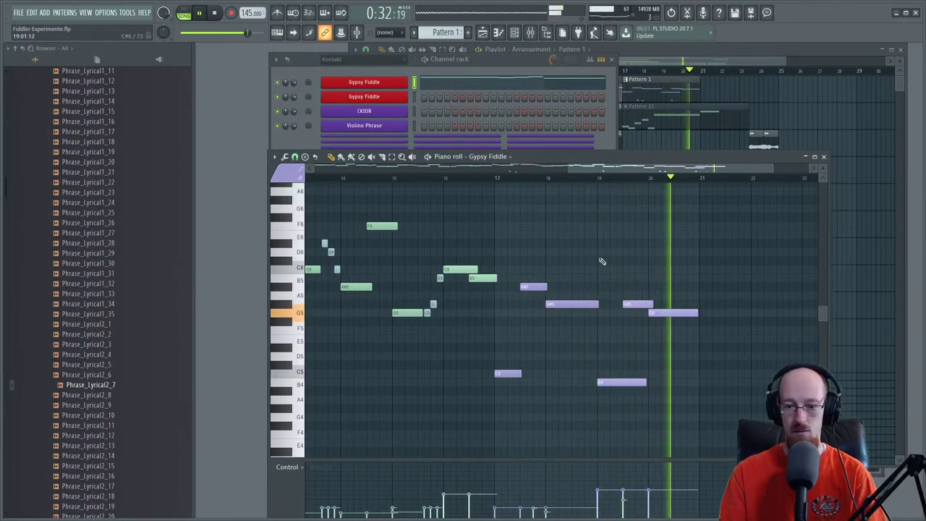
{"action": "key", "text": "space"}
- Copy the short D3 note from bar 18 to the start of bar 20 and play the phrase back
{"action": "scroll", "coordinate": [651, 340], "scroll_direction": "down", "scroll_amount": 6}
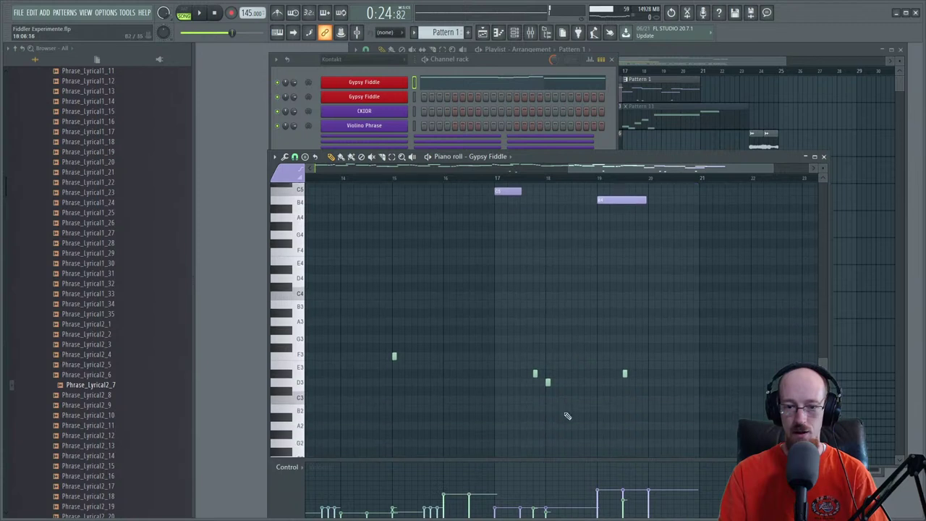
{"action": "left_click", "coordinate": [547, 380]}
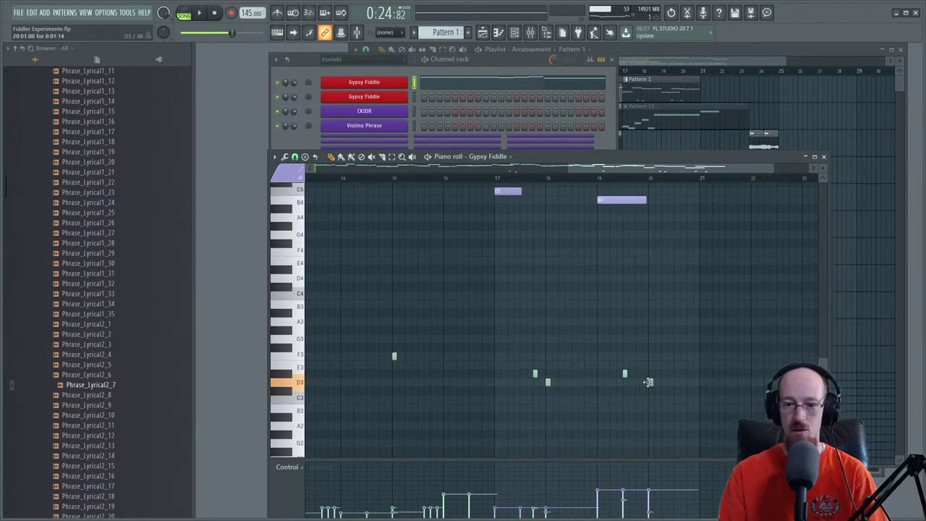
{"action": "key", "text": "space"}
{"action": "scroll", "coordinate": [595, 304], "scroll_direction": "up", "scroll_amount": 5}
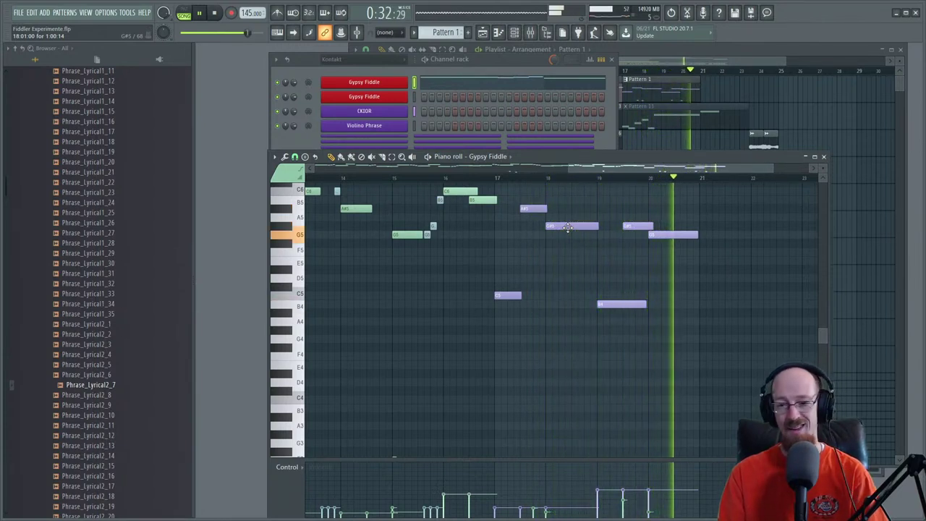
{"action": "key", "text": "space"}
- Save the project and close the Gypsy Fiddle piano roll
{"action": "key", "text": "ctrl+s"}
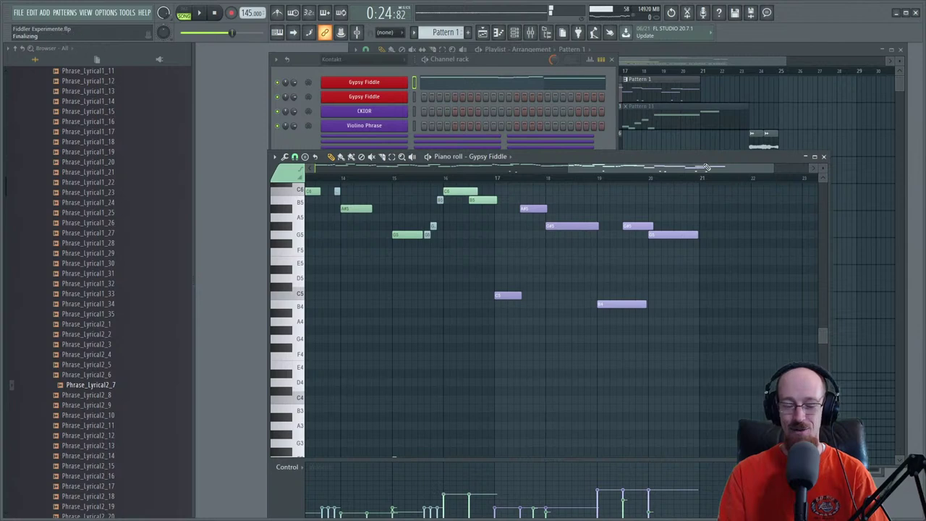
{"action": "left_click_drag", "start_coordinate": [721, 172], "coordinate": [691, 183]}
{"action": "scroll", "coordinate": [699, 282], "scroll_direction": "up", "scroll_amount": 3}
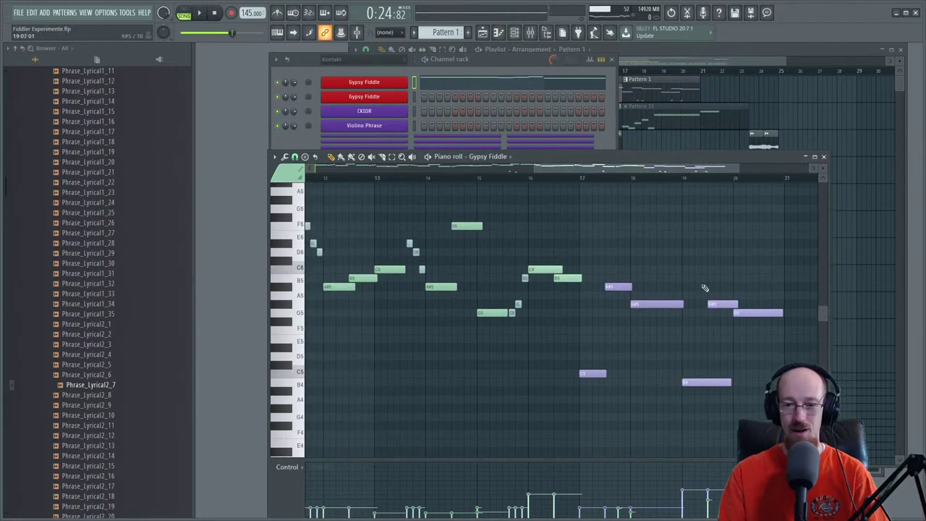
{"action": "scroll", "coordinate": [705, 282], "scroll_direction": "down", "scroll_amount": 2}
{"action": "left_click", "coordinate": [823, 157]}
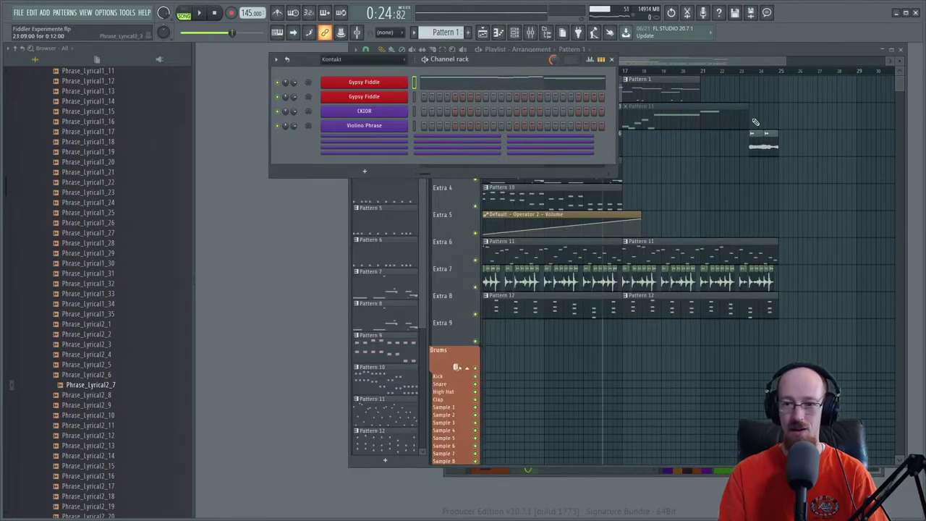
{"action": "left_click", "coordinate": [740, 70]}
{"action": "right_click", "coordinate": [760, 146]}
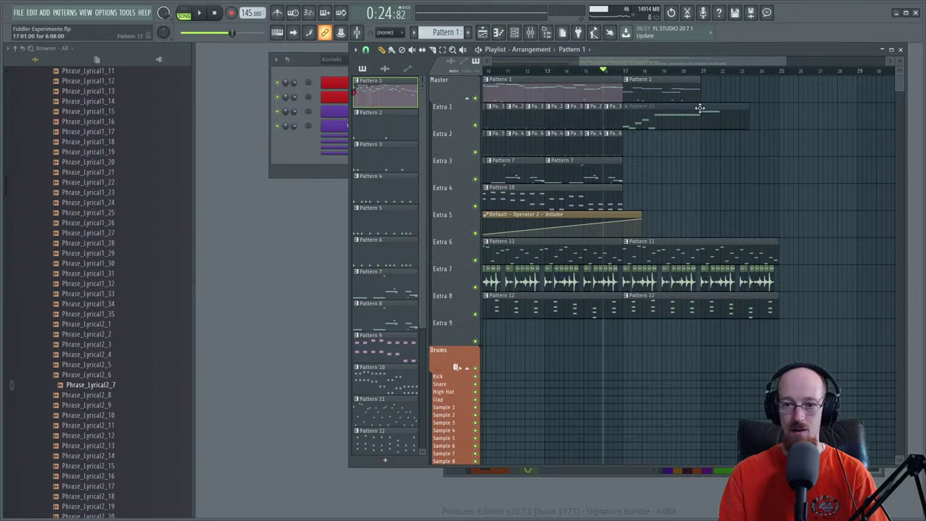
{"action": "left_click", "coordinate": [722, 95]}
{"action": "right_click", "coordinate": [781, 88]}
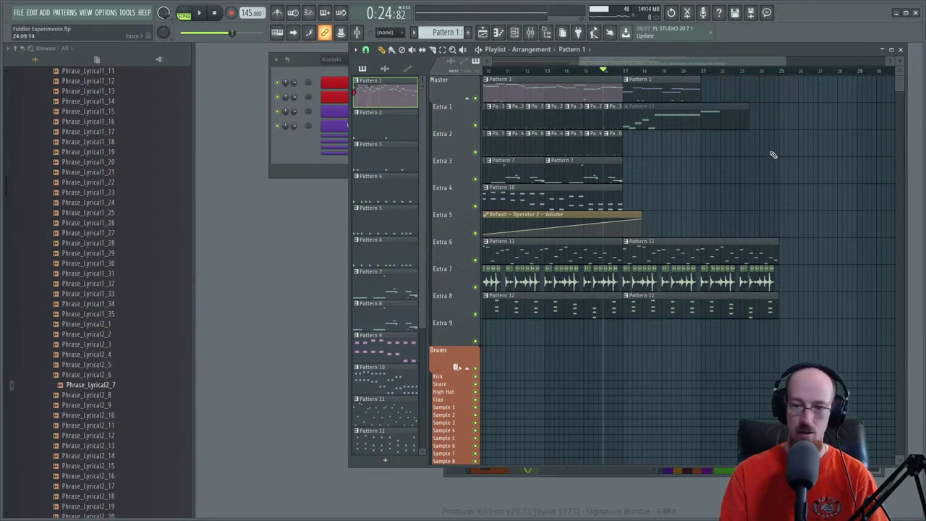
{"action": "key", "text": "ctrl+z"}
{"action": "right_click", "coordinate": [756, 95]}
{"action": "key", "text": "ctrl+z"}
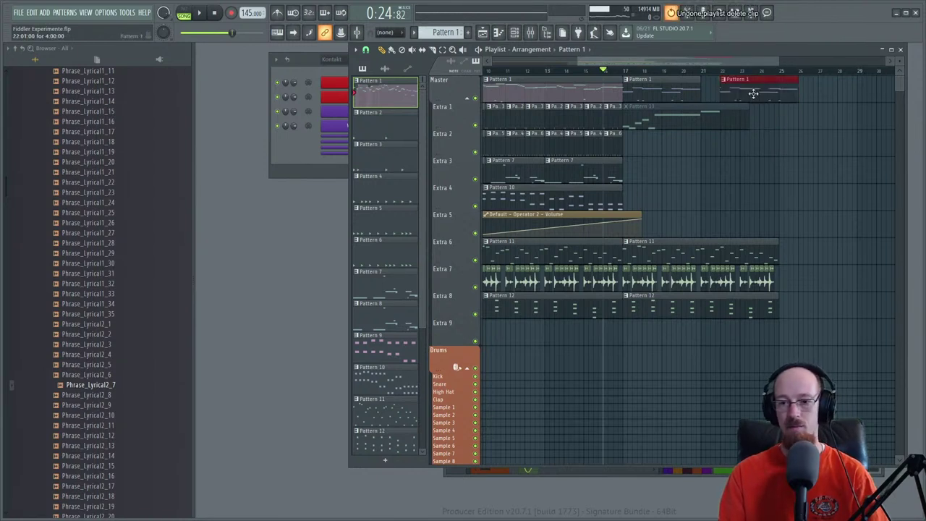
{"action": "key", "text": "ctrl+alt+z"}
{"action": "key", "text": "ctrl+alt+z"}
- Clone the four-bar Pattern 1 clip from bar 17 to bar 21 and play back the repeated ending
{"action": "left_click_drag", "start_coordinate": [655, 97], "coordinate": [733, 94], "text": "shift"}
{"action": "key", "text": "space"}
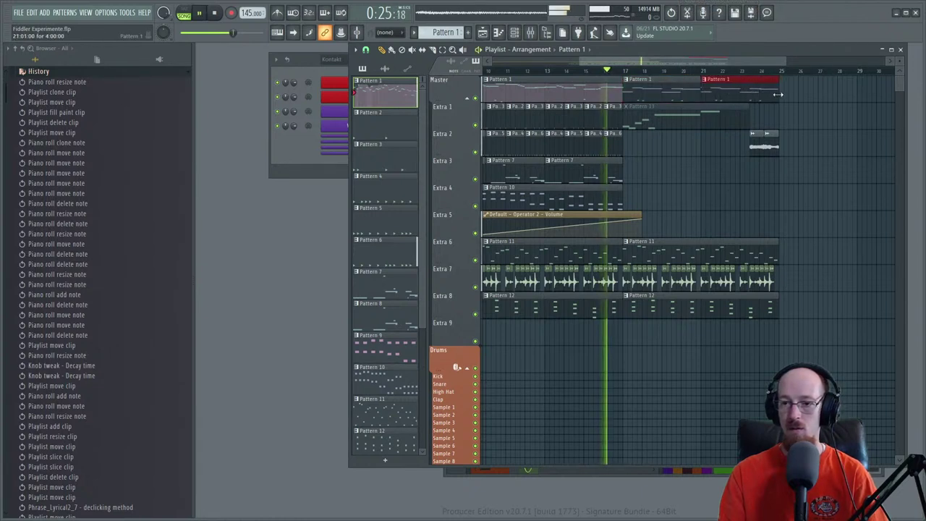
{"action": "left_click", "coordinate": [736, 71]}
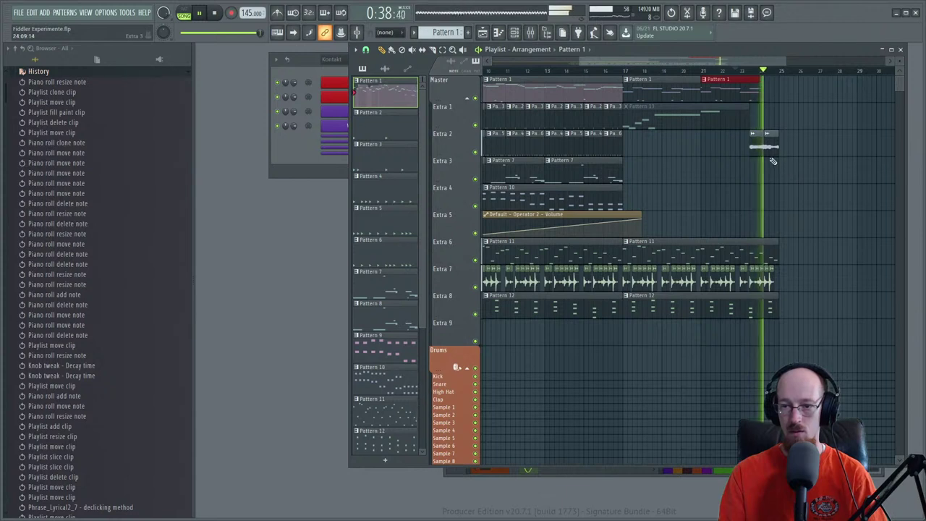
{"action": "key", "text": "space"}
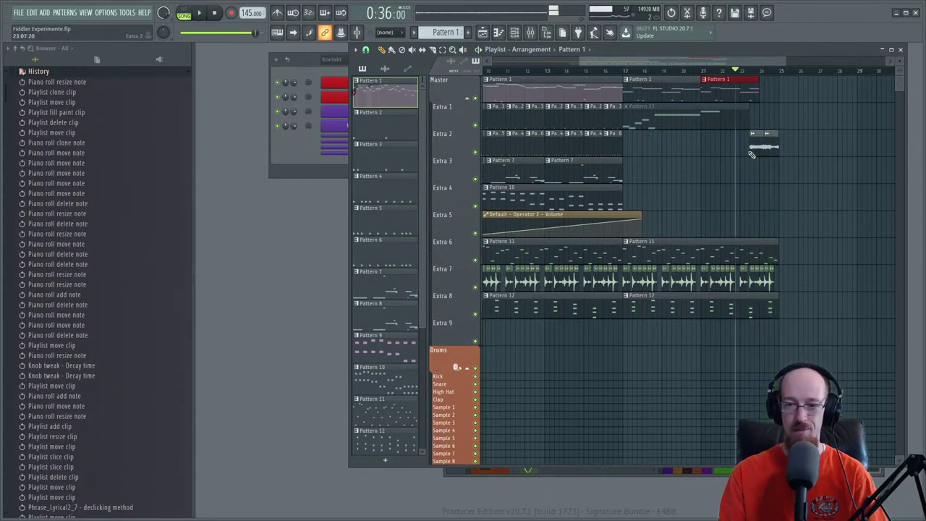
- Mute the Phrase_Lyrical2_7 audio clip after bar 23 on Extra 2 and play the ending back from bar 17
{"action": "right_click", "coordinate": [768, 141]}
{"action": "key", "text": "ctrl+z"}
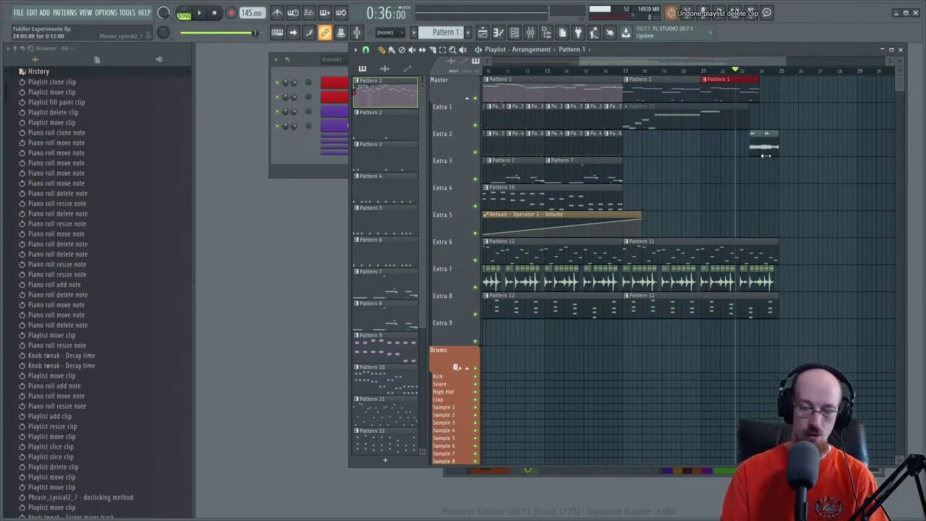
{"action": "key", "text": "ctrl+alt+z"}
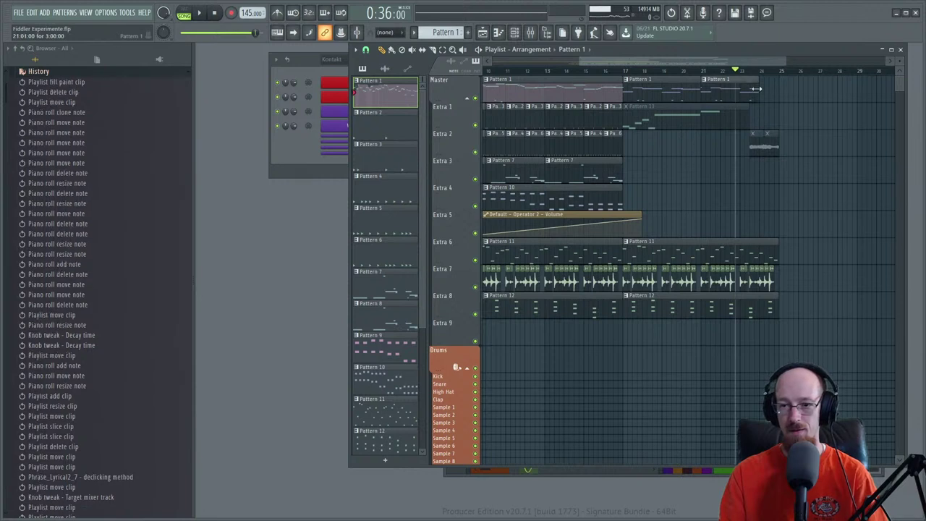
{"action": "key", "text": "space"}
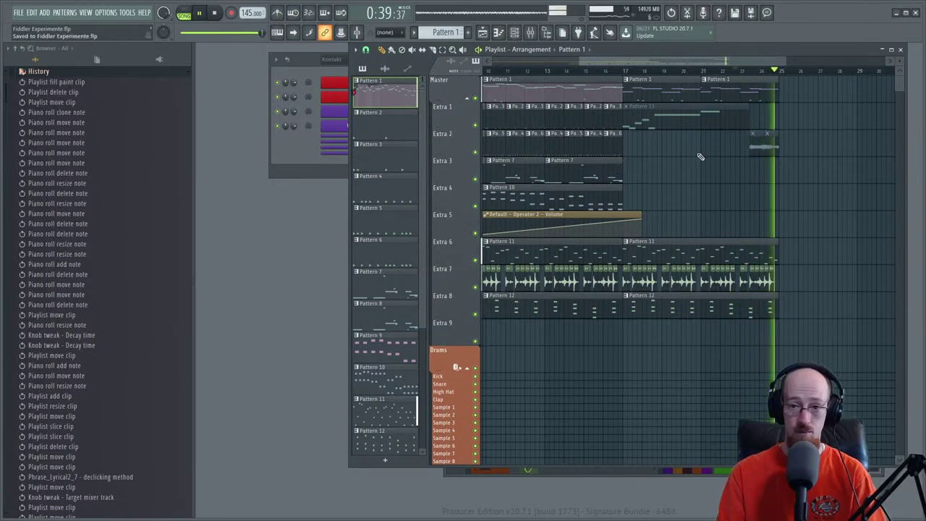
{"action": "left_click", "coordinate": [627, 71]}
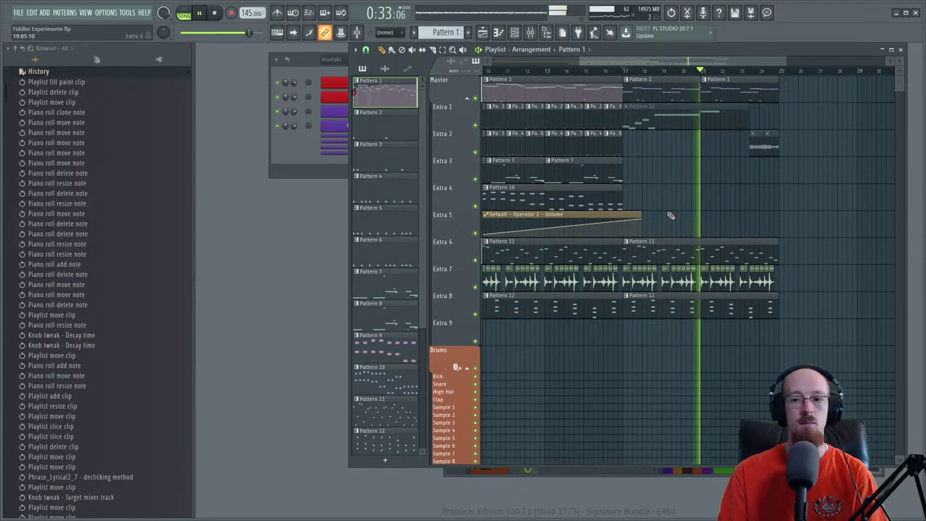
{"action": "key", "text": "space"}
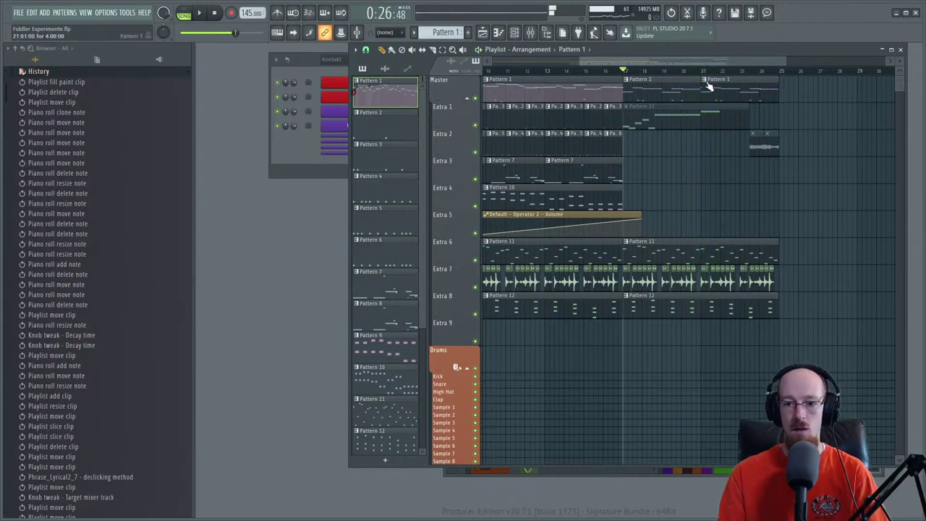
- Merge the two Pattern 1 clips spanning bars 17 to 24 into one new pattern and play it with its Gypsy Fiddle piano roll open
{"action": "left_click_drag", "start_coordinate": [688, 90], "coordinate": [713, 93]}
{"action": "key", "text": "ctrl+g"}
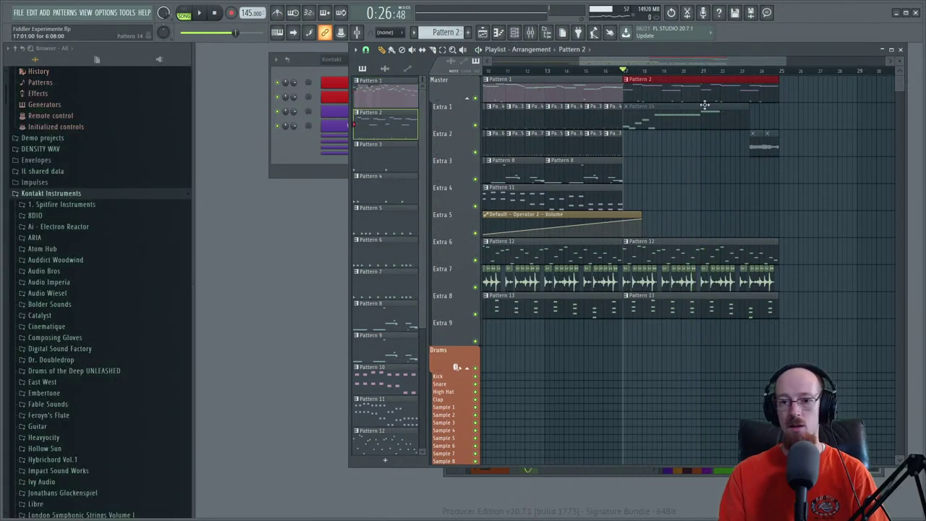
{"action": "double_click", "coordinate": [709, 85]}
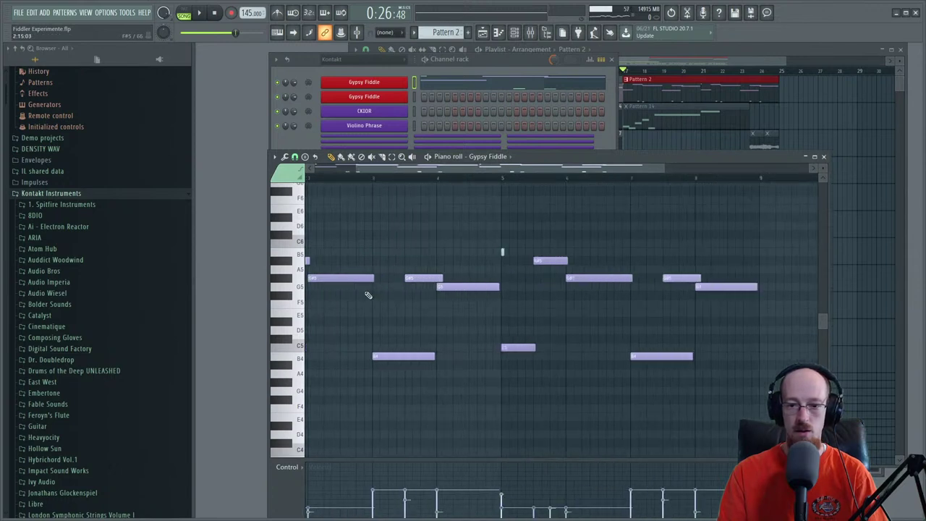
{"action": "key", "text": "space"}
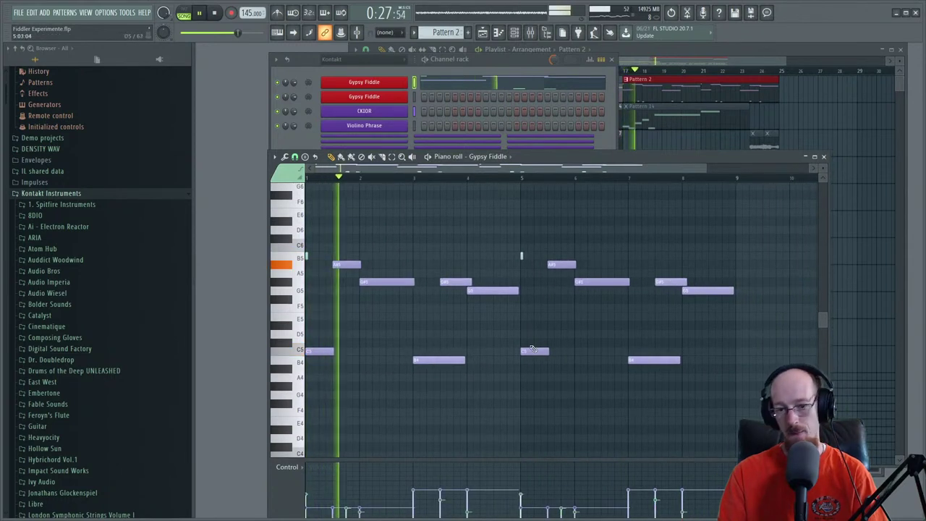
- Raise the repeated phrase's second bar 5 note to D6, bar 6 note to A#5 and first bar 7 note to D5, checking by playback
{"action": "left_click_drag", "start_coordinate": [538, 353], "coordinate": [533, 326]}
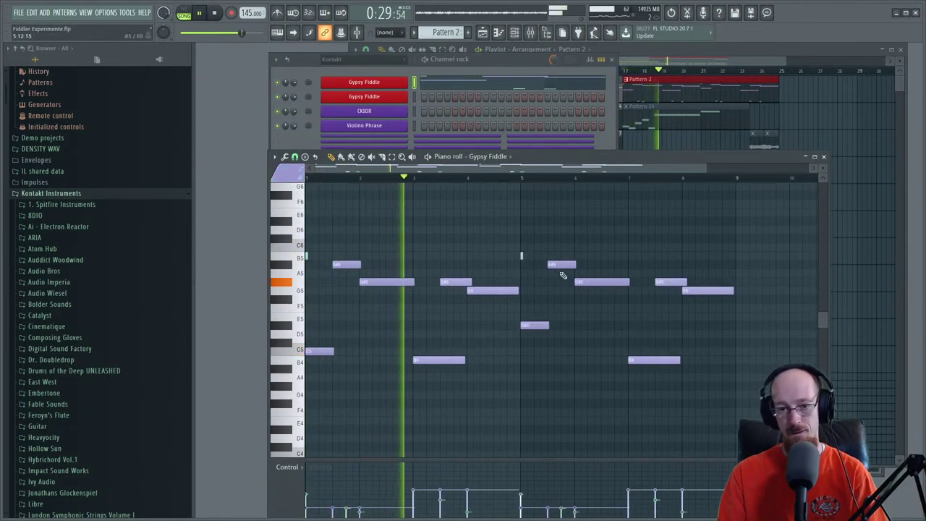
{"action": "left_click_drag", "start_coordinate": [559, 265], "coordinate": [559, 229]}
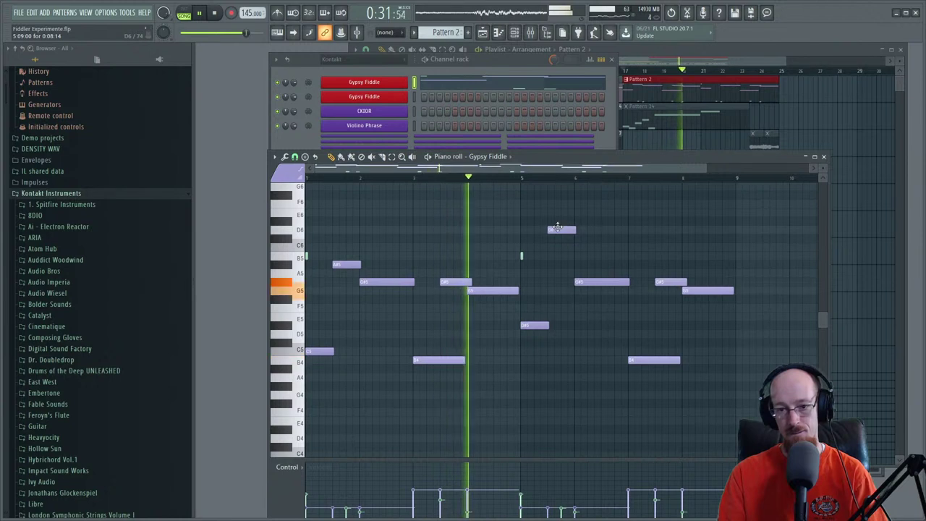
{"action": "left_click_drag", "start_coordinate": [577, 282], "coordinate": [577, 266]}
{"action": "scroll", "coordinate": [608, 366], "scroll_direction": "right", "scroll_amount": 1}
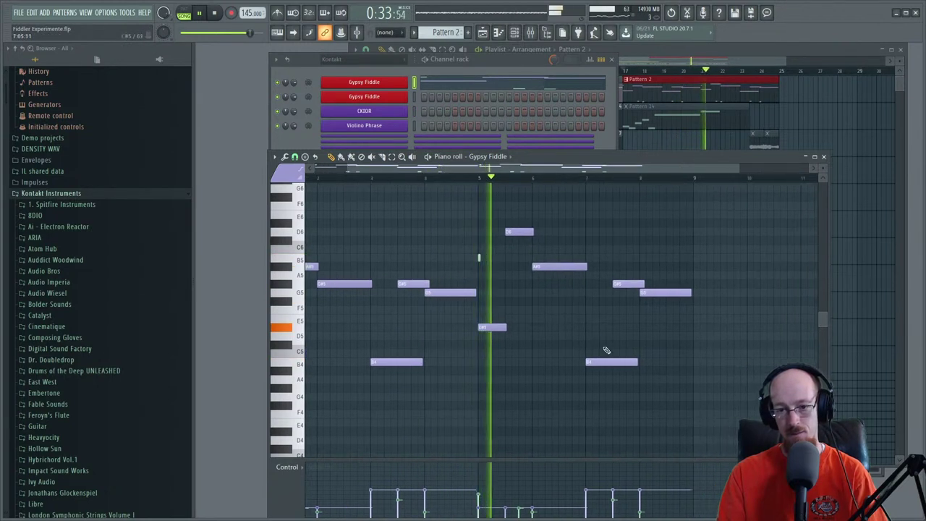
{"action": "left_click_drag", "start_coordinate": [608, 365], "coordinate": [608, 336]}
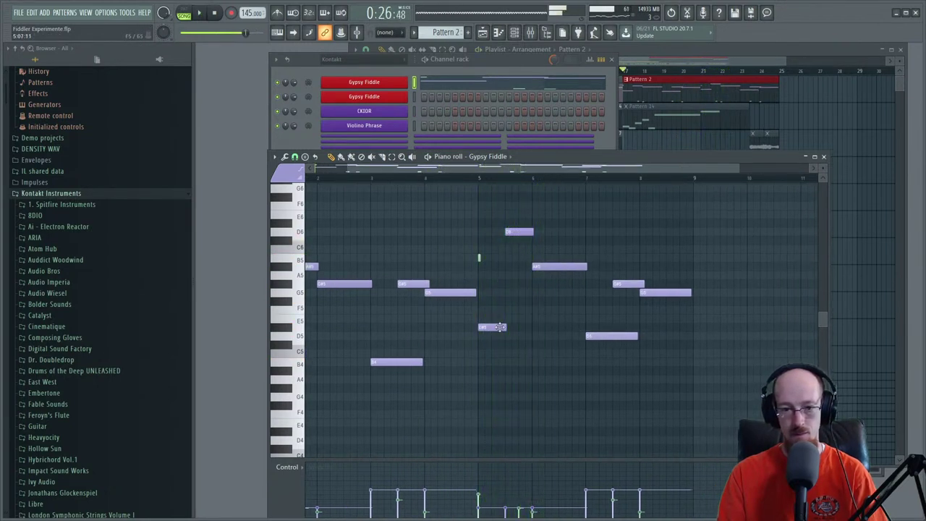
{"action": "left_click_drag", "start_coordinate": [491, 326], "coordinate": [492, 353]}
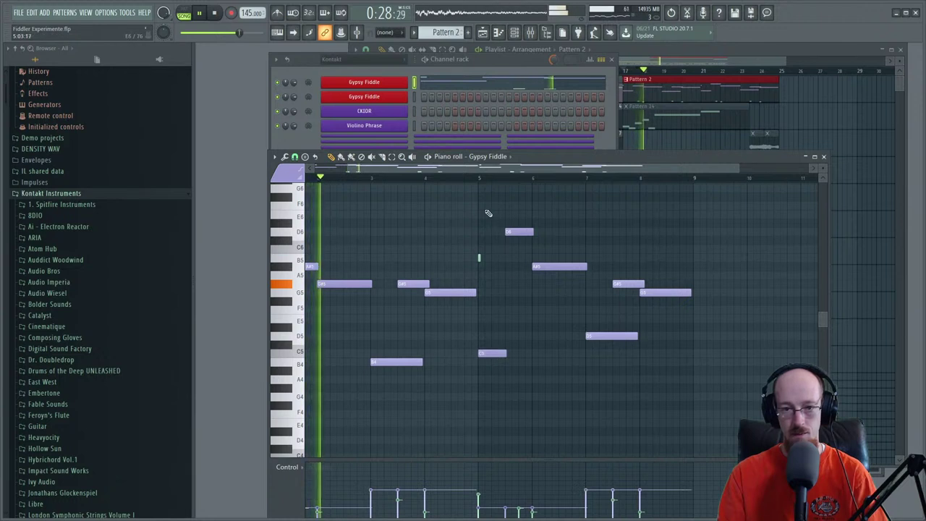
{"action": "left_click", "coordinate": [482, 180]}
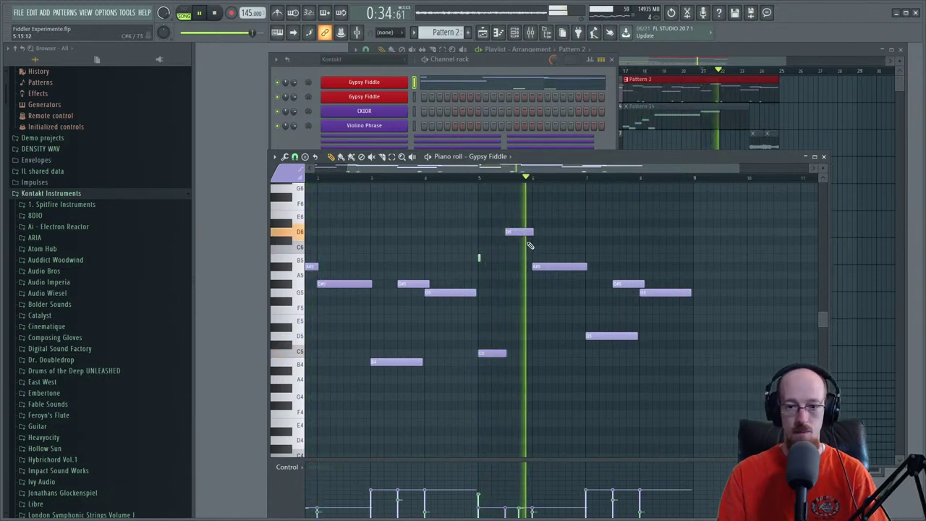
{"action": "key", "text": "space"}
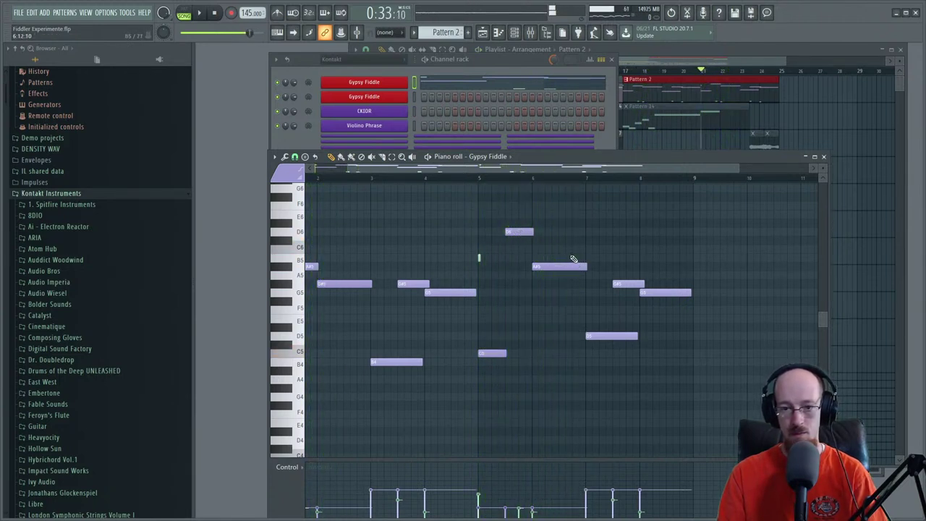
- Add a B5 note in the second half of bar 6 and shorten the A#5 note to end about three quarters through that bar
{"action": "left_click_drag", "start_coordinate": [573, 249], "coordinate": [574, 258]}
{"action": "key", "text": "space"}
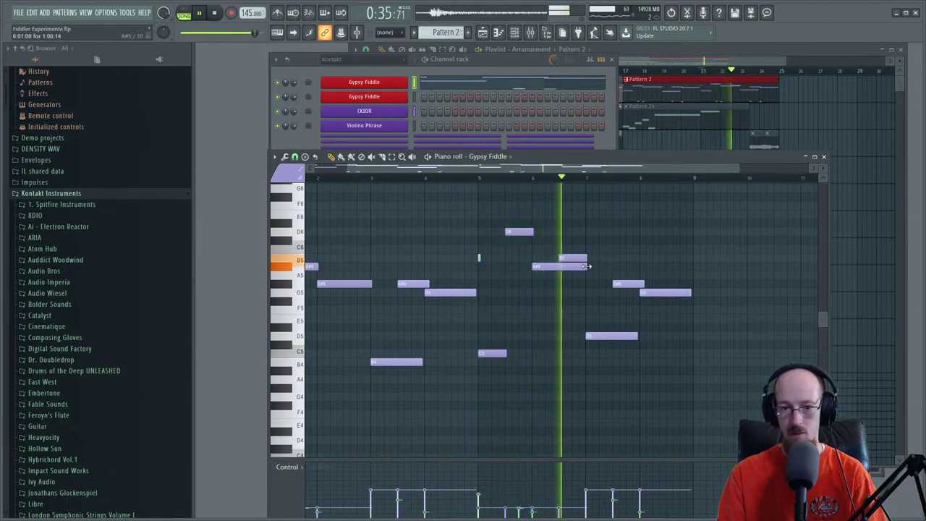
{"action": "left_click_drag", "start_coordinate": [585, 266], "coordinate": [573, 267]}
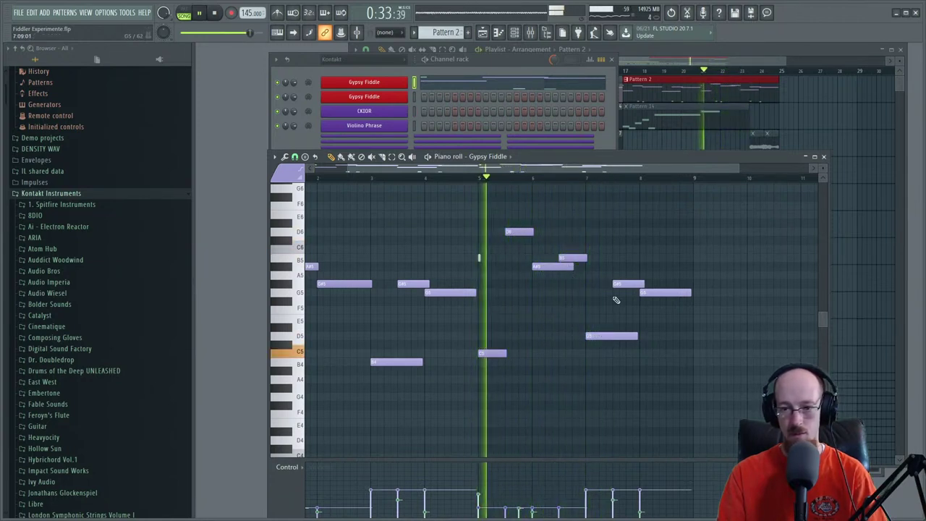
- Lower bar 8's note to D#5, shorten it to just over half a bar, and add a D5 note filling the bar's second half
{"action": "left_click_drag", "start_coordinate": [656, 292], "coordinate": [656, 327]}
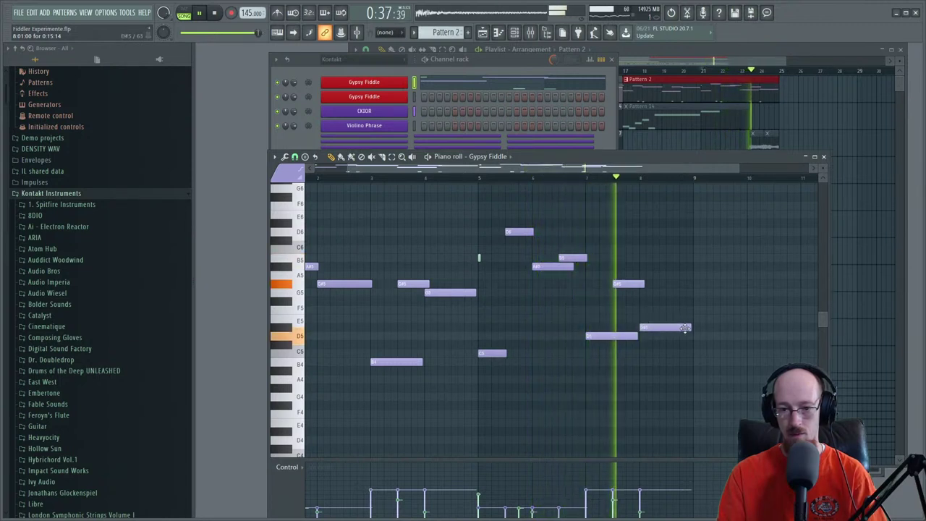
{"action": "left_click", "coordinate": [665, 336]}
{"action": "left_click_drag", "start_coordinate": [699, 336], "coordinate": [670, 332]}
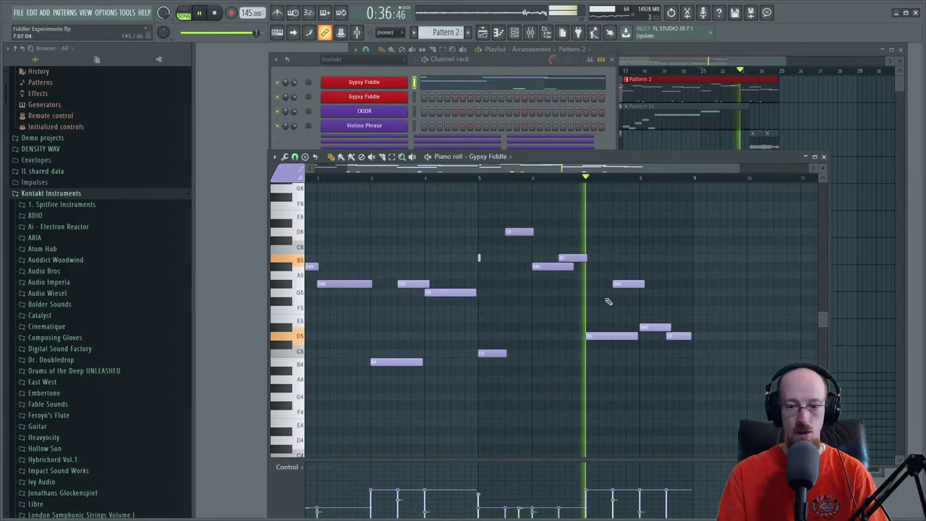
{"action": "scroll", "coordinate": [608, 301], "scroll_direction": "down", "scroll_amount": 1}
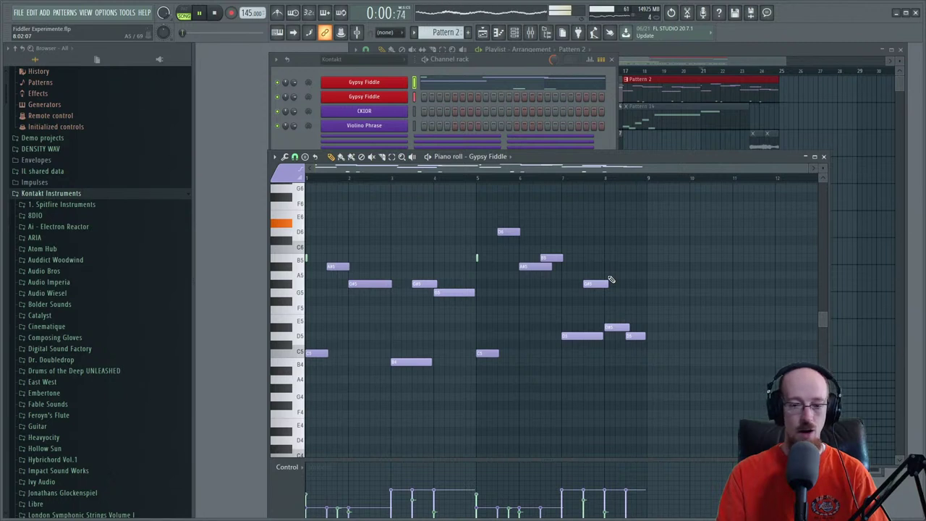
{"action": "key", "text": "space"}
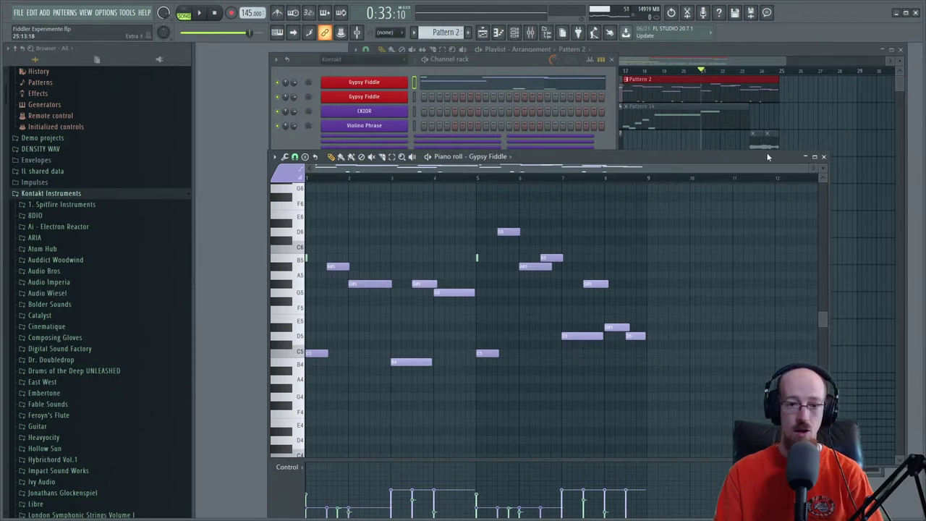
- Move the piano roll aside, return to the playlist and set the playback position to bar 15 to review the ending
{"action": "left_click_drag", "start_coordinate": [764, 155], "coordinate": [737, 157]}
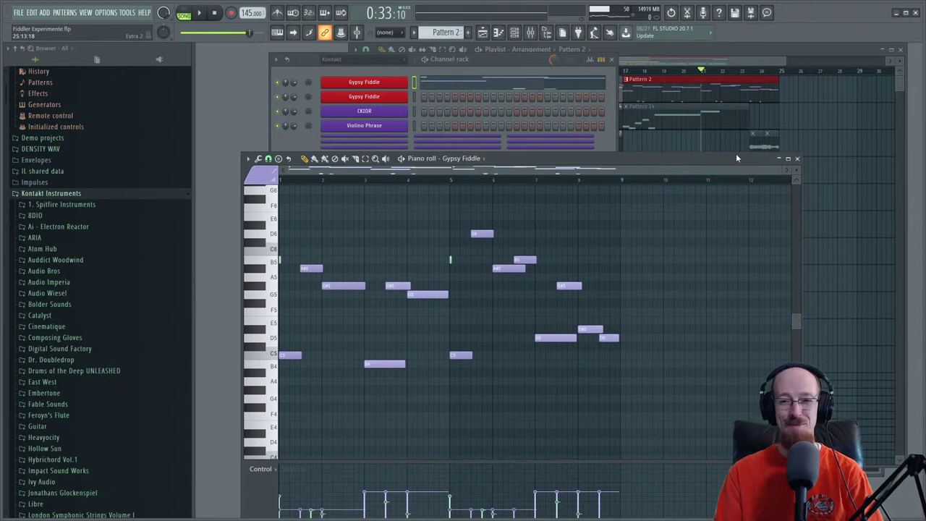
{"action": "left_click", "coordinate": [744, 60]}
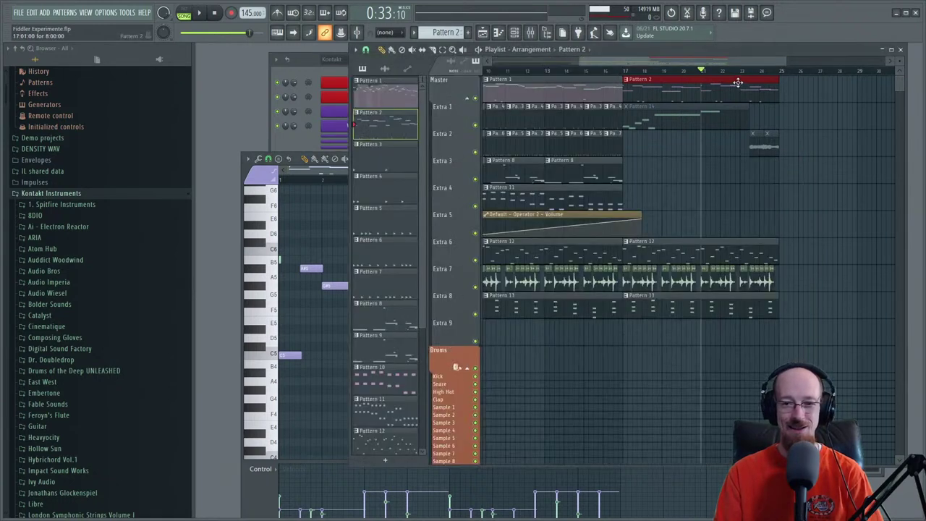
{"action": "left_click_drag", "start_coordinate": [641, 72], "coordinate": [623, 72]}
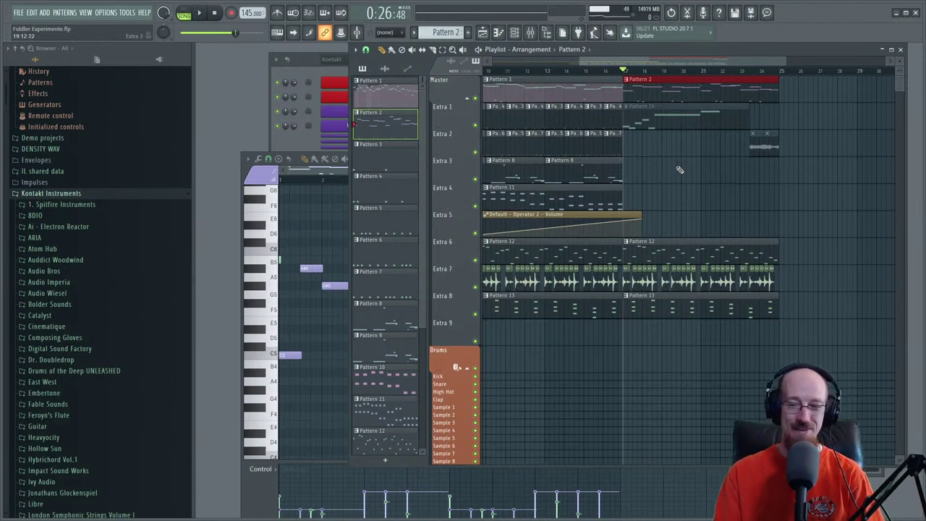
{"action": "left_click_drag", "start_coordinate": [613, 74], "coordinate": [600, 72]}
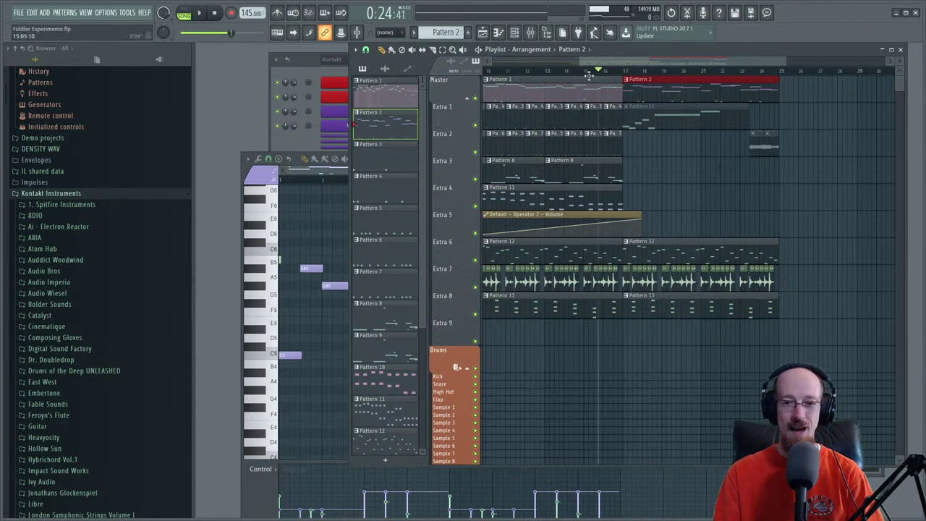
{"action": "left_click", "coordinate": [588, 74]}
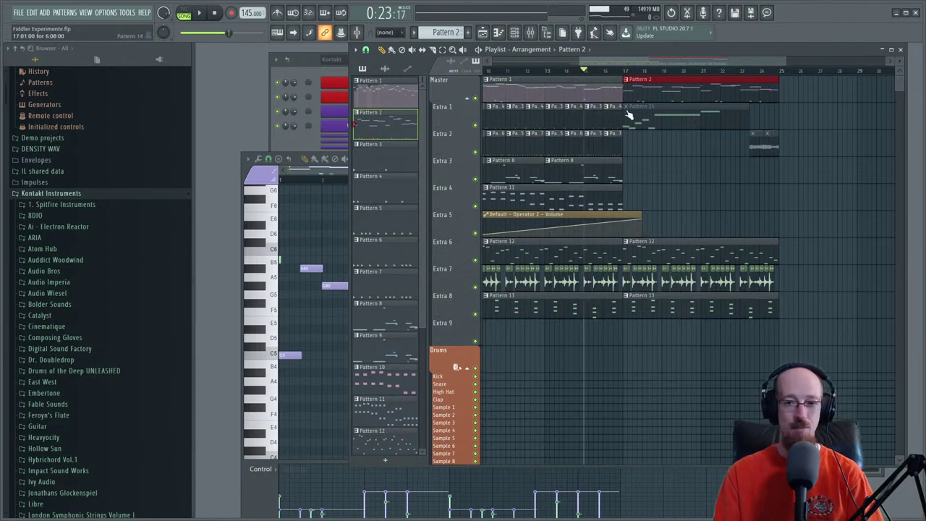
{"action": "scroll", "coordinate": [694, 180], "scroll_direction": "up", "scroll_amount": 2}
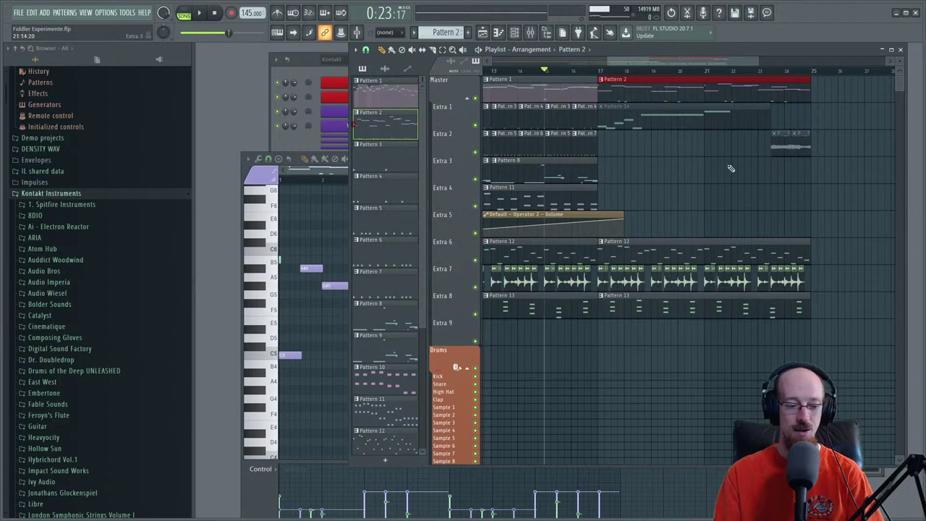
{"action": "scroll", "coordinate": [716, 169], "scroll_direction": "right", "scroll_amount": 2}
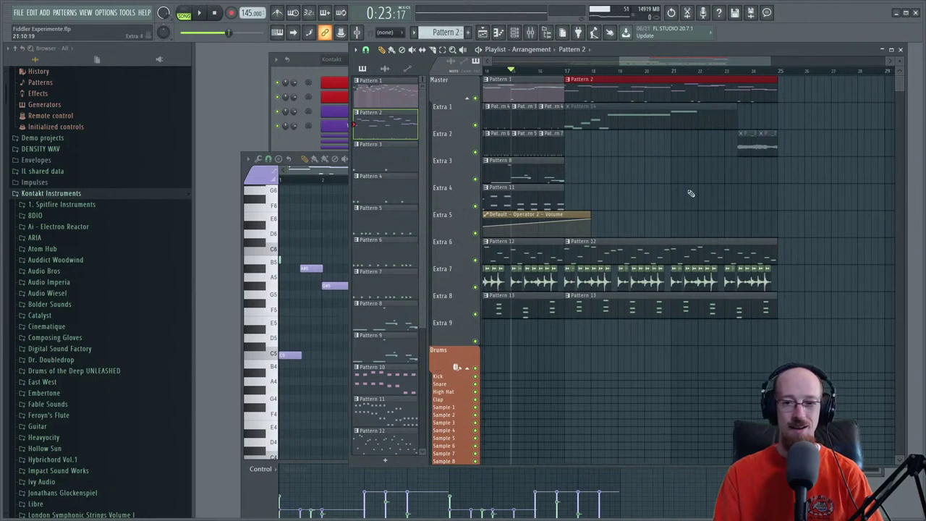
{"action": "scroll", "coordinate": [690, 193], "scroll_direction": "down", "scroll_amount": 2}
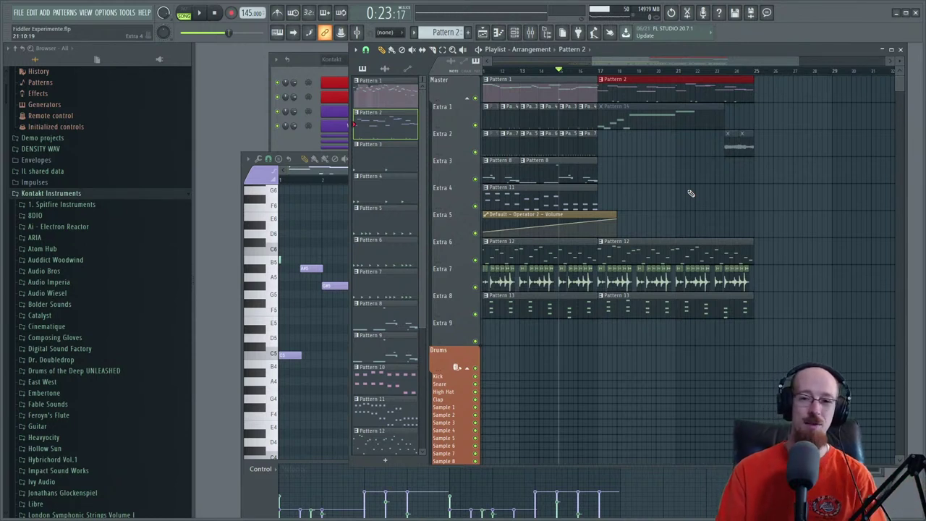
{"action": "left_click", "coordinate": [594, 73]}
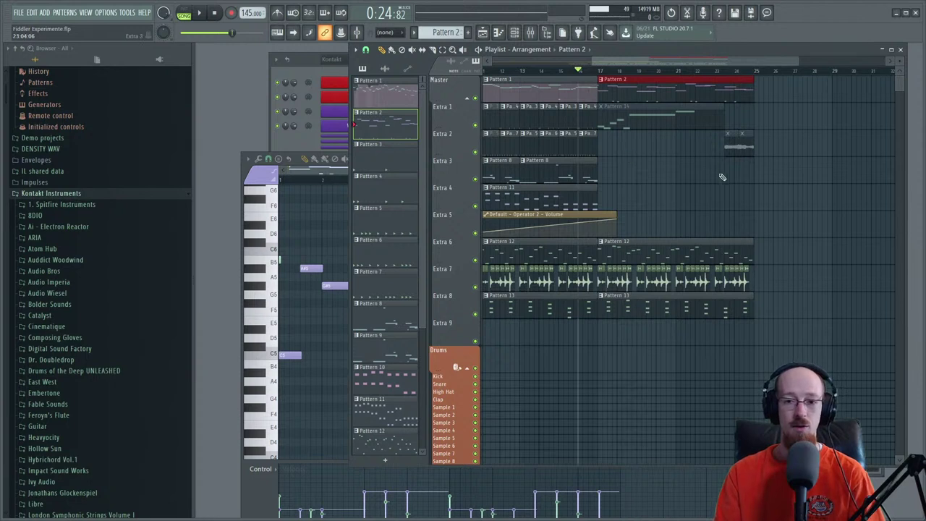
{"action": "mouse_move", "coordinate": [600, 73]}
{"action": "left_mouse_down"}
{"action": "mouse_move", "coordinate": [661, 69]}
{"action": "mouse_move", "coordinate": [563, 84]}
{"action": "left_mouse_up"}
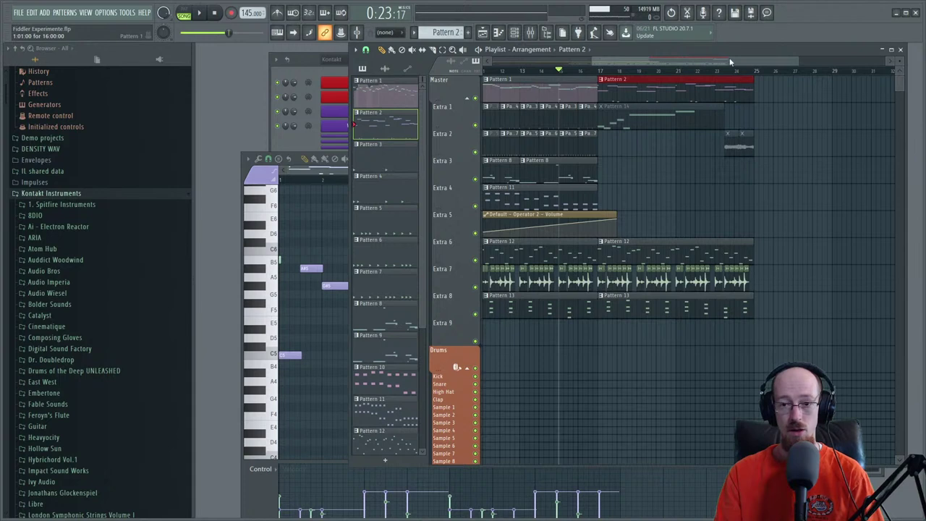
{"action": "left_click_drag", "start_coordinate": [730, 62], "coordinate": [706, 62]}
{"action": "scroll", "coordinate": [690, 124], "scroll_direction": "up", "scroll_amount": 5}
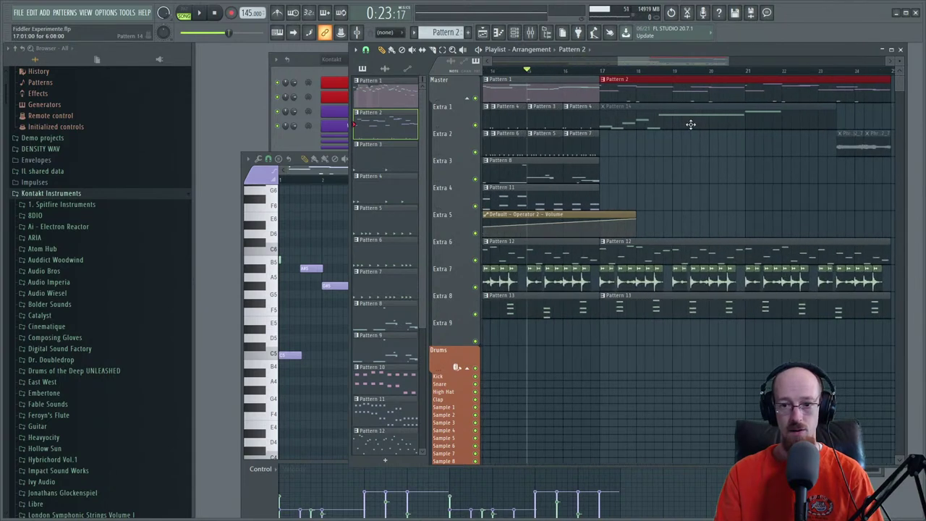
{"action": "scroll", "coordinate": [717, 124], "scroll_direction": "down", "scroll_amount": 4}
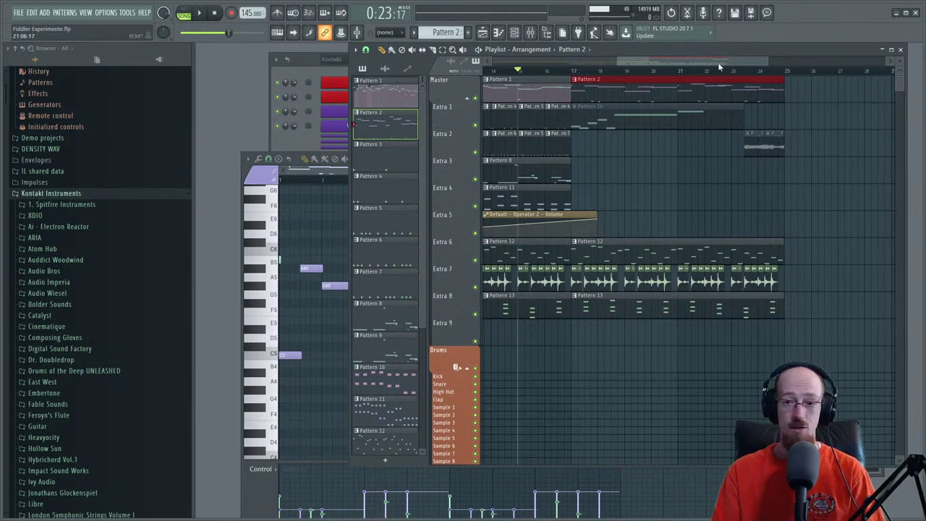
{"action": "left_click_drag", "start_coordinate": [712, 57], "coordinate": [671, 69]}
{"action": "scroll", "coordinate": [664, 114], "scroll_direction": "down", "scroll_amount": 2}
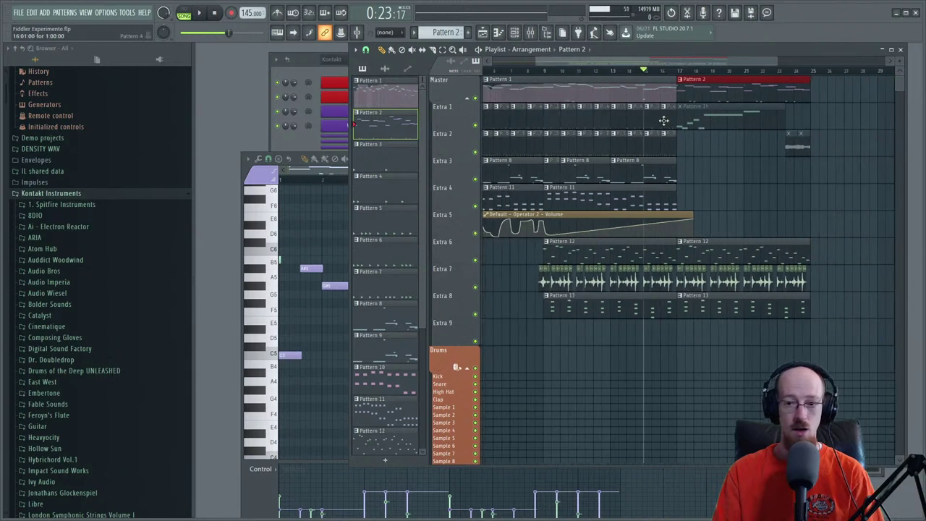
{"action": "scroll", "coordinate": [663, 120], "scroll_direction": "down", "scroll_amount": 1}
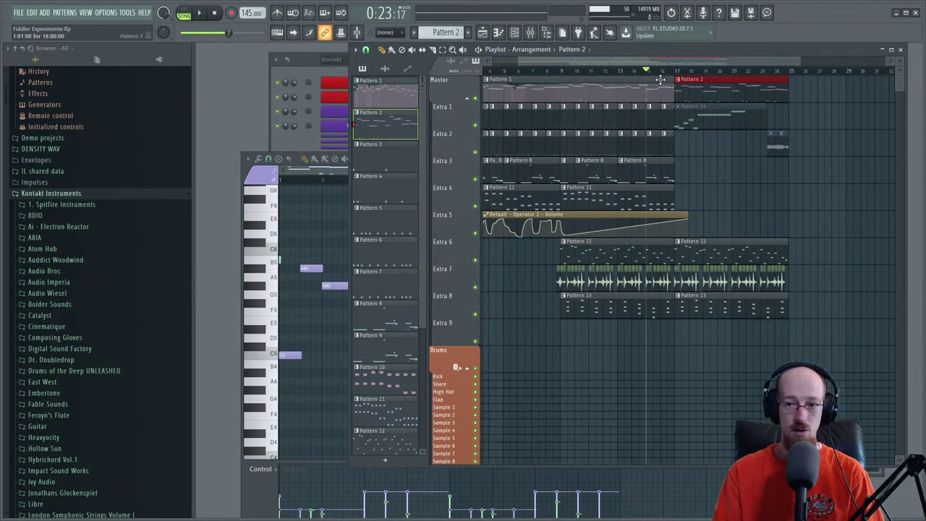
- Play the arrangement's ending from bar 17, stop it, and return the playback position to bar 17
{"action": "left_click", "coordinate": [675, 72]}
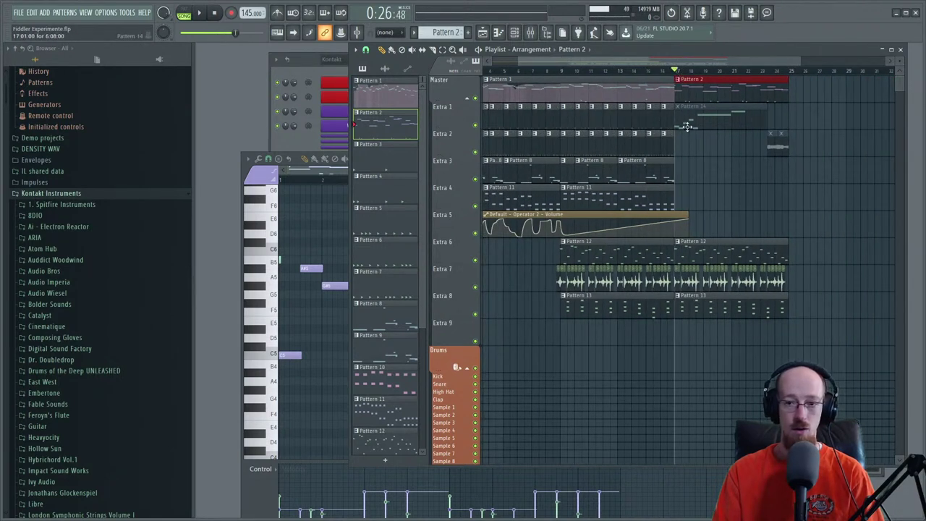
{"action": "scroll", "coordinate": [753, 161], "scroll_direction": "up", "scroll_amount": 1}
{"action": "scroll", "coordinate": [753, 160], "scroll_direction": "right", "scroll_amount": 2}
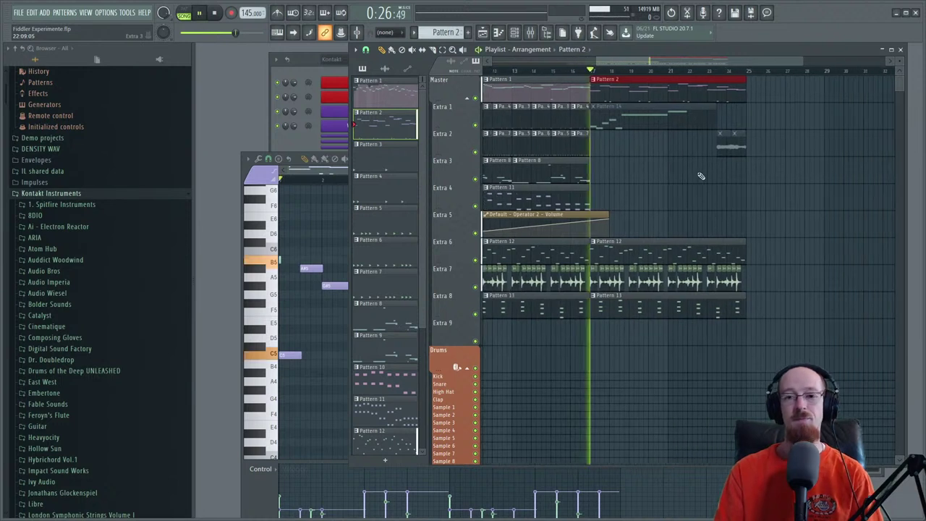
{"action": "key", "text": "space"}
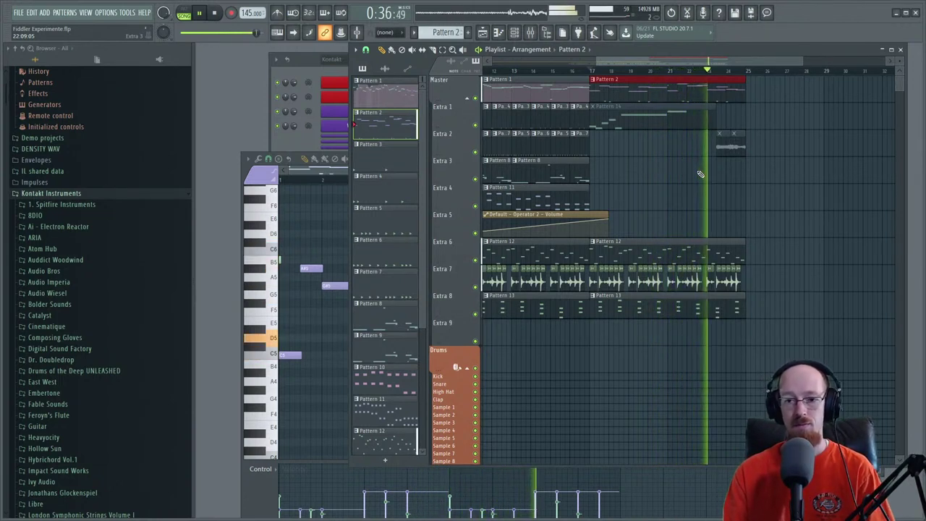
{"action": "key", "text": "space"}
{"action": "mouse_move", "coordinate": [598, 75]}
{"action": "left_mouse_down"}
{"action": "mouse_move", "coordinate": [613, 77]}
{"action": "mouse_move", "coordinate": [589, 77]}
{"action": "left_mouse_up"}
- Close the Gypsy Fiddle piano roll, move the channel rack aside, and return to the playlist
{"action": "left_click", "coordinate": [337, 174]}
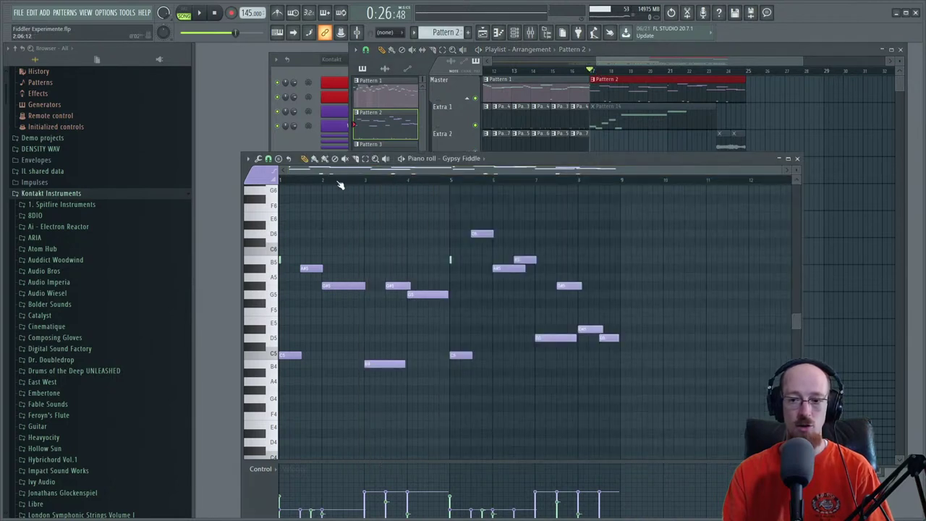
{"action": "left_click", "coordinate": [800, 157]}
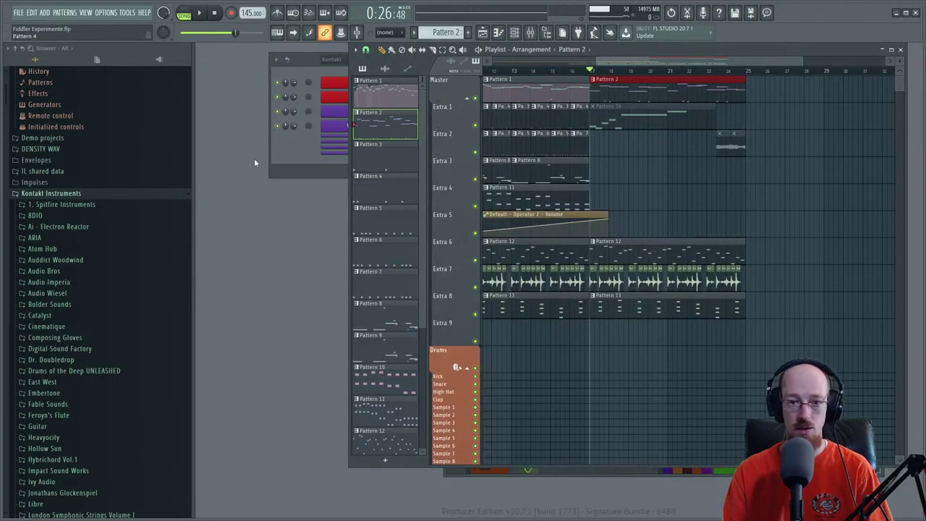
{"action": "left_click", "coordinate": [303, 134]}
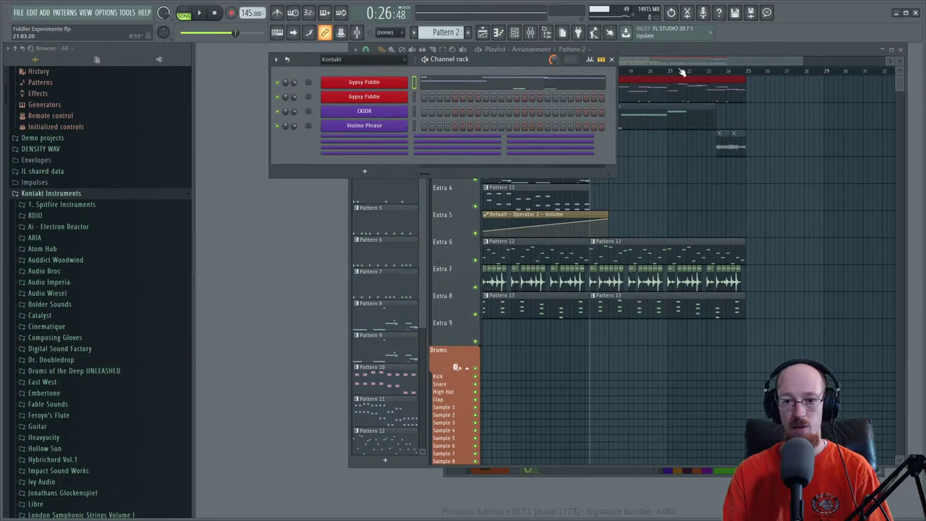
{"action": "left_click_drag", "start_coordinate": [504, 58], "coordinate": [424, 51]}
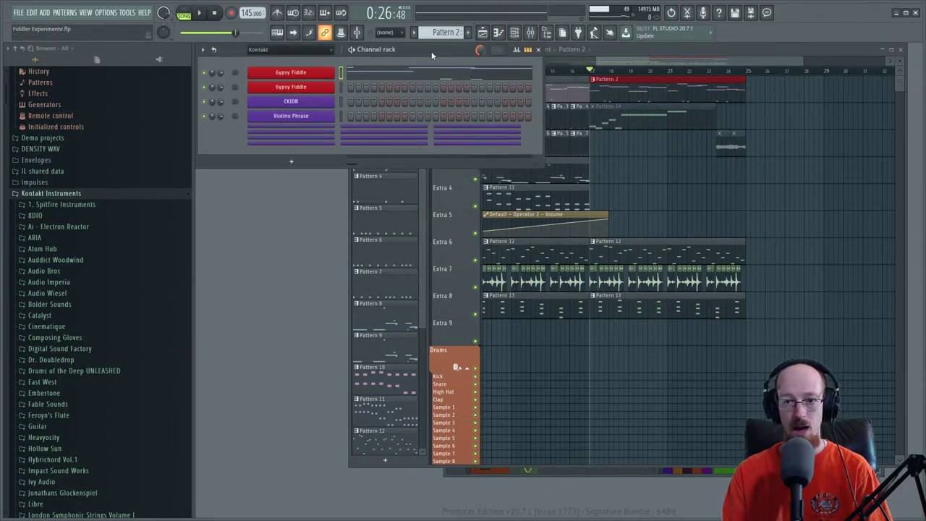
{"action": "left_click", "coordinate": [691, 59]}
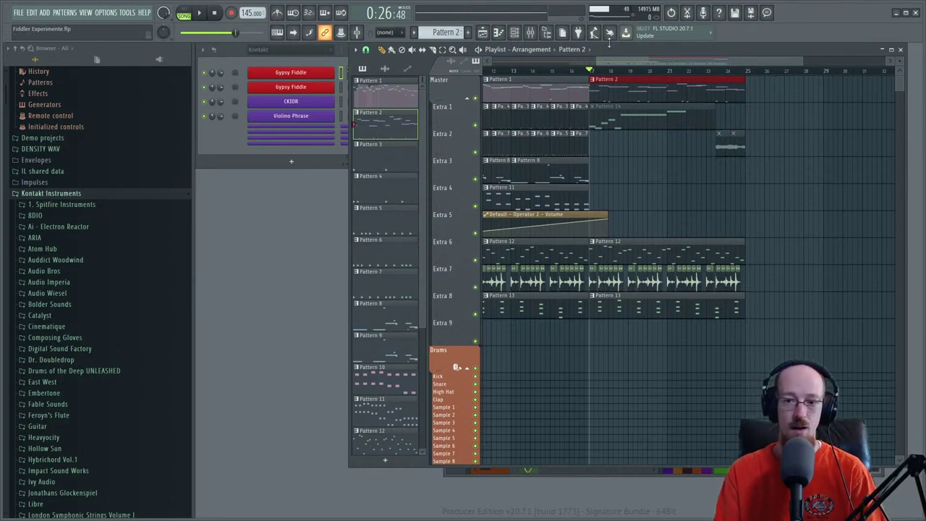
- Open Pattern 8 from the Extra 3 track in the piano roll, examine its low notes, and close it
{"action": "left_click_drag", "start_coordinate": [671, 62], "coordinate": [632, 60]}
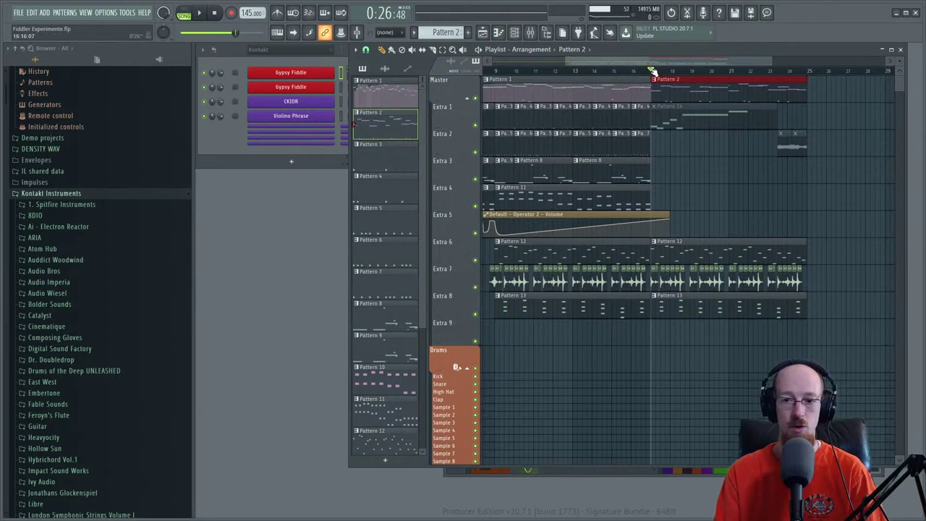
{"action": "mouse_move", "coordinate": [652, 72]}
{"action": "left_mouse_down"}
{"action": "mouse_move", "coordinate": [626, 72]}
{"action": "mouse_move", "coordinate": [651, 72]}
{"action": "left_mouse_up"}
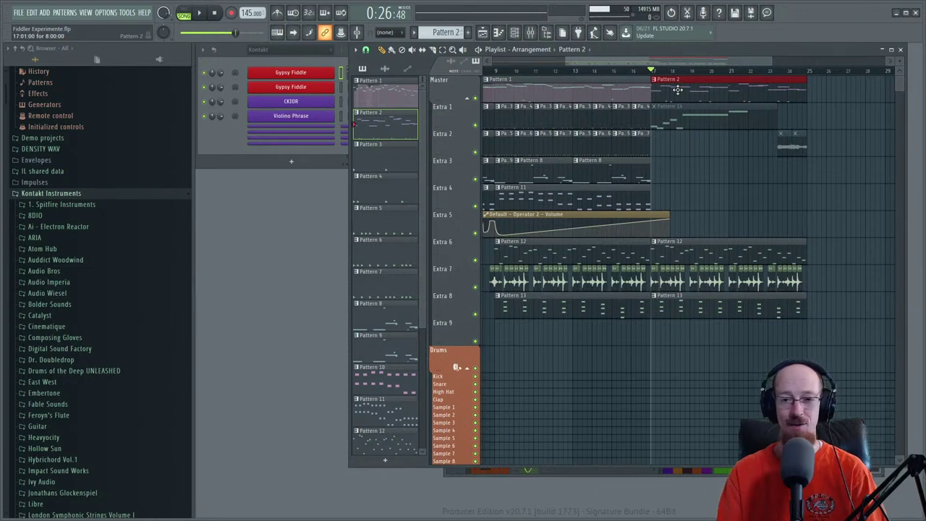
{"action": "double_click", "coordinate": [530, 170]}
{"action": "scroll", "coordinate": [338, 285], "scroll_direction": "down", "scroll_amount": 7}
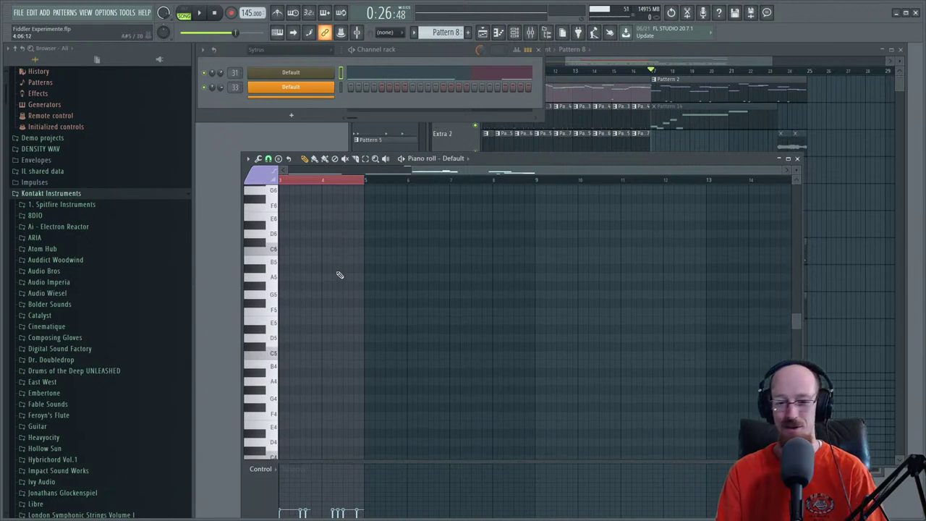
{"action": "left_click_drag", "start_coordinate": [316, 230], "coordinate": [378, 286]}
{"action": "left_click", "coordinate": [734, 255], "text": "ctrl"}
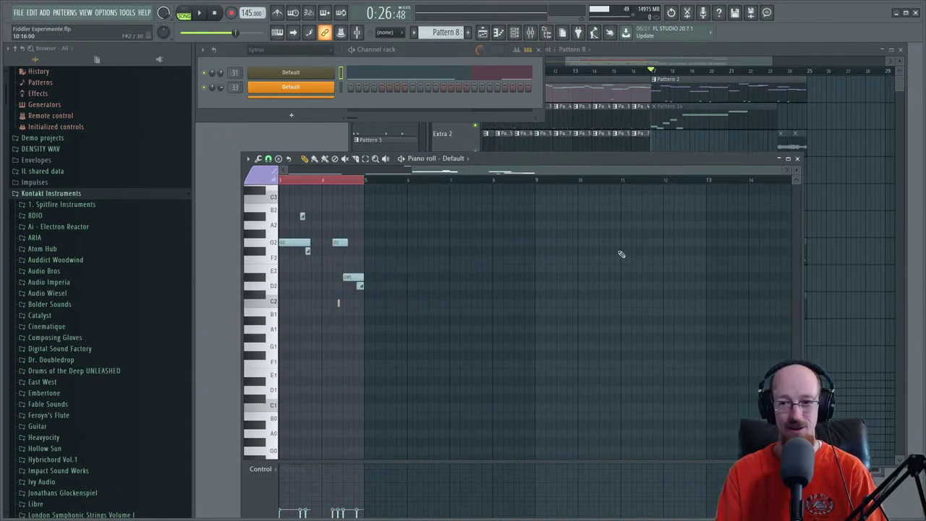
{"action": "left_click", "coordinate": [796, 158]}
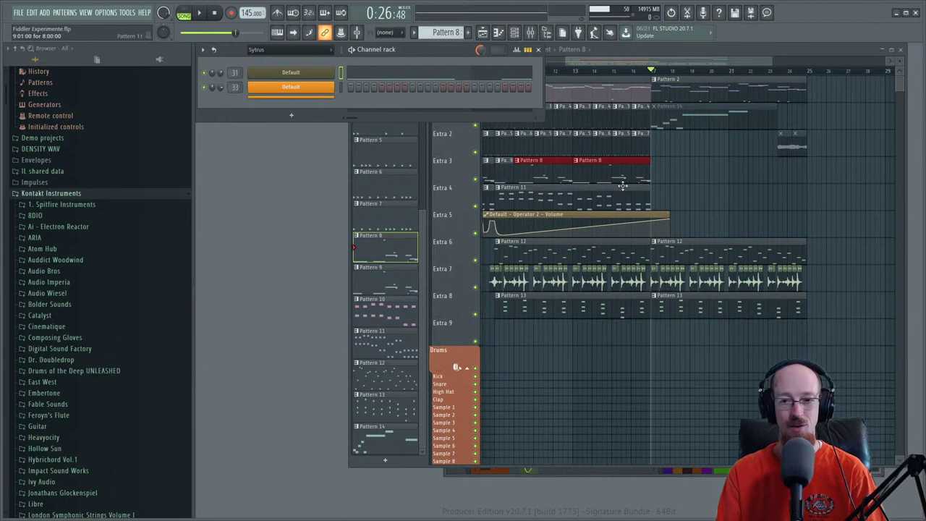
- Compare the playlist sections starting at bars 9 and 17, moving the playback position between them and ending on bar 17
{"action": "scroll", "coordinate": [620, 189], "scroll_direction": "down", "scroll_amount": 2}
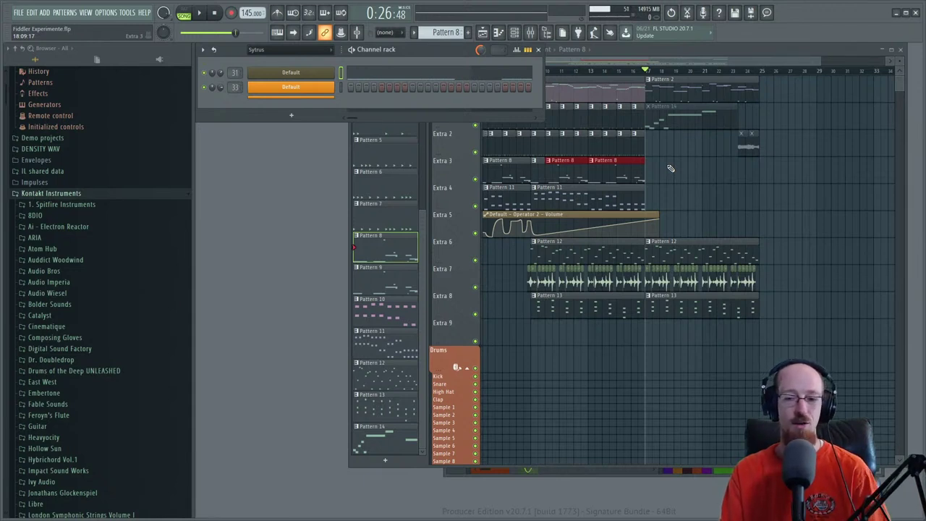
{"action": "mouse_move", "coordinate": [666, 72]}
{"action": "left_mouse_down"}
{"action": "mouse_move", "coordinate": [682, 73]}
{"action": "mouse_move", "coordinate": [622, 73]}
{"action": "mouse_move", "coordinate": [647, 75]}
{"action": "left_mouse_up"}
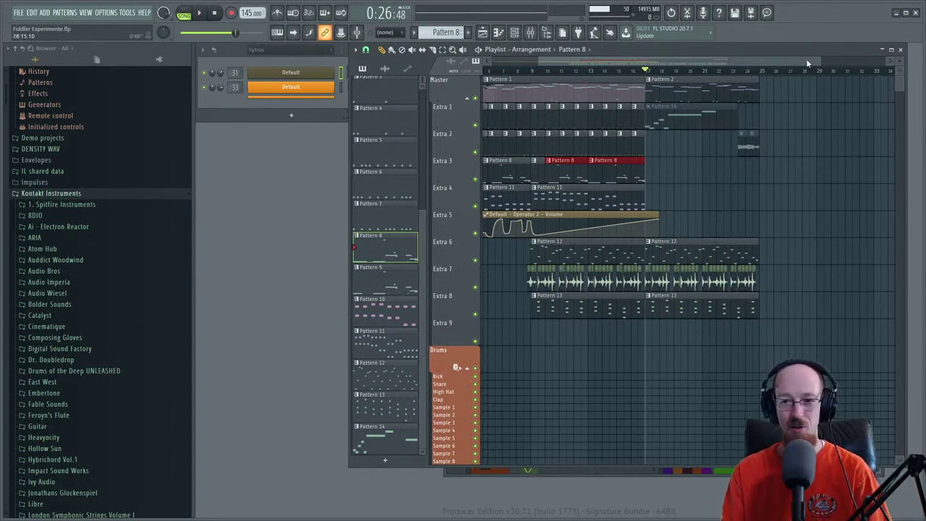
{"action": "left_click_drag", "start_coordinate": [807, 63], "coordinate": [750, 67]}
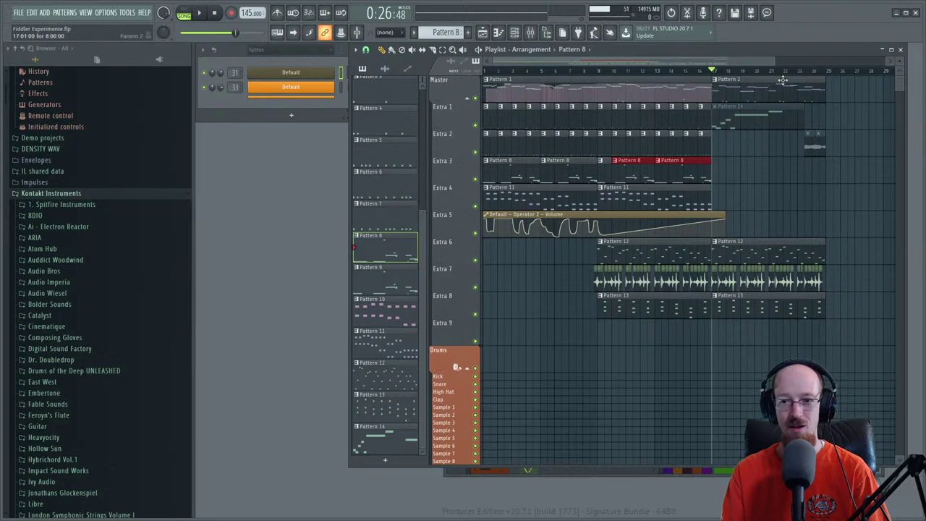
{"action": "left_click_drag", "start_coordinate": [772, 63], "coordinate": [839, 64]}
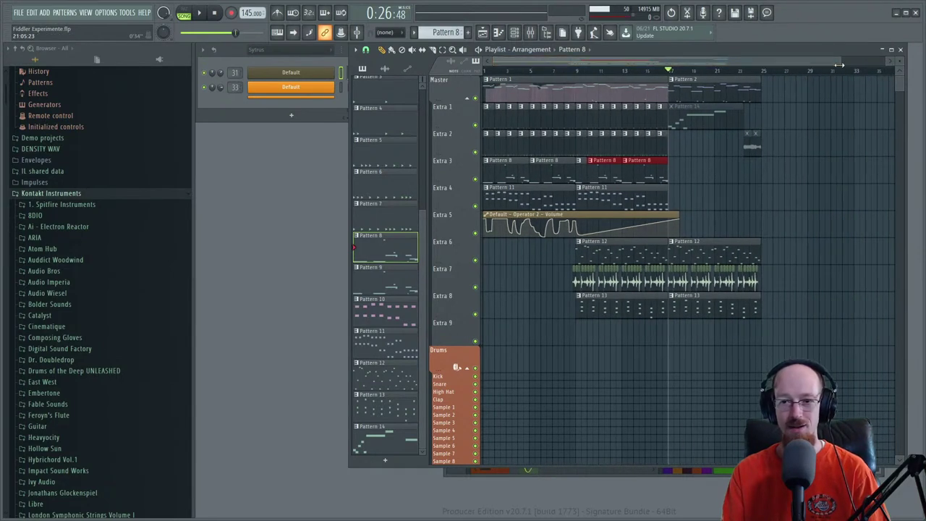
{"action": "left_click_drag", "start_coordinate": [673, 71], "coordinate": [587, 75]}
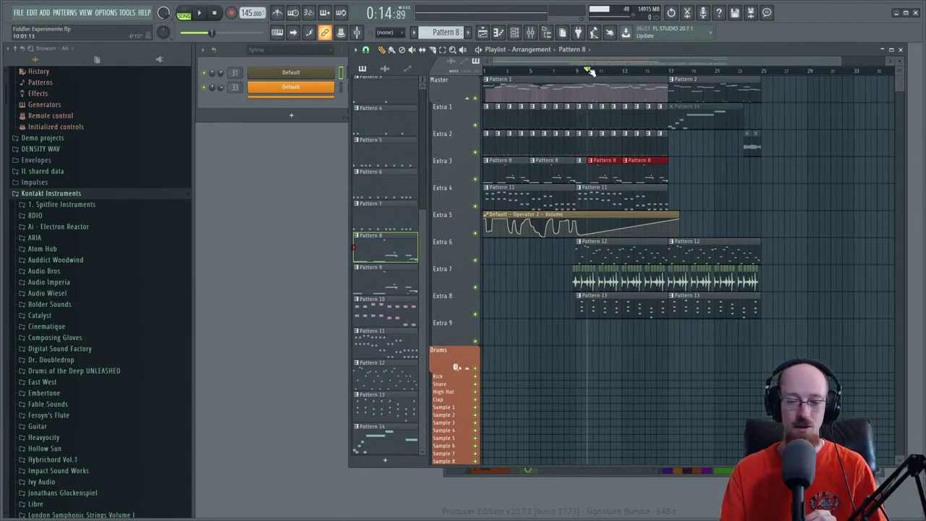
{"action": "left_click", "coordinate": [588, 71]}
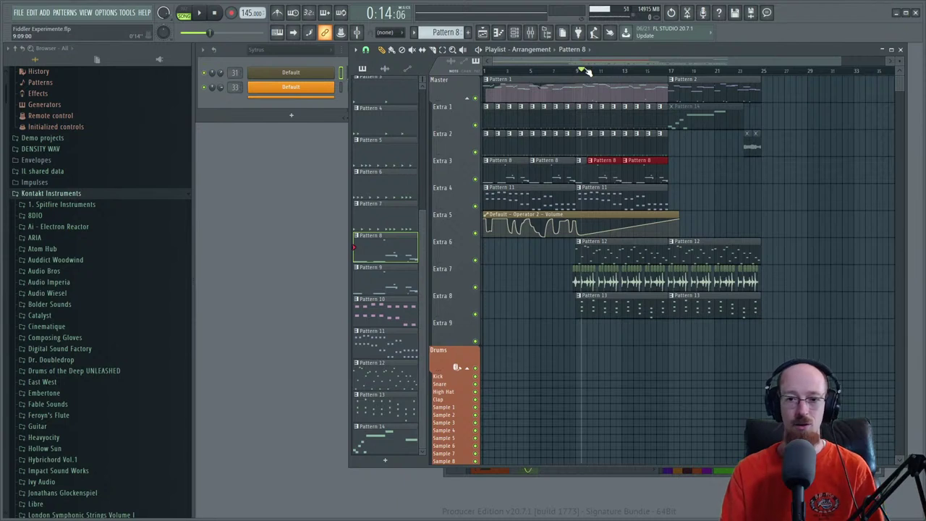
{"action": "left_click", "coordinate": [588, 72]}
{"action": "left_click_drag", "start_coordinate": [588, 72], "coordinate": [673, 73]}
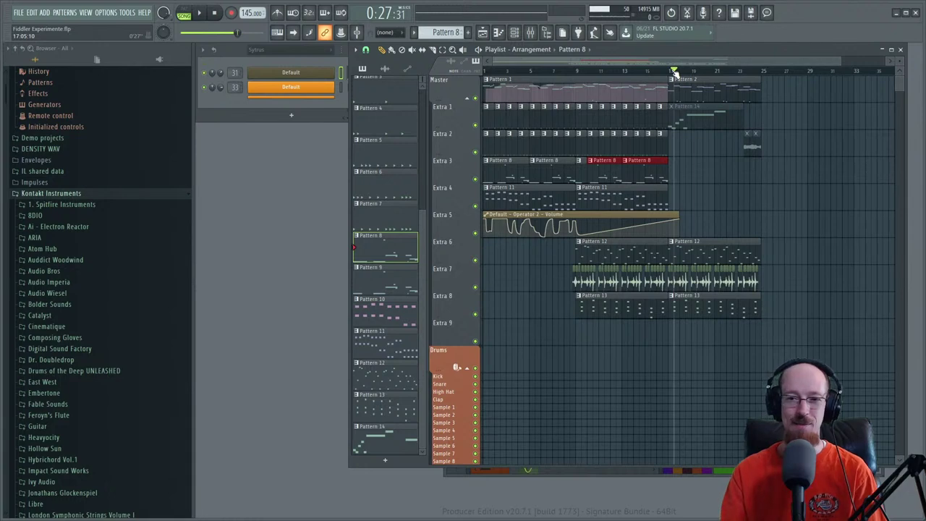
{"action": "left_click", "coordinate": [669, 71]}
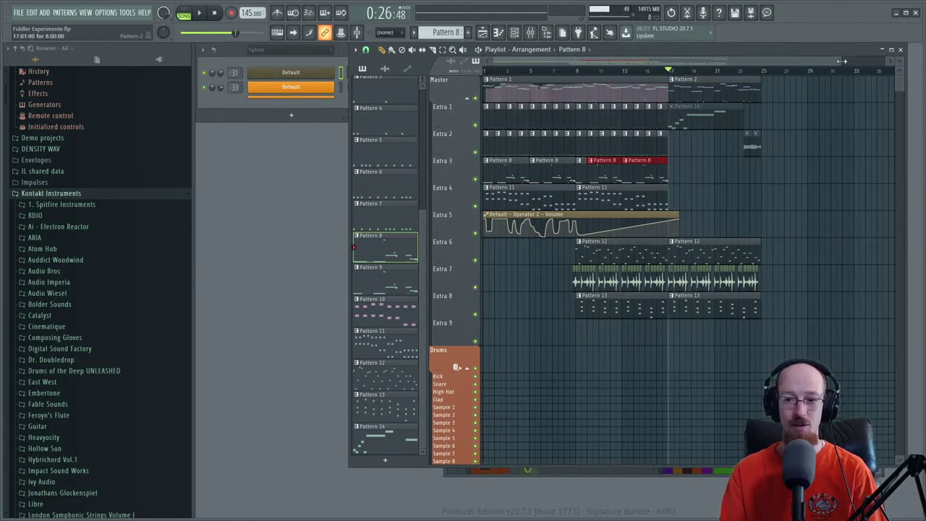
{"action": "left_click_drag", "start_coordinate": [842, 61], "coordinate": [682, 61]}
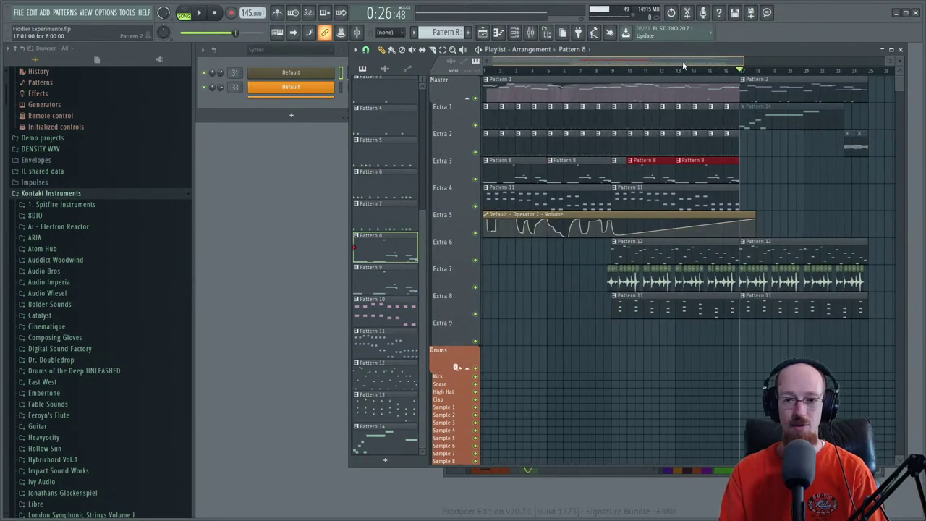
{"action": "left_click", "coordinate": [612, 71]}
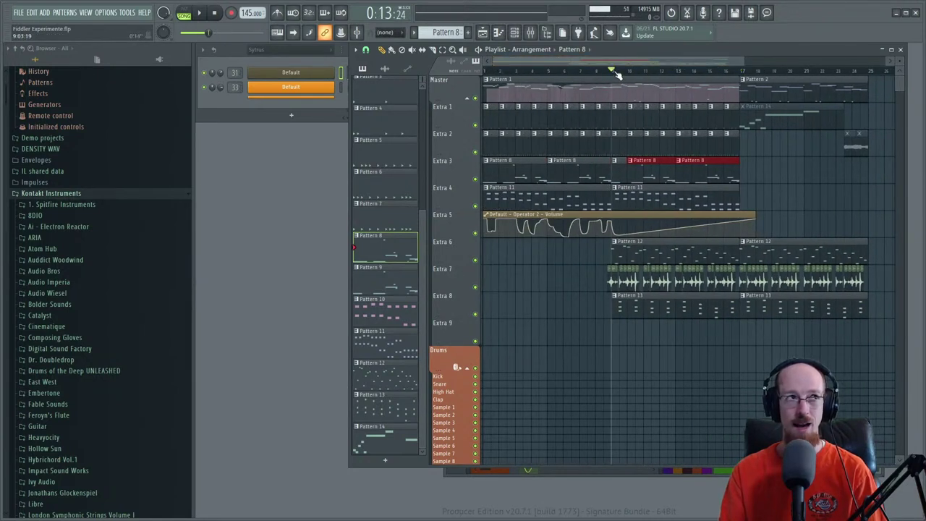
{"action": "left_click", "coordinate": [741, 72]}
{"action": "mouse_move", "coordinate": [744, 76]}
{"action": "left_mouse_down"}
{"action": "mouse_move", "coordinate": [757, 72]}
{"action": "mouse_move", "coordinate": [745, 77]}
{"action": "left_mouse_up"}
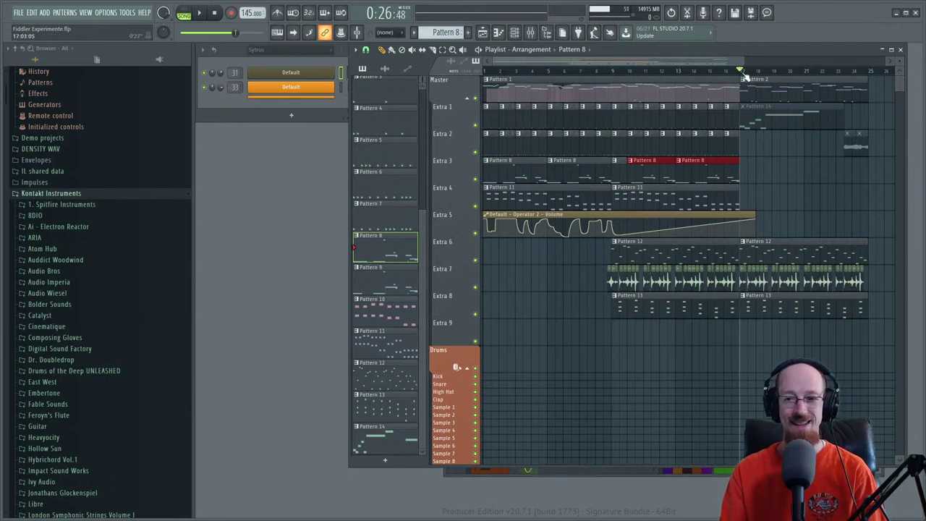
{"action": "scroll", "coordinate": [745, 76], "scroll_direction": "up", "scroll_amount": 4}
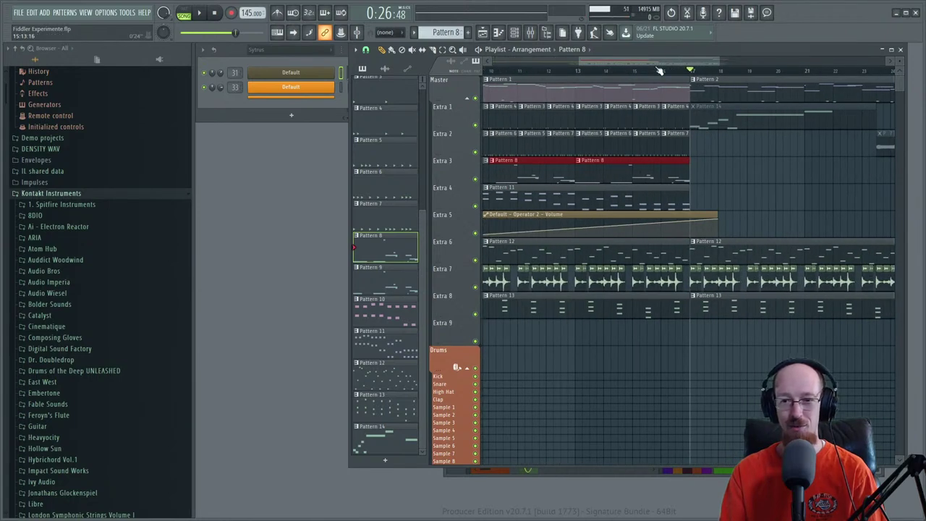
- Play the arrangement from bar 1 to review how its layers build towards the closing section
{"action": "left_click_drag", "start_coordinate": [655, 63], "coordinate": [457, 74]}
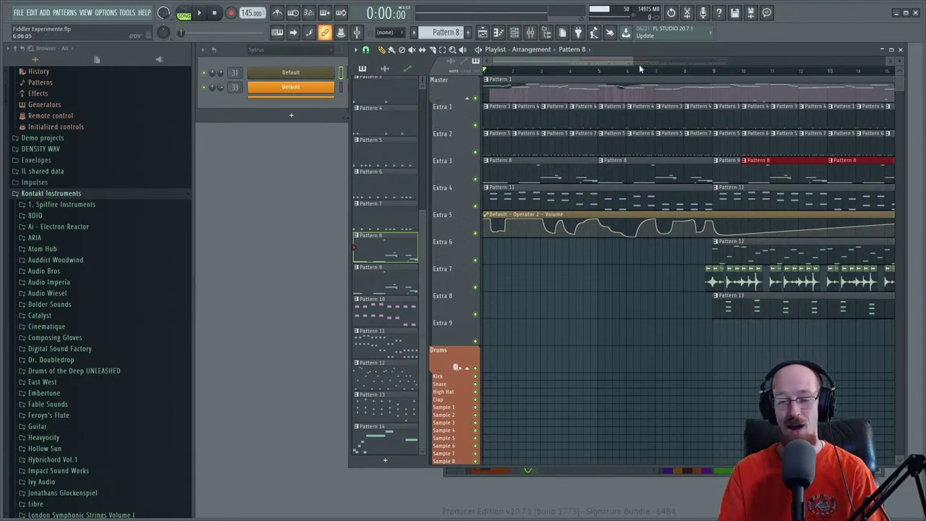
{"action": "left_click_drag", "start_coordinate": [630, 57], "coordinate": [750, 77]}
{"action": "key", "text": "space"}
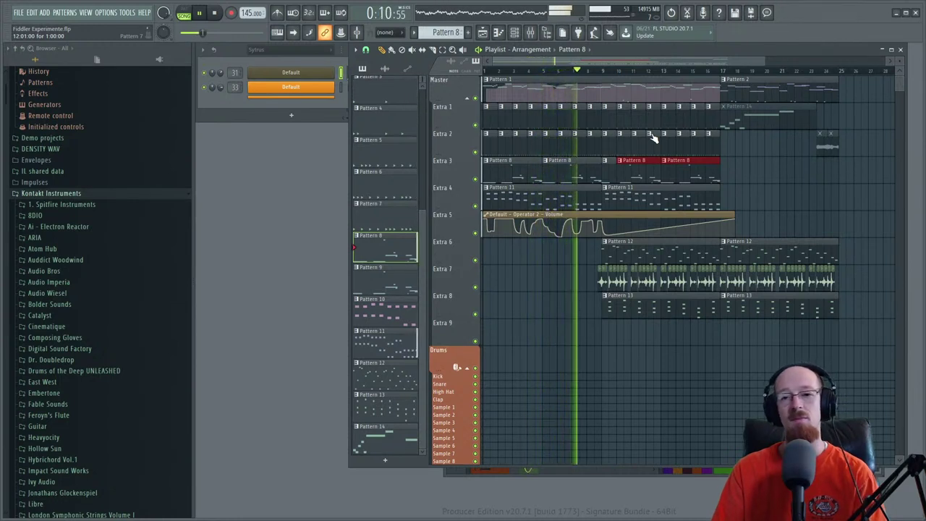
{"action": "scroll", "coordinate": [648, 139], "scroll_direction": "up", "scroll_amount": 2}
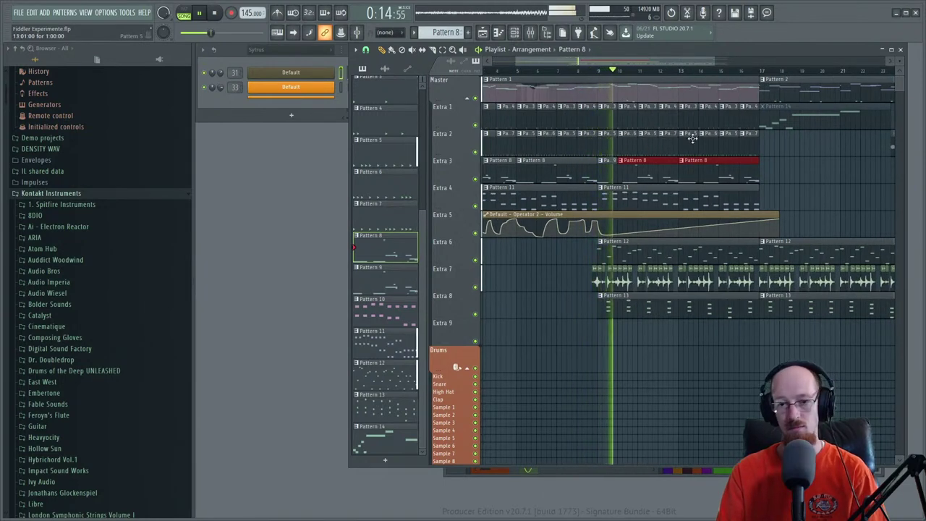
{"action": "scroll", "coordinate": [769, 162], "scroll_direction": "down", "scroll_amount": 2}
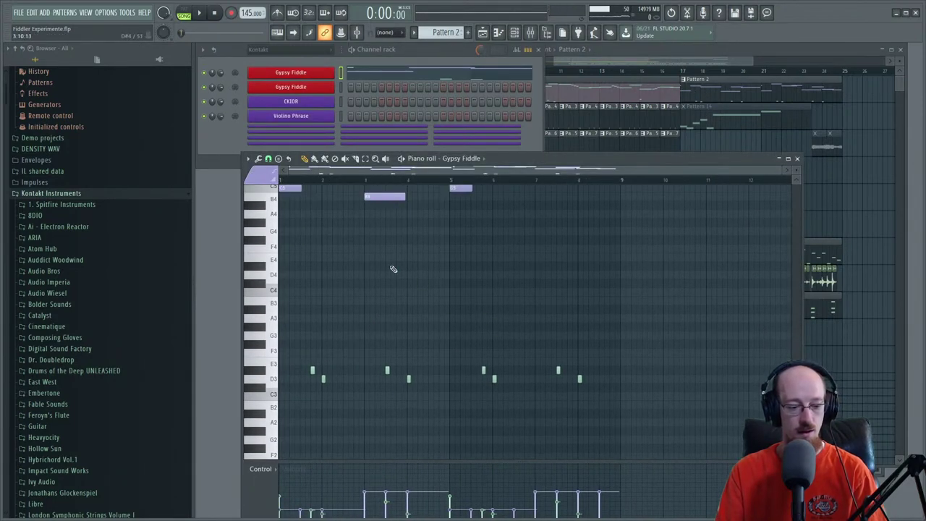
- Assign the Sustain articulation to the A#5 note in bar 1 of Pattern 2's Gypsy Fiddle part and close the piano roll
{"action": "scroll", "coordinate": [393, 269], "scroll_direction": "down", "scroll_amount": 3}
{"action": "scroll", "coordinate": [388, 275], "scroll_direction": "up", "scroll_amount": 2, "text": "ctrl"}
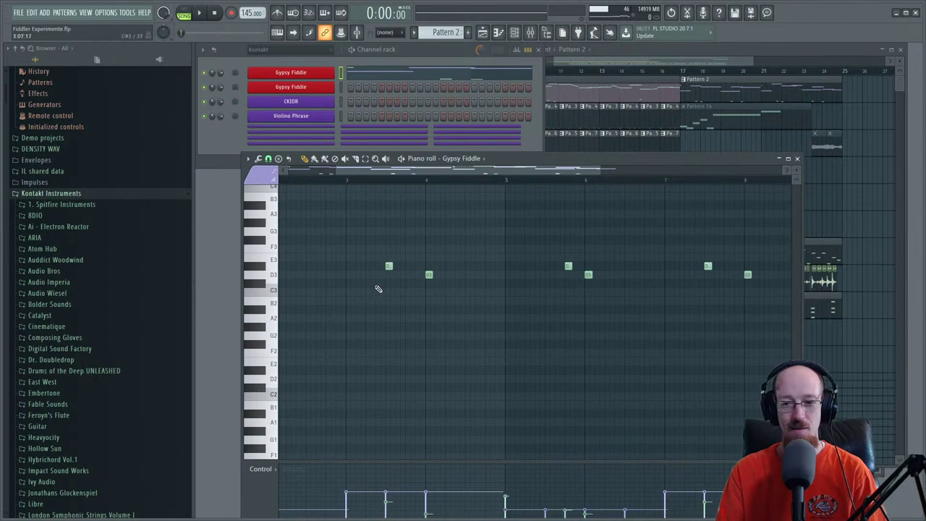
{"action": "scroll", "coordinate": [372, 293], "scroll_direction": "up", "scroll_amount": 4}
{"action": "left_click_drag", "start_coordinate": [471, 298], "coordinate": [563, 300]}
{"action": "scroll", "coordinate": [376, 292], "scroll_direction": "up", "scroll_amount": 3}
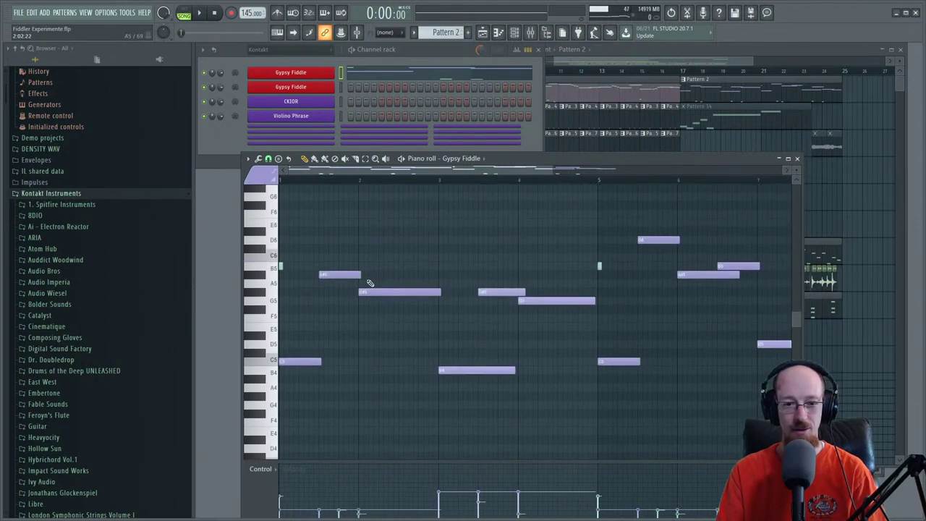
{"action": "scroll", "coordinate": [515, 305], "scroll_direction": "up", "scroll_amount": 1}
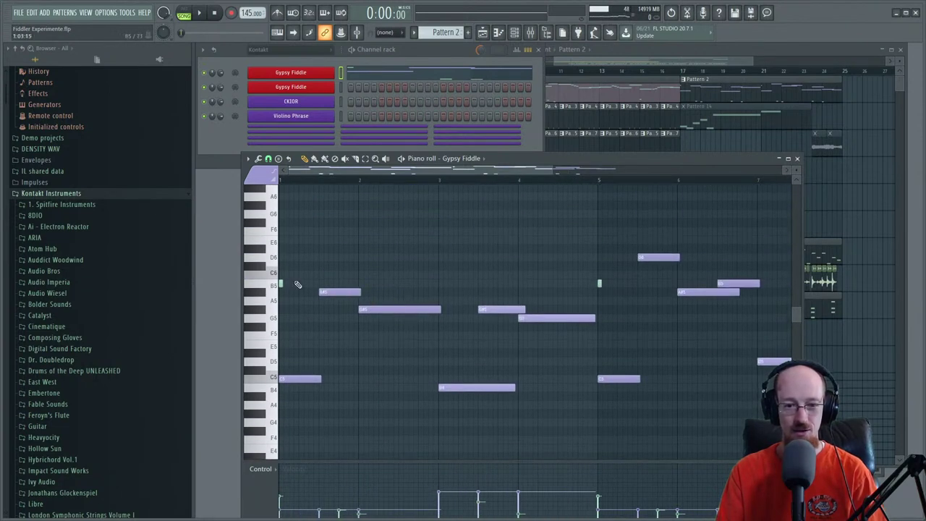
{"action": "left_click", "coordinate": [327, 292], "text": "ctrl"}
{"action": "left_click", "coordinate": [254, 180]}
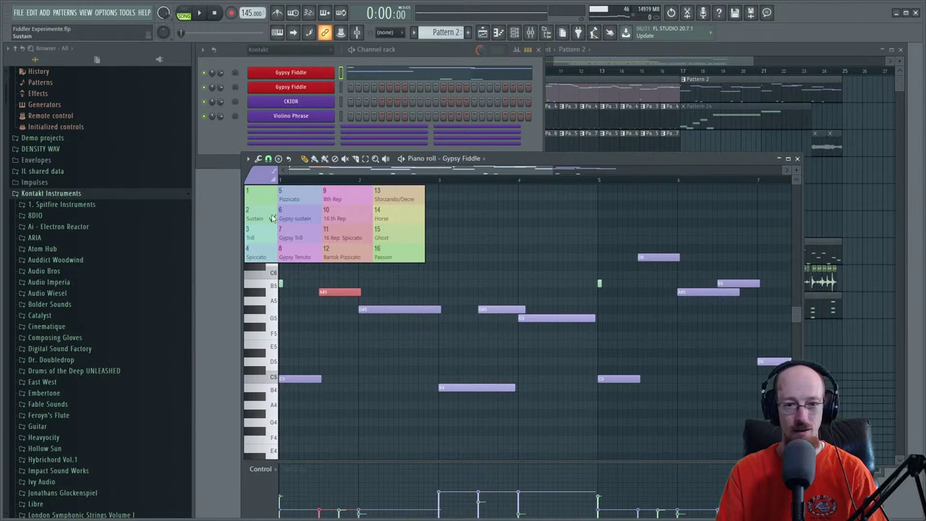
{"action": "left_click", "coordinate": [272, 219]}
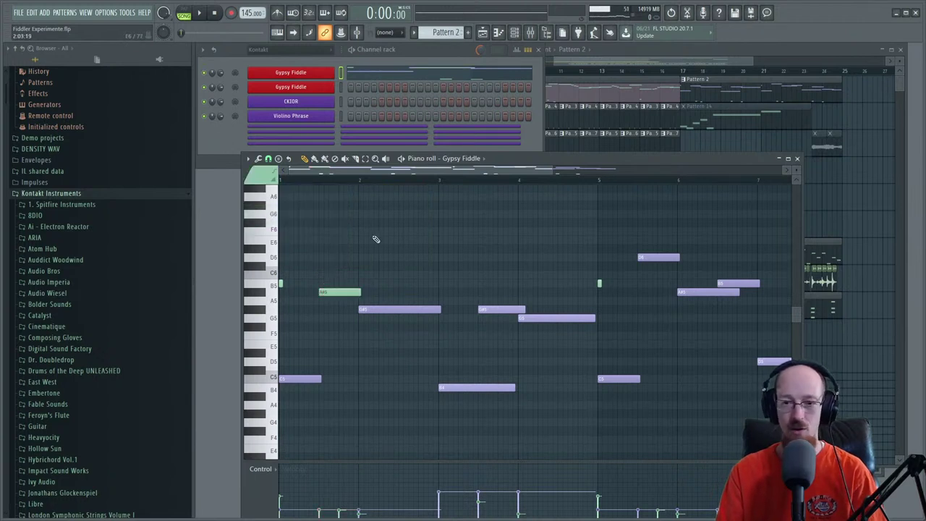
{"action": "left_click", "coordinate": [797, 158]}
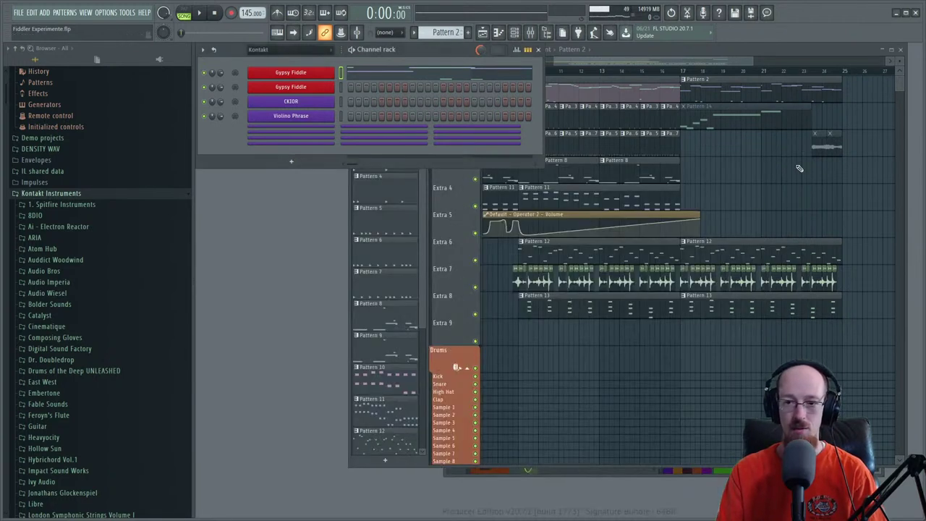
- Play the arrangement from bar 17 to review the closing section
{"action": "left_click", "coordinate": [685, 73]}
{"action": "key", "text": "space"}
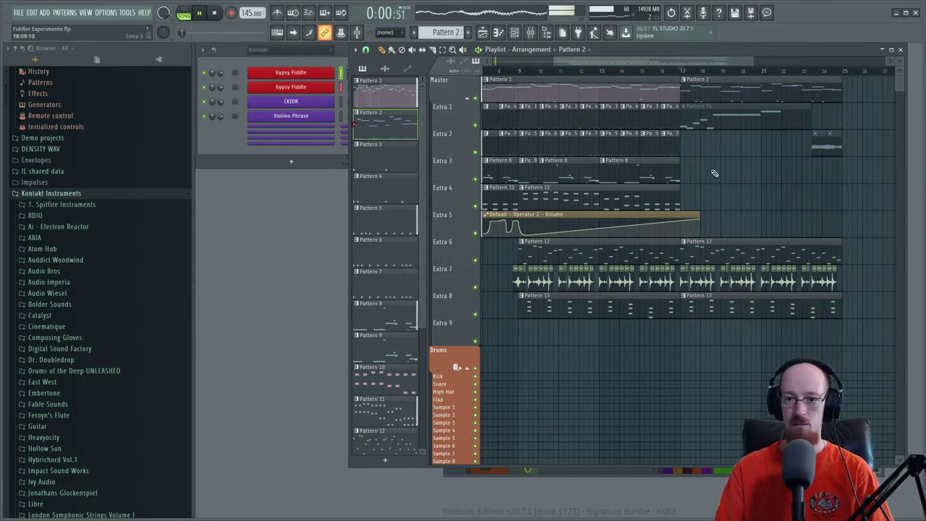
{"action": "key", "text": "space"}
- Duplicate the Pattern 2 clip at bar 17 so that a copy starts at bar 25
{"action": "left_click", "coordinate": [687, 79]}
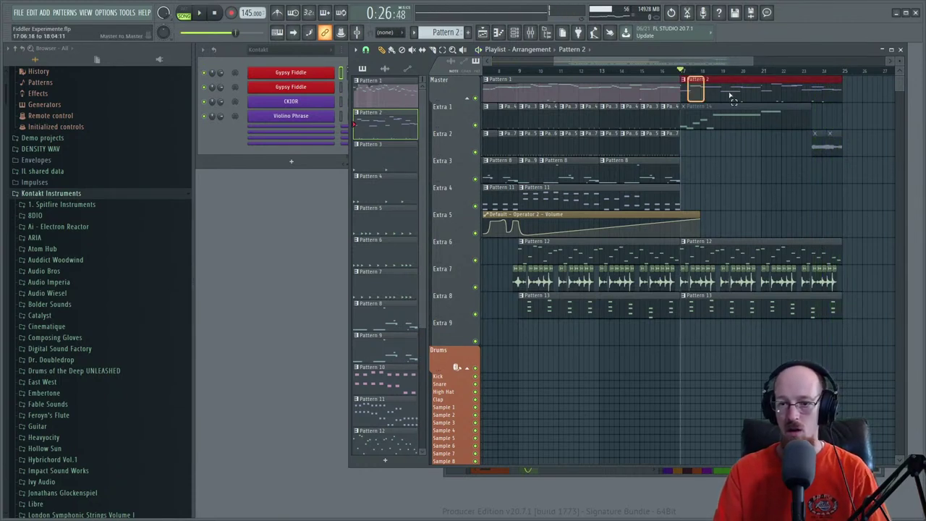
{"action": "scroll", "coordinate": [666, 96], "scroll_direction": "down", "scroll_amount": 2}
{"action": "key", "text": "ctrl+b"}
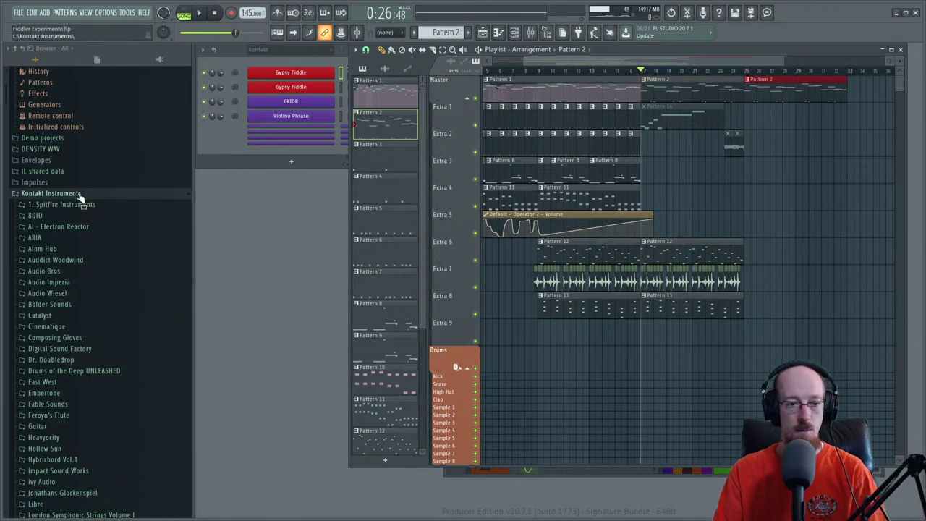
- Collapse the Traveler Series Gypsy Fiddle subfolders and the Red Room folder within the Kontakt Instruments list
{"action": "scroll", "coordinate": [101, 217], "scroll_direction": "down", "scroll_amount": 4}
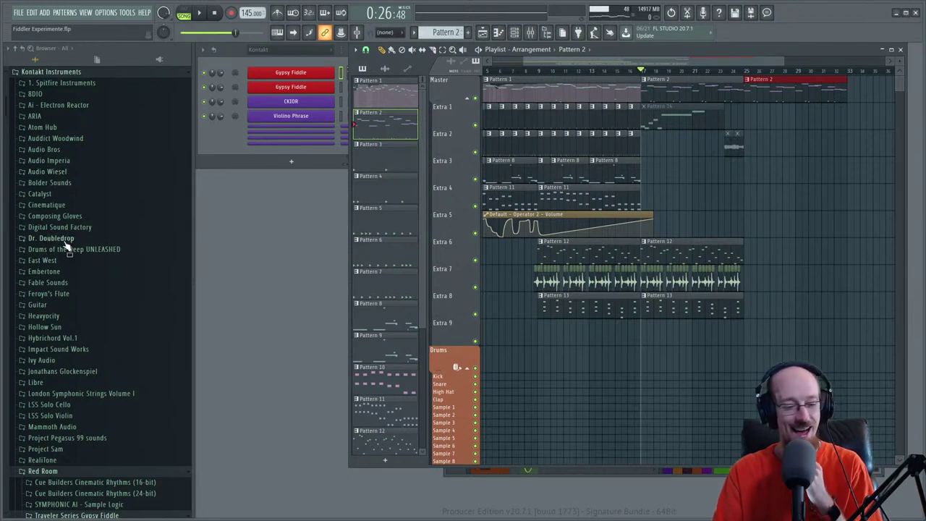
{"action": "left_click", "coordinate": [102, 217]}
{"action": "left_click", "coordinate": [98, 216]}
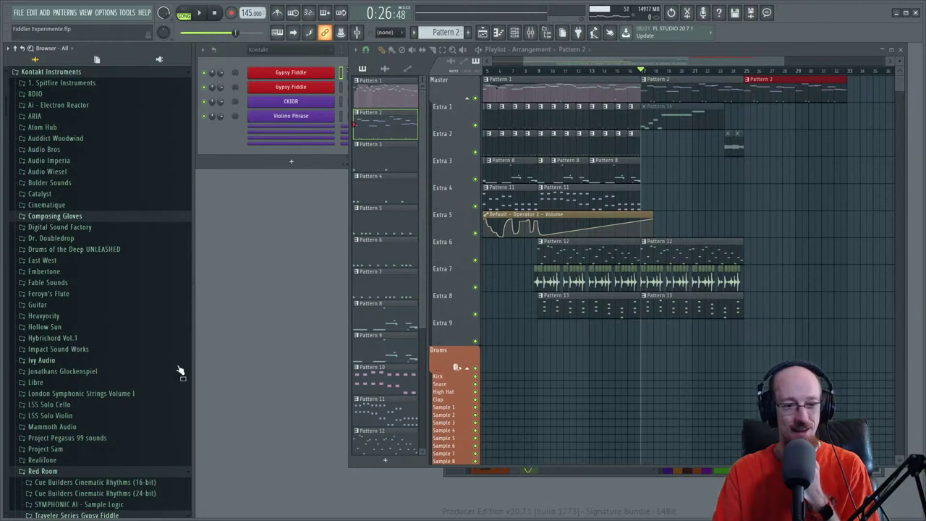
{"action": "scroll", "coordinate": [158, 351], "scroll_direction": "down", "scroll_amount": 7}
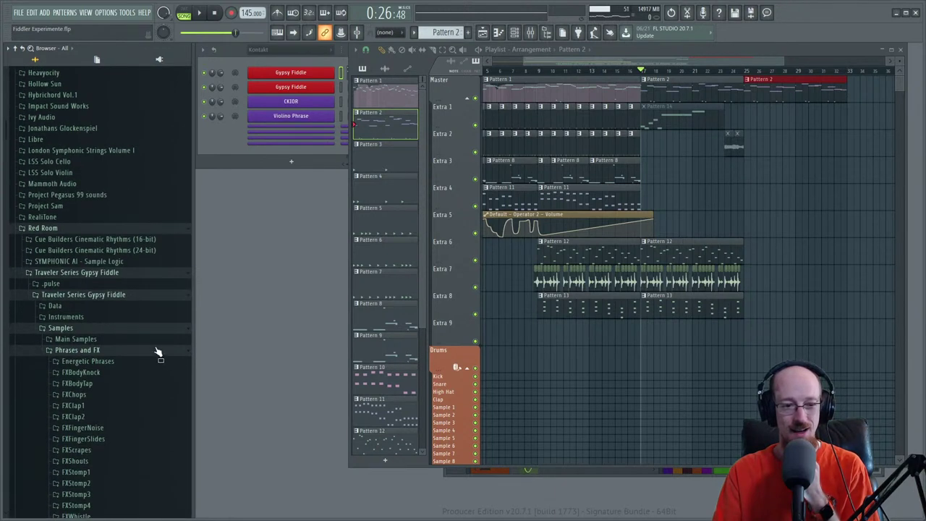
{"action": "left_click", "coordinate": [107, 351]}
{"action": "left_click", "coordinate": [108, 329]}
{"action": "left_click", "coordinate": [123, 293]}
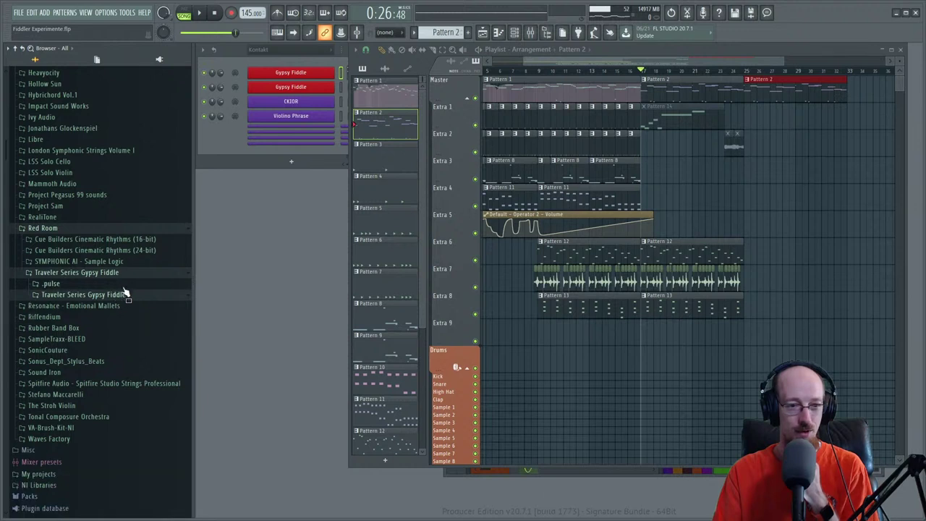
{"action": "left_click", "coordinate": [138, 275]}
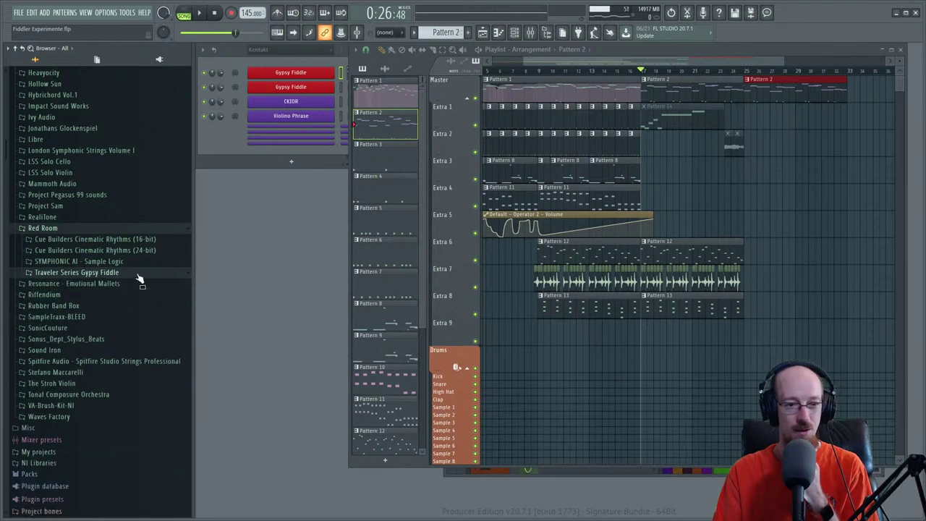
{"action": "left_click", "coordinate": [114, 228]}
{"action": "scroll", "coordinate": [114, 224], "scroll_direction": "up", "scroll_amount": 5}
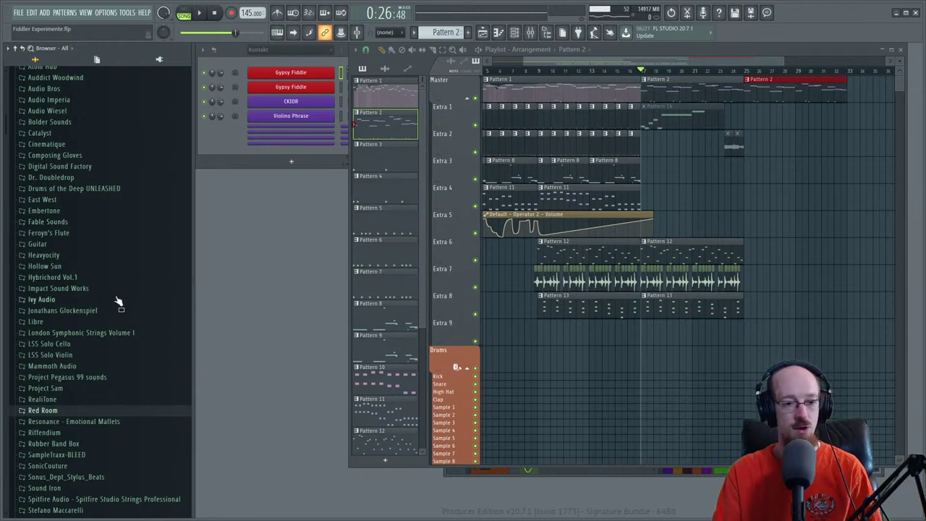
{"action": "scroll", "coordinate": [118, 299], "scroll_direction": "up", "scroll_amount": 4}
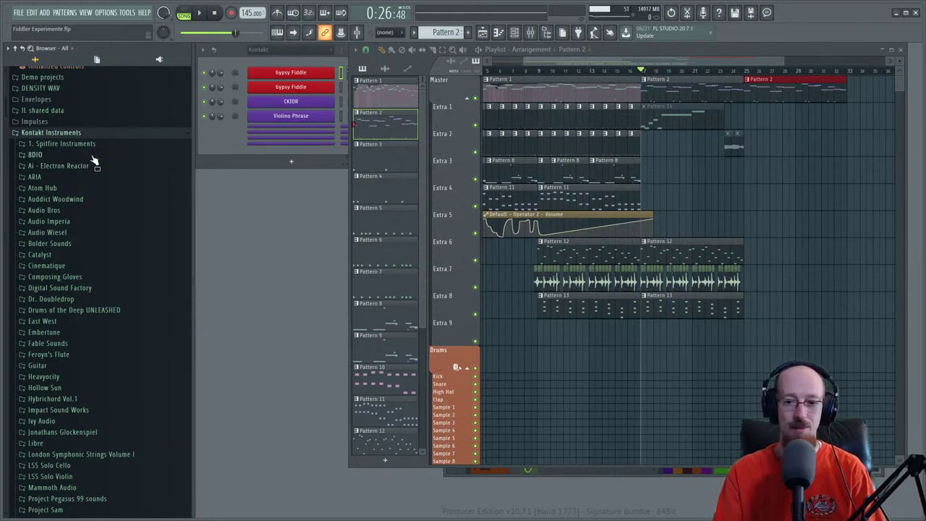
- Play a short stretch from bar 17 and save the project
{"action": "key", "text": "space"}
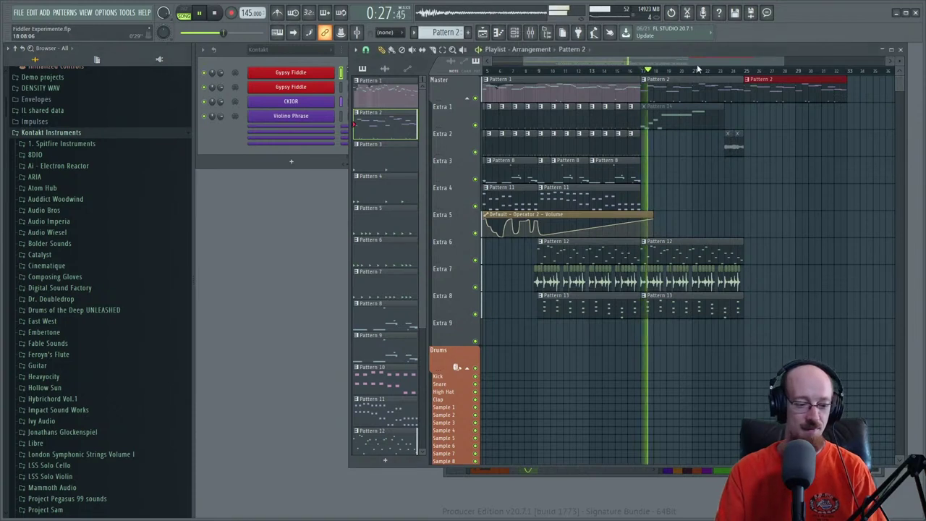
{"action": "key", "text": "space"}
{"action": "key", "text": "ctrl+s"}
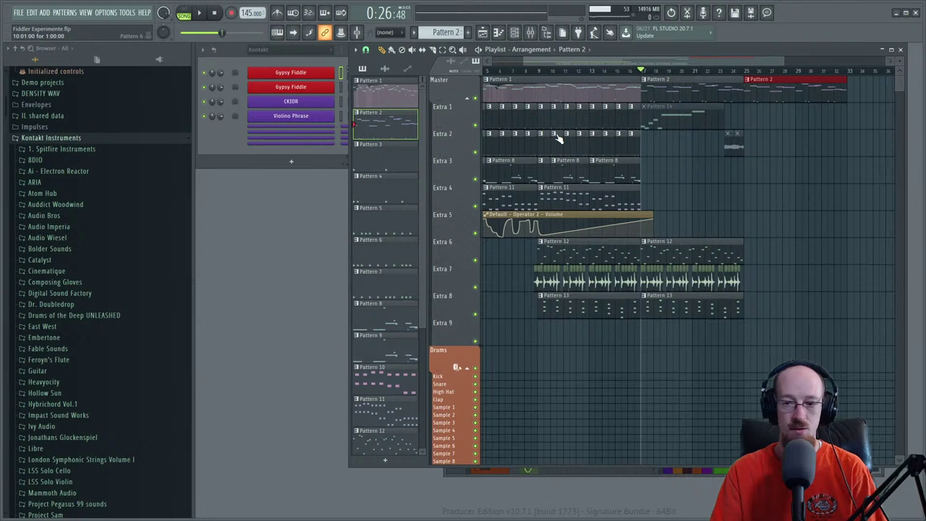
- Check bar 25, return the playback position to bar 17, and look inside the Composing Gloves instrument folder
{"action": "left_click", "coordinate": [743, 72]}
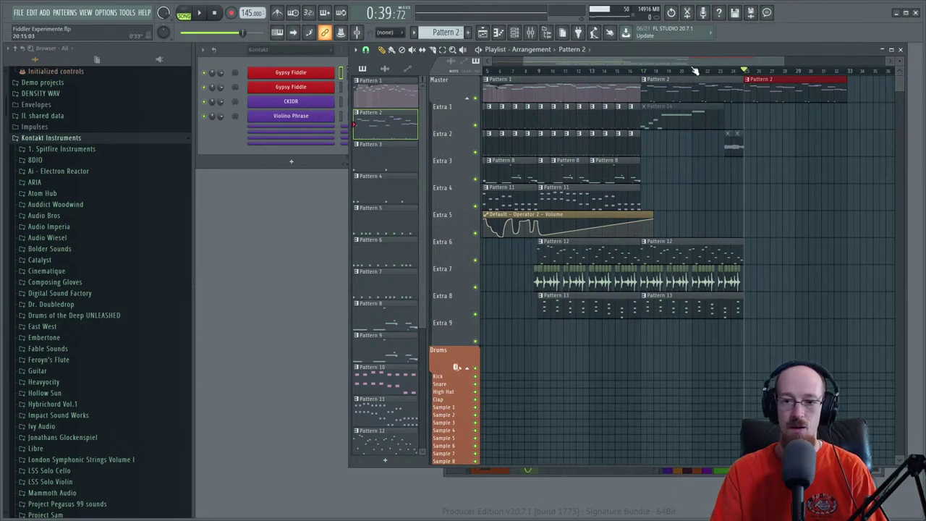
{"action": "left_click", "coordinate": [641, 72]}
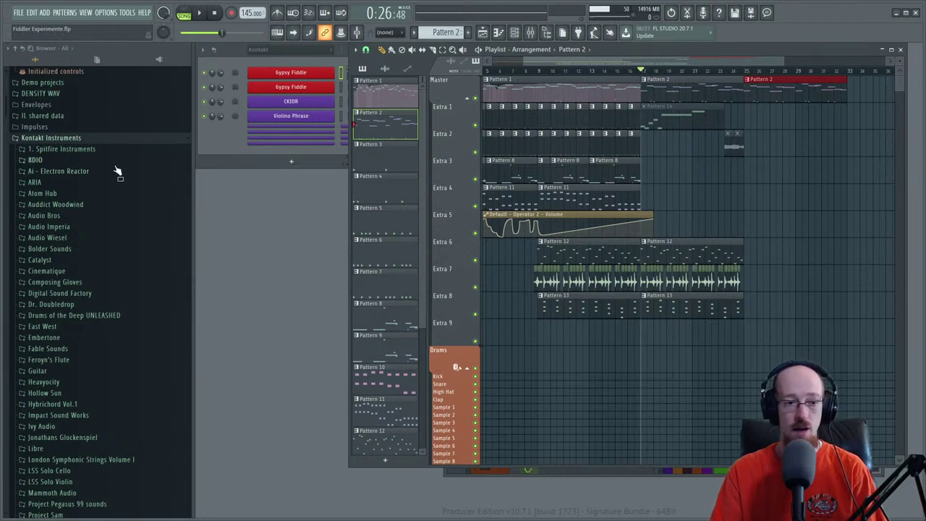
{"action": "scroll", "coordinate": [101, 173], "scroll_direction": "down", "scroll_amount": 3}
{"action": "left_click", "coordinate": [89, 221]}
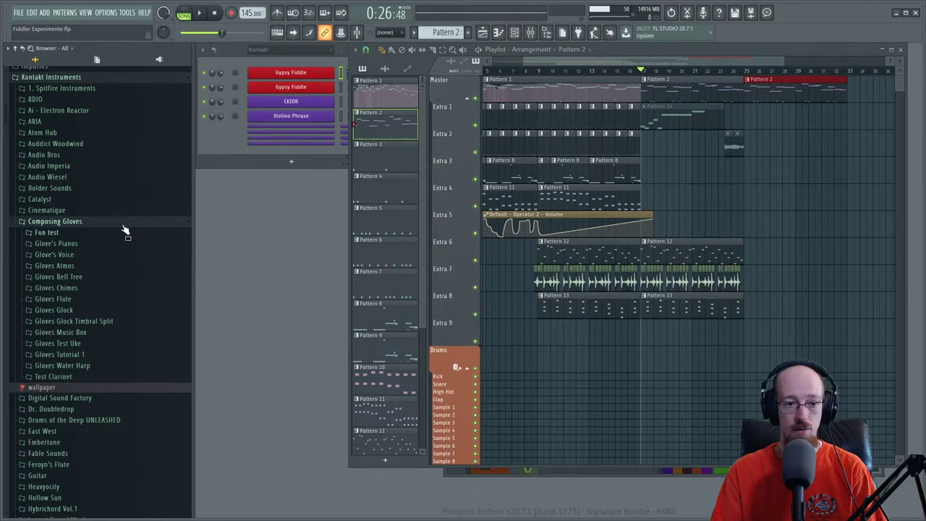
{"action": "left_click", "coordinate": [119, 221]}
{"action": "scroll", "coordinate": [104, 217], "scroll_direction": "up", "scroll_amount": 3}
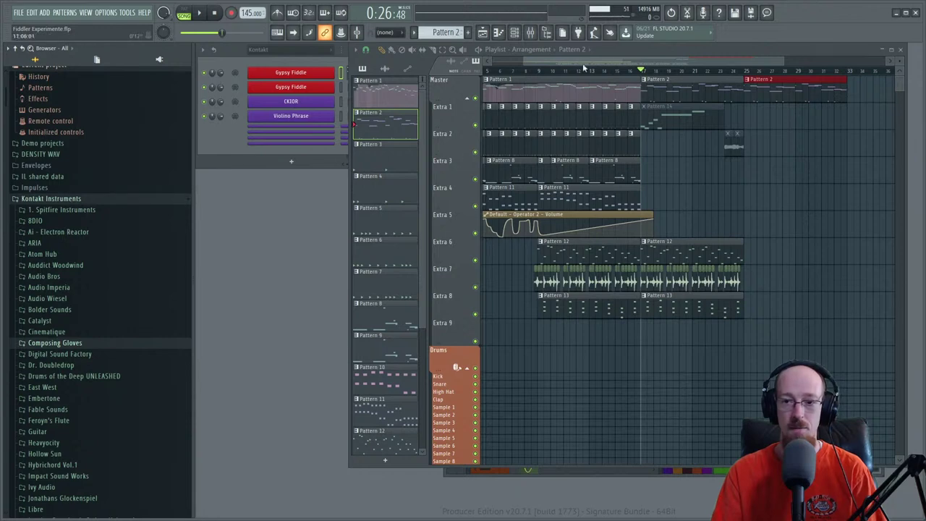
{"action": "scroll", "coordinate": [696, 150], "scroll_direction": "up", "scroll_amount": 4}
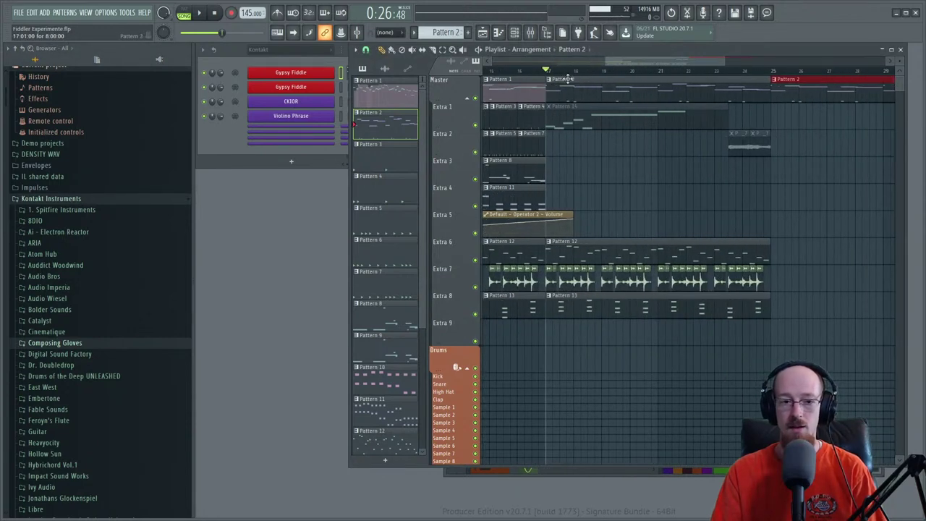
- Look through the Kontakt Instruments libraries and expand the 1. Spitfire Instruments folder
{"action": "scroll", "coordinate": [109, 244], "scroll_direction": "down", "scroll_amount": 4}
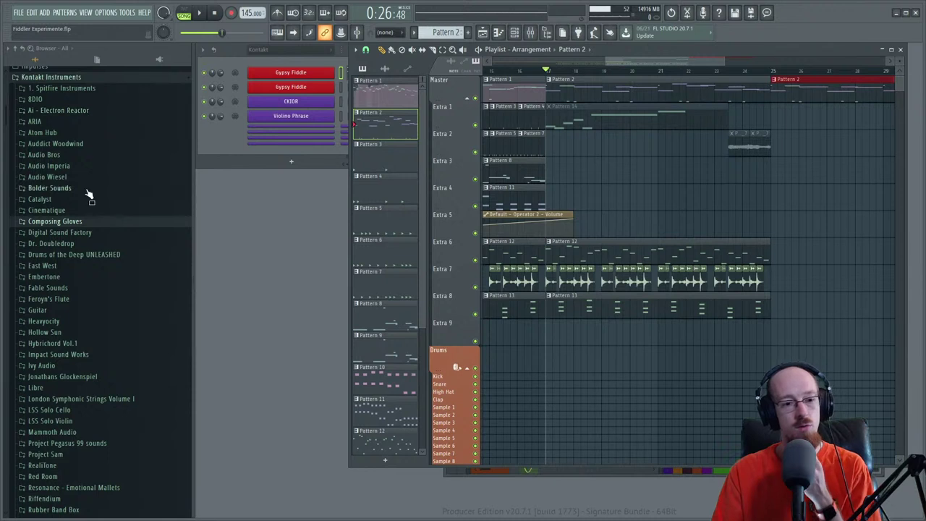
{"action": "scroll", "coordinate": [128, 311], "scroll_direction": "down", "scroll_amount": 6}
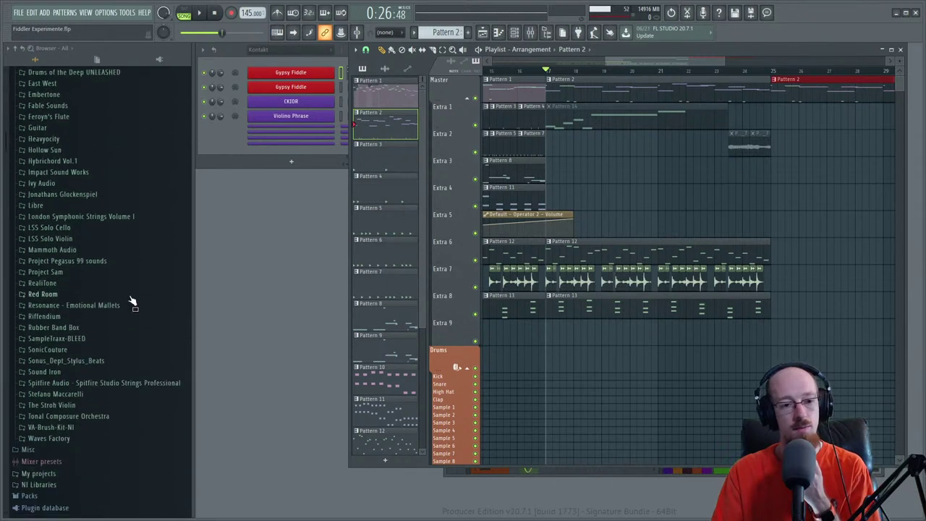
{"action": "scroll", "coordinate": [129, 296], "scroll_direction": "up", "scroll_amount": 6}
{"action": "scroll", "coordinate": [128, 287], "scroll_direction": "up", "scroll_amount": 2}
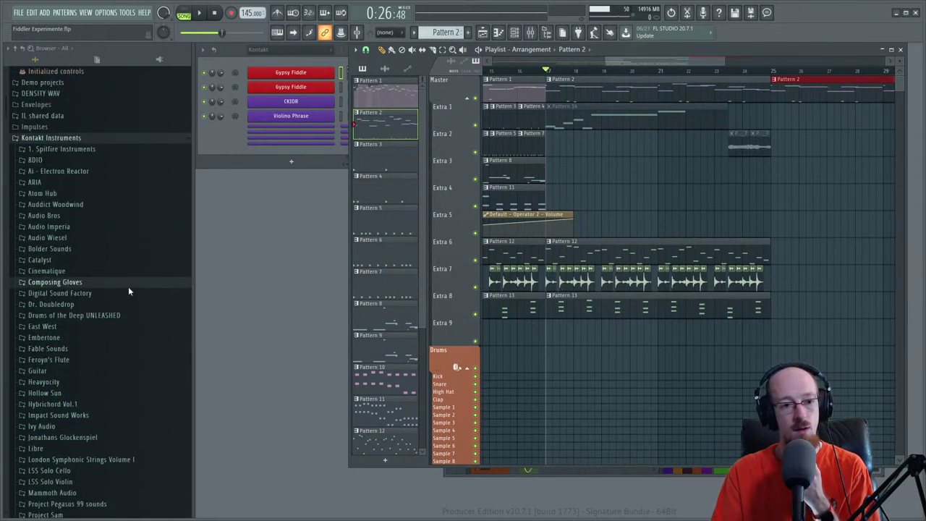
{"action": "left_click", "coordinate": [87, 149]}
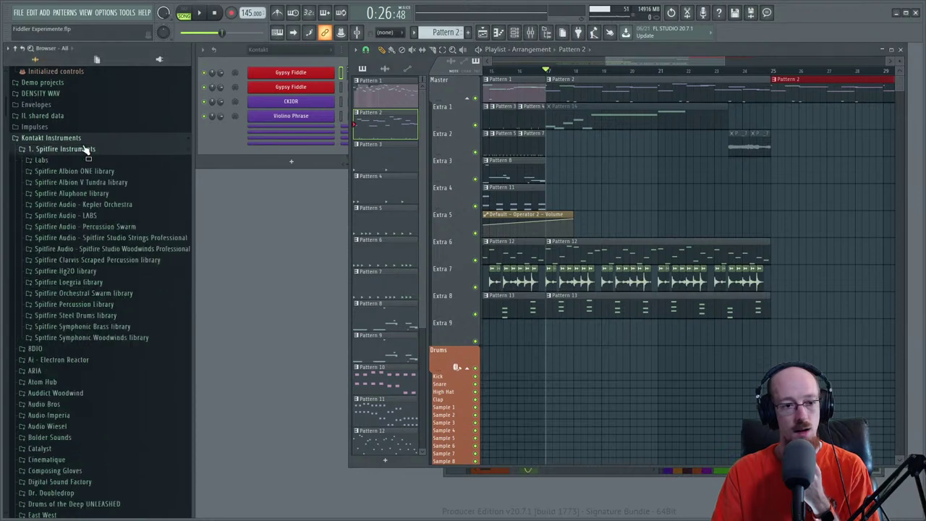
- Expand Black Octopus under Project Files down to the Black Octopus Sound - Leviathan sample folder
{"action": "scroll", "coordinate": [83, 166], "scroll_direction": "down", "scroll_amount": 5}
{"action": "scroll", "coordinate": [81, 209], "scroll_direction": "down", "scroll_amount": 20}
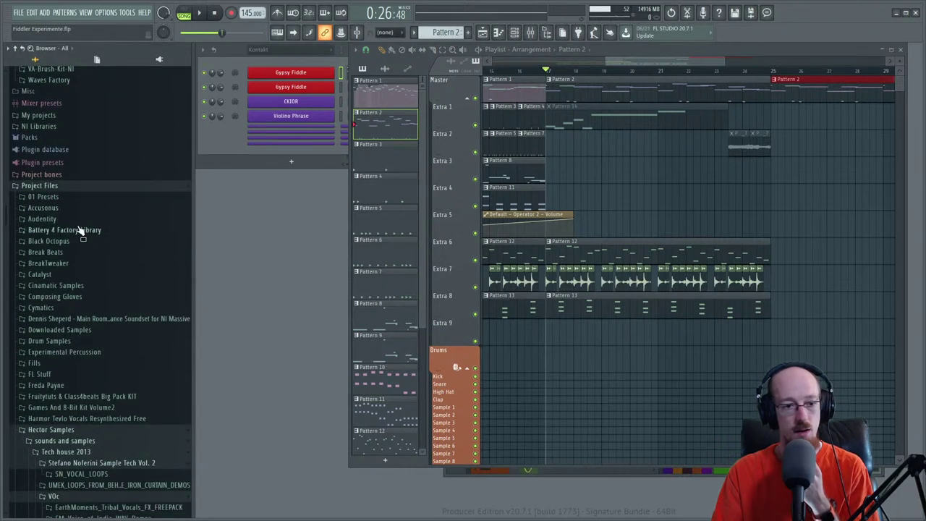
{"action": "left_click", "coordinate": [93, 243]}
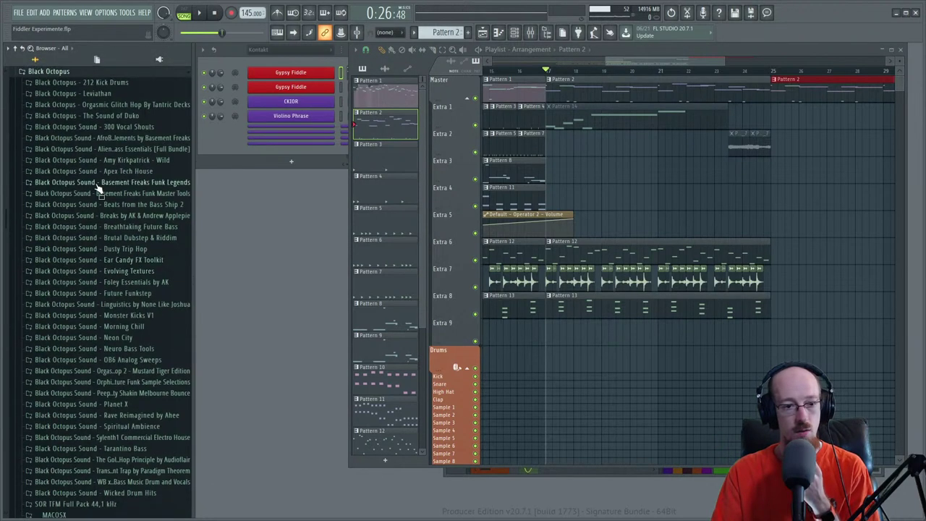
{"action": "scroll", "coordinate": [99, 144], "scroll_direction": "up", "scroll_amount": 3}
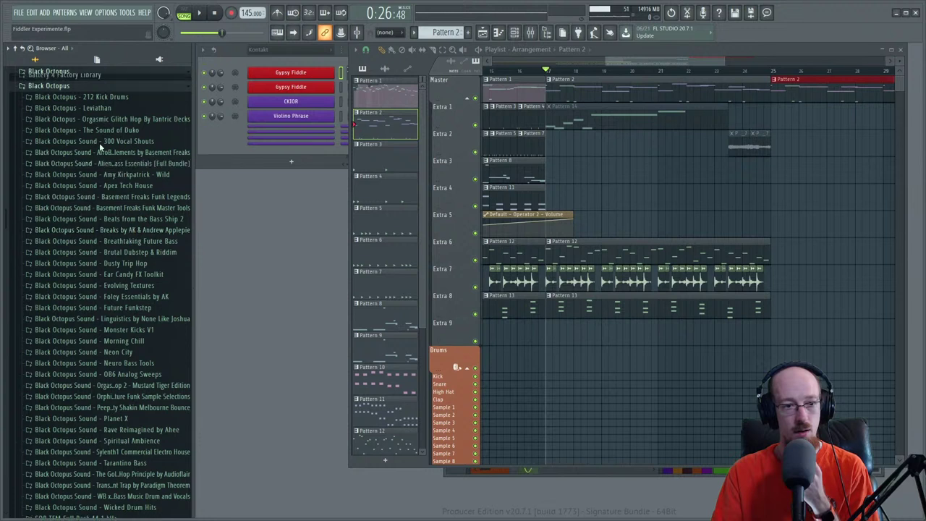
{"action": "left_click", "coordinate": [123, 154]}
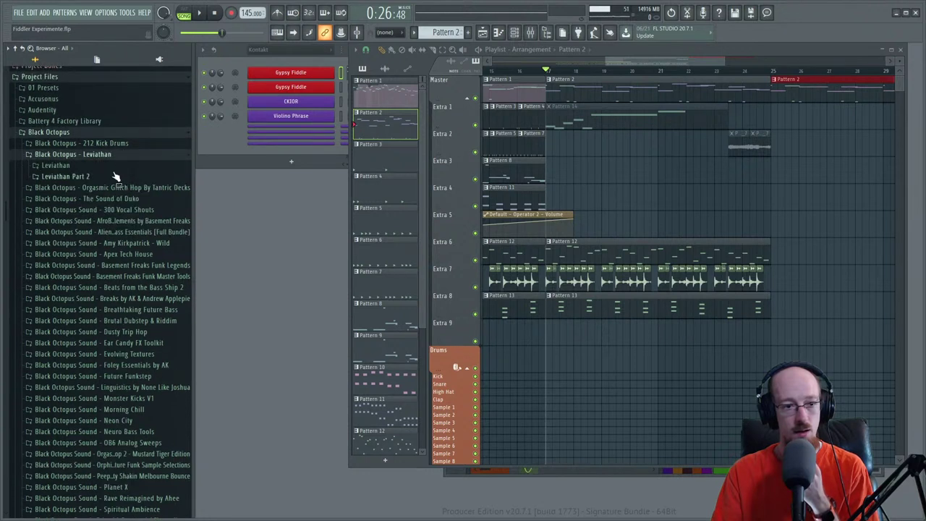
{"action": "left_click", "coordinate": [117, 166]}
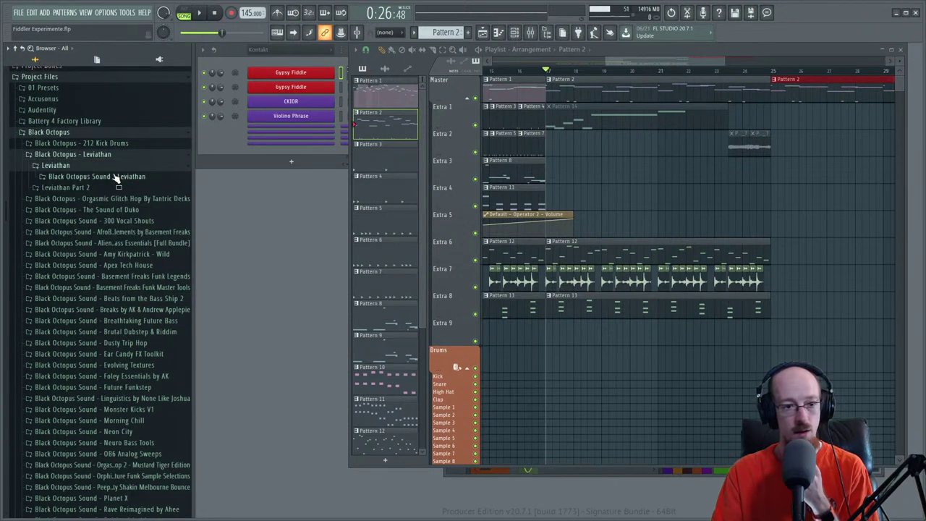
{"action": "left_click", "coordinate": [123, 176]}
{"action": "scroll", "coordinate": [119, 227], "scroll_direction": "down", "scroll_amount": 3}
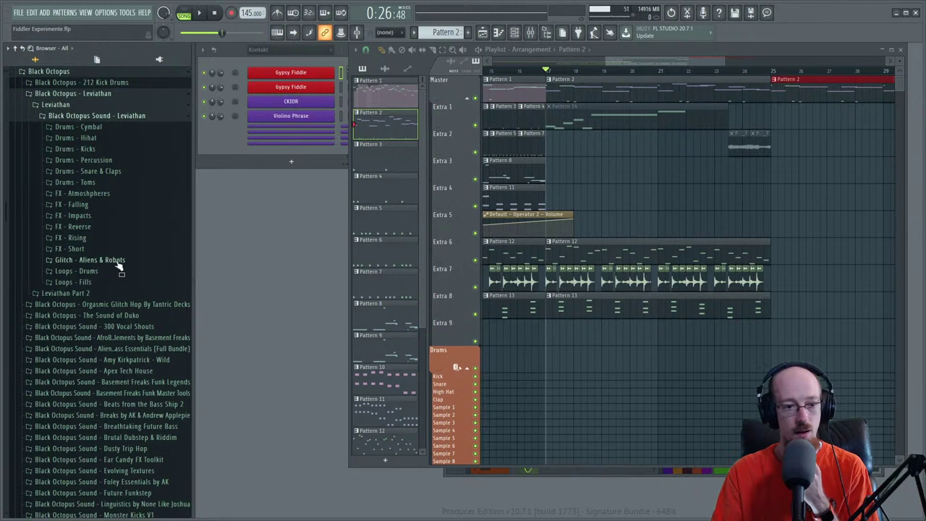
- Open the Loops - Drums folder, browse its 128 bpm loops, and expand the Full loops subfolder
{"action": "left_click", "coordinate": [119, 274]}
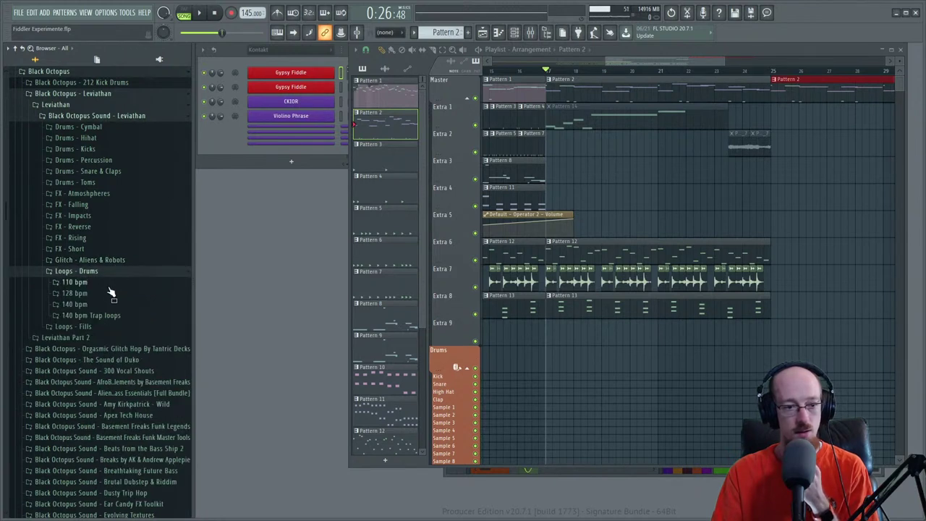
{"action": "left_click", "coordinate": [109, 294]}
{"action": "scroll", "coordinate": [110, 268], "scroll_direction": "down", "scroll_amount": 10}
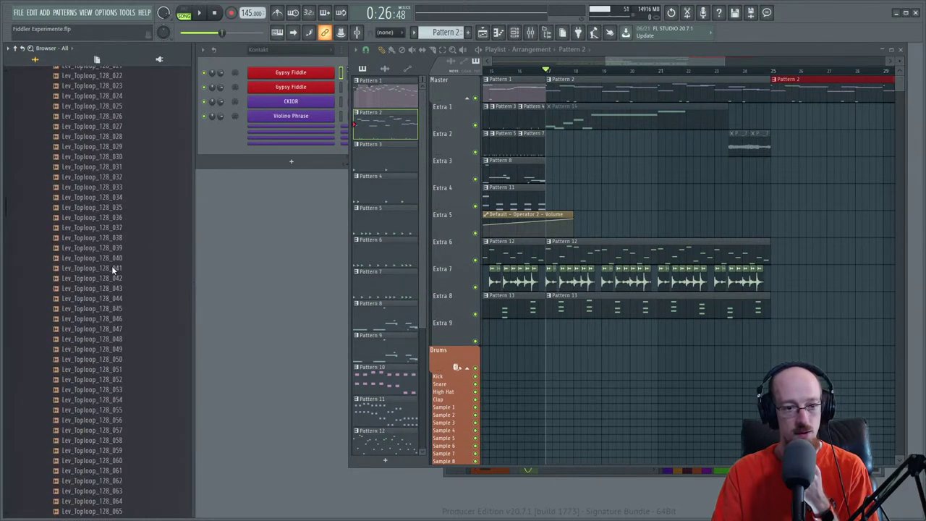
{"action": "scroll", "coordinate": [112, 262], "scroll_direction": "down", "scroll_amount": 20}
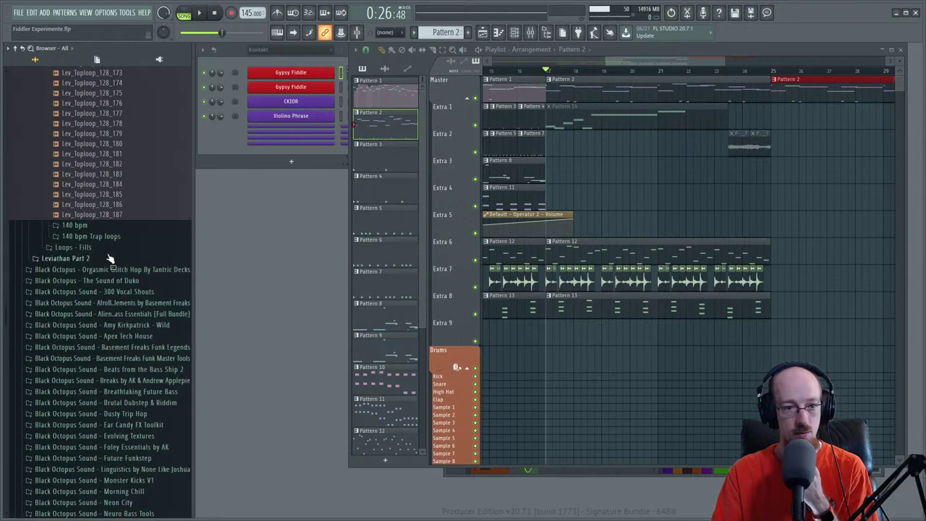
{"action": "scroll", "coordinate": [119, 246], "scroll_direction": "up", "scroll_amount": 20}
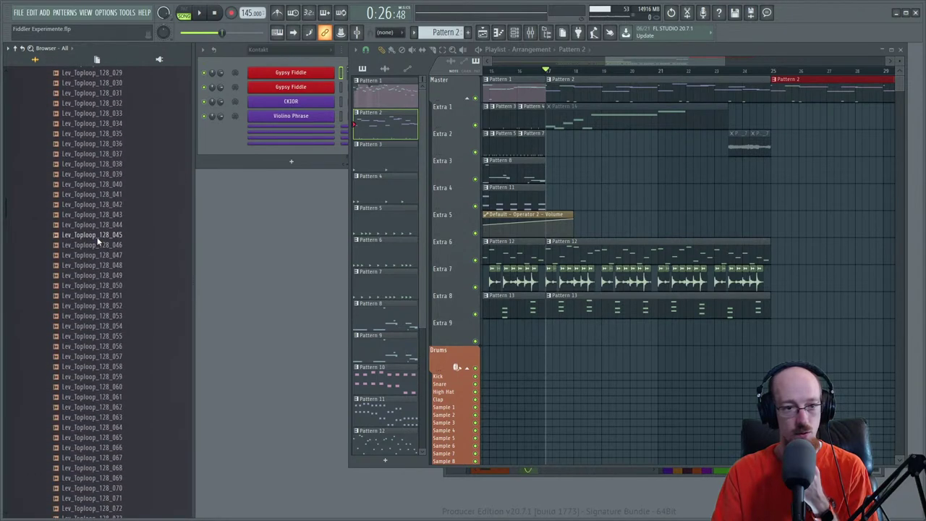
{"action": "scroll", "coordinate": [109, 252], "scroll_direction": "up", "scroll_amount": 5}
{"action": "left_click", "coordinate": [102, 267]}
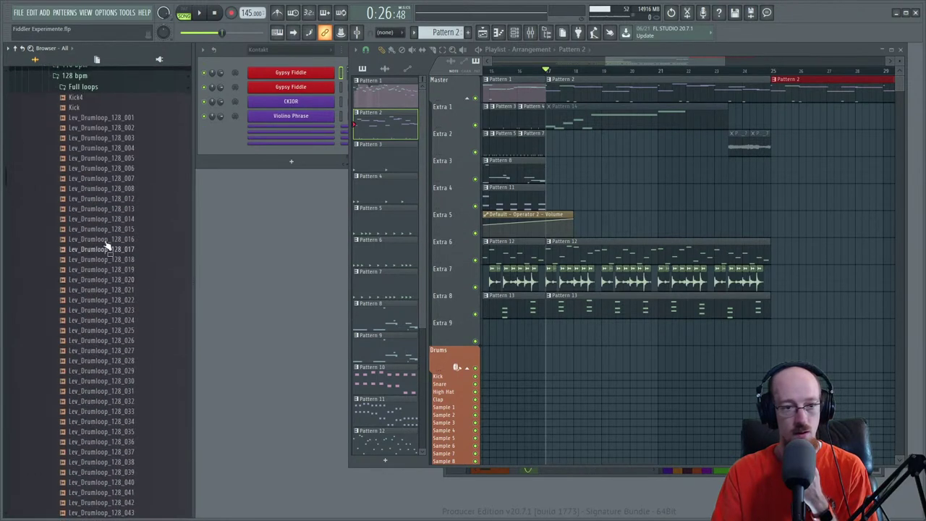
- Audition drum loops in the 128 bpm Full loops folder, ending with Lev_Drumloop_128_029
{"action": "left_click", "coordinate": [105, 241]}
{"action": "left_click", "coordinate": [105, 249]}
{"action": "left_click", "coordinate": [107, 212]}
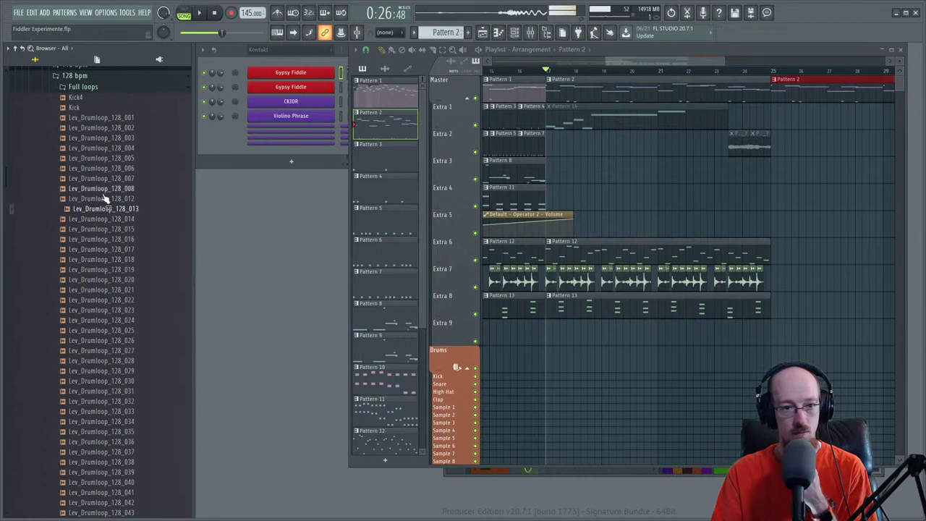
{"action": "left_click", "coordinate": [105, 198]}
{"action": "left_click", "coordinate": [105, 169]}
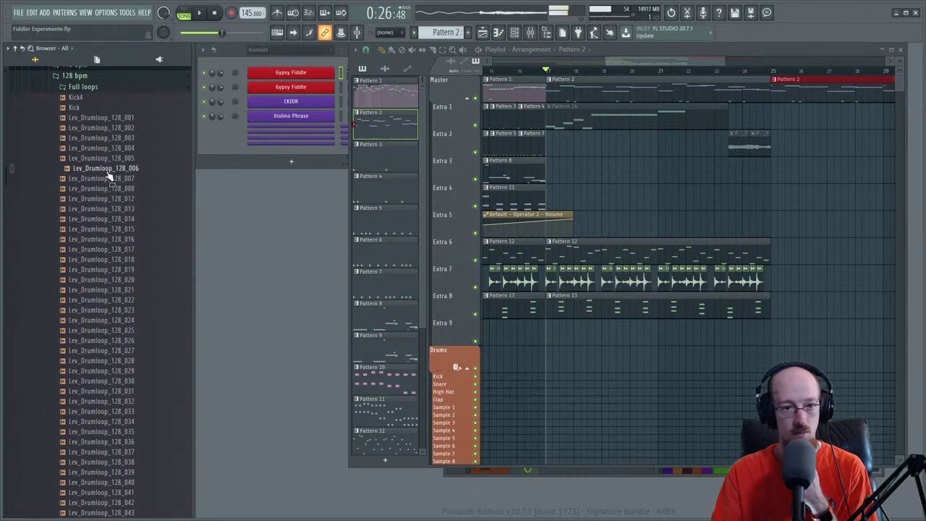
{"action": "left_click", "coordinate": [105, 157]}
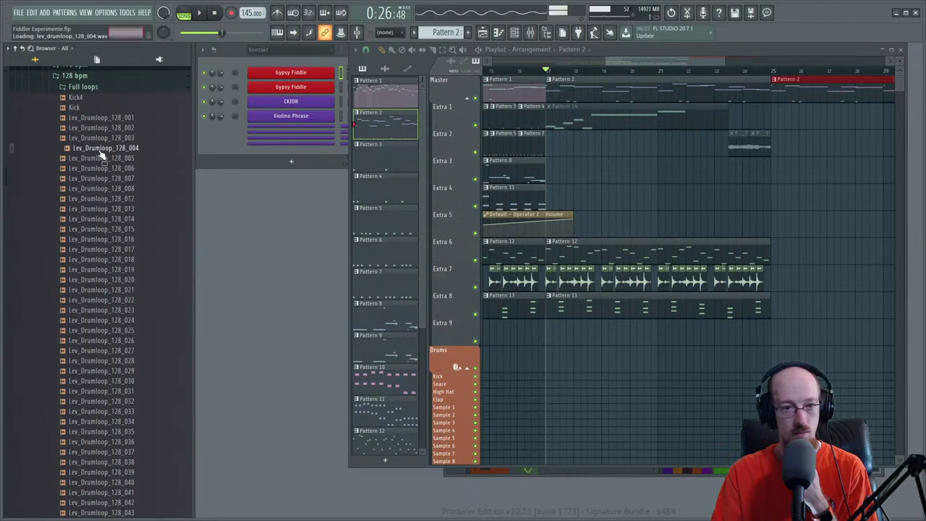
{"action": "left_click", "coordinate": [103, 269]}
{"action": "left_click", "coordinate": [104, 289]}
{"action": "left_click", "coordinate": [105, 319]}
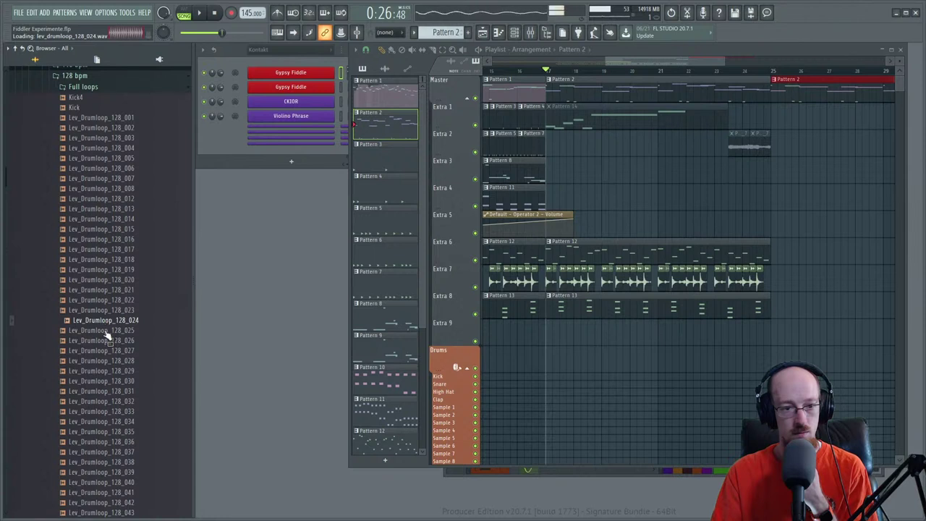
{"action": "left_click", "coordinate": [105, 330]}
{"action": "left_click", "coordinate": [105, 350]}
{"action": "left_click", "coordinate": [105, 360]}
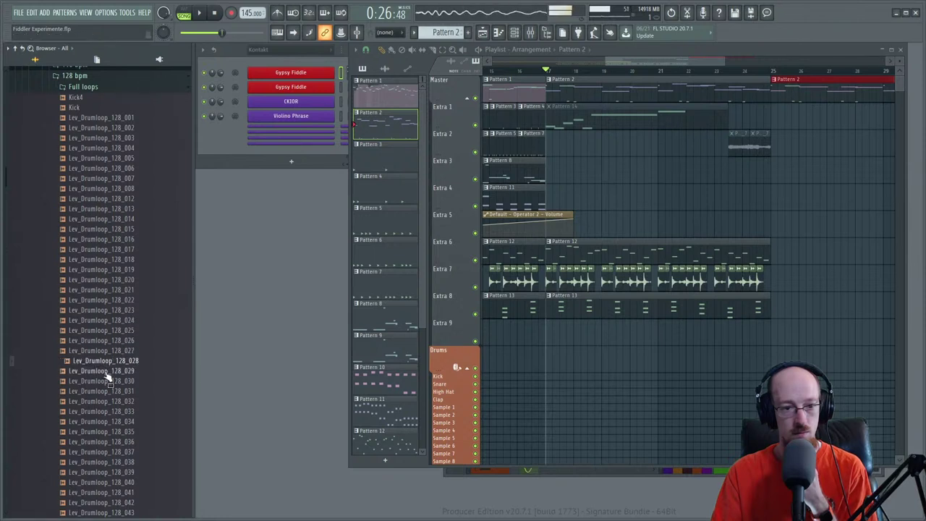
{"action": "left_click", "coordinate": [104, 372]}
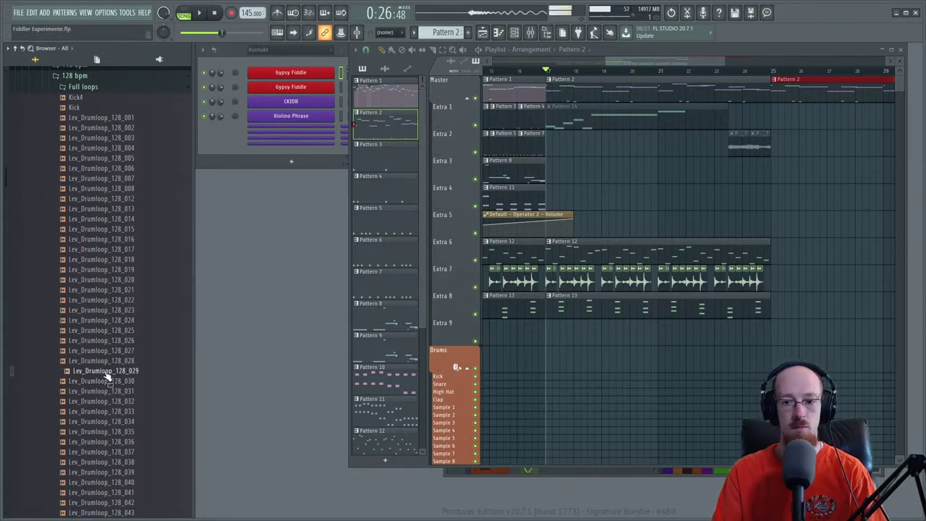
- Place Lev_Drumloop_128_029 on Extra 4 at bar 17, trim the clip to its first hit, and play it briefly
{"action": "left_click_drag", "start_coordinate": [107, 377], "coordinate": [565, 191]}
{"action": "scroll", "coordinate": [724, 206], "scroll_direction": "up", "scroll_amount": 4}
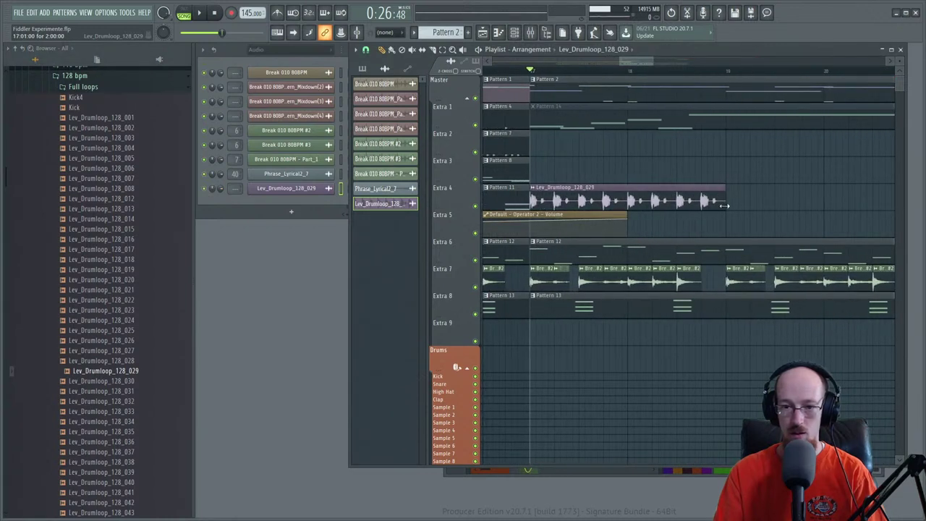
{"action": "left_click_drag", "start_coordinate": [724, 205], "coordinate": [533, 199]}
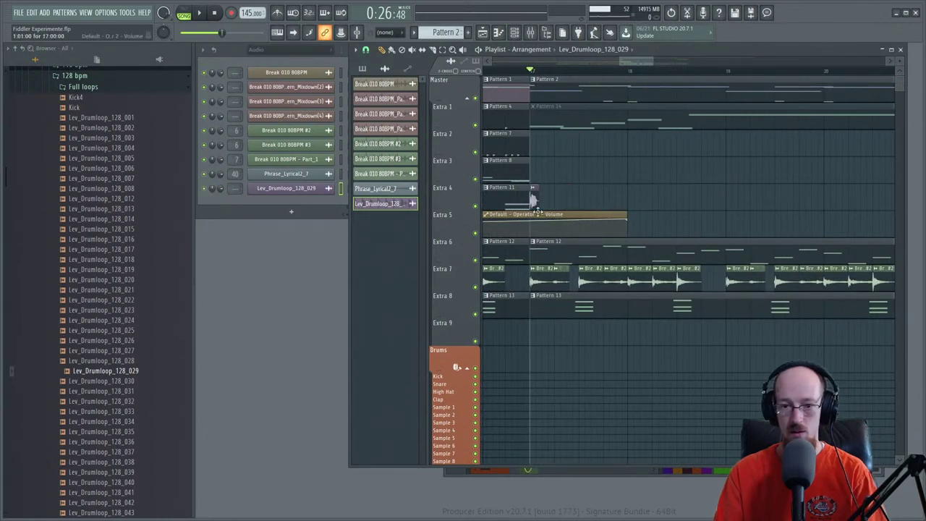
{"action": "key", "text": "space"}
{"action": "key", "text": "space"}
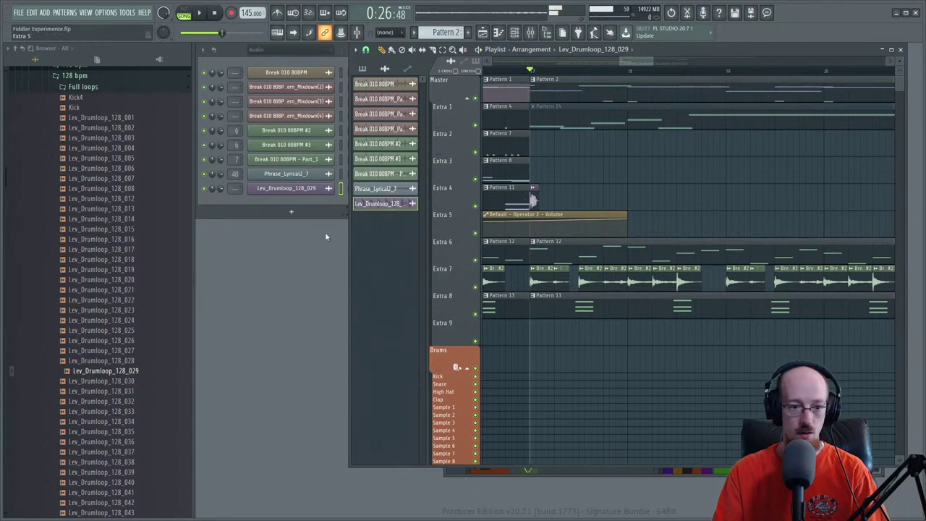
- Audition further 128 bpm full loops, including Lev_Drumloop_128_040, 022, 012 and 007
{"action": "scroll", "coordinate": [109, 340], "scroll_direction": "down", "scroll_amount": 4}
{"action": "left_click", "coordinate": [102, 331]}
{"action": "left_click", "coordinate": [105, 363]}
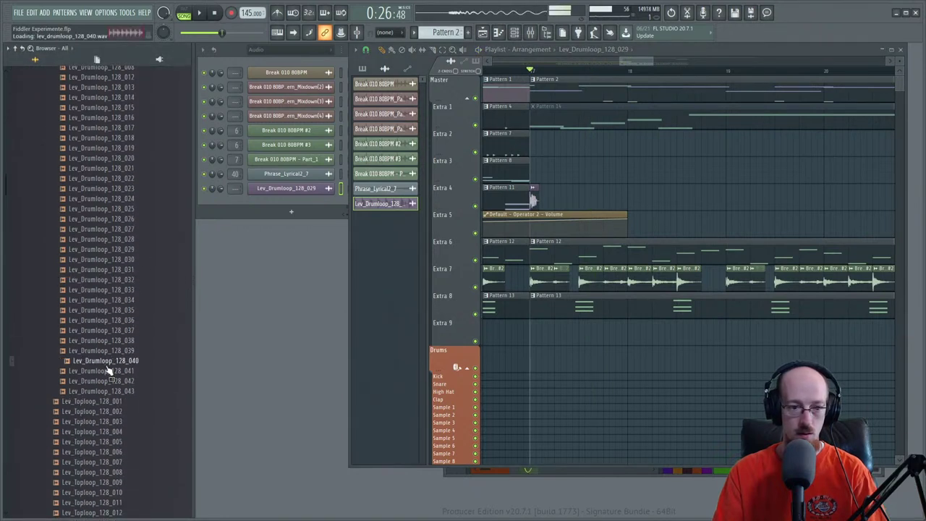
{"action": "left_click", "coordinate": [105, 370]}
{"action": "left_click", "coordinate": [108, 179]}
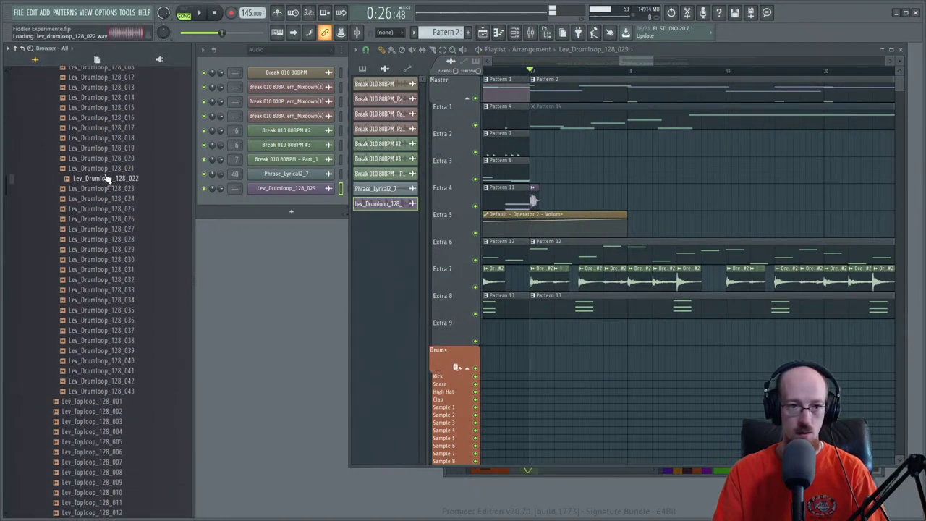
{"action": "scroll", "coordinate": [109, 203], "scroll_direction": "up", "scroll_amount": 4}
{"action": "left_click", "coordinate": [108, 211]}
{"action": "left_click", "coordinate": [112, 199]}
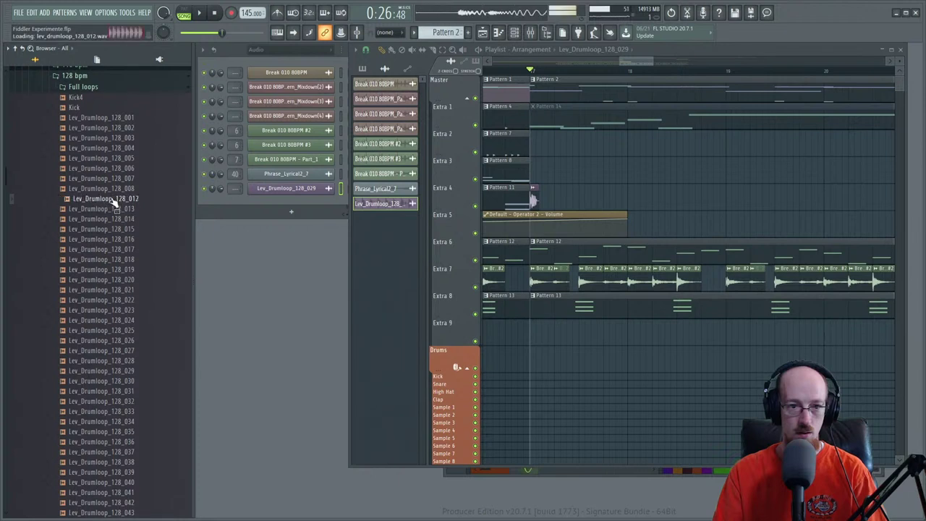
{"action": "left_click", "coordinate": [113, 190]}
{"action": "left_click", "coordinate": [113, 179]}
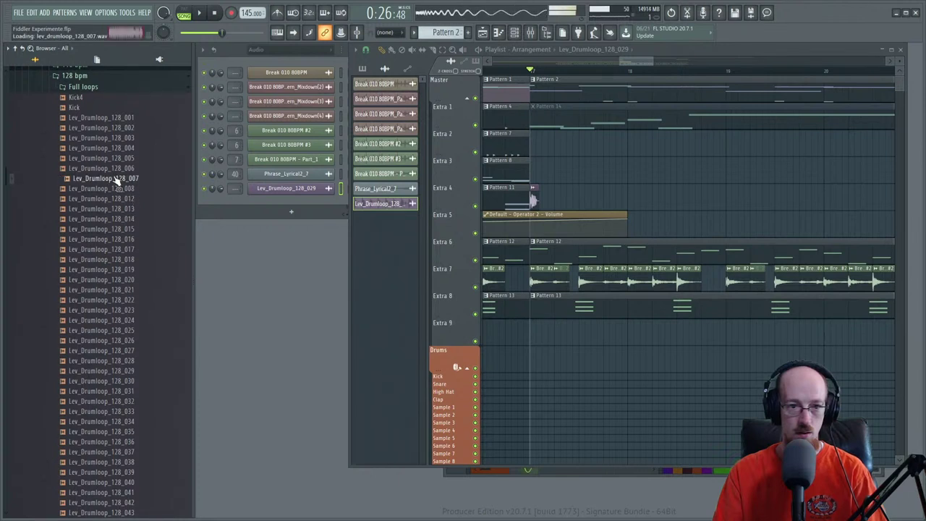
{"action": "left_click", "coordinate": [112, 157]}
- Check the 110 bpm loop folder, then collapse Loops - Drums and the Black Octopus Sound - Leviathan folder
{"action": "scroll", "coordinate": [106, 167], "scroll_direction": "up", "scroll_amount": 4}
{"action": "scroll", "coordinate": [106, 167], "scroll_direction": "up", "scroll_amount": 2}
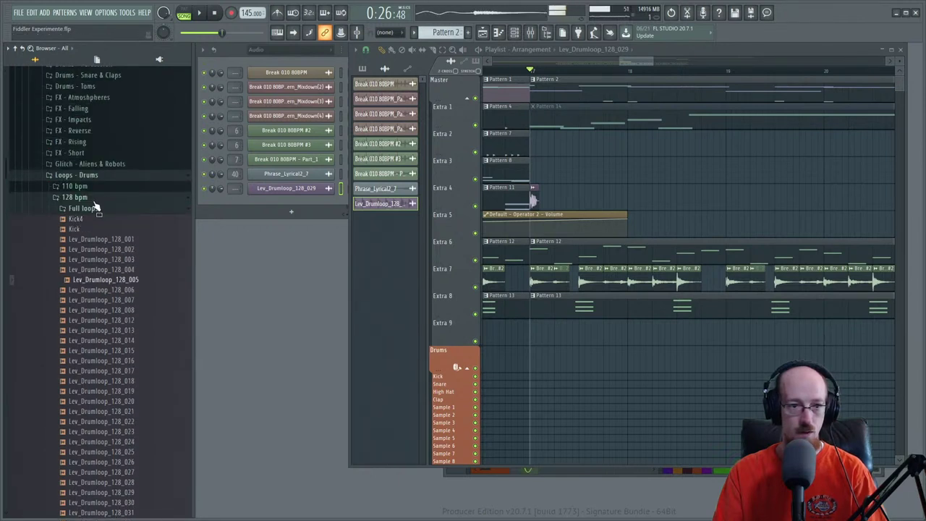
{"action": "left_click", "coordinate": [92, 188]}
{"action": "scroll", "coordinate": [108, 191], "scroll_direction": "up", "scroll_amount": 4}
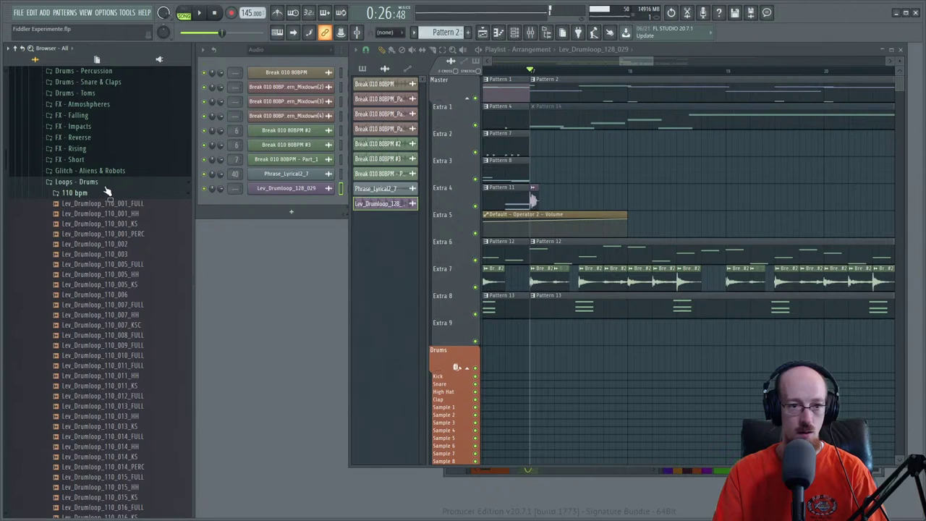
{"action": "left_click", "coordinate": [102, 181]}
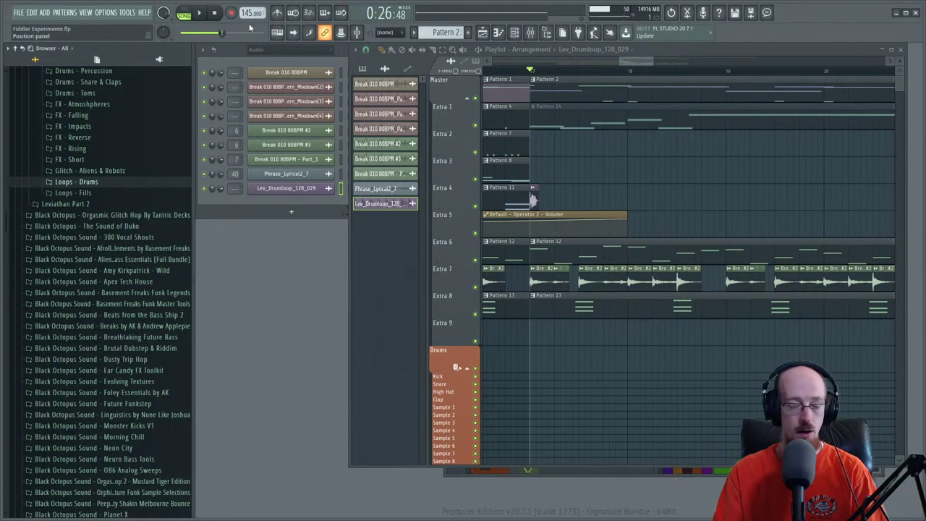
{"action": "scroll", "coordinate": [101, 174], "scroll_direction": "up", "scroll_amount": 5}
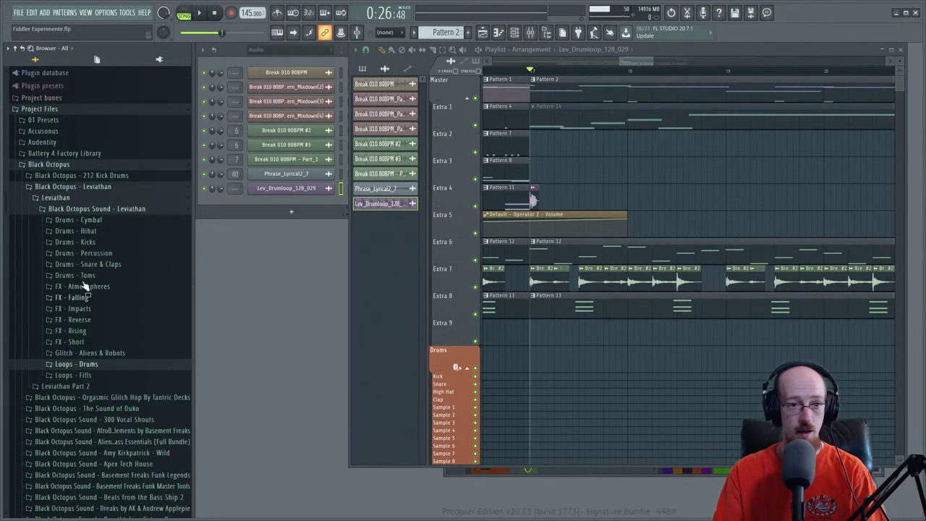
{"action": "left_click", "coordinate": [94, 209]}
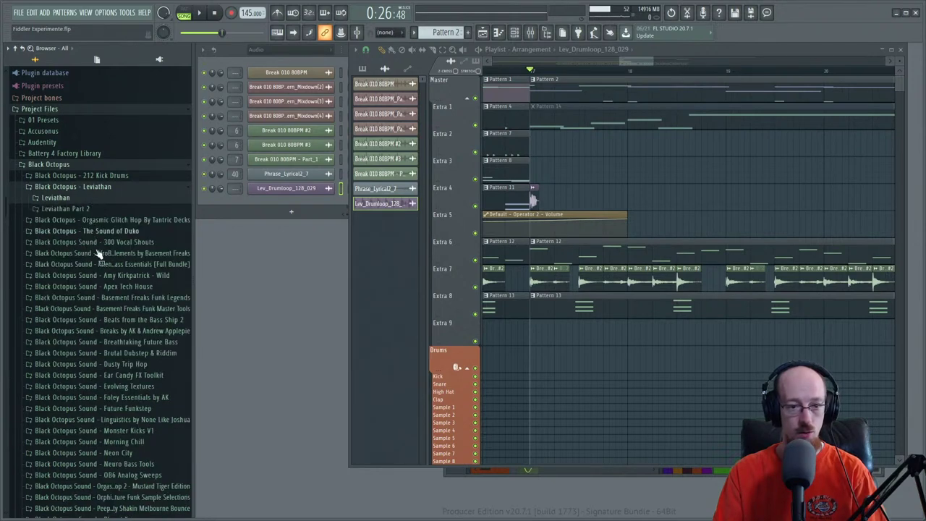
- Expand Black Octopus Sound - Wicked Drum Hits, check Kicks Sharp, and open the Snare Drums folder under Snares
{"action": "scroll", "coordinate": [97, 253], "scroll_direction": "down", "scroll_amount": 8}
{"action": "left_click", "coordinate": [133, 304]}
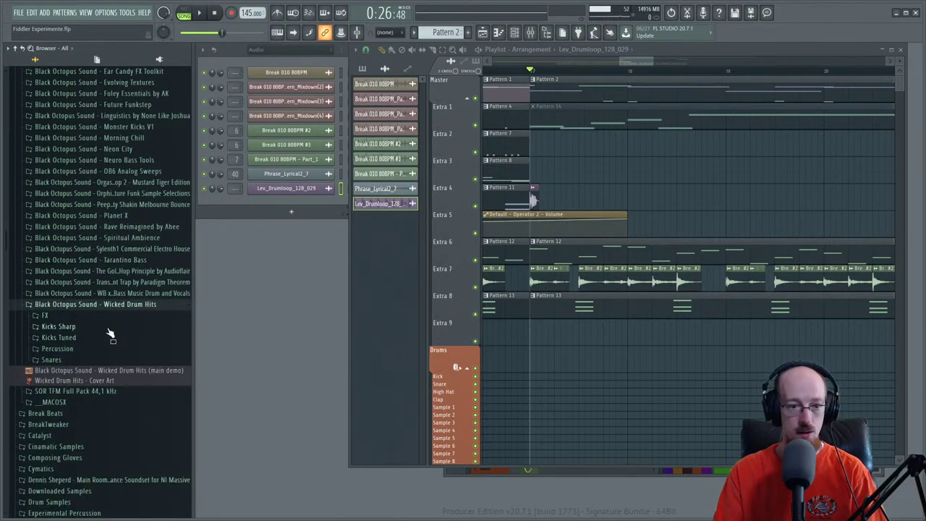
{"action": "left_click", "coordinate": [58, 326]}
{"action": "left_click", "coordinate": [87, 72]}
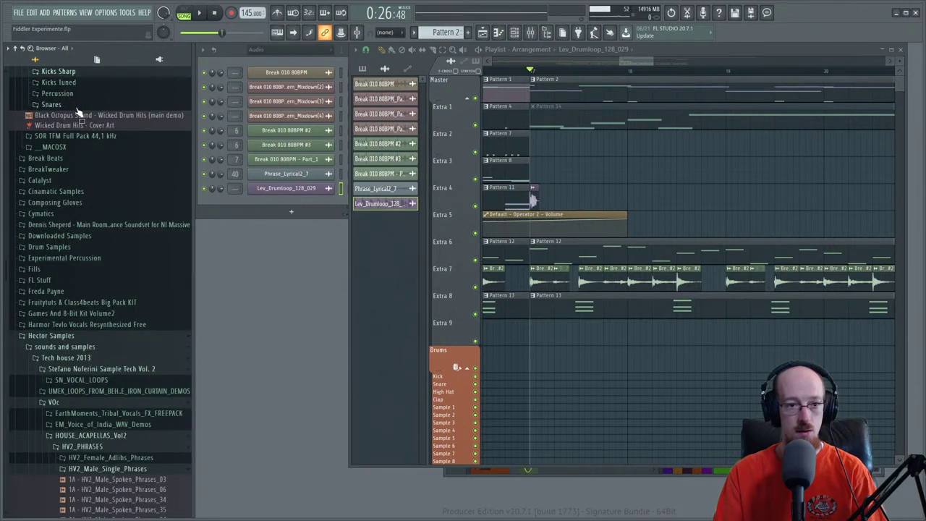
{"action": "left_click", "coordinate": [77, 107]}
{"action": "left_click", "coordinate": [92, 117]}
- Audition the Wicked Drum Hits snares between WDH_SNARE09 and WDH_SNARE22
{"action": "left_click", "coordinate": [97, 165]}
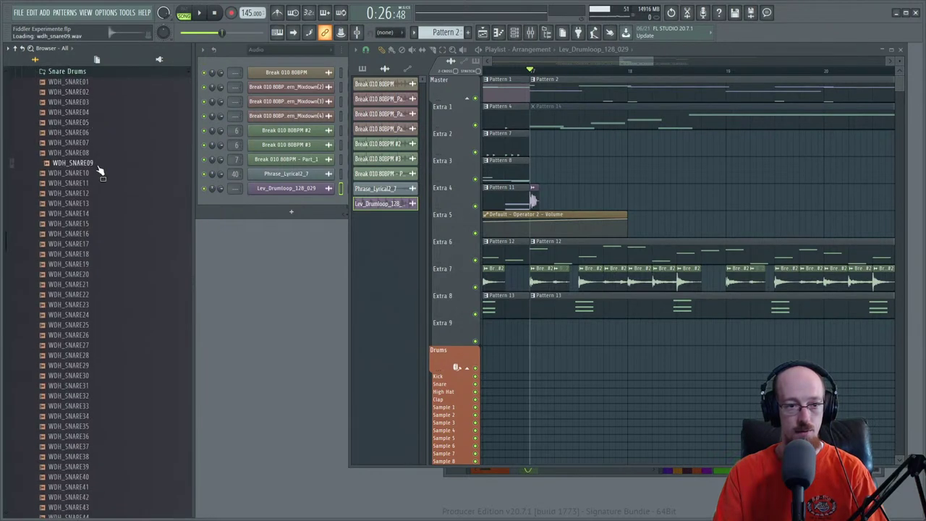
{"action": "left_click", "coordinate": [88, 194]}
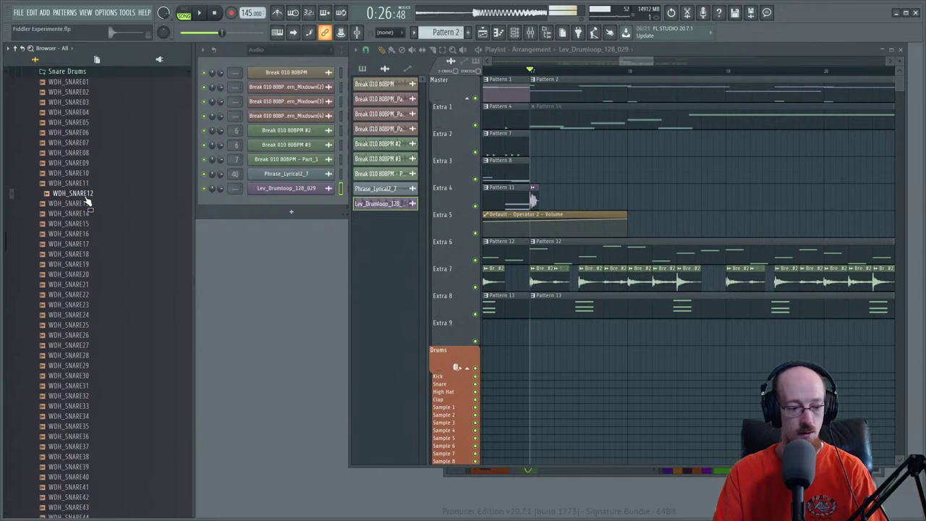
{"action": "left_click", "coordinate": [79, 205]}
{"action": "left_click", "coordinate": [82, 185]}
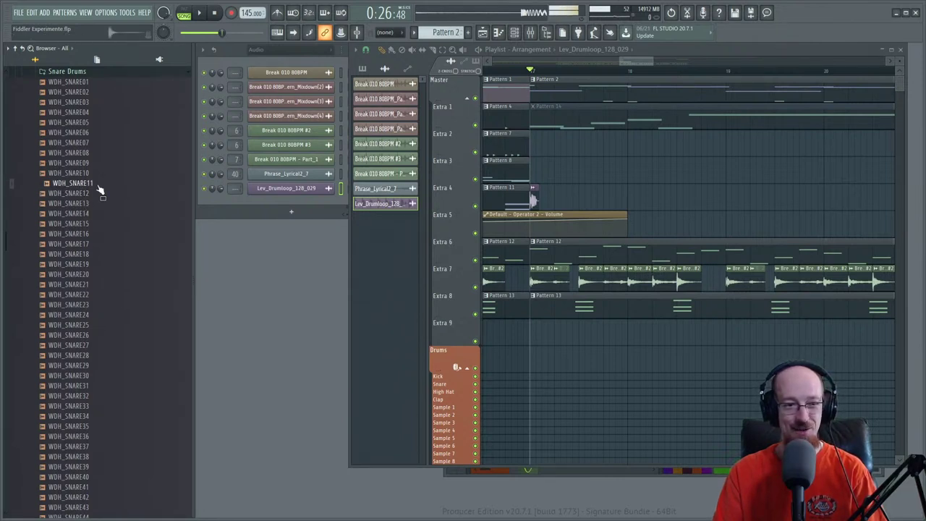
{"action": "left_click", "coordinate": [83, 194]}
{"action": "left_click", "coordinate": [85, 265]}
{"action": "left_click", "coordinate": [70, 274]}
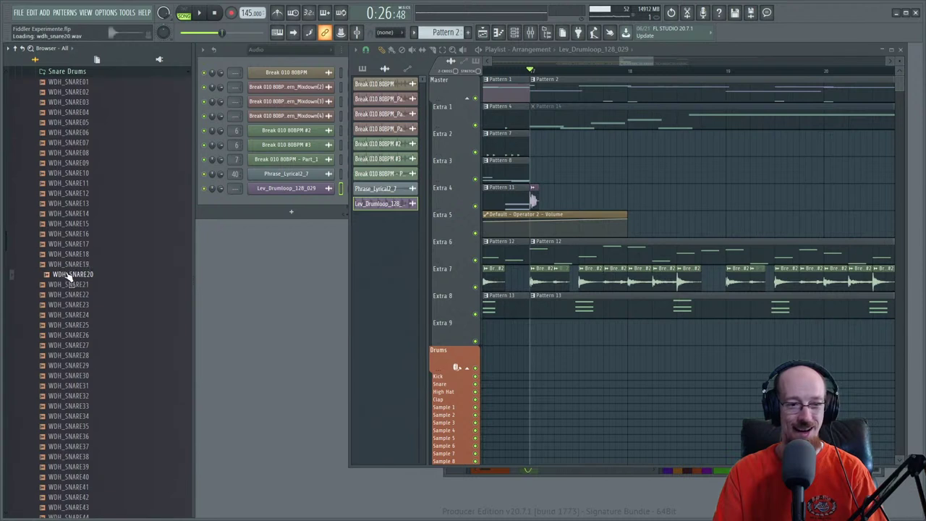
{"action": "left_click", "coordinate": [71, 285]}
{"action": "left_click", "coordinate": [74, 295]}
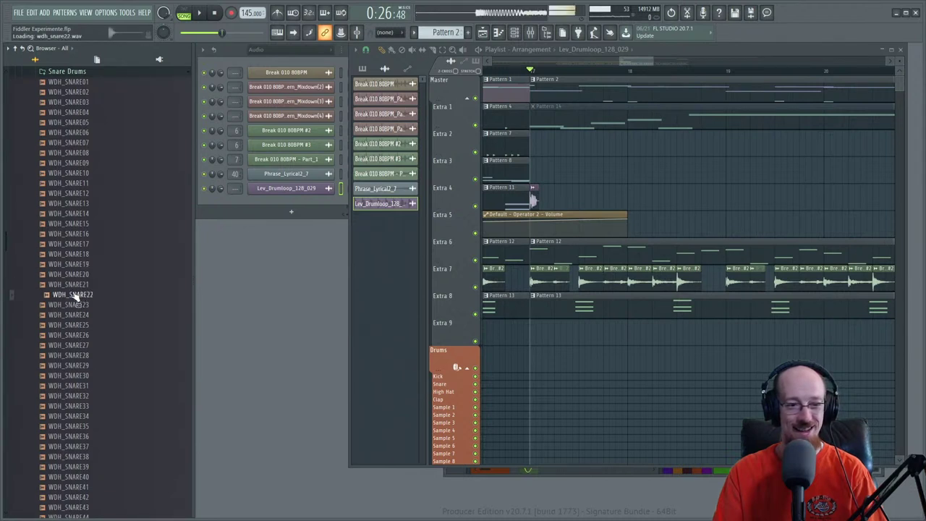
- Place WDH_SNARE22 on Extra 4 midway through bar 17, lower its channel volume to 46%, and play the result
{"action": "left_click_drag", "start_coordinate": [74, 295], "coordinate": [619, 202]}
{"action": "double_click", "coordinate": [619, 201]}
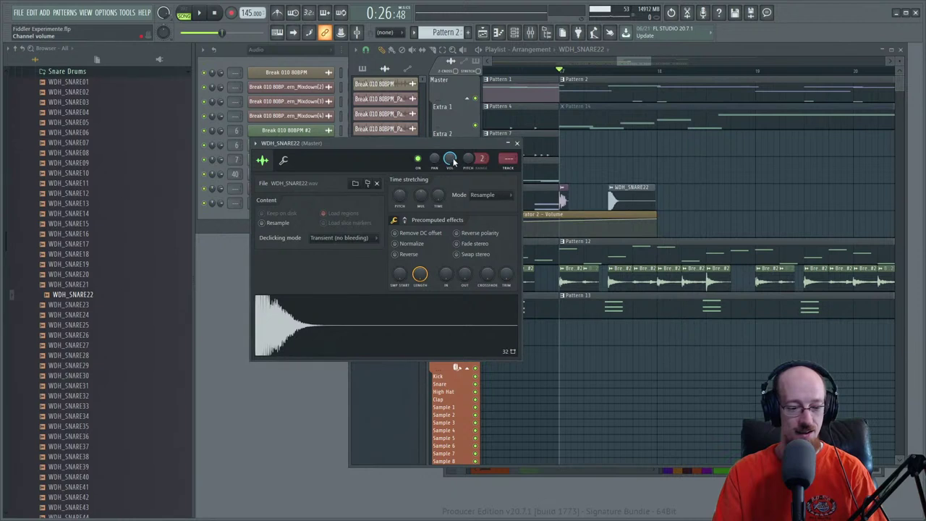
{"action": "scroll", "coordinate": [449, 158], "scroll_direction": "down", "scroll_amount": 3}
{"action": "key", "text": "space"}
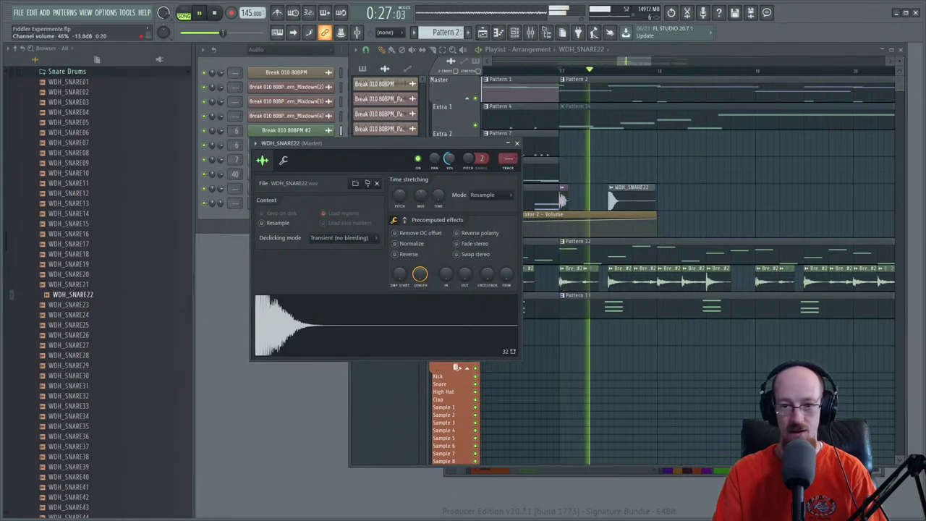
{"action": "left_click", "coordinate": [517, 143]}
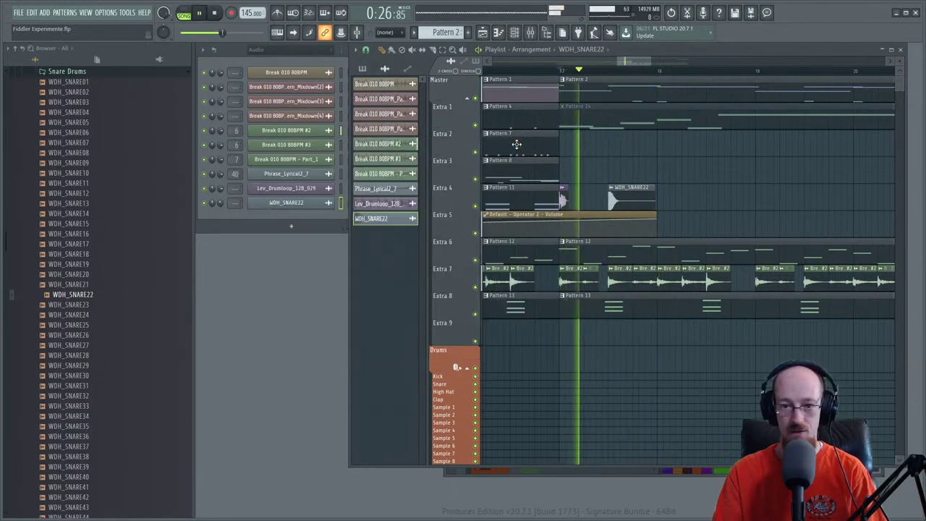
{"action": "left_click_drag", "start_coordinate": [583, 181], "coordinate": [569, 182]}
{"action": "scroll", "coordinate": [575, 190], "scroll_direction": "down", "scroll_amount": 2}
{"action": "key", "text": "space"}
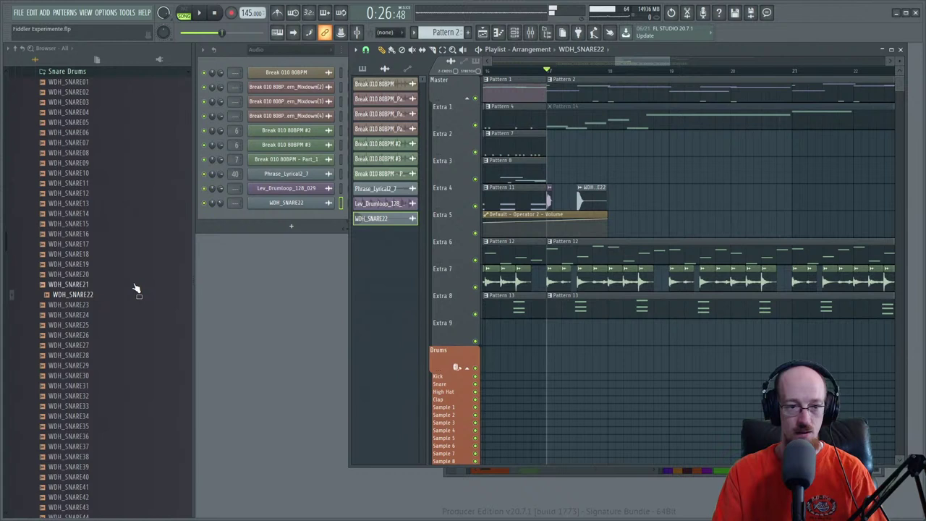
- Audition the following snares, place WDH_SNARE24 on Extra 3 at bar 17, and reverse the sample
{"action": "left_click", "coordinate": [86, 305]}
{"action": "left_click", "coordinate": [78, 315]}
{"action": "left_click_drag", "start_coordinate": [82, 320], "coordinate": [581, 169]}
{"action": "double_click", "coordinate": [586, 170]}
{"action": "left_click", "coordinate": [426, 269]}
{"action": "double_click", "coordinate": [583, 169]}
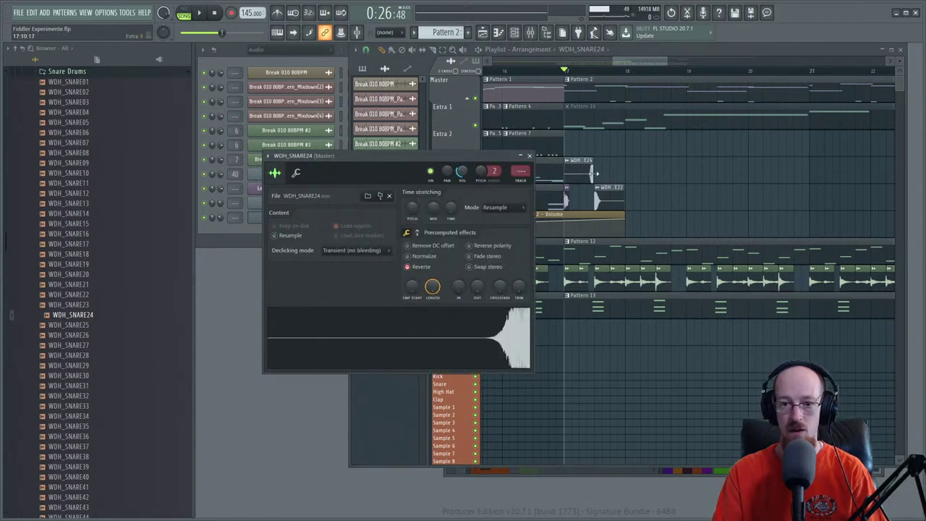
- Move the reversed WDH_SNARE24 clip on Extra 3 so it ends exactly where WDH_SNARE22 starts midway through bar 17
{"action": "left_click", "coordinate": [590, 173]}
{"action": "scroll", "coordinate": [583, 177], "scroll_direction": "up", "scroll_amount": 5}
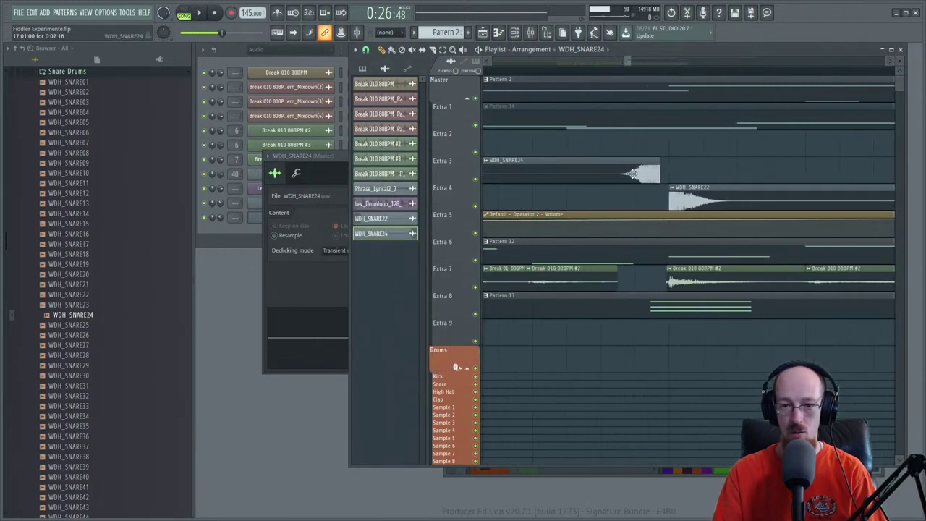
{"action": "left_click_drag", "start_coordinate": [633, 174], "coordinate": [669, 176]}
{"action": "scroll", "coordinate": [613, 169], "scroll_direction": "down", "scroll_amount": 4}
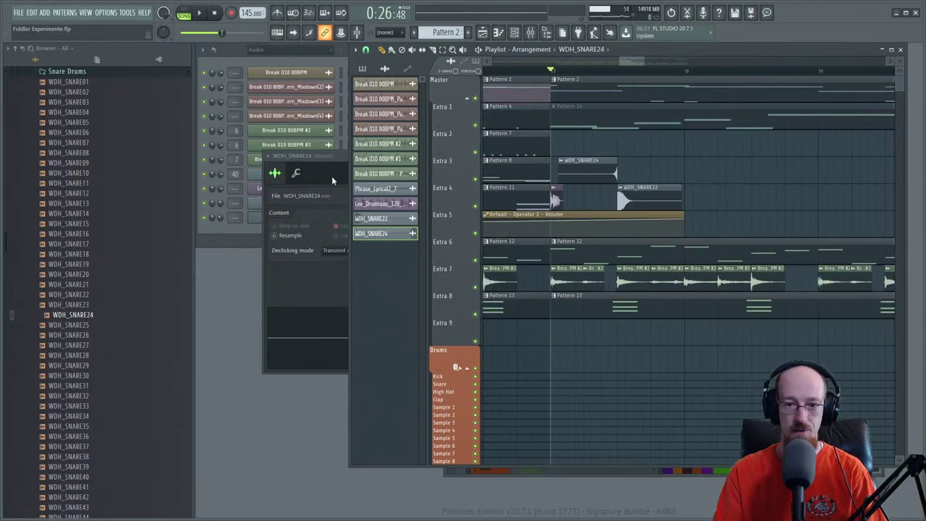
- Set the WDH_SNARE24 channel volume to 29% and play the arrangement from bar 17
{"action": "left_click", "coordinate": [534, 160]}
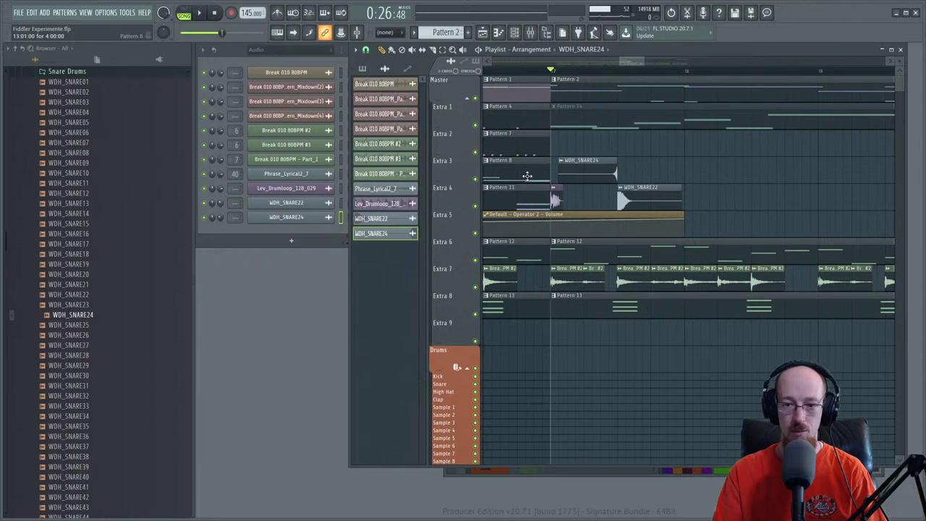
{"action": "double_click", "coordinate": [608, 160]}
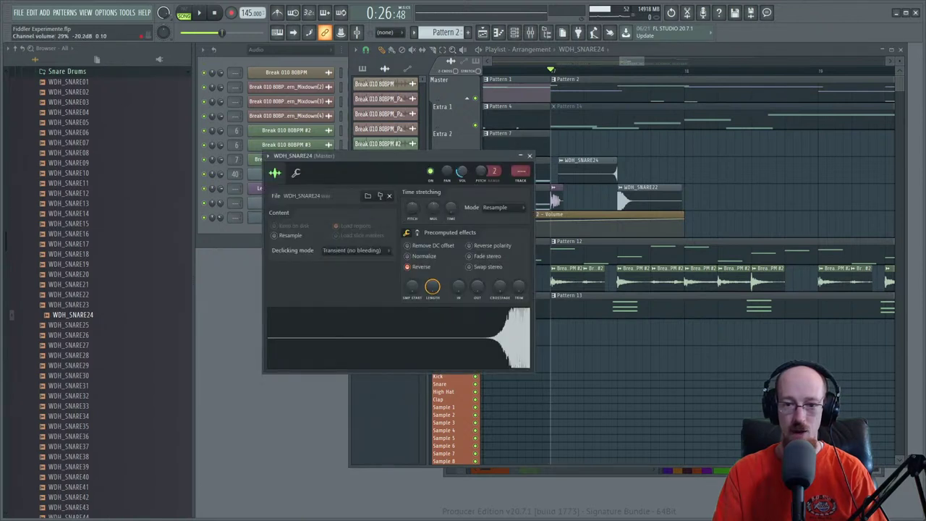
{"action": "left_click", "coordinate": [552, 72]}
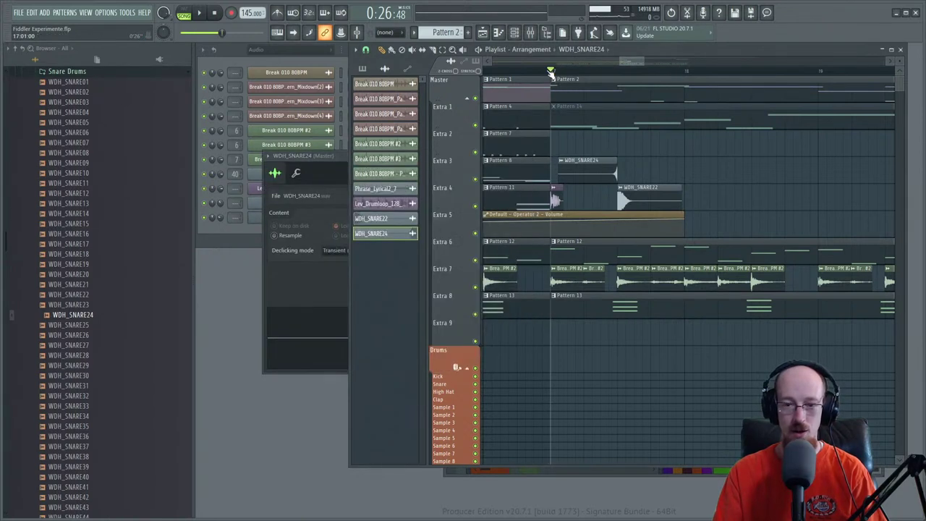
{"action": "scroll", "coordinate": [593, 141], "scroll_direction": "down", "scroll_amount": 3}
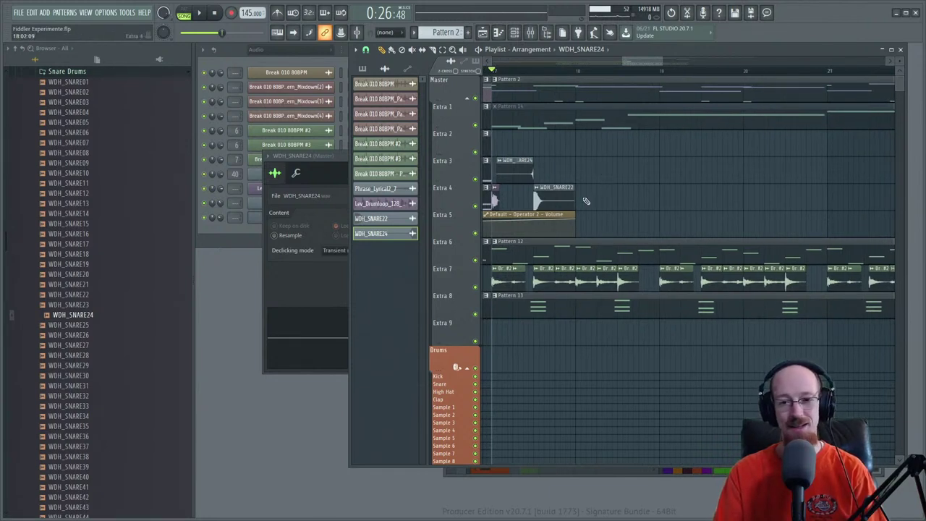
{"action": "key", "text": "space"}
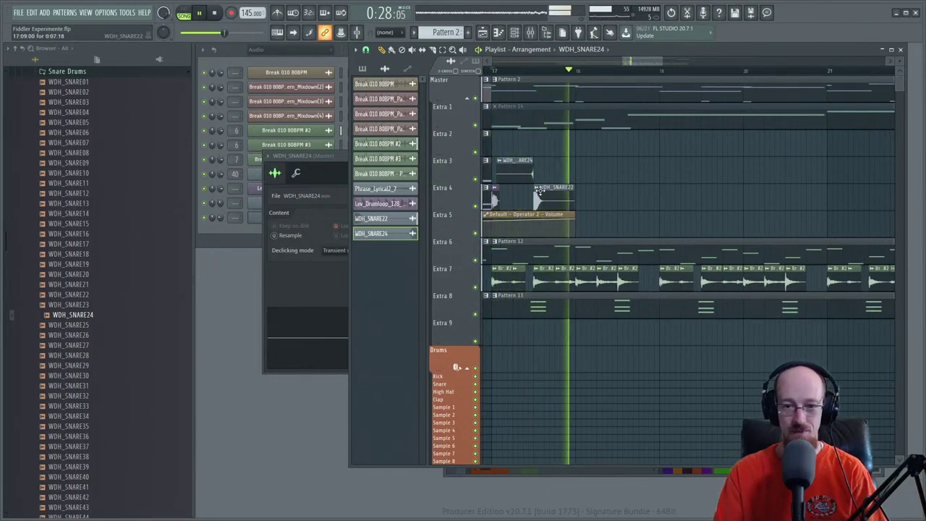
{"action": "key", "text": "space"}
- Copy bar 17's kick and snare clips to bar 18, and add a Lev_Drumloop_128_029 hit on Extra 3 just before bar 18
{"action": "left_click_drag", "start_coordinate": [499, 174], "coordinate": [592, 216]}
{"action": "left_click_drag", "start_coordinate": [544, 199], "coordinate": [628, 199]}
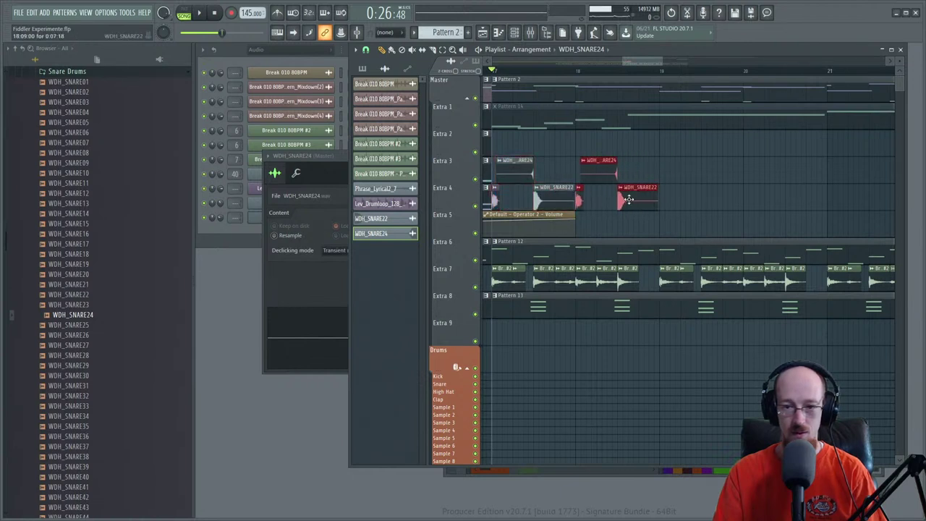
{"action": "key", "text": "ctrl+d"}
{"action": "key", "text": "space"}
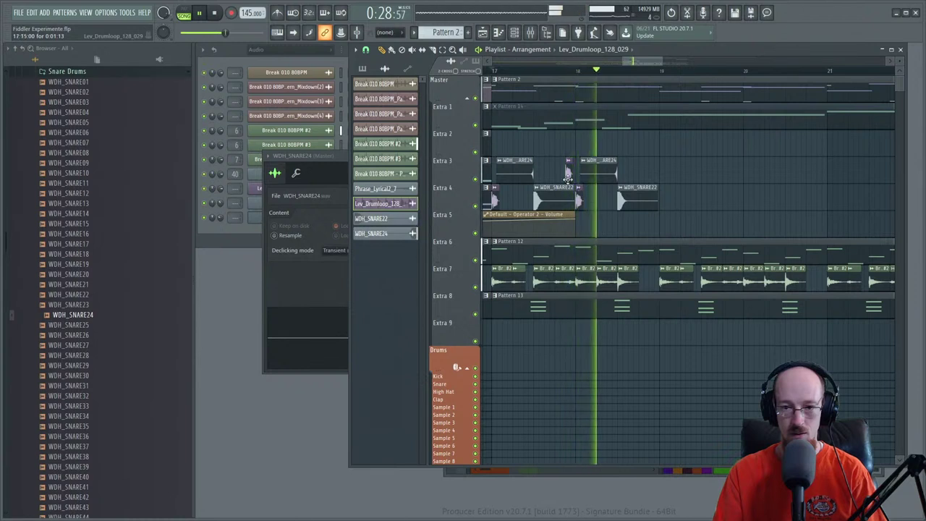
{"action": "key", "text": "space"}
{"action": "scroll", "coordinate": [579, 184], "scroll_direction": "up", "scroll_amount": 2}
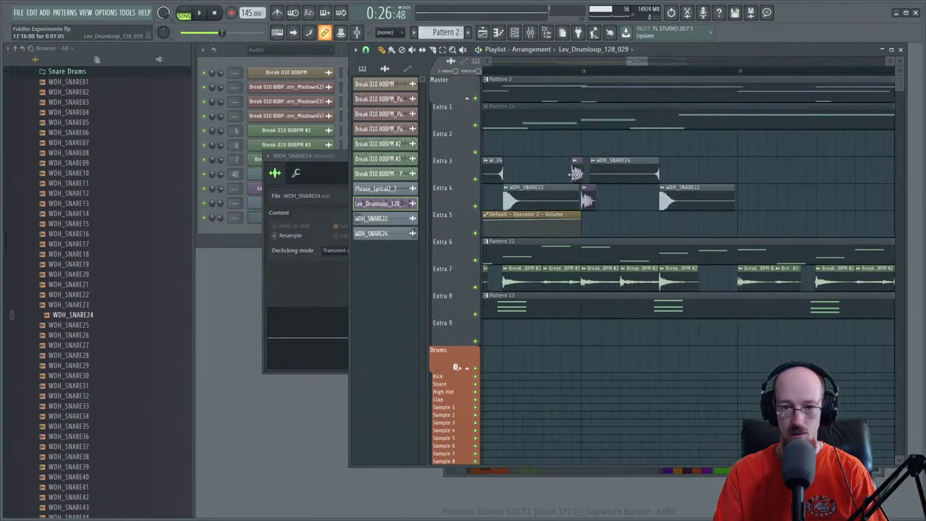
- Set the Lev_Drumloop_128_029 channel volume to 58% while playing the section, and close its sample settings
{"action": "key", "text": "space"}
{"action": "double_click", "coordinate": [575, 174]}
{"action": "left_click_drag", "start_coordinate": [436, 143], "coordinate": [437, 148]}
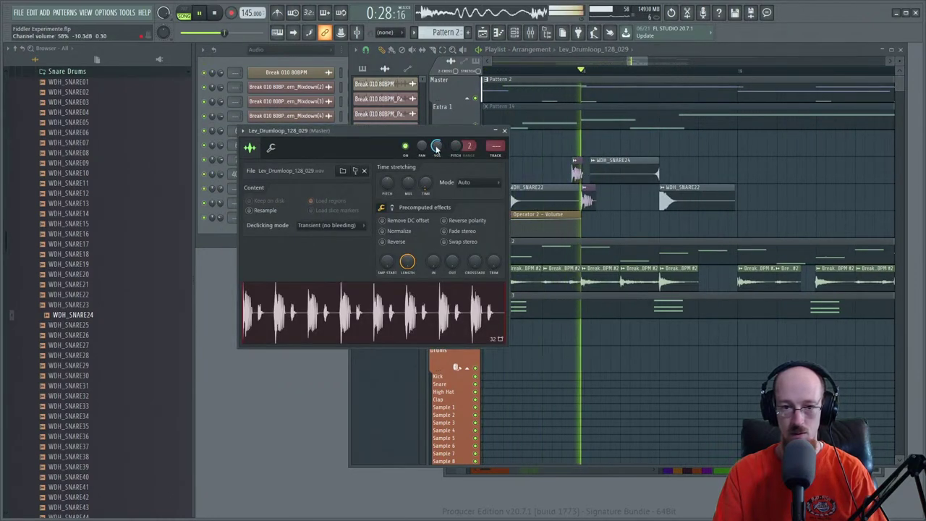
{"action": "key", "text": "space"}
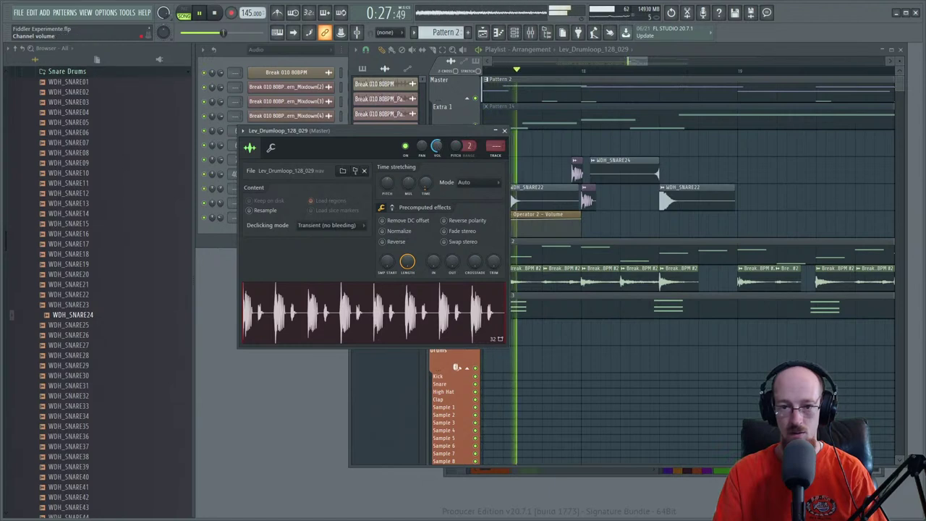
{"action": "key", "text": "space"}
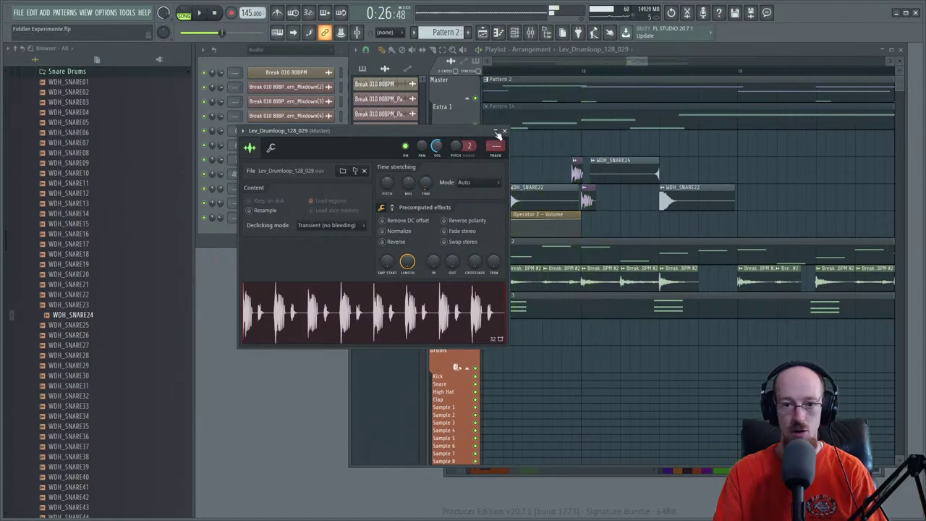
{"action": "left_click", "coordinate": [505, 131]}
- Collapse the Snare Drums folder, open Kicks Tuned, and audition WDH_KICK_B02 and WDH_KICK_B01
{"action": "scroll", "coordinate": [99, 214], "scroll_direction": "up", "scroll_amount": 4}
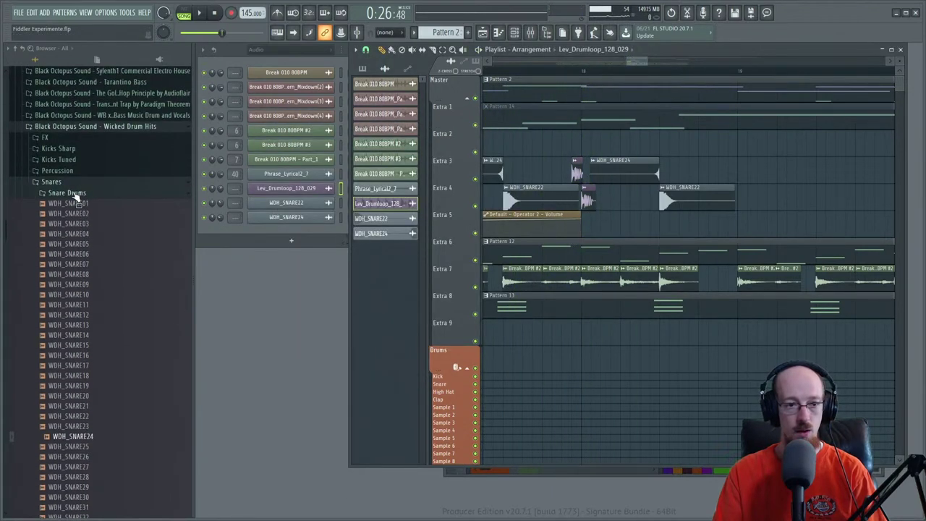
{"action": "left_click", "coordinate": [76, 196]}
{"action": "left_click", "coordinate": [69, 159]}
{"action": "left_click", "coordinate": [80, 192]}
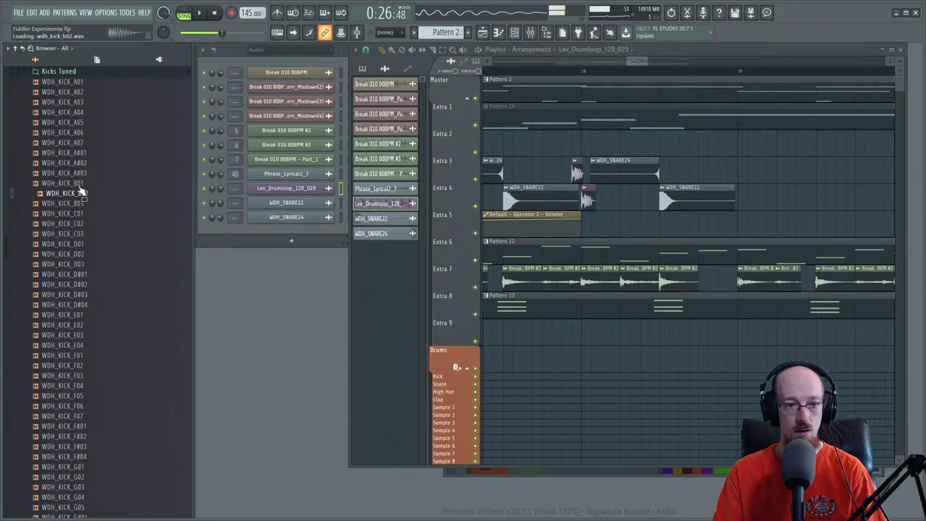
{"action": "left_click", "coordinate": [77, 183]}
- Audition kicks in the Kicks Sharp folder and replace the Lev_Drumloop_128_029 channel's sample with WDH_KICK013
{"action": "scroll", "coordinate": [86, 190], "scroll_direction": "up", "scroll_amount": 4}
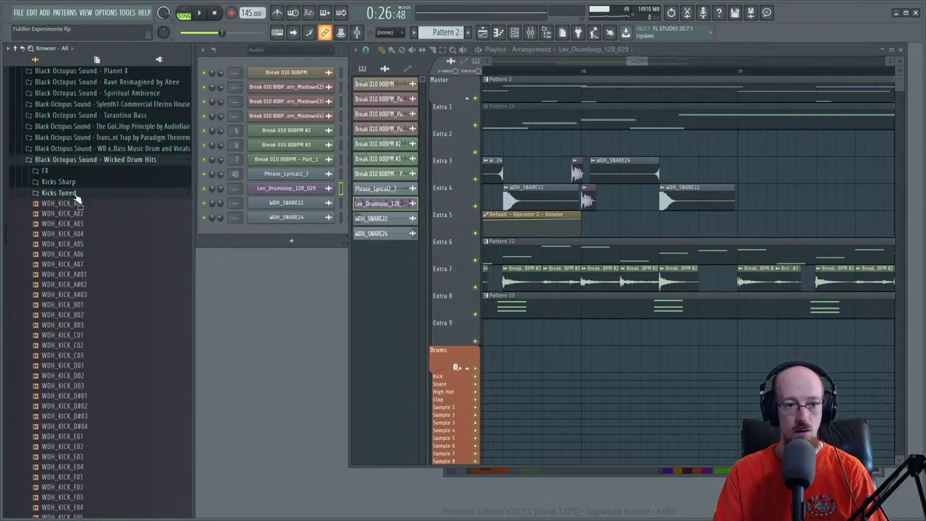
{"action": "left_click", "coordinate": [75, 184]}
{"action": "left_click", "coordinate": [77, 194]}
{"action": "left_click", "coordinate": [76, 205]}
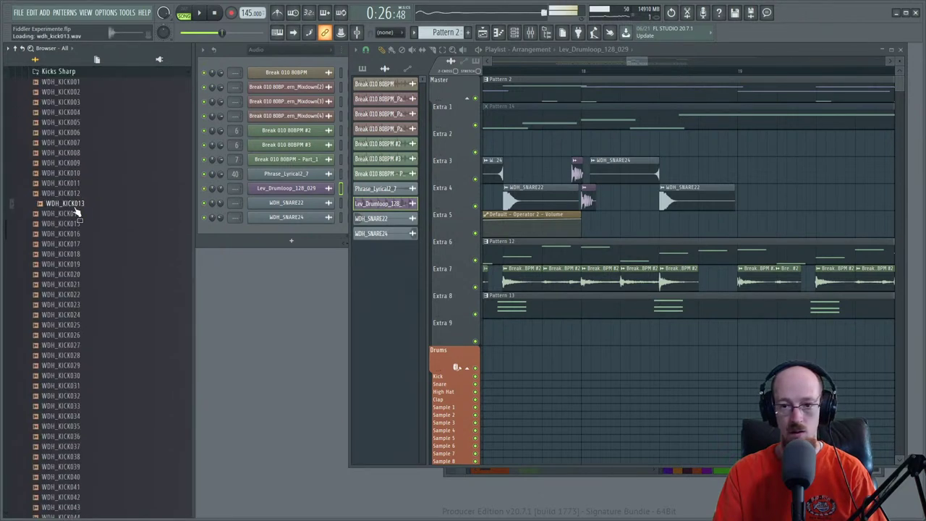
{"action": "left_click_drag", "start_coordinate": [286, 197], "coordinate": [286, 191]}
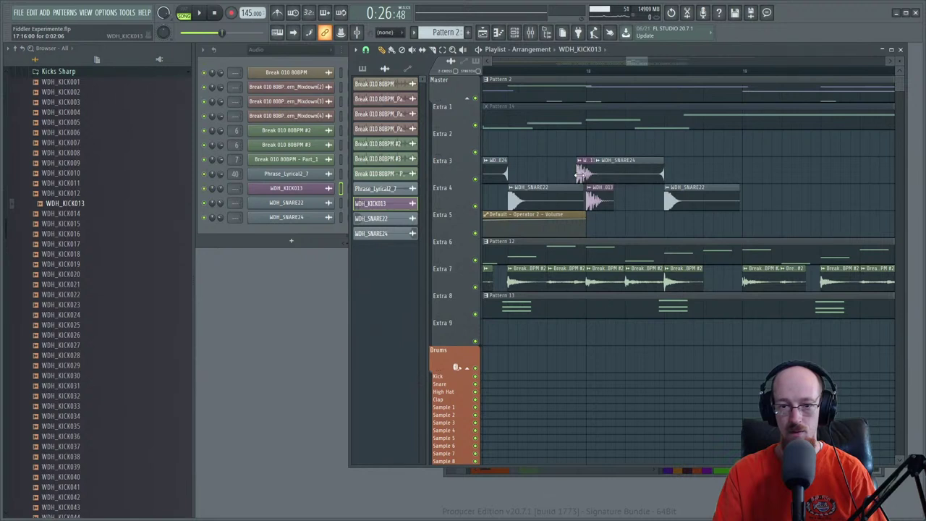
- Lower the WDH_KICK013 channel volume to 43% while playing the section from bar 17
{"action": "left_click_drag", "start_coordinate": [555, 206], "coordinate": [697, 199]}
{"action": "double_click", "coordinate": [585, 189]}
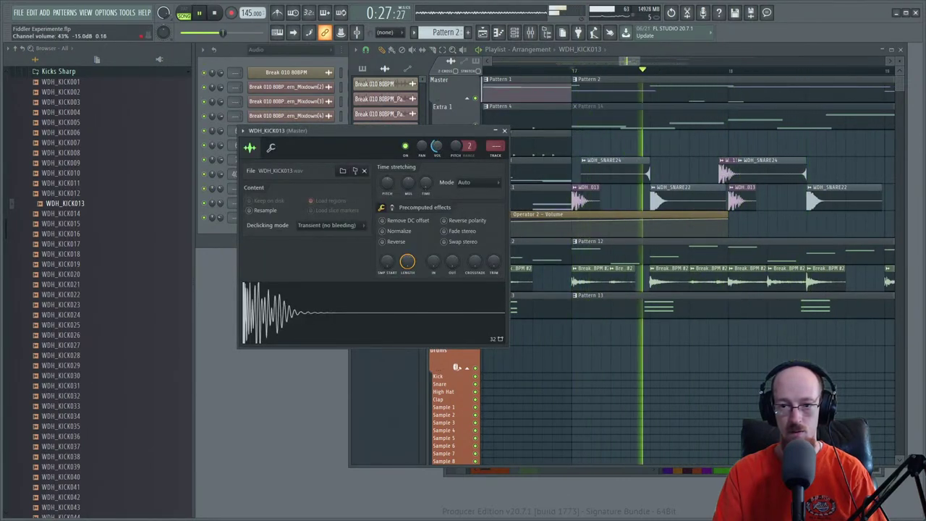
{"action": "key", "text": "space"}
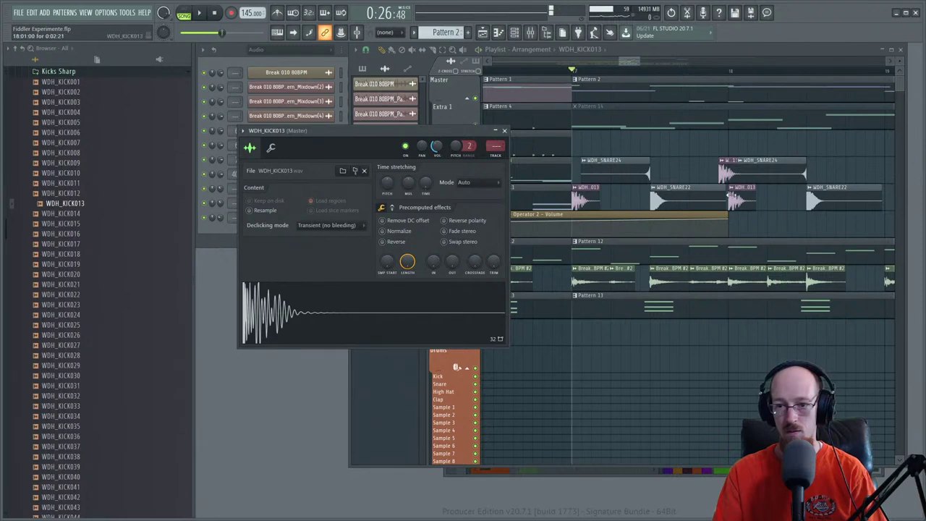
- Add a second WDH_KICK013 hit on Extra 4 in bar 18 and delete that bar's reversed WDH_SNARE24 clip from Extra 3
{"action": "left_click", "coordinate": [742, 200]}
{"action": "left_click", "coordinate": [783, 198]}
{"action": "key", "text": "space"}
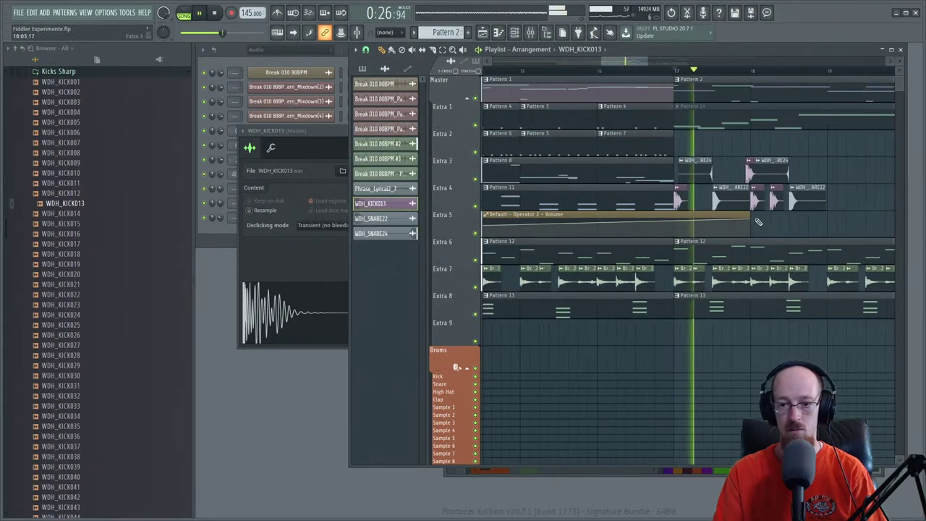
{"action": "scroll", "coordinate": [668, 190], "scroll_direction": "down", "scroll_amount": 3}
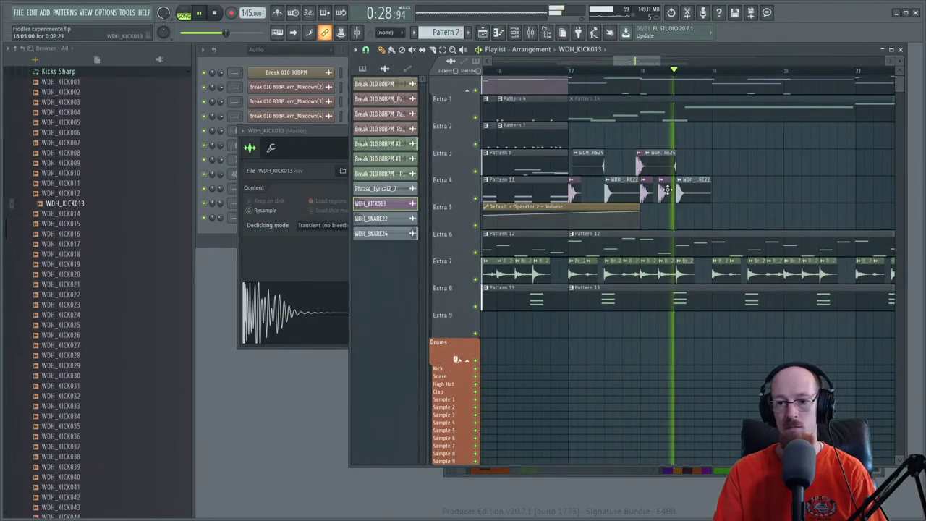
{"action": "right_click", "coordinate": [670, 163]}
{"action": "key", "text": "space"}
{"action": "key", "text": "space"}
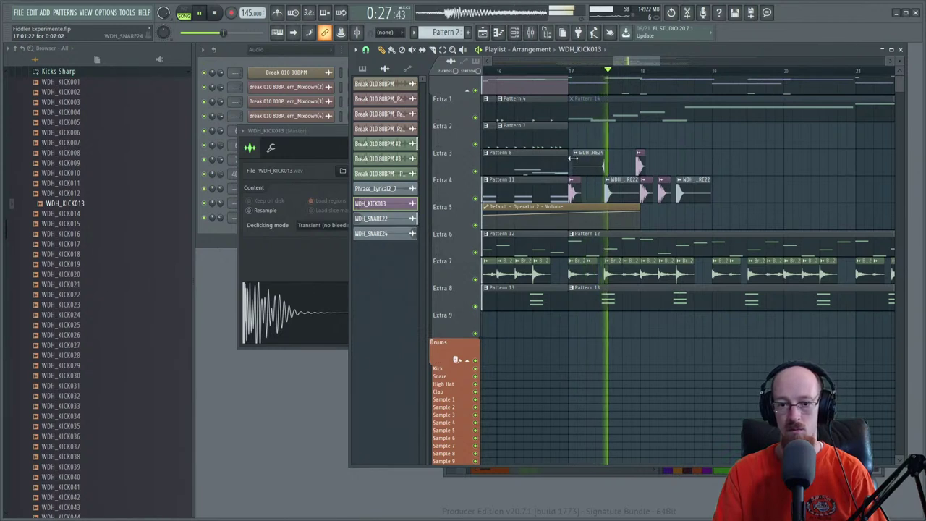
- Duplicate the kick and snare clips of bars 17 and 18 to bar 19, and add a WDH_KICK013 hit on Extra 3 late in bar 18
{"action": "left_click_drag", "start_coordinate": [570, 145], "coordinate": [749, 191]}
{"action": "key", "text": "ctrl+b"}
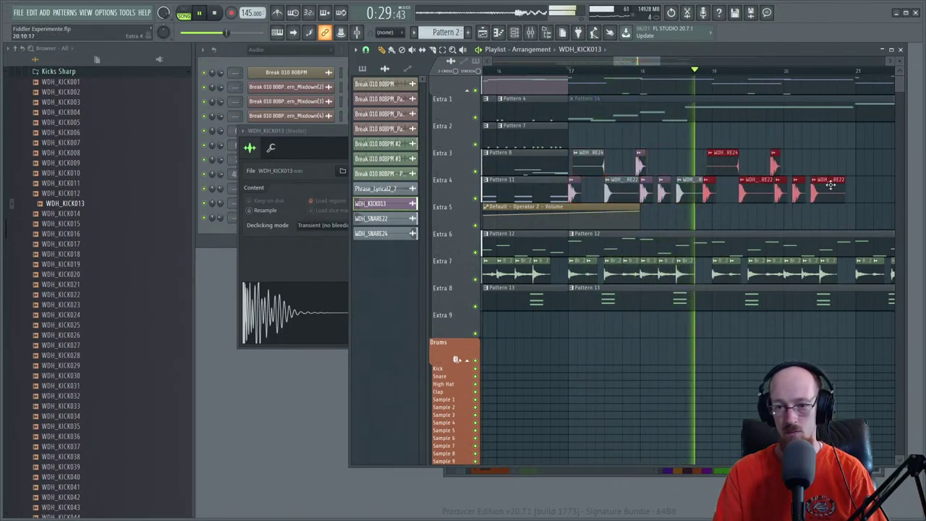
{"action": "key", "text": "space"}
{"action": "left_click", "coordinate": [750, 209]}
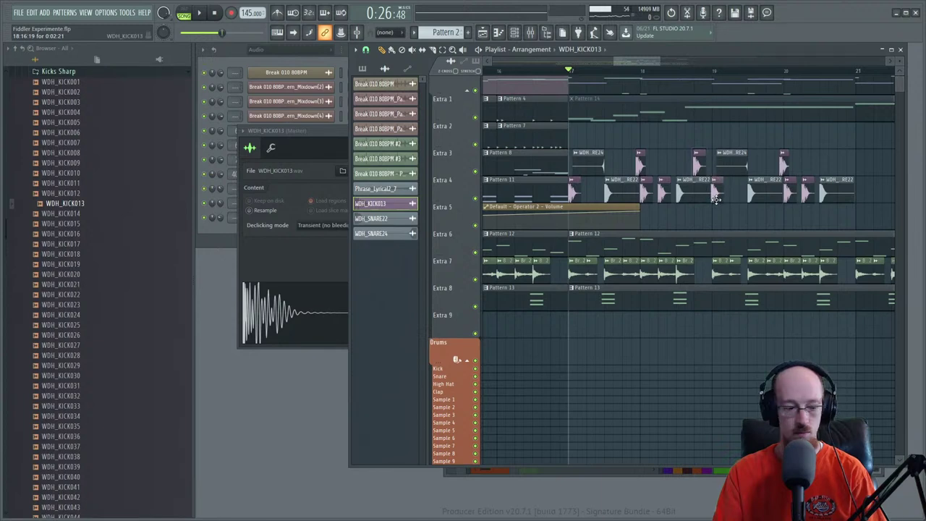
- Play the layered drums from bar 17 through bar 20
{"action": "key", "text": "space"}
{"action": "scroll", "coordinate": [709, 185], "scroll_direction": "down", "scroll_amount": 1}
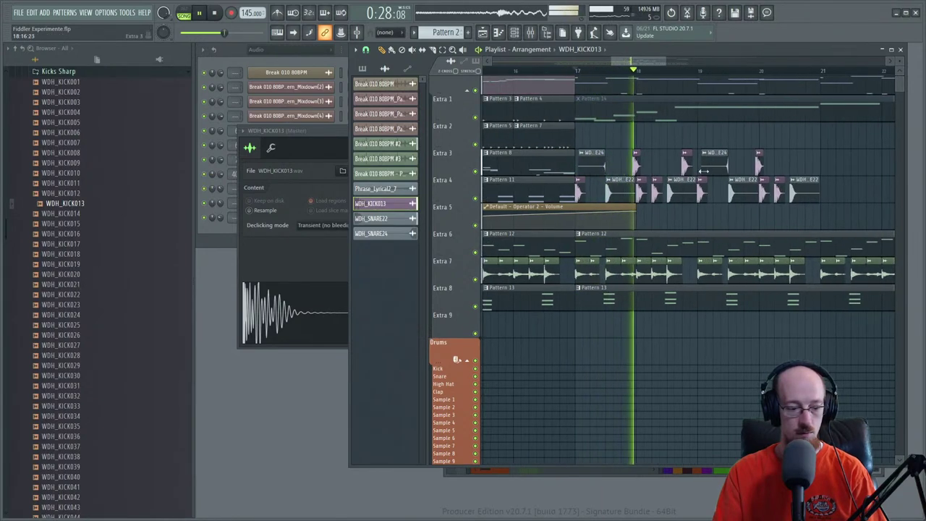
{"action": "left_click_drag", "start_coordinate": [720, 155], "coordinate": [641, 181]}
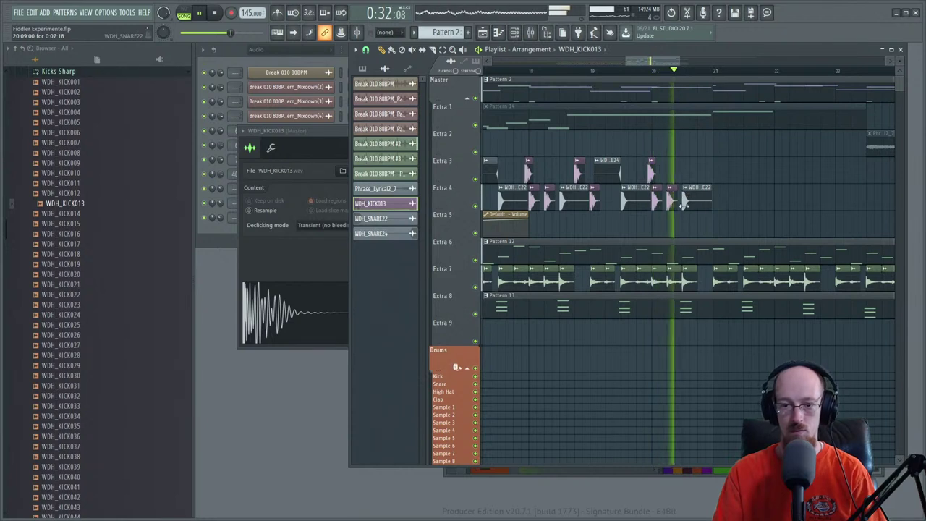
{"action": "key", "text": "space"}
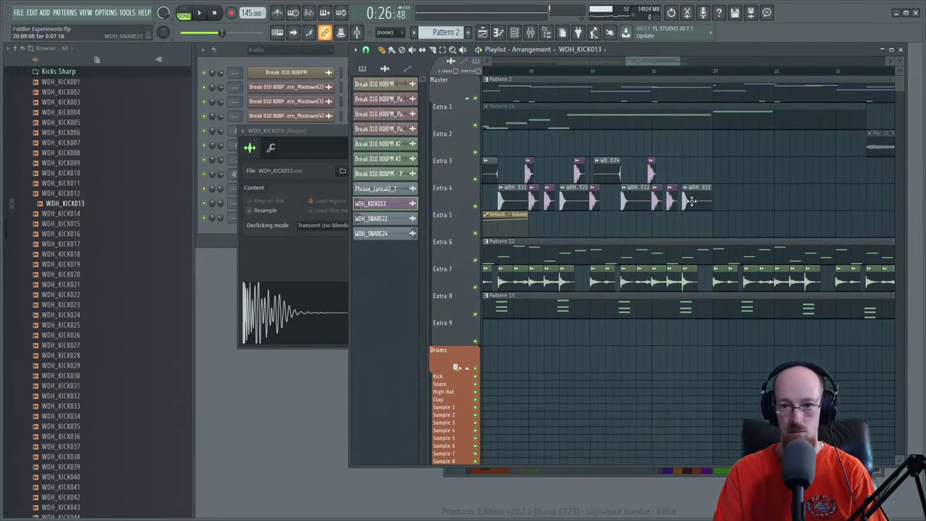
- Delete the last WDH_SNARE22 clip in bar 20 from Extra 4
{"action": "right_click", "coordinate": [684, 190]}
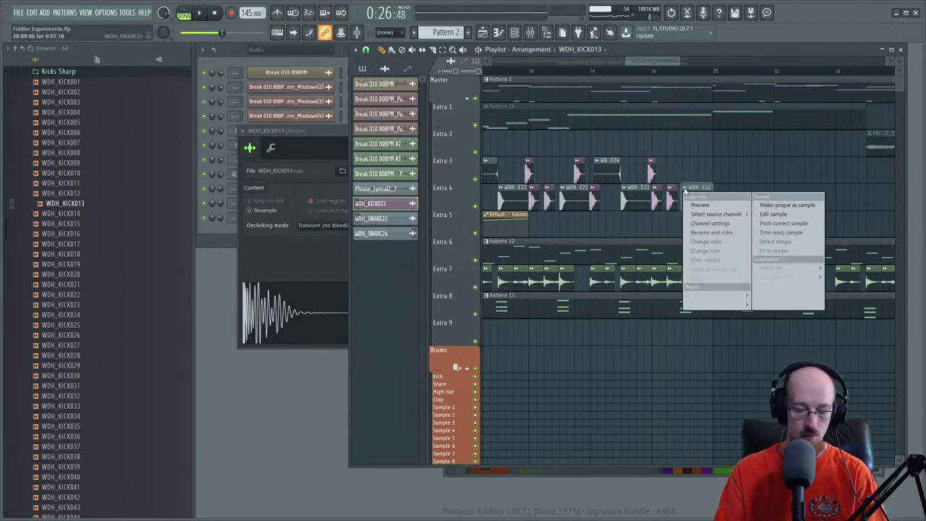
{"action": "left_click", "coordinate": [687, 178]}
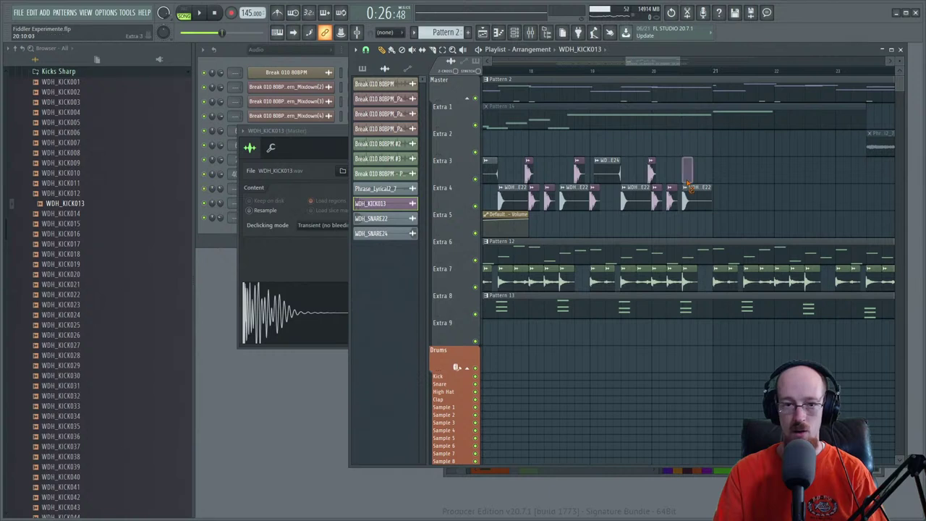
{"action": "left_click", "coordinate": [240, 85]}
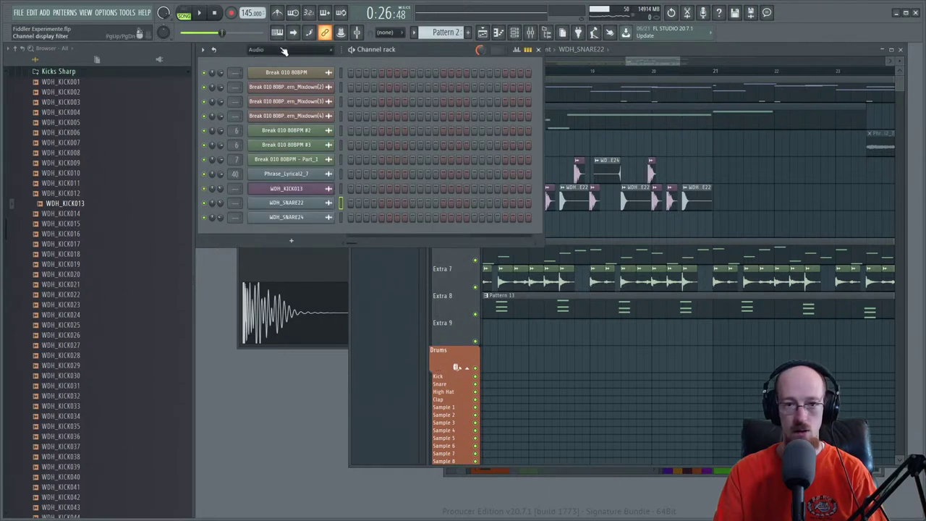
{"action": "right_click", "coordinate": [689, 197]}
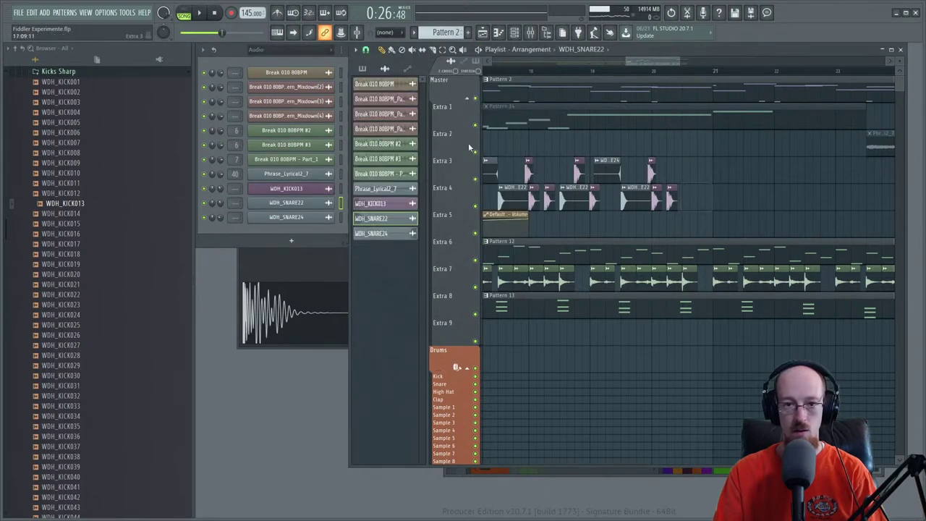
- Create a new empty pattern with the default name Pattern 15 and bring the channel rack forward
{"action": "left_click", "coordinate": [475, 34]}
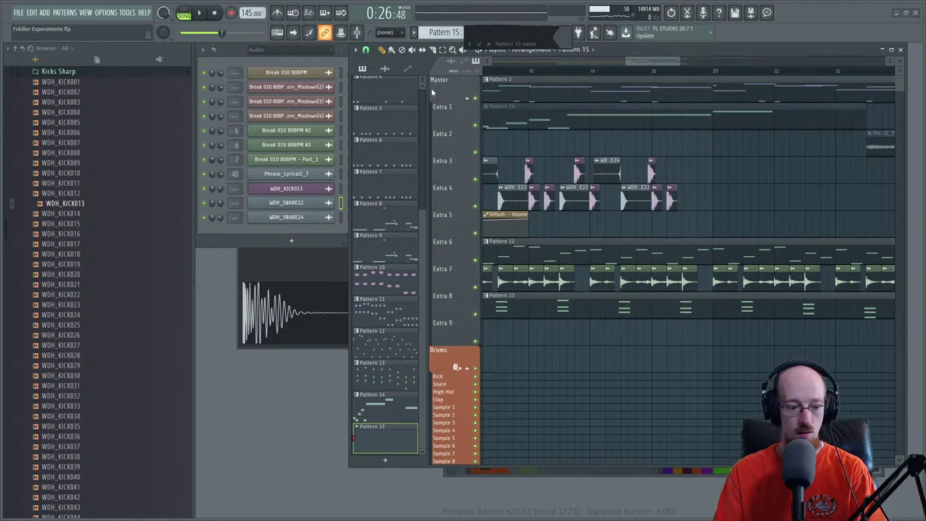
{"action": "key", "text": "Return"}
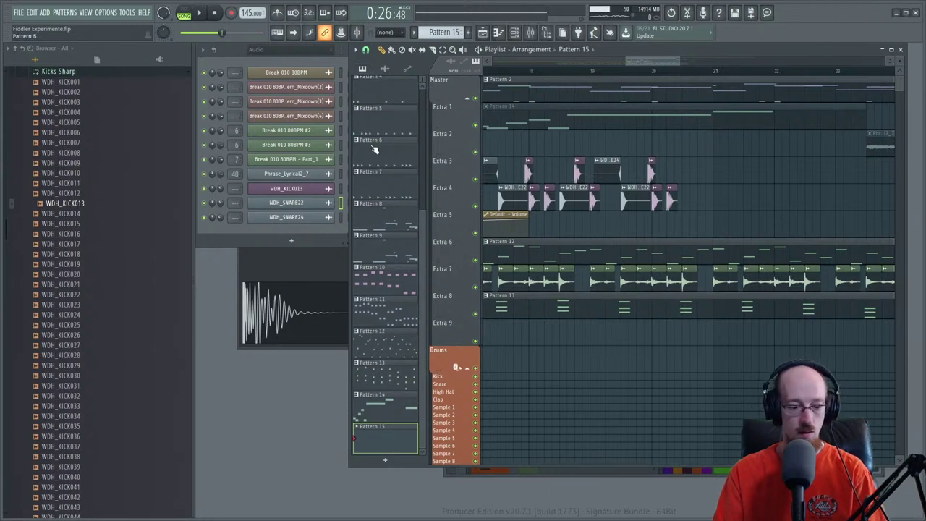
{"action": "left_click", "coordinate": [235, 52]}
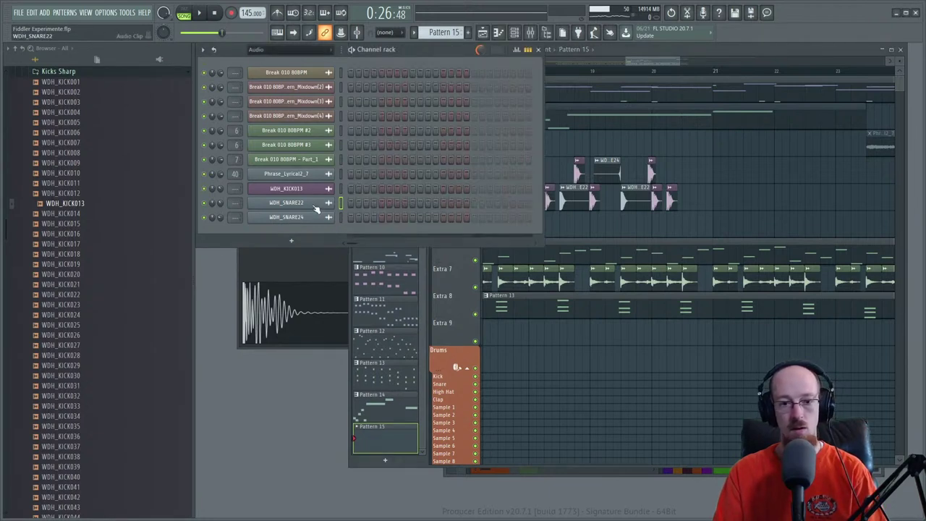
- Open the piano roll of the WDH_SNARE22 channel for Pattern 15 after checking the settings of both snare channels
{"action": "left_click", "coordinate": [317, 220]}
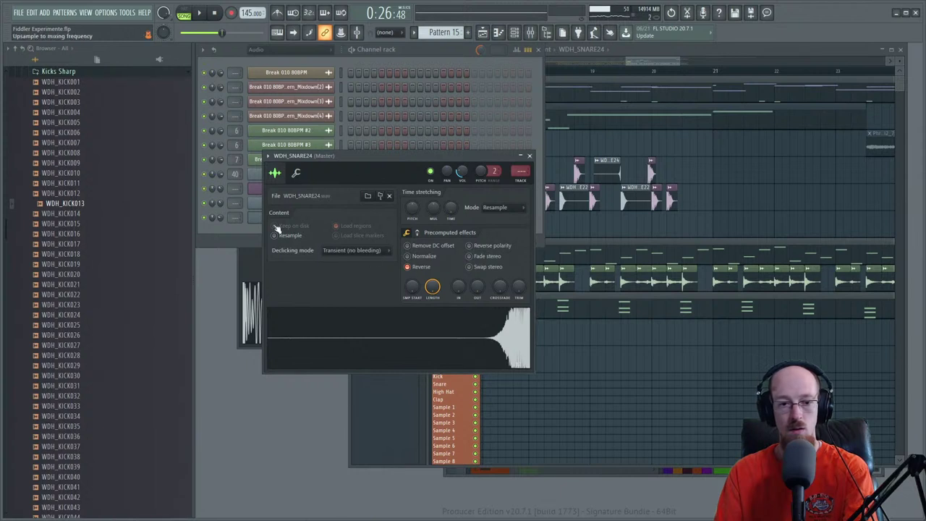
{"action": "left_click", "coordinate": [254, 205]}
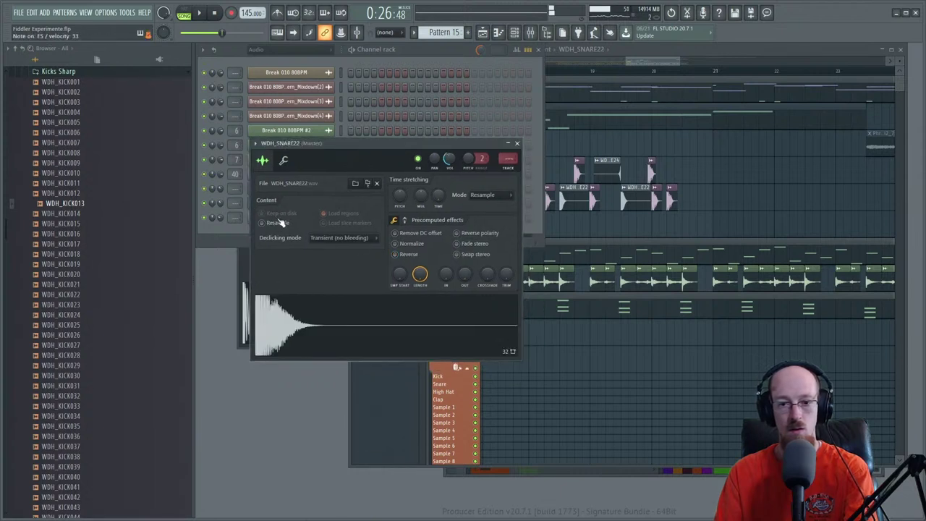
{"action": "left_click", "coordinate": [518, 143]}
{"action": "right_click", "coordinate": [336, 199]}
{"action": "left_click", "coordinate": [350, 202]}
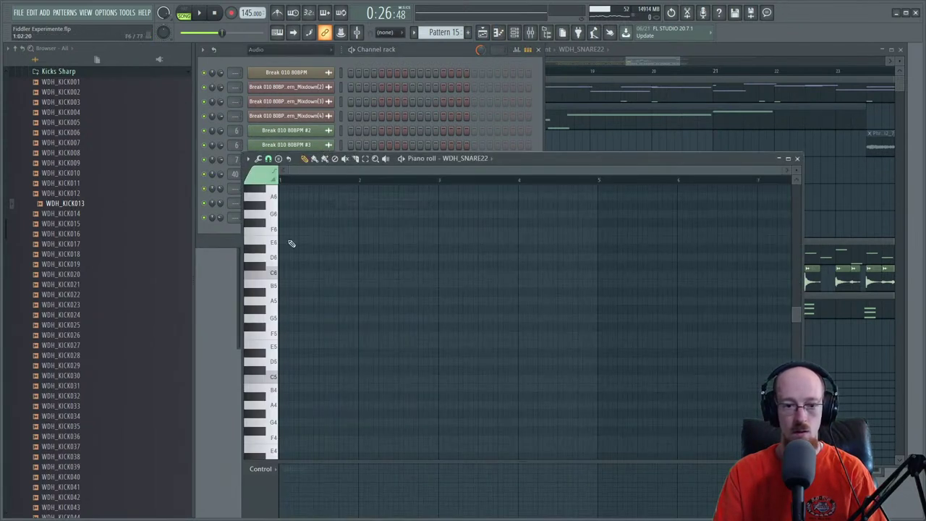
- Draw an F5 note on step 1 of bar 1, with short D#5 and C5 notes on steps 3 and 4
{"action": "left_click", "coordinate": [275, 271]}
{"action": "scroll", "coordinate": [281, 289], "scroll_direction": "down", "scroll_amount": 1}
{"action": "left_click", "coordinate": [272, 321]}
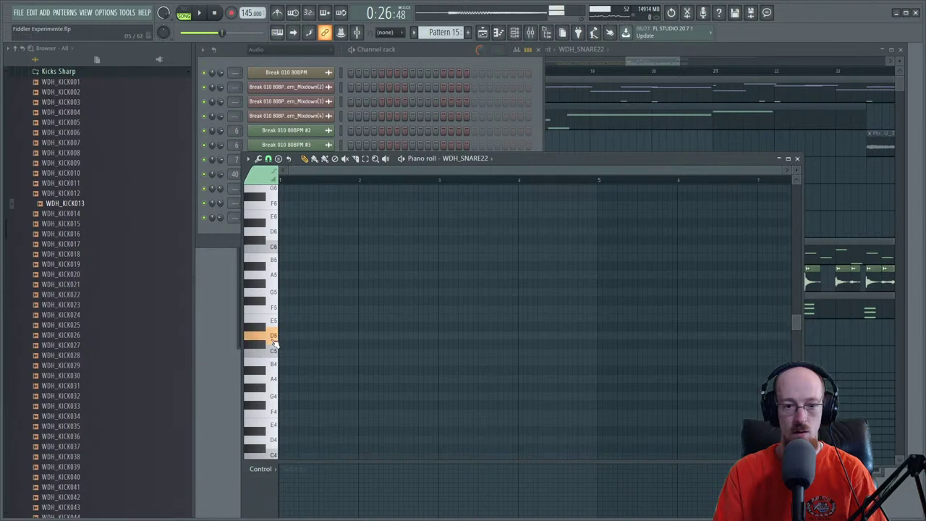
{"action": "left_click", "coordinate": [286, 309]}
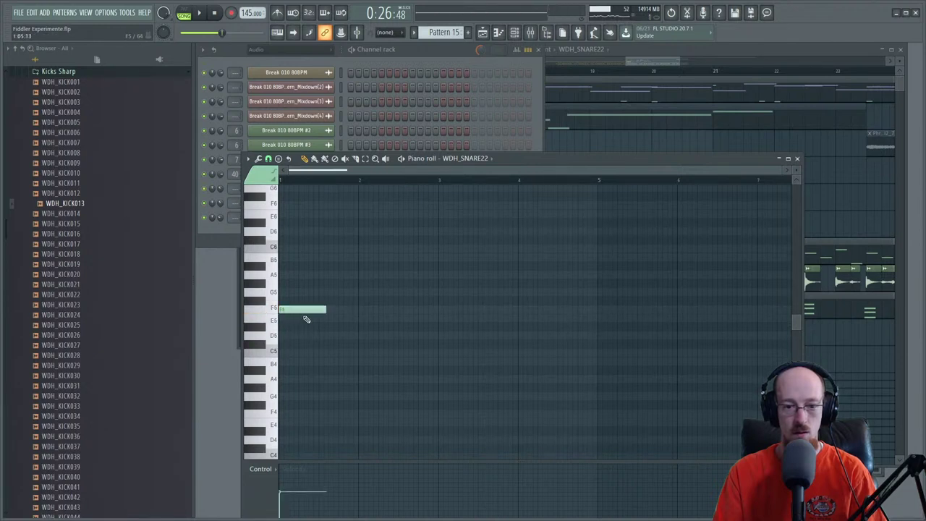
{"action": "mouse_move", "coordinate": [357, 310]}
{"action": "left_mouse_down"}
{"action": "mouse_move", "coordinate": [413, 310]}
{"action": "mouse_move", "coordinate": [352, 309]}
{"action": "left_mouse_up"}
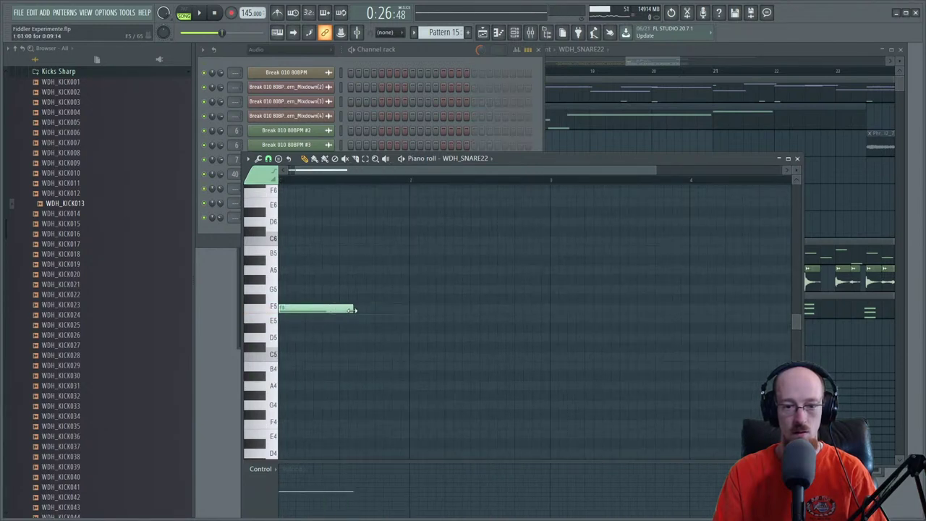
{"action": "scroll", "coordinate": [335, 339], "scroll_direction": "up", "scroll_amount": 2}
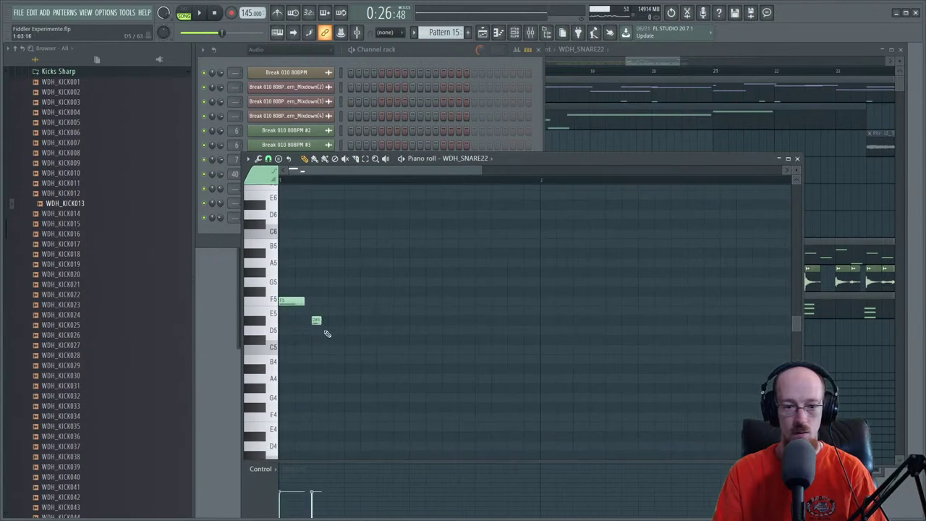
{"action": "left_click_drag", "start_coordinate": [327, 337], "coordinate": [325, 356]}
- Place a Pattern 15 clip on Extra 5 starting midway through bar 20 and play it with the arrangement
{"action": "left_click", "coordinate": [665, 58]}
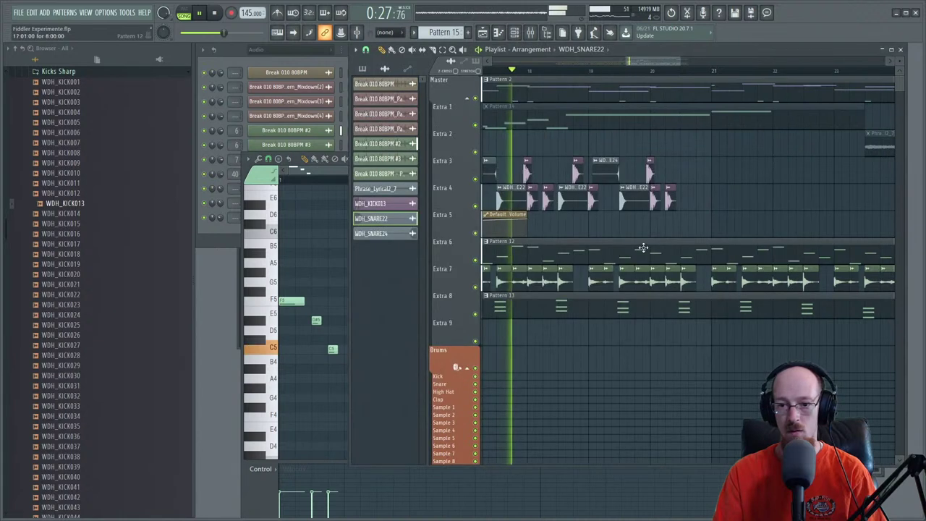
{"action": "left_click", "coordinate": [580, 48]}
{"action": "left_click", "coordinate": [593, 323]}
{"action": "left_click", "coordinate": [700, 226]}
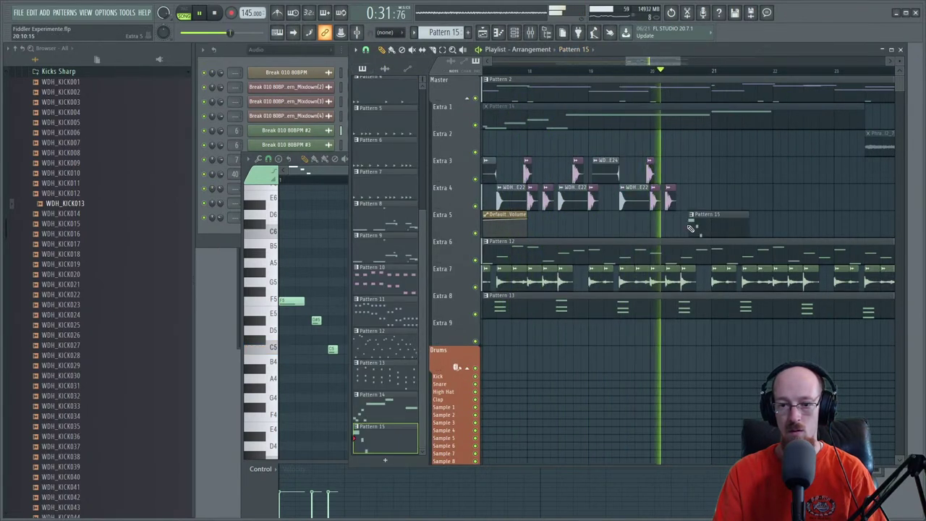
{"action": "key", "text": "space"}
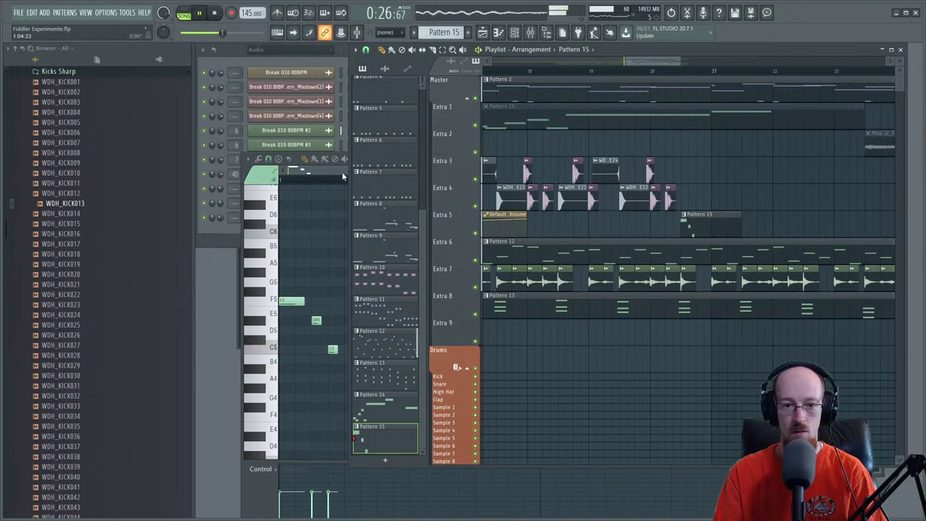
- Space out the snare notes to D#5 on step 5 and C5 on step 9, and raise the velocity of all three notes
{"action": "left_click", "coordinate": [343, 294]}
{"action": "left_click_drag", "start_coordinate": [309, 315], "coordinate": [415, 350]}
{"action": "left_click", "coordinate": [393, 334], "text": "ctrl"}
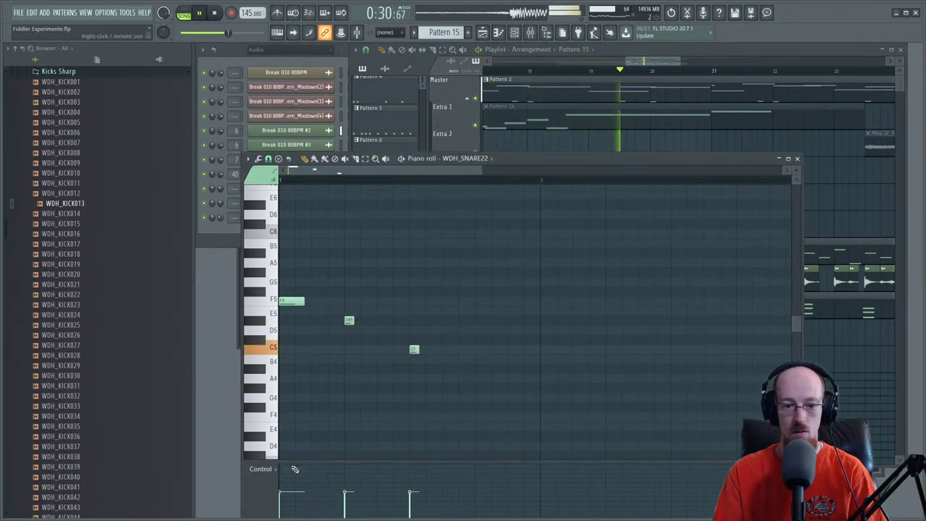
{"action": "left_click_drag", "start_coordinate": [288, 465], "coordinate": [432, 468]}
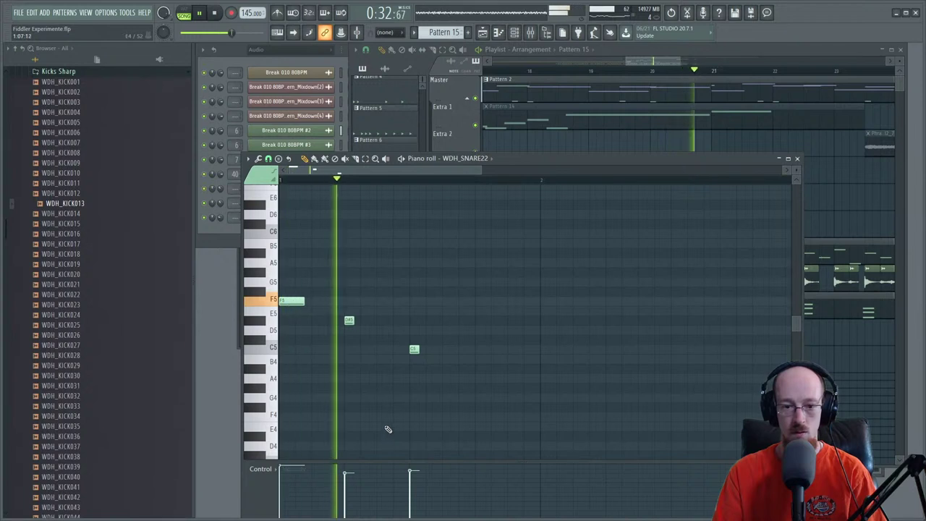
- Tighten the snare fill by moving D#5 to step 4 and leaving a single C5 note on step 6
{"action": "left_click_drag", "start_coordinate": [348, 320], "coordinate": [333, 321]}
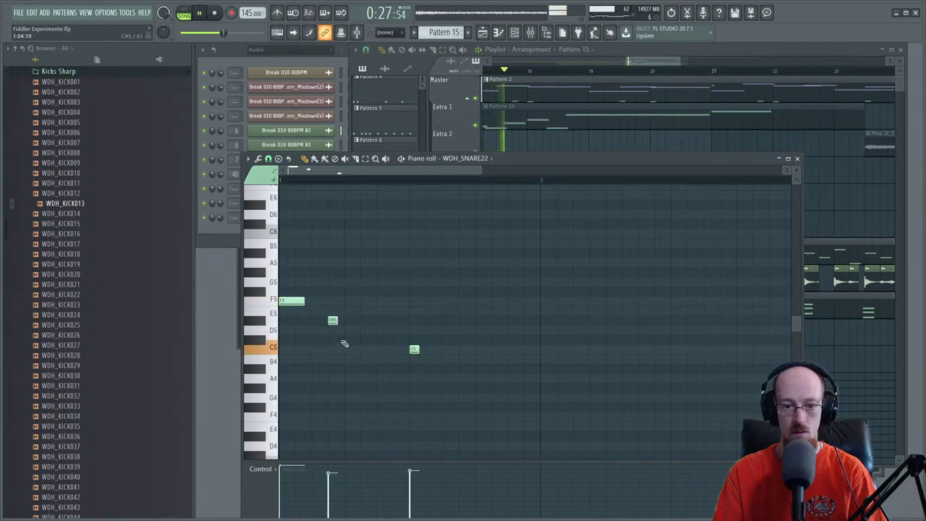
{"action": "left_click", "coordinate": [348, 350]}
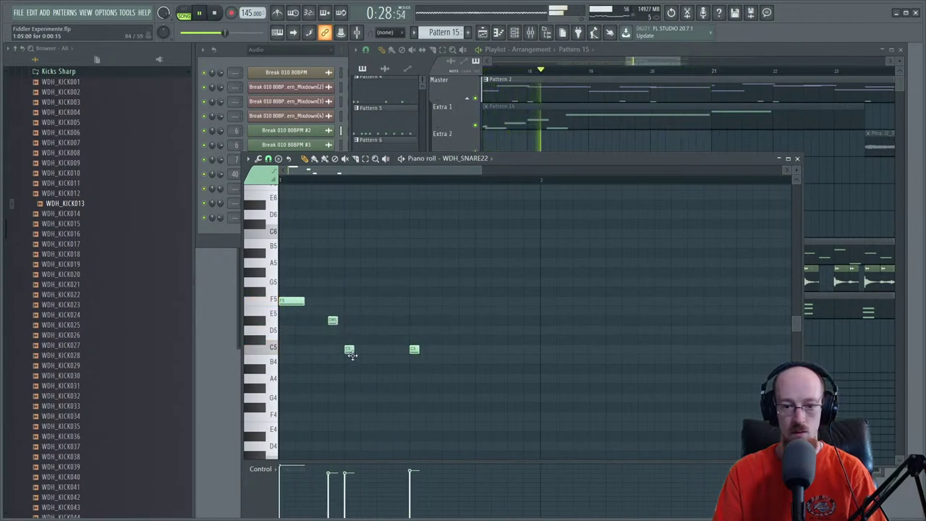
{"action": "right_click", "coordinate": [415, 350]}
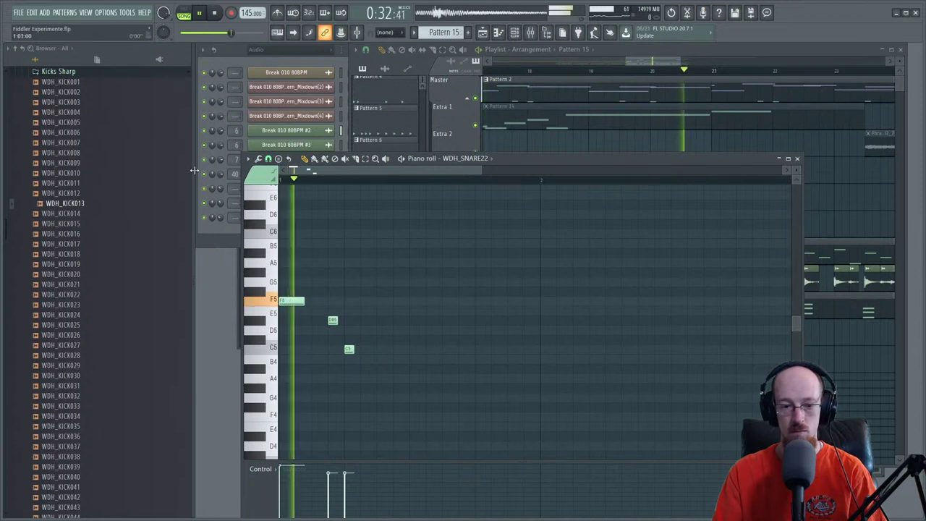
{"action": "left_click_drag", "start_coordinate": [348, 350], "coordinate": [365, 349]}
{"action": "key", "text": "space"}
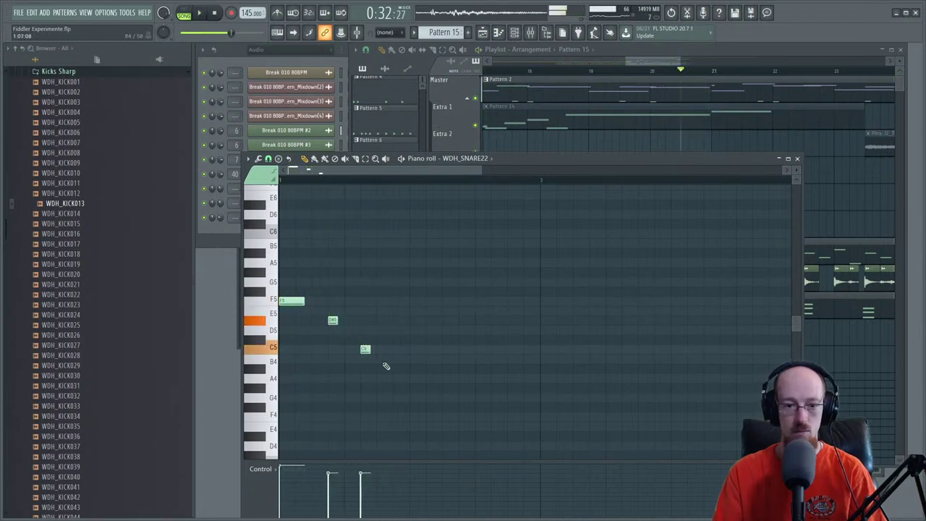
{"action": "key", "text": "space"}
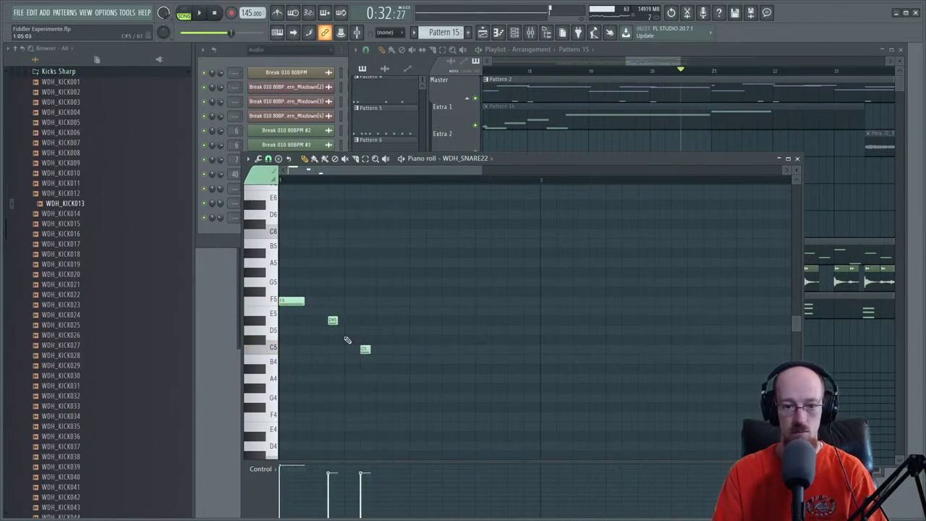
- Move the last snare note to step 7, raise it to D5, and replay the fill
{"action": "left_click_drag", "start_coordinate": [366, 349], "coordinate": [381, 339]}
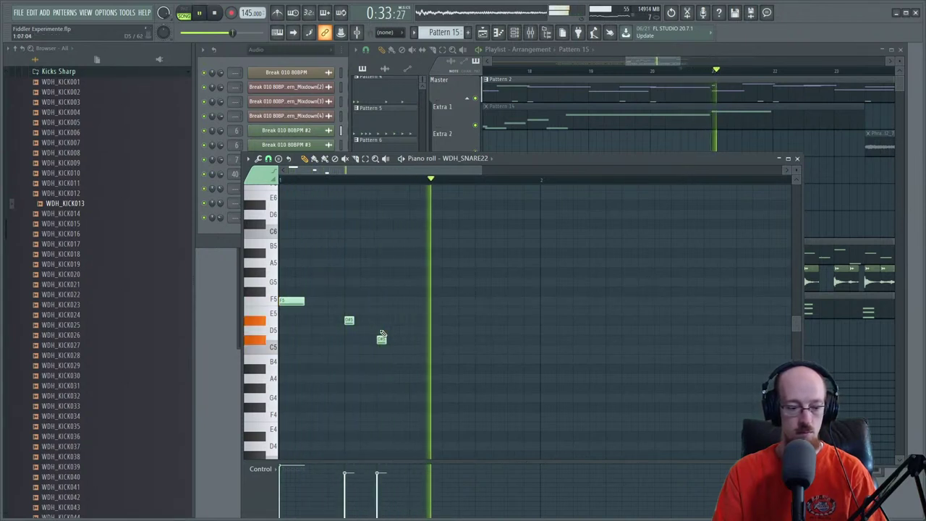
{"action": "key", "text": "space"}
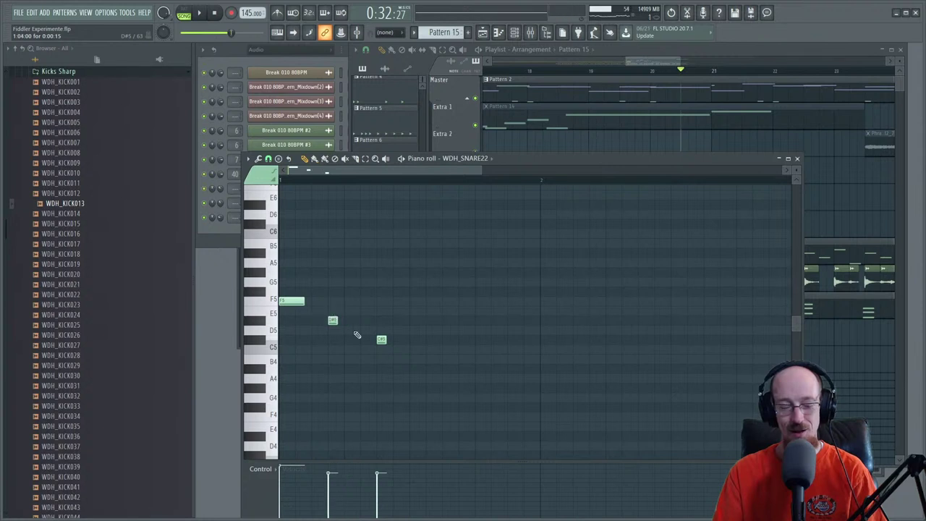
{"action": "left_click_drag", "start_coordinate": [380, 340], "coordinate": [381, 330]}
{"action": "key", "text": "space"}
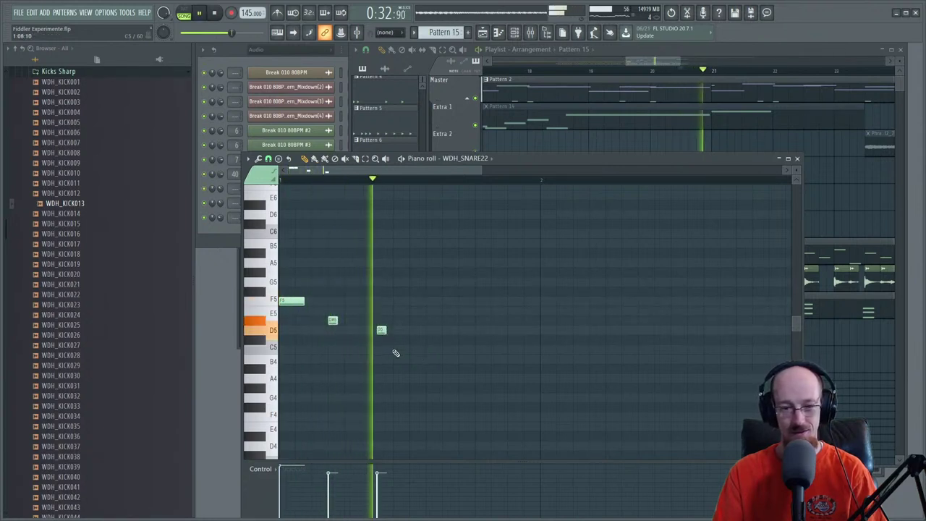
{"action": "key", "text": "space"}
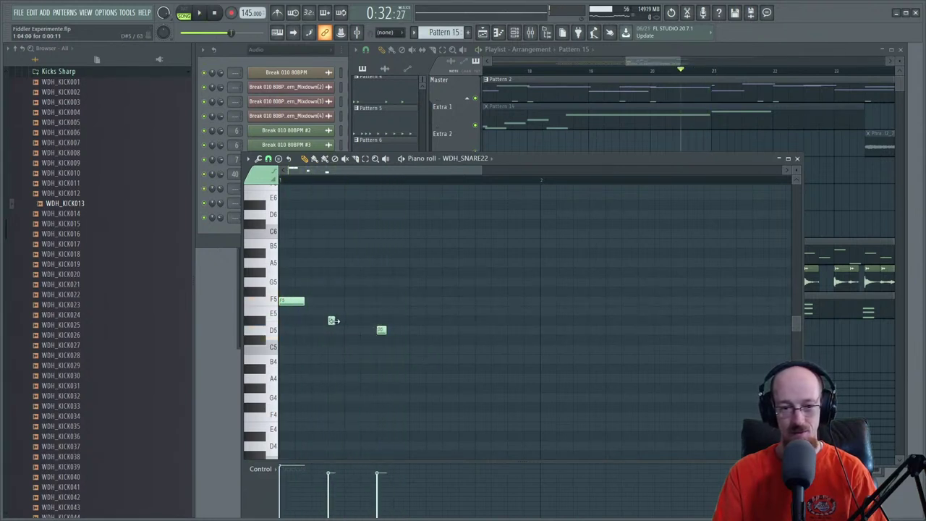
- Shorten the D#5 note, move it to step 5, and replay the fill
{"action": "key", "text": "space"}
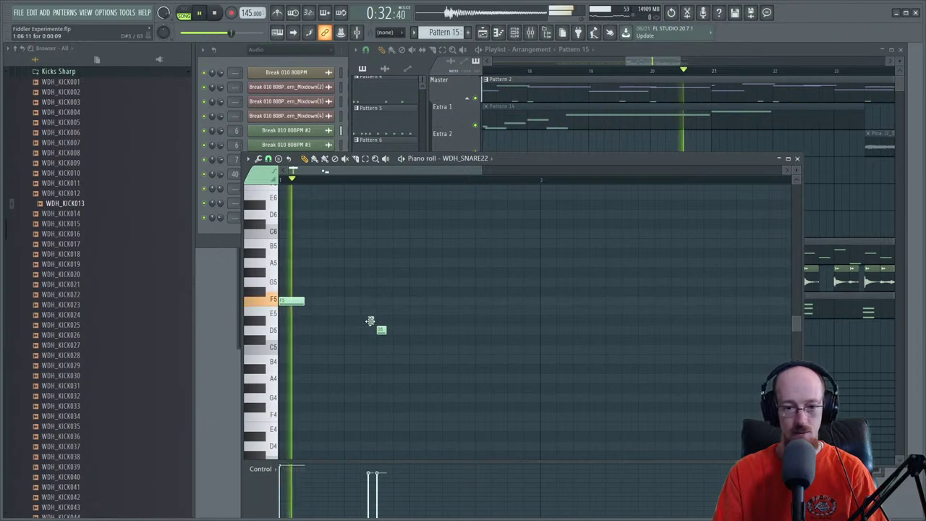
{"action": "key", "text": "space"}
{"action": "key", "text": "space"}
{"action": "key", "text": "space"}
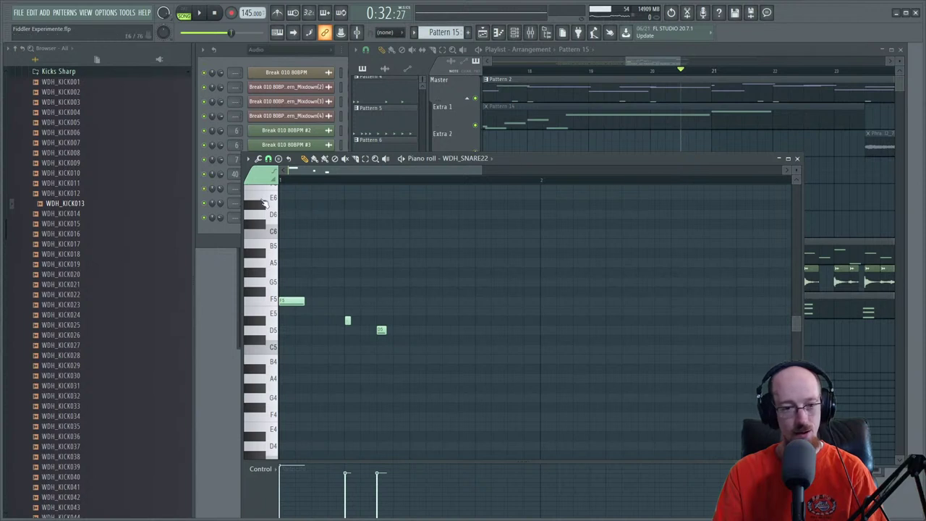
{"action": "key", "text": "space"}
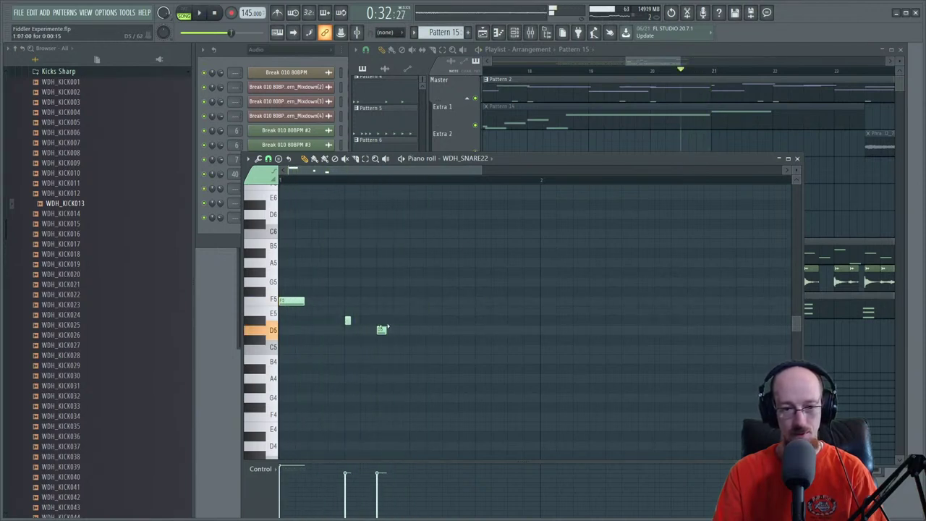
- Move D5 to step 5 and D#5 to step 4, shortening D#5 further and lowering its velocity slightly
{"action": "left_click_drag", "start_coordinate": [381, 330], "coordinate": [365, 329]}
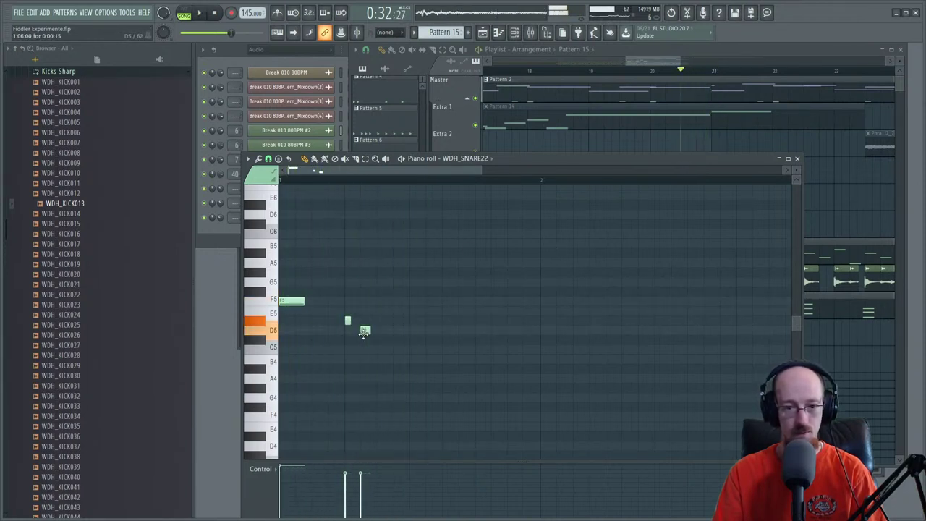
{"action": "left_click", "coordinate": [331, 321]}
{"action": "left_click_drag", "start_coordinate": [366, 330], "coordinate": [349, 330]}
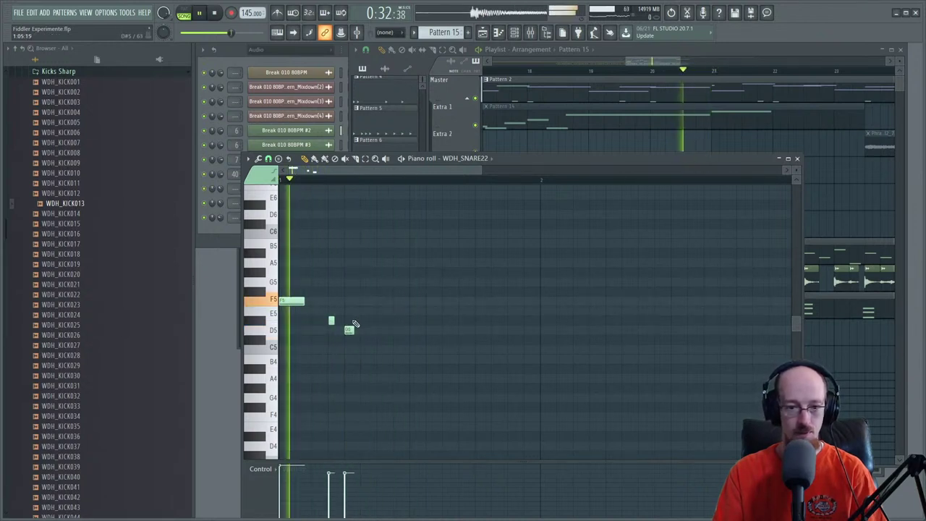
{"action": "left_click_drag", "start_coordinate": [332, 323], "coordinate": [329, 321]}
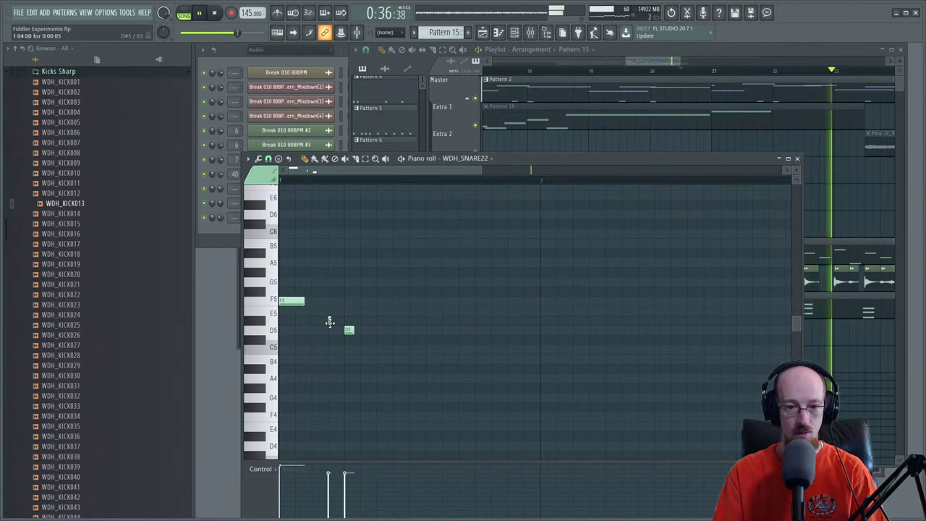
{"action": "left_click", "coordinate": [329, 496]}
{"action": "key", "text": "space"}
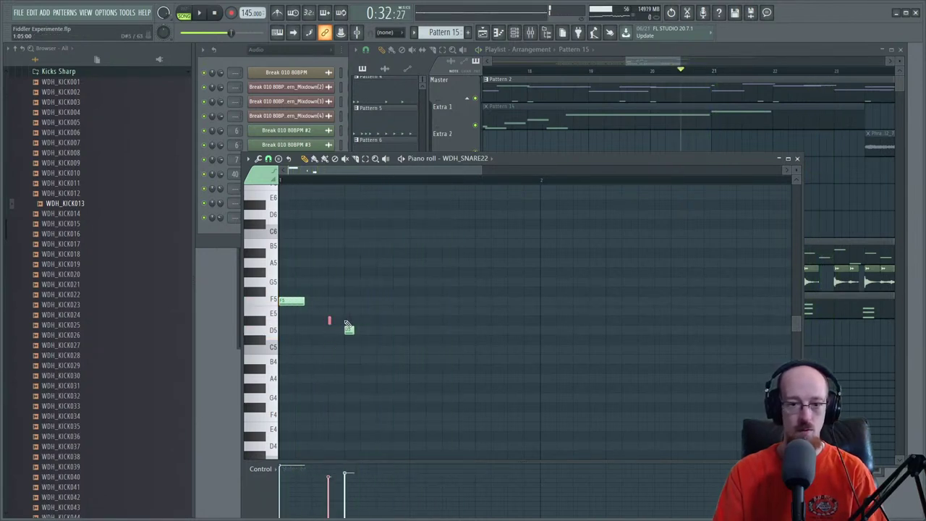
- Transpose the snare fill's notes up one octave, ending on D6, while listening to the change
{"action": "key", "text": "space"}
{"action": "key", "text": "ctrl+Up"}
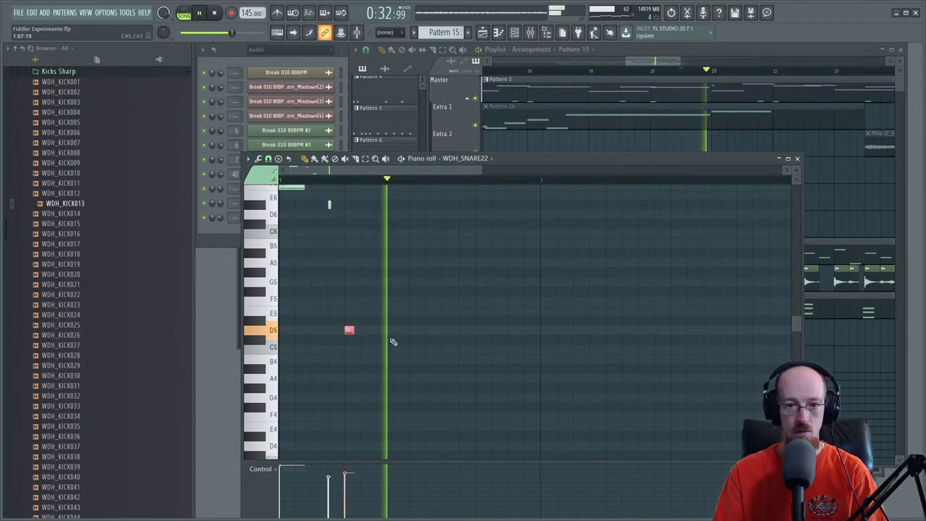
{"action": "key", "text": "ctrl+Up"}
{"action": "key", "text": "space"}
- Play the arrangement from bar 17 to hear the transposed fill together with the layered kicks and snares
{"action": "left_click", "coordinate": [613, 62]}
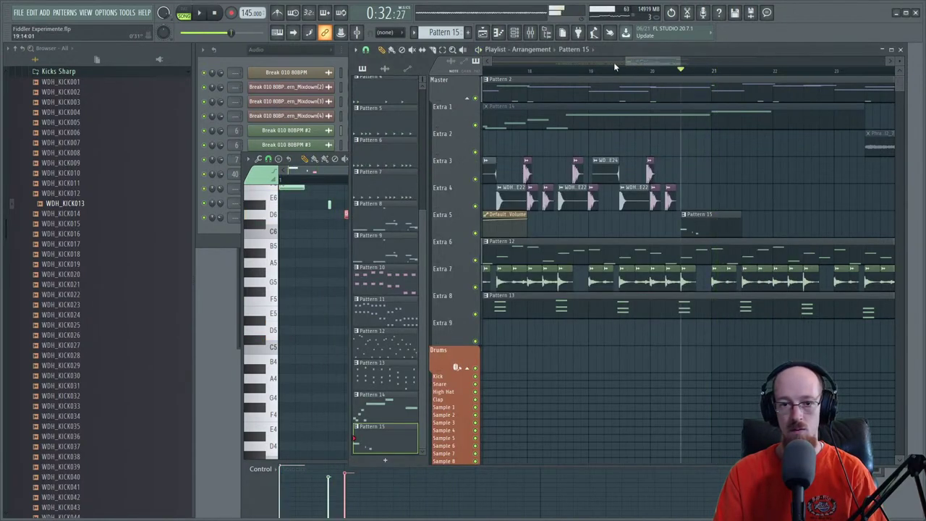
{"action": "left_click", "coordinate": [526, 70]}
{"action": "key", "text": "space"}
{"action": "scroll", "coordinate": [629, 155], "scroll_direction": "down", "scroll_amount": 3}
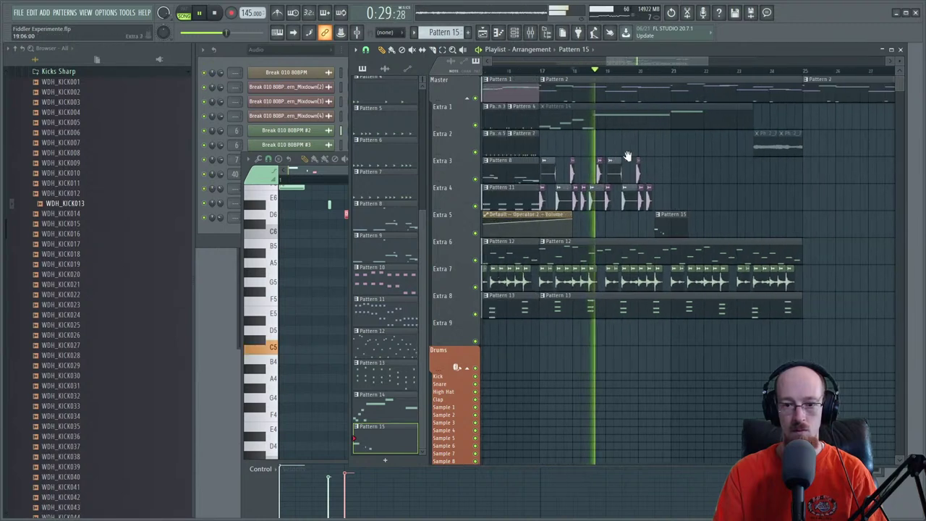
{"action": "double_click", "coordinate": [555, 203]}
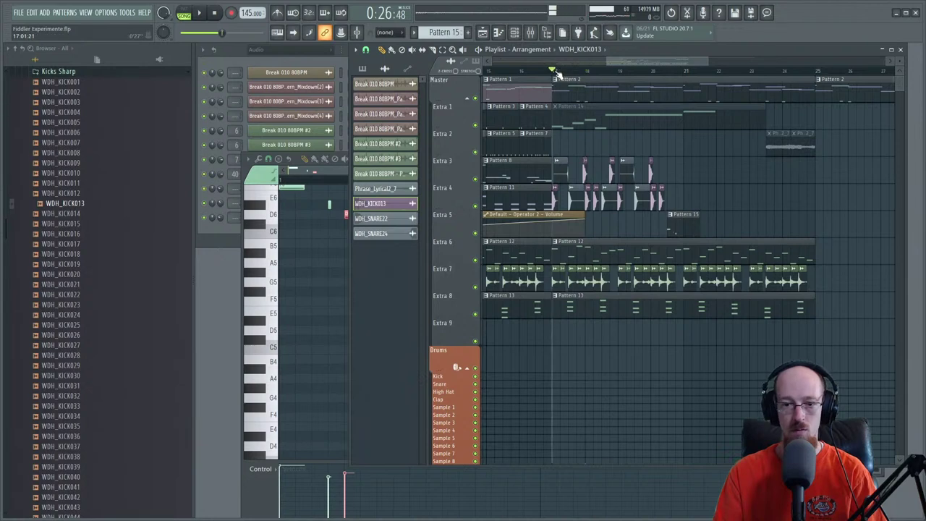
{"action": "scroll", "coordinate": [595, 190], "scroll_direction": "up", "scroll_amount": 3}
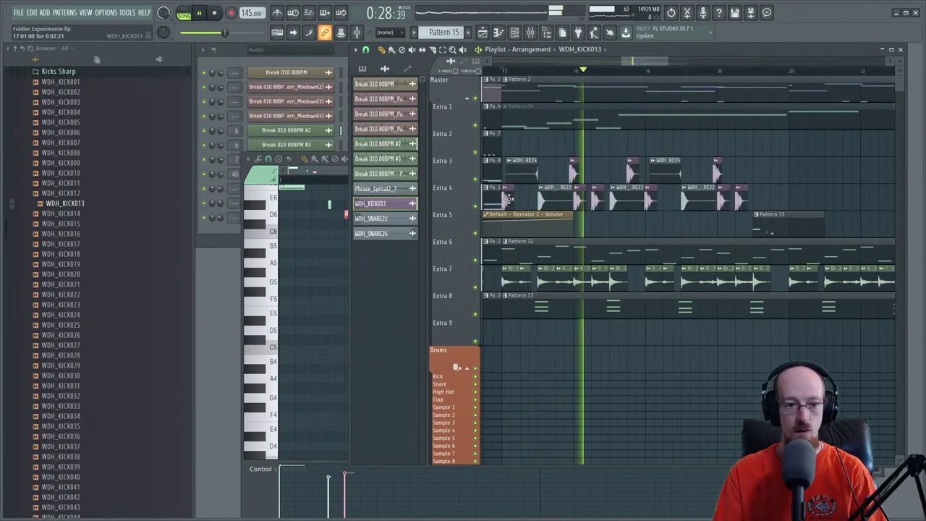
- Open the WDH_KICK013 channel's settings and audition Kicks Sharp samples from WDH_KICK017 through WDH_KICK040 for a replacement
{"action": "double_click", "coordinate": [595, 199]}
{"action": "left_click", "coordinate": [106, 245]}
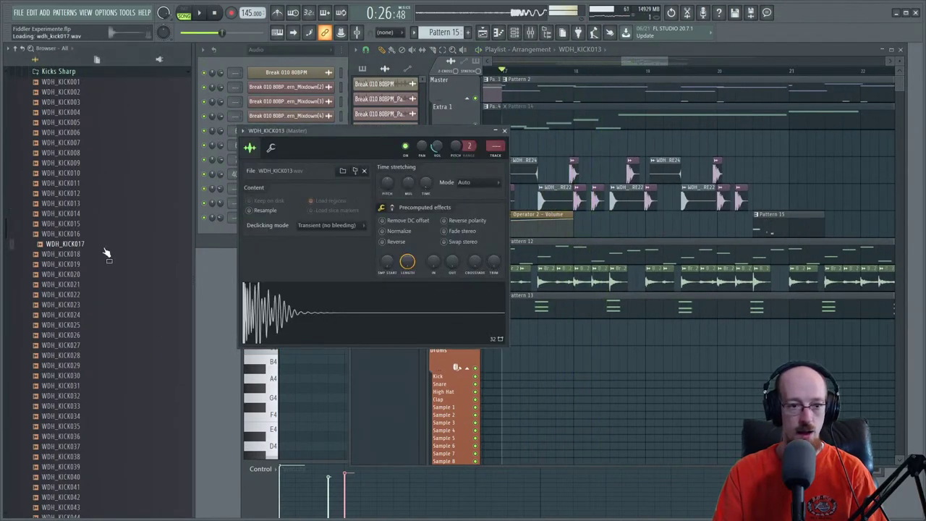
{"action": "left_click", "coordinate": [81, 286]}
{"action": "left_click", "coordinate": [69, 316]}
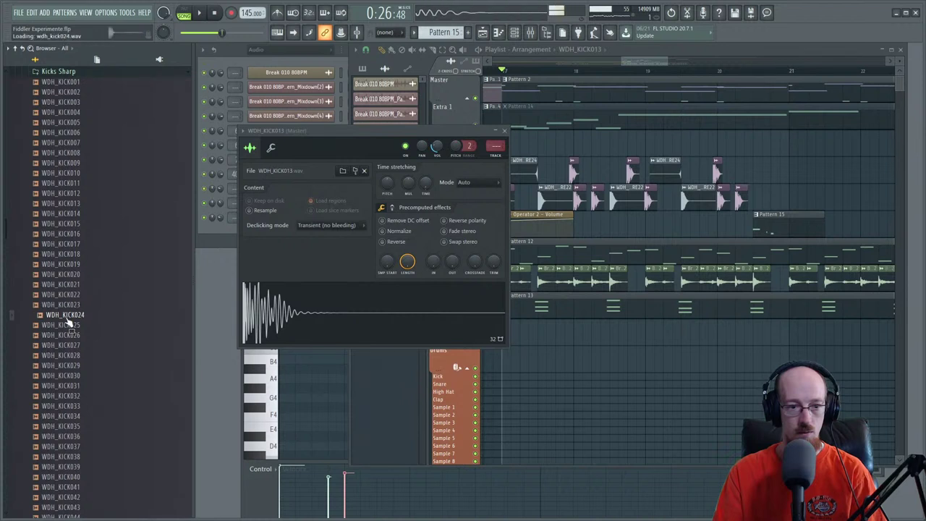
{"action": "left_click", "coordinate": [68, 326]}
{"action": "left_click", "coordinate": [72, 346]}
{"action": "left_click", "coordinate": [70, 356]}
{"action": "left_click", "coordinate": [70, 365]}
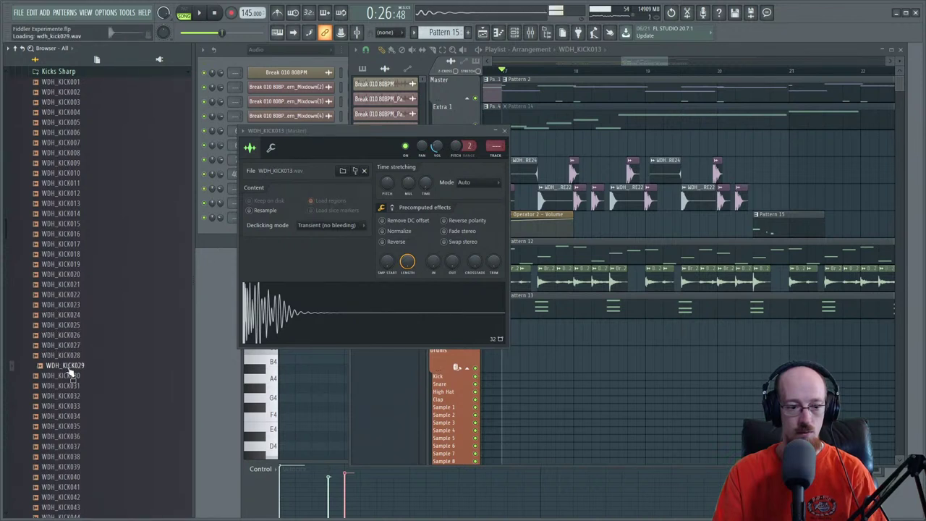
{"action": "left_click", "coordinate": [71, 376]}
{"action": "left_click", "coordinate": [71, 385]}
{"action": "left_click", "coordinate": [73, 395]}
{"action": "left_click", "coordinate": [74, 406]}
{"action": "scroll", "coordinate": [102, 304], "scroll_direction": "down", "scroll_amount": 6}
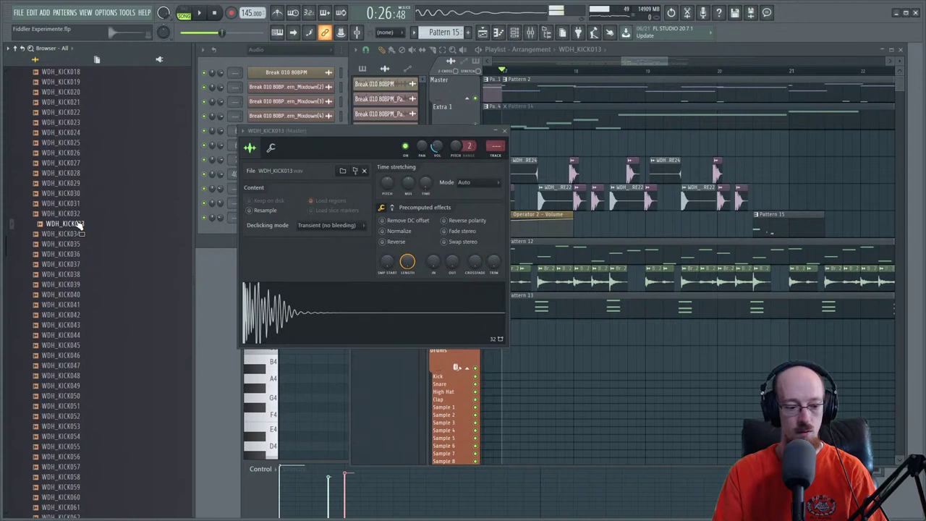
{"action": "left_click", "coordinate": [74, 234]}
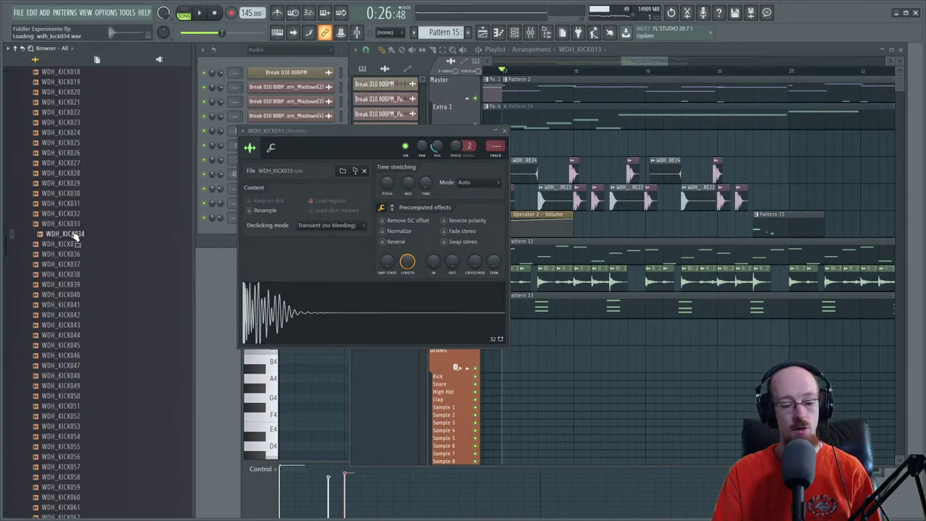
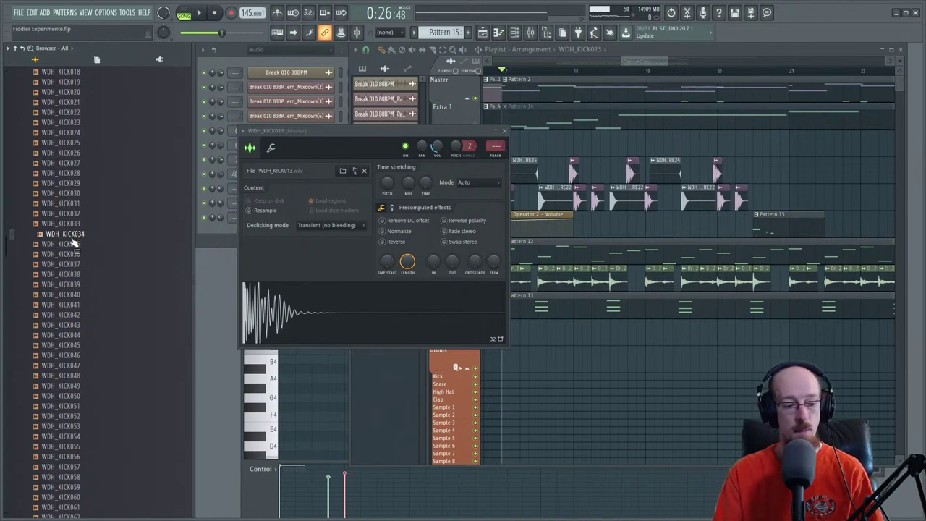
{"action": "left_click", "coordinate": [72, 245]}
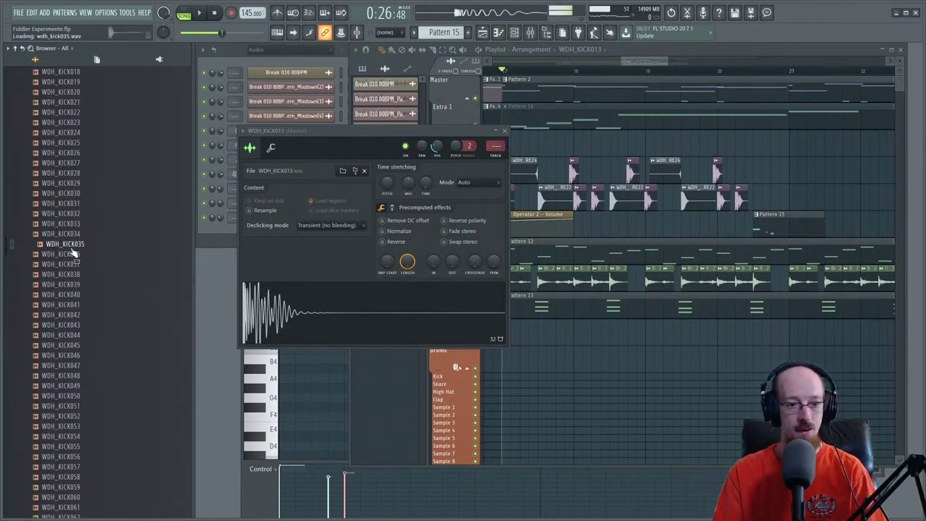
{"action": "left_click", "coordinate": [71, 265]}
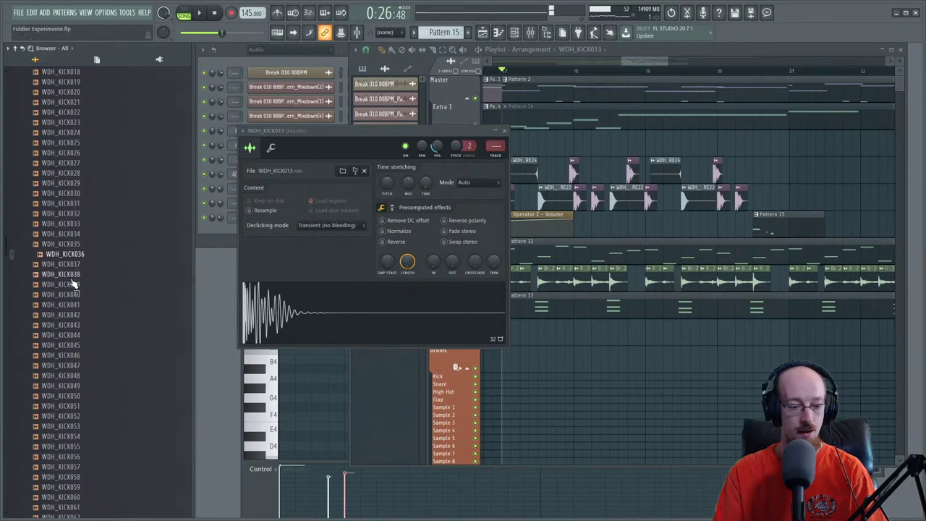
{"action": "left_click", "coordinate": [71, 275]}
{"action": "left_click", "coordinate": [73, 295]}
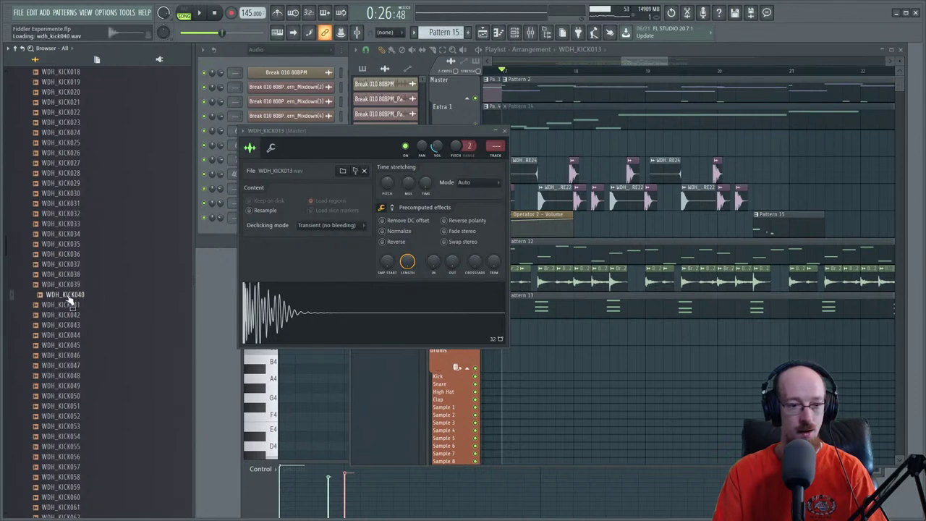
- Replace the kick channel's sample with WDH_KICK040 and play the arrangement from bar 17
{"action": "left_click_drag", "start_coordinate": [66, 295], "coordinate": [284, 315]}
{"action": "left_click_drag", "start_coordinate": [354, 142], "coordinate": [347, 143]}
{"action": "key", "text": "space"}
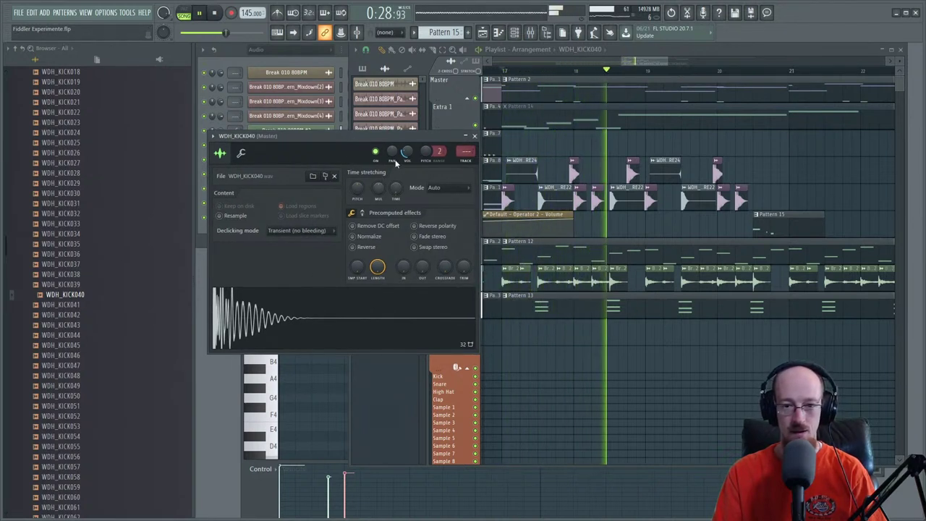
{"action": "key", "text": "space"}
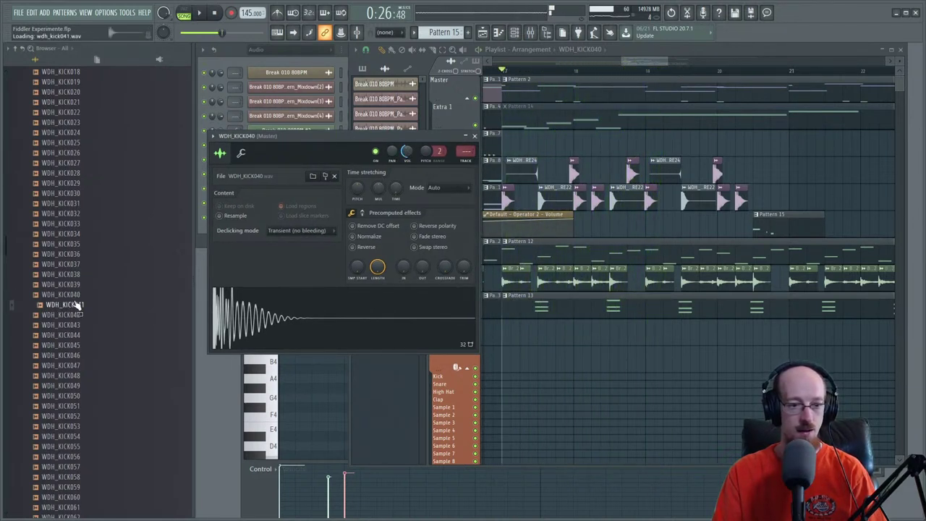
- Audition further kicks, load WDH_KICK053 into the kick channel, and play the arrangement from bar 17
{"action": "scroll", "coordinate": [109, 286], "scroll_direction": "down", "scroll_amount": 6}
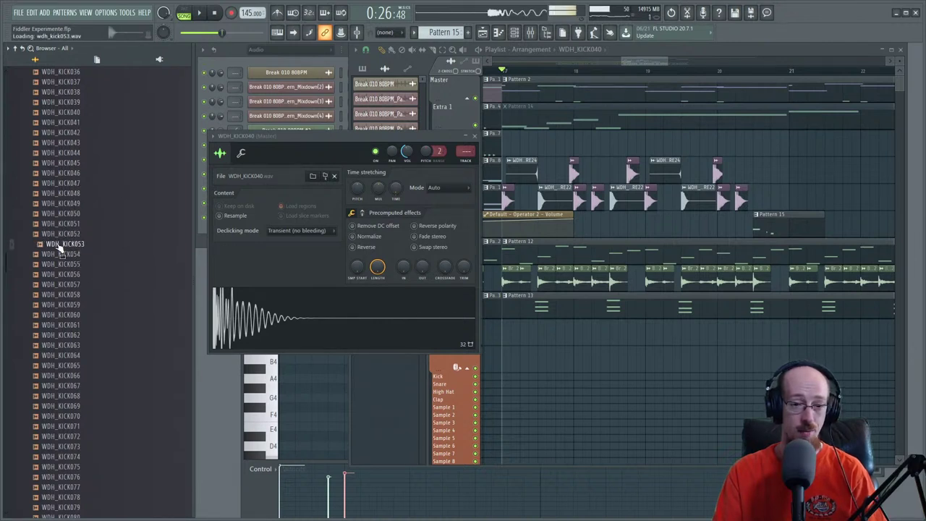
{"action": "left_click_drag", "start_coordinate": [328, 335], "coordinate": [328, 336]}
{"action": "key", "text": "space"}
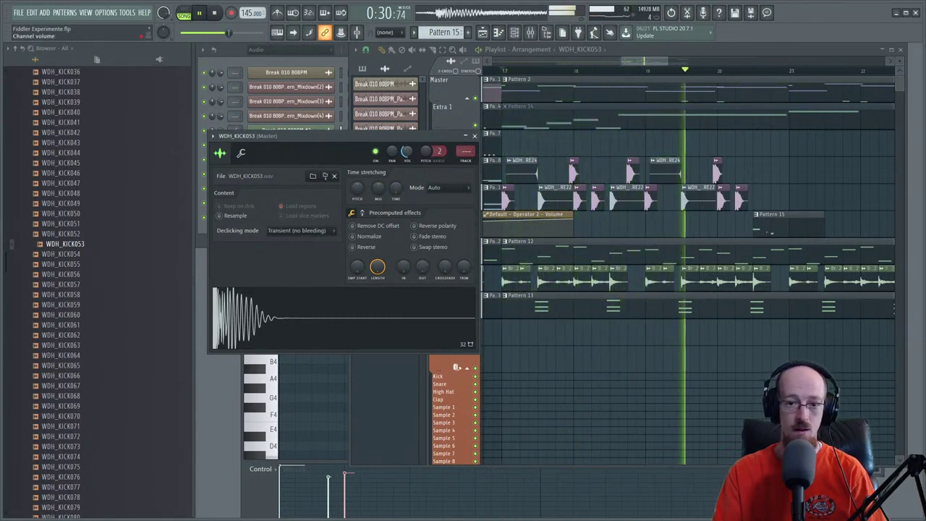
{"action": "key", "text": "space"}
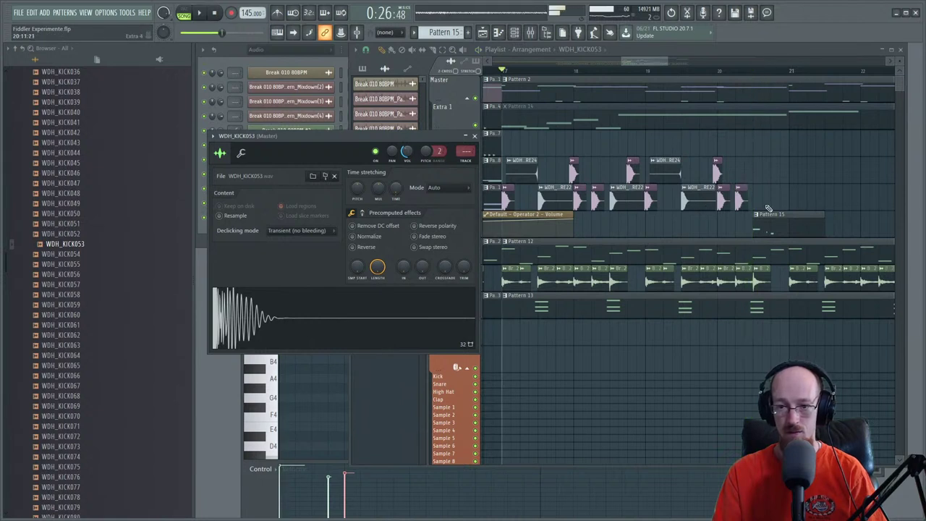
- Add WDH_KICK053 clips on Extra 3 and Extra 2 in bar 20, one step apart just before Pattern 15, and shorten both
{"action": "left_click", "coordinate": [745, 199]}
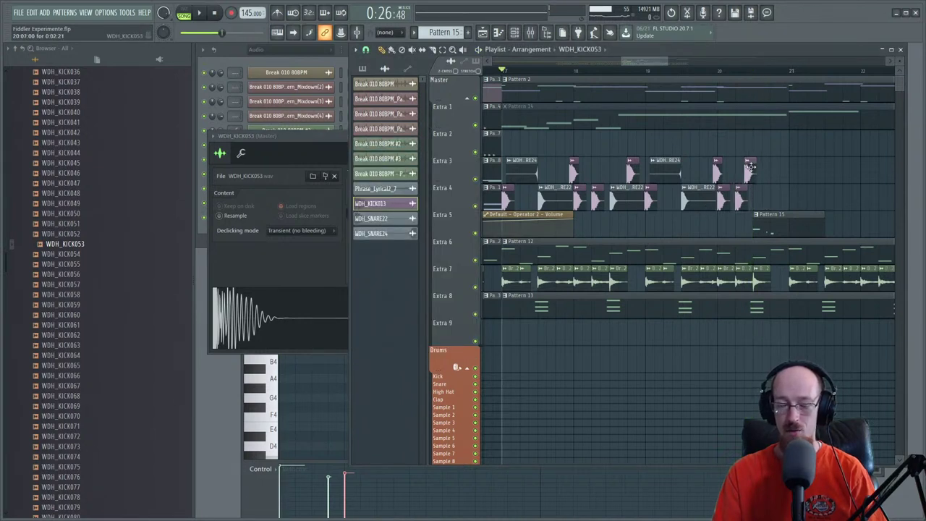
{"action": "scroll", "coordinate": [753, 167], "scroll_direction": "up", "scroll_amount": 3}
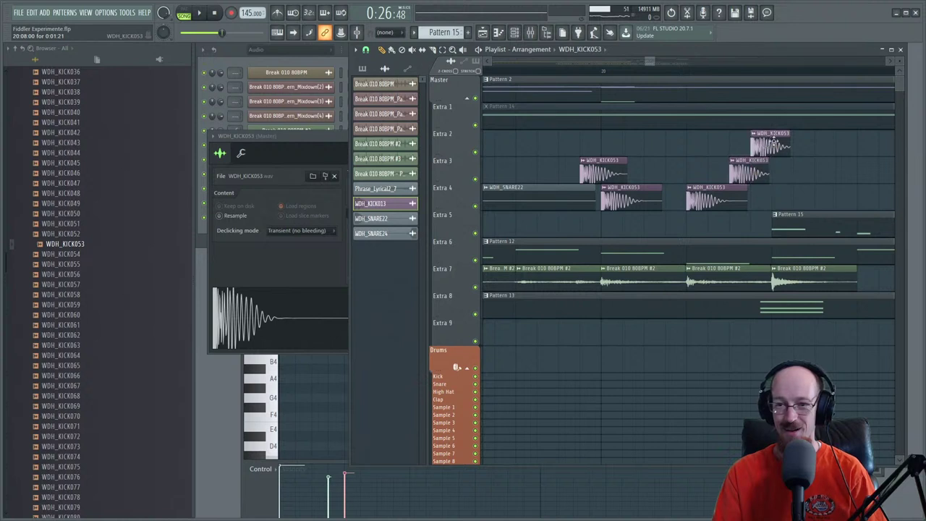
{"action": "left_click_drag", "start_coordinate": [758, 166], "coordinate": [785, 148]}
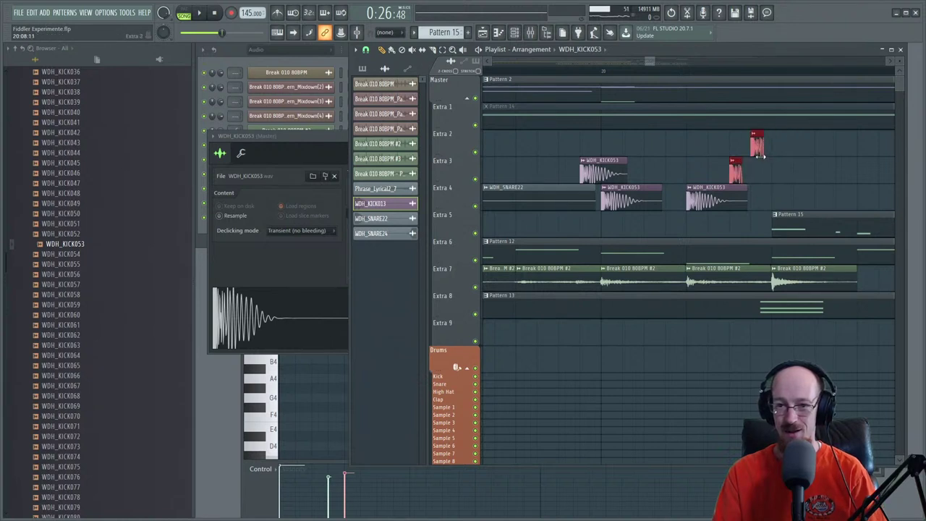
- Delete the two very short WDH_KICK053 clips on Extra 2 and Extra 3 just before Pattern 15
{"action": "scroll", "coordinate": [743, 160], "scroll_direction": "down", "scroll_amount": 3}
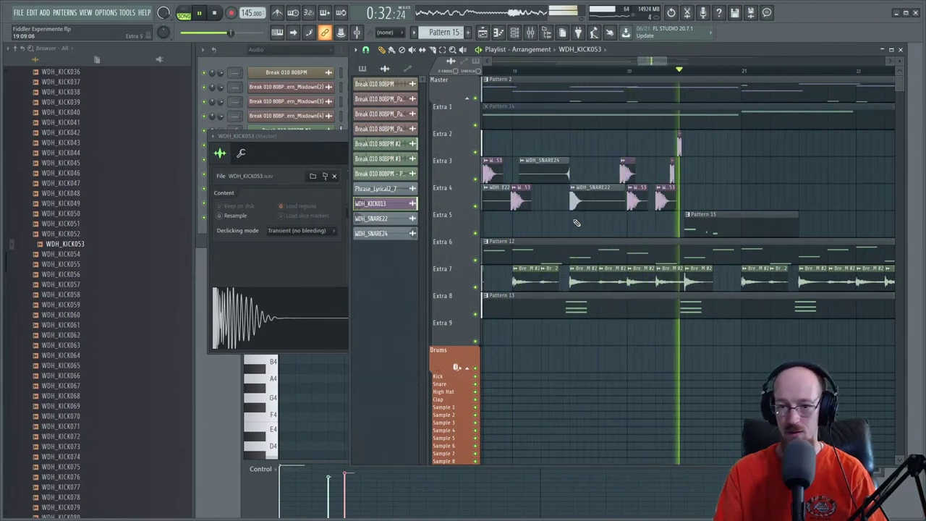
{"action": "key", "text": "space"}
{"action": "scroll", "coordinate": [700, 174], "scroll_direction": "up", "scroll_amount": 3}
{"action": "scroll", "coordinate": [658, 154], "scroll_direction": "up", "scroll_amount": 2}
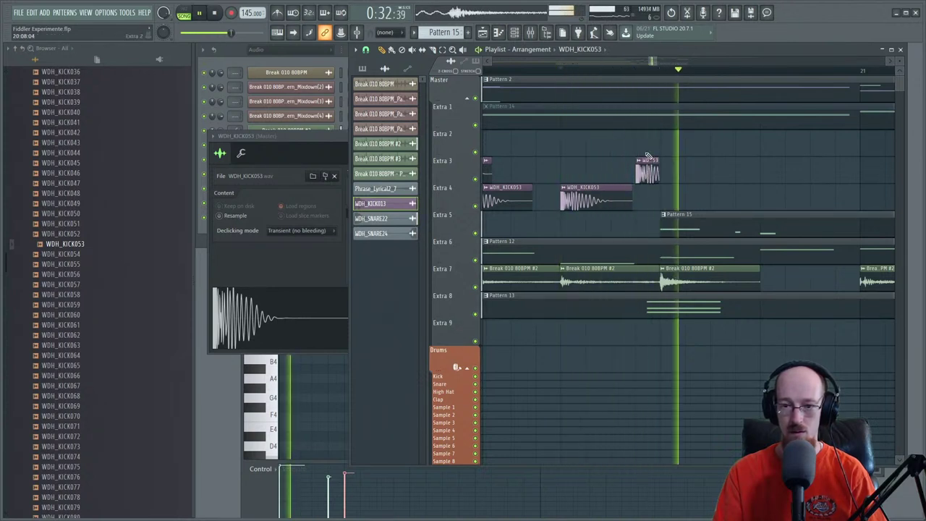
{"action": "right_click", "coordinate": [650, 177]}
{"action": "scroll", "coordinate": [655, 194], "scroll_direction": "down", "scroll_amount": 4}
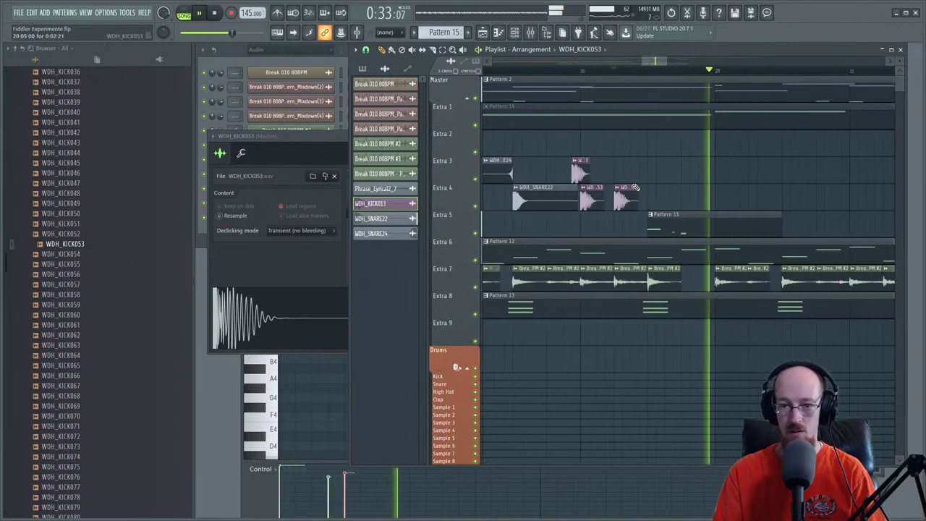
{"action": "key", "text": "space"}
- Open the WDH_KICK053 channel settings and route the sample to mixer track 8
{"action": "scroll", "coordinate": [515, 76], "scroll_direction": "left", "scroll_amount": 3}
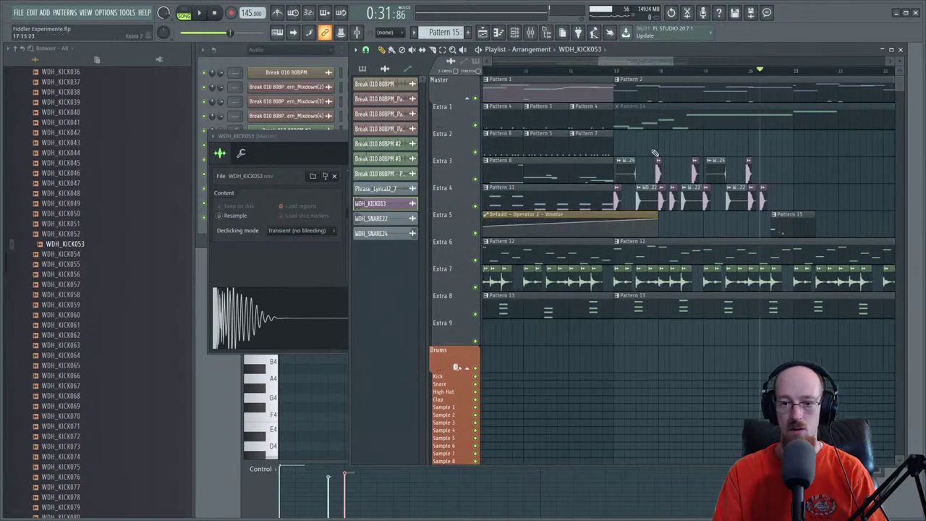
{"action": "double_click", "coordinate": [625, 203]}
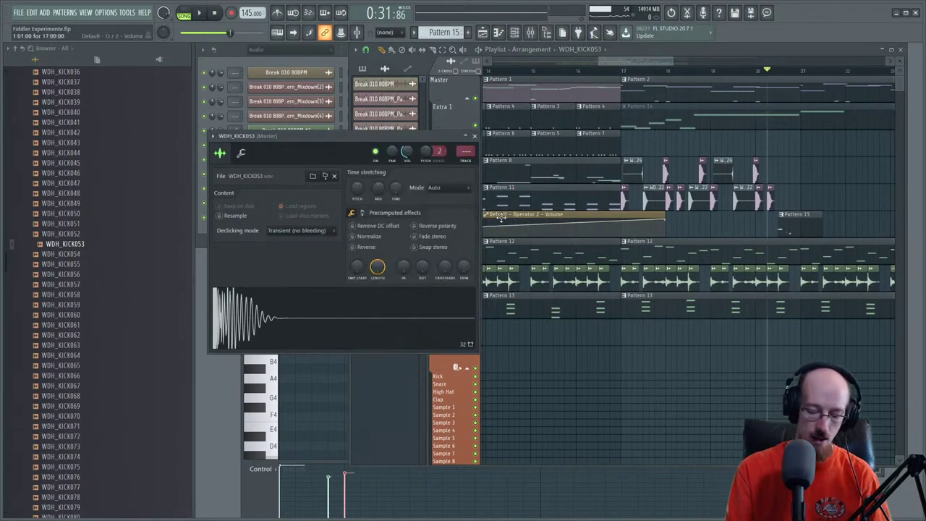
{"action": "key", "text": "F9"}
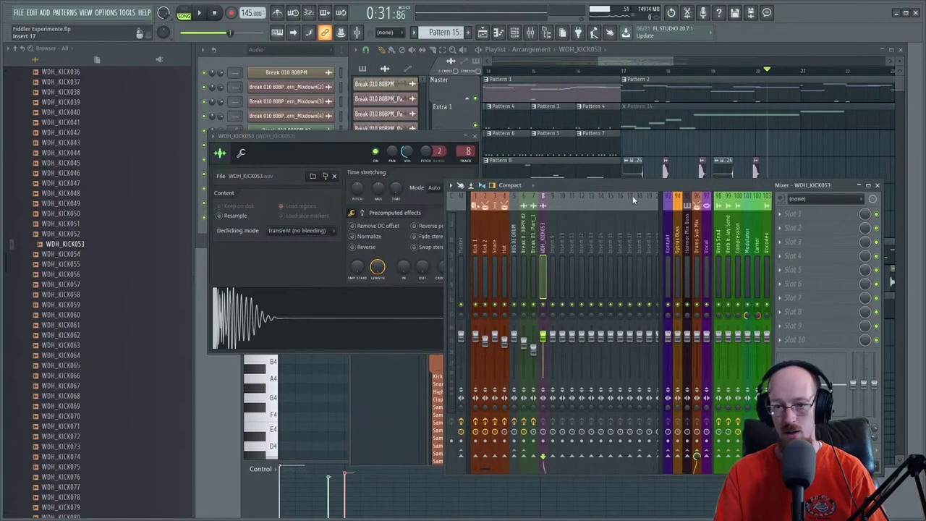
{"action": "left_click", "coordinate": [635, 172]}
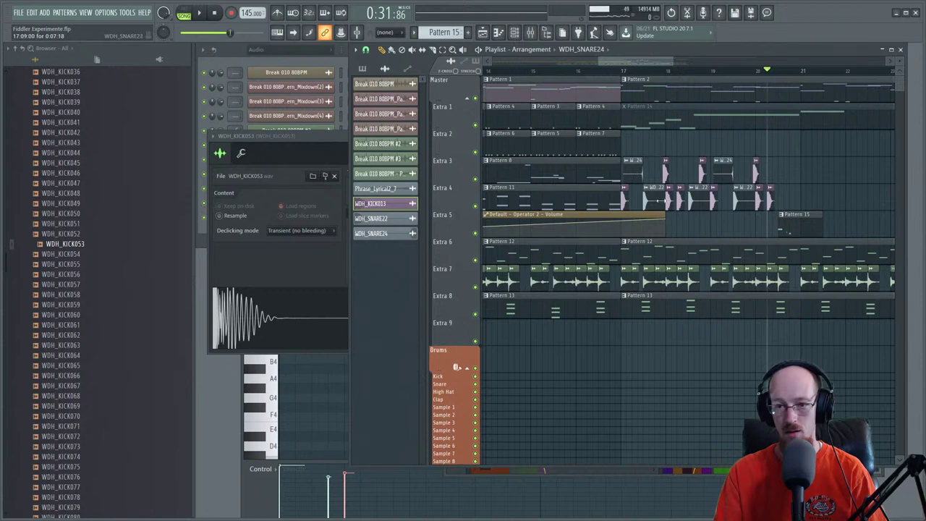
- Route the WDH_SNARE22 channel to mixer track 9 and close its settings and the mixer
{"action": "left_click", "coordinate": [655, 199]}
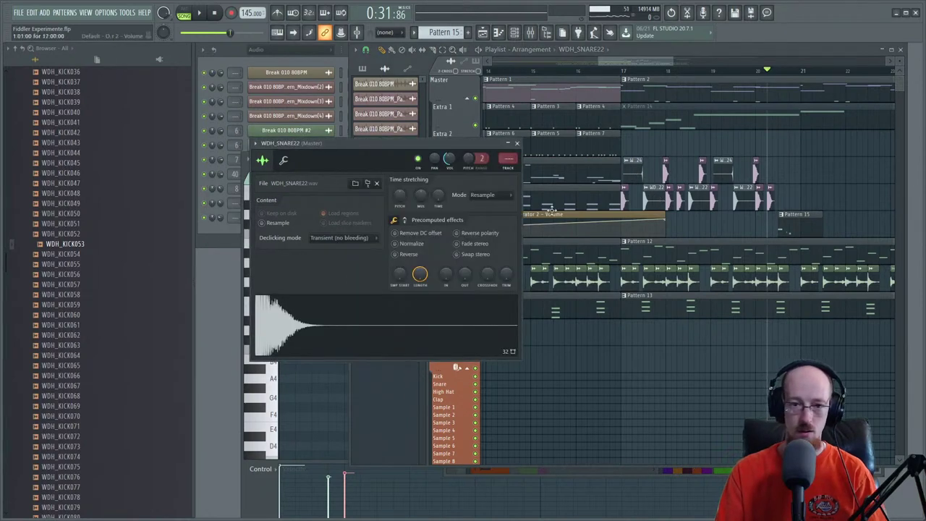
{"action": "key", "text": "ctrl+l"}
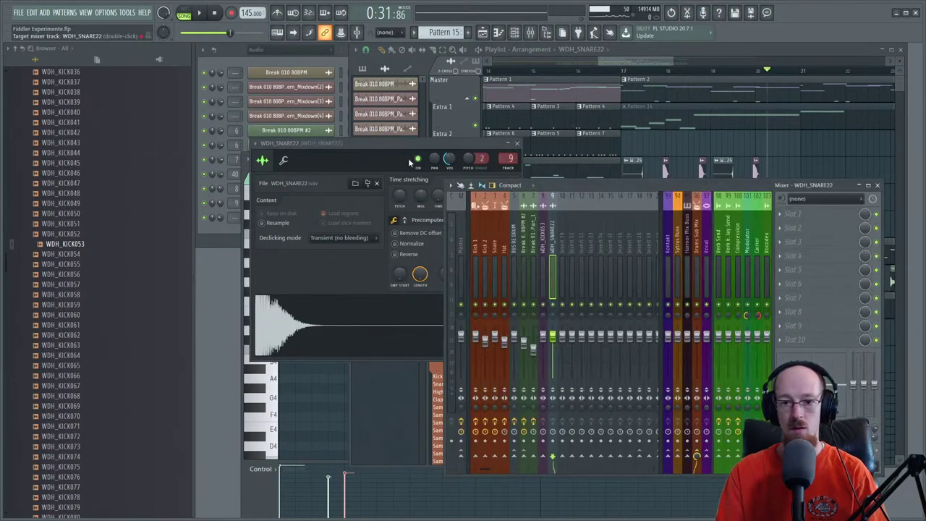
{"action": "left_click", "coordinate": [514, 144]}
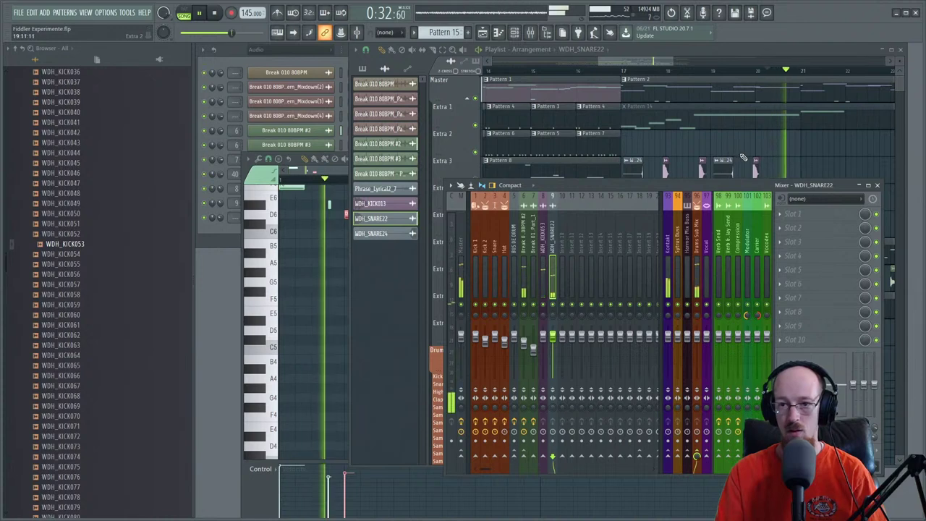
{"action": "key", "text": "space"}
{"action": "key", "text": "F9"}
- Try a WDH_KICK053 clip on Extra 4 above Pattern 15 late in bar 20, audition it and remove it
{"action": "scroll", "coordinate": [758, 223], "scroll_direction": "up", "scroll_amount": 4}
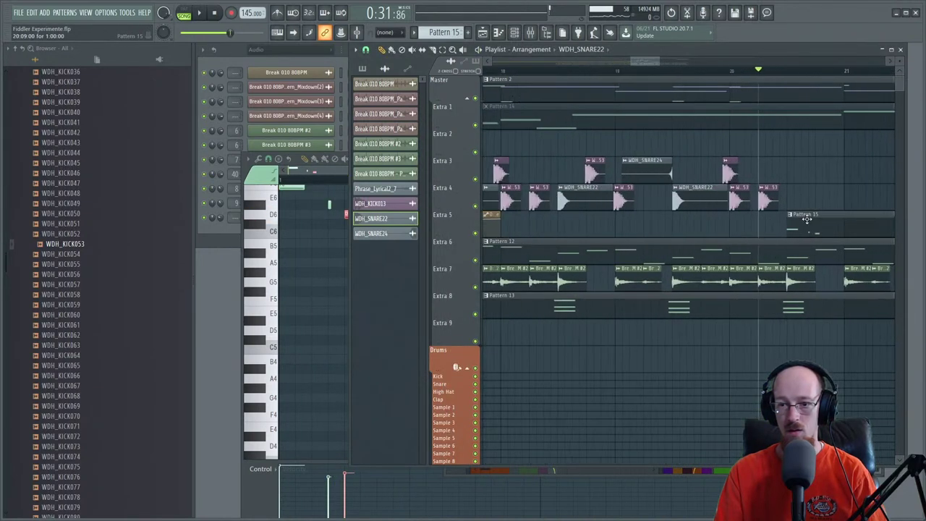
{"action": "key", "text": "space"}
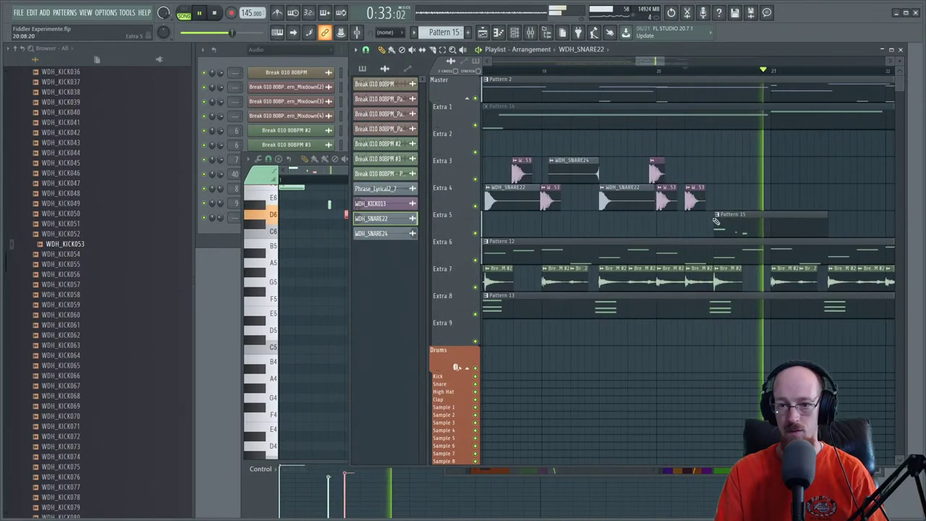
{"action": "key", "text": "space"}
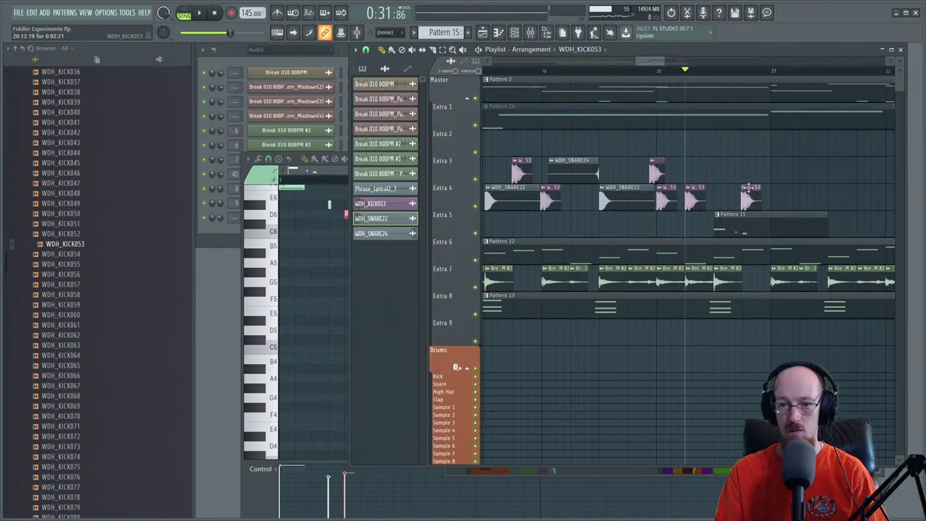
{"action": "key", "text": "space"}
{"action": "key", "text": "space"}
{"action": "right_click", "coordinate": [752, 197]}
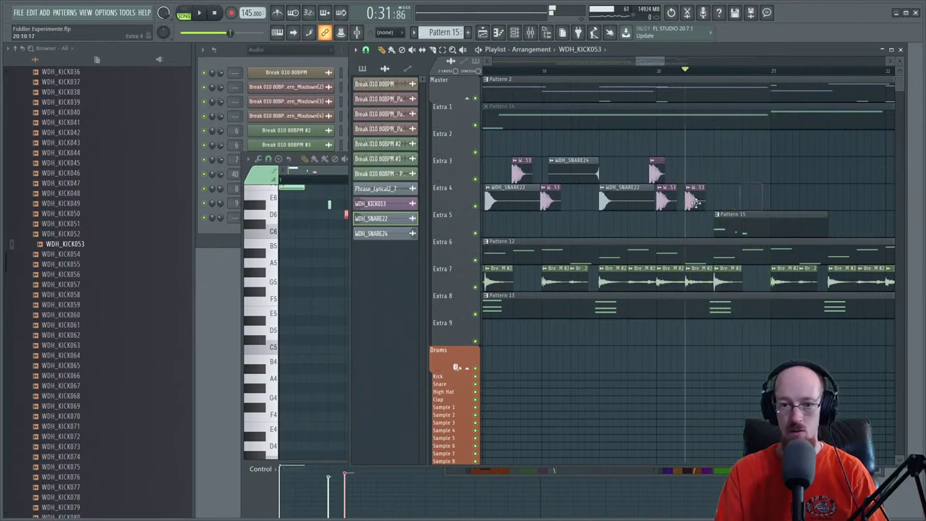
- Try a WDH_SNARE22 clip at the same spot on Extra 4, audition it and delete it
{"action": "key", "text": "space"}
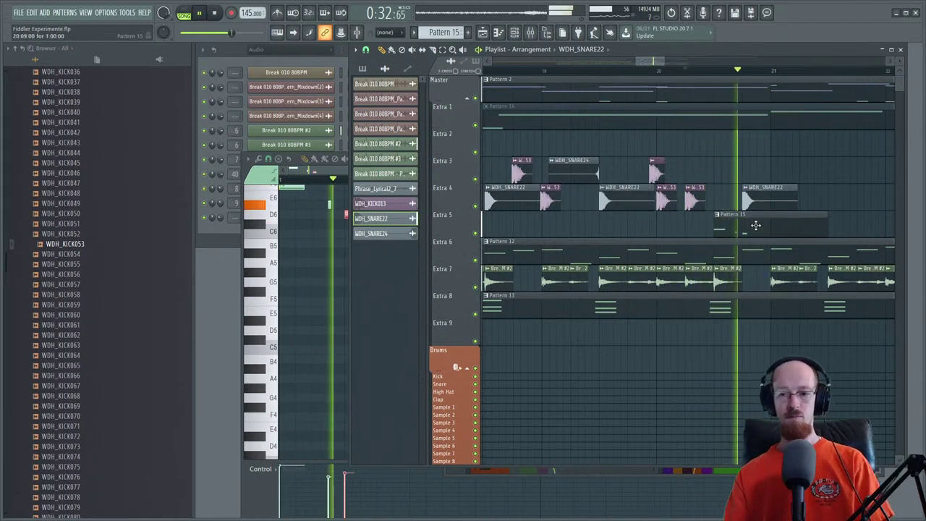
{"action": "key", "text": "space"}
{"action": "key", "text": "space"}
{"action": "right_click", "coordinate": [757, 200]}
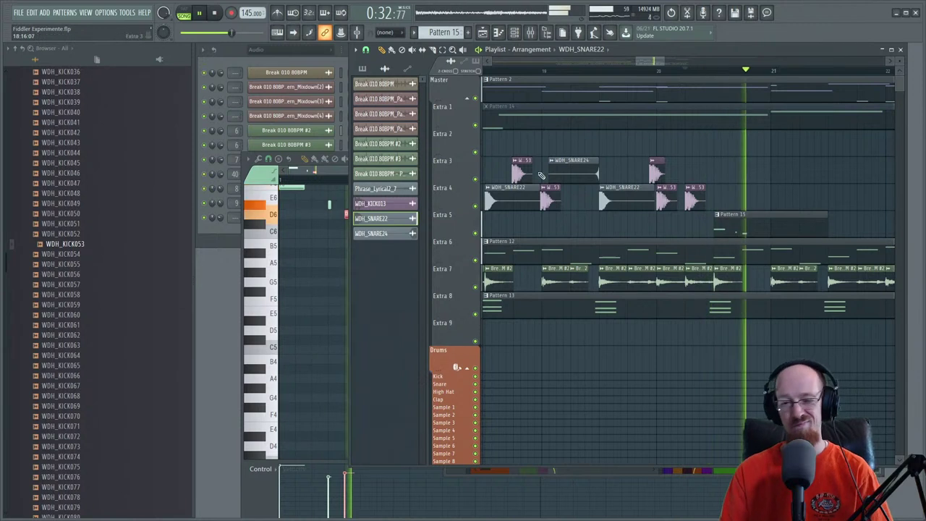
- Play the arrangement from bar 17 through bar 20 to check the drum pattern
{"action": "scroll", "coordinate": [643, 182], "scroll_direction": "down", "scroll_amount": 3}
{"action": "key", "text": "space"}
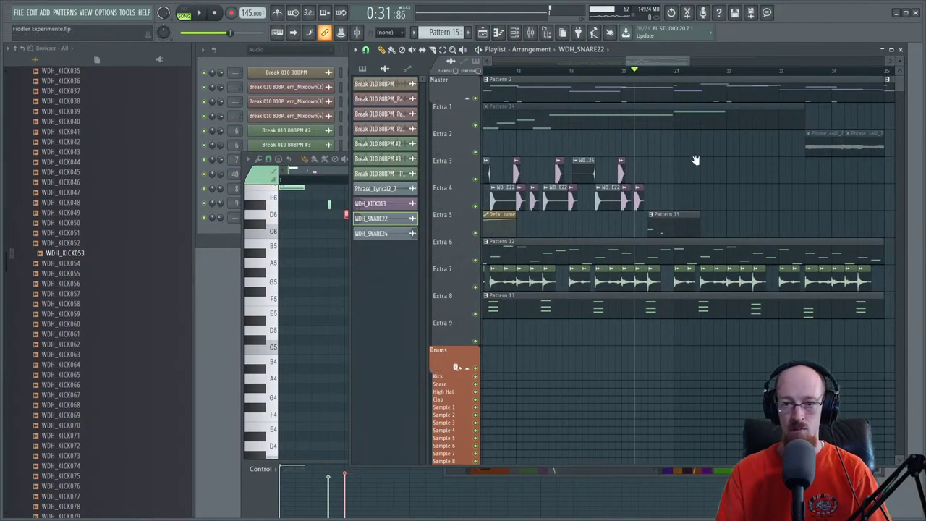
{"action": "scroll", "coordinate": [640, 100], "scroll_direction": "left", "scroll_amount": 3}
{"action": "left_click", "coordinate": [599, 75]}
{"action": "key", "text": "space"}
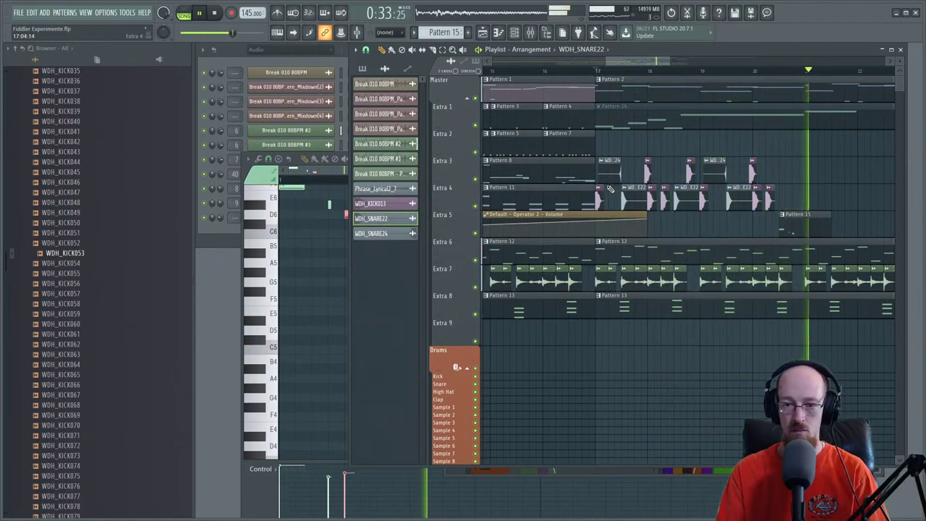
{"action": "key", "text": "space"}
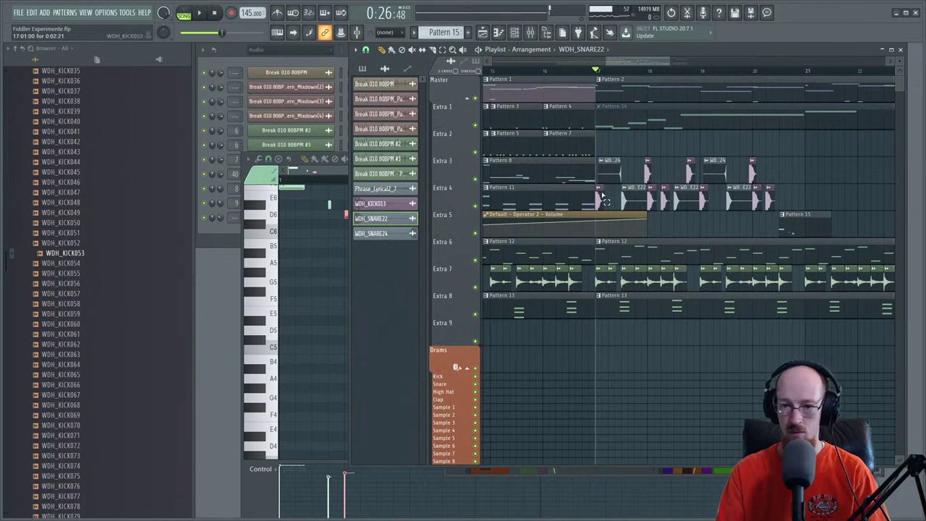
- Copy all kick and snare clips of bars 17 to 20 on Extra 3 and Extra 4 to start at bar 21
{"action": "left_click_drag", "start_coordinate": [602, 195], "coordinate": [782, 177]}
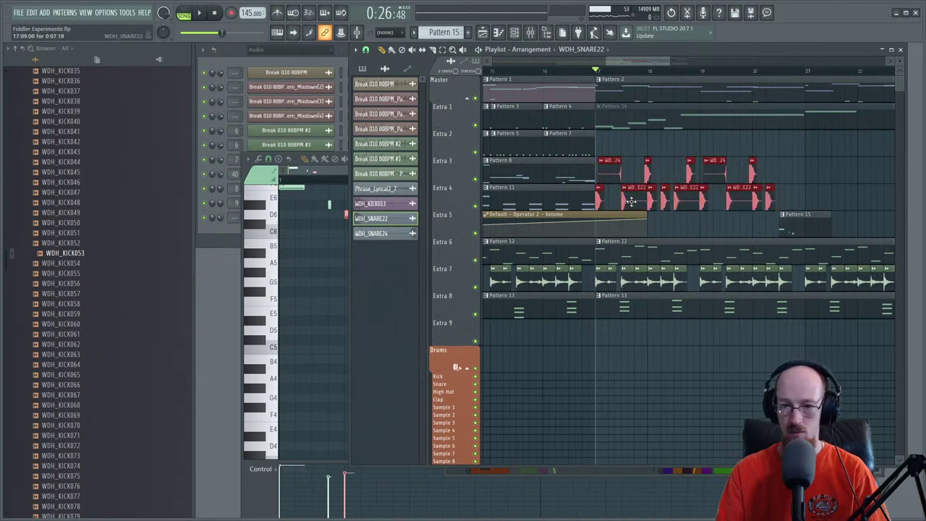
{"action": "left_click_drag", "start_coordinate": [631, 202], "coordinate": [842, 192]}
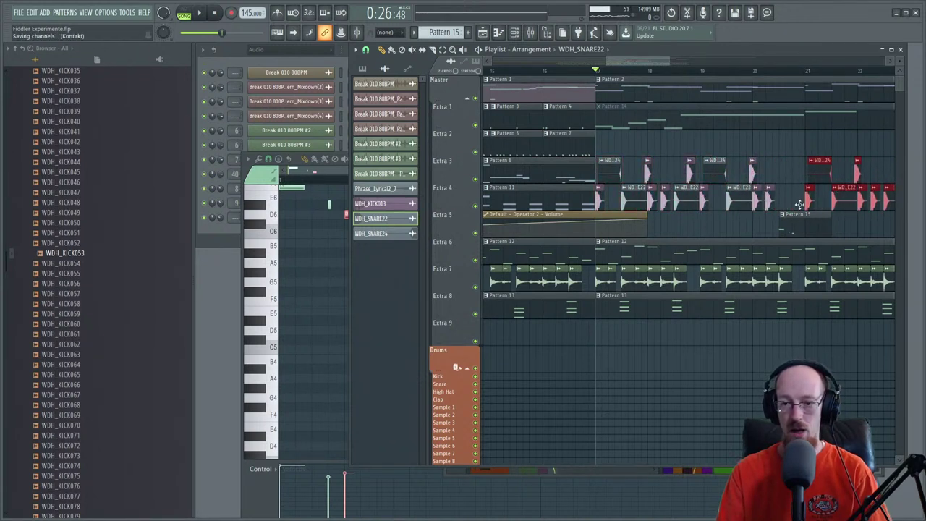
{"action": "scroll", "coordinate": [795, 181], "scroll_direction": "down", "scroll_amount": 4}
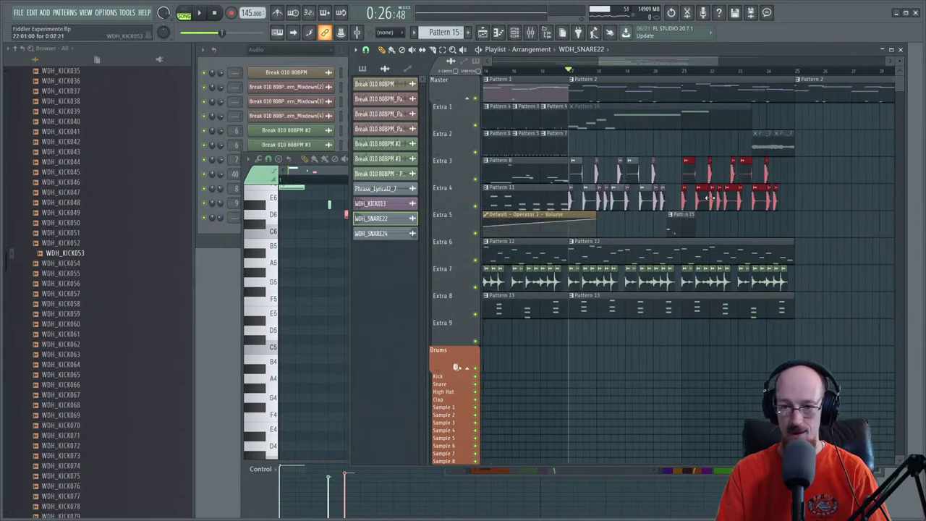
- Add a second Pattern 15 clip on Extra 5 late in bar 24 and trim both copies to end at bars 21 and 25
{"action": "left_click", "coordinate": [771, 220]}
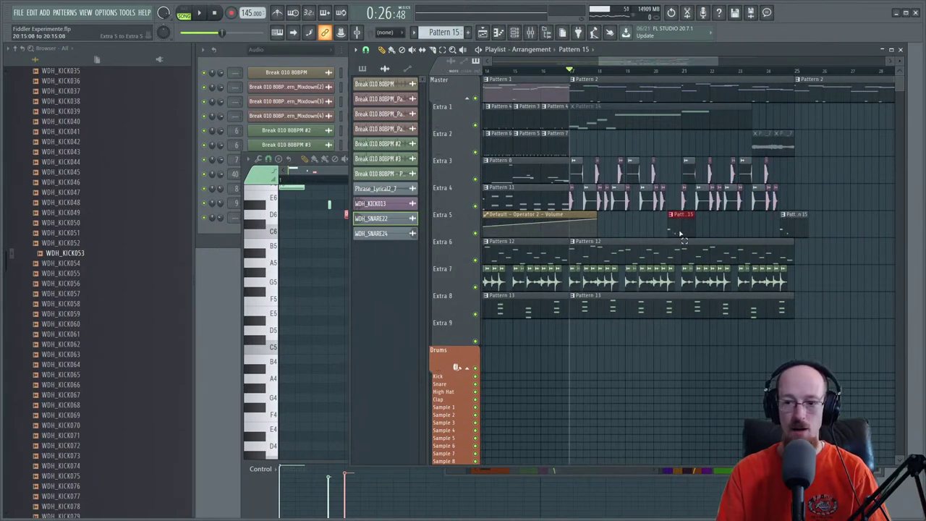
{"action": "left_click_drag", "start_coordinate": [680, 233], "coordinate": [808, 224]}
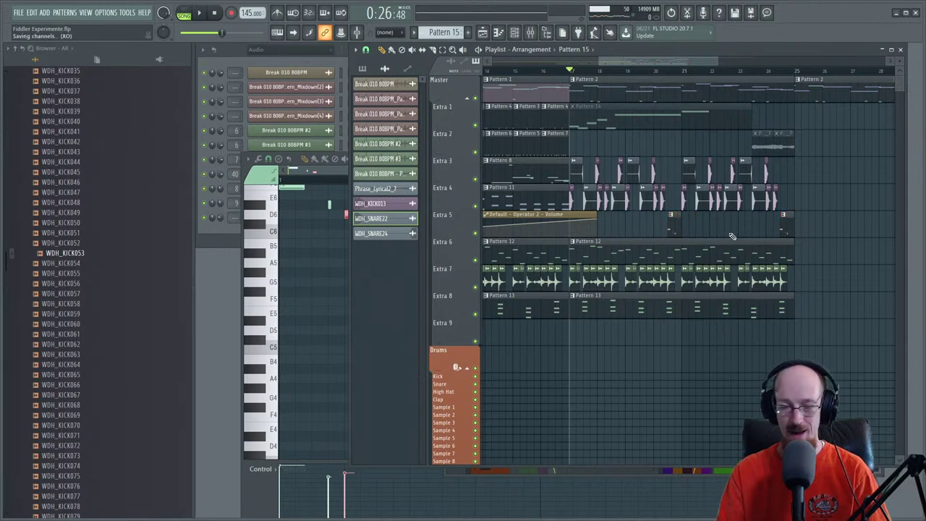
- Play from bar 17 and raise the WDH_SNARE22 sample's pitch slightly, with time stretching in Auto mode
{"action": "scroll", "coordinate": [723, 217], "scroll_direction": "up", "scroll_amount": 4}
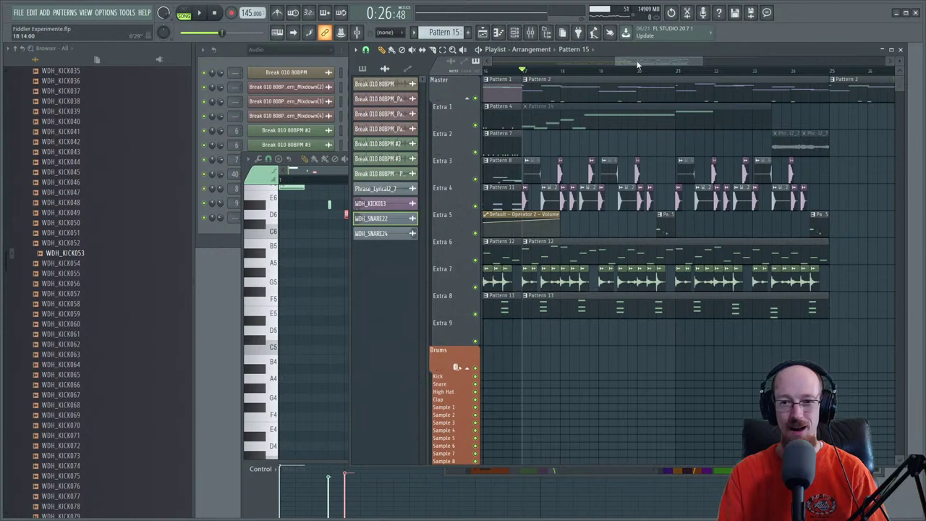
{"action": "left_click_drag", "start_coordinate": [638, 65], "coordinate": [630, 69]}
{"action": "scroll", "coordinate": [664, 173], "scroll_direction": "down", "scroll_amount": 2}
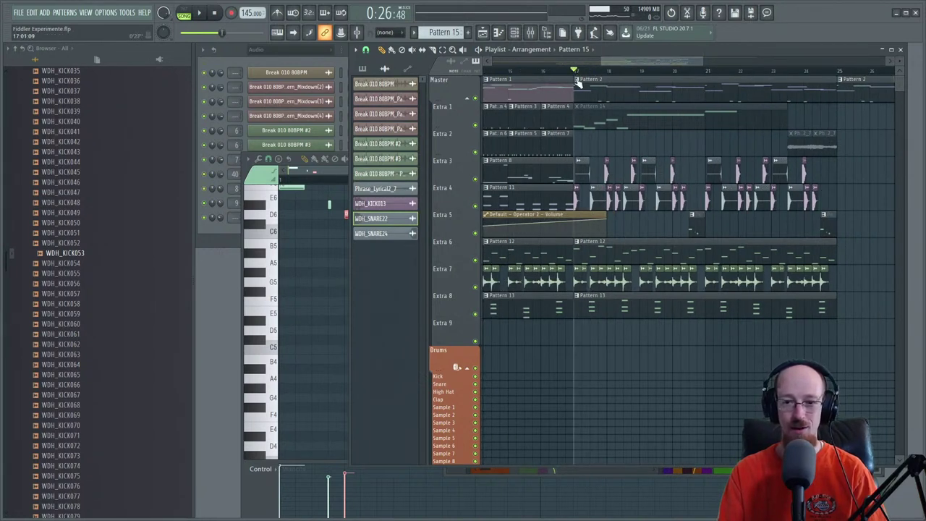
{"action": "key", "text": "space"}
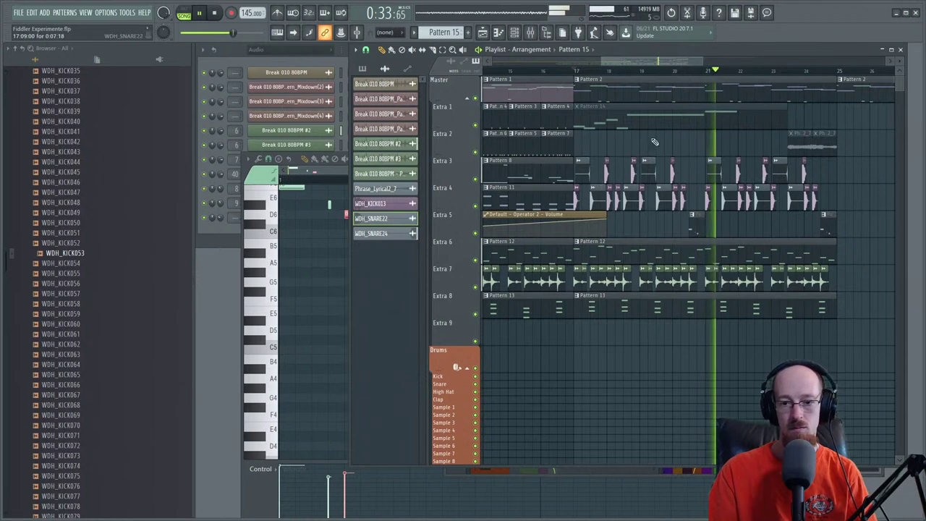
{"action": "double_click", "coordinate": [596, 201]}
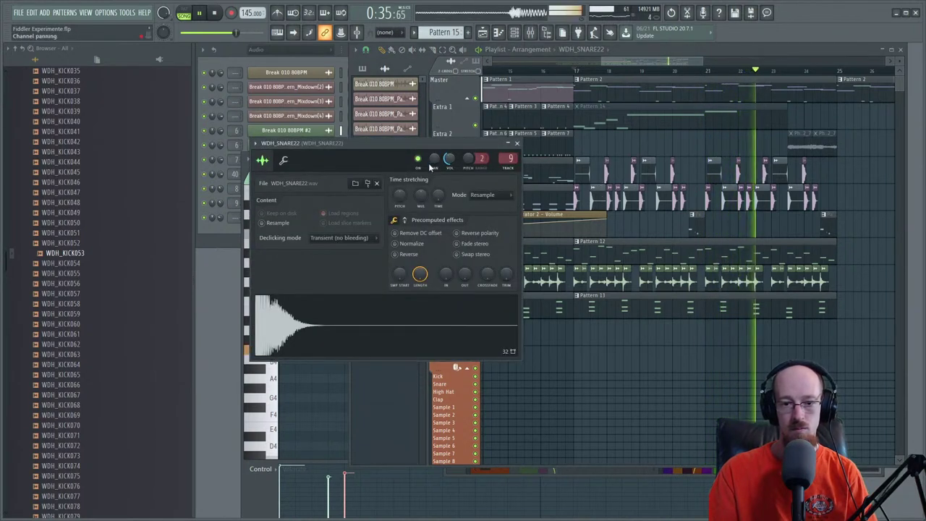
{"action": "left_click_drag", "start_coordinate": [401, 198], "coordinate": [397, 200]}
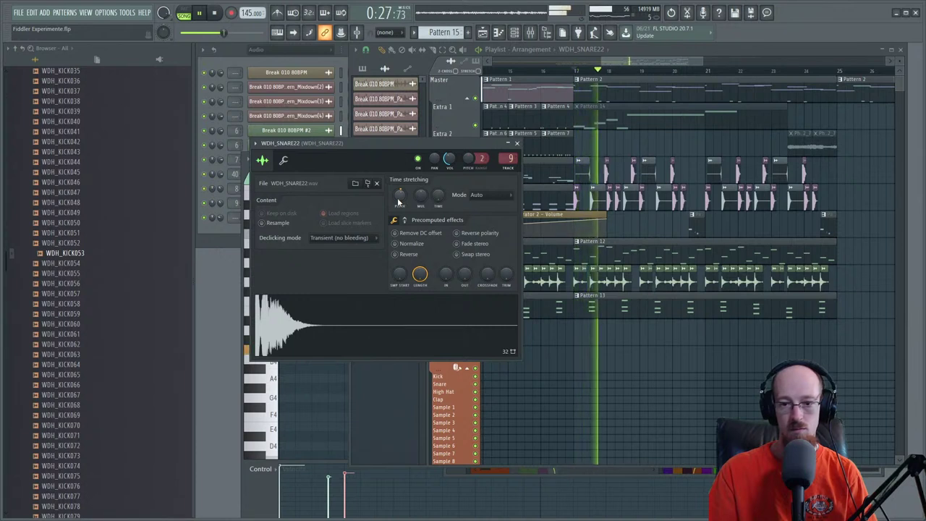
{"action": "key", "text": "space"}
- Shift the WDH_KICK053 sample's pitch by +100 cents and add a quick fade out during playback
{"action": "double_click", "coordinate": [575, 198]}
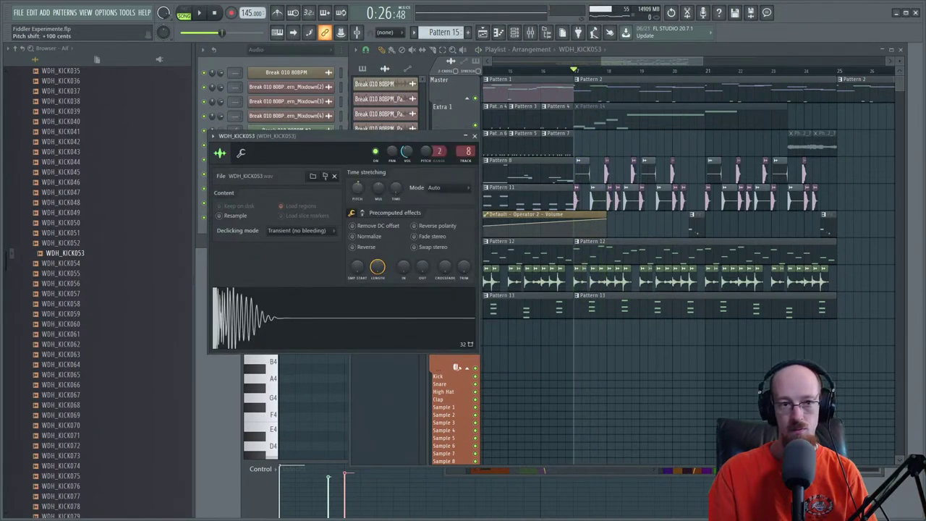
{"action": "key", "text": "space"}
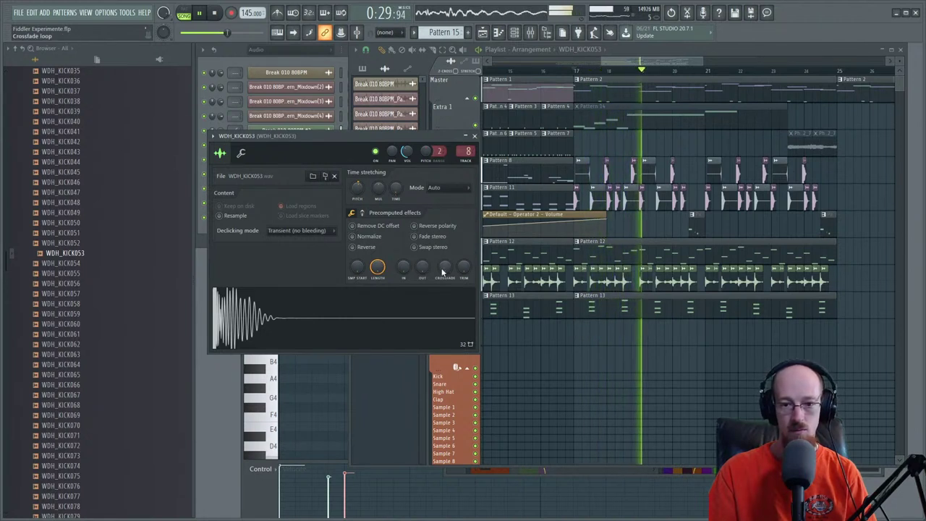
{"action": "left_click_drag", "start_coordinate": [425, 268], "coordinate": [427, 261]}
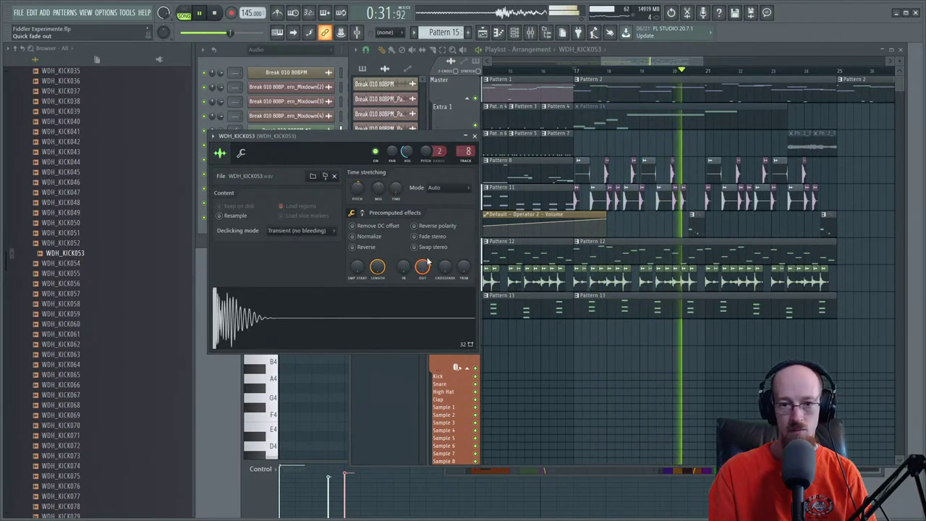
{"action": "left_click", "coordinate": [473, 135]}
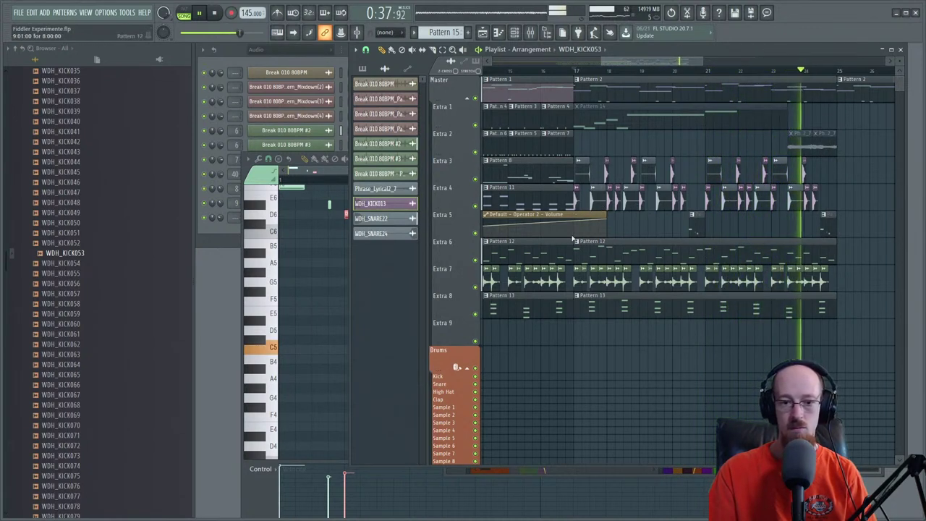
- Lower the WDH_KICK053 mixer track to about -2.3 dB and the WDH_SNARE22 track to about -2.2 dB while playing from bar 17
{"action": "key", "text": "space"}
{"action": "key", "text": "F9"}
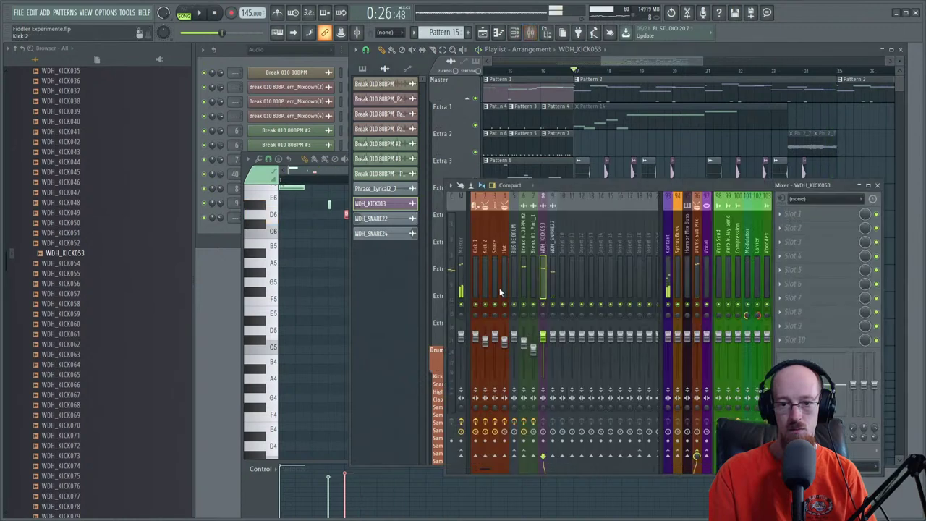
{"action": "key", "text": "space"}
{"action": "left_click", "coordinate": [524, 353]}
{"action": "left_click", "coordinate": [543, 343]}
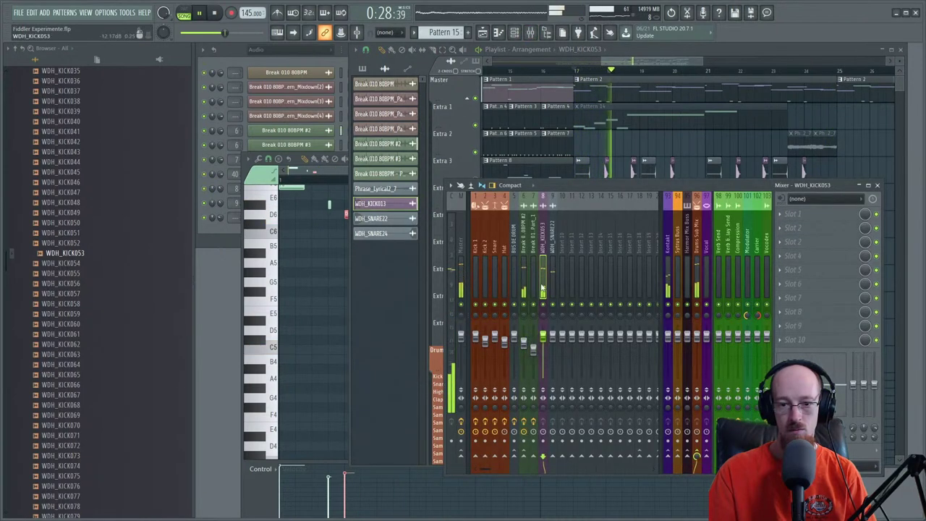
{"action": "left_click", "coordinate": [551, 344]}
{"action": "left_click", "coordinate": [543, 343]}
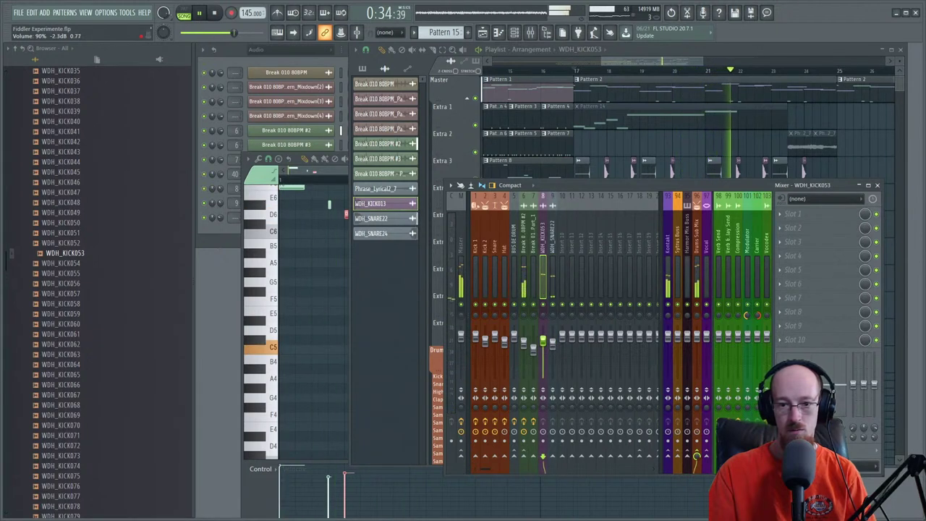
{"action": "left_click", "coordinate": [552, 344]}
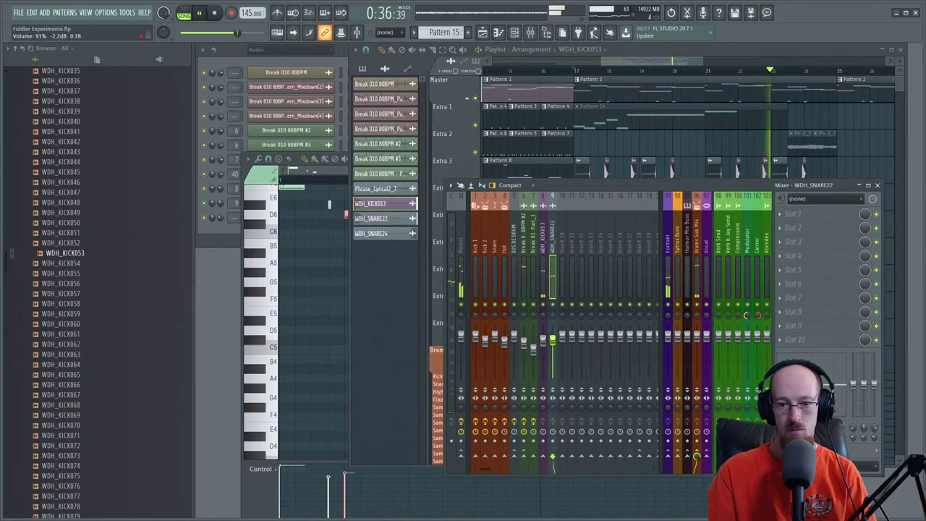
{"action": "left_click", "coordinate": [543, 343]}
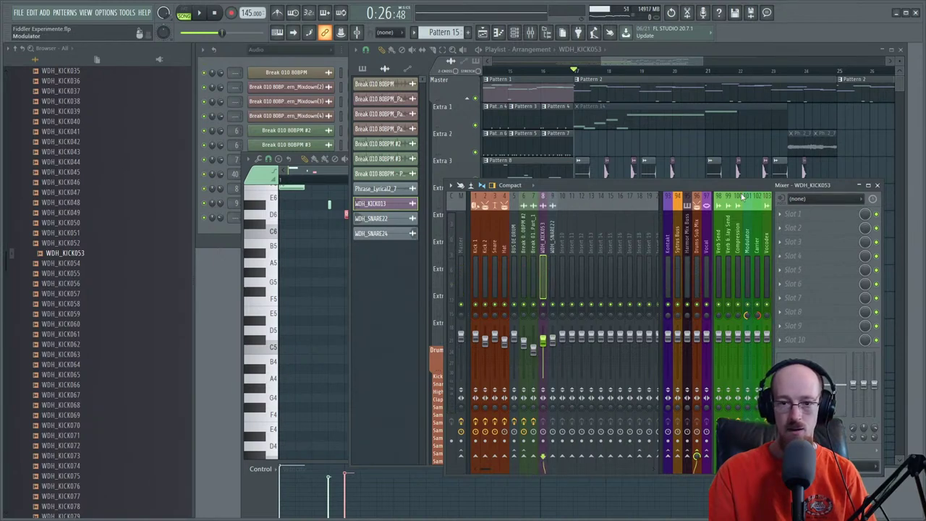
- Move the mixer window clear of the kick and snare clips, select the WDH_KICK053 track and start playback
{"action": "left_click_drag", "start_coordinate": [740, 183], "coordinate": [446, 170]}
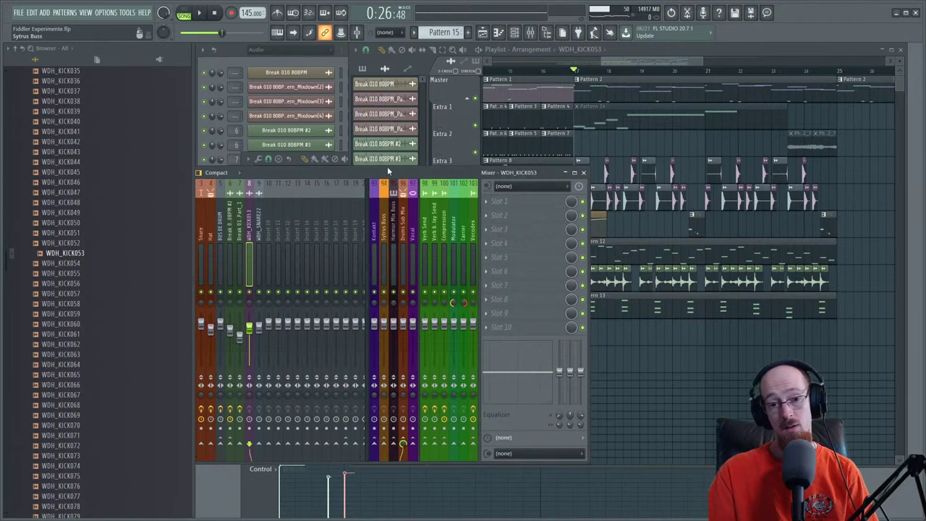
{"action": "left_click_drag", "start_coordinate": [390, 172], "coordinate": [467, 218]}
{"action": "left_click", "coordinate": [324, 272]}
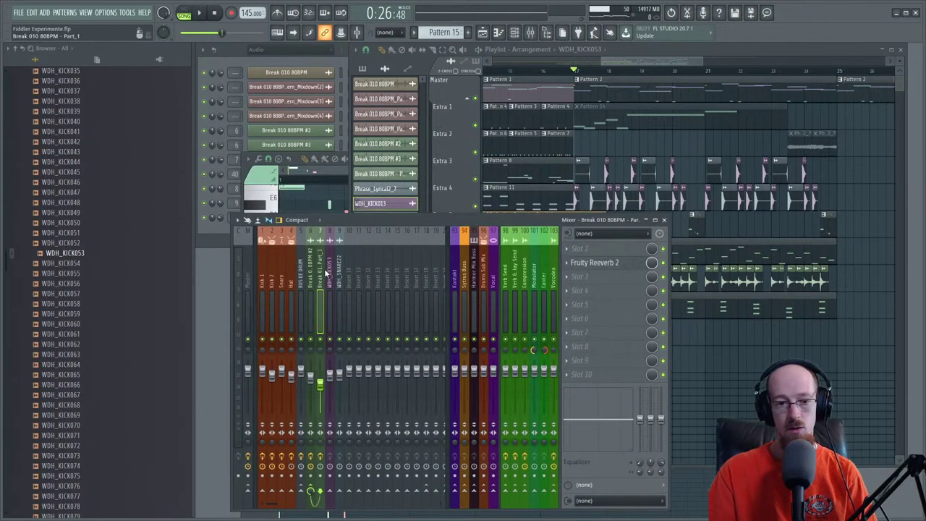
{"action": "left_click", "coordinate": [334, 275]}
{"action": "key", "text": "space"}
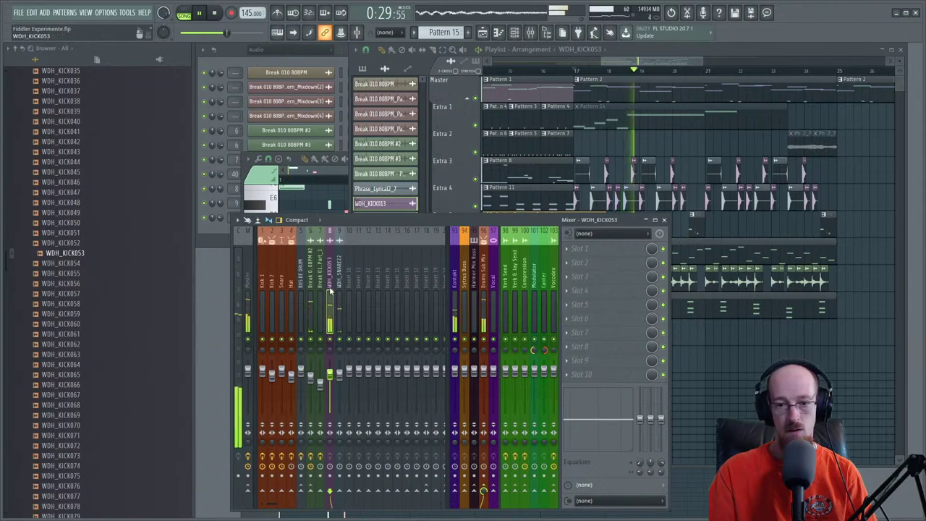
- Try a Pitch Shifter effect on the WDH_KICK053 track at +2.00 and -2.00 semitones during playback
{"action": "key", "text": "F8"}
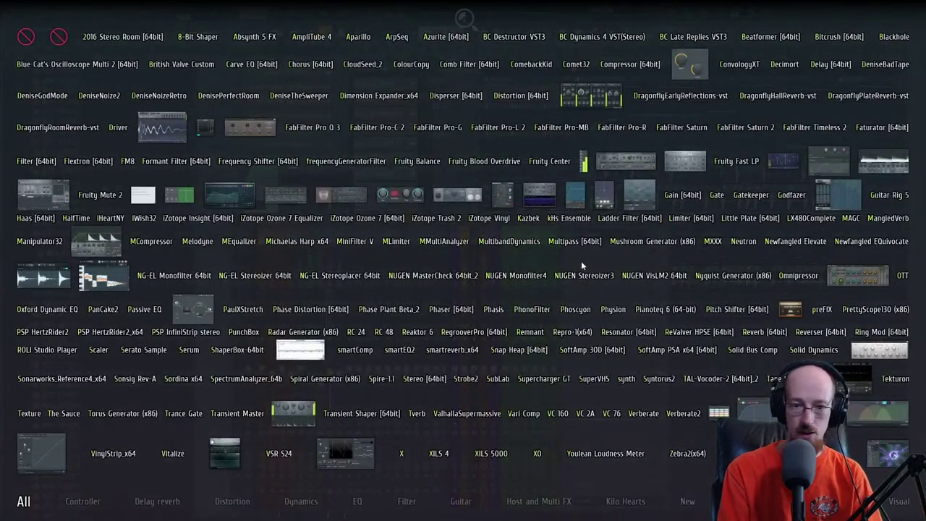
{"action": "type", "text": "pitch"}
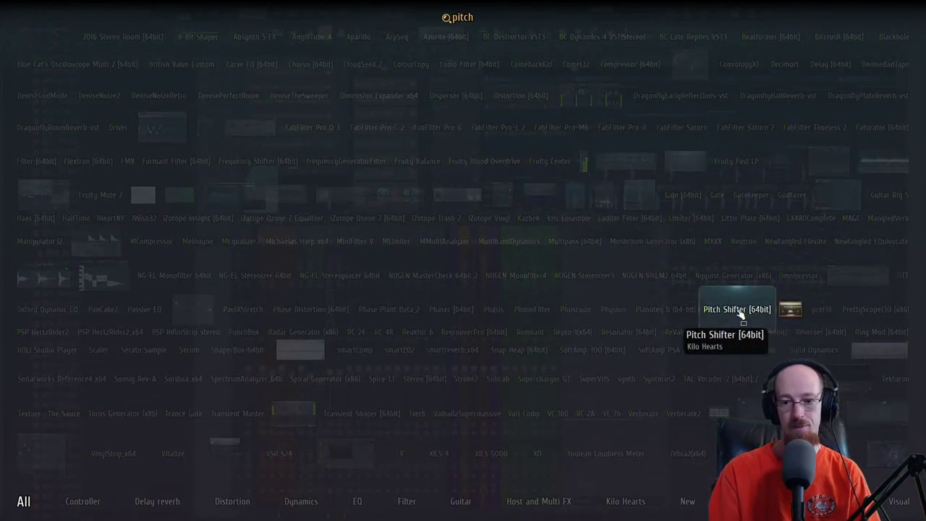
{"action": "left_click", "coordinate": [736, 309]}
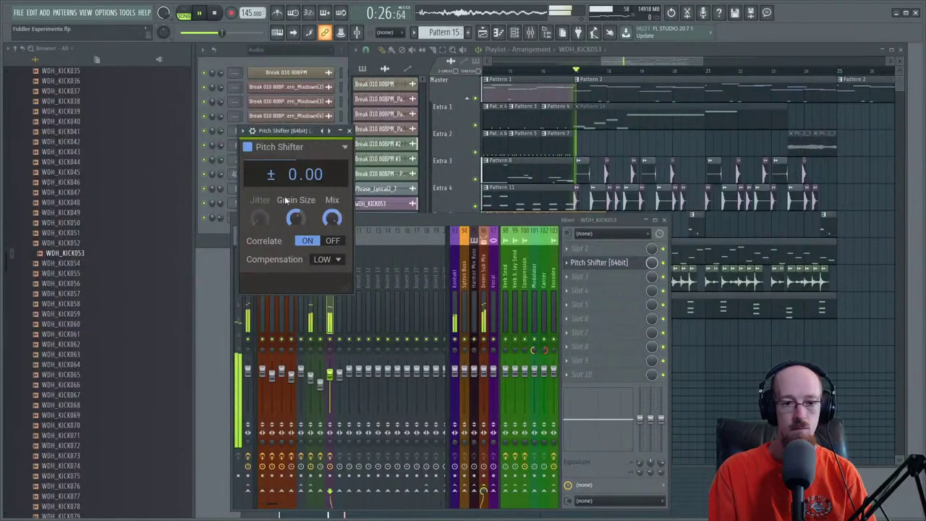
{"action": "scroll", "coordinate": [291, 177], "scroll_direction": "down", "scroll_amount": 1}
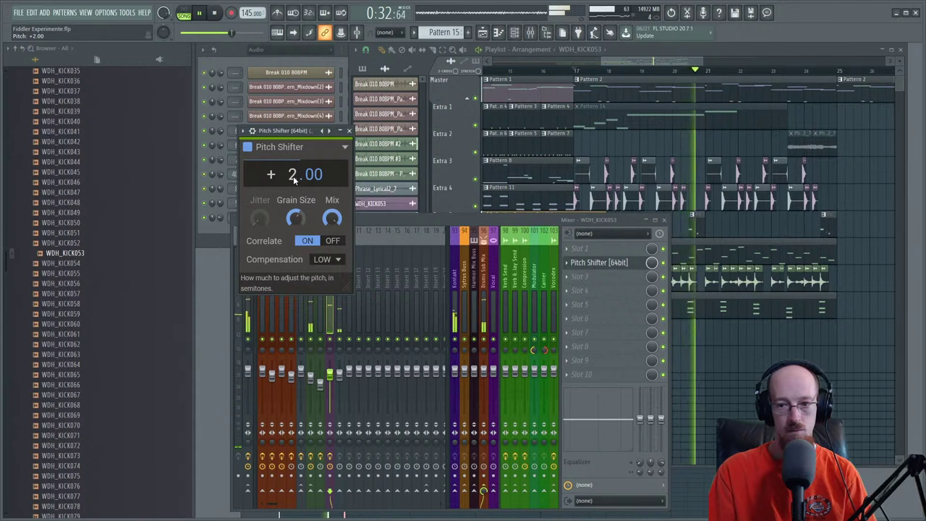
{"action": "mouse_move", "coordinate": [294, 179]}
{"action": "left_mouse_down"}
{"action": "mouse_move", "coordinate": [294, 202]}
{"action": "mouse_move", "coordinate": [297, 181]}
{"action": "left_mouse_up"}
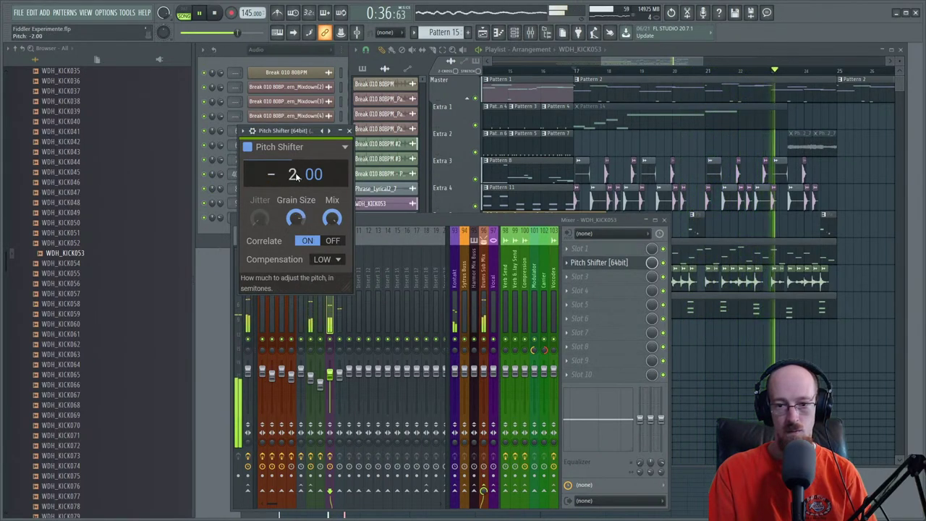
{"action": "left_click", "coordinate": [547, 217]}
{"action": "key", "text": "space"}
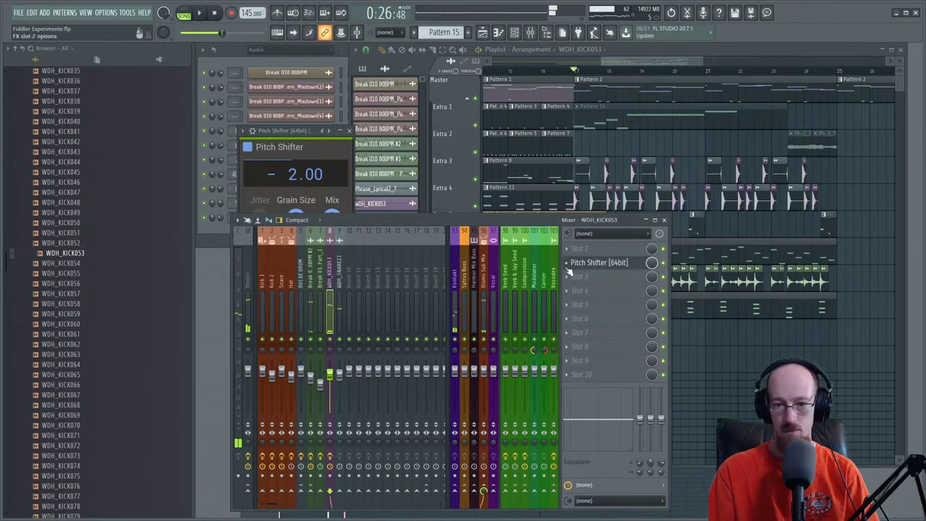
- Delete the Pitch Shifter from the WDH_KICK053 track's effect slots
{"action": "left_click", "coordinate": [567, 263]}
{"action": "left_click", "coordinate": [587, 285]}
{"action": "left_click", "coordinate": [517, 297]}
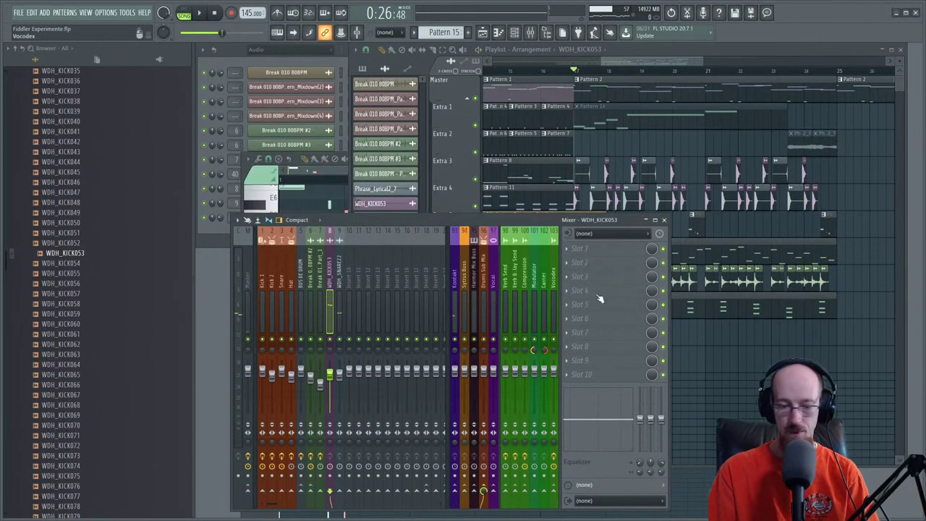
- Load PSP HertzRider2_x64 on the WDH_KICK053 track and solo that track during playback
{"action": "key", "text": "F8"}
{"action": "type", "text": "hertz"}
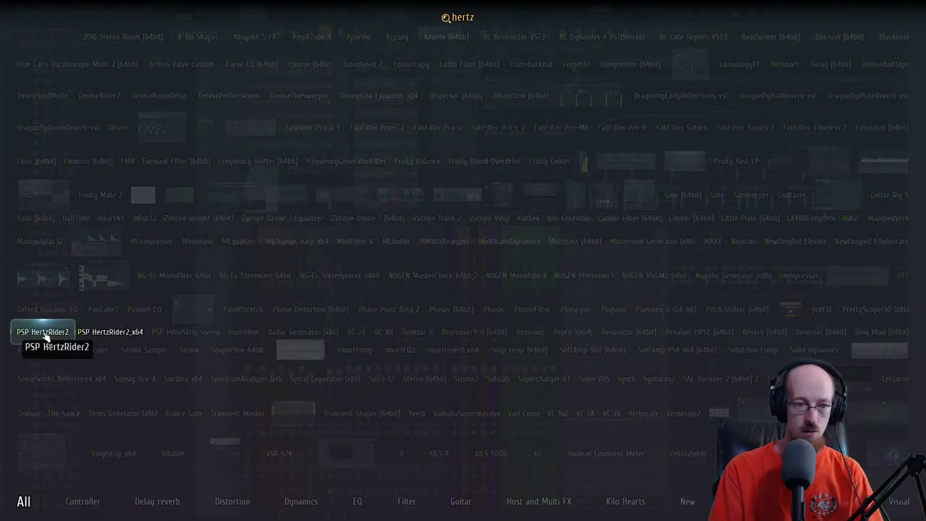
{"action": "left_click", "coordinate": [111, 332]}
{"action": "key", "text": "space"}
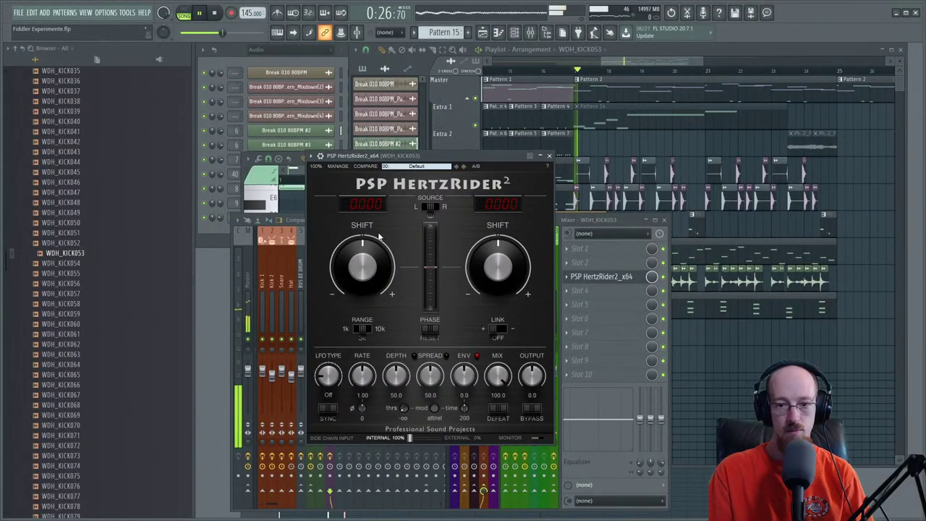
{"action": "left_click", "coordinate": [609, 219]}
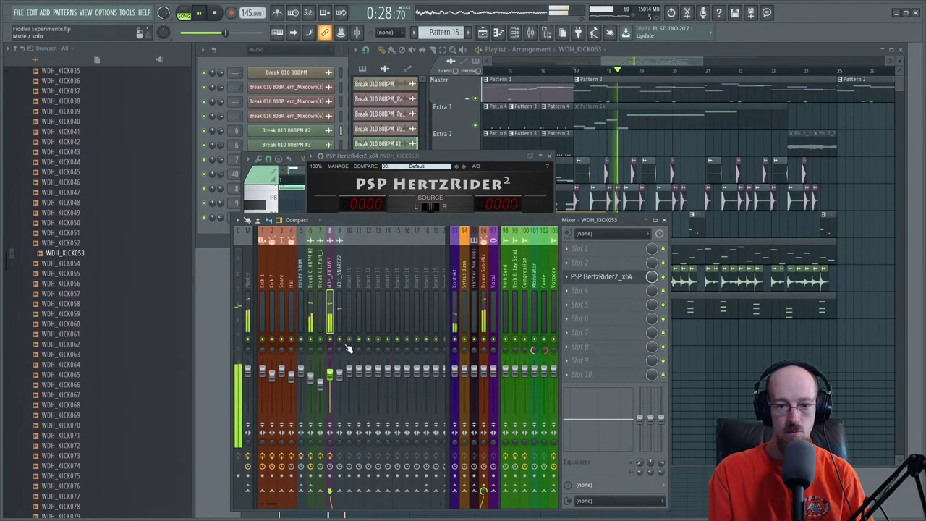
{"action": "left_click", "coordinate": [477, 155]}
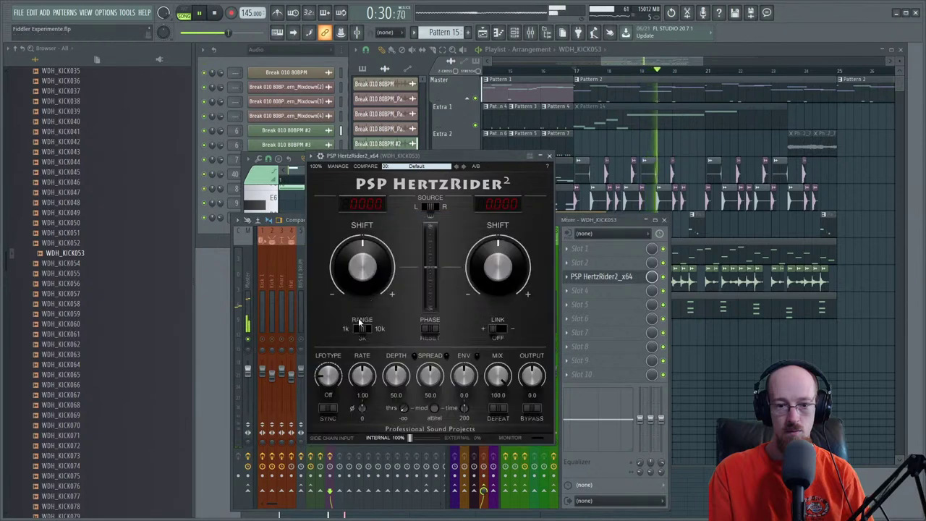
- Try small frequency shifts on the kick in HertzRider with different range settings and LFO spread amounts
{"action": "left_click_drag", "start_coordinate": [363, 292], "coordinate": [362, 258]}
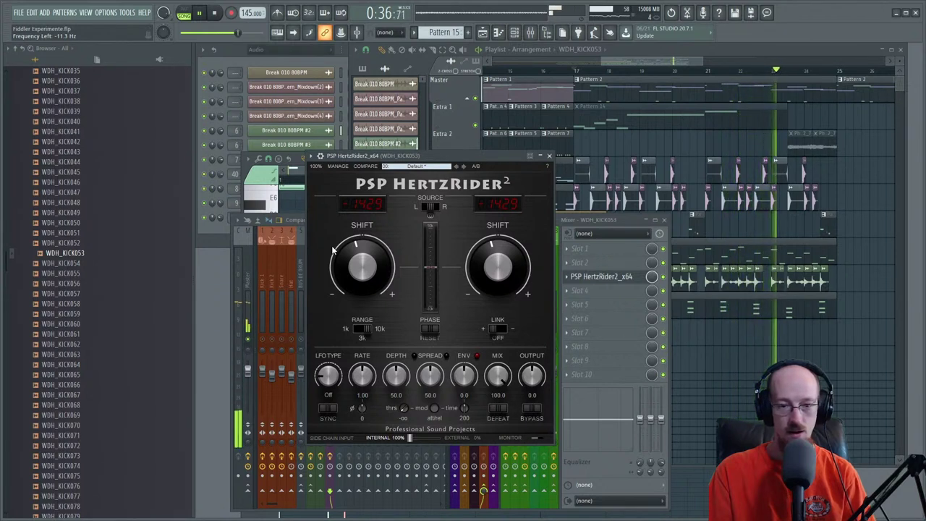
{"action": "key", "text": "space"}
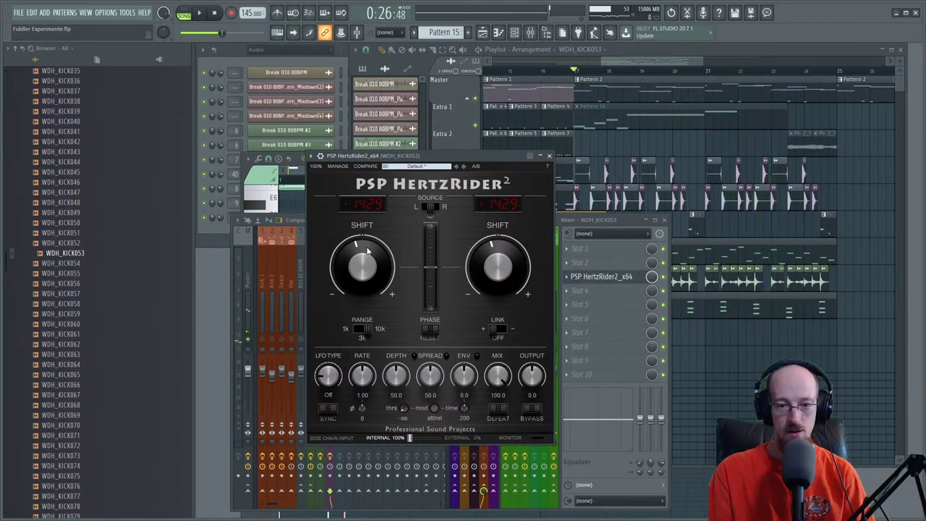
{"action": "scroll", "coordinate": [367, 258], "scroll_direction": "up", "scroll_amount": 3}
{"action": "left_click", "coordinate": [357, 331]}
{"action": "scroll", "coordinate": [428, 368], "scroll_direction": "up", "scroll_amount": 3}
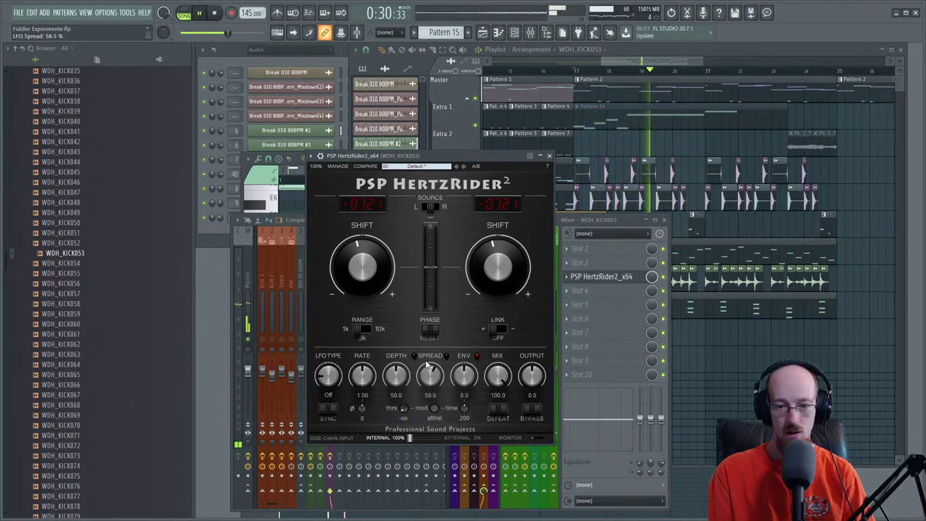
{"action": "scroll", "coordinate": [428, 374], "scroll_direction": "down", "scroll_amount": 4}
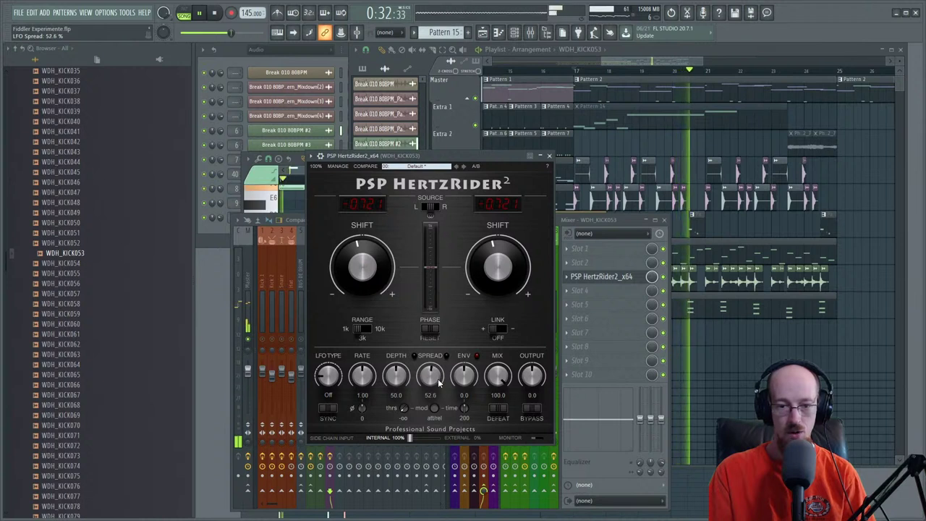
{"action": "key", "text": "space"}
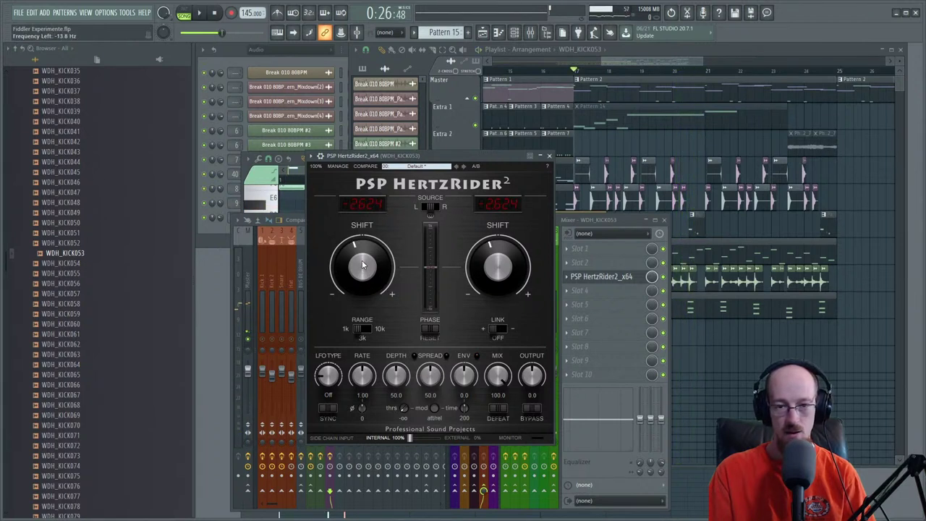
{"action": "left_click", "coordinate": [360, 329]}
{"action": "key", "text": "space"}
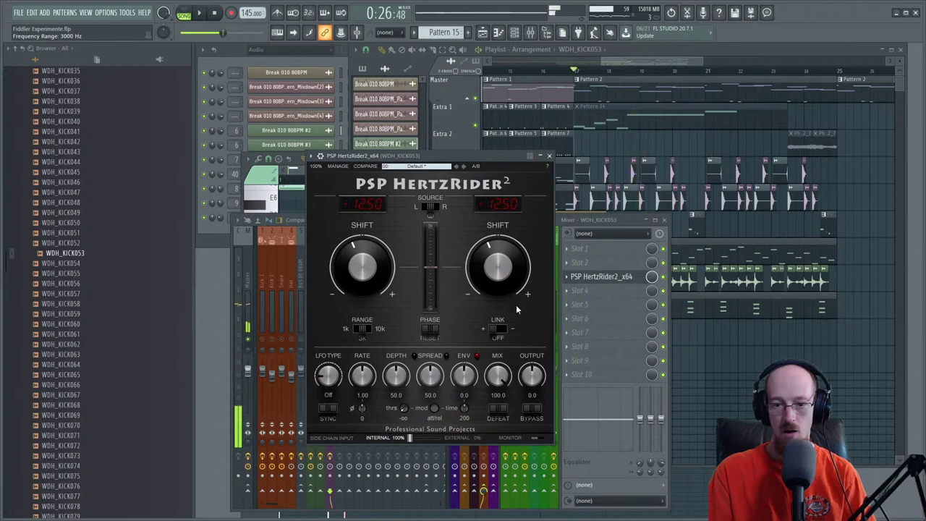
- Delete PSP HertzRider2_x64 from the WDH_KICK053 track
{"action": "left_click", "coordinate": [587, 279]}
{"action": "left_click", "coordinate": [569, 277]}
{"action": "left_click", "coordinate": [584, 298]}
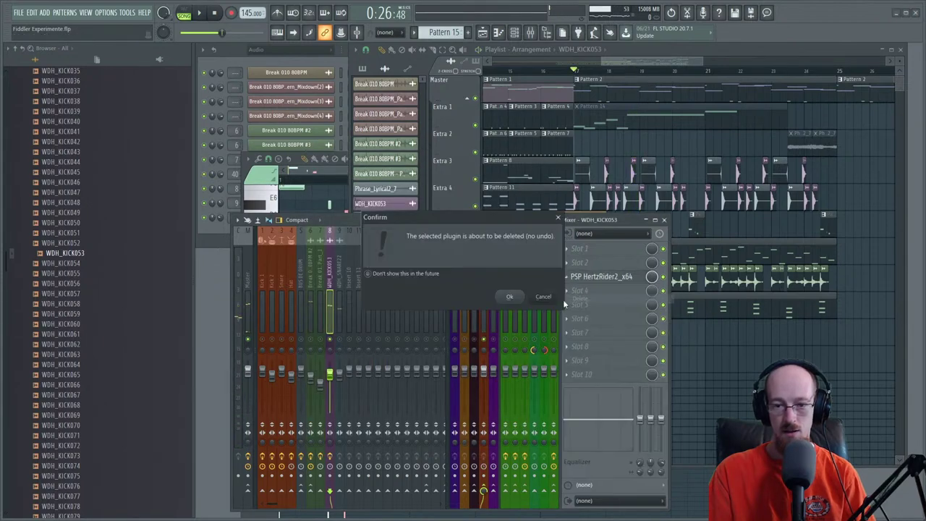
{"action": "left_click", "coordinate": [501, 297]}
- Load Fruity Parametric EQ 2 in slot 3 of the WDH_KICK053 track, cutting the lows with band 1 and boosting the highs with band 5
{"action": "left_click", "coordinate": [595, 277]}
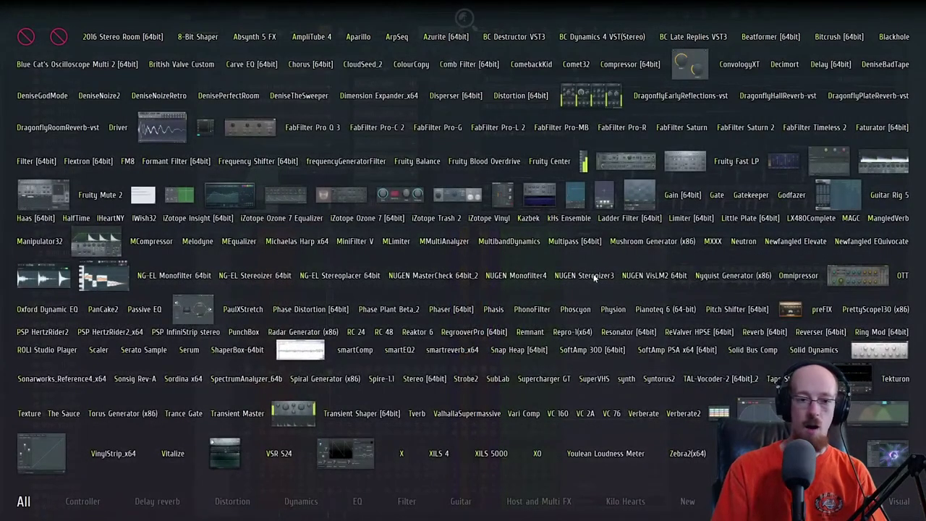
{"action": "type", "text": "para"}
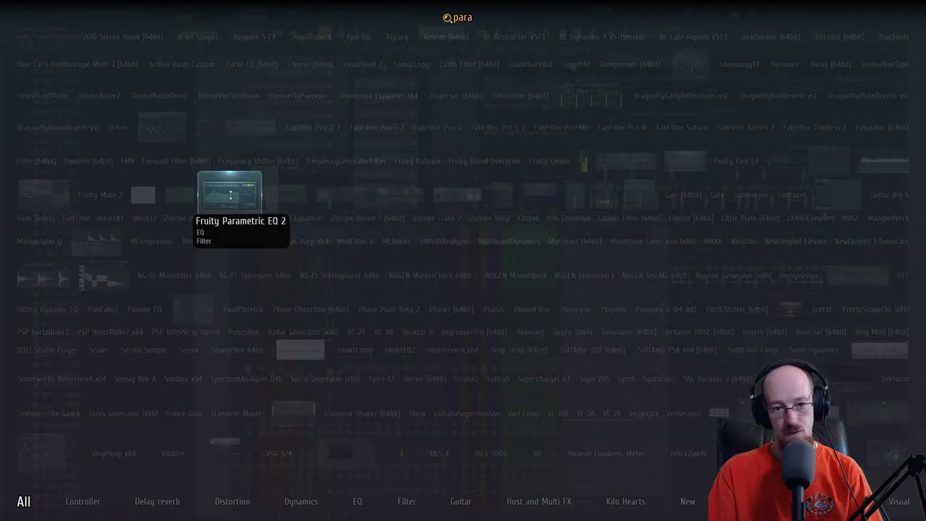
{"action": "left_click", "coordinate": [229, 194]}
{"action": "left_click_drag", "start_coordinate": [410, 264], "coordinate": [403, 265]}
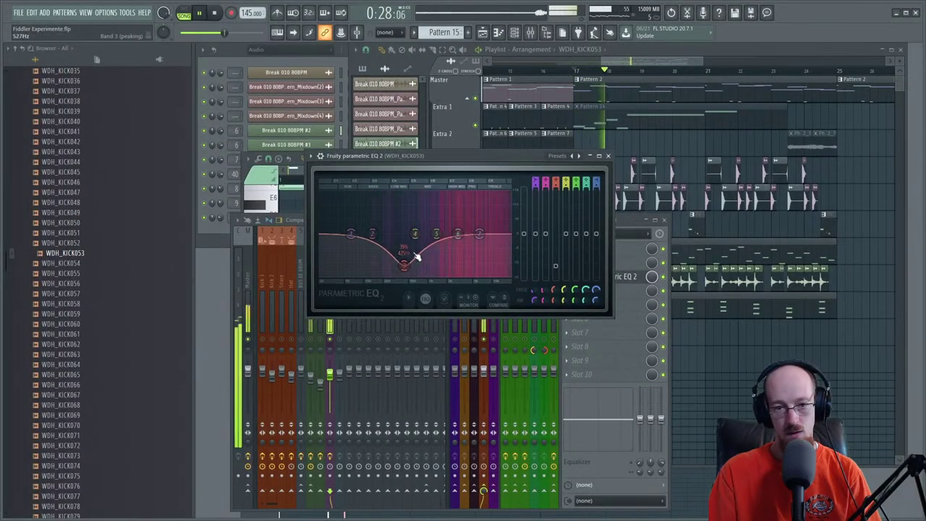
{"action": "left_click_drag", "start_coordinate": [436, 233], "coordinate": [443, 214]}
{"action": "left_click_drag", "start_coordinate": [404, 266], "coordinate": [392, 234]}
{"action": "left_click_drag", "start_coordinate": [339, 264], "coordinate": [353, 272]}
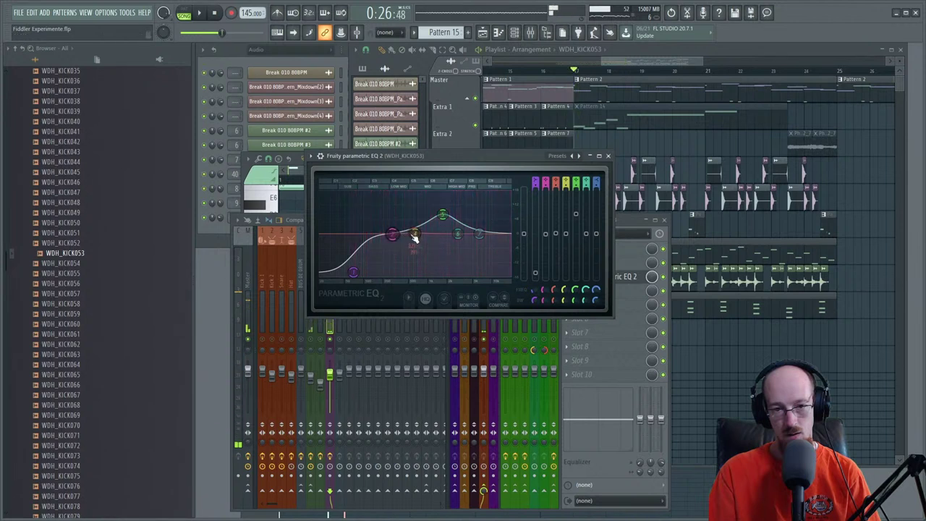
{"action": "left_click_drag", "start_coordinate": [392, 234], "coordinate": [390, 235]}
- Refine the kick EQ during playback: band 5 at about 2.3 dB near 4.5 kHz, band 4 cut in the mids, band 2 slightly lower in frequency
{"action": "key", "text": "space"}
{"action": "left_click_drag", "start_coordinate": [442, 215], "coordinate": [469, 228]}
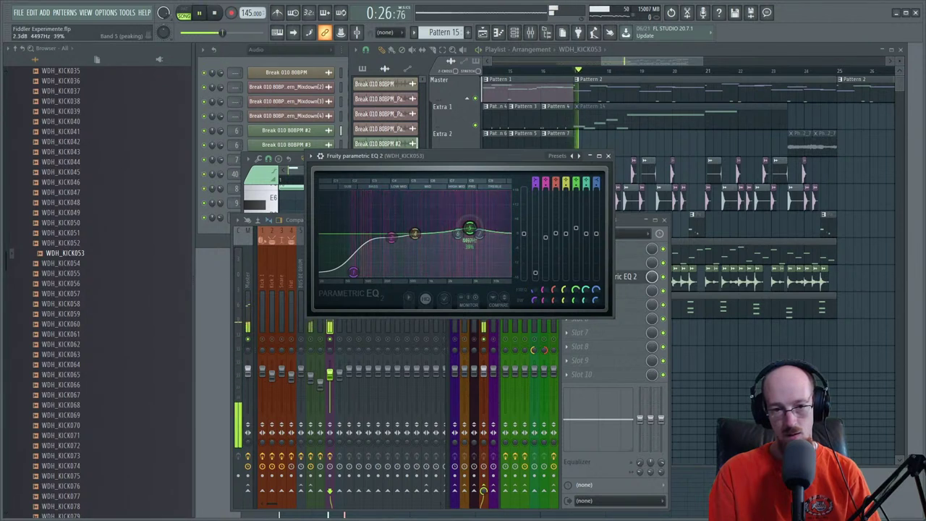
{"action": "left_click_drag", "start_coordinate": [415, 238], "coordinate": [428, 254]}
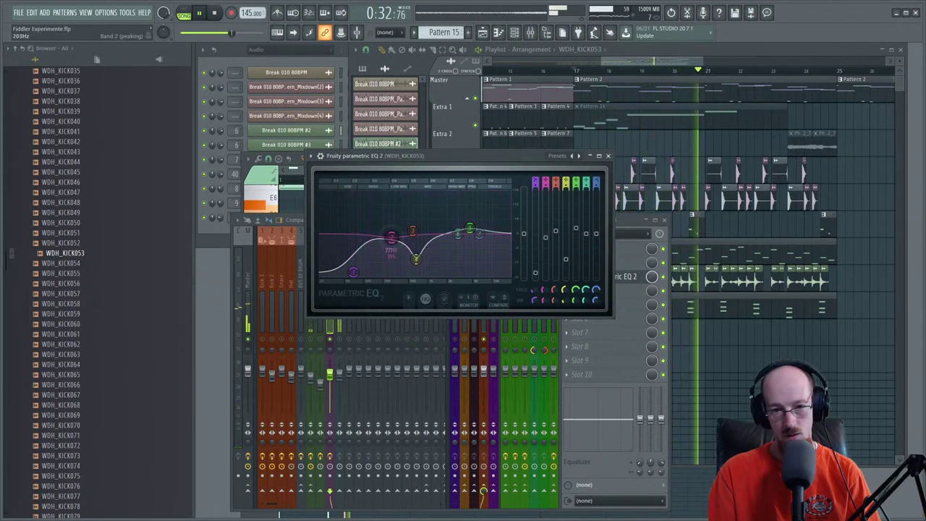
{"action": "left_click_drag", "start_coordinate": [391, 239], "coordinate": [385, 237]}
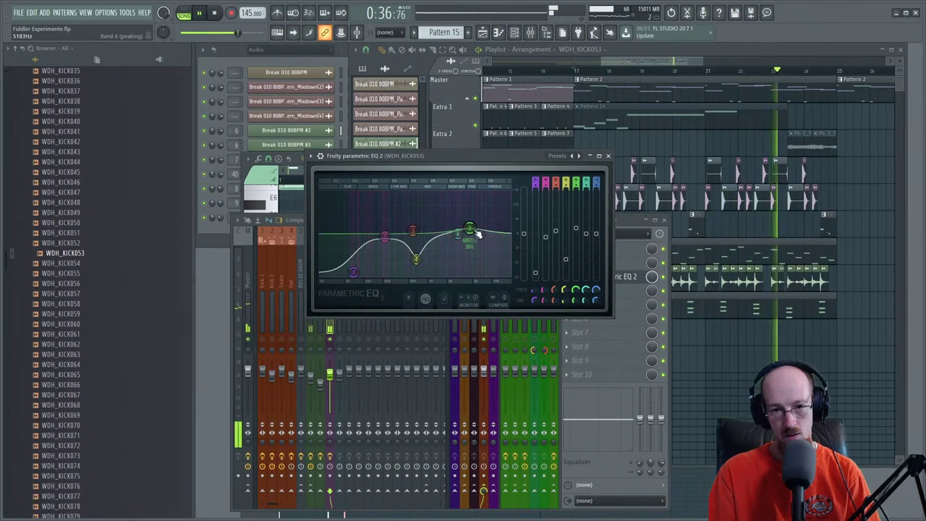
{"action": "left_click_drag", "start_coordinate": [470, 228], "coordinate": [470, 229]}
{"action": "left_click", "coordinate": [608, 156]}
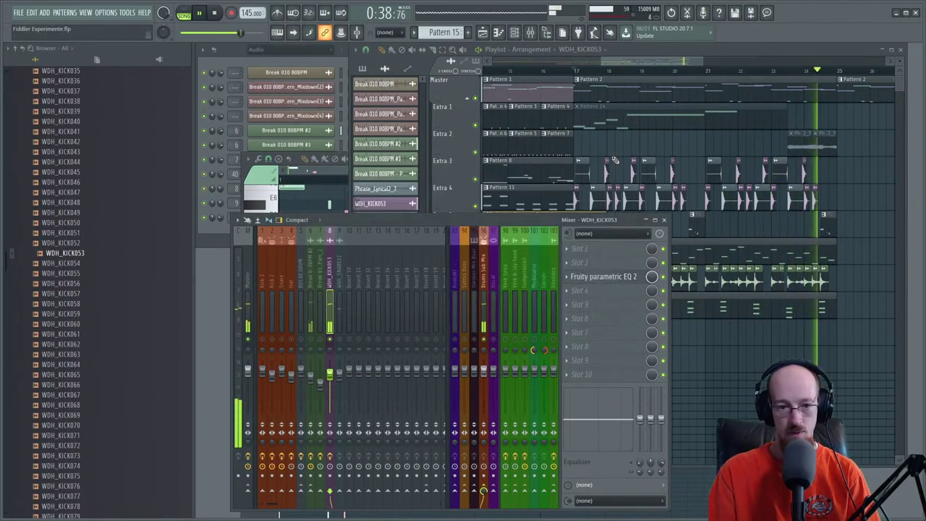
- Select the WDH_SNARE22 mixer track and make it audible alongside the soloed kick
{"action": "left_click", "coordinate": [343, 306]}
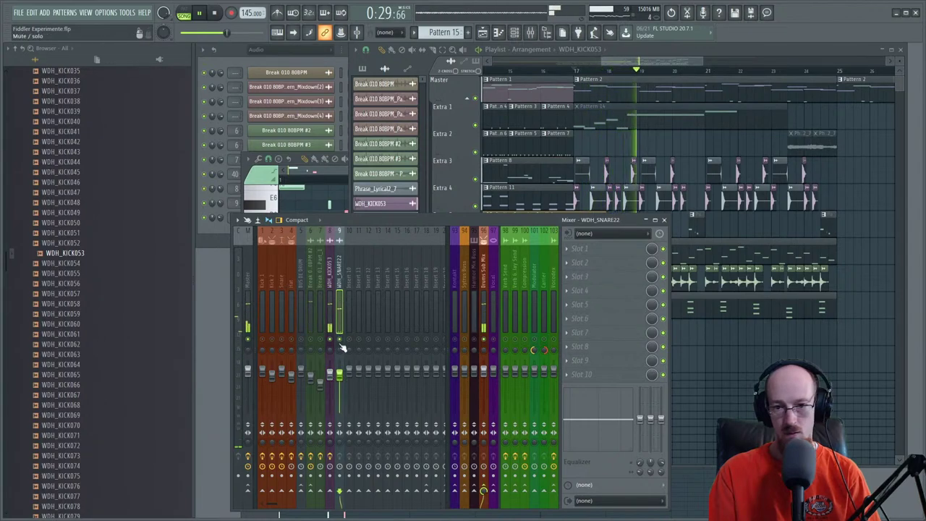
- Load Transient Shaper in slot 2 of the WDH_SNARE22 track, raising Attack slightly and setting Pump to about 59%
{"action": "key", "text": "space"}
{"action": "middle_click", "coordinate": [601, 269]}
{"action": "type", "text": "tran"}
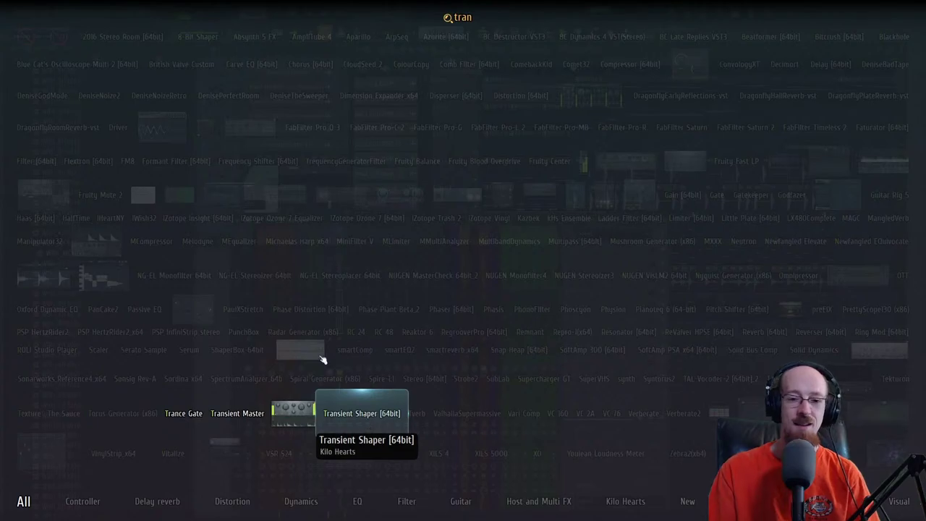
{"action": "key", "text": "Return"}
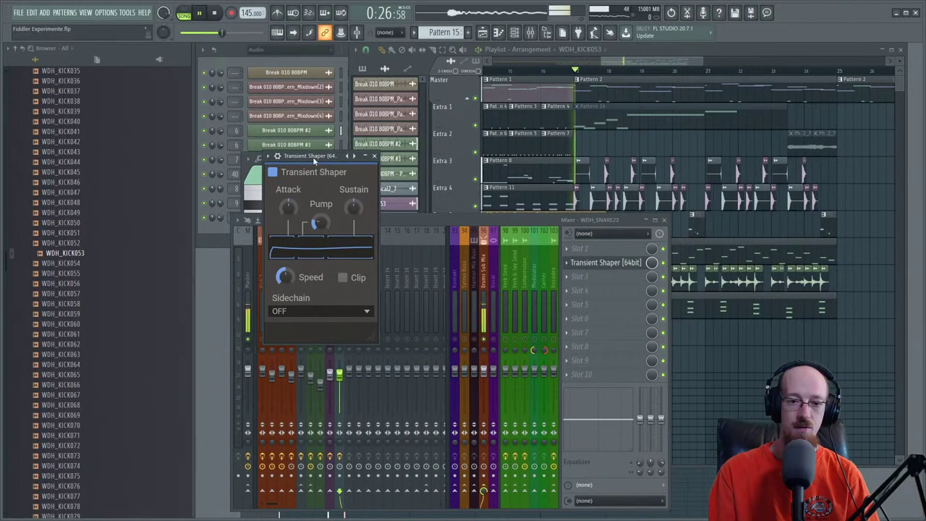
{"action": "left_click_drag", "start_coordinate": [288, 207], "coordinate": [323, 227]}
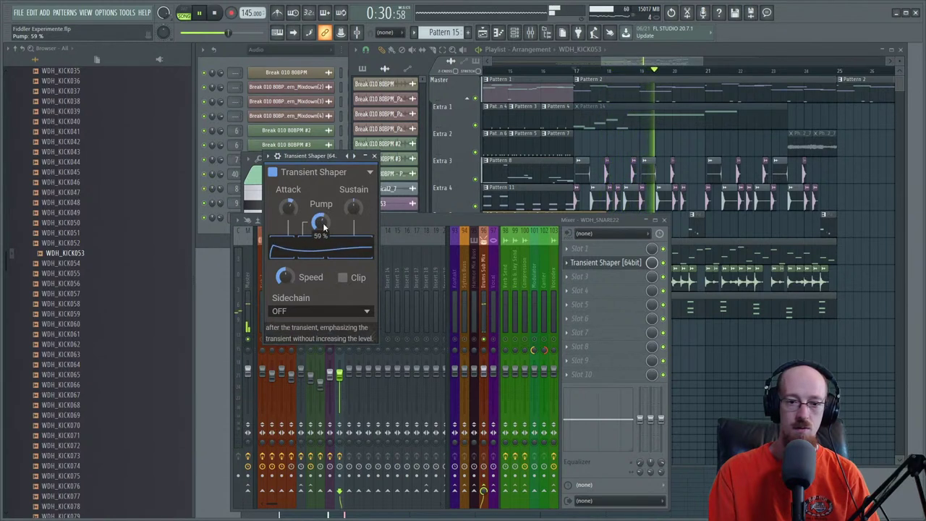
{"action": "left_click", "coordinate": [375, 157]}
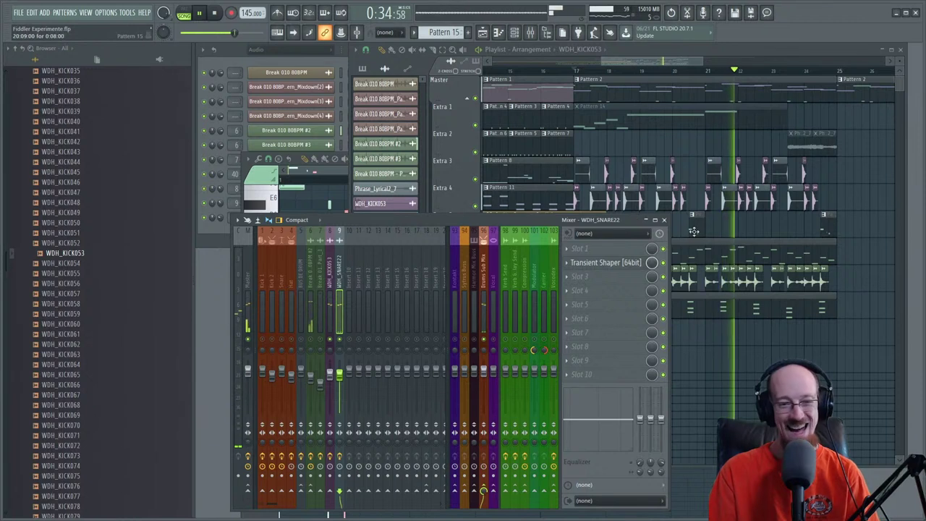
{"action": "key", "text": "space"}
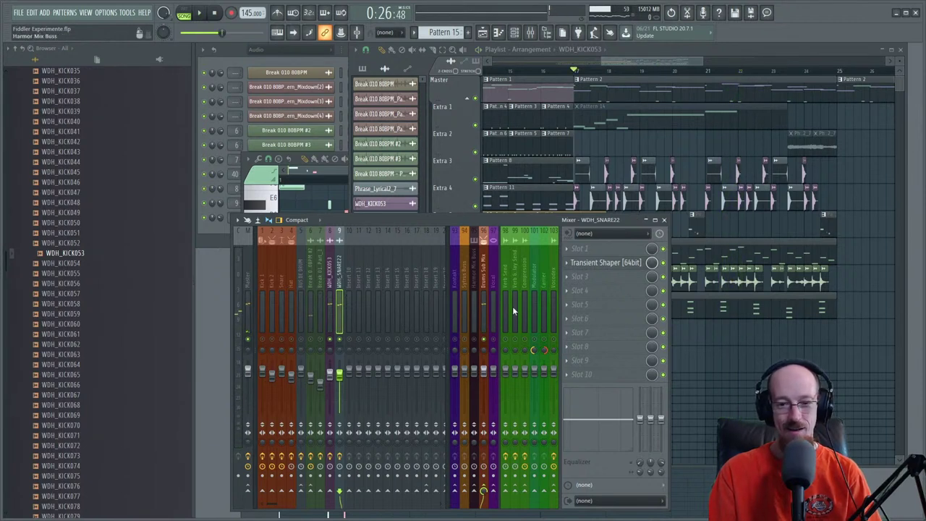
- Route the WDH_KICK053 and WDH_SNARE22 mixer tracks to BUS DE DRUM
{"action": "key", "text": "space"}
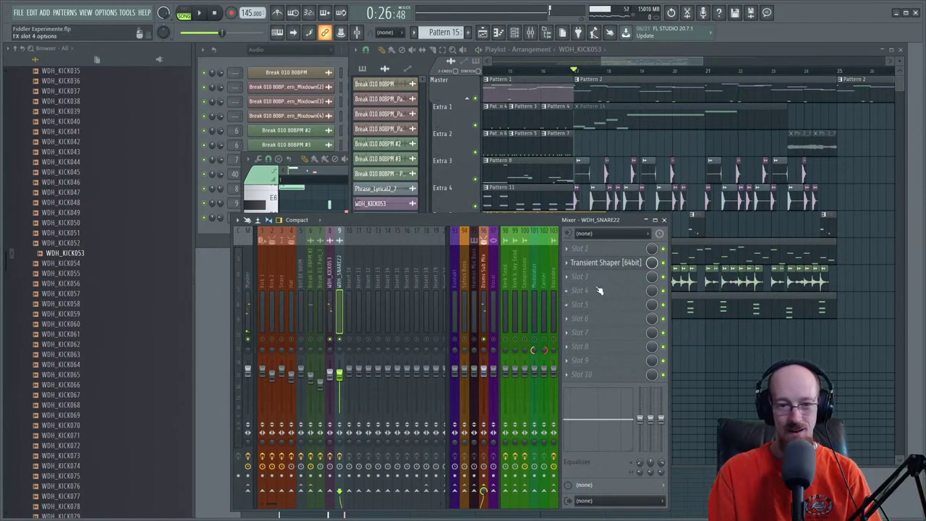
{"action": "left_click", "coordinate": [332, 324]}
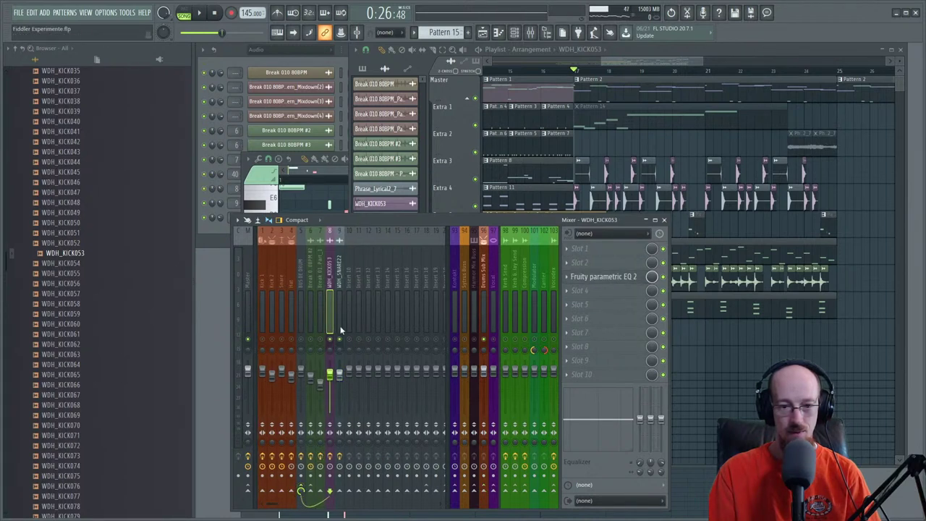
{"action": "left_click", "coordinate": [347, 313]}
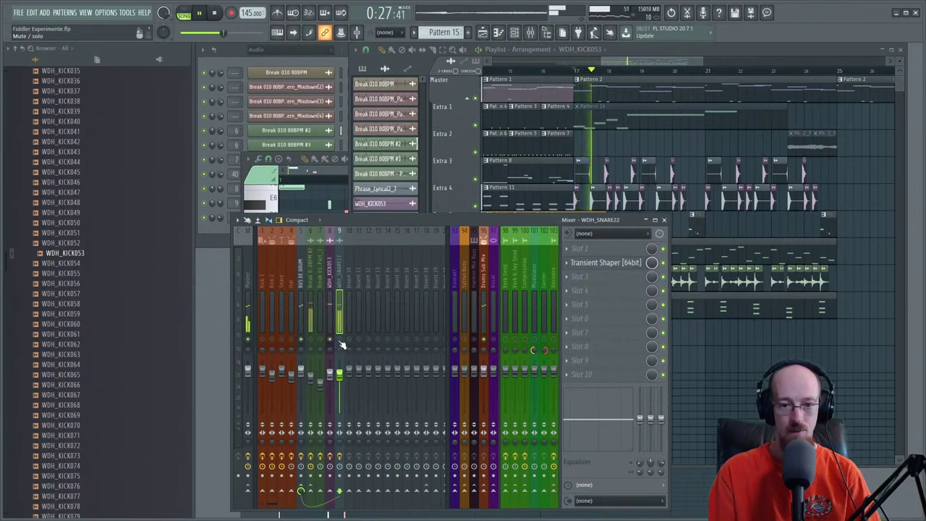
- Check the mix amount of the FabFilter Pro-R reverb on BUS DE DRUM during playback
{"action": "left_click", "coordinate": [298, 302]}
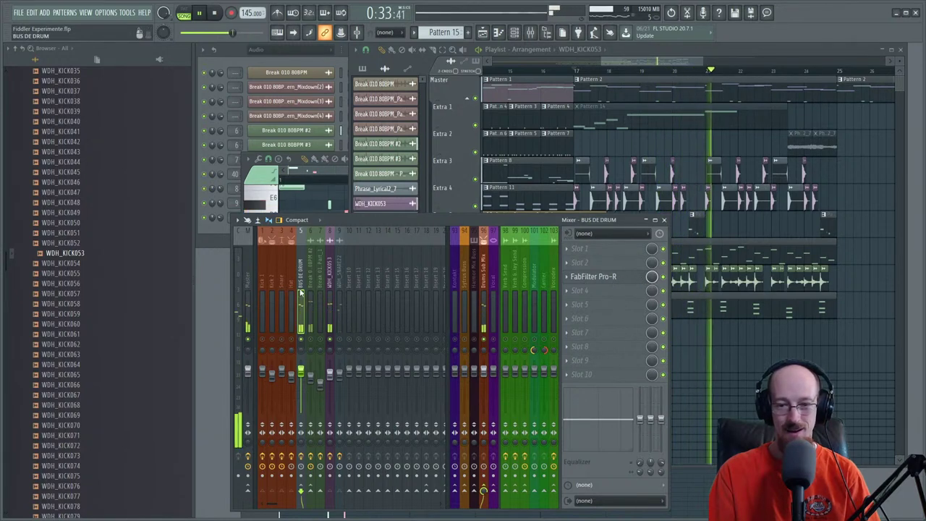
{"action": "left_click", "coordinate": [600, 276]}
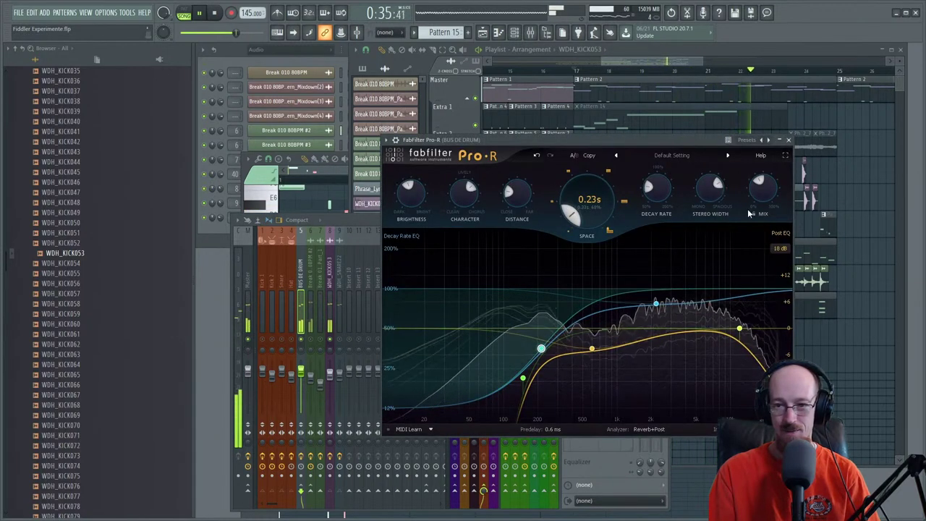
{"action": "mouse_move", "coordinate": [761, 189]}
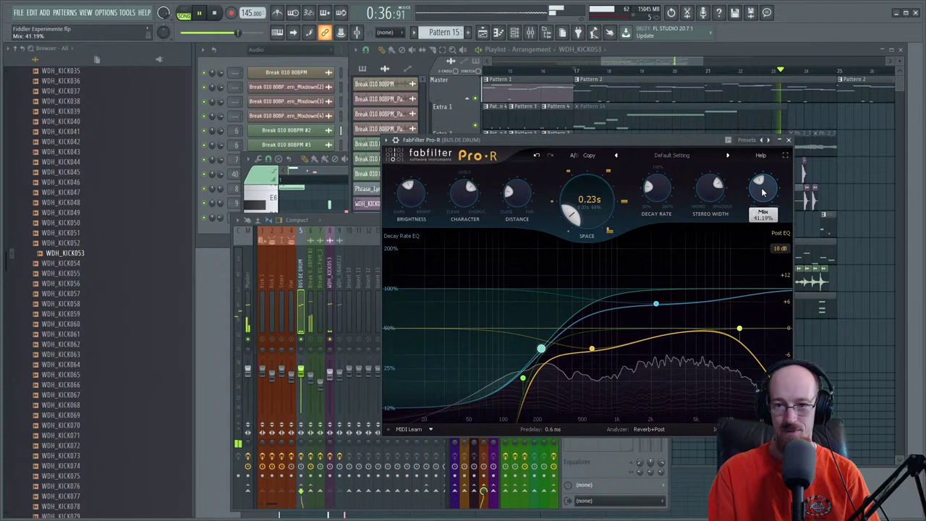
{"action": "left_click", "coordinate": [788, 139]}
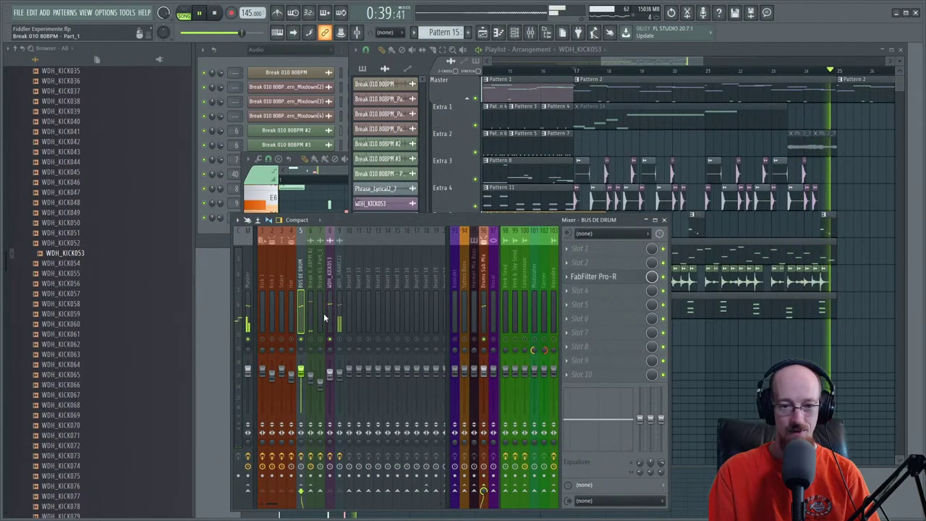
- Route the WDH_KICK053 track to Drums Sub Mix instead of BUS DE DRUM and audition it with the snare
{"action": "left_click", "coordinate": [330, 269]}
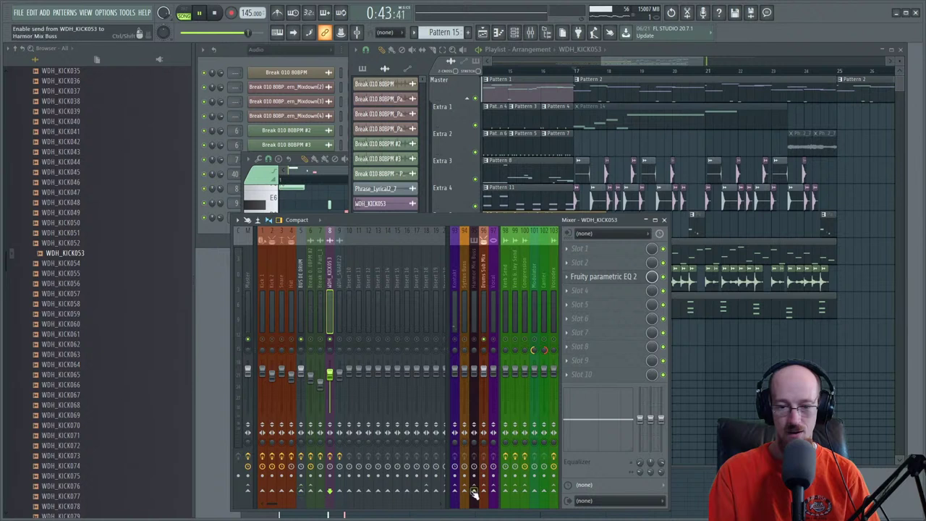
{"action": "left_click", "coordinate": [339, 280]}
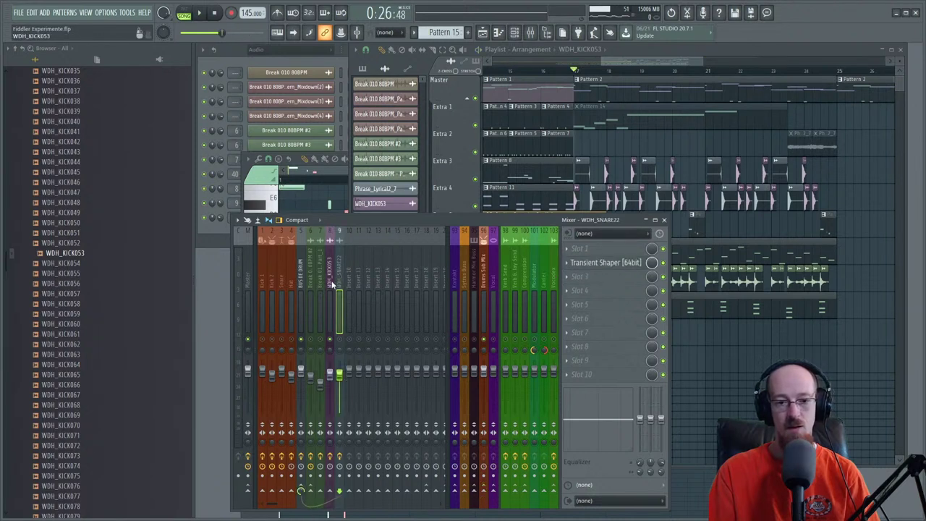
{"action": "key", "text": "space"}
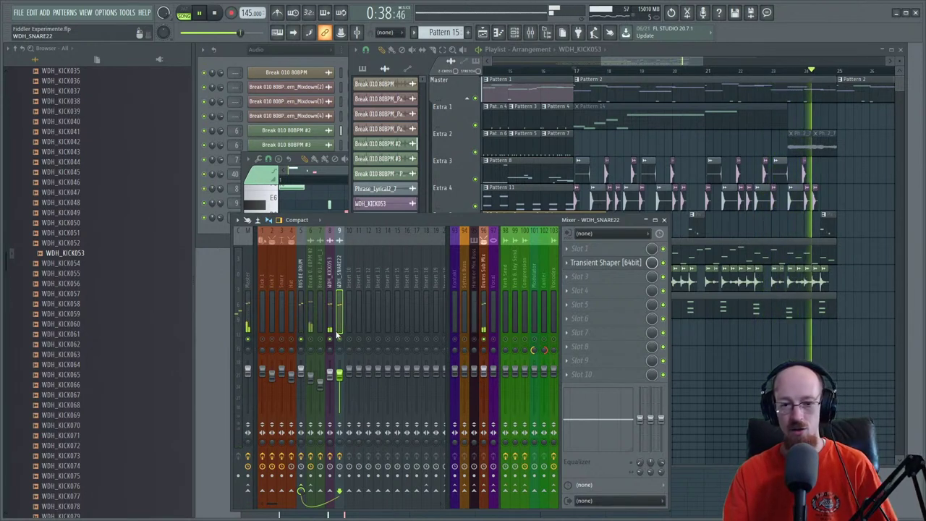
{"action": "key", "text": "space"}
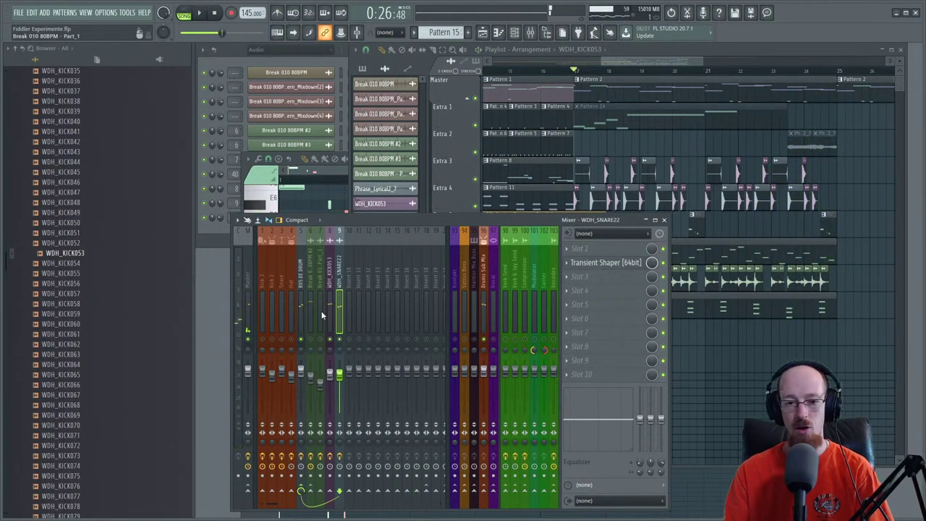
- Make all mixer tracks audible again and select the WDH_KICK053 track
{"action": "left_click", "coordinate": [332, 283]}
{"action": "left_click", "coordinate": [339, 297]}
{"action": "left_click", "coordinate": [332, 315]}
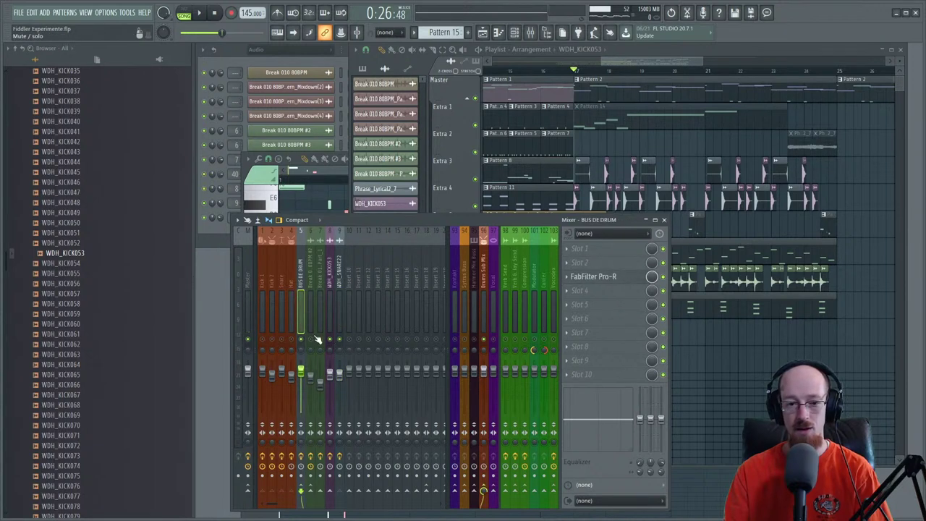
{"action": "right_click", "coordinate": [333, 296]}
{"action": "left_click", "coordinate": [331, 293]}
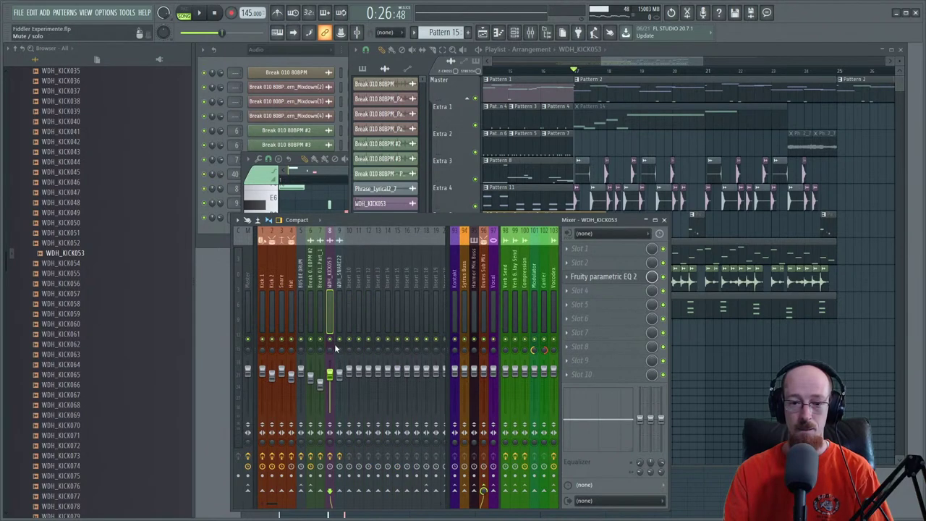
- Close the WDH_SNARE22 piano roll and move the mixer window up so more of the playlist is uncovered
{"action": "left_click_drag", "start_coordinate": [434, 221], "coordinate": [468, 200]}
{"action": "left_click", "coordinate": [328, 174]}
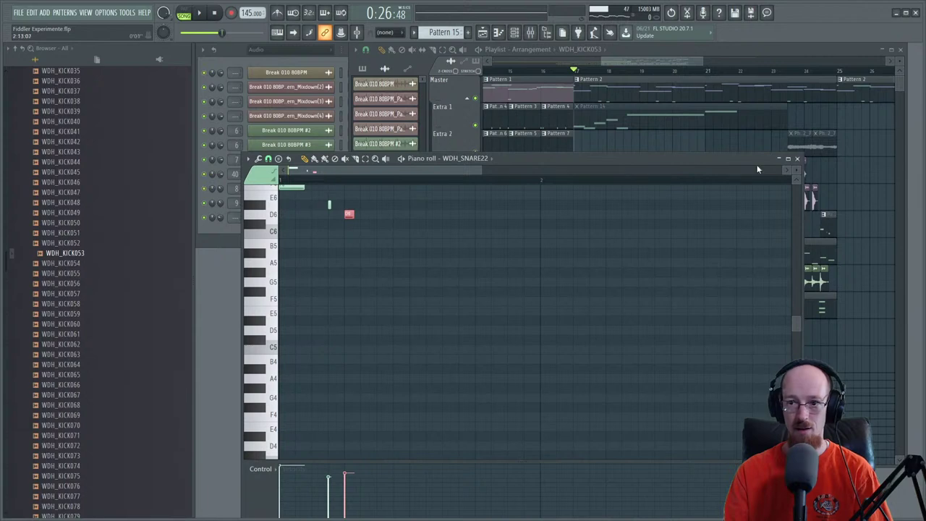
{"action": "left_click", "coordinate": [797, 159]}
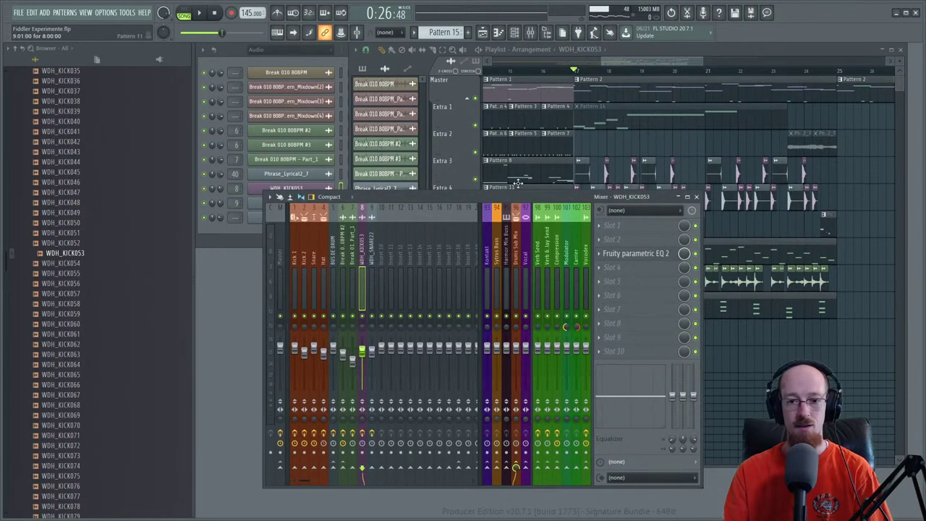
{"action": "left_click_drag", "start_coordinate": [524, 199], "coordinate": [475, 206]}
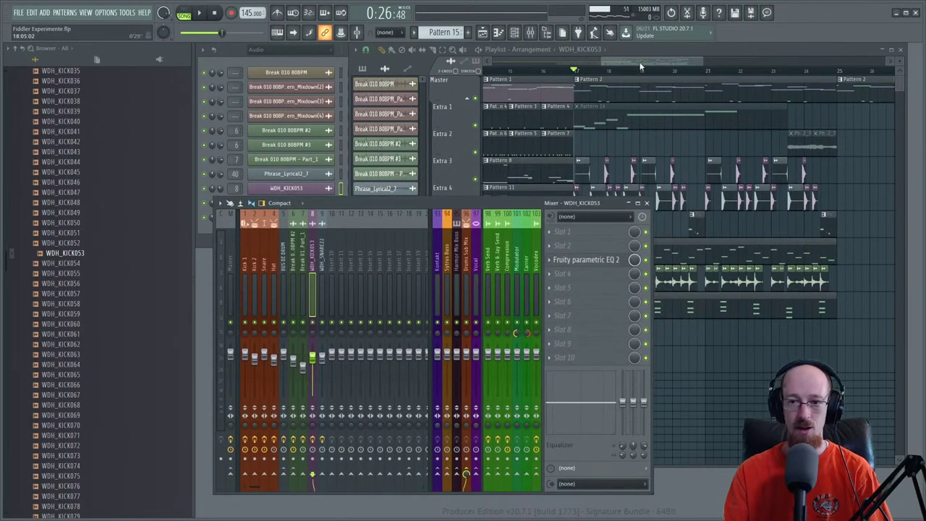
- Save the project with the whole arrangement in view in the playlist
{"action": "left_click_drag", "start_coordinate": [661, 62], "coordinate": [633, 71]}
{"action": "scroll", "coordinate": [613, 143], "scroll_direction": "down", "scroll_amount": 4}
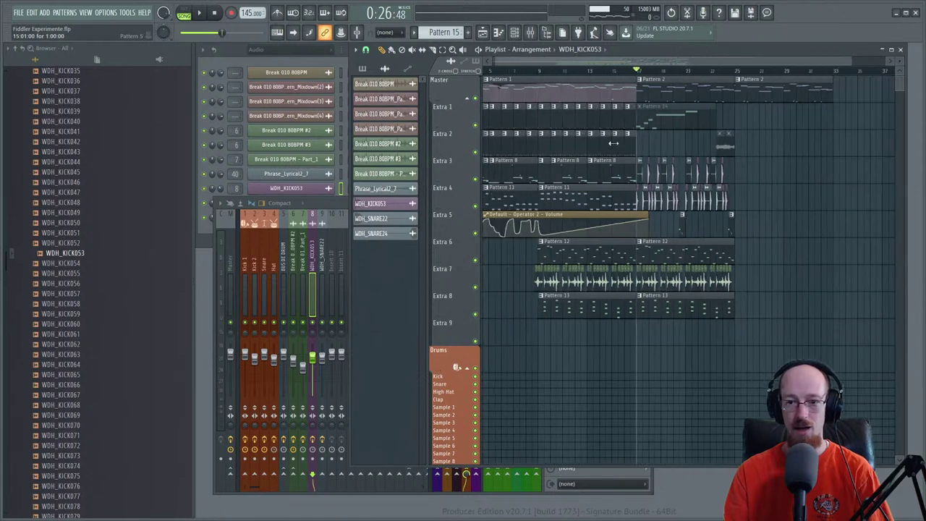
{"action": "scroll", "coordinate": [613, 143], "scroll_direction": "down", "scroll_amount": 1}
{"action": "key", "text": "ctrl+s"}
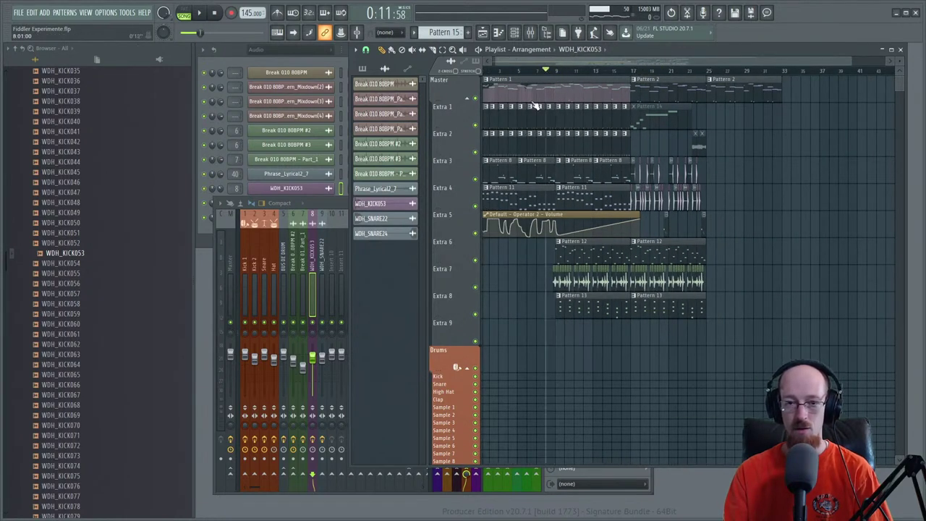
- Play the arrangement from the beginning and from bar 17 to check the drums against the full mix
{"action": "left_click_drag", "start_coordinate": [536, 106], "coordinate": [430, 107]}
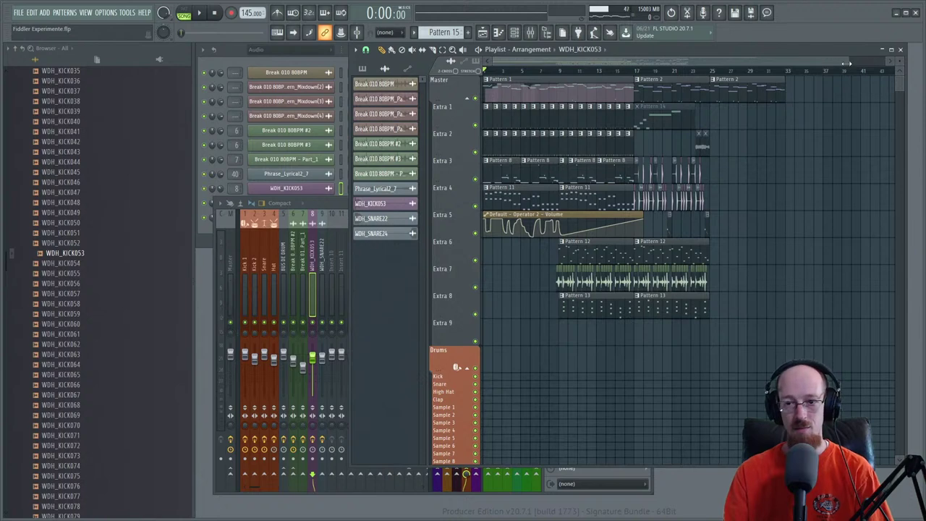
{"action": "left_click_drag", "start_coordinate": [846, 63], "coordinate": [795, 77]}
{"action": "key", "text": "space"}
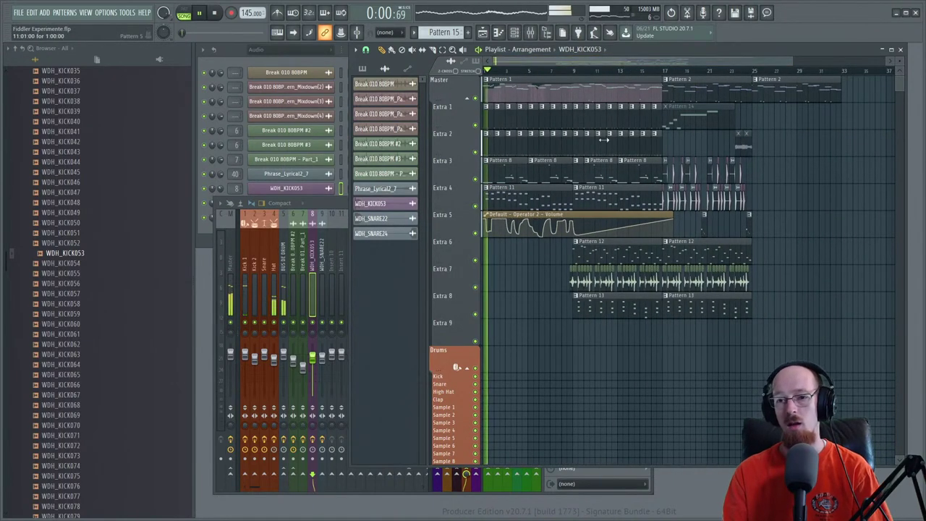
{"action": "key", "text": "space"}
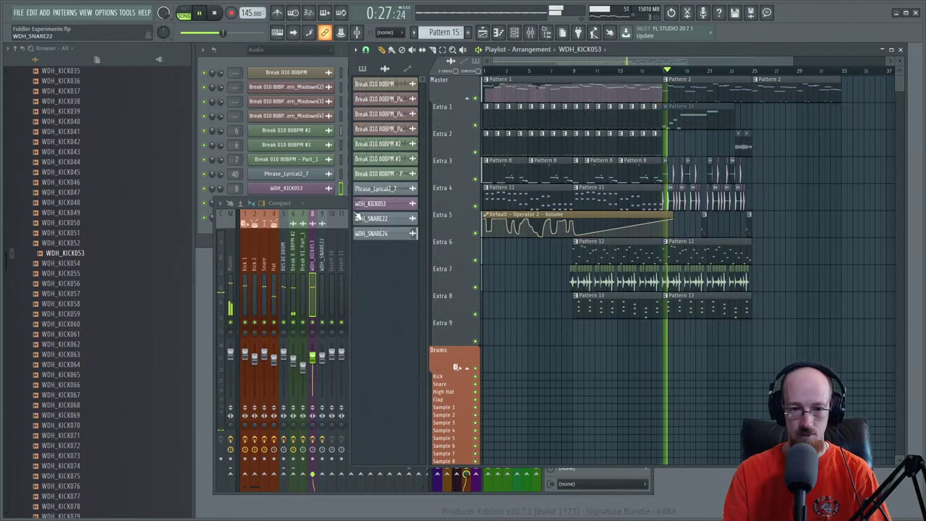
{"action": "left_click", "coordinate": [329, 228]}
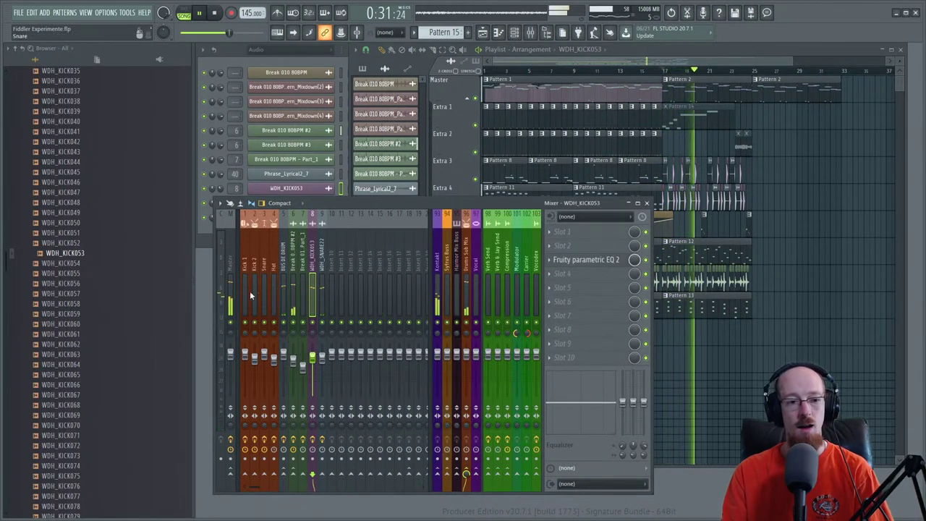
{"action": "key", "text": "space"}
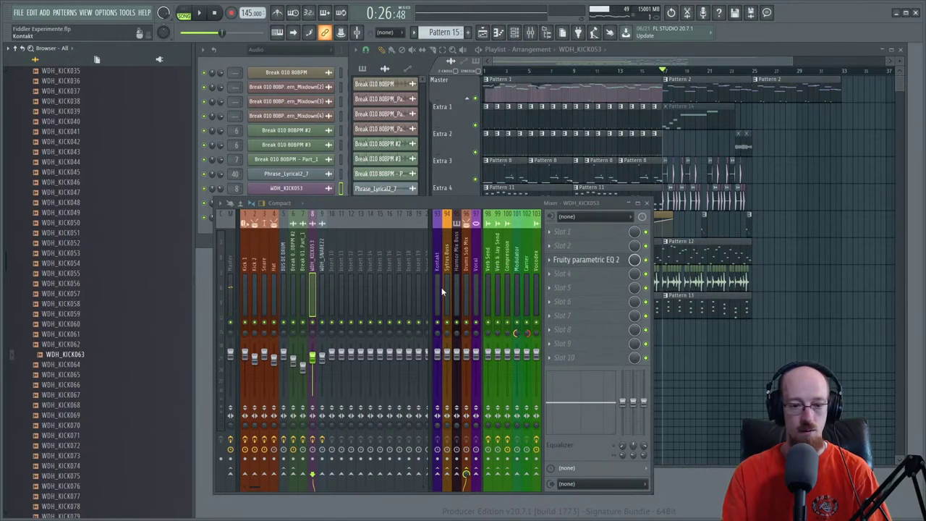
- Replace the WDH_KICK053 channel's sample with WDH_KICK063 and audition it in the arrangement
{"action": "left_click", "coordinate": [229, 56]}
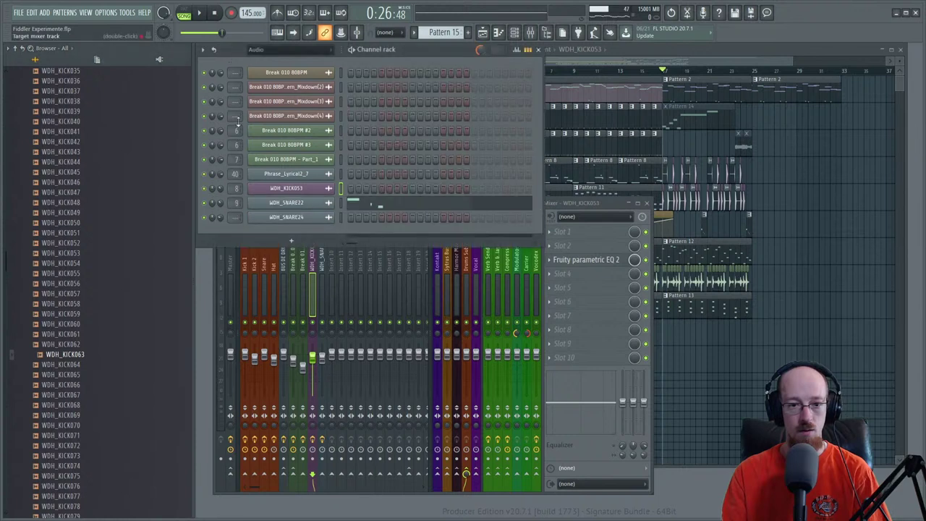
{"action": "key", "text": "space"}
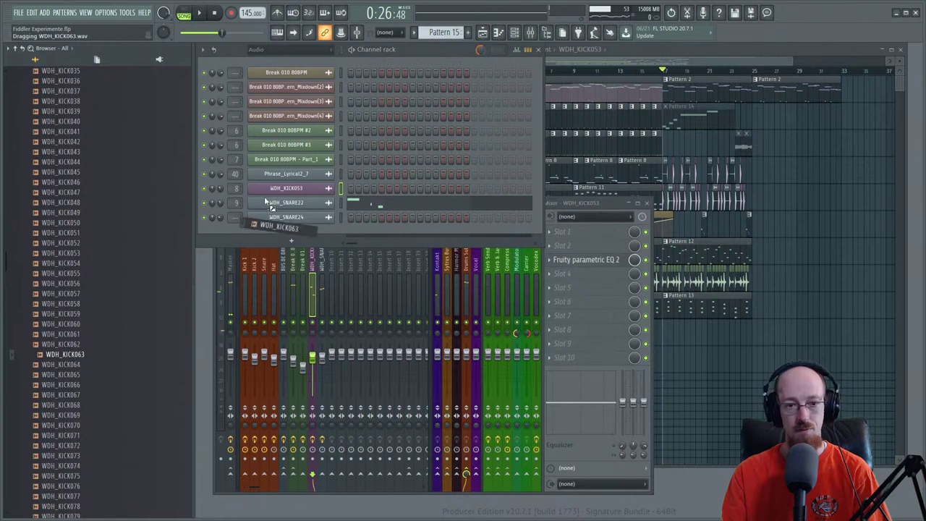
{"action": "left_click_drag", "start_coordinate": [266, 202], "coordinate": [276, 189]}
{"action": "key", "text": "space"}
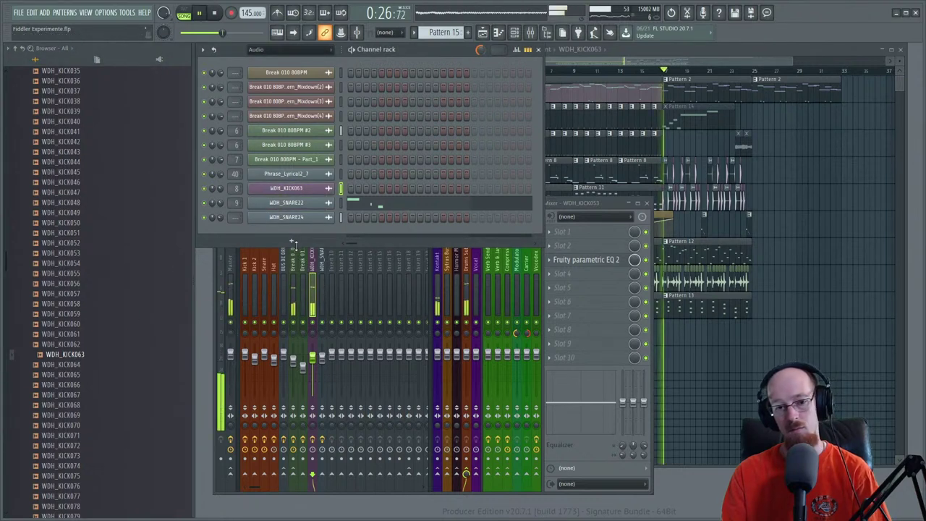
{"action": "left_click", "coordinate": [321, 288]}
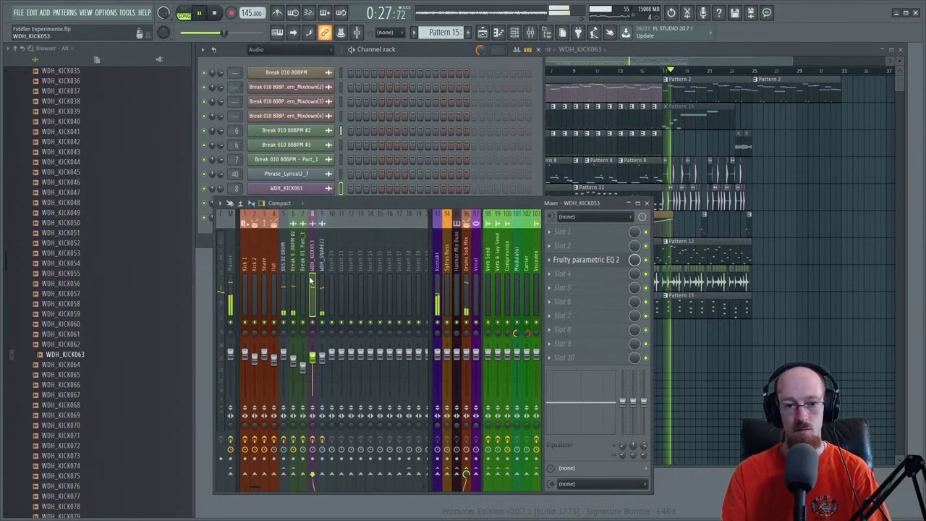
- Readjust the kick's Fruity Parametric EQ 2 for the new sample: try a low boost with band 2 and bring bands 3 and 5 nearly flat
{"action": "key", "text": "space"}
{"action": "left_click", "coordinate": [599, 261]}
{"action": "key", "text": "space"}
{"action": "left_click_drag", "start_coordinate": [420, 258], "coordinate": [345, 211]}
{"action": "key", "text": "space"}
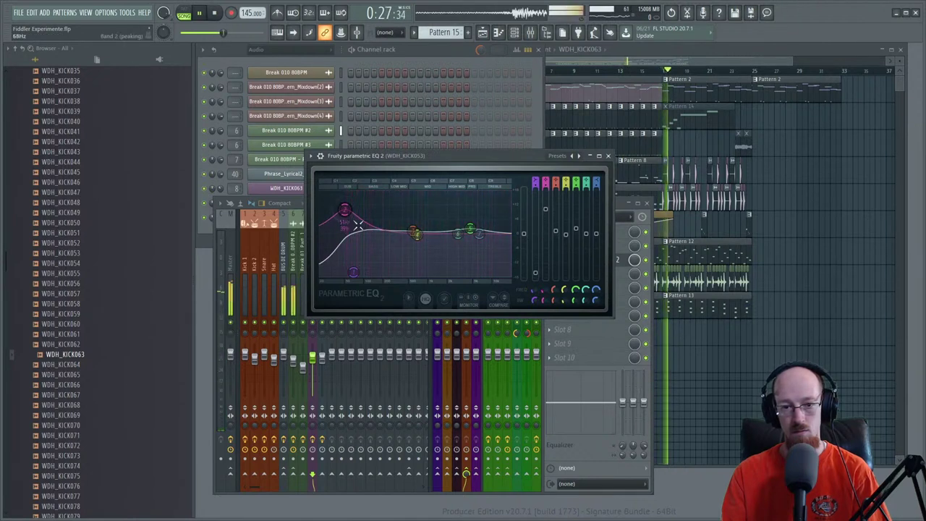
{"action": "key", "text": "space"}
{"action": "key", "text": "space"}
{"action": "left_click_drag", "start_coordinate": [405, 238], "coordinate": [469, 234]}
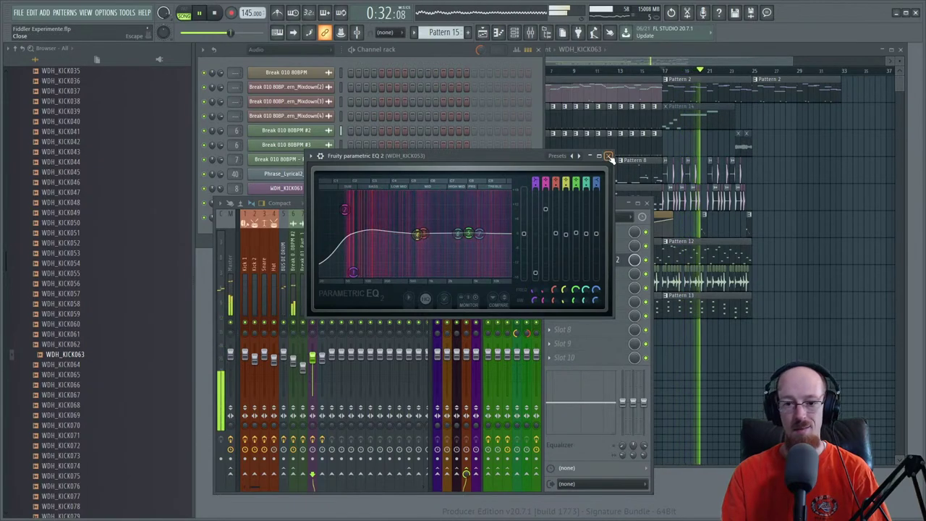
{"action": "left_click", "coordinate": [608, 155]}
- Add Multipass [64bit] to the WDH_KICK053 mixer track and insert an Overdrive Distortion module in band 3
{"action": "key", "text": "F8"}
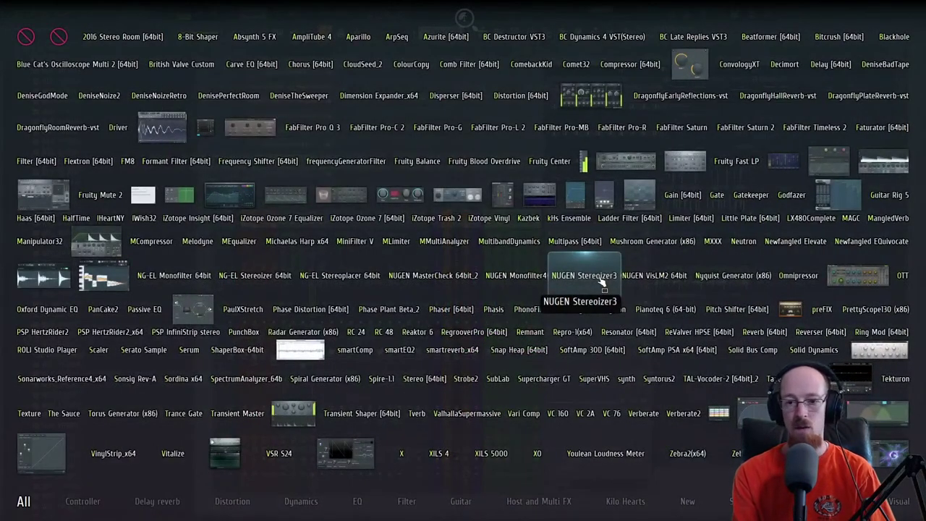
{"action": "type", "text": "mul"}
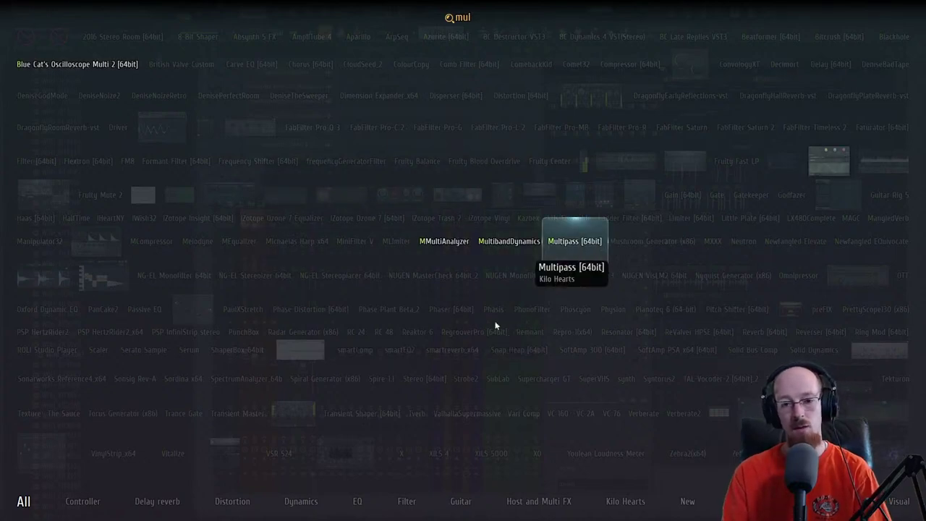
{"action": "key", "text": "Return"}
{"action": "left_click", "coordinate": [572, 344]}
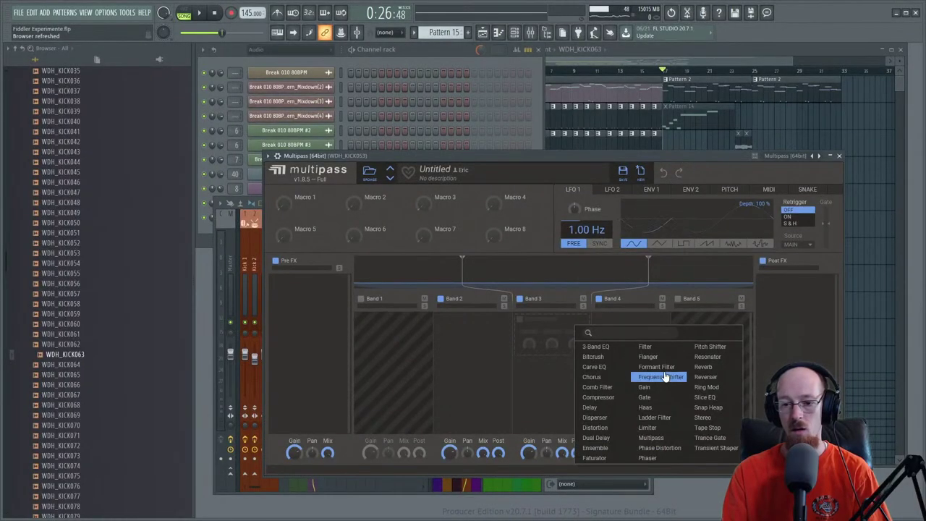
{"action": "type", "text": "d"}
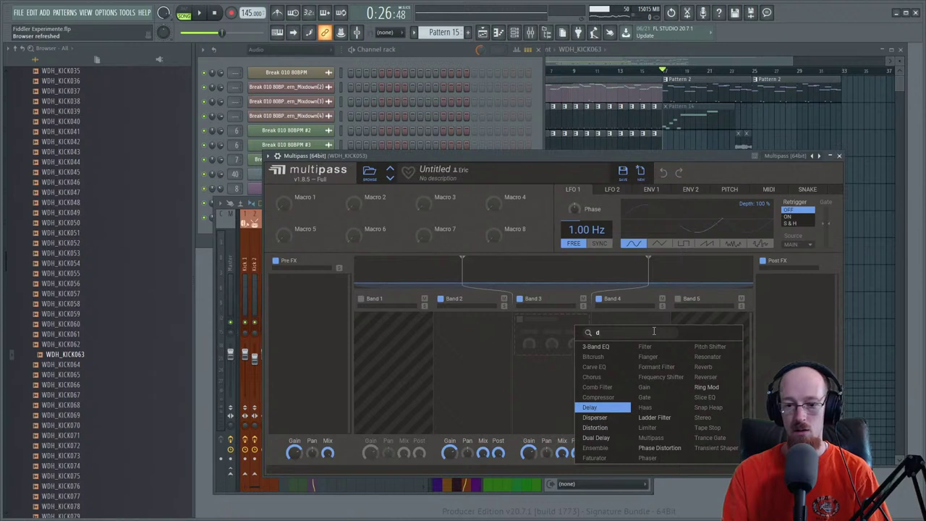
{"action": "left_click", "coordinate": [621, 429]}
- Narrow Multipass's distorted kick band during playback to about 358 Hz through 3.36 kHz, and close the plugin
{"action": "key", "text": "space"}
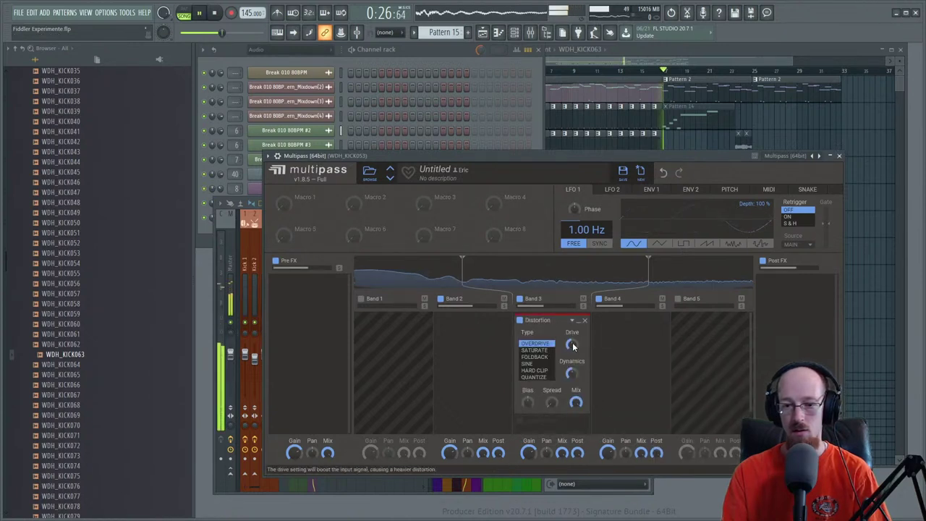
{"action": "left_click_drag", "start_coordinate": [461, 259], "coordinate": [487, 271]}
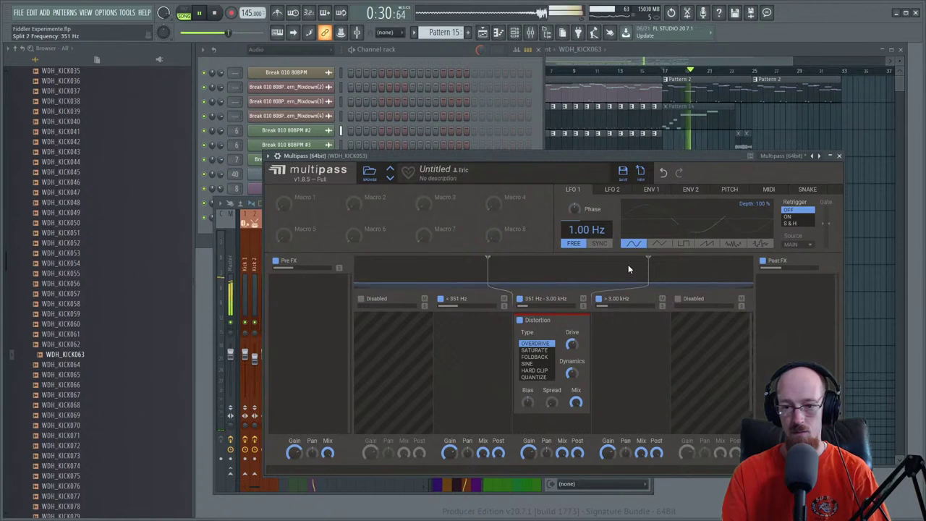
{"action": "left_click_drag", "start_coordinate": [649, 264], "coordinate": [656, 265]}
{"action": "left_click_drag", "start_coordinate": [490, 260], "coordinate": [494, 262]}
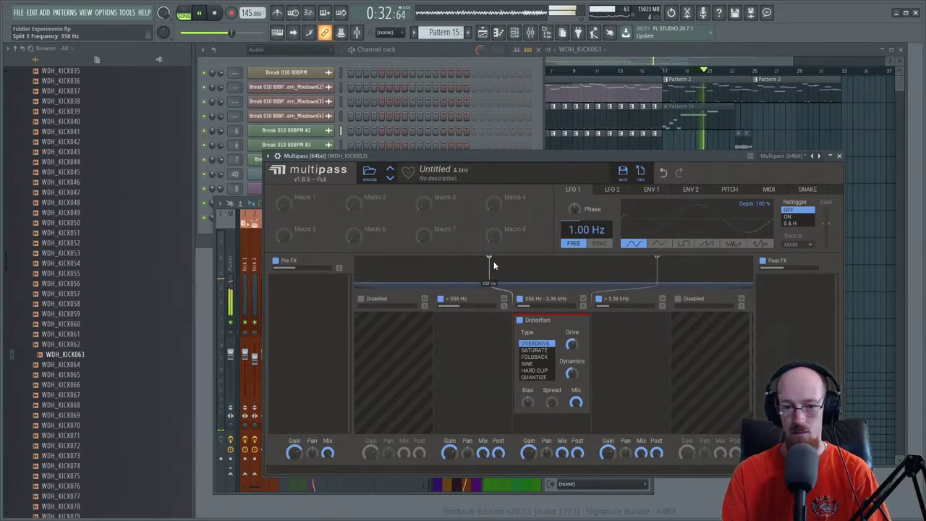
{"action": "left_click", "coordinate": [839, 156]}
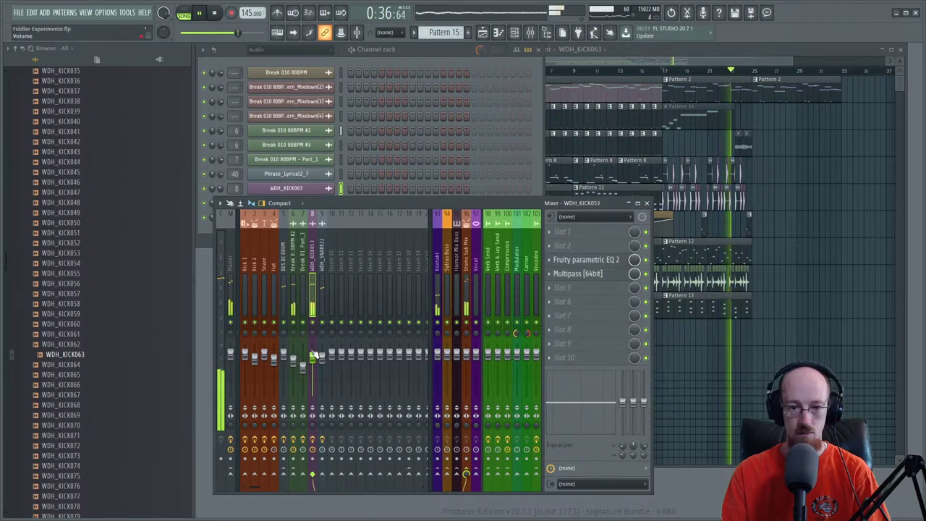
- Rebalance the drums during playback: set the kick track's volume to about 83% and the WDH_SNARE22 track's to 88%
{"action": "left_click_drag", "start_coordinate": [312, 355], "coordinate": [313, 364]}
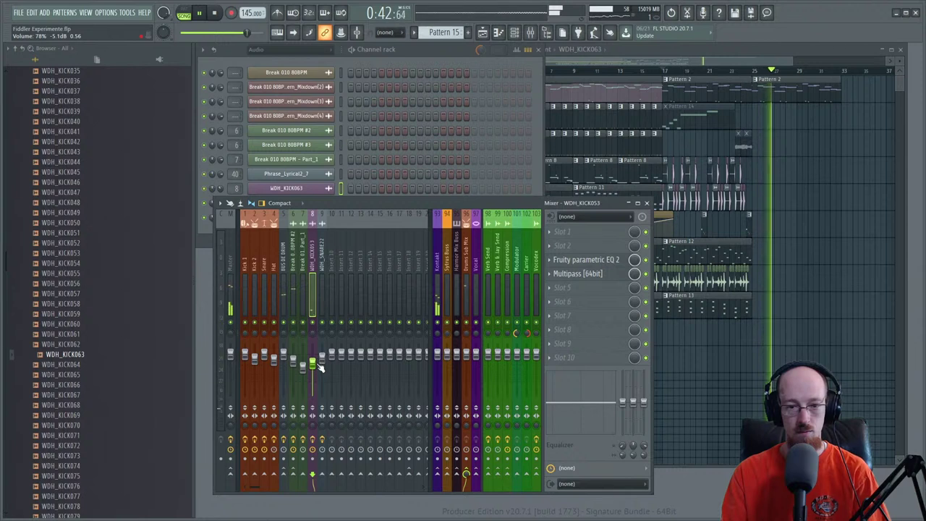
{"action": "key", "text": "space"}
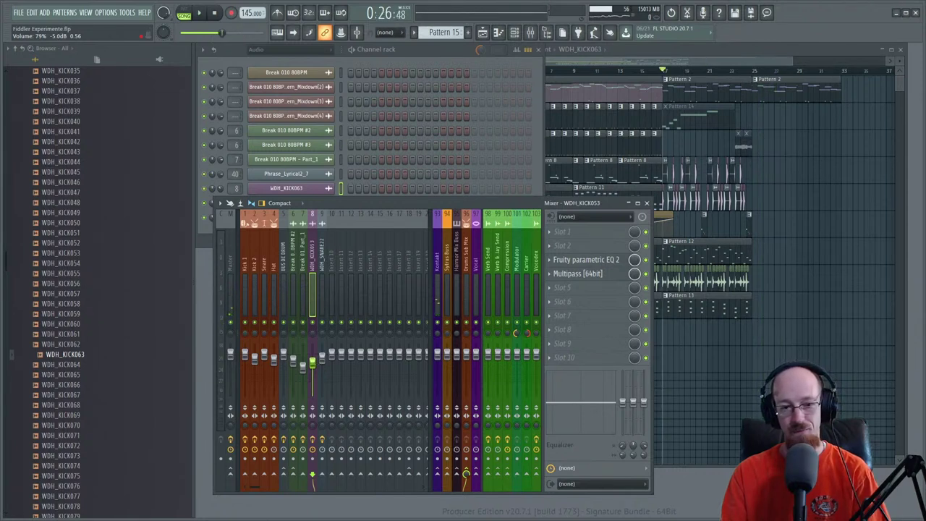
{"action": "key", "text": "space"}
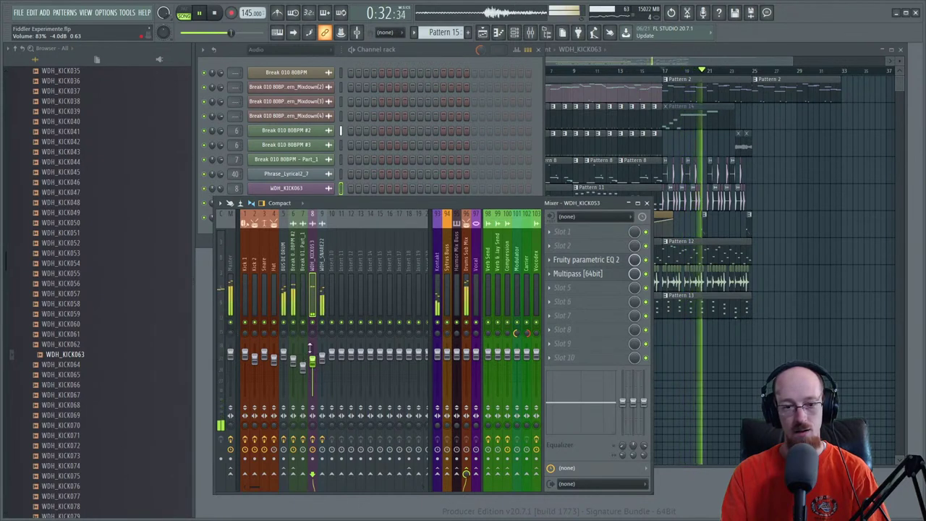
{"action": "left_click", "coordinate": [322, 265]}
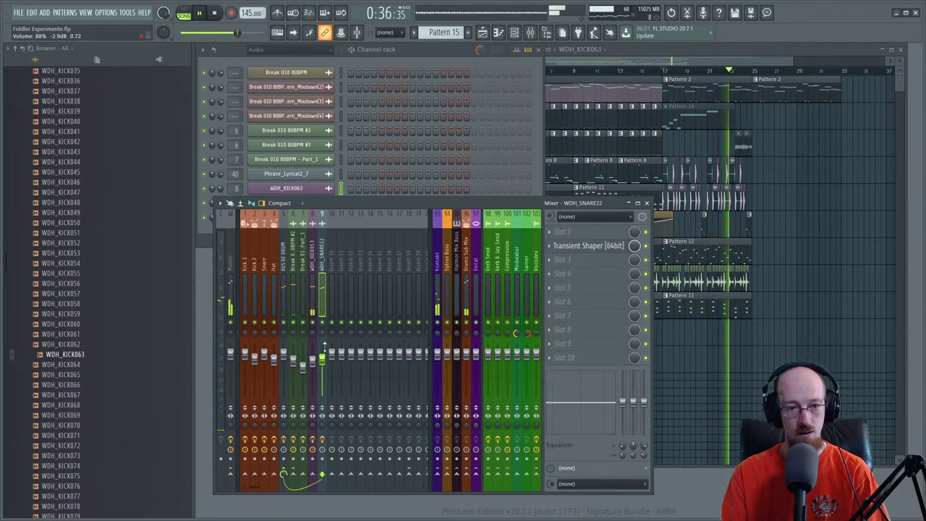
{"action": "left_click", "coordinate": [648, 203]}
{"action": "key", "text": "space"}
- Try selecting the clips between bars 17 and 25 on the Extra tracks of the playlist
{"action": "left_click", "coordinate": [698, 95]}
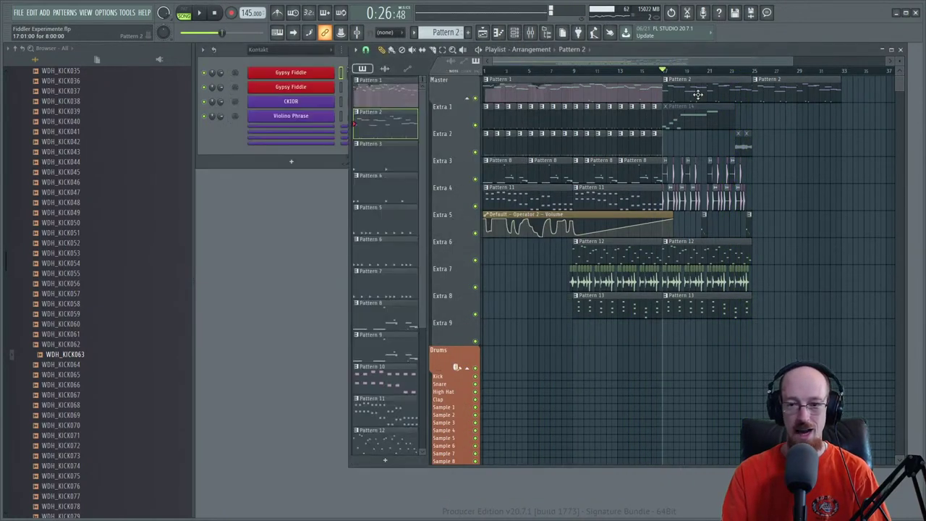
{"action": "scroll", "coordinate": [702, 141], "scroll_direction": "up", "scroll_amount": 5}
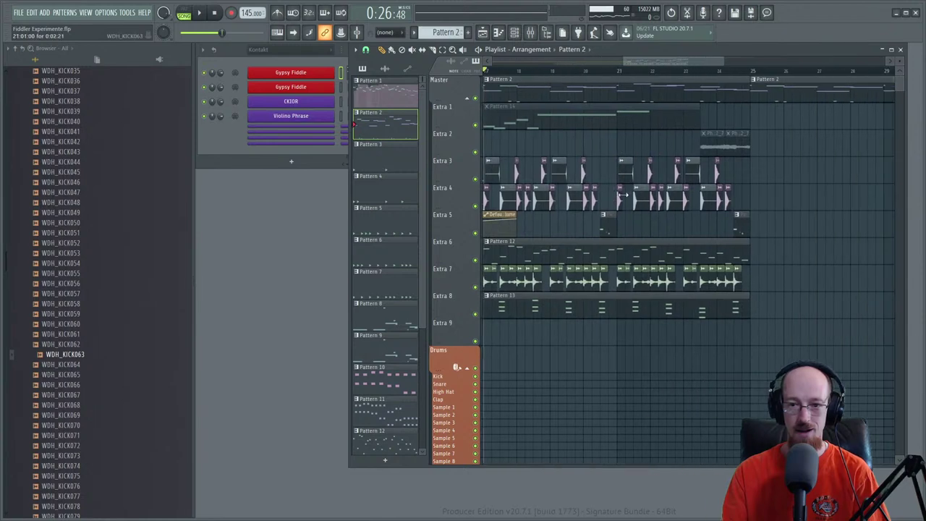
{"action": "scroll", "coordinate": [622, 195], "scroll_direction": "down", "scroll_amount": 5}
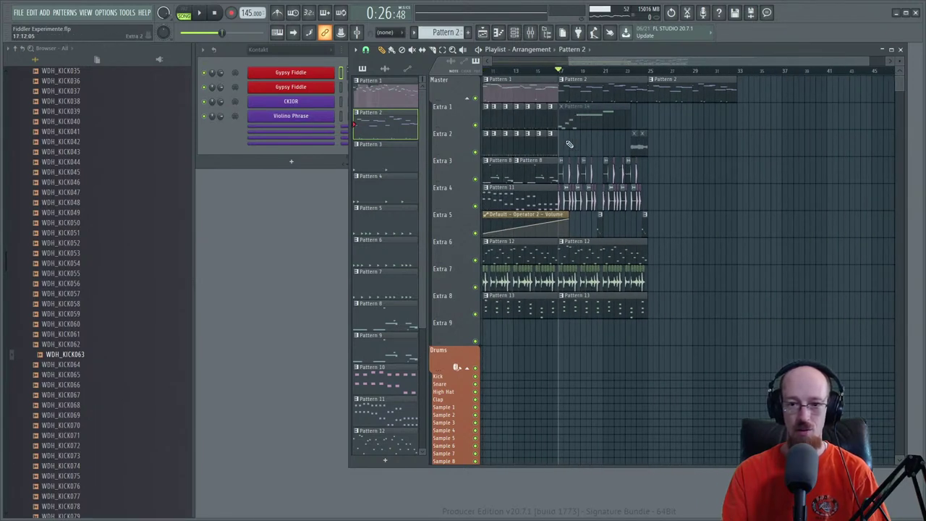
{"action": "left_click_drag", "start_coordinate": [565, 129], "coordinate": [655, 319]}
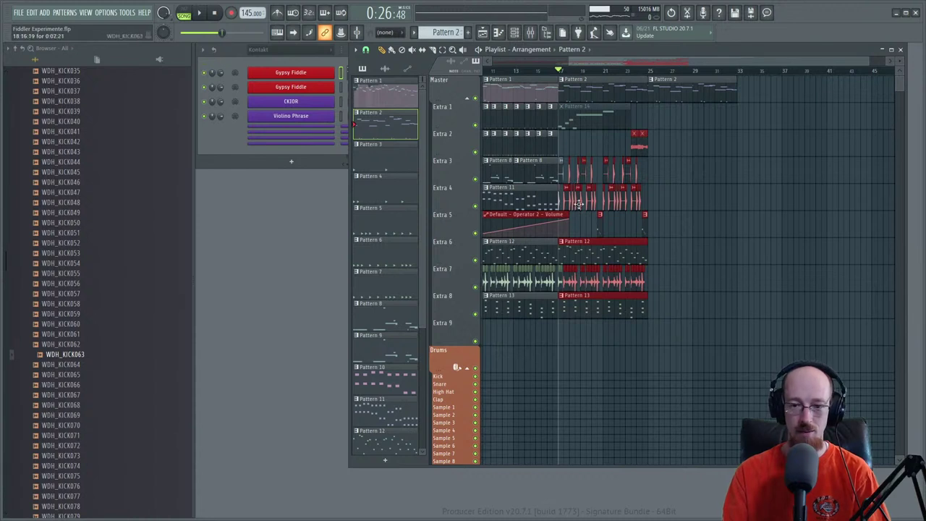
{"action": "left_click", "coordinate": [579, 205]}
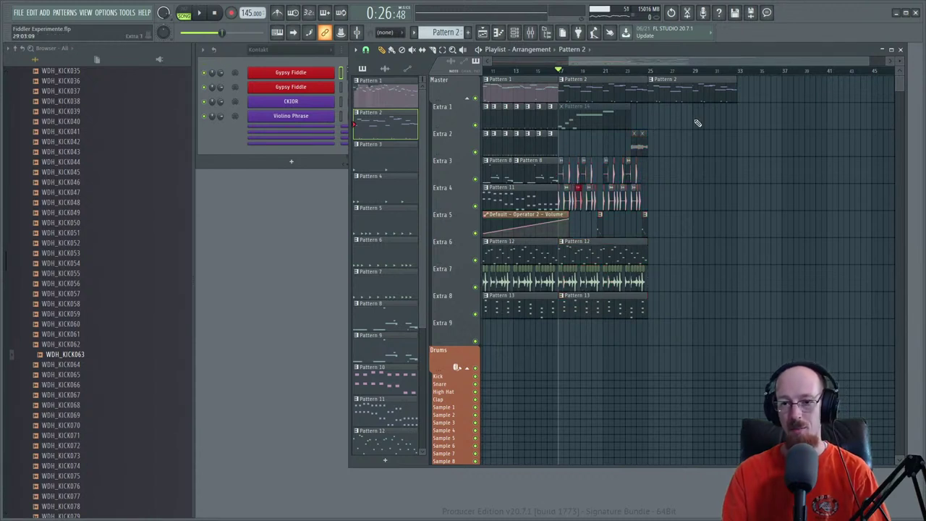
- Select both Pattern 2 clips and save the project with the whole arrangement in view
{"action": "left_click_drag", "start_coordinate": [608, 97], "coordinate": [711, 118]}
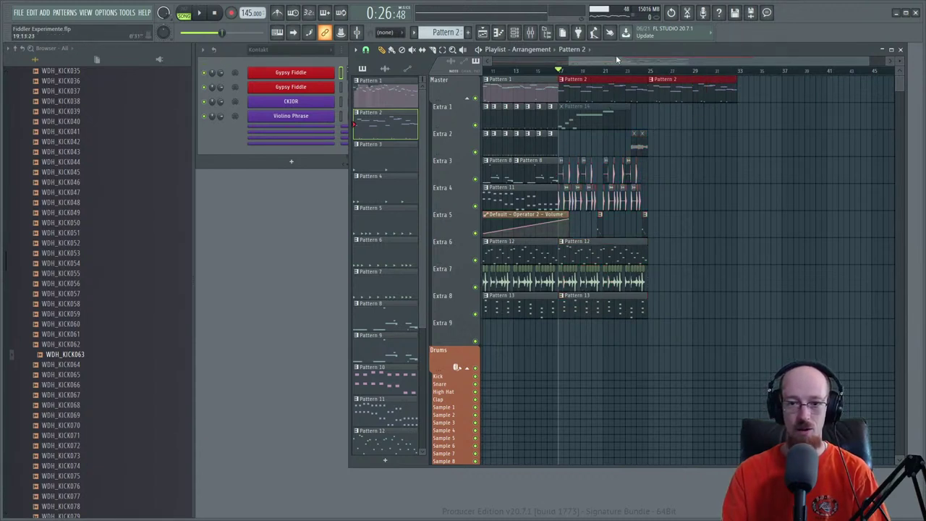
{"action": "left_click_drag", "start_coordinate": [616, 55], "coordinate": [507, 68]}
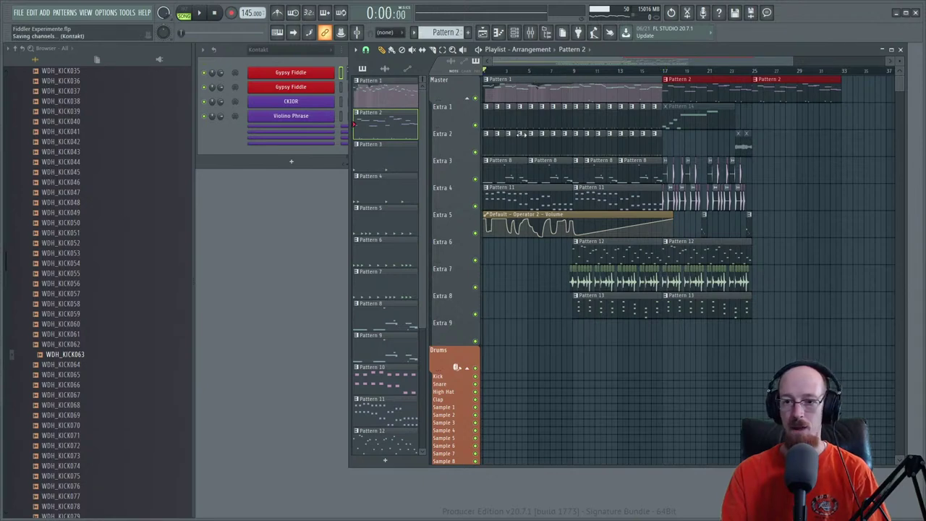
{"action": "left_click_drag", "start_coordinate": [791, 64], "coordinate": [769, 65]}
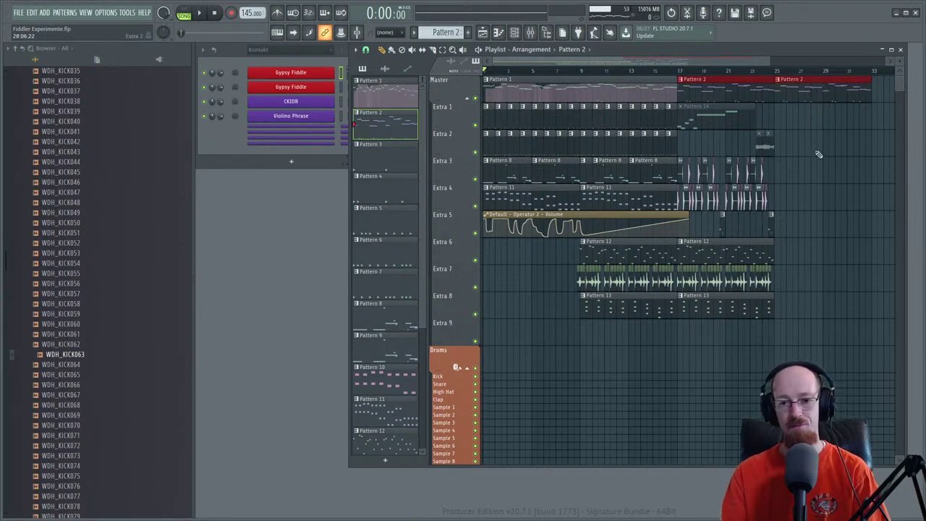
- Play the arrangement from the beginning into the section after bar 17 to check the reworked drums
{"action": "key", "text": "space"}
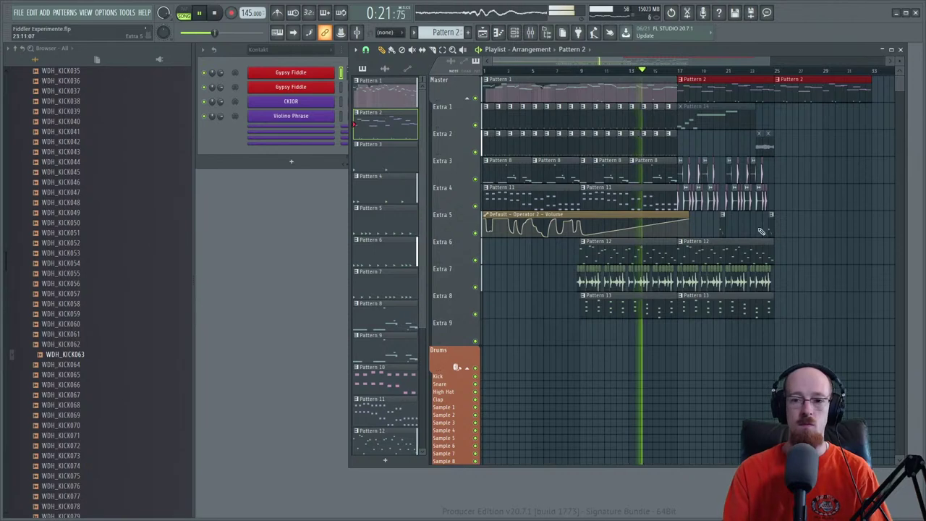
{"action": "scroll", "coordinate": [756, 232], "scroll_direction": "up", "scroll_amount": 1}
{"action": "left_click_drag", "start_coordinate": [789, 222], "coordinate": [774, 218]}
{"action": "scroll", "coordinate": [774, 219], "scroll_direction": "down", "scroll_amount": 2}
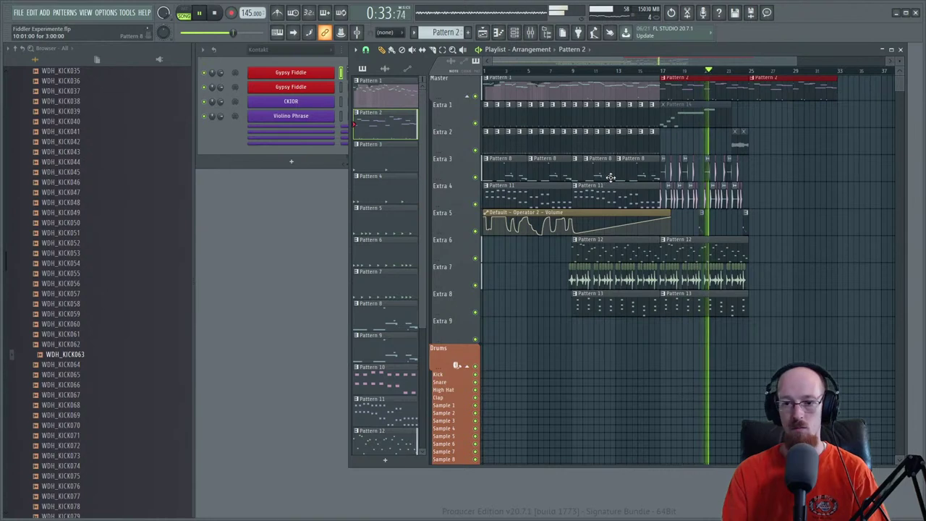
{"action": "scroll", "coordinate": [696, 217], "scroll_direction": "up", "scroll_amount": 4}
{"action": "key", "text": "space"}
- Load the Comet32 reverb into slot 5 of the WDH_SNARE22 mixer track
{"action": "left_click", "coordinate": [690, 219]}
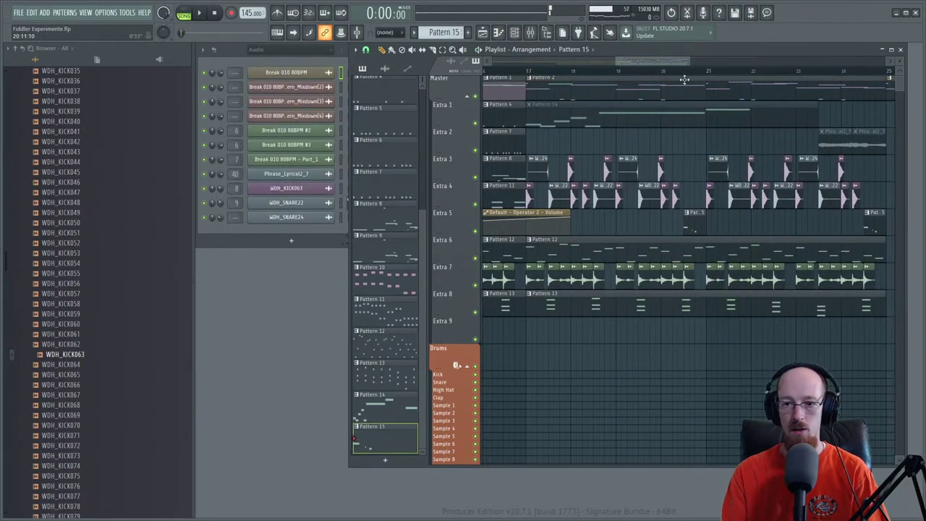
{"action": "key", "text": "F9"}
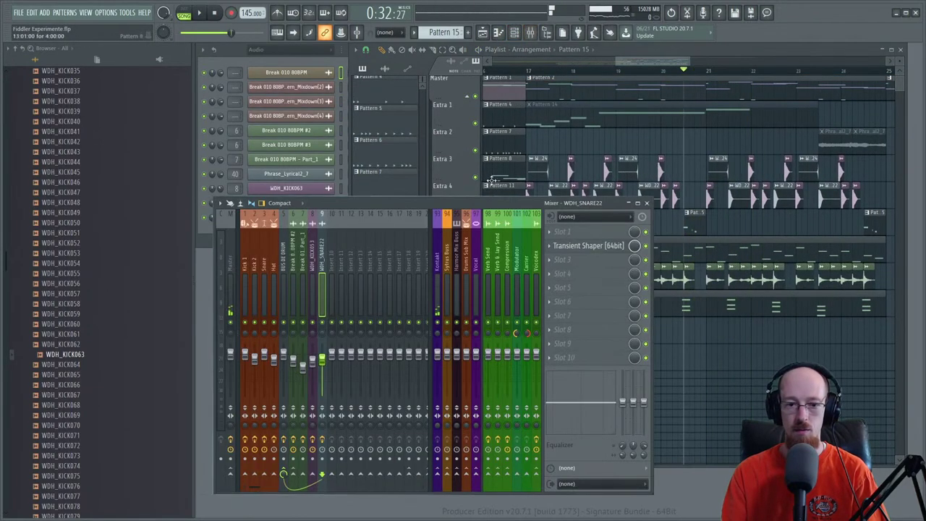
{"action": "left_click", "coordinate": [602, 282]}
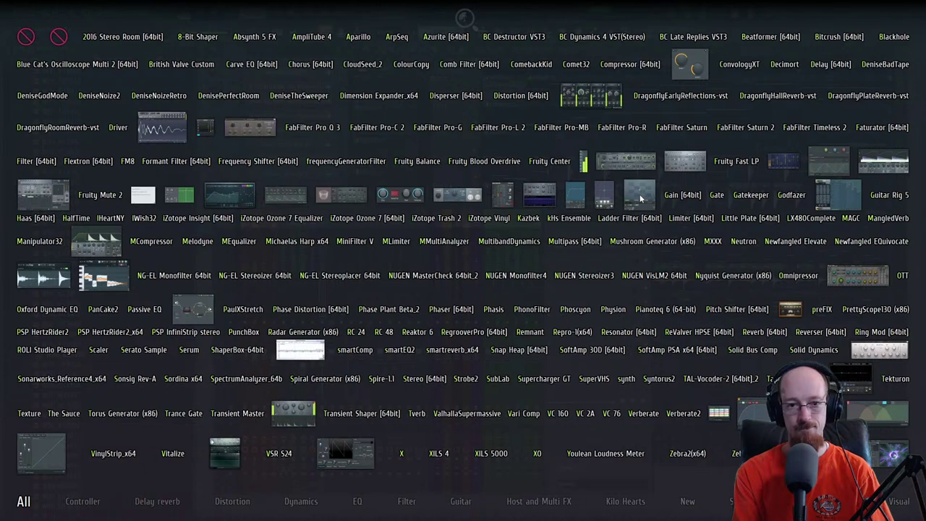
{"action": "type", "text": "comet"}
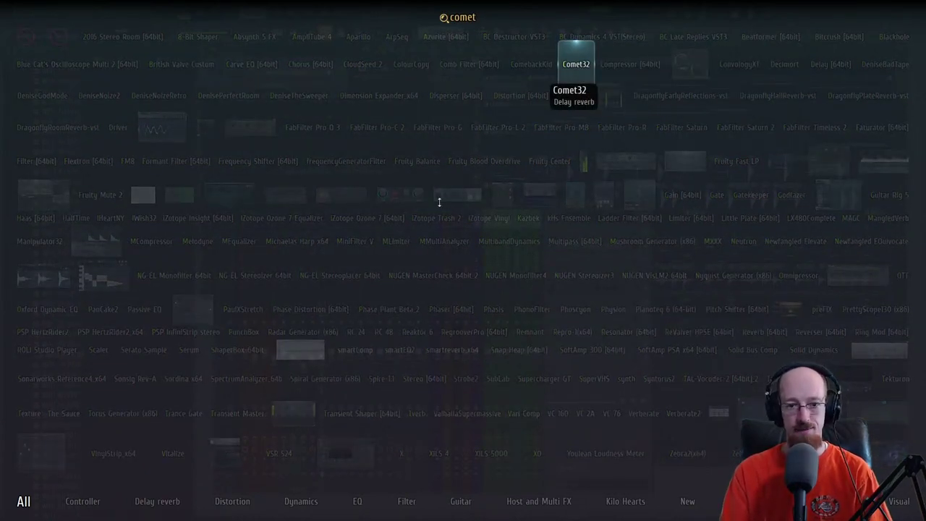
{"action": "key", "text": "Return"}
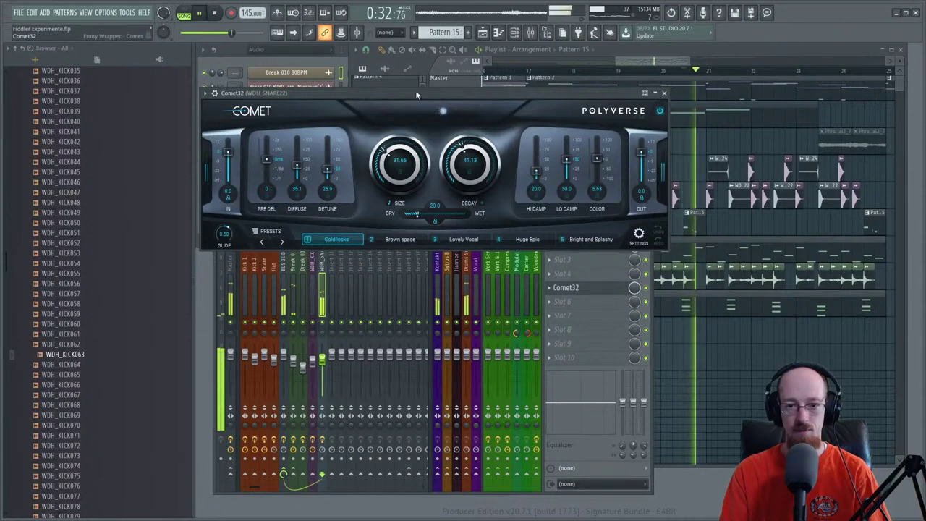
- Try the snare reverb with Comet32's Size at 65.63 against the playing mix
{"action": "left_click_drag", "start_coordinate": [415, 90], "coordinate": [417, 192]}
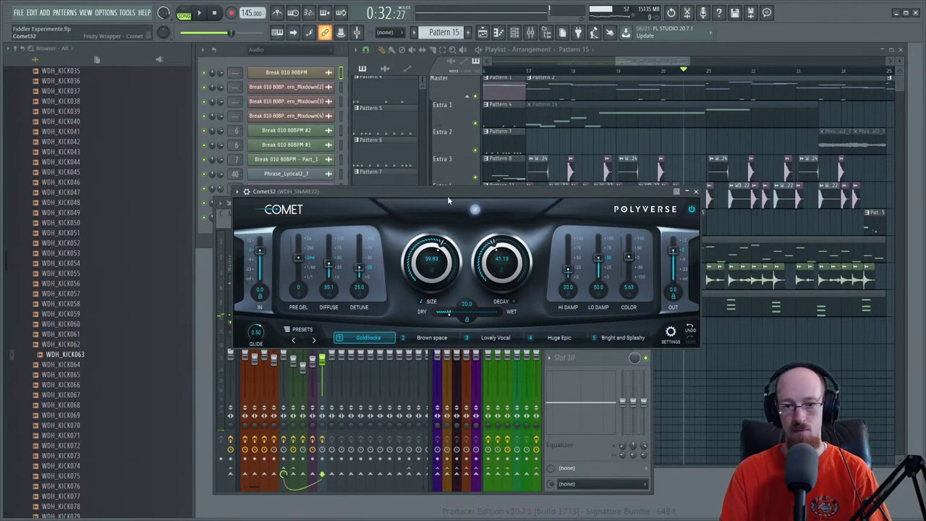
{"action": "key", "text": "space"}
{"action": "left_click_drag", "start_coordinate": [440, 266], "coordinate": [442, 260]}
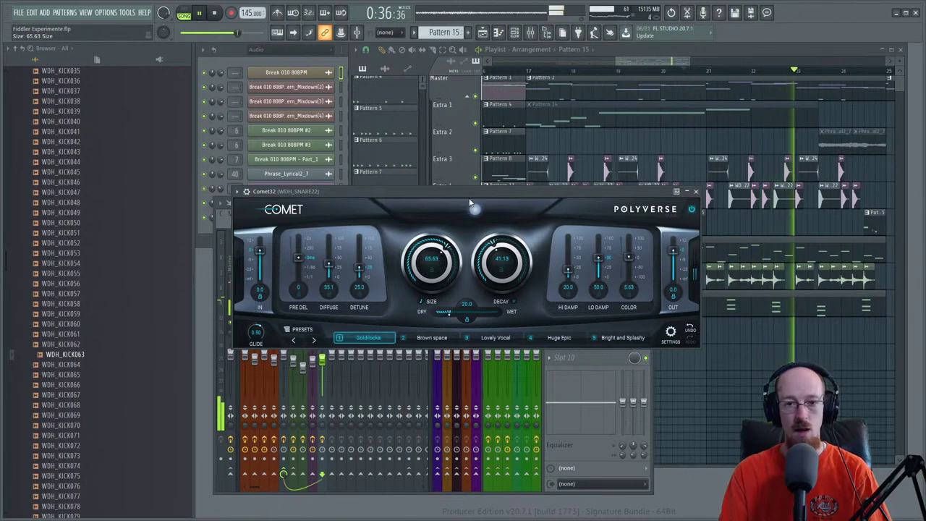
{"action": "key", "text": "space"}
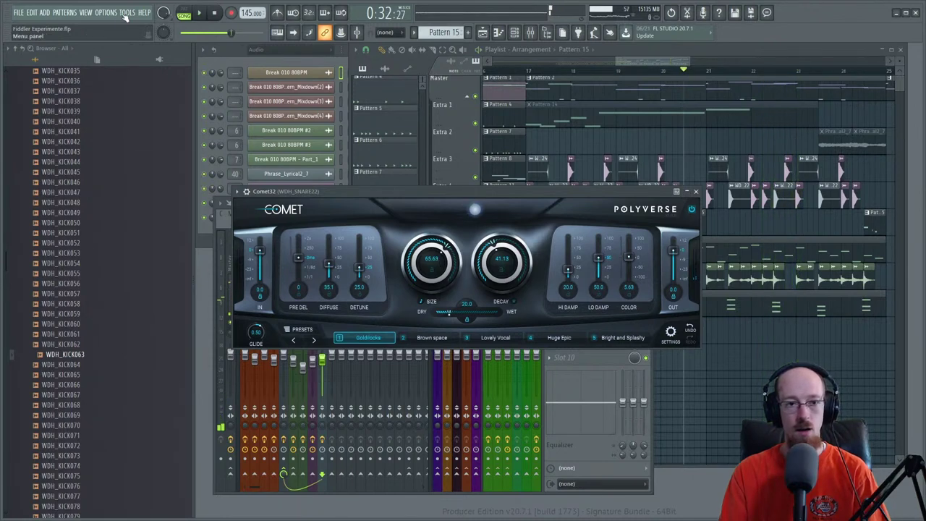
- Look up the project's start date and total working time in its info settings
{"action": "left_click", "coordinate": [106, 13]}
{"action": "left_click", "coordinate": [116, 55]}
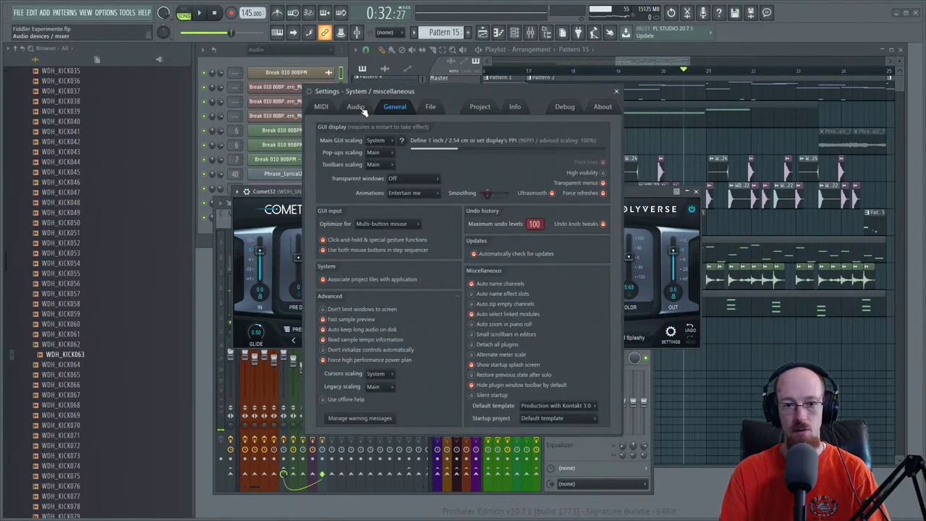
{"action": "left_click", "coordinate": [321, 106]}
{"action": "left_click", "coordinate": [479, 106]}
{"action": "left_click", "coordinate": [514, 107]}
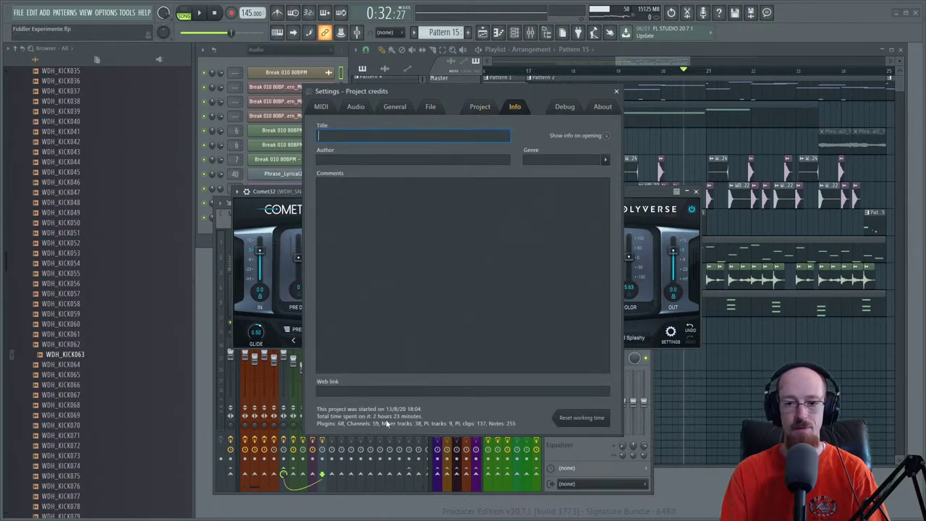
{"action": "left_click", "coordinate": [615, 93]}
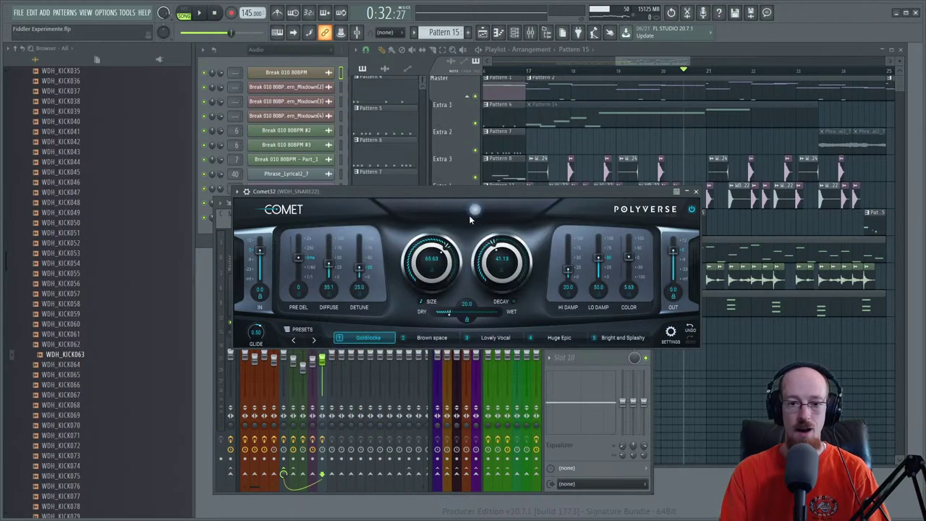
- Set Comet32's Size to 54.03 for the snare, audition it in the mix, and close the plugin
{"action": "left_click_drag", "start_coordinate": [491, 189], "coordinate": [536, 199]}
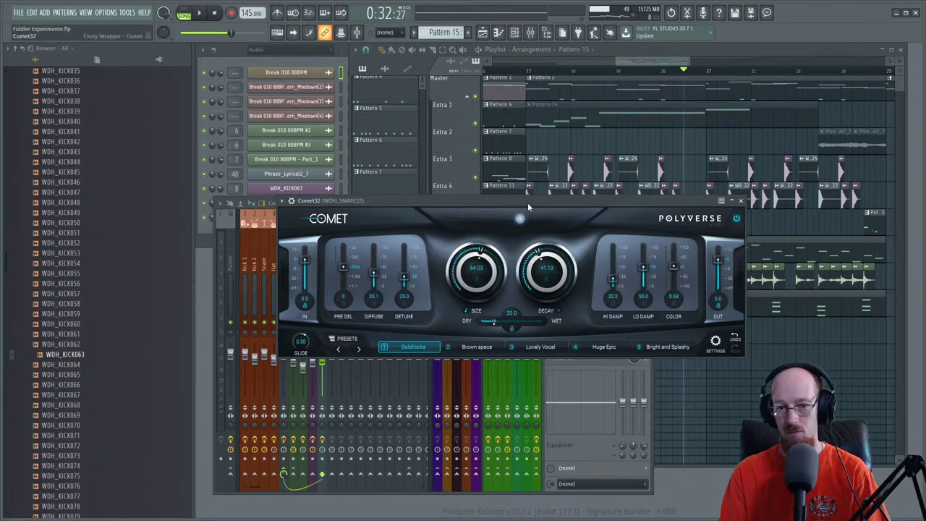
{"action": "key", "text": "space"}
{"action": "left_click", "coordinate": [740, 200]}
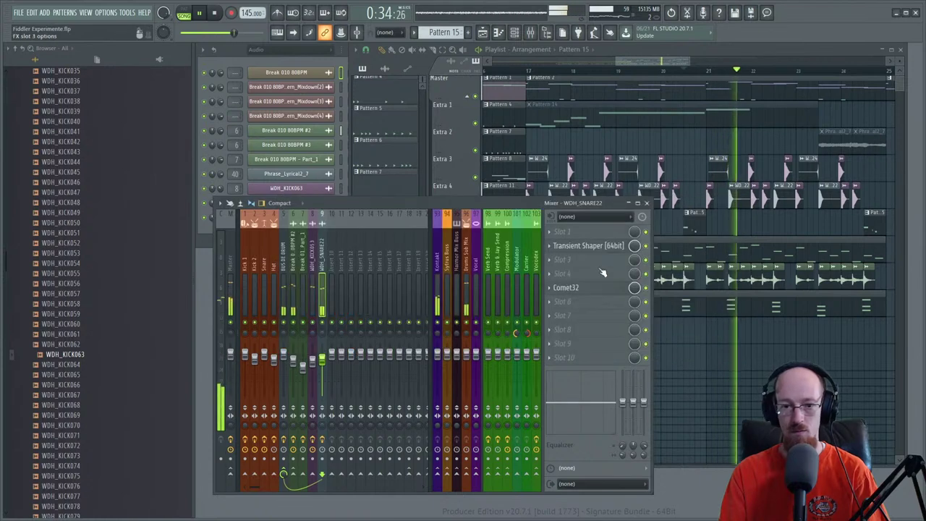
- Create an automation clip for Comet32's mix level on the WDH_SNARE22 track, covering the eight-bar section from bar 17
{"action": "left_click", "coordinate": [332, 282]}
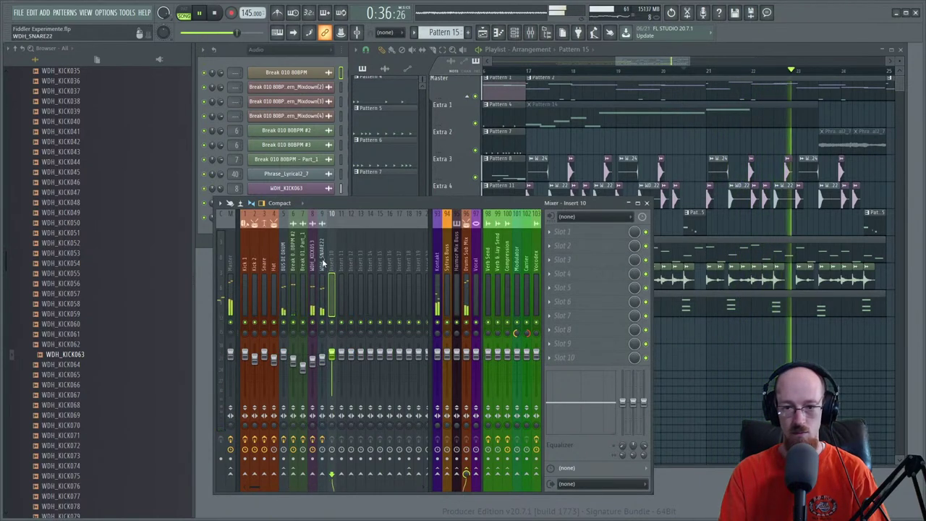
{"action": "left_click", "coordinate": [323, 264]}
{"action": "key", "text": "space"}
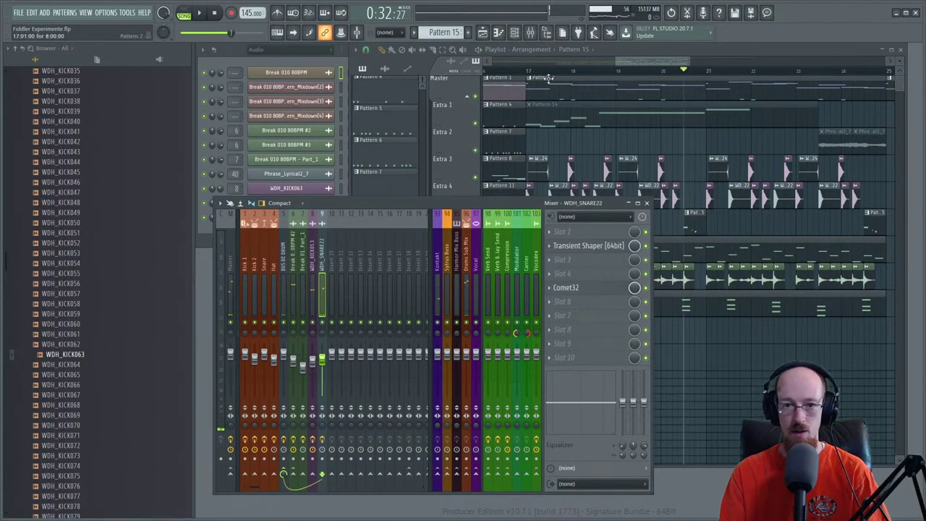
{"action": "left_click_drag", "start_coordinate": [534, 73], "coordinate": [887, 100]}
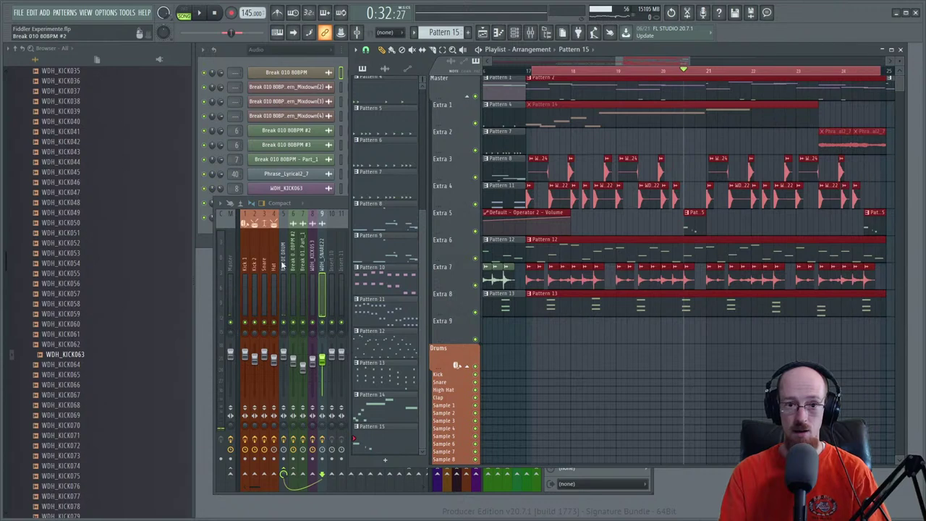
{"action": "left_click", "coordinate": [335, 206]}
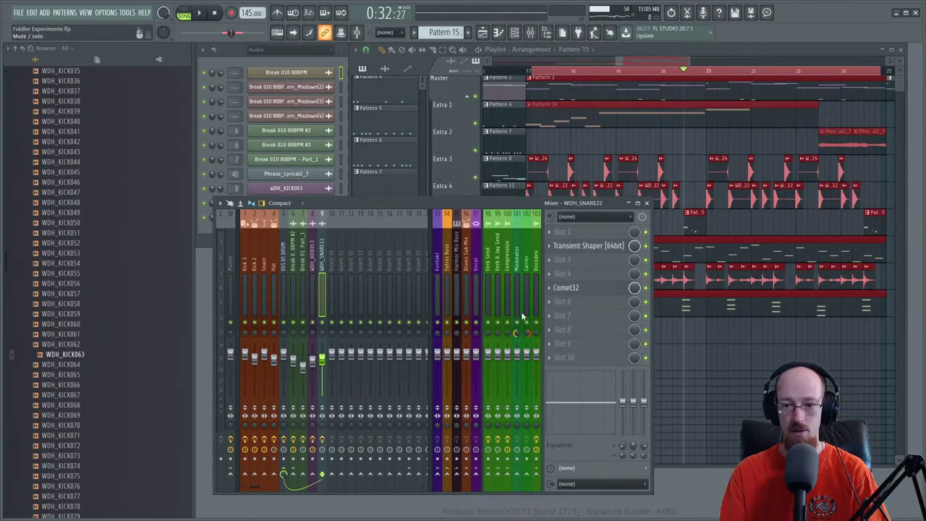
{"action": "right_click", "coordinate": [634, 289]}
{"action": "left_click", "coordinate": [677, 378]}
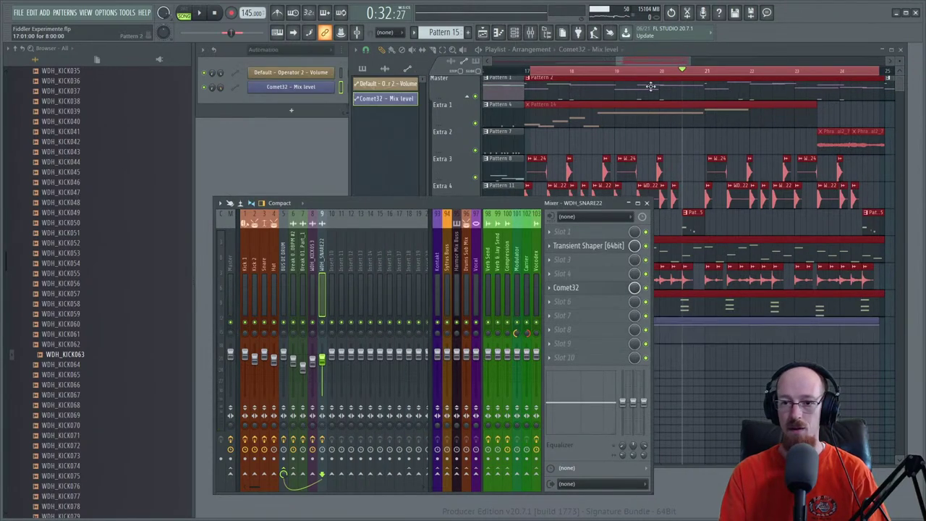
- Shape the Comet32 mix level envelope to stay at zero, ramp up through bar 20, hold into bar 21, and drop back to zero
{"action": "key", "text": "space"}
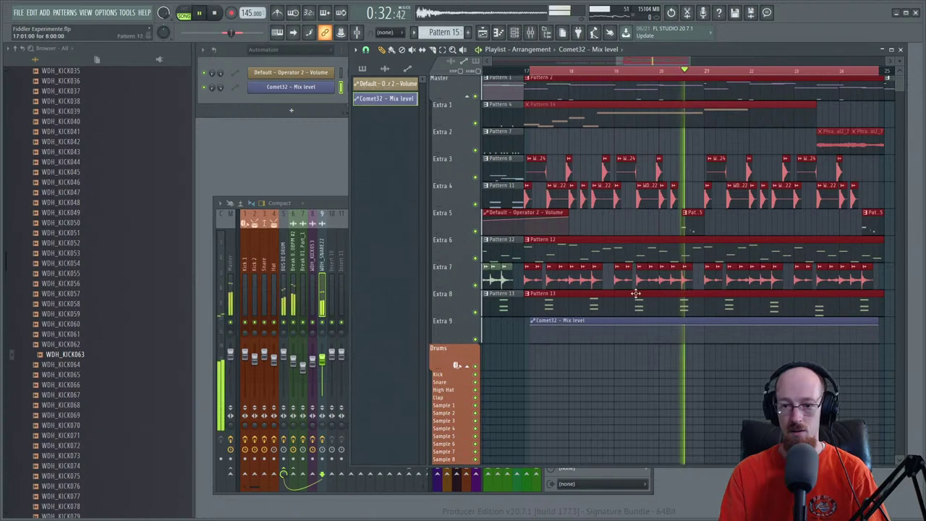
{"action": "key", "text": "space"}
{"action": "right_click", "coordinate": [681, 329]}
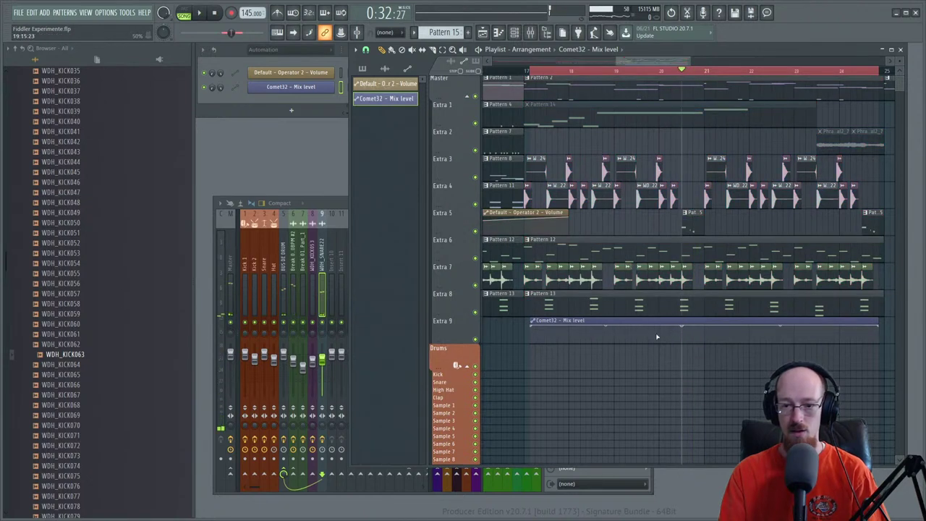
{"action": "left_click_drag", "start_coordinate": [656, 336], "coordinate": [656, 352]}
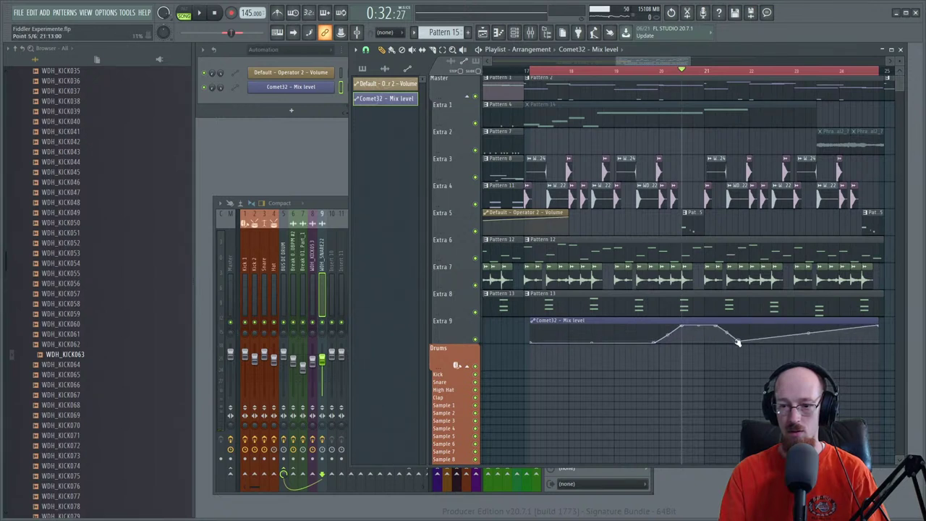
{"action": "left_click_drag", "start_coordinate": [738, 342], "coordinate": [721, 342]}
{"action": "key", "text": "space"}
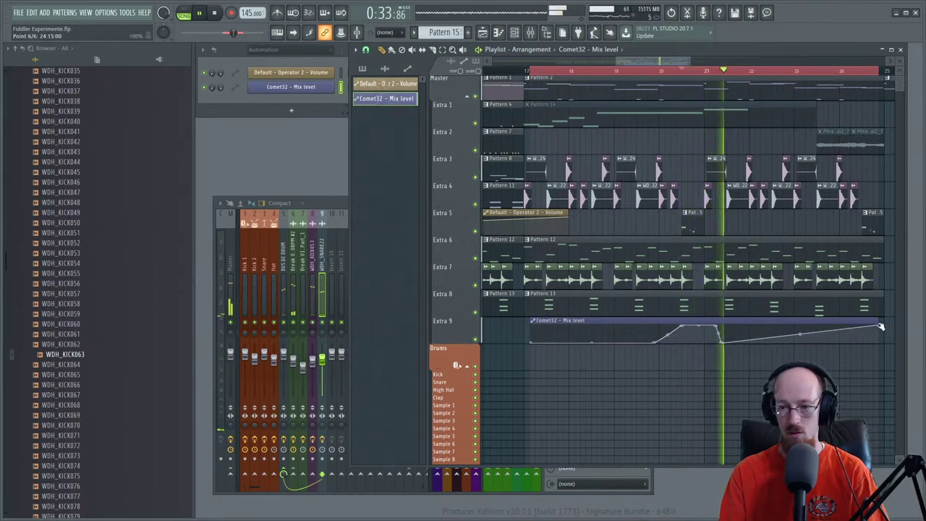
{"action": "left_click_drag", "start_coordinate": [879, 327], "coordinate": [884, 342]}
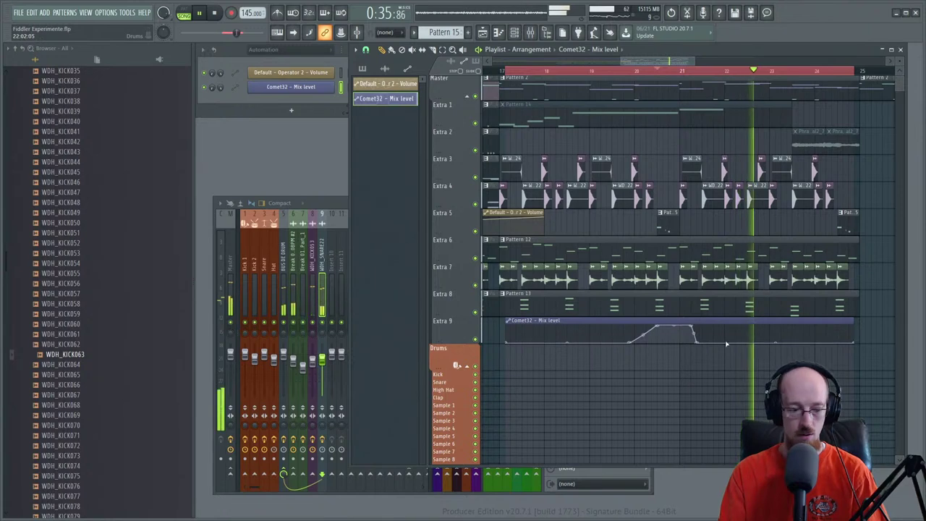
- Save the project and audition the section from bar 17 with the reverb automation
{"action": "scroll", "coordinate": [625, 300], "scroll_direction": "down", "scroll_amount": 2}
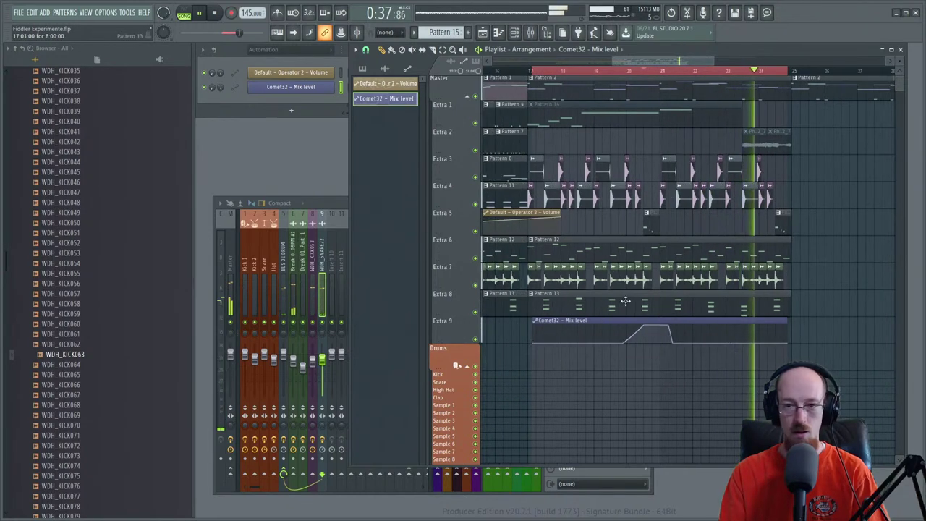
{"action": "left_click_drag", "start_coordinate": [694, 59], "coordinate": [635, 63]}
{"action": "scroll", "coordinate": [642, 164], "scroll_direction": "down", "scroll_amount": 5}
{"action": "scroll", "coordinate": [618, 130], "scroll_direction": "down", "scroll_amount": 1}
{"action": "key", "text": "ctrl+s"}
{"action": "scroll", "coordinate": [618, 149], "scroll_direction": "down", "scroll_amount": 2}
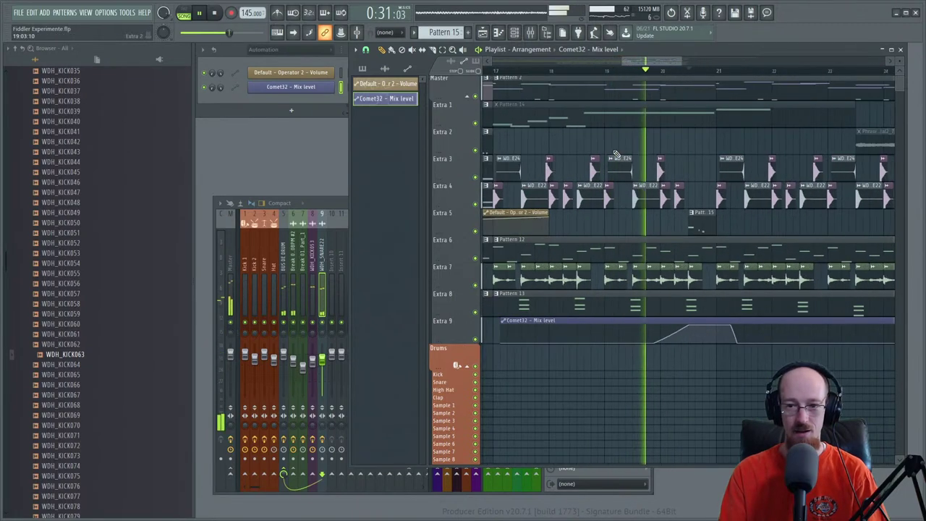
{"action": "left_click", "coordinate": [515, 71]}
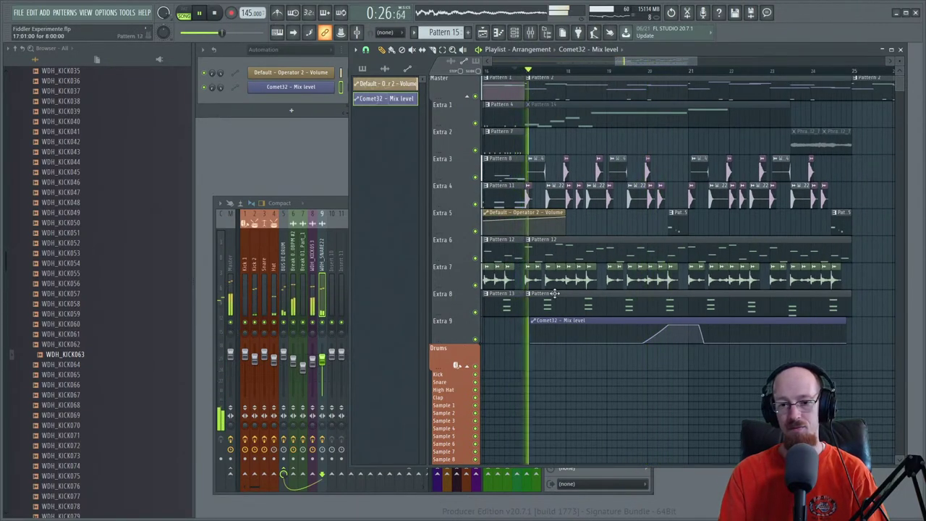
{"action": "scroll", "coordinate": [580, 252], "scroll_direction": "down", "scroll_amount": 4}
{"action": "key", "text": "space"}
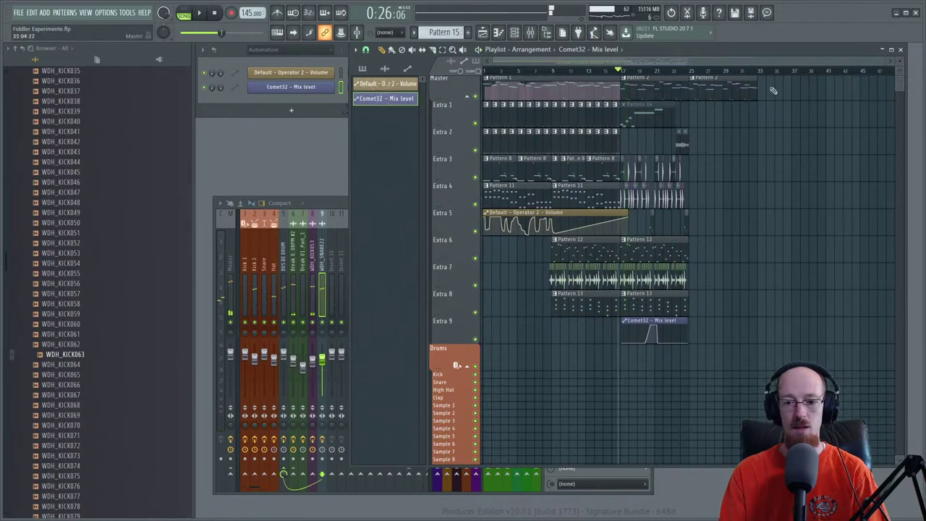
- Select every clip in the arrangement and move it all 16 bars later to start at bar 17
{"action": "left_click_drag", "start_coordinate": [758, 88], "coordinate": [408, 335]}
{"action": "left_click_drag", "start_coordinate": [505, 89], "coordinate": [641, 92]}
{"action": "left_click", "coordinate": [640, 159], "text": "ctrl"}
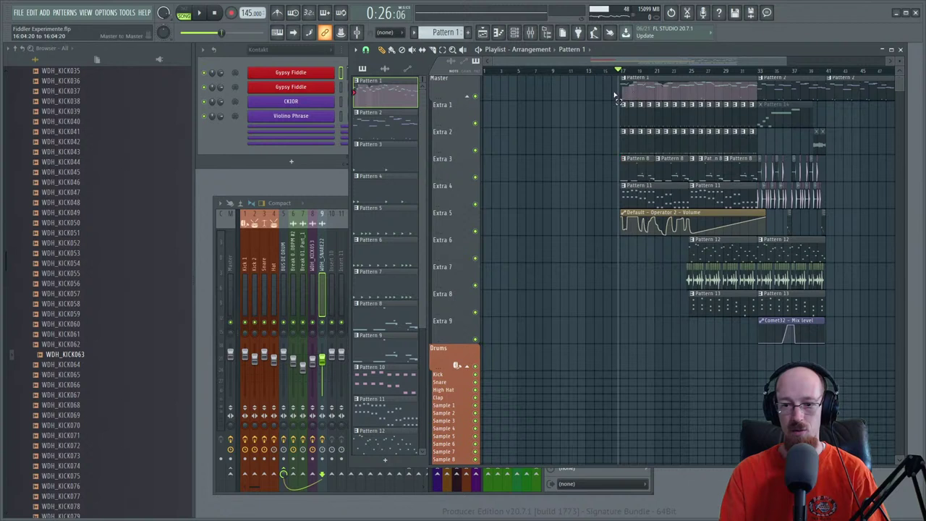
- Put a copy of the eight-bar Pattern 11 clip at bar 1 on Extra 4 and play from the start
{"action": "left_click_drag", "start_coordinate": [615, 93], "coordinate": [757, 355]}
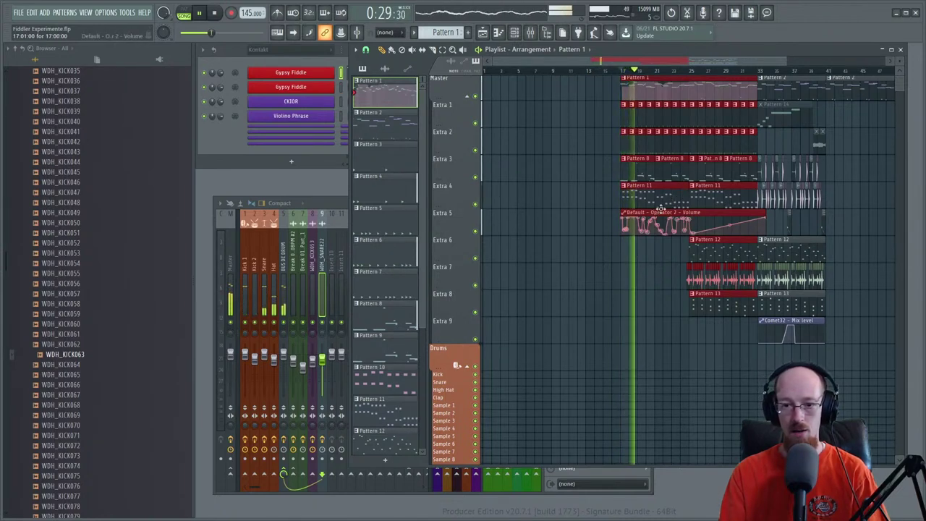
{"action": "key", "text": "space"}
{"action": "left_click_drag", "start_coordinate": [661, 201], "coordinate": [472, 191]}
{"action": "key", "text": "ctrl+z"}
{"action": "left_click_drag", "start_coordinate": [500, 71], "coordinate": [349, 94]}
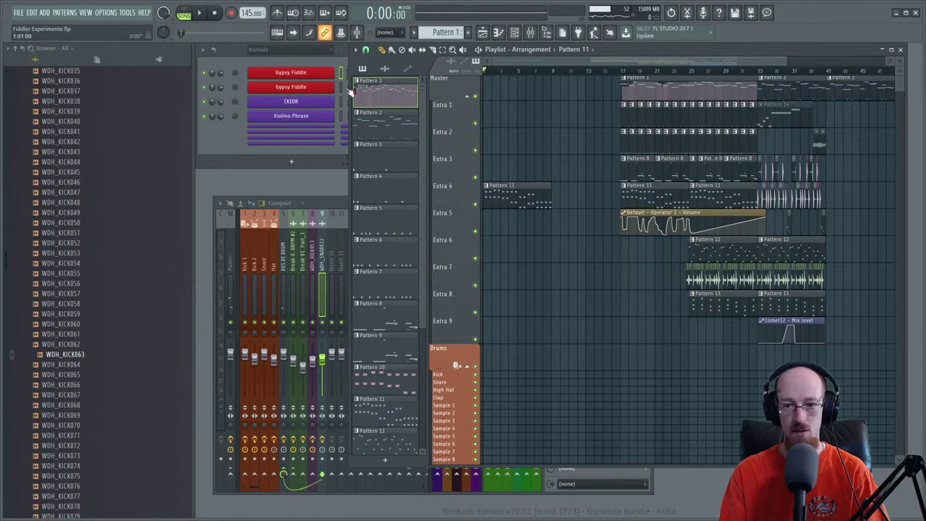
{"action": "key", "text": "space"}
- Copy a Pattern 5 clip to Extra 2 as a half-bar fill in the second half of bar 4 and audition it
{"action": "scroll", "coordinate": [615, 199], "scroll_direction": "up", "scroll_amount": 3}
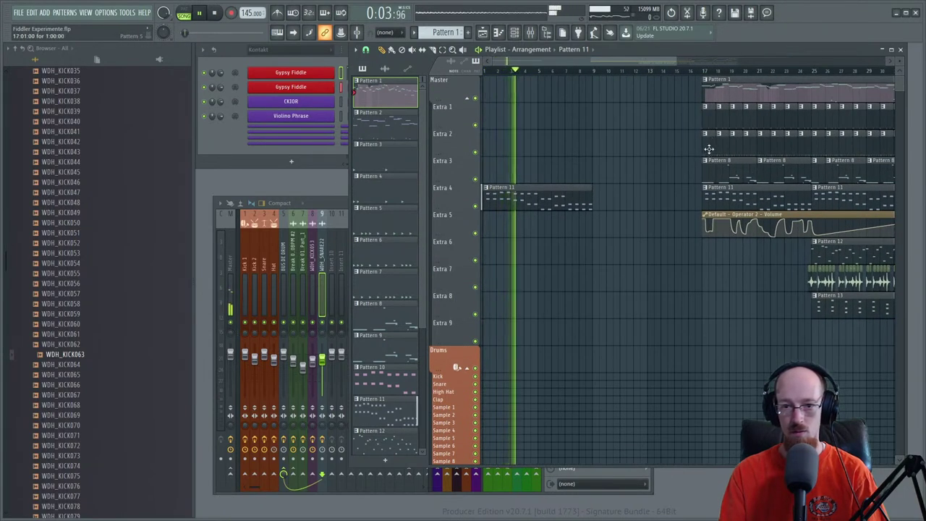
{"action": "left_click_drag", "start_coordinate": [709, 147], "coordinate": [532, 156], "text": "shift"}
{"action": "key", "text": "space"}
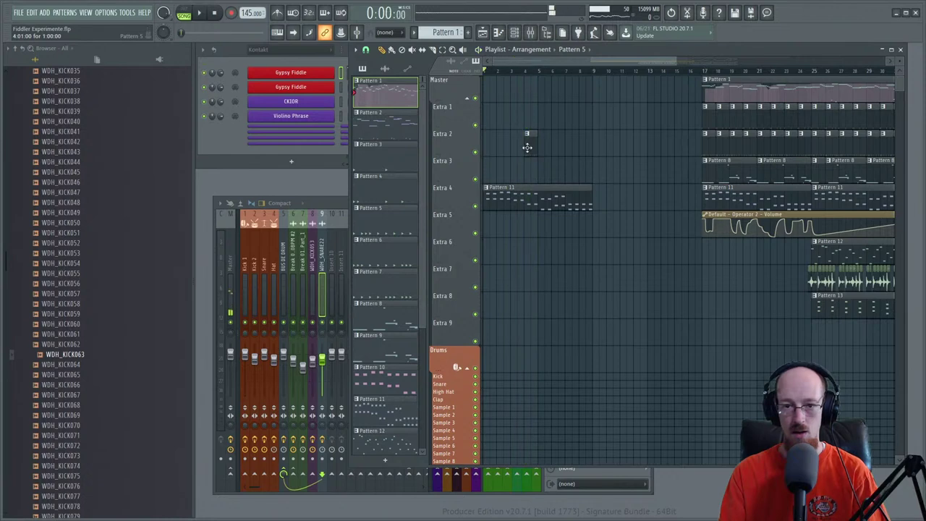
{"action": "scroll", "coordinate": [535, 151], "scroll_direction": "up", "scroll_amount": 3}
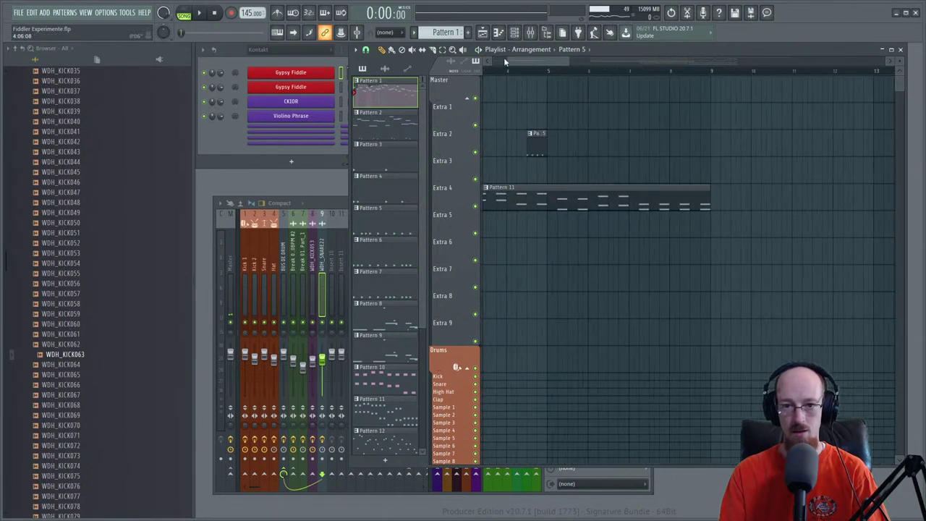
{"action": "key", "text": "space"}
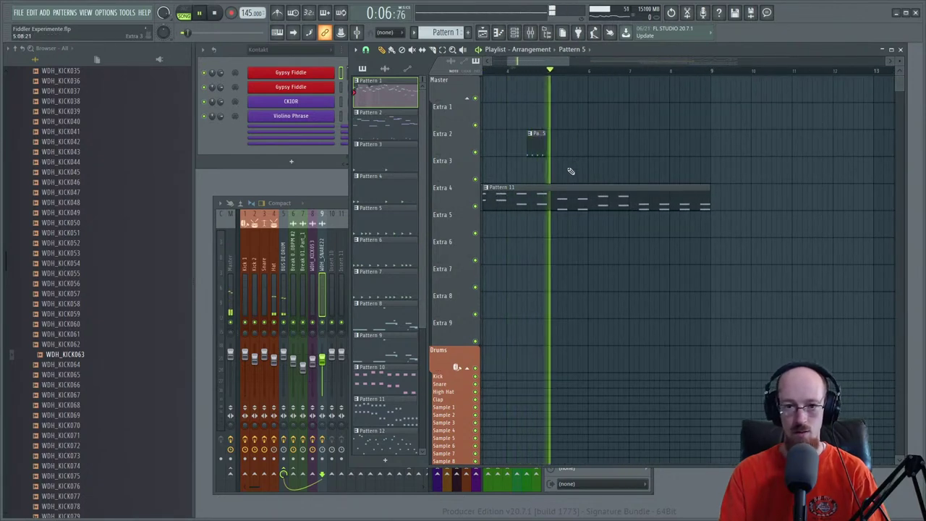
{"action": "key", "text": "space"}
- Repeat the half-bar Pattern 5 fill in the second half of bar 8 and listen to the intro
{"action": "scroll", "coordinate": [564, 156], "scroll_direction": "down", "scroll_amount": 3}
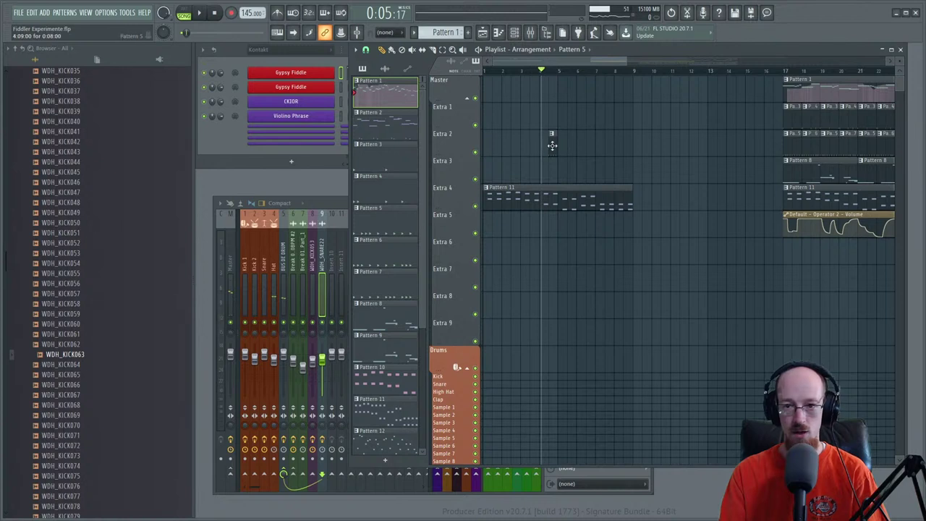
{"action": "scroll", "coordinate": [630, 148], "scroll_direction": "down", "scroll_amount": 2}
{"action": "key", "text": "space"}
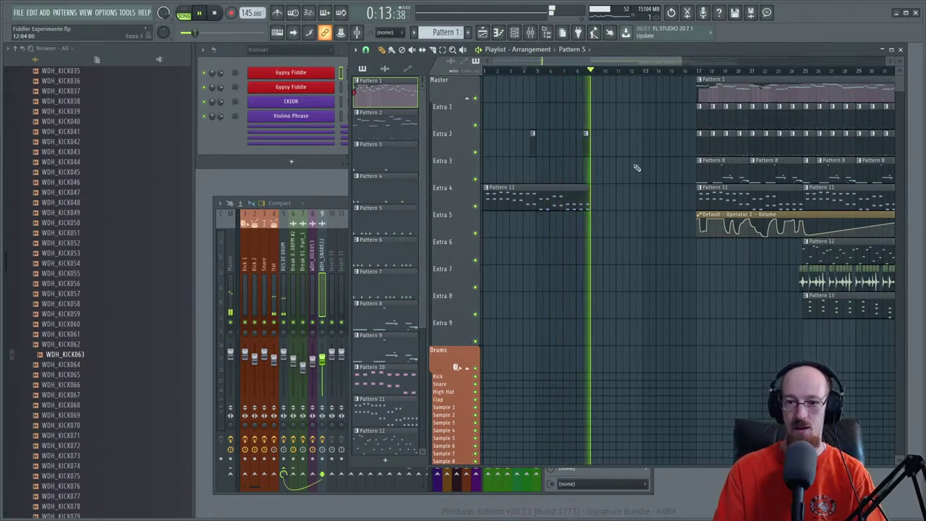
{"action": "key", "text": "space"}
- Duplicate the Pattern 11 and Pattern 5 clips of the first eight bars so they repeat from bar 9
{"action": "scroll", "coordinate": [652, 144], "scroll_direction": "down", "scroll_amount": 2, "text": "ctrl"}
{"action": "mouse_move", "coordinate": [562, 103]}
{"action": "left_mouse_down", "text": "ctrl"}
{"action": "mouse_move", "coordinate": [540, 182]}
{"action": "mouse_move", "coordinate": [511, 191]}
{"action": "mouse_move", "coordinate": [585, 201]}
{"action": "left_mouse_up", "text": "ctrl"}
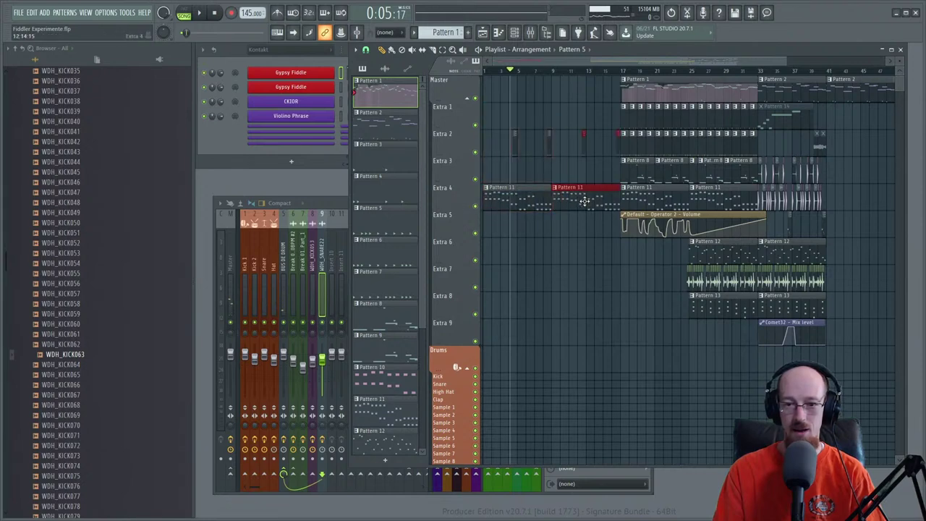
{"action": "left_click", "coordinate": [655, 176]}
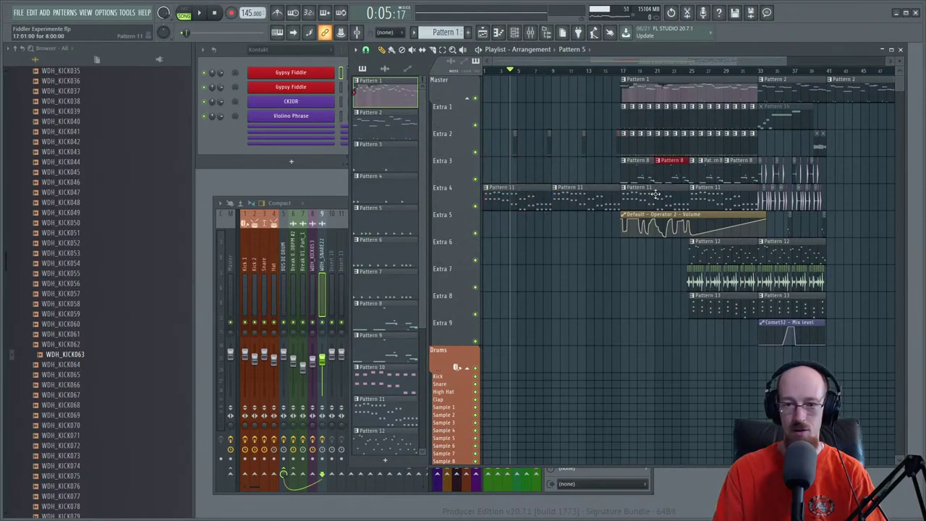
- Copy Pattern 8 into the intro on Extra 3 as one-bar clips at bars 9, 12 and 13
{"action": "scroll", "coordinate": [654, 194], "scroll_direction": "up", "scroll_amount": 3}
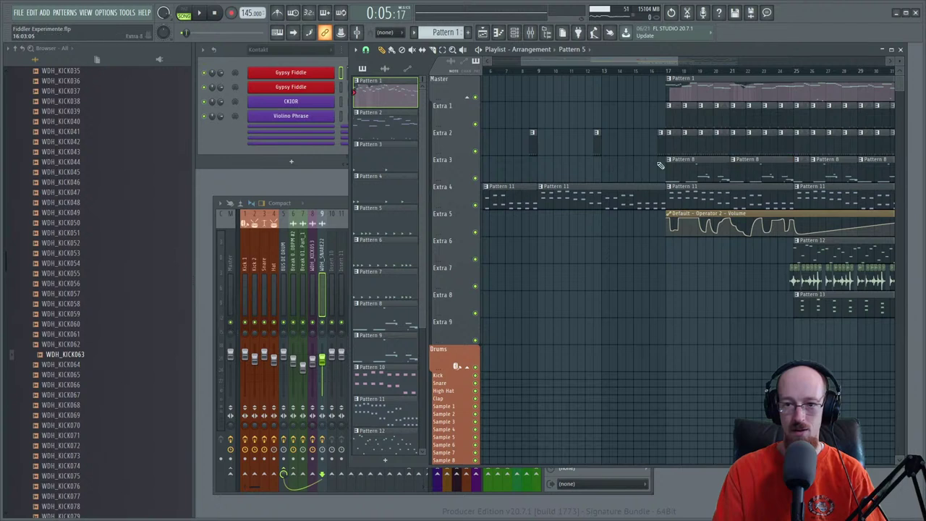
{"action": "left_click_drag", "start_coordinate": [700, 170], "coordinate": [559, 175]}
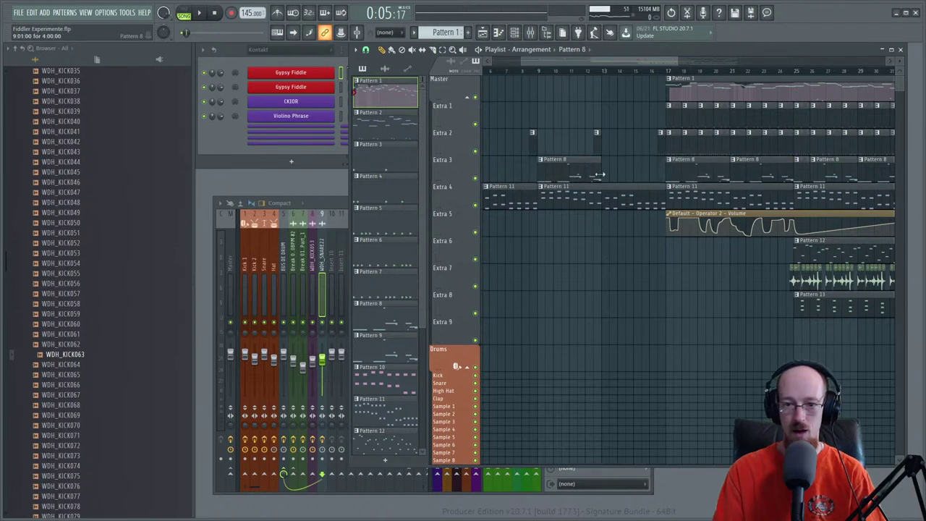
{"action": "left_click", "coordinate": [614, 168]}
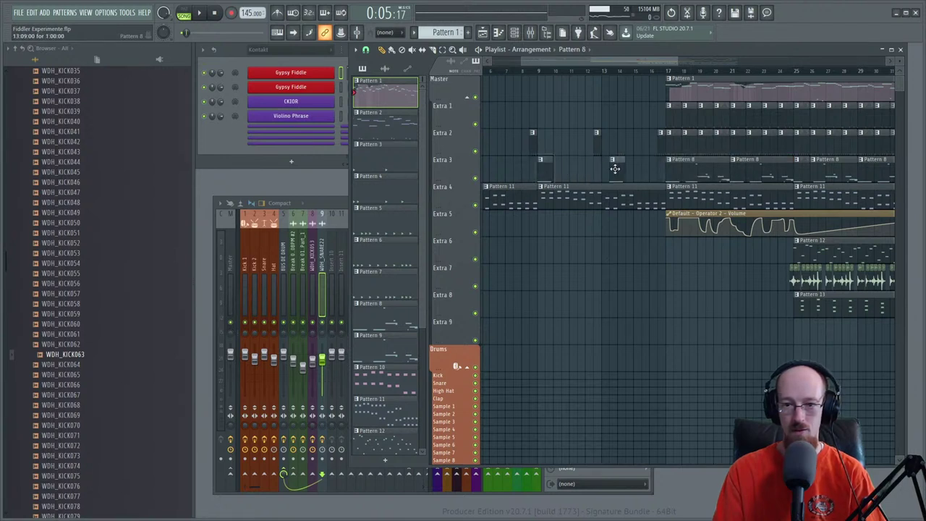
{"action": "left_click", "coordinate": [567, 169]}
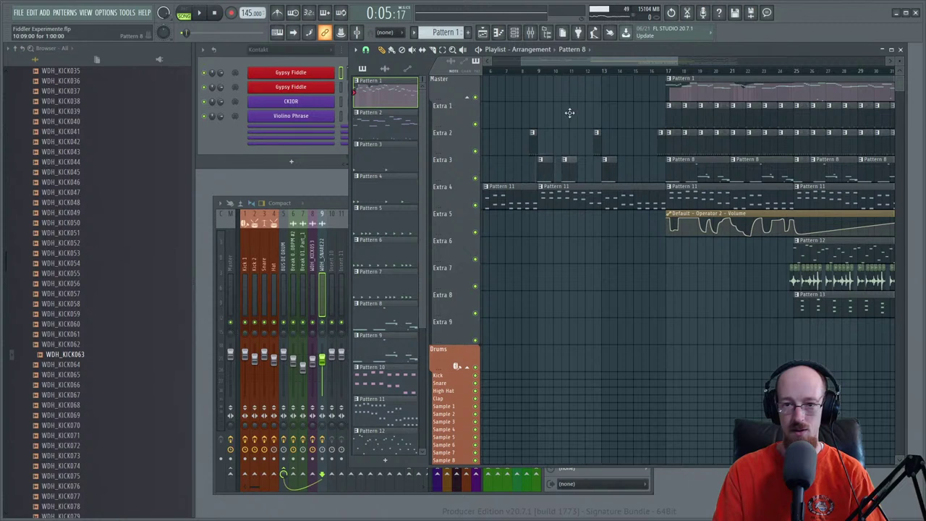
- Slip the contents of the one-bar Pattern 8 clip at bar 12 and audition it from that bar
{"action": "right_click", "coordinate": [578, 170]}
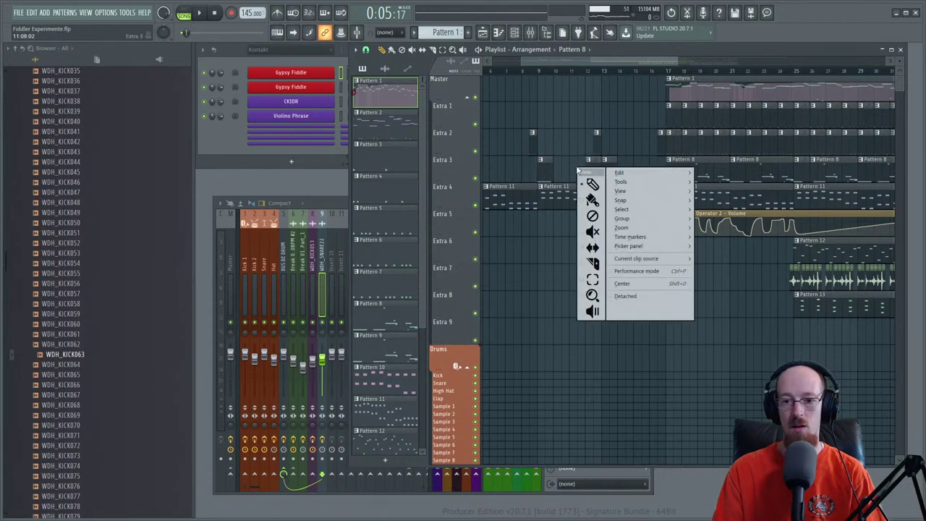
{"action": "left_click", "coordinate": [588, 251]}
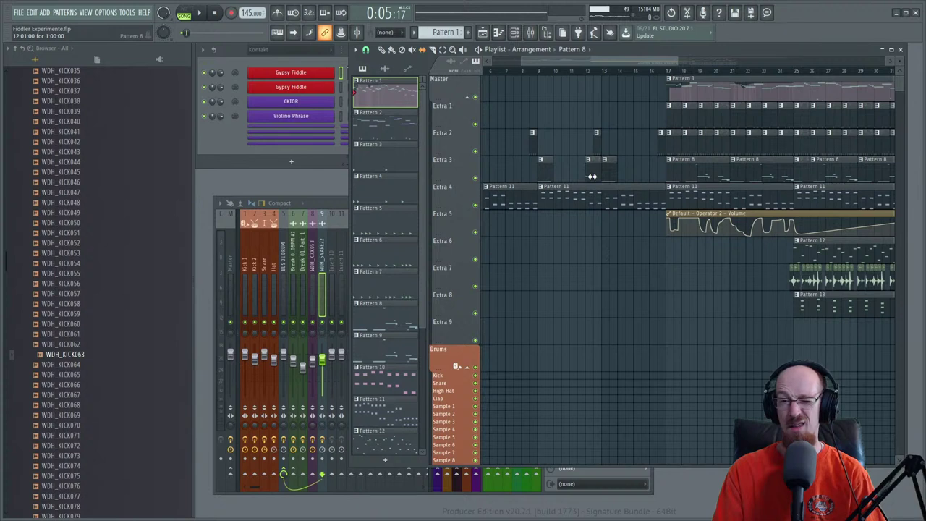
{"action": "left_click", "coordinate": [585, 68]}
{"action": "key", "text": "space"}
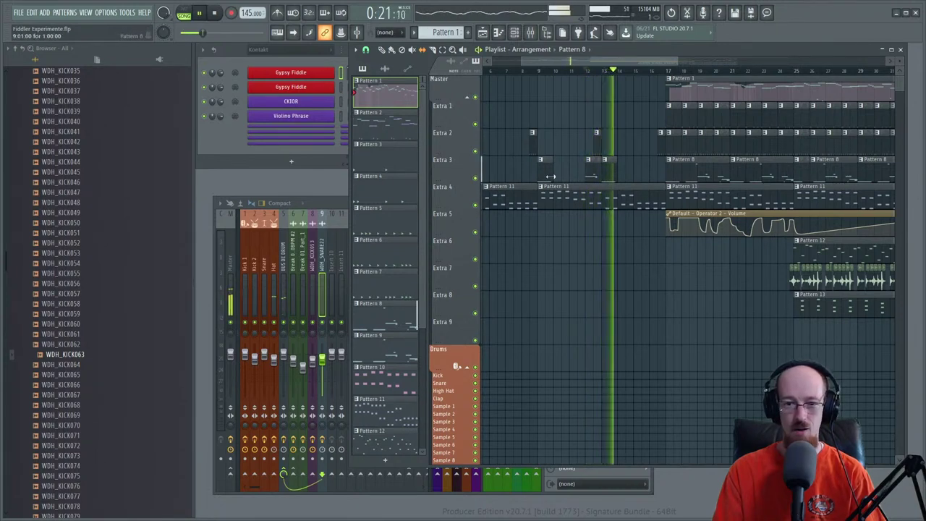
{"action": "key", "text": "space"}
- Slip the contents of the half-bar Pattern 5 clip in the second half of bar 12 and audition it
{"action": "key", "text": "p"}
{"action": "left_click_drag", "start_coordinate": [550, 174], "coordinate": [648, 173], "text": "shift"}
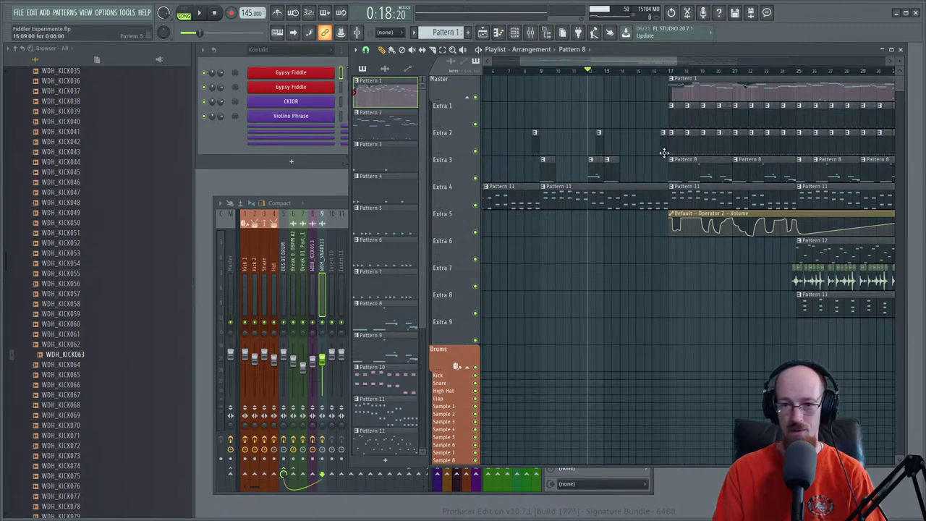
{"action": "scroll", "coordinate": [589, 119], "scroll_direction": "up", "scroll_amount": 3}
{"action": "right_click", "coordinate": [596, 116]}
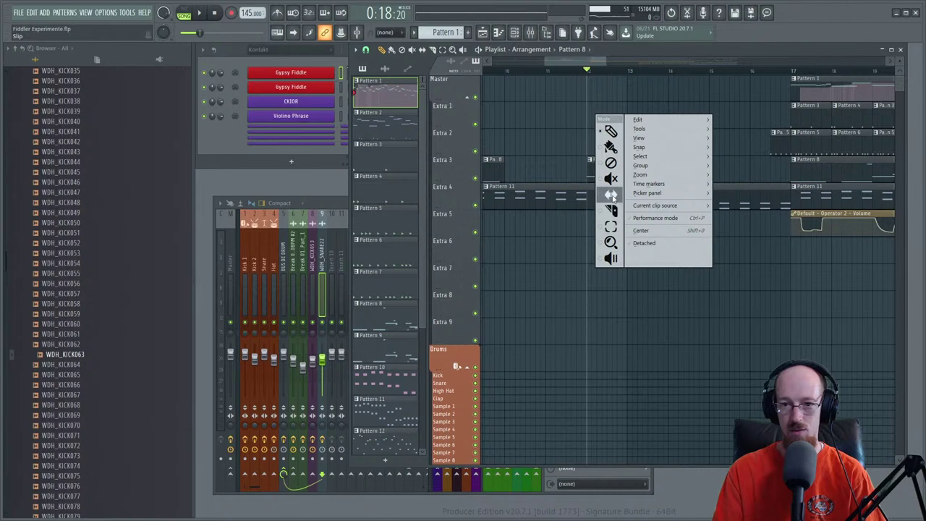
{"action": "left_click", "coordinate": [611, 194]}
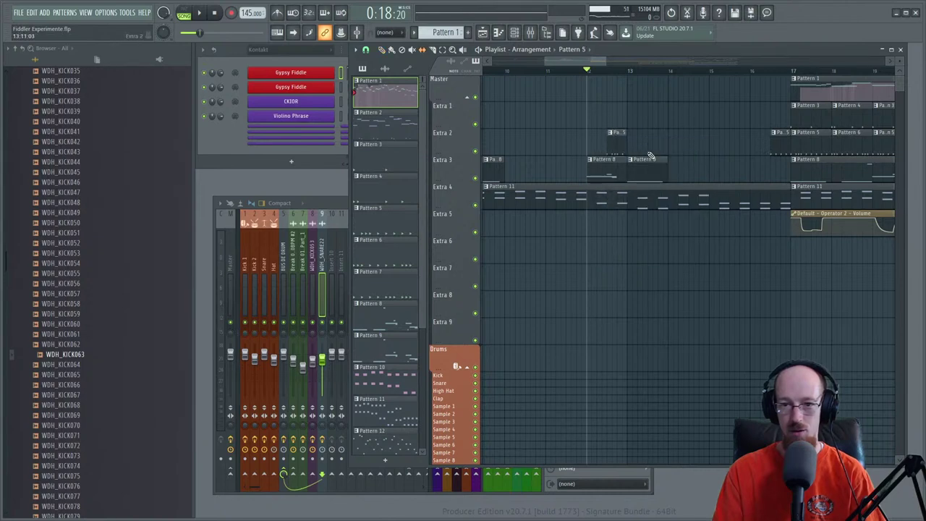
{"action": "key", "text": "space"}
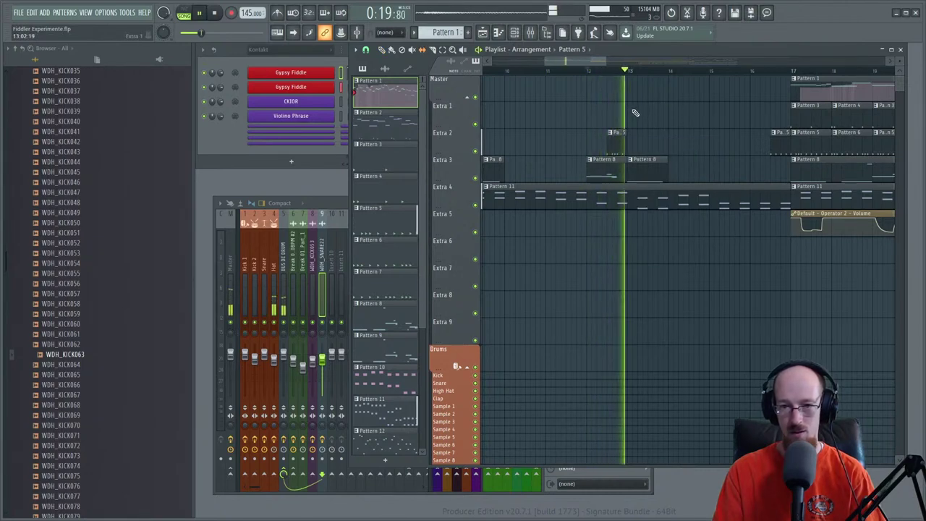
{"action": "scroll", "coordinate": [615, 130], "scroll_direction": "down", "scroll_amount": 3}
{"action": "key", "text": "space"}
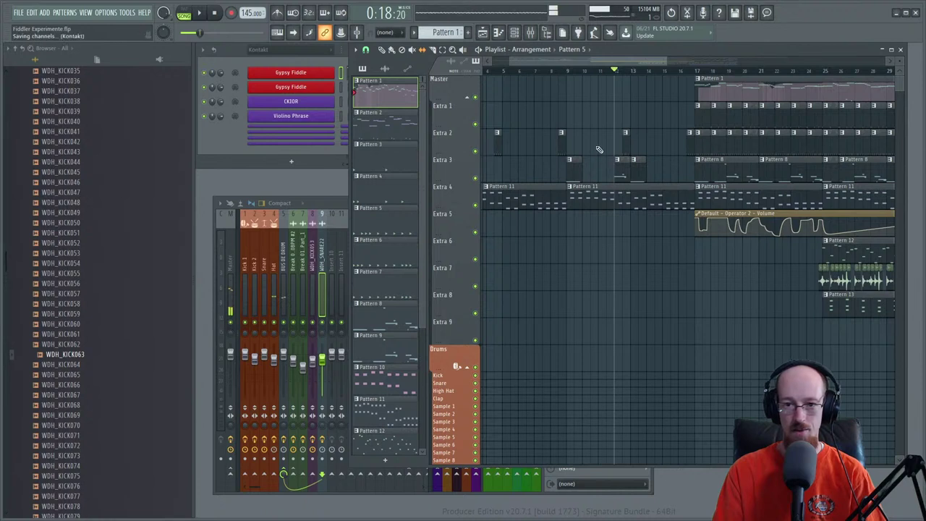
- Return to the Draw tool and select the playlist range covering bars 9 to 16
{"action": "right_click", "coordinate": [588, 115]}
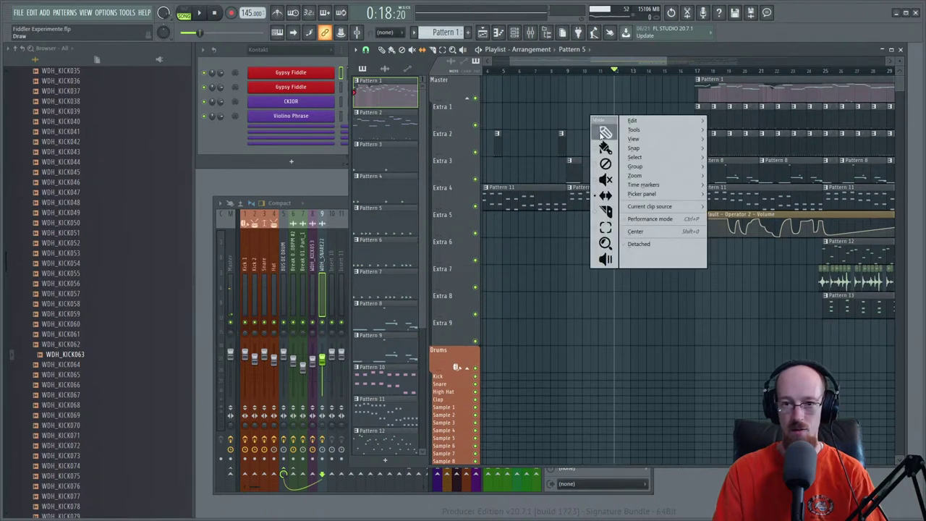
{"action": "left_click", "coordinate": [603, 130]}
{"action": "left_click_drag", "start_coordinate": [569, 71], "coordinate": [698, 94], "text": "ctrl"}
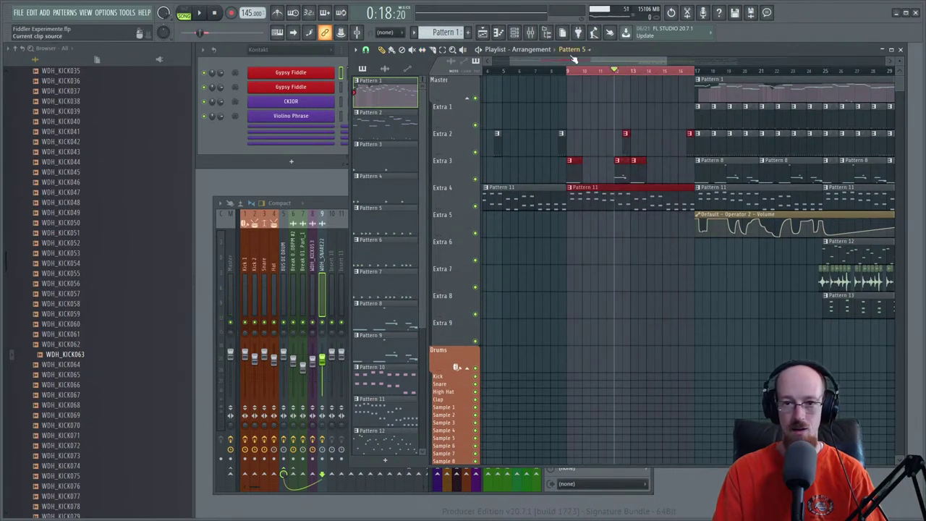
- Find the playing synth's mixer track and load Fruity Love Philter on the first orange insert
{"action": "left_click", "coordinate": [536, 36]}
{"action": "key", "text": "space"}
{"action": "scroll", "coordinate": [411, 283], "scroll_direction": "down", "scroll_amount": 8}
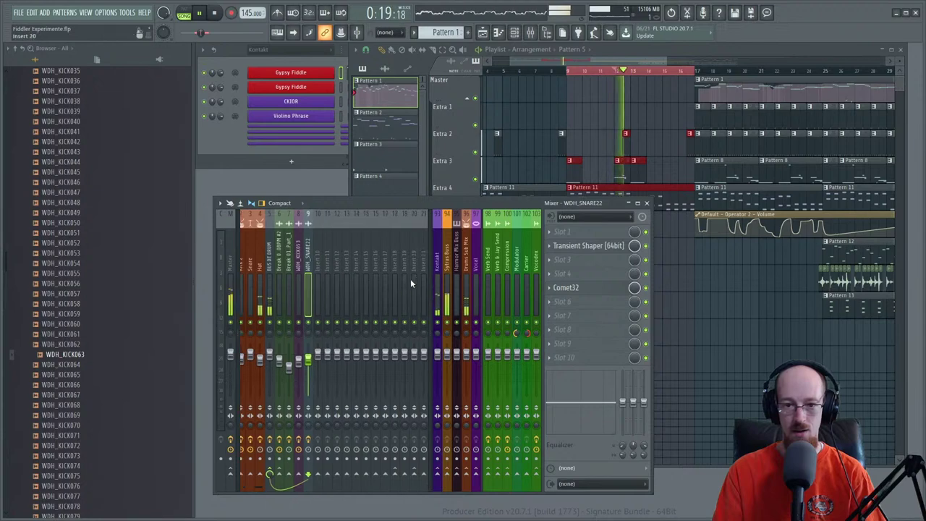
{"action": "scroll", "coordinate": [397, 287], "scroll_direction": "down", "scroll_amount": 3}
{"action": "left_click", "coordinate": [368, 290]}
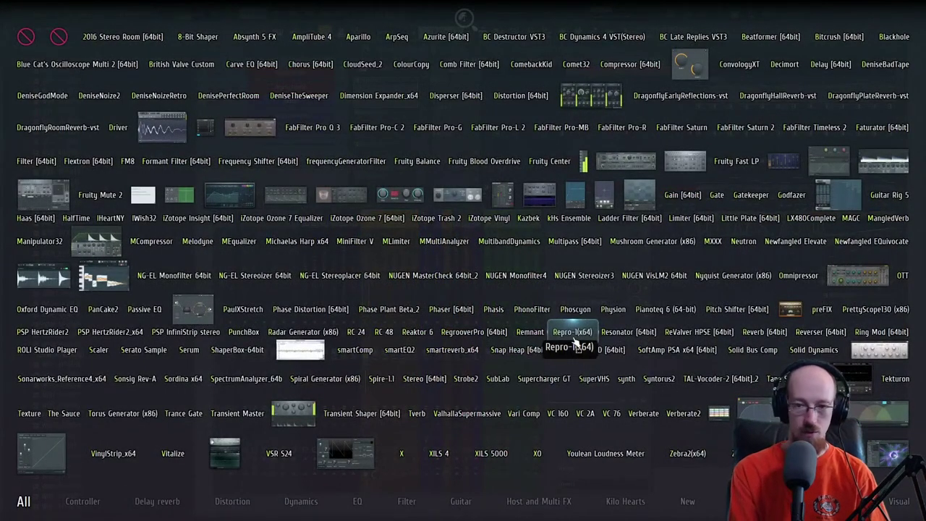
{"action": "type", "text": "fru"}
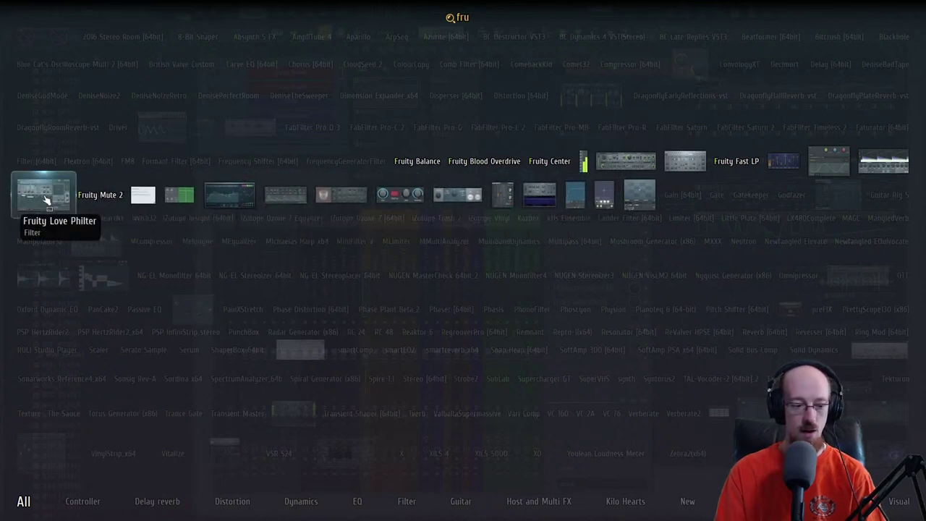
{"action": "left_click", "coordinate": [82, 218]}
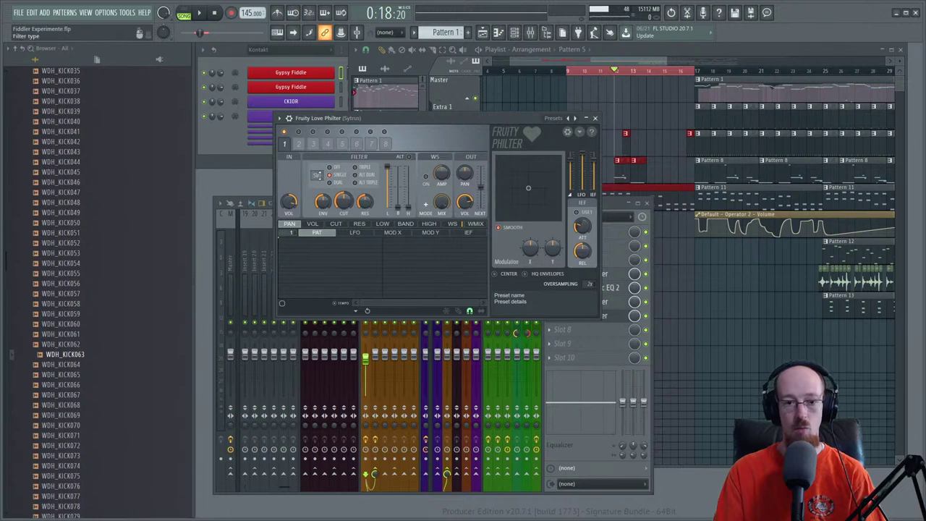
- Set Fruity Love Philter's filter 1 to Lime high pass and create a cutoff frequency automation clip spanning bars 9 to 16
{"action": "left_click", "coordinate": [317, 175]}
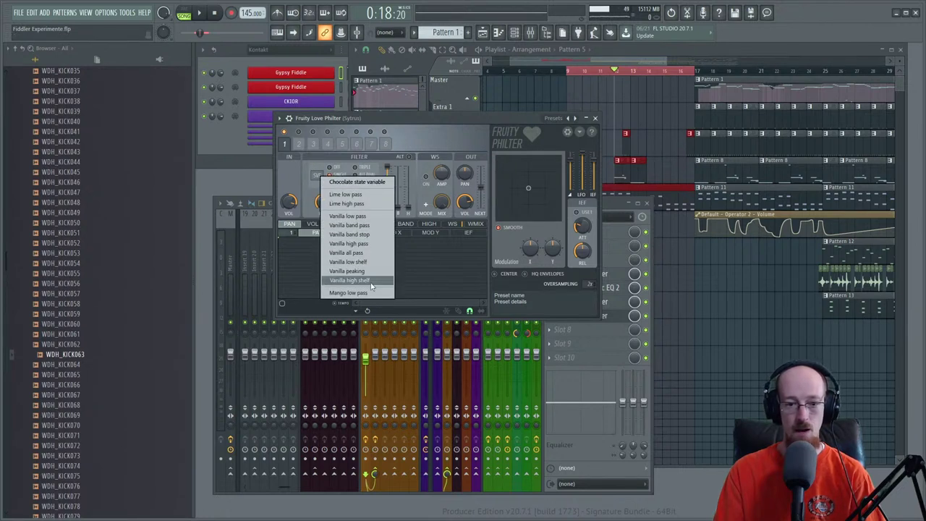
{"action": "left_click", "coordinate": [369, 204]}
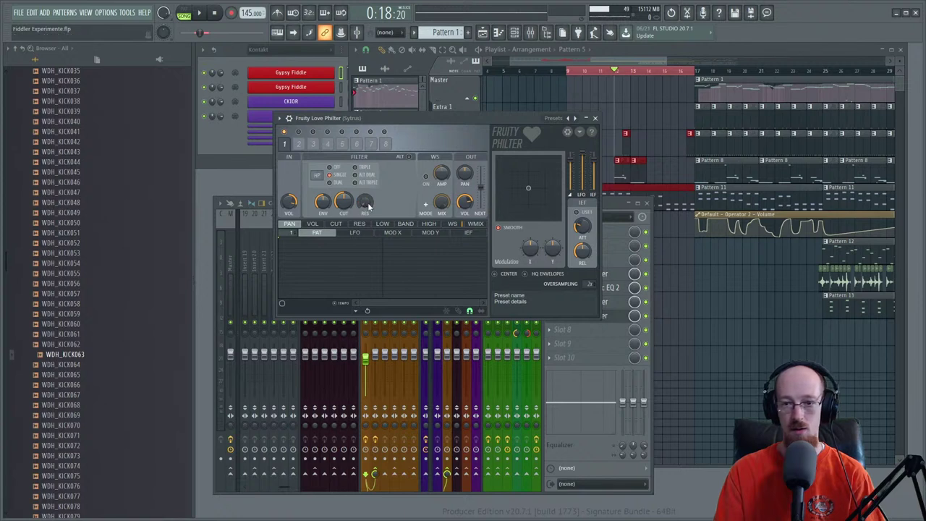
{"action": "right_click", "coordinate": [343, 205]}
{"action": "left_click", "coordinate": [380, 264]}
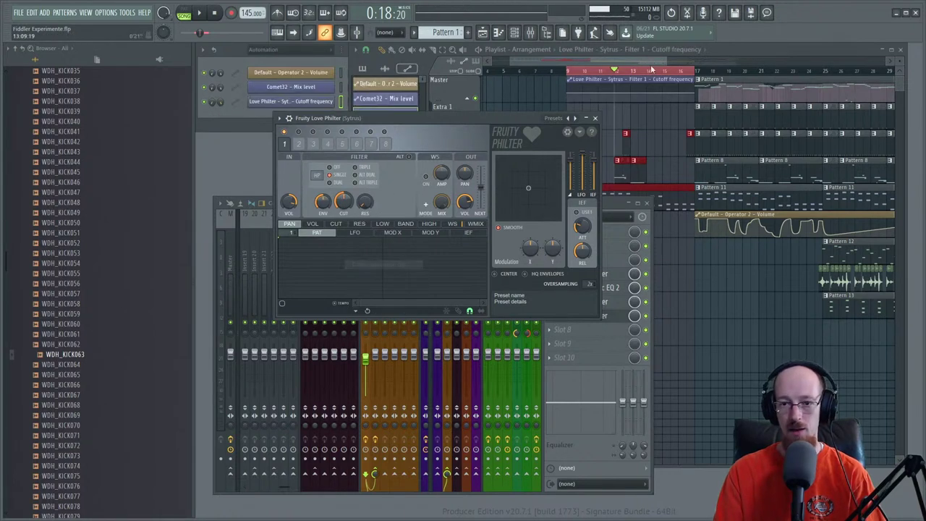
{"action": "left_click", "coordinate": [648, 58]}
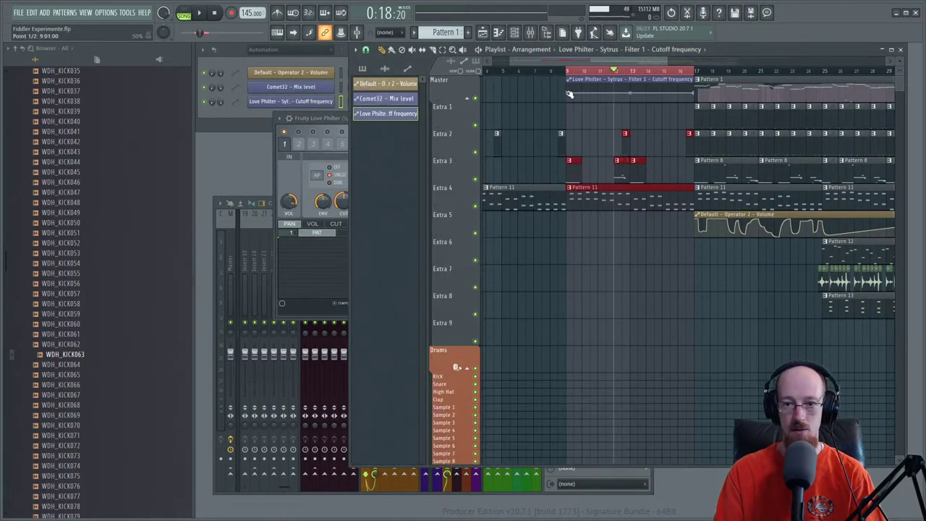
- Audition the filtered intro from bar 12 and try raising the cutoff automation's end point to its maximum
{"action": "mouse_move", "coordinate": [569, 93]}
{"action": "left_mouse_down"}
{"action": "mouse_move", "coordinate": [570, 80]}
{"action": "mouse_move", "coordinate": [569, 94]}
{"action": "left_mouse_up"}
{"action": "key", "text": "space"}
{"action": "key", "text": "space"}
{"action": "key", "text": "space"}
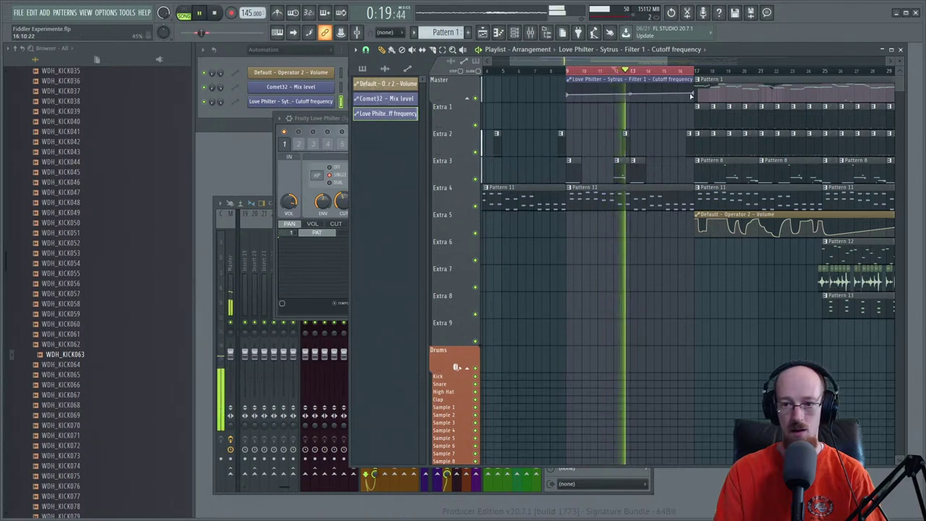
{"action": "key", "text": "space"}
{"action": "left_click_drag", "start_coordinate": [692, 94], "coordinate": [693, 82]}
{"action": "key", "text": "space"}
{"action": "key", "text": "space"}
- Add a cutoff automation point midway through bar 12, curve the line down to its minimum at the clip's end, and audition it
{"action": "right_click", "coordinate": [625, 83]}
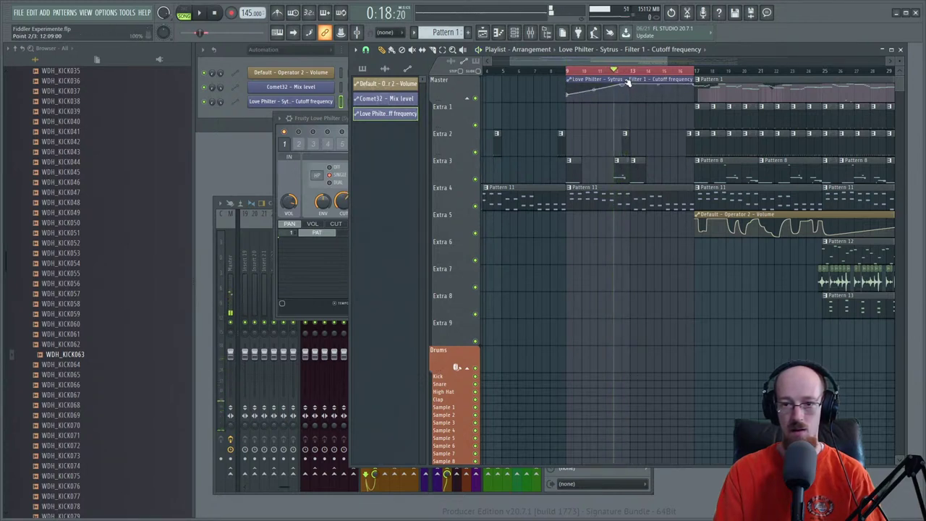
{"action": "left_click_drag", "start_coordinate": [627, 83], "coordinate": [623, 96]}
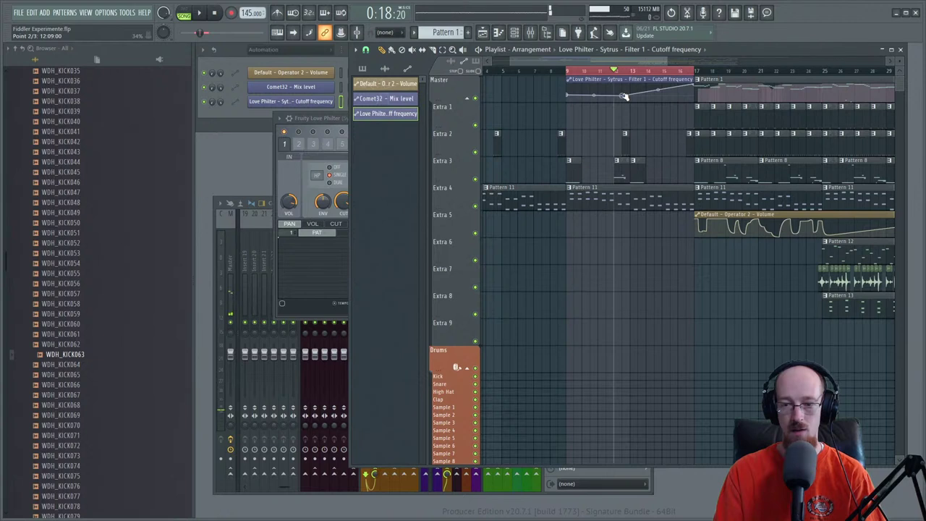
{"action": "left_click_drag", "start_coordinate": [694, 86], "coordinate": [693, 116]}
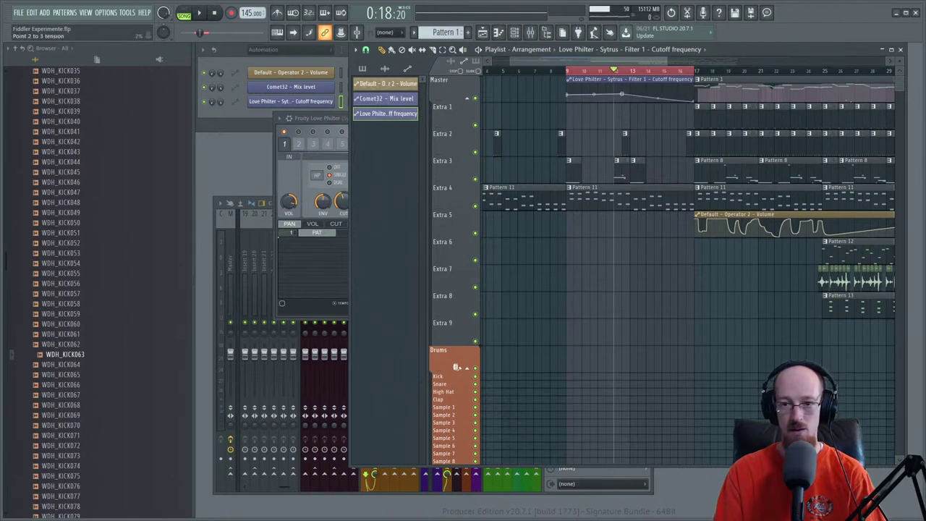
{"action": "key", "text": "space"}
{"action": "scroll", "coordinate": [591, 101], "scroll_direction": "down", "scroll_amount": 2}
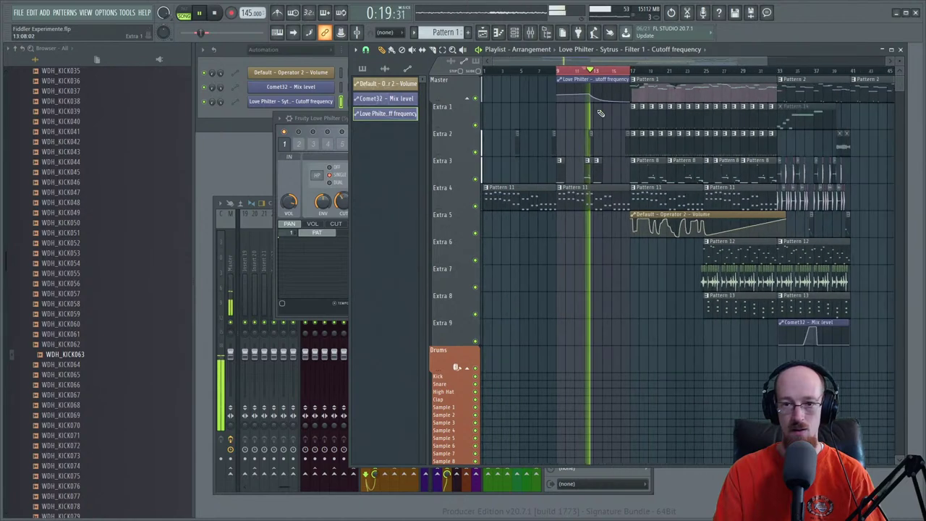
{"action": "scroll", "coordinate": [591, 101], "scroll_direction": "up", "scroll_amount": 2}
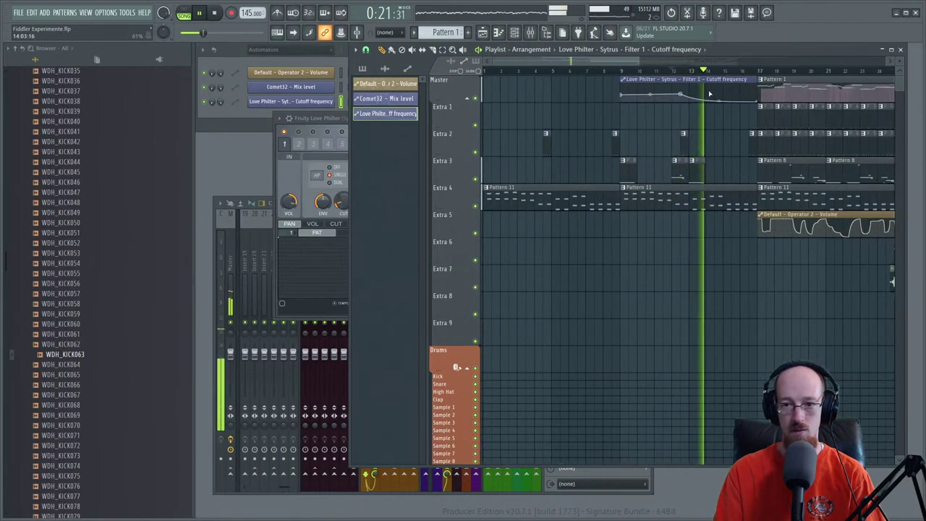
{"action": "key", "text": "space"}
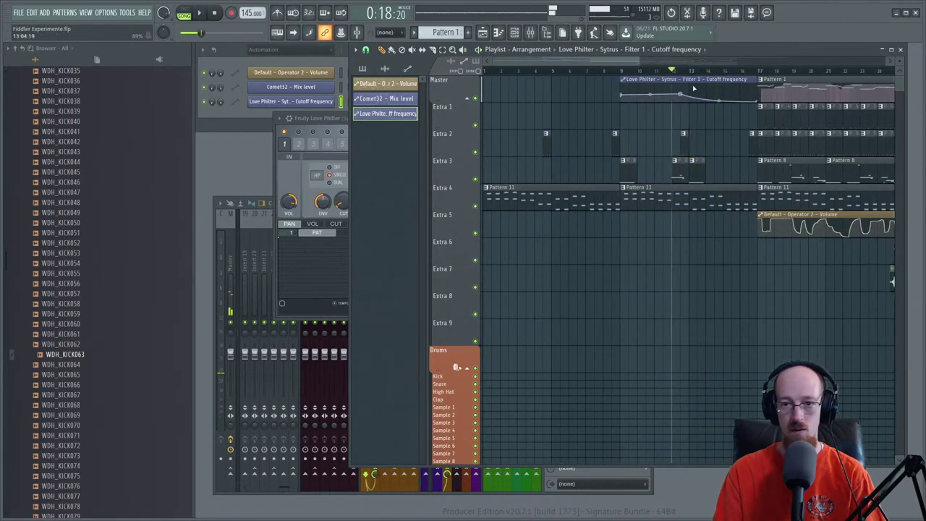
{"action": "left_click_drag", "start_coordinate": [666, 77], "coordinate": [528, 76]}
{"action": "left_click_drag", "start_coordinate": [620, 78], "coordinate": [742, 82]}
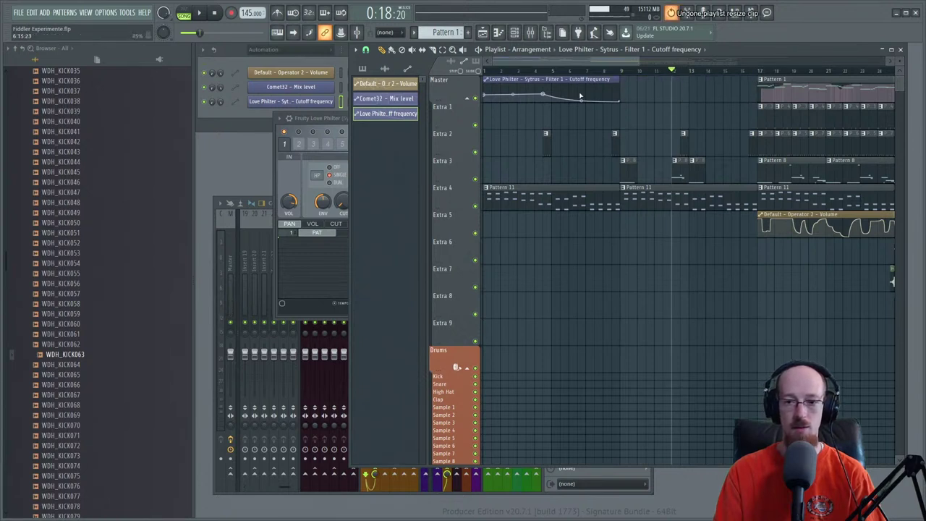
{"action": "left_click_drag", "start_coordinate": [557, 78], "coordinate": [693, 79]}
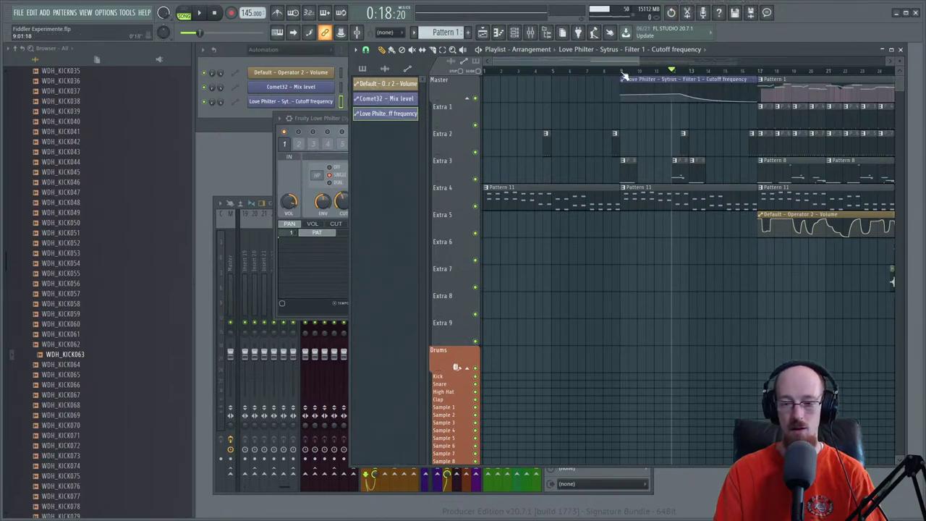
- Enlarge the Master playlist track, level the first two cutoff automation points at about 30%, and audition from bar 9
{"action": "left_click", "coordinate": [620, 72]}
{"action": "key", "text": "space"}
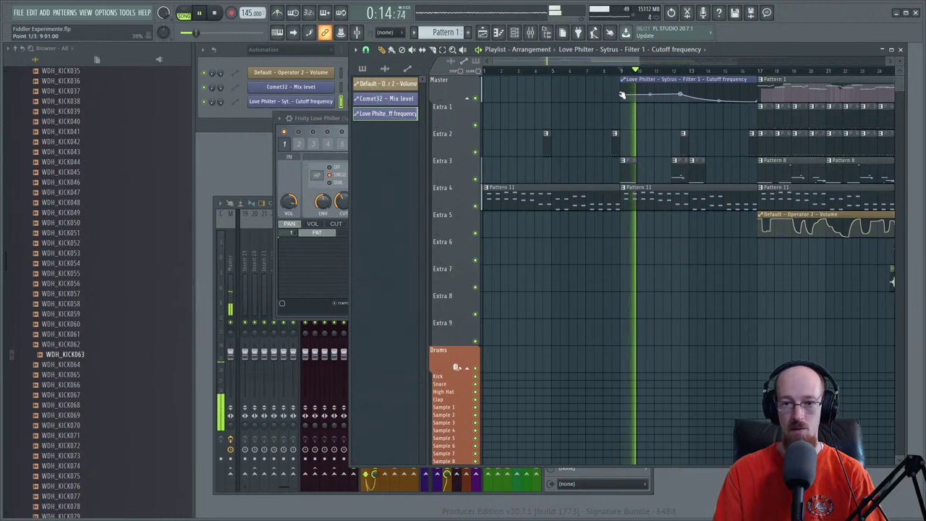
{"action": "key", "text": "space"}
{"action": "left_click_drag", "start_coordinate": [457, 102], "coordinate": [456, 238]}
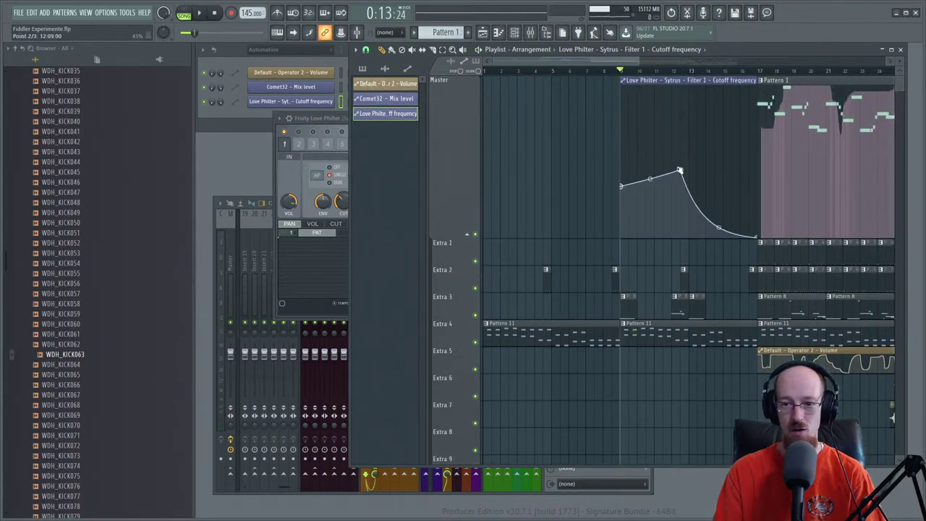
{"action": "left_click_drag", "start_coordinate": [680, 176], "coordinate": [680, 196]}
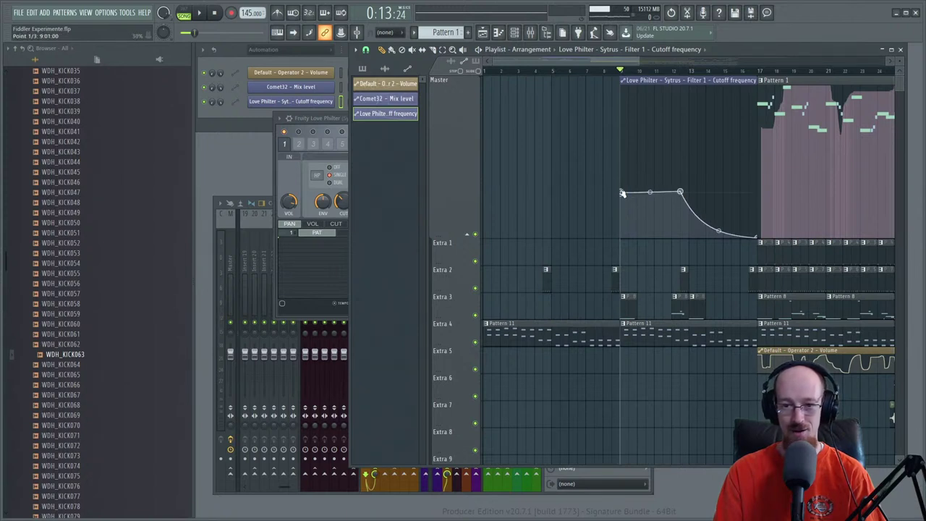
{"action": "key", "text": "space"}
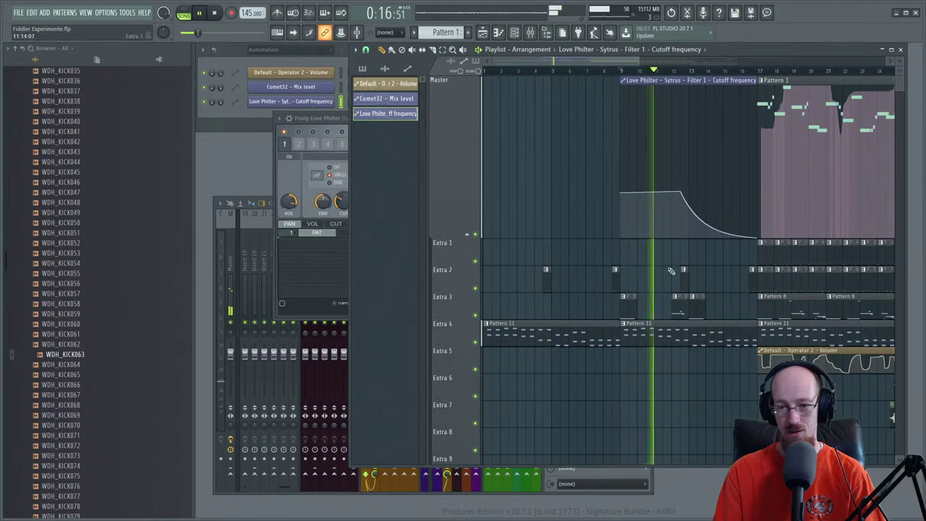
{"action": "scroll", "coordinate": [664, 262], "scroll_direction": "up", "scroll_amount": 3}
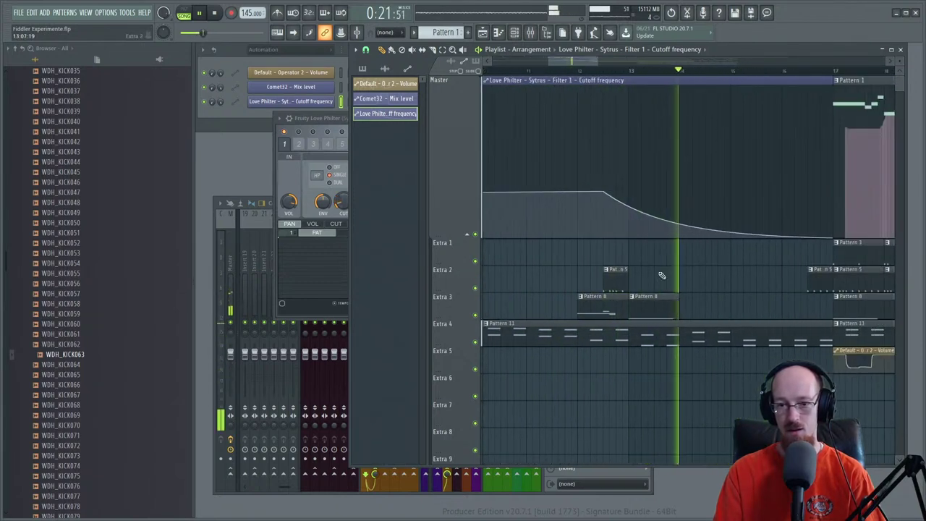
{"action": "key", "text": "space"}
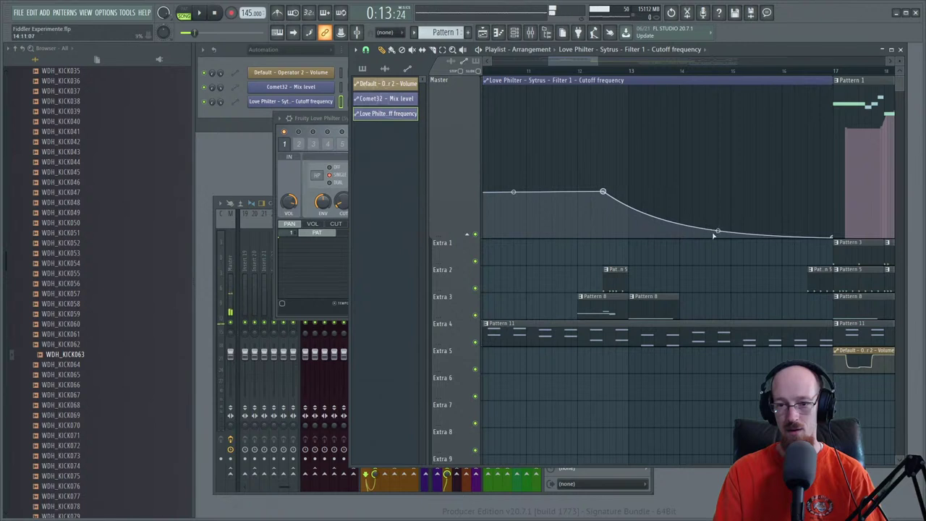
- Straighten the falling segment of the cutoff automation into a nearly linear slope and audition it from the middle of bar 12
{"action": "left_click_drag", "start_coordinate": [718, 227], "coordinate": [717, 217]}
{"action": "left_click", "coordinate": [599, 70]}
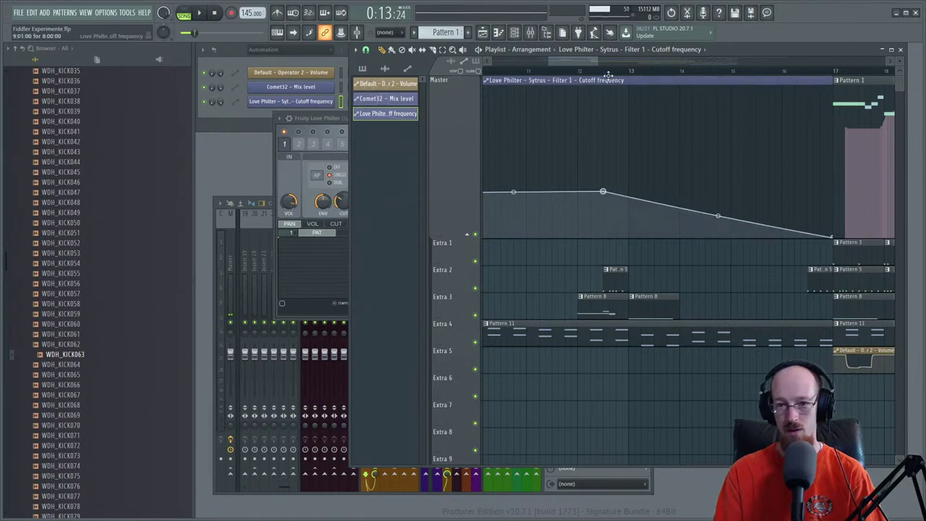
{"action": "key", "text": "space"}
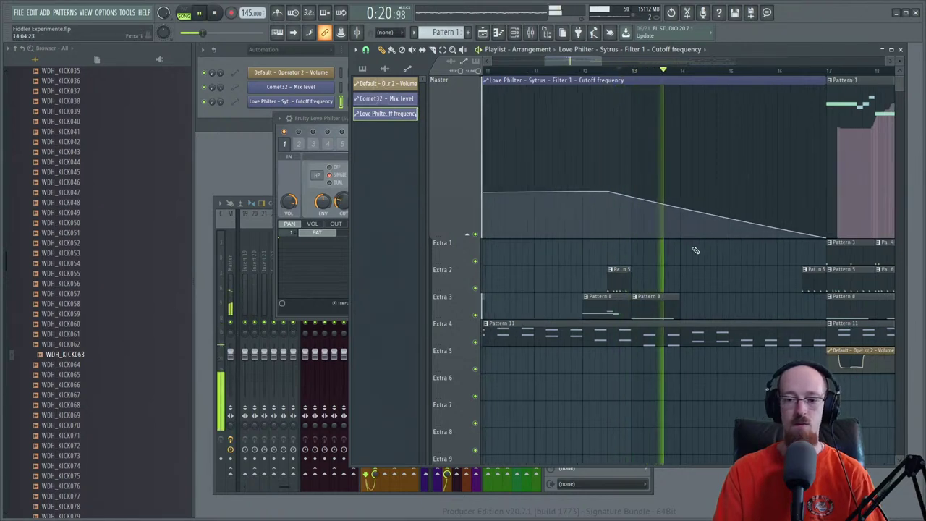
{"action": "scroll", "coordinate": [695, 250], "scroll_direction": "down", "scroll_amount": 3}
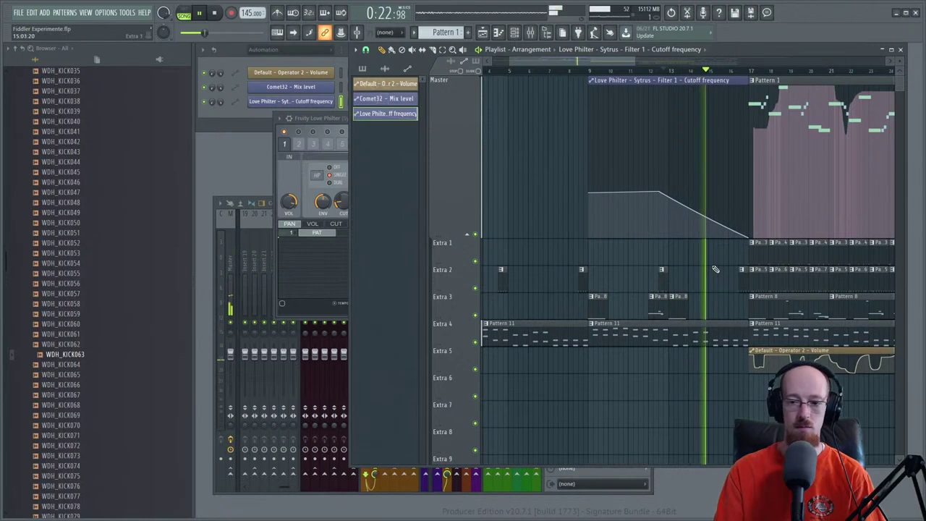
{"action": "key", "text": "space"}
- Copy the one-bar Pattern 8 clip from bar 9 to bar 16 on Extra 3
{"action": "left_click", "coordinate": [596, 313]}
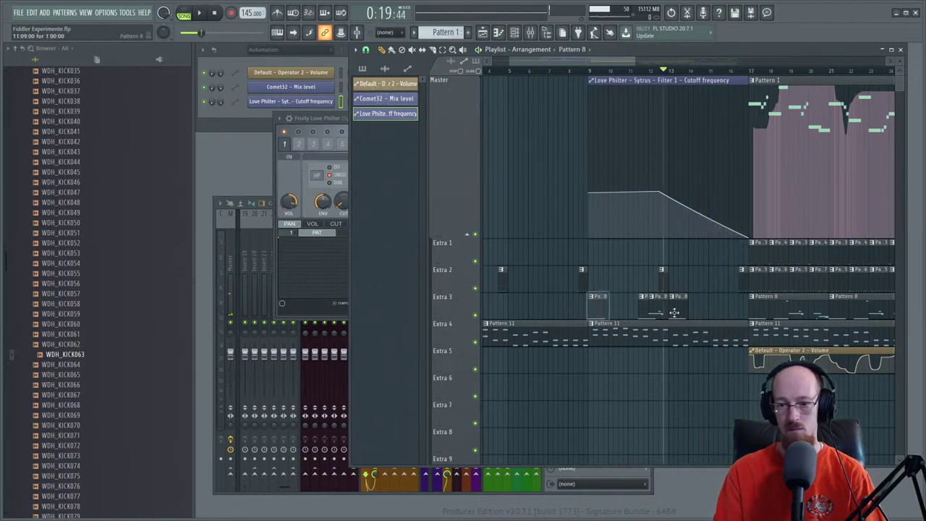
{"action": "left_click", "coordinate": [714, 309]}
{"action": "scroll", "coordinate": [735, 304], "scroll_direction": "up", "scroll_amount": 5}
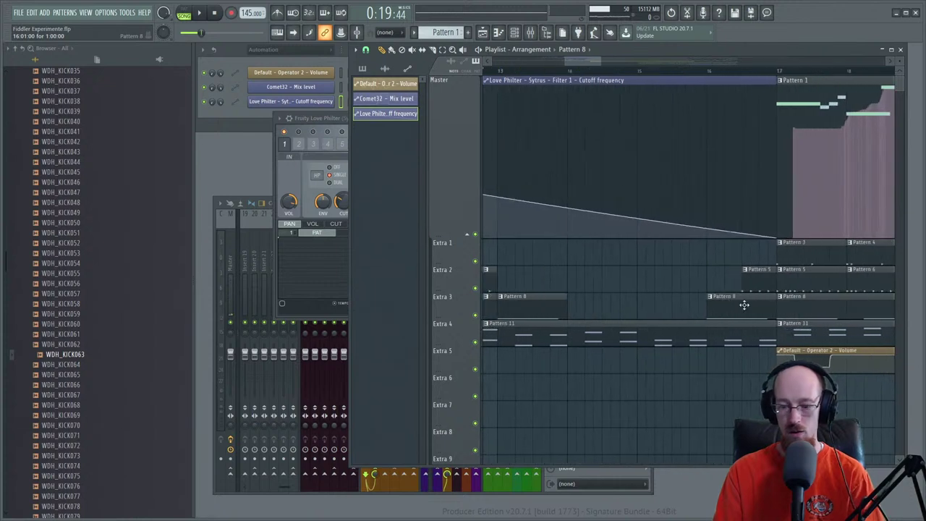
- Trim the Pattern 8 clip at bar 16 to four steps, place copies at steps 7 and 13, and audition bar 16
{"action": "left_click_drag", "start_coordinate": [777, 307], "coordinate": [721, 306]}
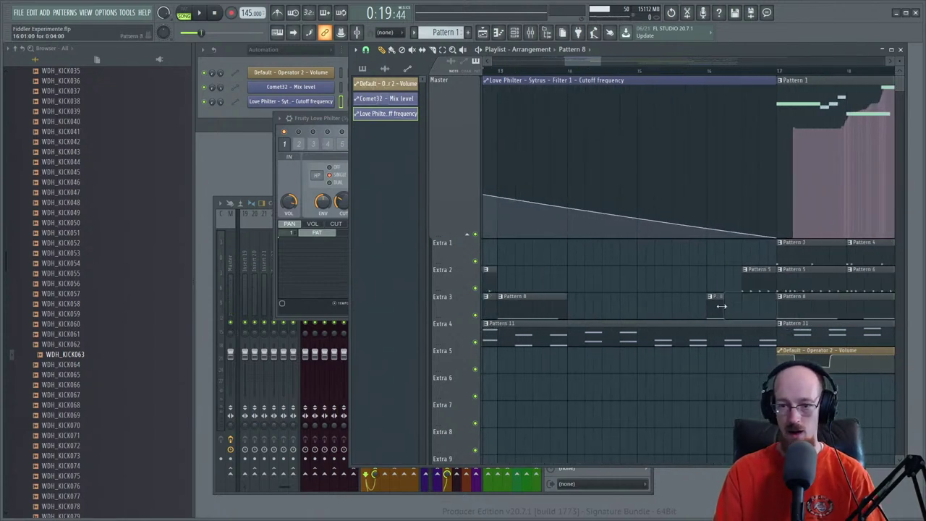
{"action": "left_click", "coordinate": [742, 309]}
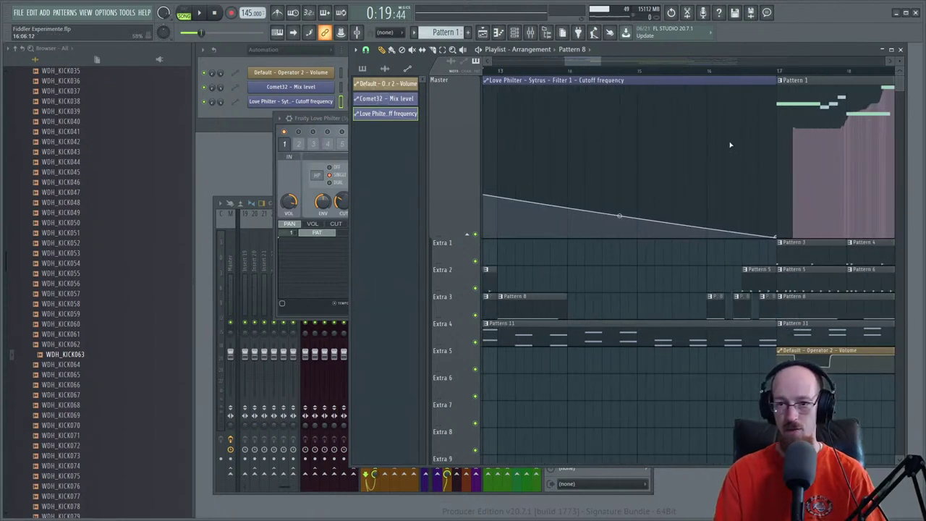
{"action": "left_click", "coordinate": [711, 73]}
{"action": "key", "text": "space"}
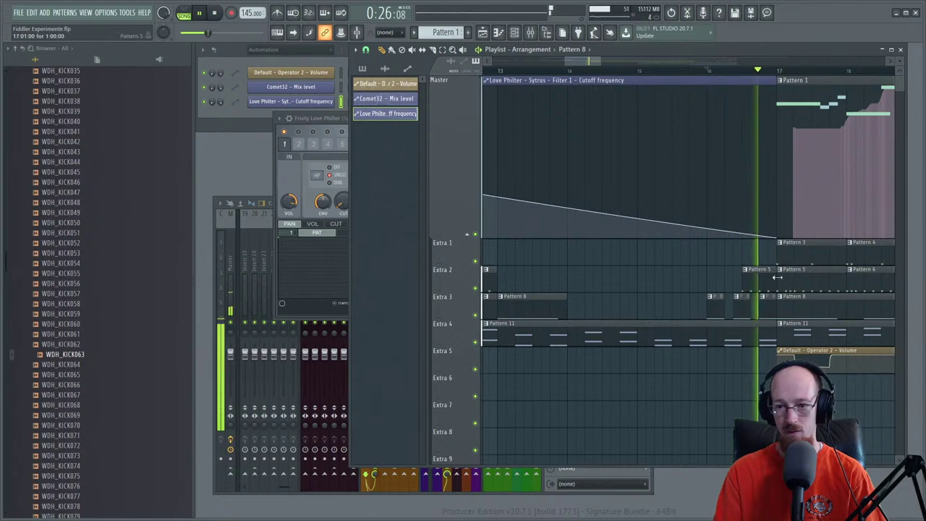
{"action": "key", "text": "space"}
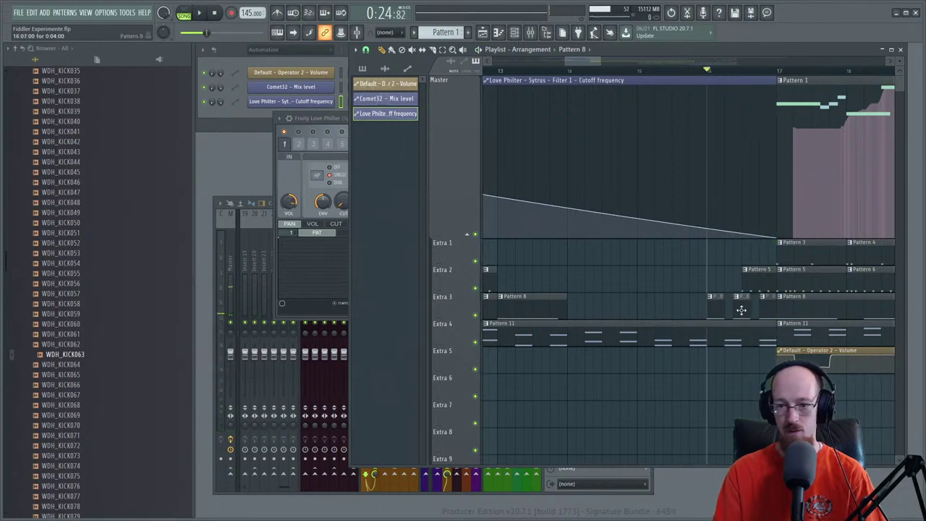
- Shorten the three Pattern 8 slices to two steps each, regroup them at the end of bar 16, and audition the fill
{"action": "left_click", "coordinate": [758, 299]}
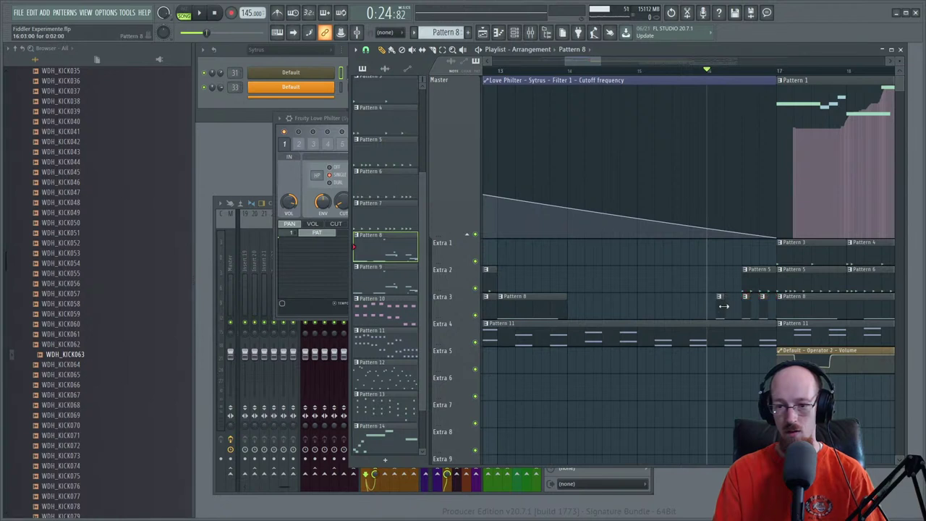
{"action": "key", "text": "space"}
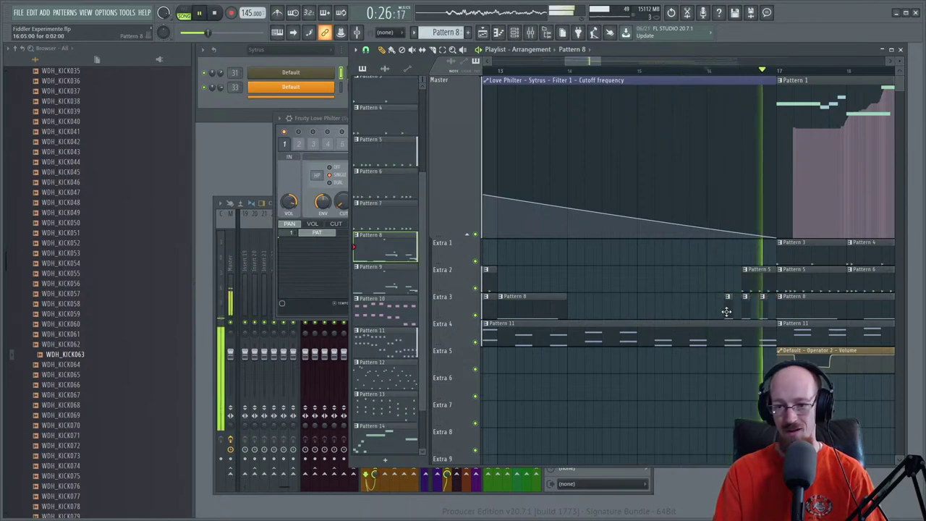
{"action": "key", "text": "space"}
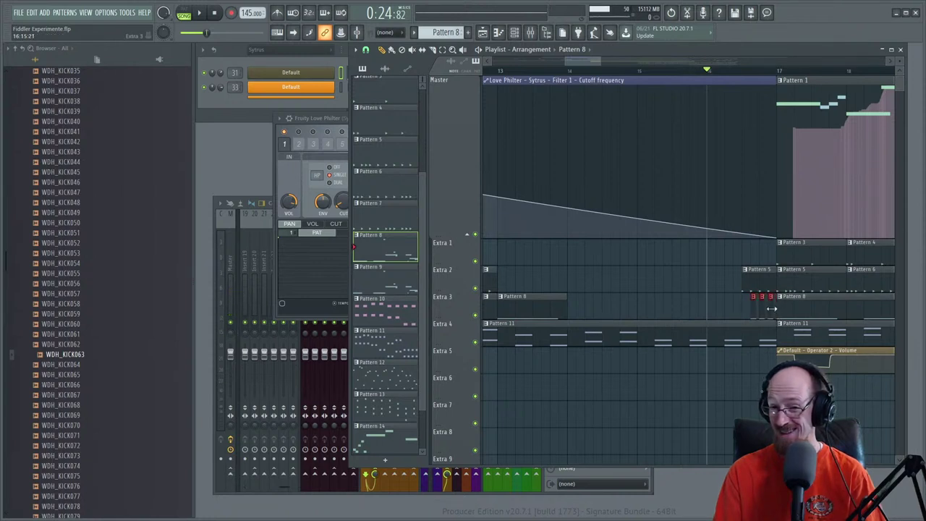
{"action": "key", "text": "space"}
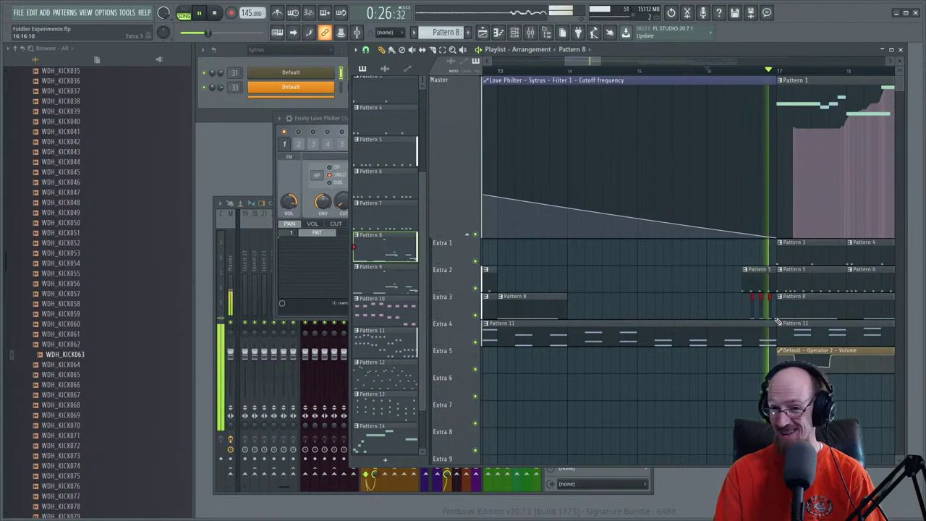
{"action": "key", "text": "space"}
- Reduce the Pattern 8 slices on Extra 3 to a single one starting midway through bar 16
{"action": "scroll", "coordinate": [808, 304], "scroll_direction": "up", "scroll_amount": 3}
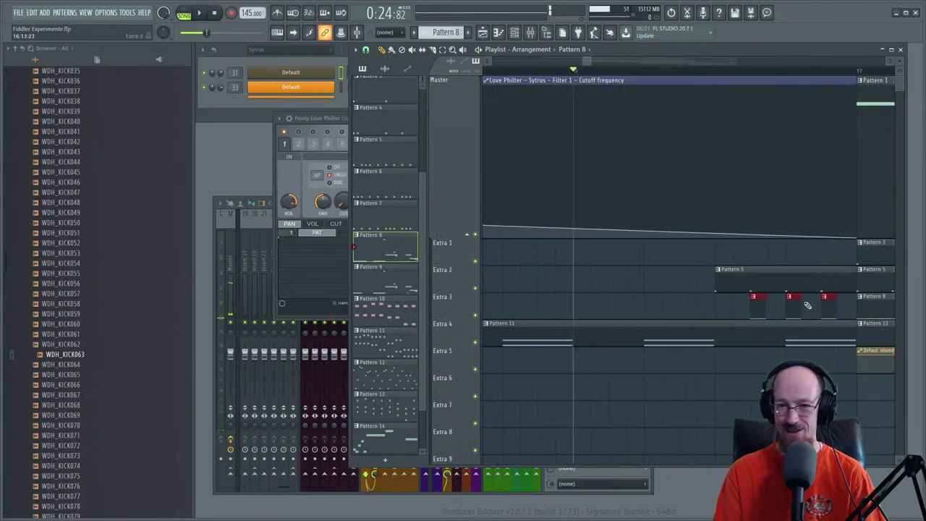
{"action": "left_click_drag", "start_coordinate": [771, 310], "coordinate": [692, 323]}
{"action": "right_click", "coordinate": [713, 309]}
{"action": "right_click", "coordinate": [749, 311]}
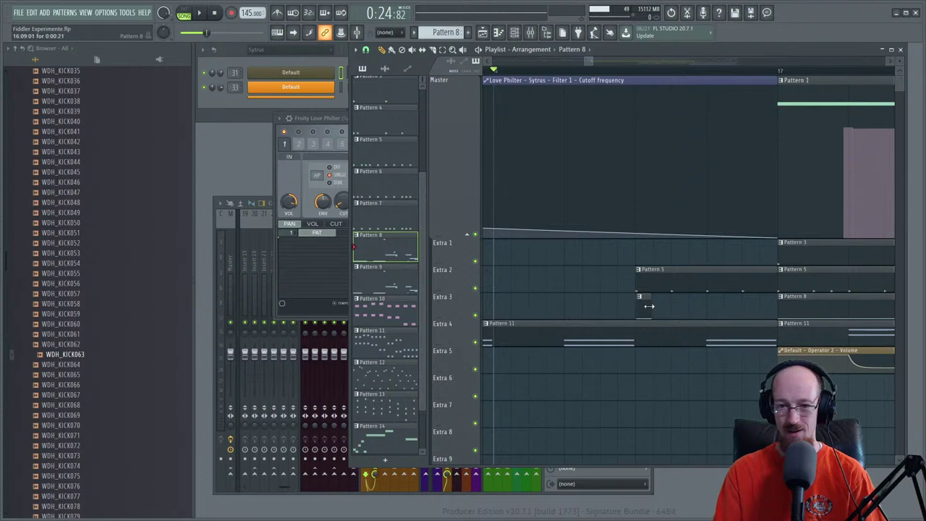
- Extend the remaining Pattern 8 slice almost to bar 17 and make it a unique pattern
{"action": "left_click_drag", "start_coordinate": [653, 306], "coordinate": [724, 310]}
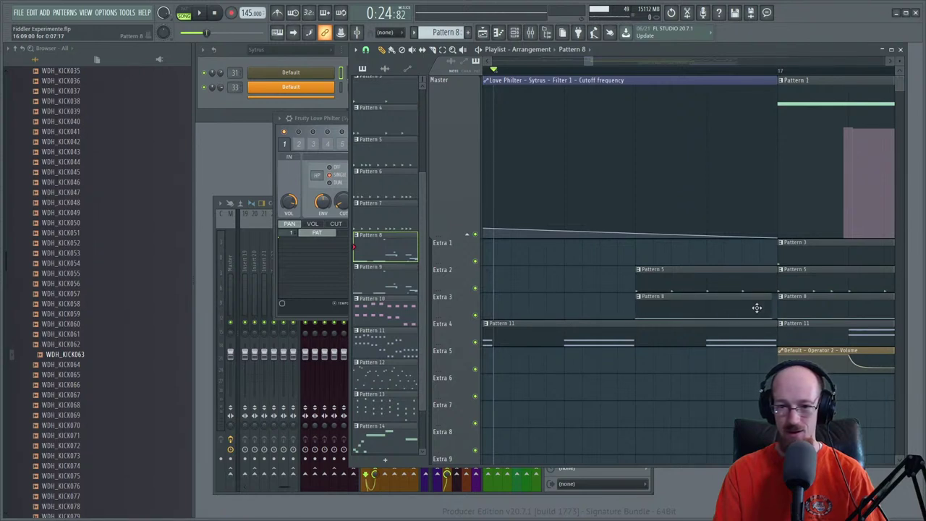
{"action": "left_click", "coordinate": [650, 298]}
{"action": "left_click", "coordinate": [653, 334]}
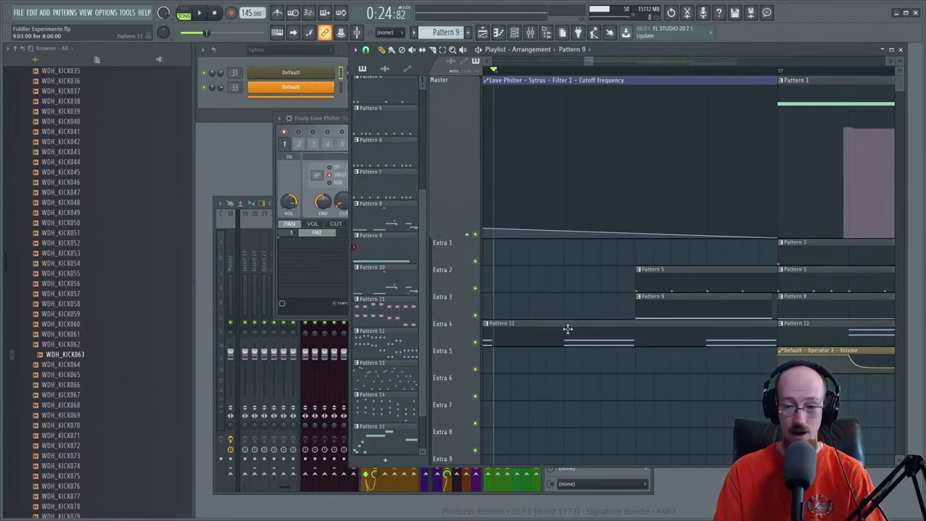
- Open the unique clip's notes in the piano roll, find the long C2 note, and preview its pitch
{"action": "double_click", "coordinate": [706, 311]}
{"action": "scroll", "coordinate": [366, 289], "scroll_direction": "up", "scroll_amount": 5}
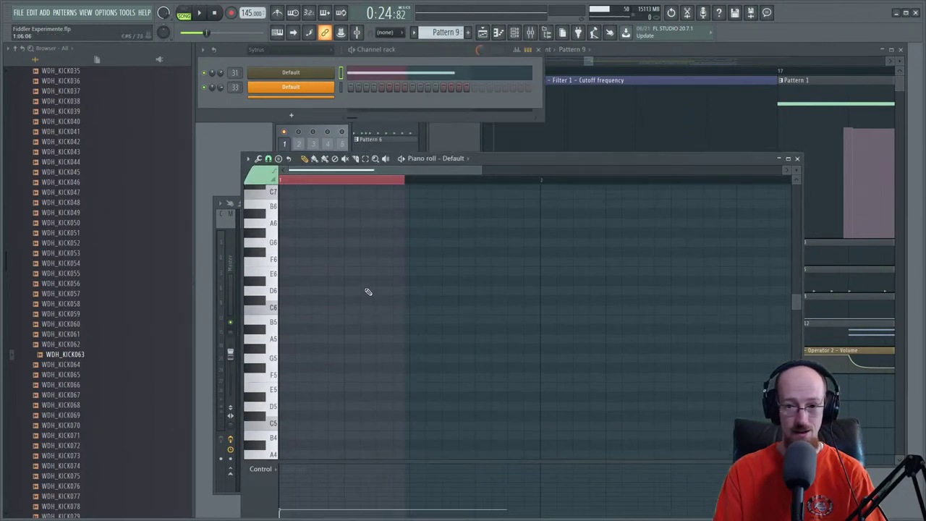
{"action": "scroll", "coordinate": [350, 298], "scroll_direction": "down", "scroll_amount": 5}
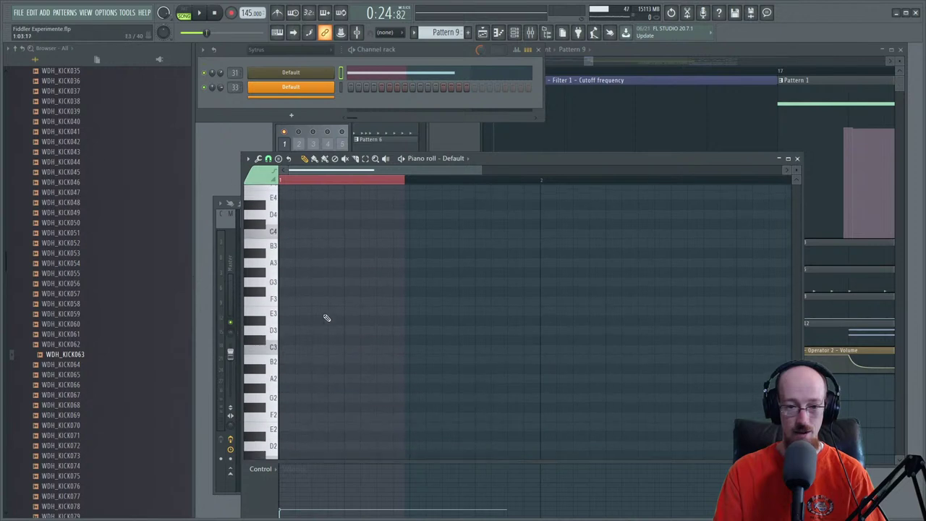
{"action": "left_click", "coordinate": [250, 354]}
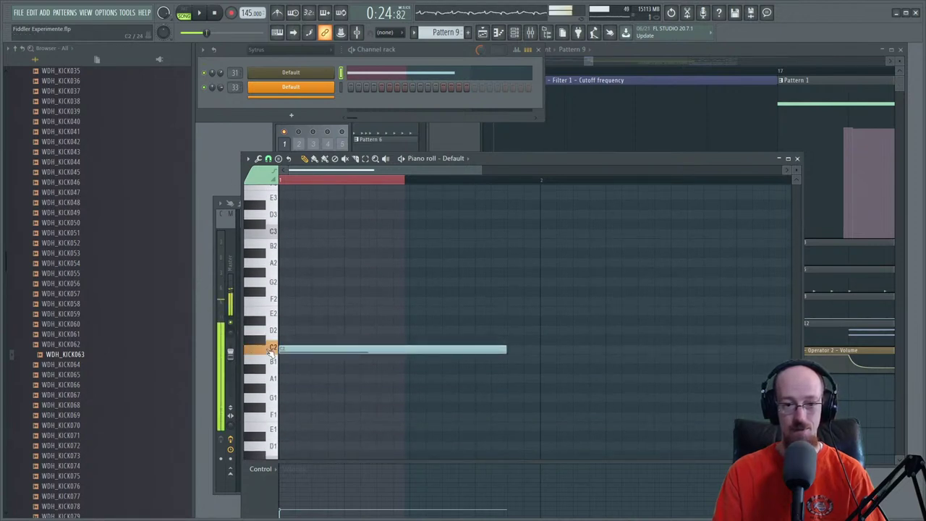
- Turn on slide notes and try a short one above the long C2 note
{"action": "left_click", "coordinate": [312, 260]}
{"action": "right_click", "coordinate": [312, 254]}
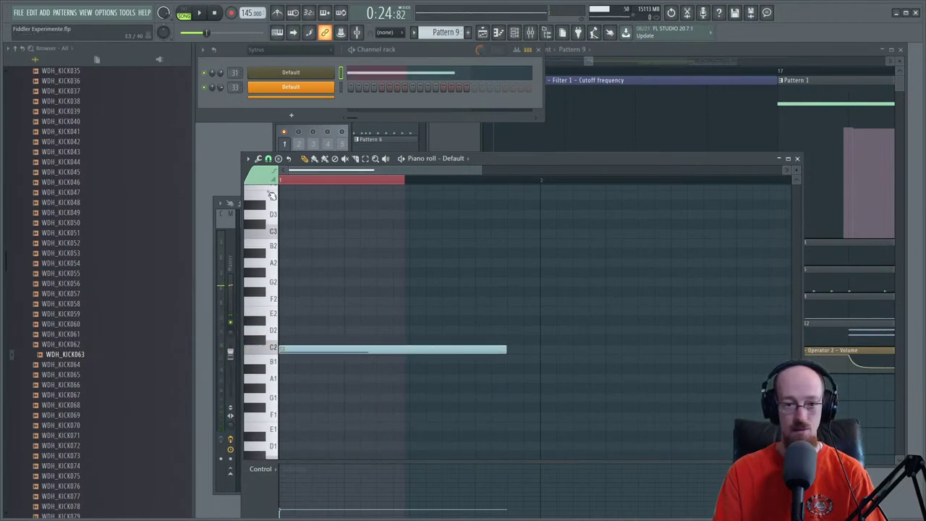
{"action": "left_click", "coordinate": [296, 262]}
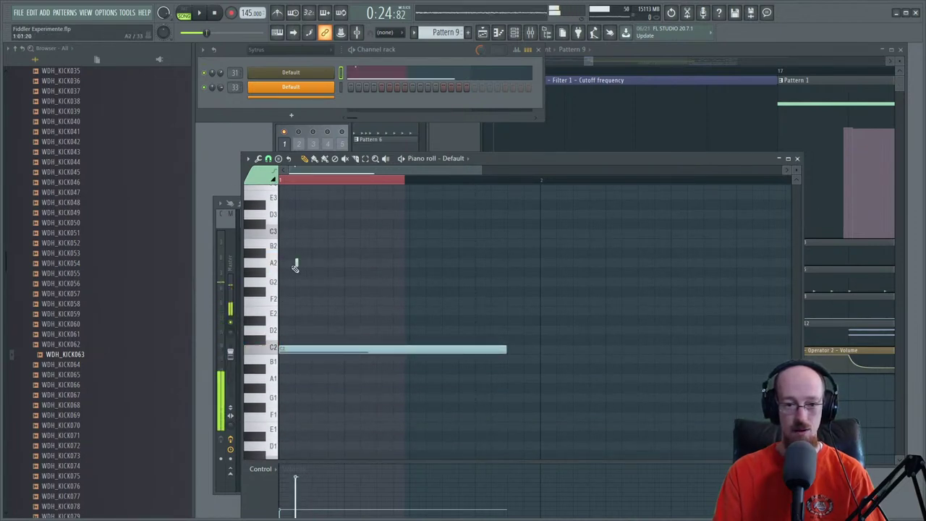
{"action": "left_click_drag", "start_coordinate": [313, 263], "coordinate": [313, 158]}
{"action": "right_click", "coordinate": [329, 252]}
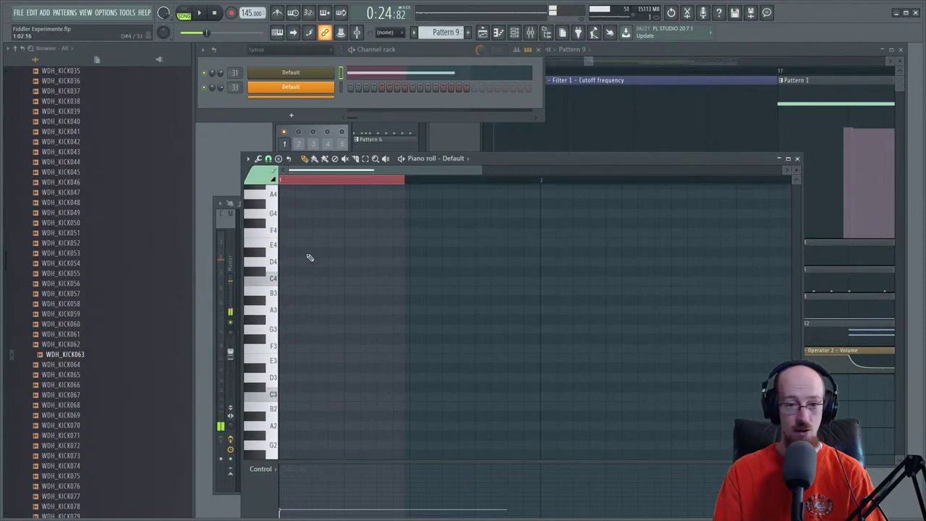
- Place a short slide note at C5 on step 3 and audition it
{"action": "scroll", "coordinate": [254, 281], "scroll_direction": "up", "scroll_amount": 3}
{"action": "left_click", "coordinate": [315, 253]}
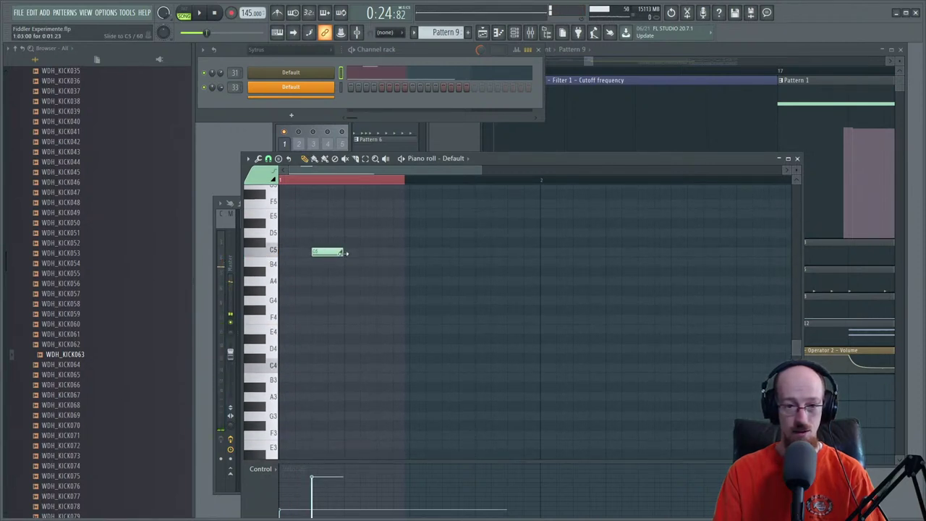
{"action": "key", "text": "space"}
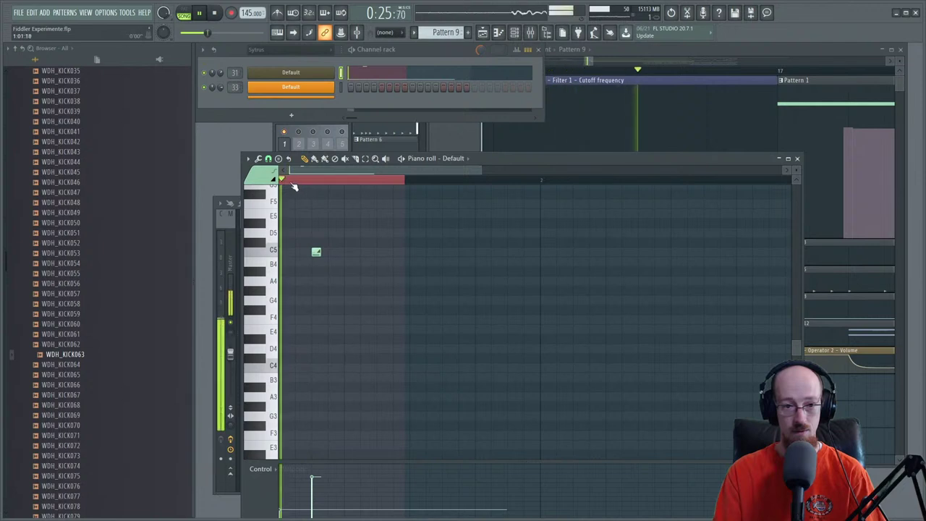
{"action": "key", "text": "space"}
- Replace the slide with a short C5 slide note on step 3 in the C2 note's color, and audition it
{"action": "scroll", "coordinate": [331, 276], "scroll_direction": "down", "scroll_amount": 13}
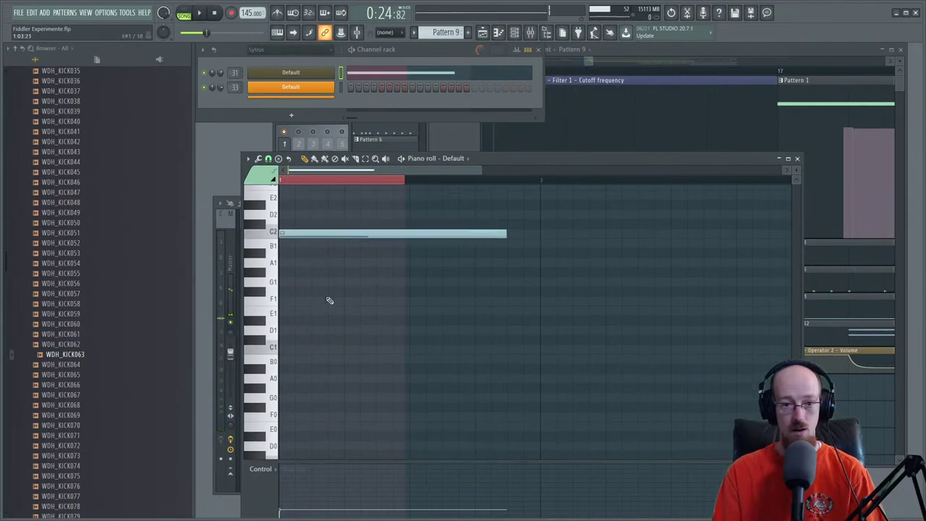
{"action": "scroll", "coordinate": [335, 231], "scroll_direction": "up", "scroll_amount": 13}
{"action": "left_click", "coordinate": [315, 242]}
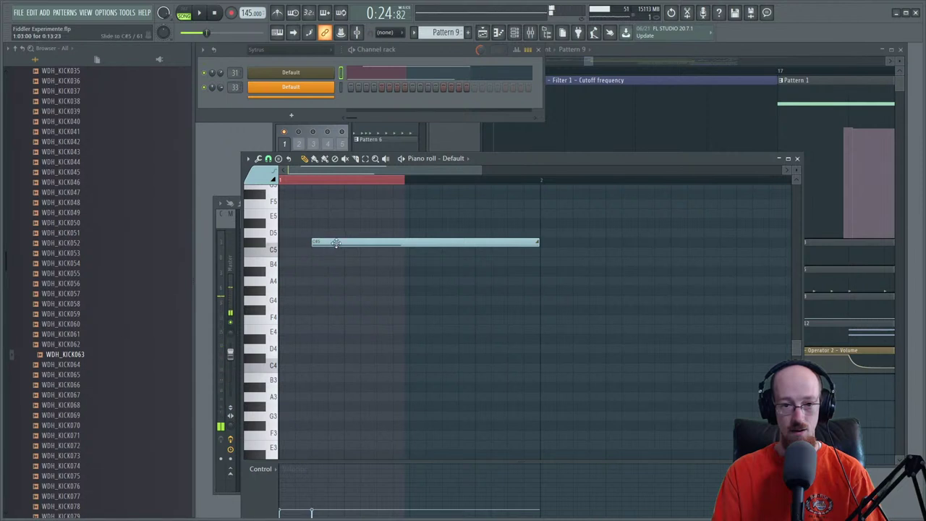
{"action": "right_click", "coordinate": [336, 243]}
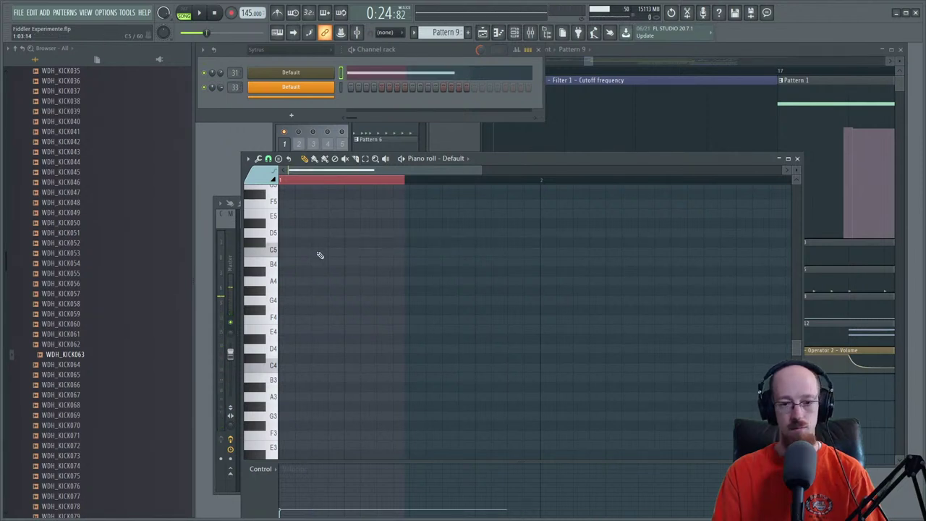
{"action": "left_click", "coordinate": [320, 254]}
{"action": "left_click_drag", "start_coordinate": [536, 253], "coordinate": [330, 253]}
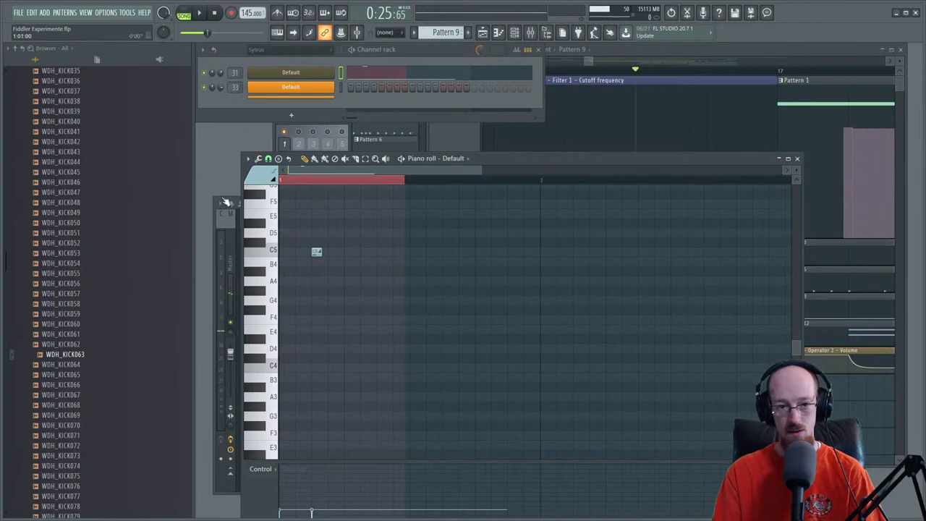
{"action": "key", "text": "space"}
{"action": "scroll", "coordinate": [362, 315], "scroll_direction": "down", "scroll_amount": 4}
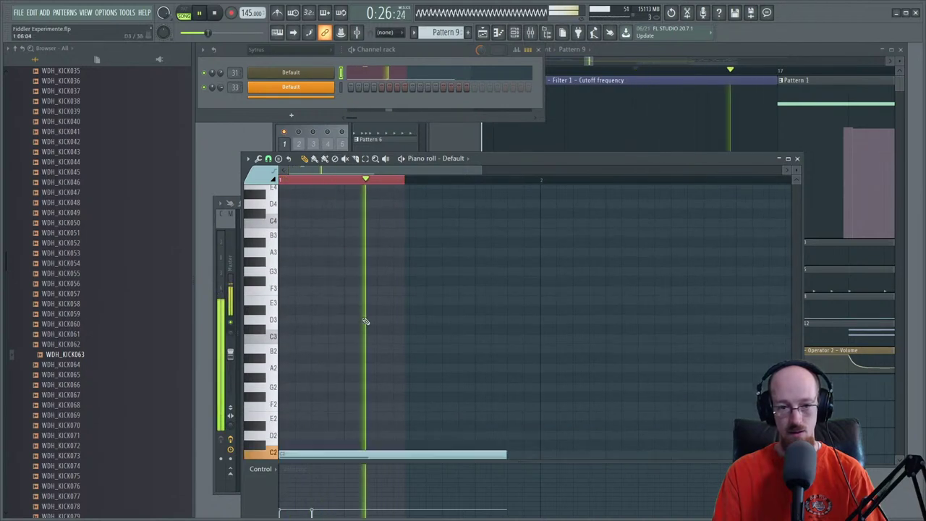
{"action": "key", "text": "space"}
- Add short slide notes to G2 on step 5 and back to C2 on step 7, and audition the result
{"action": "scroll", "coordinate": [355, 316], "scroll_direction": "down", "scroll_amount": 3}
{"action": "left_click", "coordinate": [343, 301]}
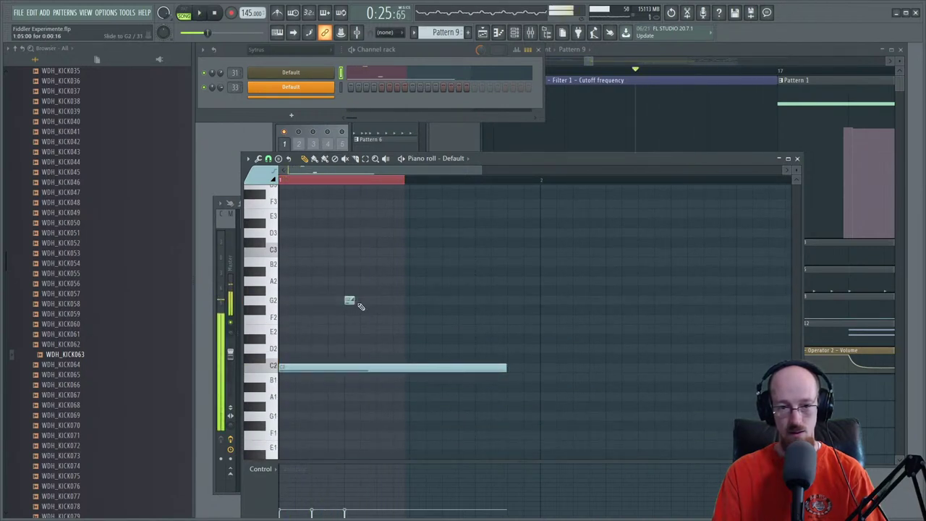
{"action": "scroll", "coordinate": [369, 296], "scroll_direction": "down", "scroll_amount": 4}
{"action": "left_click", "coordinate": [368, 387]}
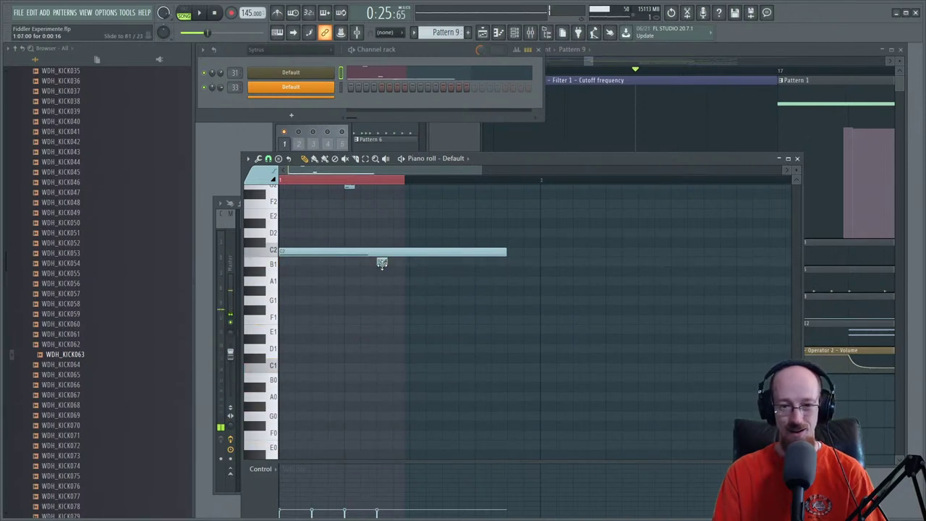
{"action": "key", "text": "space"}
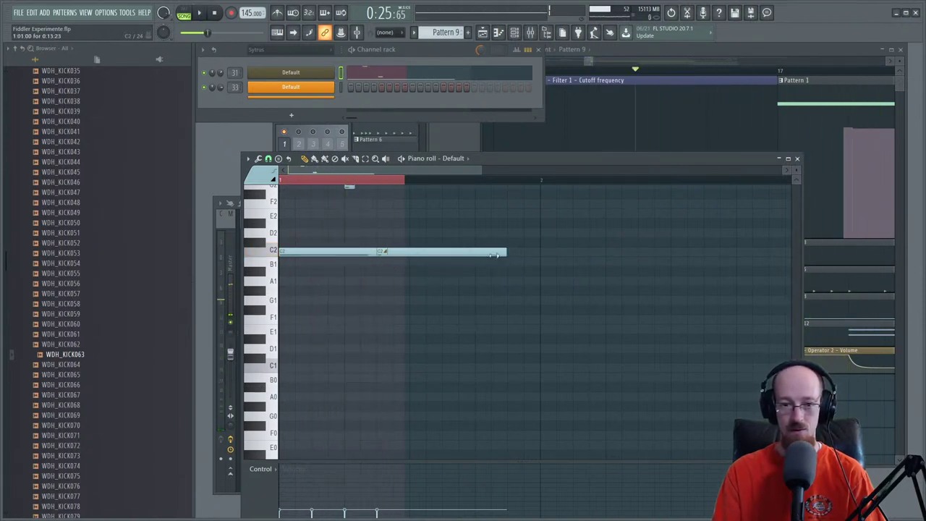
- Shorten the long C2 note to about half a bar and audition it with the slides
{"action": "key", "text": "space"}
{"action": "key", "text": "space"}
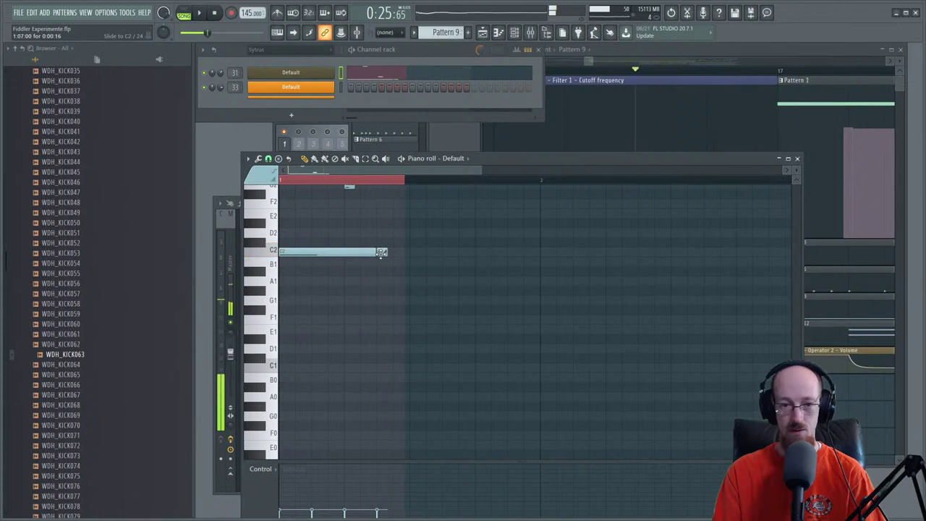
{"action": "key", "text": "space"}
{"action": "key", "text": "space"}
{"action": "left_click_drag", "start_coordinate": [391, 253], "coordinate": [409, 253]}
{"action": "key", "text": "space"}
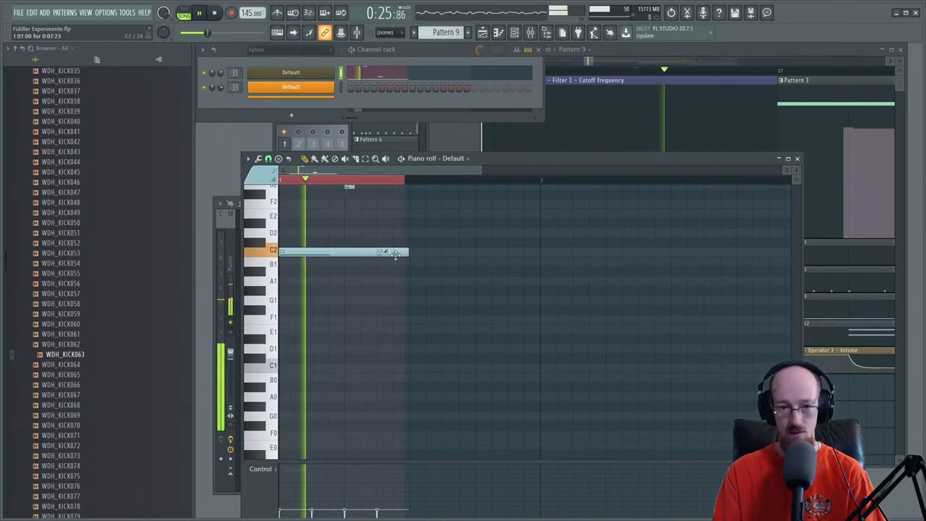
- Try the last slide note at F#2 and G2, return it to C2, and close the piano roll
{"action": "key", "text": "space"}
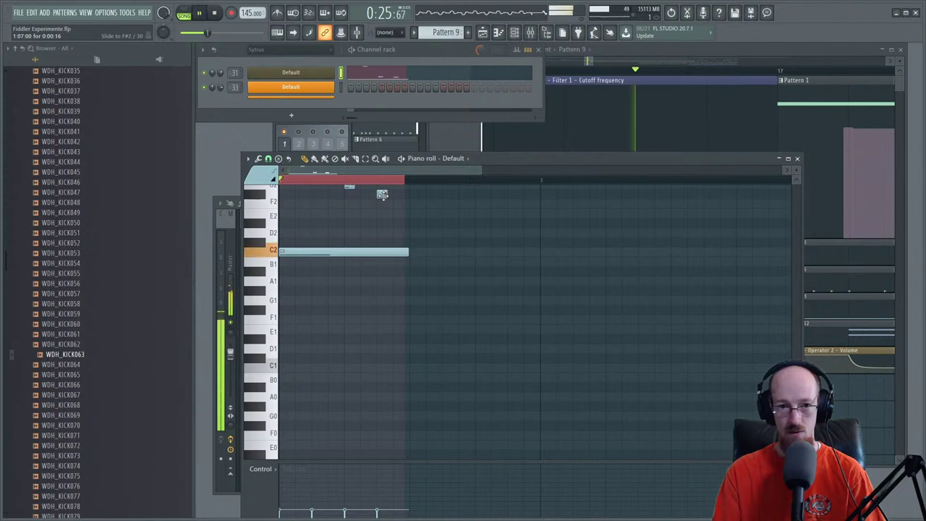
{"action": "scroll", "coordinate": [382, 269], "scroll_direction": "up", "scroll_amount": 3}
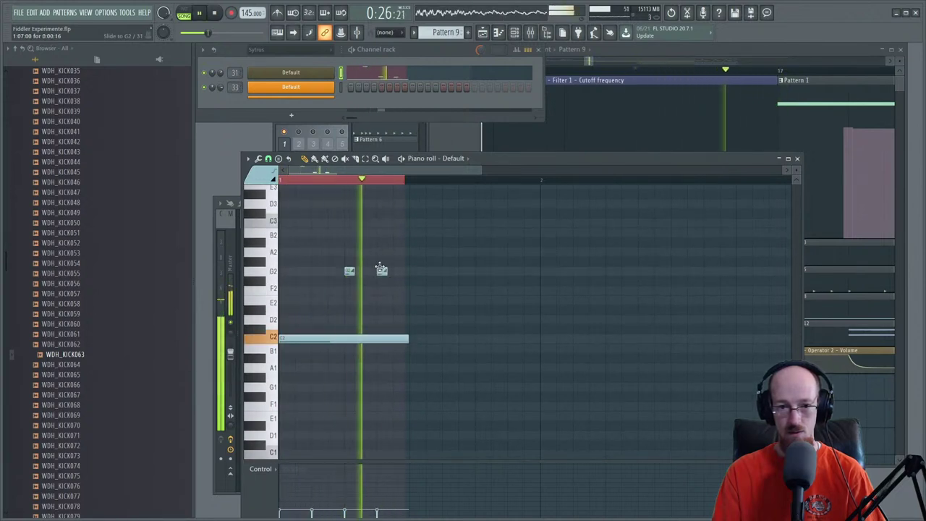
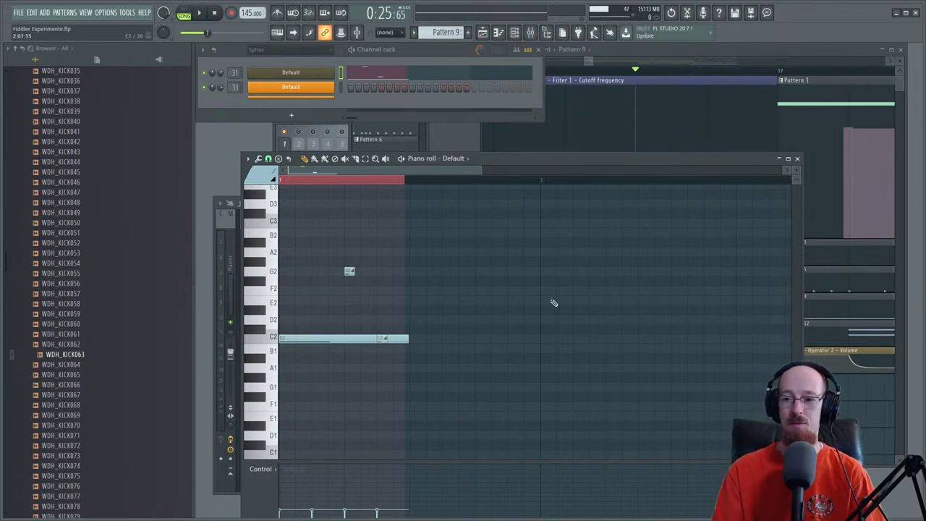
{"action": "left_click", "coordinate": [797, 159]}
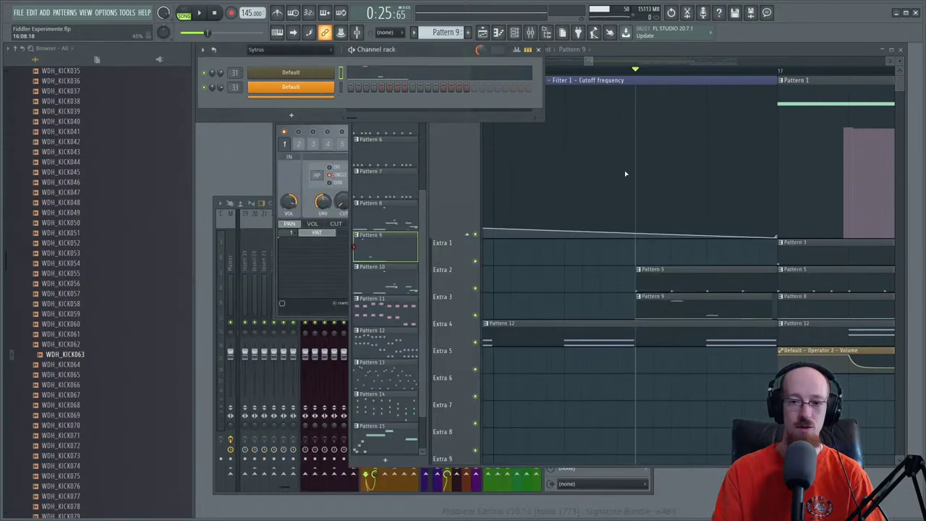
{"action": "left_click_drag", "start_coordinate": [594, 60], "coordinate": [660, 196]}
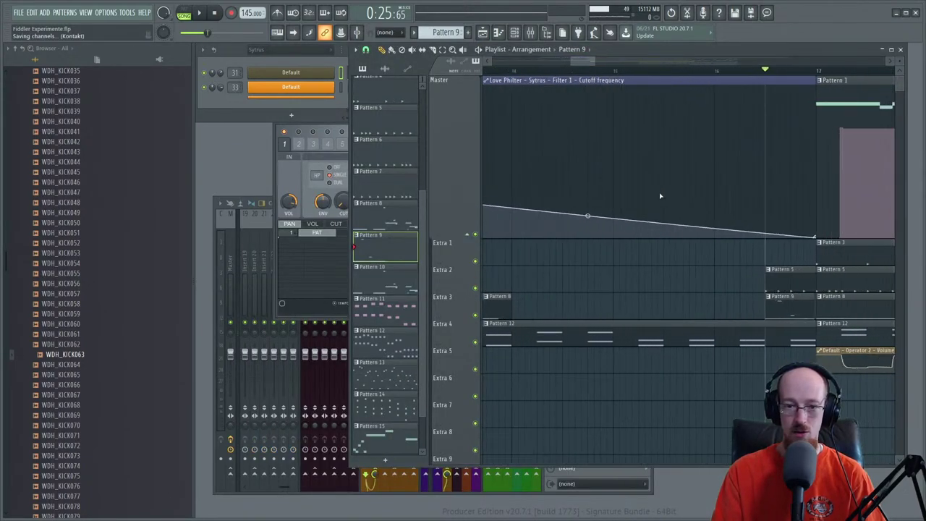
- Play the arrangement from bar 13 into the main section to check the sliding bass fill
{"action": "left_click_drag", "start_coordinate": [456, 235], "coordinate": [468, 156]}
{"action": "scroll", "coordinate": [693, 136], "scroll_direction": "down", "scroll_amount": 3}
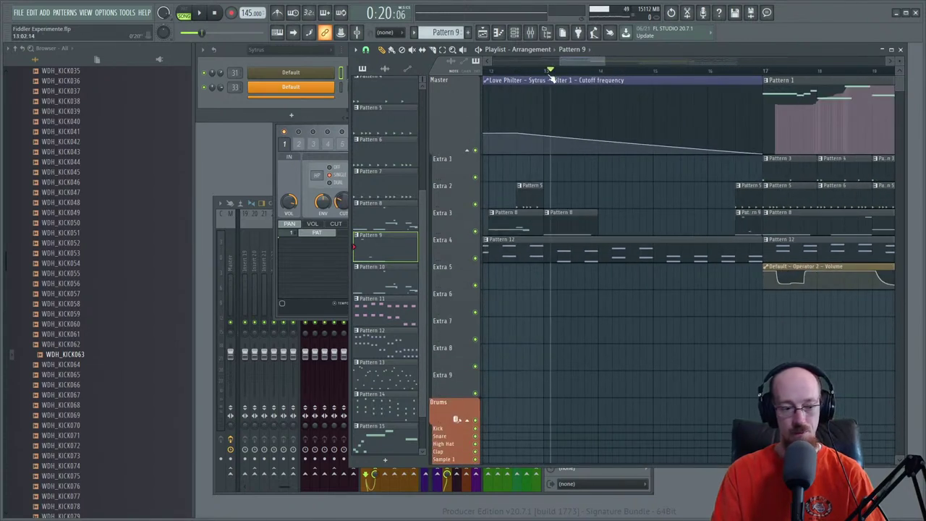
{"action": "key", "text": "space"}
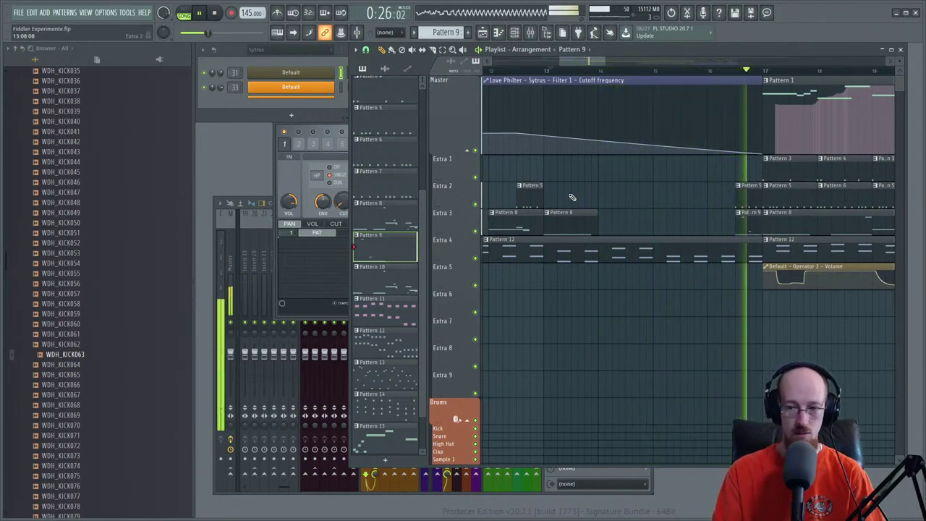
{"action": "scroll", "coordinate": [709, 260], "scroll_direction": "up", "scroll_amount": 2}
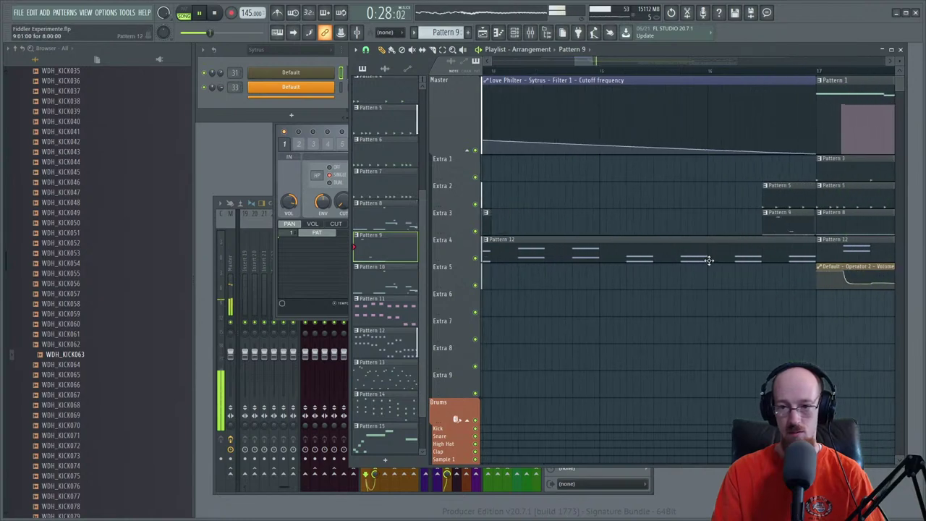
{"action": "scroll", "coordinate": [709, 260], "scroll_direction": "down", "scroll_amount": 3}
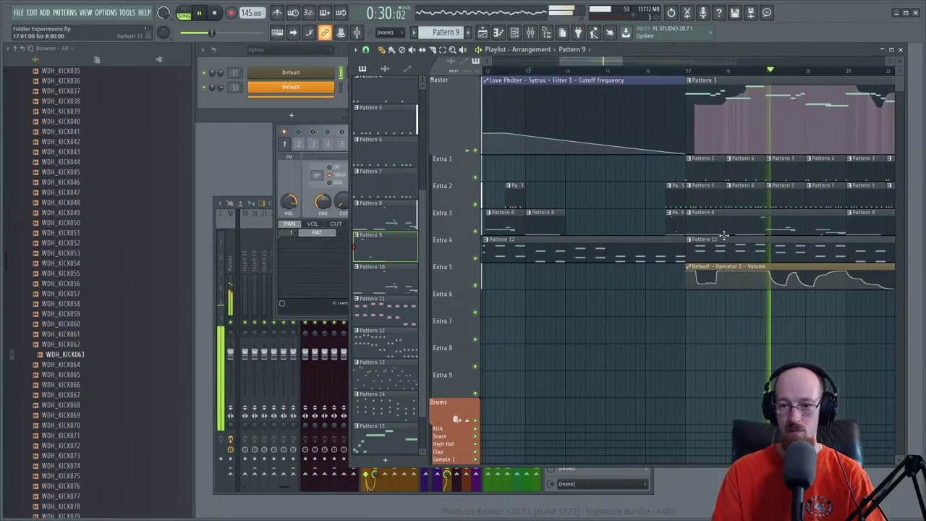
{"action": "key", "text": "space"}
- Copy a short Break 010 80BPM #2 slice from bar 25 to Extra 5, repeat it on all four beats of bar 16, and audition it
{"action": "scroll", "coordinate": [767, 334], "scroll_direction": "down", "scroll_amount": 4}
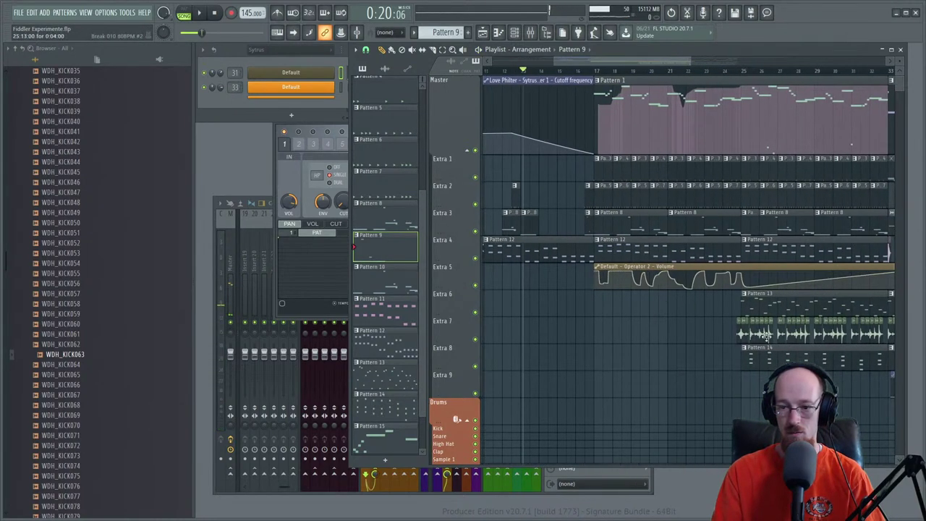
{"action": "scroll", "coordinate": [765, 335], "scroll_direction": "up", "scroll_amount": 2}
{"action": "scroll", "coordinate": [756, 335], "scroll_direction": "up", "scroll_amount": 2}
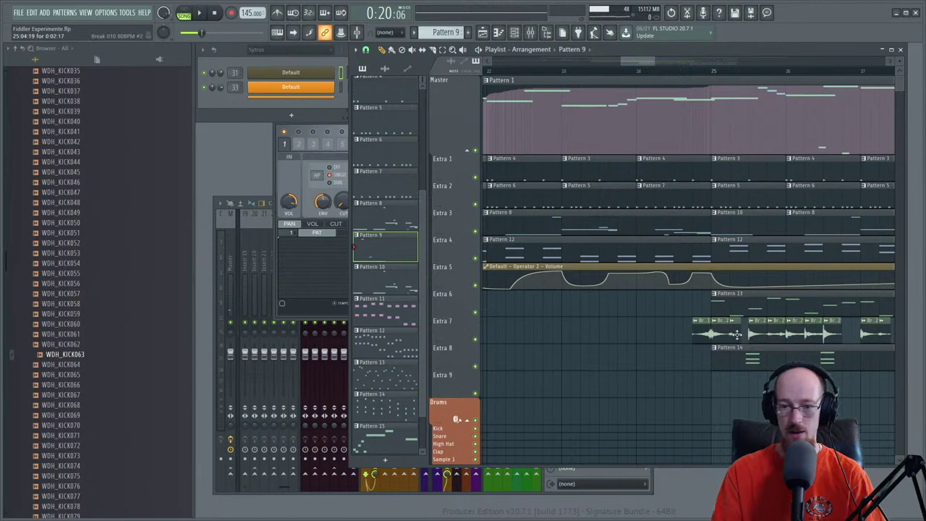
{"action": "left_click_drag", "start_coordinate": [477, 269], "coordinate": [648, 289]}
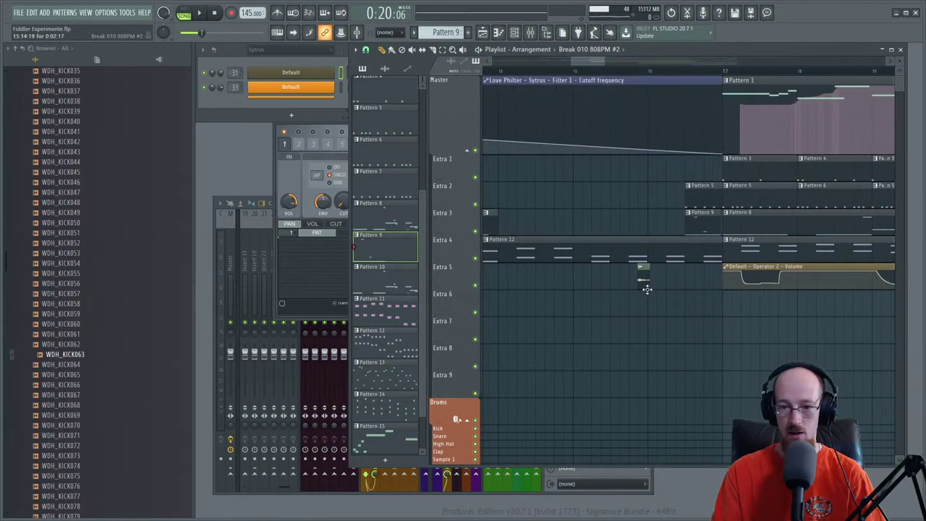
{"action": "scroll", "coordinate": [654, 280], "scroll_direction": "up", "scroll_amount": 1}
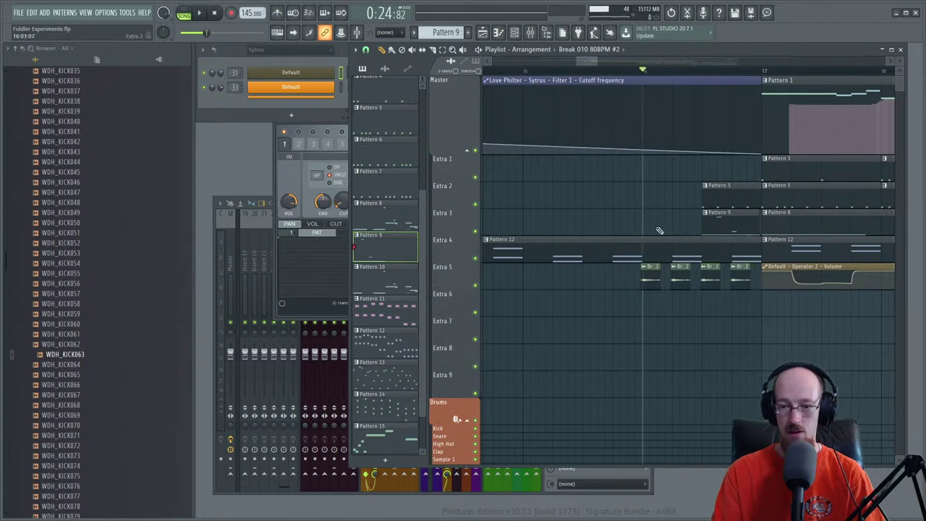
{"action": "key", "text": "space"}
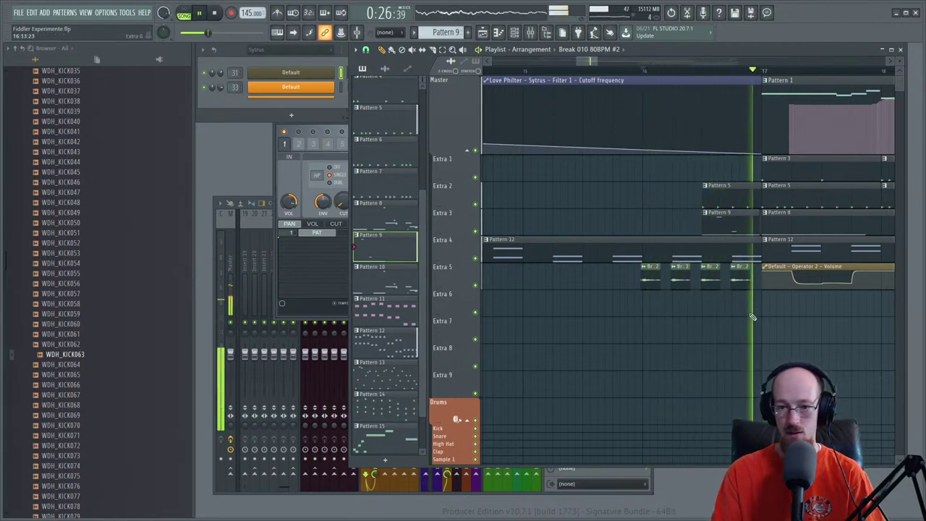
{"action": "scroll", "coordinate": [720, 304], "scroll_direction": "up", "scroll_amount": 1}
{"action": "key", "text": "space"}
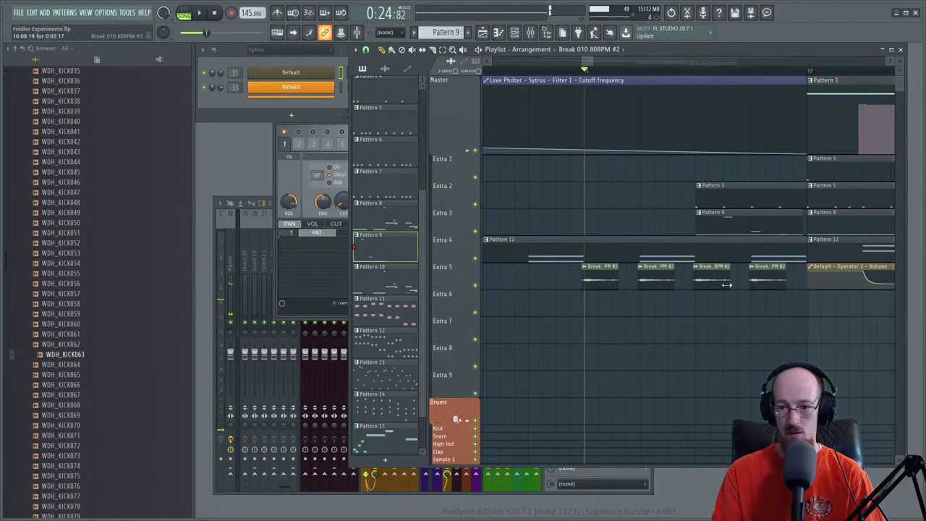
- Add a Break 010 80BPM #2 slice on Extra 6 half a beat after the third slice, slip its audio to louder hits, and audition it
{"action": "left_click_drag", "start_coordinate": [712, 283], "coordinate": [745, 311]}
{"action": "right_click", "coordinate": [745, 311]}
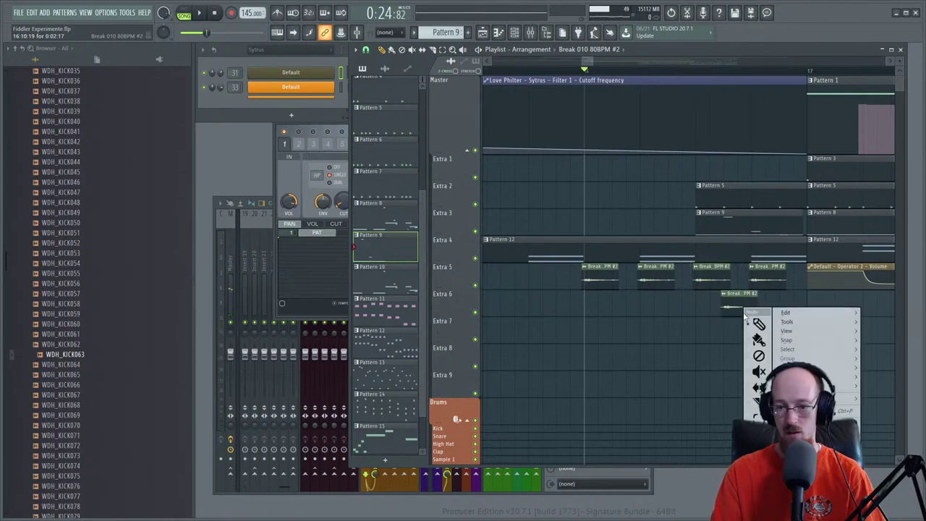
{"action": "left_click", "coordinate": [755, 401]}
{"action": "right_click", "coordinate": [743, 323]}
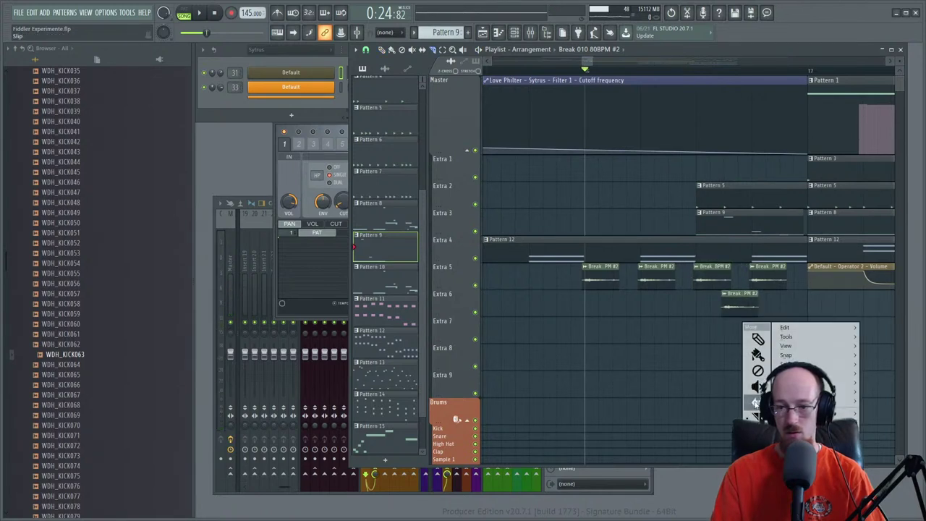
{"action": "left_click", "coordinate": [756, 402]}
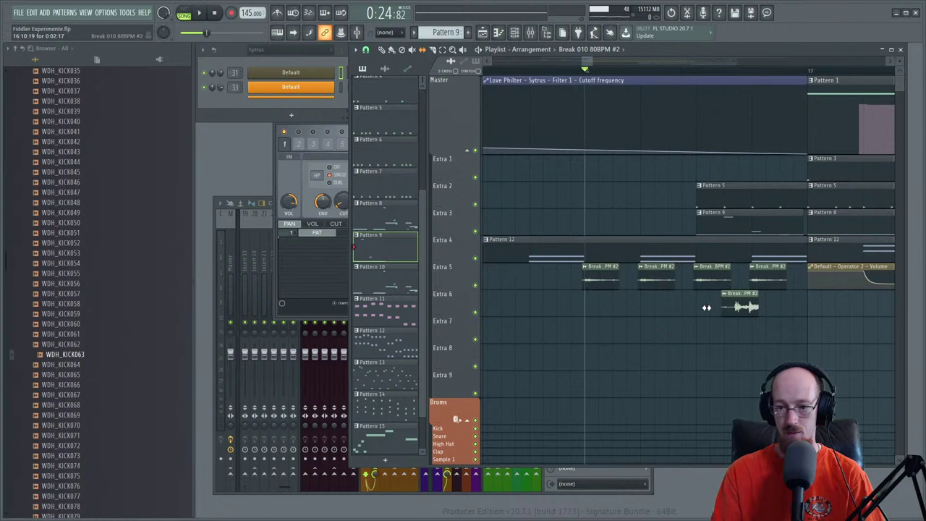
{"action": "scroll", "coordinate": [753, 324], "scroll_direction": "up", "scroll_amount": 2}
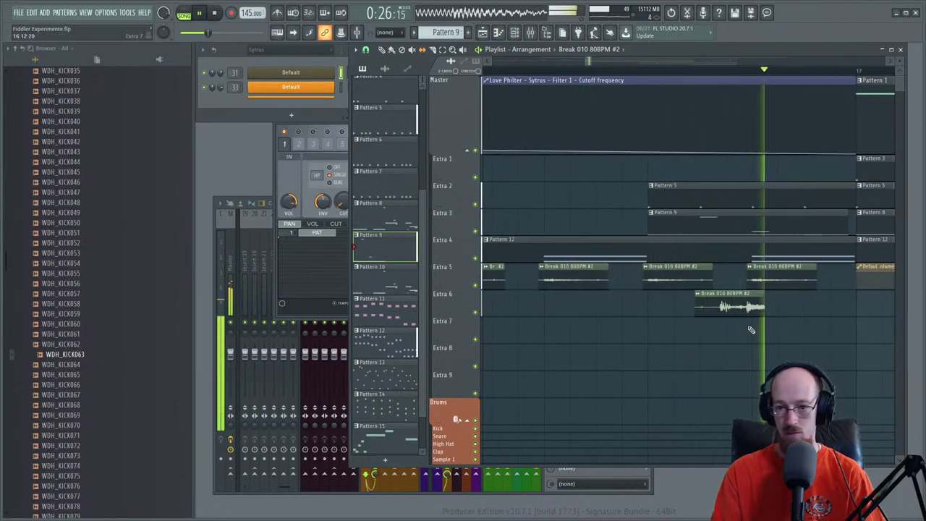
{"action": "key", "text": "space"}
- Place a second slice on Extra 6 half a beat after the fourth one, slip its audio to a single hit, and audition it soloed
{"action": "left_click", "coordinate": [833, 303]}
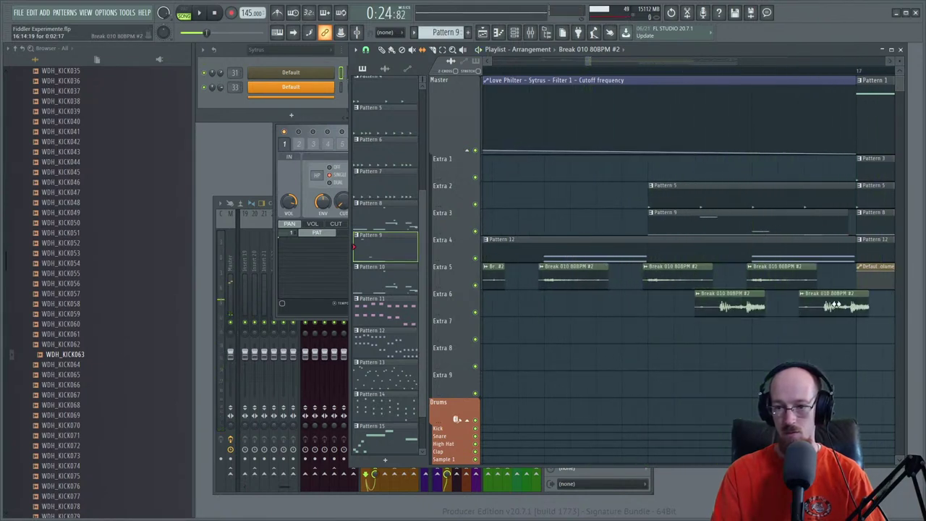
{"action": "right_click", "coordinate": [836, 303]}
{"action": "left_click", "coordinate": [808, 295]}
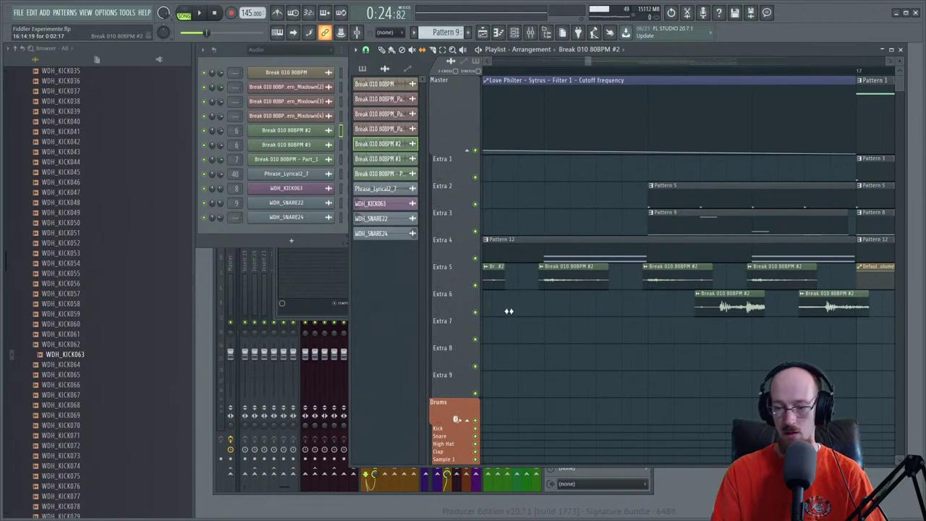
{"action": "key", "text": "space"}
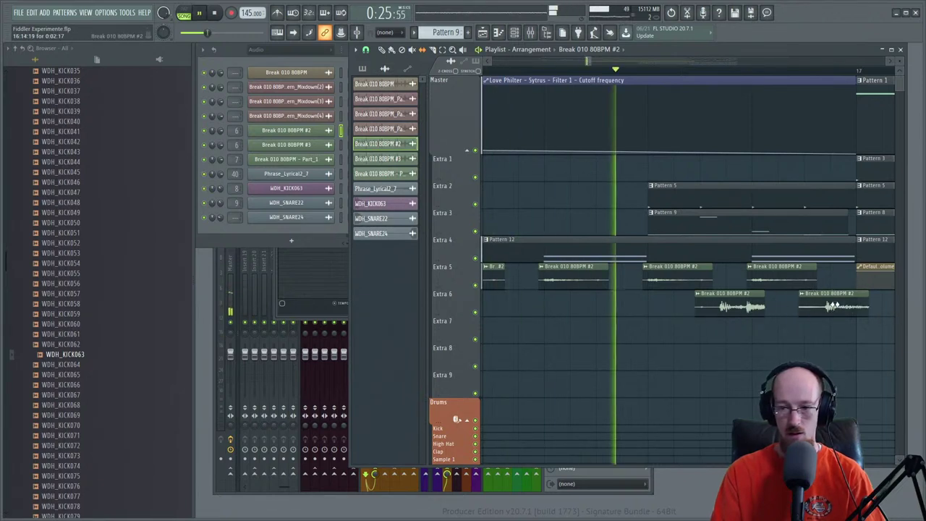
{"action": "key", "text": "space"}
{"action": "key", "text": "space"}
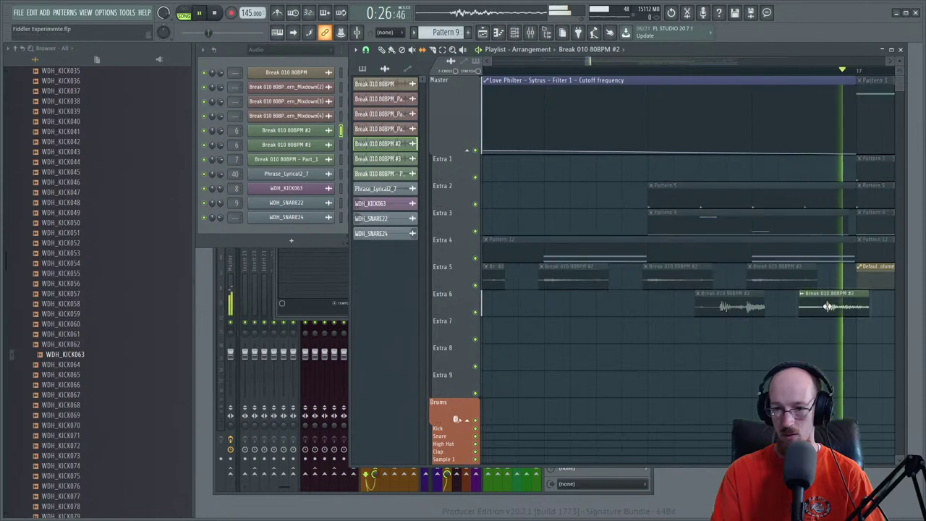
{"action": "key", "text": "space"}
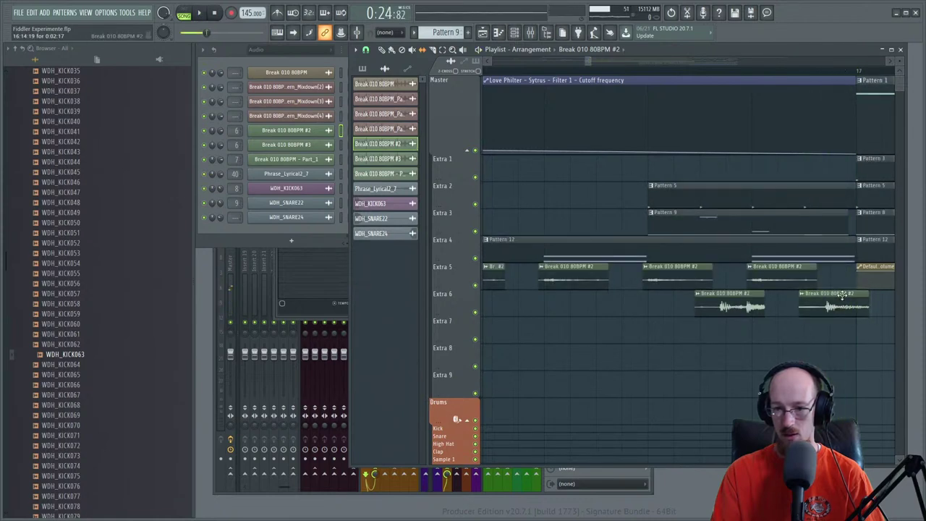
- Nudge the second Extra 6 slice slightly later and audition the drum fill in bar 16
{"action": "scroll", "coordinate": [795, 304], "scroll_direction": "down", "scroll_amount": 3}
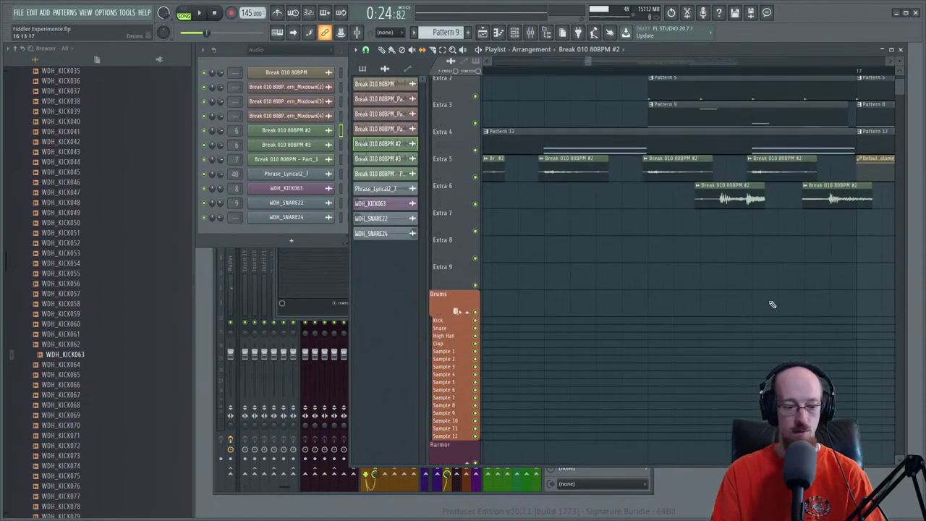
{"action": "scroll", "coordinate": [735, 264], "scroll_direction": "down", "scroll_amount": 2}
{"action": "key", "text": "space"}
{"action": "scroll", "coordinate": [736, 262], "scroll_direction": "up", "scroll_amount": 3}
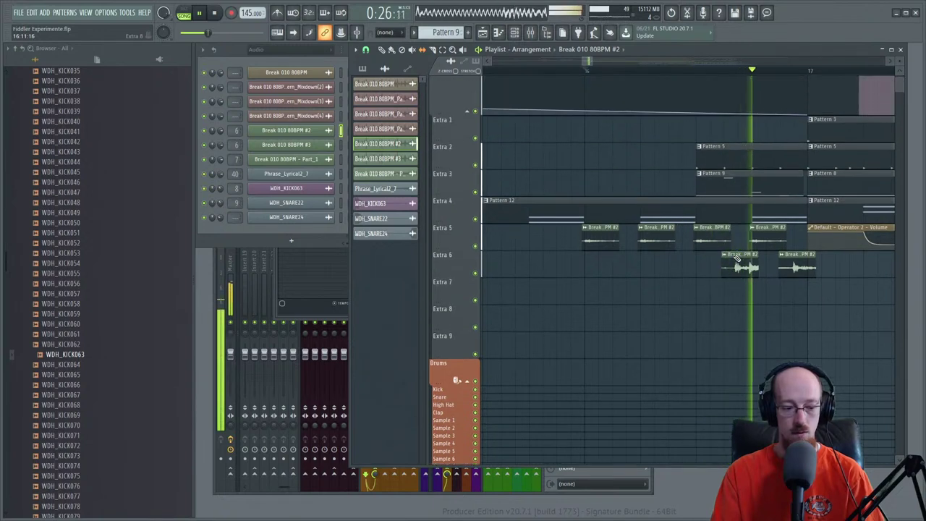
{"action": "key", "text": "space"}
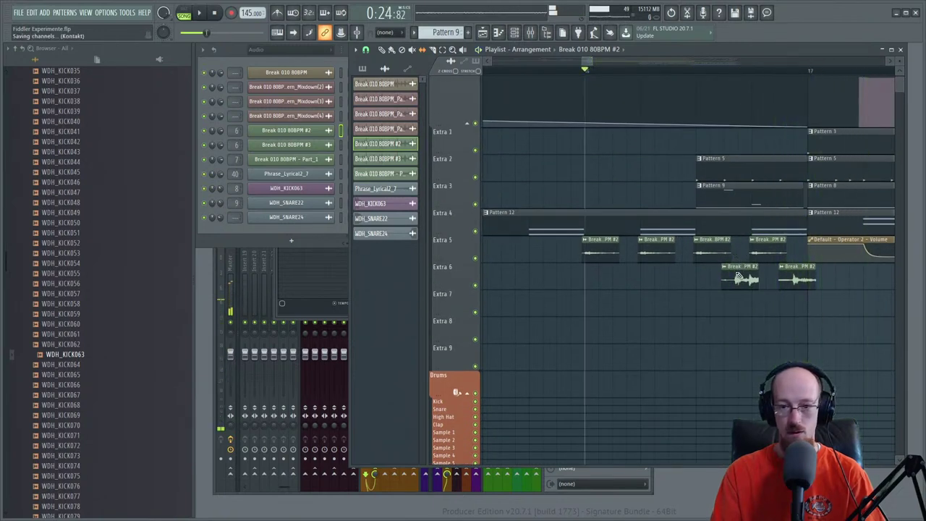
{"action": "scroll", "coordinate": [737, 279], "scroll_direction": "up", "scroll_amount": 1}
{"action": "key", "text": "space"}
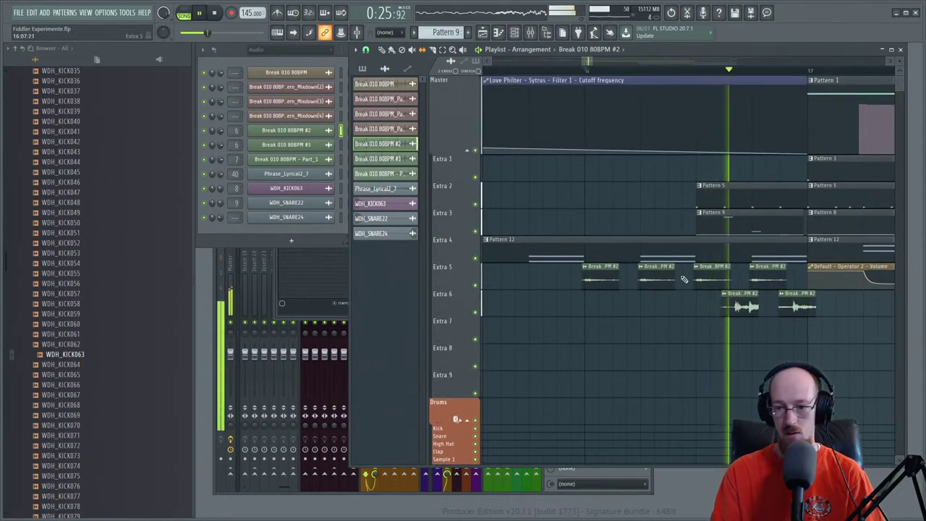
{"action": "key", "text": "space"}
- Move the second Extra 6 slice one step earlier and play the fill into the main section
{"action": "scroll", "coordinate": [785, 296], "scroll_direction": "up", "scroll_amount": 3}
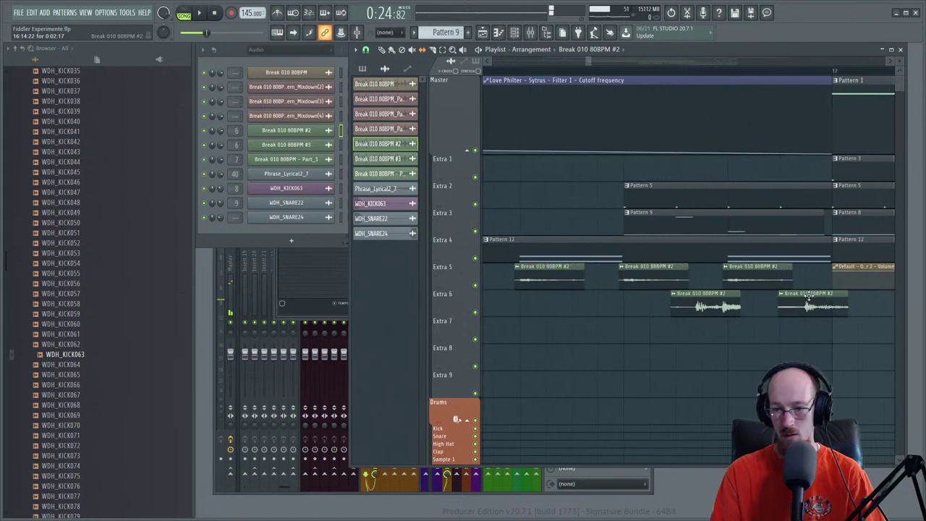
{"action": "left_click_drag", "start_coordinate": [809, 296], "coordinate": [790, 296]}
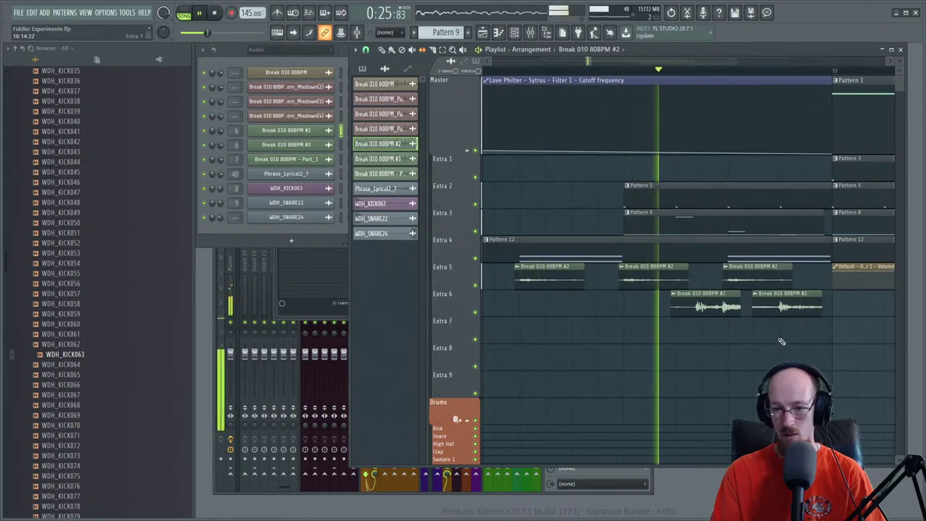
{"action": "key", "text": "space"}
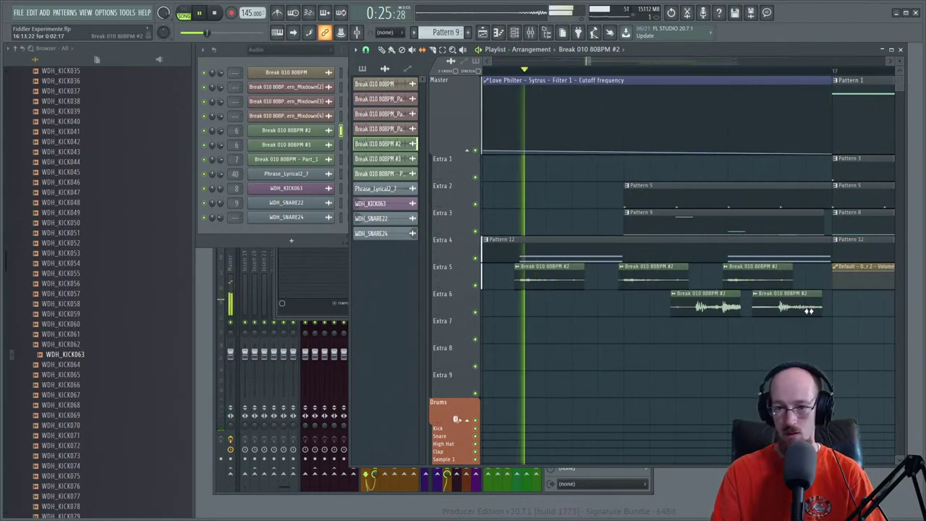
{"action": "scroll", "coordinate": [796, 319], "scroll_direction": "down", "scroll_amount": 5}
{"action": "scroll", "coordinate": [803, 318], "scroll_direction": "down", "scroll_amount": 2}
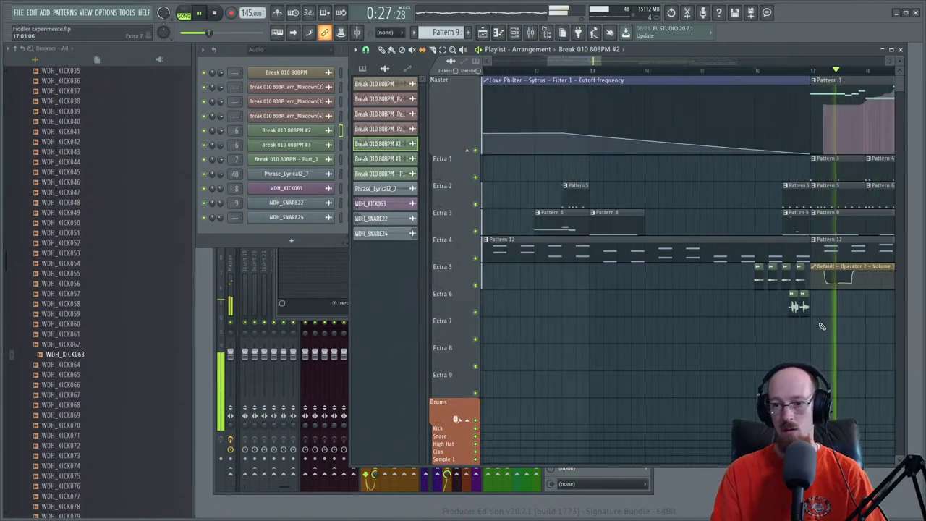
{"action": "scroll", "coordinate": [705, 318], "scroll_direction": "down", "scroll_amount": 3}
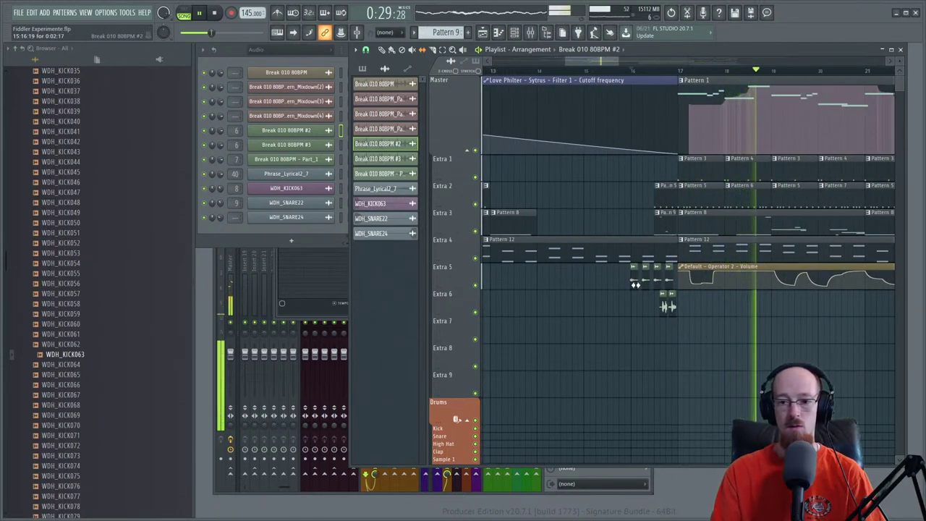
- Delete the first two Break slices on Extra 5 in bar 16 and audition the shorter fill
{"action": "scroll", "coordinate": [637, 282], "scroll_direction": "up", "scroll_amount": 4}
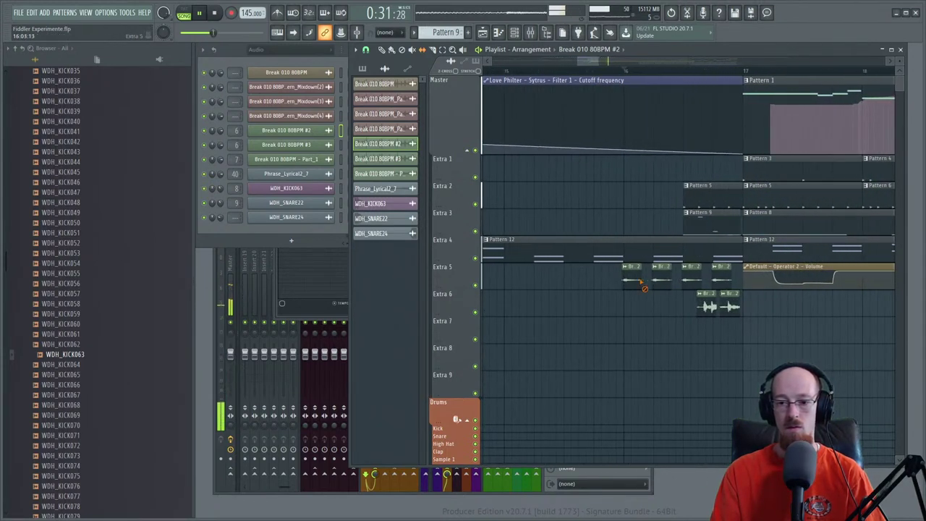
{"action": "right_click", "coordinate": [651, 282]}
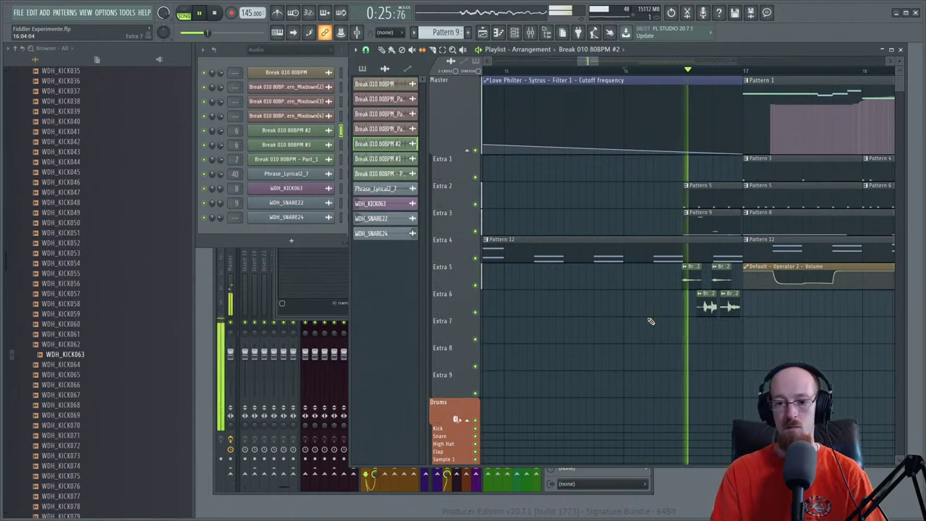
{"action": "key", "text": "space"}
{"action": "key", "text": "space"}
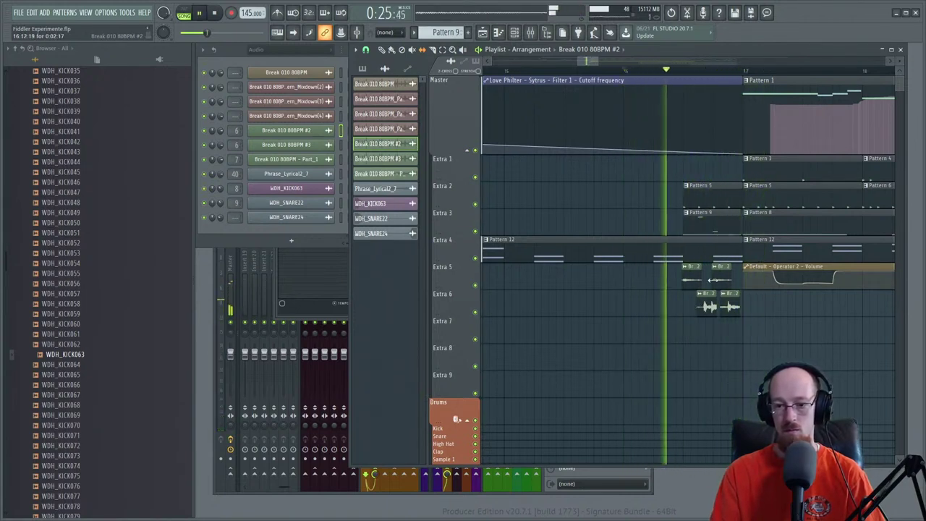
- Try the fill without the two remaining Break slices on Extra 5, and undo their deletion
{"action": "right_click", "coordinate": [720, 280]}
{"action": "right_click", "coordinate": [691, 281]}
{"action": "key", "text": "space"}
{"action": "key", "text": "ctrl+z"}
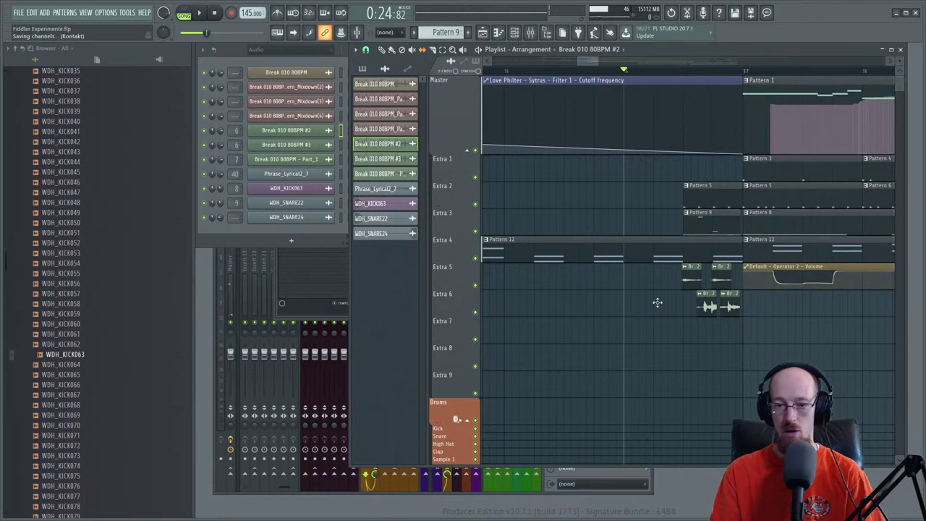
- Play the intro and place a Pattern 1 clip on Extra 1 from bar 1 through bar 16
{"action": "scroll", "coordinate": [642, 285], "scroll_direction": "down", "scroll_amount": 5}
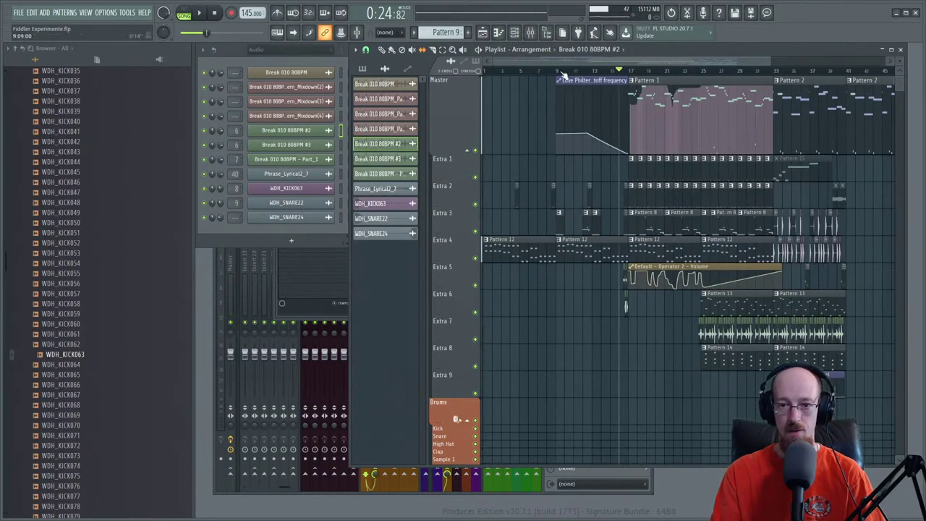
{"action": "key", "text": "space"}
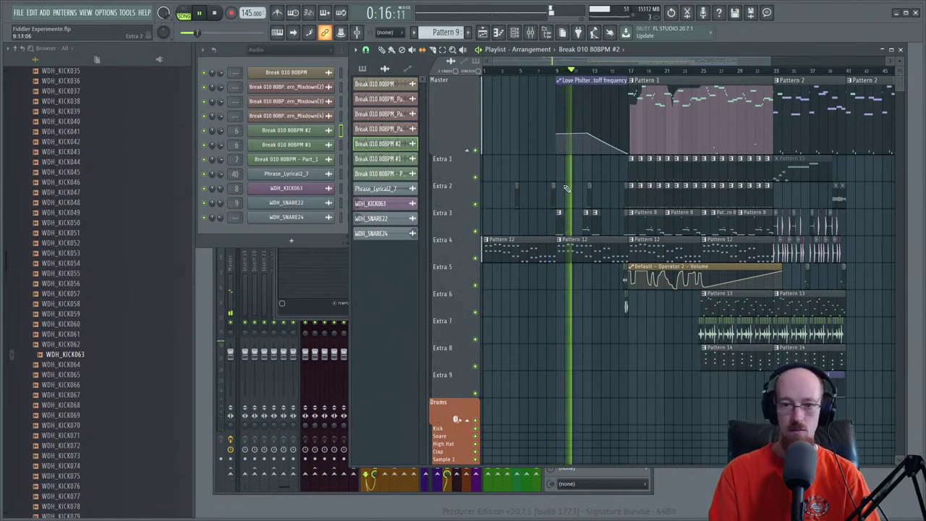
{"action": "left_click", "coordinate": [657, 160]}
{"action": "left_click", "coordinate": [528, 164]}
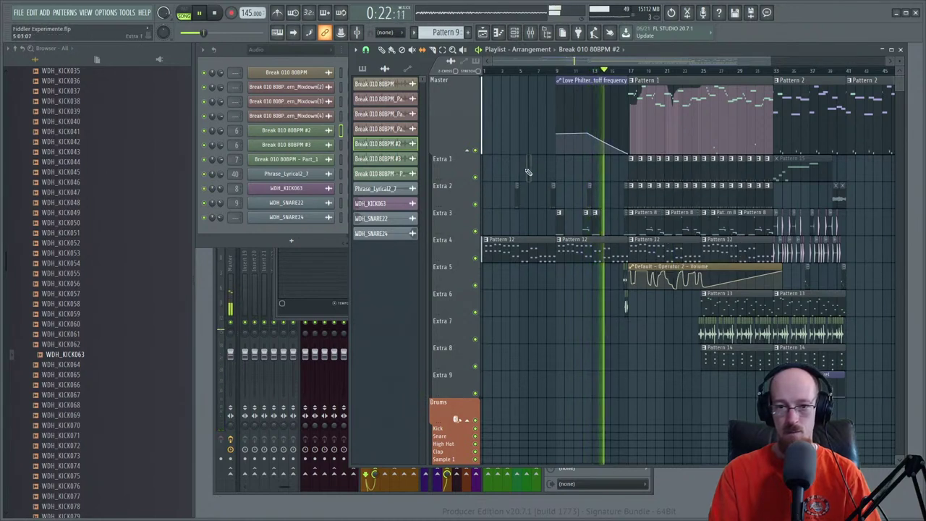
{"action": "right_click", "coordinate": [532, 161]}
{"action": "left_click", "coordinate": [545, 178]}
{"action": "key", "text": "space"}
{"action": "left_click_drag", "start_coordinate": [688, 99], "coordinate": [516, 290]}
{"action": "left_click_drag", "start_coordinate": [533, 320], "coordinate": [508, 169]}
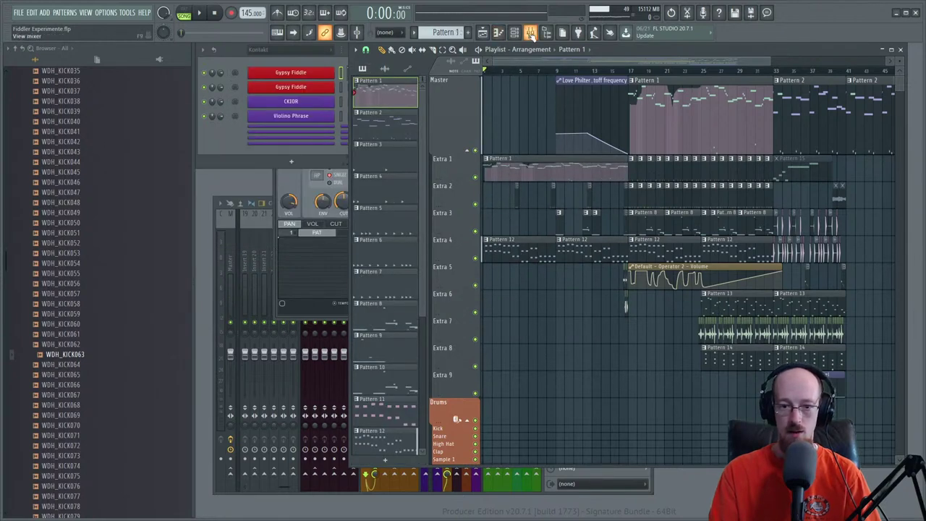
- Open Comet32 on the Main Kontakt mixer track, set its Dry/Wet to 100, and audition the intro
{"action": "left_click", "coordinate": [531, 34]}
{"action": "key", "text": "space"}
{"action": "scroll", "coordinate": [427, 256], "scroll_direction": "down", "scroll_amount": 3}
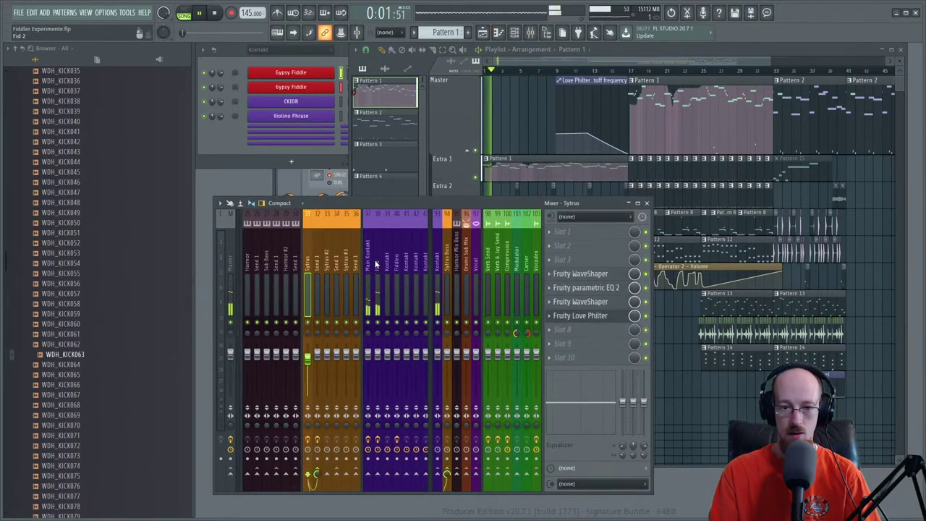
{"action": "left_click", "coordinate": [374, 270]}
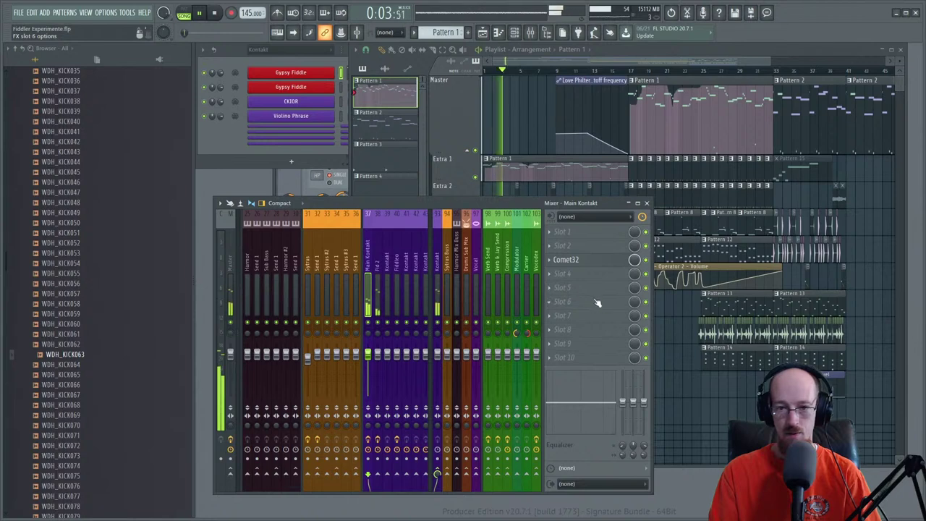
{"action": "left_click", "coordinate": [588, 265]}
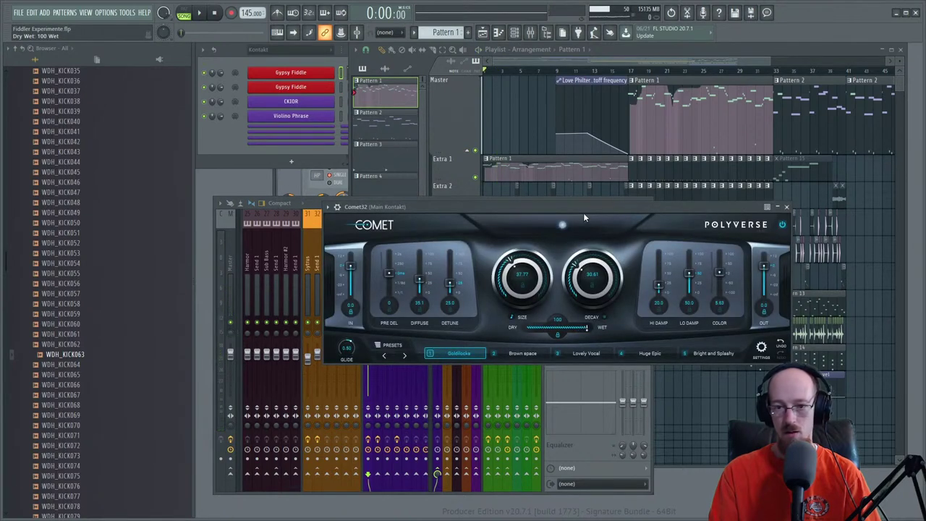
{"action": "key", "text": "space"}
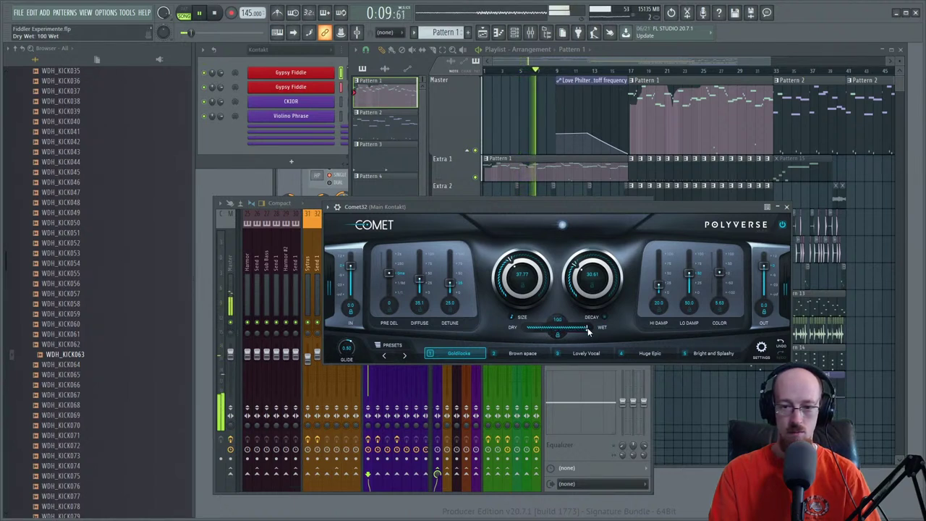
{"action": "key", "text": "space"}
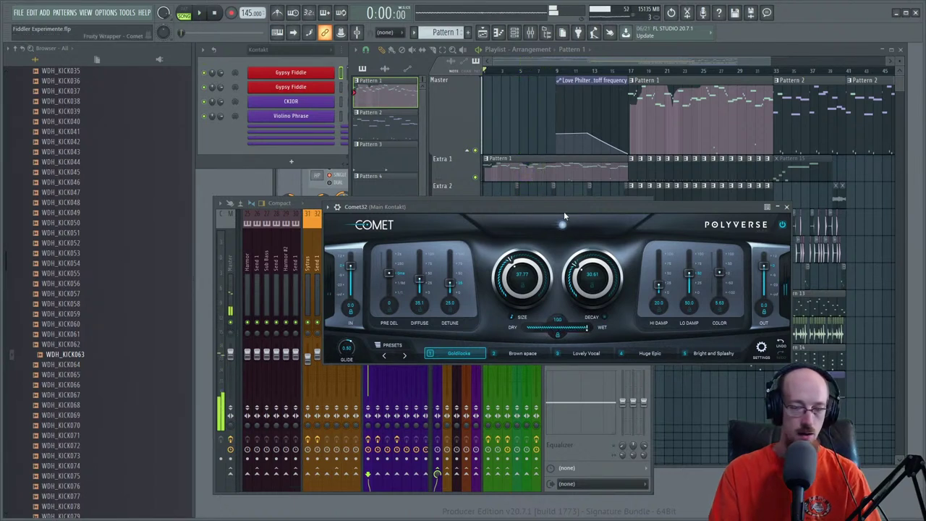
- Automate Comet32's Dry/Wet over bars 1 to 16 on Extra 7, holding it wet and curving down at the end
{"action": "left_click_drag", "start_coordinate": [631, 72], "coordinate": [483, 71]}
{"action": "key", "text": "alt+t"}
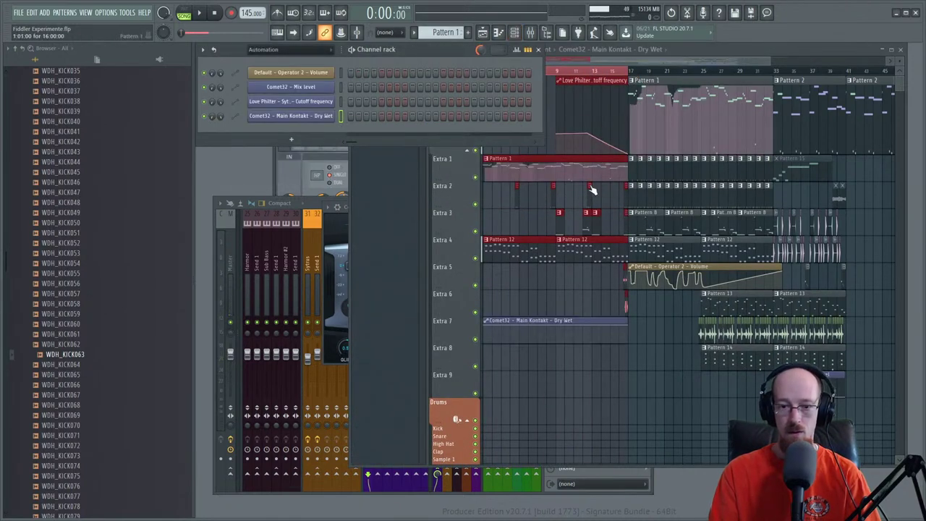
{"action": "left_click", "coordinate": [516, 323]}
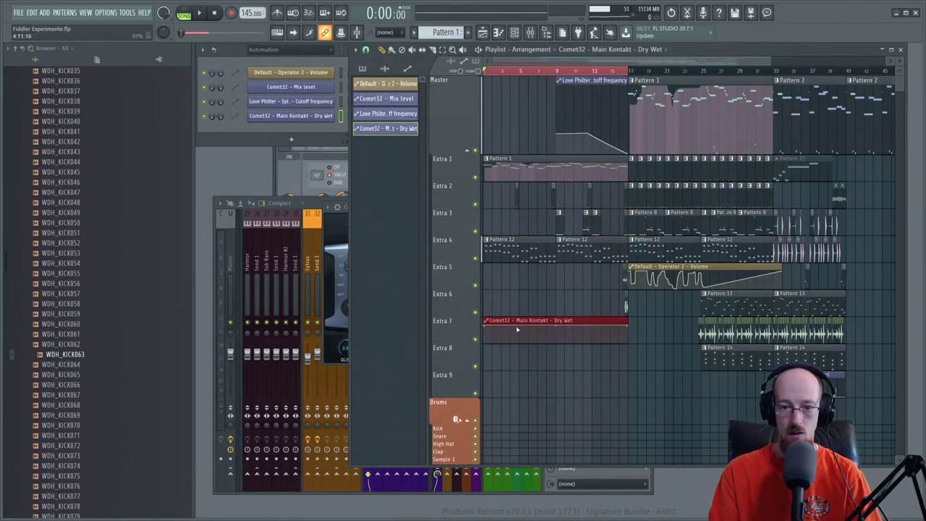
{"action": "left_click", "coordinate": [609, 337]}
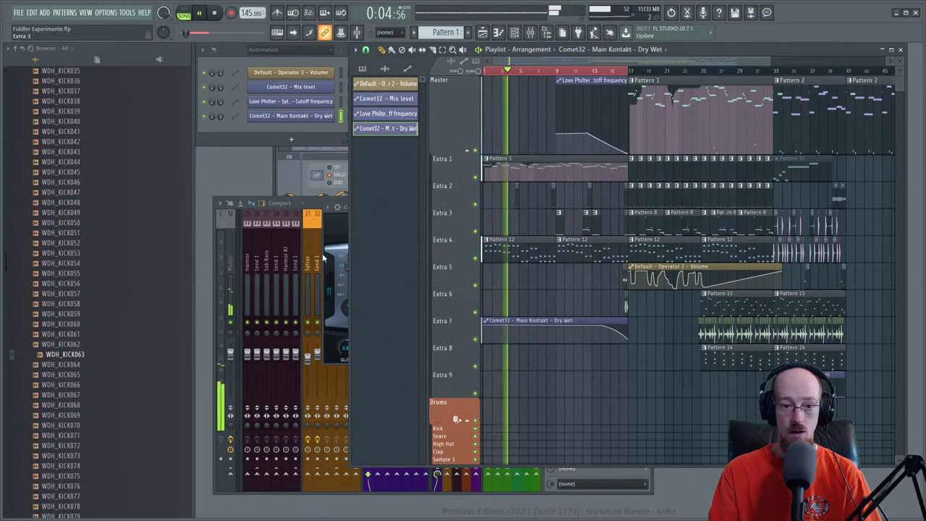
- Close Comet32 and load HalfTime into slot 4 of the Main Kontakt mixer track
{"action": "left_click", "coordinate": [337, 221]}
{"action": "left_click", "coordinate": [787, 207]}
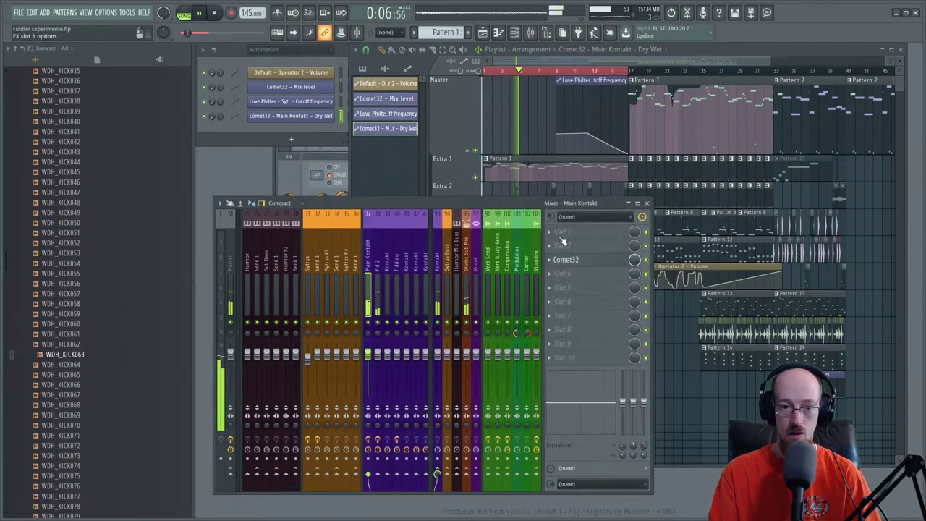
{"action": "left_click", "coordinate": [582, 276]}
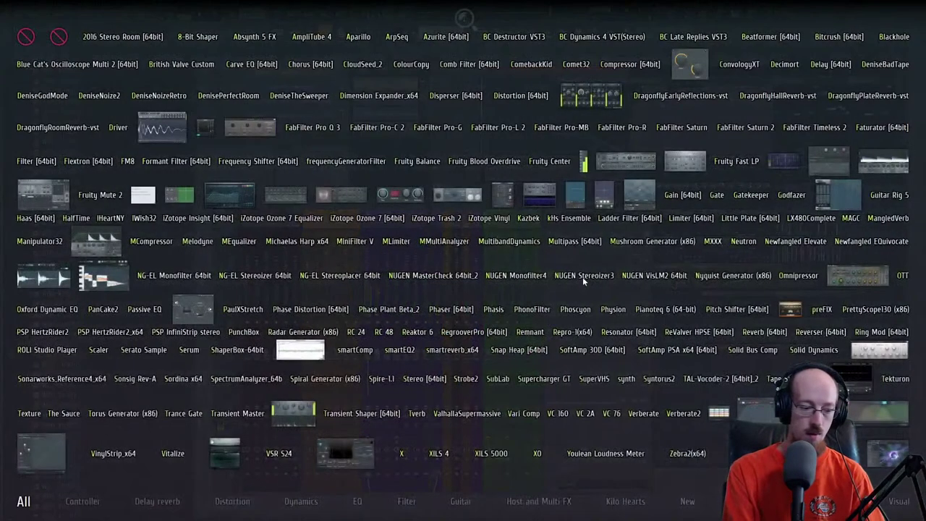
{"action": "type", "text": "g"}
{"action": "key", "text": "BackSpace"}
{"action": "type", "text": "half"}
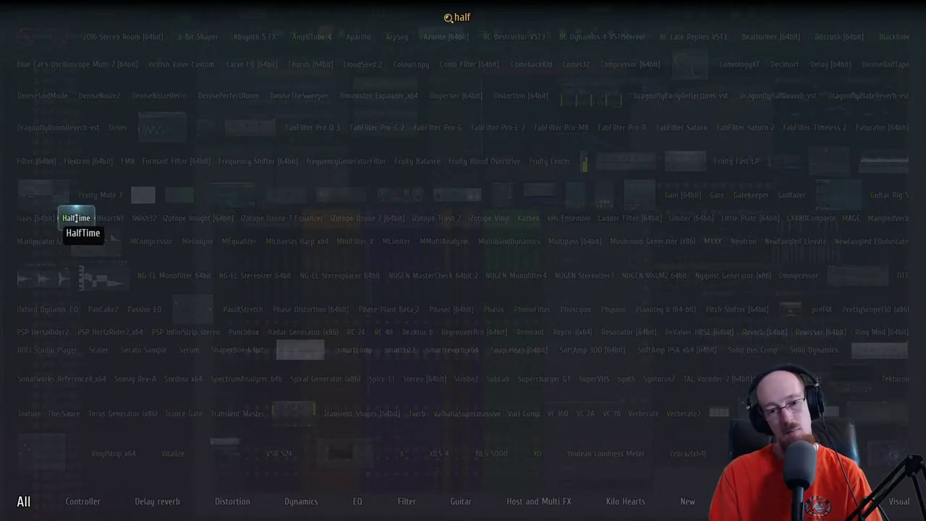
{"action": "key", "text": "Return"}
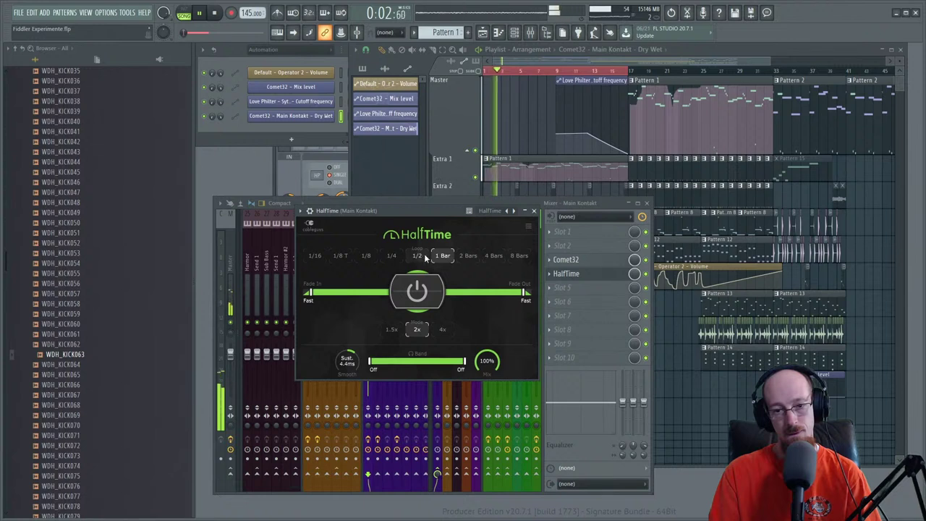
- Set HalfTime's smoothing to 28 ms and audition 4 Bars, 1 Bar and 1/4 loop lengths, also trying the 1.5x mode
{"action": "left_click", "coordinate": [494, 255]}
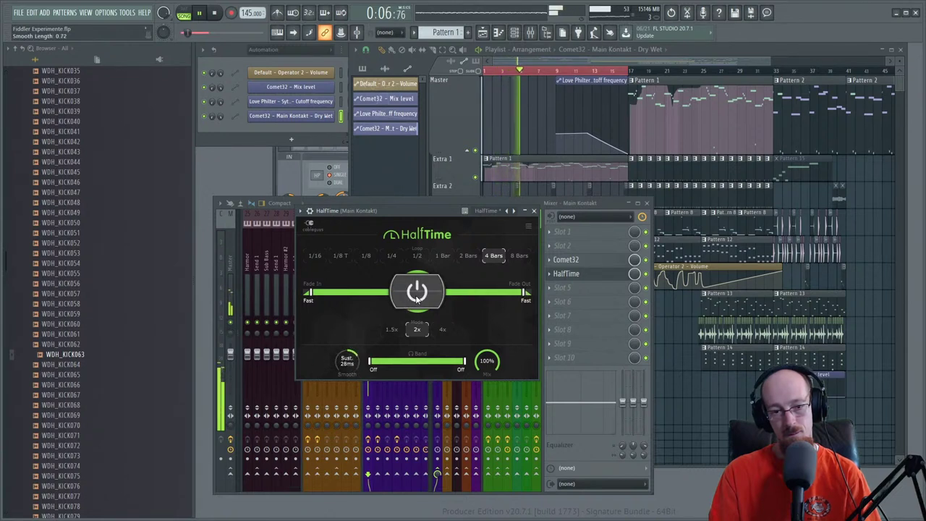
{"action": "left_click", "coordinate": [394, 330]}
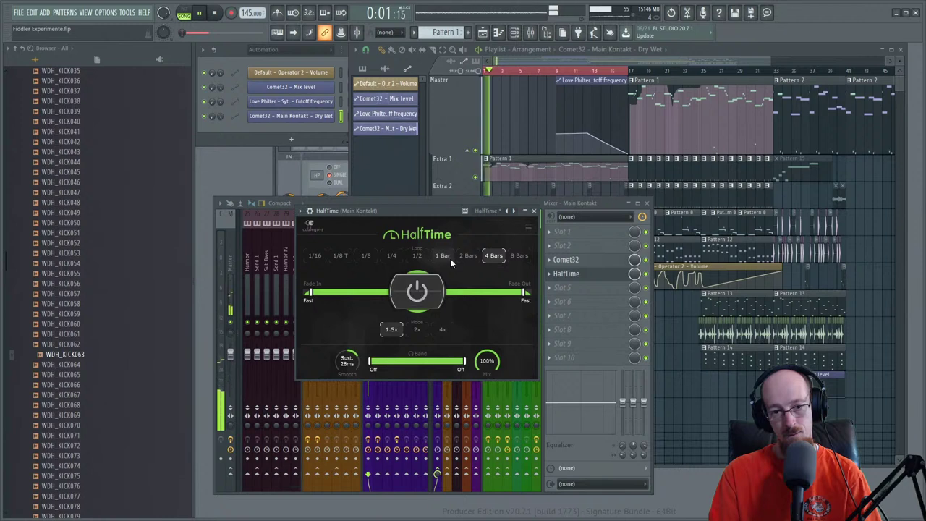
{"action": "key", "text": "space"}
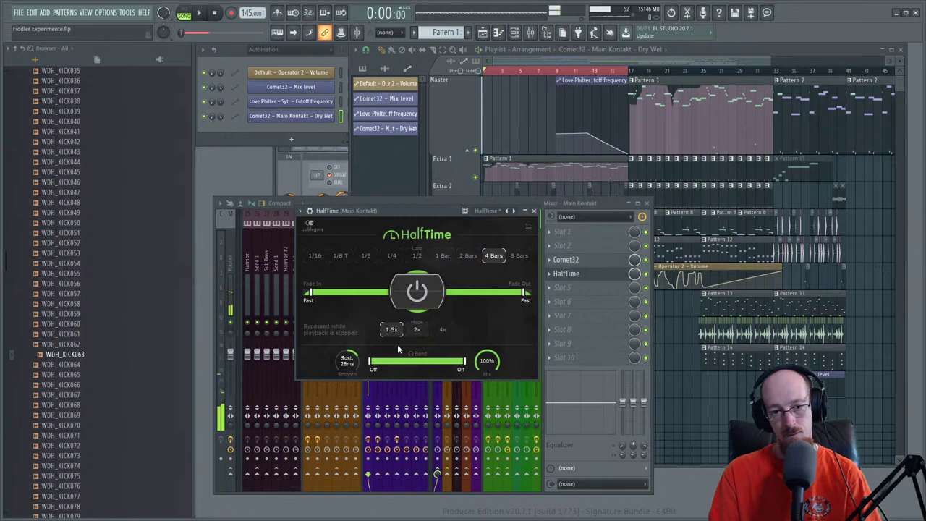
{"action": "left_click", "coordinate": [443, 256]}
{"action": "key", "text": "space"}
{"action": "left_click", "coordinate": [393, 257]}
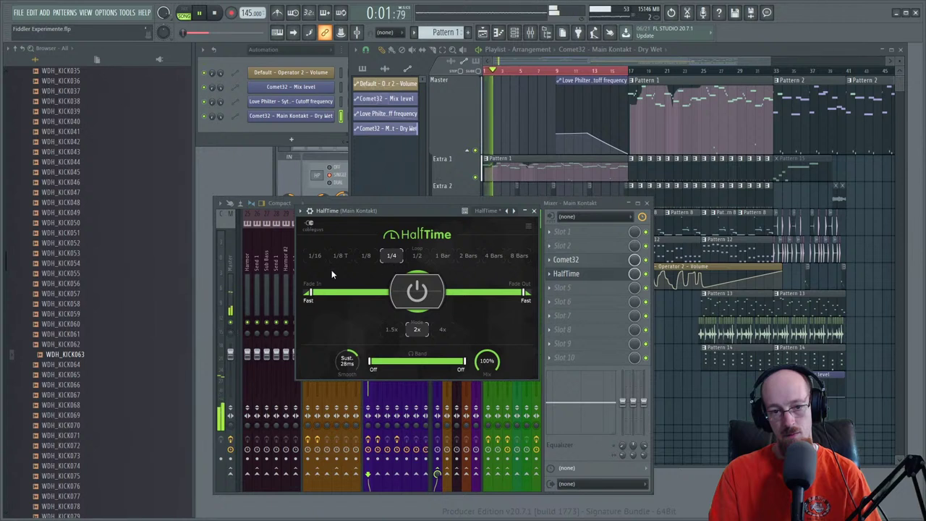
- Set HalfTime's fade-in to 1/8 and its loop length to 1/16, audition the intro, and save the project
{"action": "left_click_drag", "start_coordinate": [308, 292], "coordinate": [327, 293]}
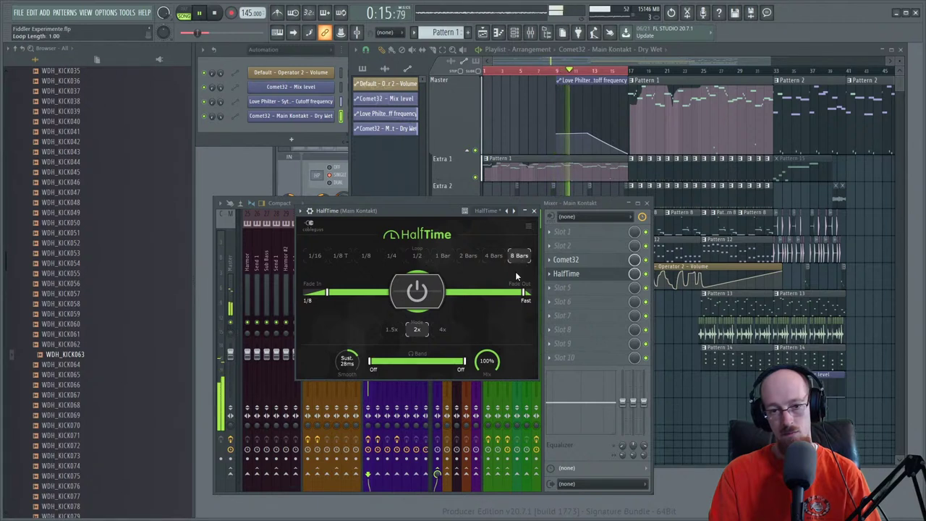
{"action": "left_click", "coordinate": [444, 256]}
{"action": "left_click", "coordinate": [315, 256]}
{"action": "key", "text": "space"}
{"action": "key", "text": "space"}
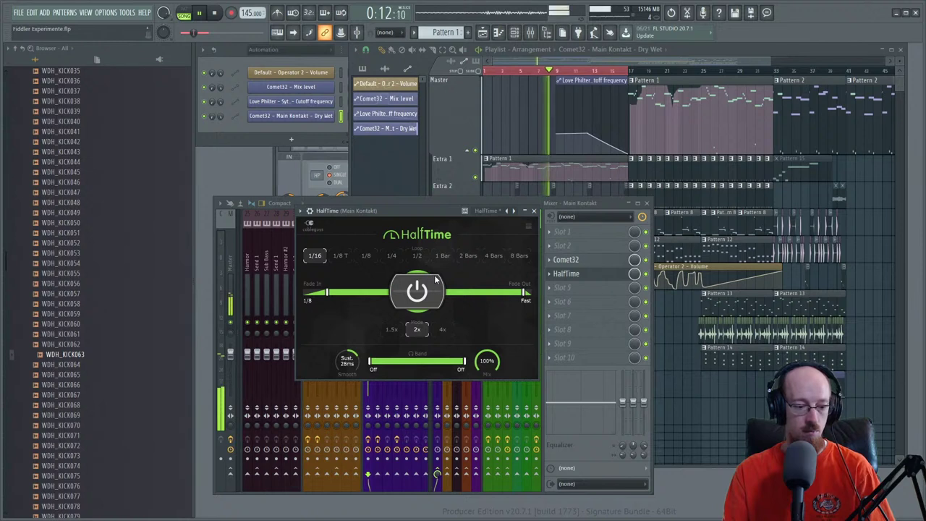
{"action": "key", "text": "ctrl+s"}
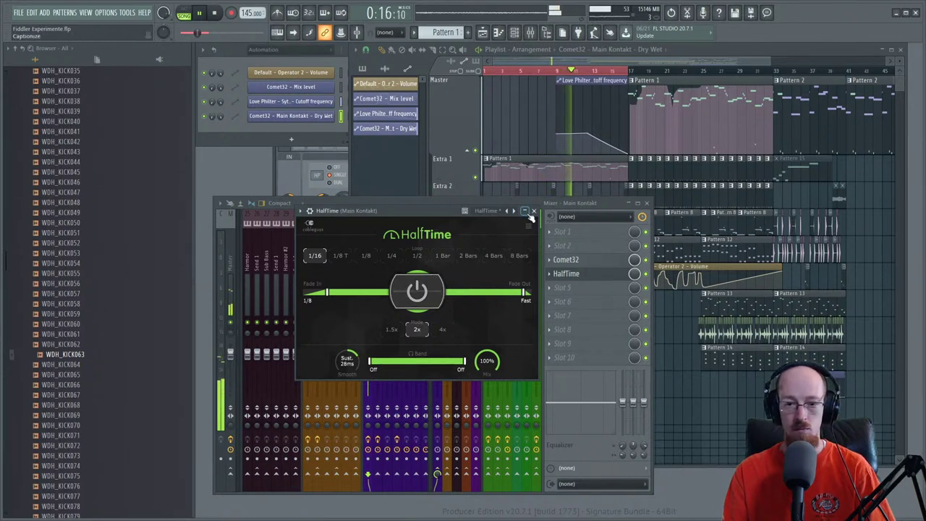
{"action": "left_click", "coordinate": [533, 211]}
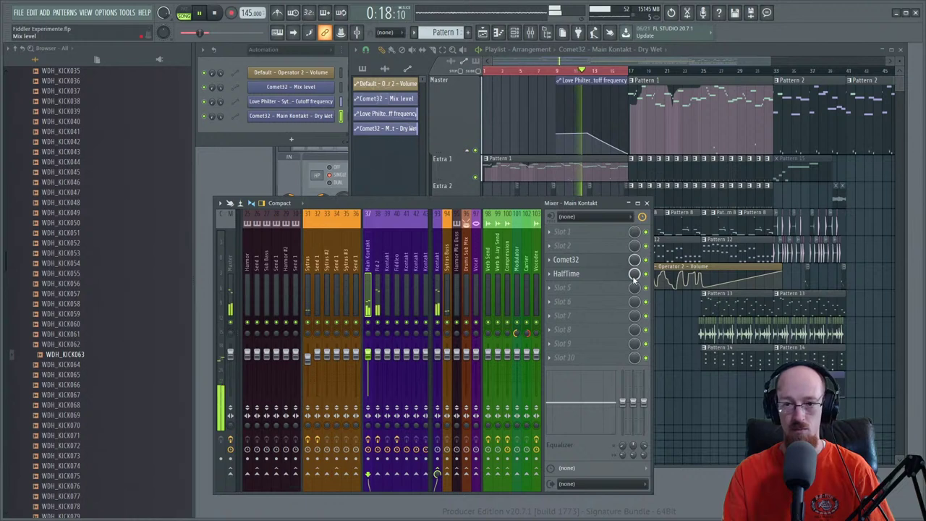
- Automate HalfTime's mix level over bars 1 to 16 on Extra 8, ramping it down over the last few bars
{"action": "key", "text": "space"}
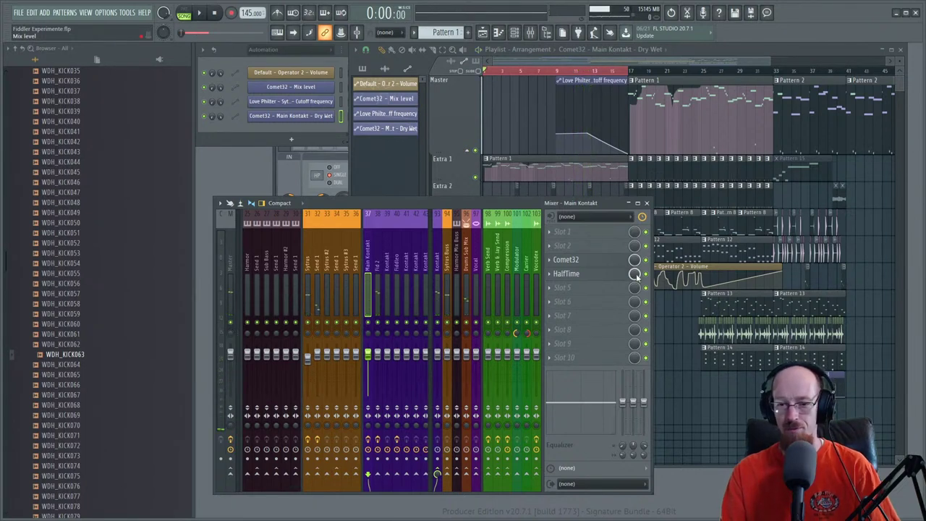
{"action": "left_click", "coordinate": [614, 60]}
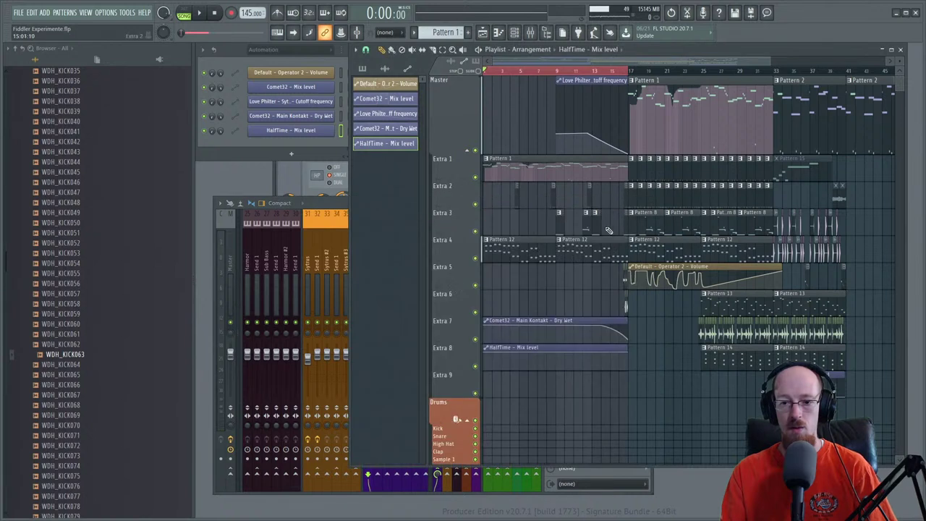
{"action": "scroll", "coordinate": [604, 306], "scroll_direction": "down", "scroll_amount": 2}
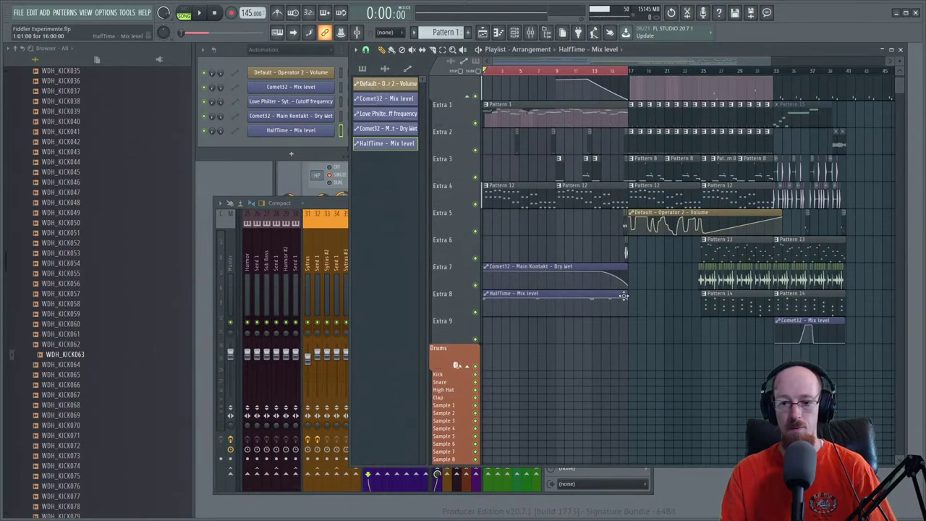
- Lower the start of the HalfTime mix automation so it rises towards bar 13, auditioning the intro before and after
{"action": "key", "text": "space"}
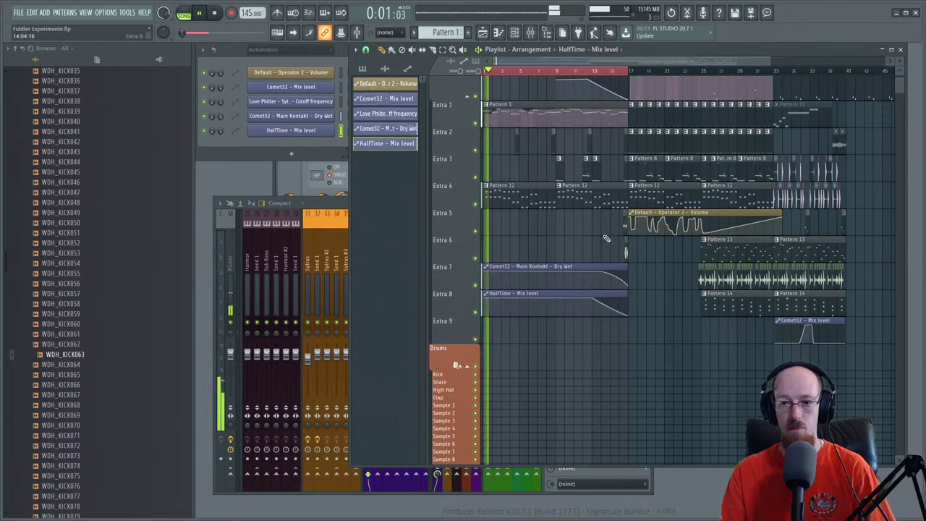
{"action": "left_click", "coordinate": [588, 69]}
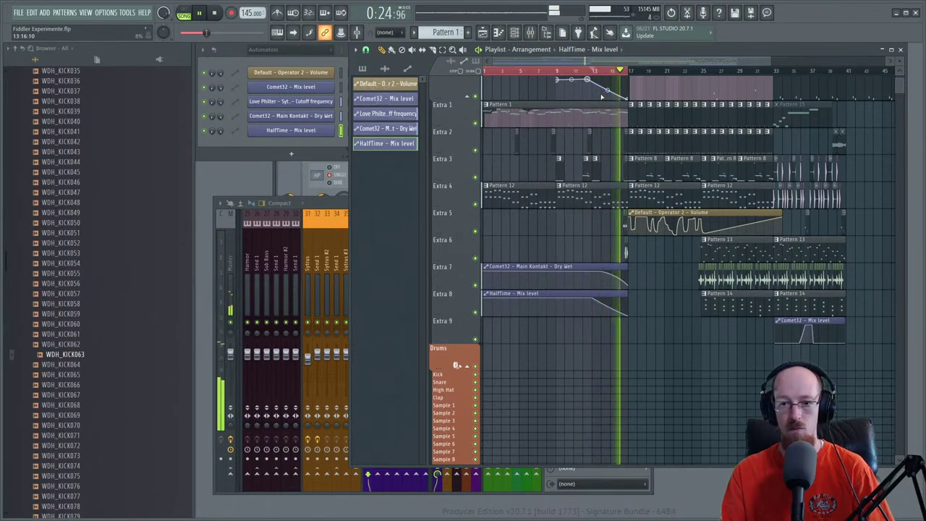
{"action": "key", "text": "space"}
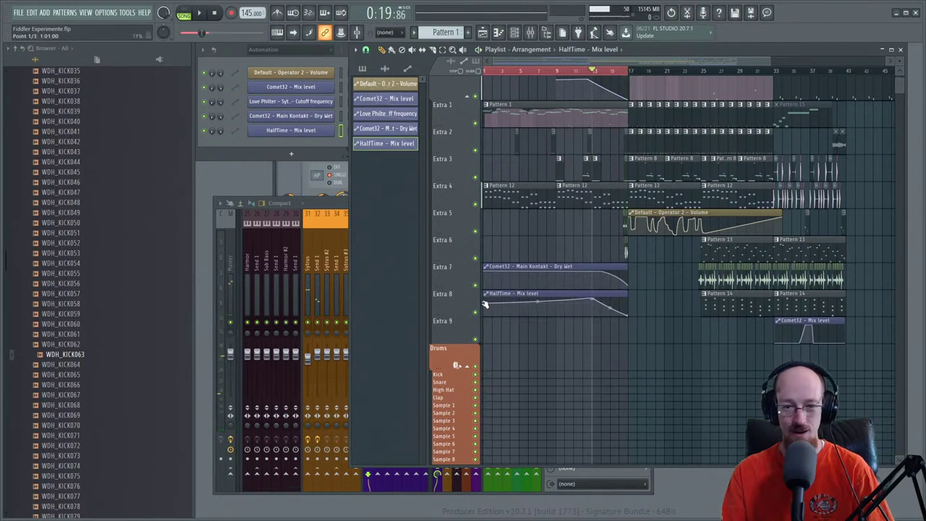
{"action": "left_click_drag", "start_coordinate": [497, 72], "coordinate": [446, 77]}
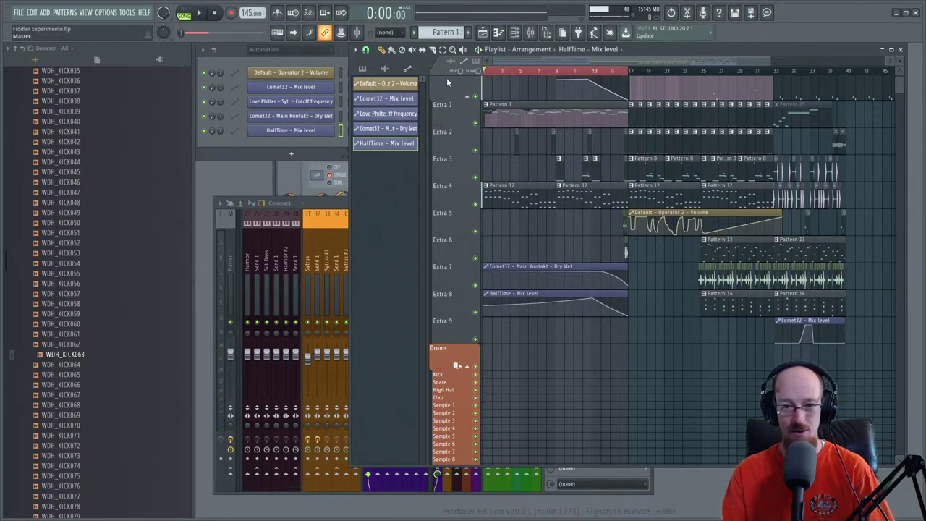
{"action": "key", "text": "space"}
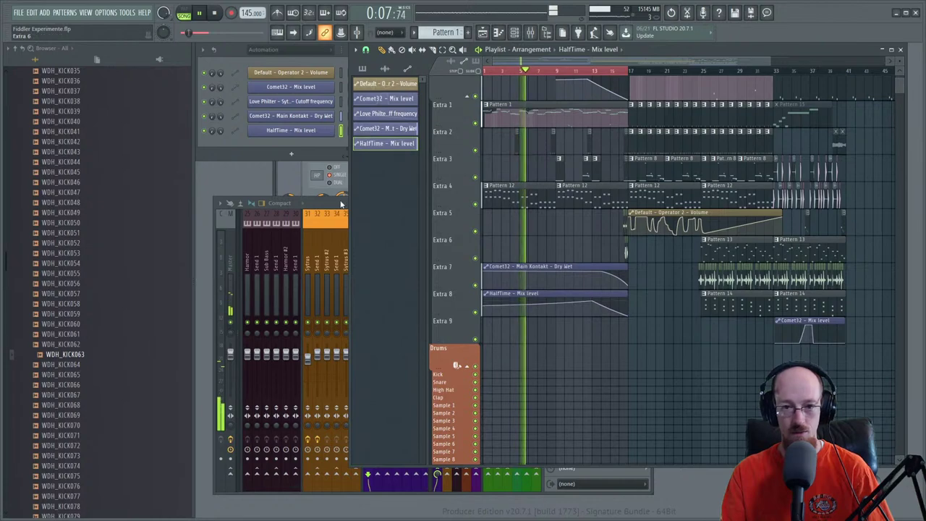
- Load Fruity Parametric EQ 2 into slot 6 of the Main Kontakt mixer track
{"action": "key", "text": "F9"}
{"action": "key", "text": "space"}
{"action": "middle_click", "coordinate": [582, 304]}
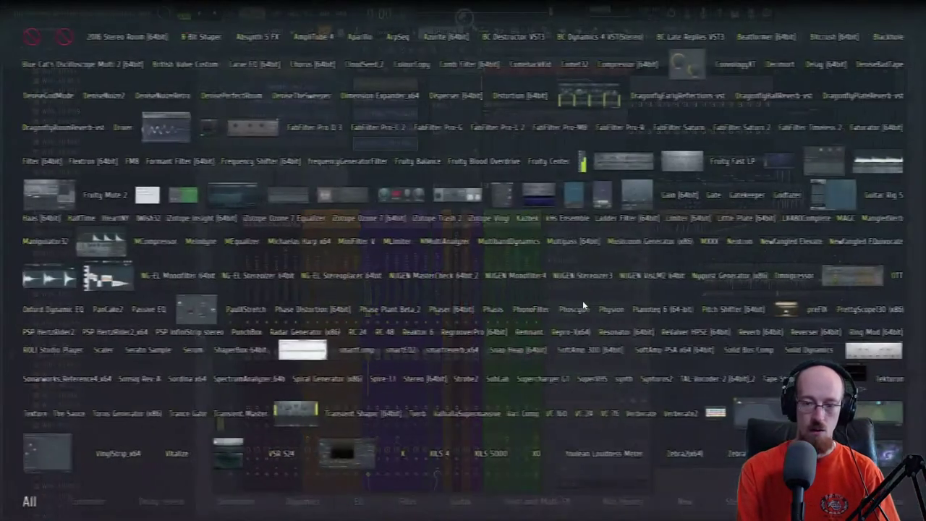
{"action": "type", "text": "para"}
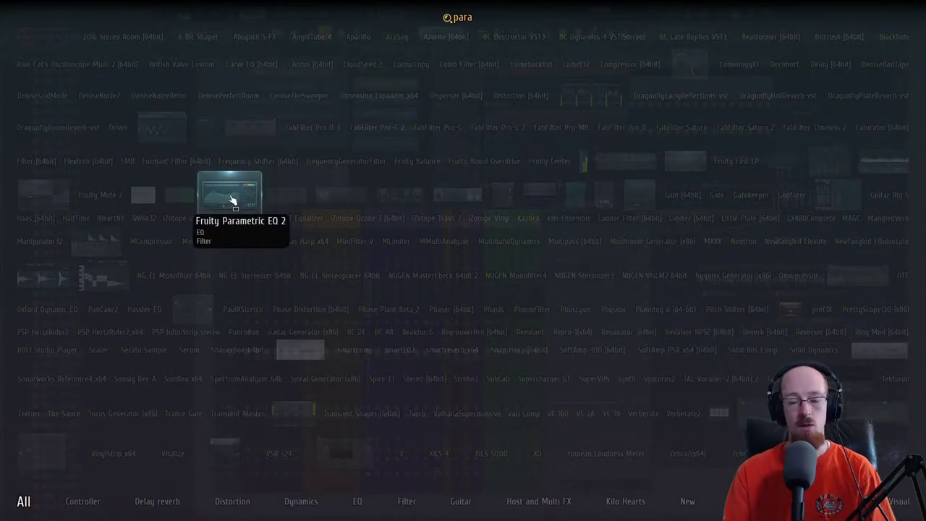
{"action": "left_click", "coordinate": [260, 251]}
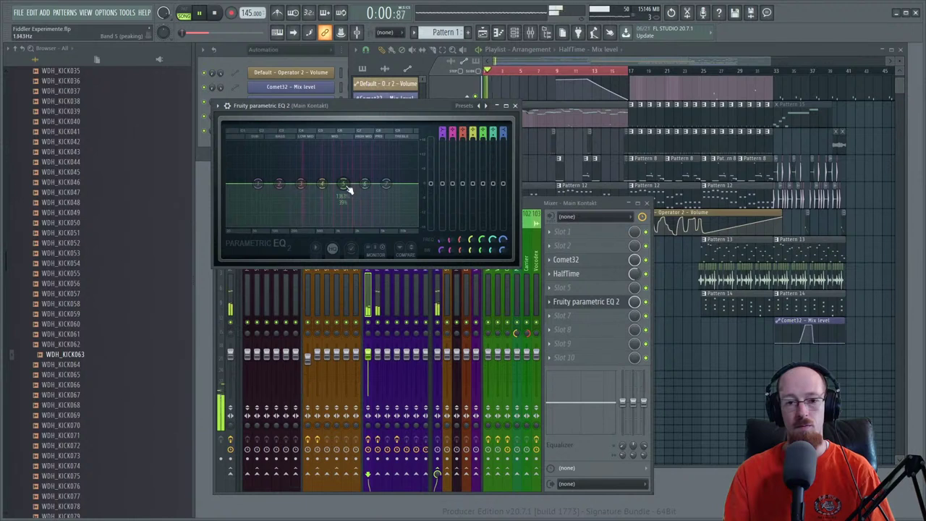
- Shape the fiddle EQ with a low-shelf cut of about 7 dB on band 1 and an 8 dB dip near 1274 Hz on band 5
{"action": "mouse_move", "coordinate": [347, 187]}
{"action": "left_mouse_down"}
{"action": "mouse_move", "coordinate": [340, 207]}
{"action": "mouse_move", "coordinate": [368, 166]}
{"action": "mouse_move", "coordinate": [382, 161]}
{"action": "mouse_move", "coordinate": [318, 159]}
{"action": "mouse_move", "coordinate": [340, 169]}
{"action": "mouse_move", "coordinate": [339, 178]}
{"action": "left_mouse_up"}
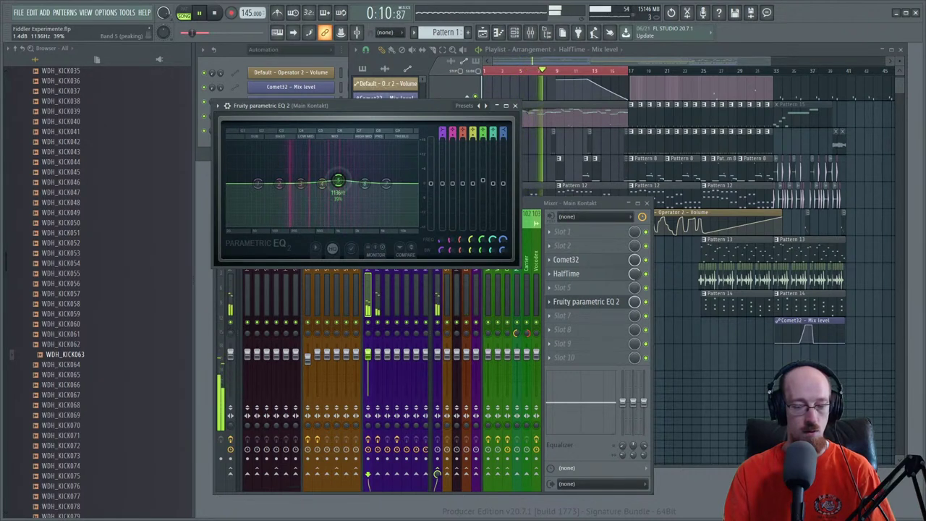
{"action": "left_click_drag", "start_coordinate": [337, 180], "coordinate": [340, 189]}
{"action": "key", "text": "space"}
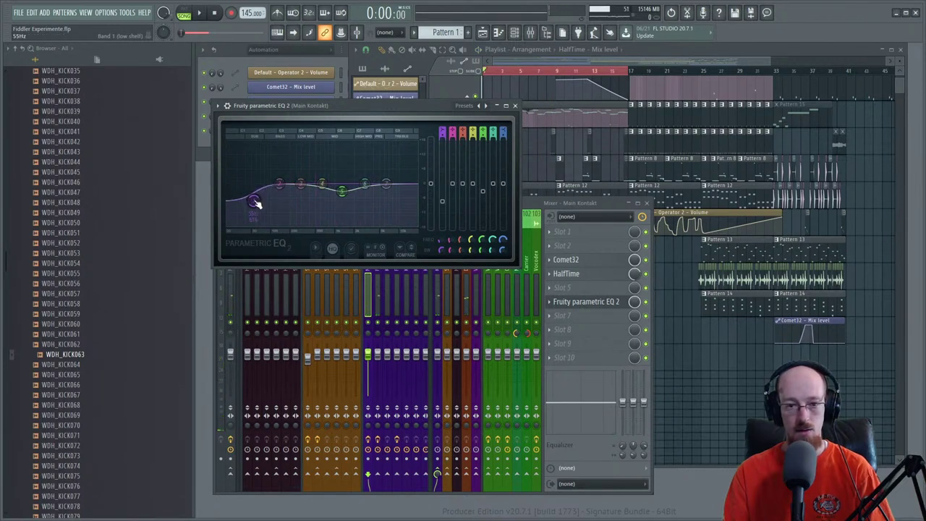
{"action": "key", "text": "space"}
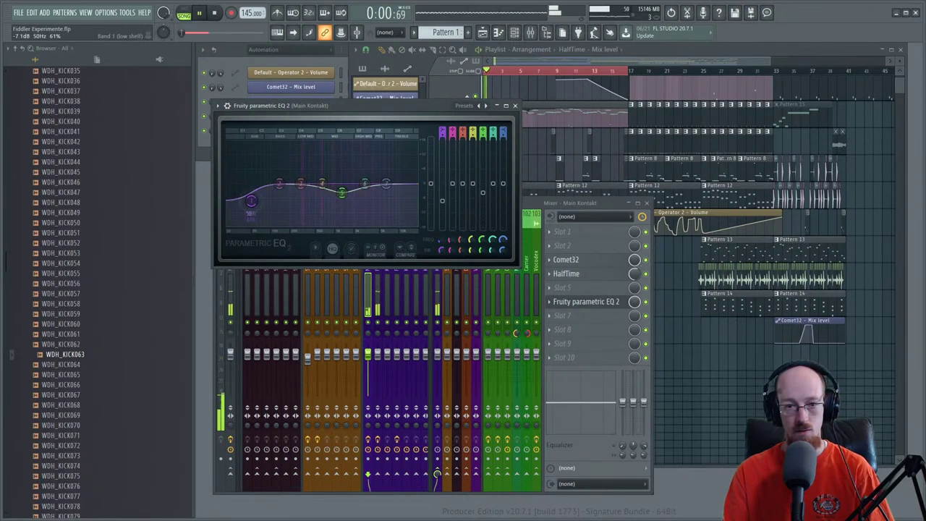
{"action": "scroll", "coordinate": [251, 201], "scroll_direction": "down", "scroll_amount": 2}
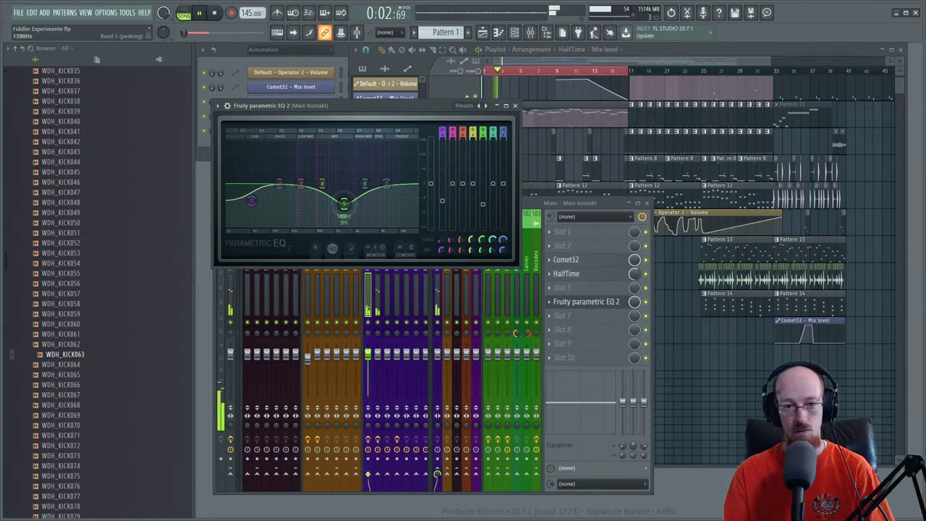
{"action": "key", "text": "space"}
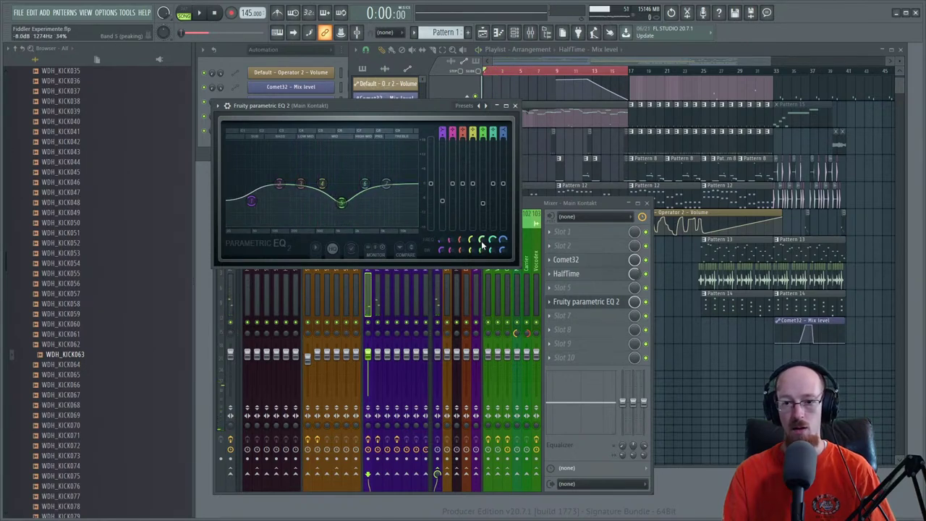
- Automate the EQ's band 5 frequency across bars 1 to 16 on Extra 9, dipping near bar 5 and rising near the end
{"action": "right_click", "coordinate": [481, 241]}
{"action": "left_click", "coordinate": [517, 305]}
{"action": "scroll", "coordinate": [562, 316], "scroll_direction": "down", "scroll_amount": 2}
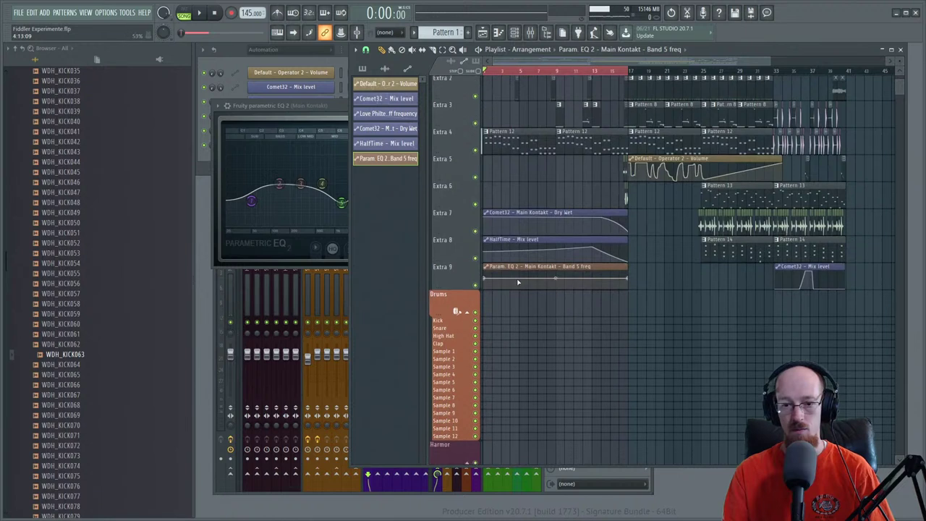
{"action": "key", "text": "space"}
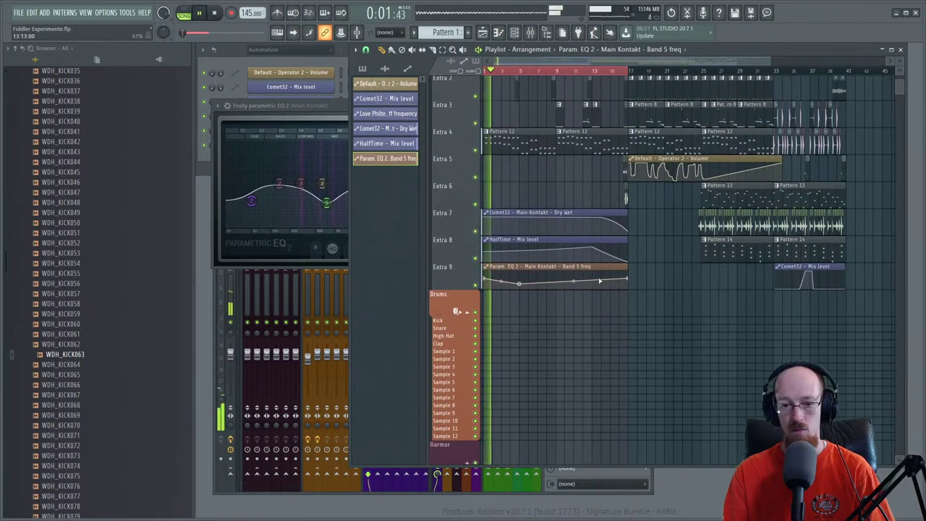
{"action": "left_click", "coordinate": [337, 110]}
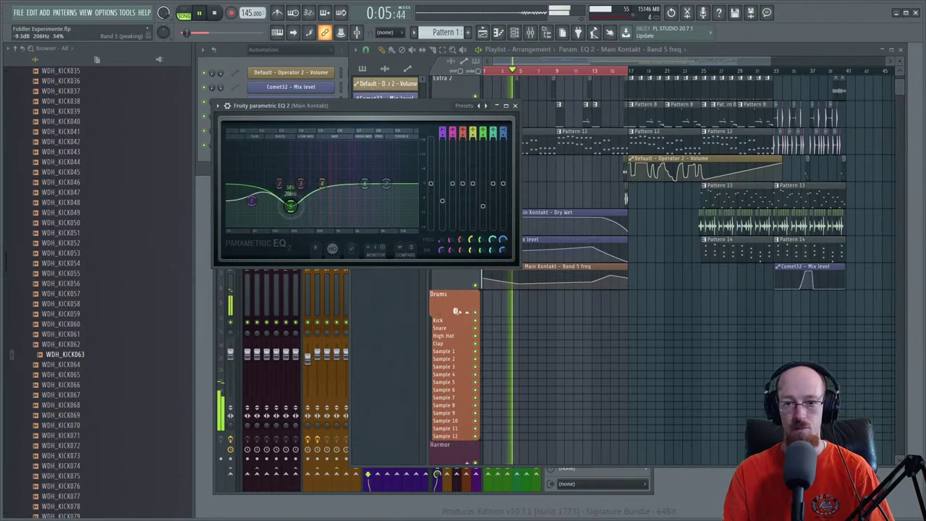
- Create an automation clip for the EQ's mix level over bars 1 to 16, holding it high and ramping it down from bar 13
{"action": "key", "text": "F9"}
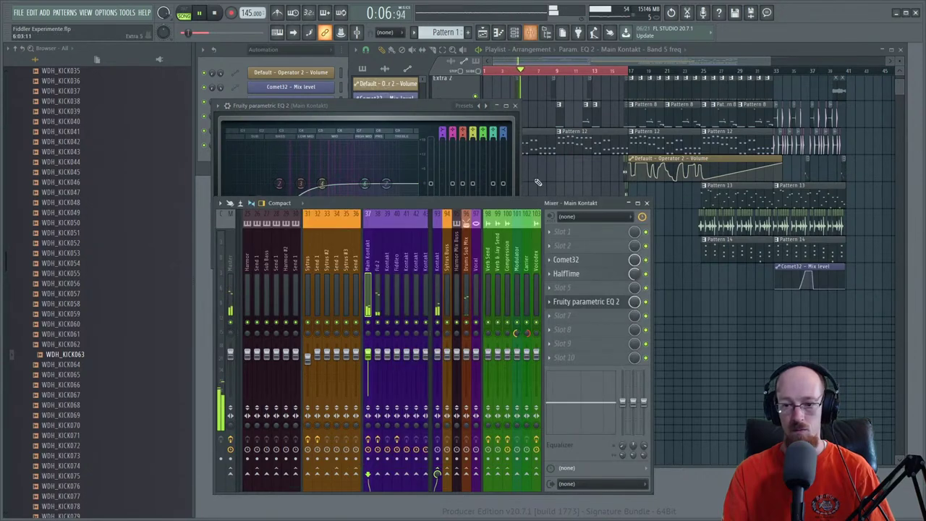
{"action": "right_click", "coordinate": [635, 302]}
{"action": "left_click", "coordinate": [666, 367]}
{"action": "left_click", "coordinate": [583, 51]}
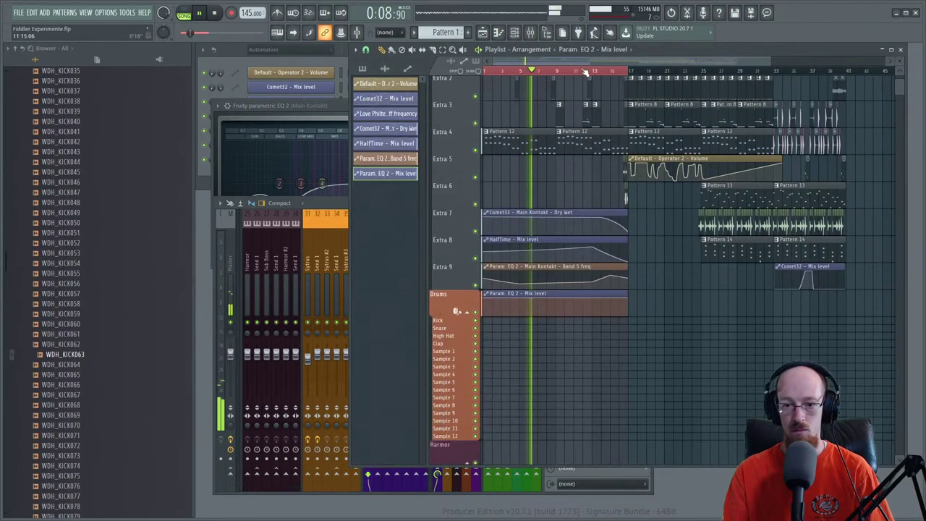
{"action": "right_click", "coordinate": [592, 298]}
{"action": "left_click_drag", "start_coordinate": [627, 299], "coordinate": [630, 321]}
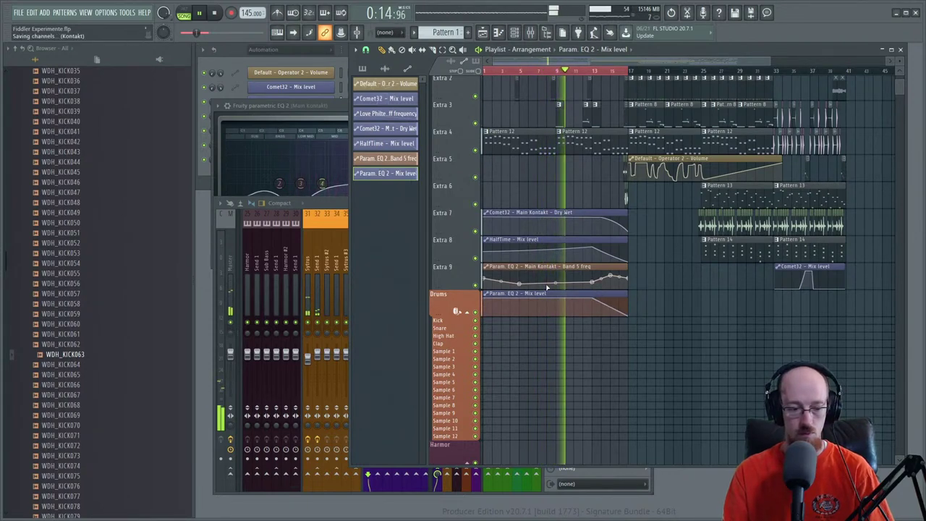
- Curve the falling part of the EQ mix automation after bar 13, audition the intro, and close the EQ window
{"action": "scroll", "coordinate": [656, 268], "scroll_direction": "up", "scroll_amount": 4}
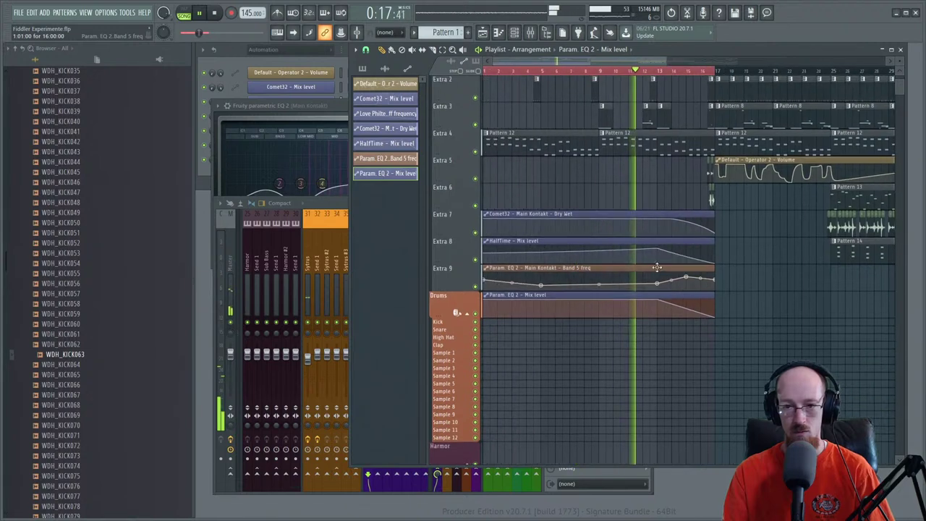
{"action": "scroll", "coordinate": [632, 252], "scroll_direction": "up", "scroll_amount": 1}
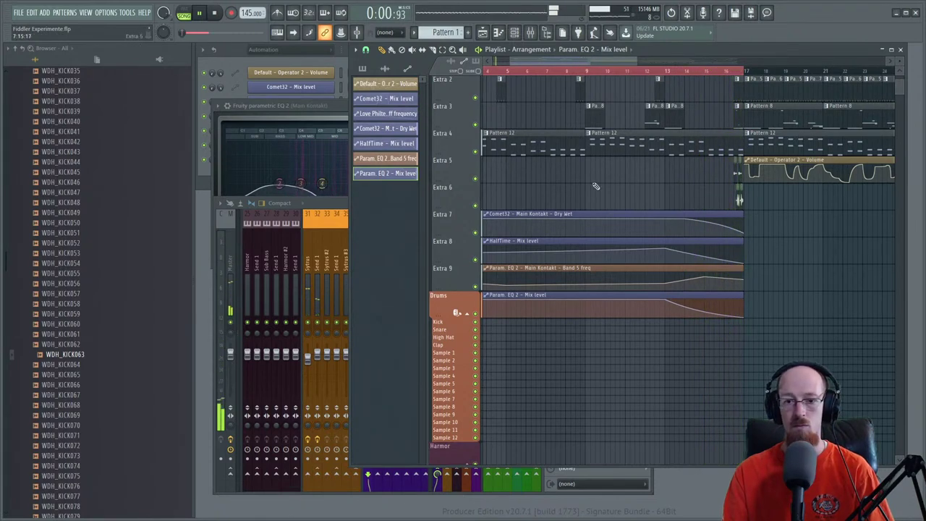
{"action": "scroll", "coordinate": [582, 175], "scroll_direction": "down", "scroll_amount": 3}
{"action": "left_click", "coordinate": [329, 110]}
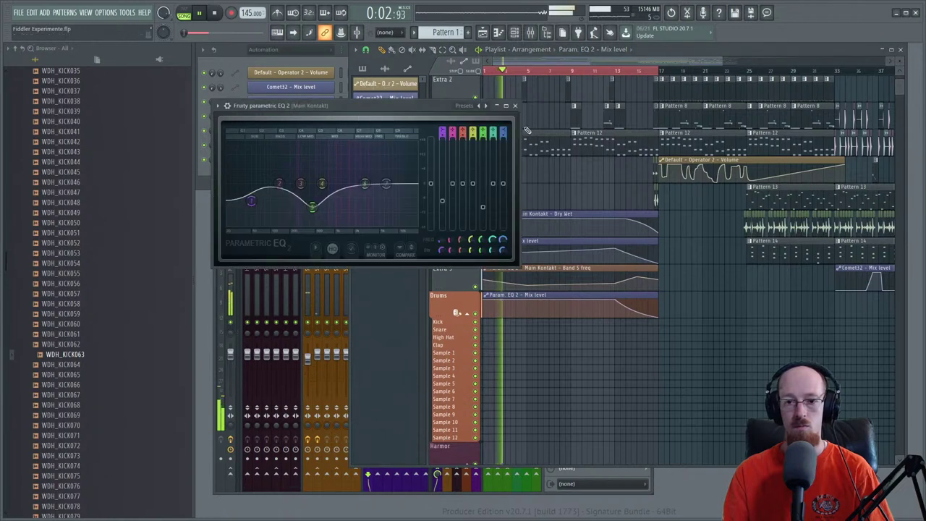
{"action": "left_click", "coordinate": [515, 106]}
{"action": "key", "text": "space"}
- Merge the two Pattern 12 clips on Extra 4 in bars 1 to 16 into a single pattern clip
{"action": "scroll", "coordinate": [511, 154], "scroll_direction": "up", "scroll_amount": 3}
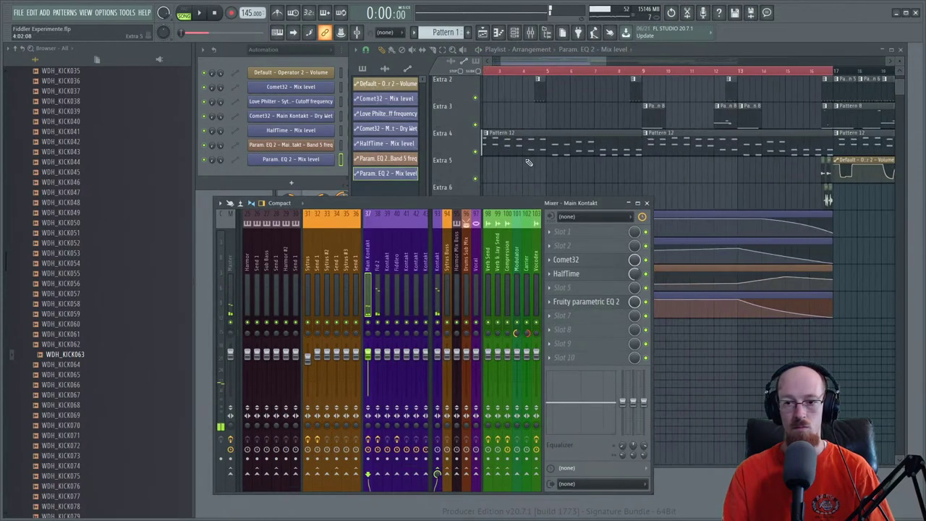
{"action": "scroll", "coordinate": [528, 162], "scroll_direction": "left", "scroll_amount": 1}
{"action": "left_click_drag", "start_coordinate": [538, 156], "coordinate": [727, 149]}
{"action": "key", "text": "ctrl+g"}
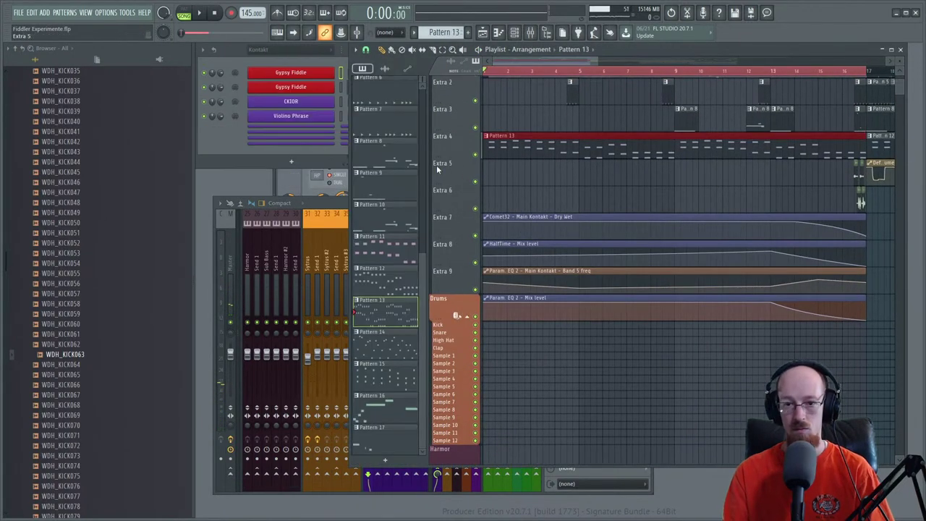
- Open the merged Gypsy Fiddle pattern in the piano roll and review its notes during playback
{"action": "double_click", "coordinate": [541, 151]}
{"action": "key", "text": "space"}
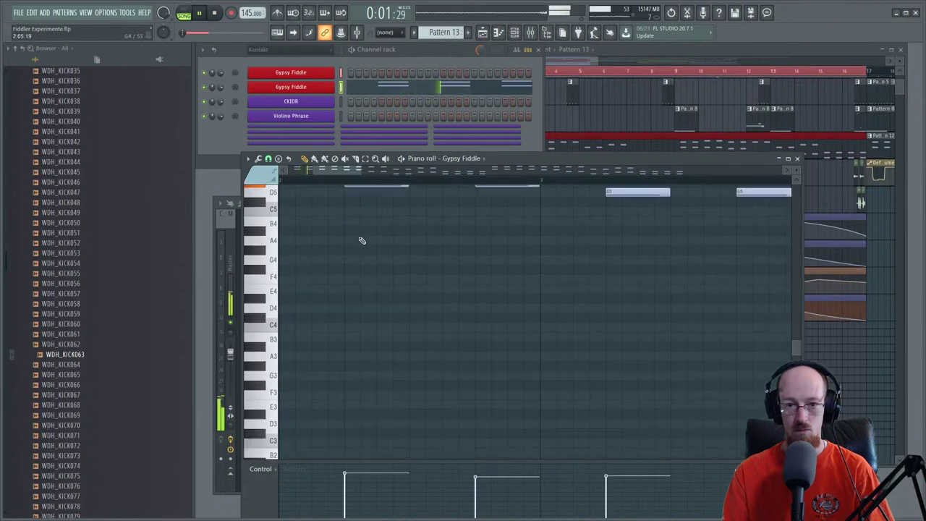
{"action": "scroll", "coordinate": [362, 240], "scroll_direction": "up", "scroll_amount": 3}
{"action": "scroll", "coordinate": [386, 250], "scroll_direction": "down", "scroll_amount": 4}
{"action": "left_click_drag", "start_coordinate": [476, 253], "coordinate": [513, 232]}
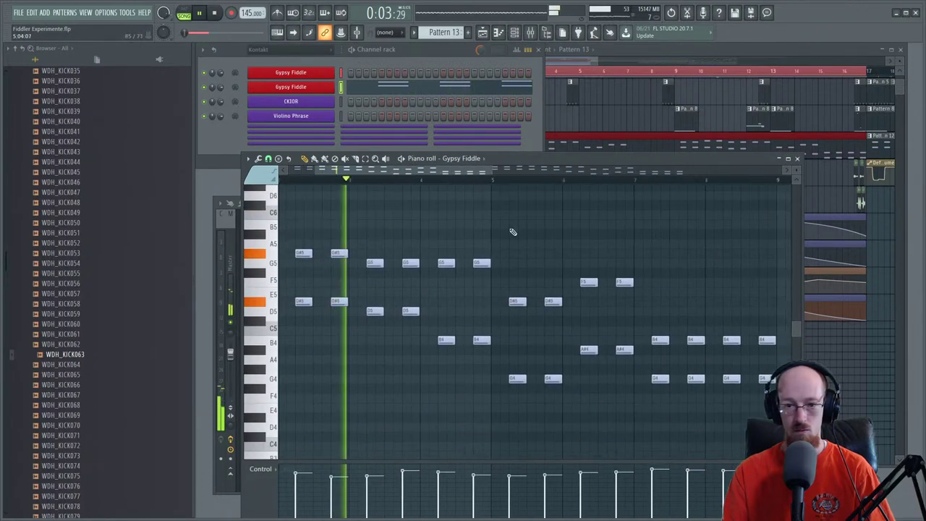
{"action": "scroll", "coordinate": [536, 336], "scroll_direction": "down", "scroll_amount": 2, "text": "ctrl"}
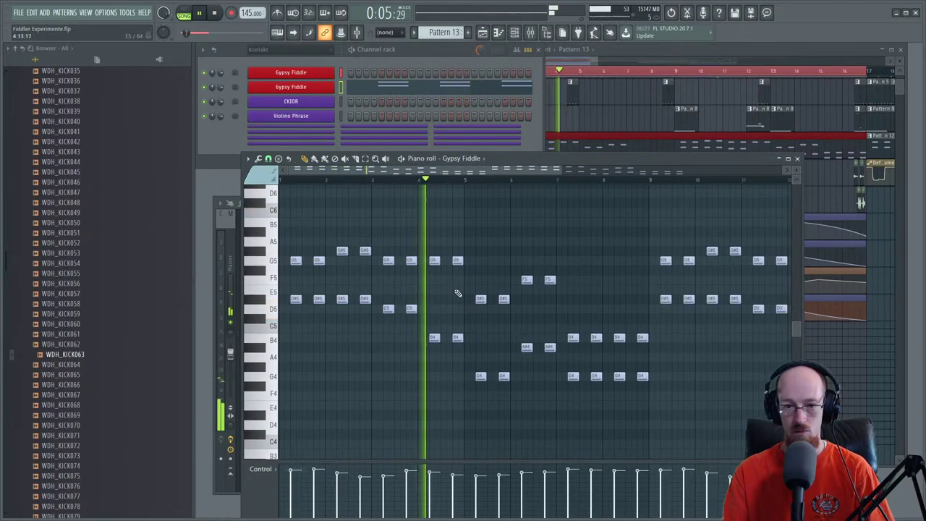
- Try raising the first two upper fiddle notes to G#5, audition them, and restore them to G5
{"action": "mouse_move", "coordinate": [288, 253]}
{"action": "left_mouse_down"}
{"action": "mouse_move", "coordinate": [302, 266]}
{"action": "mouse_move", "coordinate": [366, 248]}
{"action": "mouse_move", "coordinate": [298, 231]}
{"action": "mouse_move", "coordinate": [292, 257]}
{"action": "left_mouse_up"}
{"action": "key", "text": "space"}
{"action": "key", "text": "space"}
{"action": "key", "text": "shift+Up"}
{"action": "key", "text": "shift+Up"}
{"action": "key", "text": "shift+Up"}
{"action": "key", "text": "space"}
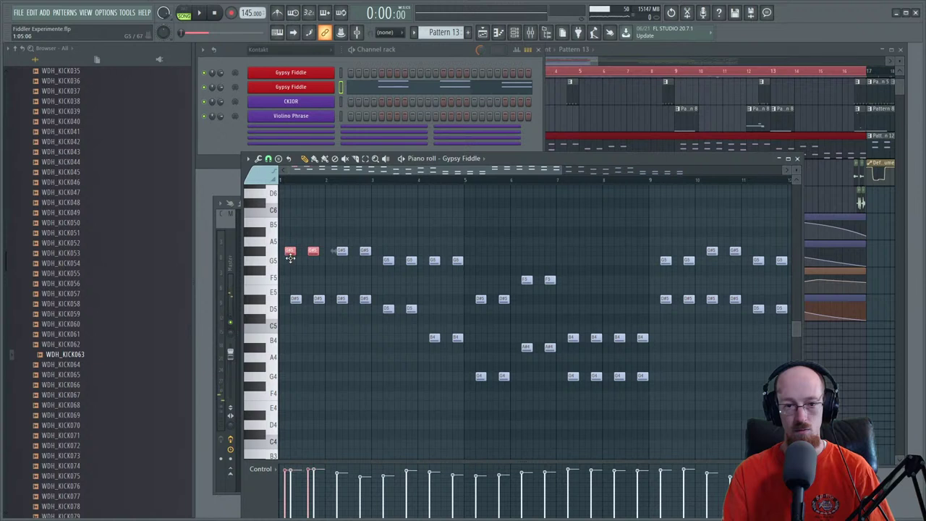
{"action": "key", "text": "space"}
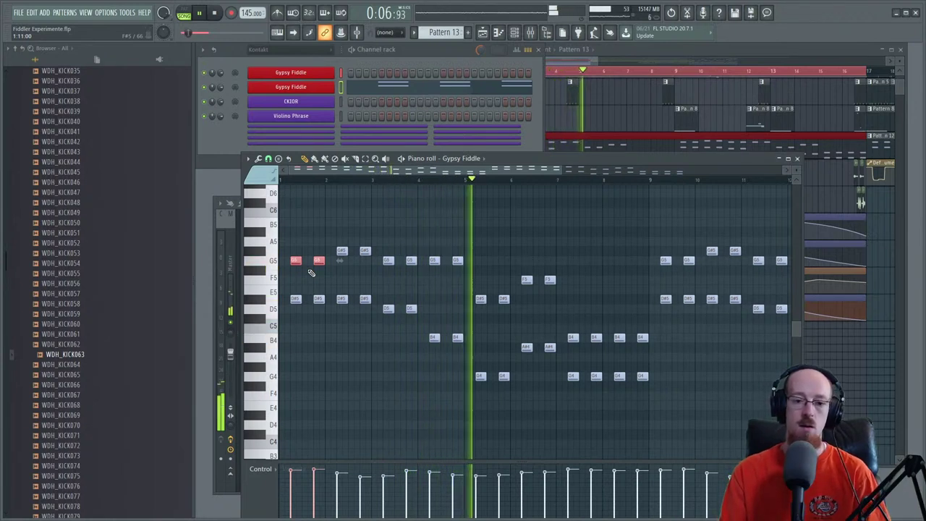
{"action": "key", "text": "space"}
- Try transposing all the fiddle notes up an octave, audition the result, return them to the original octave, and close the piano roll
{"action": "left_click_drag", "start_coordinate": [283, 229], "coordinate": [460, 364]}
{"action": "left_click_drag", "start_coordinate": [530, 379], "coordinate": [531, 379]}
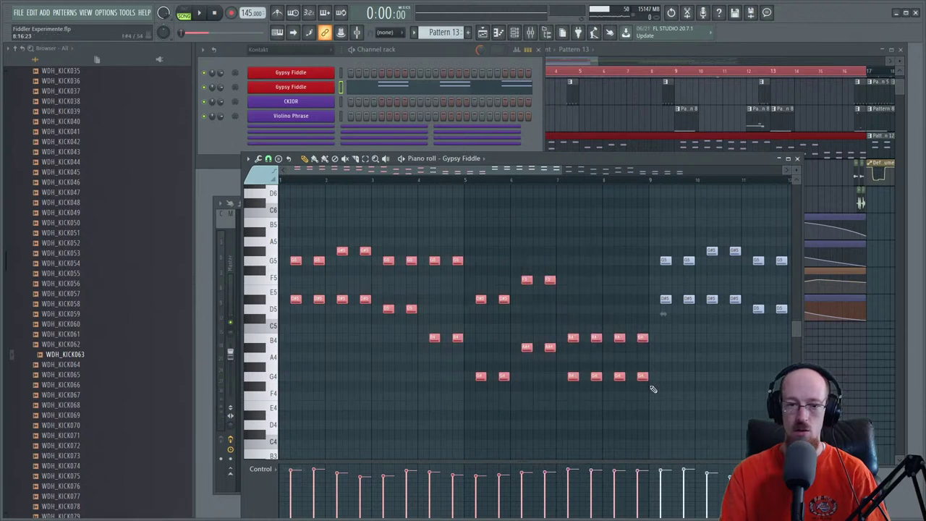
{"action": "key", "text": "ctrl+a"}
{"action": "key", "text": "ctrl+Up"}
{"action": "key", "text": "space"}
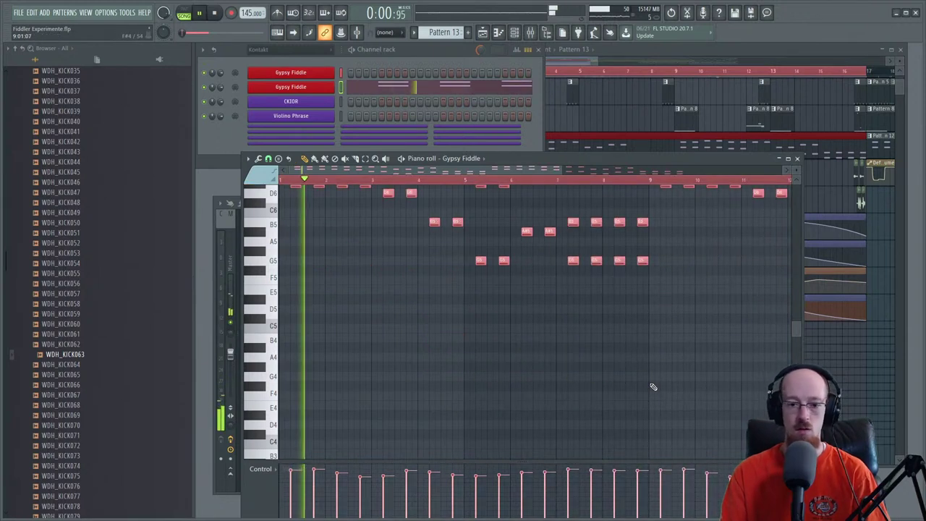
{"action": "scroll", "coordinate": [541, 393], "scroll_direction": "up", "scroll_amount": 3}
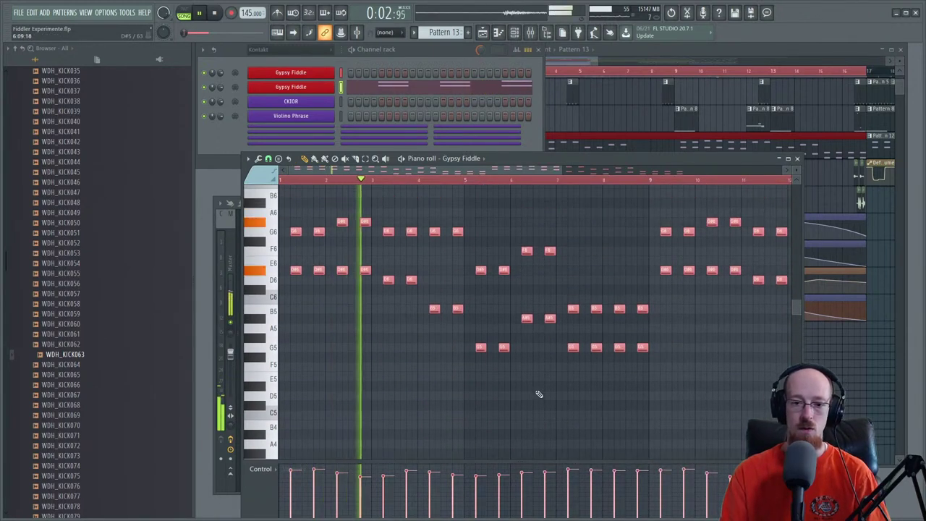
{"action": "key", "text": "ctrl+Down"}
{"action": "left_click", "coordinate": [796, 159]}
{"action": "key", "text": "space"}
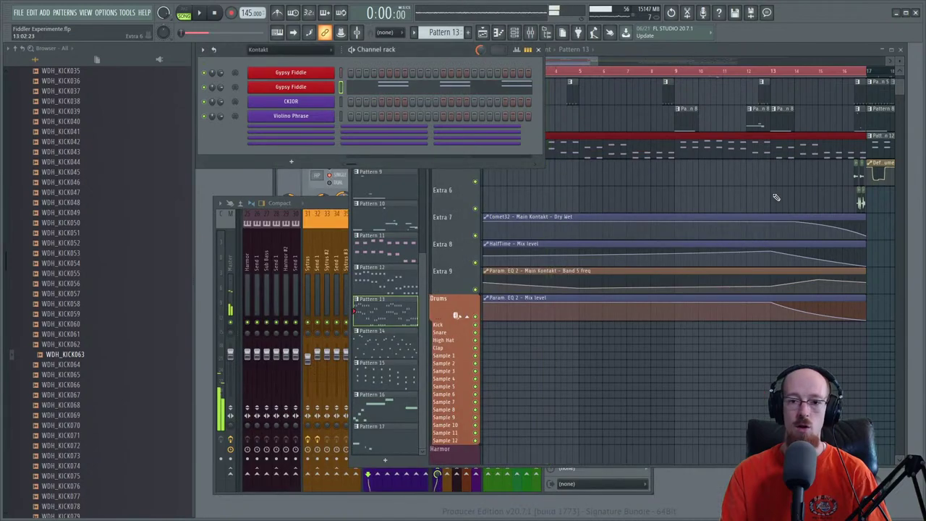
- Load HalfTime into slot 5 of the Fid 2 mixer track, after ConvologyXT
{"action": "left_click", "coordinate": [532, 35]}
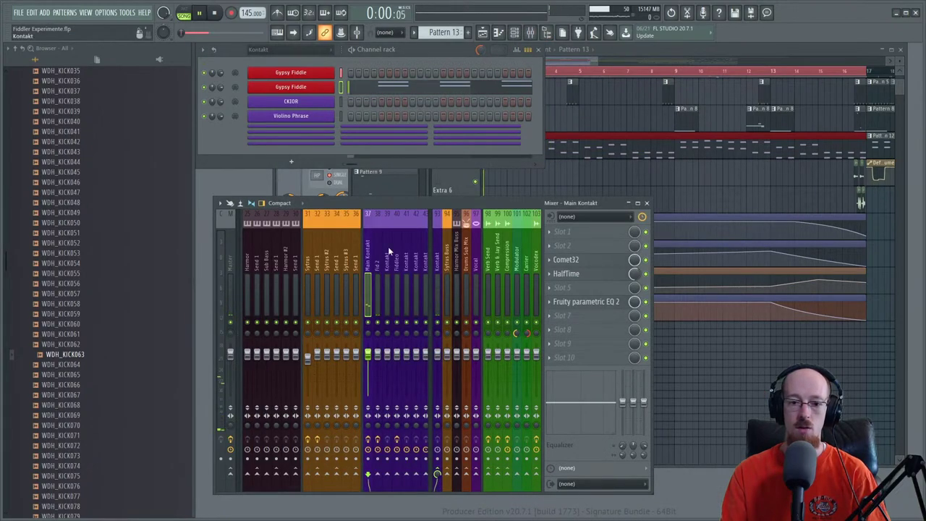
{"action": "left_click", "coordinate": [376, 266]}
{"action": "left_click", "coordinate": [604, 297]}
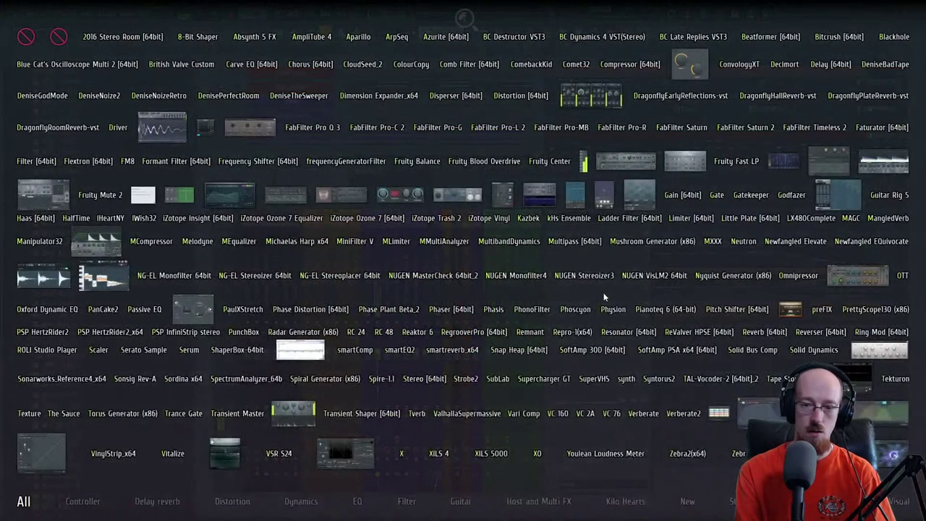
{"action": "type", "text": "half"}
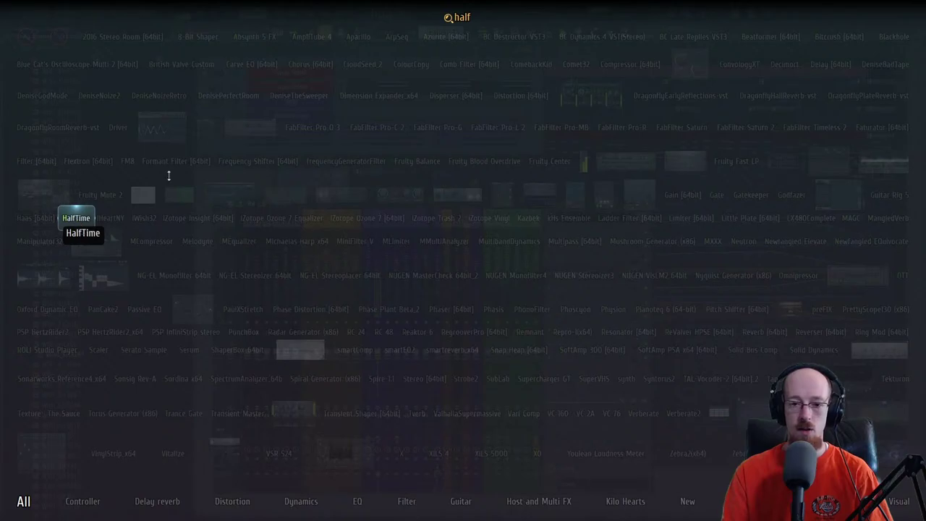
{"action": "key", "text": "Return"}
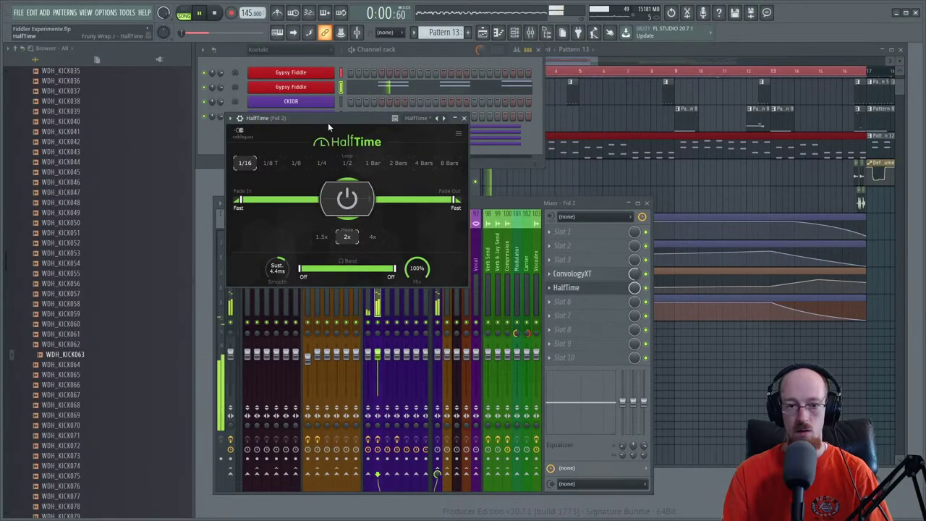
{"action": "left_click_drag", "start_coordinate": [328, 125], "coordinate": [323, 150]}
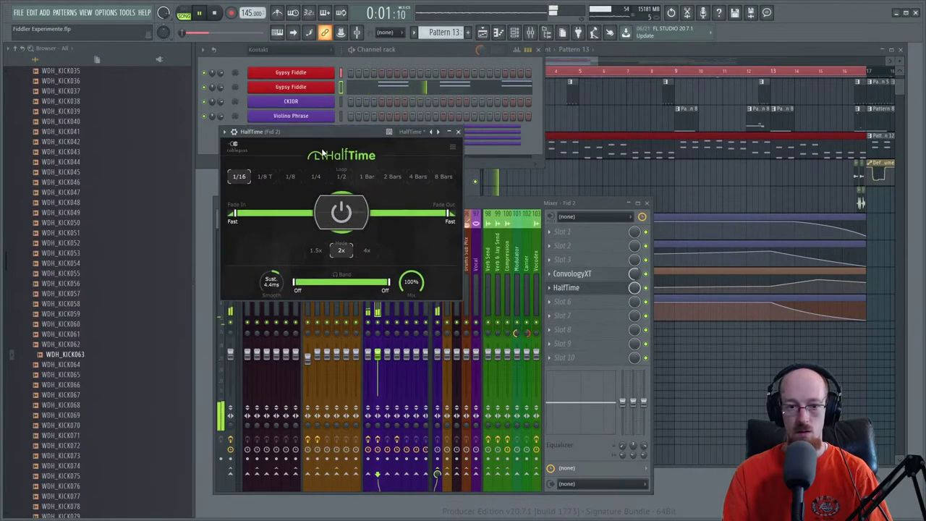
- Automate the Fid 2 HalfTime mix level over bars 1 to 16, dipping near bar 5 and ramping down from about bar 11
{"action": "right_click", "coordinate": [637, 287]}
{"action": "left_click", "coordinate": [654, 350]}
{"action": "left_click", "coordinate": [591, 57]}
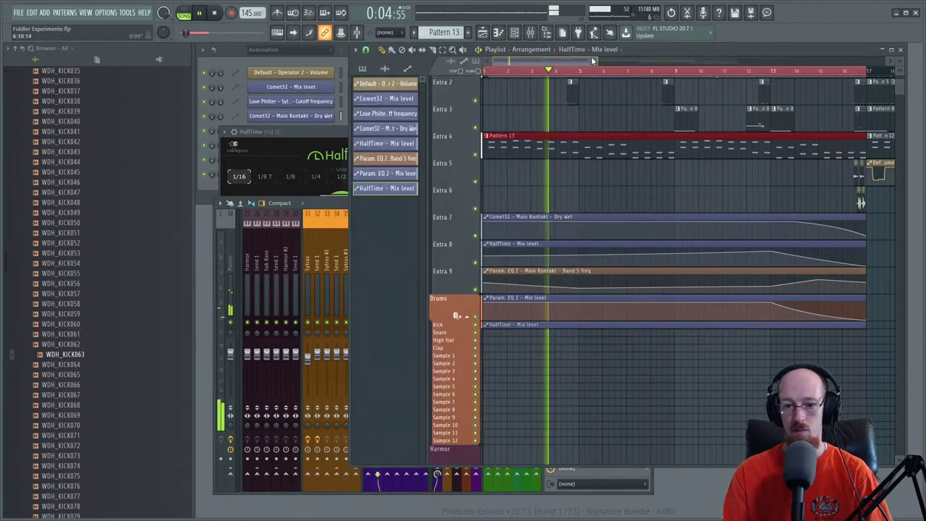
{"action": "left_click_drag", "start_coordinate": [454, 328], "coordinate": [453, 348]}
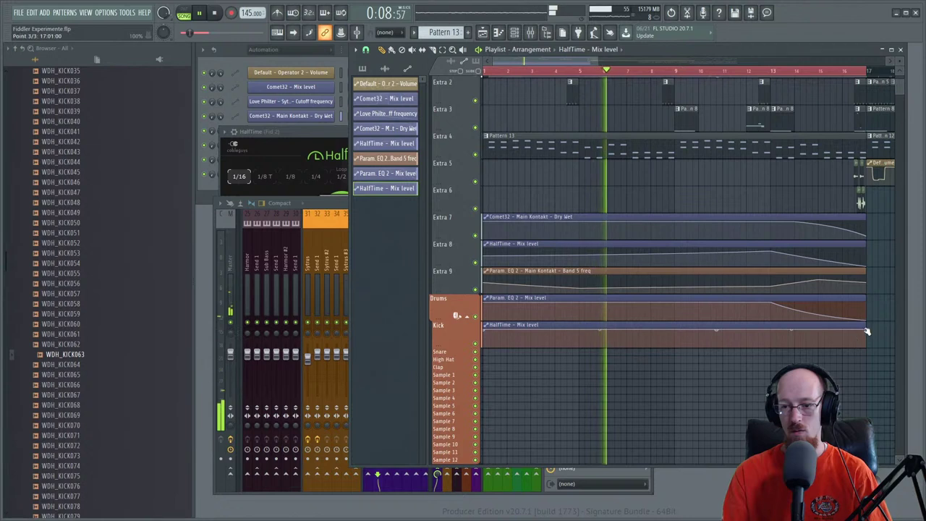
{"action": "left_click_drag", "start_coordinate": [865, 330], "coordinate": [871, 341]}
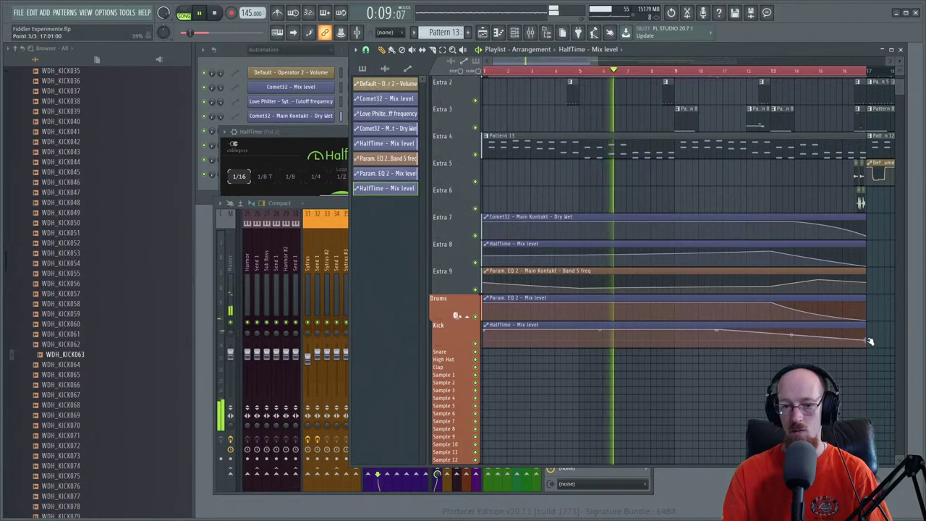
{"action": "left_click", "coordinate": [326, 135]}
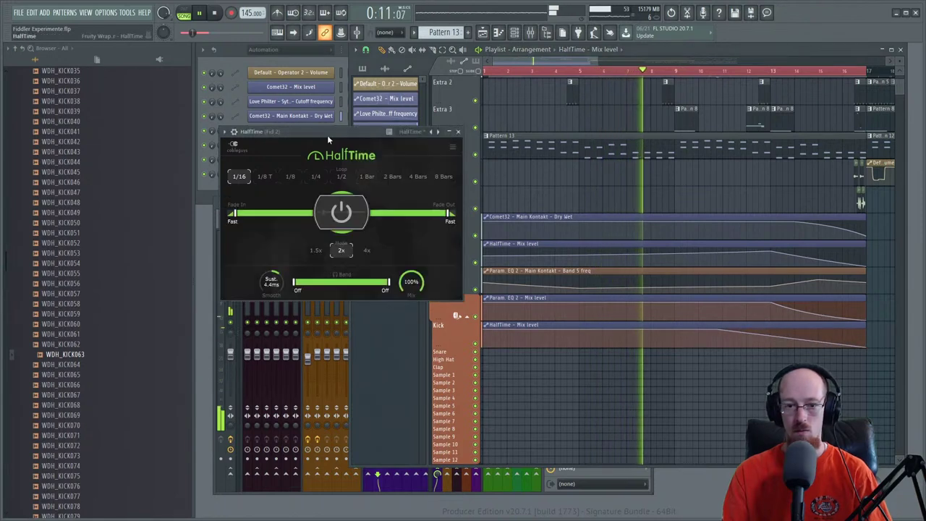
{"action": "right_click", "coordinate": [581, 335]}
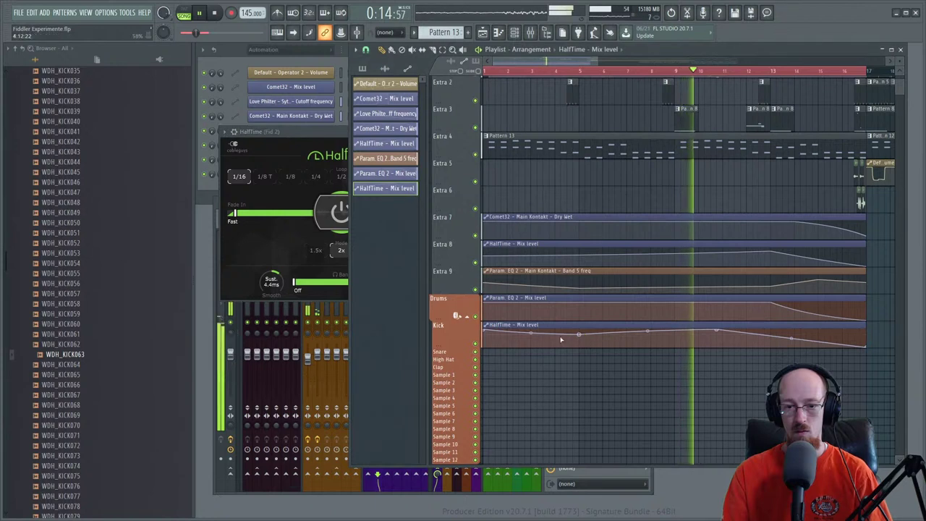
- Audition the intro from bar 1 into bar 17, reviewing the Fid 2 HalfTime settings and closing the plugin
{"action": "key", "text": "space"}
{"action": "key", "text": "space"}
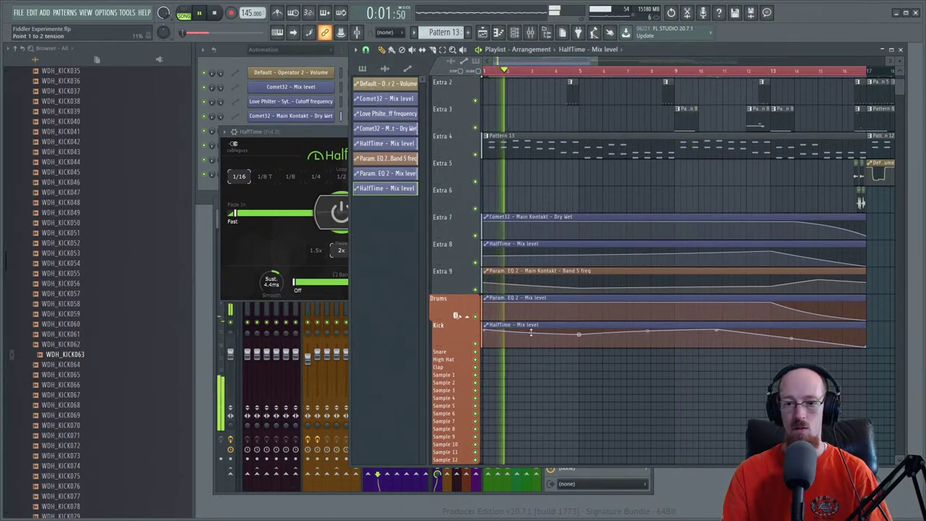
{"action": "left_click", "coordinate": [323, 130]}
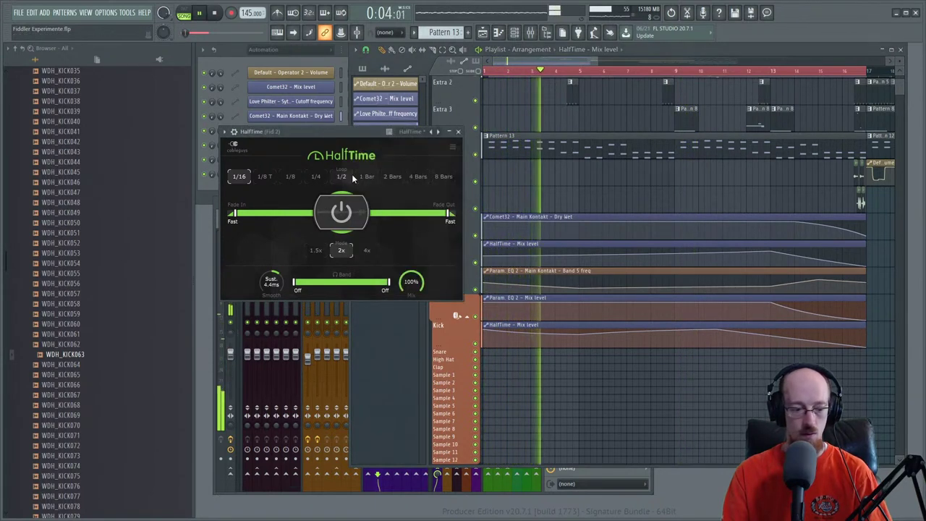
{"action": "left_click", "coordinate": [458, 132]}
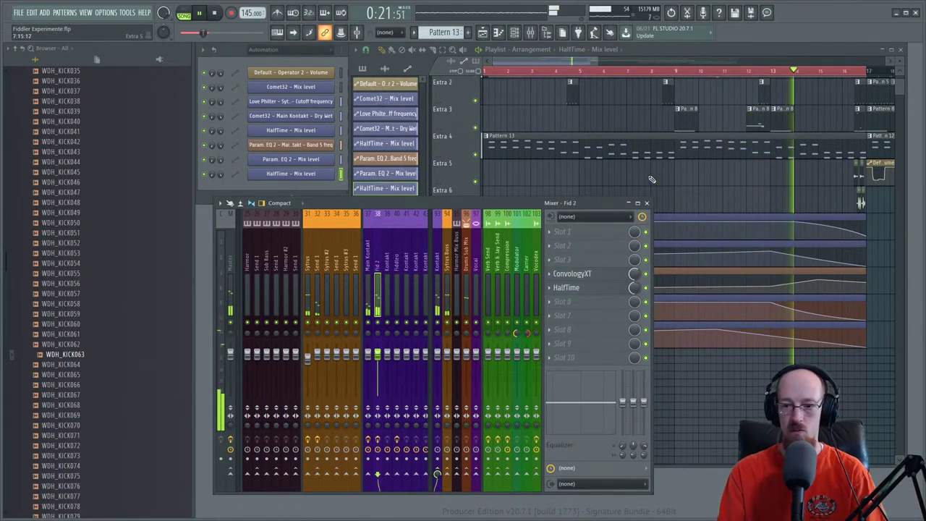
{"action": "left_click", "coordinate": [755, 48]}
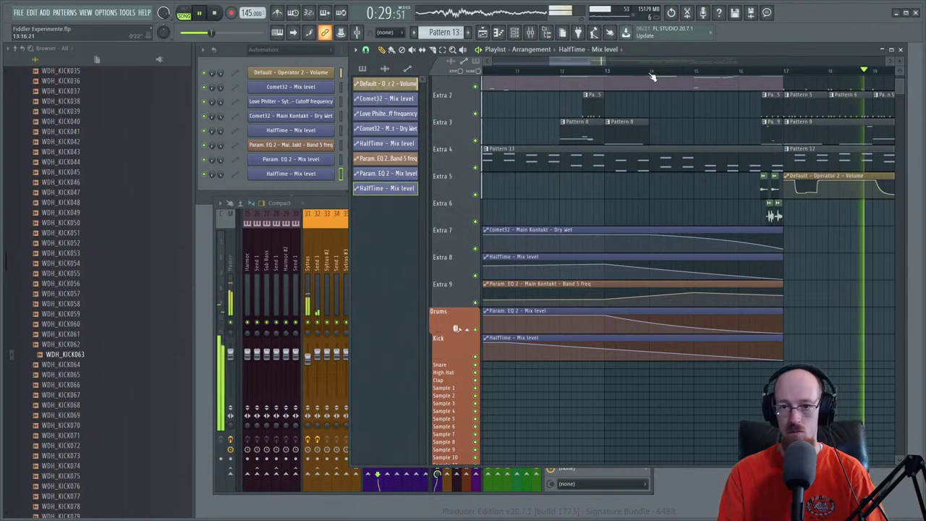
- Lower the Main Kontakt Comet32 Dry Wet automation at bar 15 to about 42% and audition the transition from bar 13
{"action": "key", "text": "space"}
{"action": "left_click", "coordinate": [607, 73]}
{"action": "key", "text": "space"}
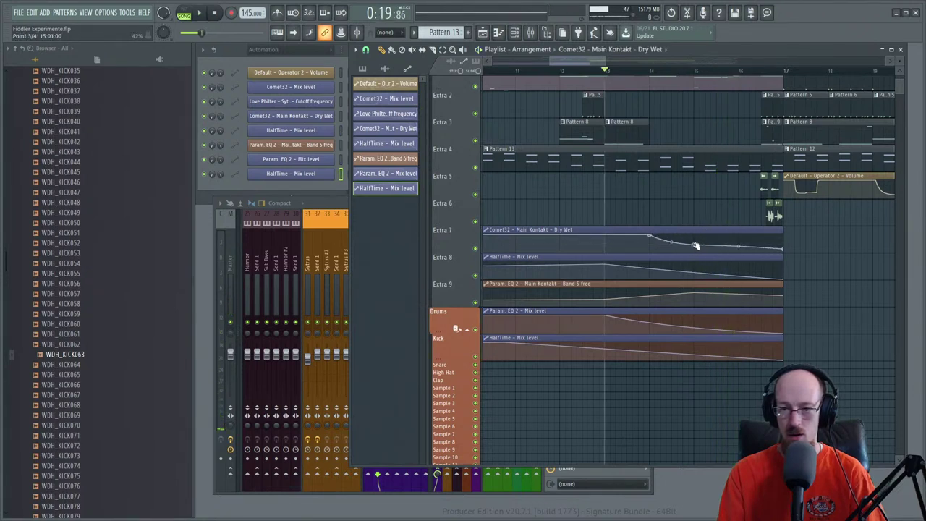
{"action": "key", "text": "space"}
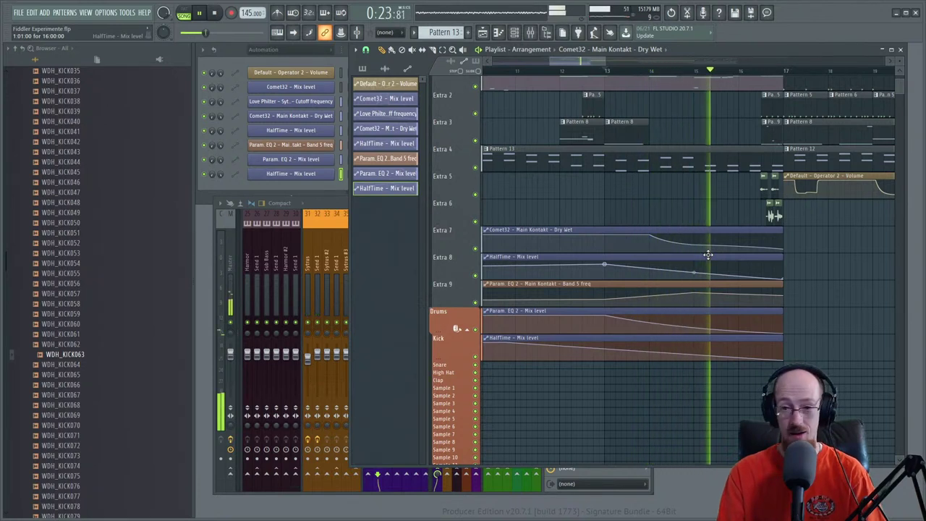
{"action": "scroll", "coordinate": [706, 255], "scroll_direction": "down", "scroll_amount": 2}
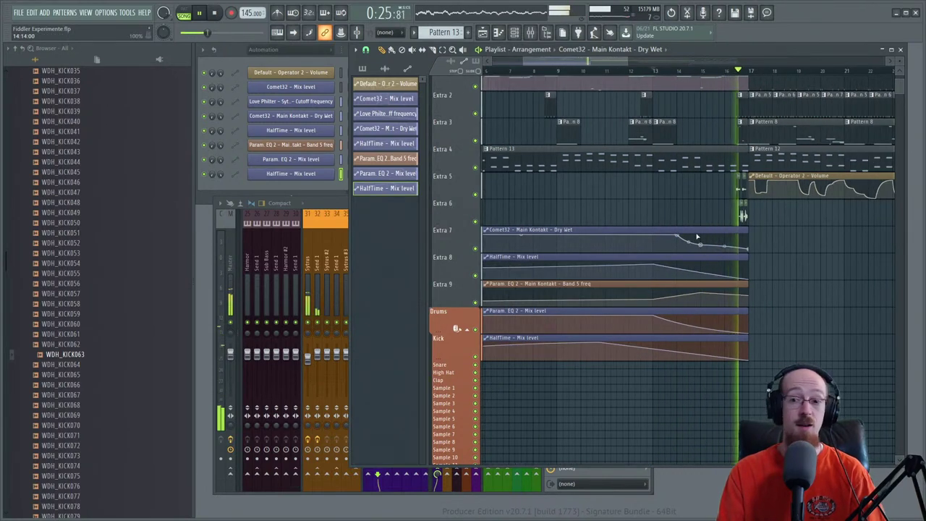
{"action": "left_click_drag", "start_coordinate": [781, 217], "coordinate": [685, 253]}
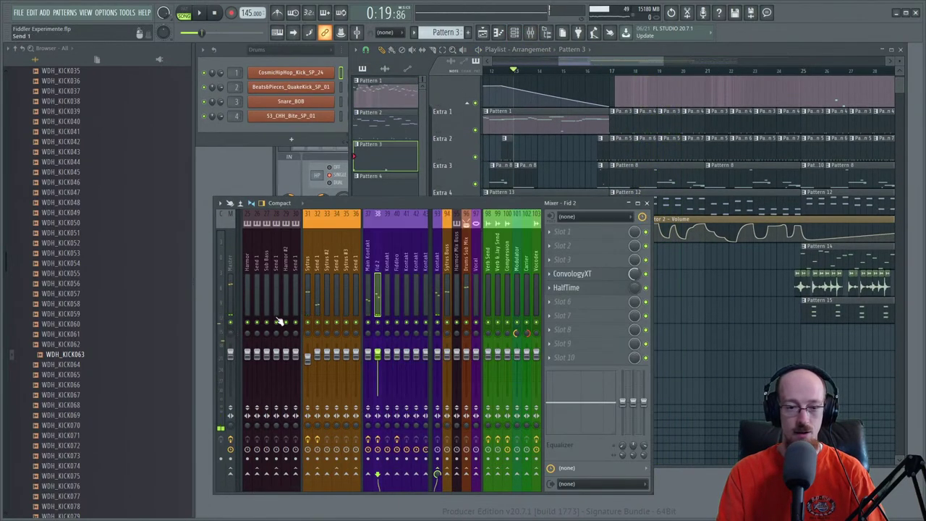
- Inspect the Kick 1 mixer track while playing the main section from bar 17
{"action": "scroll", "coordinate": [279, 321], "scroll_direction": "up", "scroll_amount": 8}
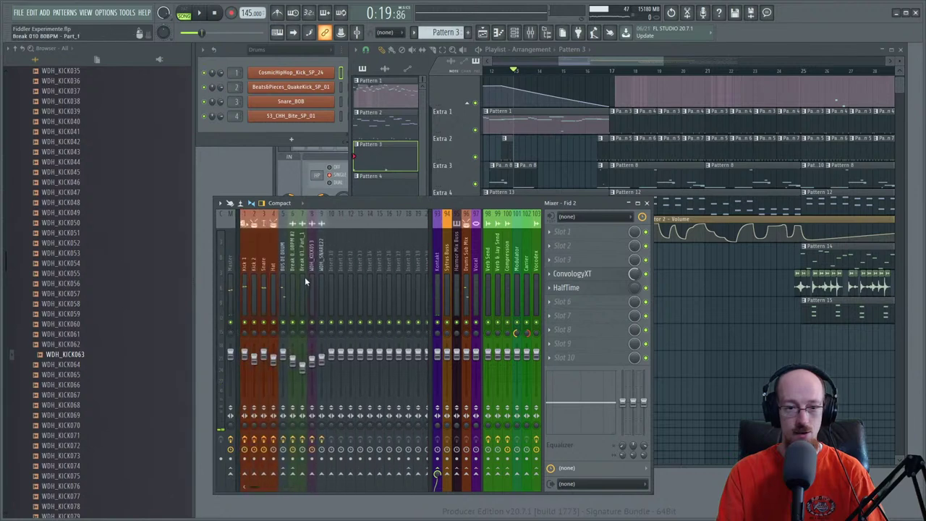
{"action": "key", "text": "space"}
{"action": "left_click", "coordinate": [245, 267]}
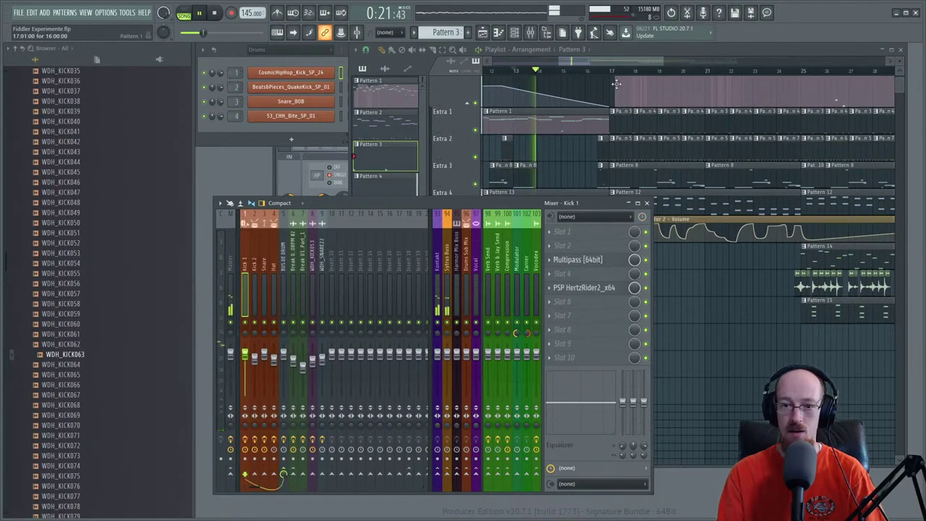
{"action": "left_click", "coordinate": [612, 73]}
{"action": "left_click", "coordinate": [246, 289]}
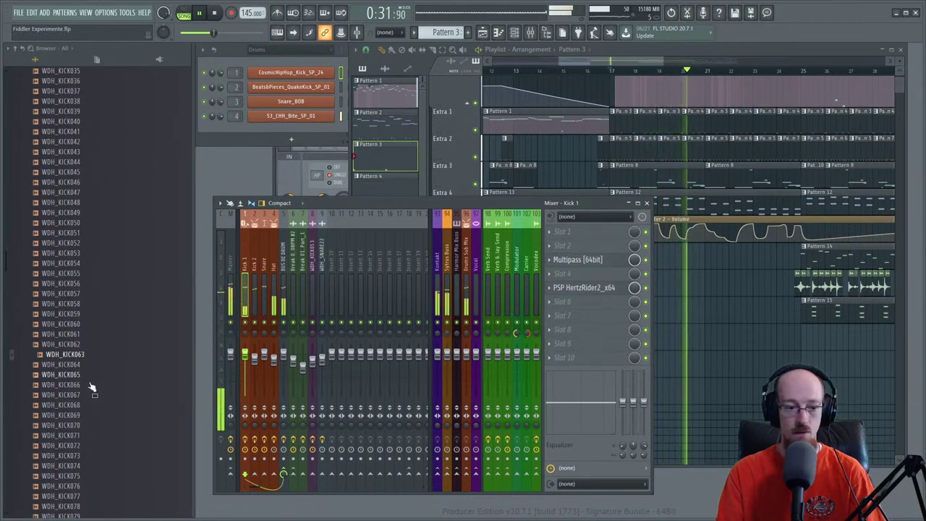
- Audition the WDH kick samples and add WDH_KICK085 as a new channel above CosmicHipHop_Kick_SP_24, with a hit on step 1 of Pattern 3
{"action": "key", "text": "space"}
{"action": "left_click_drag", "start_coordinate": [73, 355], "coordinate": [75, 359]}
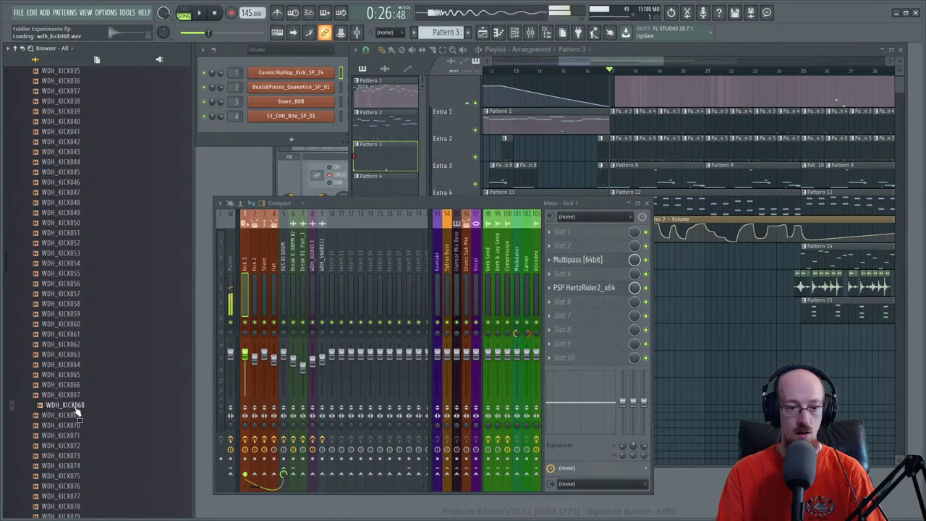
{"action": "scroll", "coordinate": [84, 272], "scroll_direction": "down", "scroll_amount": 6}
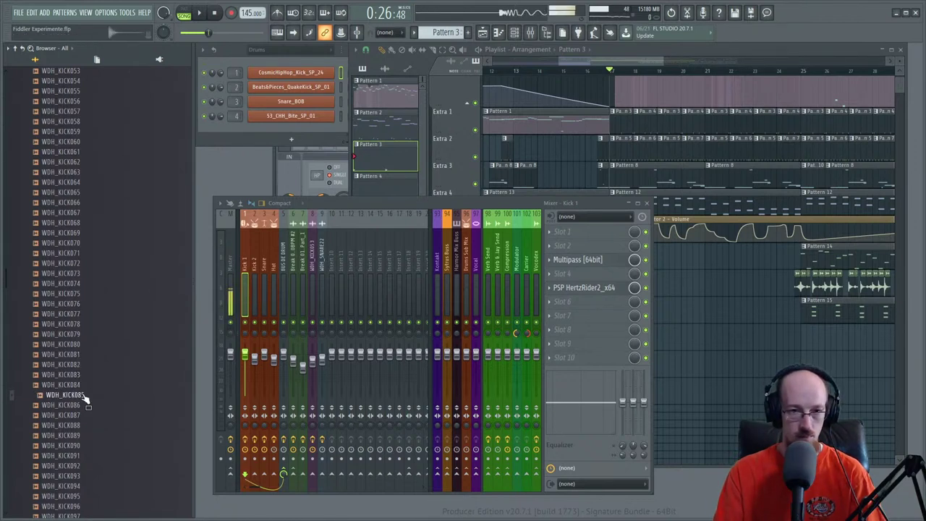
{"action": "left_click", "coordinate": [298, 55]}
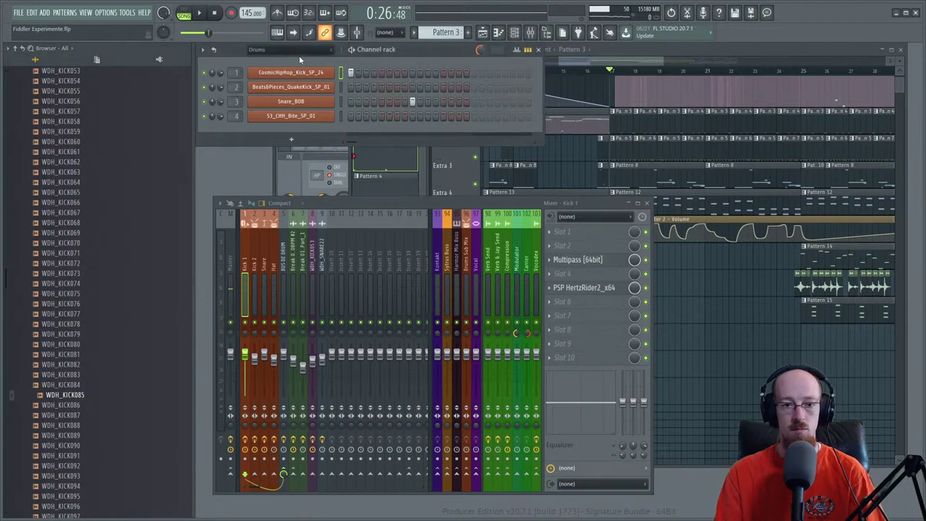
{"action": "left_click", "coordinate": [296, 51]}
{"action": "left_click", "coordinate": [296, 60]}
{"action": "left_click", "coordinate": [621, 124]}
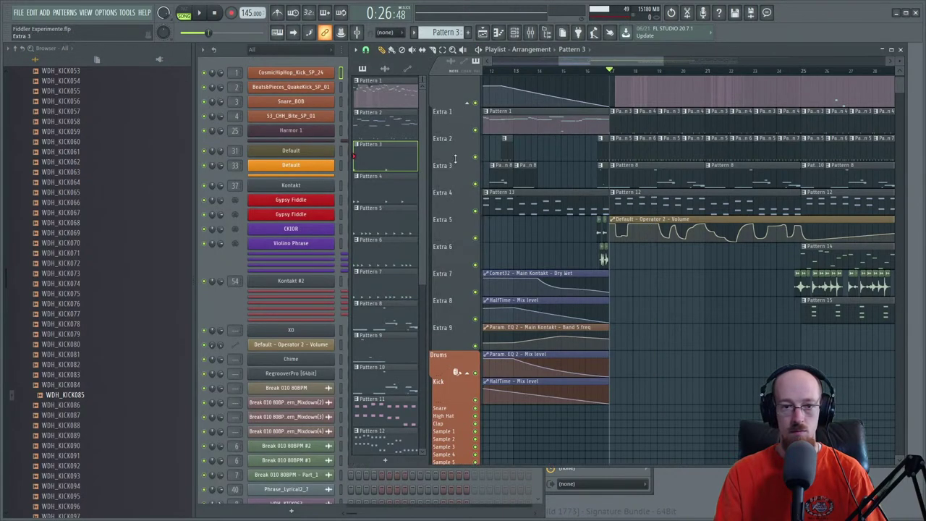
{"action": "left_click", "coordinate": [273, 56]}
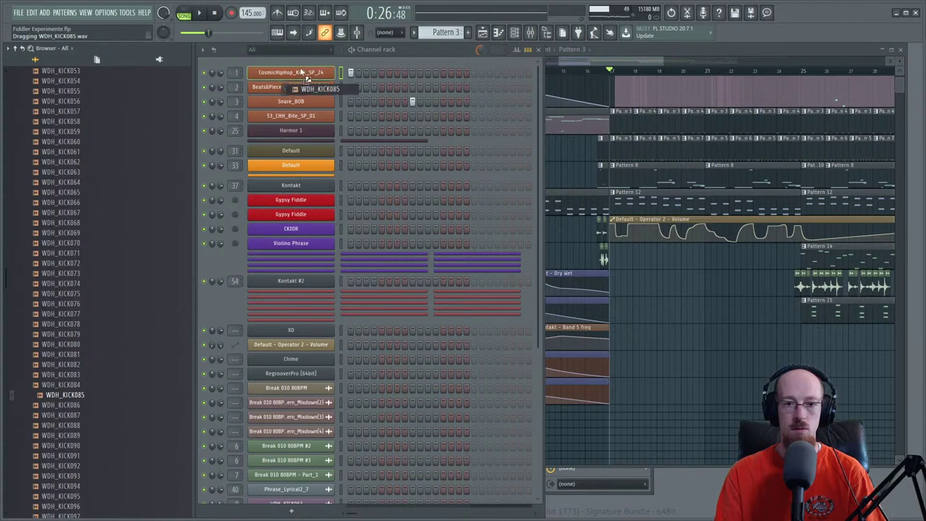
{"action": "left_click_drag", "start_coordinate": [302, 71], "coordinate": [304, 83]}
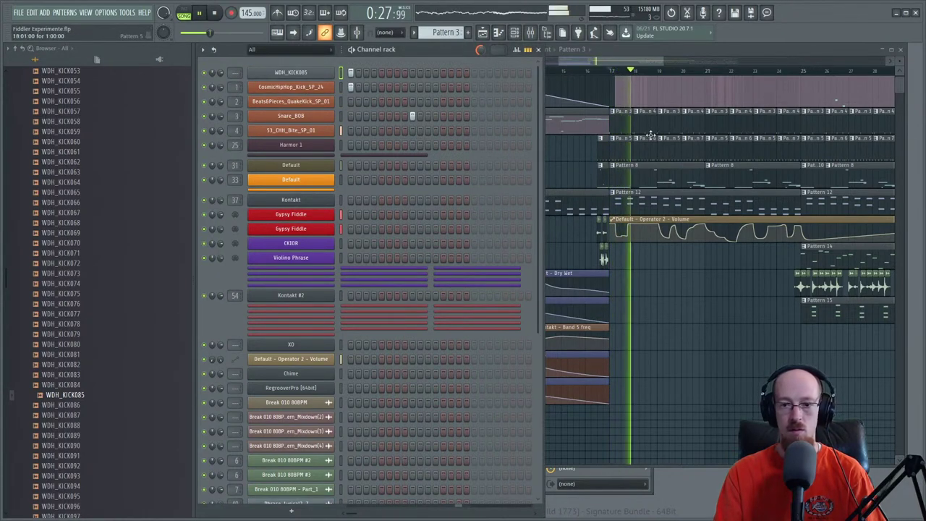
- Make the Pattern 4 clip at bar 18 unique, put a WDH_KICK085 hit on its first step, and audition from bar 17
{"action": "key", "text": "space"}
{"action": "right_click", "coordinate": [637, 114]}
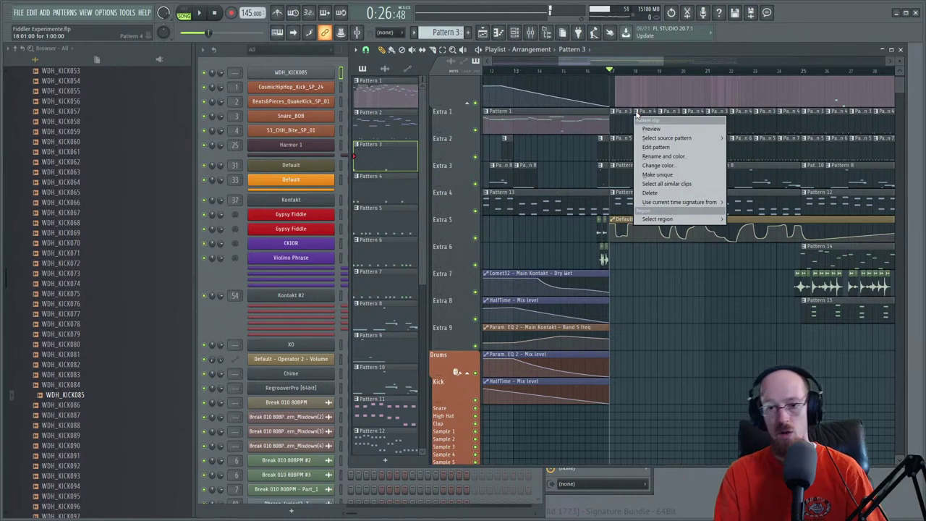
{"action": "left_click", "coordinate": [657, 174]}
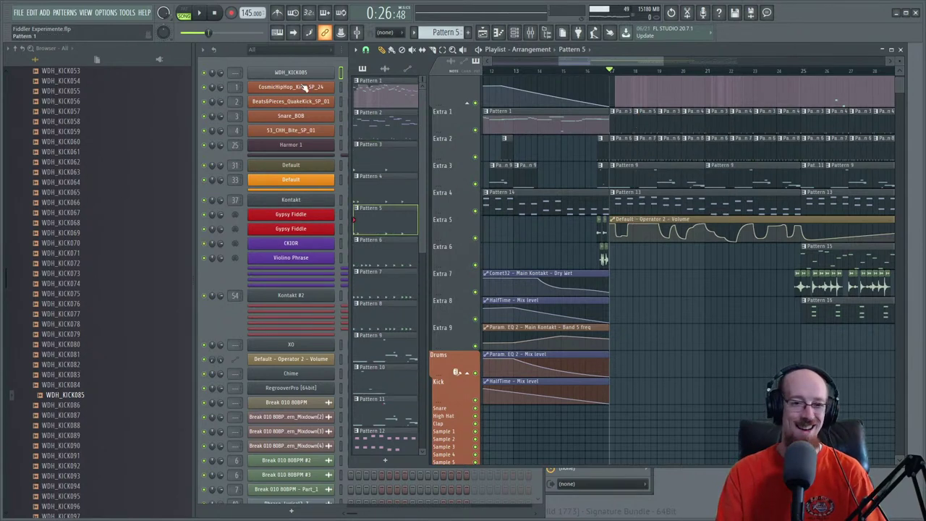
{"action": "left_click", "coordinate": [248, 68]}
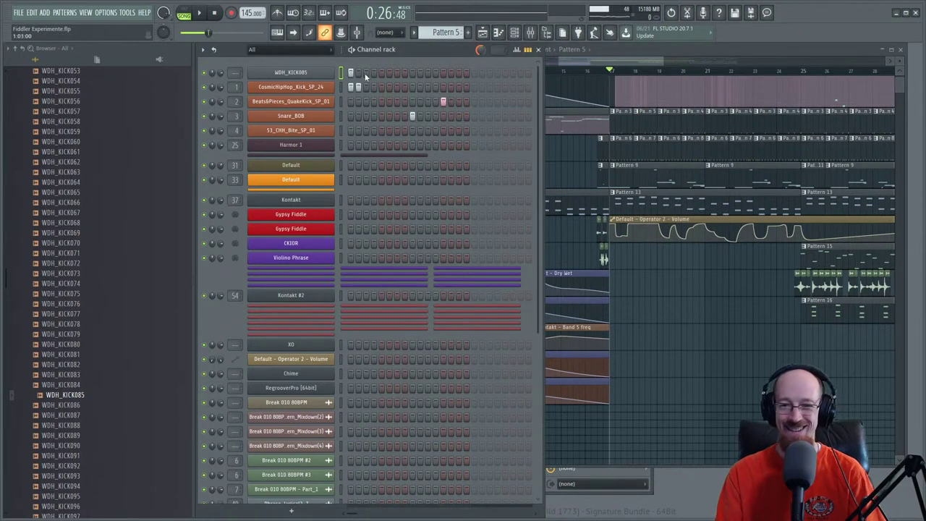
{"action": "key", "text": "space"}
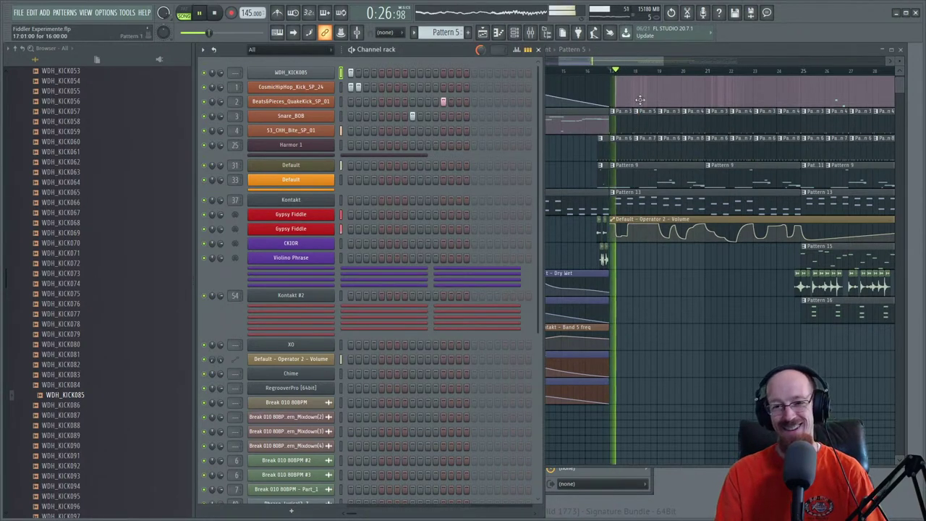
{"action": "key", "text": "space"}
- Add a WDH_KICK085 hit on step 1 of Pattern 4 and try extra CosmicHipHop_Kick_SP_24 hits on steps 7 and 8
{"action": "left_click", "coordinate": [672, 128]}
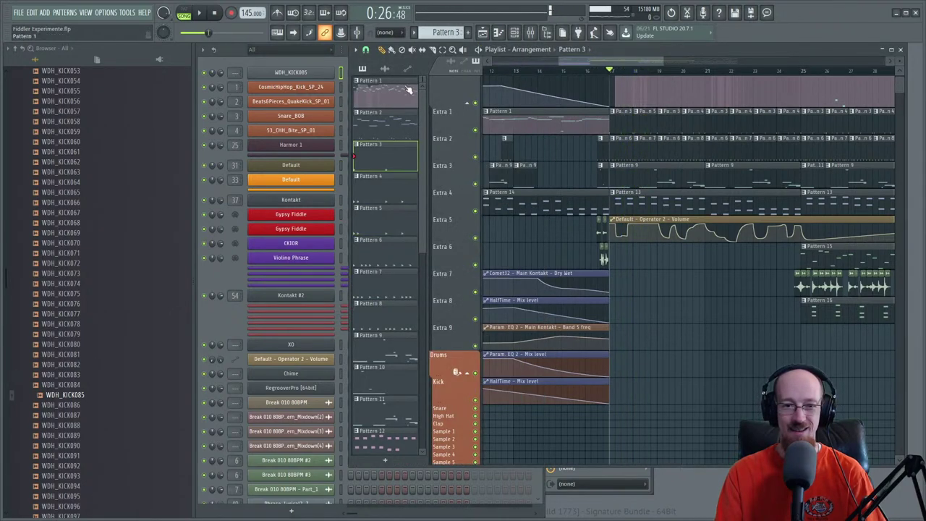
{"action": "left_click", "coordinate": [337, 67]}
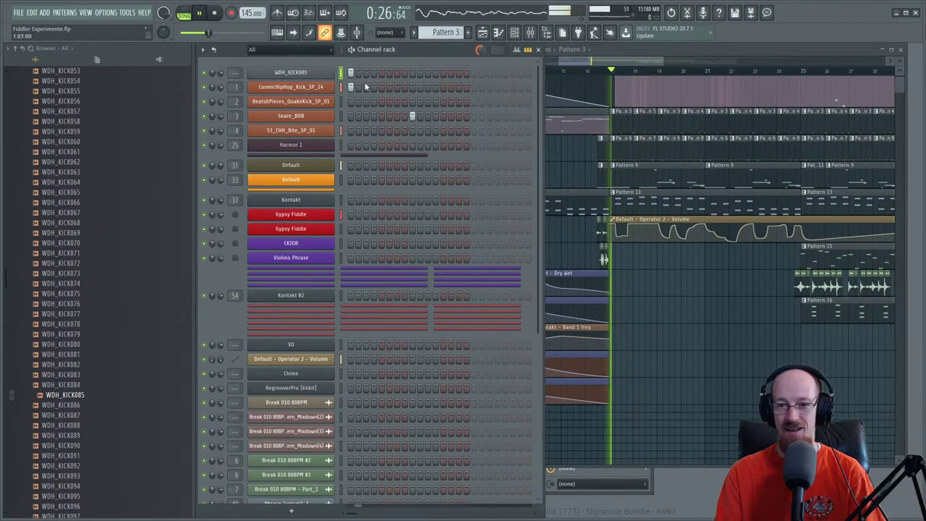
{"action": "left_click", "coordinate": [696, 120]}
{"action": "left_click", "coordinate": [338, 65]}
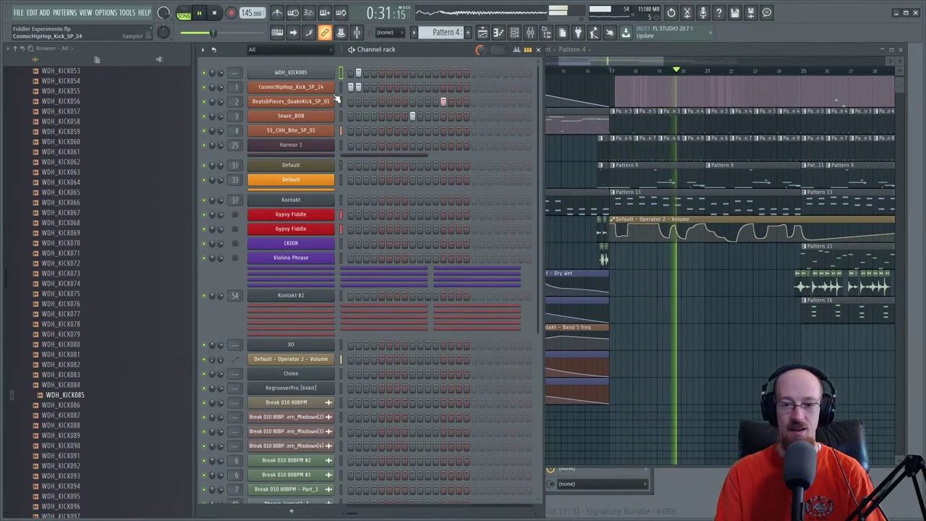
{"action": "key", "text": "space"}
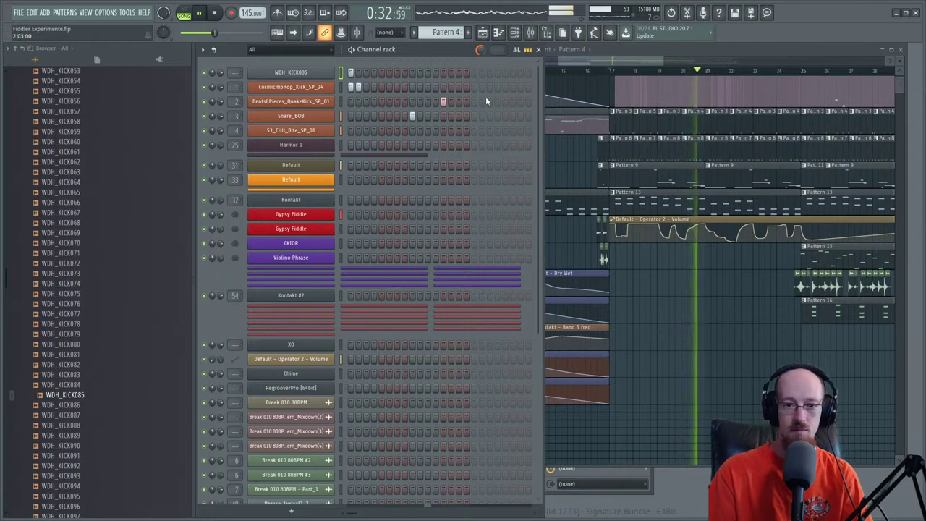
{"action": "key", "text": "space"}
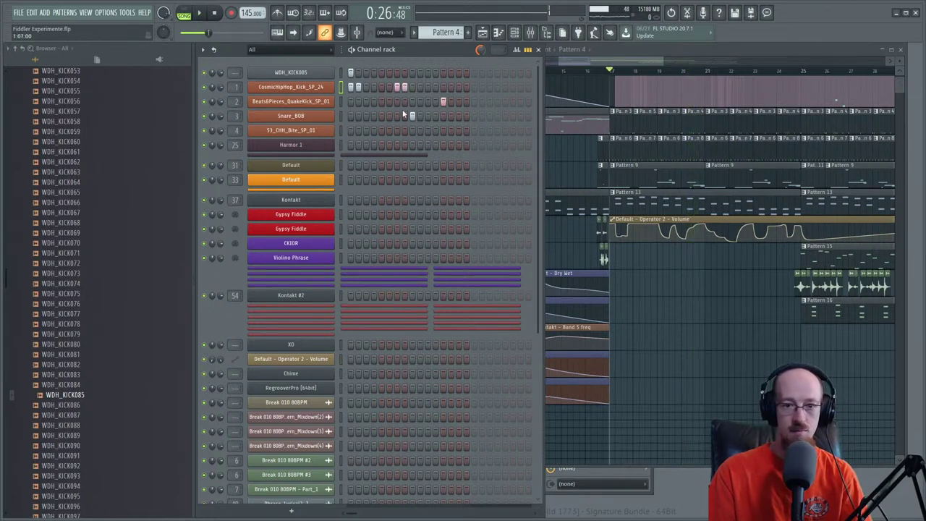
{"action": "key", "text": "space"}
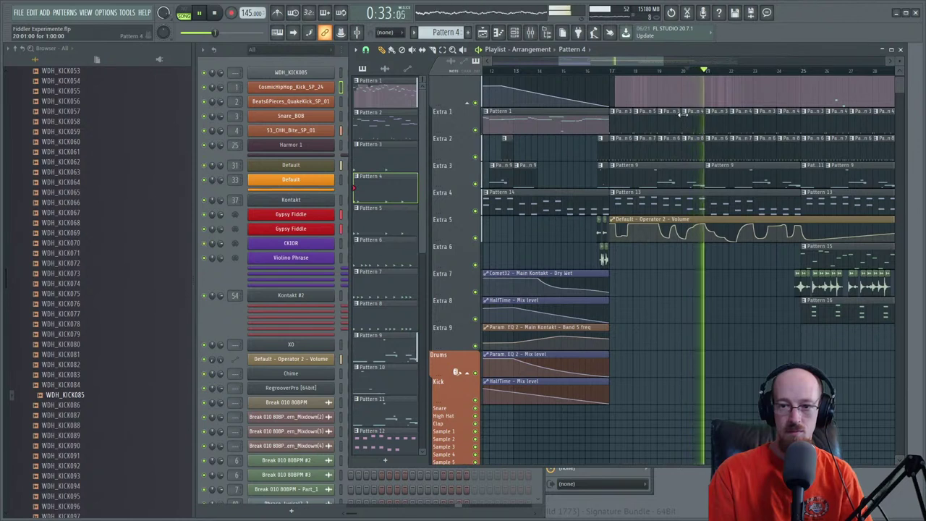
- Make the Pattern 4 clip at bar 20 unique and add a CosmicHipHop_Kick_SP_24 hit on step 11, keeping WDH_KICK085 only on step 1
{"action": "key", "text": "space"}
{"action": "left_click", "coordinate": [685, 113]}
{"action": "key", "text": "u"}
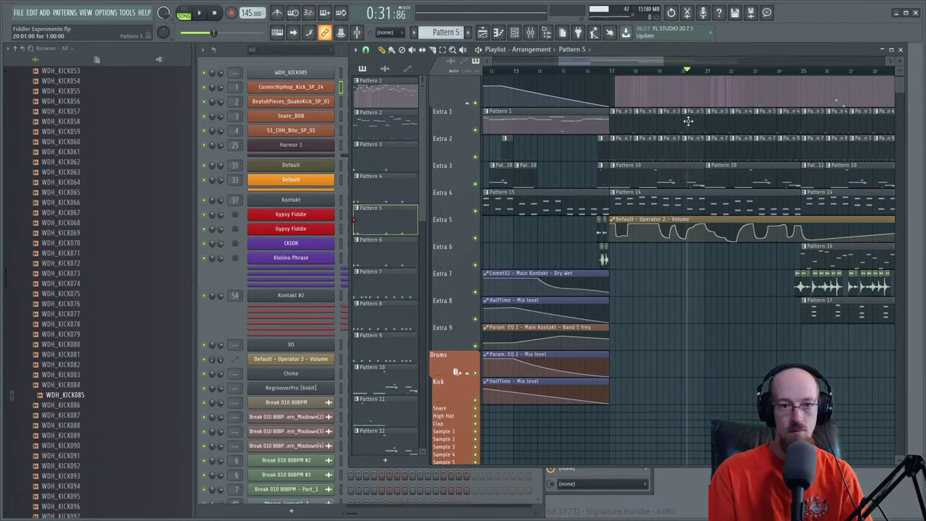
{"action": "key", "text": "space"}
{"action": "left_click", "coordinate": [330, 66]}
{"action": "key", "text": "space"}
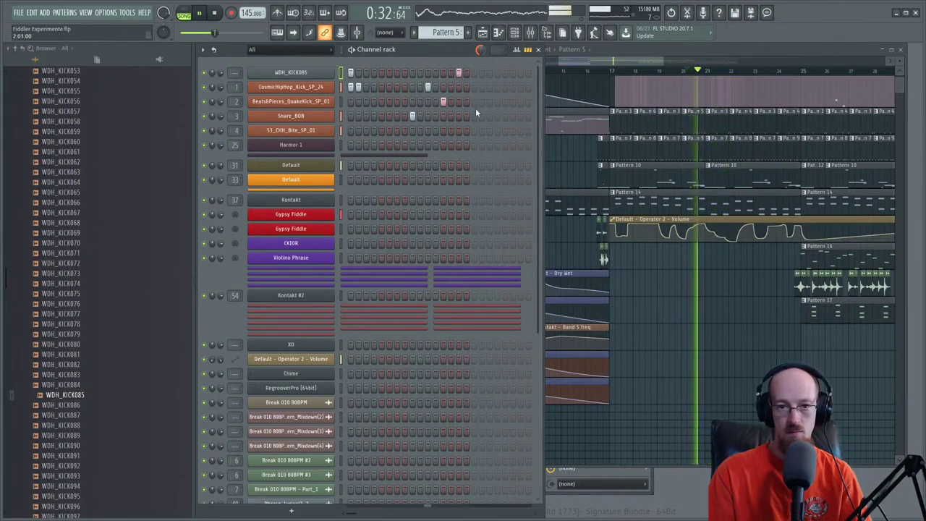
{"action": "right_click", "coordinate": [459, 74]}
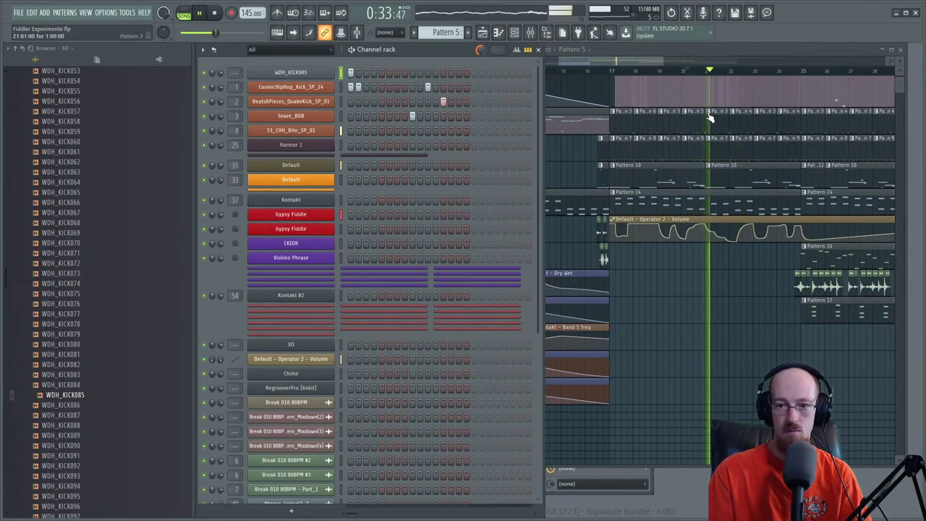
- Make the Pattern 4 clip at bar 22 unique and open the WDH_KICK085 channel's piano roll for the new pattern
{"action": "key", "text": "space"}
{"action": "right_click", "coordinate": [732, 114]}
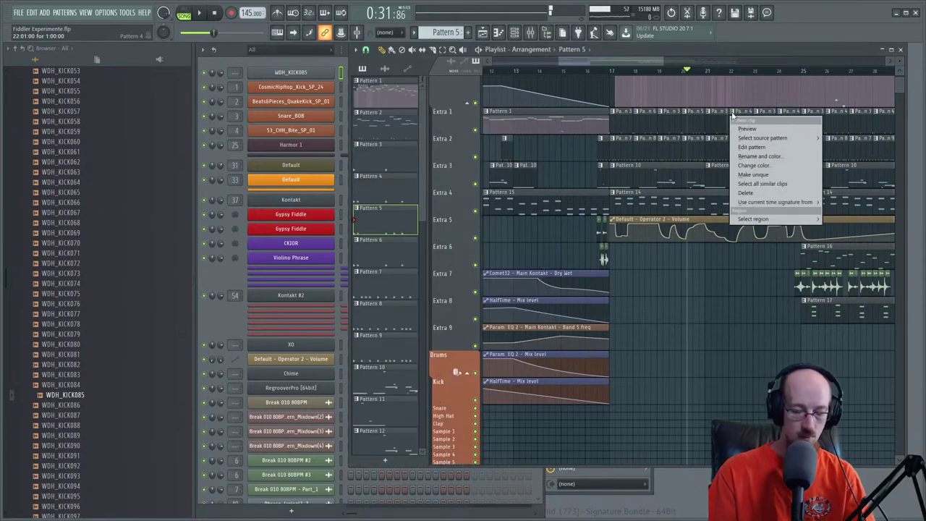
{"action": "left_click", "coordinate": [753, 175]}
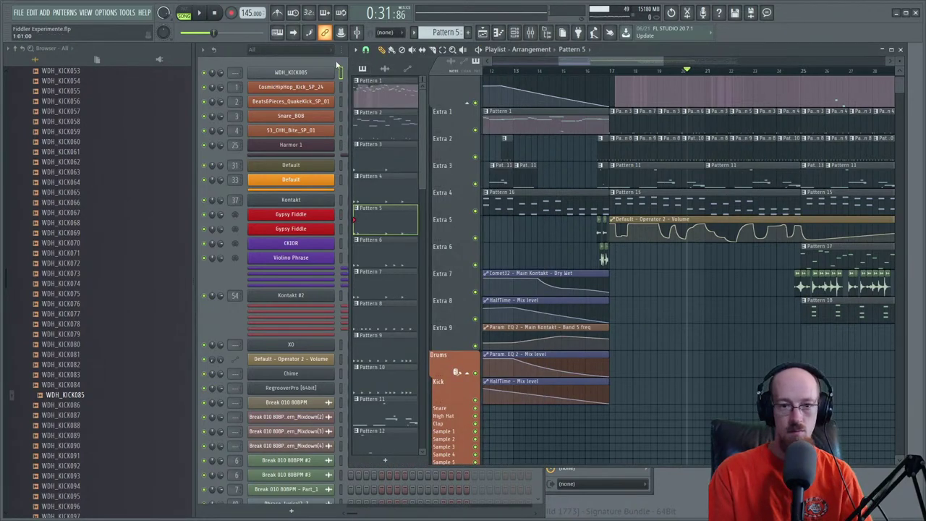
{"action": "left_click", "coordinate": [336, 65]}
{"action": "right_click", "coordinate": [308, 73]}
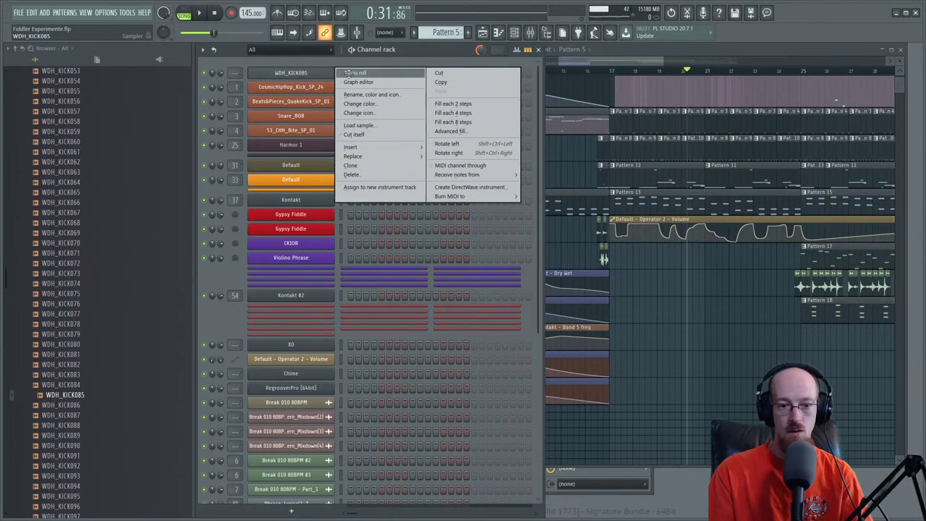
{"action": "left_click", "coordinate": [347, 74]}
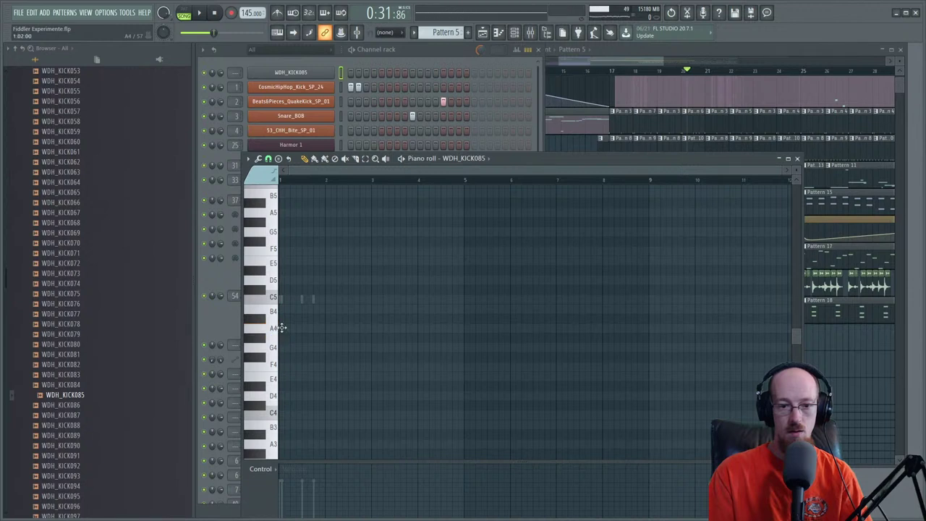
- Draw a two-step A4 WDH_KICK085 note on step 1, followed by rising one-step A4, B4 and C5 notes on steps 6, 8 and 9
{"action": "left_click", "coordinate": [282, 328]}
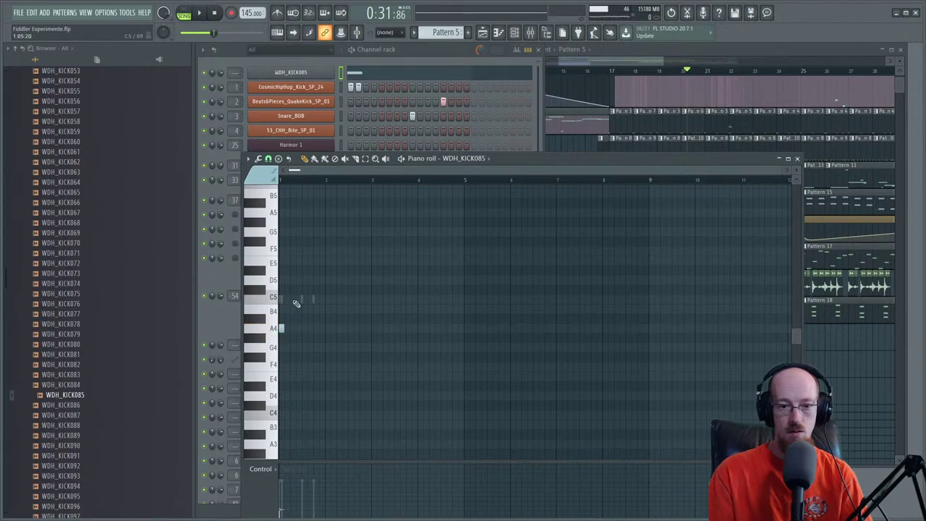
{"action": "scroll", "coordinate": [300, 307], "scroll_direction": "up", "scroll_amount": 4}
{"action": "left_click_drag", "start_coordinate": [295, 322], "coordinate": [318, 303]}
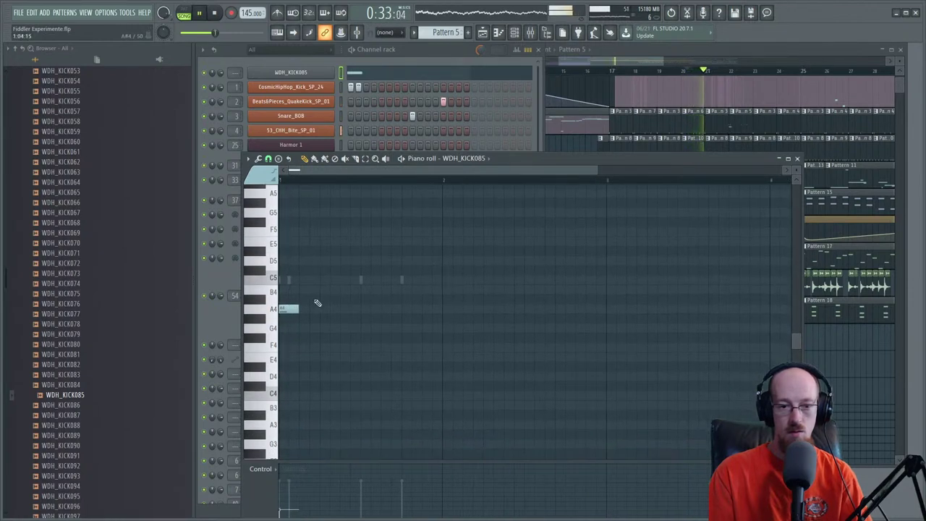
{"action": "scroll", "coordinate": [315, 303], "scroll_direction": "up", "scroll_amount": 1}
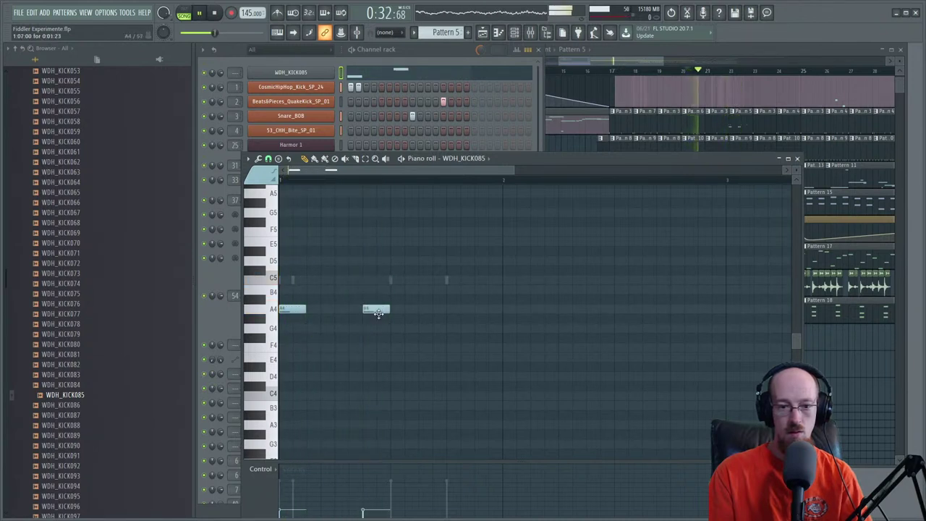
{"action": "left_click", "coordinate": [394, 279]}
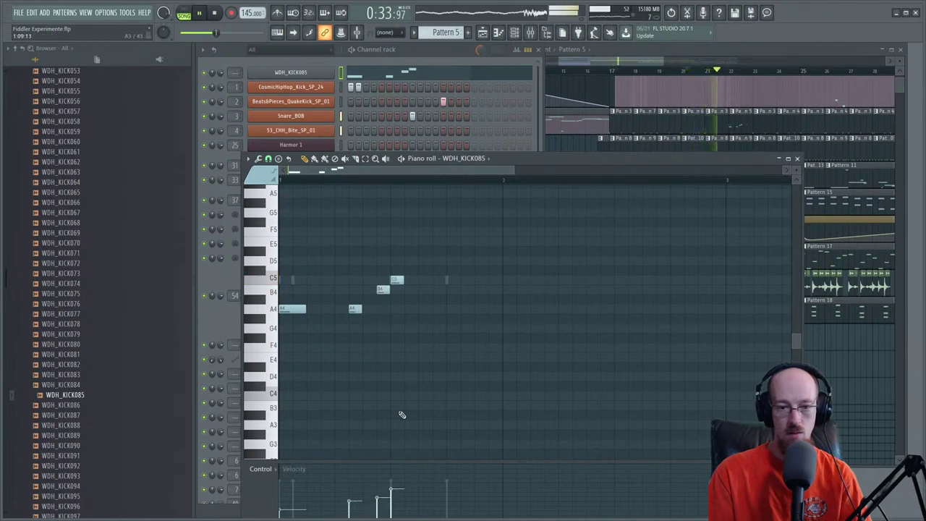
- Move the second A4 note to step 5 and the B4 note to step 7, auditioning the kick fill in the arrangement from around bar 20
{"action": "left_click_drag", "start_coordinate": [378, 291], "coordinate": [372, 291]}
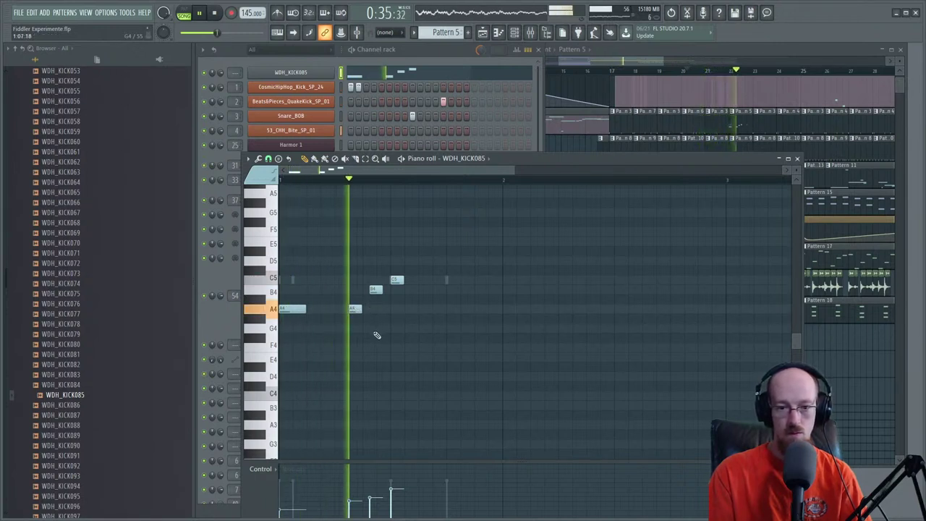
{"action": "key", "text": "space"}
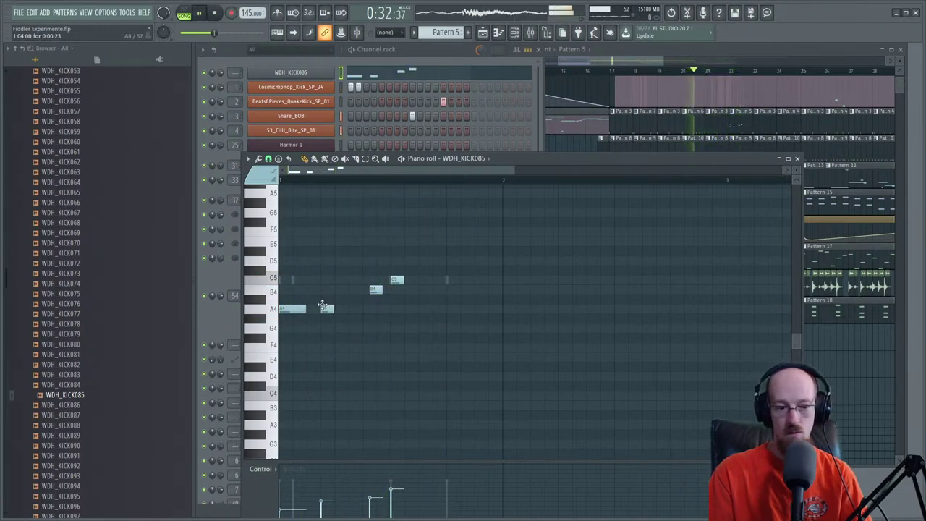
{"action": "left_click_drag", "start_coordinate": [323, 306], "coordinate": [339, 309]}
{"action": "scroll", "coordinate": [345, 273], "scroll_direction": "down", "scroll_amount": 2}
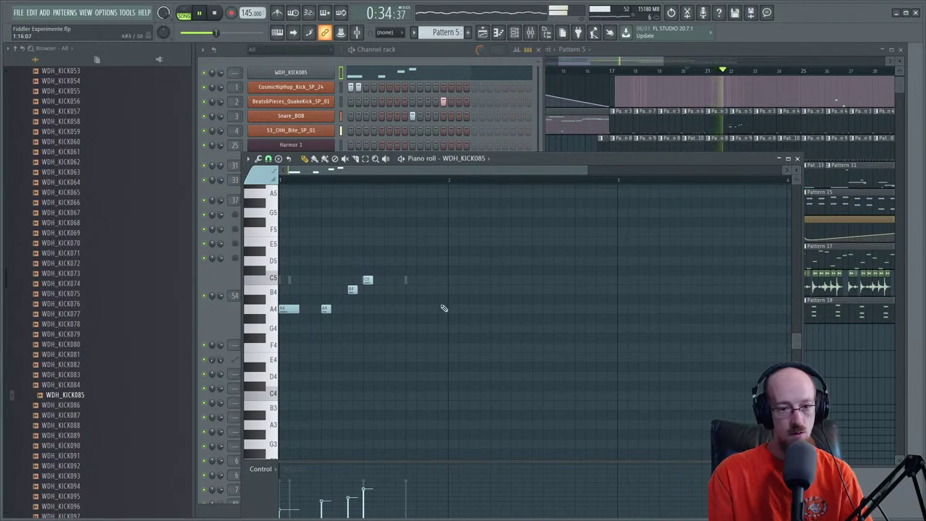
{"action": "key", "text": "space"}
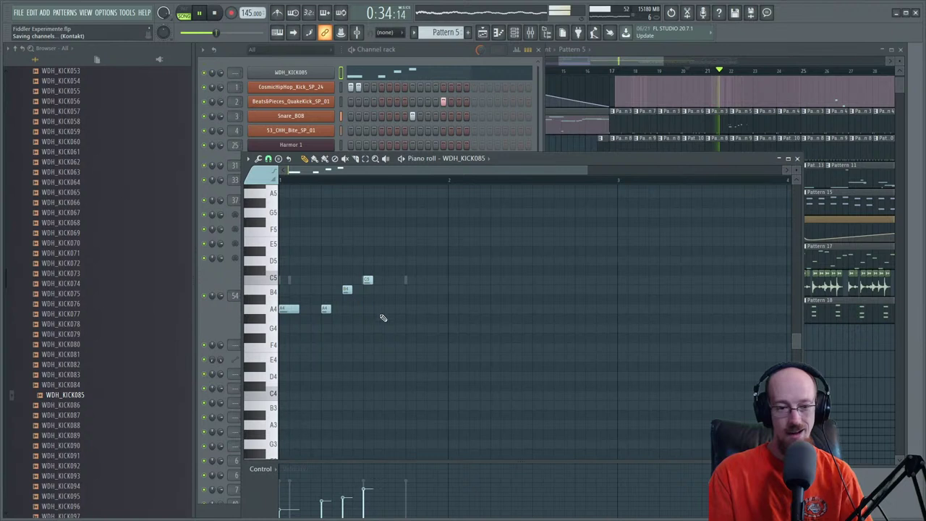
{"action": "key", "text": "space"}
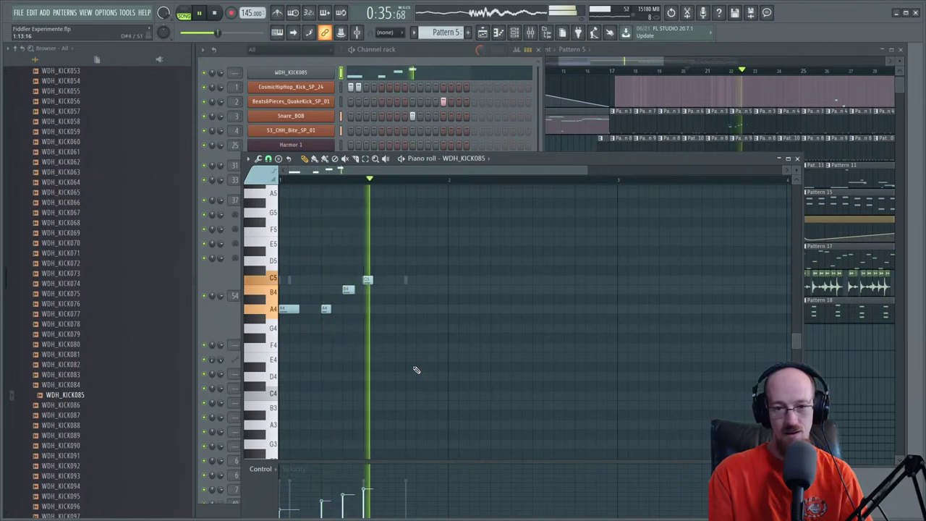
{"action": "left_click", "coordinate": [685, 70]}
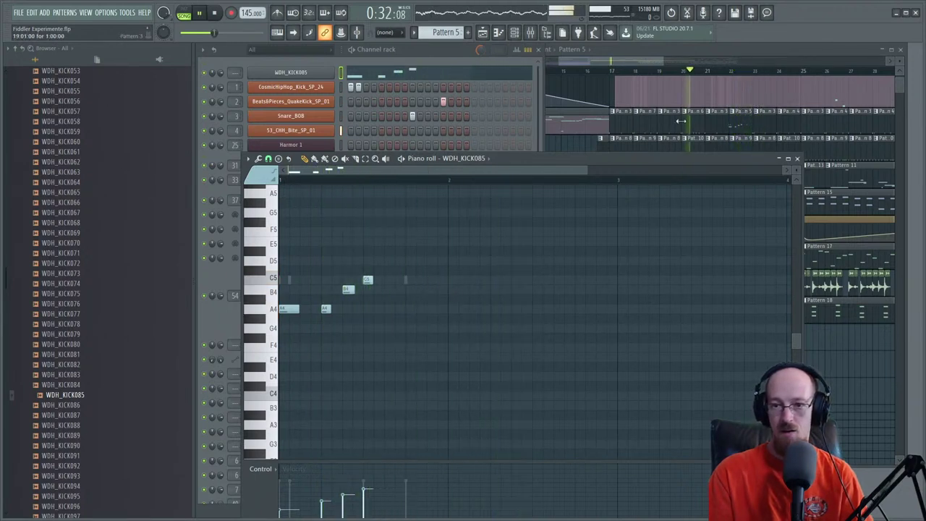
{"action": "left_click", "coordinate": [695, 67]}
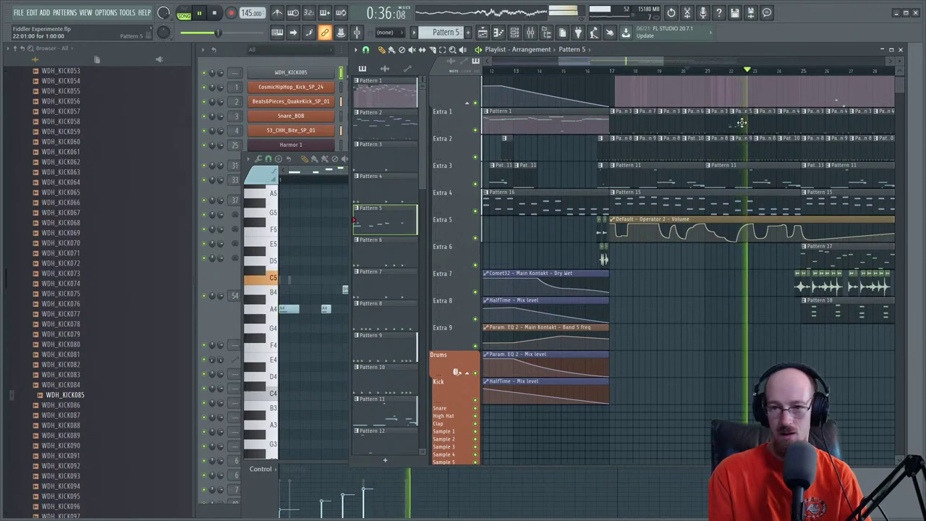
{"action": "key", "text": "space"}
- Show the step velocities in the channel rack and lower the Beats&Pieces_QuakeKick_SP_01 hit on step 13 to about 92%, checking it in playback
{"action": "left_click", "coordinate": [257, 59]}
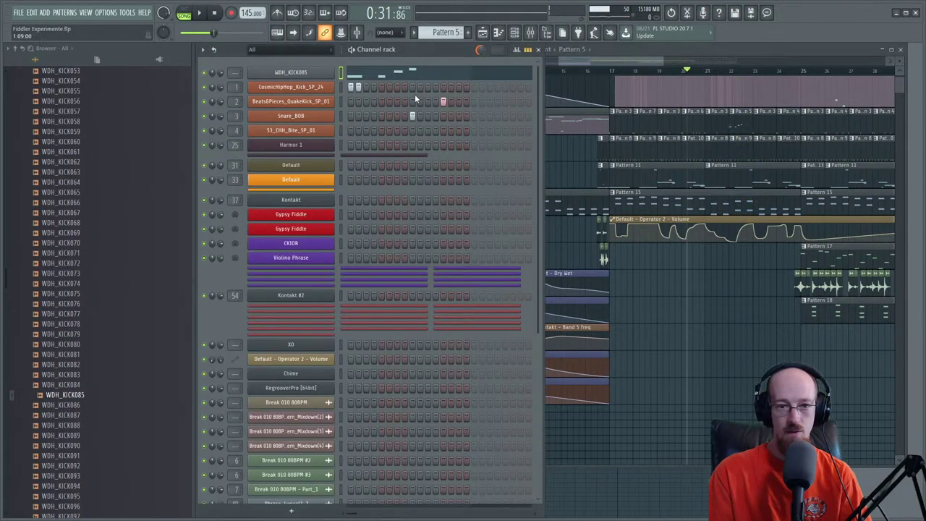
{"action": "left_click", "coordinate": [517, 51]}
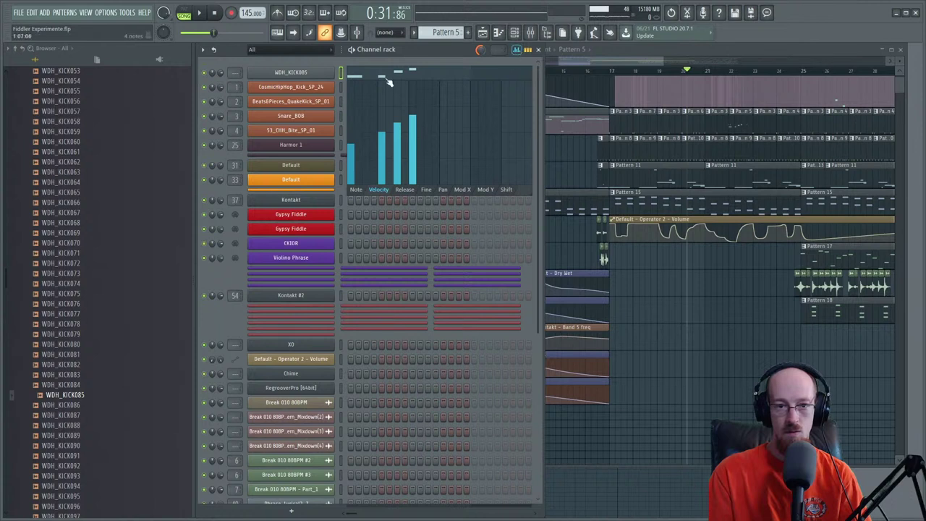
{"action": "left_click", "coordinate": [341, 87]}
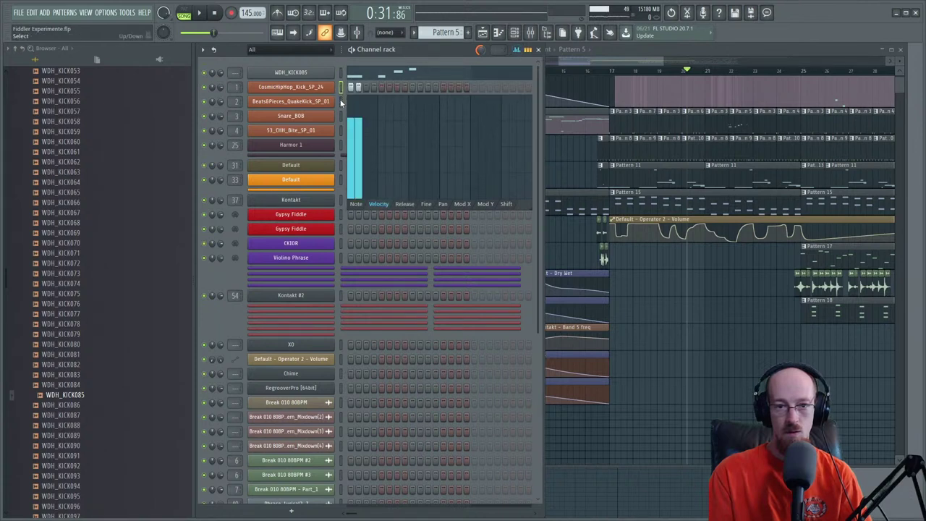
{"action": "left_click", "coordinate": [342, 102]}
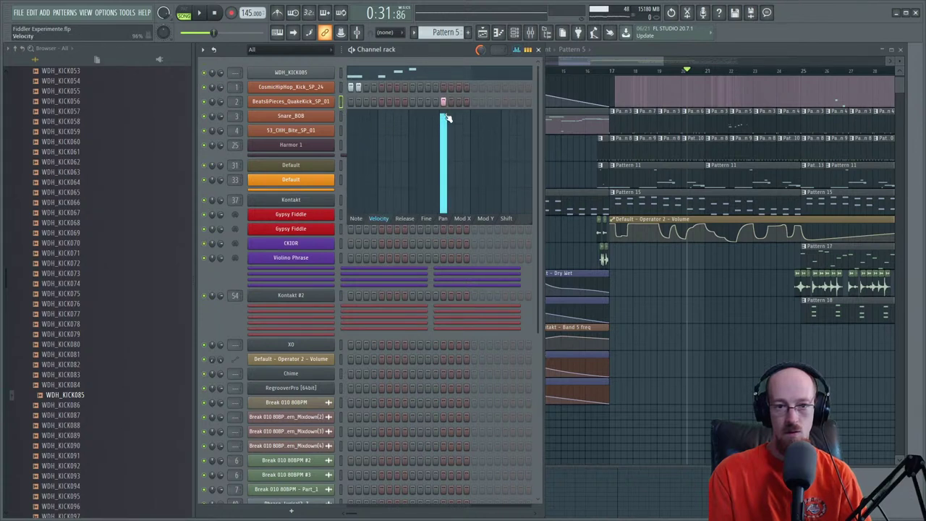
{"action": "key", "text": "space"}
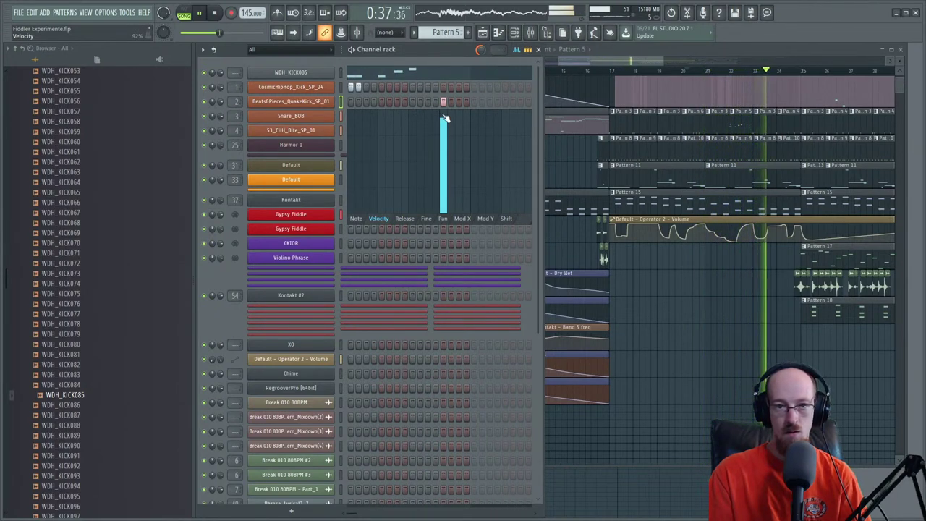
- Move the WDH_KICK085 channel's F4 note in Pattern 5 down to D#4
{"action": "left_click", "coordinate": [409, 78]}
{"action": "key", "text": "space"}
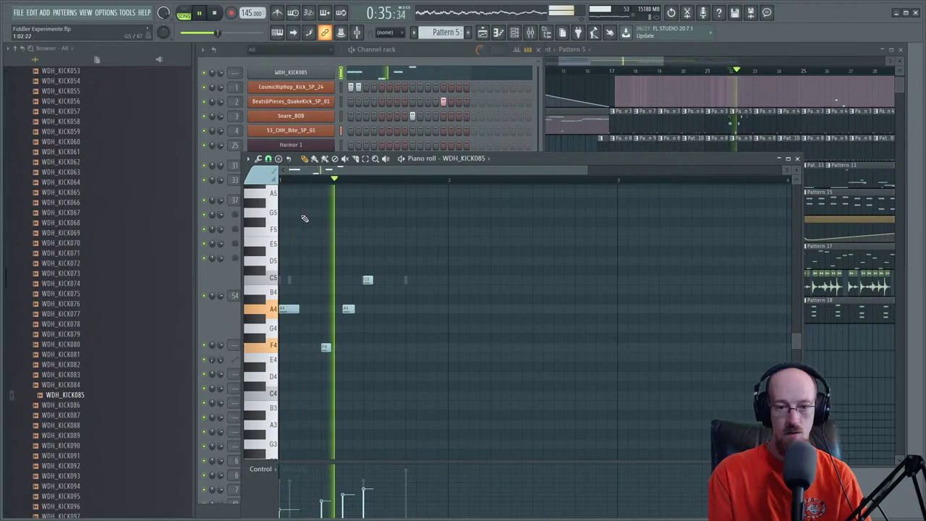
{"action": "left_click_drag", "start_coordinate": [326, 348], "coordinate": [325, 369]}
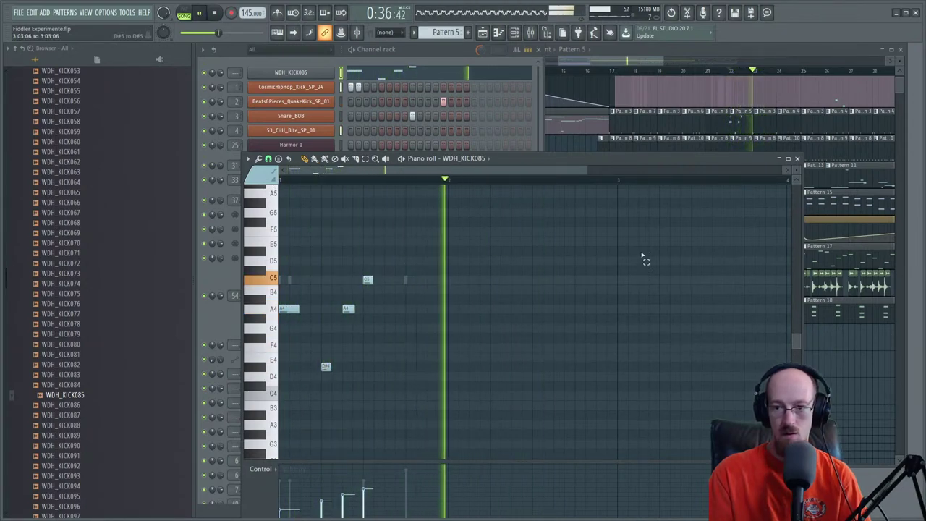
{"action": "left_click", "coordinate": [796, 158]}
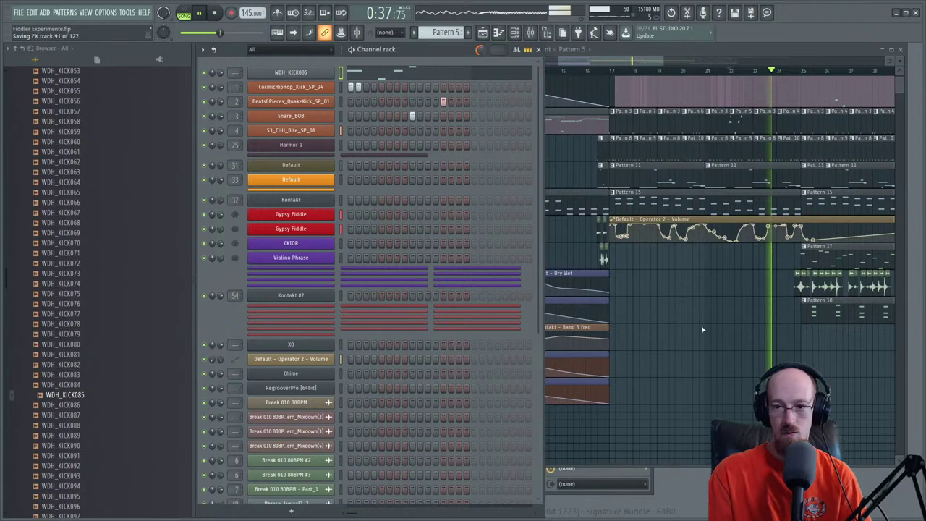
- Listen through the section from bar 17 to 33 and replace the Extra 1 clip at bar 30 with Pattern 5
{"action": "scroll", "coordinate": [738, 261], "scroll_direction": "up", "scroll_amount": 2}
{"action": "left_click", "coordinate": [787, 245]}
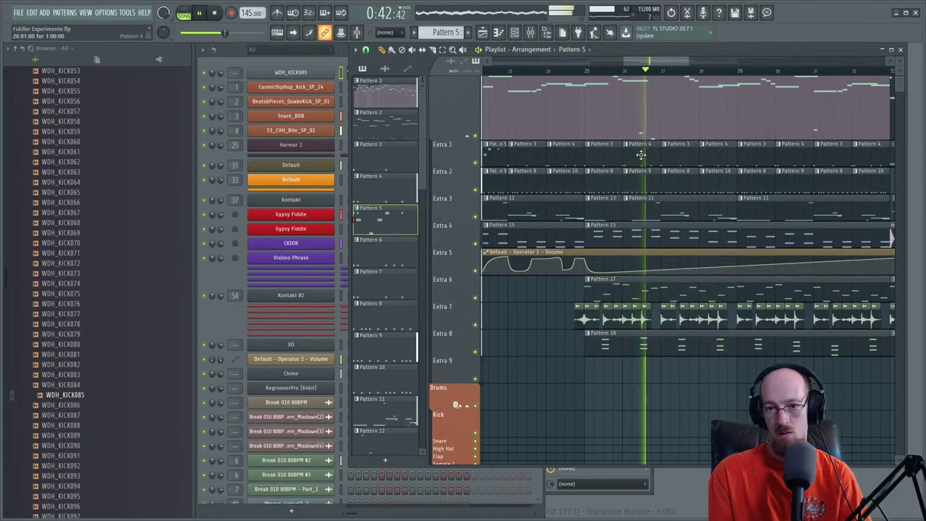
{"action": "scroll", "coordinate": [704, 157], "scroll_direction": "down", "scroll_amount": 2}
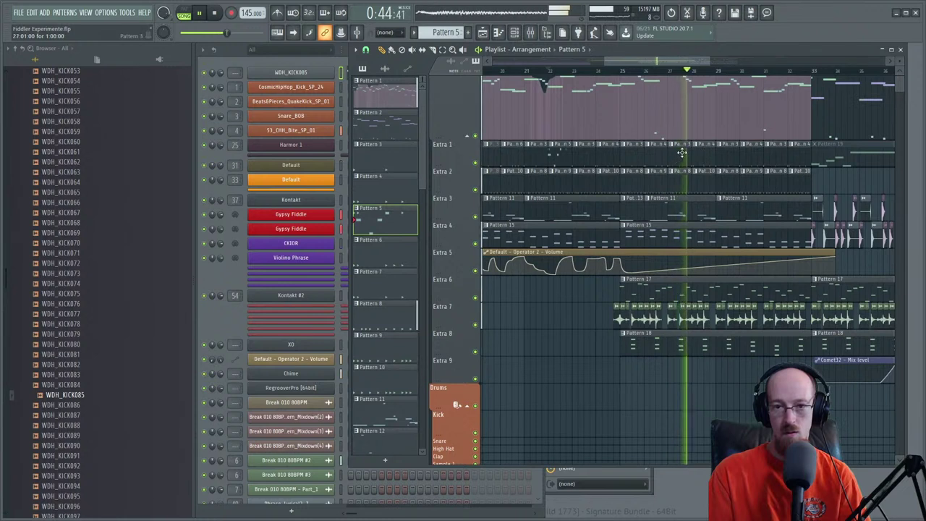
{"action": "key", "text": "space"}
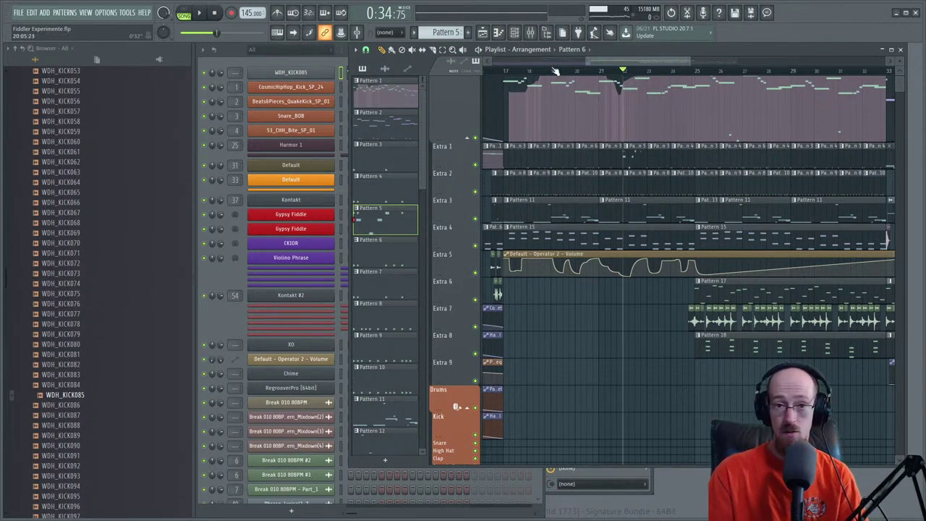
{"action": "key", "text": "space"}
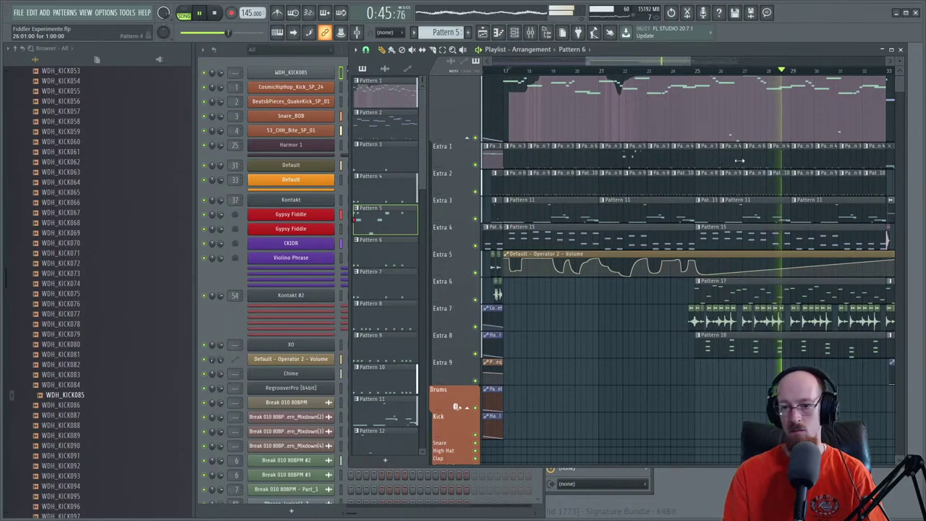
{"action": "left_click_drag", "start_coordinate": [763, 160], "coordinate": [704, 168]}
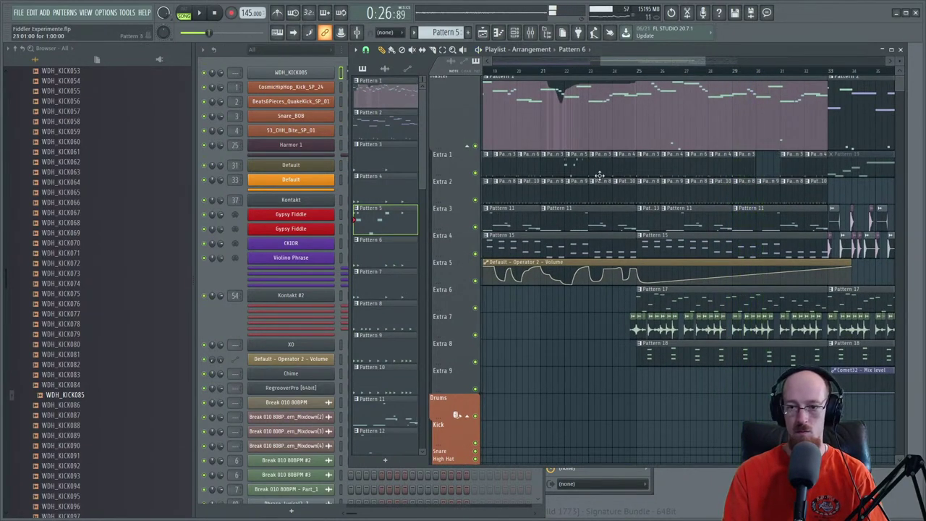
{"action": "left_click", "coordinate": [713, 74]}
{"action": "scroll", "coordinate": [732, 191], "scroll_direction": "right", "scroll_amount": 1}
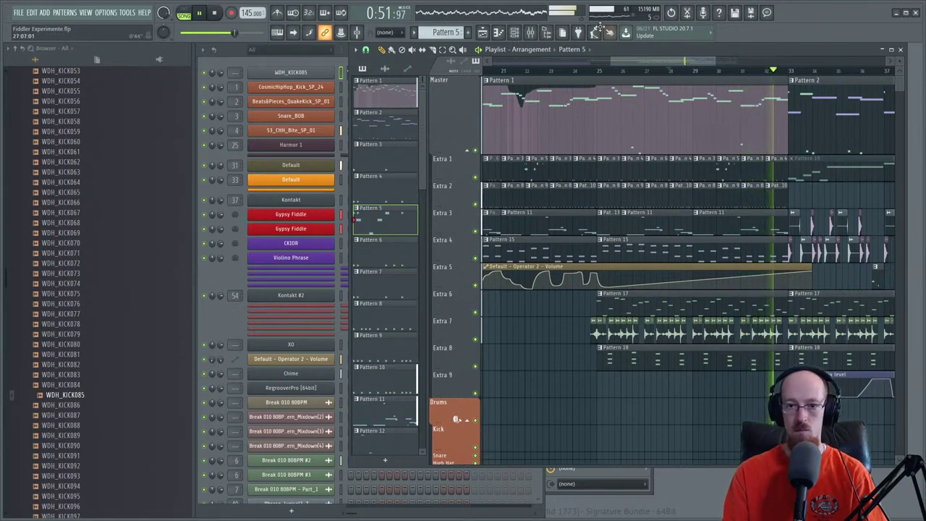
- Inspect the Main Kontakt mixer track and the instruments loaded in its Kontakt channel
{"action": "left_click", "coordinate": [530, 33]}
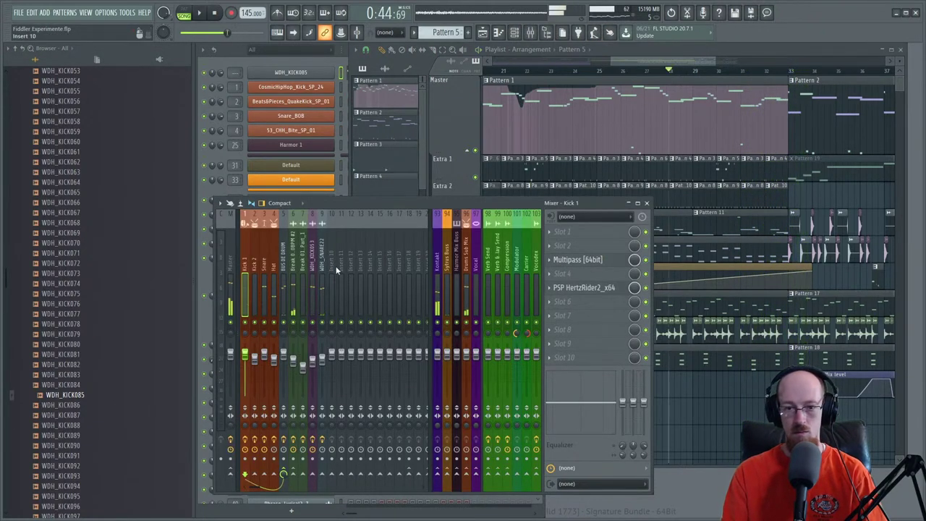
{"action": "scroll", "coordinate": [337, 269], "scroll_direction": "down", "scroll_amount": 6}
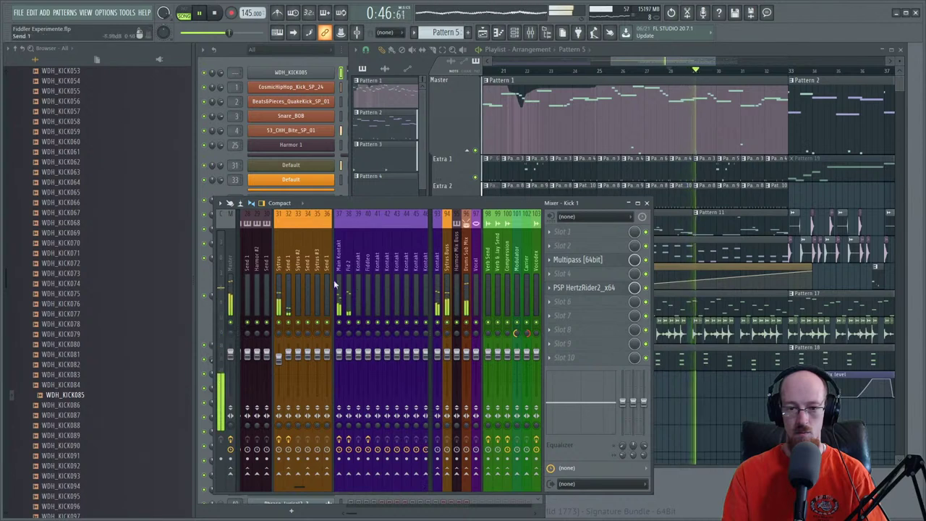
{"action": "left_click", "coordinate": [337, 281]}
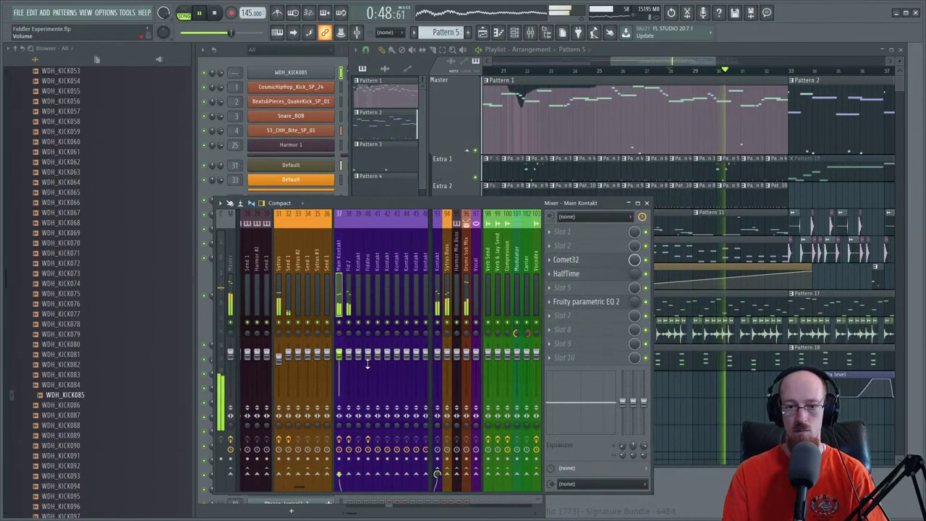
{"action": "key", "text": "F6"}
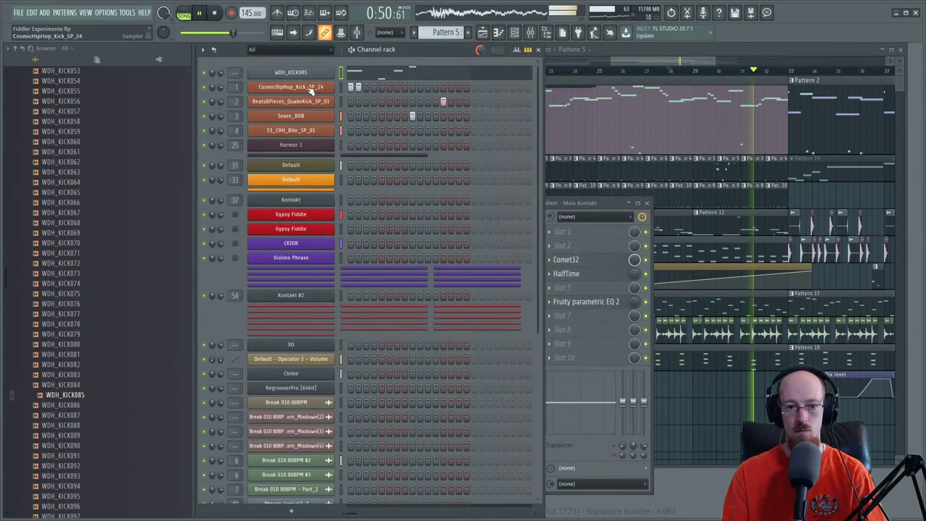
{"action": "left_click", "coordinate": [306, 201]}
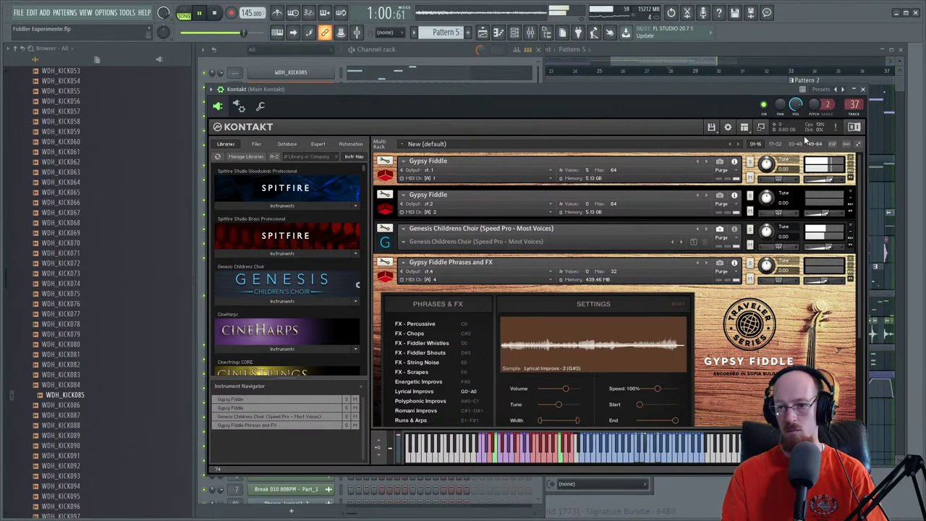
{"action": "left_click", "coordinate": [802, 51]}
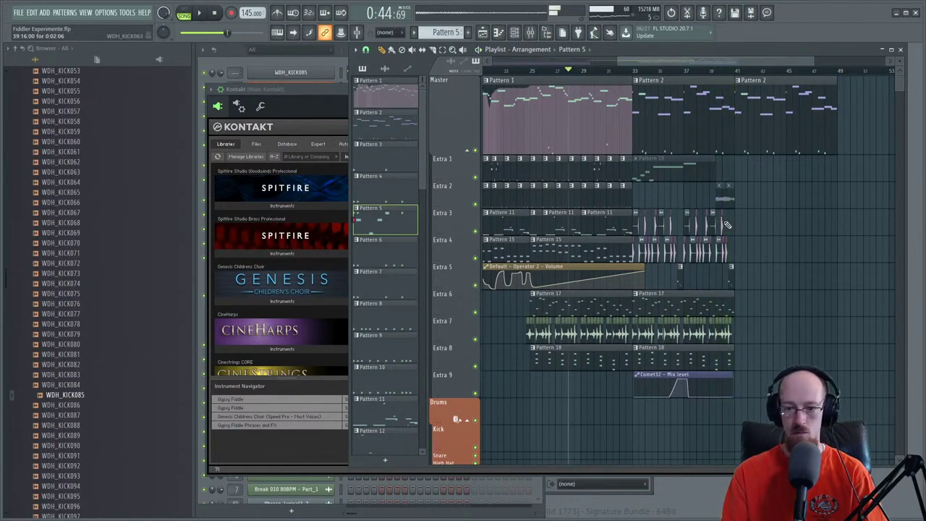
- Split the Operator 2 volume automation at bar 33 and duplicate the Extra 1 to Extra 9 clips from bar 33 to bar 41
{"action": "left_click", "coordinate": [639, 70]}
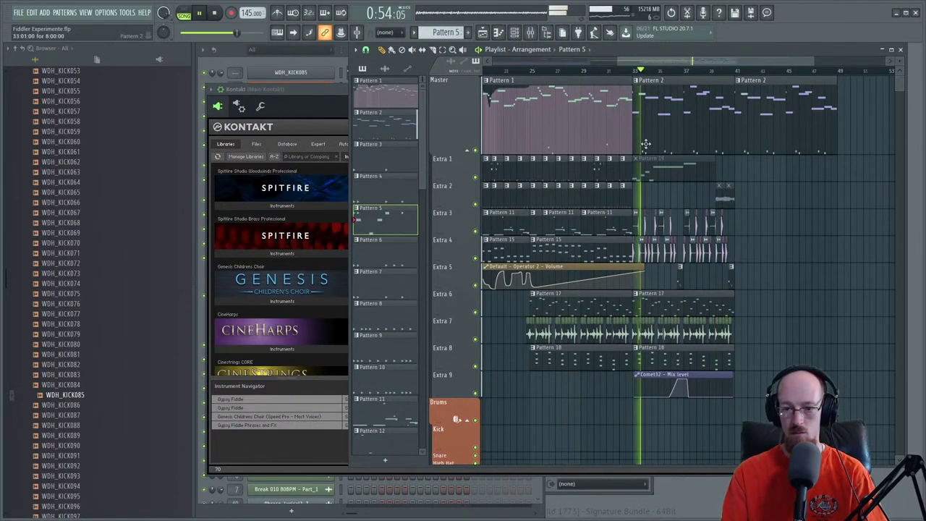
{"action": "scroll", "coordinate": [722, 337], "scroll_direction": "up", "scroll_amount": 2}
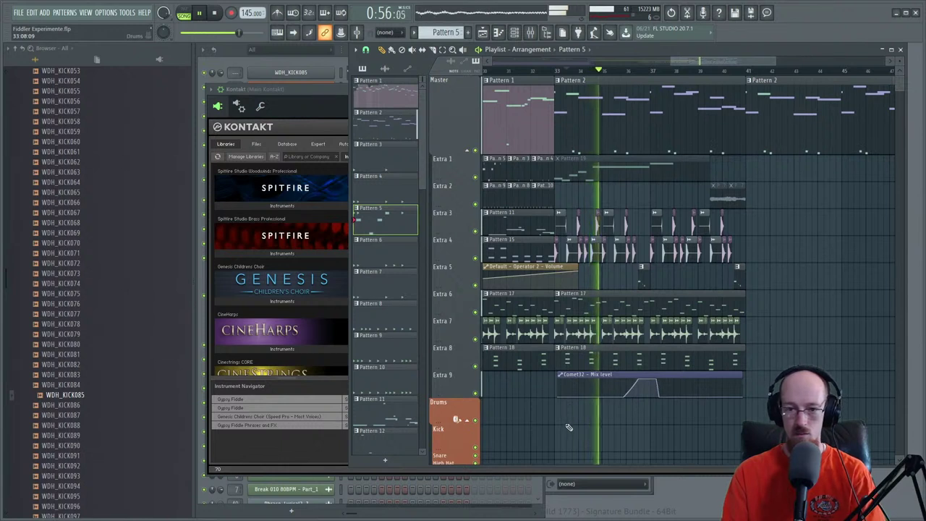
{"action": "key", "text": "c"}
{"action": "left_click_drag", "start_coordinate": [562, 426], "coordinate": [683, 394]}
{"action": "left_click", "coordinate": [564, 177]}
{"action": "left_click_drag", "start_coordinate": [556, 421], "coordinate": [770, 210]}
{"action": "left_click_drag", "start_coordinate": [559, 417], "coordinate": [756, 155]}
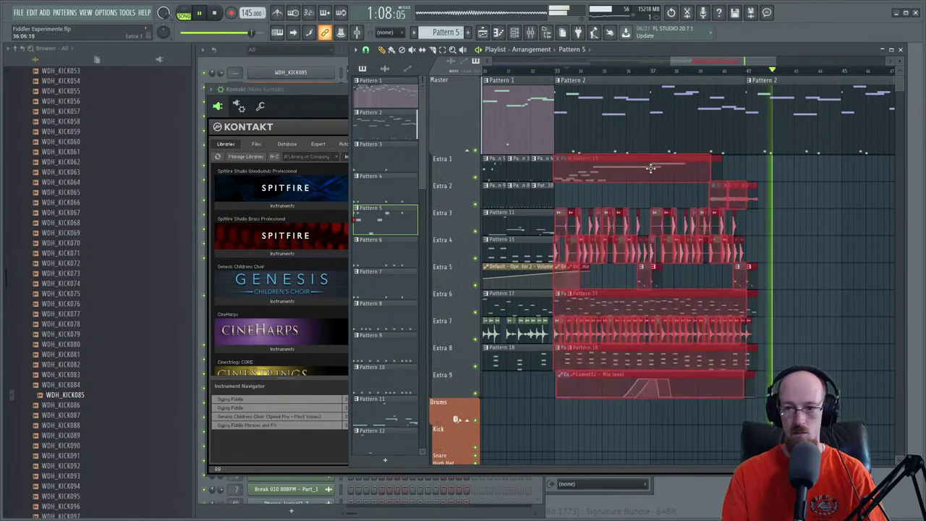
{"action": "key", "text": "ctrl+b"}
{"action": "left_click", "coordinate": [791, 198], "text": "ctrl"}
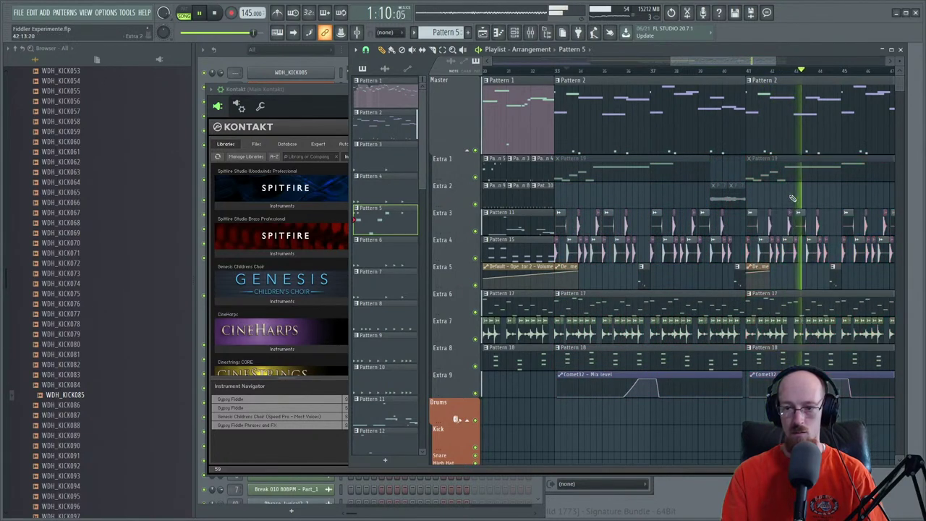
- Clear bars 41 and 42 on Extra 3, 4, 7 and 8, and make the repeated Pattern 17 start at bar 42
{"action": "scroll", "coordinate": [784, 204], "scroll_direction": "up", "scroll_amount": 3}
{"action": "left_click_drag", "start_coordinate": [784, 204], "coordinate": [639, 299]}
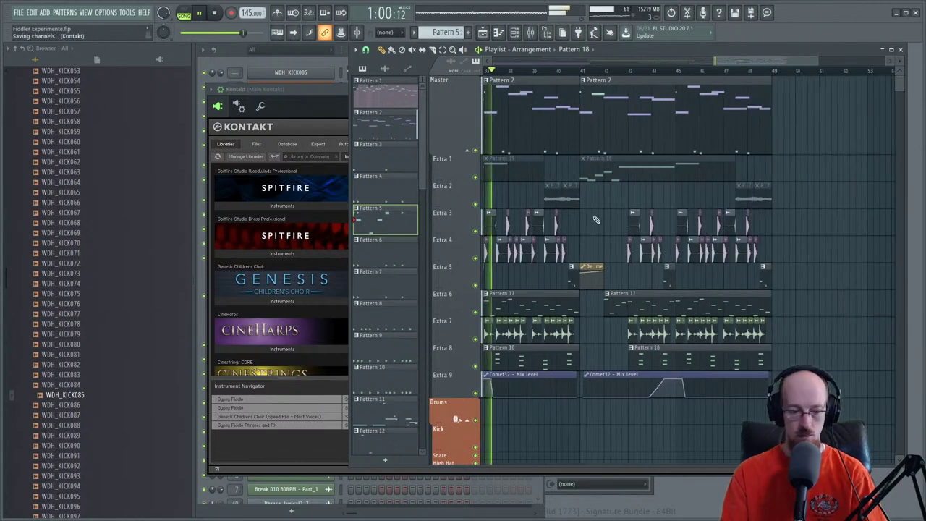
{"action": "scroll", "coordinate": [611, 222], "scroll_direction": "down", "scroll_amount": 1}
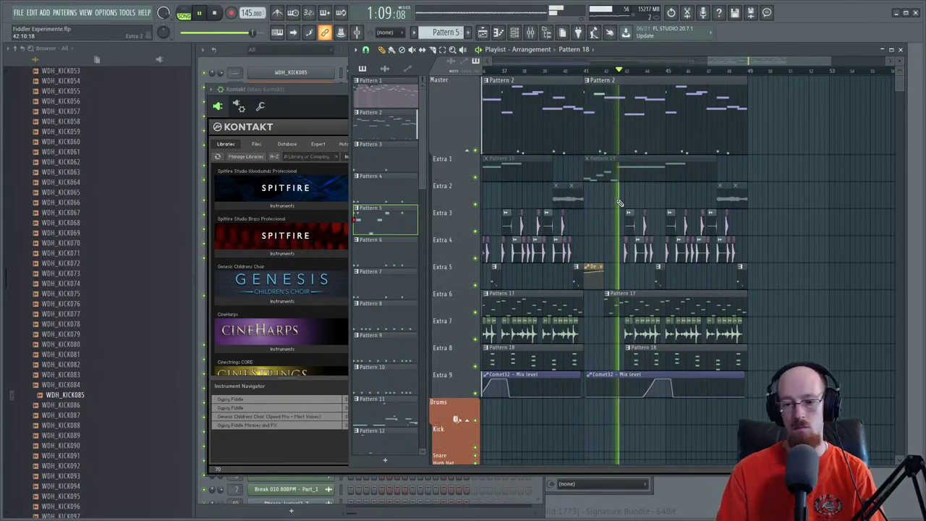
{"action": "scroll", "coordinate": [619, 301], "scroll_direction": "up", "scroll_amount": 2}
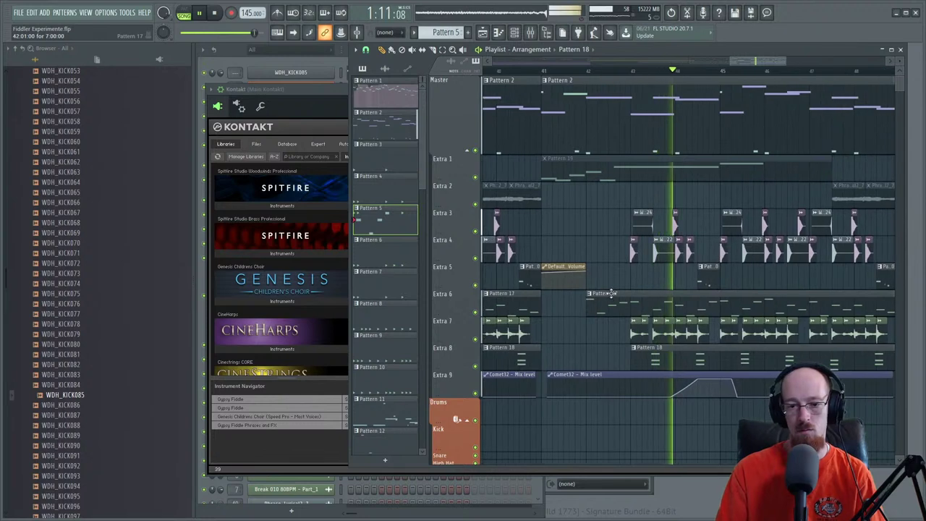
{"action": "scroll", "coordinate": [700, 319], "scroll_direction": "down", "scroll_amount": 2}
{"action": "key", "text": "space"}
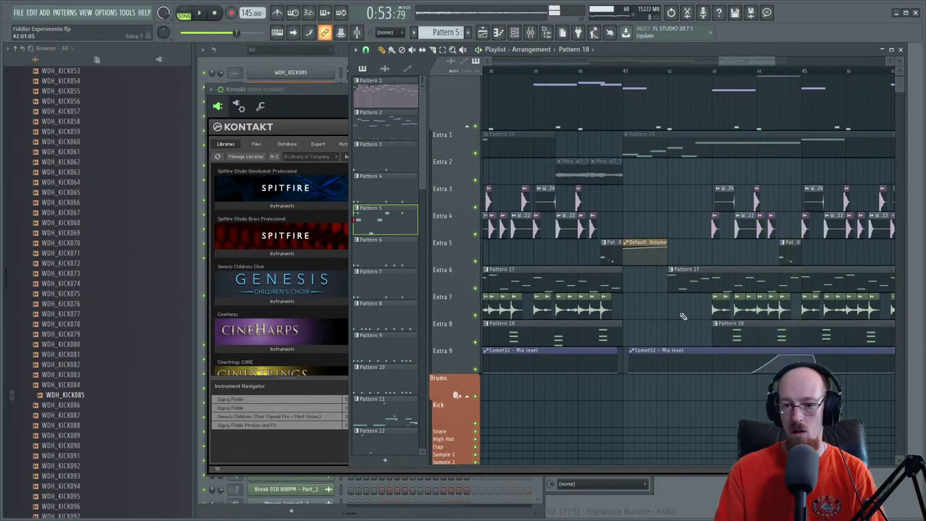
- Copy the three break clips at the start of bar 34 on Extra 7 to bar 42 and add a fourth after them
{"action": "scroll", "coordinate": [680, 316], "scroll_direction": "down", "scroll_amount": 2}
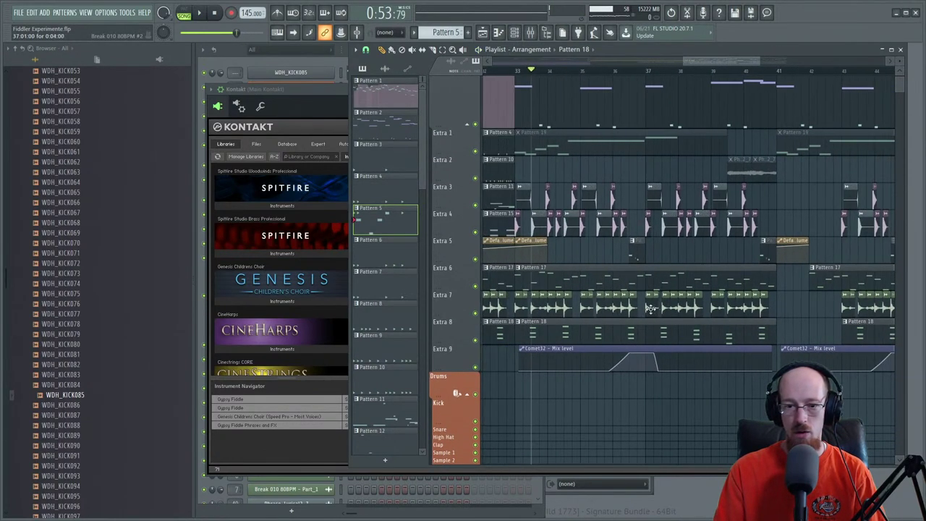
{"action": "scroll", "coordinate": [533, 304], "scroll_direction": "down", "scroll_amount": 4}
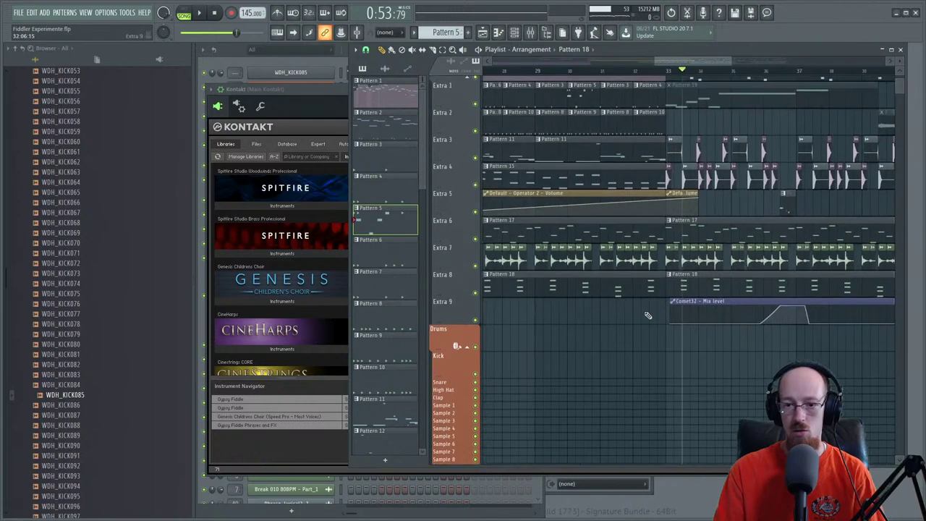
{"action": "scroll", "coordinate": [649, 282], "scroll_direction": "up", "scroll_amount": 4}
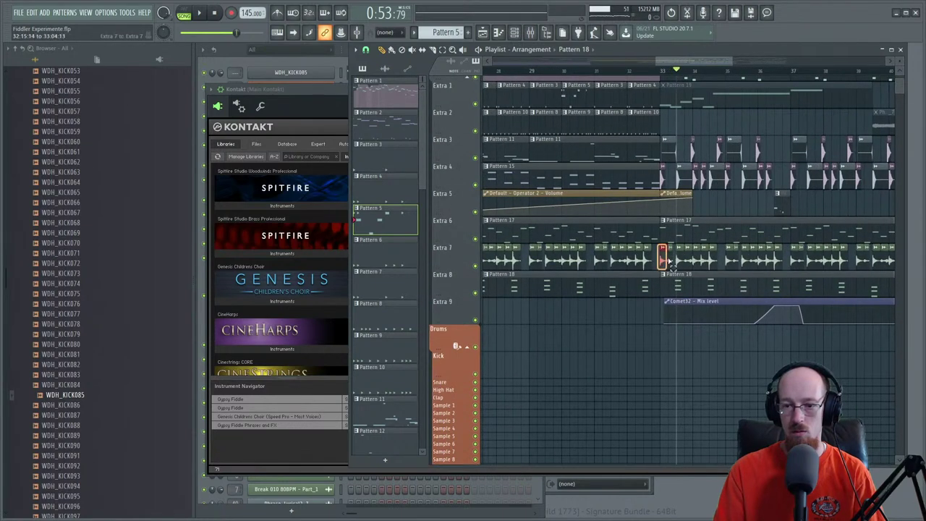
{"action": "left_click_drag", "start_coordinate": [698, 259], "coordinate": [599, 272]}
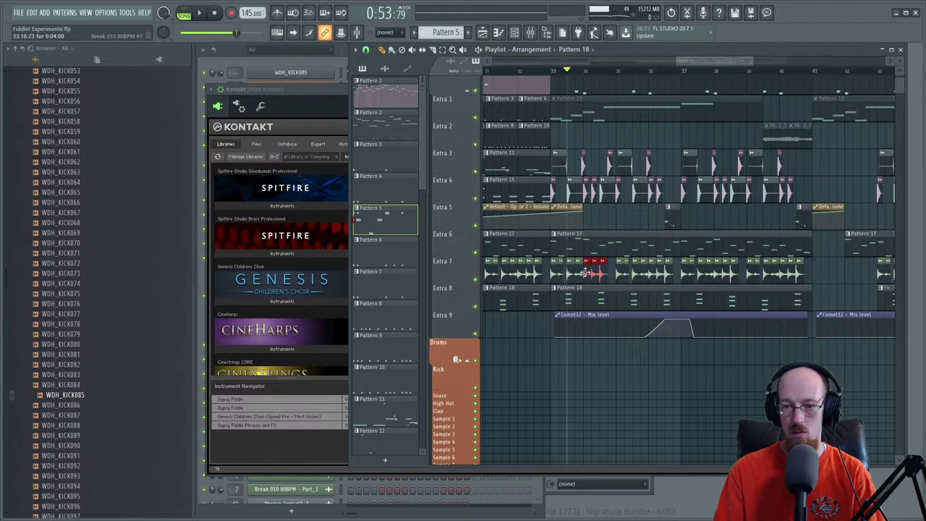
{"action": "key", "text": "space"}
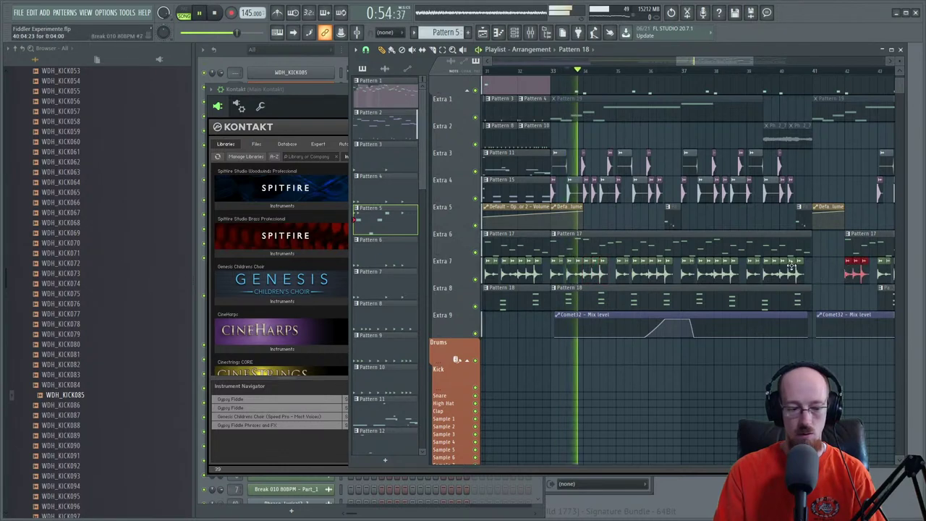
{"action": "scroll", "coordinate": [735, 254], "scroll_direction": "up", "scroll_amount": 2}
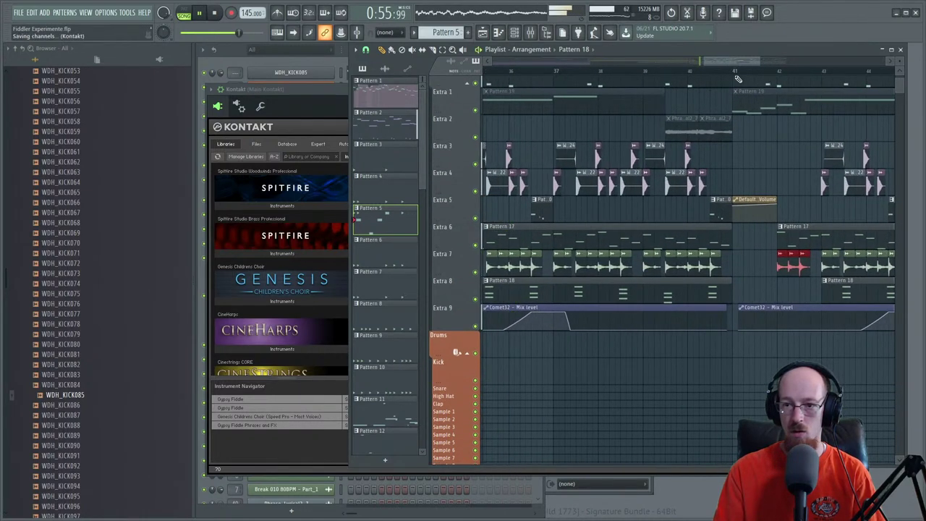
{"action": "left_click", "coordinate": [738, 72]}
{"action": "left_click_drag", "start_coordinate": [796, 179], "coordinate": [637, 188]}
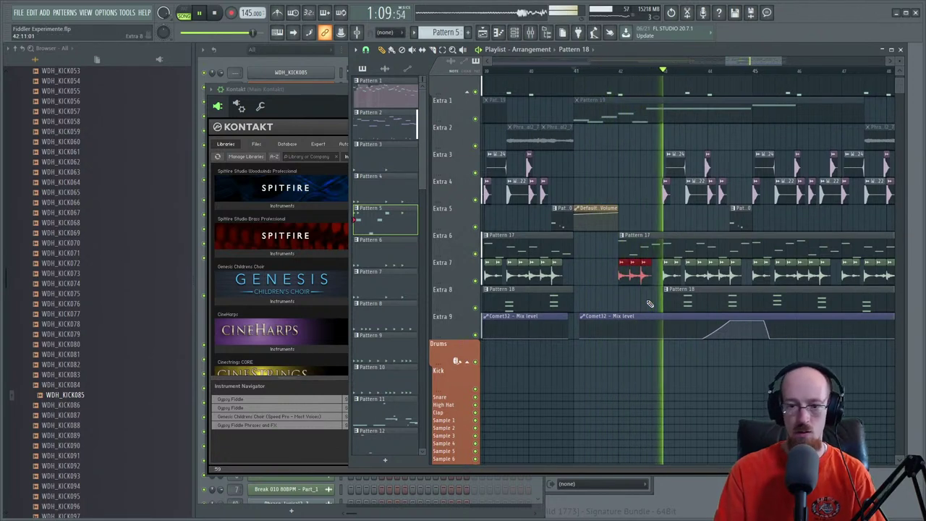
{"action": "key", "text": "space"}
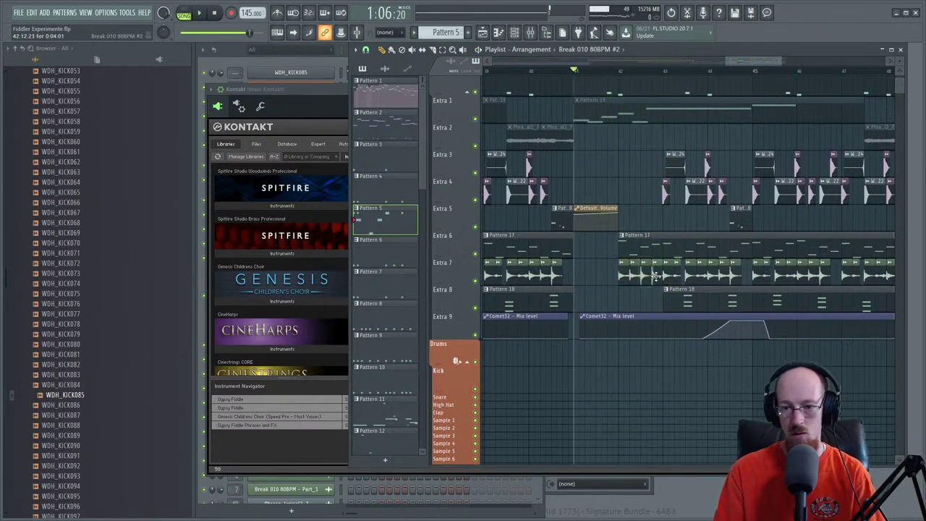
- Make the last break clip of bar 42 on Extra 7 unique as a sample, with Normalize and Reverse enabled
{"action": "left_click", "coordinate": [656, 267]}
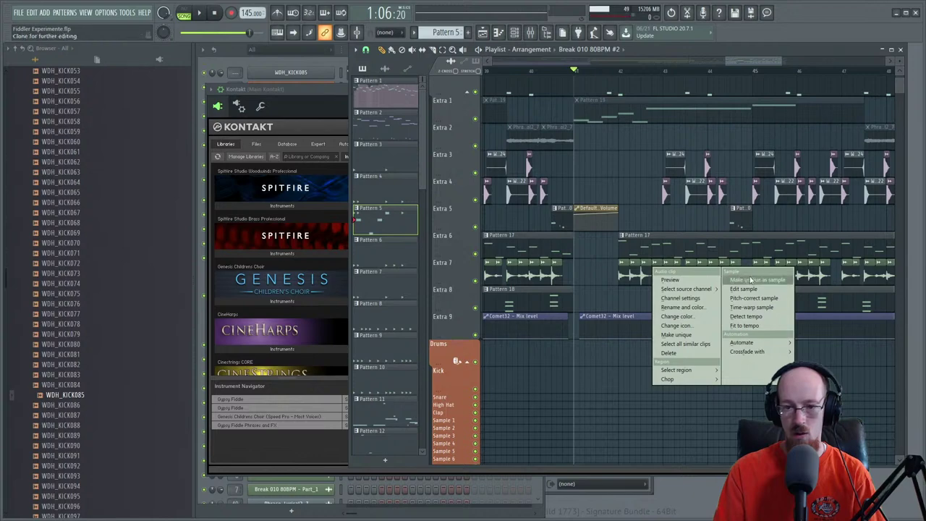
{"action": "left_click", "coordinate": [750, 280]}
{"action": "key", "text": "Return"}
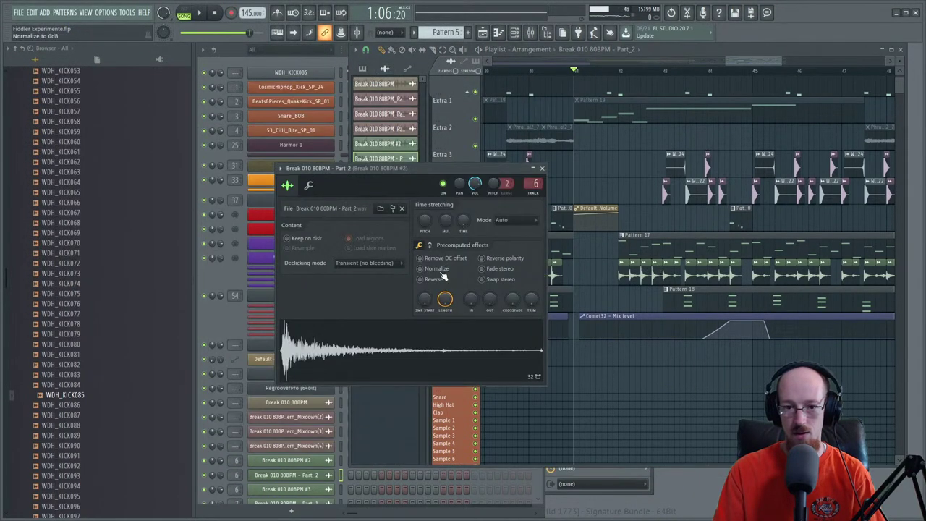
{"action": "key", "text": "space"}
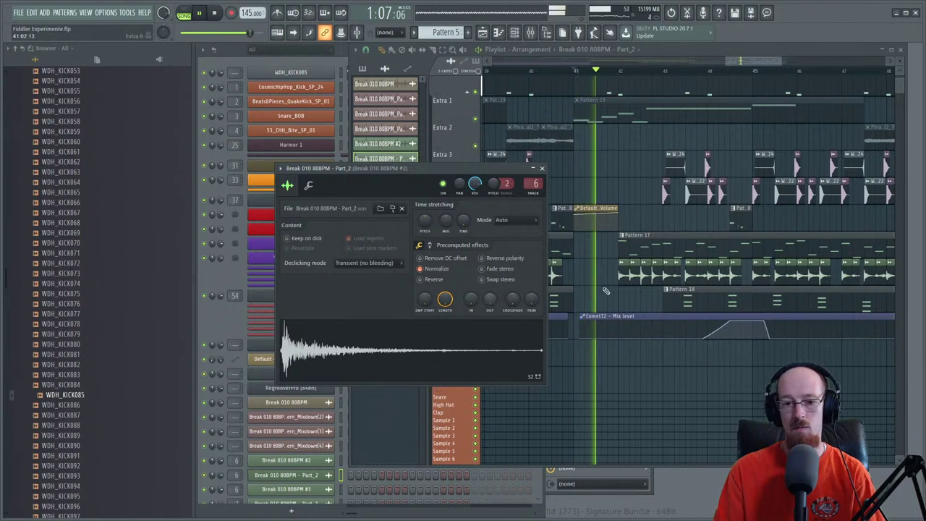
{"action": "left_click", "coordinate": [438, 281]}
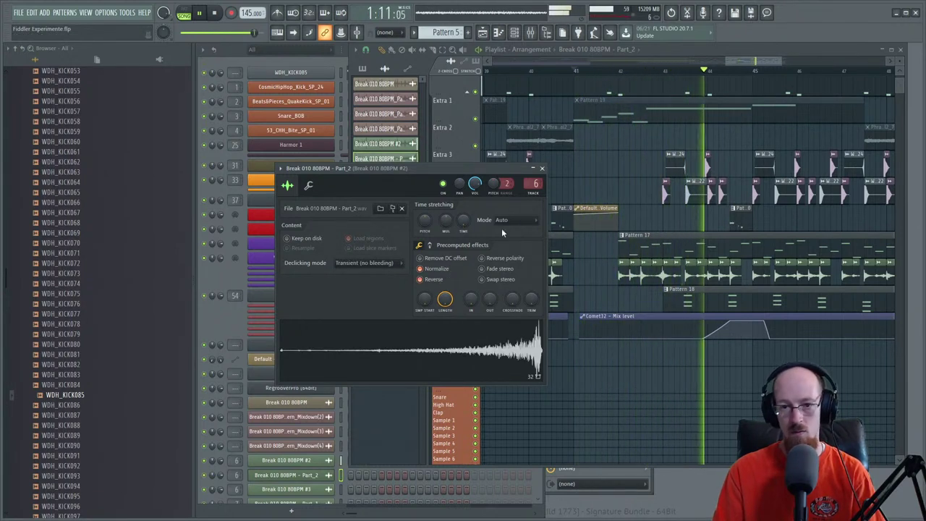
- Close the reversed break's channel settings and play back bars 43 to 48 to check the reworked drum section
{"action": "left_click", "coordinate": [541, 168]}
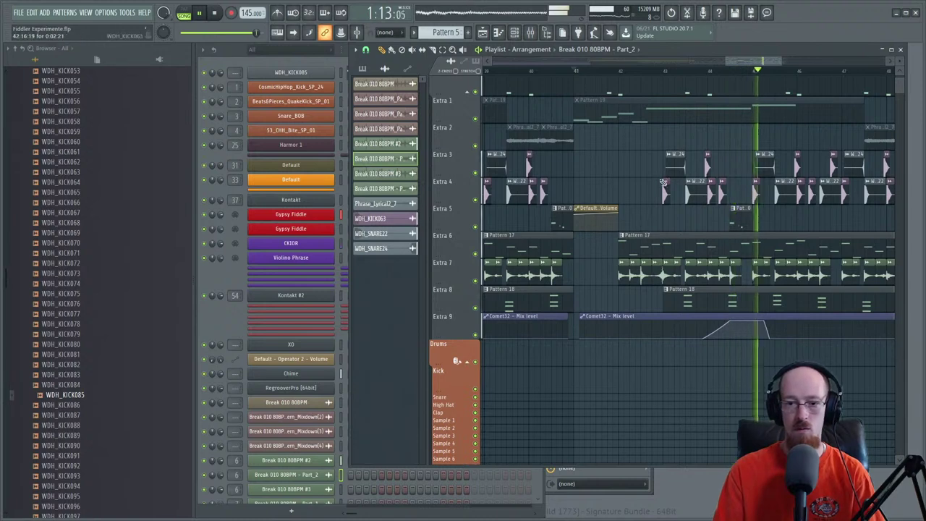
{"action": "scroll", "coordinate": [649, 188], "scroll_direction": "down", "scroll_amount": 2}
{"action": "left_click_drag", "start_coordinate": [659, 143], "coordinate": [594, 187]}
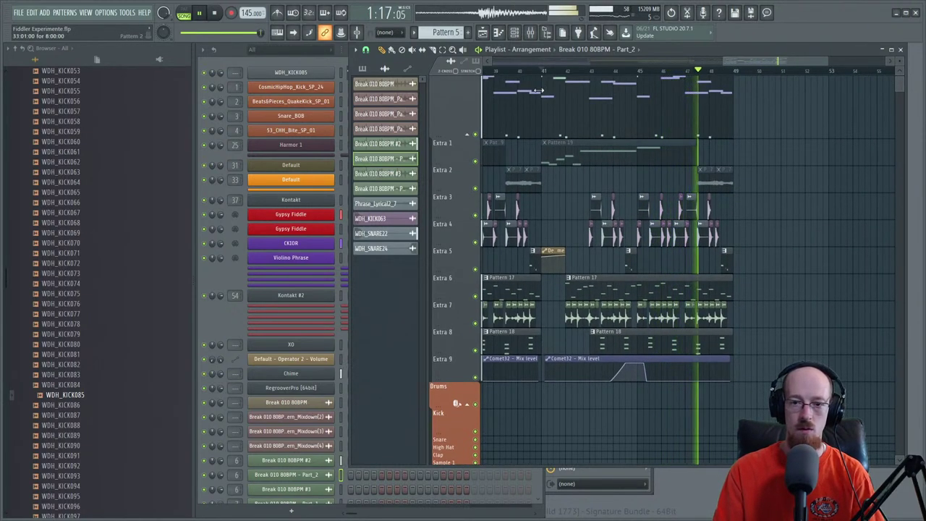
{"action": "key", "text": "space"}
{"action": "key", "text": "space"}
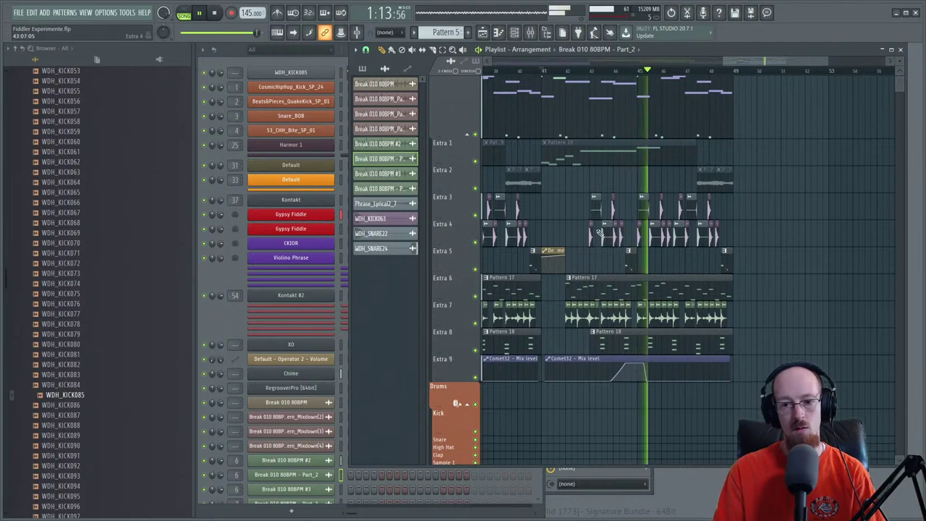
{"action": "key", "text": "space"}
{"action": "scroll", "coordinate": [646, 206], "scroll_direction": "down", "scroll_amount": 3}
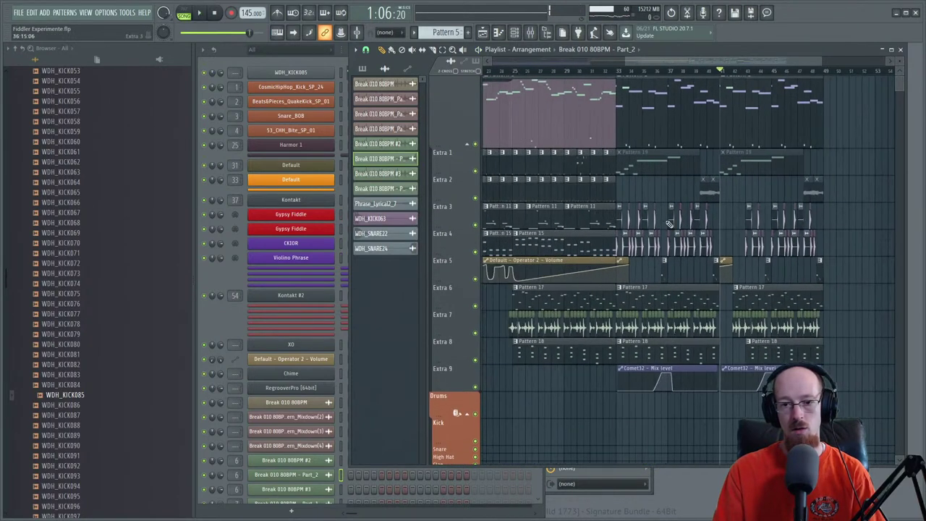
- Examine the arrangement section by section, comparing the clips of bars 1 to 16, 17 to 32 and 33 to 48
{"action": "mouse_move", "coordinate": [642, 168]}
{"action": "left_mouse_down"}
{"action": "mouse_move", "coordinate": [689, 191]}
{"action": "mouse_move", "coordinate": [642, 206]}
{"action": "mouse_move", "coordinate": [647, 155]}
{"action": "left_mouse_up"}
{"action": "key", "text": "ctrl+d"}
{"action": "scroll", "coordinate": [729, 243], "scroll_direction": "up", "scroll_amount": 3}
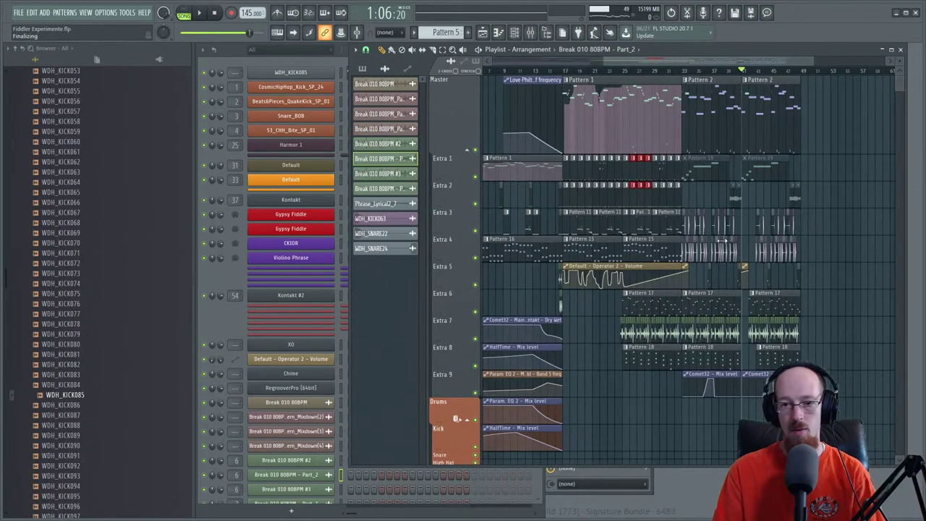
{"action": "scroll", "coordinate": [674, 215], "scroll_direction": "down", "scroll_amount": 3}
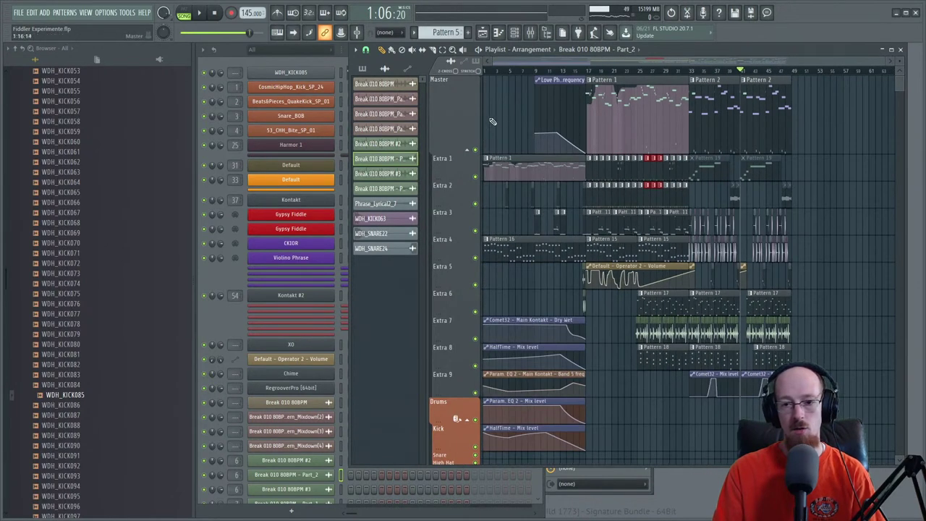
{"action": "left_click_drag", "start_coordinate": [490, 121], "coordinate": [564, 442]}
{"action": "left_click_drag", "start_coordinate": [606, 138], "coordinate": [692, 332]}
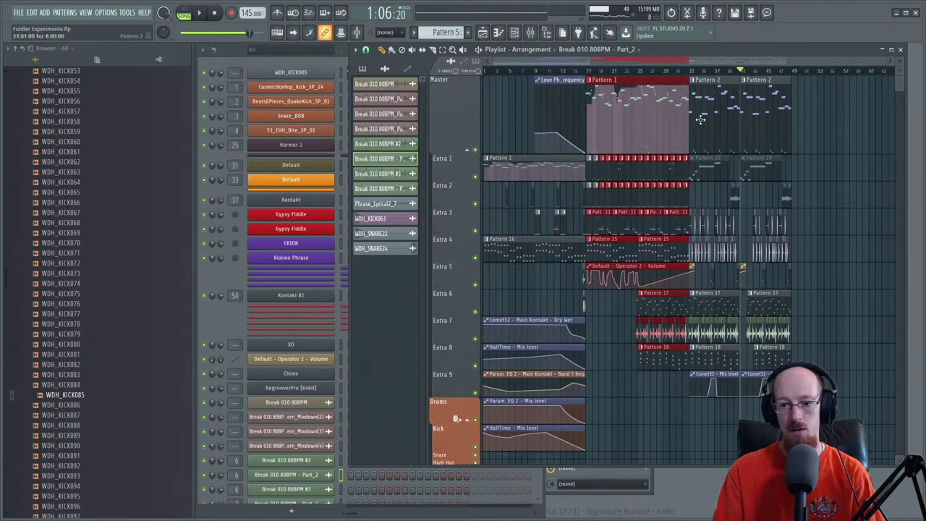
{"action": "left_click_drag", "start_coordinate": [700, 119], "coordinate": [794, 424]}
{"action": "scroll", "coordinate": [810, 290], "scroll_direction": "right", "scroll_amount": 3}
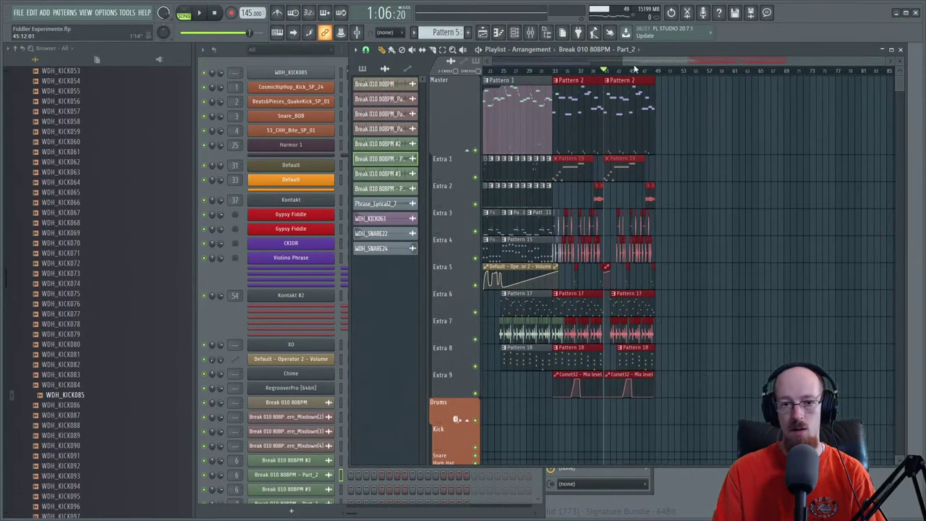
{"action": "left_click_drag", "start_coordinate": [620, 70], "coordinate": [650, 72]}
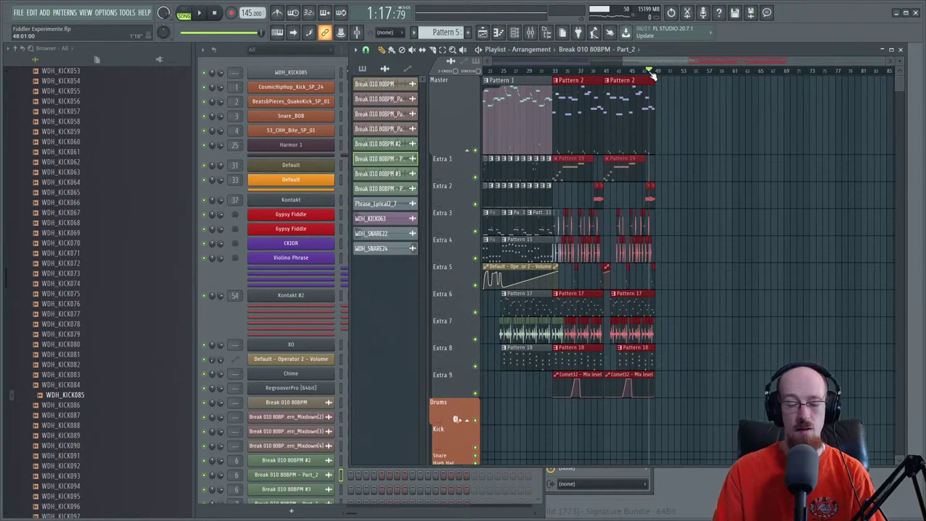
{"action": "scroll", "coordinate": [786, 161], "scroll_direction": "left", "scroll_amount": 4}
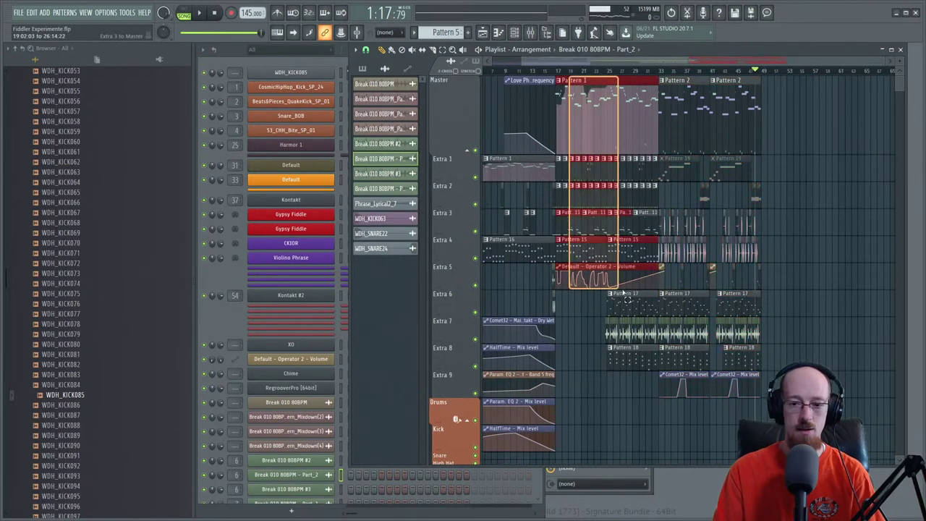
{"action": "left_click_drag", "start_coordinate": [541, 121], "coordinate": [483, 414]}
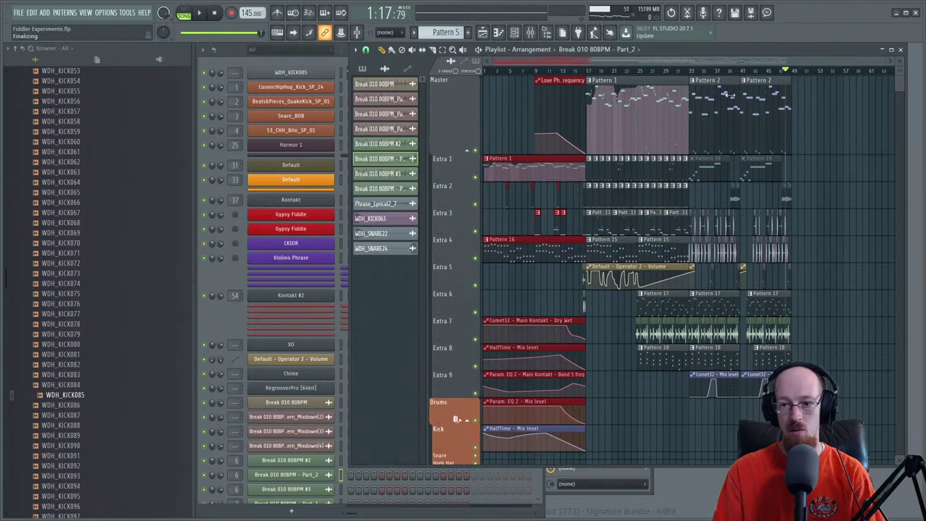
{"action": "left_click_drag", "start_coordinate": [745, 74], "coordinate": [742, 77]}
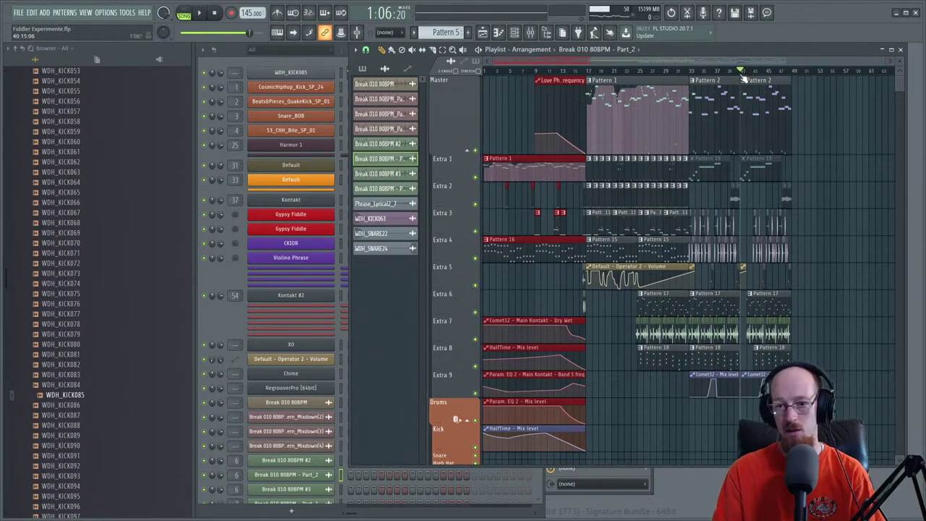
- Duplicate all the Pattern 1 section clips of bars 17 to 32, from Master to Extra 8, to bar 49
{"action": "scroll", "coordinate": [610, 180], "scroll_direction": "up", "scroll_amount": 5}
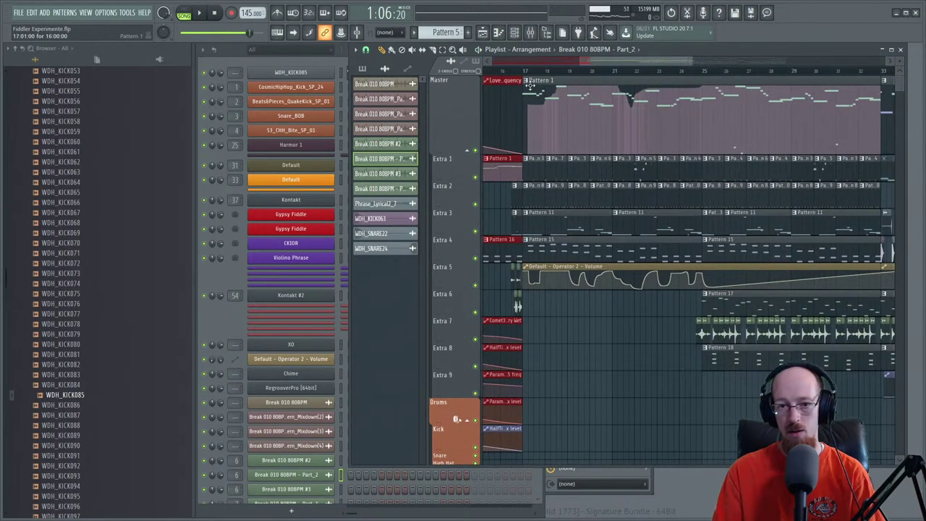
{"action": "left_click_drag", "start_coordinate": [529, 84], "coordinate": [733, 399]}
{"action": "scroll", "coordinate": [710, 354], "scroll_direction": "down", "scroll_amount": 4}
{"action": "key", "text": "ctrl+b"}
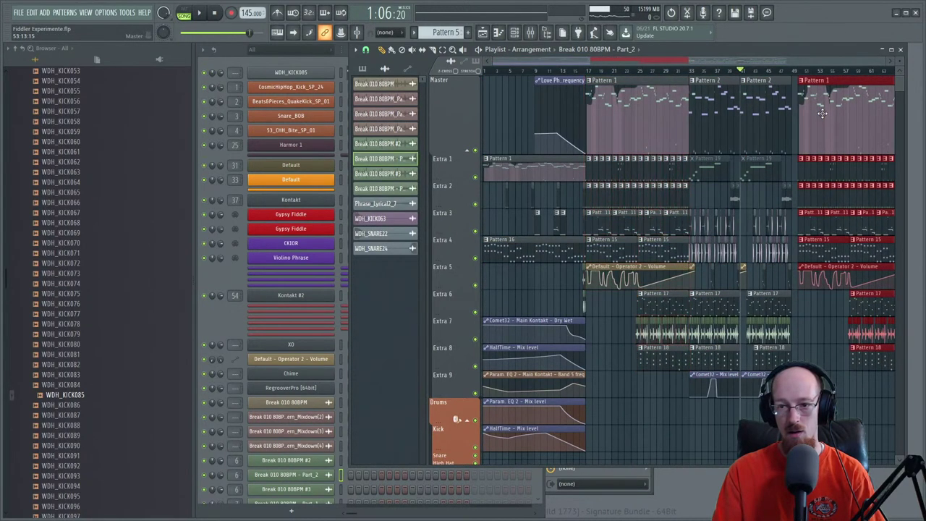
- Play back the arrangement from about bar 25 and from bar 41 to check the section leading up to bar 49
{"action": "scroll", "coordinate": [803, 137], "scroll_direction": "up", "scroll_amount": 2}
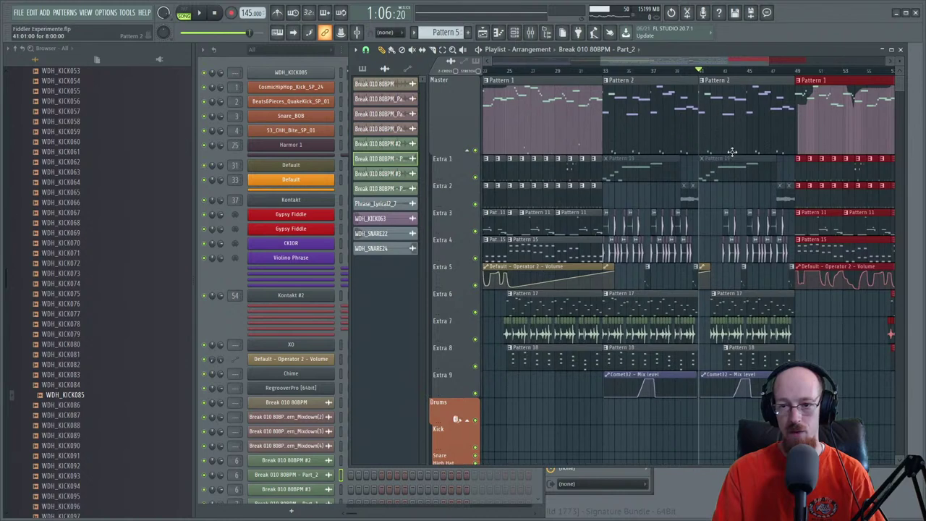
{"action": "scroll", "coordinate": [662, 94], "scroll_direction": "down", "scroll_amount": 3}
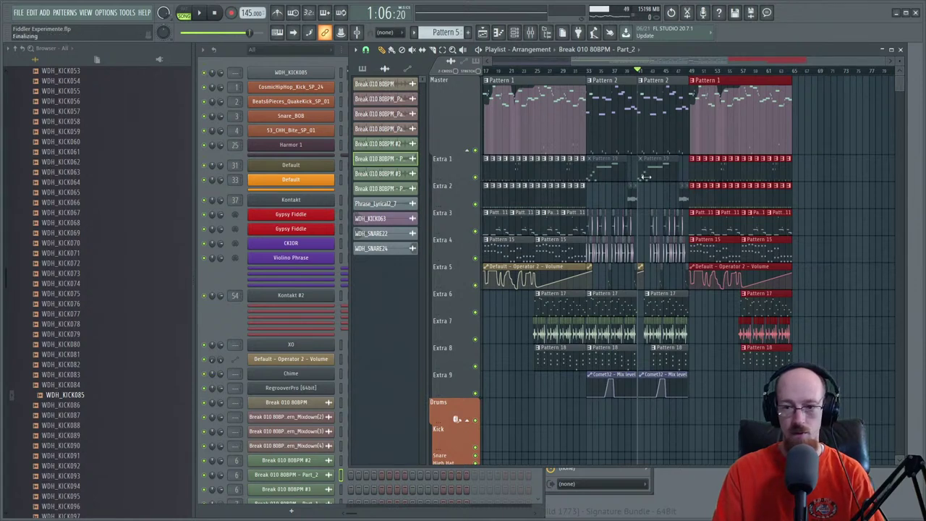
{"action": "scroll", "coordinate": [644, 145], "scroll_direction": "left", "scroll_amount": 3}
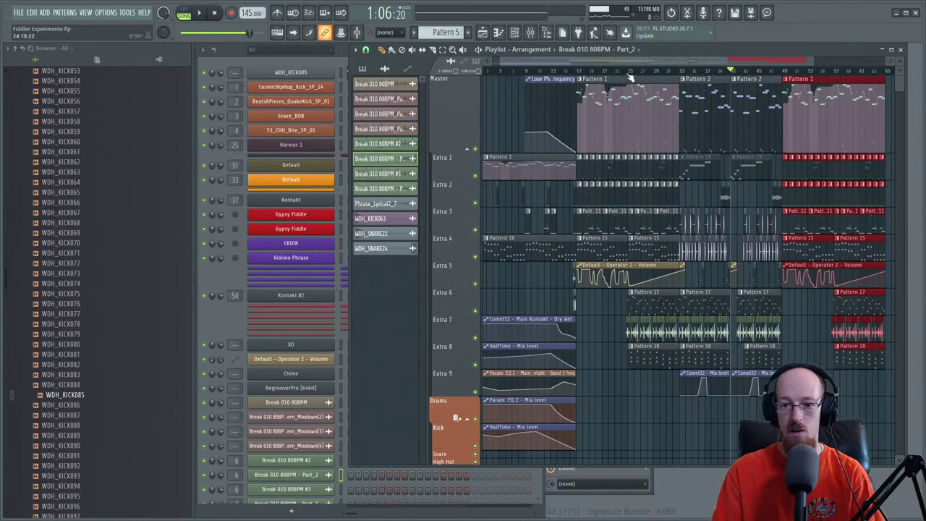
{"action": "left_click", "coordinate": [629, 76]}
{"action": "key", "text": "space"}
{"action": "scroll", "coordinate": [656, 217], "scroll_direction": "up", "scroll_amount": 2}
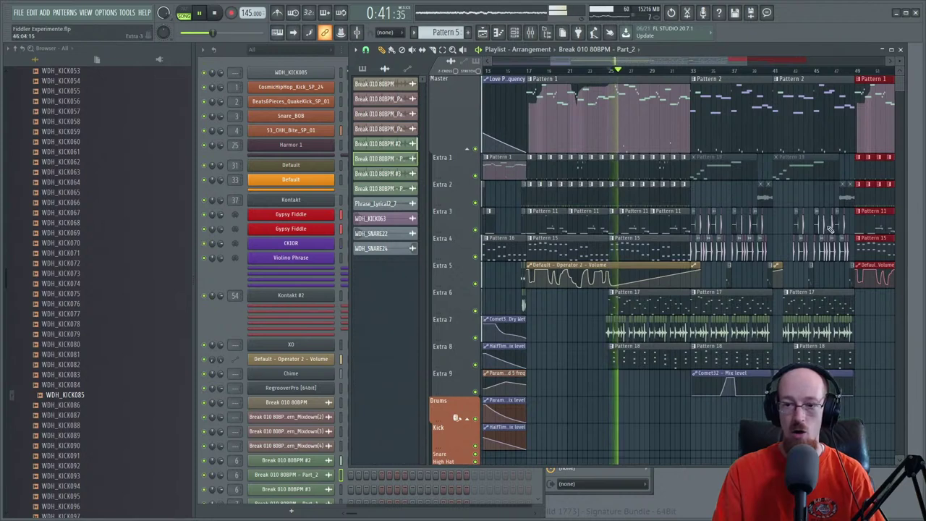
{"action": "key", "text": "space"}
{"action": "left_click", "coordinate": [776, 75]}
{"action": "key", "text": "space"}
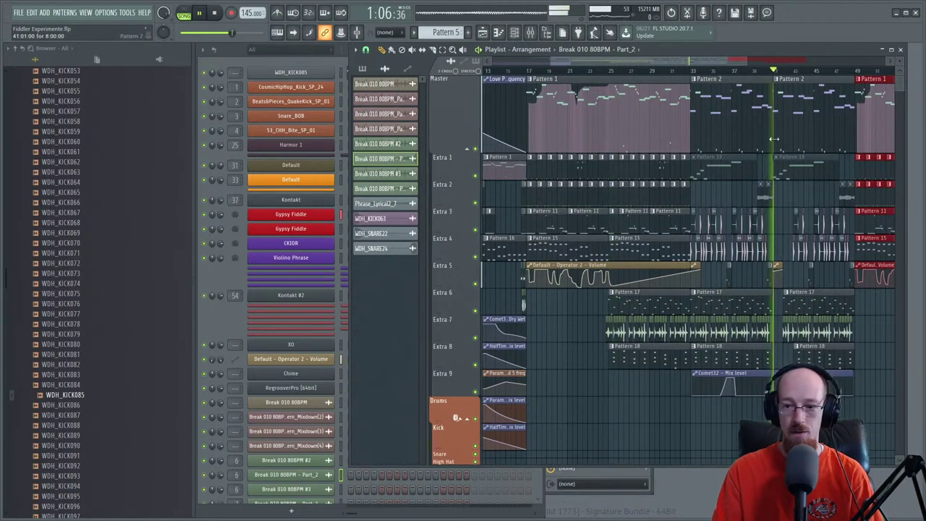
{"action": "scroll", "coordinate": [738, 249], "scroll_direction": "up", "scroll_amount": 2}
{"action": "left_click_drag", "start_coordinate": [739, 250], "coordinate": [642, 246]}
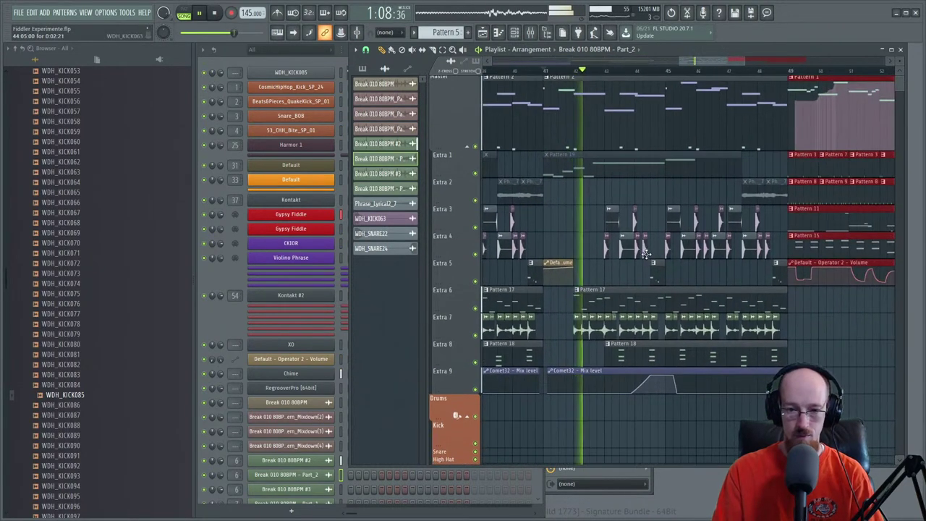
{"action": "scroll", "coordinate": [646, 253], "scroll_direction": "up", "scroll_amount": 2}
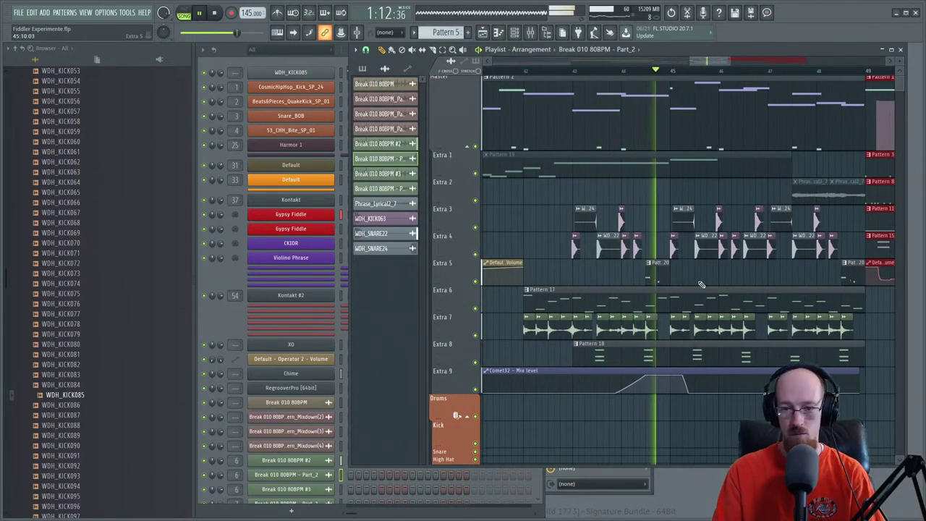
{"action": "key", "text": "space"}
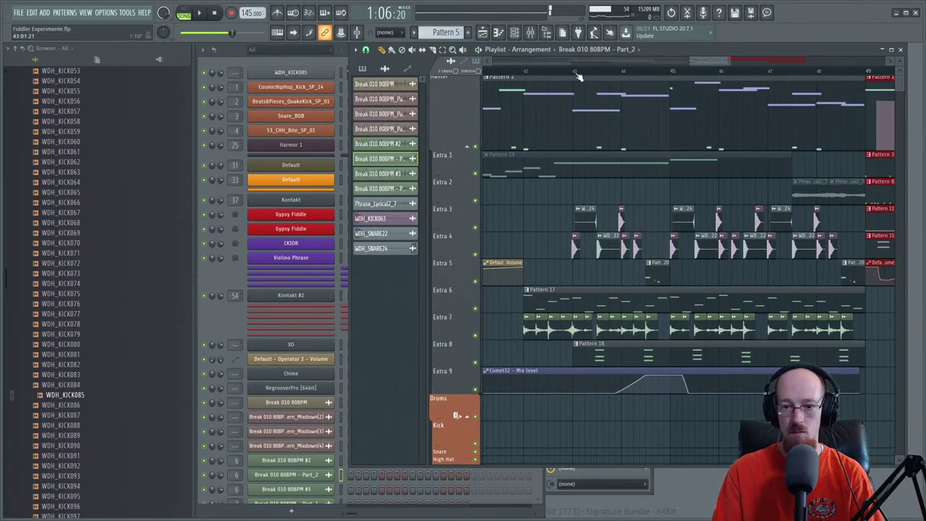
- Add a WDH_KICK063 clip at step 8 of bar 44 on Extra 3 and delete the kick at step 5 of bar 46 on Extra 4
{"action": "left_click", "coordinate": [576, 73]}
{"action": "key", "text": "space"}
{"action": "scroll", "coordinate": [637, 250], "scroll_direction": "up", "scroll_amount": 2}
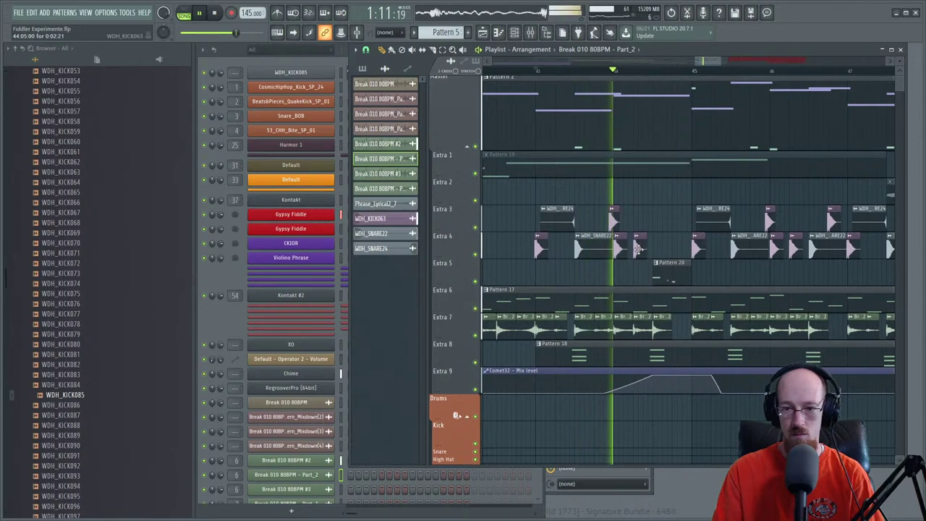
{"action": "key", "text": "space"}
{"action": "left_click", "coordinate": [638, 248]}
{"action": "left_click", "coordinate": [653, 235]}
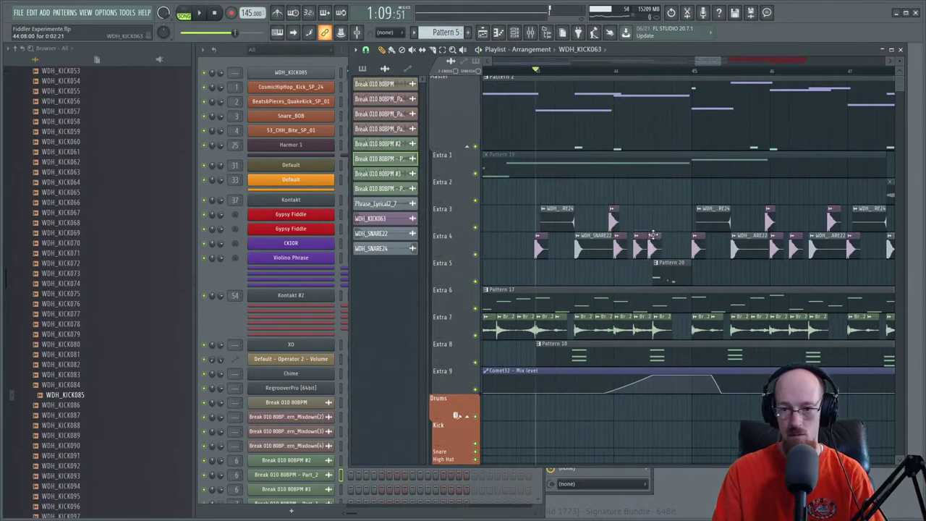
{"action": "key", "text": "space"}
{"action": "scroll", "coordinate": [656, 246], "scroll_direction": "up", "scroll_amount": 2}
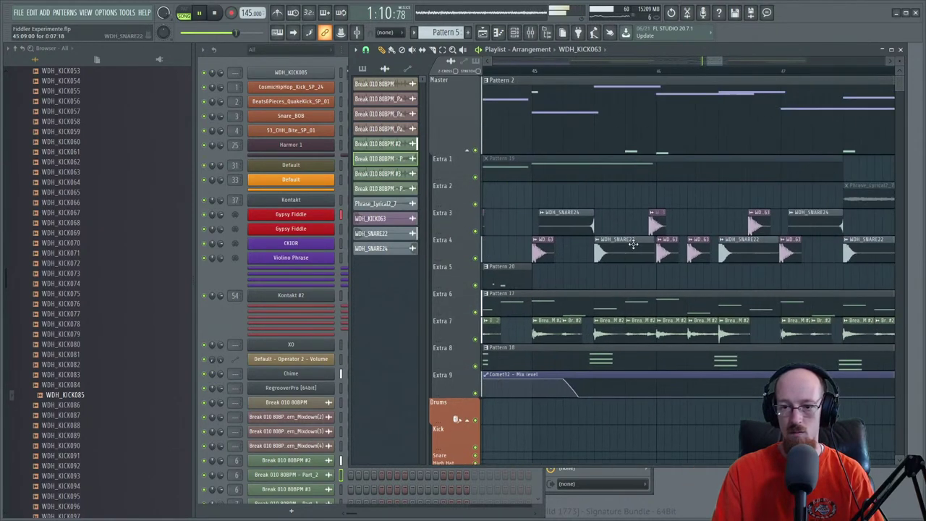
{"action": "scroll", "coordinate": [657, 264], "scroll_direction": "down", "scroll_amount": 2}
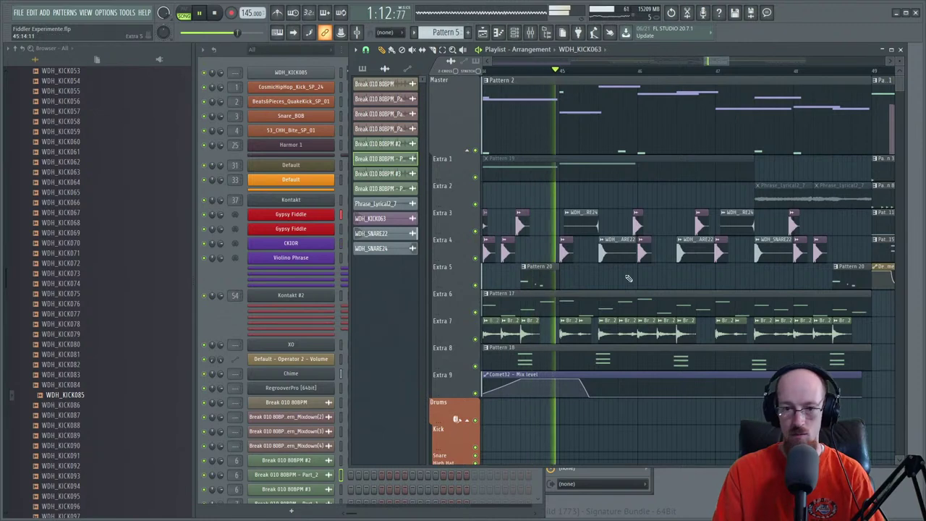
- Make the Pattern 20 clip in bar 44 on Extra 5 unique and raise its first WDH_SNARE22 note to G6
{"action": "key", "text": "space"}
{"action": "left_click", "coordinate": [525, 267]}
{"action": "left_click", "coordinate": [530, 280]}
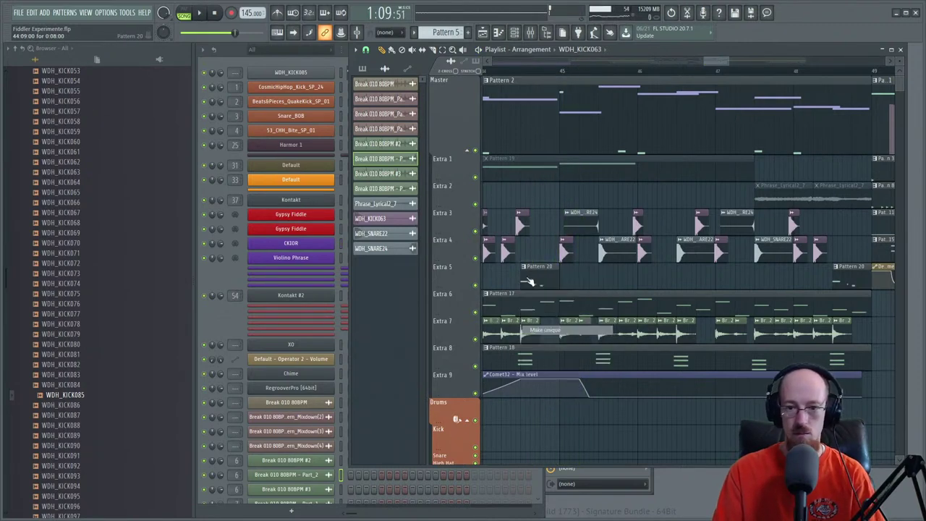
{"action": "double_click", "coordinate": [530, 280]}
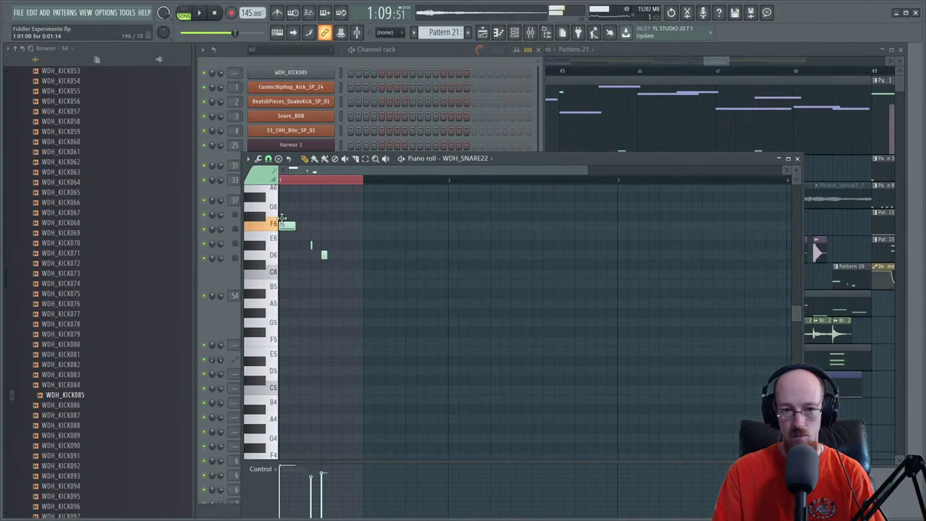
{"action": "left_click_drag", "start_coordinate": [282, 217], "coordinate": [277, 201]}
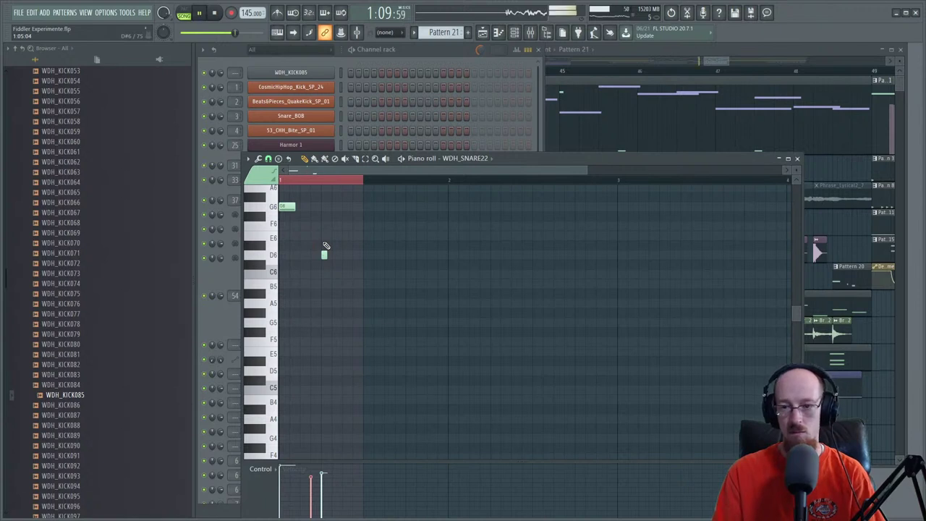
{"action": "left_click", "coordinate": [756, 55]}
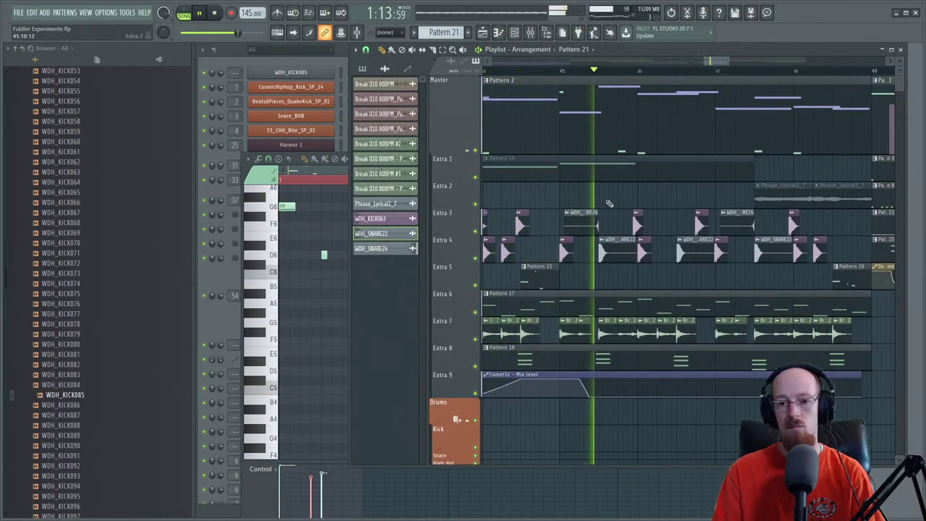
{"action": "scroll", "coordinate": [597, 213], "scroll_direction": "down", "scroll_amount": 4}
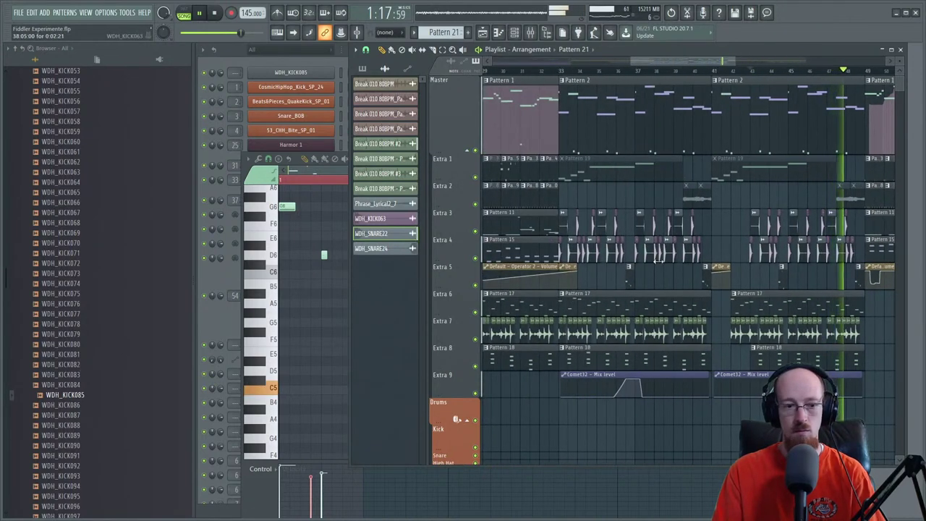
{"action": "key", "text": "space"}
- Browse the sample folders for new sounds, checking the Wicked Drum Hits, Hector Samples vocal and Tarantino Bass folders
{"action": "scroll", "coordinate": [107, 326], "scroll_direction": "up", "scroll_amount": 10}
{"action": "scroll", "coordinate": [108, 325], "scroll_direction": "up", "scroll_amount": 8}
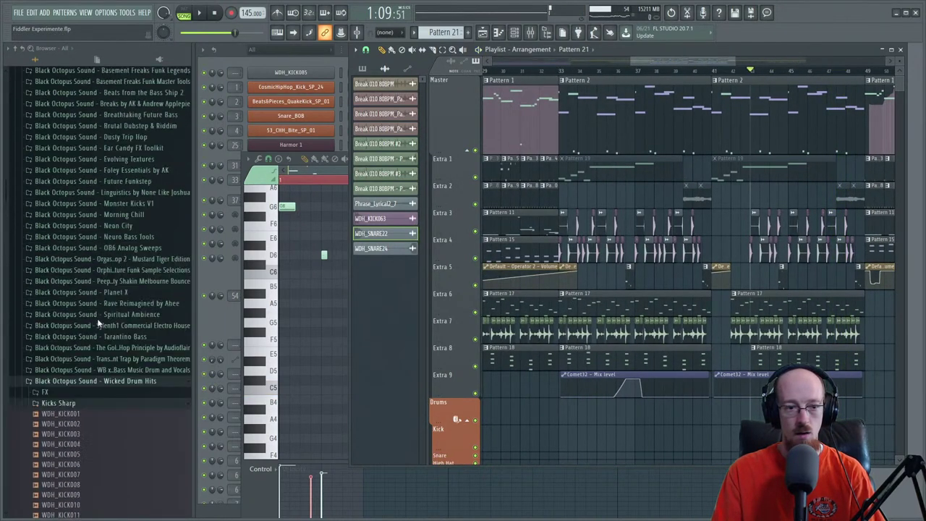
{"action": "left_click", "coordinate": [121, 241]}
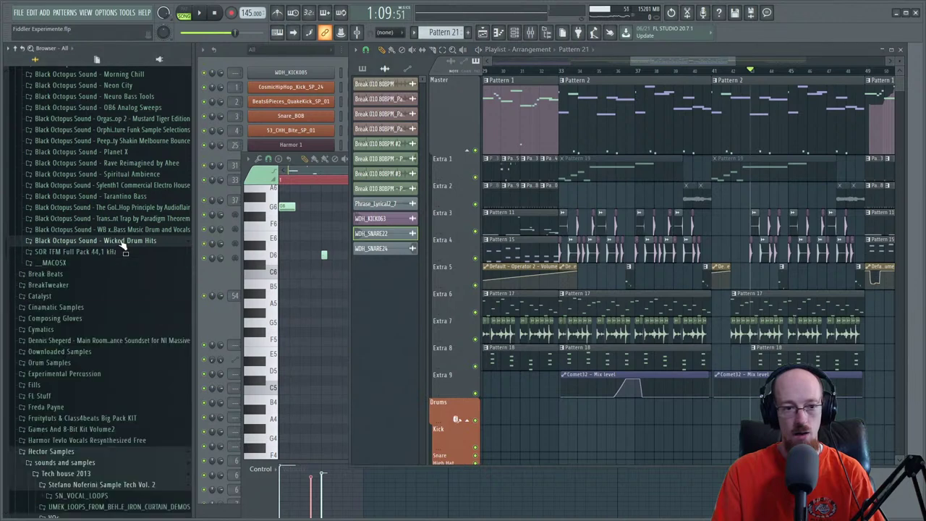
{"action": "scroll", "coordinate": [101, 262], "scroll_direction": "down", "scroll_amount": 4}
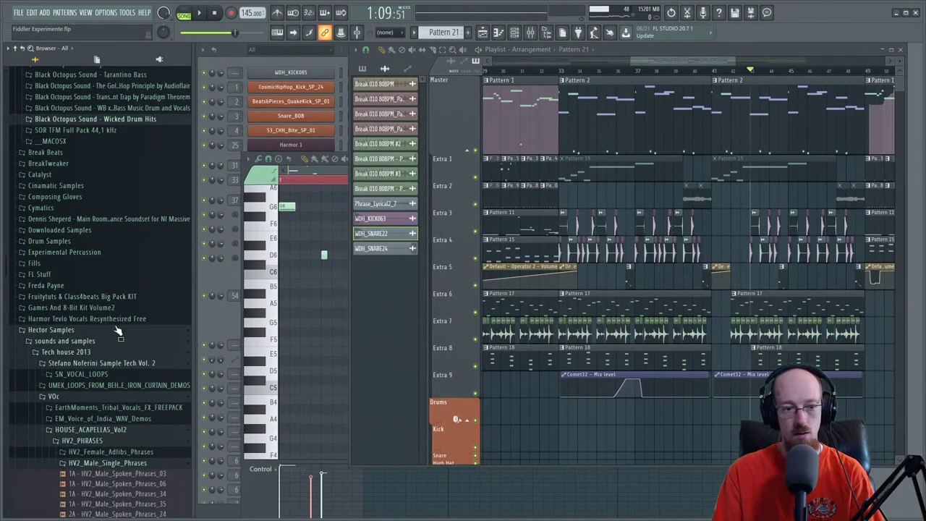
{"action": "scroll", "coordinate": [118, 329], "scroll_direction": "down", "scroll_amount": 2}
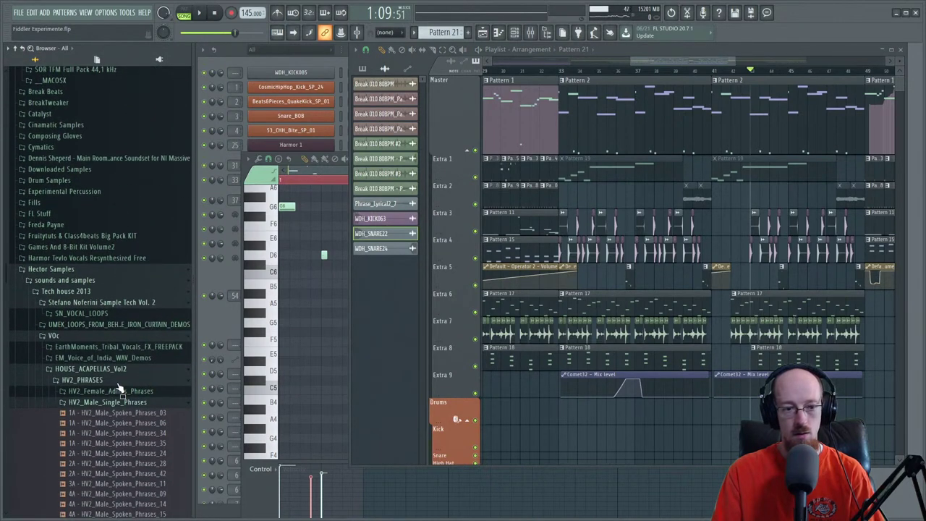
{"action": "left_click", "coordinate": [90, 368]}
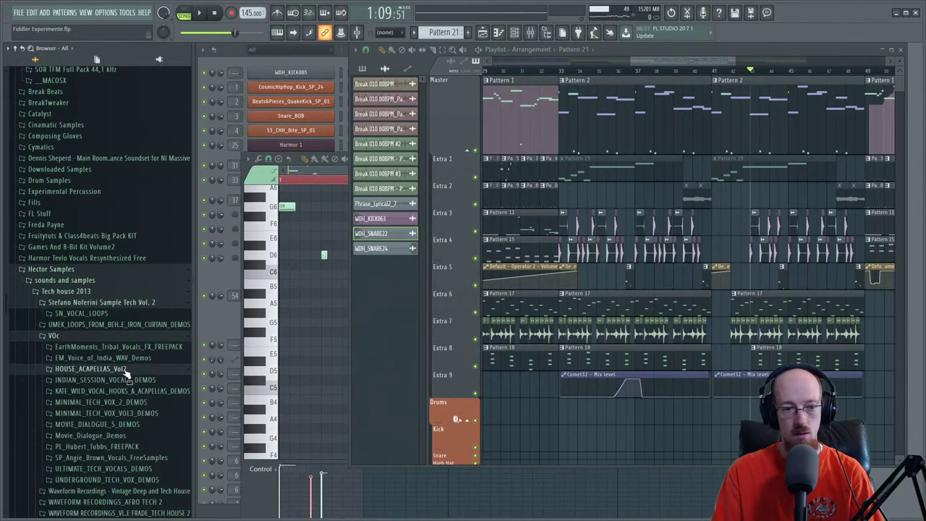
{"action": "left_click", "coordinate": [107, 335]}
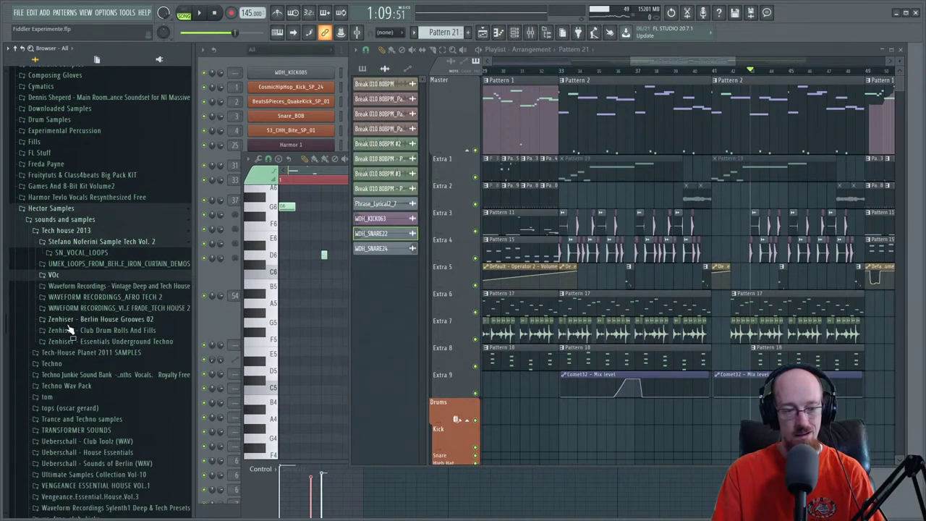
{"action": "scroll", "coordinate": [94, 293], "scroll_direction": "up", "scroll_amount": 8}
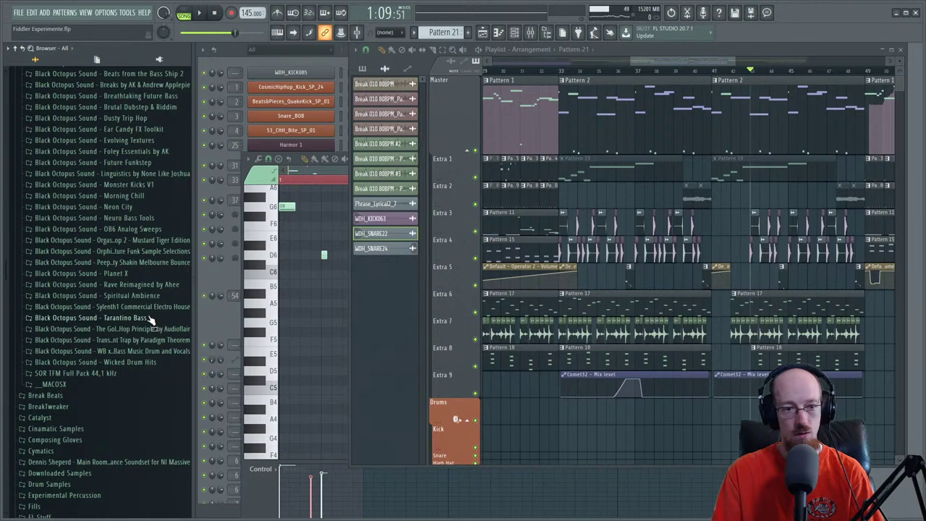
{"action": "left_click", "coordinate": [109, 317]}
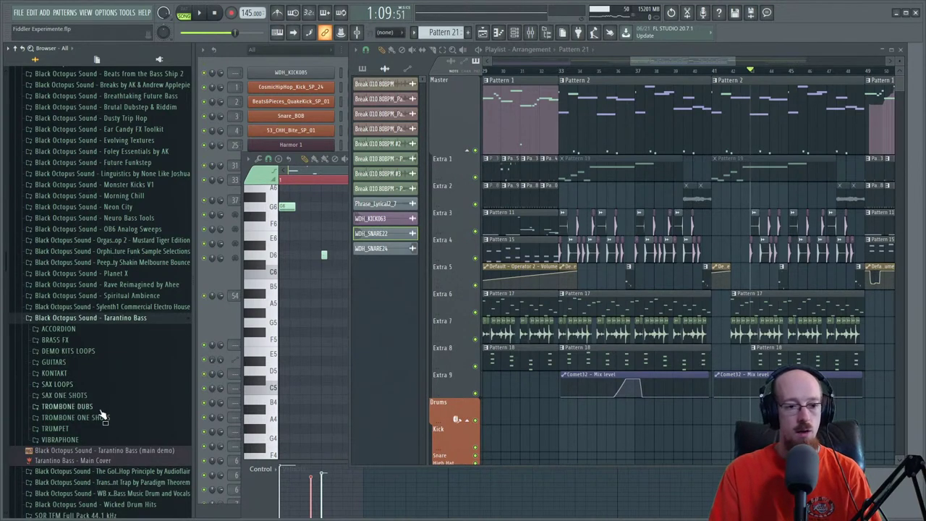
{"action": "left_click", "coordinate": [96, 318]}
{"action": "scroll", "coordinate": [96, 324], "scroll_direction": "up", "scroll_amount": 9}
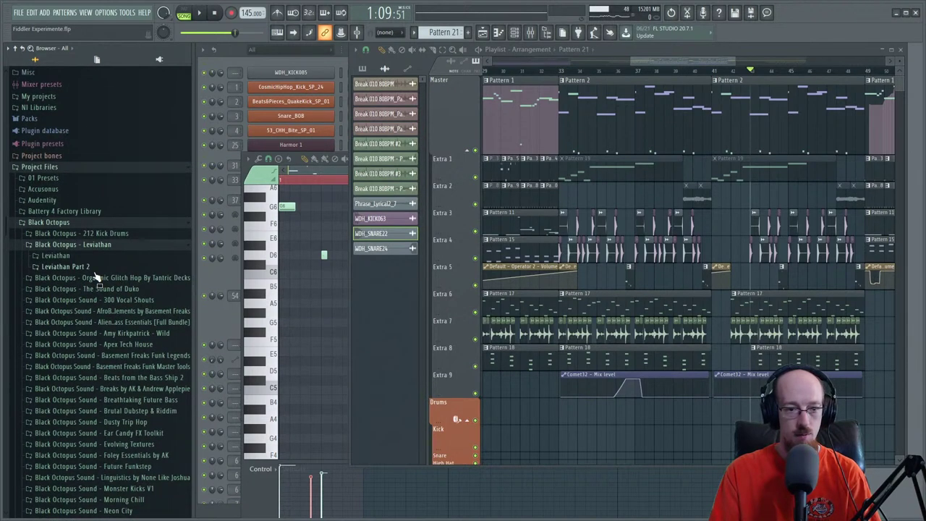
- Open the XO instrument, audition samples in its space and assign ClosedHH Reekin DS to the FLEX1 slot
{"action": "left_click", "coordinate": [233, 57]}
{"action": "scroll", "coordinate": [297, 362], "scroll_direction": "down", "scroll_amount": 5}
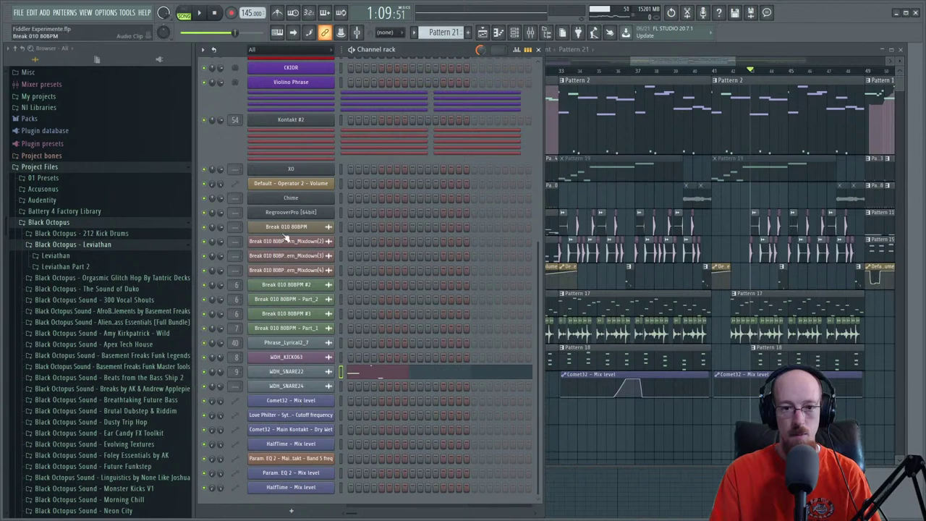
{"action": "scroll", "coordinate": [286, 238], "scroll_direction": "up", "scroll_amount": 1}
{"action": "left_click", "coordinate": [296, 215]}
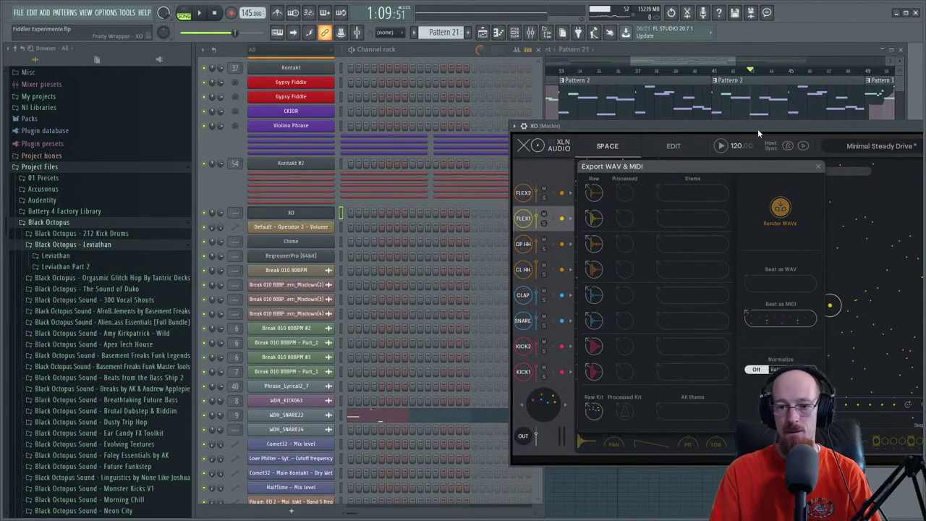
{"action": "left_click_drag", "start_coordinate": [757, 129], "coordinate": [482, 126]}
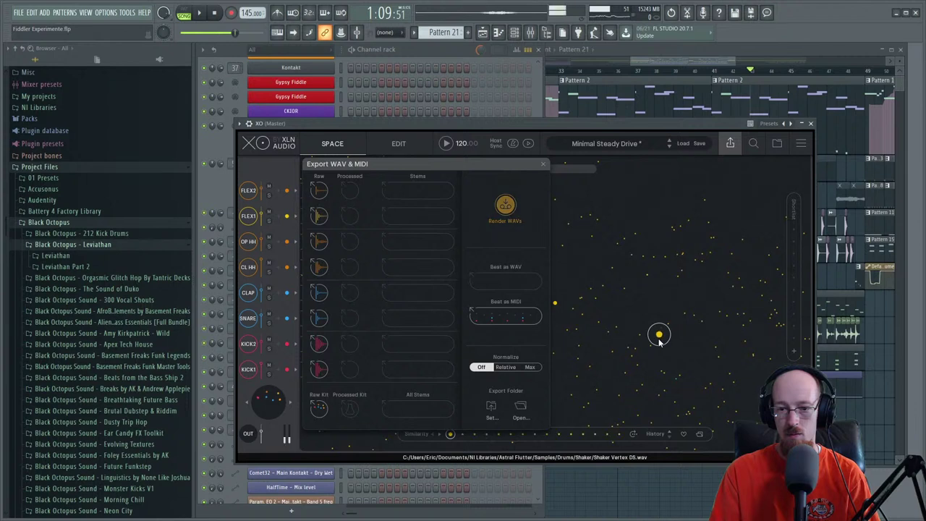
{"action": "left_click", "coordinate": [639, 337]}
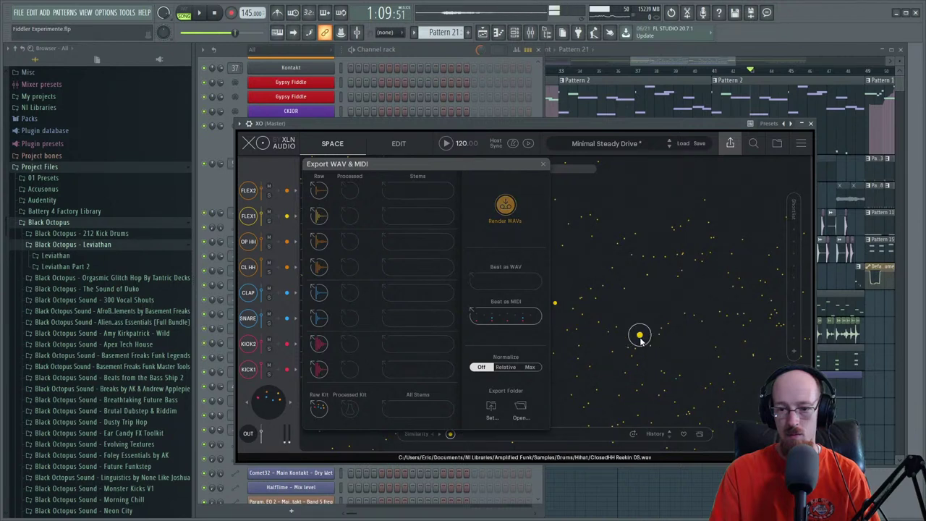
{"action": "left_click", "coordinate": [731, 143]}
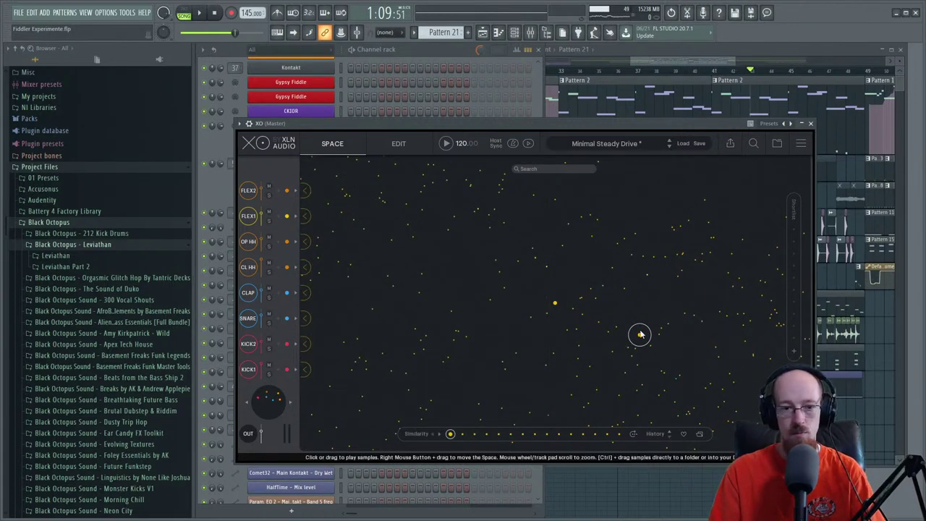
{"action": "left_click", "coordinate": [310, 219]}
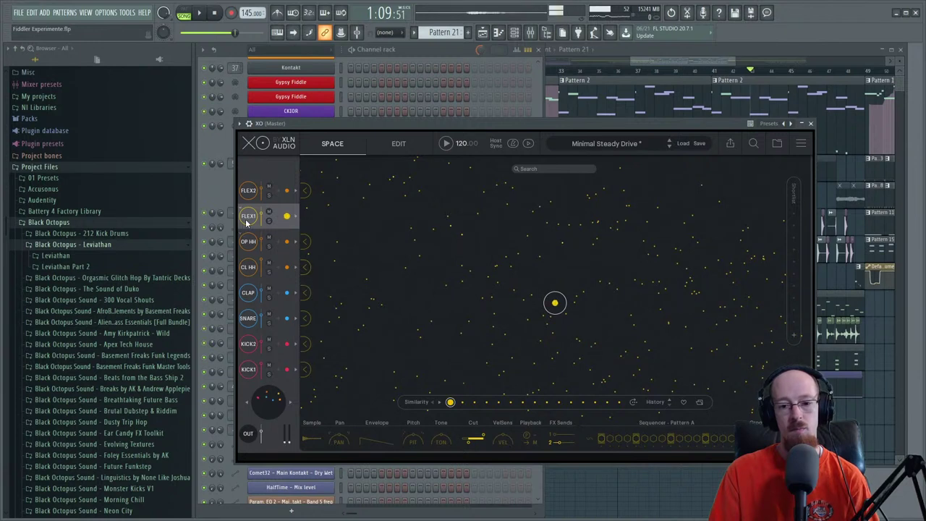
- Audition other samples in the XO space and assign Shaker Slapper to the OP HH slot
{"action": "left_click_drag", "start_coordinate": [434, 287], "coordinate": [457, 281]}
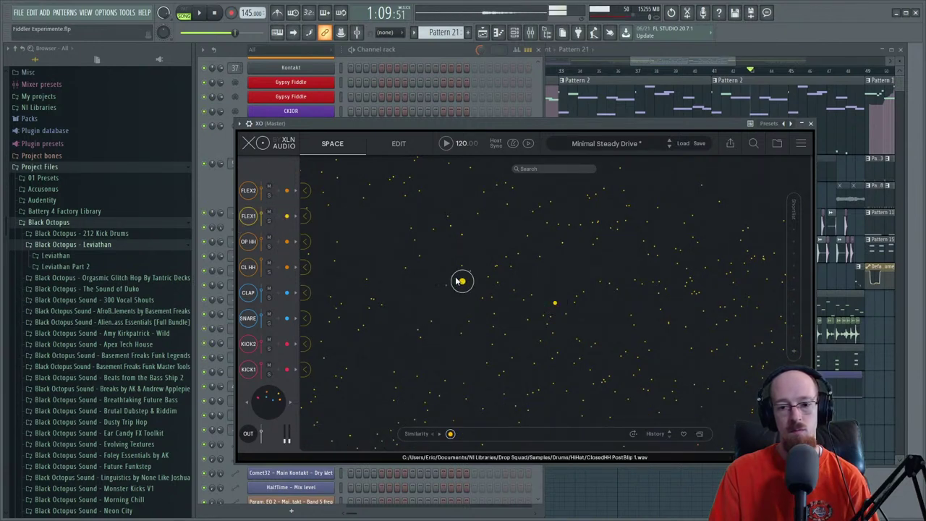
{"action": "left_click", "coordinate": [555, 303]}
{"action": "left_click", "coordinate": [469, 272]}
{"action": "left_click", "coordinate": [462, 267]}
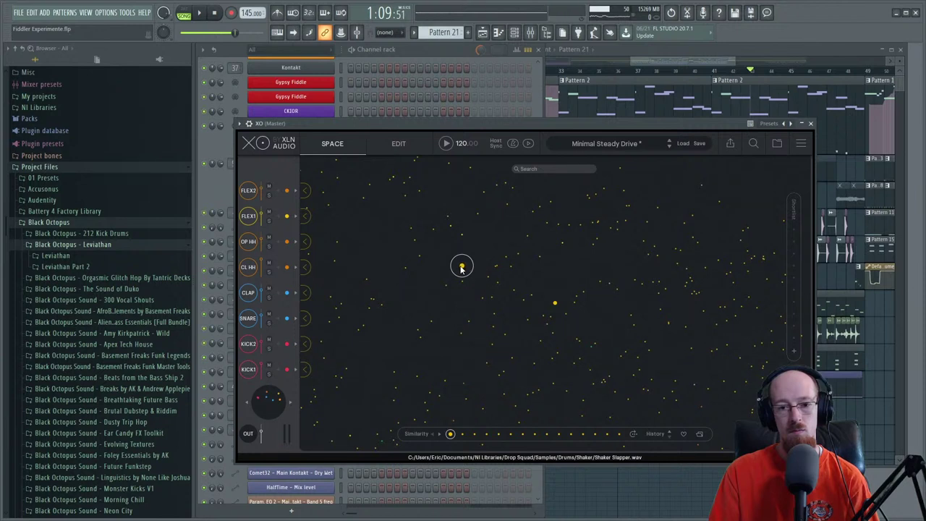
{"action": "left_click", "coordinate": [305, 246]}
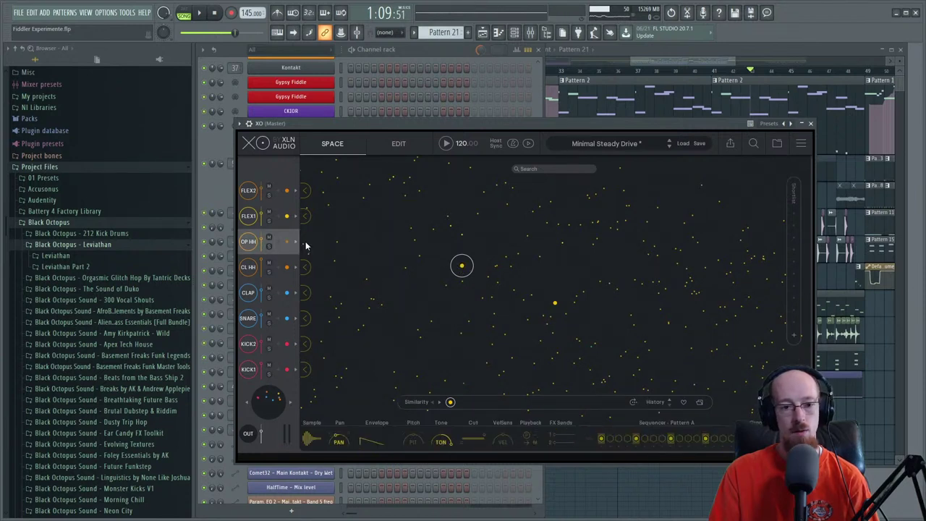
- Export XO's raw FLEX1 and OP HH samples into the channel rack as new sampler channels above WDH_KICK085
{"action": "left_click", "coordinate": [730, 144]}
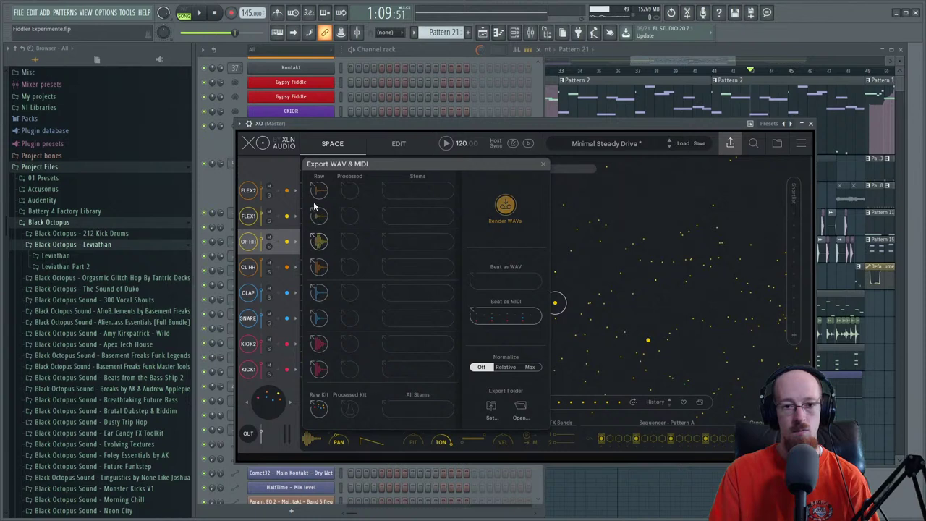
{"action": "left_click", "coordinate": [416, 45]}
{"action": "scroll", "coordinate": [431, 138], "scroll_direction": "up", "scroll_amount": 1}
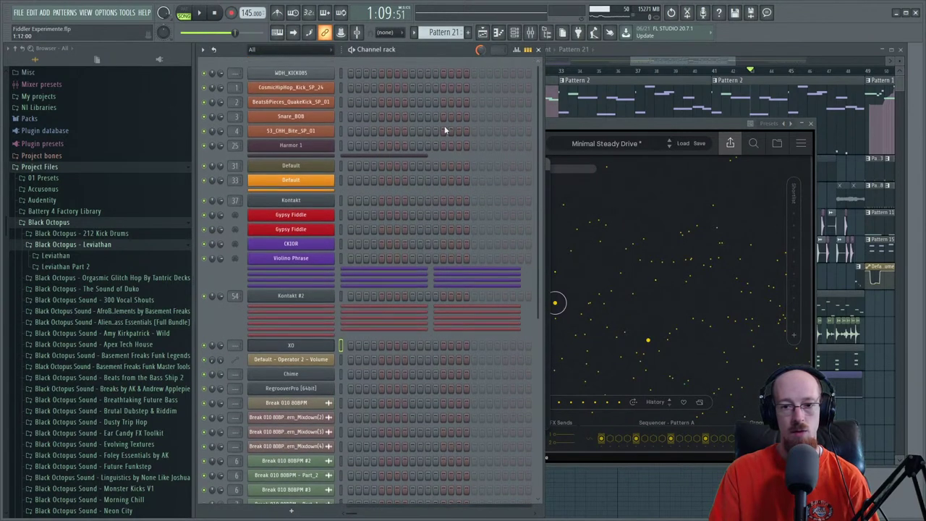
{"action": "left_click", "coordinate": [784, 155]}
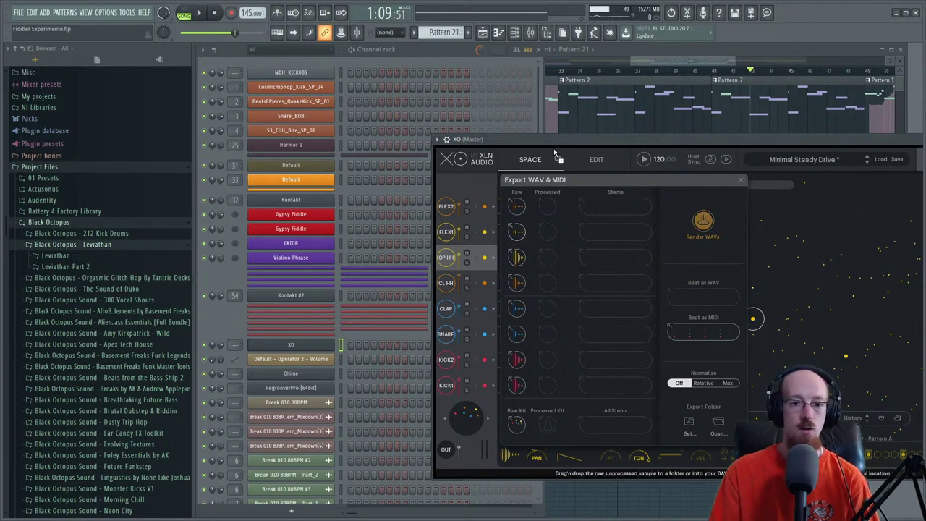
{"action": "left_click_drag", "start_coordinate": [554, 151], "coordinate": [295, 62]}
{"action": "left_click_drag", "start_coordinate": [512, 262], "coordinate": [516, 260]}
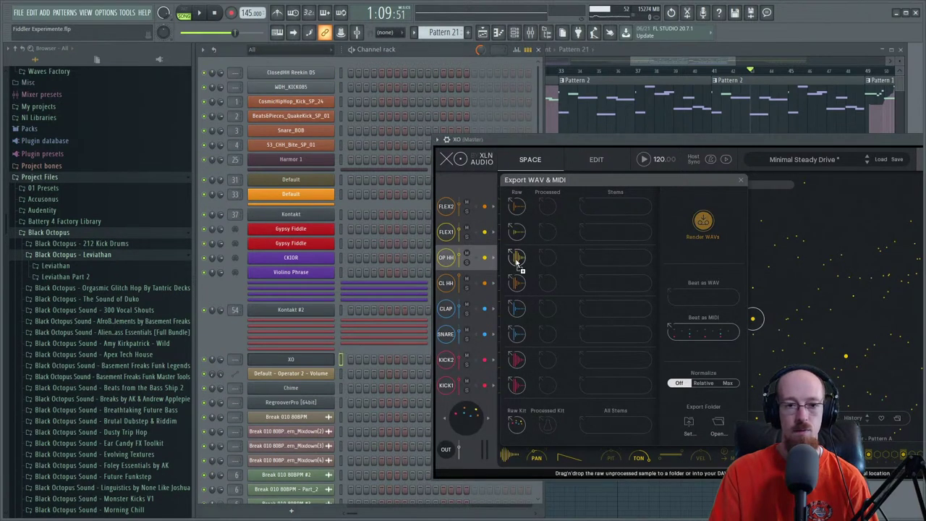
{"action": "left_click_drag", "start_coordinate": [311, 66], "coordinate": [311, 65]}
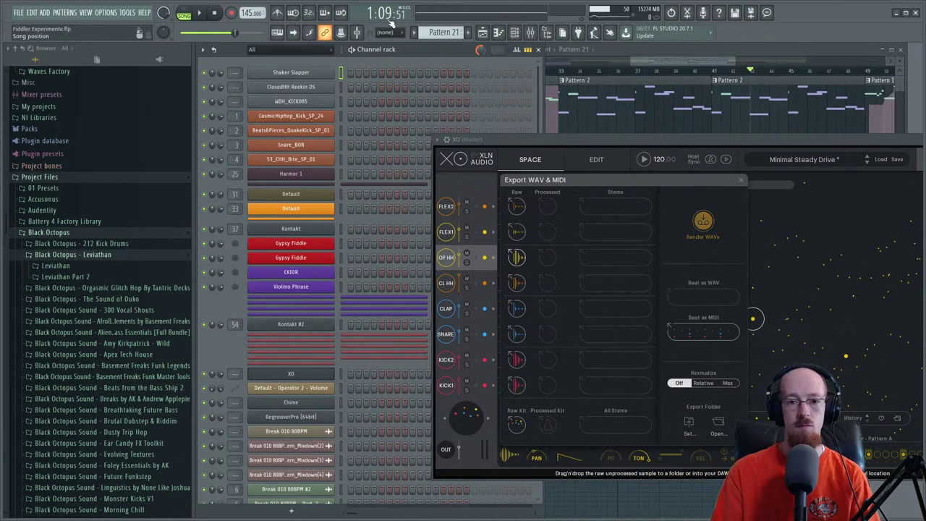
- Create Pattern 22 with Shaker Slapper on steps 1 and 9 and ClosedHH Reekin DS on steps 1, 3, 7 and 8
{"action": "left_click", "coordinate": [469, 32]}
{"action": "left_click", "coordinate": [446, 64]}
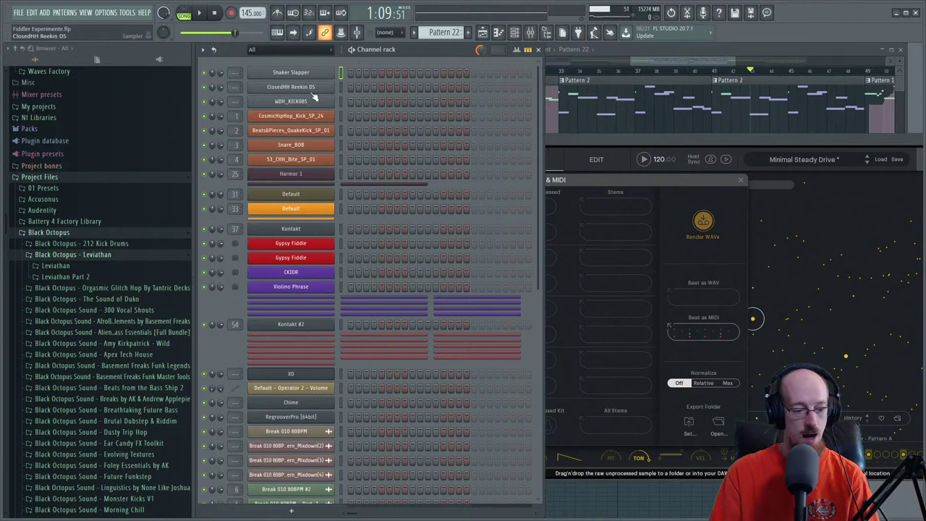
{"action": "left_click", "coordinate": [381, 73]}
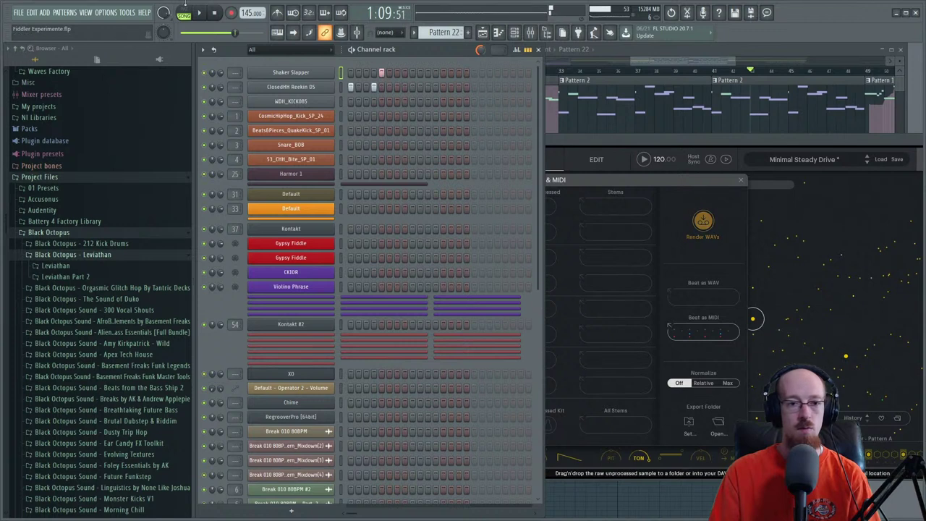
{"action": "right_click", "coordinate": [380, 75]}
{"action": "left_click", "coordinate": [350, 73]}
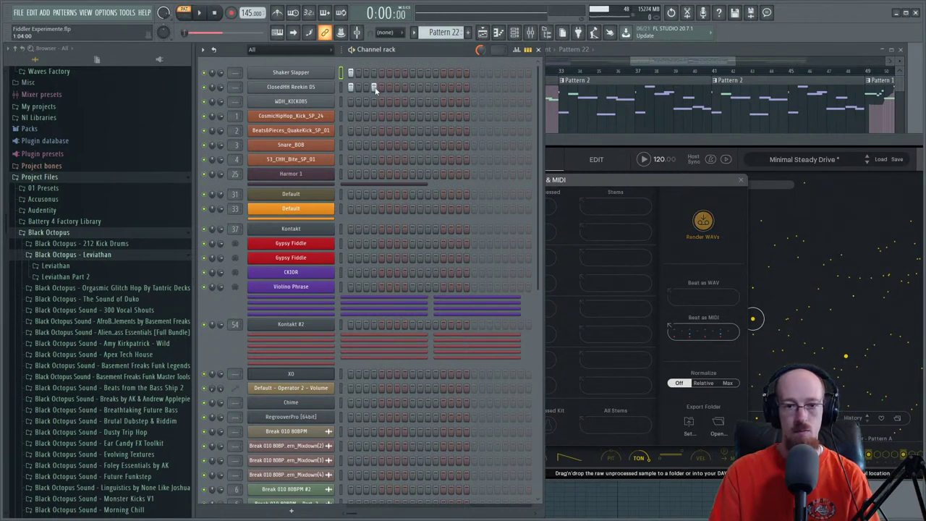
{"action": "left_click", "coordinate": [374, 87]}
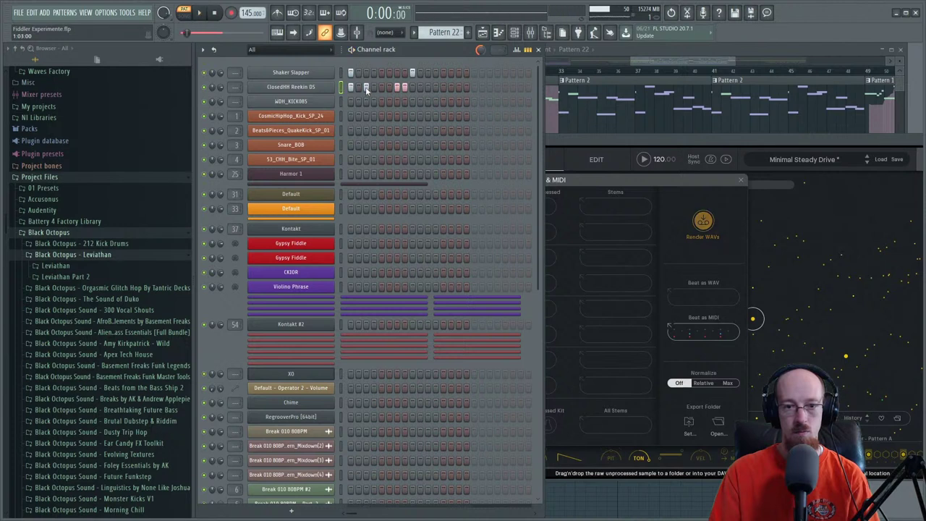
- Refine the ClosedHH Reekin DS rhythm during playback, removing steps 5 and 7 and adding steps 12 and 15
{"action": "key", "text": "space"}
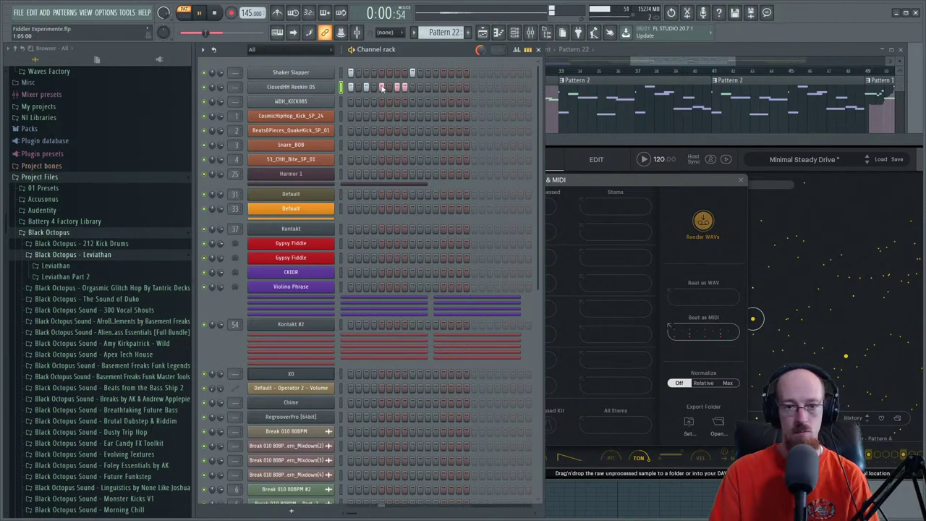
{"action": "right_click", "coordinate": [382, 88]}
{"action": "right_click", "coordinate": [397, 87]}
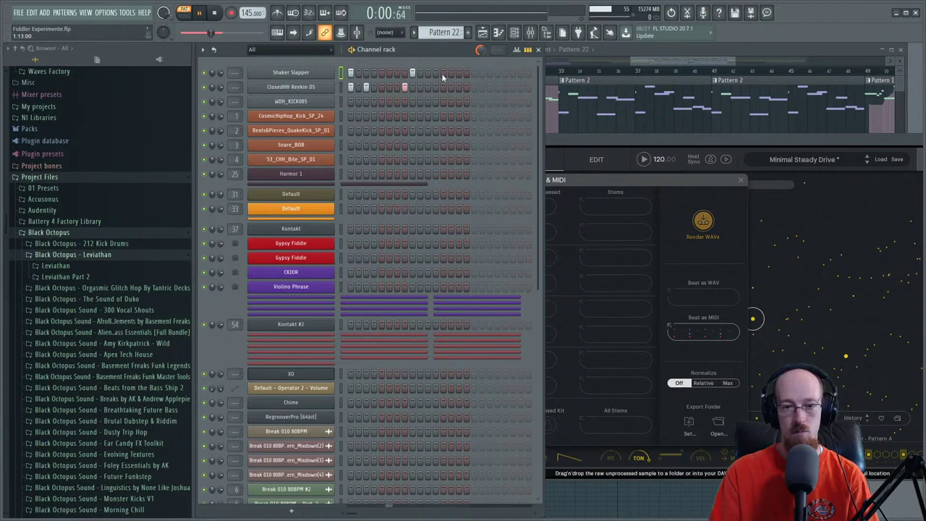
{"action": "left_click", "coordinate": [458, 87]}
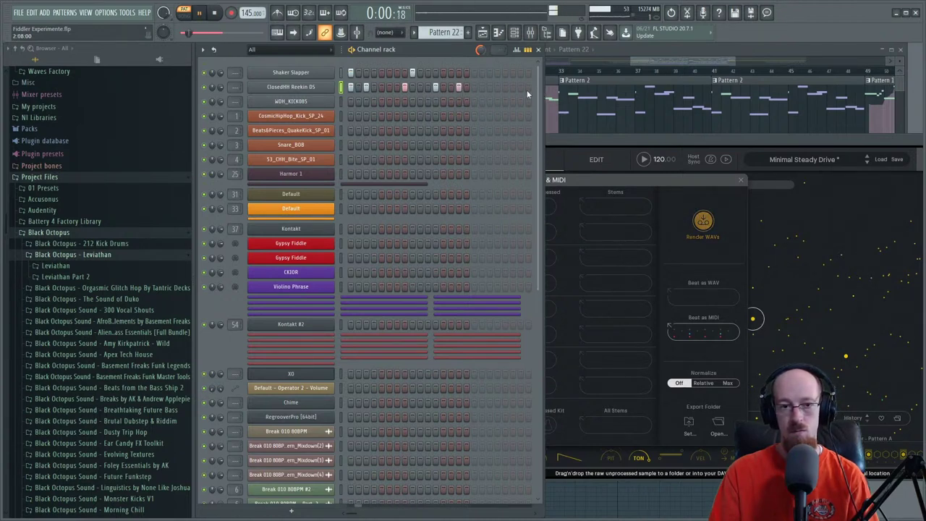
{"action": "key", "text": "space"}
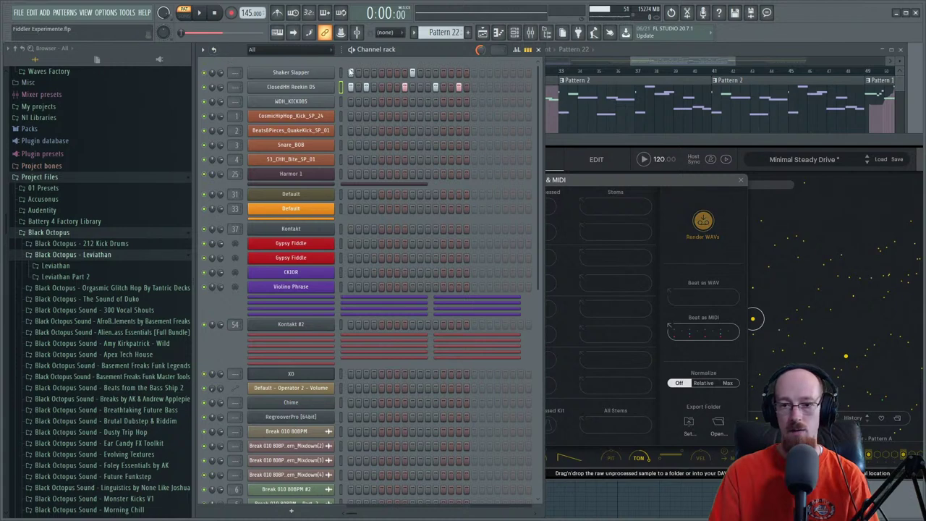
- Review the arrangement from bar 49 and Shaker Slapper's notes in the piano roll, and play back Pattern 22
{"action": "left_click", "coordinate": [697, 63]}
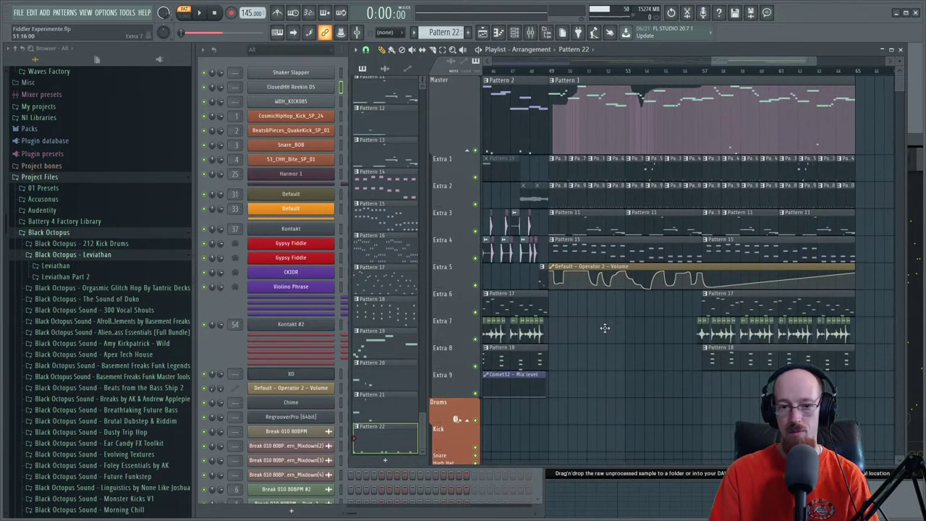
{"action": "right_click", "coordinate": [621, 337]}
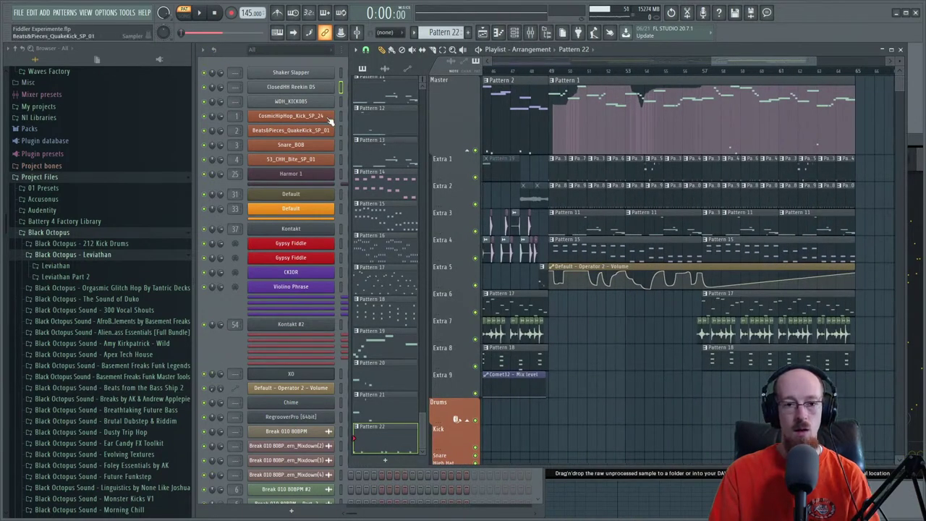
{"action": "right_click", "coordinate": [319, 77]}
{"action": "left_click", "coordinate": [377, 77]}
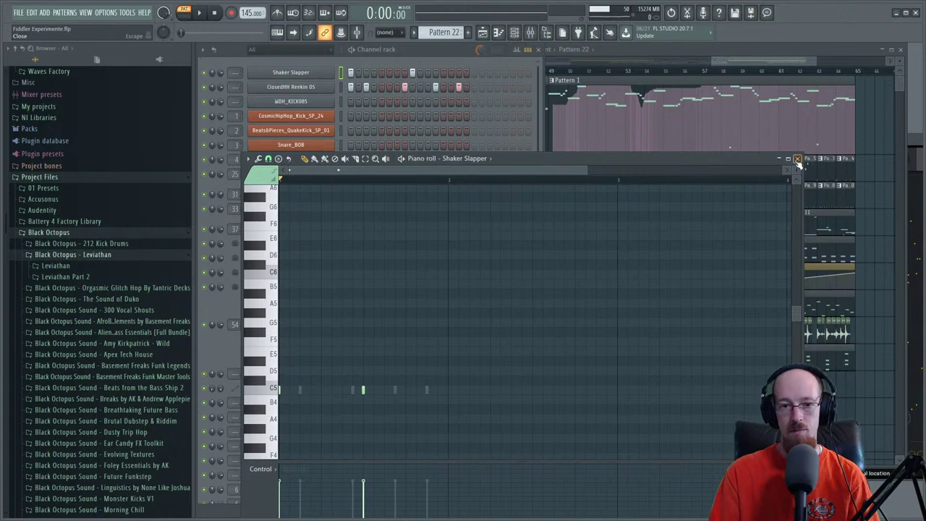
{"action": "left_click", "coordinate": [798, 160]}
{"action": "key", "text": "space"}
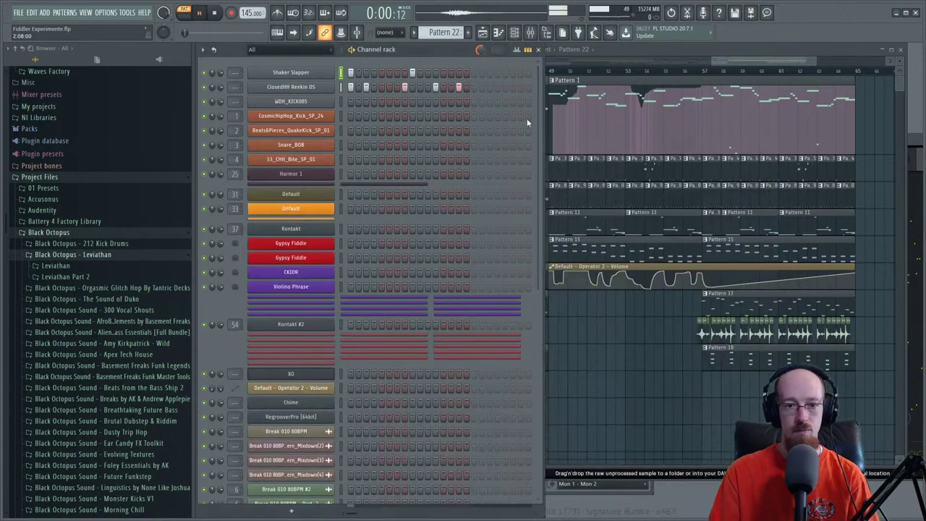
- Rework the ClosedHH Reekin DS rhythm to hits on steps 5, 8, 13 and 16 only, auditioning Pattern 22
{"action": "left_click", "coordinate": [450, 87]}
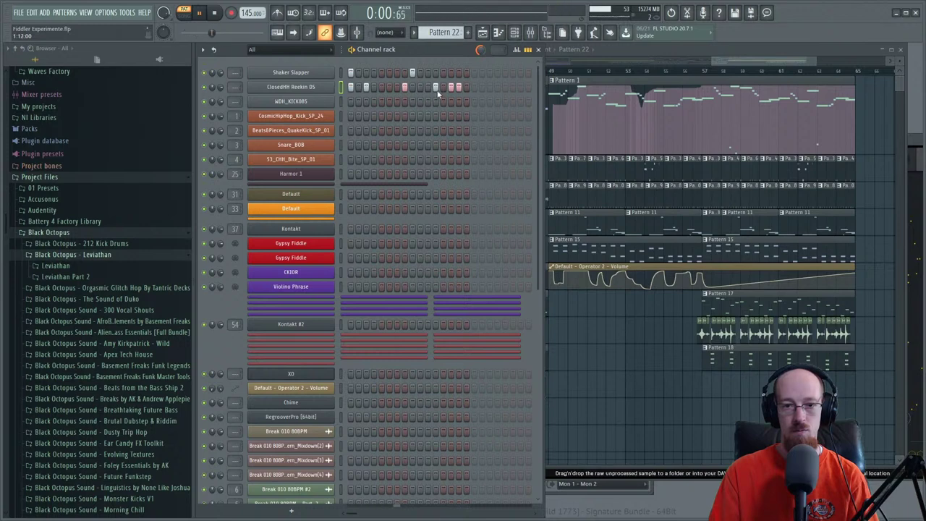
{"action": "left_click", "coordinate": [428, 88]}
{"action": "right_click", "coordinate": [458, 87]}
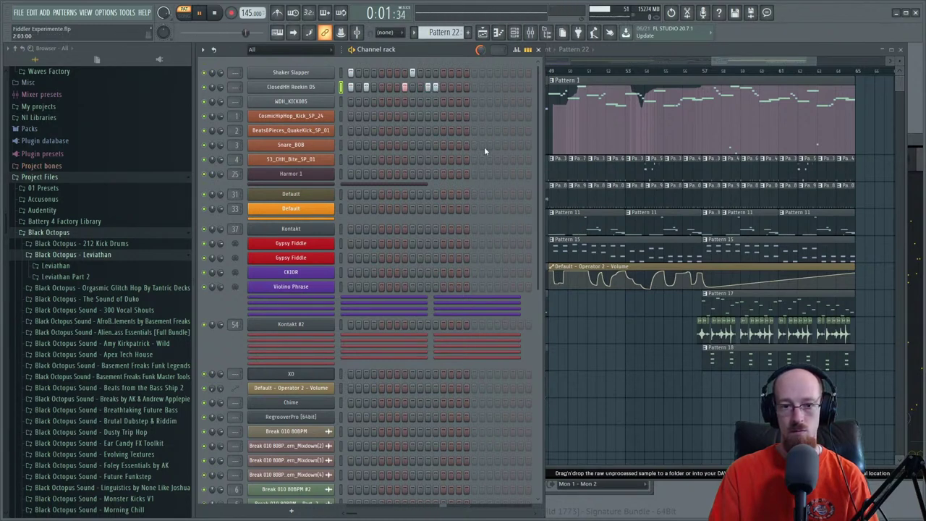
{"action": "left_click", "coordinate": [380, 87]}
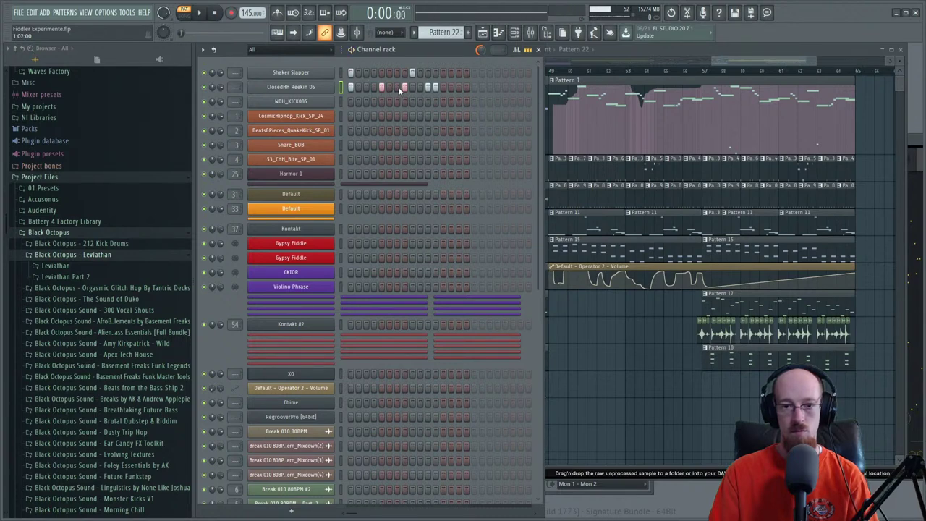
{"action": "key", "text": "space"}
{"action": "left_click", "coordinate": [443, 87]}
{"action": "left_click", "coordinate": [463, 88]}
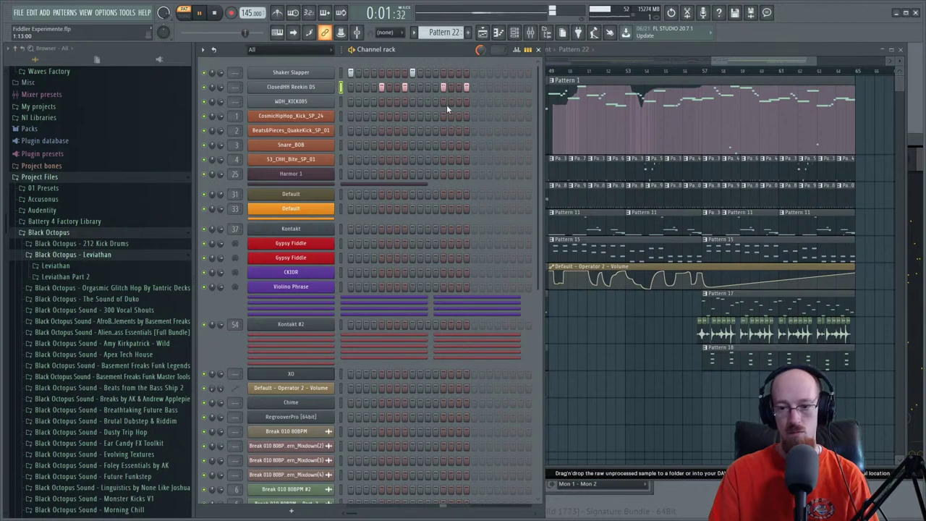
{"action": "key", "text": "space"}
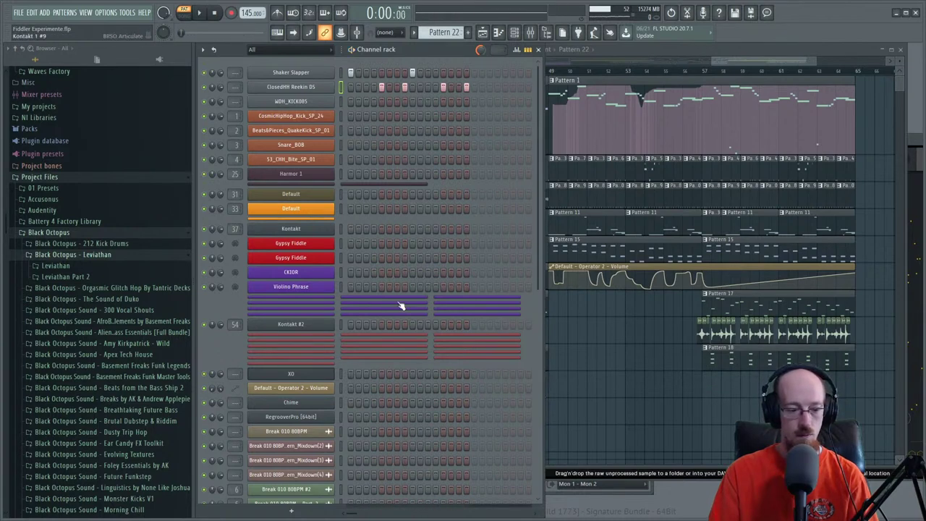
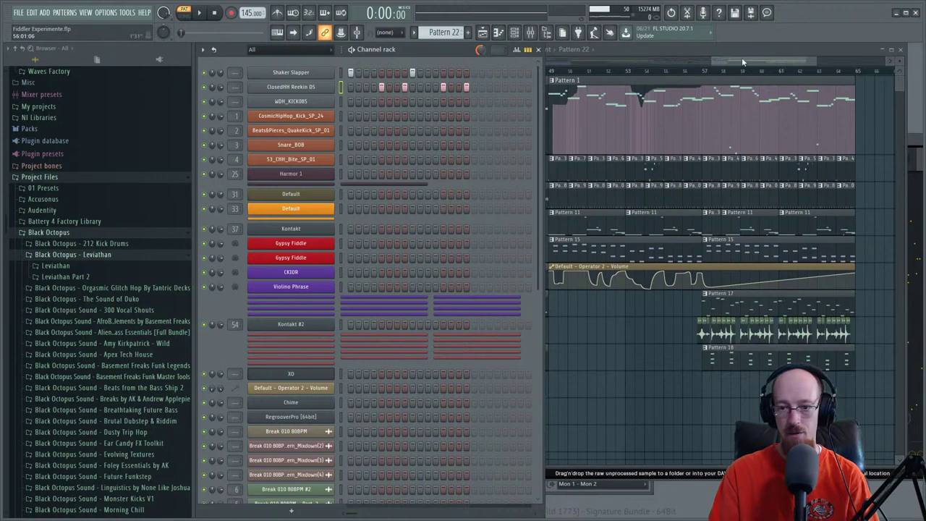
- Place Pattern 22 on the Extra 9 track at bar 57 and duplicate it back to back through bar 64
{"action": "left_click_drag", "start_coordinate": [742, 57], "coordinate": [735, 75]}
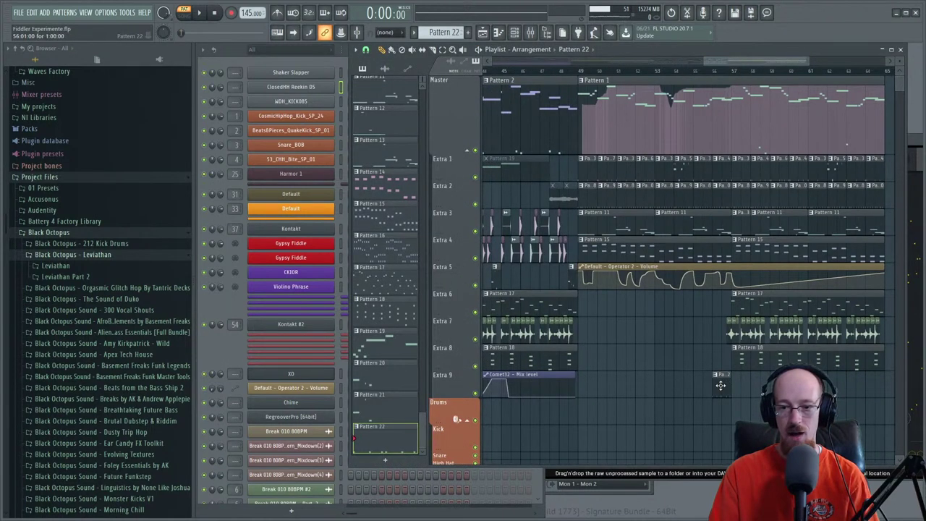
{"action": "scroll", "coordinate": [734, 385], "scroll_direction": "right", "scroll_amount": 5}
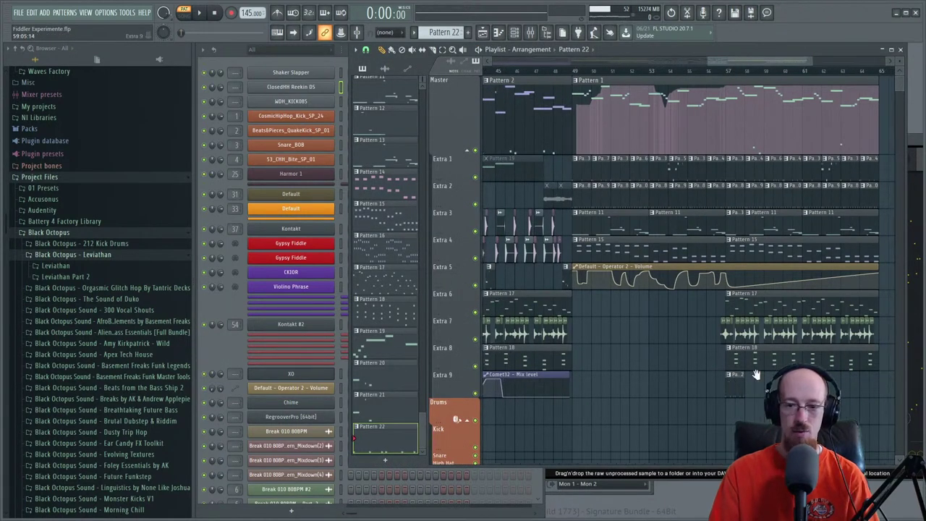
{"action": "left_click_drag", "start_coordinate": [645, 385], "coordinate": [586, 391]}
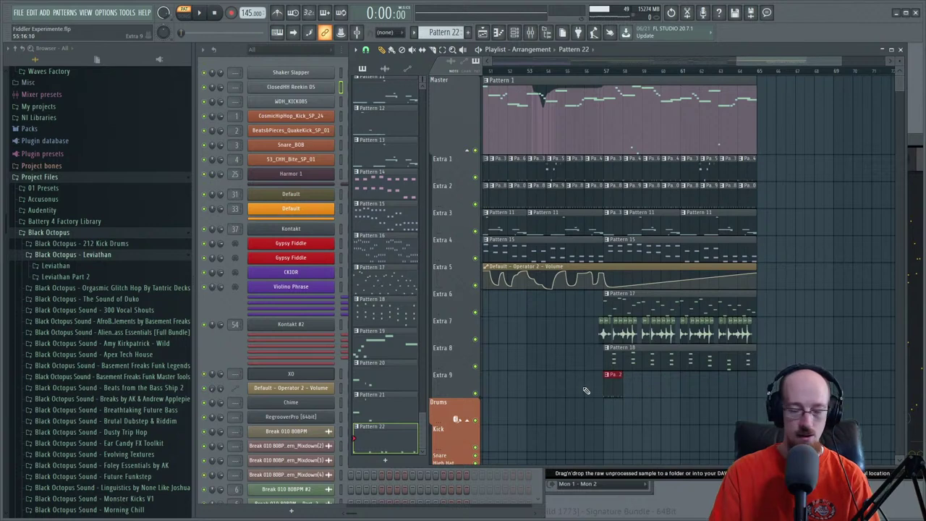
{"action": "key", "text": "ctrl+b"}
{"action": "key", "text": "ctrl+b"}
{"action": "key", "text": "ctrl+b"}
{"action": "key", "text": "ctrl+b"}
{"action": "key", "text": "ctrl+b"}
{"action": "key", "text": "ctrl+b"}
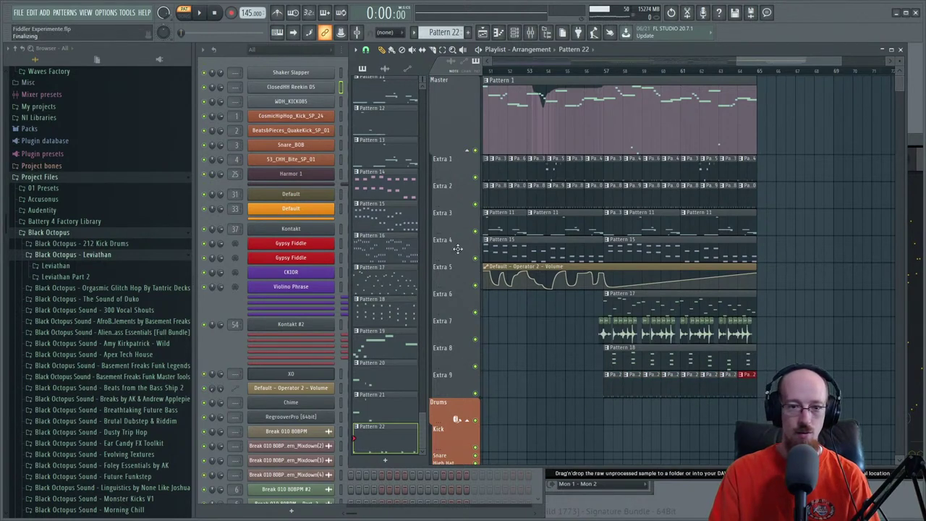
- Play the song from about bar 56 and add ClosedHH Reekin DS hits on steps 3 and 11 of Pattern 22
{"action": "key", "text": "F6"}
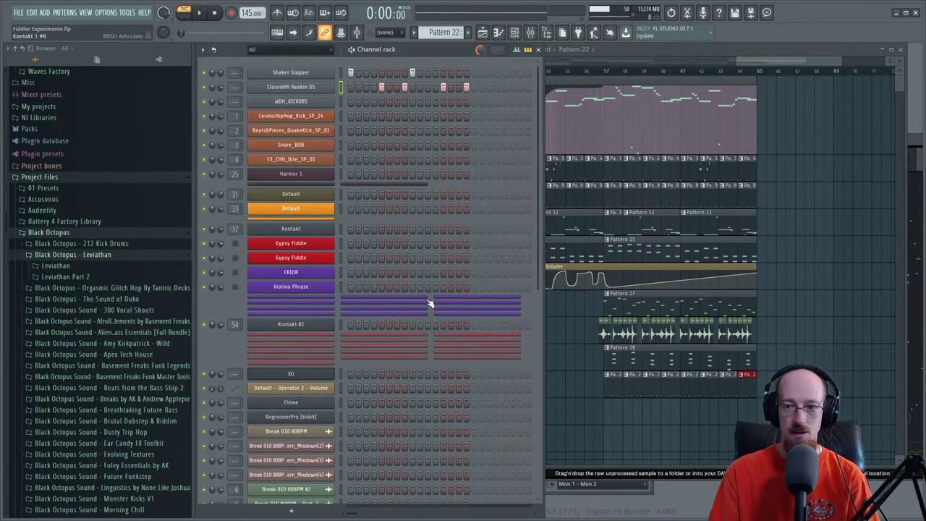
{"action": "key", "text": "F6"}
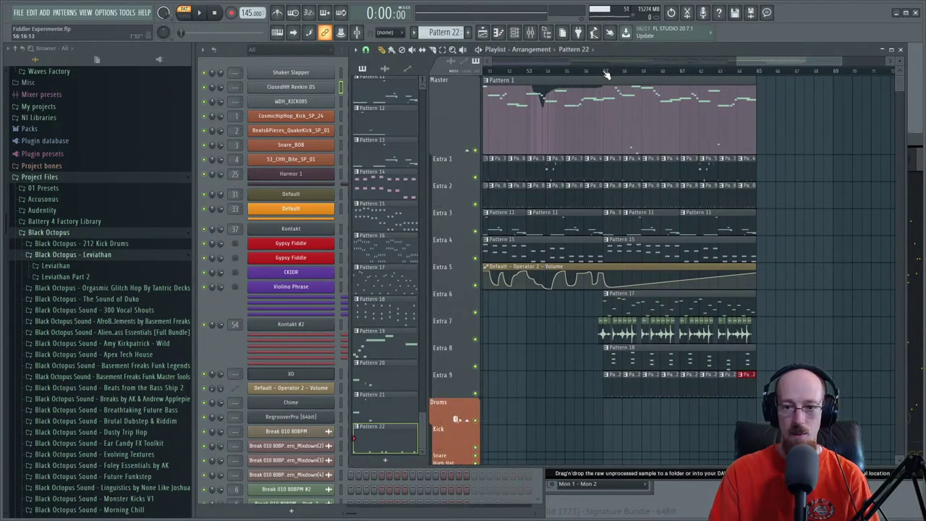
{"action": "left_click_drag", "start_coordinate": [605, 71], "coordinate": [585, 77]}
{"action": "scroll", "coordinate": [769, 209], "scroll_direction": "left", "scroll_amount": 1}
{"action": "key", "text": "space"}
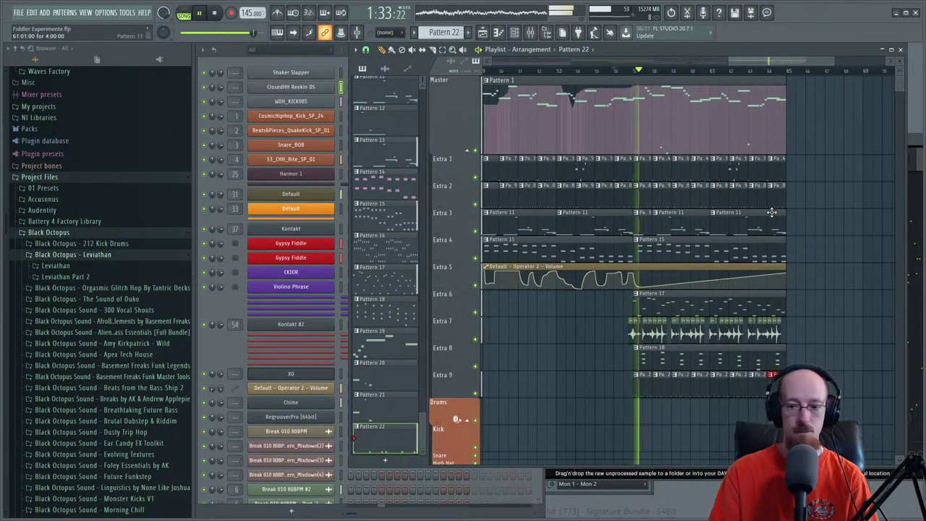
{"action": "left_click", "coordinate": [296, 59]}
{"action": "key", "text": "space"}
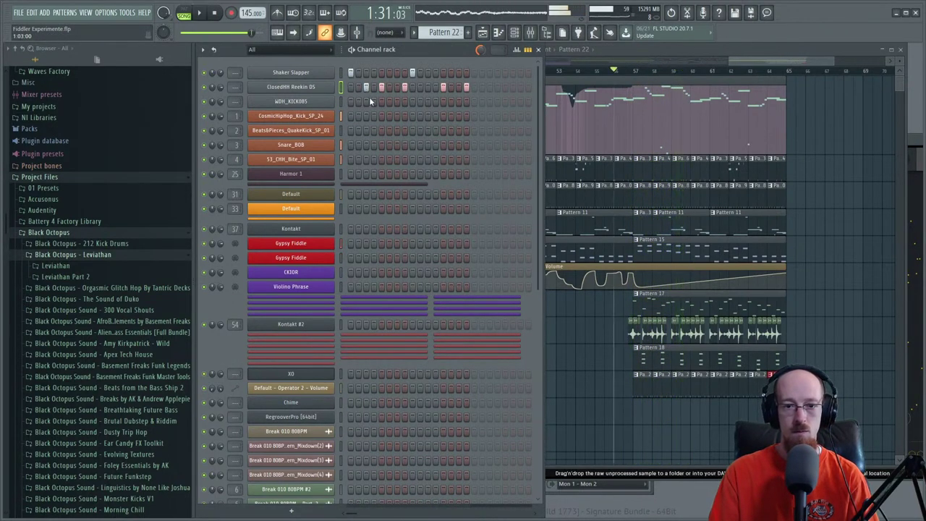
{"action": "key", "text": "space"}
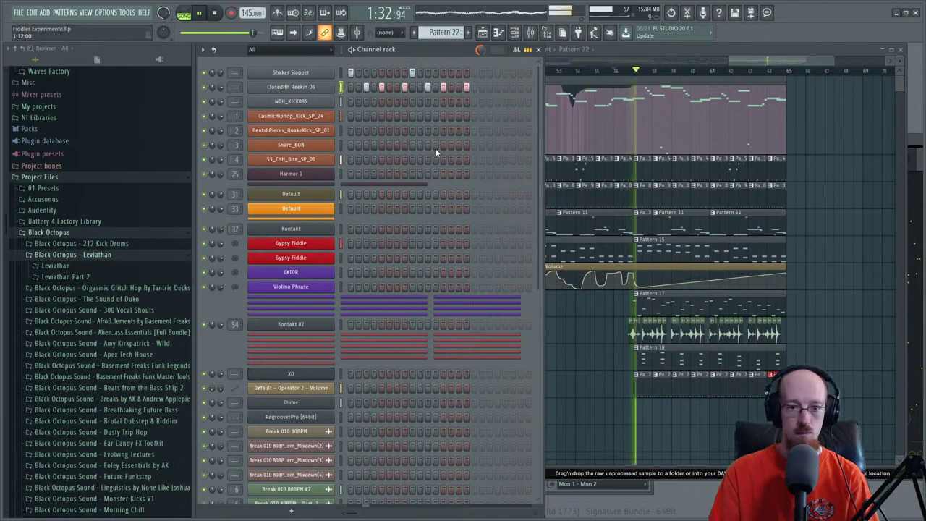
- Raise the velocities of the ClosedHH Reekin DS hits on steps 3 and 11, and slightly on step 8, during playback
{"action": "left_click", "coordinate": [517, 50]}
{"action": "left_click", "coordinate": [366, 105]}
{"action": "left_click", "coordinate": [405, 101]}
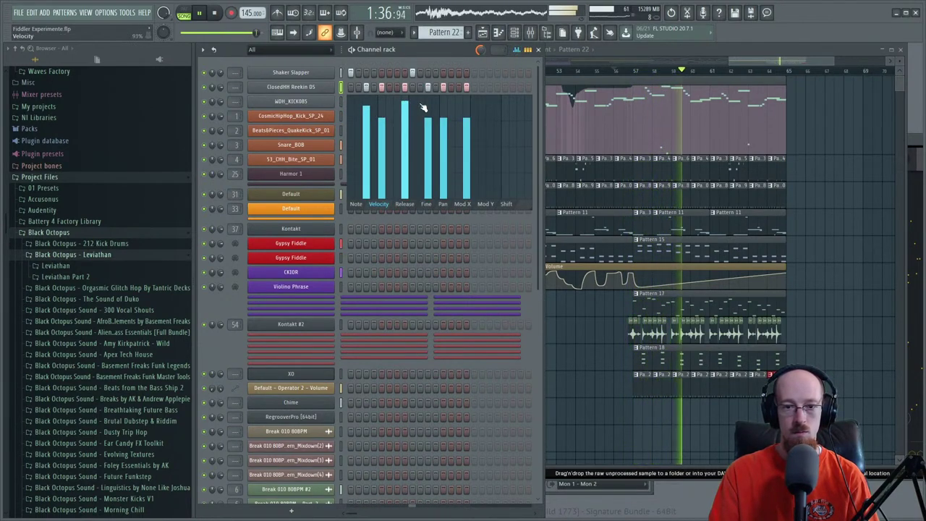
{"action": "left_click", "coordinate": [405, 114]}
{"action": "left_click", "coordinate": [427, 106]}
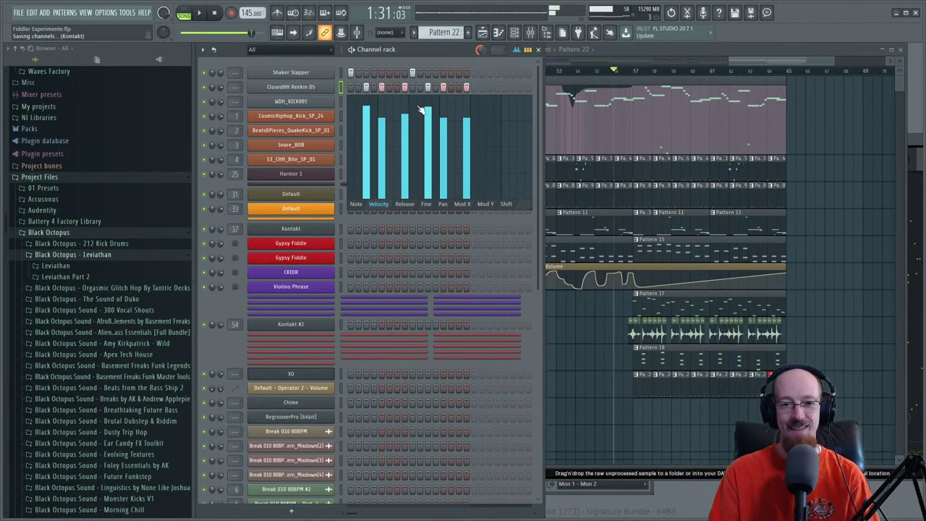
{"action": "left_click", "coordinate": [518, 51]}
{"action": "key", "text": "space"}
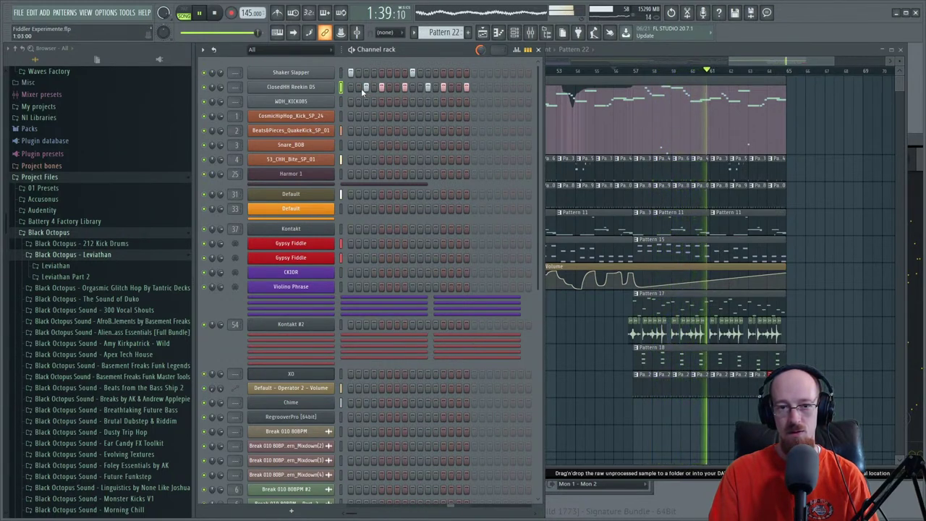
{"action": "left_click", "coordinate": [316, 75]}
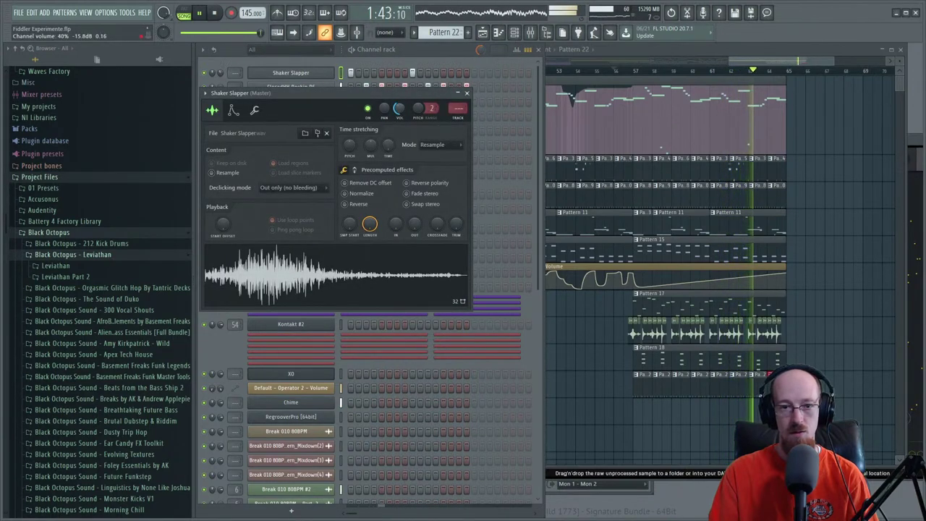
{"action": "scroll", "coordinate": [398, 109], "scroll_direction": "down", "scroll_amount": 8}
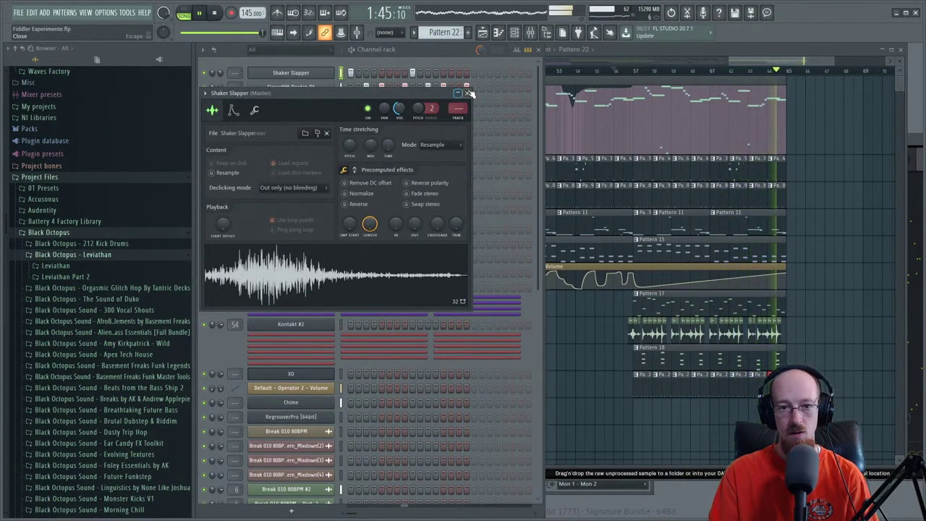
{"action": "left_click", "coordinate": [466, 92]}
{"action": "key", "text": "space"}
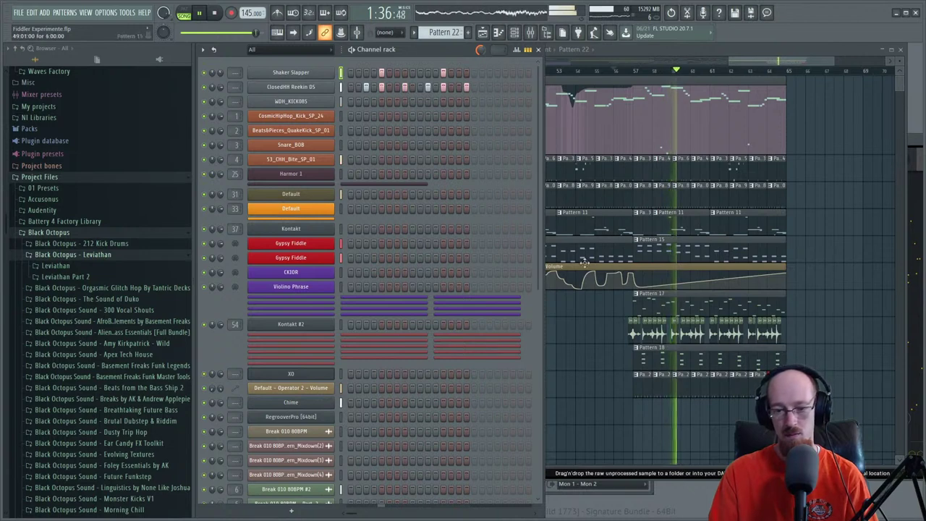
{"action": "mouse_move", "coordinate": [597, 280]}
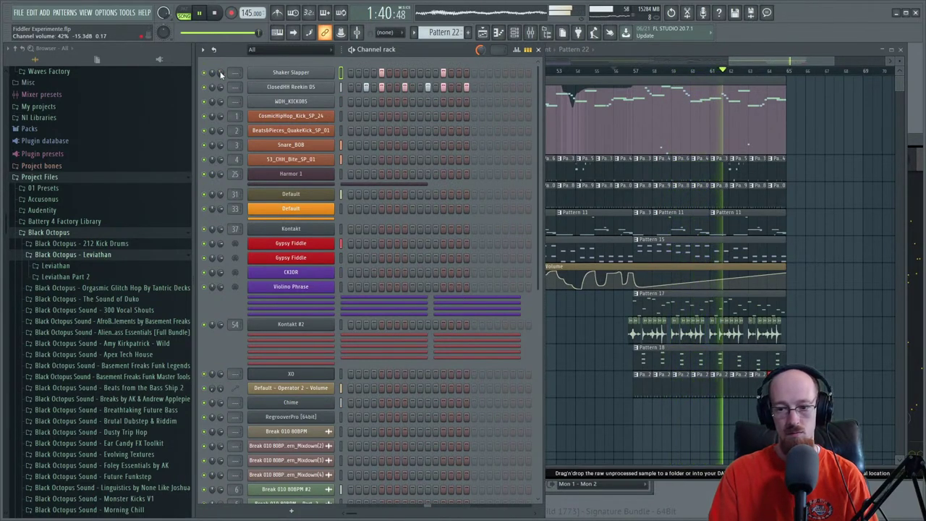
- Put away the channel rack and Fruity Love Philter windows and listen to the arrangement around bar 57
{"action": "left_click", "coordinate": [538, 49]}
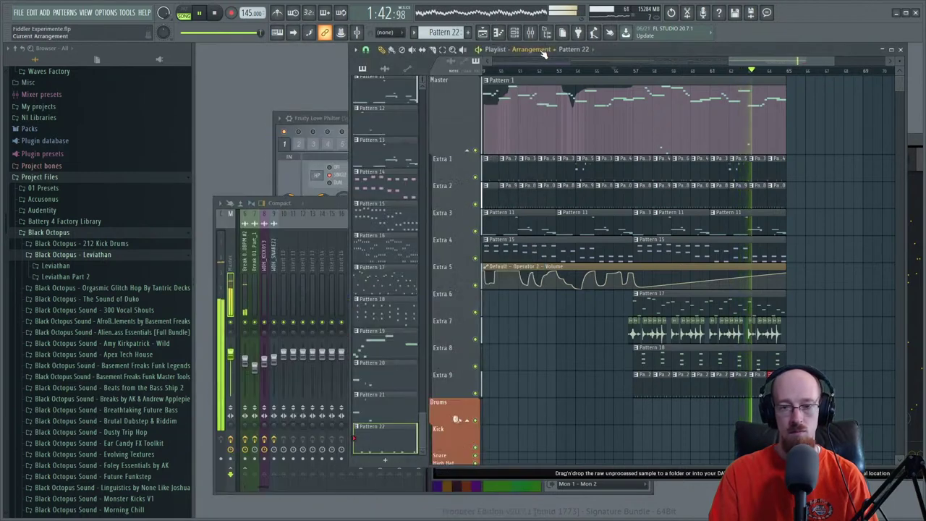
{"action": "left_click", "coordinate": [326, 124]}
{"action": "left_click", "coordinate": [595, 118]}
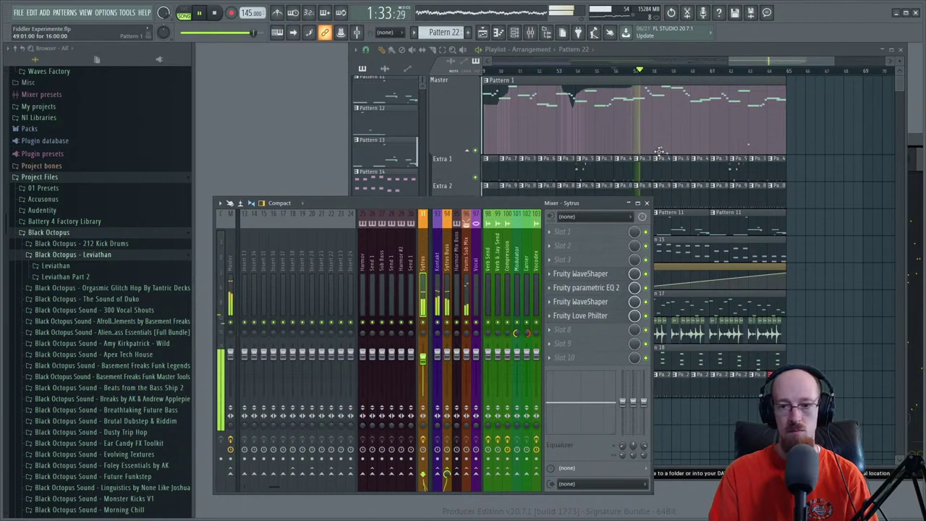
{"action": "left_click", "coordinate": [768, 63]}
{"action": "scroll", "coordinate": [742, 193], "scroll_direction": "up", "scroll_amount": 2}
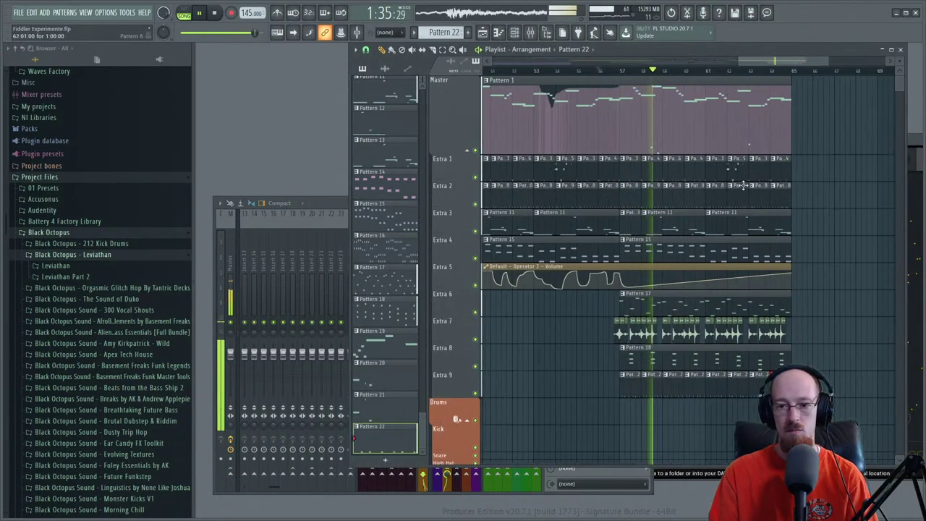
{"action": "key", "text": "space"}
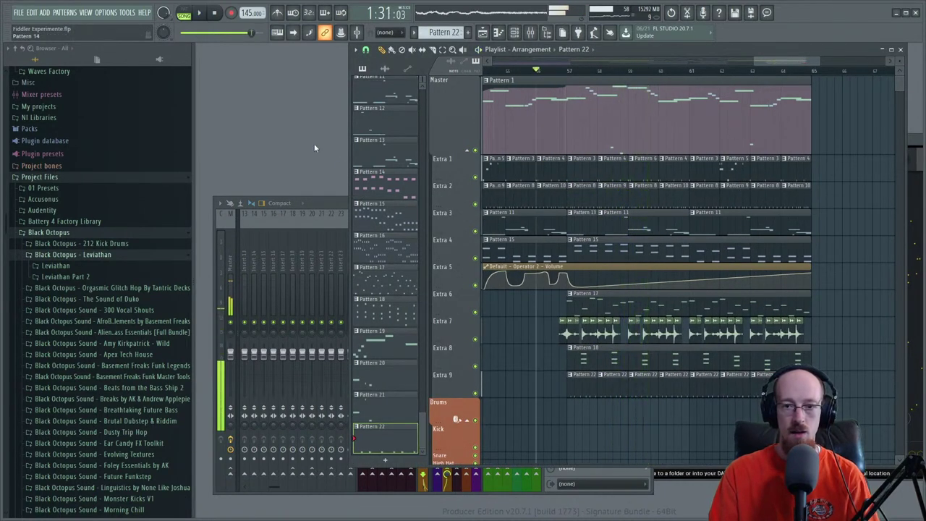
- Make the Pattern 15 clip at bar 57 on the Extra 4 track unique
{"action": "left_click", "coordinate": [641, 167]}
{"action": "scroll", "coordinate": [654, 186], "scroll_direction": "down", "scroll_amount": 1}
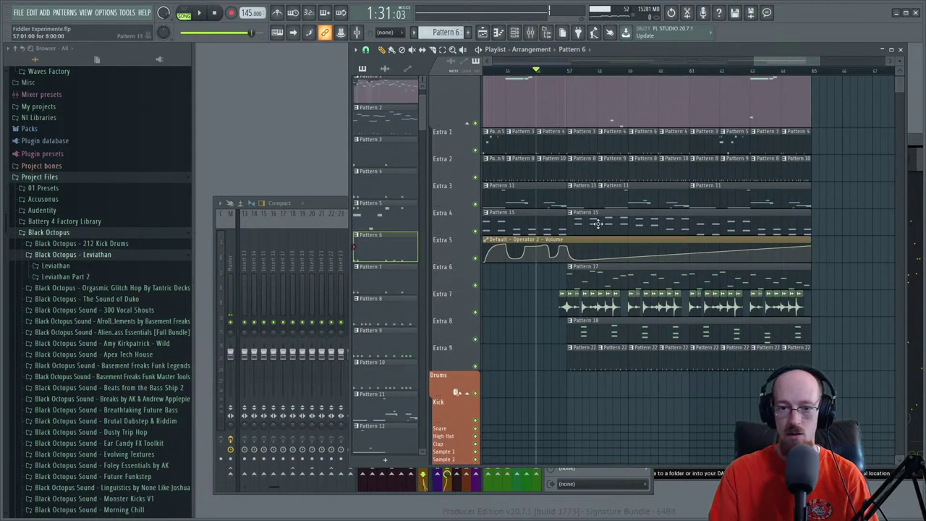
{"action": "left_click", "coordinate": [571, 217]}
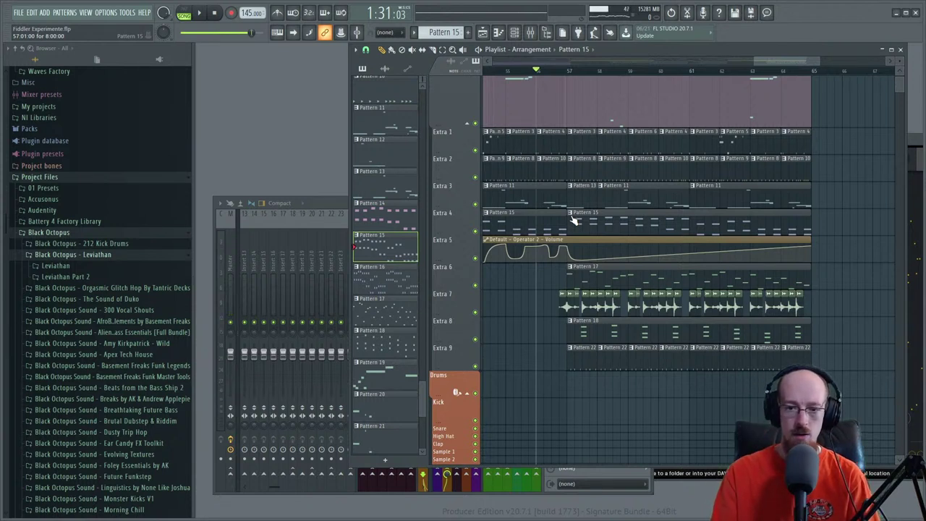
{"action": "left_click", "coordinate": [568, 212]}
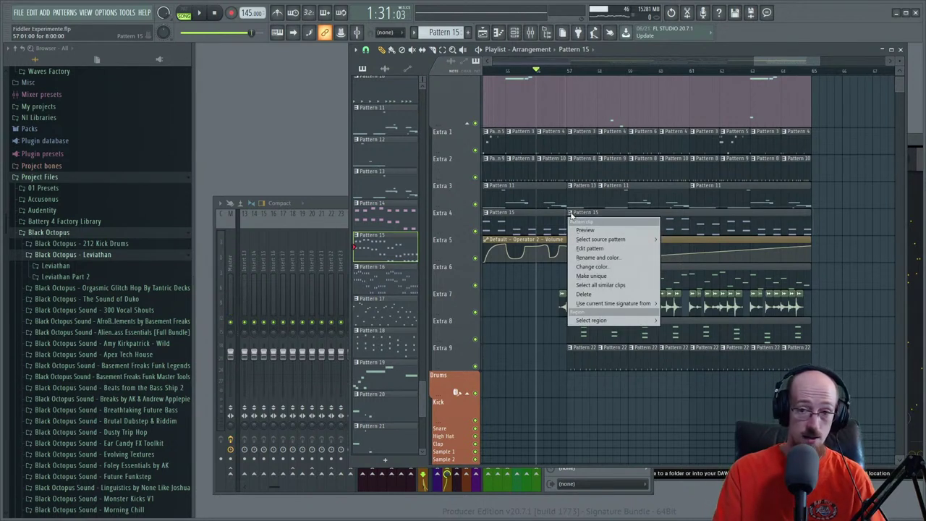
{"action": "left_click", "coordinate": [612, 227]}
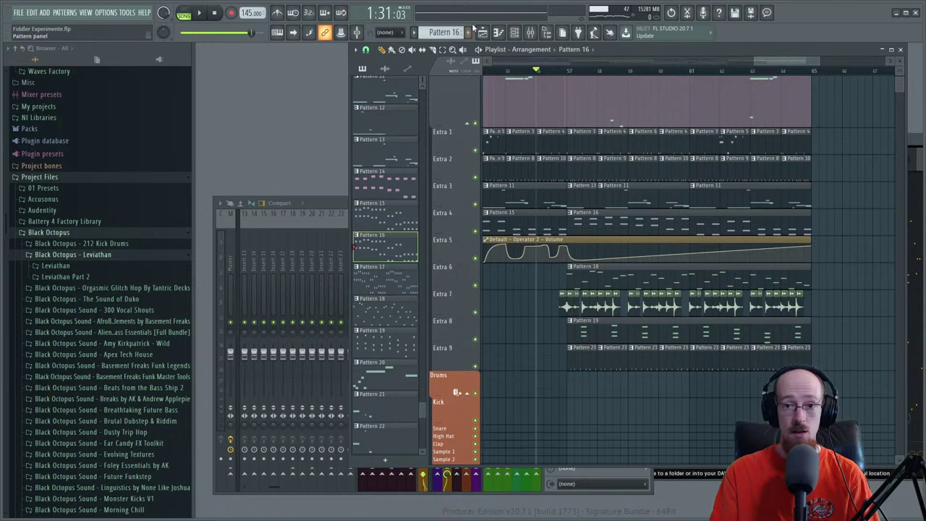
{"action": "left_click", "coordinate": [530, 32]}
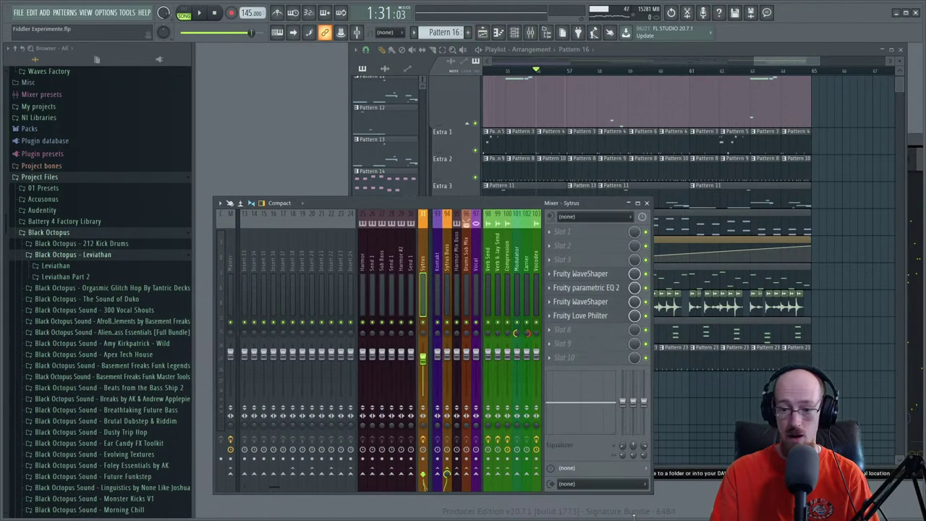
{"action": "key", "text": "super"}
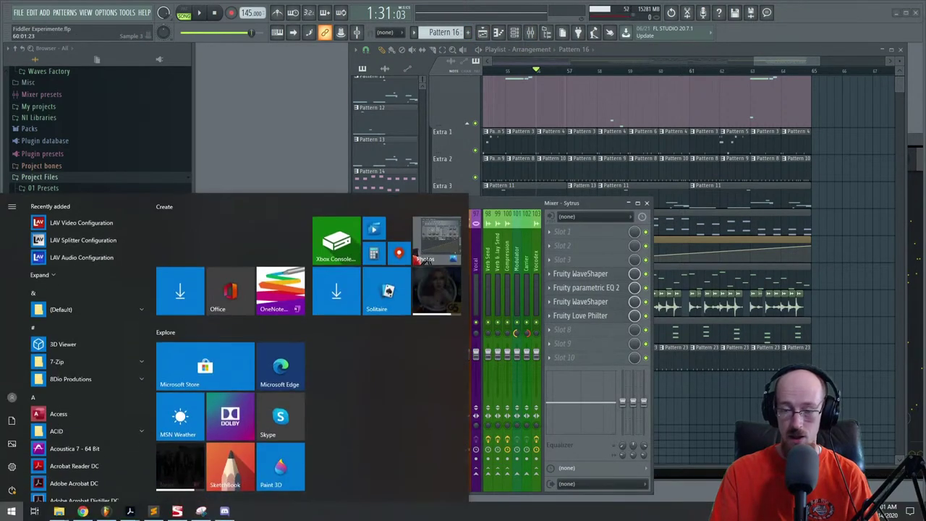
{"action": "left_click", "coordinate": [746, 76]}
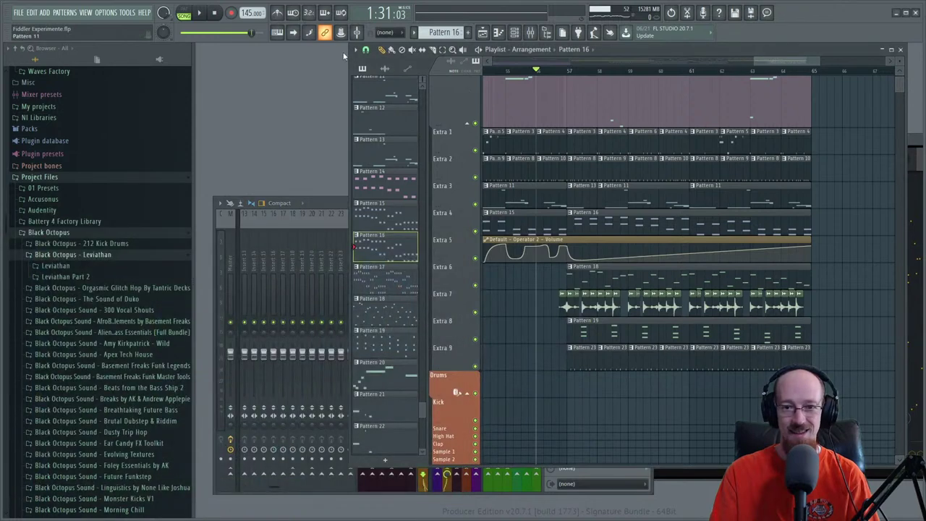
- Open the Kontakt channel's instrument rack containing the Gypsy Fiddle instruments
{"action": "left_click", "coordinate": [530, 32]}
{"action": "left_click", "coordinate": [515, 32]}
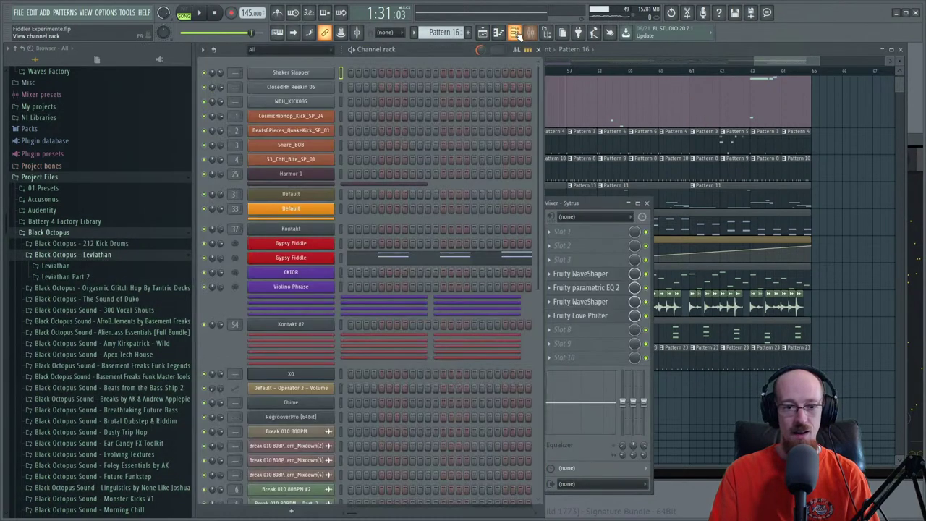
{"action": "left_click", "coordinate": [319, 231]}
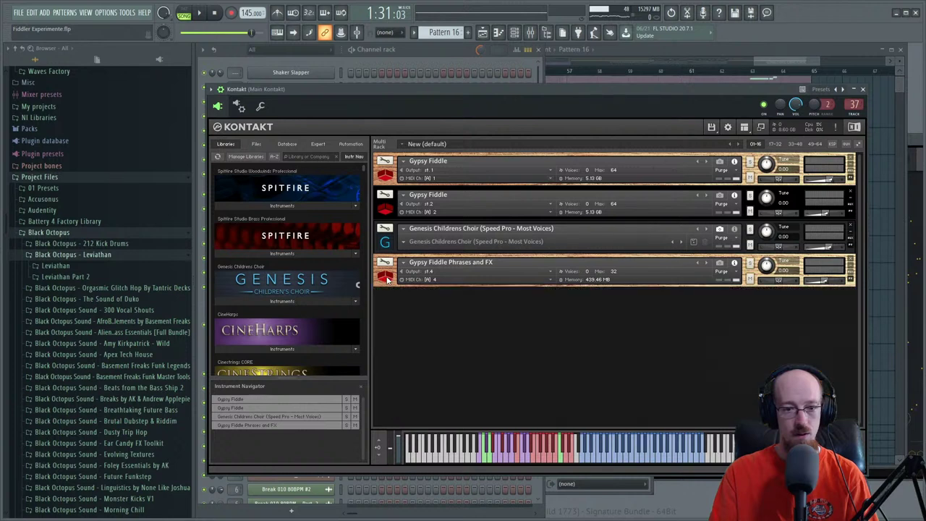
- In Kontakt's file browser, expand the 8DIO folder inside Kontakt Instruments
{"action": "left_click", "coordinate": [255, 144]}
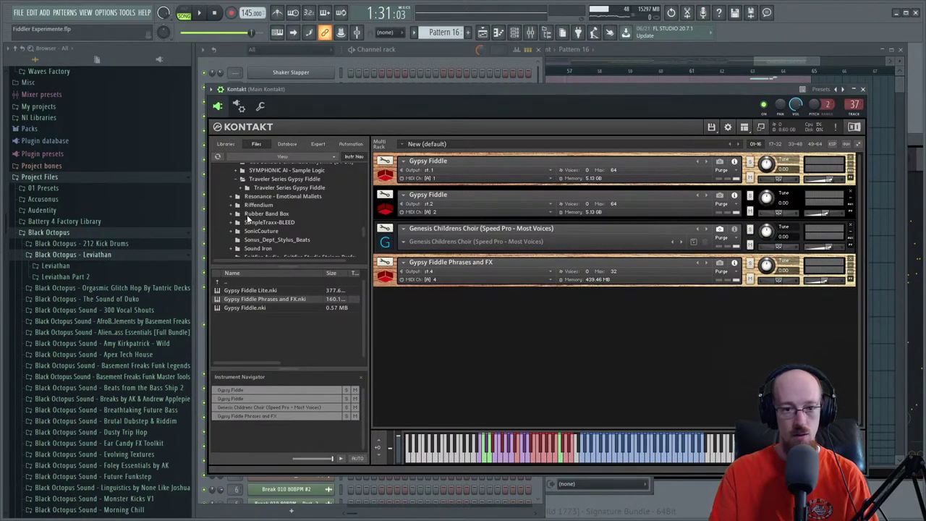
{"action": "scroll", "coordinate": [247, 214], "scroll_direction": "up", "scroll_amount": 5}
{"action": "scroll", "coordinate": [241, 221], "scroll_direction": "up", "scroll_amount": 10}
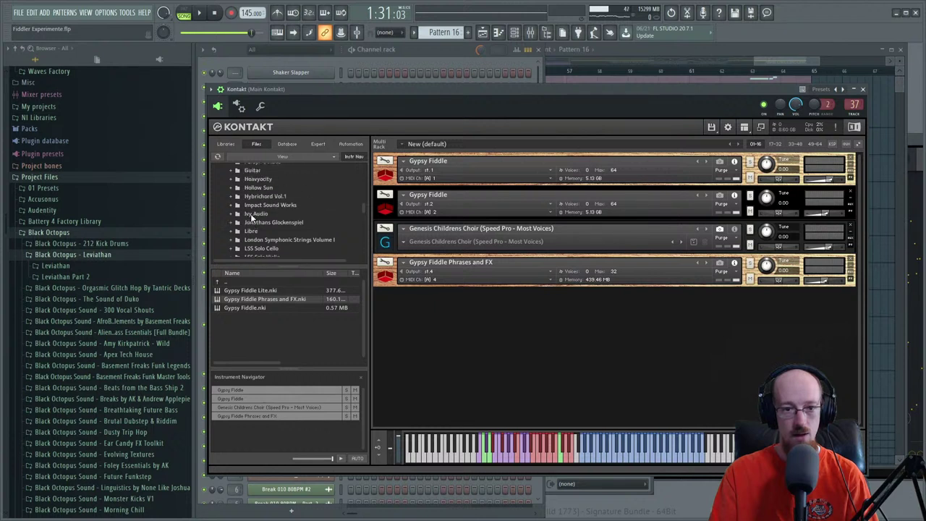
{"action": "scroll", "coordinate": [239, 217], "scroll_direction": "up", "scroll_amount": 3}
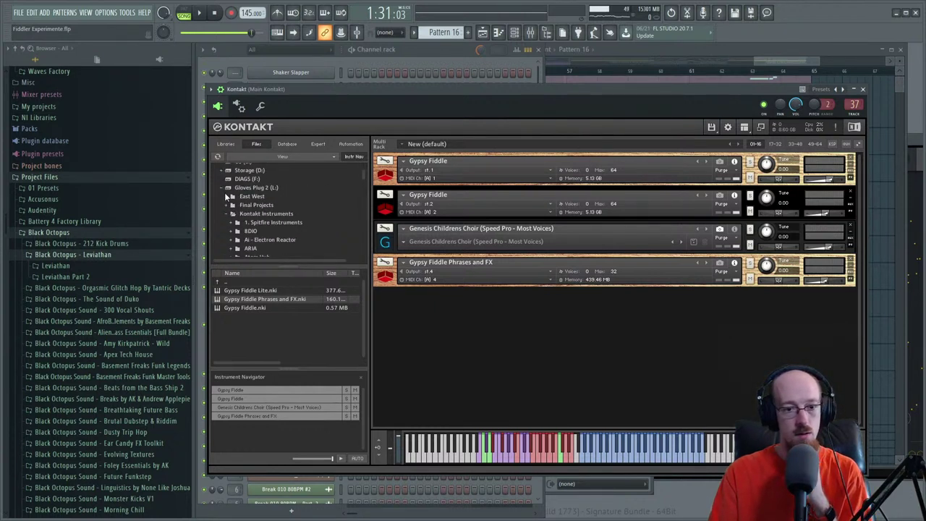
{"action": "left_click", "coordinate": [230, 214]}
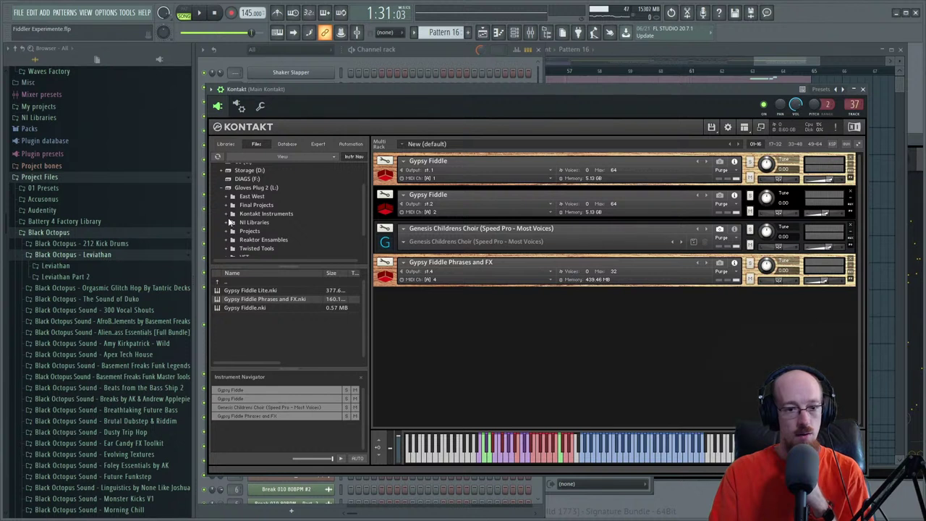
{"action": "left_click", "coordinate": [230, 214]}
{"action": "left_click", "coordinate": [230, 231]}
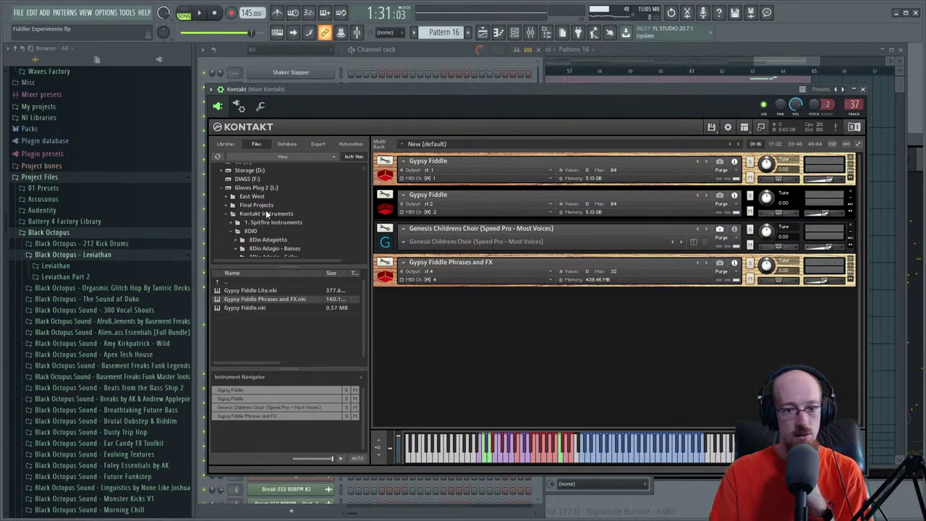
- Find the 8Dio Silka v1 choir library in the 8DIO folder and expand it
{"action": "scroll", "coordinate": [292, 210], "scroll_direction": "down", "scroll_amount": 5}
{"action": "scroll", "coordinate": [293, 212], "scroll_direction": "down", "scroll_amount": 8}
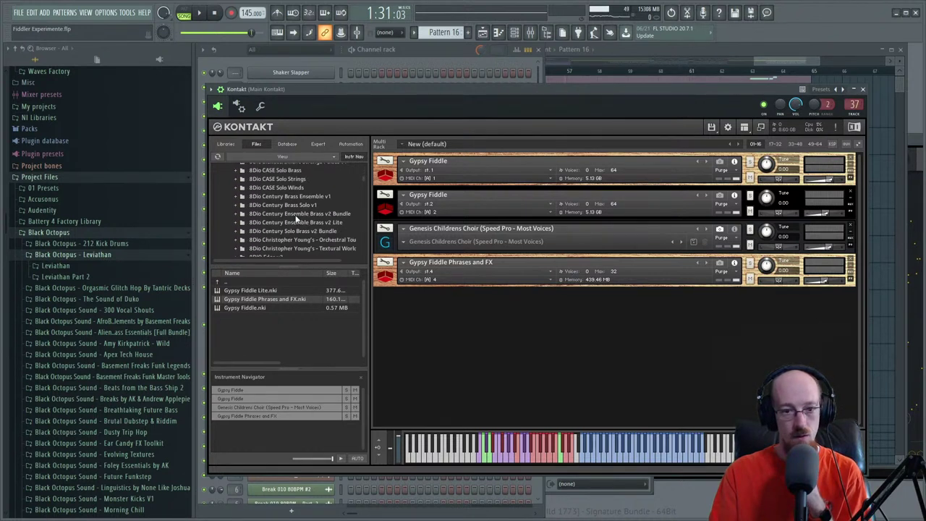
{"action": "scroll", "coordinate": [299, 218], "scroll_direction": "down", "scroll_amount": 6}
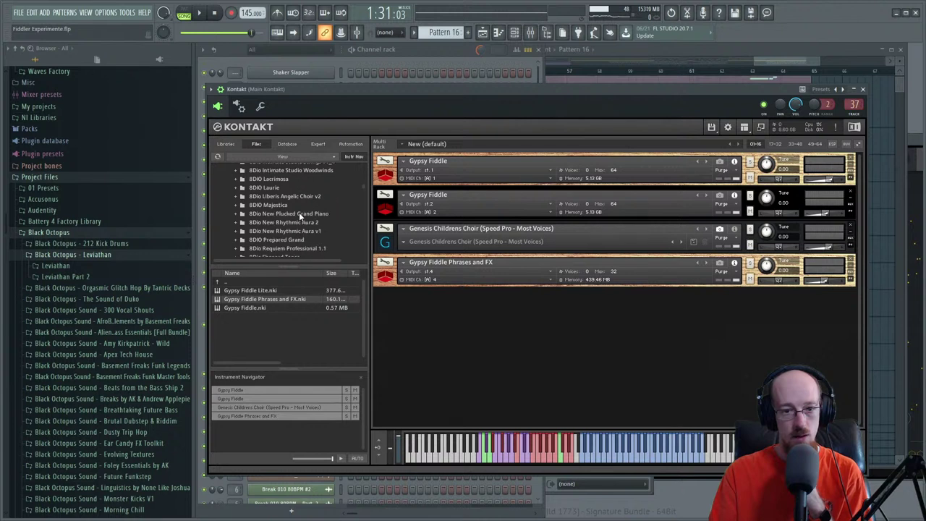
{"action": "scroll", "coordinate": [299, 215], "scroll_direction": "down", "scroll_amount": 1}
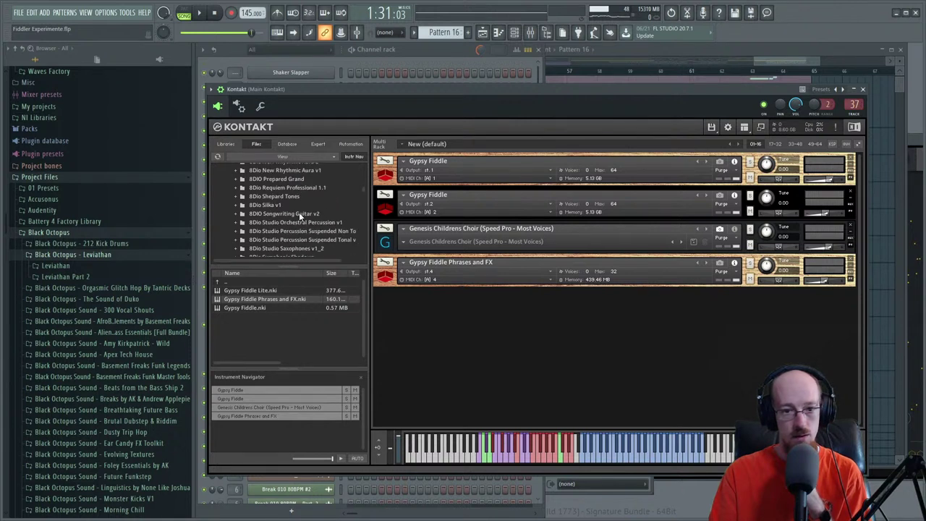
{"action": "scroll", "coordinate": [275, 199], "scroll_direction": "down", "scroll_amount": 1}
{"action": "left_click", "coordinate": [273, 199]}
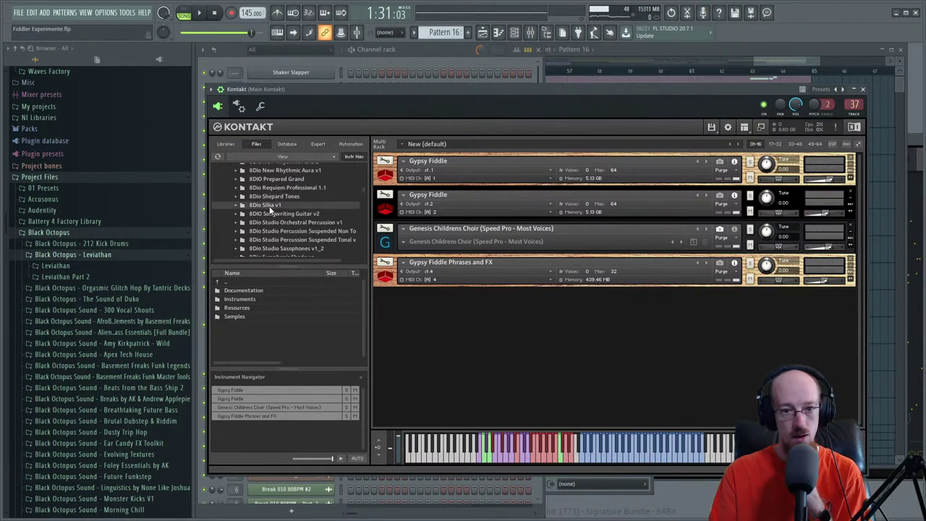
{"action": "scroll", "coordinate": [281, 208], "scroll_direction": "down", "scroll_amount": 1}
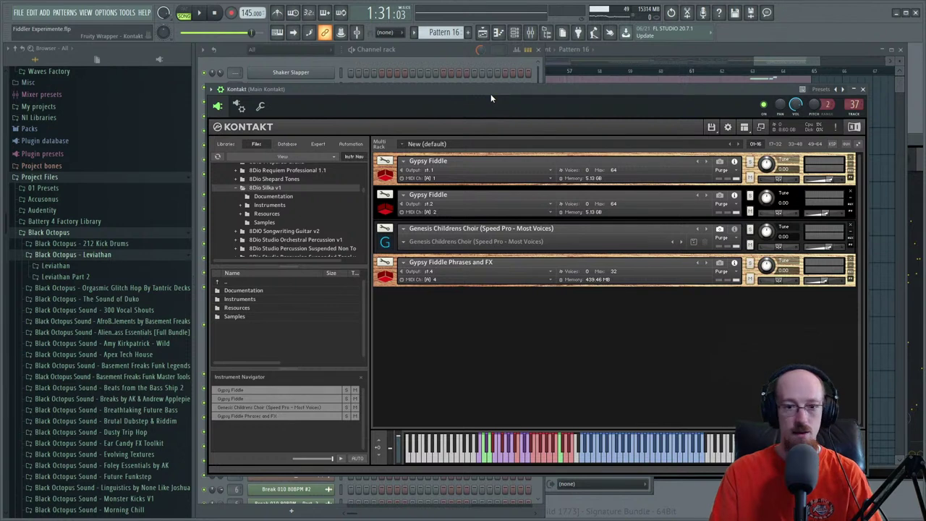
- Load the 8Dio Silka - Legato Staccato instrument from the DFD folder of 01 Silka Main Patches
{"action": "left_click", "coordinate": [268, 205]}
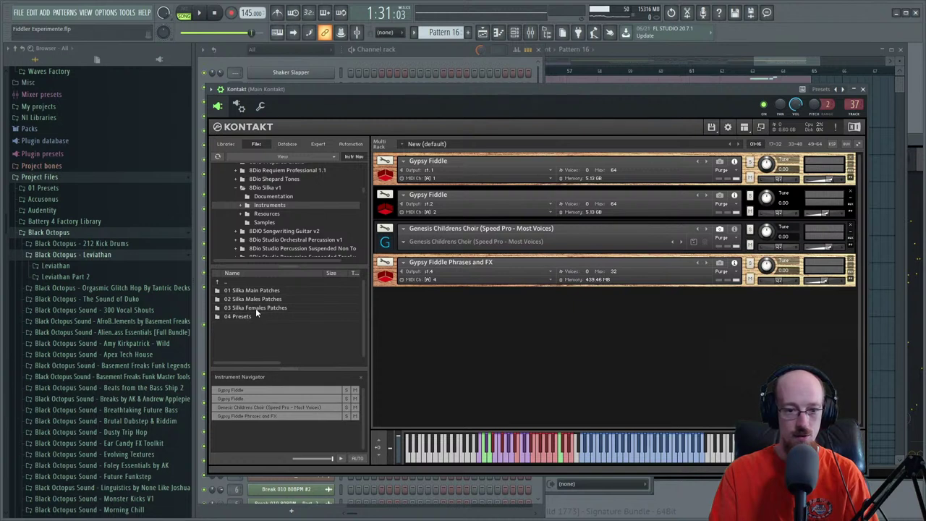
{"action": "double_click", "coordinate": [262, 290]}
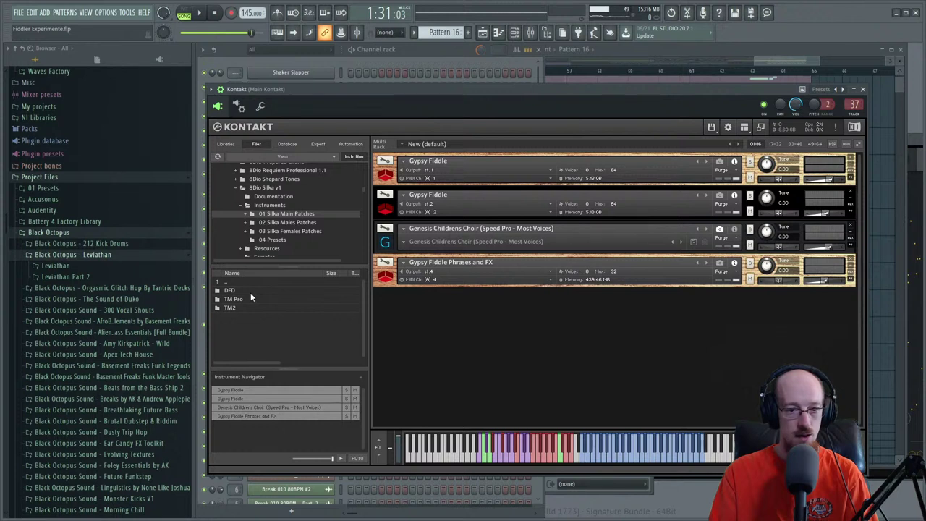
{"action": "double_click", "coordinate": [250, 291]}
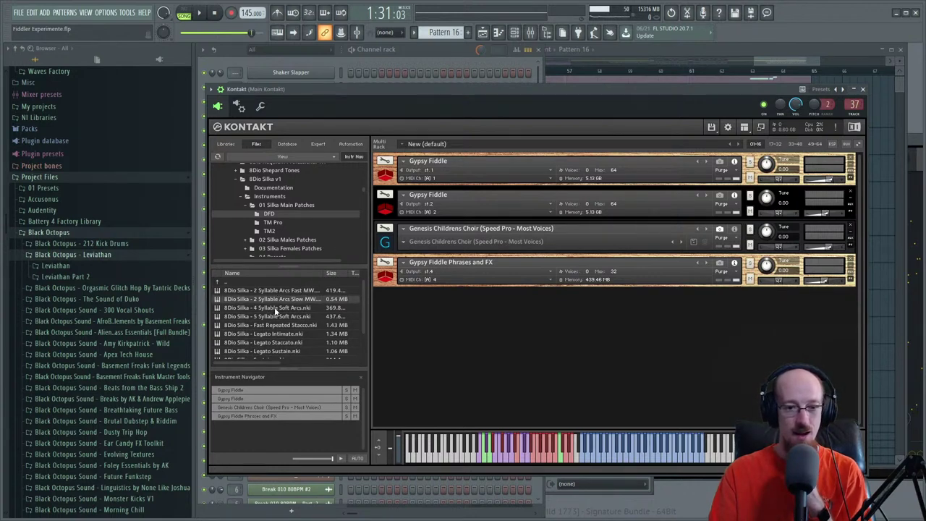
{"action": "scroll", "coordinate": [280, 318], "scroll_direction": "down", "scroll_amount": 4}
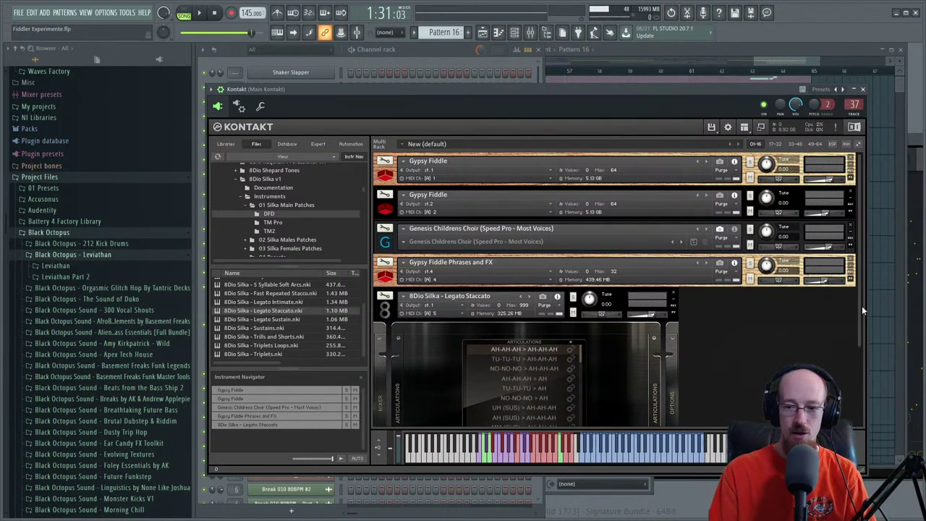
{"action": "scroll", "coordinate": [860, 315], "scroll_direction": "down", "scroll_amount": 3}
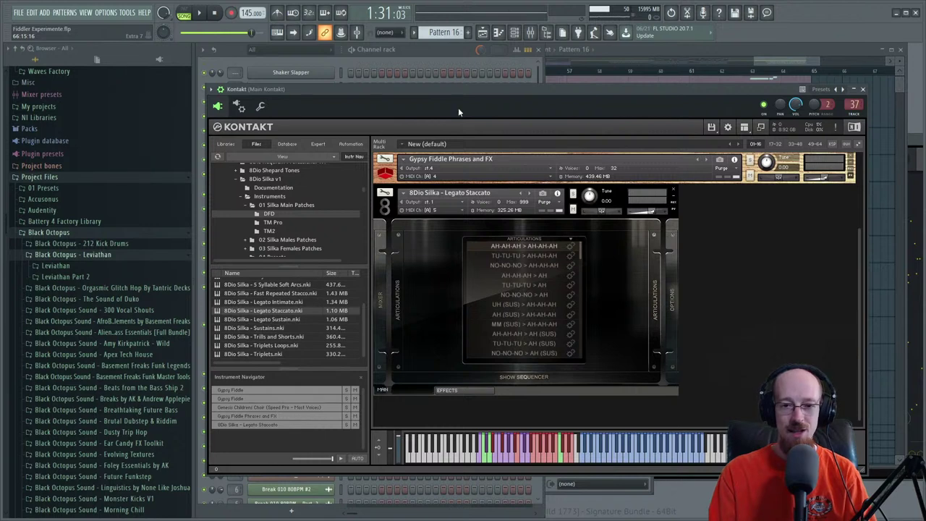
- Move the Kontakt window aside from the channel rack and switch to a new empty pattern
{"action": "left_click_drag", "start_coordinate": [444, 89], "coordinate": [498, 86]}
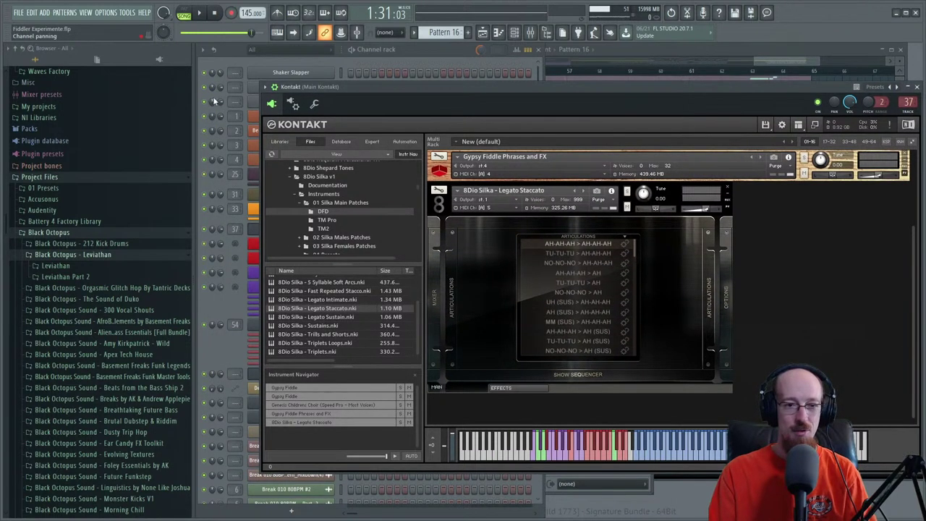
{"action": "left_click", "coordinate": [228, 58]}
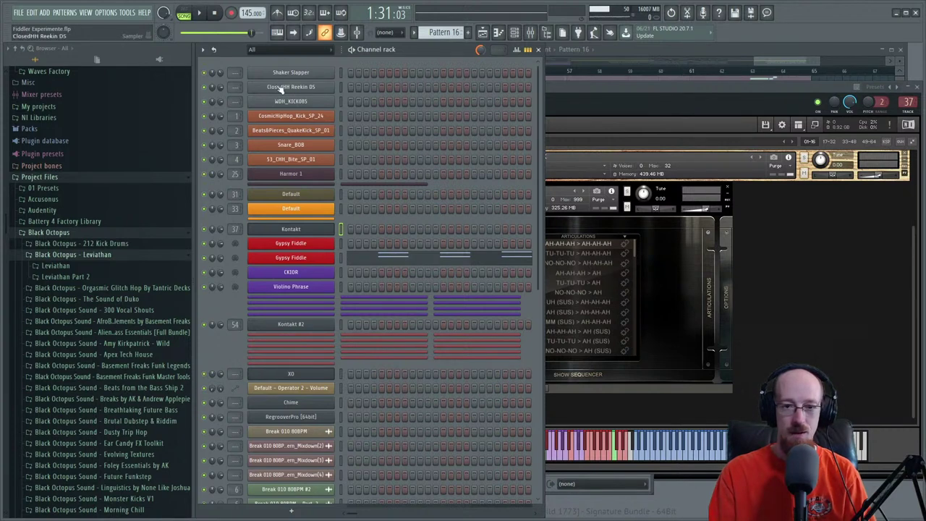
{"action": "left_click", "coordinate": [470, 33]}
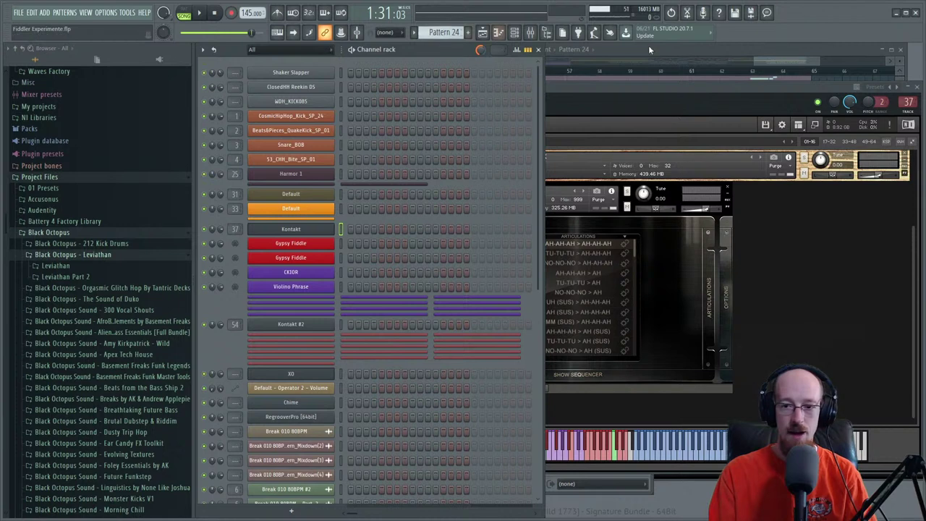
- Listen from bar 57 in the playlist, soloing Master, Extra 3, Extra 4, Extra 6 and Extra 8 in turn to find the choir clip
{"action": "key", "text": "F5"}
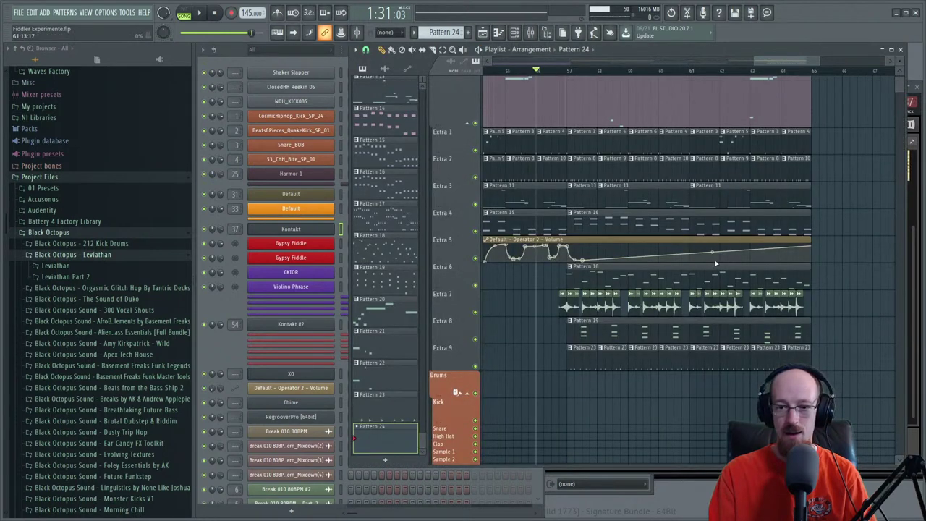
{"action": "left_click", "coordinate": [618, 217]}
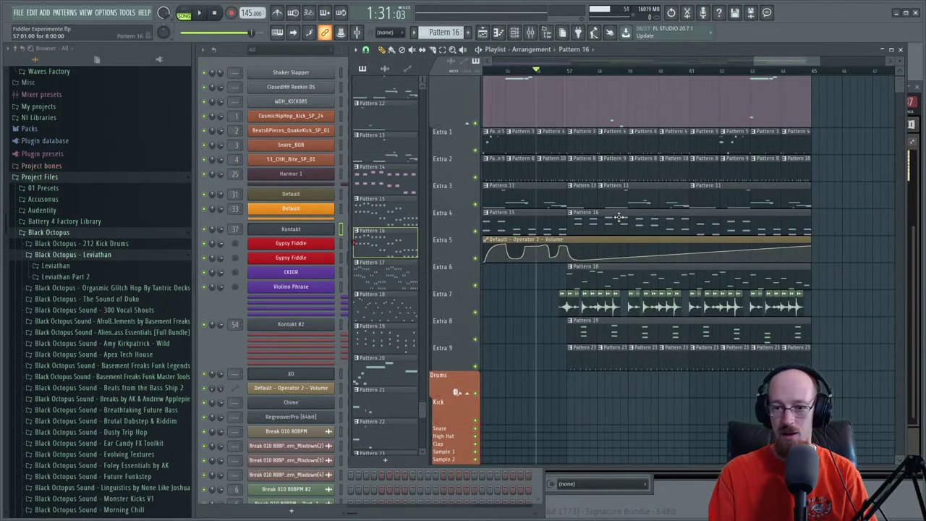
{"action": "scroll", "coordinate": [593, 150], "scroll_direction": "up", "scroll_amount": 1}
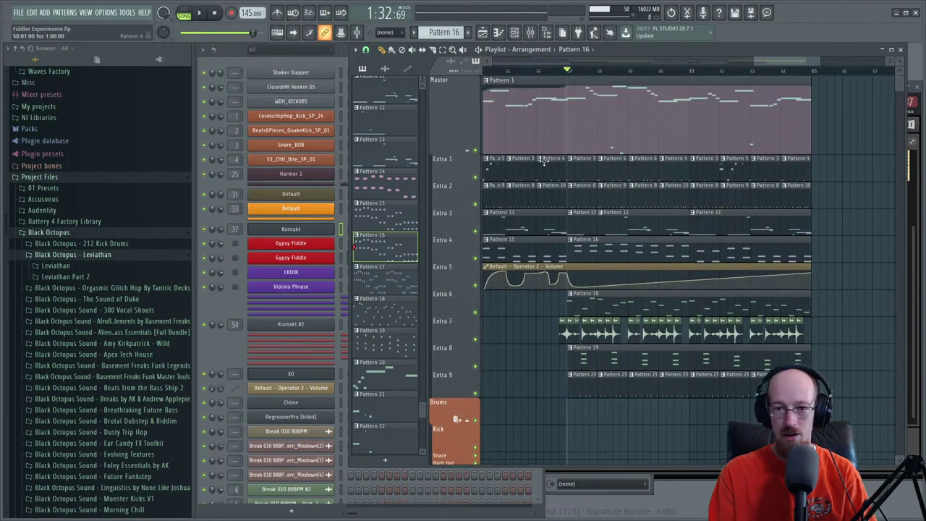
{"action": "left_click", "coordinate": [475, 151], "text": "ctrl"}
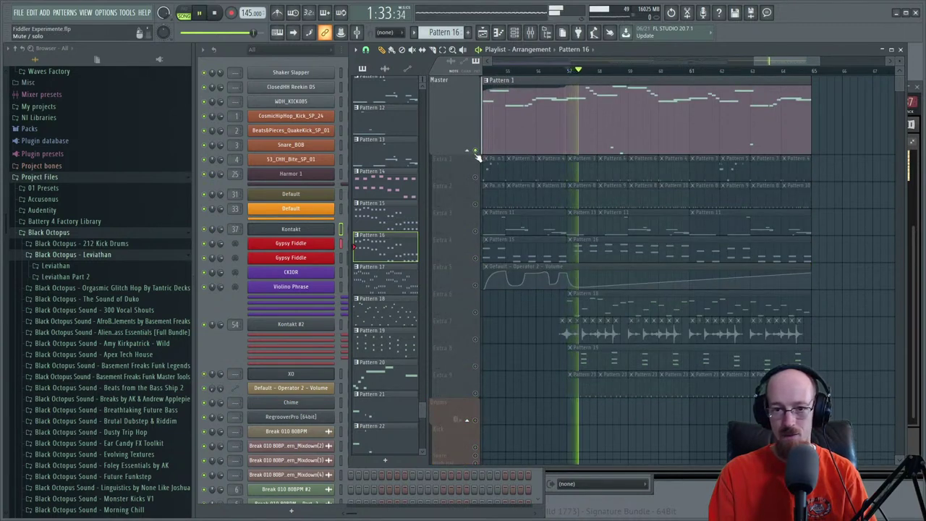
{"action": "left_click", "coordinate": [475, 232], "text": "ctrl"}
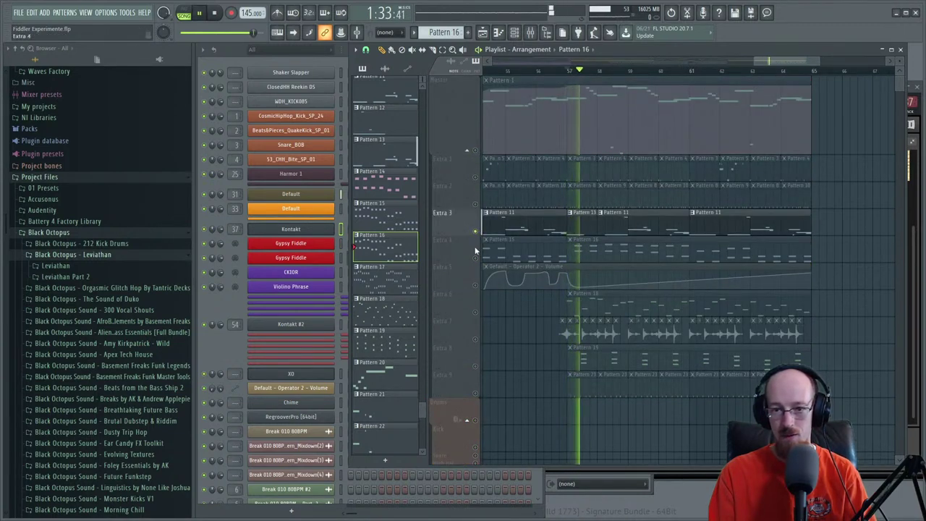
{"action": "left_click", "coordinate": [475, 258], "text": "ctrl"}
{"action": "key", "text": "space"}
{"action": "left_click", "coordinate": [475, 258], "text": "ctrl"}
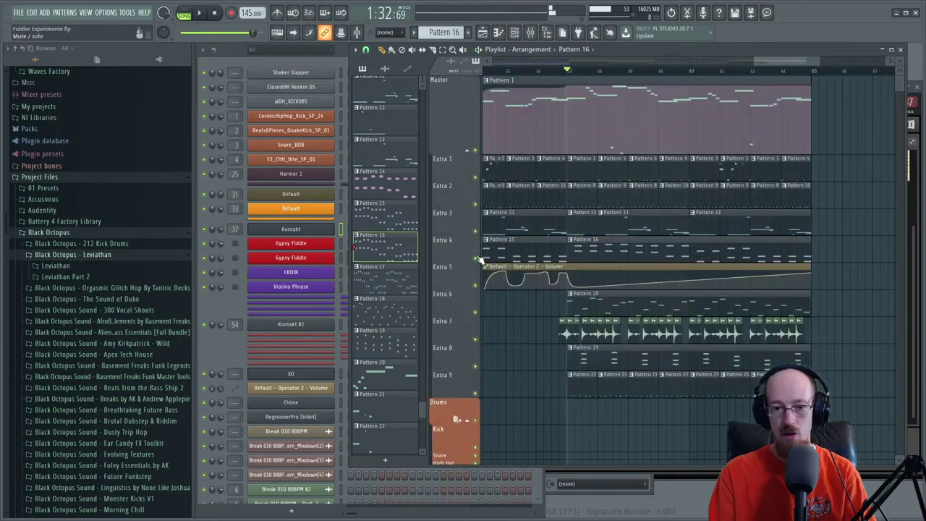
{"action": "left_click", "coordinate": [475, 313], "text": "ctrl"}
{"action": "right_click", "coordinate": [476, 312]}
{"action": "right_click", "coordinate": [475, 366]}
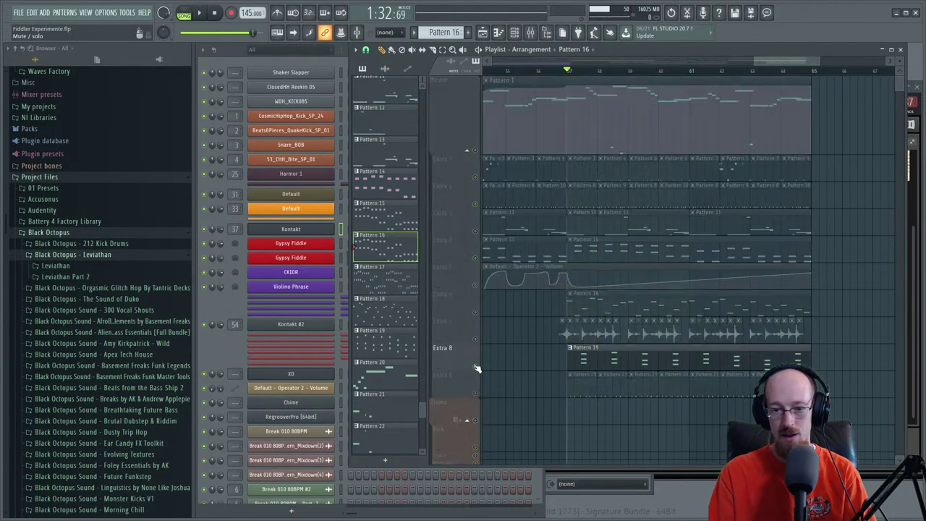
- Rename the Pattern 19 clip on the Extra 8 track as "Chior"
{"action": "left_click", "coordinate": [571, 351]}
{"action": "left_click", "coordinate": [593, 374]}
{"action": "type", "text": "CHi"}
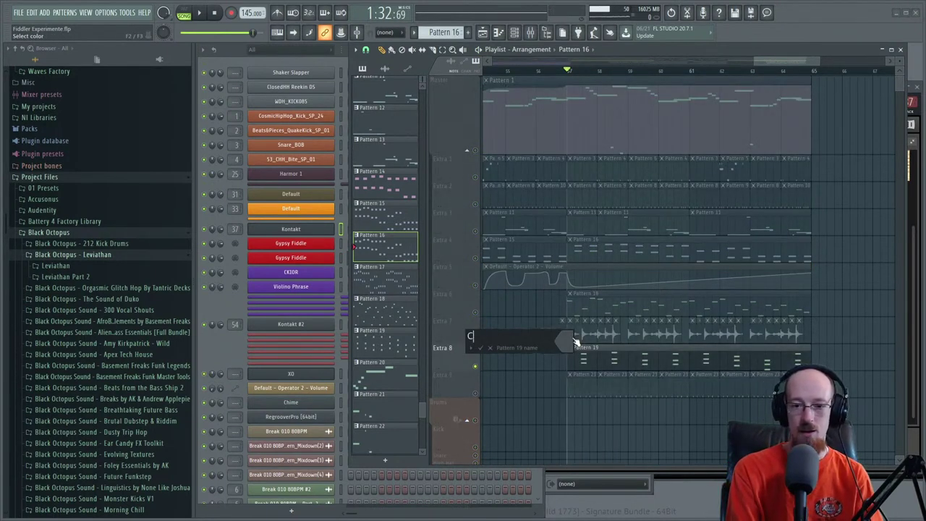
{"action": "key", "text": "BackSpace"}
{"action": "key", "text": "BackSpace"}
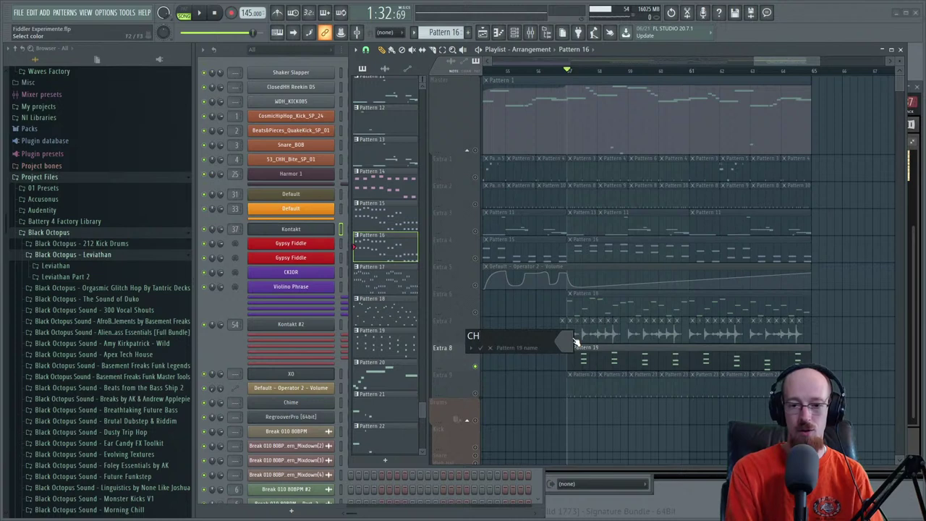
{"action": "type", "text": "oir"}
{"action": "key", "text": "Return"}
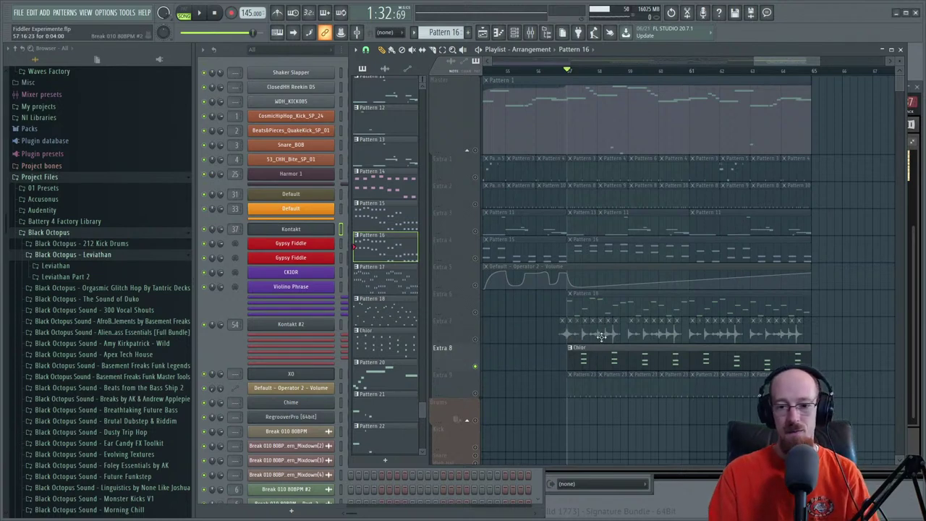
- Select the Chior pattern and copy the notes of its CKIOR channel
{"action": "left_click", "coordinate": [600, 357]}
{"action": "left_click", "coordinate": [216, 313]}
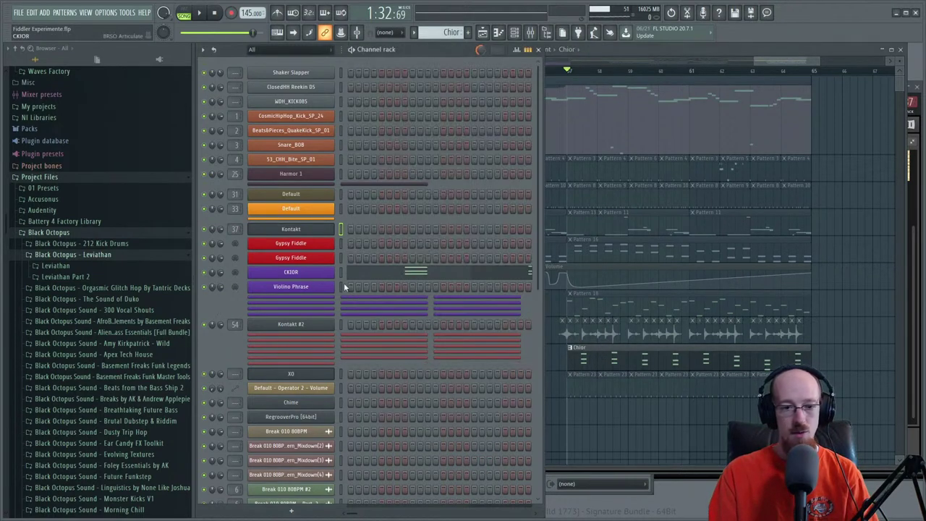
{"action": "right_click", "coordinate": [313, 276]}
{"action": "left_click", "coordinate": [470, 282]}
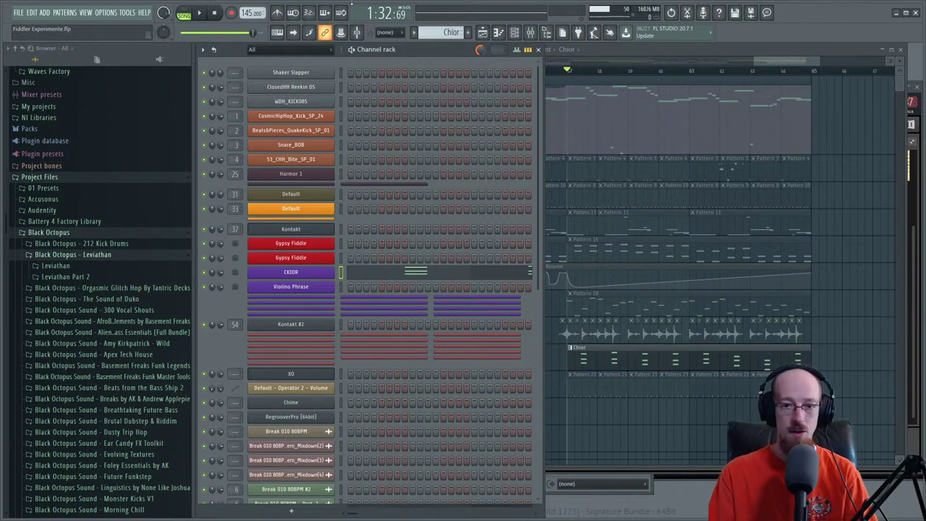
- Create a new pattern named "Chior 2"
{"action": "left_click", "coordinate": [468, 33]}
{"action": "type", "text": "C"}
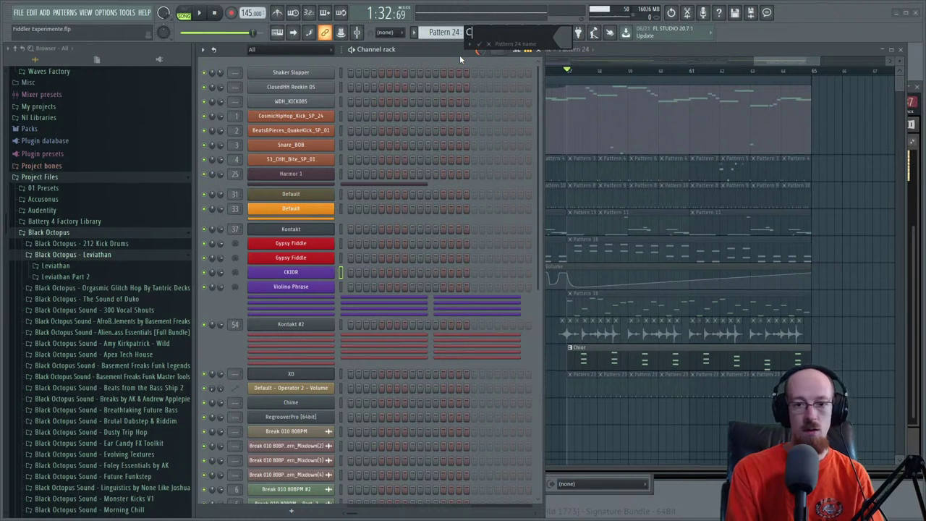
{"action": "type", "text": "hior 2"}
{"action": "key", "text": "Return"}
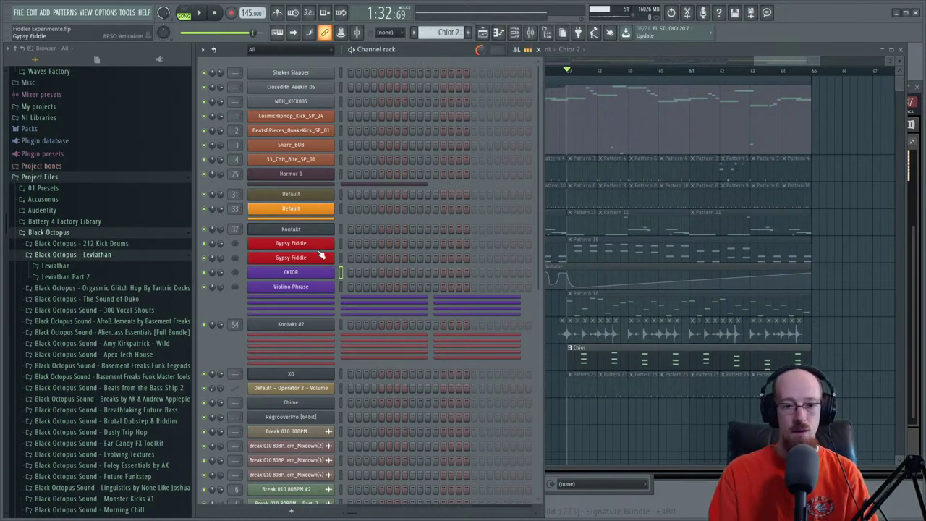
- Unzip the Kontakt 1 #5 channel below Violino Phrase and paste the copied choir notes into it
{"action": "left_click", "coordinate": [309, 298]}
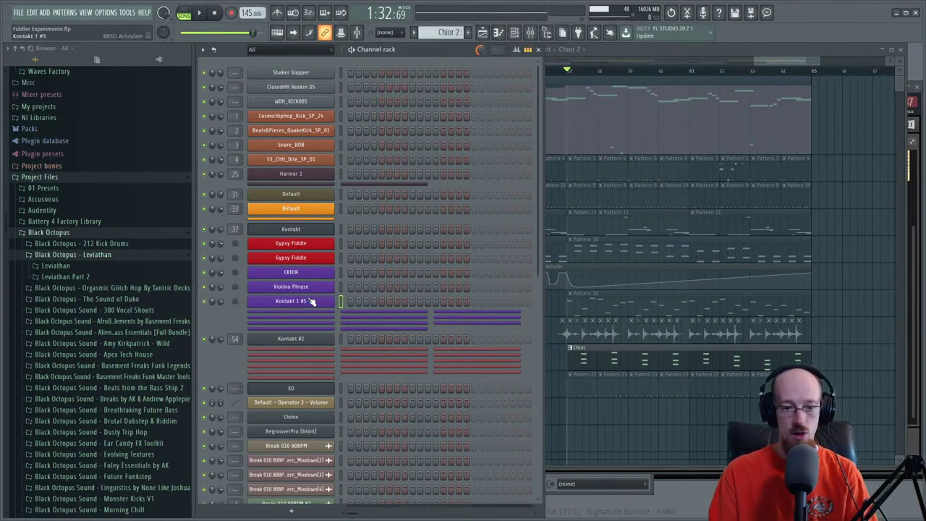
{"action": "right_click", "coordinate": [309, 305]}
{"action": "left_click", "coordinate": [452, 320]}
- Switch playback to pattern mode and listen to the Chior 2 pattern
{"action": "key", "text": "space"}
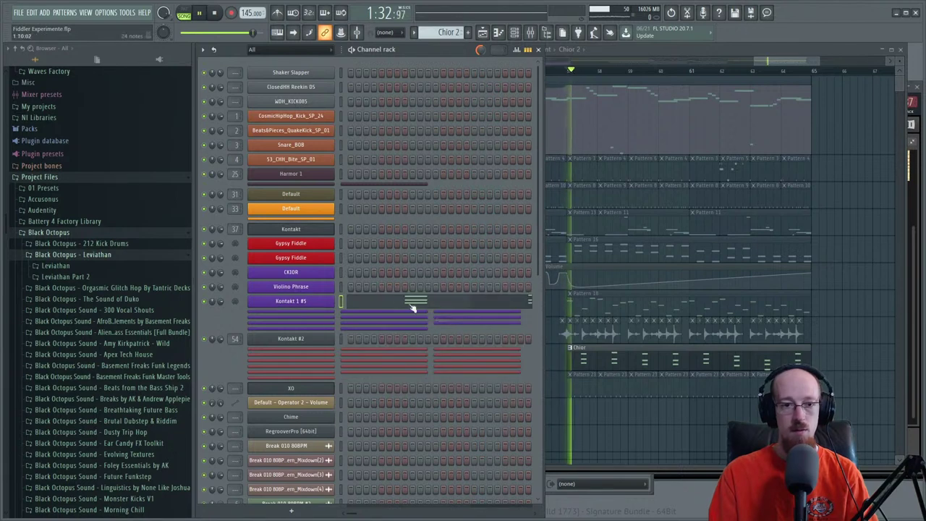
{"action": "key", "text": "space"}
{"action": "left_click", "coordinate": [186, 15]}
{"action": "key", "text": "space"}
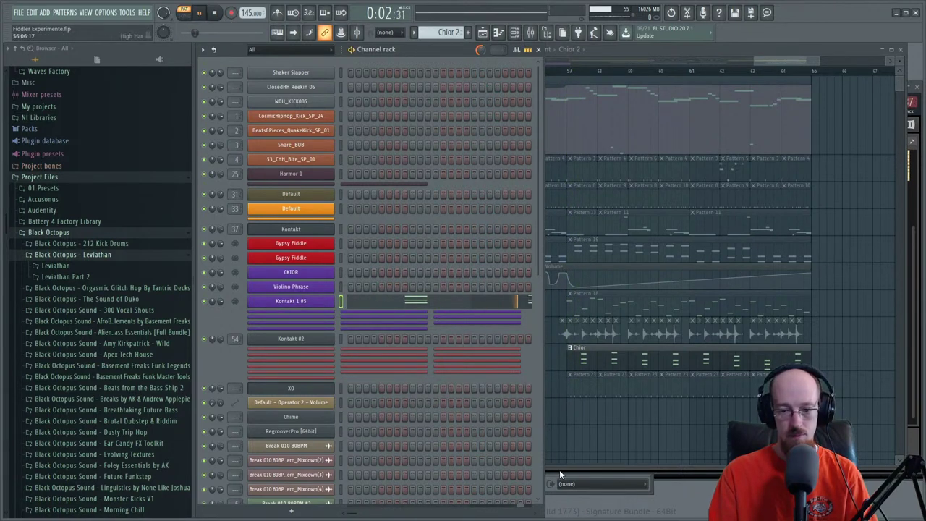
- Bring up the main Kontakt and audition the 8Dio Silka Legato Staccato articulations from TU-TU-TU > AH-AH-AH to AH-AH-AH > AH
{"action": "left_click", "coordinate": [694, 477]}
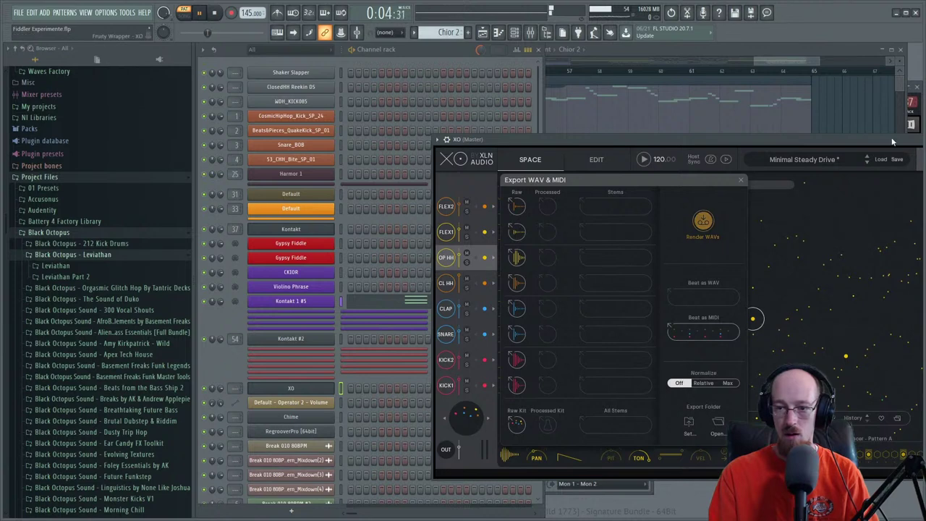
{"action": "left_click_drag", "start_coordinate": [893, 140], "coordinate": [730, 151]}
{"action": "left_click", "coordinate": [841, 152]}
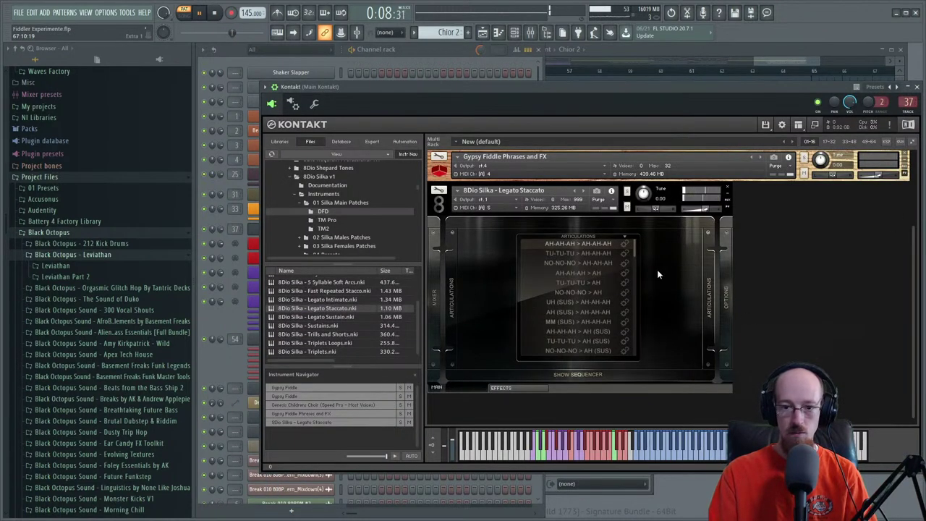
{"action": "left_click", "coordinate": [590, 254]}
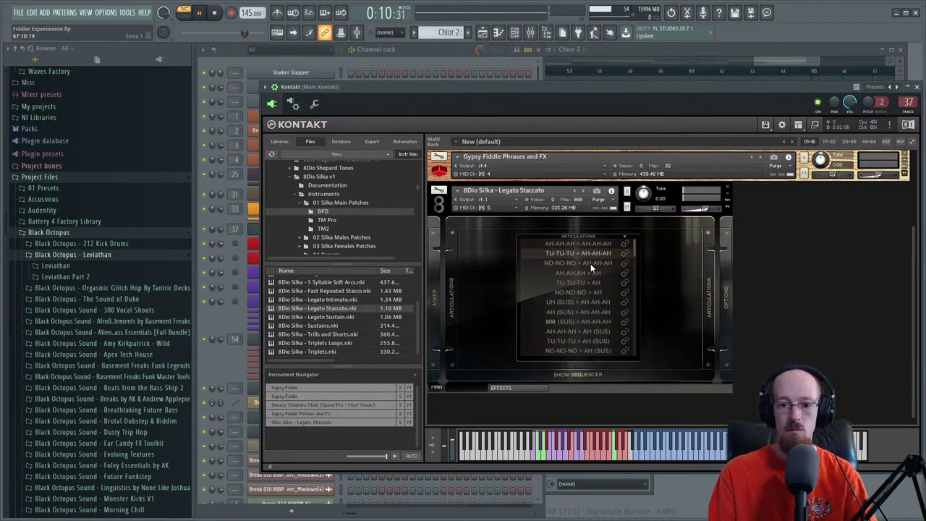
{"action": "left_click", "coordinate": [589, 264]}
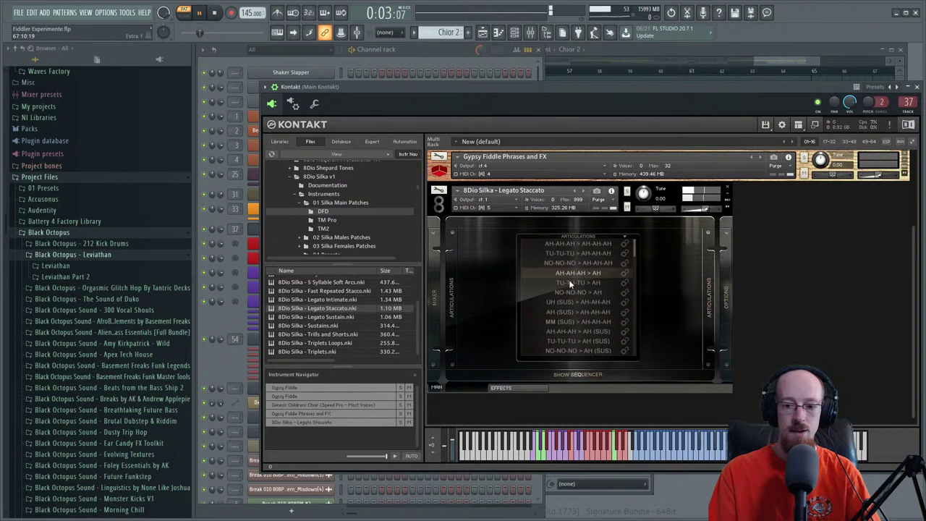
{"action": "left_click", "coordinate": [571, 272]}
- Try the NO-NO-NO > AH articulation and set 8Dio Silka Legato Staccato to UH (SUS) > AH-AH-AH
{"action": "left_click", "coordinate": [438, 201]}
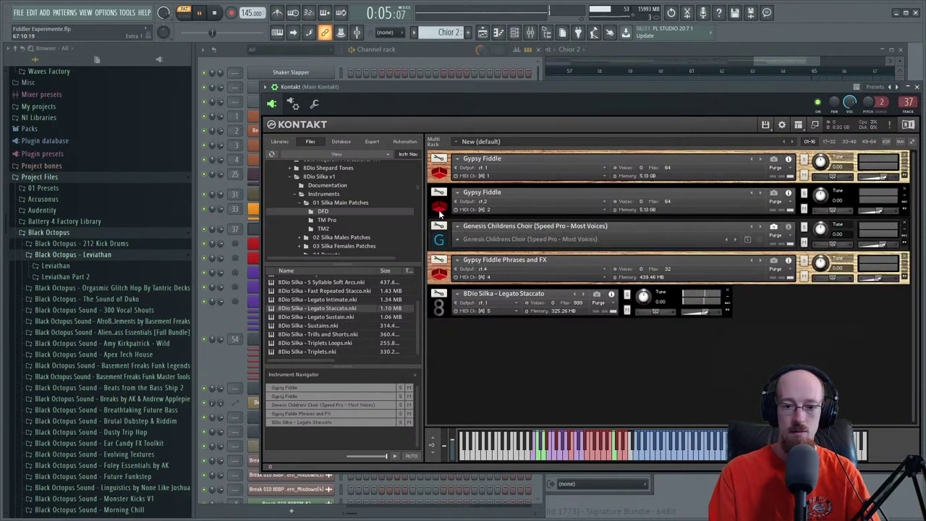
{"action": "left_click", "coordinate": [442, 308]}
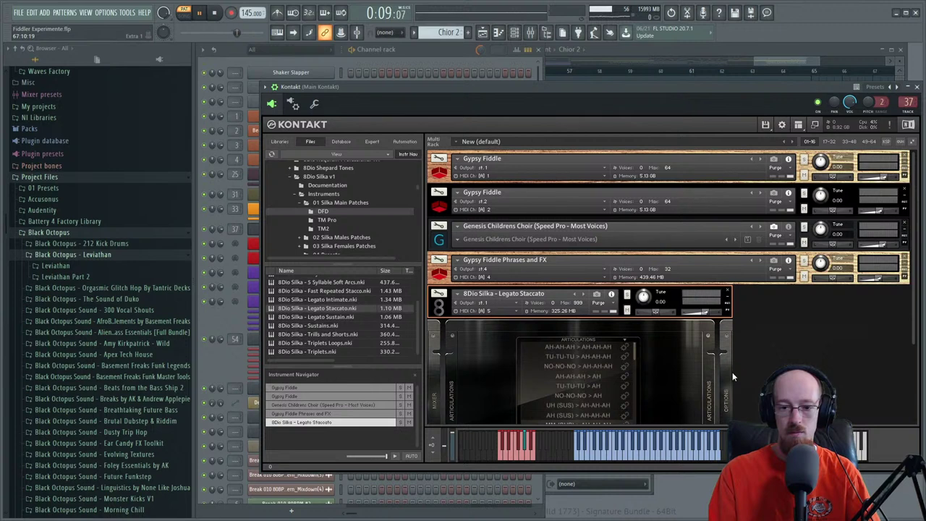
{"action": "left_click", "coordinate": [601, 376]}
{"action": "left_click", "coordinate": [587, 395]}
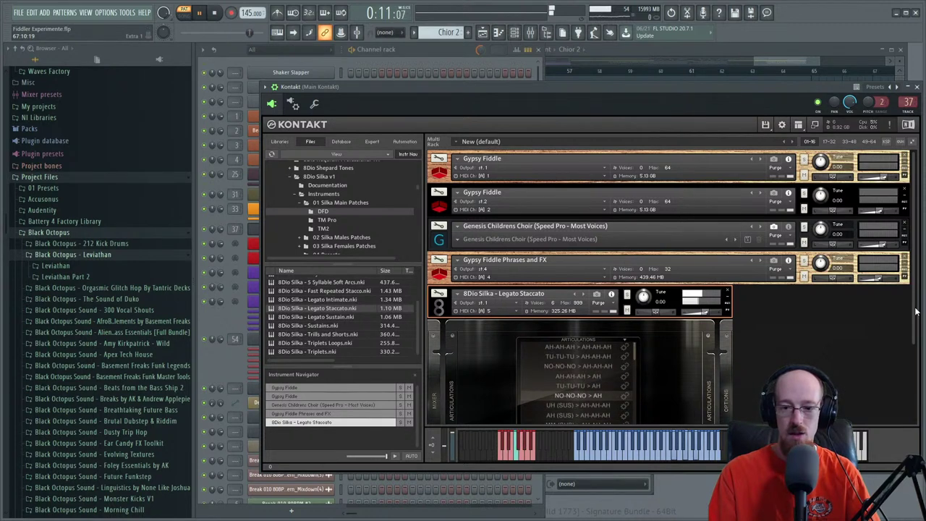
{"action": "scroll", "coordinate": [915, 311], "scroll_direction": "down", "scroll_amount": 3}
{"action": "left_click", "coordinate": [578, 332]}
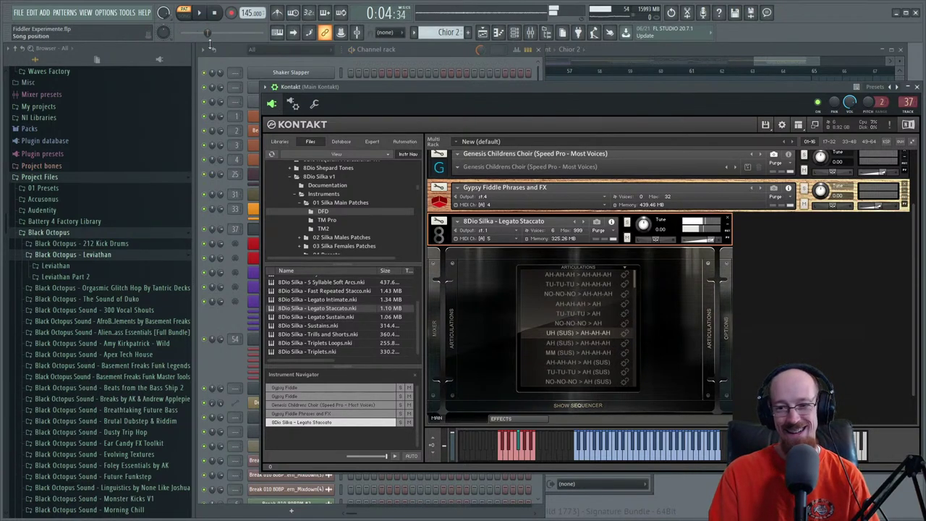
- Browse the 8Dio folders in Kontakt's file browser and show the subfolders inside 8Dio Silka v1's Instruments folder
{"action": "left_click_drag", "start_coordinate": [722, 87], "coordinate": [678, 73]}
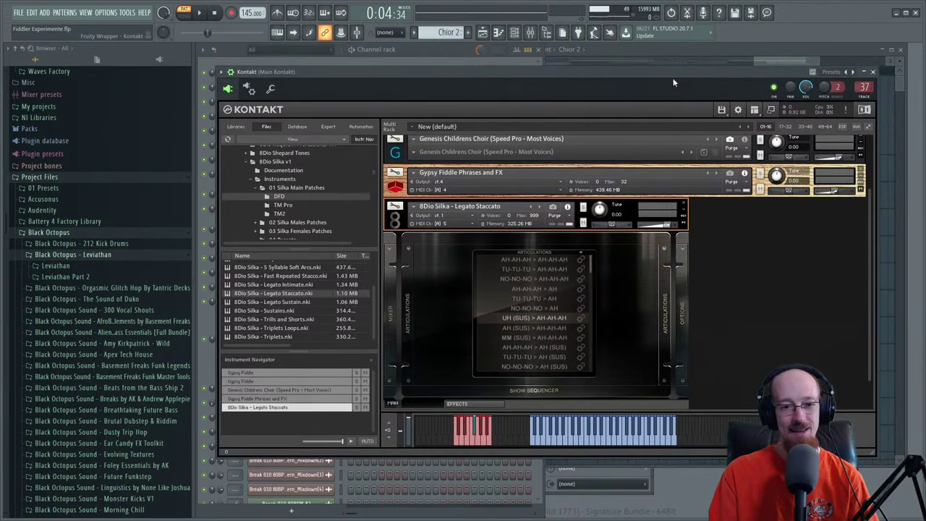
{"action": "scroll", "coordinate": [373, 169], "scroll_direction": "up", "scroll_amount": 10}
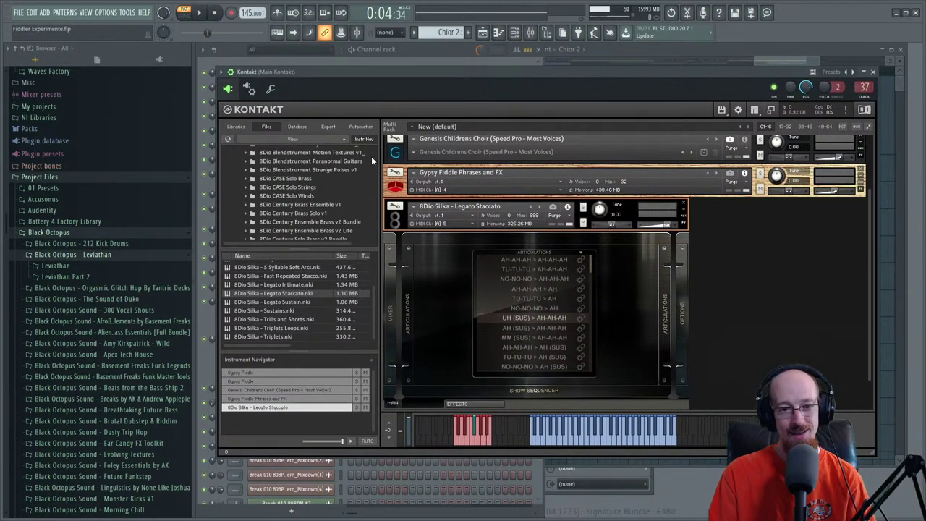
{"action": "scroll", "coordinate": [366, 149], "scroll_direction": "down", "scroll_amount": 4}
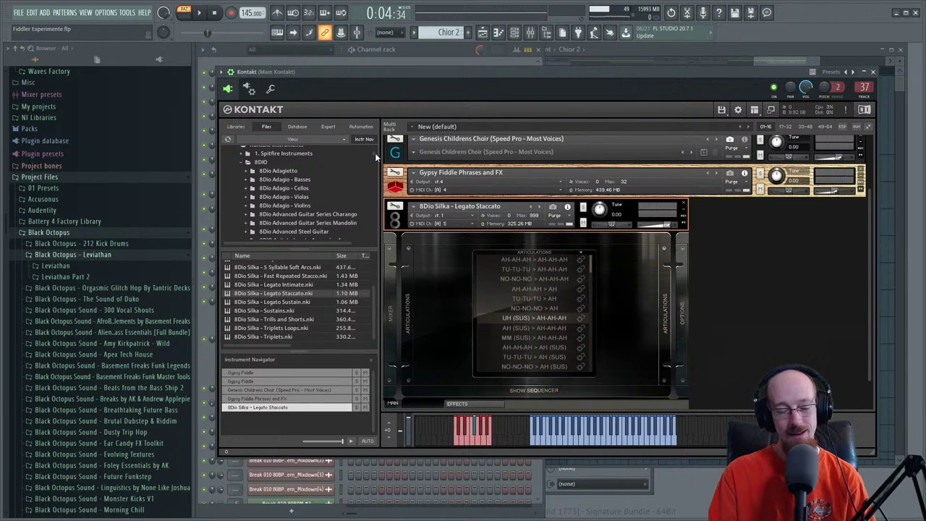
{"action": "scroll", "coordinate": [374, 151], "scroll_direction": "down", "scroll_amount": 10}
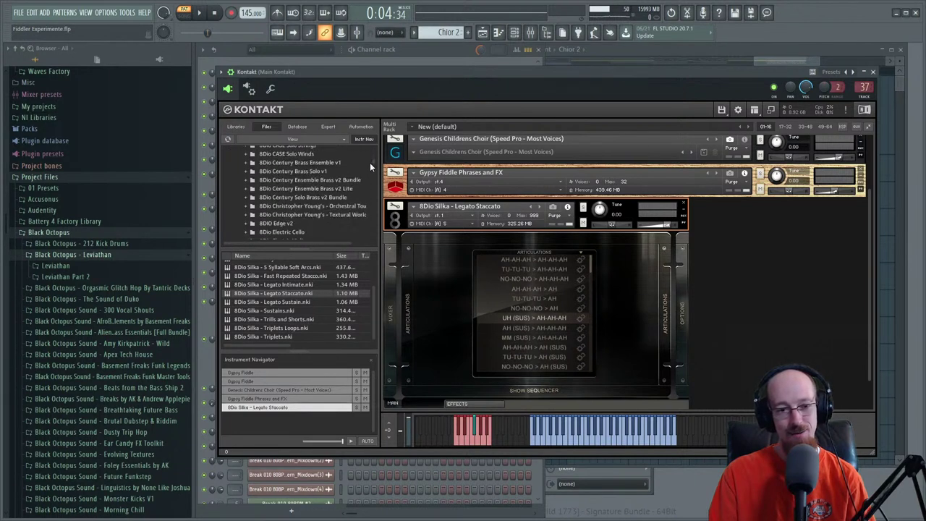
{"action": "scroll", "coordinate": [368, 173], "scroll_direction": "down", "scroll_amount": 10}
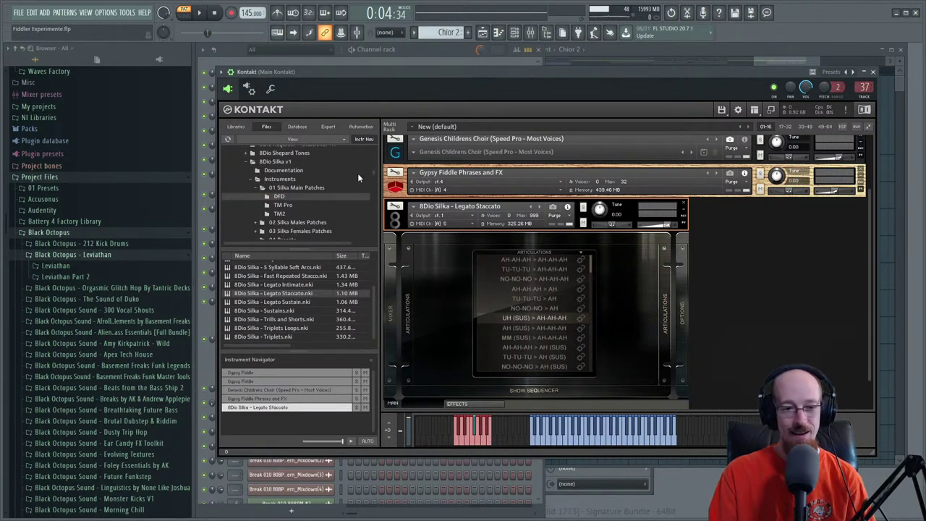
{"action": "left_click", "coordinate": [262, 188]}
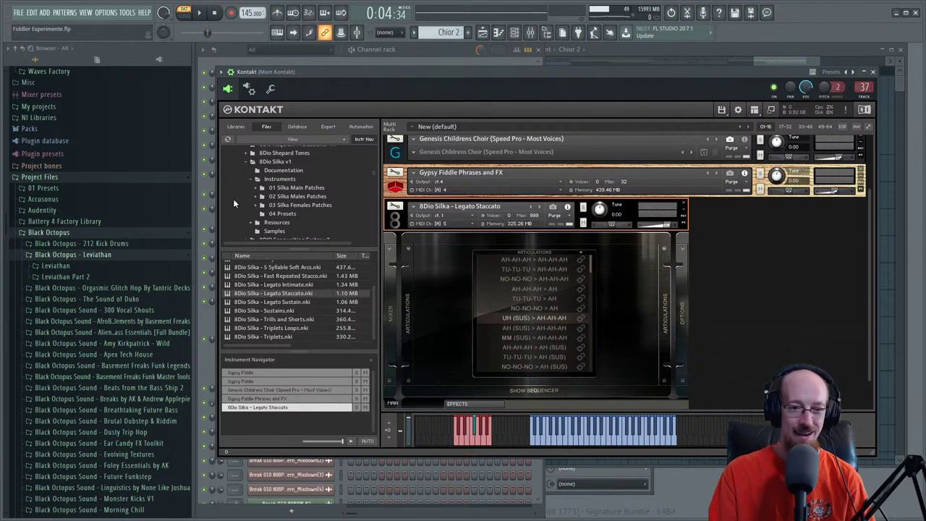
{"action": "left_click", "coordinate": [253, 179]}
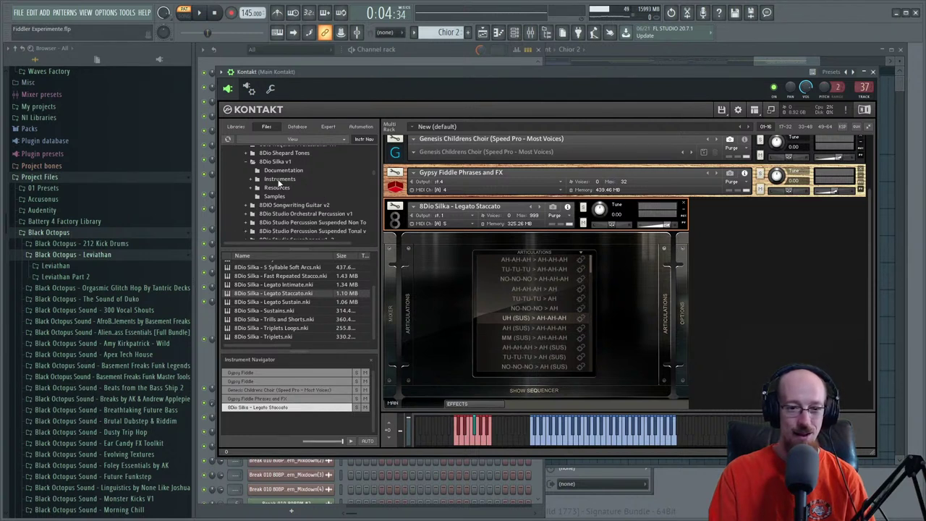
{"action": "left_click", "coordinate": [259, 180]}
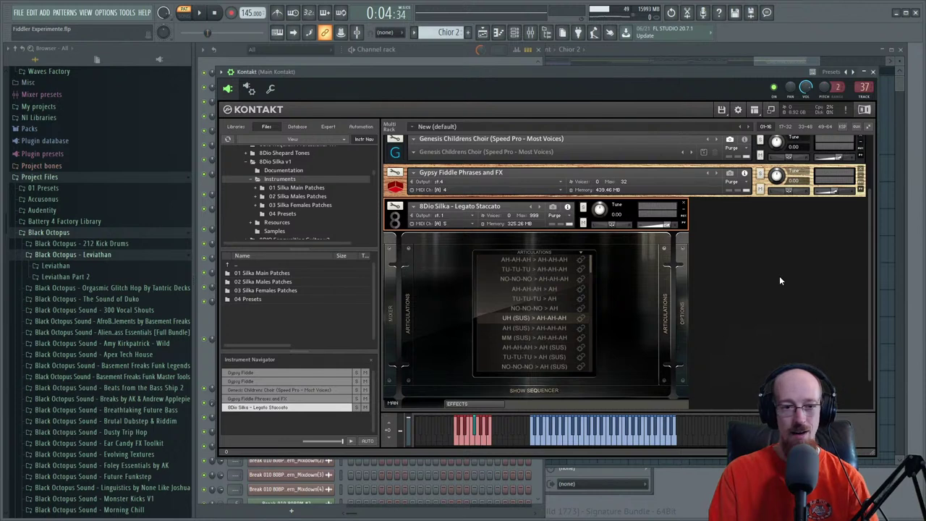
- Look through the installed instrument libraries in Kontakt
{"action": "left_click", "coordinate": [240, 126]}
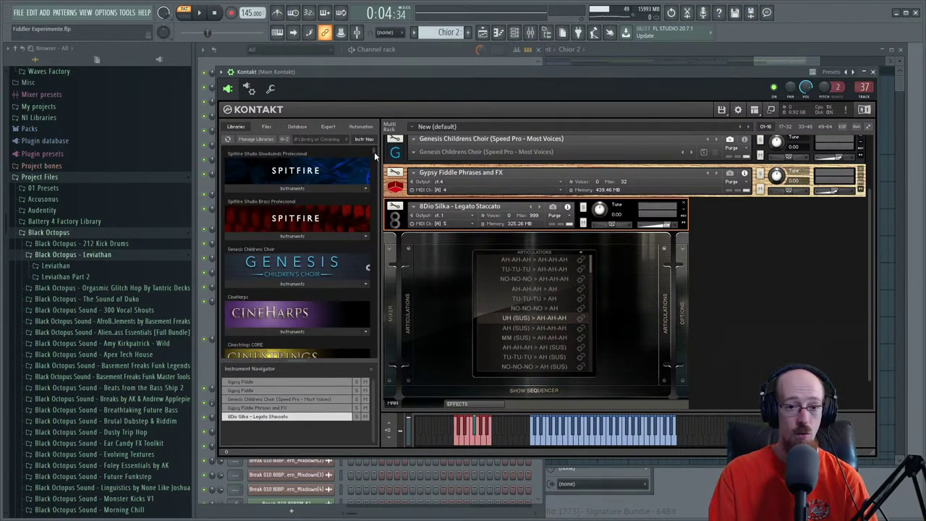
{"action": "left_click_drag", "start_coordinate": [373, 152], "coordinate": [368, 178]}
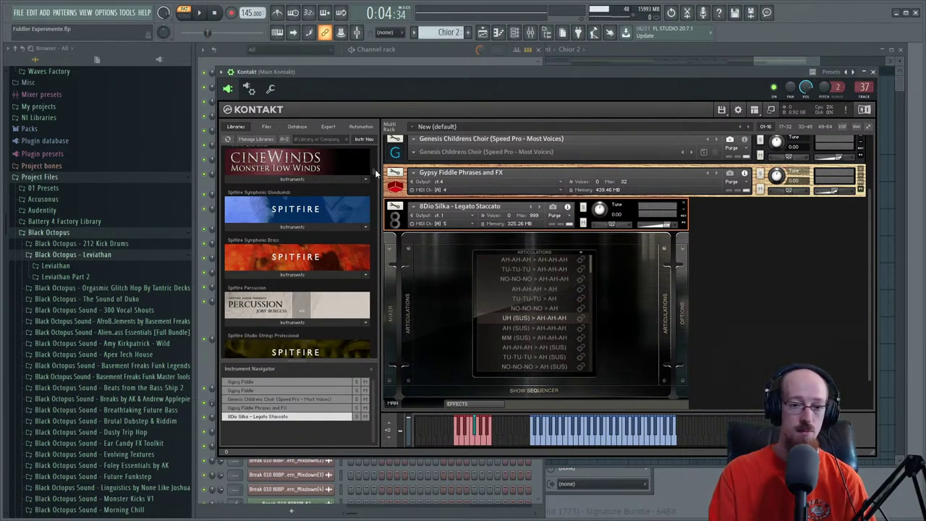
{"action": "scroll", "coordinate": [374, 166], "scroll_direction": "down", "scroll_amount": 5}
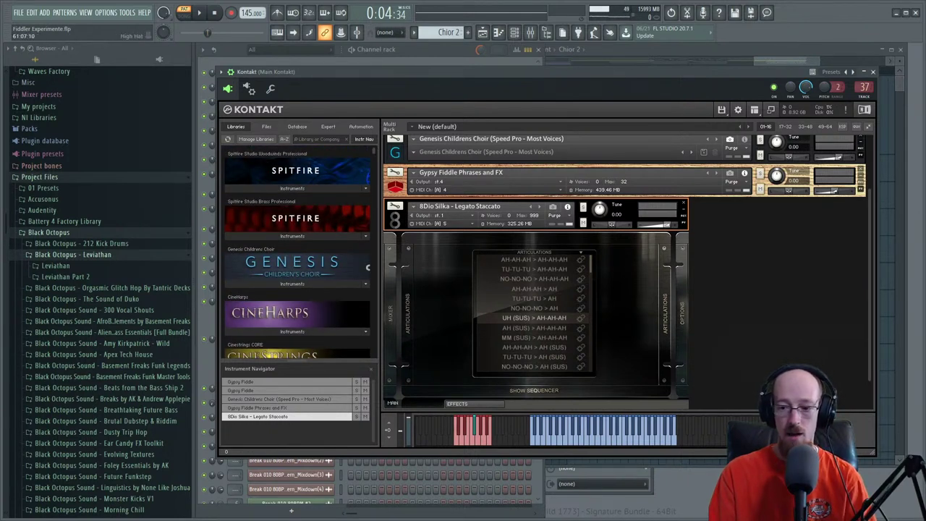
- Unsolo the Extra 8 playlist track and set the song position to bar 57 in song mode
{"action": "key", "text": "F5"}
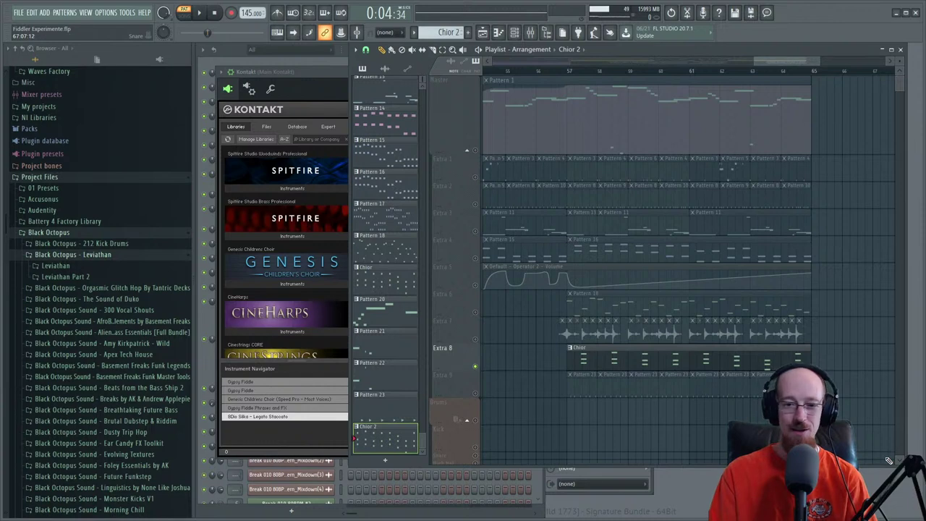
{"action": "right_click", "coordinate": [476, 368]}
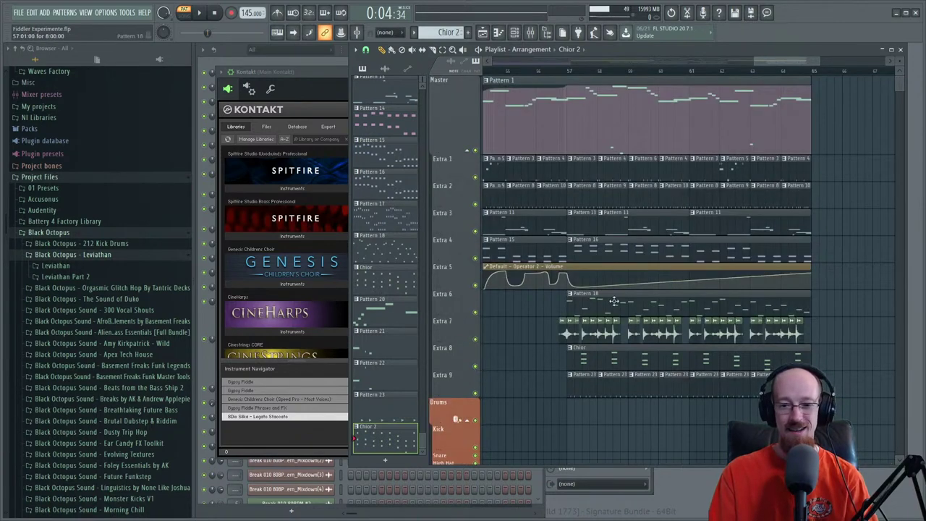
{"action": "left_click", "coordinate": [541, 76]}
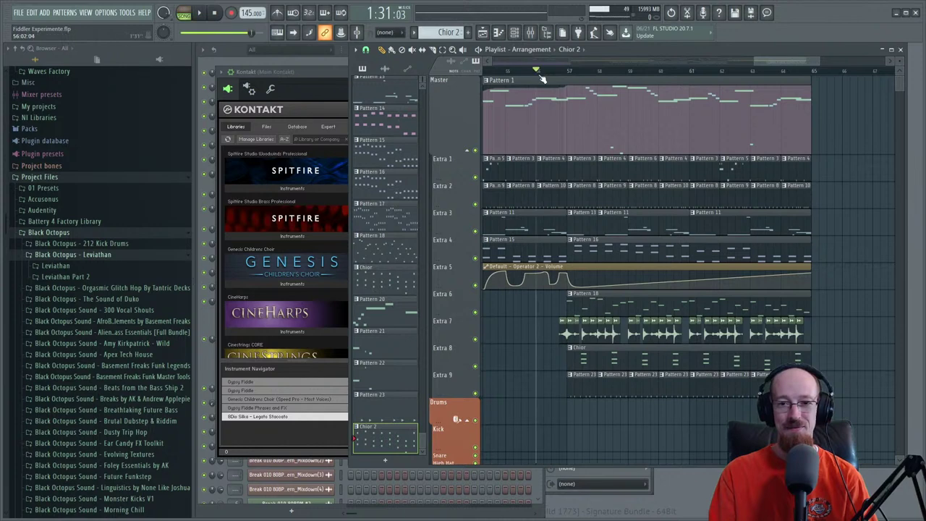
{"action": "left_click", "coordinate": [568, 72]}
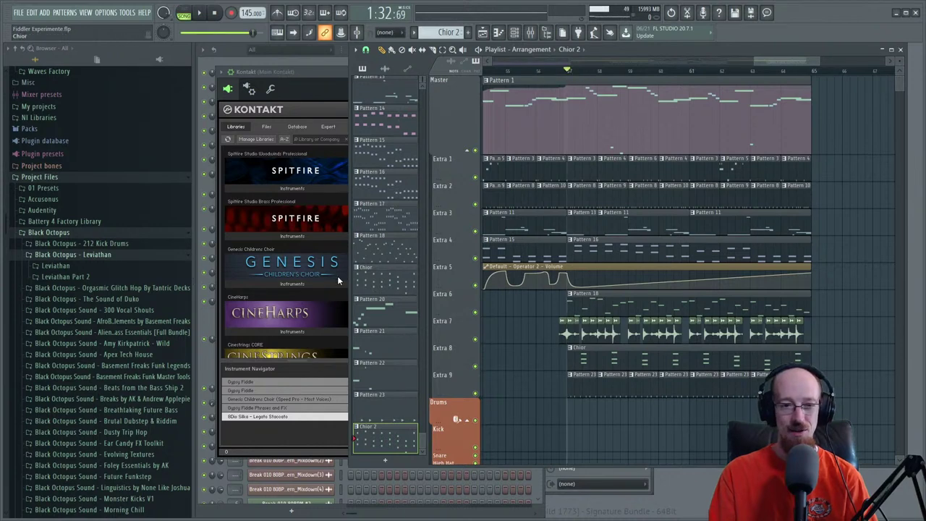
- Collapse the 8Dio Silka Legato Staccato instrument in the Kontakt rack and return to the playlist
{"action": "left_click", "coordinate": [316, 74]}
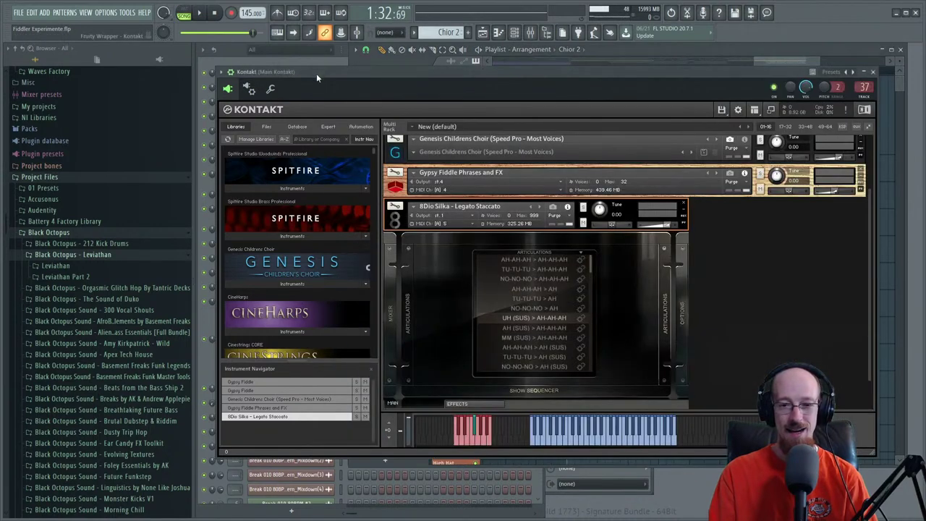
{"action": "left_click", "coordinate": [393, 226]}
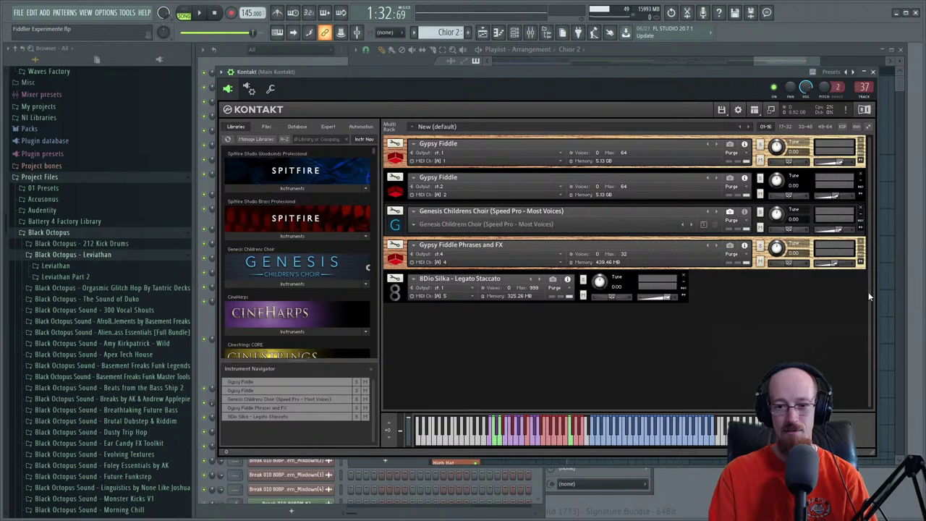
{"action": "left_click", "coordinate": [392, 297]}
{"action": "left_click", "coordinate": [392, 297]}
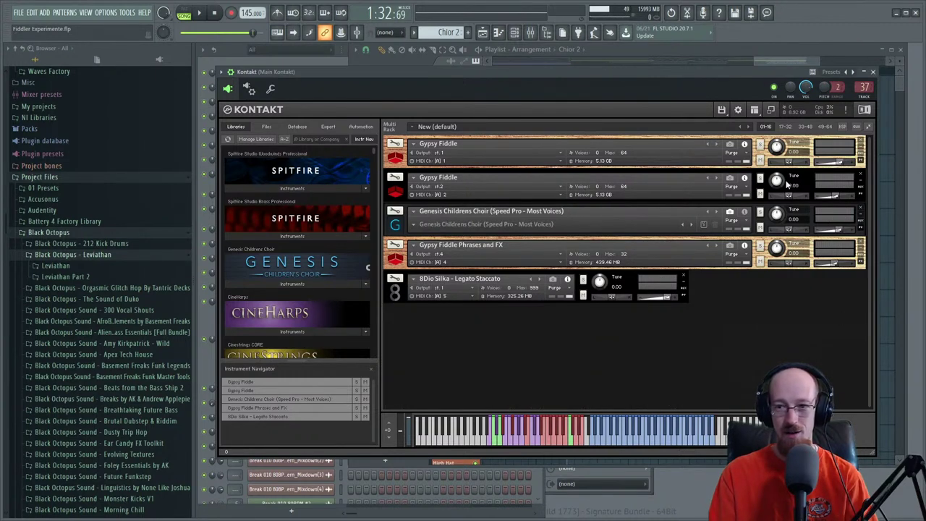
{"action": "left_click", "coordinate": [899, 89]}
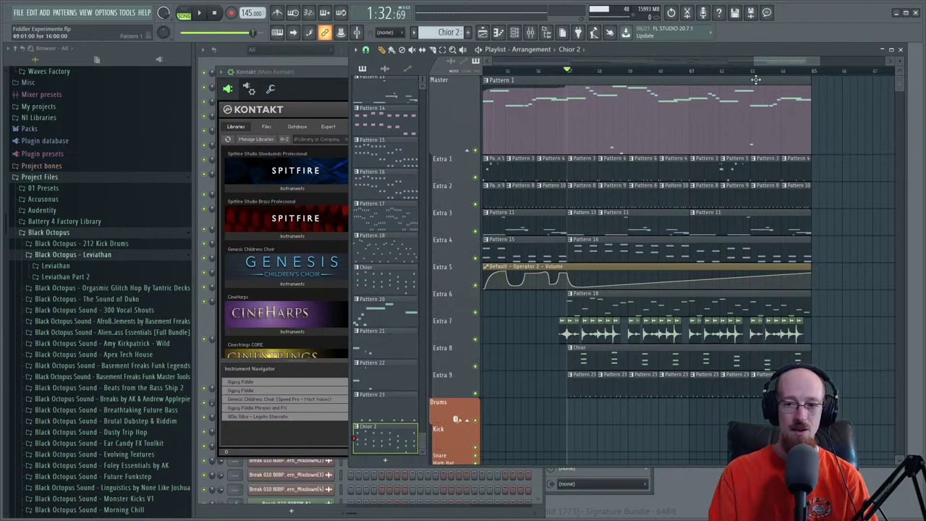
- Play the arrangement from bar 57 to hear the repeated main section, and stop playback
{"action": "left_click_drag", "start_coordinate": [773, 62], "coordinate": [768, 62]}
{"action": "scroll", "coordinate": [722, 173], "scroll_direction": "up", "scroll_amount": 2}
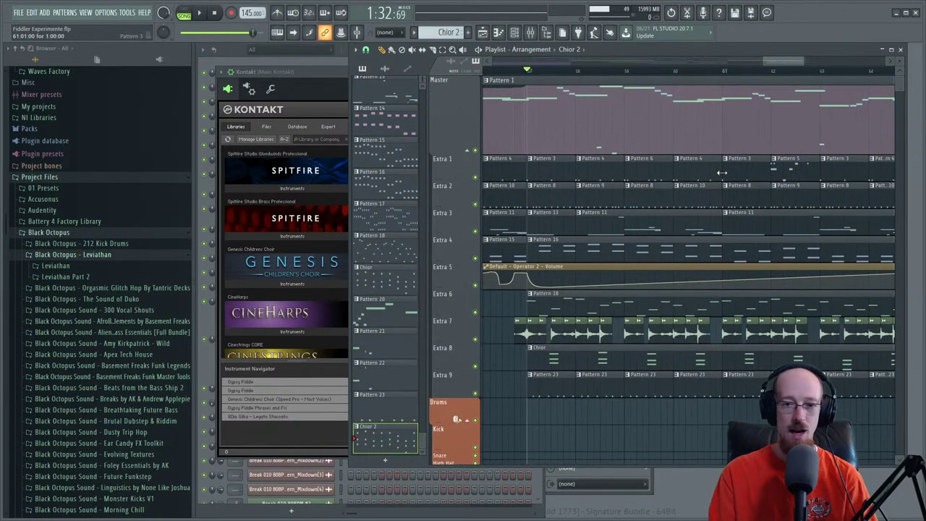
{"action": "scroll", "coordinate": [721, 173], "scroll_direction": "down", "scroll_amount": 3}
{"action": "scroll", "coordinate": [742, 207], "scroll_direction": "up", "scroll_amount": 3}
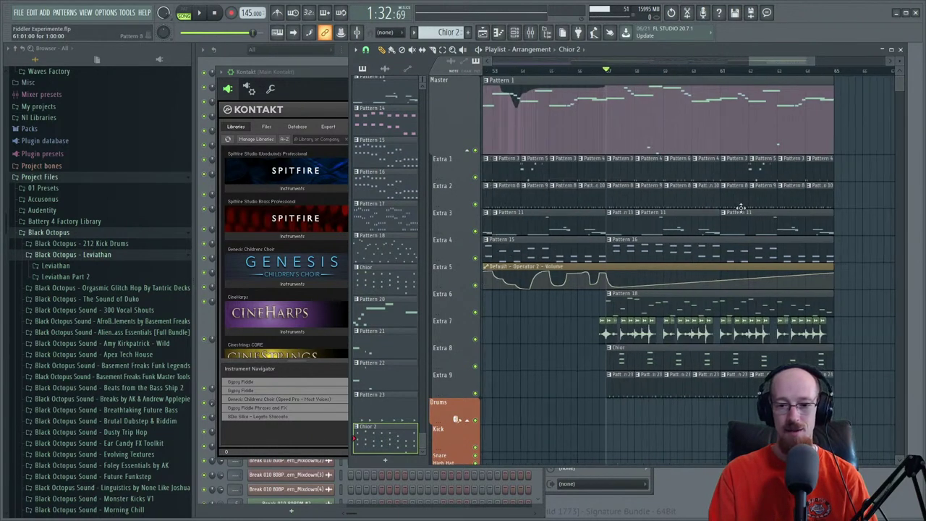
{"action": "left_click_drag", "start_coordinate": [743, 207], "coordinate": [726, 217]}
{"action": "scroll", "coordinate": [727, 215], "scroll_direction": "down", "scroll_amount": 2}
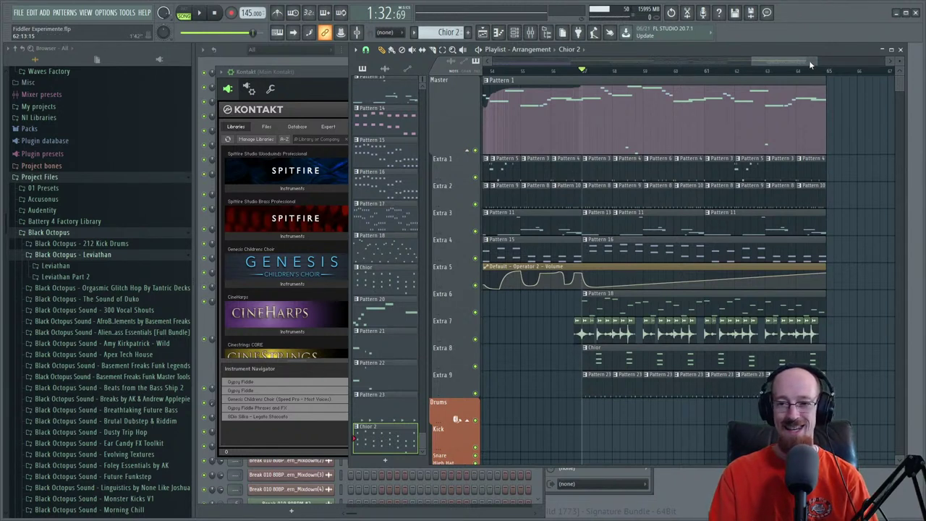
{"action": "left_click_drag", "start_coordinate": [791, 63], "coordinate": [789, 64]}
{"action": "key", "text": "space"}
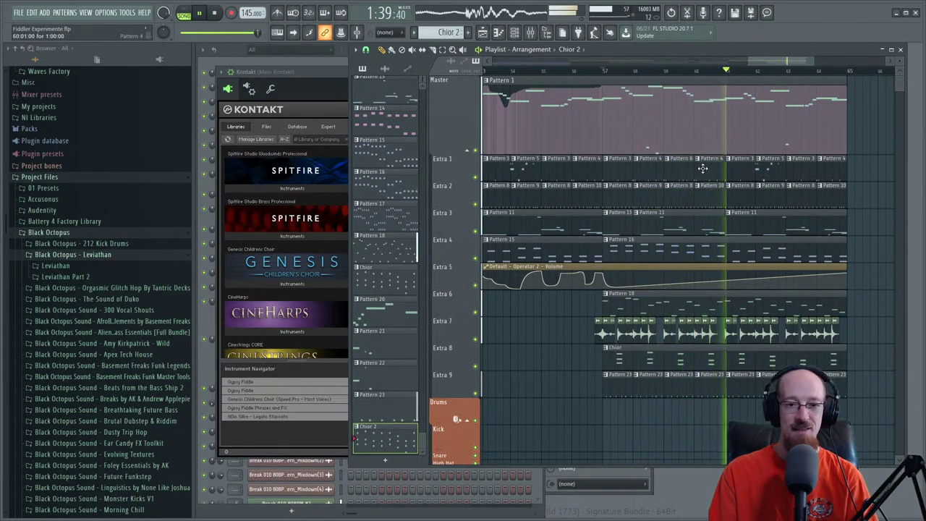
{"action": "key", "text": "space"}
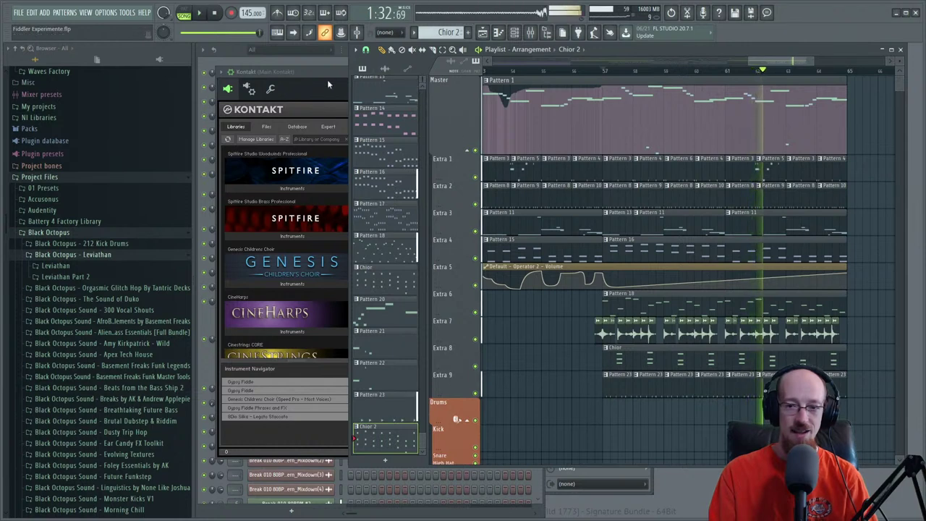
- Set the song position to bar 49, at the start of the last Pattern 1 clip
{"action": "left_click", "coordinate": [327, 81]}
{"action": "left_click", "coordinate": [786, 65]}
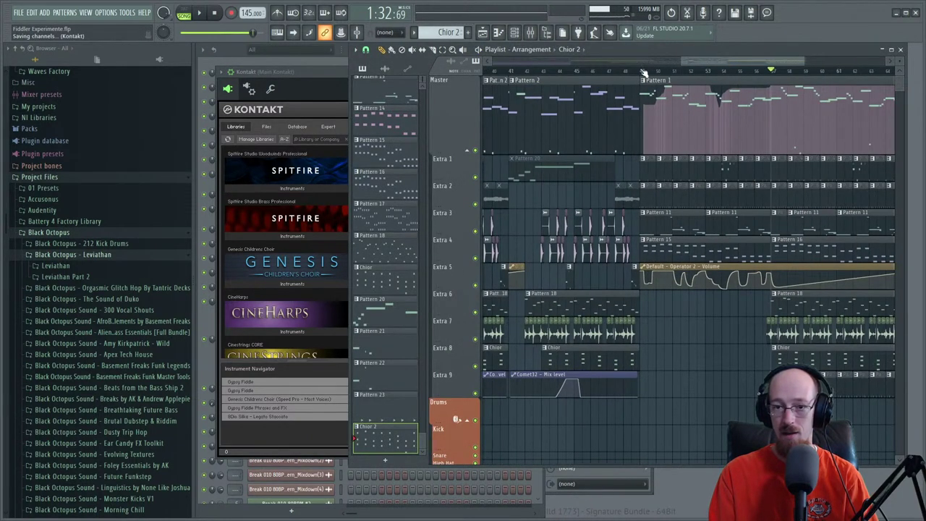
{"action": "left_click", "coordinate": [642, 72]}
{"action": "scroll", "coordinate": [728, 67], "scroll_direction": "left", "scroll_amount": 2}
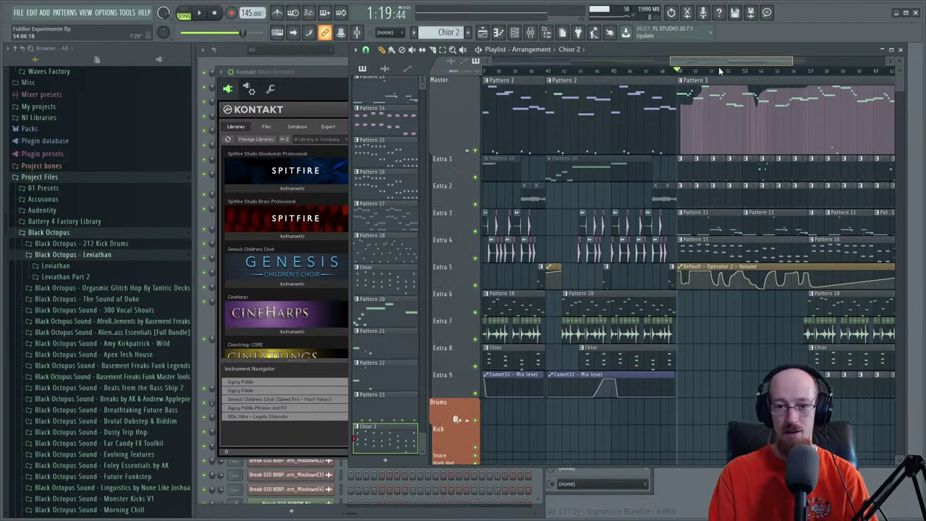
{"action": "scroll", "coordinate": [716, 70], "scroll_direction": "right", "scroll_amount": 1}
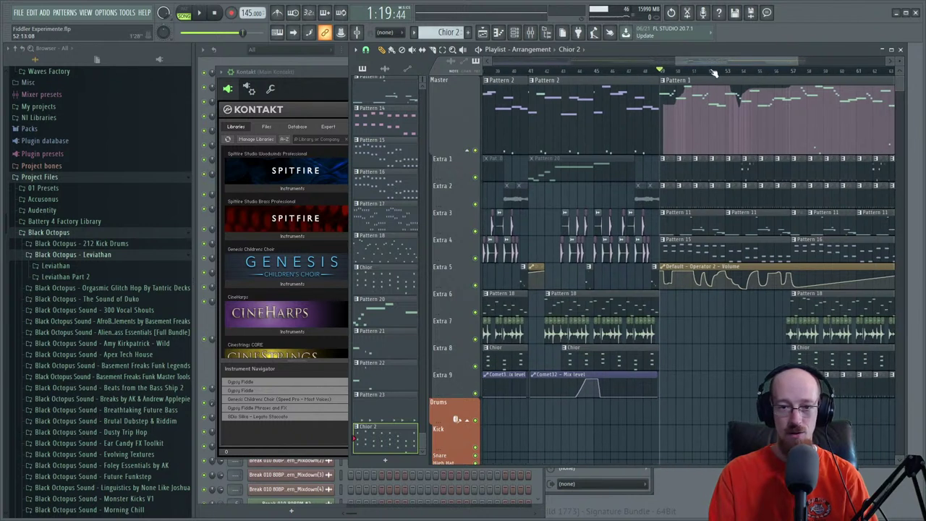
- Play the arrangement from bar 41 through the transition towards the repeated Pattern 1 section, stop playback, and save the project
{"action": "left_click", "coordinate": [535, 71]}
{"action": "key", "text": "space"}
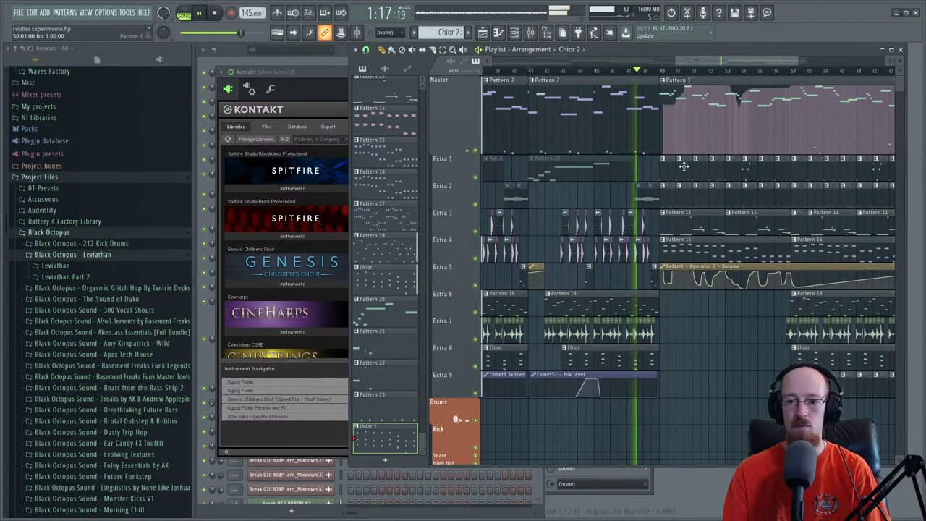
{"action": "key", "text": "space"}
{"action": "key", "text": "ctrl+s"}
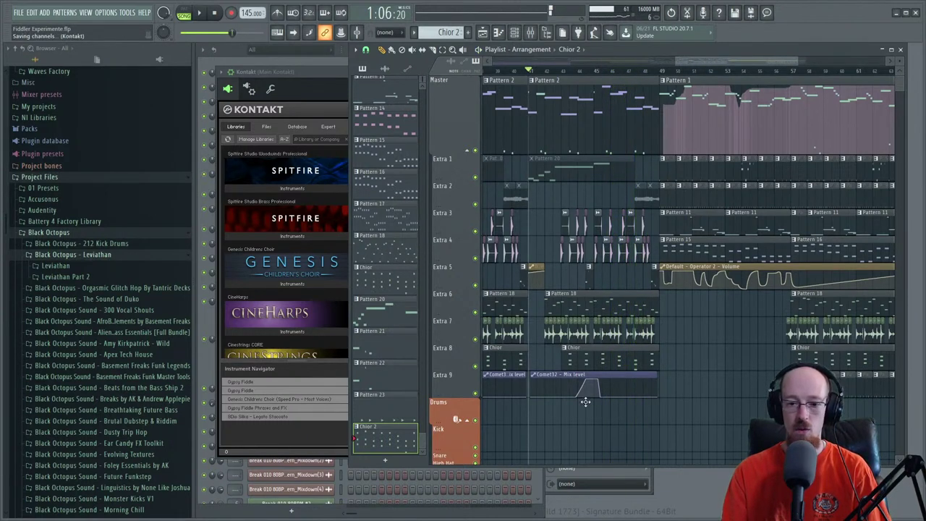
- Shift the second Comet32 mix level clip on Extra 9 slightly earlier, closer to bar 41, and save the project
{"action": "scroll", "coordinate": [557, 387], "scroll_direction": "up", "scroll_amount": 5}
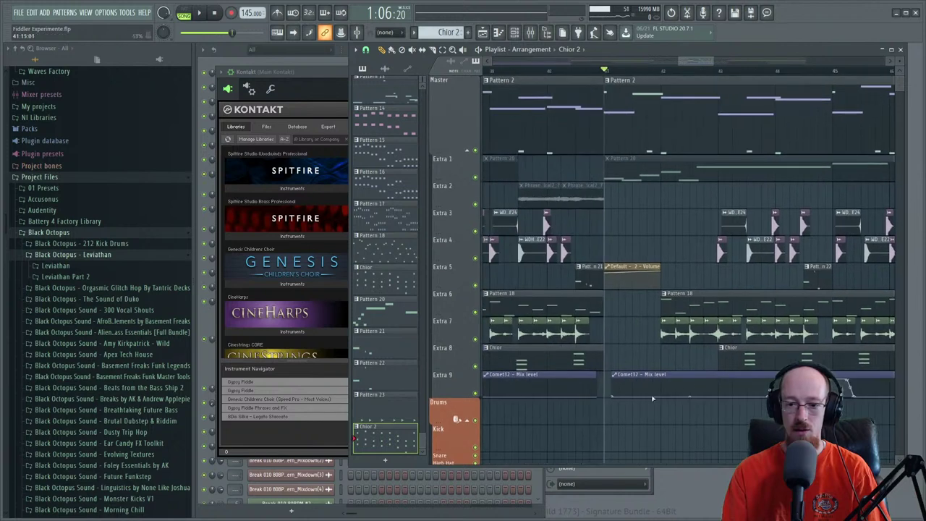
{"action": "scroll", "coordinate": [583, 388], "scroll_direction": "up", "scroll_amount": 2}
{"action": "scroll", "coordinate": [570, 389], "scroll_direction": "down", "scroll_amount": 3}
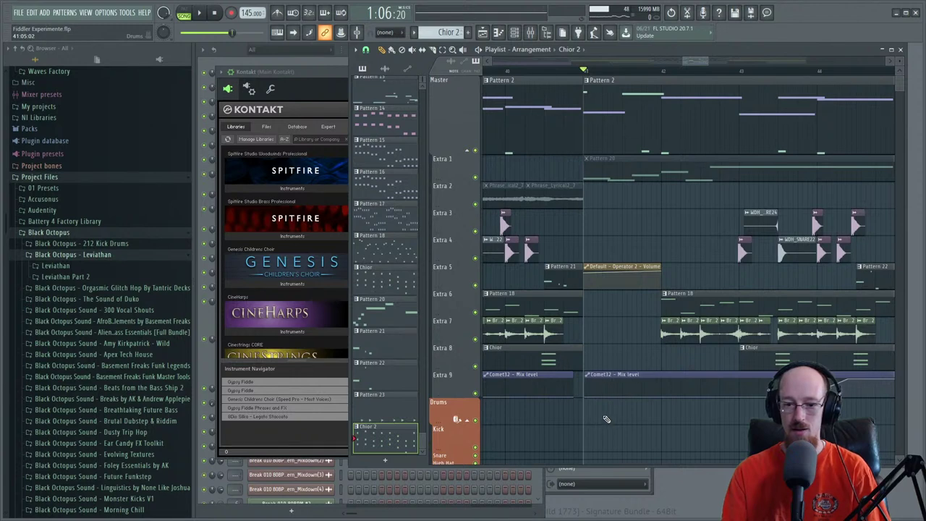
{"action": "scroll", "coordinate": [640, 363], "scroll_direction": "right", "scroll_amount": 2}
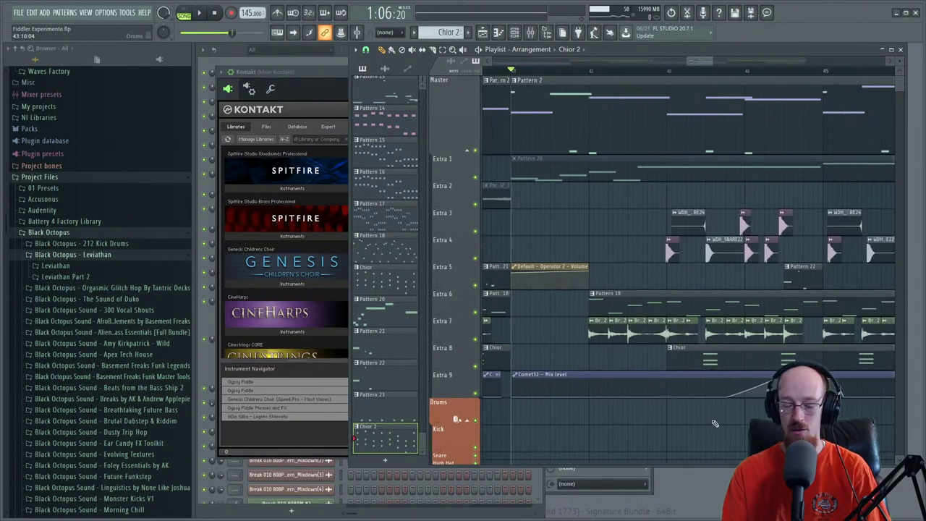
{"action": "scroll", "coordinate": [544, 417], "scroll_direction": "down", "scroll_amount": 4}
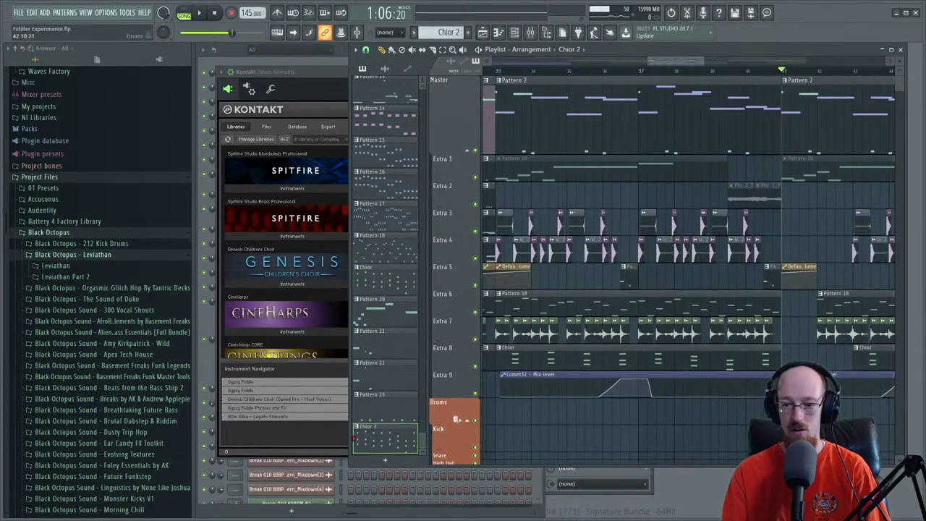
{"action": "scroll", "coordinate": [810, 417], "scroll_direction": "up", "scroll_amount": 3}
{"action": "scroll", "coordinate": [810, 417], "scroll_direction": "right", "scroll_amount": 3}
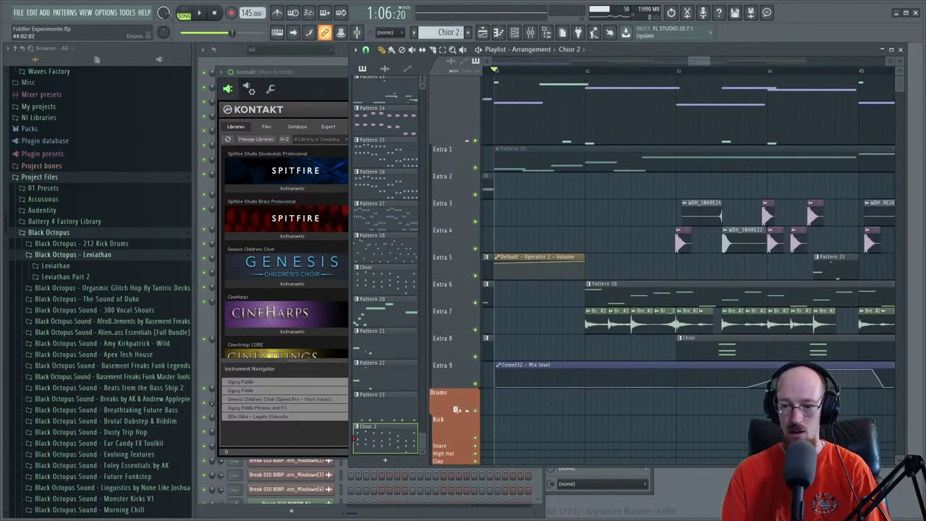
{"action": "scroll", "coordinate": [776, 404], "scroll_direction": "up", "scroll_amount": 3}
{"action": "scroll", "coordinate": [775, 404], "scroll_direction": "down", "scroll_amount": 1}
{"action": "left_click", "coordinate": [845, 339]}
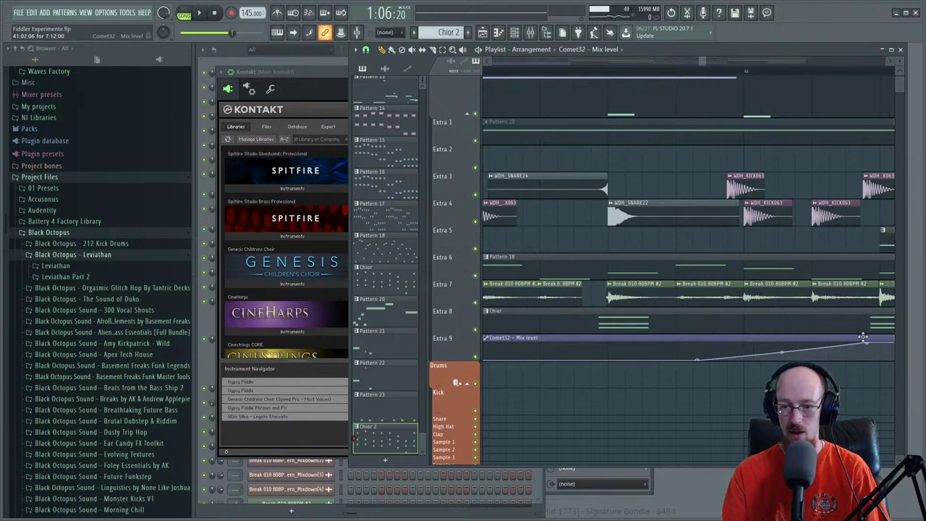
{"action": "left_click", "coordinate": [862, 337]}
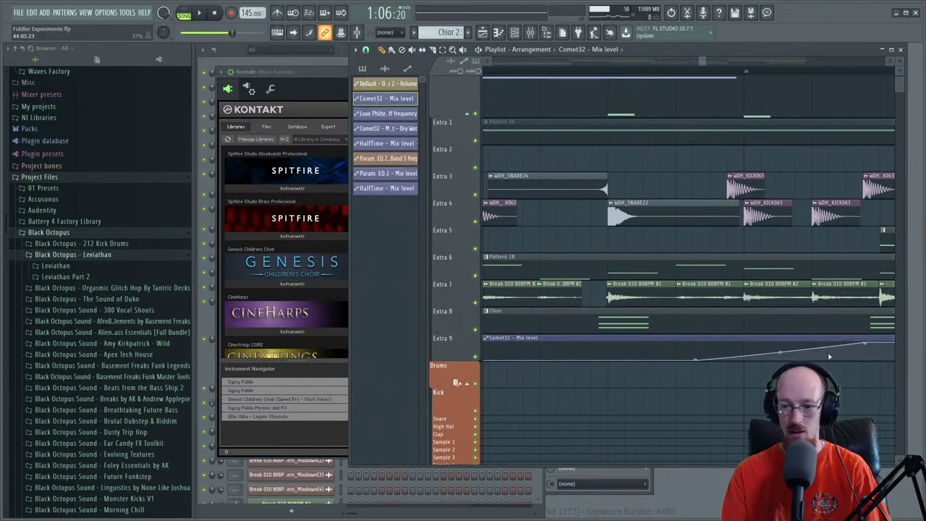
{"action": "scroll", "coordinate": [762, 339], "scroll_direction": "down", "scroll_amount": 4}
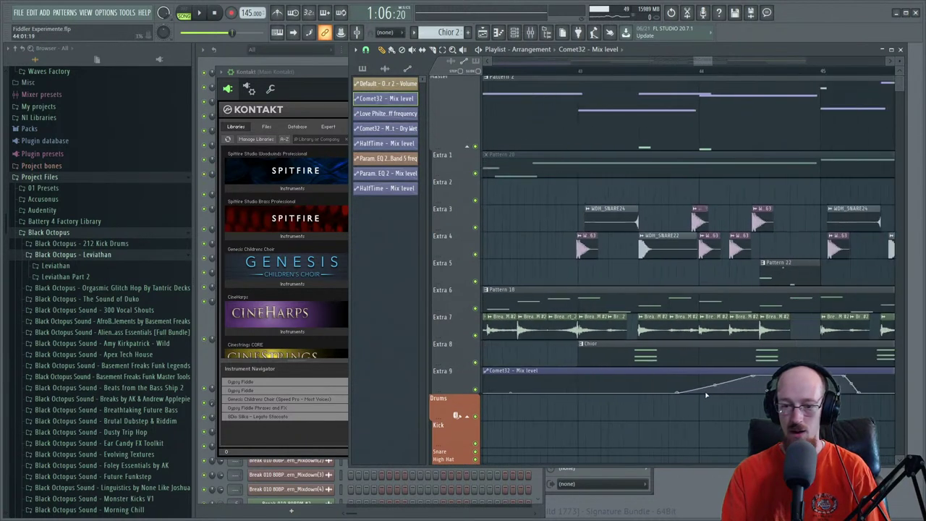
{"action": "scroll", "coordinate": [700, 350], "scroll_direction": "down", "scroll_amount": 4}
{"action": "key", "text": "ctrl+s"}
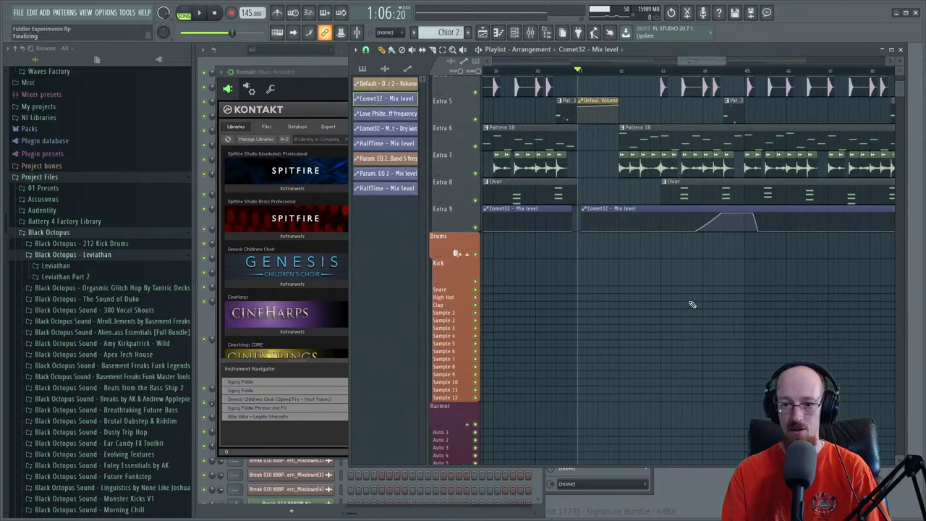
- Play the arrangement from bar 41 to hear the Comet32 effect timing, and stop playback
{"action": "scroll", "coordinate": [724, 300], "scroll_direction": "up", "scroll_amount": 4}
{"action": "scroll", "coordinate": [622, 244], "scroll_direction": "down", "scroll_amount": 4}
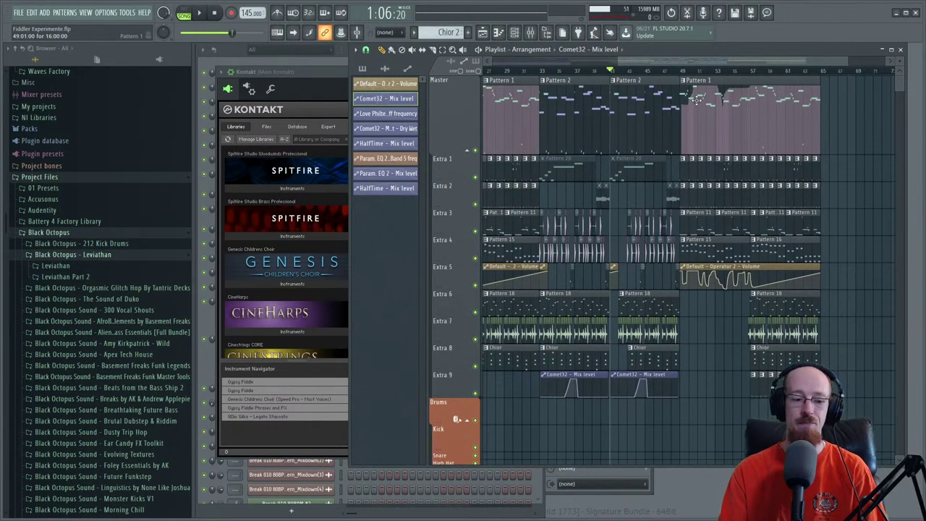
{"action": "key", "text": "space"}
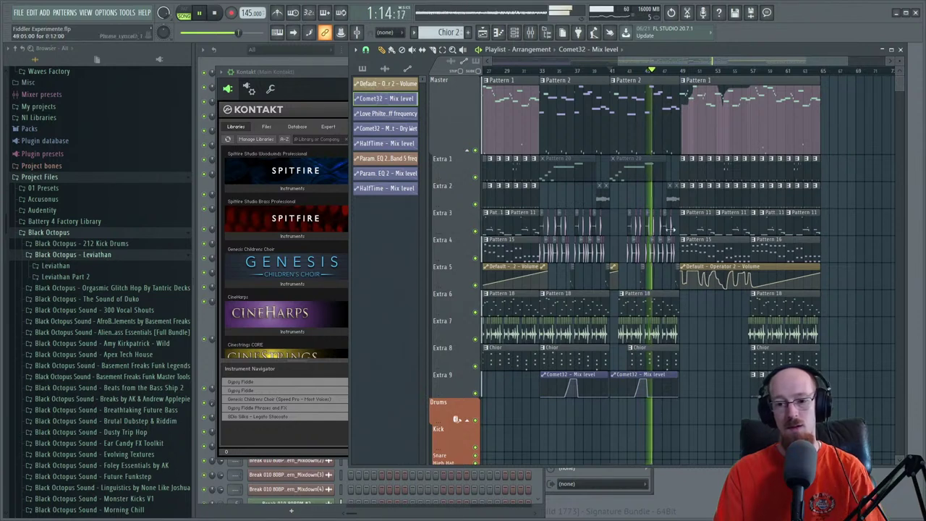
{"action": "key", "text": "space"}
- Undo the playlist clip shifts by reverting the project history to the Paste entry
{"action": "scroll", "coordinate": [644, 365], "scroll_direction": "up", "scroll_amount": 3}
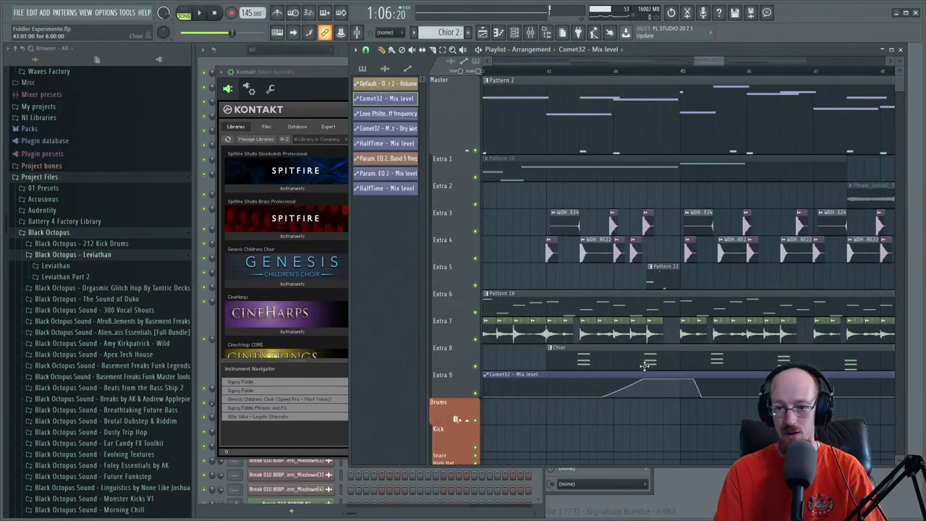
{"action": "scroll", "coordinate": [644, 366], "scroll_direction": "up", "scroll_amount": 1}
{"action": "scroll", "coordinate": [636, 282], "scroll_direction": "up", "scroll_amount": 4}
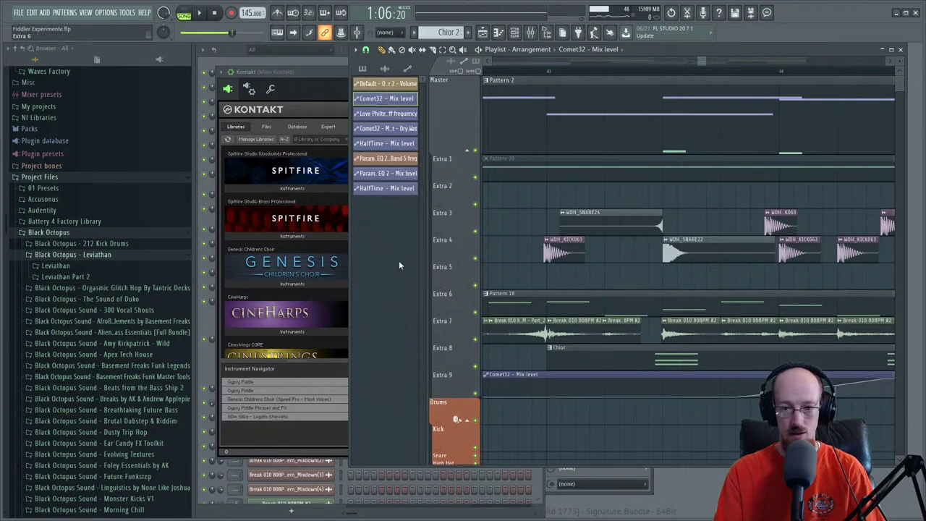
{"action": "key", "text": "ctrl+alt+z"}
{"action": "key", "text": "ctrl+alt+z"}
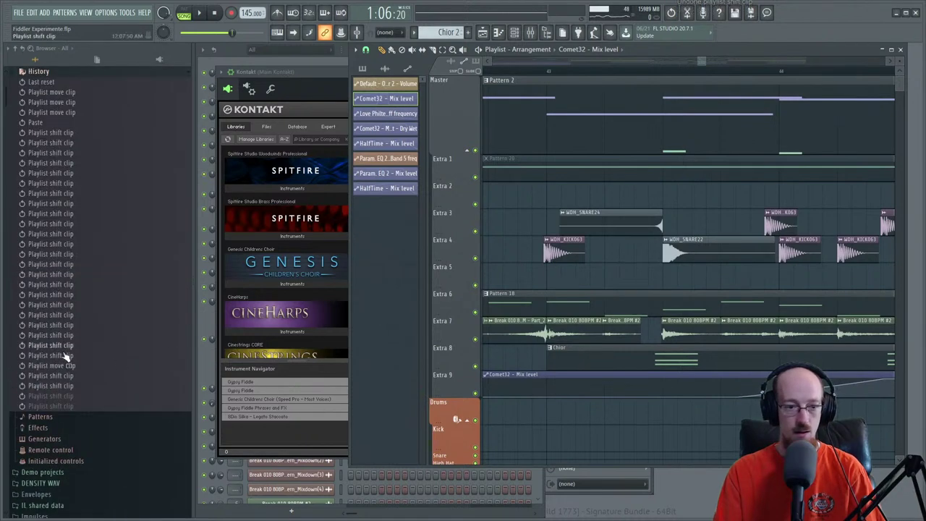
{"action": "left_click", "coordinate": [37, 122]}
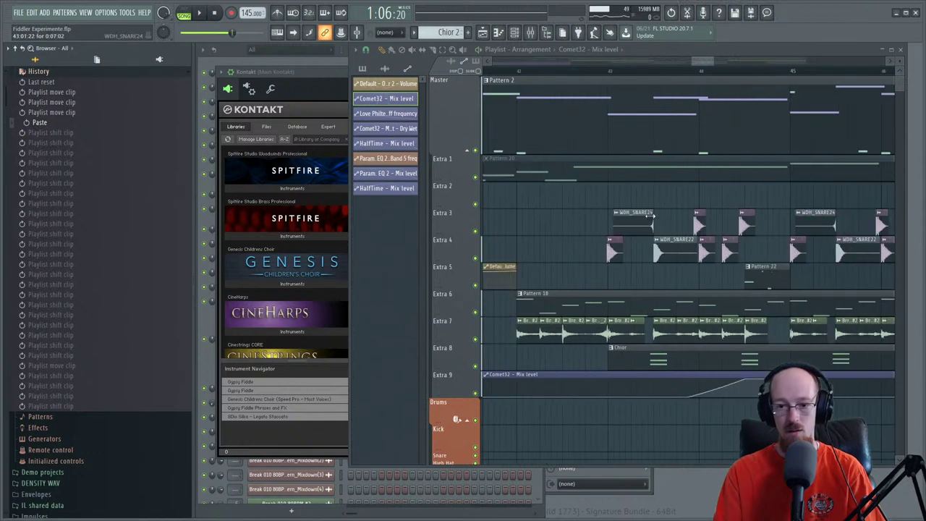
- Play the second Pattern 2 section from bar 41 into the Pattern 1 section at bar 49, and stop playback
{"action": "scroll", "coordinate": [640, 280], "scroll_direction": "down", "scroll_amount": 2}
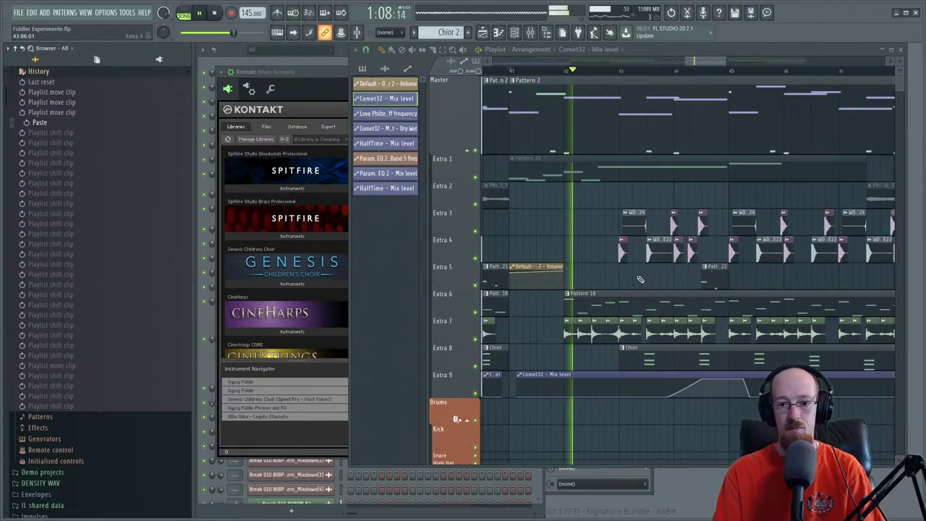
{"action": "left_click_drag", "start_coordinate": [640, 279], "coordinate": [570, 295]}
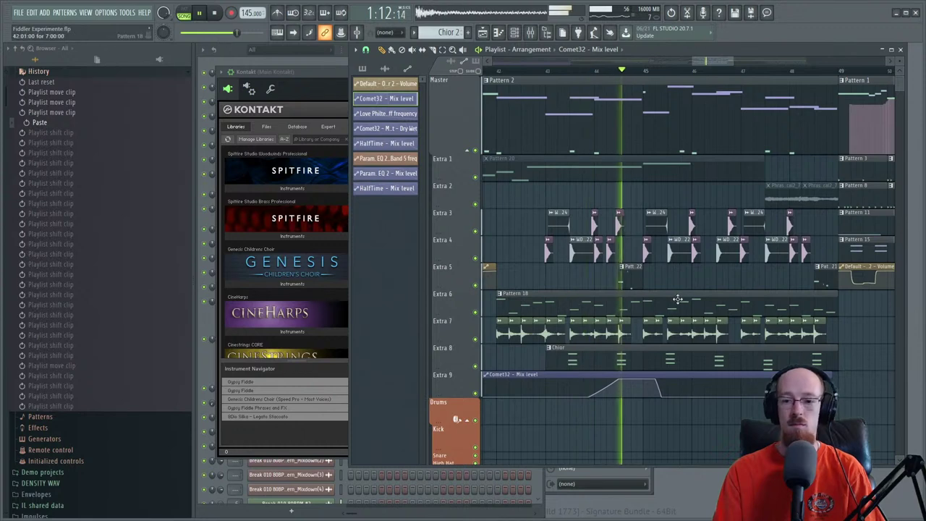
{"action": "left_click_drag", "start_coordinate": [678, 297], "coordinate": [624, 320]}
{"action": "scroll", "coordinate": [616, 310], "scroll_direction": "down", "scroll_amount": 2}
{"action": "scroll", "coordinate": [624, 321], "scroll_direction": "down", "scroll_amount": 1}
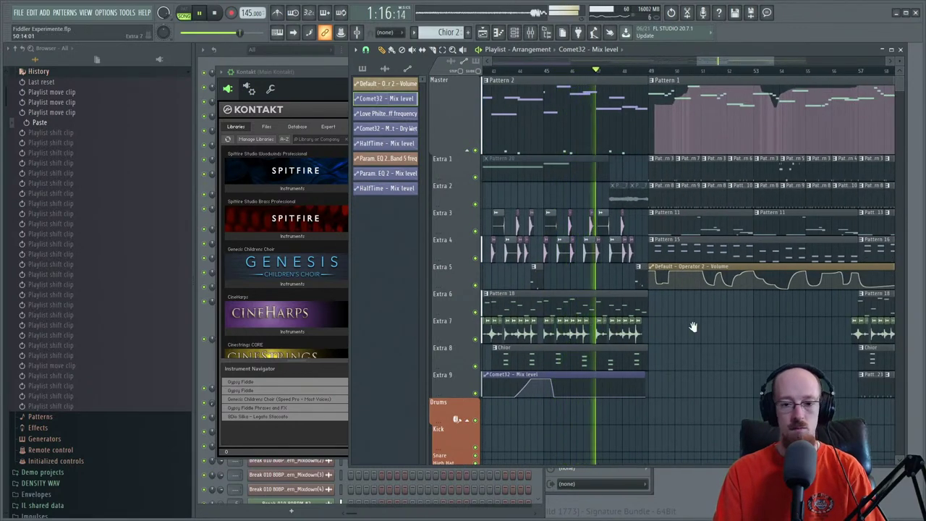
{"action": "scroll", "coordinate": [612, 333], "scroll_direction": "down", "scroll_amount": 2}
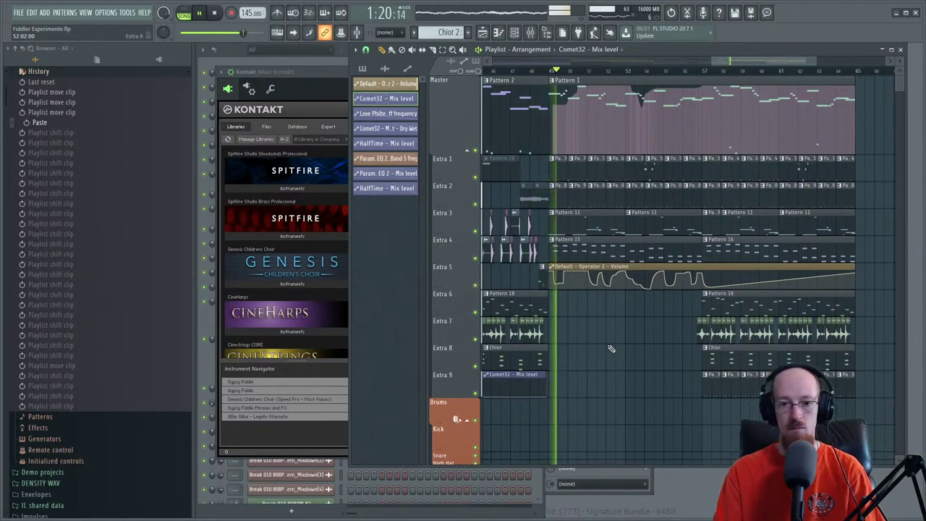
{"action": "key", "text": "space"}
{"action": "scroll", "coordinate": [672, 285], "scroll_direction": "up", "scroll_amount": 2}
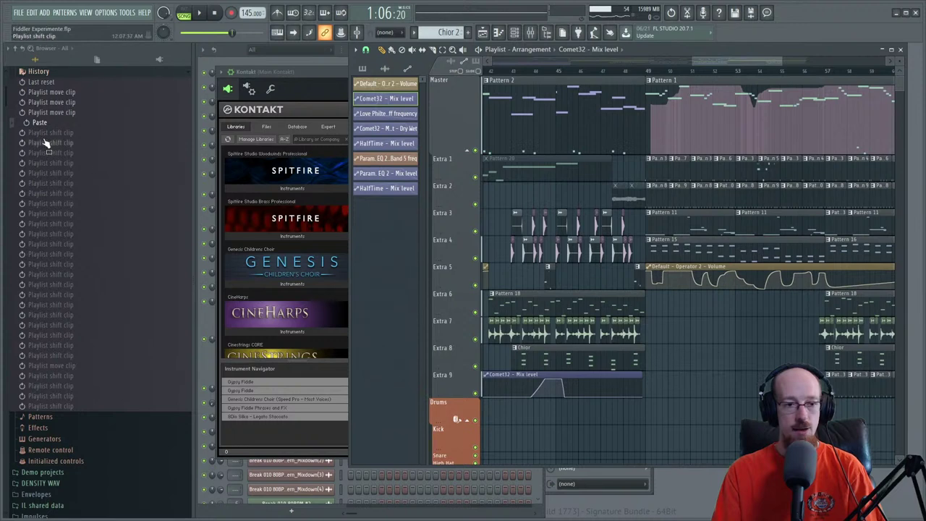
- Return the browser to the full content view and collapse its undo history list
{"action": "left_click", "coordinate": [101, 60]}
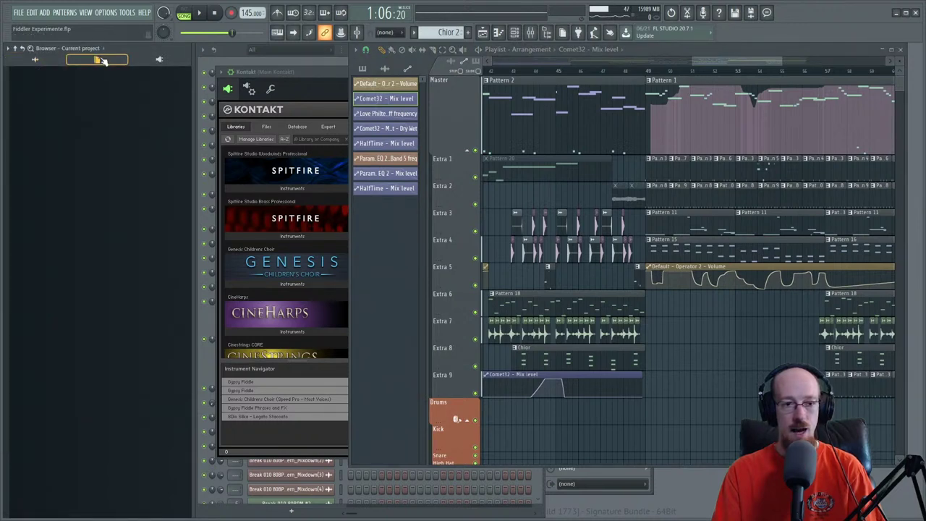
{"action": "left_click", "coordinate": [34, 60]}
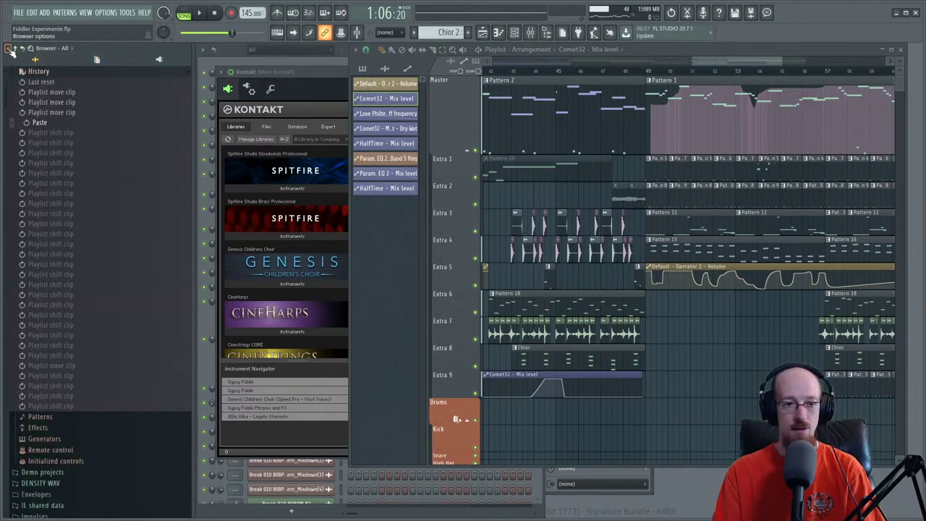
{"action": "left_click", "coordinate": [97, 59]}
{"action": "left_click", "coordinate": [35, 59]}
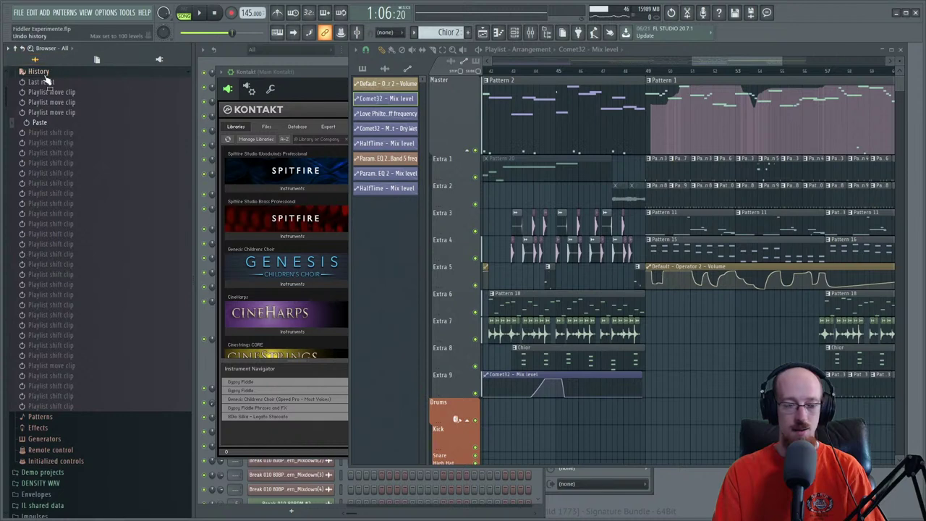
{"action": "left_click", "coordinate": [40, 73]}
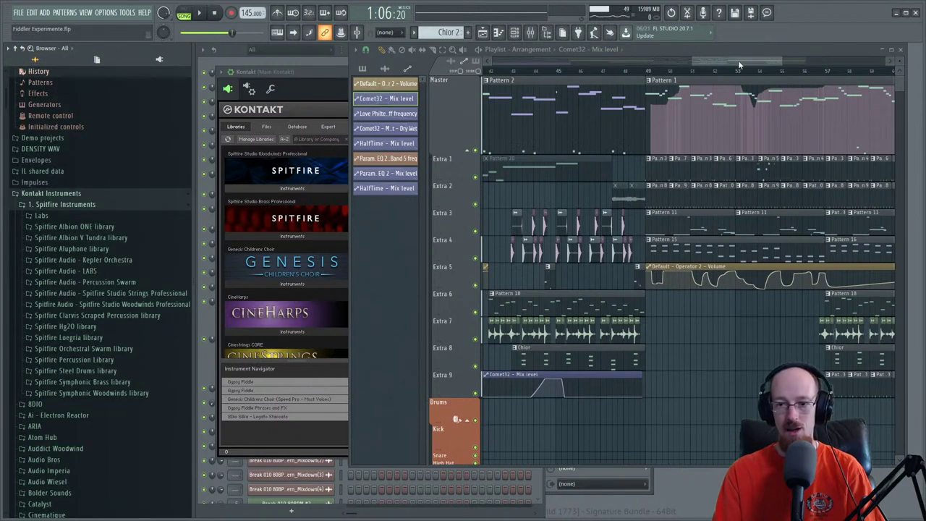
- Set the song position to bar 46 and play the end of the second Pattern 2 section, and stop playback
{"action": "left_click_drag", "start_coordinate": [738, 62], "coordinate": [665, 62]}
{"action": "scroll", "coordinate": [663, 101], "scroll_direction": "down", "scroll_amount": 4}
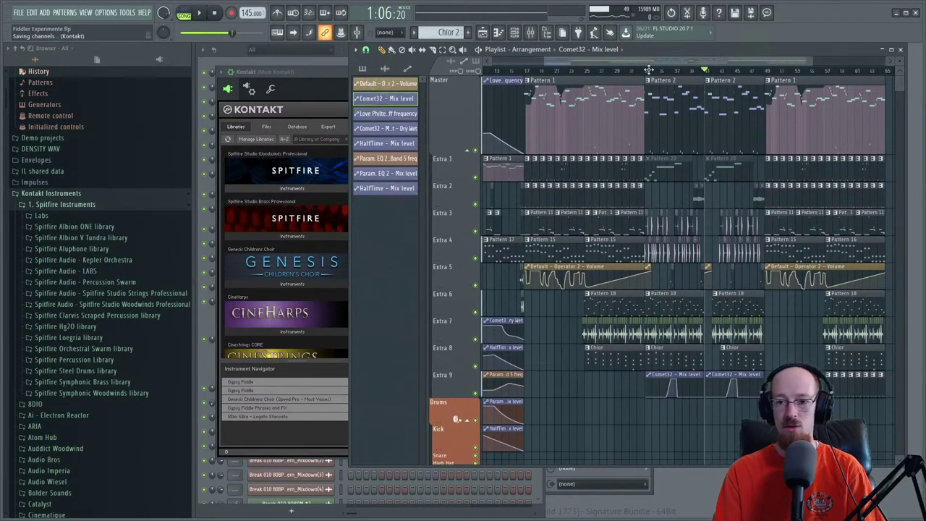
{"action": "left_click", "coordinate": [744, 71]}
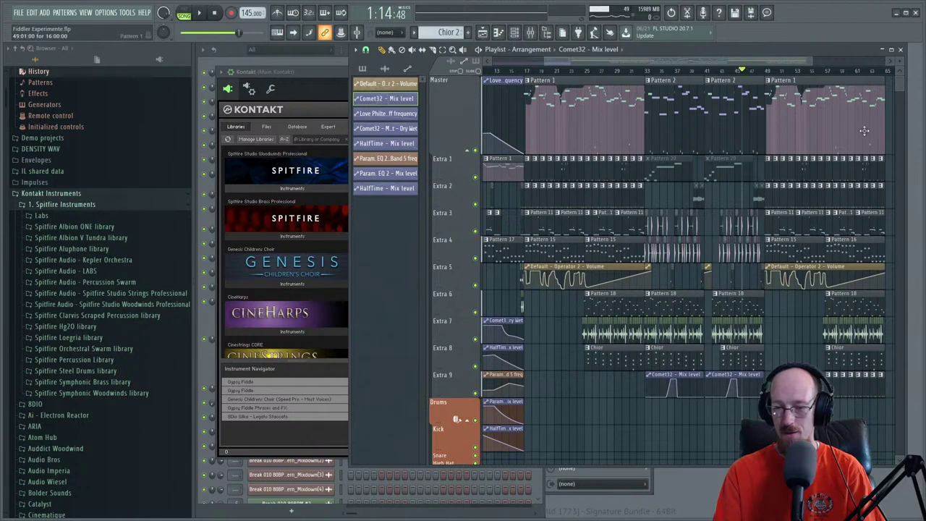
{"action": "scroll", "coordinate": [707, 169], "scroll_direction": "up", "scroll_amount": 4}
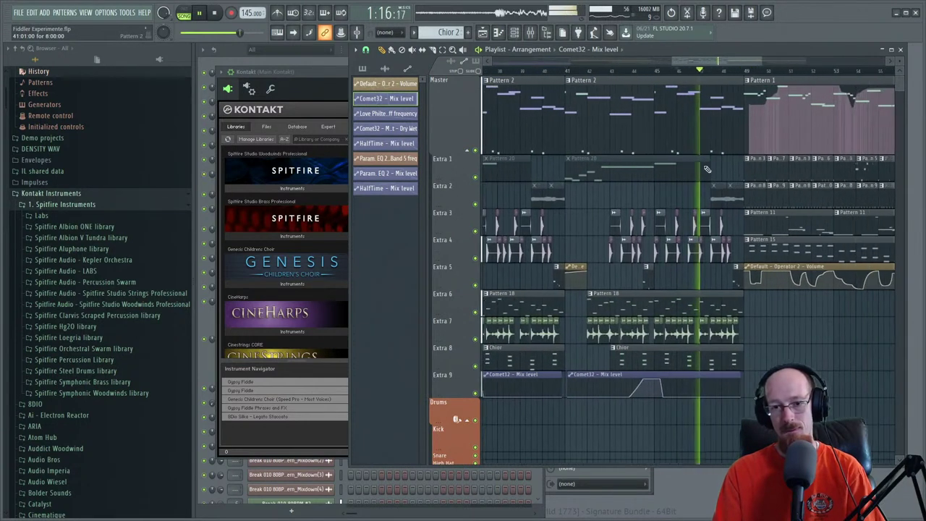
{"action": "scroll", "coordinate": [706, 170], "scroll_direction": "down", "scroll_amount": 2}
{"action": "key", "text": "space"}
- Make the Pattern 2 clip at bar 41 unique and open the closing bars of its Gypsy Fiddle notes in the piano roll
{"action": "right_click", "coordinate": [617, 92]}
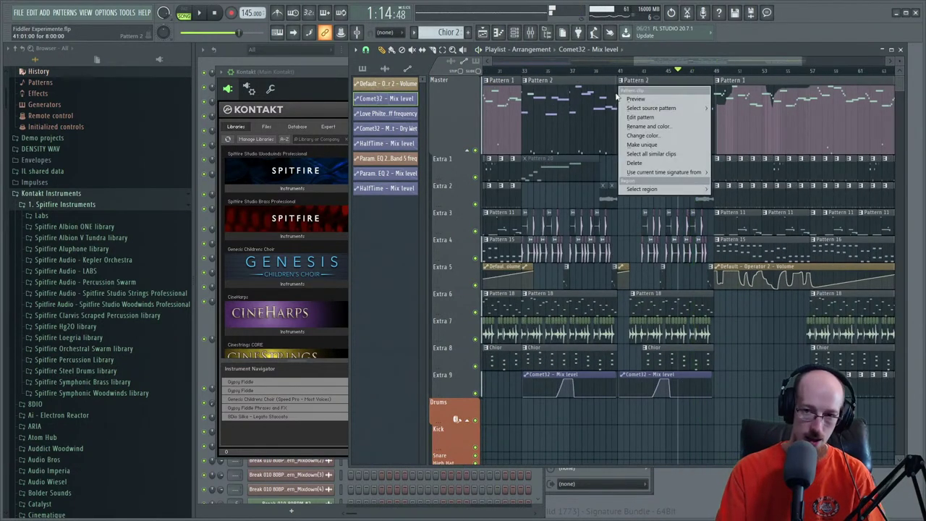
{"action": "left_click", "coordinate": [640, 116]}
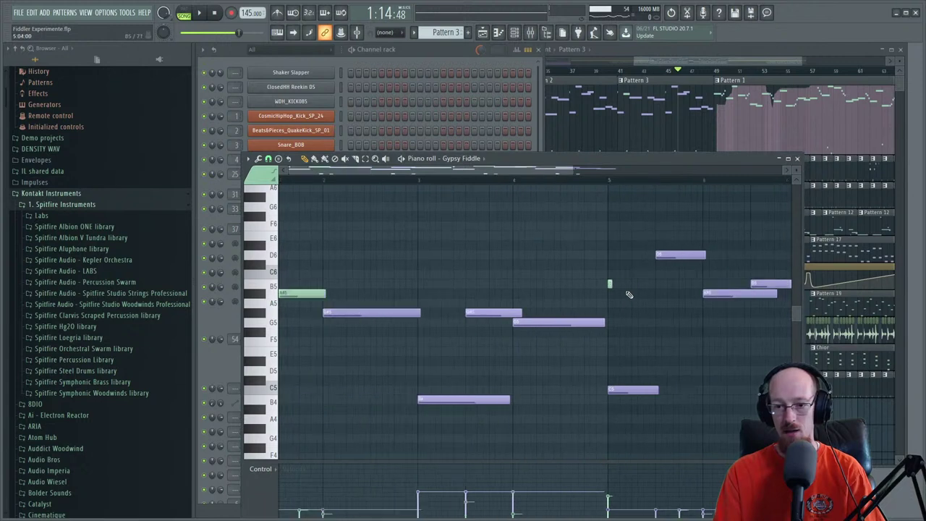
{"action": "scroll", "coordinate": [629, 295], "scroll_direction": "down", "scroll_amount": 3}
{"action": "scroll", "coordinate": [616, 350], "scroll_direction": "up", "scroll_amount": 4}
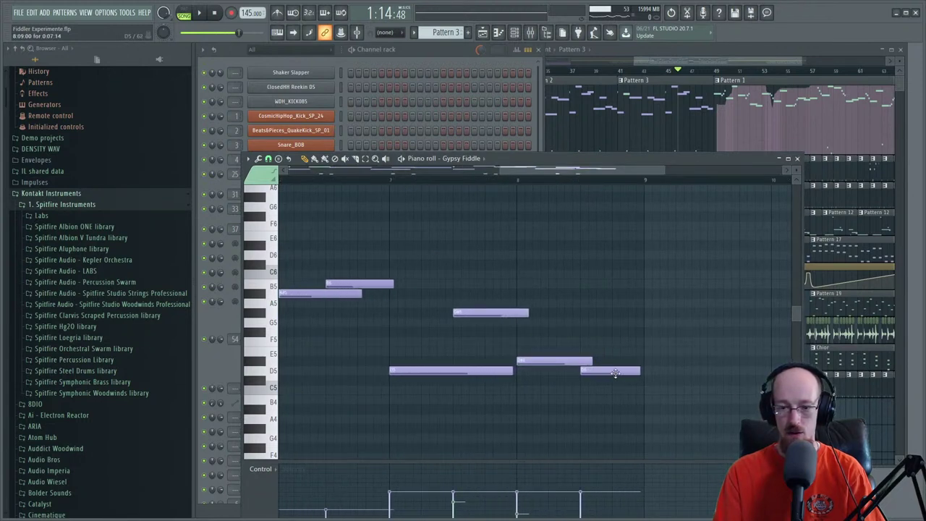
- Shorten the final D5 fiddle note in bar 8 and follow it with a short B5, removing the trial C#6 after playback
{"action": "left_click", "coordinate": [615, 284]}
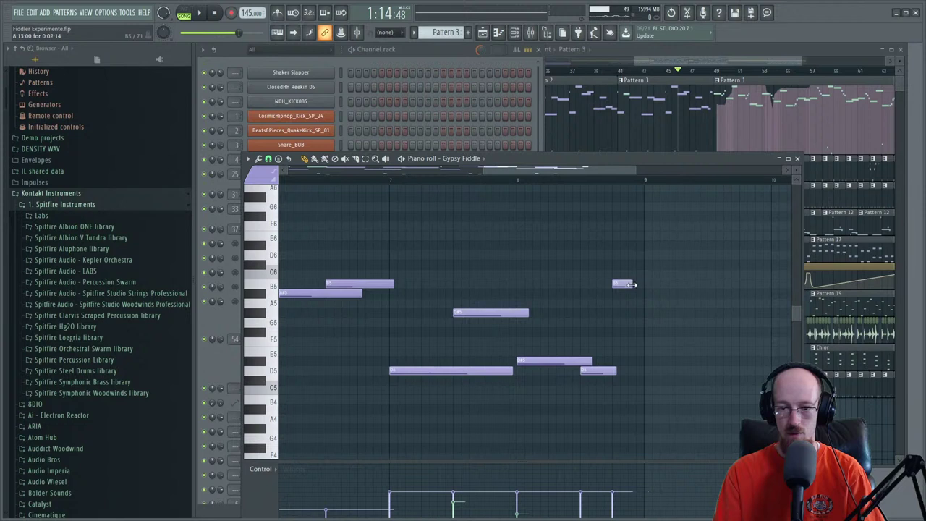
{"action": "key", "text": "space"}
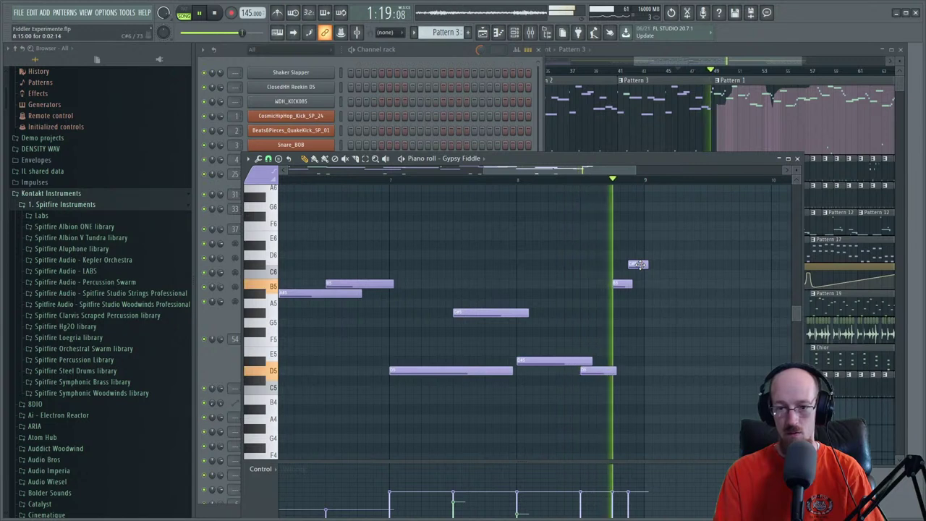
{"action": "key", "text": "space"}
{"action": "right_click", "coordinate": [639, 265]}
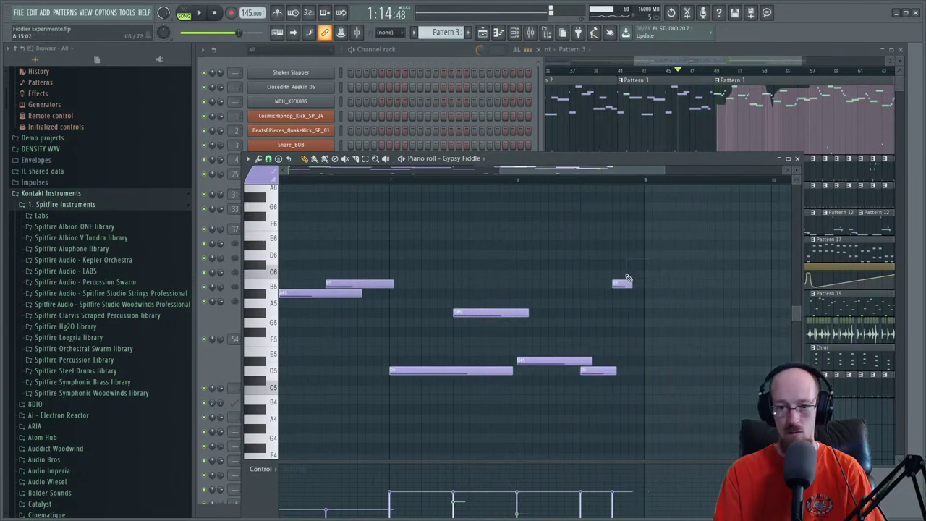
- Replace the short closing B5 fiddle note in bar 8 with one that uses the Spiccato articulation
{"action": "key", "text": "space"}
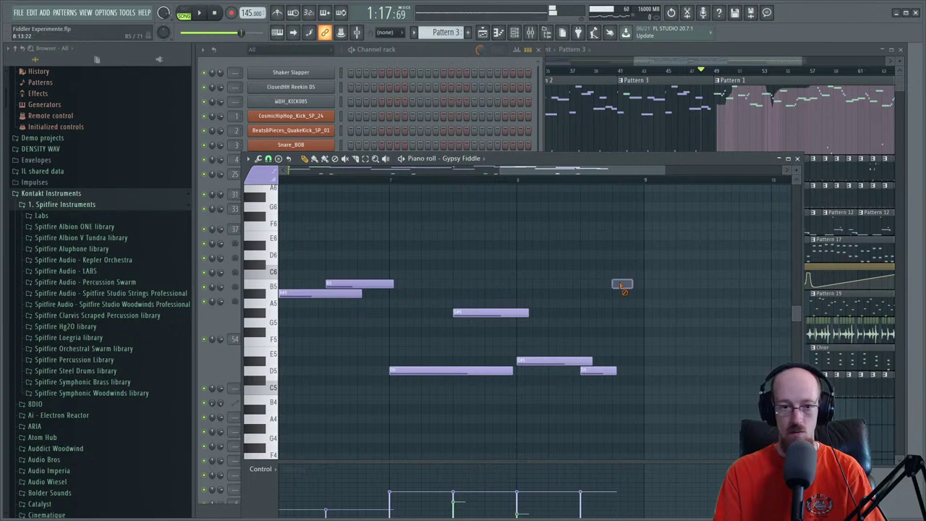
{"action": "left_click", "coordinate": [258, 177]}
{"action": "left_click", "coordinate": [300, 206]}
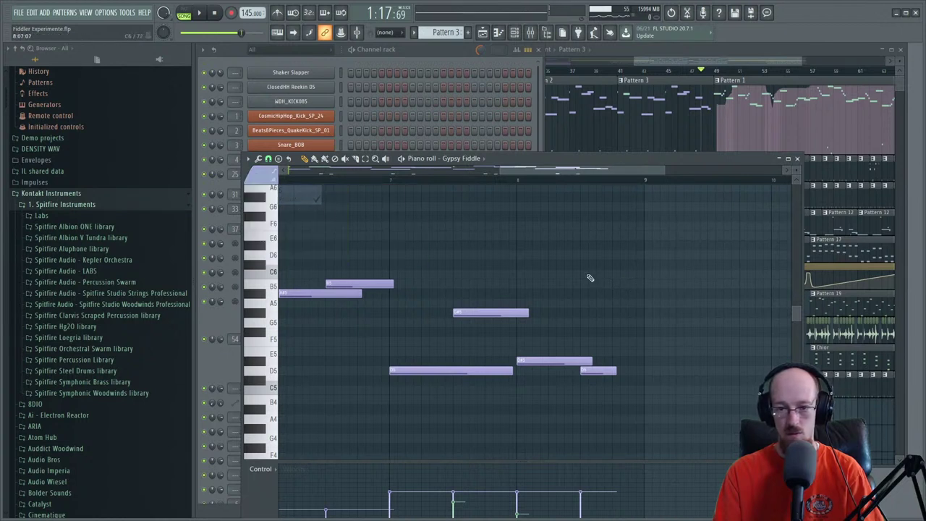
{"action": "left_click", "coordinate": [277, 171]}
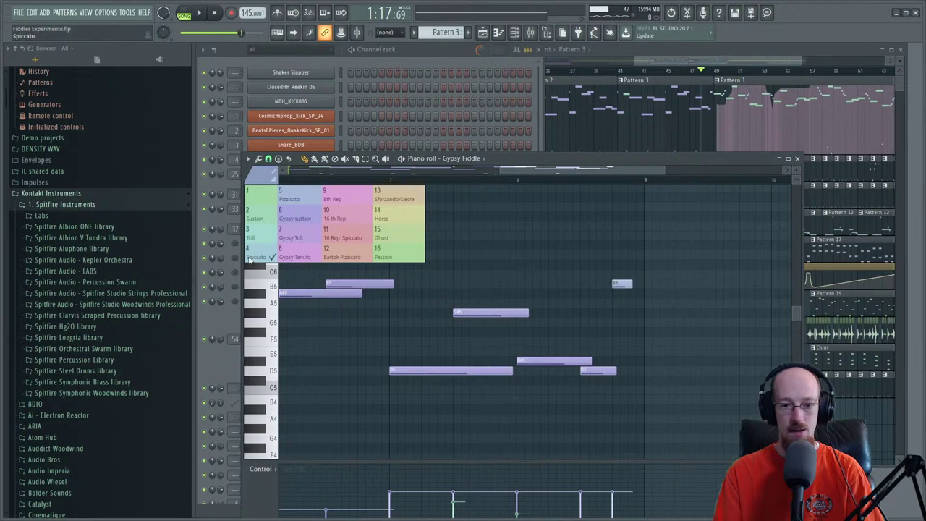
{"action": "left_click", "coordinate": [250, 259]}
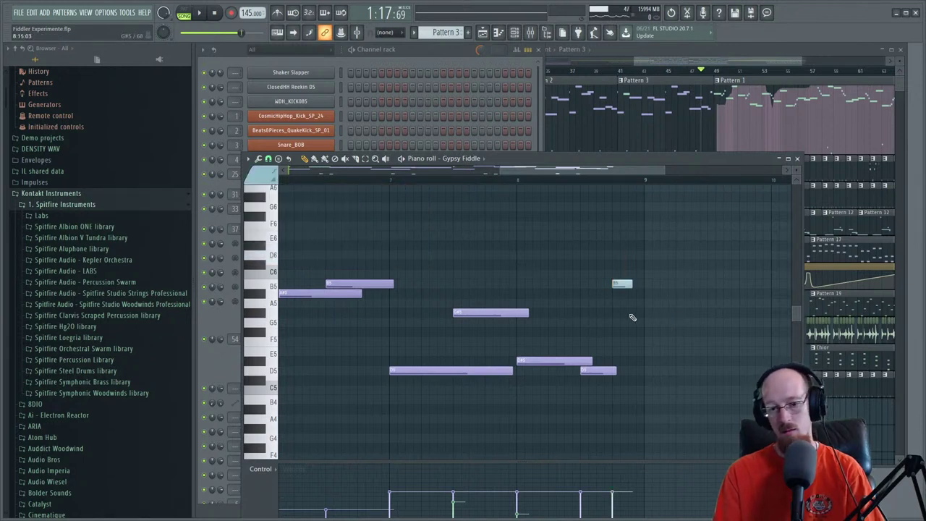
- Raise the velocity of the closing Spiccato note and play the end of the fiddle phrase before and after the change
{"action": "key", "text": "space"}
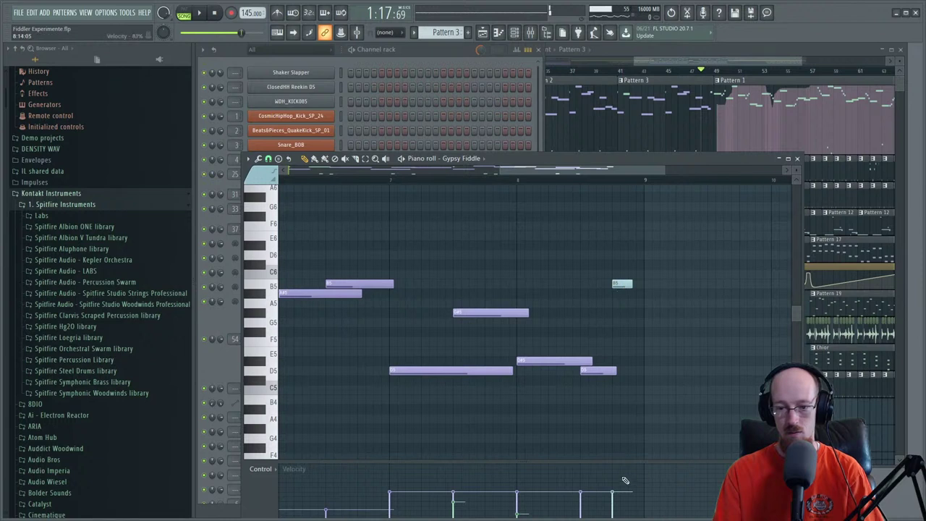
{"action": "key", "text": "space"}
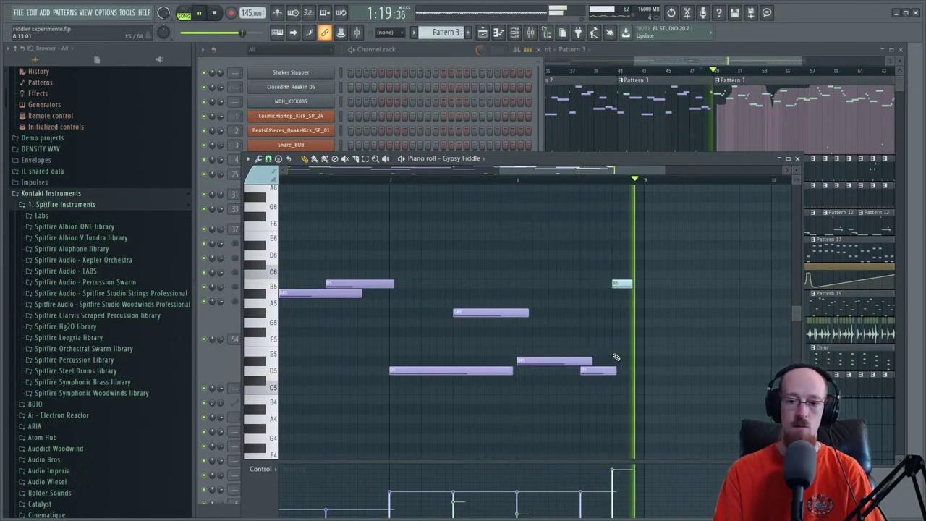
{"action": "key", "text": "space"}
- Move the closing Spiccato note down to G5, play the phrase ending, and set the note's velocity to about 79%
{"action": "left_click_drag", "start_coordinate": [616, 380], "coordinate": [615, 312]}
{"action": "key", "text": "space"}
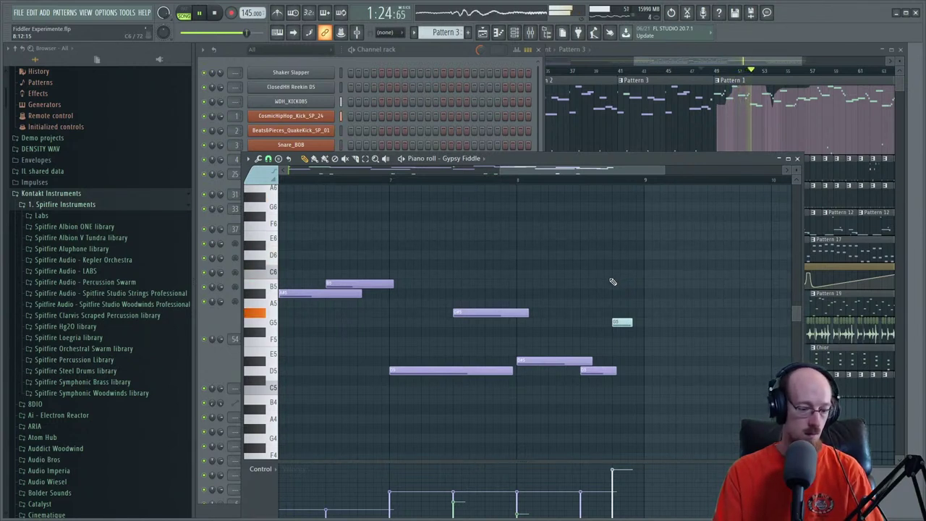
{"action": "key", "text": "space"}
{"action": "left_click_drag", "start_coordinate": [614, 309], "coordinate": [621, 339]}
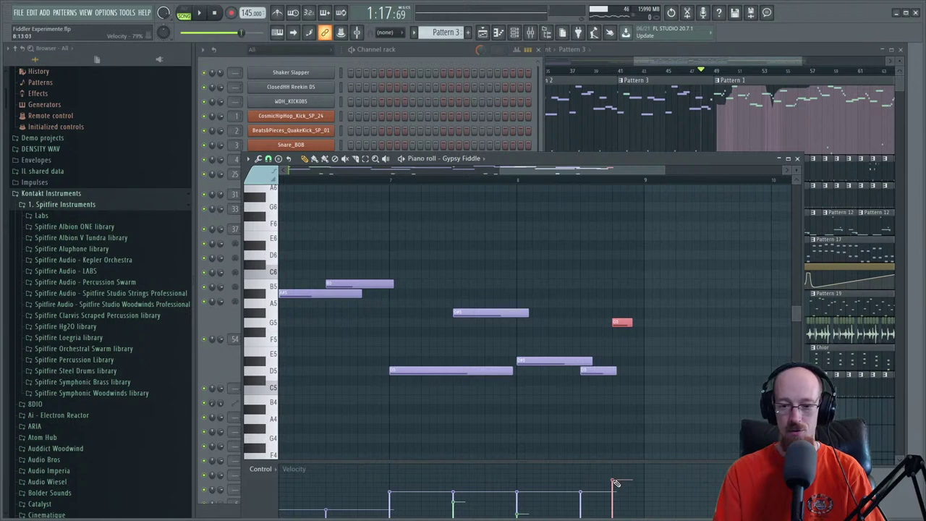
{"action": "left_click_drag", "start_coordinate": [605, 288], "coordinate": [684, 354]}
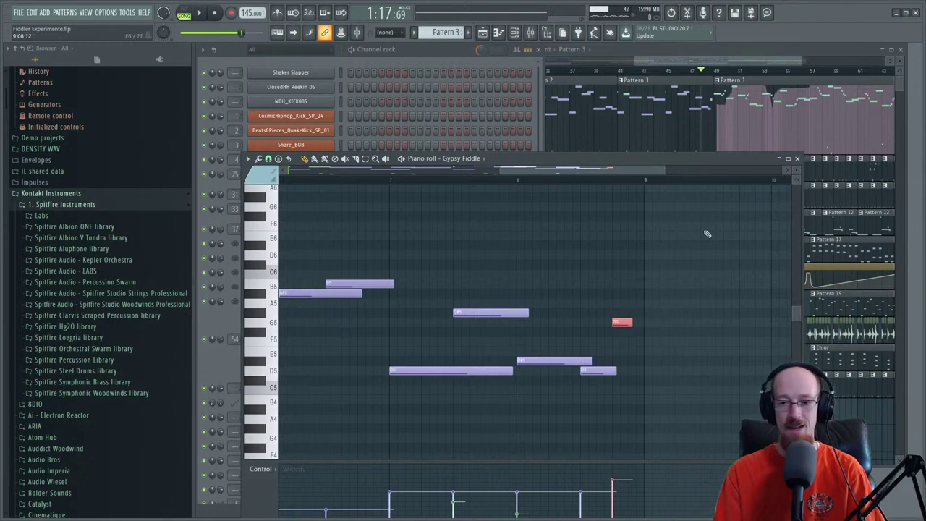
- Close the fiddle piano roll, save the project, and review the arrangement around bar 49 in the playlist
{"action": "left_click", "coordinate": [797, 159]}
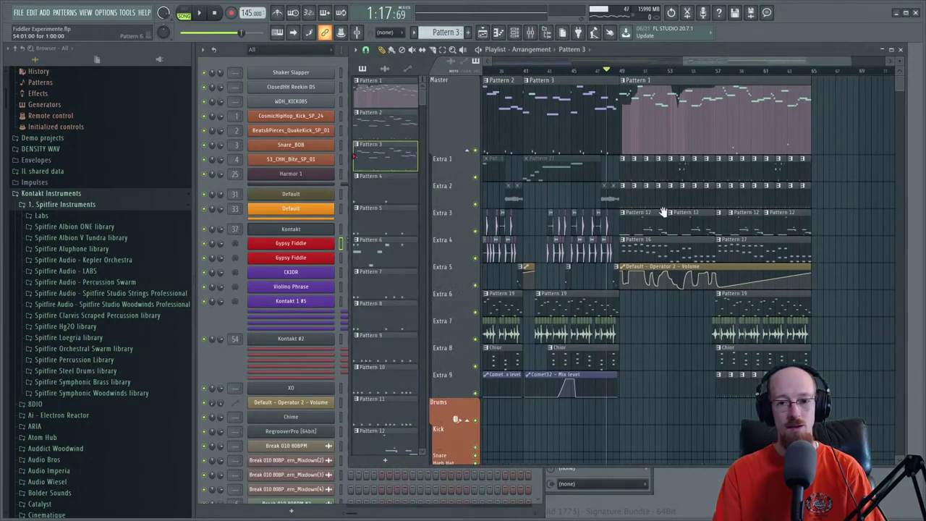
{"action": "scroll", "coordinate": [704, 183], "scroll_direction": "up", "scroll_amount": 5}
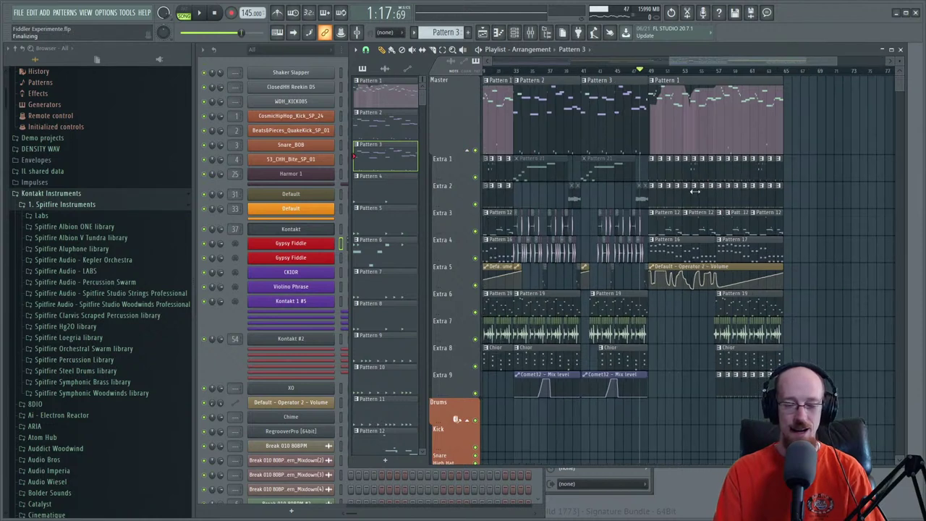
{"action": "left_click_drag", "start_coordinate": [733, 167], "coordinate": [701, 179]}
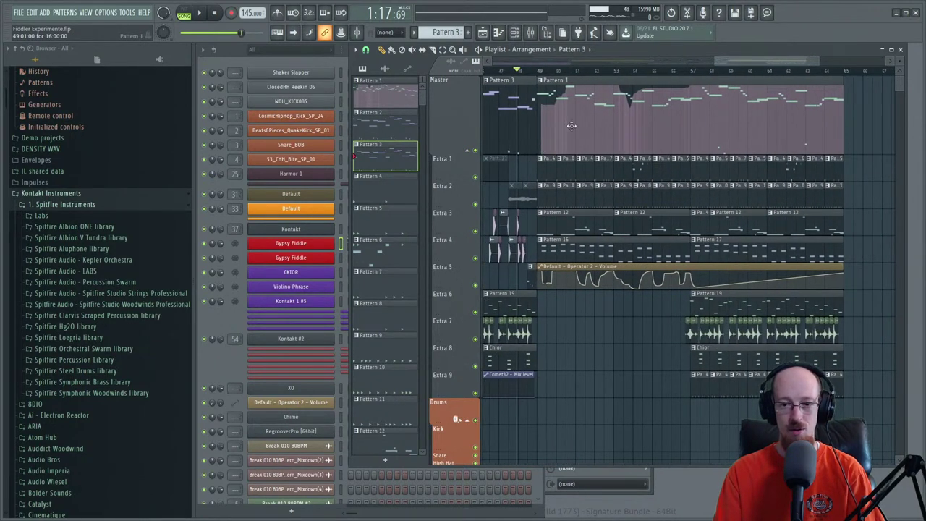
{"action": "left_click_drag", "start_coordinate": [597, 139], "coordinate": [685, 152]}
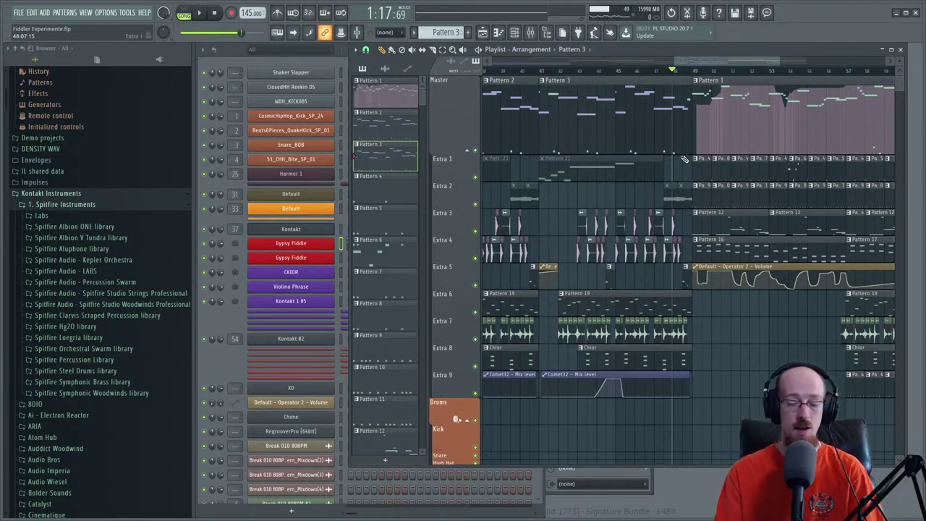
- Check the CKIDR channel's articulation controls, close its window, and save the project again
{"action": "left_click", "coordinate": [309, 273]}
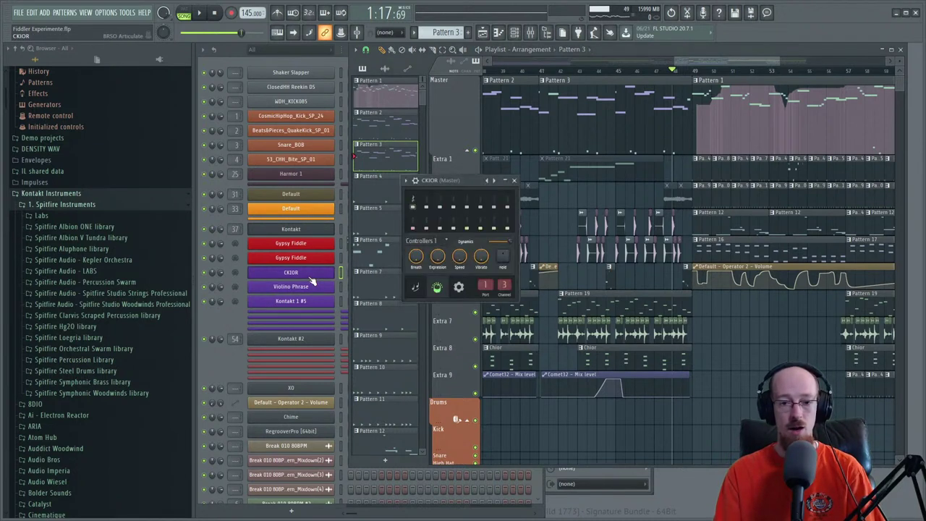
{"action": "left_click", "coordinate": [514, 181]}
{"action": "scroll", "coordinate": [760, 219], "scroll_direction": "down", "scroll_amount": 3}
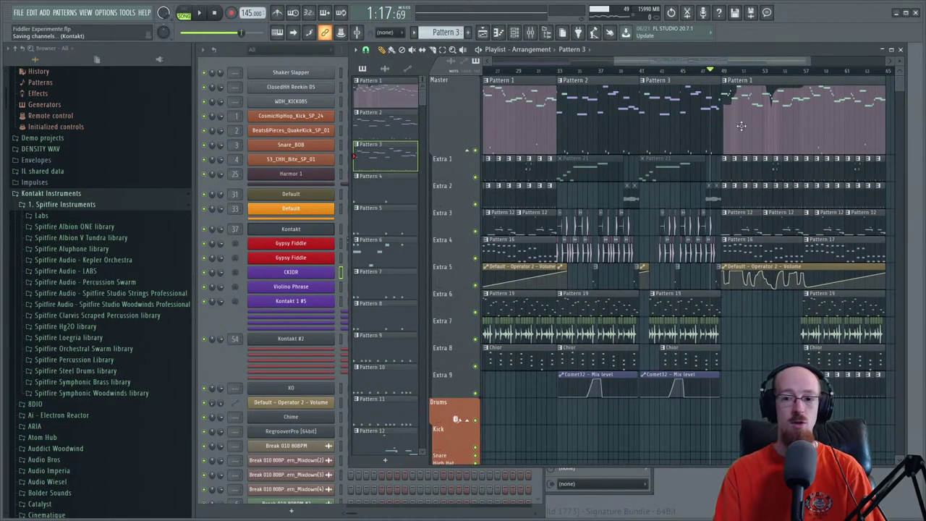
{"action": "scroll", "coordinate": [767, 121], "scroll_direction": "up", "scroll_amount": 4}
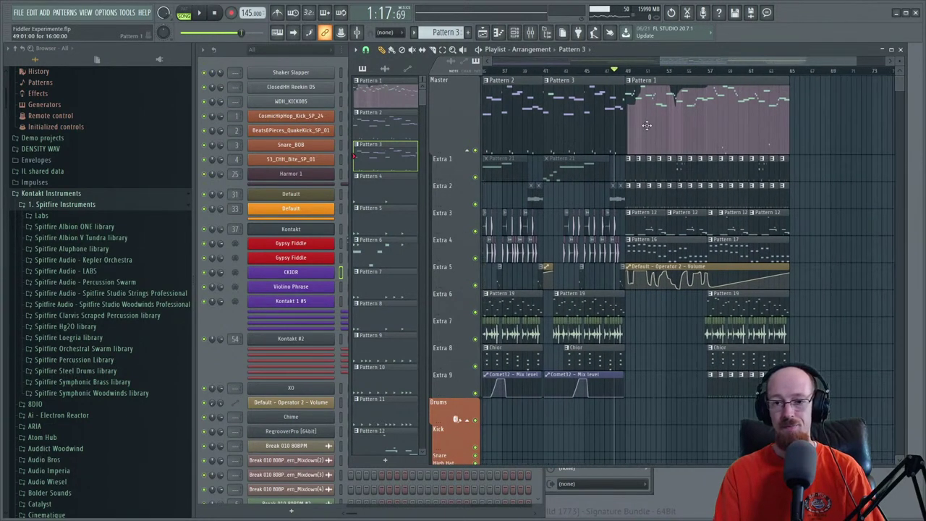
- Play the transition into bar 49 and add short Break 010 80BPM #2 slices at the end of bar 48 on Extra 7
{"action": "key", "text": "space"}
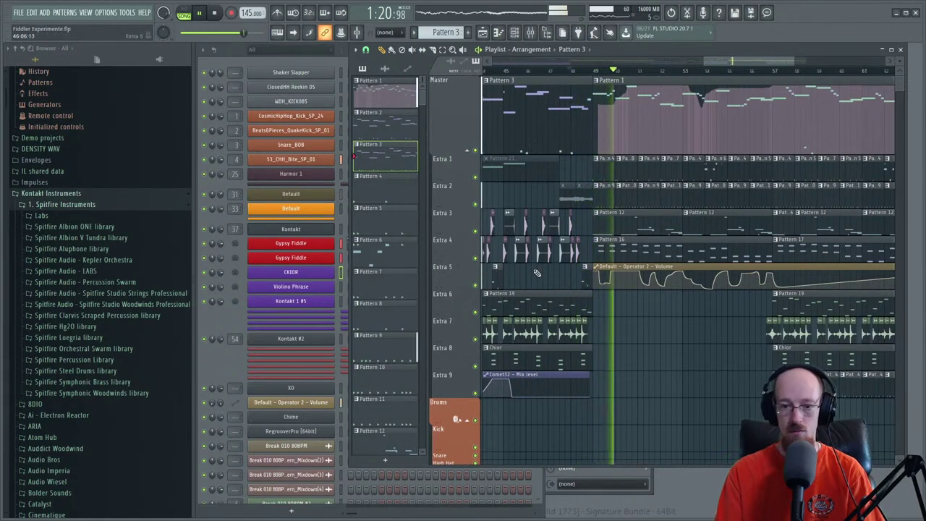
{"action": "key", "text": "space"}
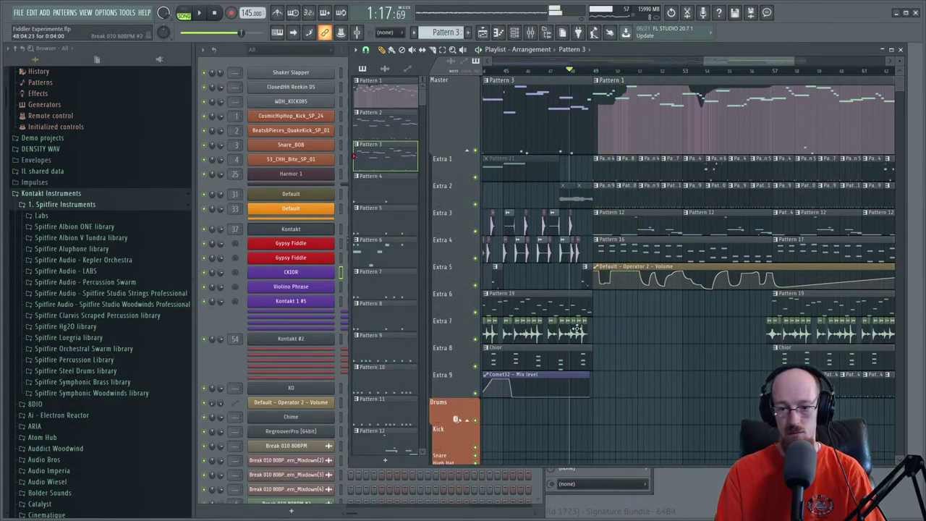
{"action": "scroll", "coordinate": [583, 321], "scroll_direction": "up", "scroll_amount": 3}
{"action": "left_click", "coordinate": [636, 333]}
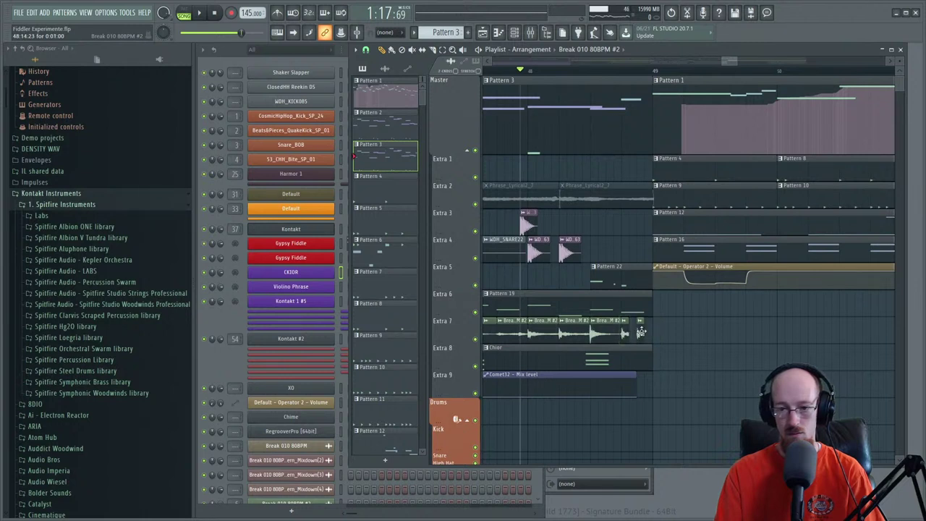
- Slip the audio inside the final break slice before bar 49, play the end of bar 48, and return to the Draw tool
{"action": "right_click", "coordinate": [654, 333], "text": "shift"}
{"action": "left_click", "coordinate": [670, 409]}
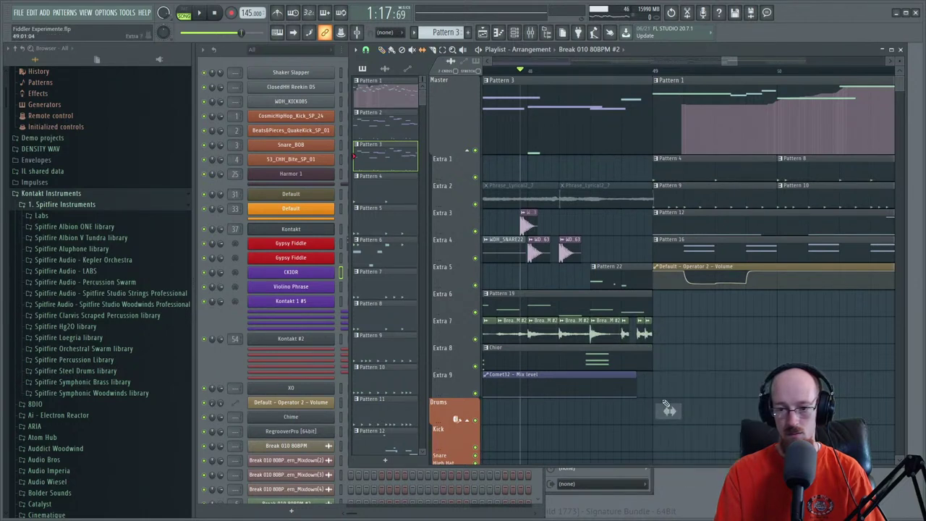
{"action": "scroll", "coordinate": [646, 340], "scroll_direction": "up", "scroll_amount": 3}
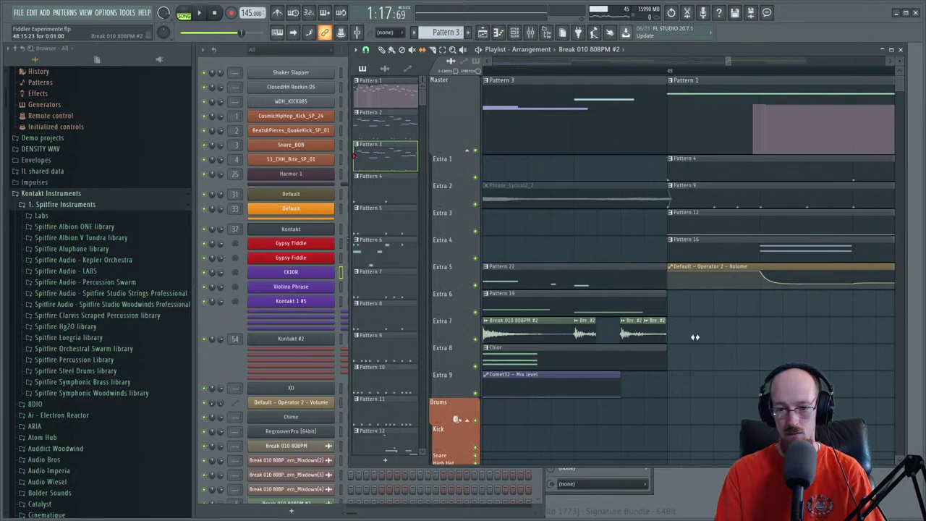
{"action": "left_click", "coordinate": [576, 73]}
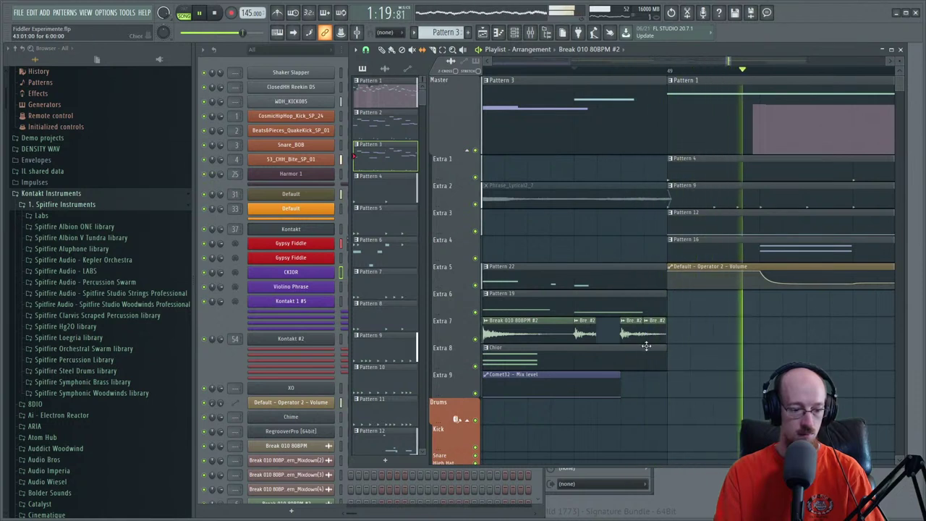
{"action": "key", "text": "space"}
{"action": "right_click", "coordinate": [694, 346]}
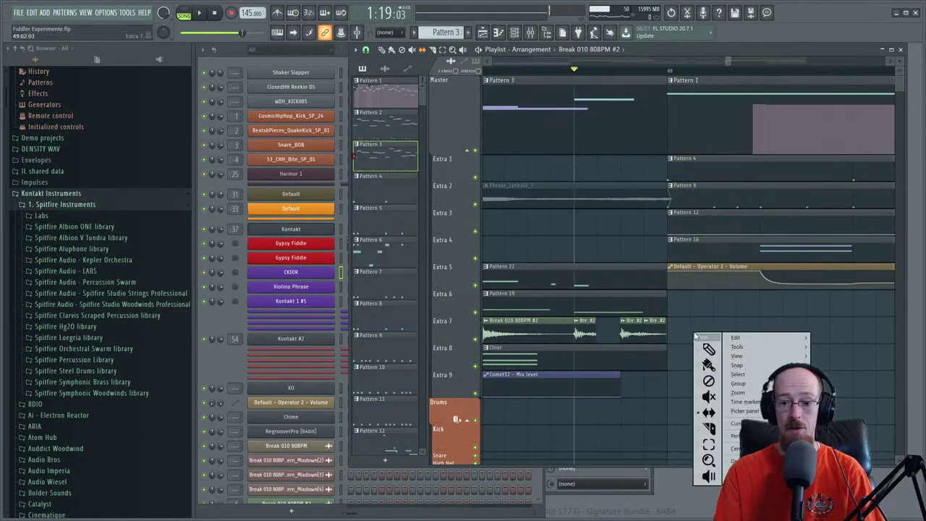
{"action": "left_click", "coordinate": [704, 347]}
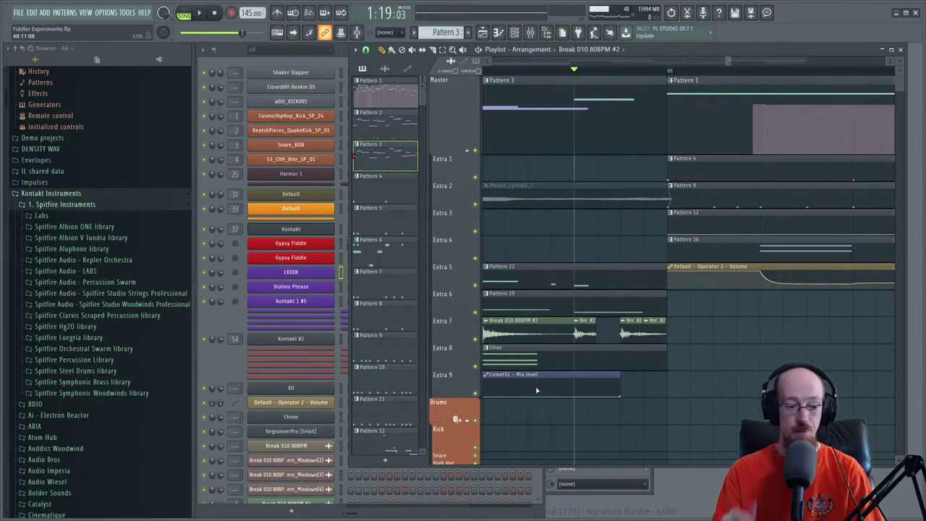
- Set the song position to bar 49 and play the opening of the repeated Pattern 1 section, and stop playback
{"action": "scroll", "coordinate": [635, 252], "scroll_direction": "down", "scroll_amount": 4}
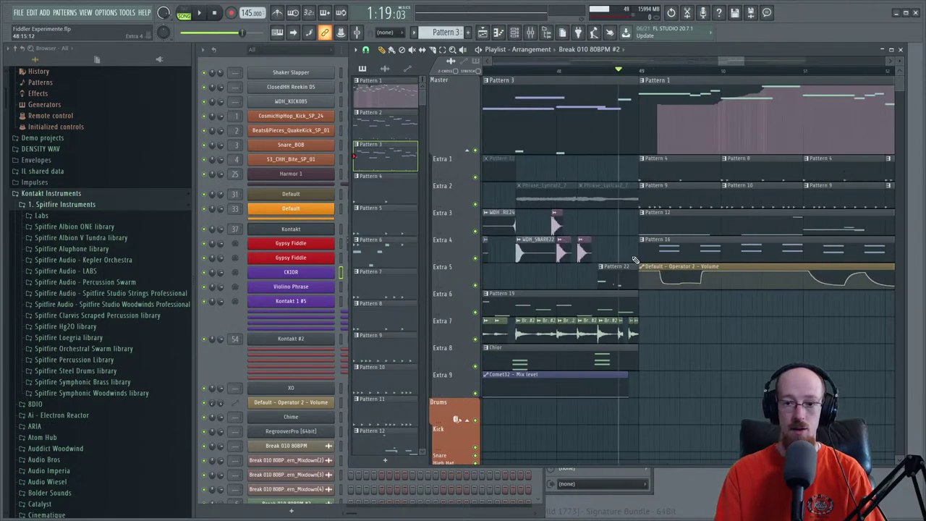
{"action": "scroll", "coordinate": [721, 232], "scroll_direction": "right", "scroll_amount": 2}
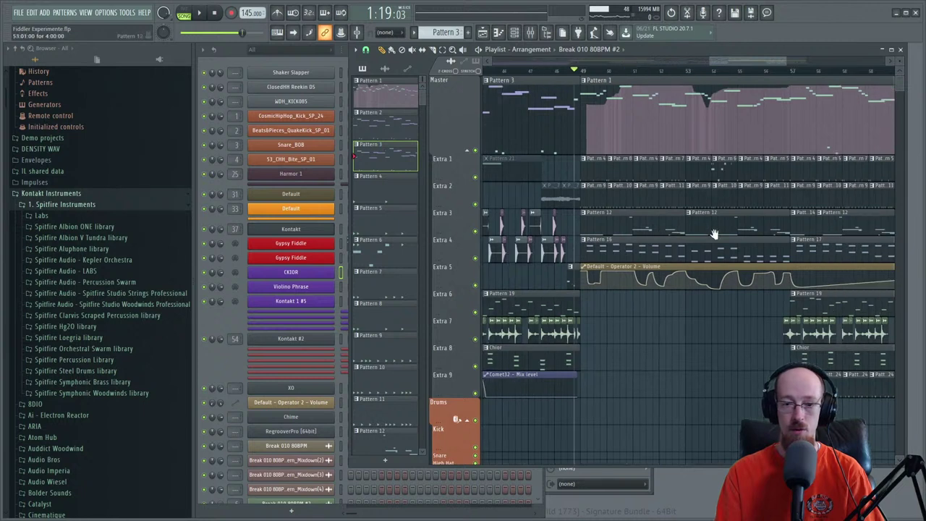
{"action": "left_click_drag", "start_coordinate": [586, 73], "coordinate": [581, 73]}
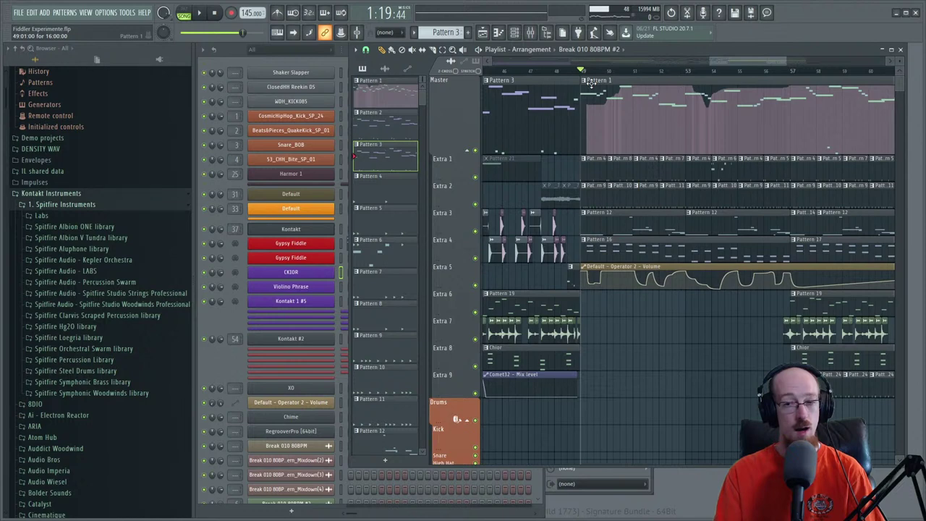
{"action": "scroll", "coordinate": [737, 76], "scroll_direction": "down", "scroll_amount": 6}
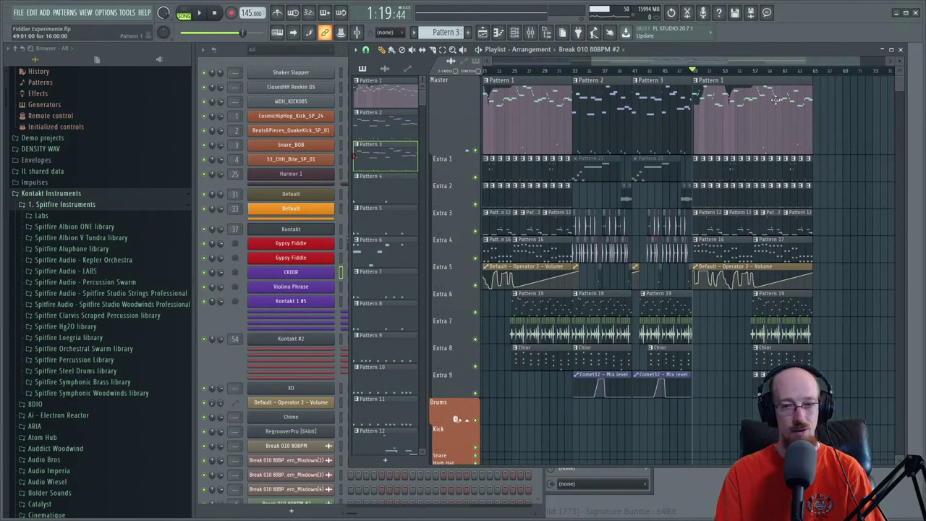
{"action": "key", "text": "space"}
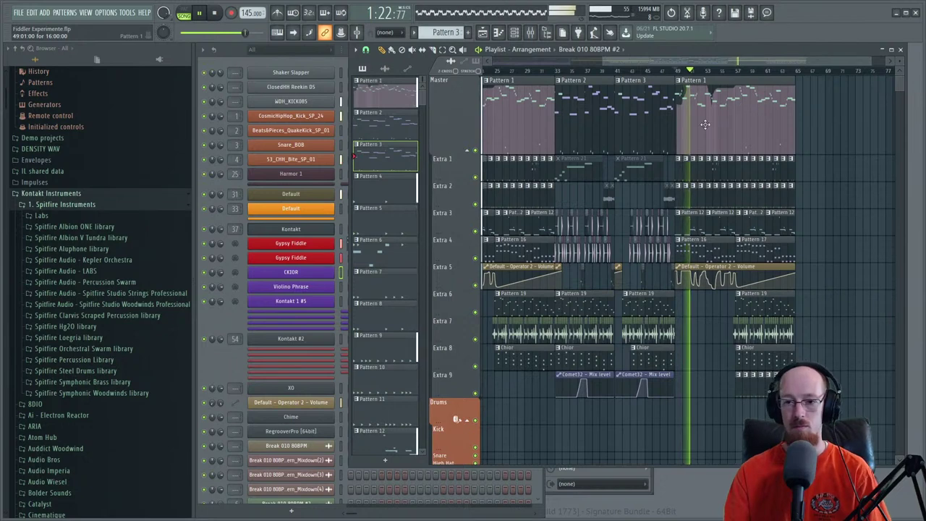
{"action": "key", "text": "space"}
- Set the song position to bar 33 and play the Pattern 2 section into the start of Pattern 3, and stop playback
{"action": "left_click_drag", "start_coordinate": [716, 63], "coordinate": [640, 63]}
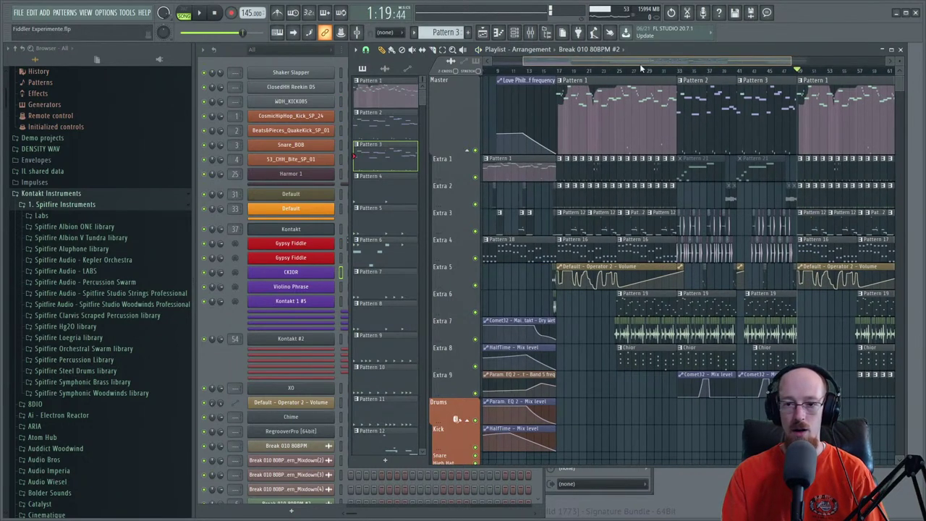
{"action": "left_click", "coordinate": [678, 69]}
{"action": "key", "text": "space"}
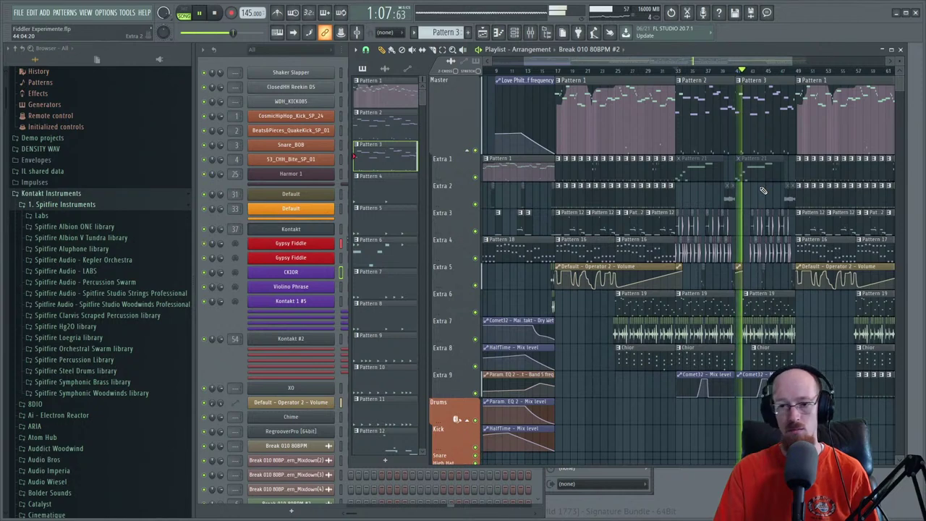
{"action": "key", "text": "space"}
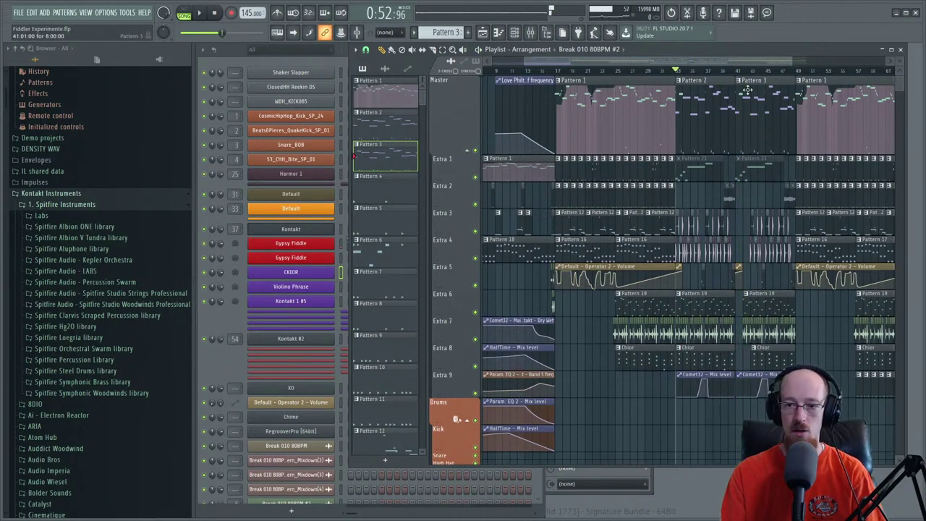
- Open Pattern 3's Gypsy Fiddle notes in the piano roll and play its opening from song bar 41
{"action": "double_click", "coordinate": [747, 89]}
{"action": "left_click_drag", "start_coordinate": [543, 295], "coordinate": [554, 297]}
{"action": "scroll", "coordinate": [554, 297], "scroll_direction": "down", "scroll_amount": 2}
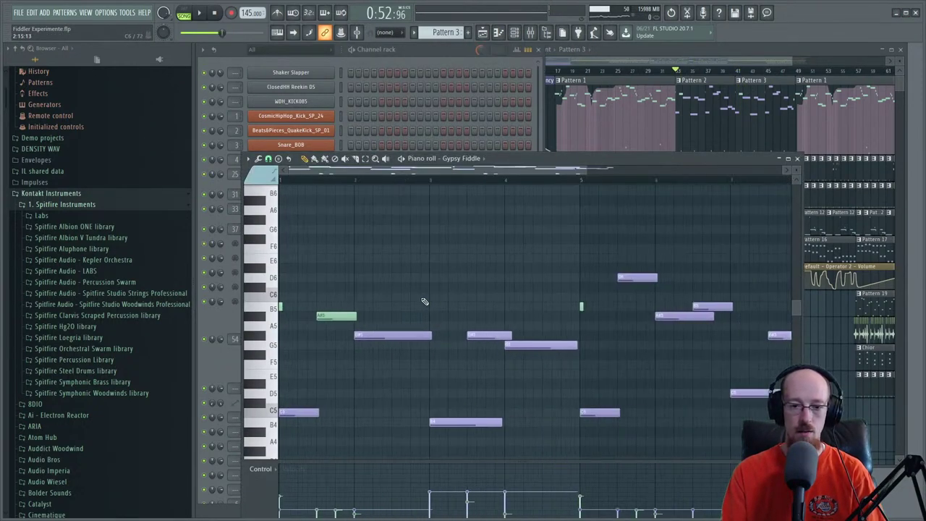
{"action": "scroll", "coordinate": [410, 277], "scroll_direction": "up", "scroll_amount": 1}
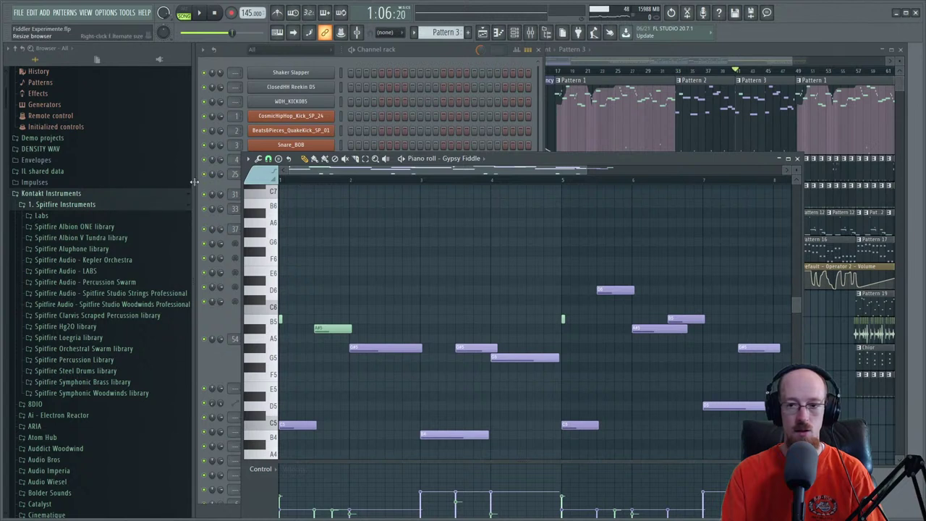
{"action": "key", "text": "space"}
{"action": "scroll", "coordinate": [407, 312], "scroll_direction": "up", "scroll_amount": 2}
{"action": "key", "text": "space"}
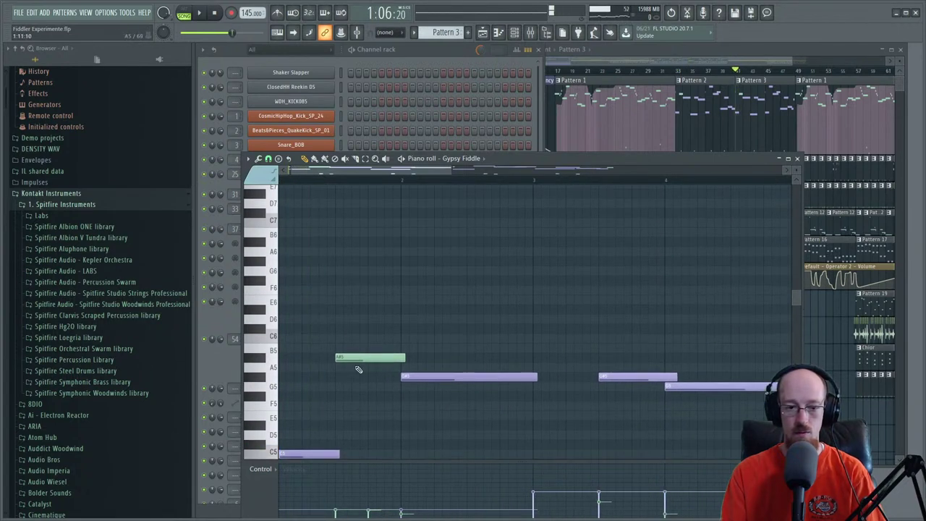
- Lower the second Gypsy Fiddle note in bar 1 of Pattern 3 to G#4 and play the change
{"action": "scroll", "coordinate": [347, 354], "scroll_direction": "down", "scroll_amount": 3}
{"action": "scroll", "coordinate": [345, 350], "scroll_direction": "left", "scroll_amount": 1}
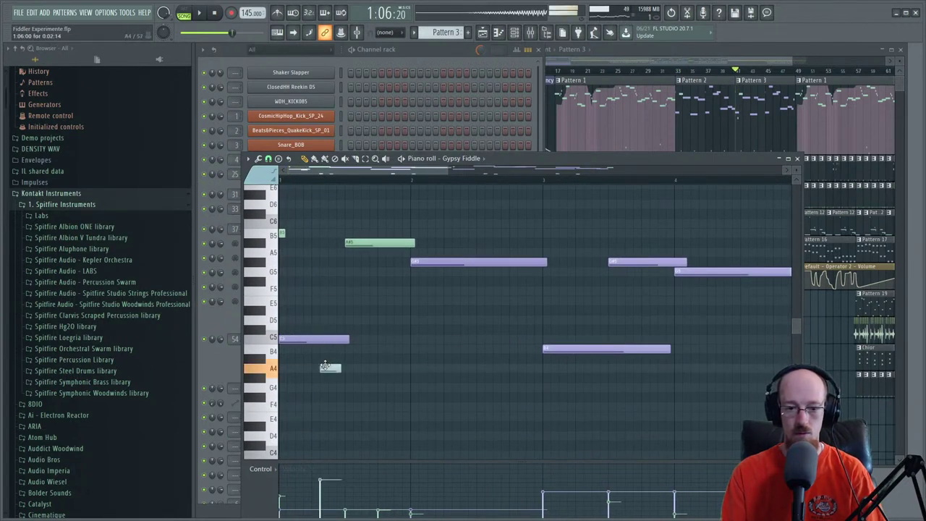
{"action": "left_click_drag", "start_coordinate": [365, 245], "coordinate": [359, 385]}
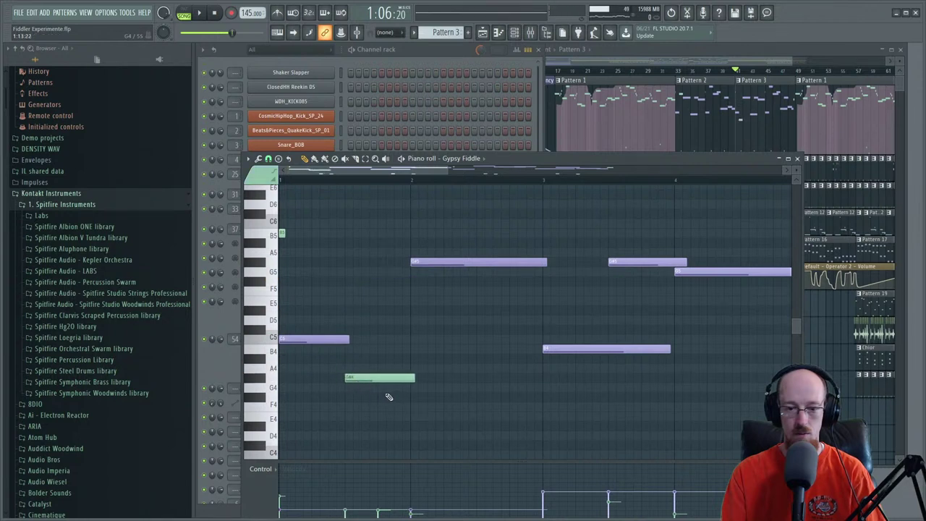
{"action": "left_click", "coordinate": [389, 397]}
{"action": "key", "text": "space"}
{"action": "right_click", "coordinate": [413, 398]}
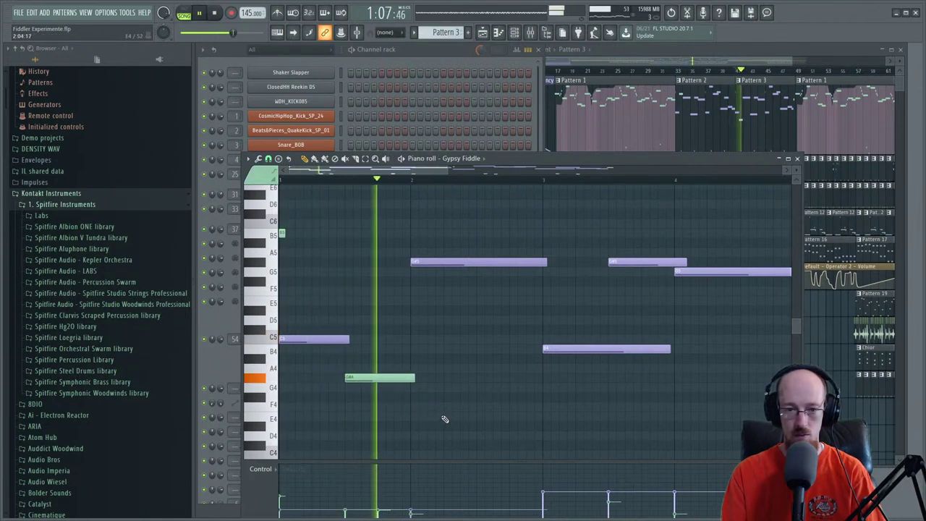
{"action": "key", "text": "space"}
- Lower the long fiddle note at the start of bar 2 to G4, play the phrase through to bar 5, and stop playback
{"action": "left_click_drag", "start_coordinate": [441, 262], "coordinate": [442, 388]}
{"action": "key", "text": "space"}
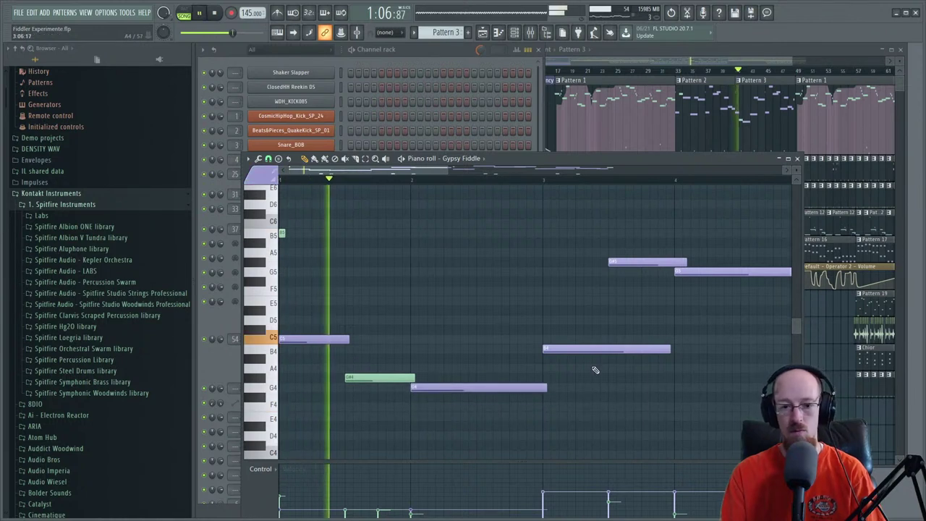
{"action": "left_click_drag", "start_coordinate": [595, 370], "coordinate": [507, 358]}
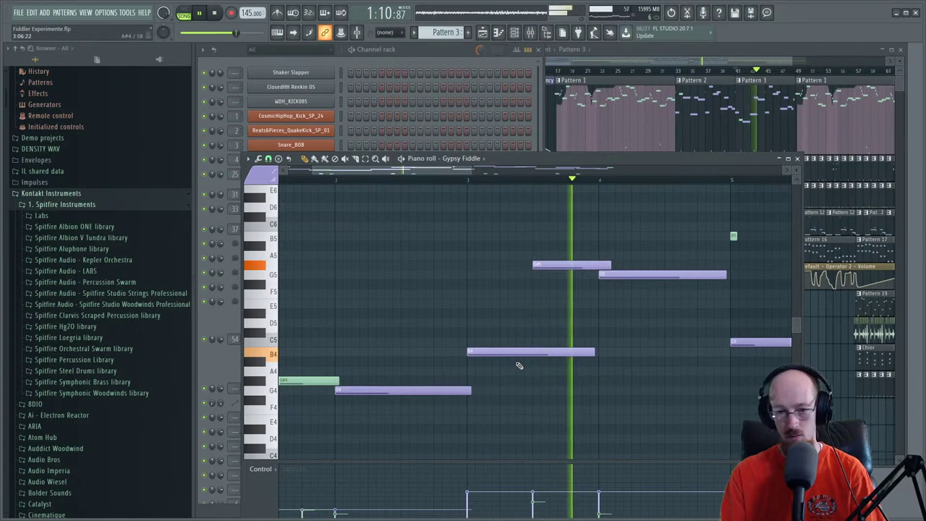
{"action": "scroll", "coordinate": [637, 337], "scroll_direction": "down", "scroll_amount": 1}
{"action": "left_click_drag", "start_coordinate": [632, 327], "coordinate": [596, 329]}
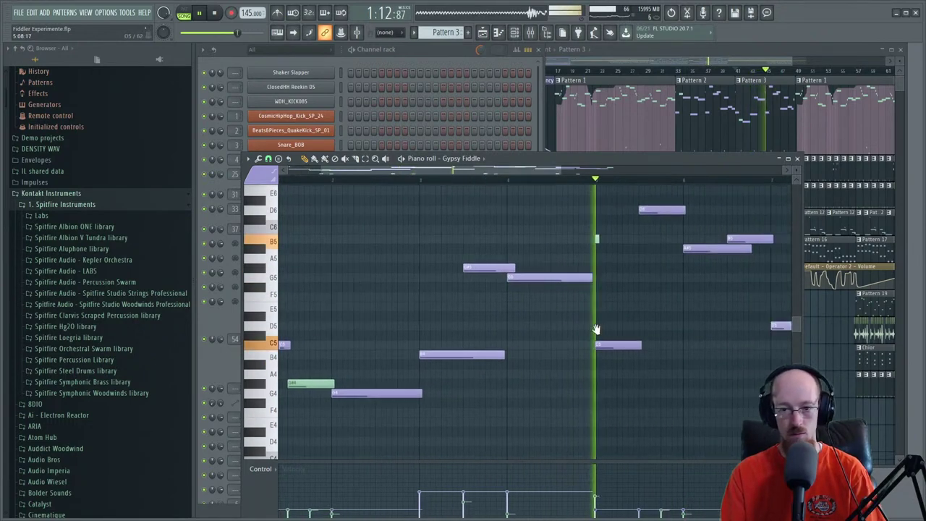
{"action": "key", "text": "space"}
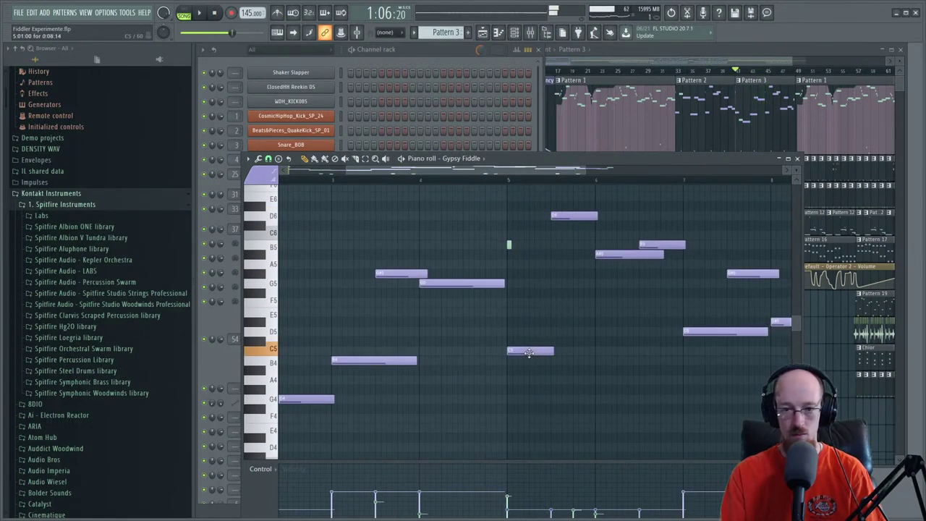
- Lower the second fiddle note in bar 5 to D#5, play the phrase from bar 5, and stop playback
{"action": "left_click_drag", "start_coordinate": [565, 217], "coordinate": [565, 323]}
{"action": "key", "text": "space"}
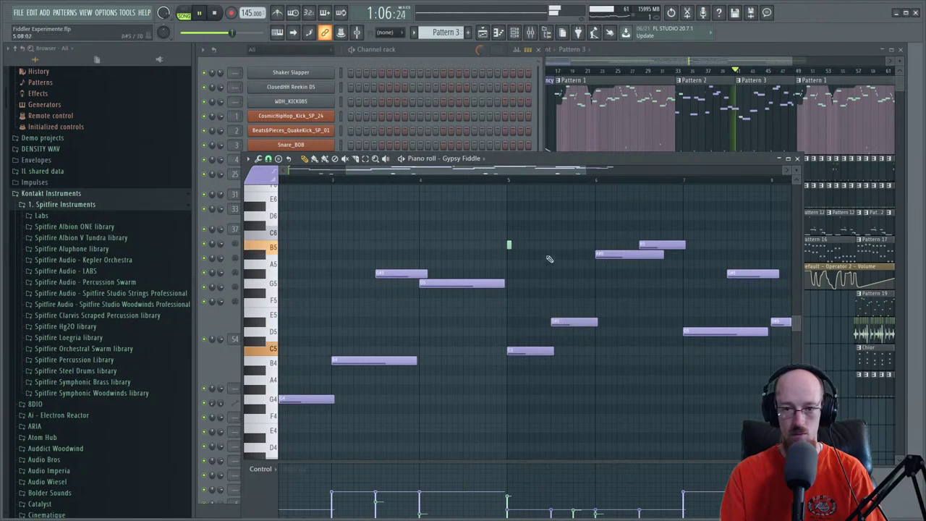
{"action": "left_click", "coordinate": [489, 181]}
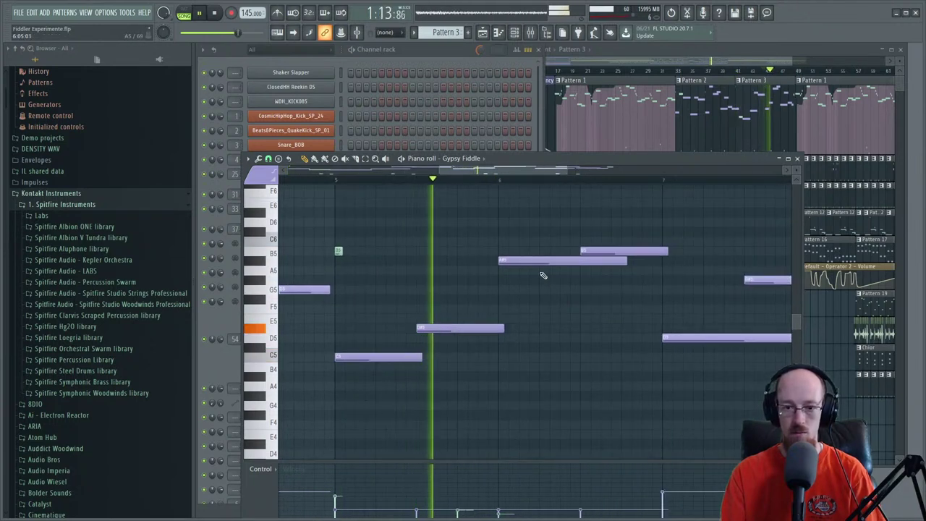
{"action": "key", "text": "space"}
- Lower the two fiddle notes in bar 6 to G5 and A#5, playing the phrase between changes
{"action": "left_click_drag", "start_coordinate": [543, 262], "coordinate": [547, 288]}
{"action": "key", "text": "space"}
{"action": "left_click_drag", "start_coordinate": [584, 251], "coordinate": [584, 272]}
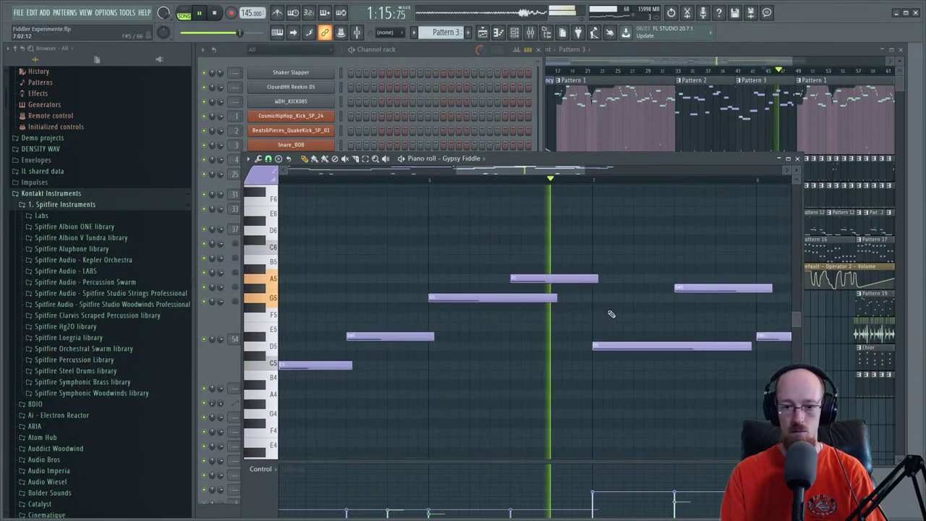
{"action": "key", "text": "space"}
{"action": "left_click_drag", "start_coordinate": [568, 278], "coordinate": [568, 268]}
{"action": "key", "text": "space"}
{"action": "key", "text": "space"}
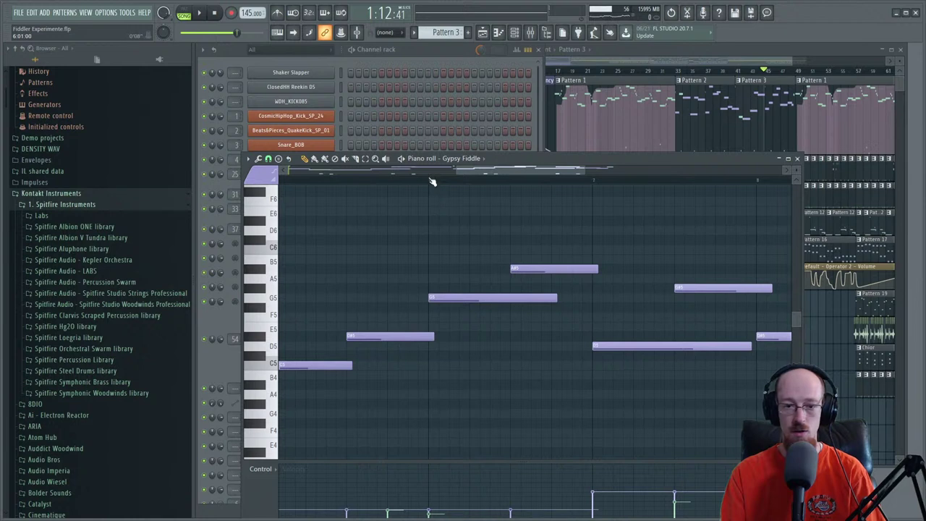
{"action": "key", "text": "space"}
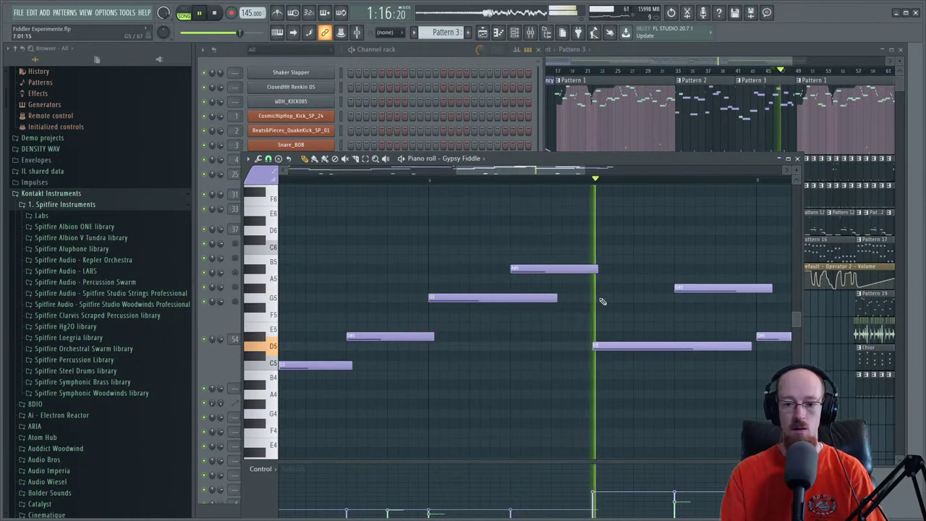
{"action": "key", "text": "space"}
- Raise the long fiddle note at the start of bar 7 to B5 and play on into the repeated Pattern 1 section
{"action": "left_click_drag", "start_coordinate": [623, 350], "coordinate": [623, 265]}
{"action": "key", "text": "space"}
{"action": "scroll", "coordinate": [654, 302], "scroll_direction": "up", "scroll_amount": 1}
{"action": "left_click_drag", "start_coordinate": [653, 303], "coordinate": [604, 275]}
{"action": "scroll", "coordinate": [604, 274], "scroll_direction": "down", "scroll_amount": 2}
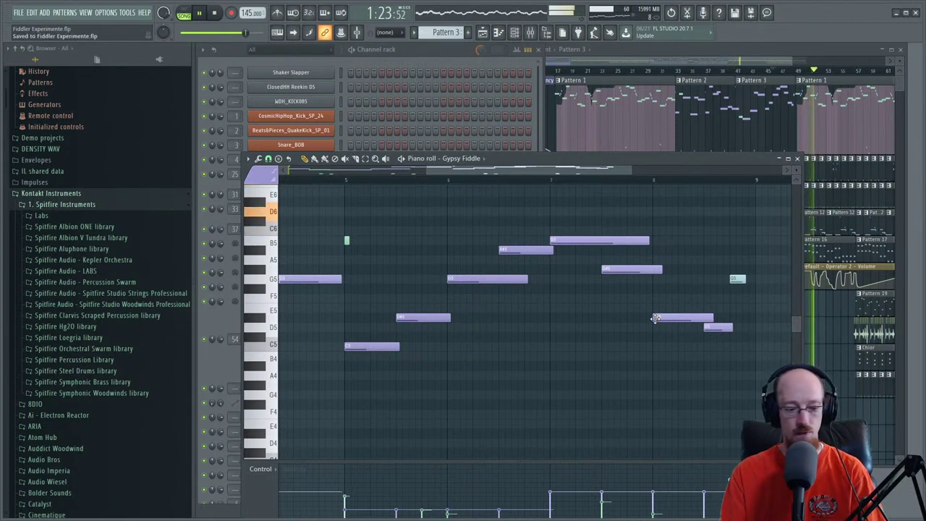
{"action": "key", "text": "space"}
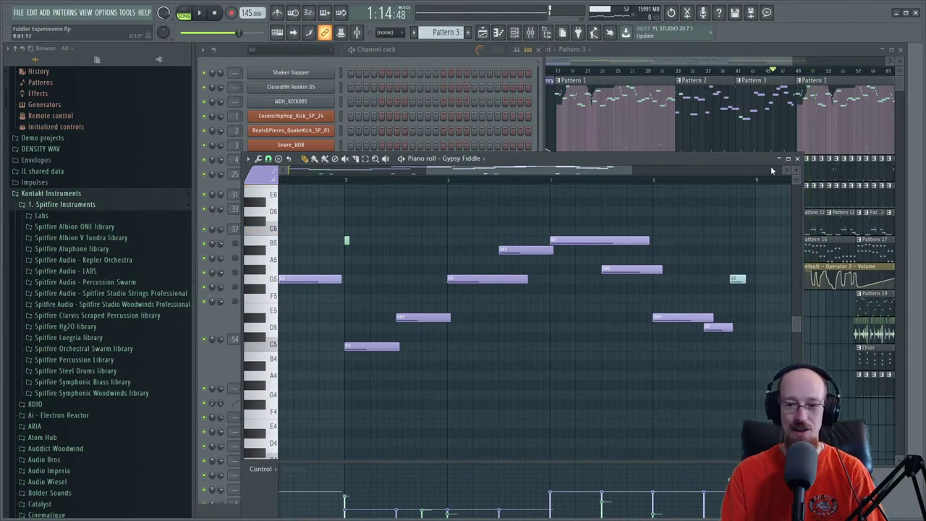
- Close the Gypsy Fiddle piano roll and set the song position to bar 49 in the playlist
{"action": "left_click", "coordinate": [797, 159]}
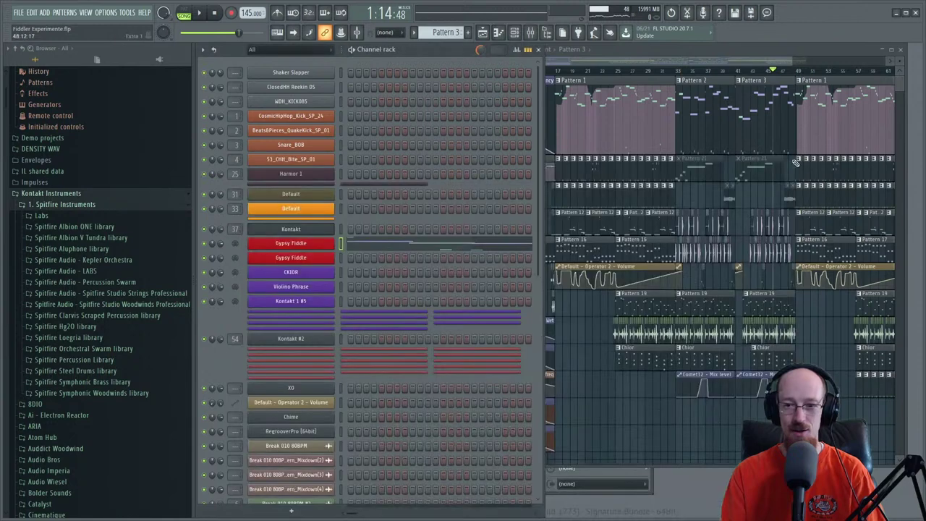
{"action": "left_click", "coordinate": [709, 60]}
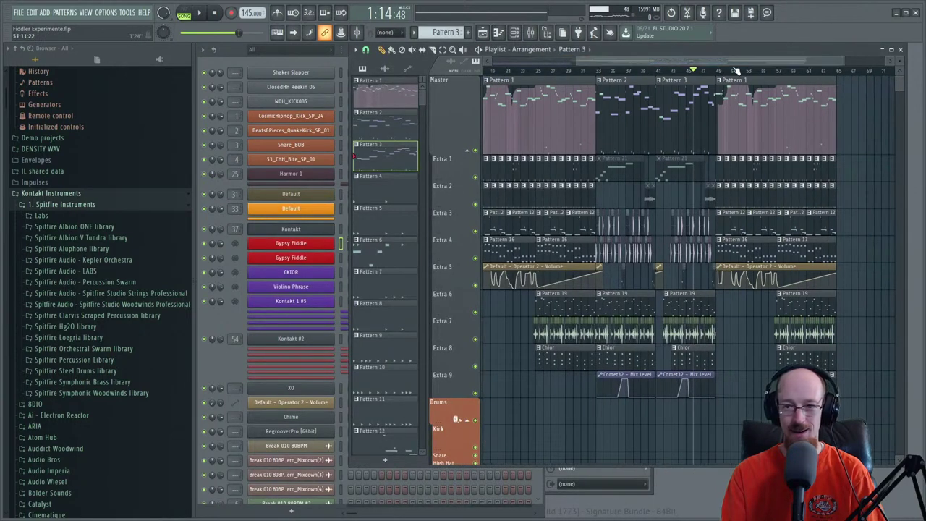
{"action": "left_click", "coordinate": [719, 73]}
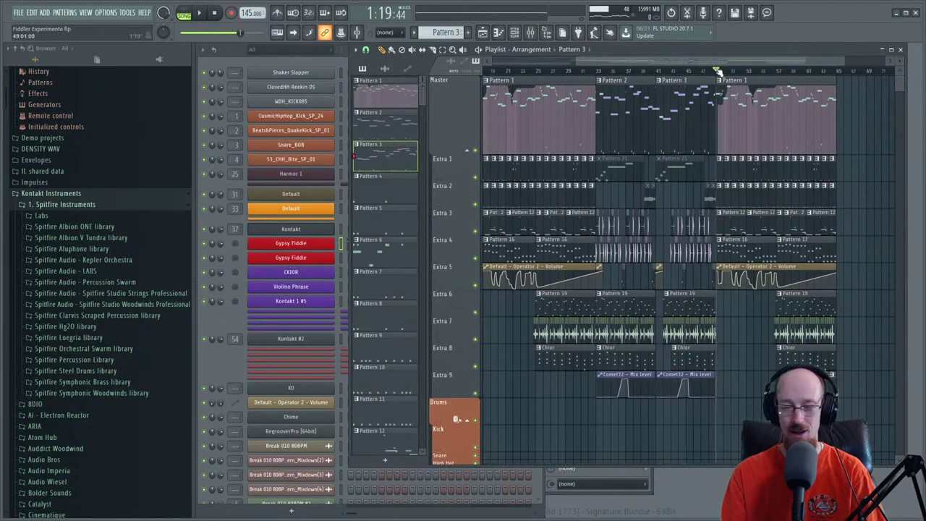
{"action": "left_click_drag", "start_coordinate": [783, 62], "coordinate": [791, 63]}
{"action": "left_click", "coordinate": [762, 71]}
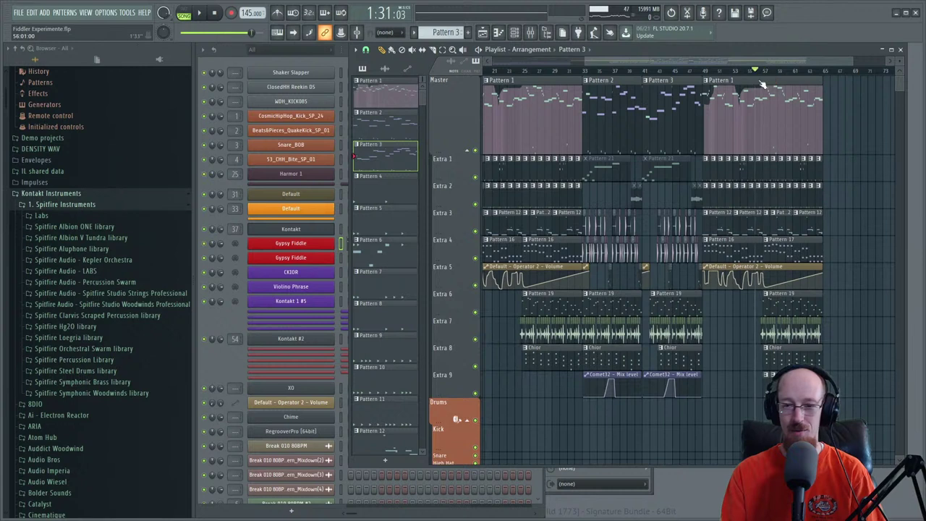
{"action": "key", "text": "space"}
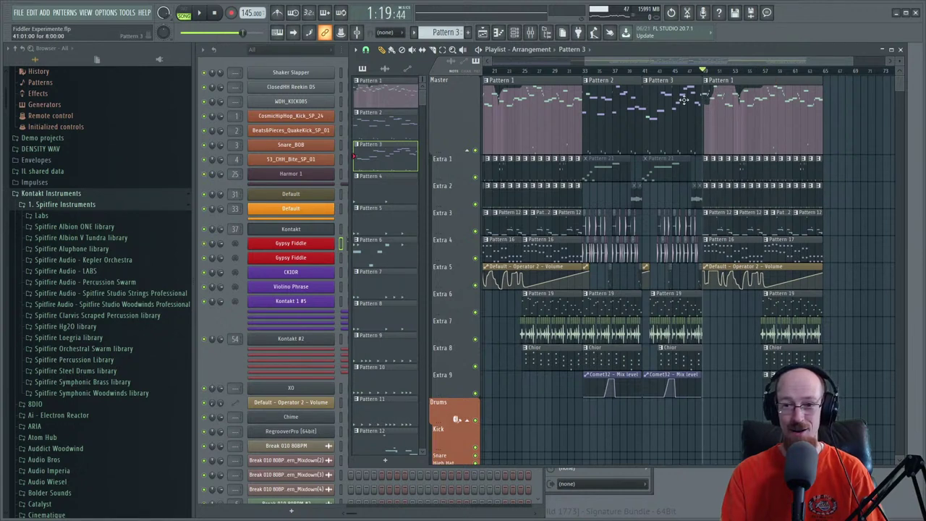
- Set the song position to bar 41, the start of Pattern 3, and save the project
{"action": "left_click_drag", "start_coordinate": [703, 73], "coordinate": [586, 83]}
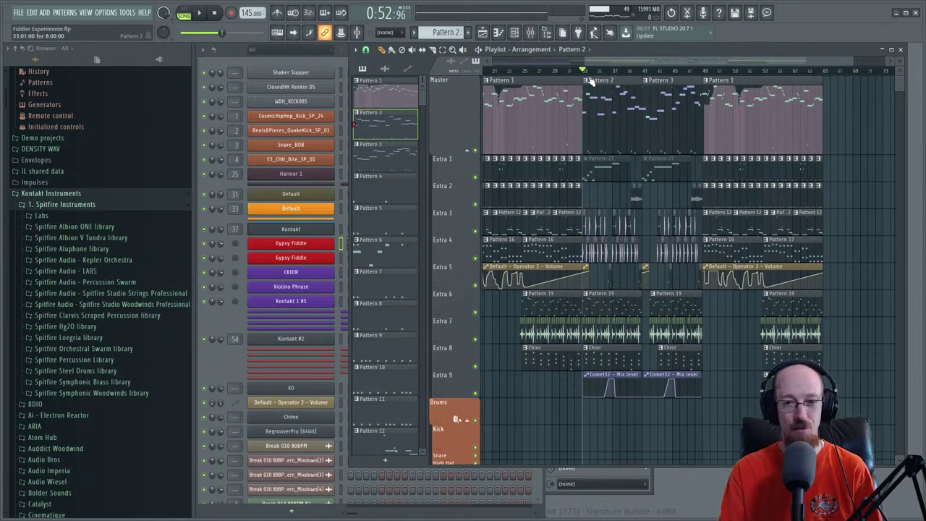
{"action": "mouse_move", "coordinate": [644, 70]}
{"action": "left_mouse_down"}
{"action": "mouse_move", "coordinate": [767, 73]}
{"action": "mouse_move", "coordinate": [660, 73]}
{"action": "left_mouse_up"}
{"action": "key", "text": "ctrl+d"}
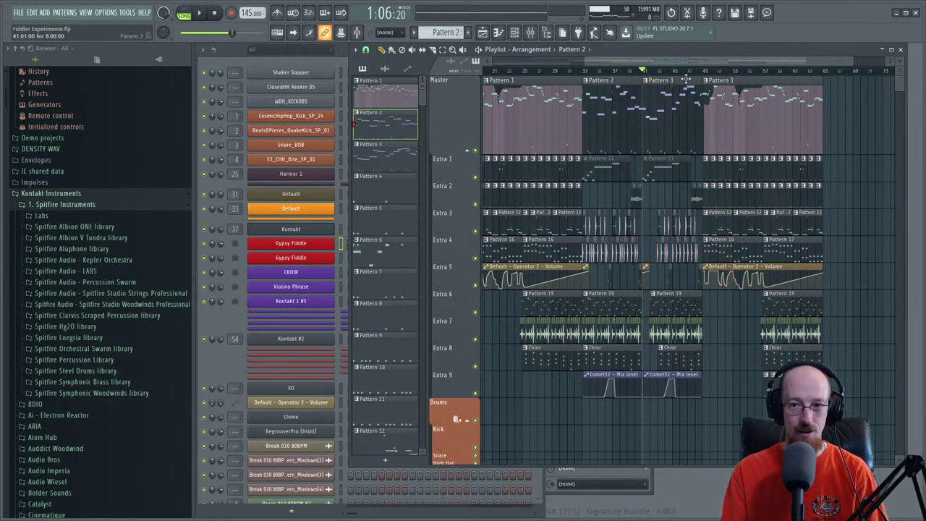
- Set the song position to bar 9 in the intro and undo the accidental move of the Pattern 1 clip
{"action": "left_click_drag", "start_coordinate": [753, 58], "coordinate": [721, 70]}
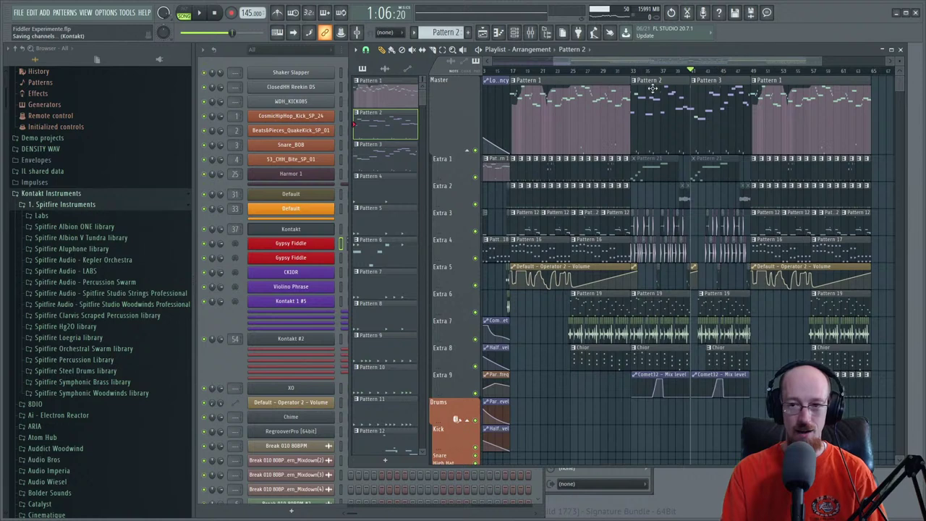
{"action": "left_click_drag", "start_coordinate": [695, 114], "coordinate": [799, 139]}
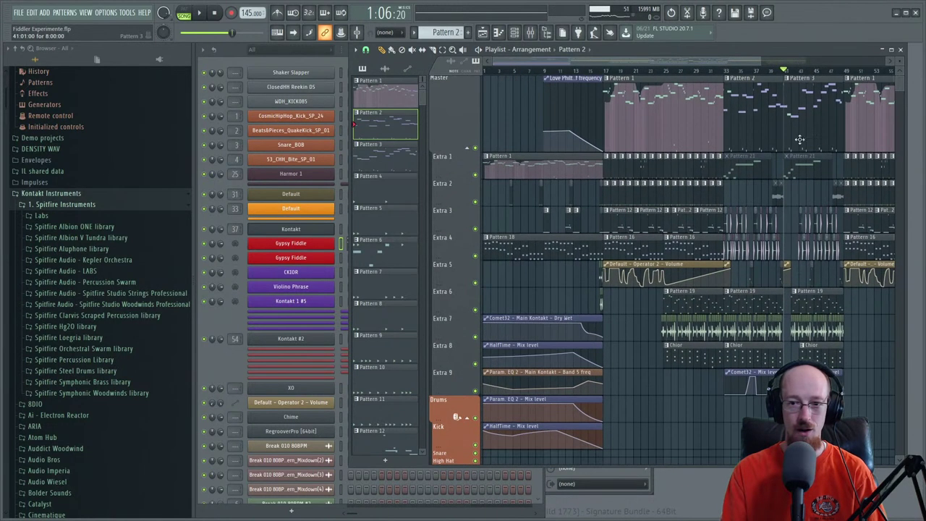
{"action": "left_click_drag", "start_coordinate": [682, 136], "coordinate": [682, 139]}
{"action": "left_click", "coordinate": [548, 71]}
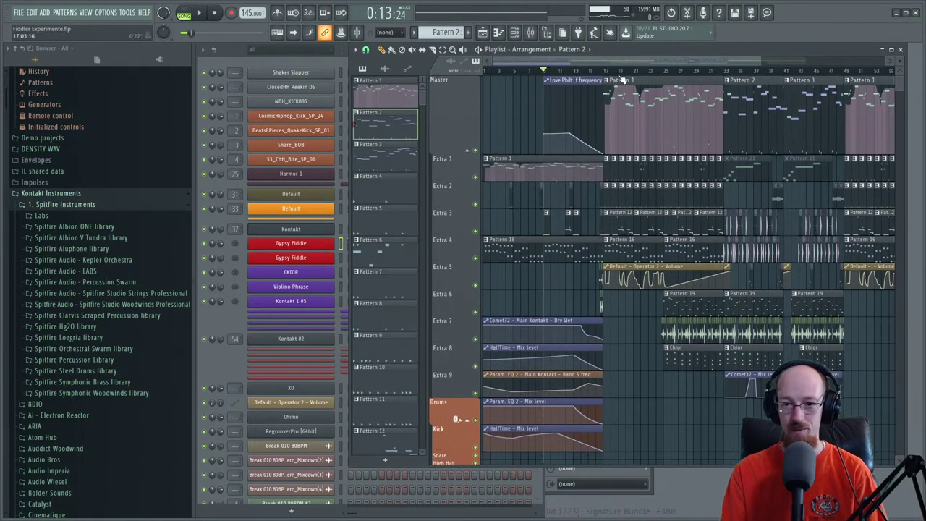
{"action": "mouse_move", "coordinate": [636, 80]}
{"action": "left_mouse_down"}
{"action": "mouse_move", "coordinate": [697, 71]}
{"action": "mouse_move", "coordinate": [645, 85]}
{"action": "left_mouse_up"}
{"action": "key", "text": "ctrl+z"}
{"action": "scroll", "coordinate": [694, 111], "scroll_direction": "right", "scroll_amount": 2}
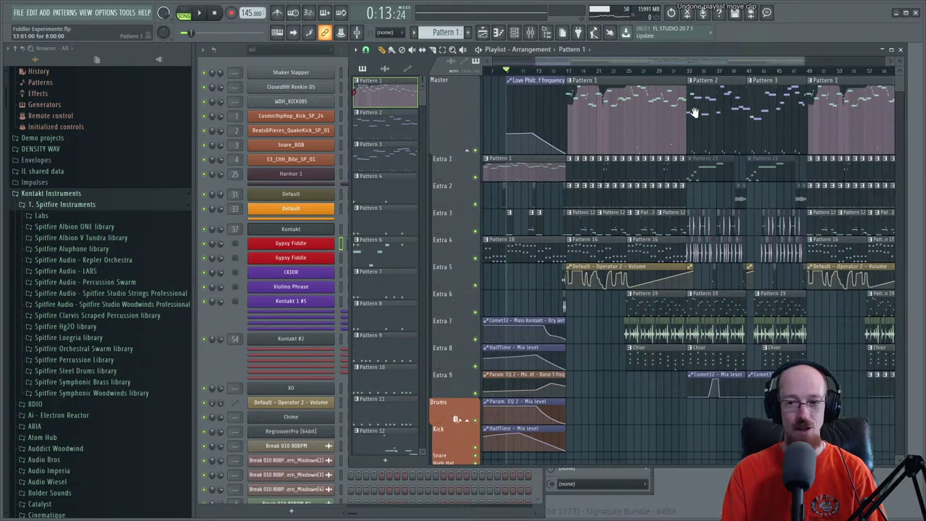
- Play the Pattern 2 and Pattern 3 sections from song bar 33 to review the revised melody, and stop playback
{"action": "left_click", "coordinate": [730, 71]}
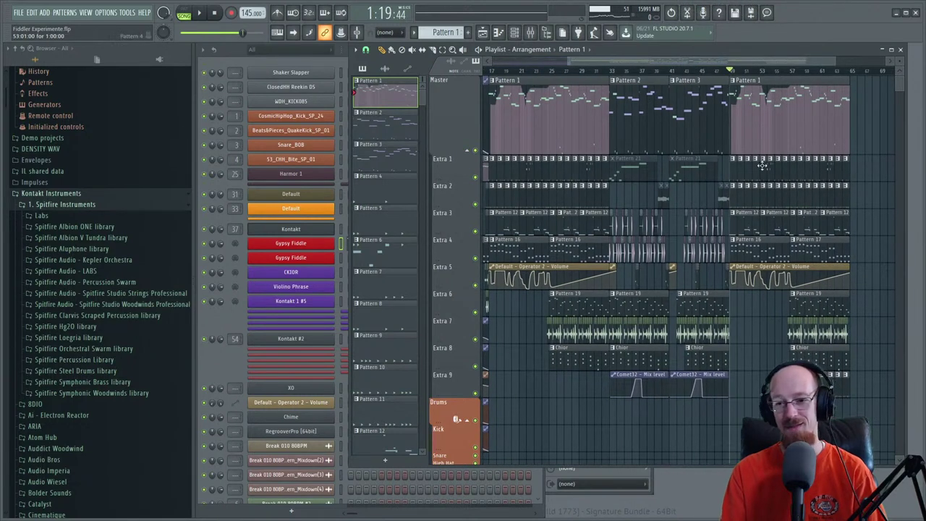
{"action": "scroll", "coordinate": [756, 165], "scroll_direction": "left", "scroll_amount": 2}
{"action": "scroll", "coordinate": [589, 166], "scroll_direction": "up", "scroll_amount": 2}
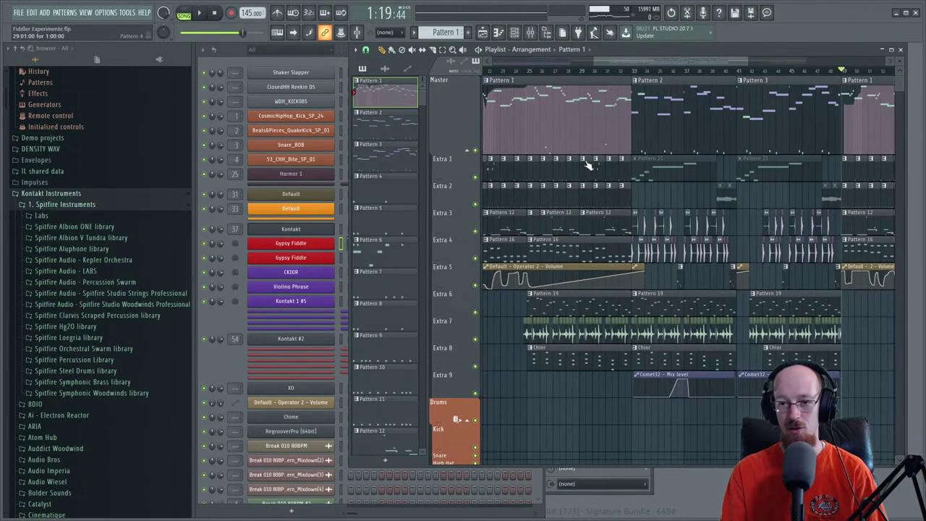
{"action": "key", "text": "space"}
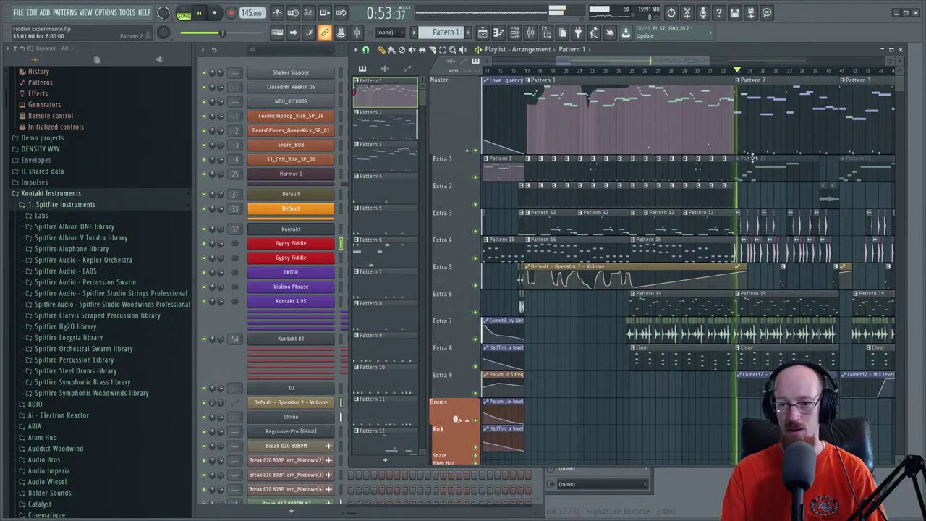
{"action": "scroll", "coordinate": [755, 186], "scroll_direction": "down", "scroll_amount": 1}
{"action": "scroll", "coordinate": [680, 202], "scroll_direction": "right", "scroll_amount": 2}
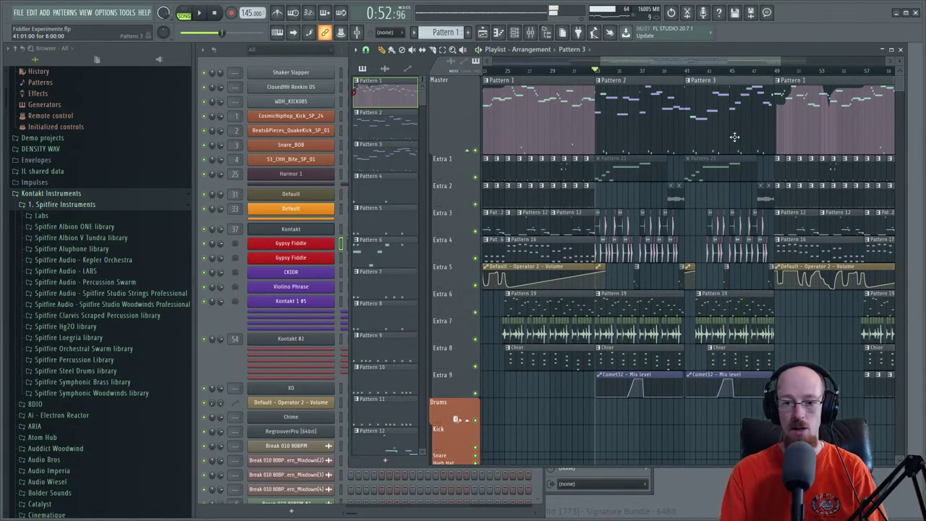
- Open Pattern 3's Gypsy Fiddle piano roll at the low short notes and play from pattern bar 5
{"action": "double_click", "coordinate": [733, 138]}
{"action": "scroll", "coordinate": [545, 285], "scroll_direction": "down", "scroll_amount": 3}
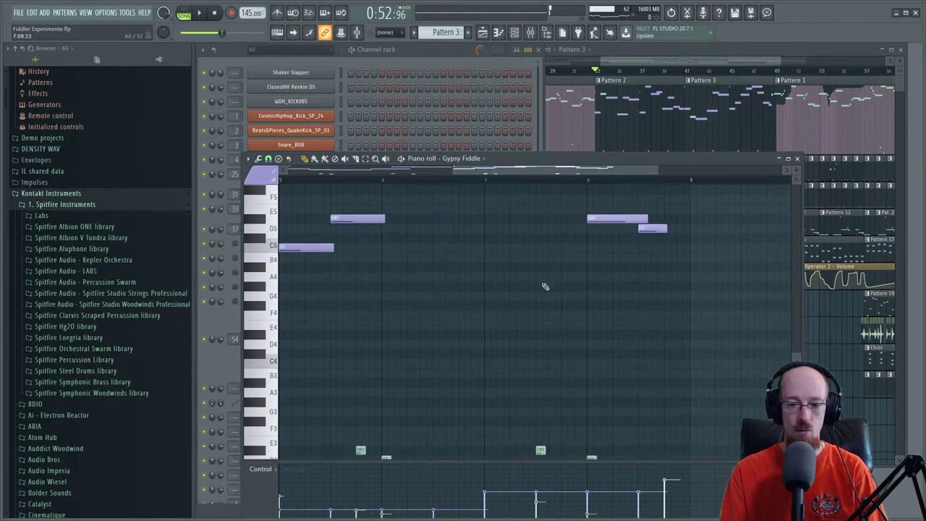
{"action": "scroll", "coordinate": [429, 178], "scroll_direction": "left", "scroll_amount": 2}
{"action": "left_click", "coordinate": [486, 182]}
{"action": "key", "text": "space"}
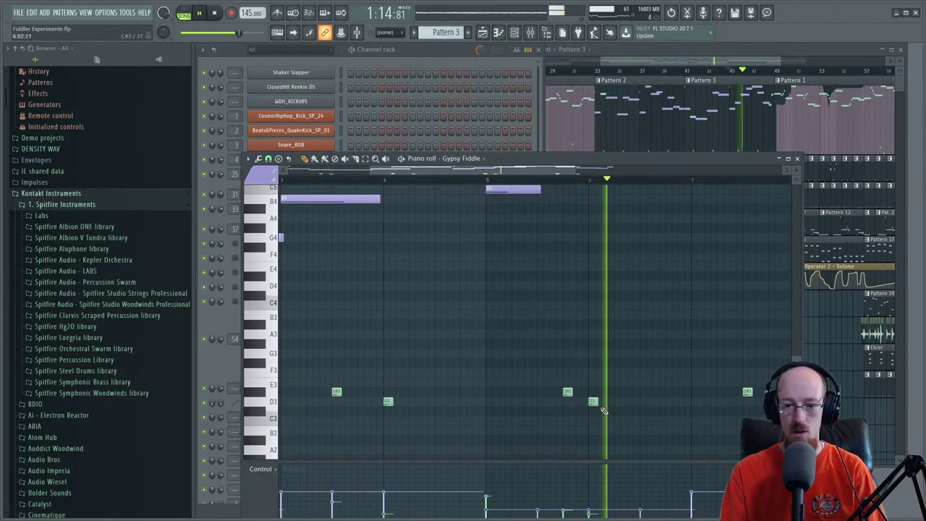
{"action": "key", "text": "space"}
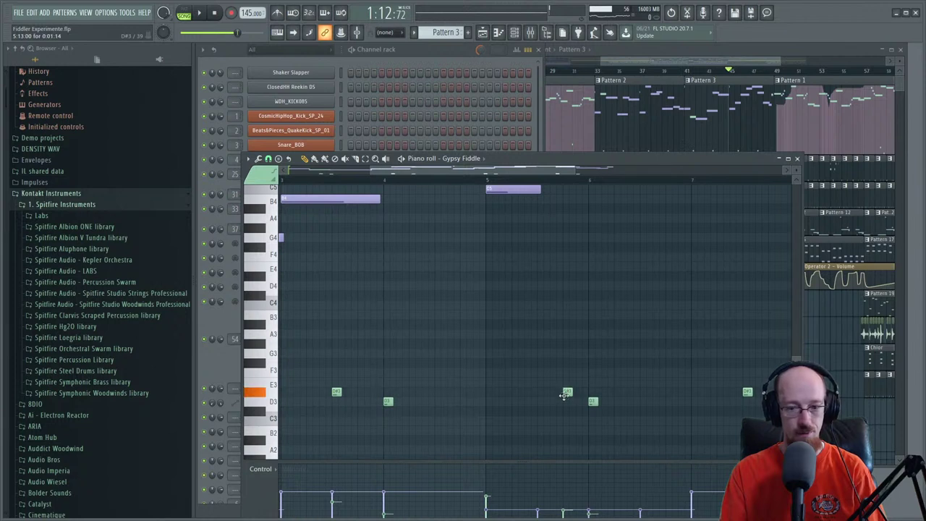
- Try the low note late in bar 5 at B2, play it, and return it to D#3
{"action": "left_click_drag", "start_coordinate": [564, 394], "coordinate": [565, 433]}
{"action": "key", "text": "space"}
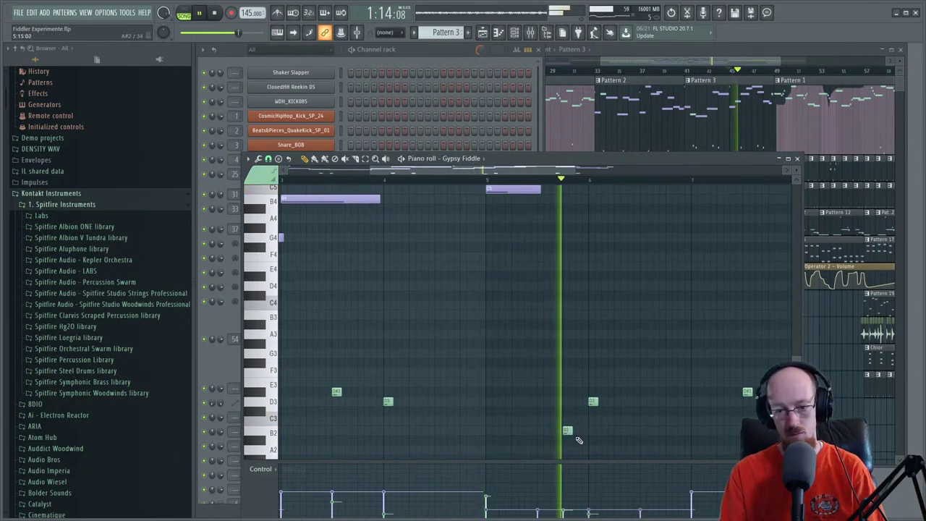
{"action": "key", "text": "space"}
{"action": "left_click_drag", "start_coordinate": [568, 431], "coordinate": [568, 392]}
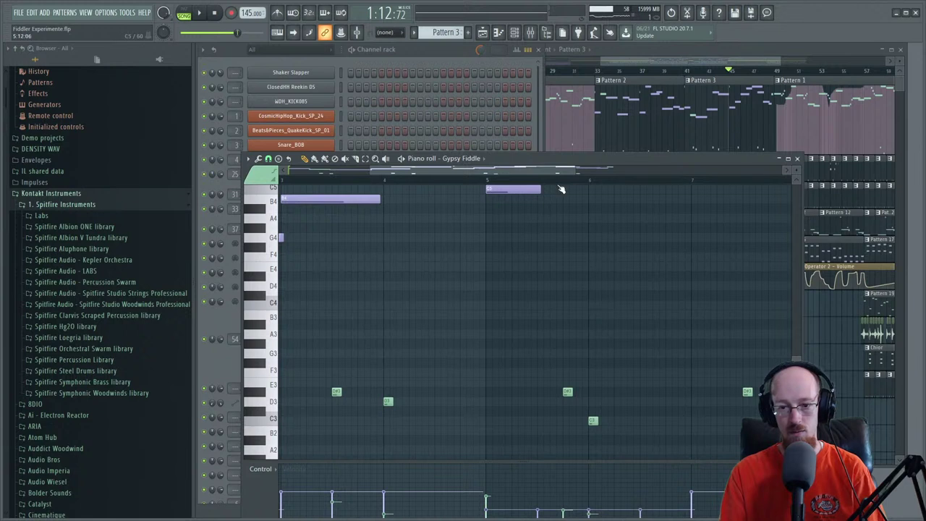
- Raise the low short note at the start of bar 6 to F#3 and play the phrase from bar 5
{"action": "key", "text": "space"}
{"action": "left_click_drag", "start_coordinate": [593, 420], "coordinate": [591, 365]}
{"action": "key", "text": "space"}
{"action": "key", "text": "space"}
{"action": "key", "text": "space"}
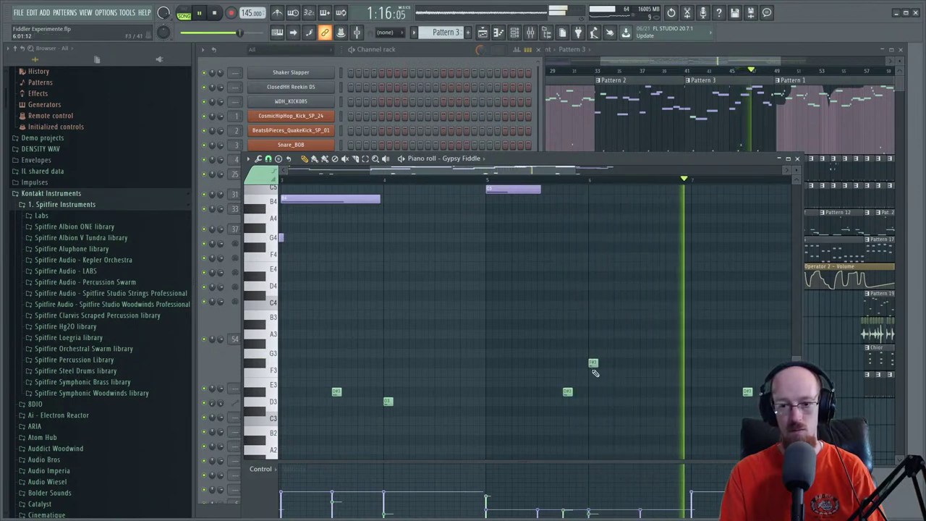
- Add a low short note in the middle of bar 6, lower it to D#3, and play the phrase
{"action": "left_click", "coordinate": [644, 383]}
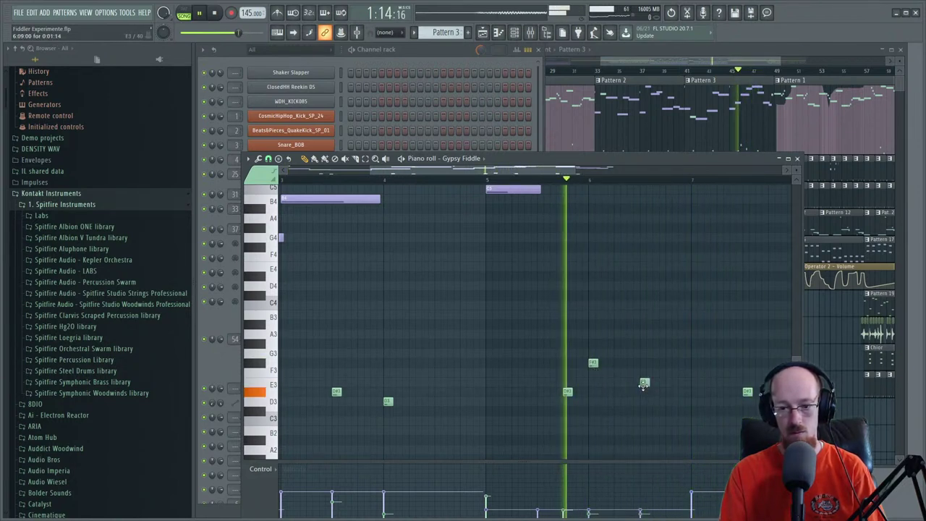
{"action": "left_click_drag", "start_coordinate": [644, 386], "coordinate": [647, 400]}
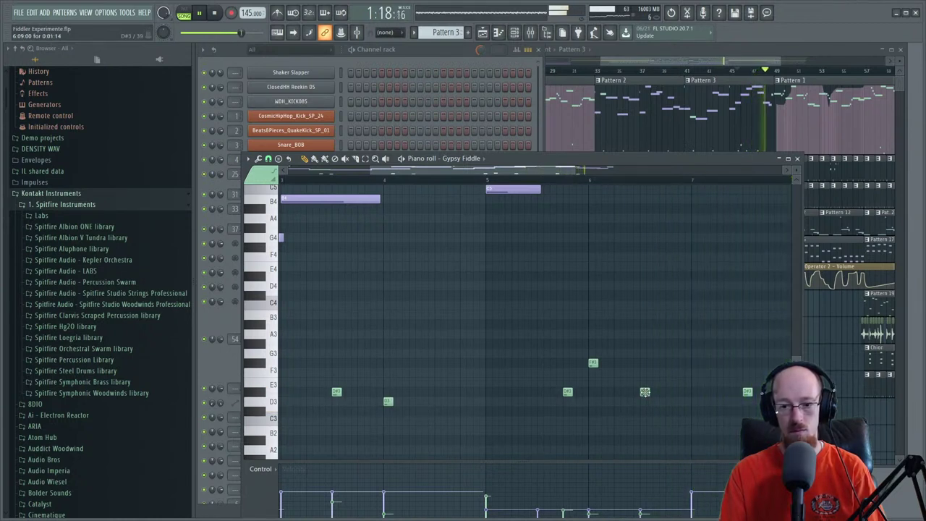
{"action": "key", "text": "space"}
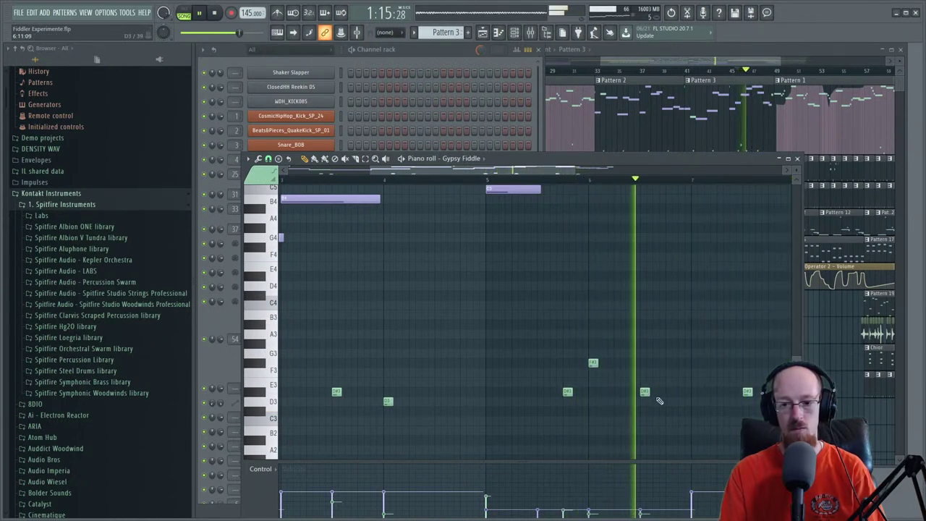
- Add another low short note late in bar 6, lower it to B2, and close the piano roll
{"action": "left_click", "coordinate": [668, 401]}
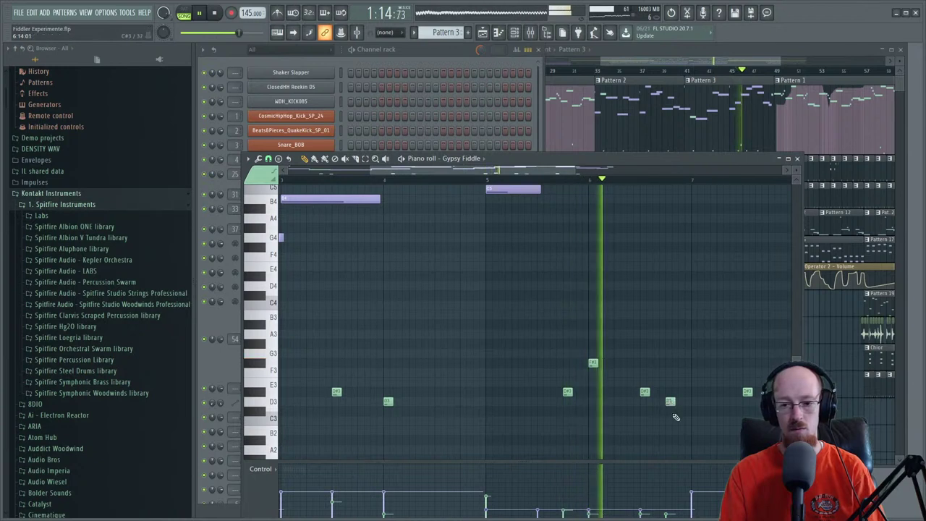
{"action": "left_click_drag", "start_coordinate": [670, 402], "coordinate": [670, 432]}
{"action": "scroll", "coordinate": [684, 395], "scroll_direction": "down", "scroll_amount": 3}
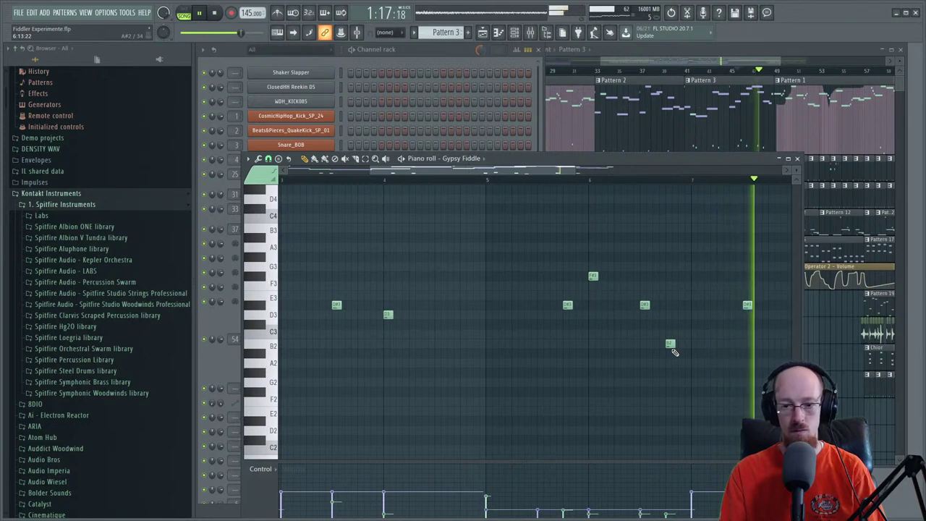
{"action": "scroll", "coordinate": [679, 321], "scroll_direction": "down", "scroll_amount": 2}
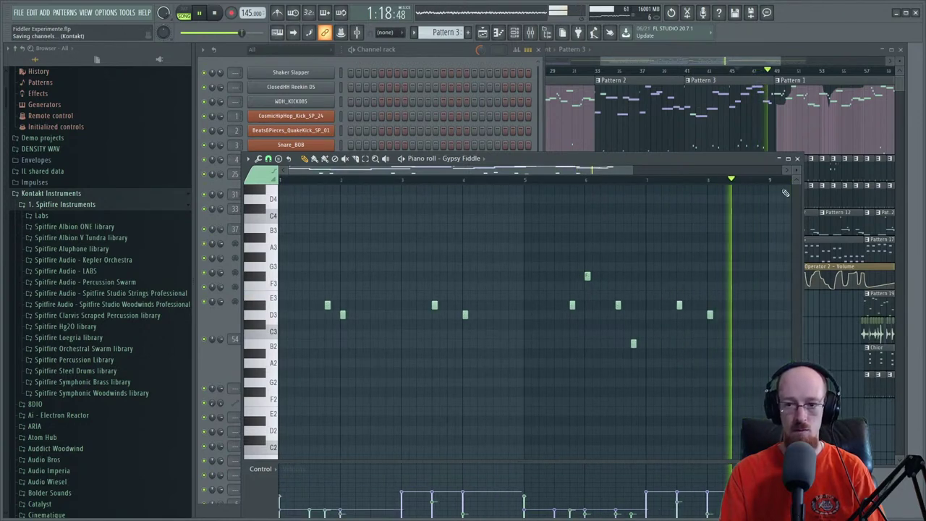
{"action": "left_click", "coordinate": [797, 160]}
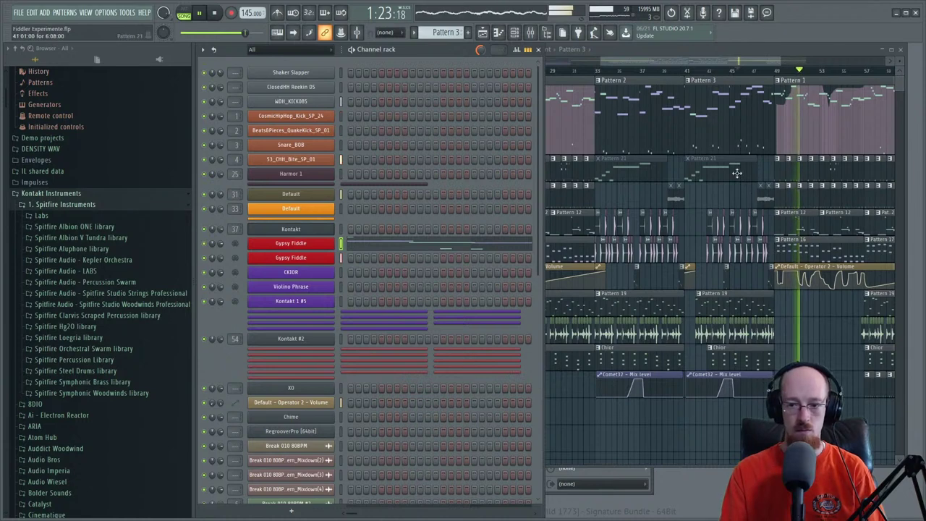
- Review the arrangement in the playlist through the Pattern 3 section and the repeated main section during playback, and stop playback
{"action": "scroll", "coordinate": [720, 192], "scroll_direction": "down", "scroll_amount": 2}
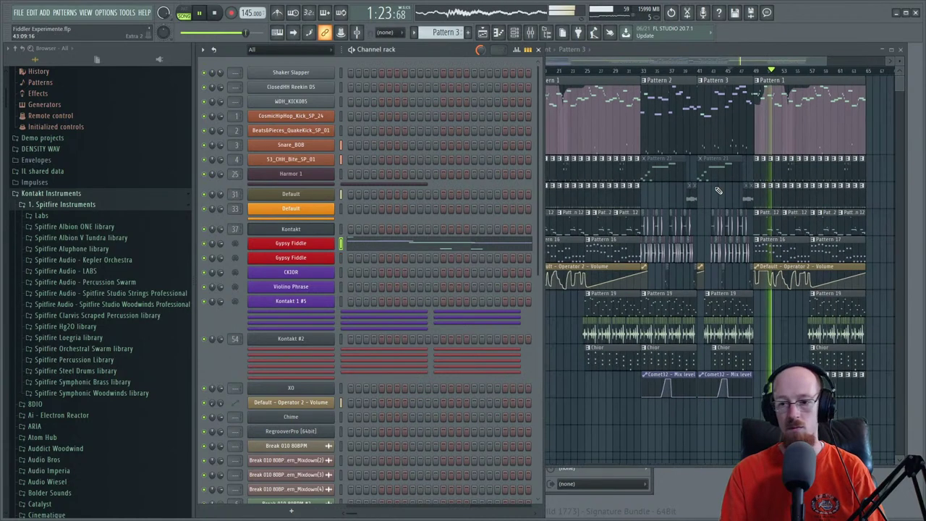
{"action": "left_click", "coordinate": [642, 214]}
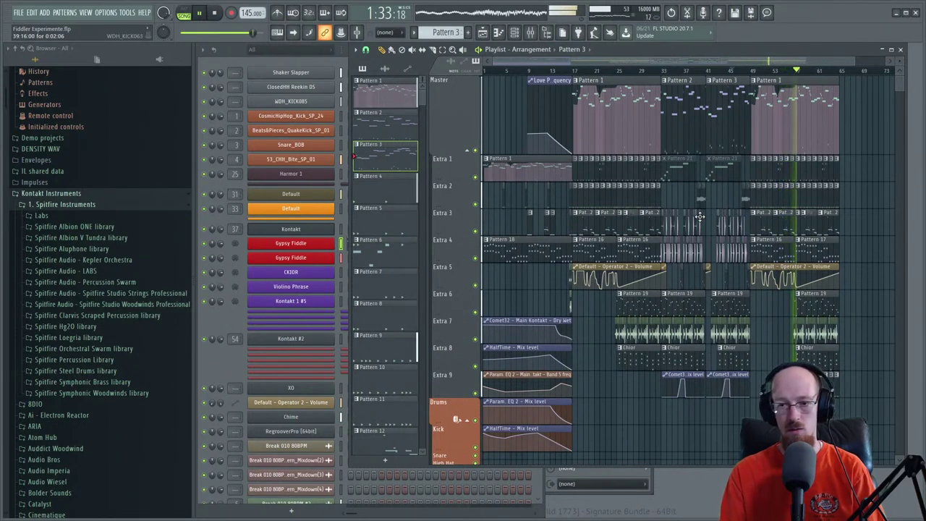
{"action": "scroll", "coordinate": [768, 213], "scroll_direction": "up", "scroll_amount": 4}
{"action": "left_click_drag", "start_coordinate": [808, 207], "coordinate": [707, 233]}
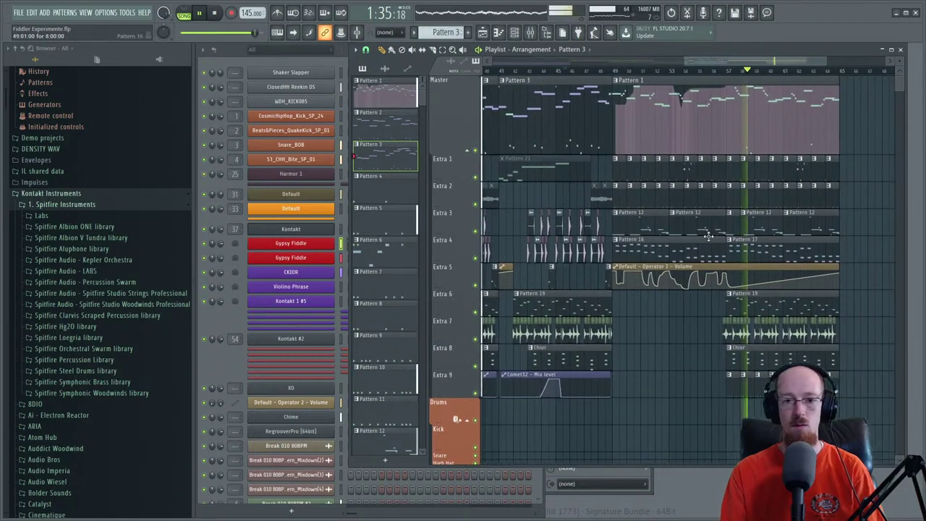
{"action": "scroll", "coordinate": [706, 232], "scroll_direction": "down", "scroll_amount": 2}
{"action": "scroll", "coordinate": [614, 221], "scroll_direction": "down", "scroll_amount": 3}
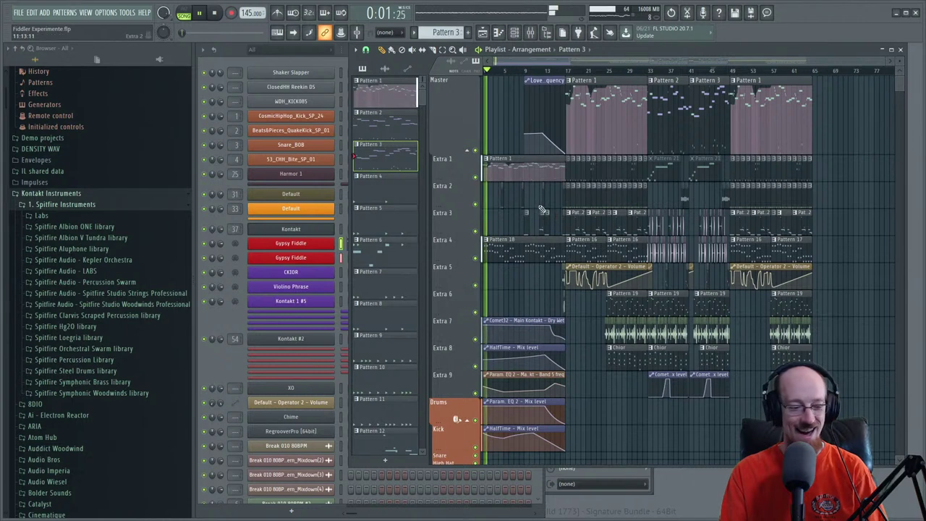
{"action": "key", "text": "space"}
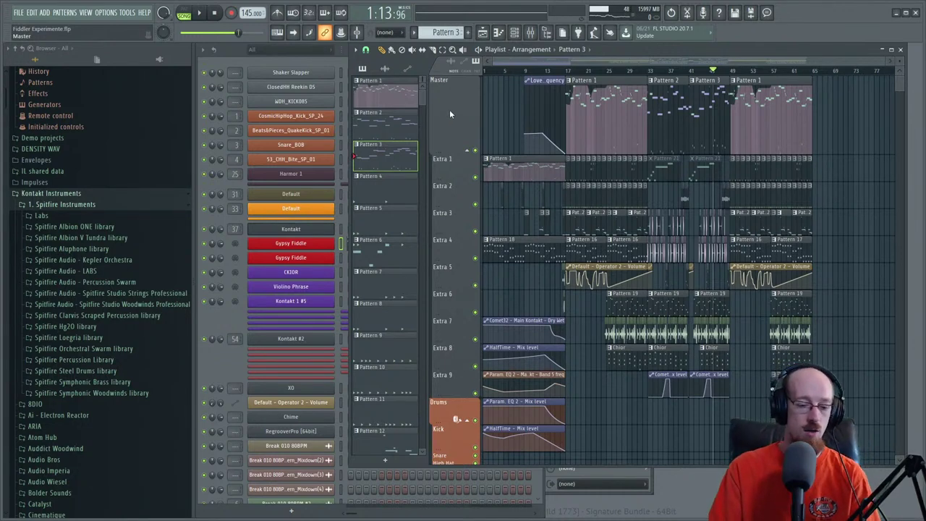
- Examine the intro clips and play the transition into the first main section at bar 17, and stop playback
{"action": "left_click_drag", "start_coordinate": [568, 75], "coordinate": [477, 74]}
{"action": "scroll", "coordinate": [670, 183], "scroll_direction": "up", "scroll_amount": 5}
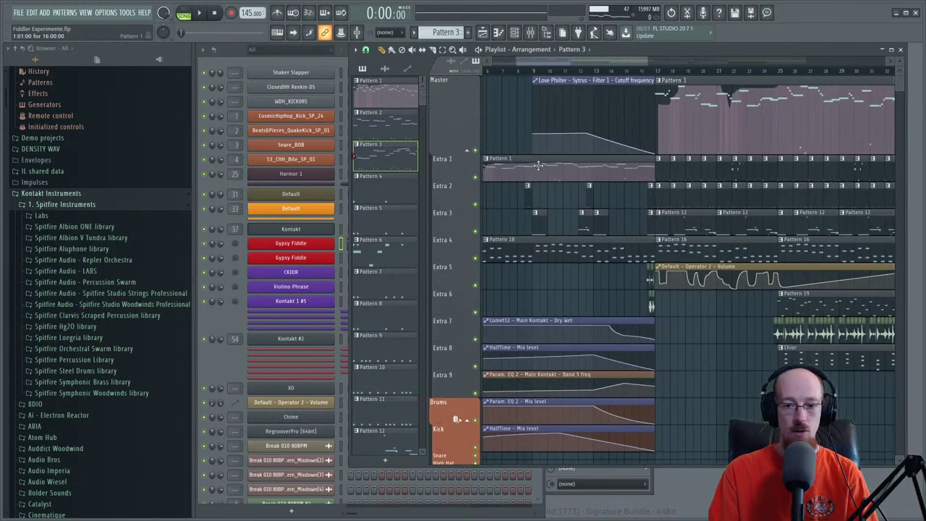
{"action": "scroll", "coordinate": [668, 183], "scroll_direction": "down", "scroll_amount": 5}
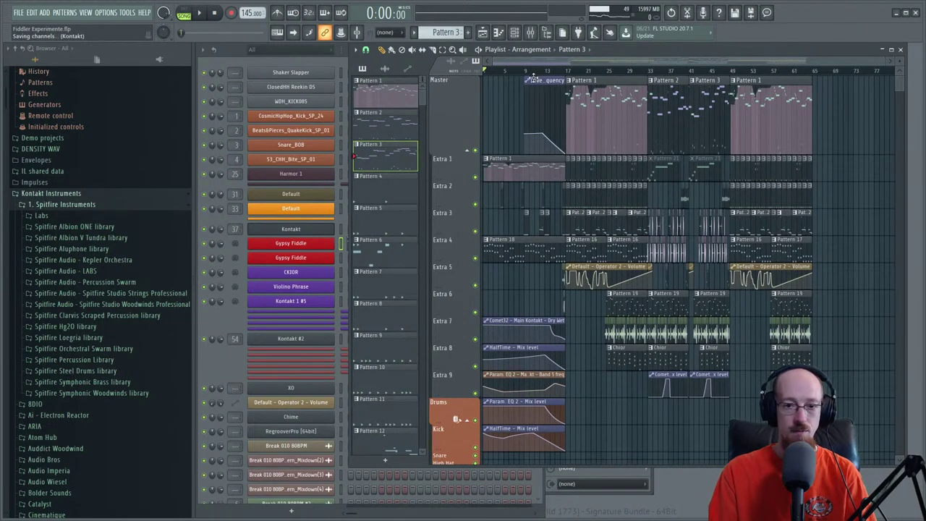
{"action": "left_click_drag", "start_coordinate": [511, 74], "coordinate": [562, 73]}
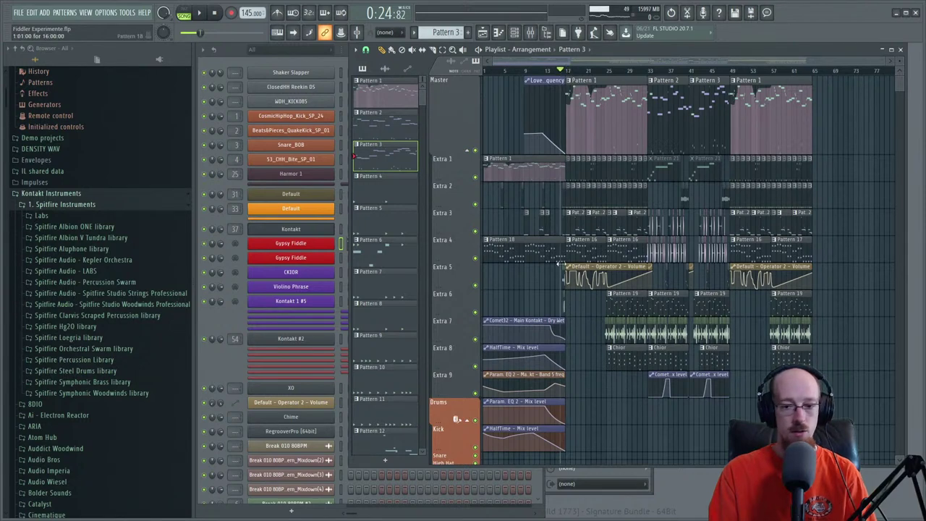
{"action": "scroll", "coordinate": [560, 265], "scroll_direction": "up", "scroll_amount": 6}
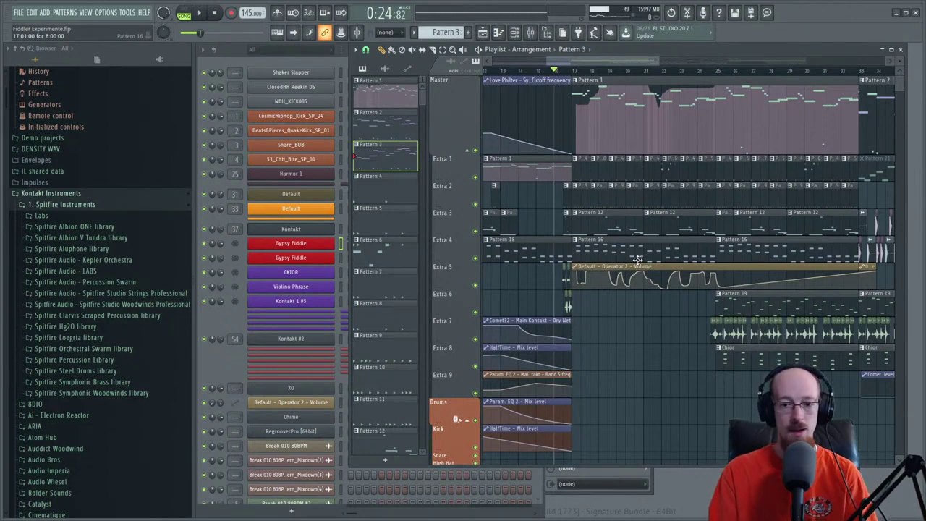
{"action": "key", "text": "space"}
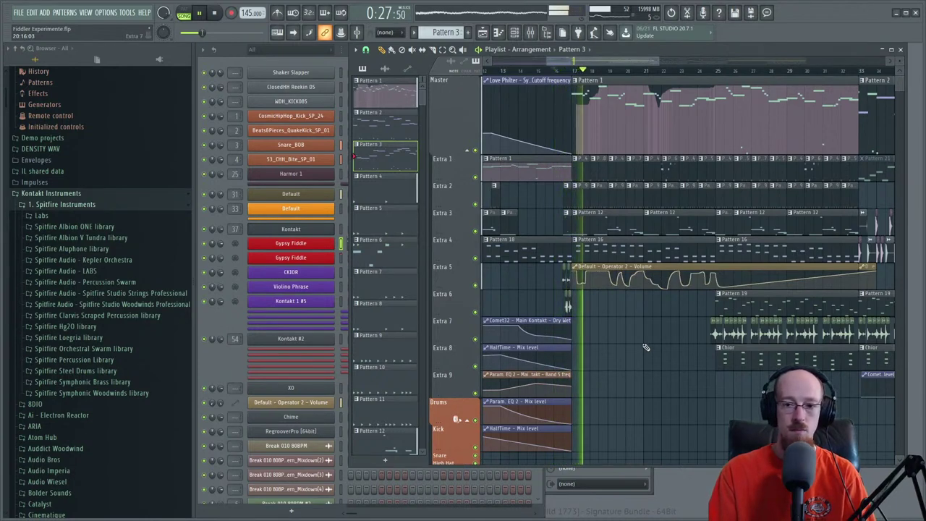
{"action": "scroll", "coordinate": [597, 335], "scroll_direction": "down", "scroll_amount": 1}
{"action": "scroll", "coordinate": [597, 335], "scroll_direction": "down", "scroll_amount": 2}
{"action": "key", "text": "space"}
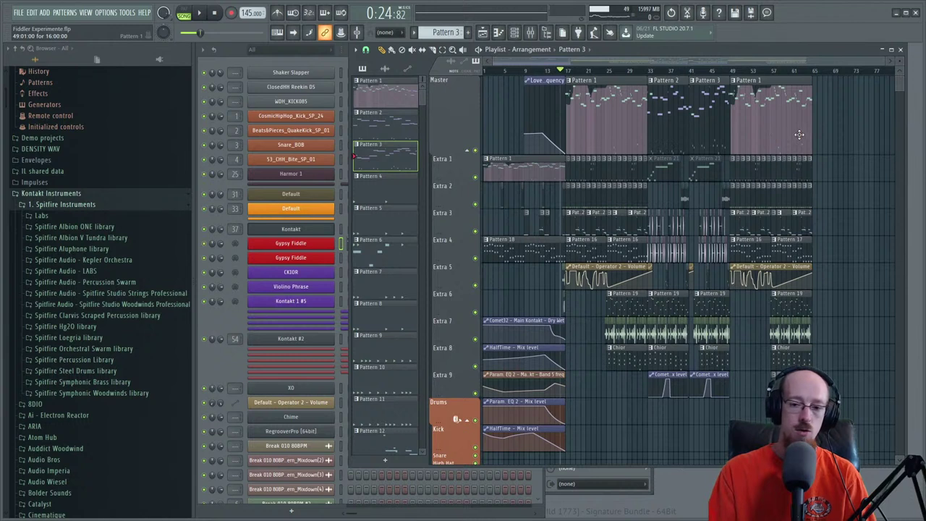
{"action": "left_click", "coordinate": [548, 257]}
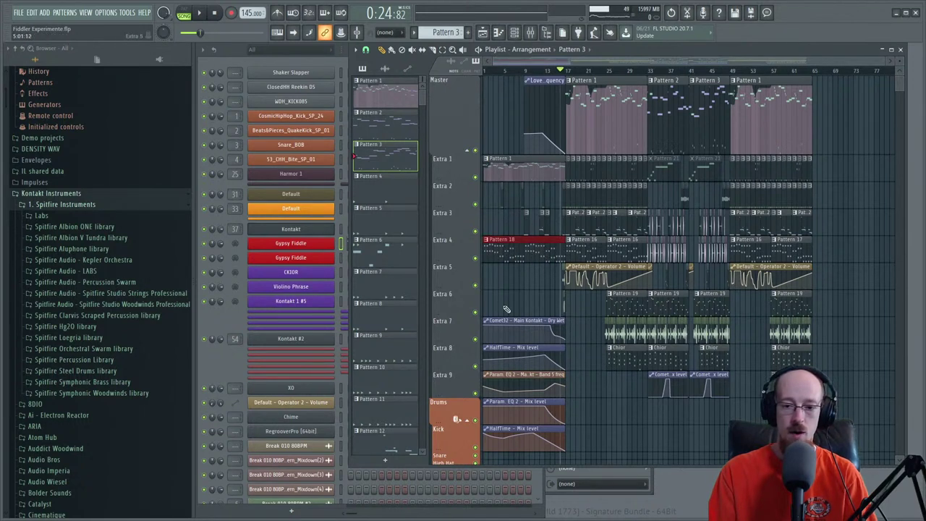
{"action": "left_click_drag", "start_coordinate": [521, 458], "coordinate": [549, 233]}
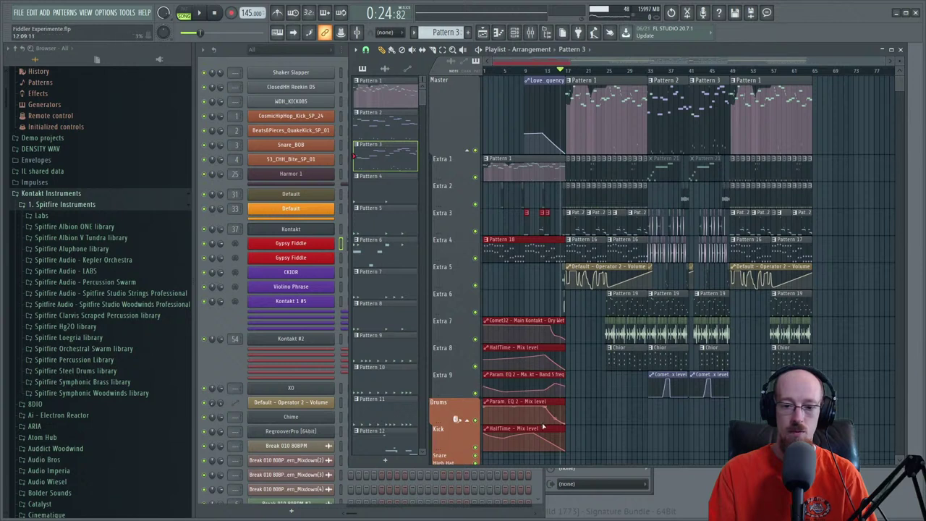
{"action": "left_click_drag", "start_coordinate": [532, 457], "coordinate": [555, 204]}
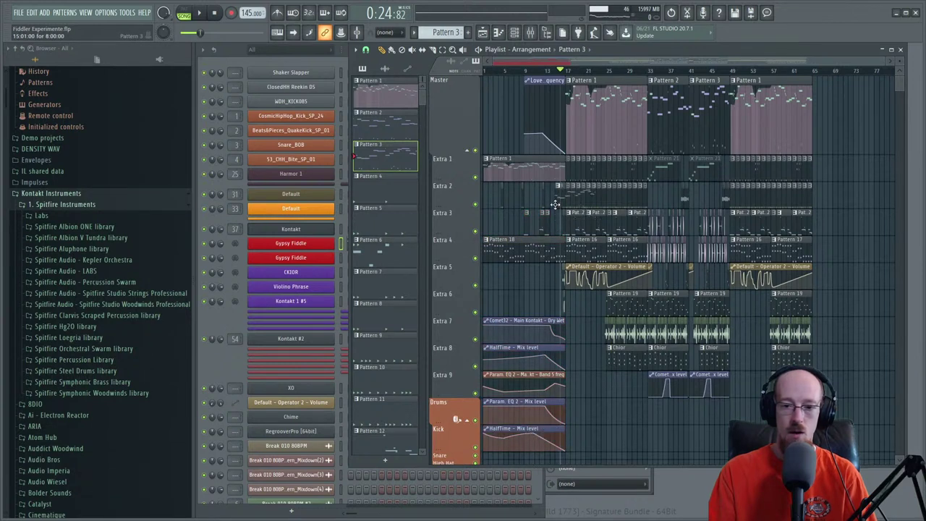
{"action": "key", "text": "ctrl+z"}
- Select all the intro clips before bar 17 and copy them to bar 65, after the repeated main section
{"action": "left_click_drag", "start_coordinate": [520, 465], "coordinate": [489, 458]}
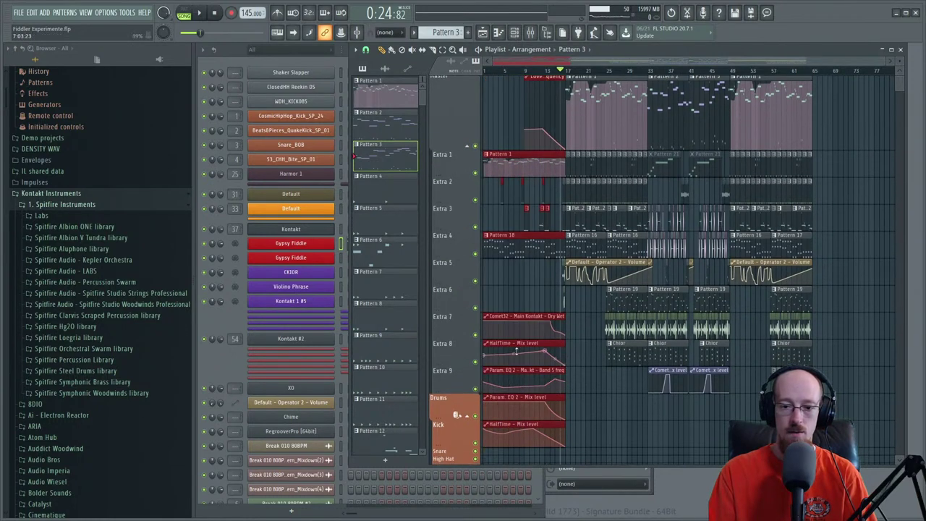
{"action": "left_click_drag", "start_coordinate": [512, 319], "coordinate": [767, 316]}
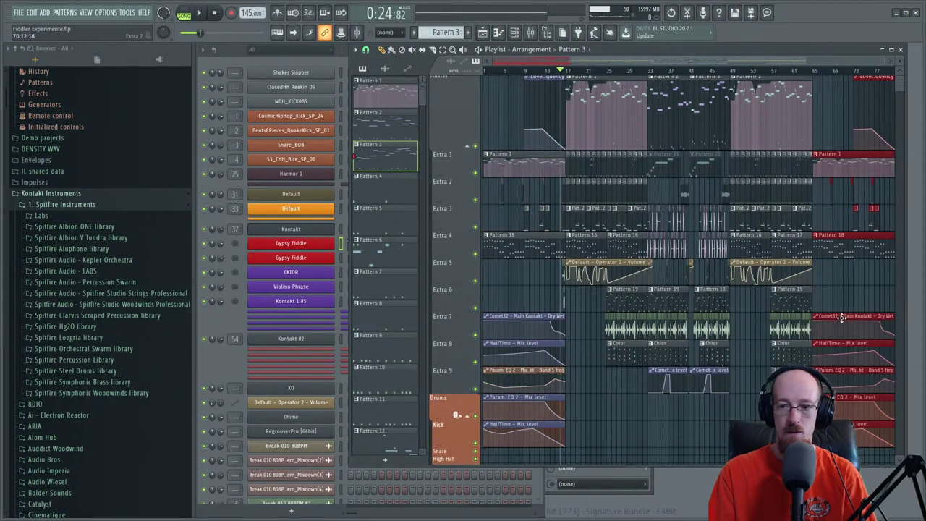
{"action": "scroll", "coordinate": [821, 265], "scroll_direction": "up", "scroll_amount": 4}
{"action": "left_click_drag", "start_coordinate": [823, 248], "coordinate": [611, 252]}
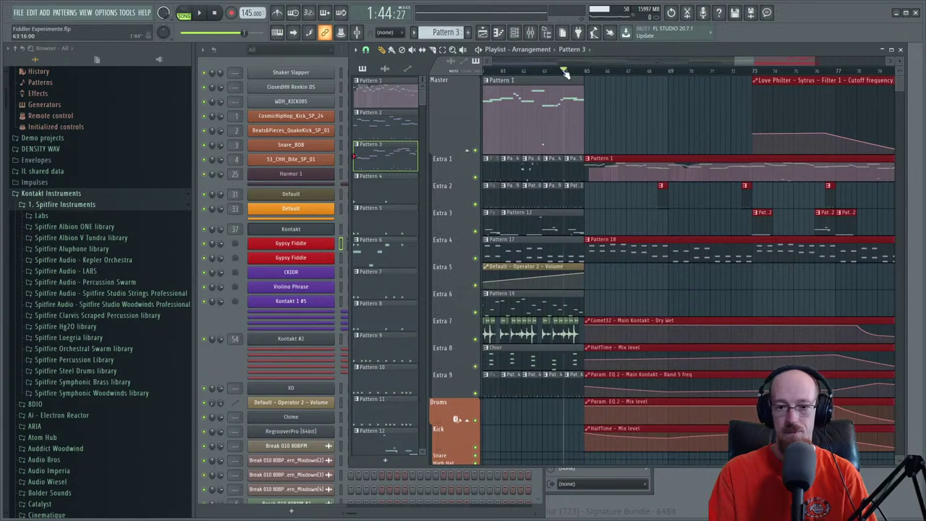
- Deselect the copied clips and play the transition from the end of the main section into bar 65, and stop playback
{"action": "key", "text": "space"}
{"action": "scroll", "coordinate": [622, 225], "scroll_direction": "up", "scroll_amount": 1}
{"action": "key", "text": "ctrl+d"}
{"action": "scroll", "coordinate": [642, 210], "scroll_direction": "down", "scroll_amount": 2}
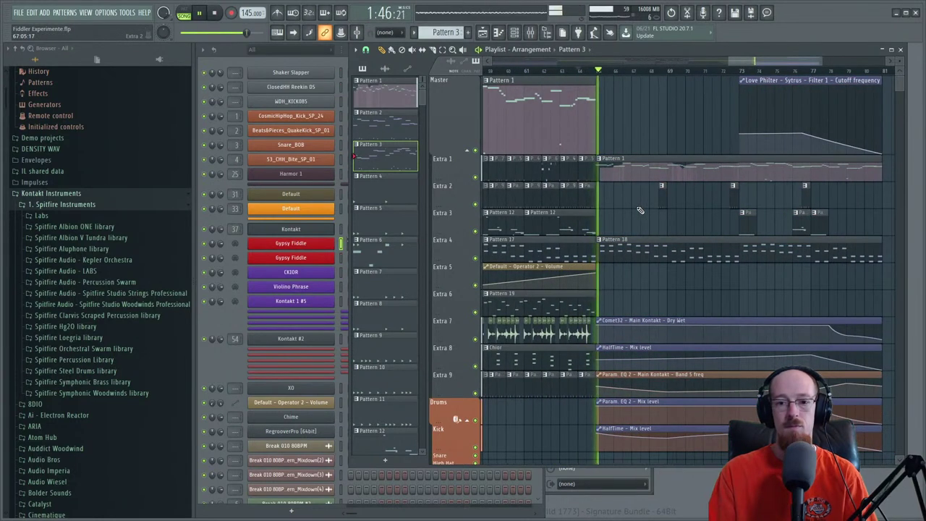
{"action": "key", "text": "space"}
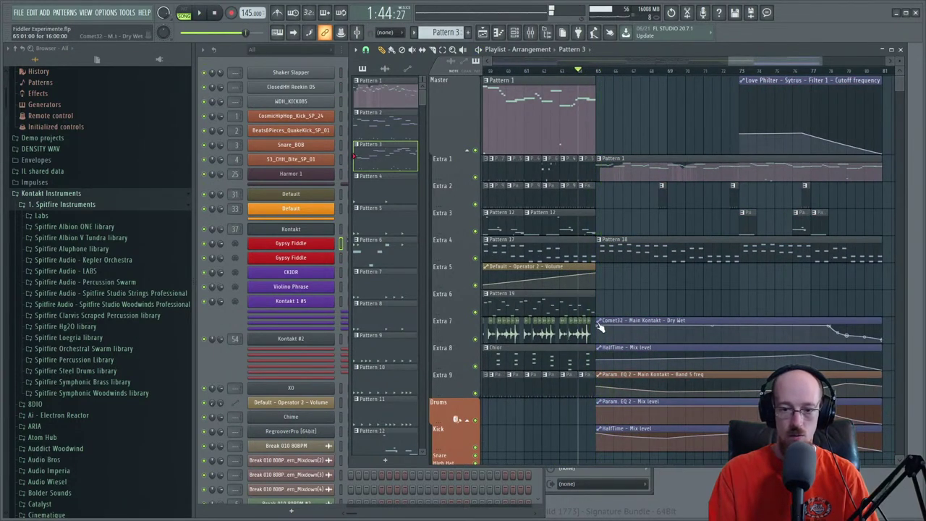
- Make the copied Comet32, HalfTime and Param. EQ 2 automation clips at bar 65 unique from the intro's originals
{"action": "left_click", "coordinate": [599, 323]}
{"action": "left_click", "coordinate": [600, 350]}
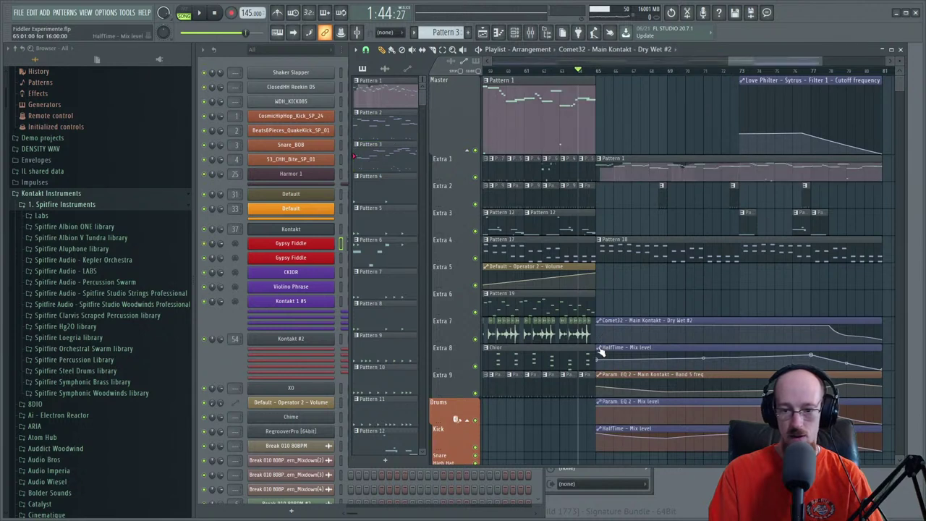
{"action": "left_click", "coordinate": [600, 349]}
{"action": "key", "text": "u"}
{"action": "left_click", "coordinate": [599, 377]}
{"action": "key", "text": "u"}
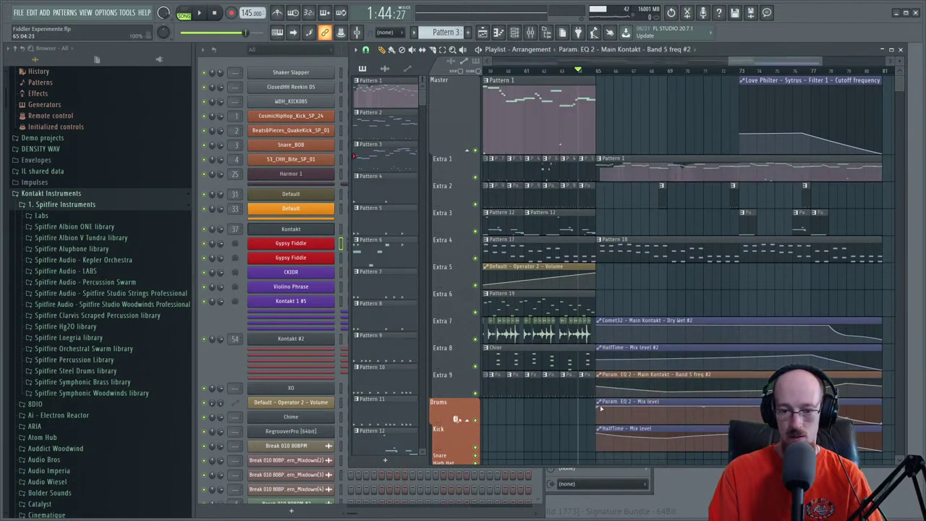
{"action": "left_click", "coordinate": [600, 403]}
{"action": "left_click", "coordinate": [602, 430]}
{"action": "left_click", "coordinate": [600, 429]}
{"action": "left_click", "coordinate": [609, 425]}
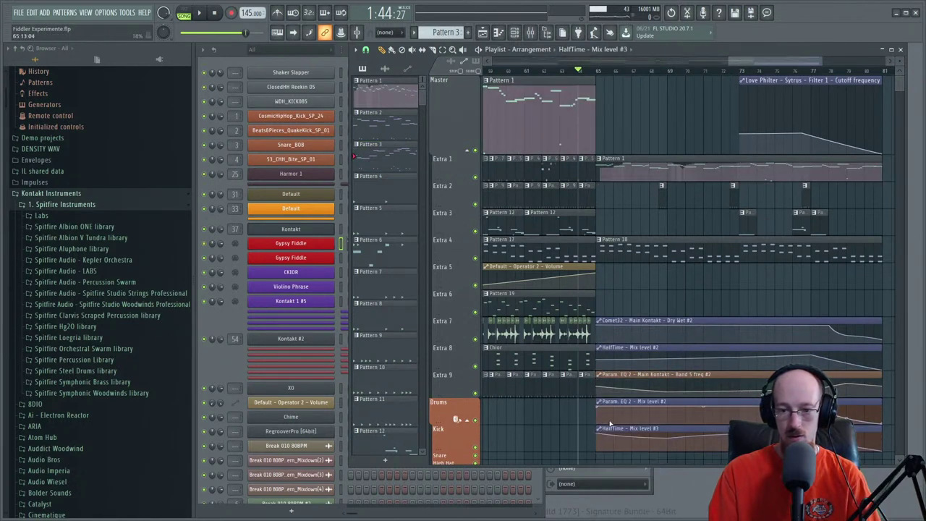
- Lower the starting points of the five copied automation clips at bar 65 so they ramp up gradually, and start playback
{"action": "left_click_drag", "start_coordinate": [597, 326], "coordinate": [614, 393]}
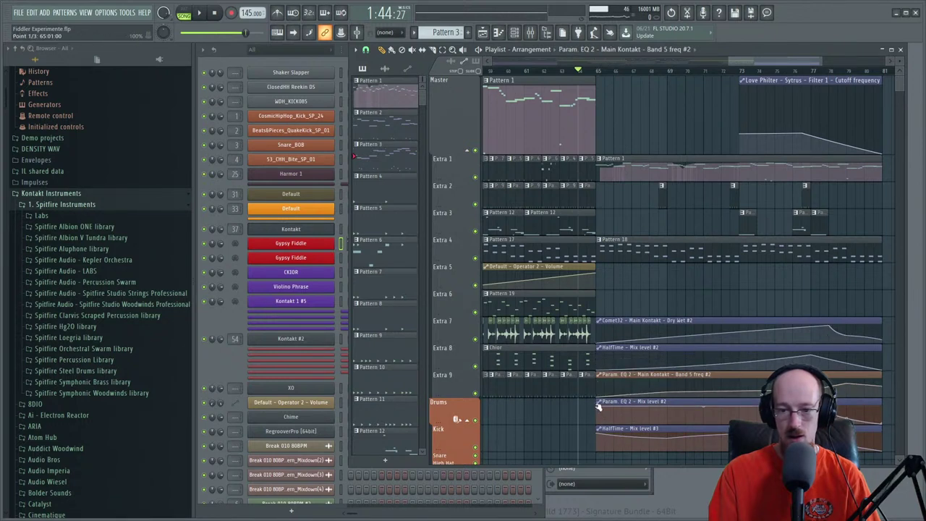
{"action": "left_click_drag", "start_coordinate": [597, 407], "coordinate": [599, 434]}
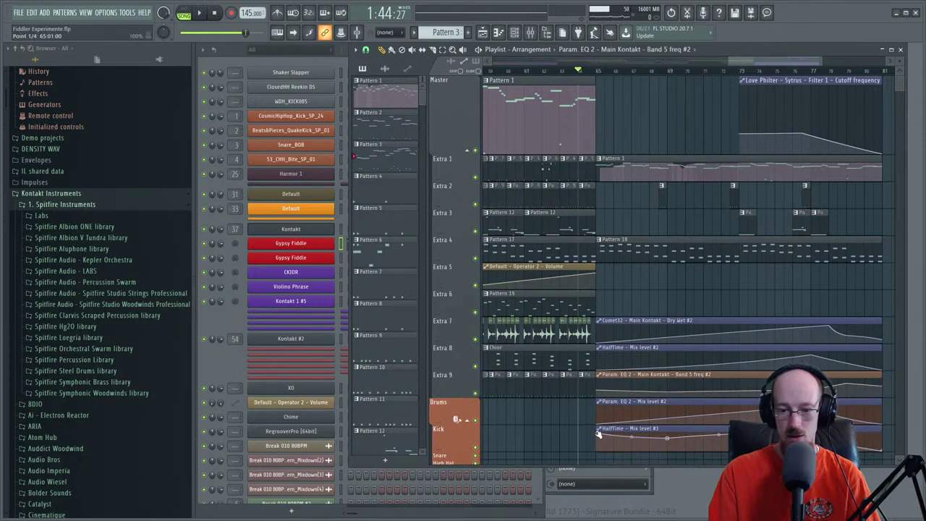
{"action": "key", "text": "space"}
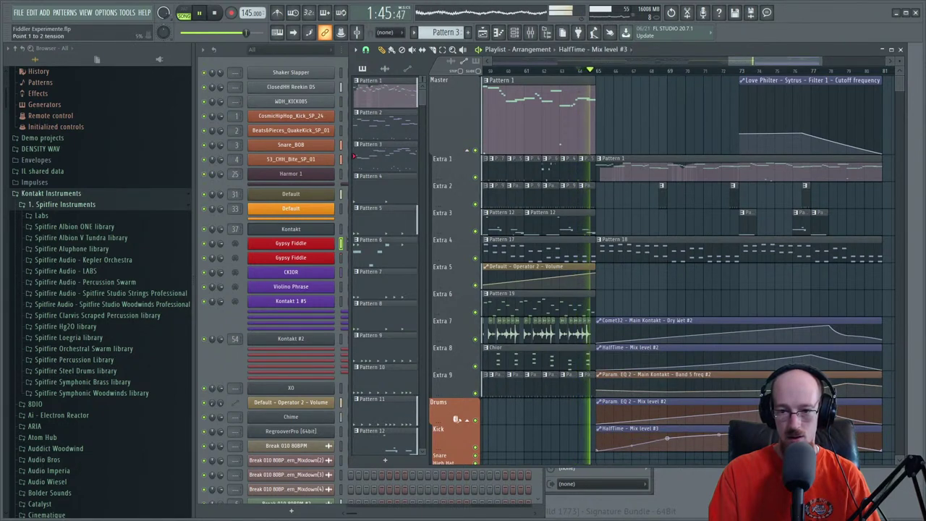
- Move the copied Love Philter filter cutoff automation clip on the Master track to start at bar 65
{"action": "left_click_drag", "start_coordinate": [692, 272], "coordinate": [585, 270]}
{"action": "scroll", "coordinate": [787, 200], "scroll_direction": "left", "scroll_amount": 2}
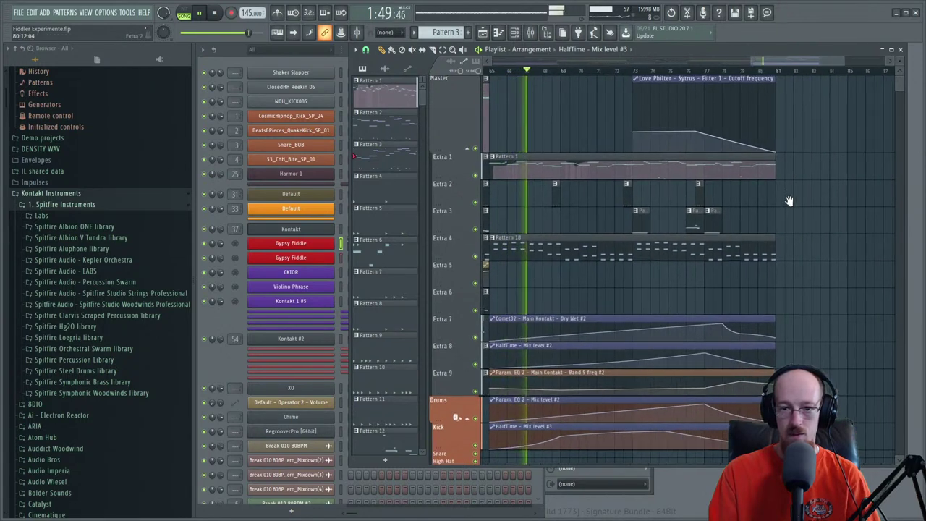
{"action": "left_click_drag", "start_coordinate": [703, 92], "coordinate": [560, 92]}
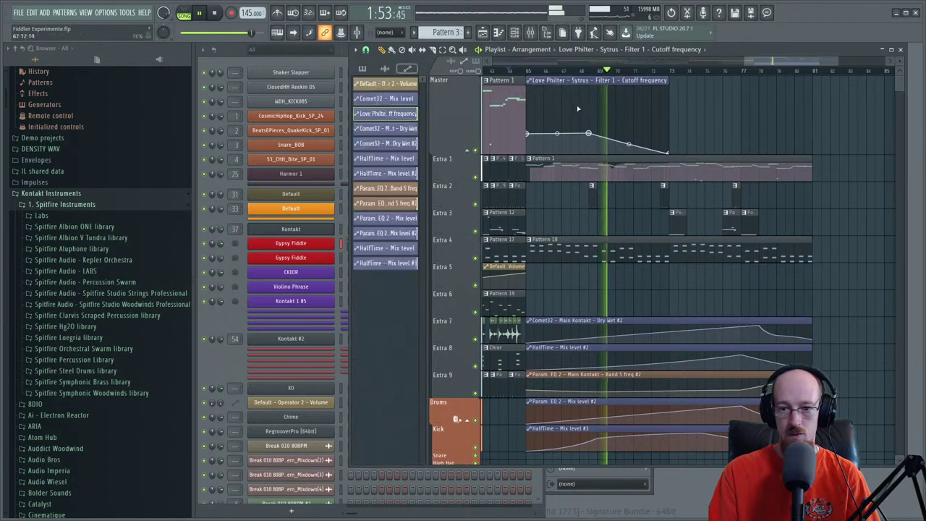
- Delete the three short pattern clips on the Extra 3 track between bars 73 and 78
{"action": "right_click", "coordinate": [676, 224]}
{"action": "right_click", "coordinate": [731, 225]}
{"action": "right_click", "coordinate": [750, 225]}
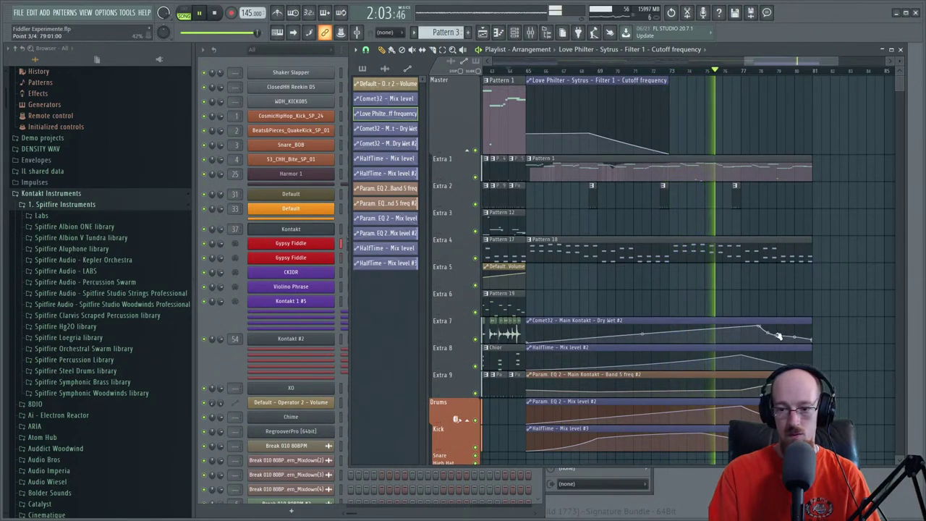
- Reshape the end of the Comet32 Dry Wet #2 curve to hold high before its final drop, and extend Extra 4's Pattern 18 clip to bar 84
{"action": "left_click_drag", "start_coordinate": [777, 335], "coordinate": [803, 325]}
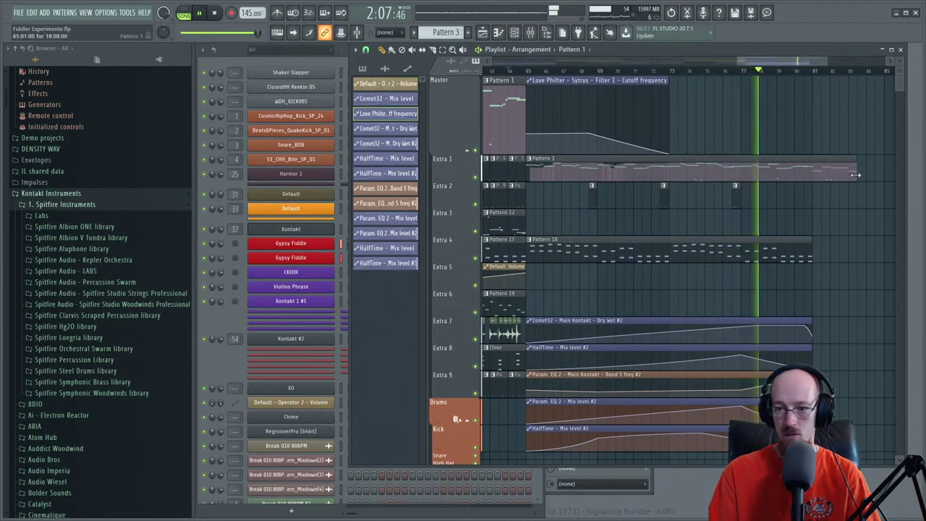
{"action": "left_click_drag", "start_coordinate": [816, 241], "coordinate": [862, 257]}
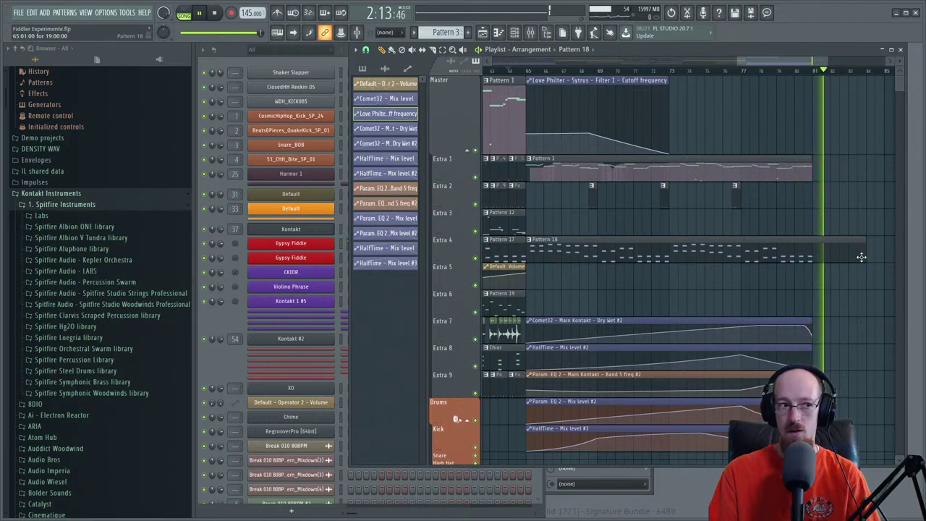
{"action": "key", "text": "space"}
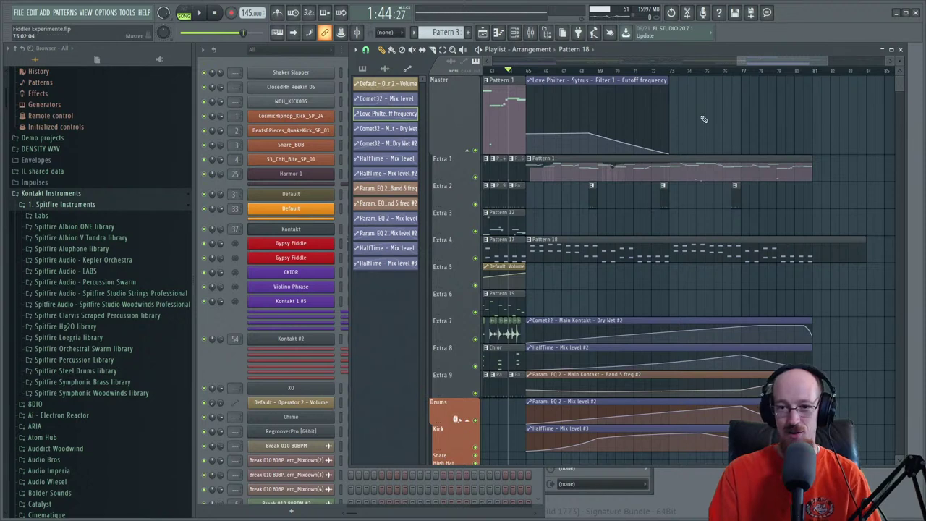
- Show the whole arrangement and play it from bar 1 through the end of the outro, then stop playback
{"action": "scroll", "coordinate": [637, 144], "scroll_direction": "down", "scroll_amount": 5}
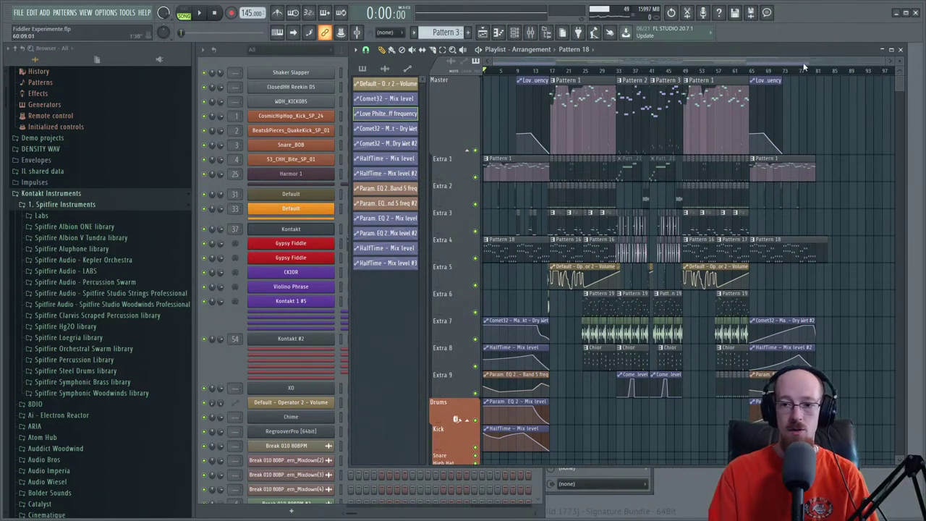
{"action": "left_click_drag", "start_coordinate": [784, 73], "coordinate": [422, 78]}
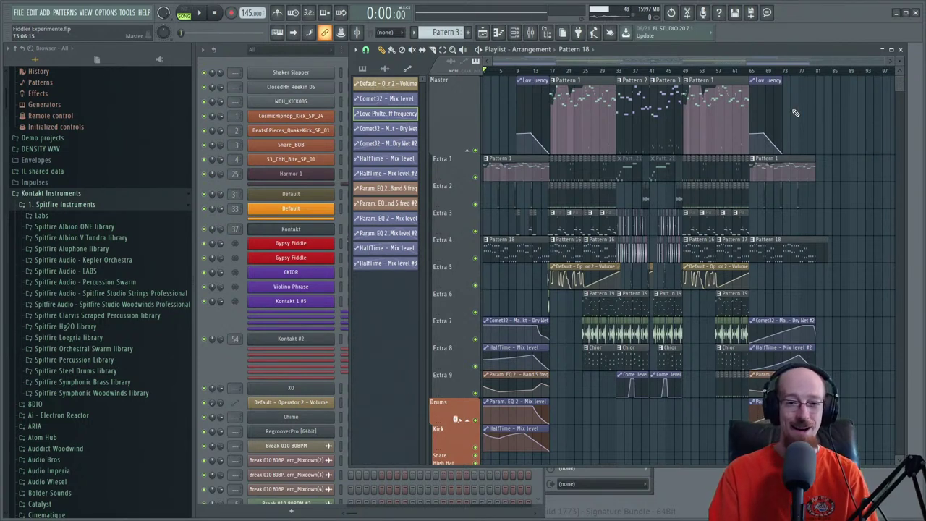
{"action": "key", "text": "space"}
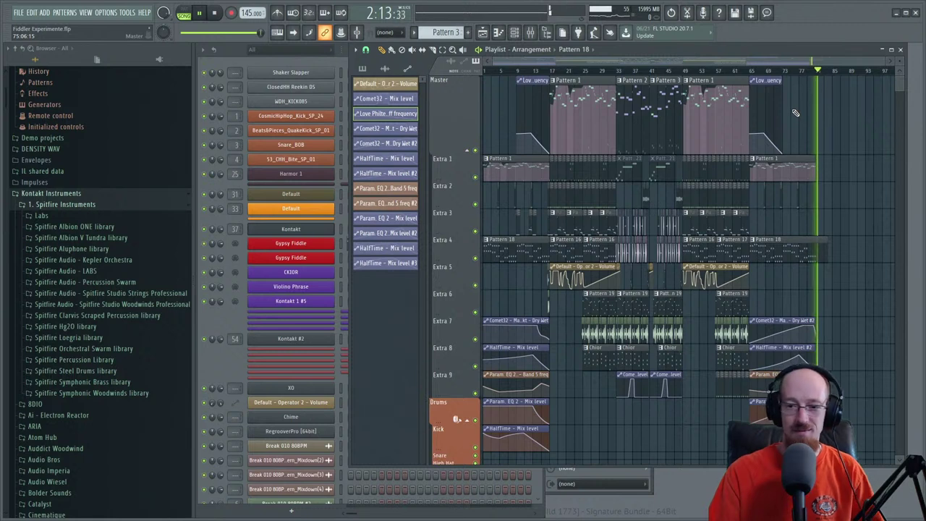
{"action": "key", "text": "space"}
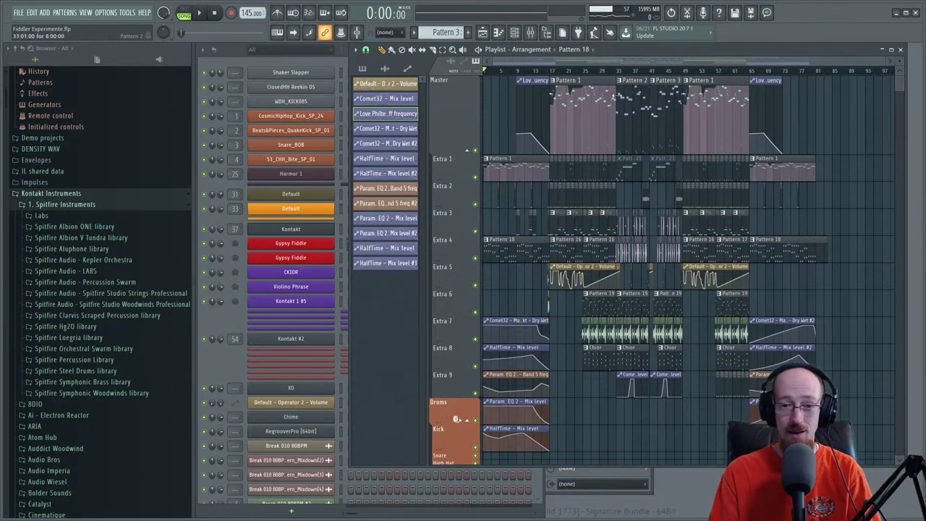
- Review the arrangement section by section, highlighting the intro filter clip, Patterns 1, 2 and 3 on the Master track, and the outro clips
{"action": "left_click", "coordinate": [576, 104], "text": "ctrl"}
{"action": "left_click", "coordinate": [531, 125], "text": "ctrl"}
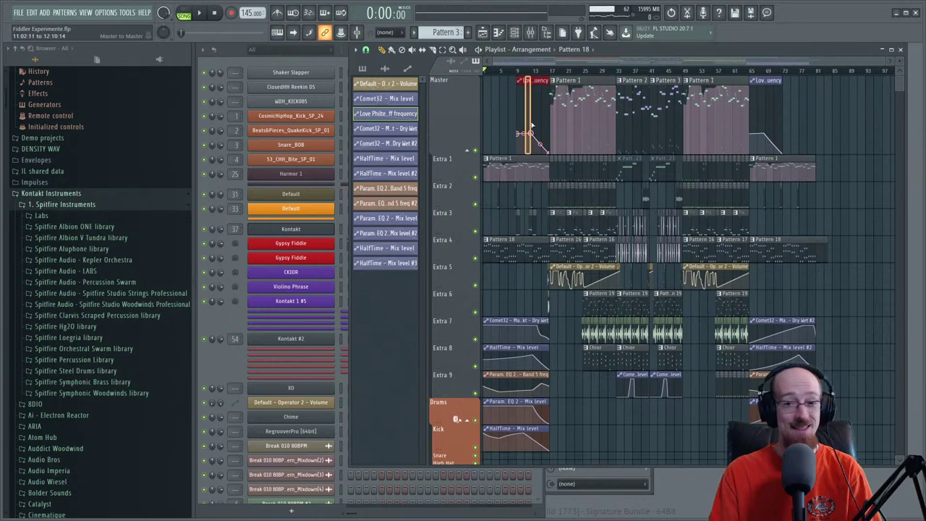
{"action": "left_click", "coordinate": [574, 126], "text": "ctrl"}
{"action": "left_click_drag", "start_coordinate": [627, 133], "coordinate": [654, 140]}
{"action": "scroll", "coordinate": [713, 148], "scroll_direction": "up", "scroll_amount": 2}
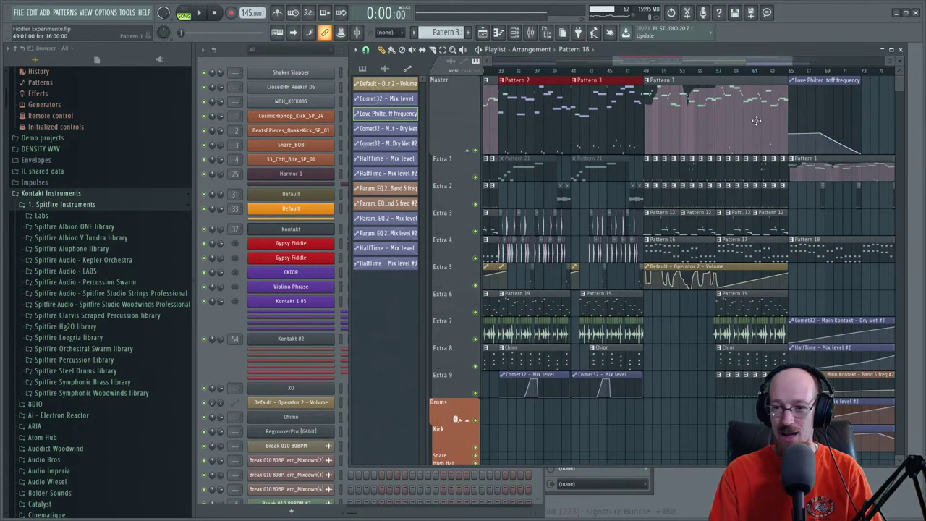
{"action": "left_click_drag", "start_coordinate": [757, 144], "coordinate": [801, 180]}
{"action": "scroll", "coordinate": [800, 175], "scroll_direction": "up", "scroll_amount": 2}
{"action": "left_click_drag", "start_coordinate": [653, 137], "coordinate": [734, 184]}
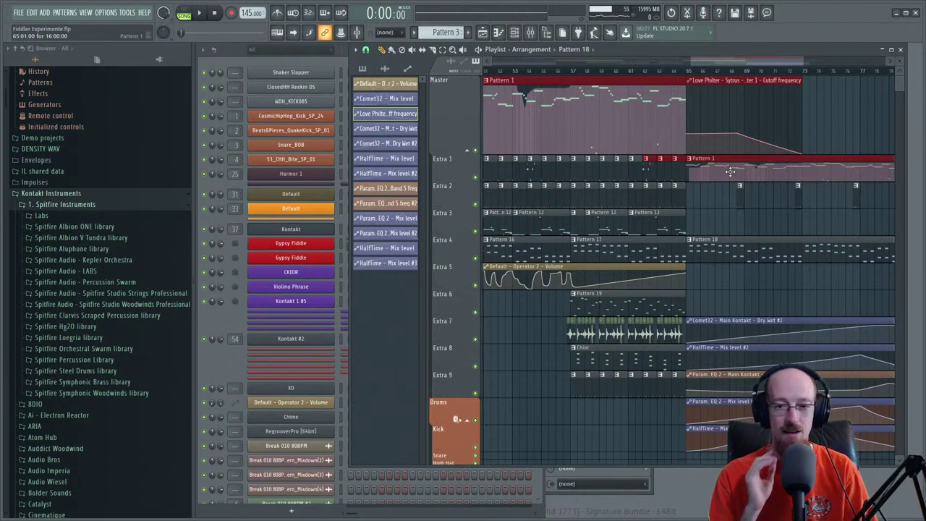
{"action": "scroll", "coordinate": [731, 172], "scroll_direction": "down", "scroll_amount": 4}
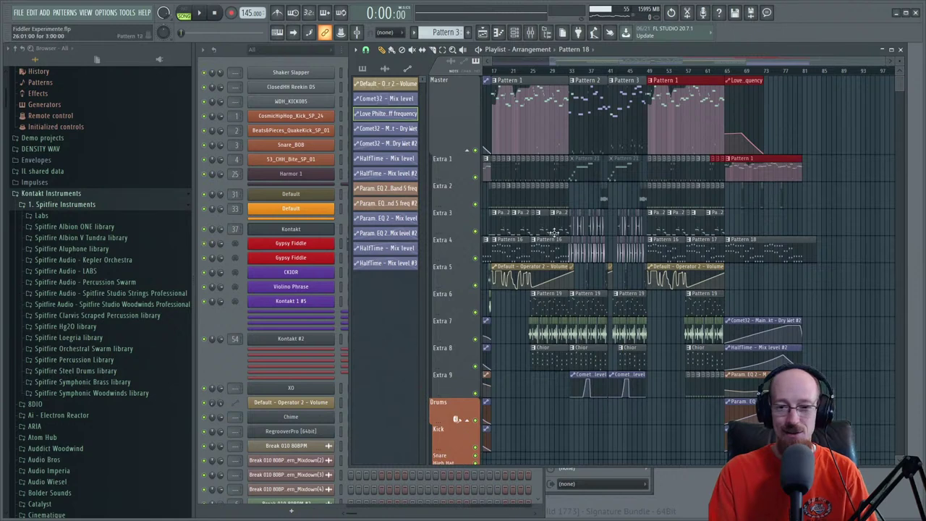
{"action": "scroll", "coordinate": [705, 248], "scroll_direction": "up", "scroll_amount": 1}
{"action": "scroll", "coordinate": [706, 248], "scroll_direction": "left", "scroll_amount": 4}
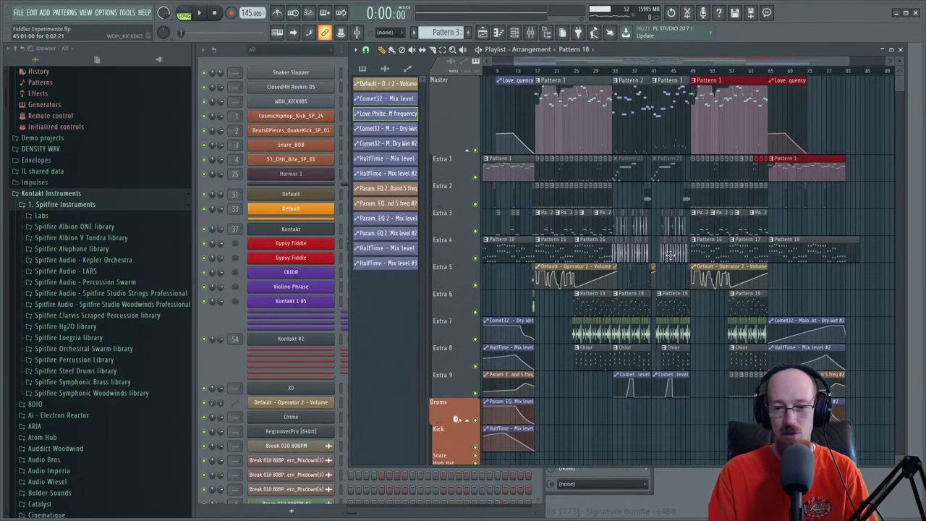
{"action": "scroll", "coordinate": [671, 254], "scroll_direction": "left", "scroll_amount": 2}
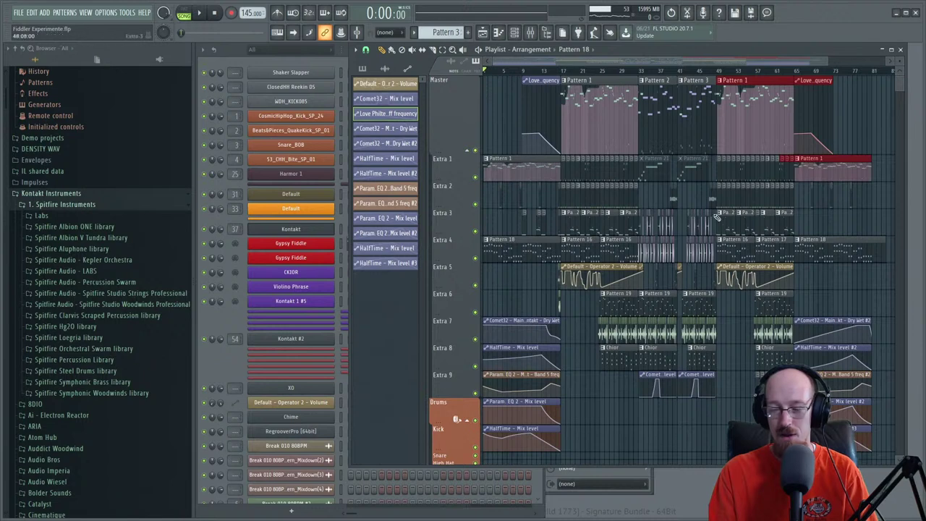
{"action": "scroll", "coordinate": [818, 238], "scroll_direction": "up", "scroll_amount": 4}
{"action": "left_click_drag", "start_coordinate": [829, 238], "coordinate": [675, 236]}
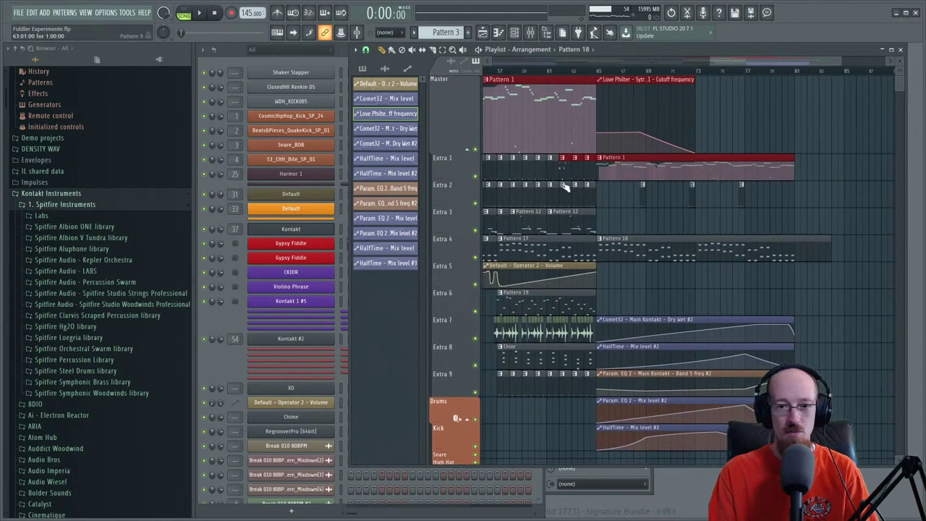
- Open the mixer and examine the effect chains on the Master, Kick 1 and WDH_KICK053 channels
{"action": "left_click", "coordinate": [530, 31]}
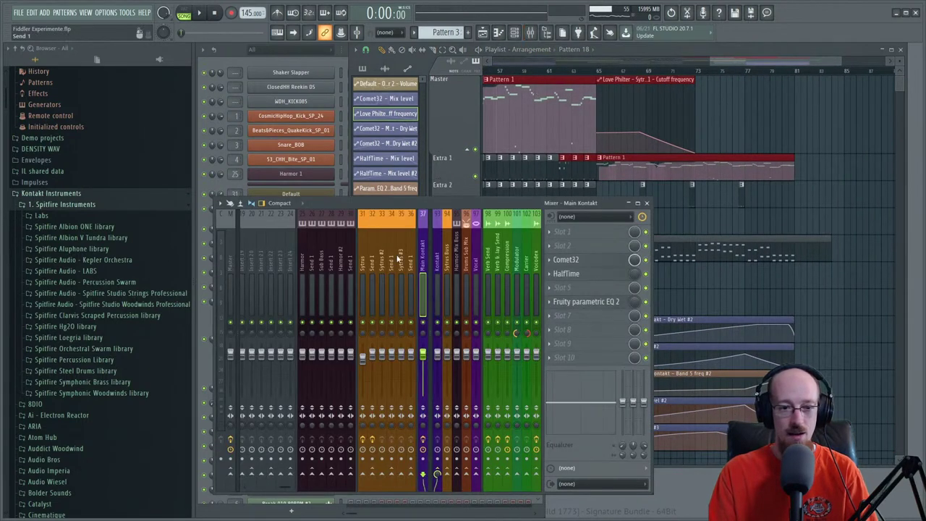
{"action": "left_click", "coordinate": [229, 255]}
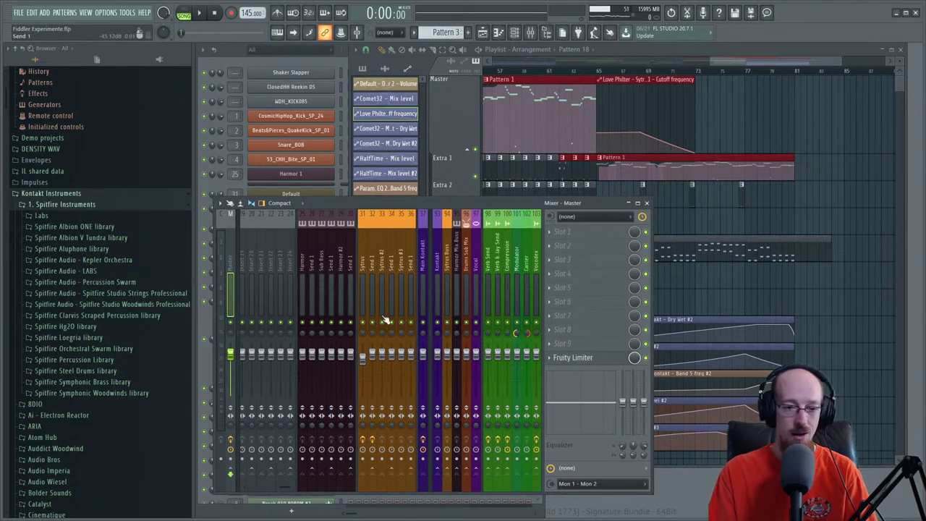
{"action": "left_click", "coordinate": [248, 280]}
{"action": "scroll", "coordinate": [253, 281], "scroll_direction": "up", "scroll_amount": 3}
{"action": "scroll", "coordinate": [257, 279], "scroll_direction": "up", "scroll_amount": 3}
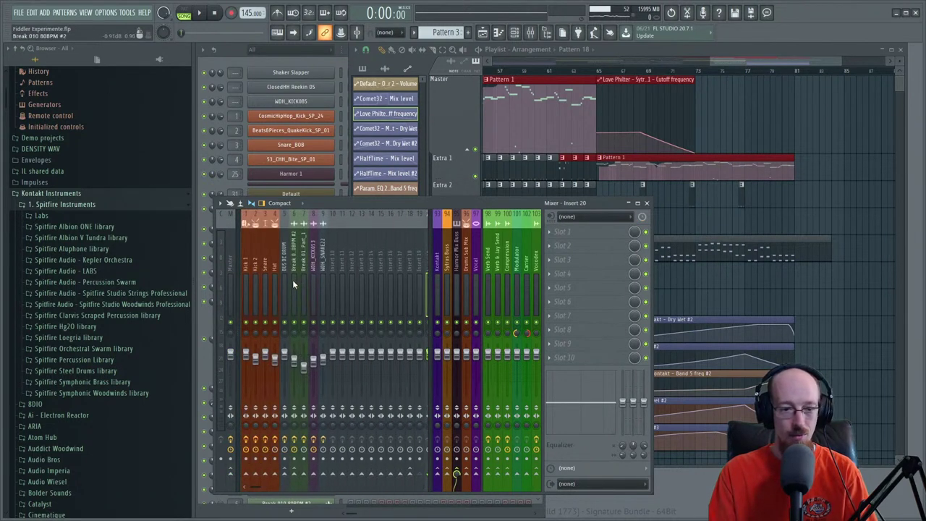
{"action": "left_click", "coordinate": [247, 290]}
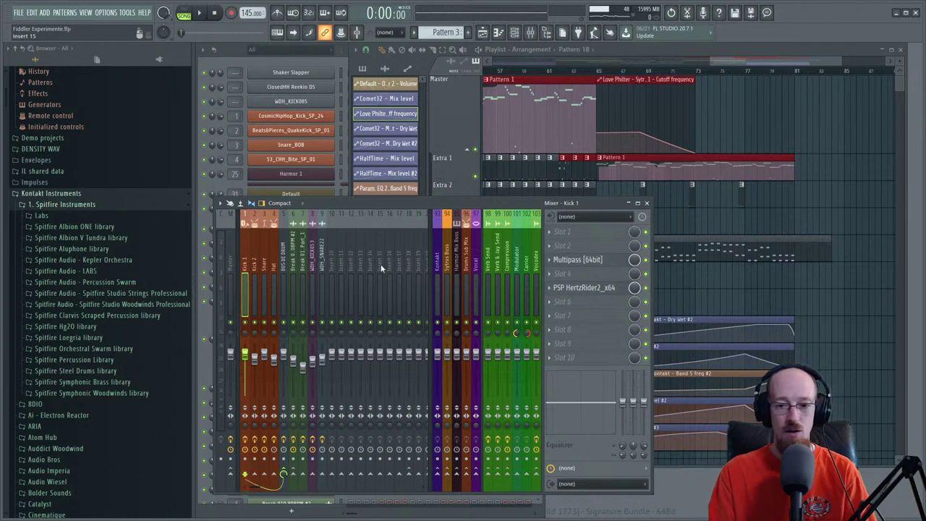
{"action": "left_click", "coordinate": [231, 257]}
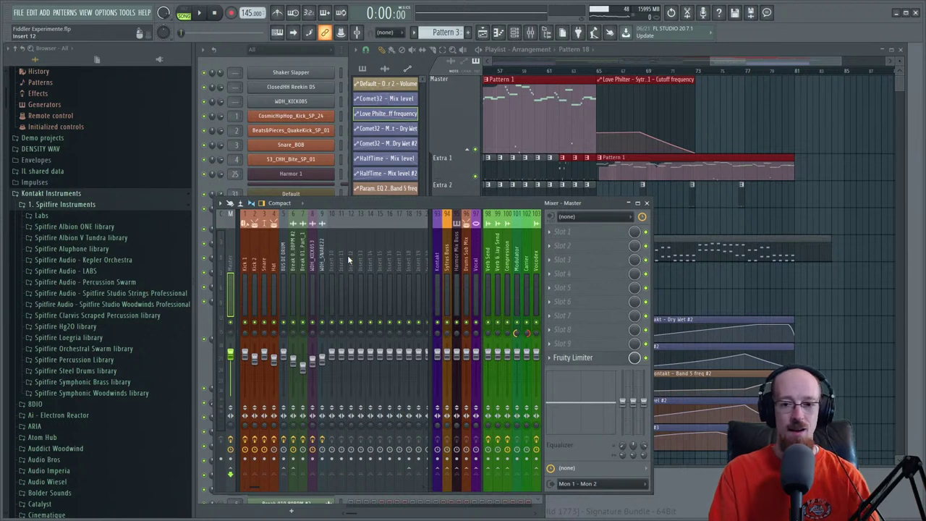
{"action": "left_click", "coordinate": [246, 278]}
{"action": "left_click", "coordinate": [311, 284]}
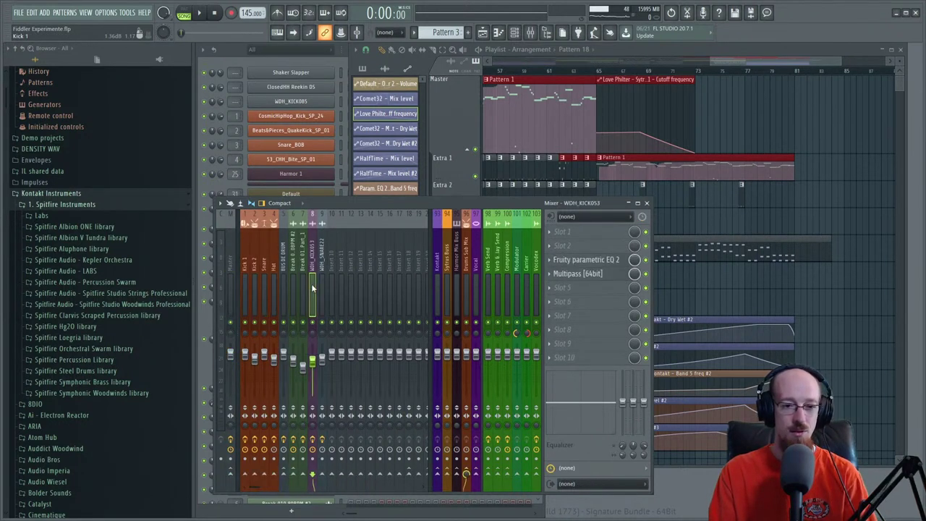
{"action": "left_click", "coordinate": [231, 290]}
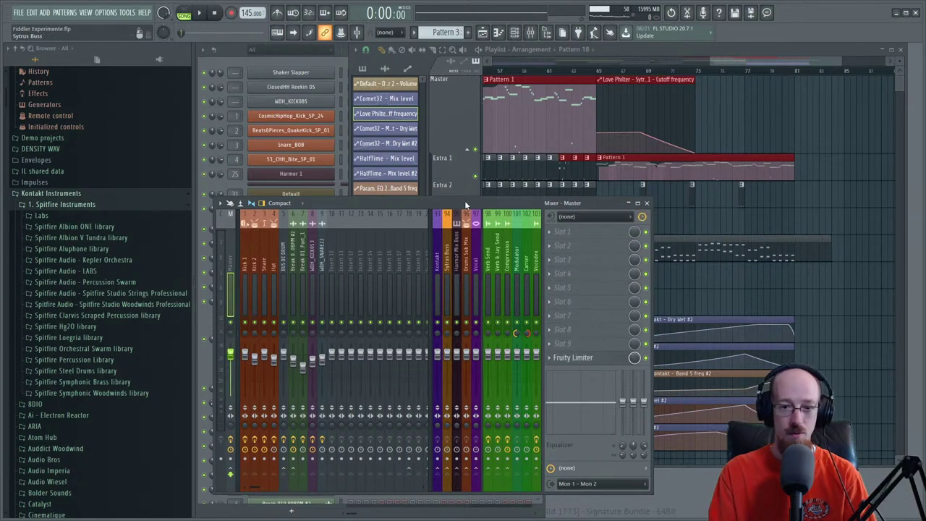
{"action": "left_click_drag", "start_coordinate": [471, 204], "coordinate": [469, 202]}
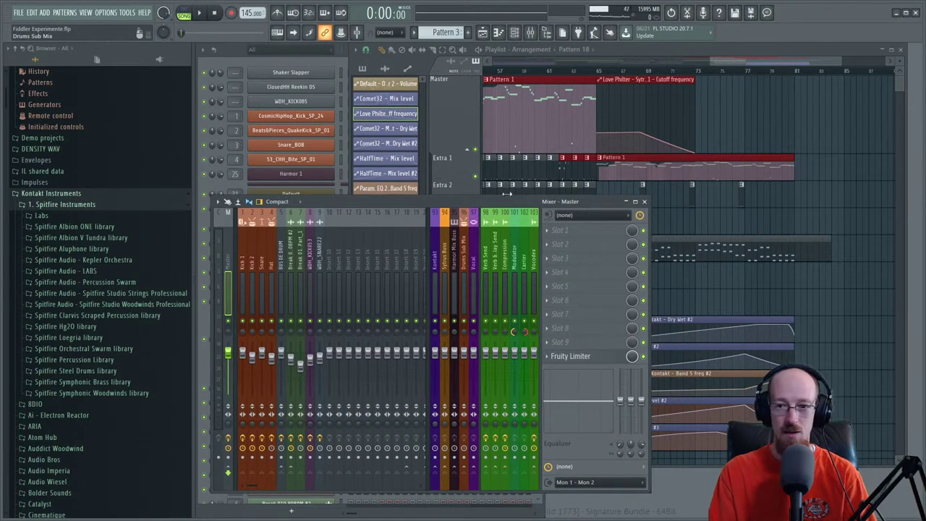
- Return to the playlist and examine the intro's Love Philter cutoff clip and the five automation clips between bars 1 and 17
{"action": "left_click_drag", "start_coordinate": [769, 62], "coordinate": [747, 62]}
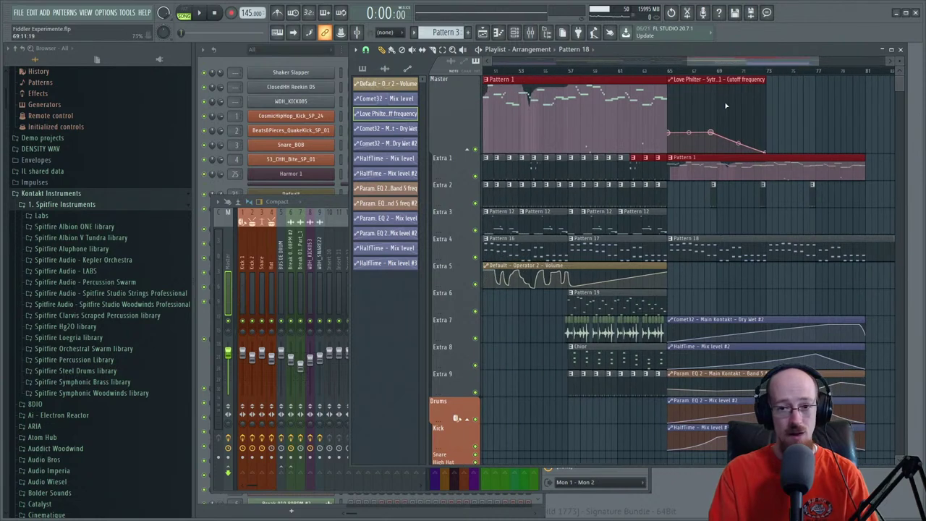
{"action": "scroll", "coordinate": [727, 103], "scroll_direction": "down", "scroll_amount": 3}
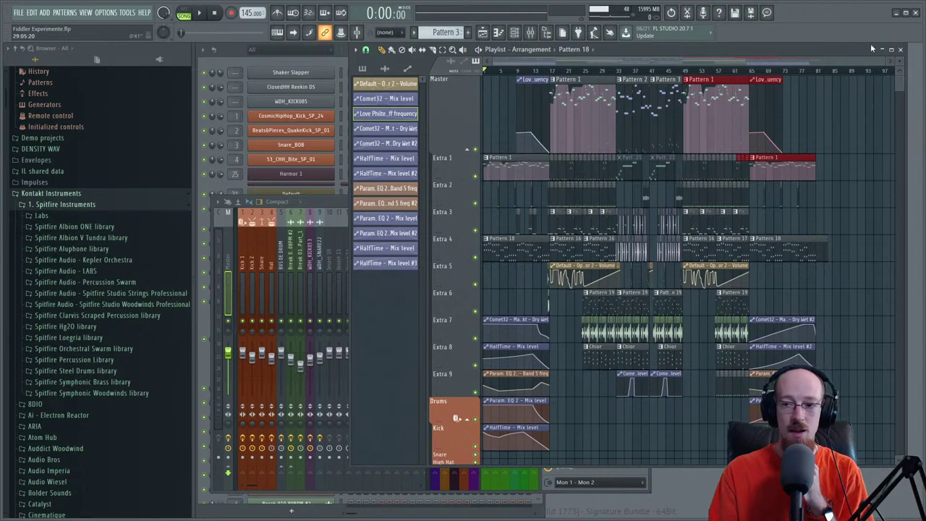
{"action": "left_click_drag", "start_coordinate": [863, 61], "coordinate": [814, 70]}
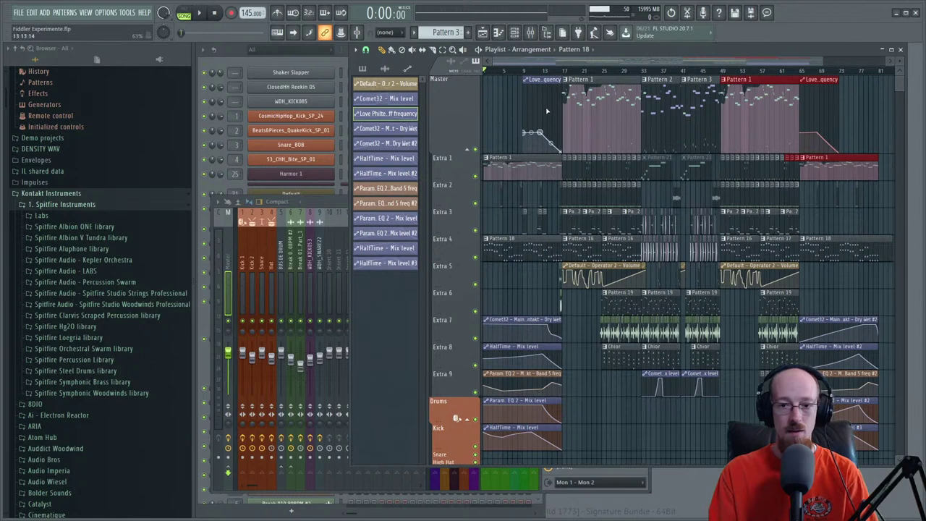
{"action": "scroll", "coordinate": [604, 73], "scroll_direction": "up", "scroll_amount": 3}
{"action": "left_click_drag", "start_coordinate": [601, 61], "coordinate": [543, 61]}
{"action": "left_click", "coordinate": [627, 112], "text": "ctrl"}
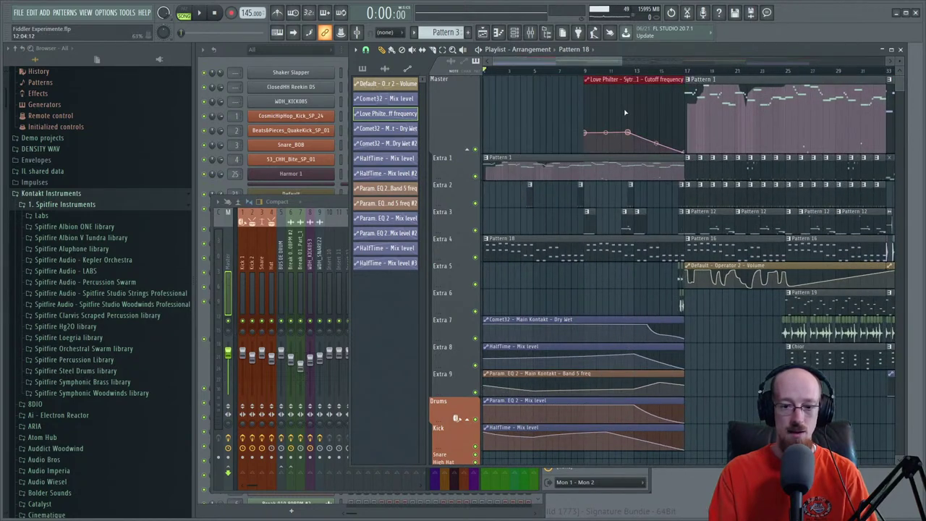
{"action": "left_click_drag", "start_coordinate": [523, 312], "coordinate": [635, 433]}
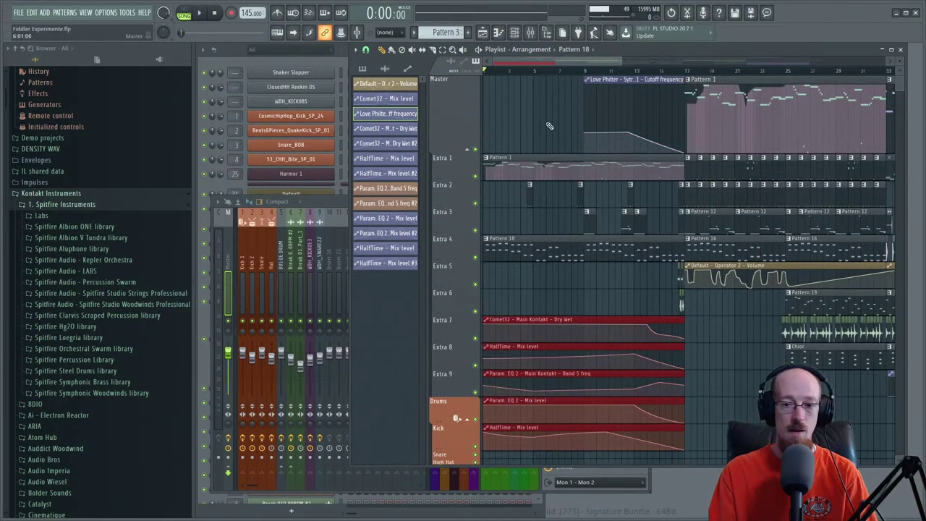
{"action": "scroll", "coordinate": [621, 202], "scroll_direction": "down", "scroll_amount": 4}
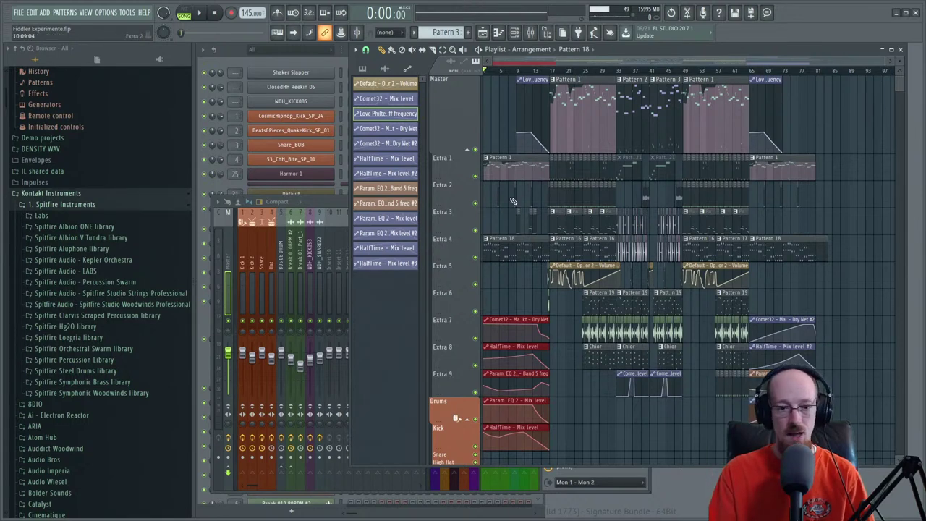
- Bring the mixer forward and compare the effect chains on the drum channels, including Kick 1 and Kick 2, with the Master channel
{"action": "left_click", "coordinate": [319, 203]}
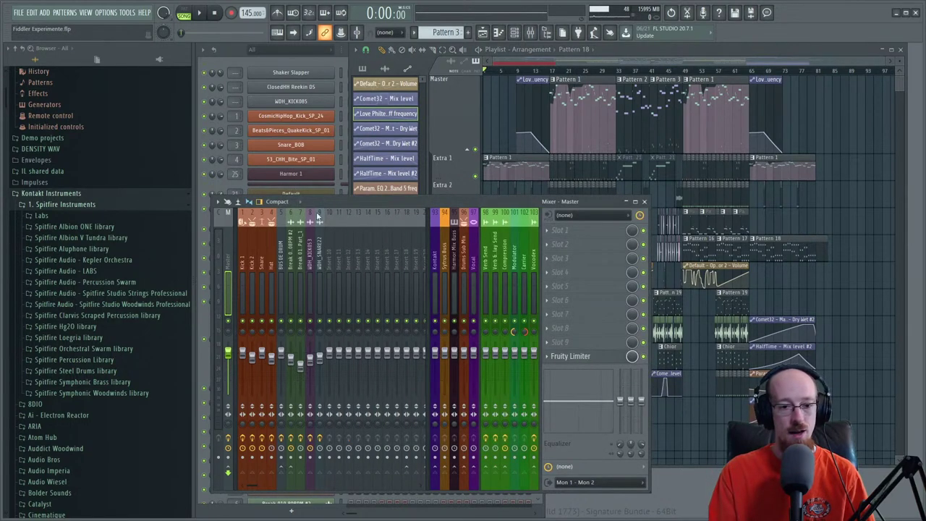
{"action": "left_click", "coordinate": [300, 281]}
{"action": "left_click", "coordinate": [271, 285]}
{"action": "left_click", "coordinate": [261, 288]}
{"action": "left_click", "coordinate": [251, 292]}
{"action": "left_click", "coordinate": [242, 296]}
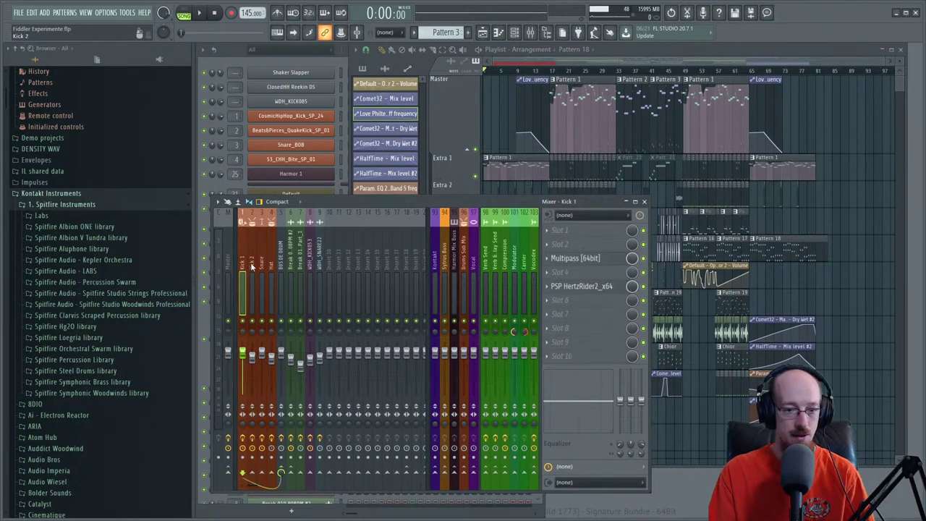
{"action": "left_click", "coordinate": [251, 267]}
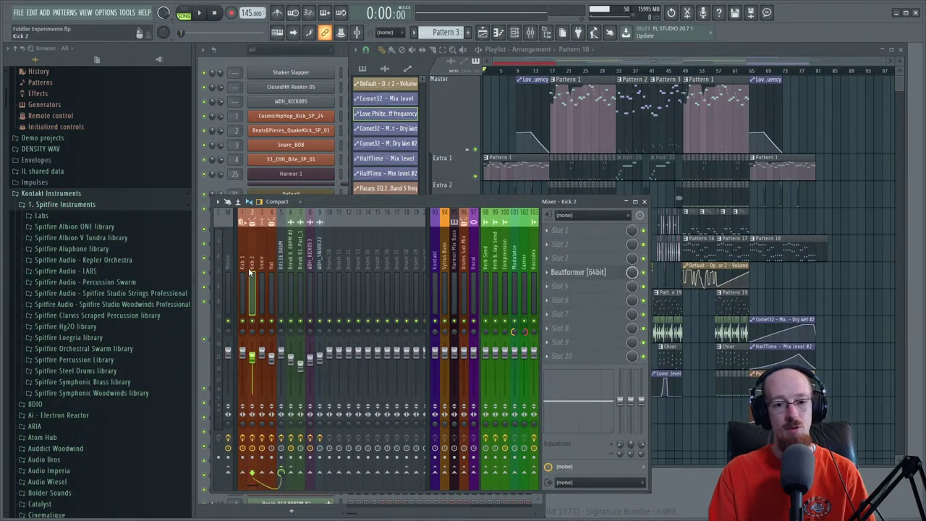
{"action": "mouse_move", "coordinate": [249, 272]}
{"action": "left_mouse_down"}
{"action": "mouse_move", "coordinate": [319, 270]}
{"action": "mouse_move", "coordinate": [242, 269]}
{"action": "left_mouse_up"}
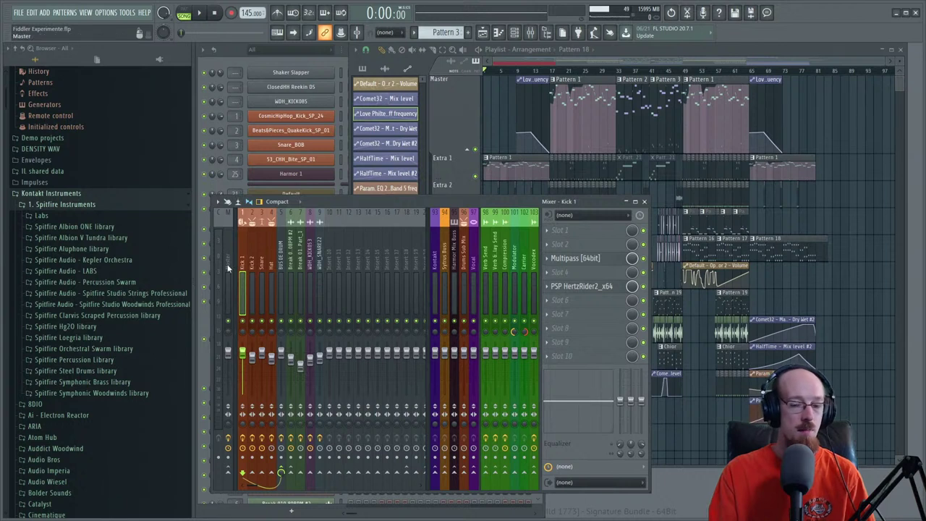
{"action": "left_click", "coordinate": [226, 269]}
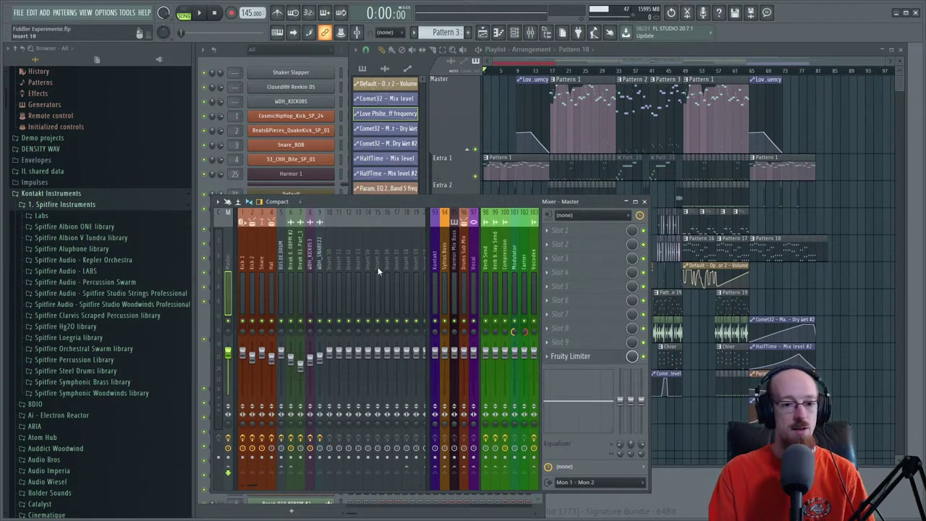
{"action": "left_click", "coordinate": [344, 281]}
{"action": "left_click", "coordinate": [232, 286]}
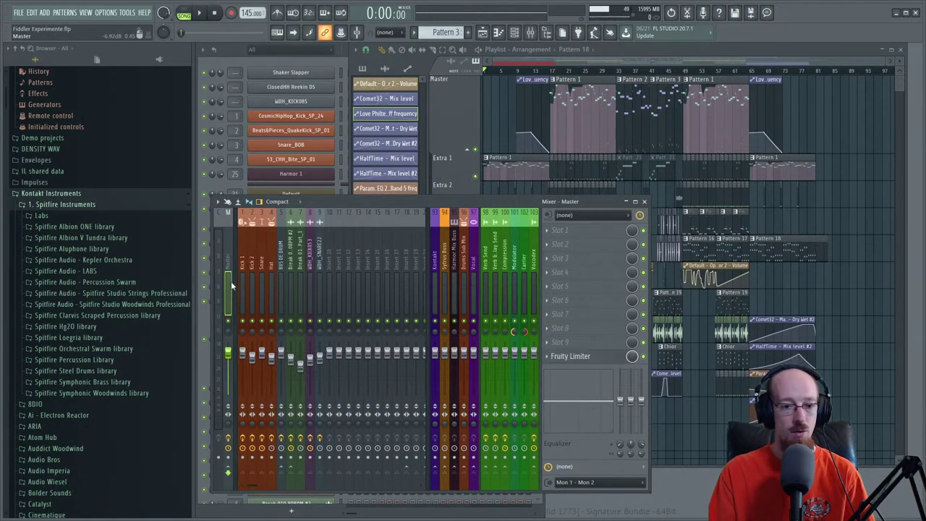
{"action": "left_click", "coordinate": [242, 282]}
{"action": "left_click", "coordinate": [229, 270]}
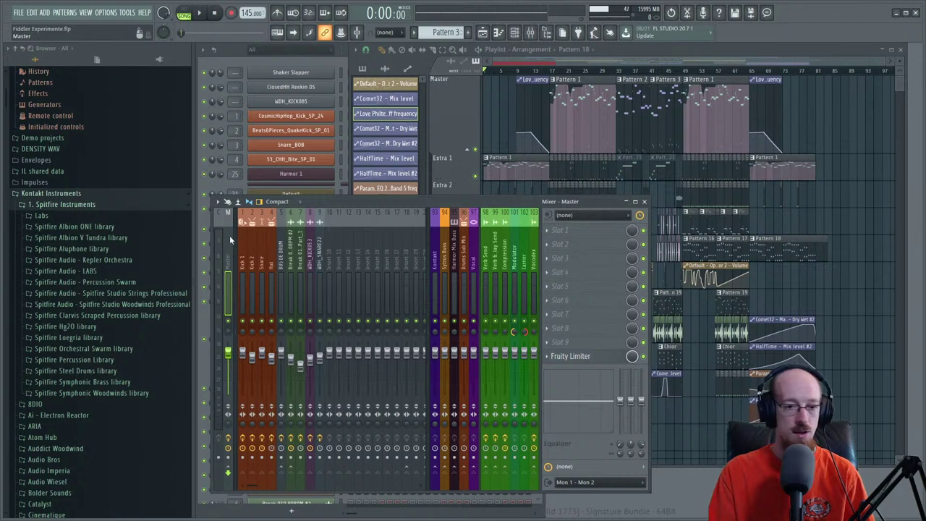
- Check the drum channels between WDH_KICK053 and Kick 1 in the mixer, and return to the Master channel with its Fruity Limiter
{"action": "left_click", "coordinate": [242, 276]}
{"action": "left_click", "coordinate": [230, 281]}
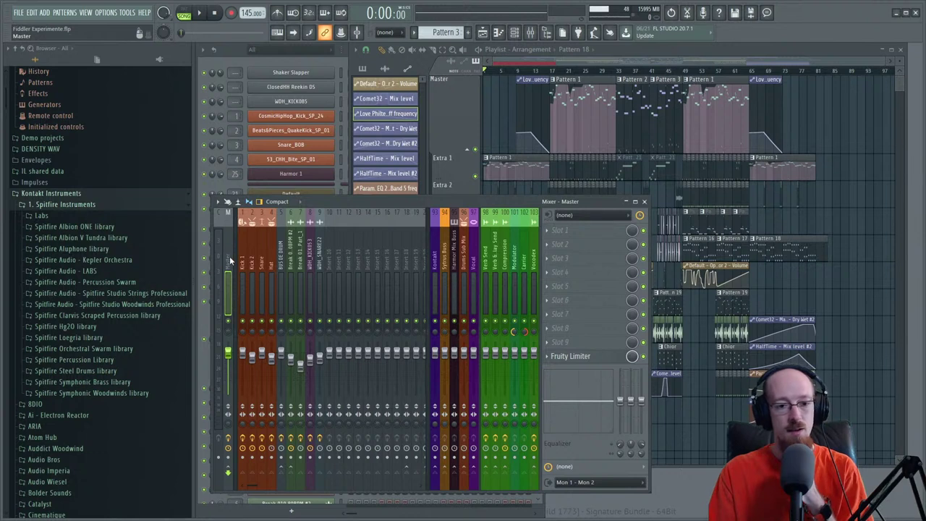
{"action": "left_click", "coordinate": [312, 278]}
{"action": "left_click", "coordinate": [291, 284]}
{"action": "left_click", "coordinate": [262, 288]}
{"action": "left_click", "coordinate": [232, 292]}
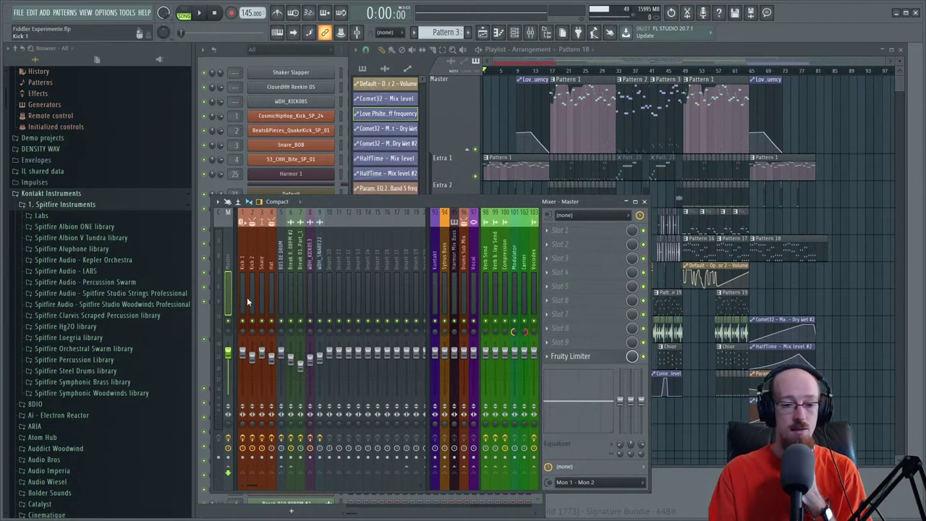
{"action": "left_click", "coordinate": [247, 293]}
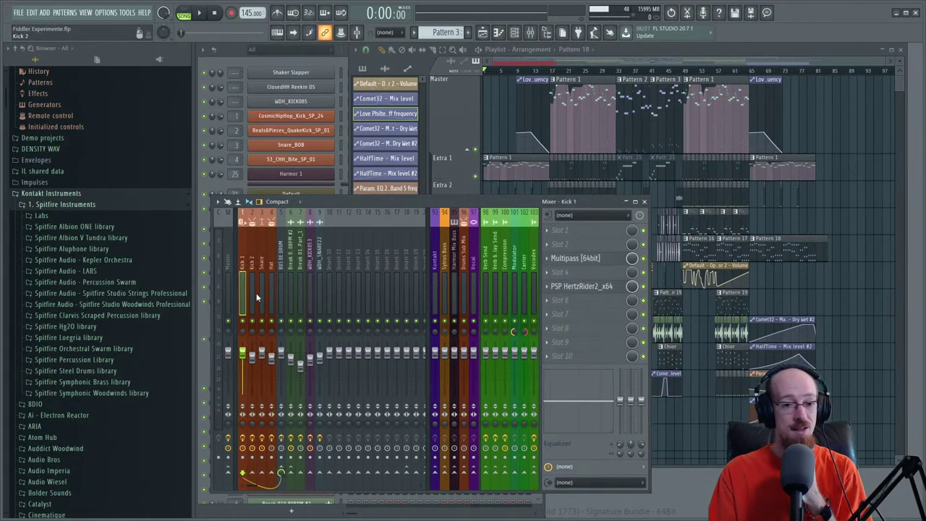
{"action": "left_click_drag", "start_coordinate": [289, 295], "coordinate": [243, 280]}
{"action": "left_click", "coordinate": [233, 282]}
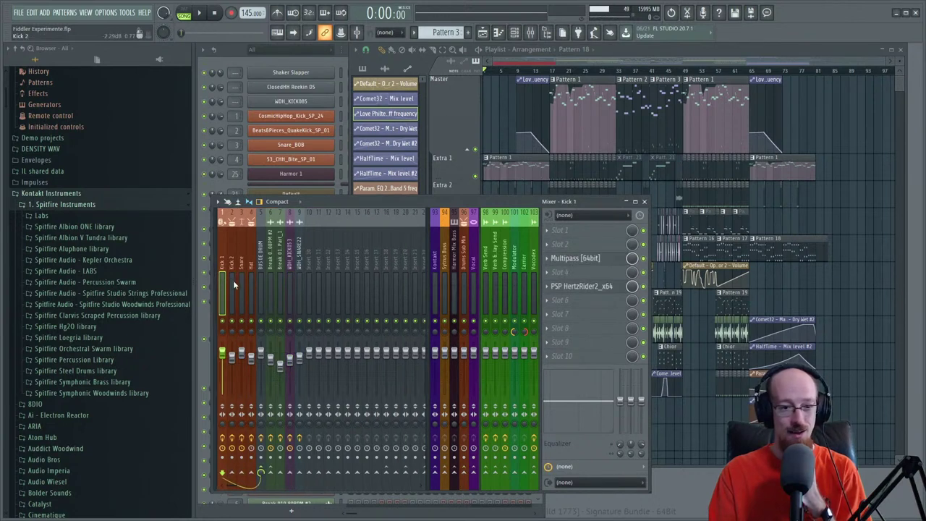
{"action": "scroll", "coordinate": [217, 280], "scroll_direction": "up", "scroll_amount": 1}
{"action": "left_click", "coordinate": [229, 275]}
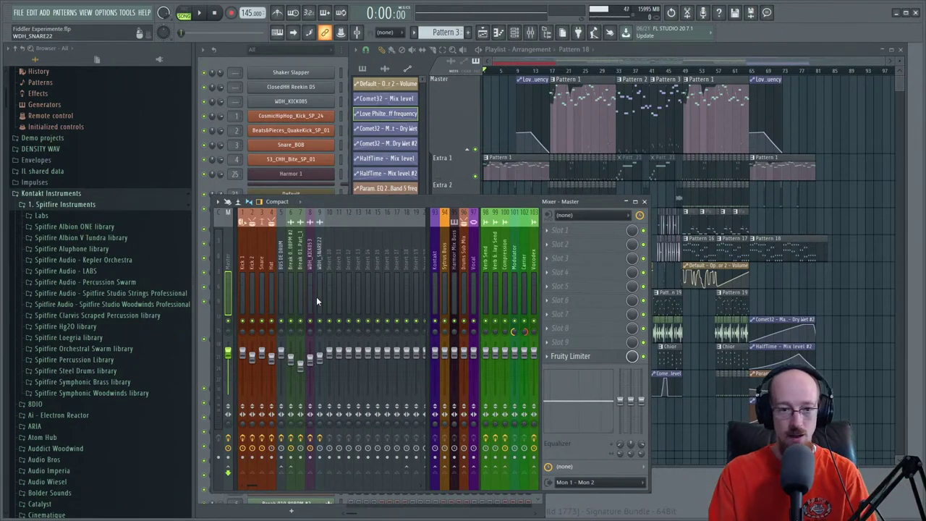
- Open the full-song WAV render settings for Fiddler Experimente.wav, review the quality and miscellaneous options, and close them without rendering
{"action": "key", "text": "ctrl+r"}
{"action": "left_click", "coordinate": [451, 328]}
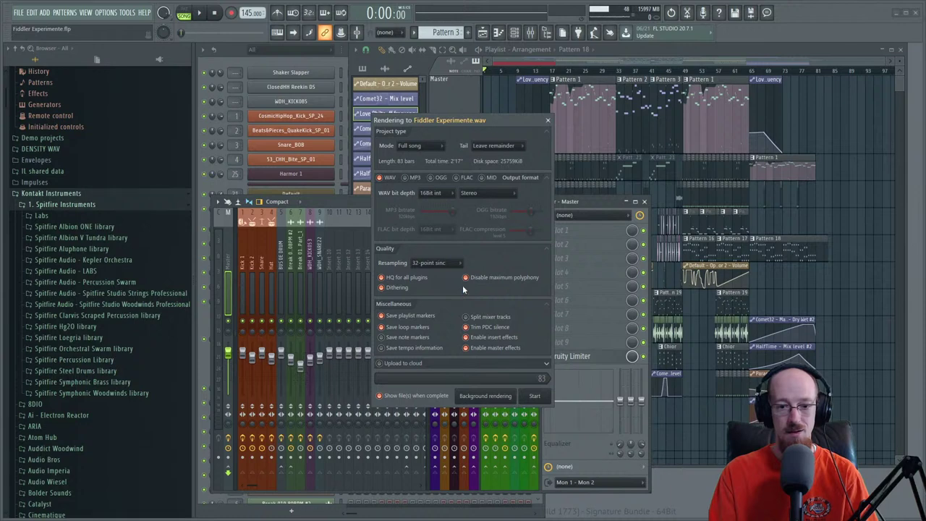
{"action": "left_click", "coordinate": [548, 121]}
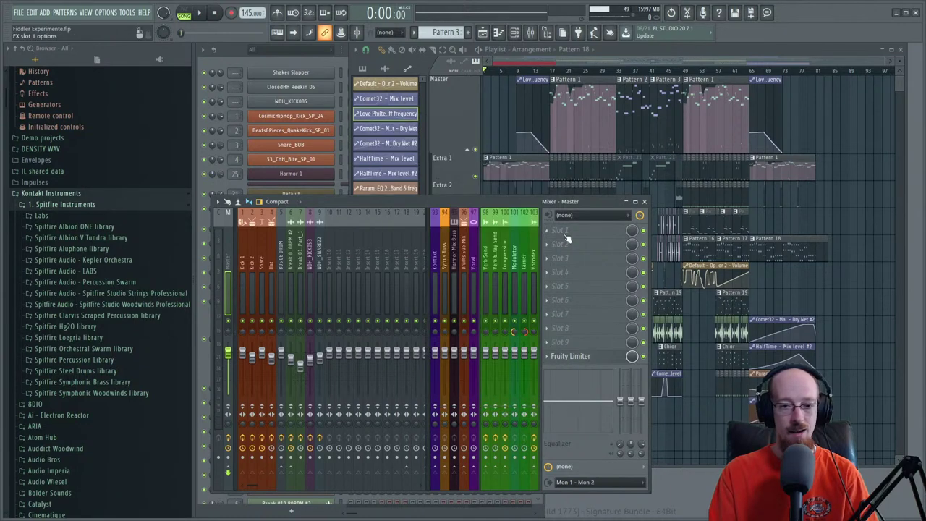
- Reposition the mixer window over the playlist and inspect the Kick 1 and Kick 2 effect chains before returning to the Master channel
{"action": "left_click_drag", "start_coordinate": [501, 196], "coordinate": [573, 196]}
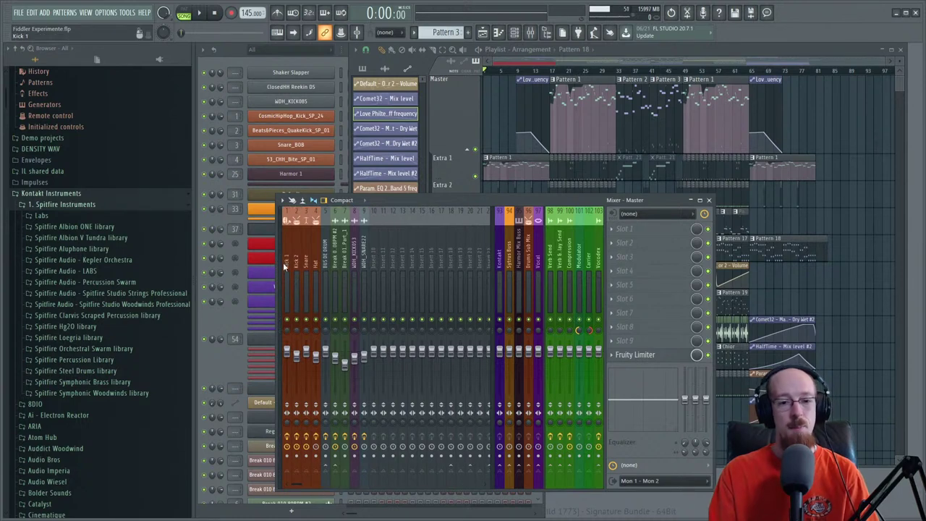
{"action": "left_click", "coordinate": [287, 268]}
{"action": "left_click_drag", "start_coordinate": [278, 260], "coordinate": [299, 262]}
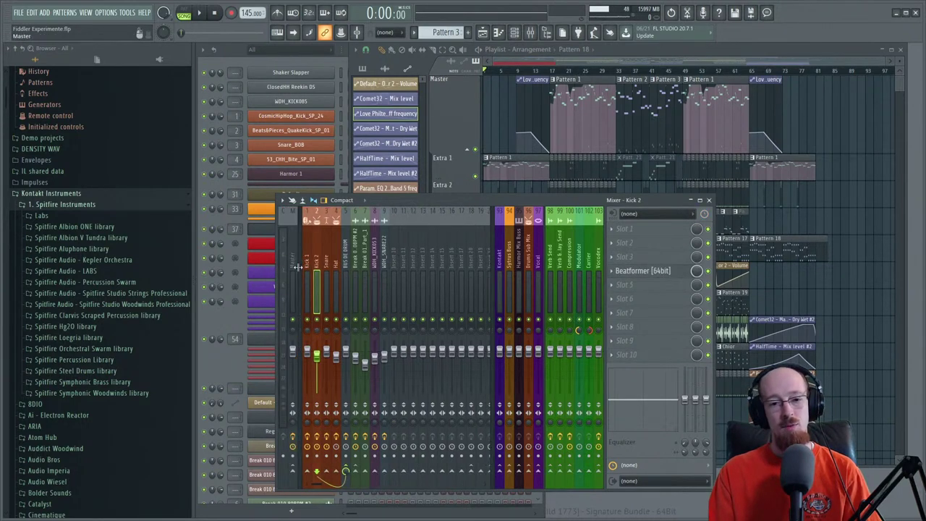
{"action": "left_click", "coordinate": [310, 284]}
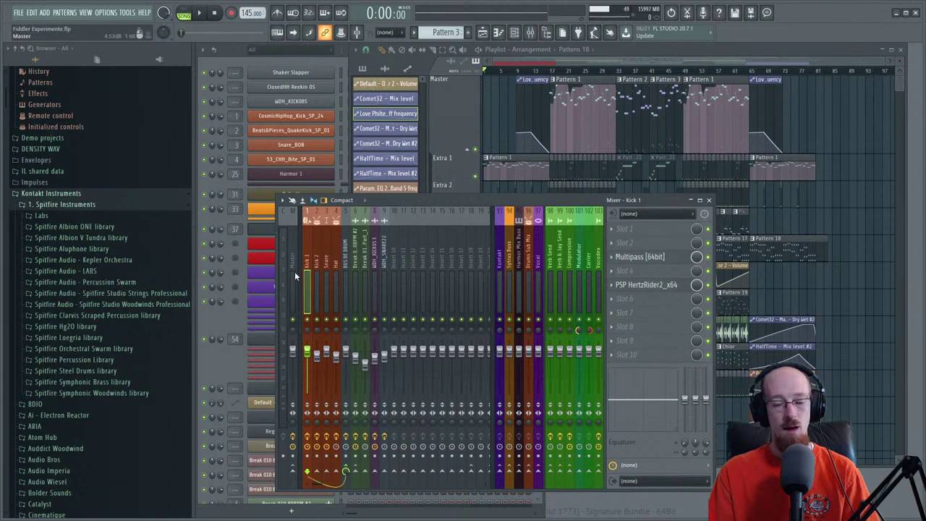
{"action": "key", "text": "Left"}
{"action": "left_click_drag", "start_coordinate": [561, 204], "coordinate": [553, 206]}
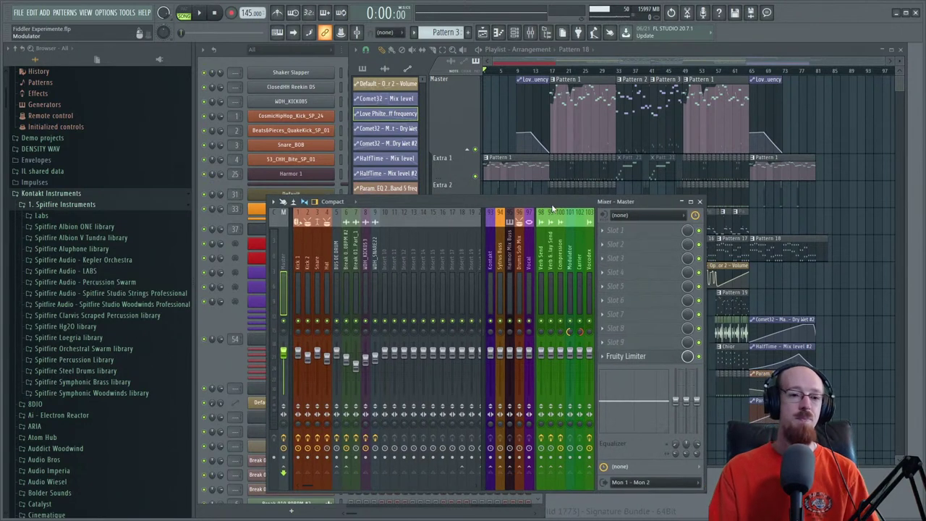